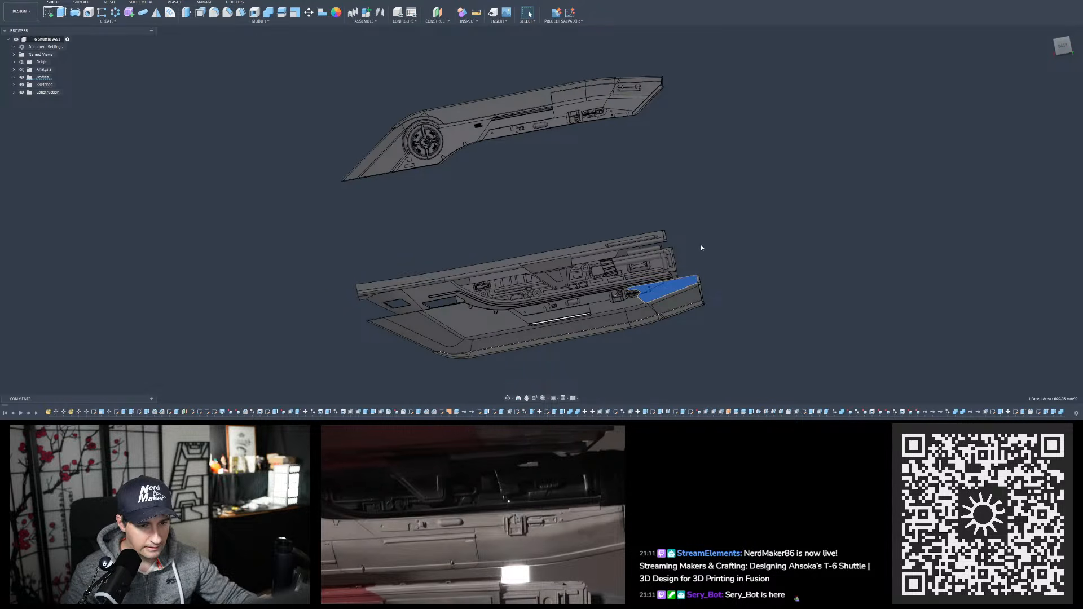
Examine the shuttle's lower side panel face-on, comparing its bracket, ring and pointed plate details with the finished upper assembly
{"action": "middle_click_drag", "start_coordinate": [700, 244], "coordinate": [719, 234], "text": "shift"}
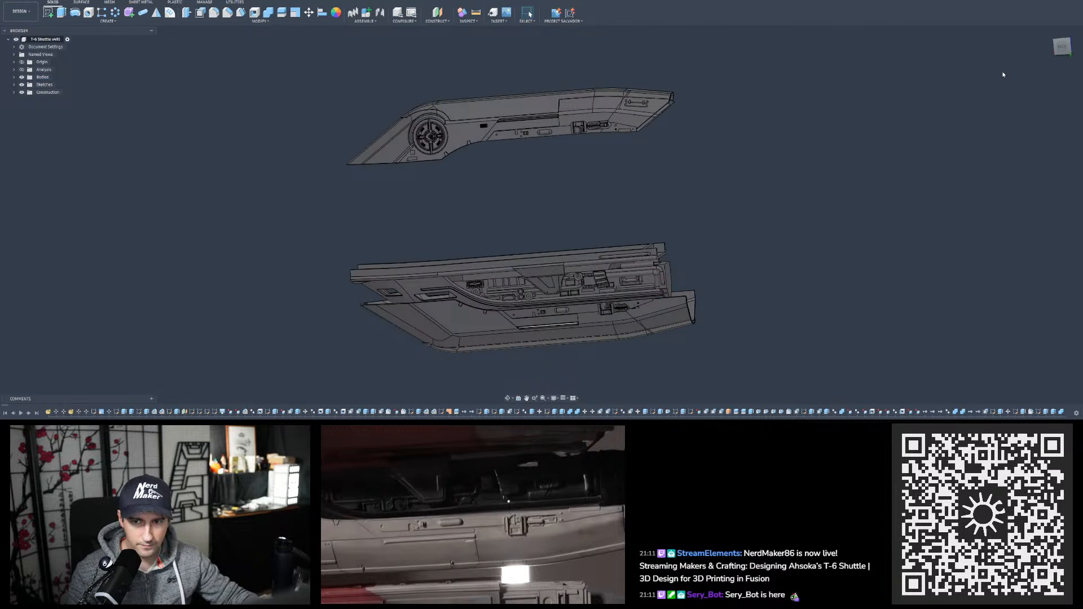
{"action": "left_click", "coordinate": [1063, 47]}
{"action": "scroll", "coordinate": [630, 322], "scroll_direction": "up", "scroll_amount": 5}
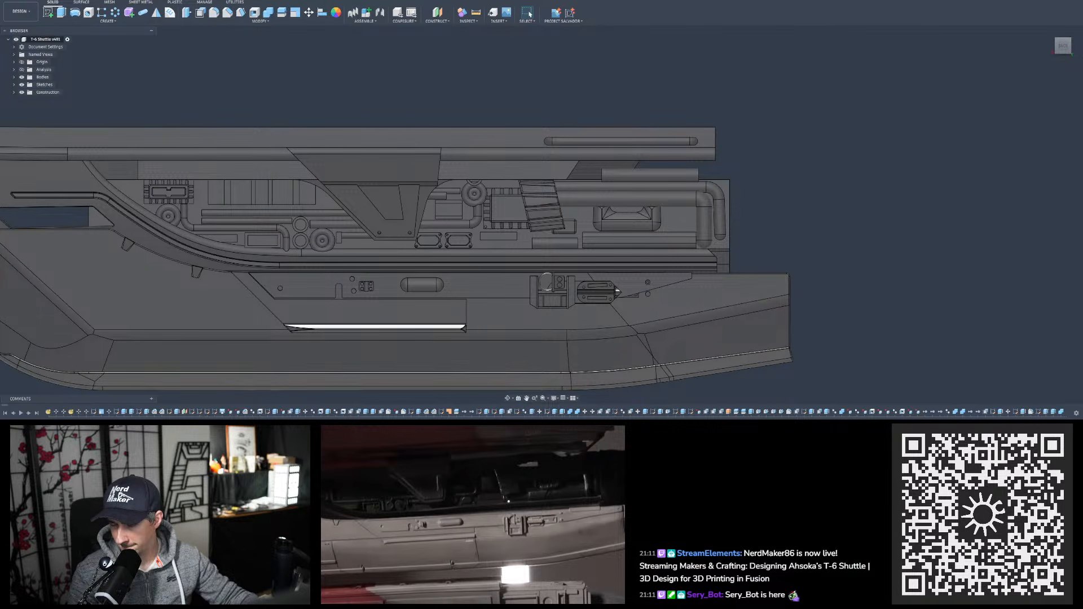
{"action": "scroll", "coordinate": [598, 282], "scroll_direction": "up", "scroll_amount": 5}
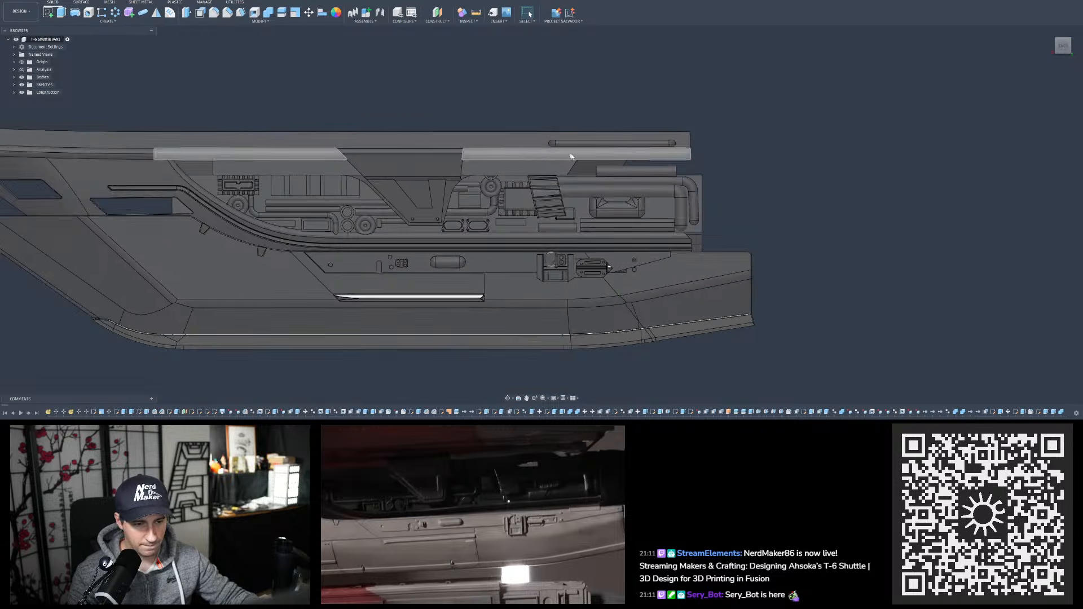
{"action": "scroll", "coordinate": [576, 283], "scroll_direction": "up", "scroll_amount": 1}
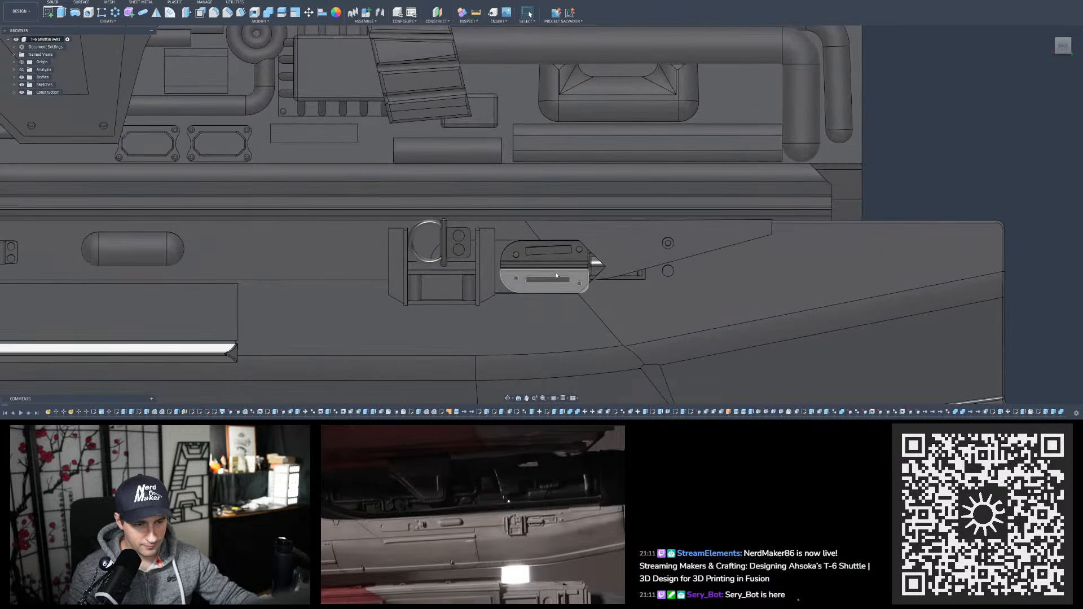
{"action": "scroll", "coordinate": [556, 271], "scroll_direction": "up", "scroll_amount": 3}
{"action": "mouse_move", "coordinate": [556, 269]}
{"action": "middle_mouse_down", "text": "shift"}
{"action": "mouse_move", "coordinate": [564, 231]}
{"action": "mouse_move", "coordinate": [593, 203]}
{"action": "mouse_move", "coordinate": [700, 265]}
{"action": "mouse_move", "coordinate": [570, 260]}
{"action": "mouse_move", "coordinate": [553, 271]}
{"action": "mouse_move", "coordinate": [612, 282]}
{"action": "mouse_move", "coordinate": [554, 278]}
{"action": "middle_mouse_up", "text": "shift"}
{"action": "scroll", "coordinate": [548, 303], "scroll_direction": "down", "scroll_amount": 4}
{"action": "scroll", "coordinate": [547, 305], "scroll_direction": "down", "scroll_amount": 8}
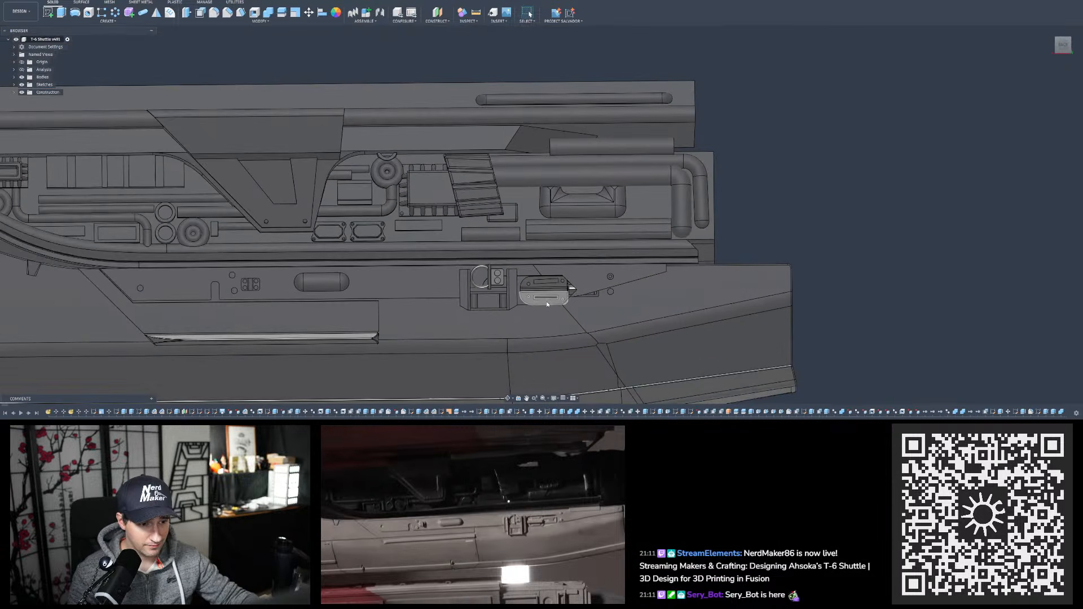
{"action": "scroll", "coordinate": [545, 301], "scroll_direction": "up", "scroll_amount": 4}
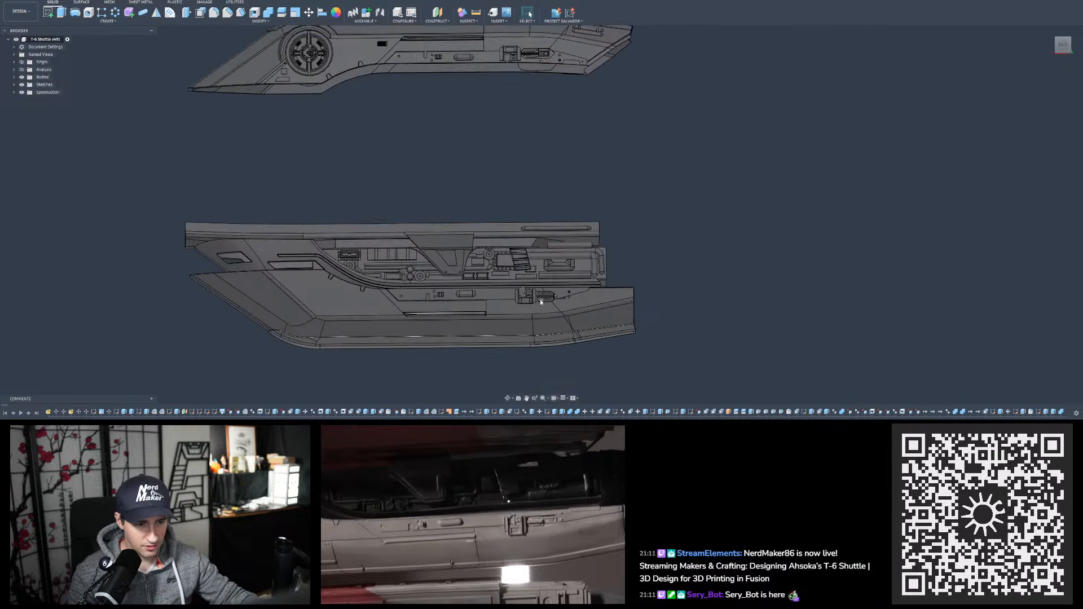
{"action": "scroll", "coordinate": [541, 300], "scroll_direction": "down", "scroll_amount": 3}
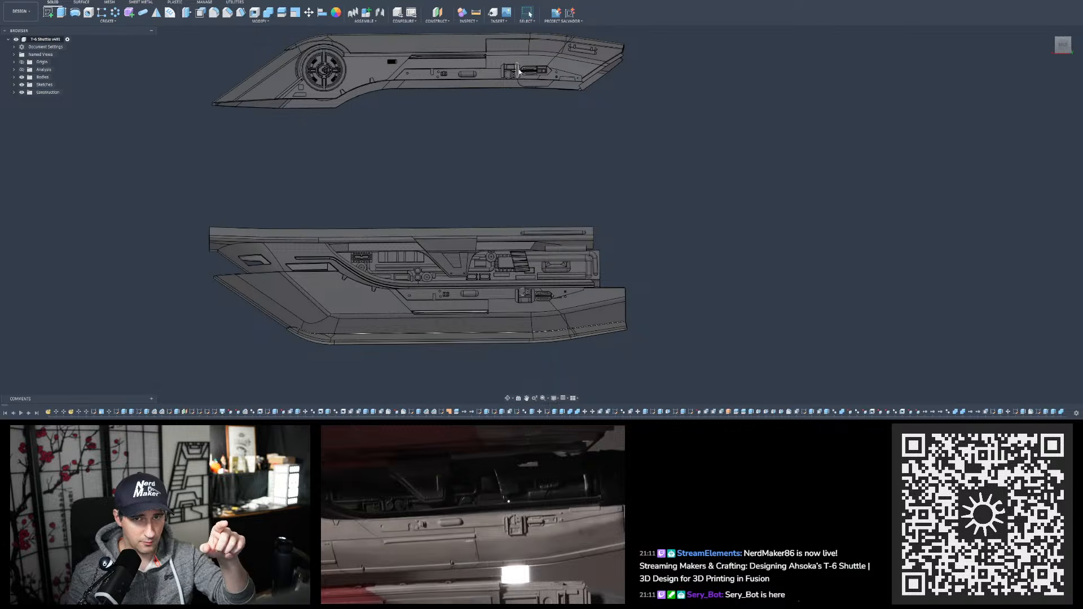
{"action": "scroll", "coordinate": [544, 302], "scroll_direction": "up", "scroll_amount": 5}
{"action": "scroll", "coordinate": [545, 303], "scroll_direction": "up", "scroll_amount": 2}
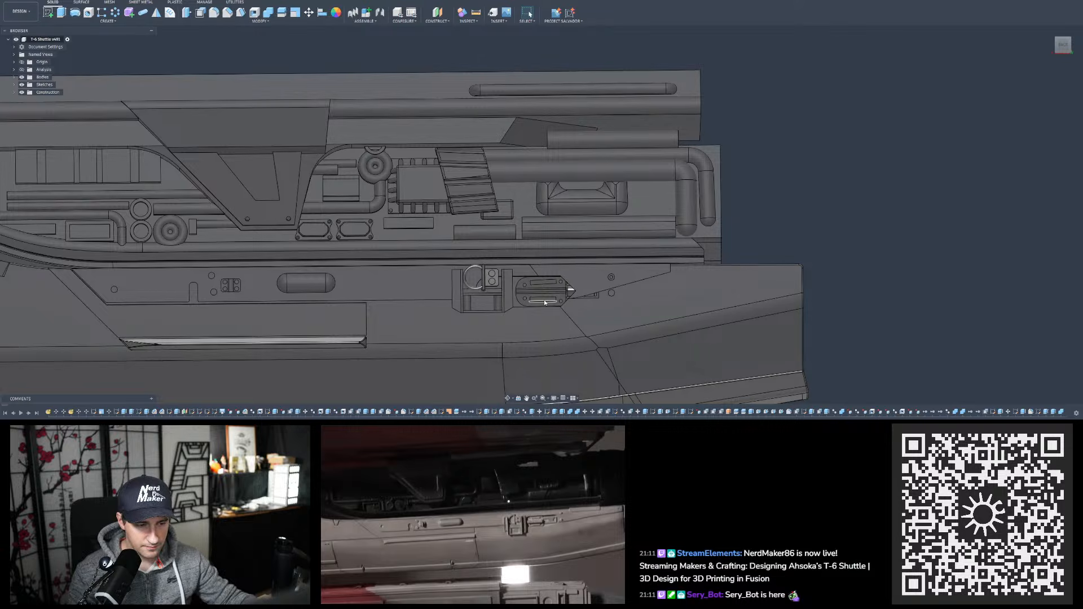
{"action": "scroll", "coordinate": [522, 288], "scroll_direction": "up", "scroll_amount": 3}
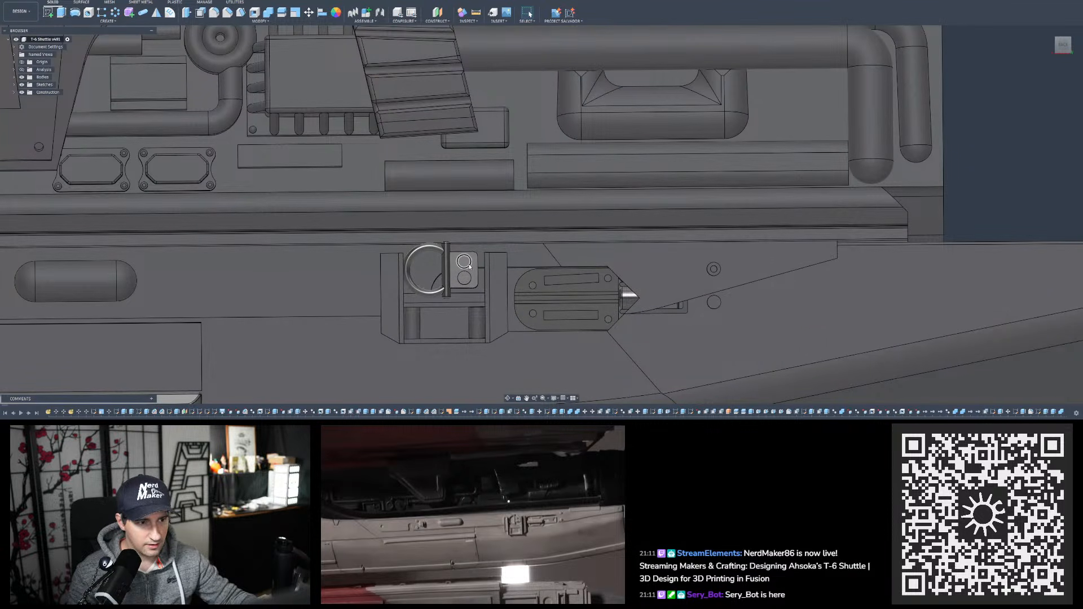
{"action": "scroll", "coordinate": [469, 267], "scroll_direction": "down", "scroll_amount": 2}
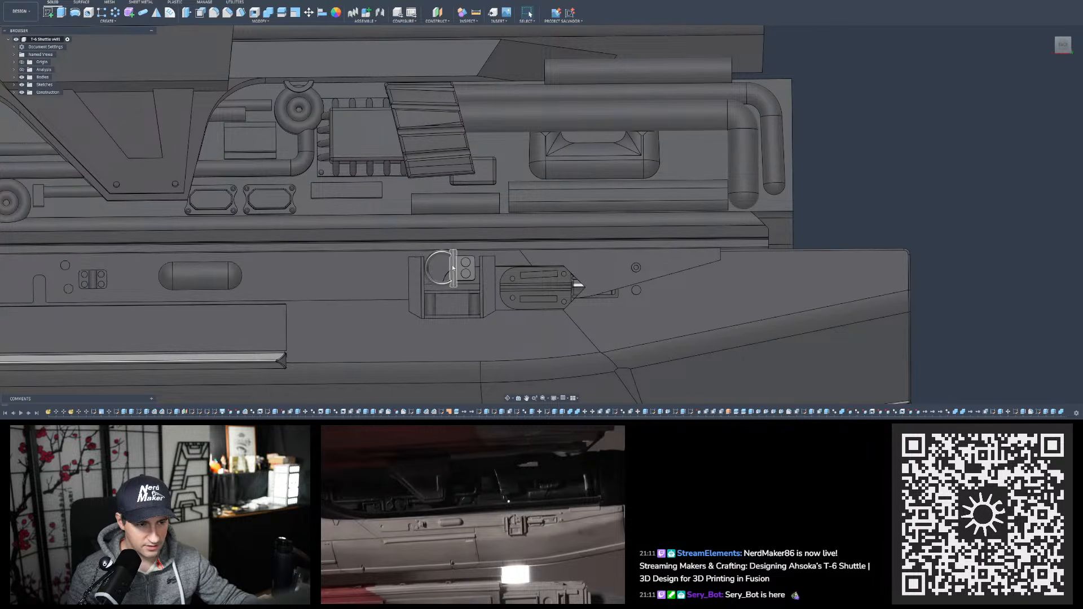
Examine the pointed recess face beneath the bracket and the tapered raised face beside it
{"action": "left_click", "coordinate": [499, 272]}
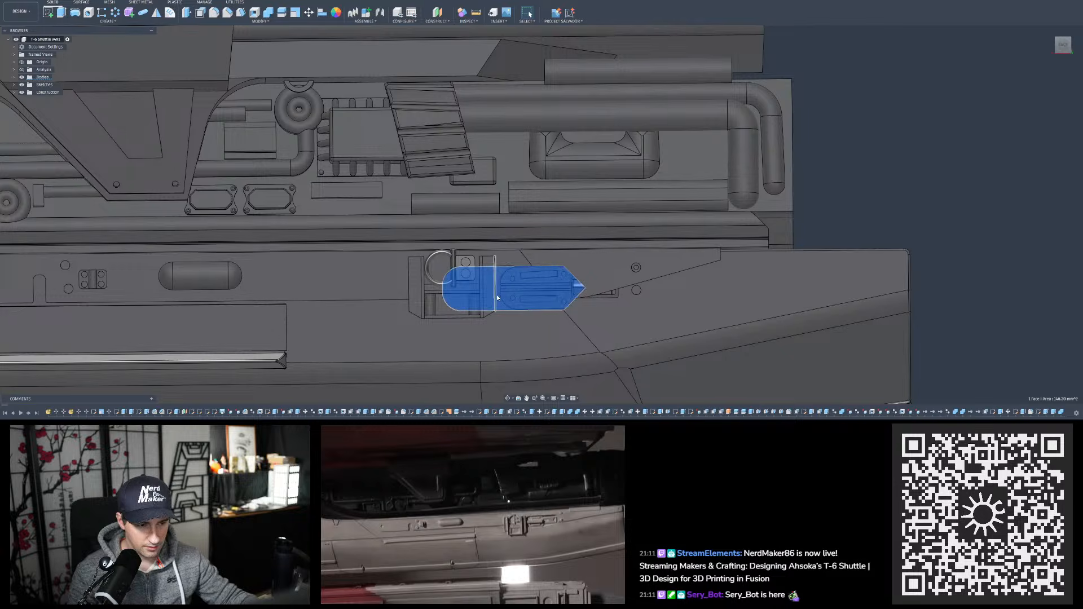
{"action": "mouse_move", "coordinate": [498, 271]}
{"action": "middle_mouse_down", "text": "shift"}
{"action": "mouse_move", "coordinate": [492, 292]}
{"action": "mouse_move", "coordinate": [503, 275]}
{"action": "middle_mouse_up", "text": "shift"}
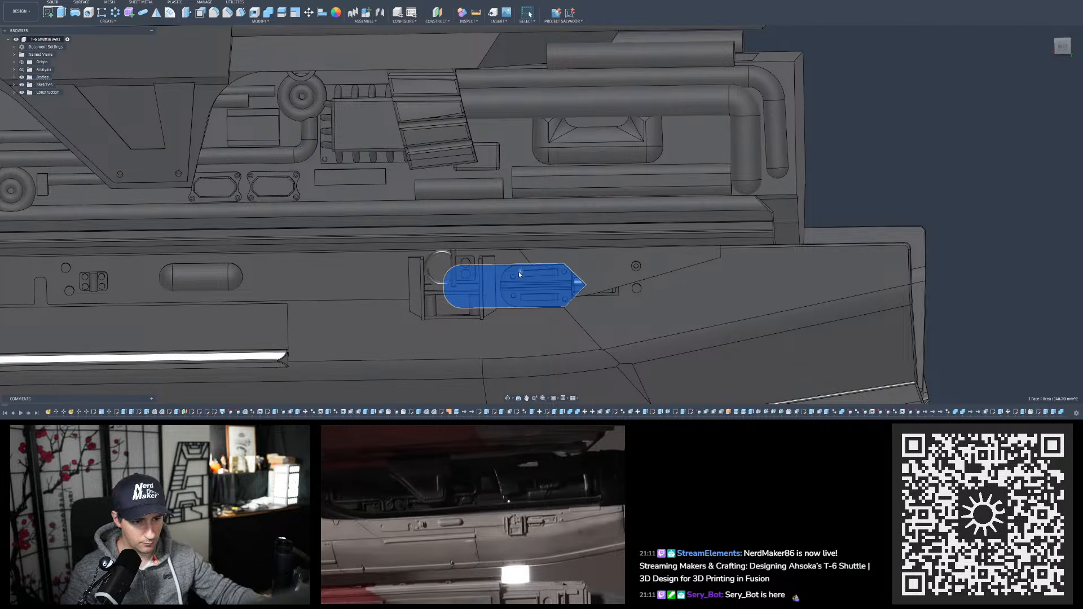
{"action": "scroll", "coordinate": [508, 275], "scroll_direction": "up", "scroll_amount": 4}
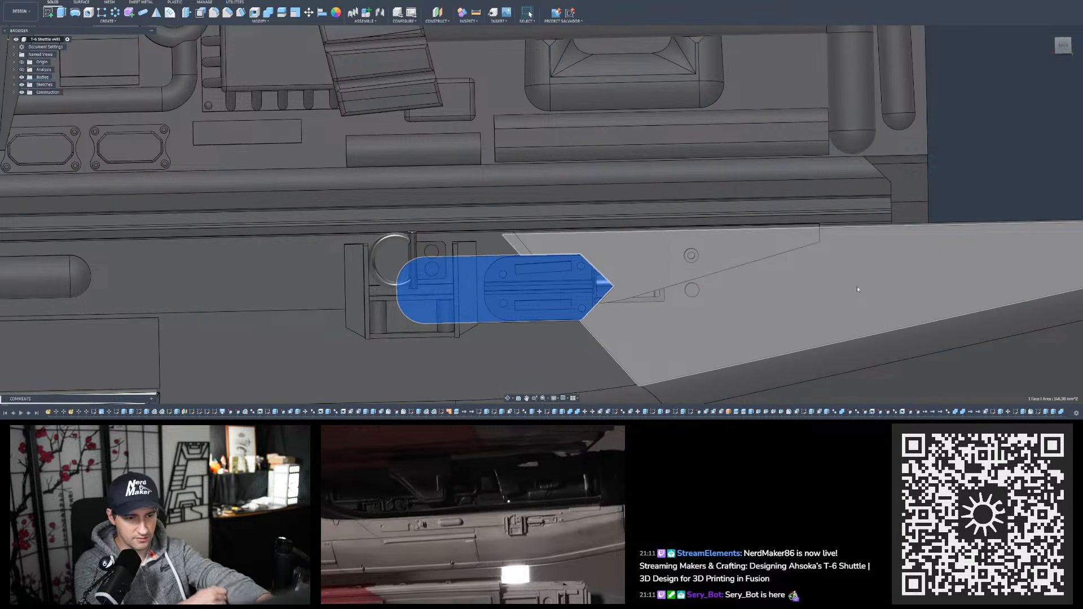
{"action": "middle_click_drag", "start_coordinate": [642, 307], "coordinate": [649, 260], "text": "shift"}
{"action": "left_click", "coordinate": [598, 264]}
{"action": "scroll", "coordinate": [589, 268], "scroll_direction": "down", "scroll_amount": 4}
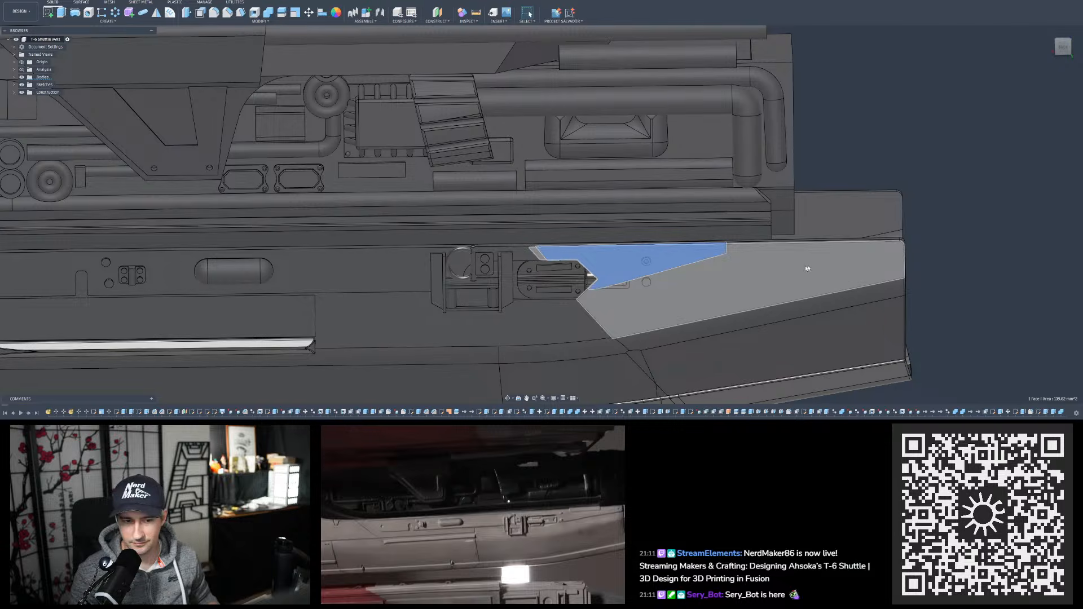
{"action": "middle_click_drag", "start_coordinate": [782, 268], "coordinate": [722, 300], "text": "shift"}
{"action": "scroll", "coordinate": [589, 293], "scroll_direction": "down", "scroll_amount": 10}
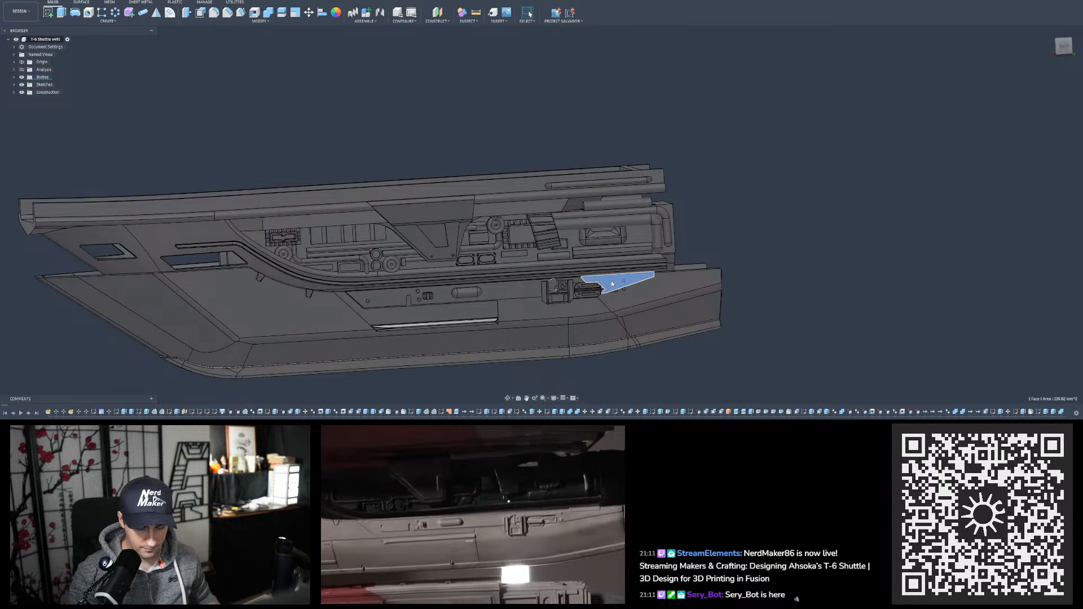
Inspect the floor of the pointed recess and how it meets the surrounding side panel
{"action": "key", "text": "XF86AudioLowerVolume"}
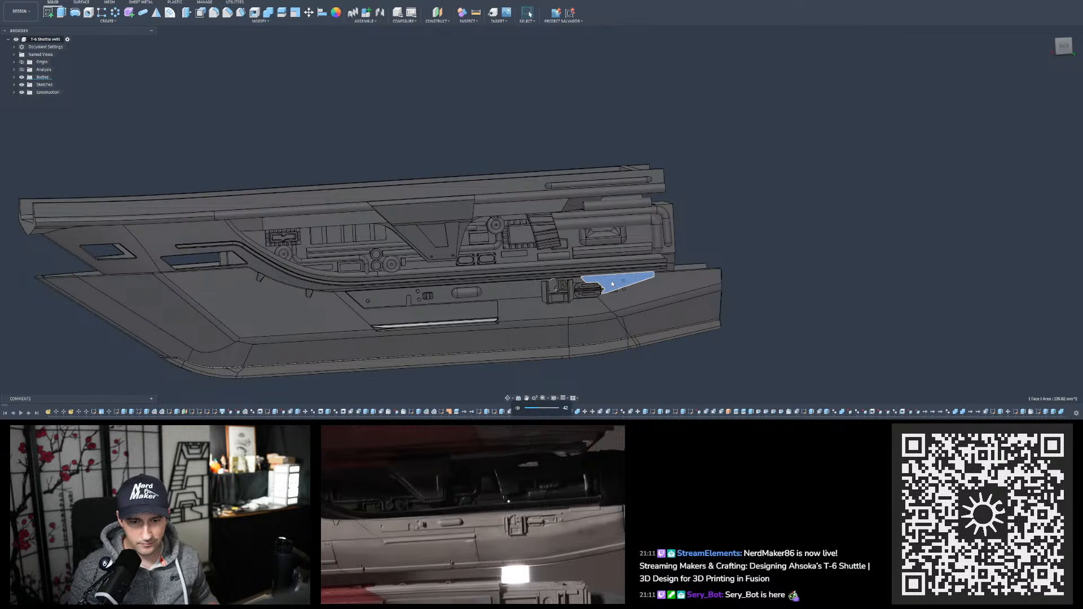
{"action": "scroll", "coordinate": [590, 289], "scroll_direction": "up", "scroll_amount": 8}
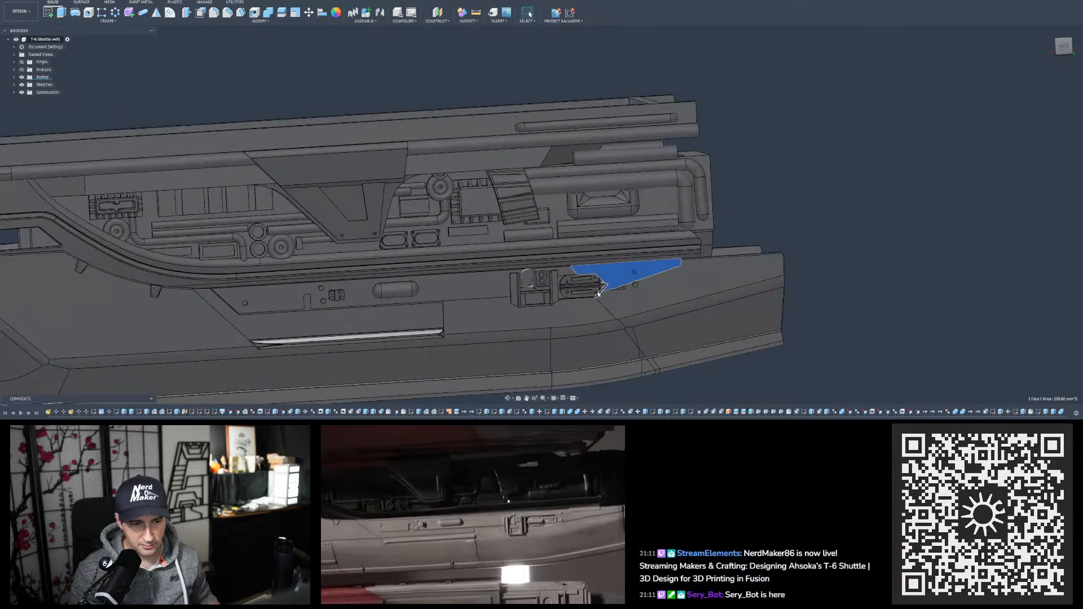
{"action": "scroll", "coordinate": [546, 285], "scroll_direction": "up", "scroll_amount": 1}
{"action": "left_click", "coordinate": [536, 262]}
{"action": "middle_click_drag", "start_coordinate": [536, 262], "coordinate": [562, 263], "text": "shift"}
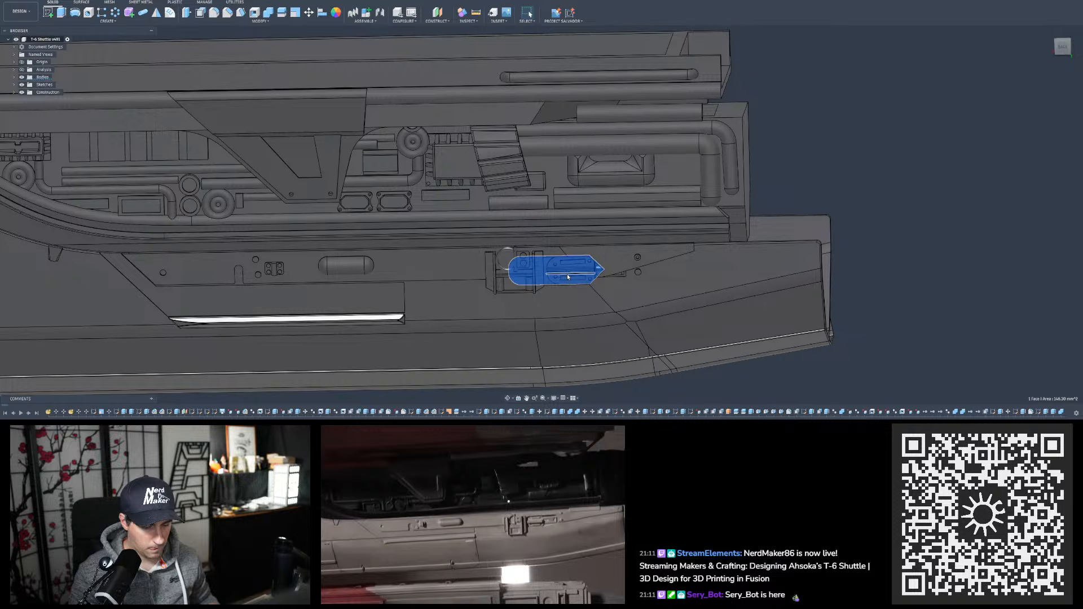
{"action": "mouse_move", "coordinate": [486, 288]}
{"action": "middle_mouse_down", "text": "shift"}
{"action": "mouse_move", "coordinate": [497, 286]}
{"action": "mouse_move", "coordinate": [481, 288]}
{"action": "middle_mouse_up", "text": "shift"}
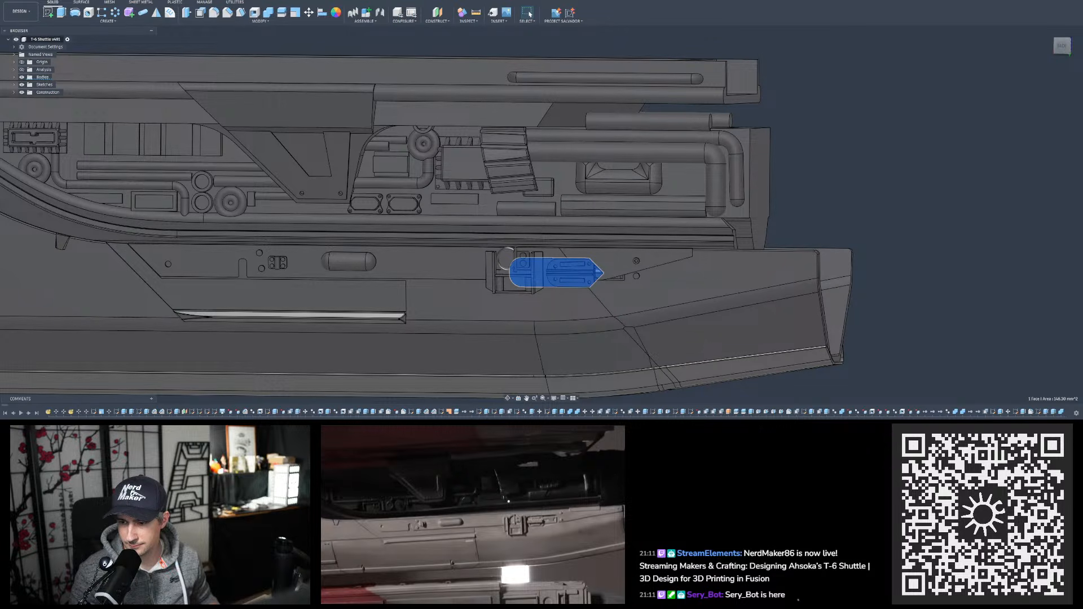
{"action": "scroll", "coordinate": [628, 271], "scroll_direction": "up", "scroll_amount": 5}
{"action": "mouse_move", "coordinate": [618, 264]}
{"action": "middle_mouse_down", "text": "shift"}
{"action": "mouse_move", "coordinate": [620, 292]}
{"action": "mouse_move", "coordinate": [626, 258]}
{"action": "middle_mouse_up", "text": "shift"}
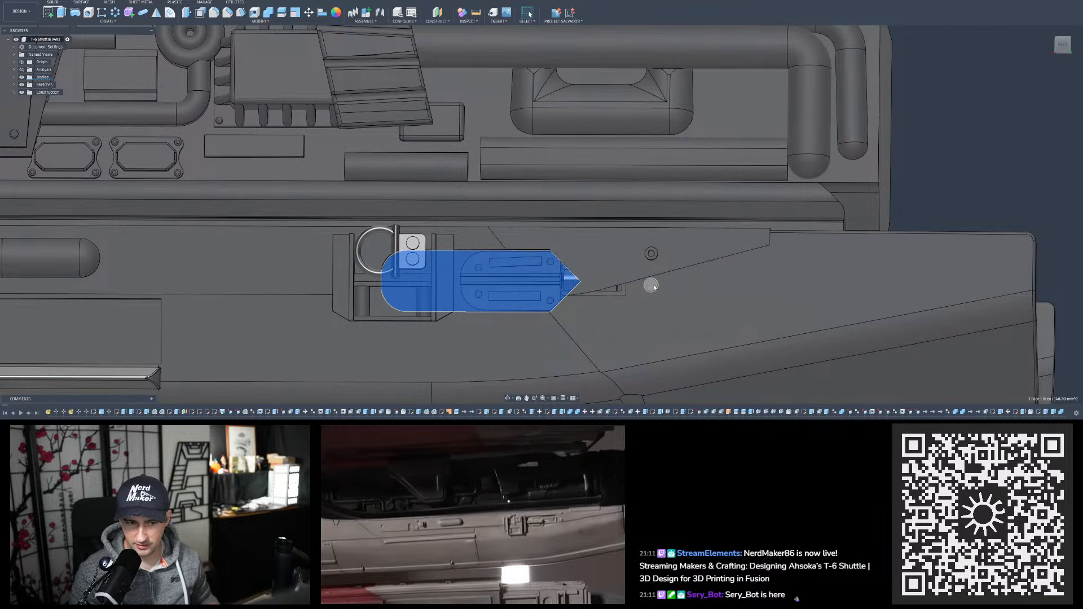
Examine the two small round bosses, the angled slot and the slotted plate around the recess tip
{"action": "scroll", "coordinate": [657, 269], "scroll_direction": "up", "scroll_amount": 5}
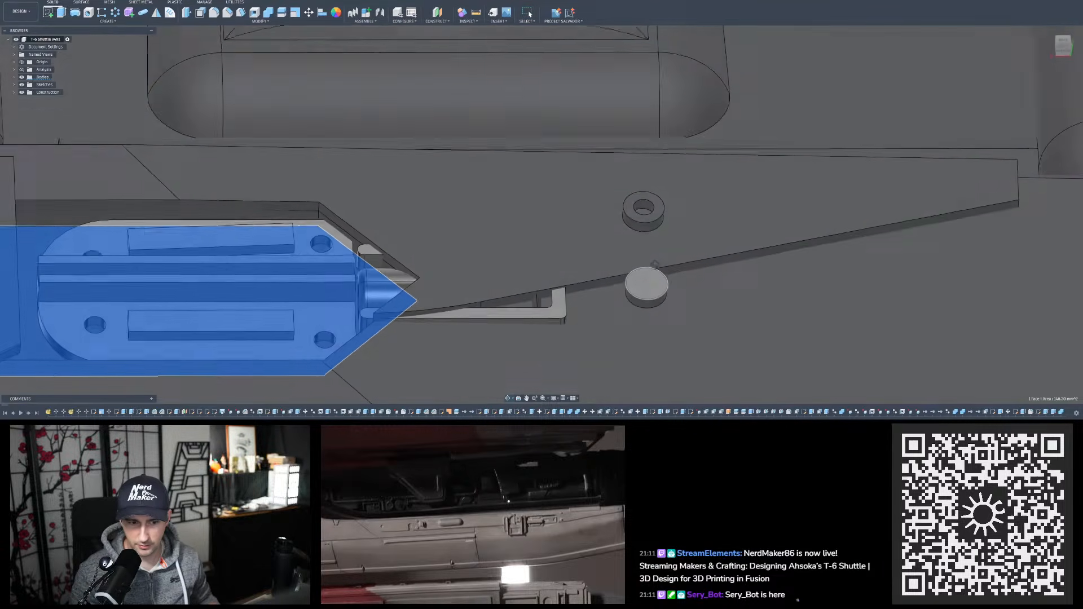
{"action": "middle_click_drag", "start_coordinate": [655, 264], "coordinate": [993, 316], "text": "shift"}
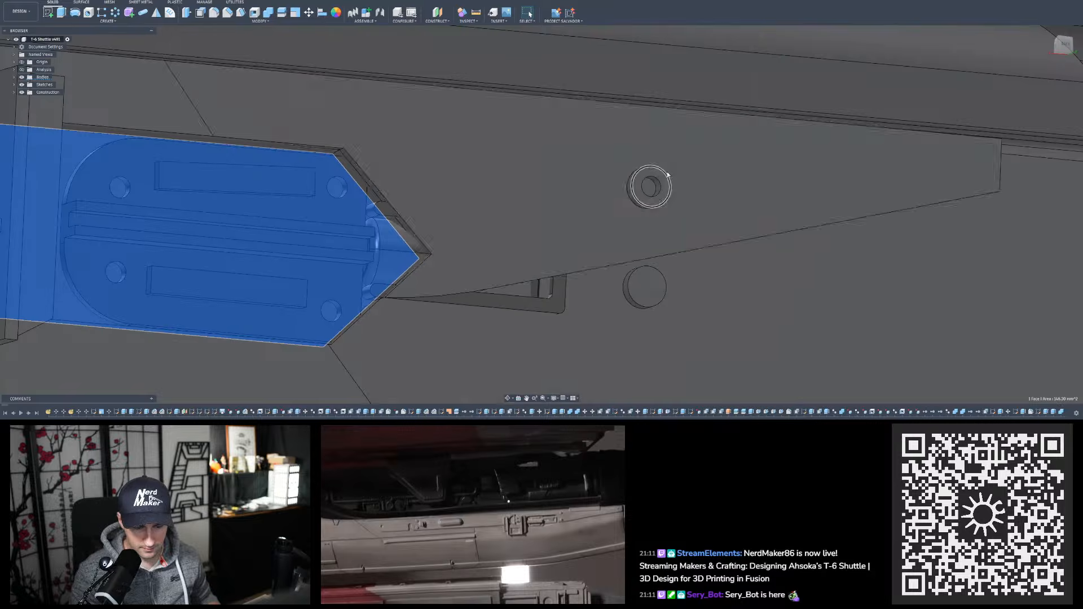
{"action": "scroll", "coordinate": [670, 187], "scroll_direction": "down", "scroll_amount": 2}
{"action": "middle_click_drag", "start_coordinate": [652, 204], "coordinate": [638, 216], "text": "shift"}
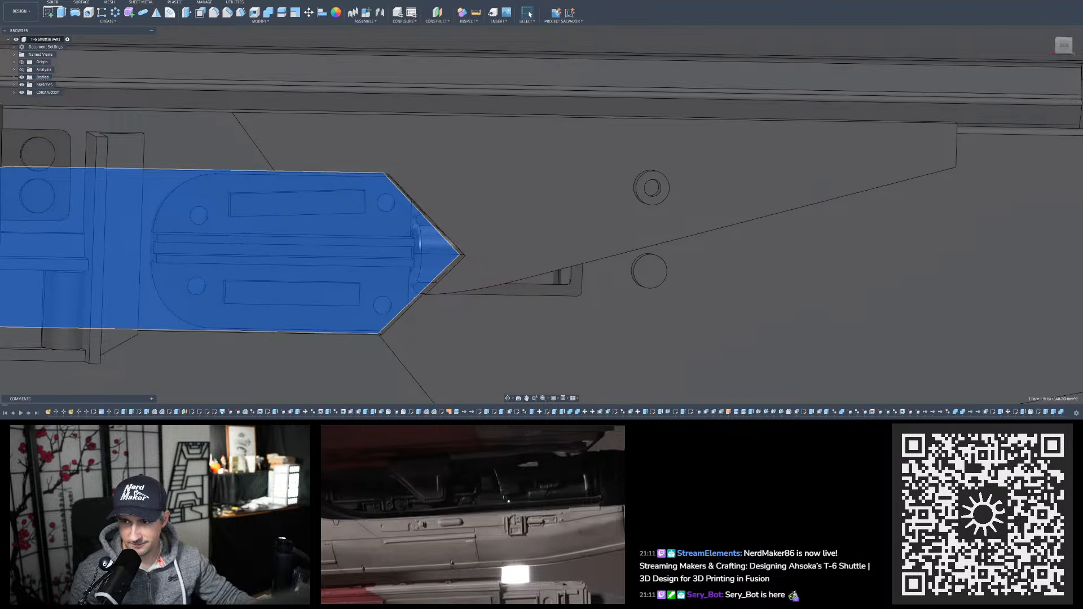
{"action": "scroll", "coordinate": [693, 208], "scroll_direction": "down", "scroll_amount": 3}
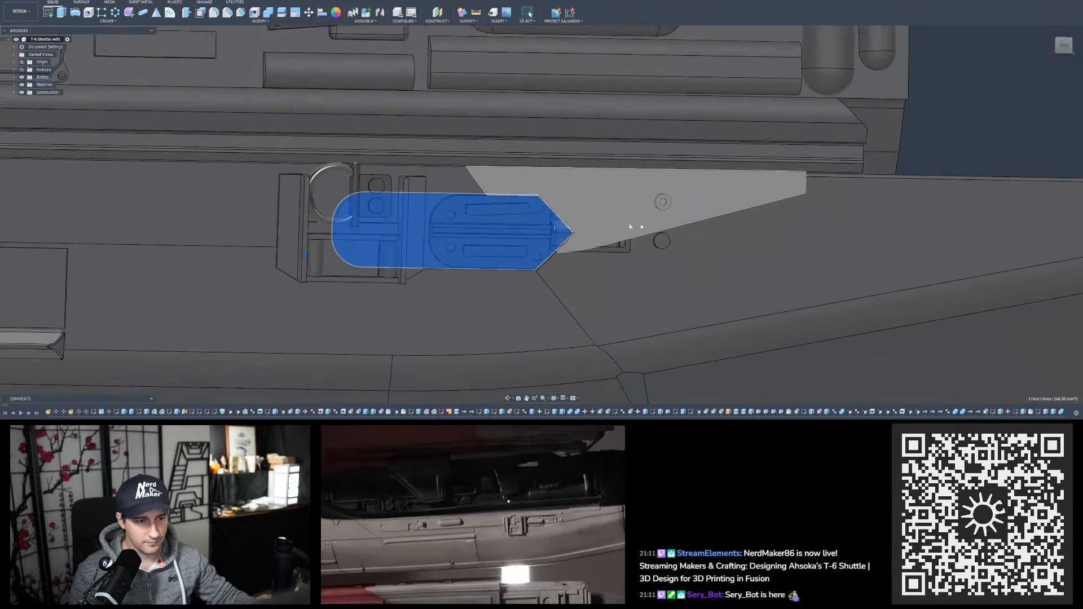
{"action": "scroll", "coordinate": [422, 204], "scroll_direction": "up", "scroll_amount": 1}
{"action": "middle_click_drag", "start_coordinate": [423, 204], "coordinate": [489, 122], "text": "shift"}
{"action": "middle_click_drag", "start_coordinate": [466, 214], "coordinate": [466, 176], "text": "shift"}
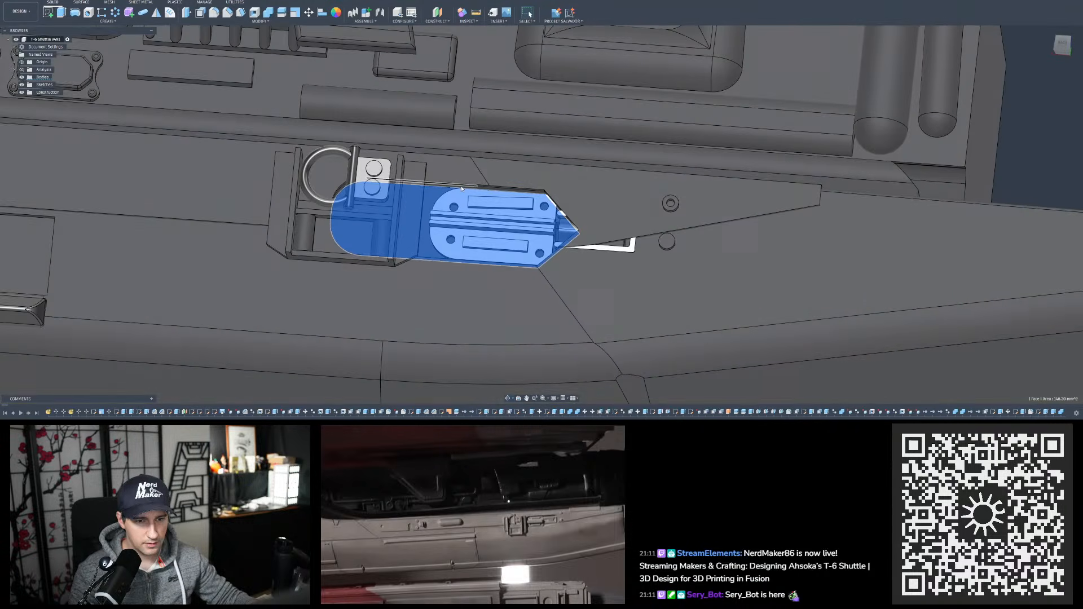
Measure the distance between the side panel's outer face and the floor of the pointed recess
{"action": "left_click", "coordinate": [1031, 147]}
{"action": "left_click", "coordinate": [475, 16]}
{"action": "scroll", "coordinate": [468, 209], "scroll_direction": "up", "scroll_amount": 4}
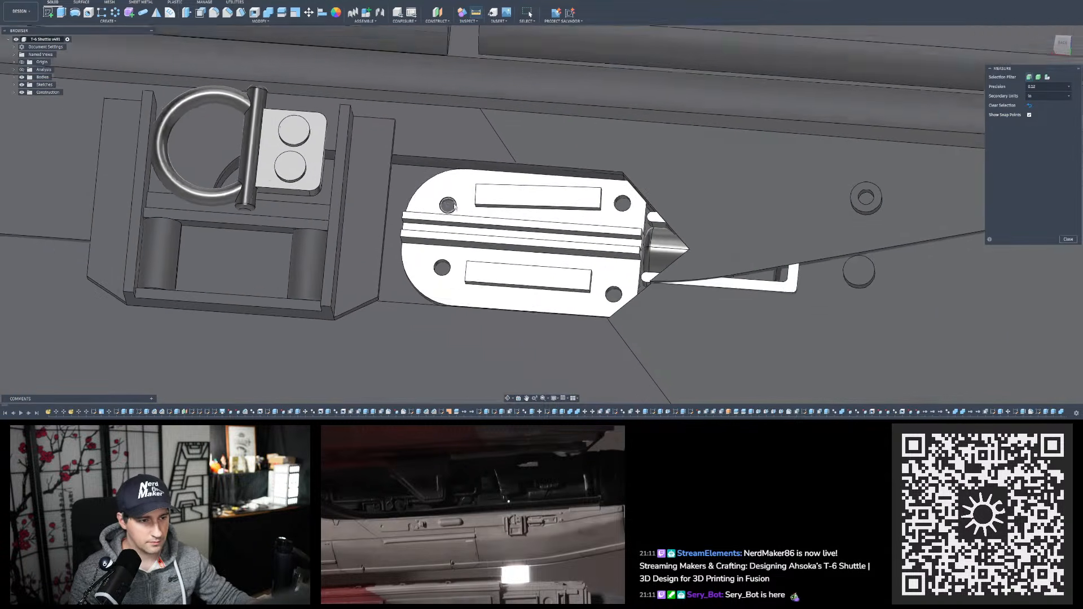
{"action": "middle_click_drag", "start_coordinate": [468, 209], "coordinate": [460, 165], "text": "shift"}
{"action": "left_click", "coordinate": [380, 276]}
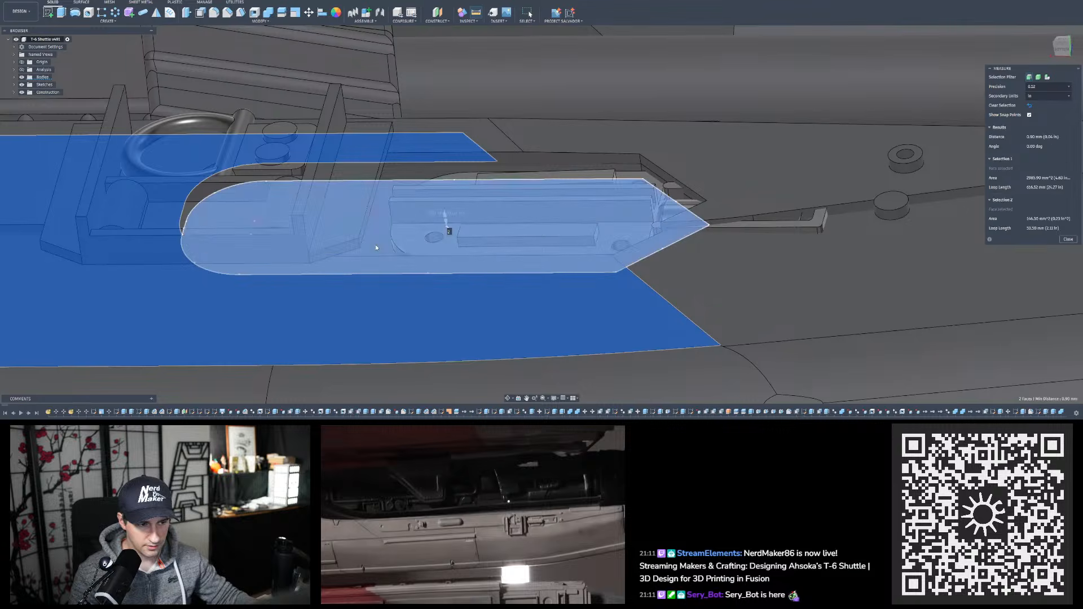
{"action": "left_click", "coordinate": [447, 233]}
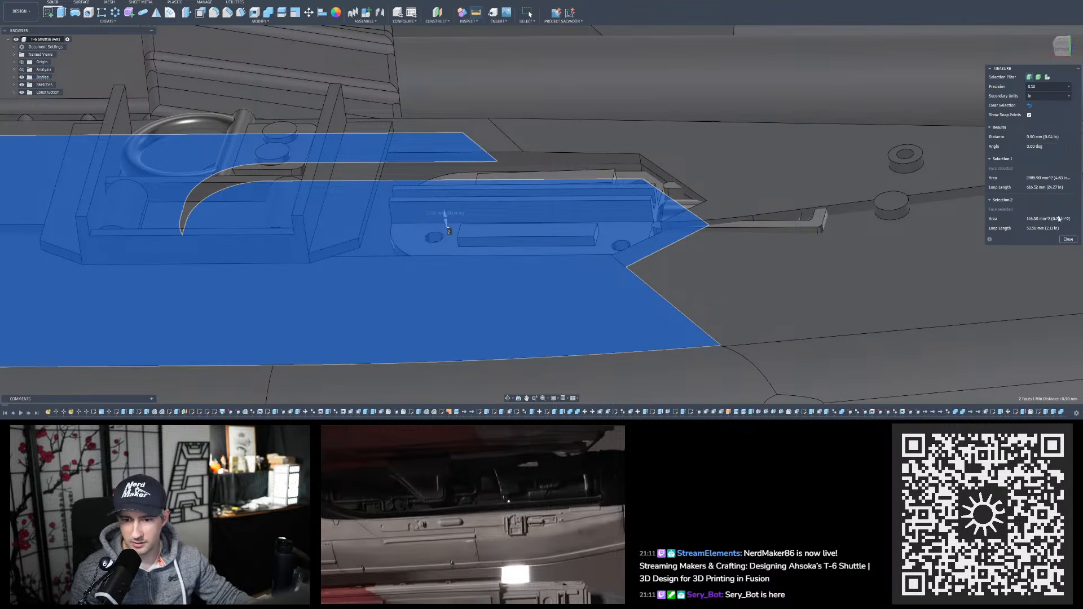
{"action": "left_click", "coordinate": [1068, 239]}
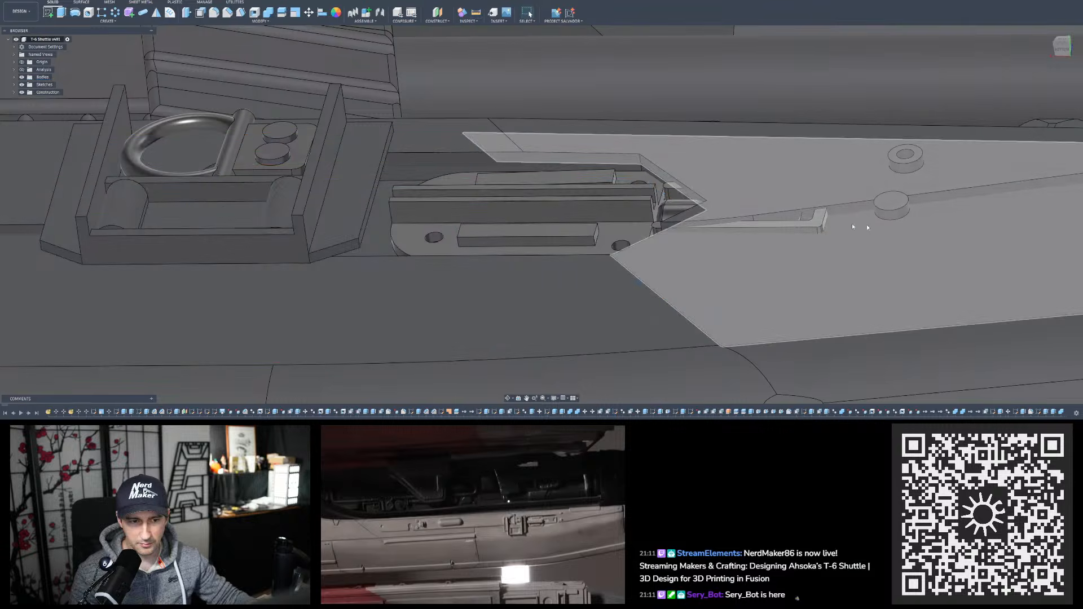
Inspect the plate in the recess and look up the related bodies in the expanded body list
{"action": "scroll", "coordinate": [512, 183], "scroll_direction": "down", "scroll_amount": 3}
{"action": "middle_click_drag", "start_coordinate": [513, 183], "coordinate": [598, 233], "text": "shift"}
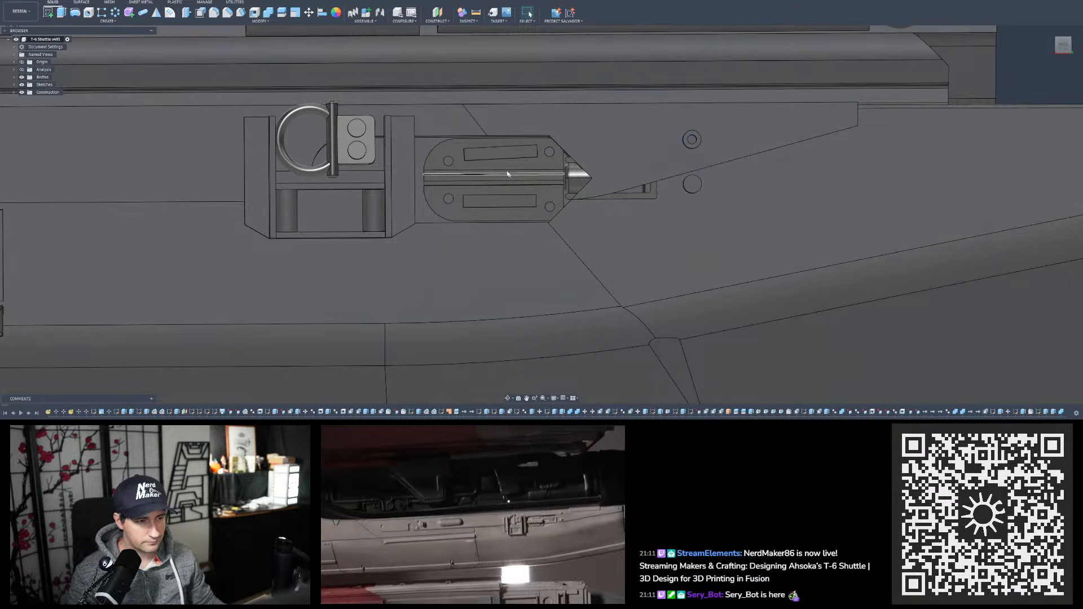
{"action": "middle_click_drag", "start_coordinate": [590, 226], "coordinate": [489, 163], "text": "shift"}
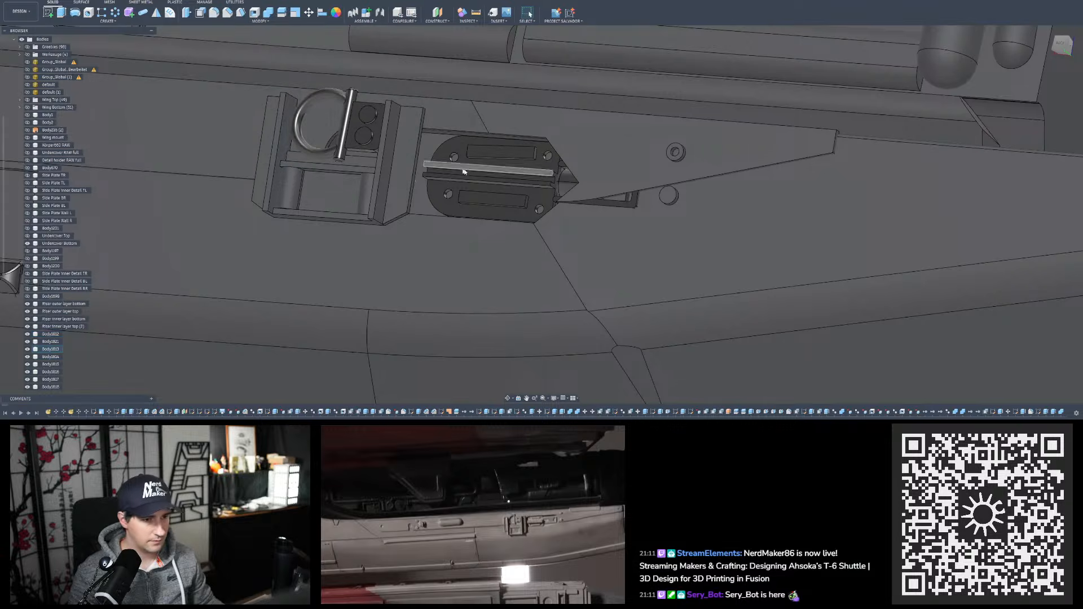
{"action": "scroll", "coordinate": [126, 247], "scroll_direction": "up", "scroll_amount": 1}
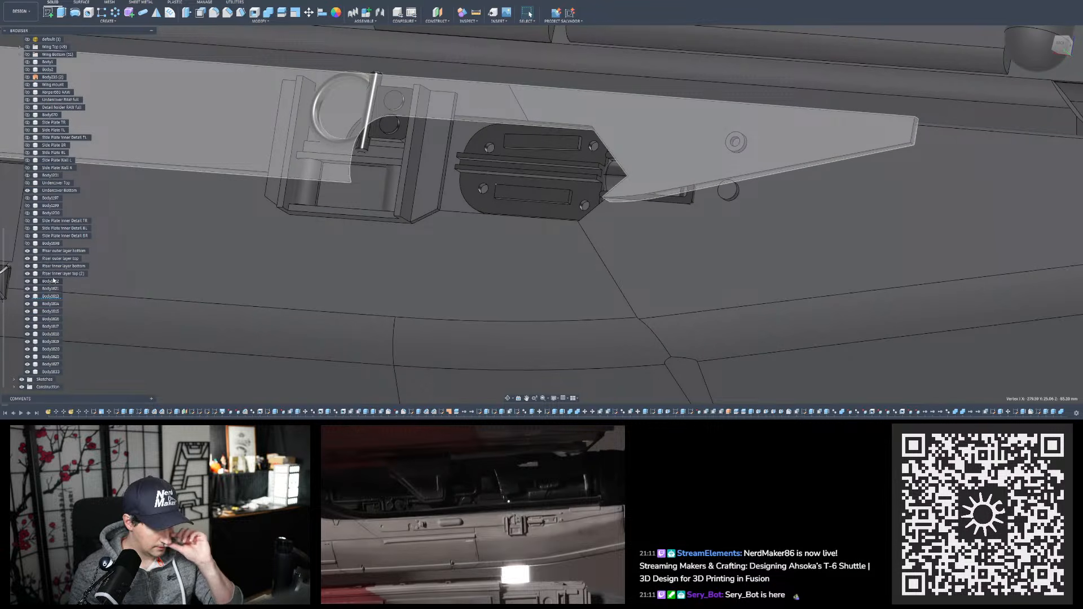
{"action": "left_click", "coordinate": [47, 245]}
{"action": "scroll", "coordinate": [429, 302], "scroll_direction": "down", "scroll_amount": 9}
{"action": "scroll", "coordinate": [615, 266], "scroll_direction": "down", "scroll_amount": 4}
{"action": "middle_click_drag", "start_coordinate": [489, 68], "coordinate": [474, 141]}
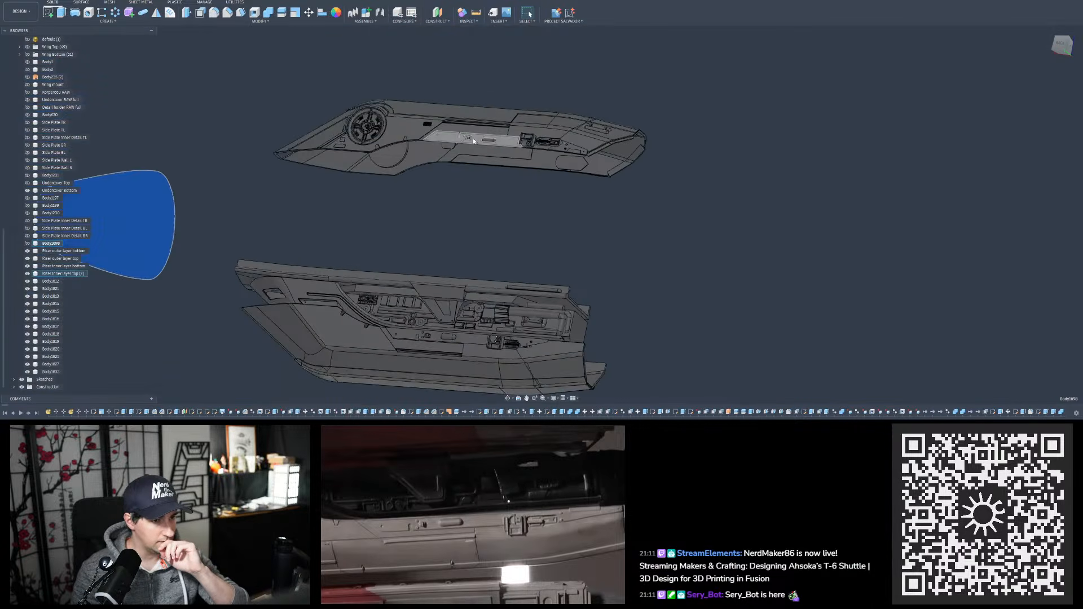
Toggle the visibility of the inner layer top (2) body to identify it in the upper assembly
{"action": "scroll", "coordinate": [476, 146], "scroll_direction": "up", "scroll_amount": 5}
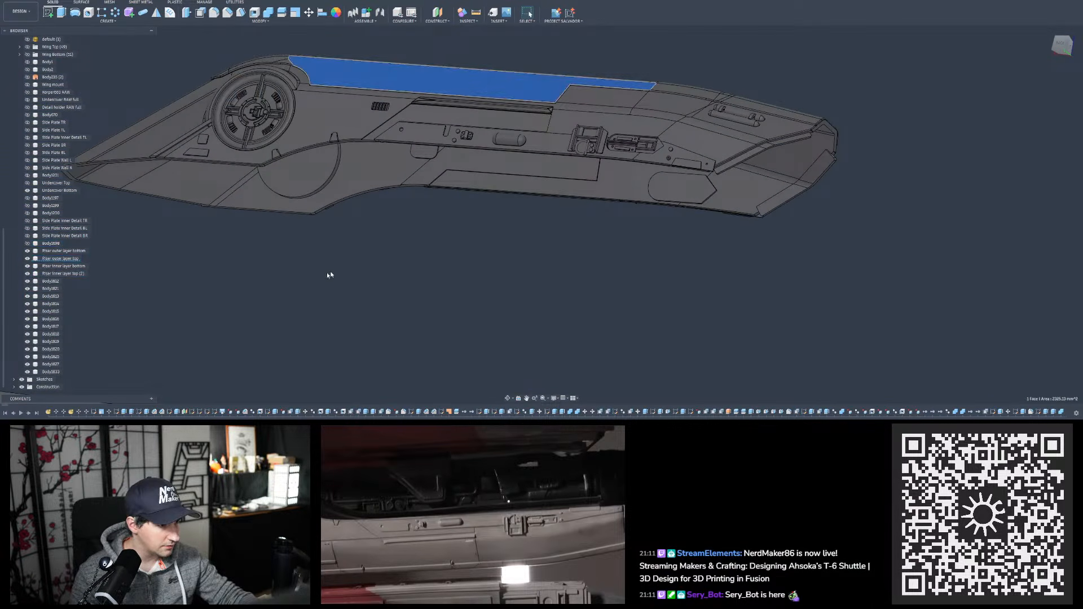
{"action": "left_click", "coordinate": [27, 273]}
{"action": "left_click", "coordinate": [28, 274]}
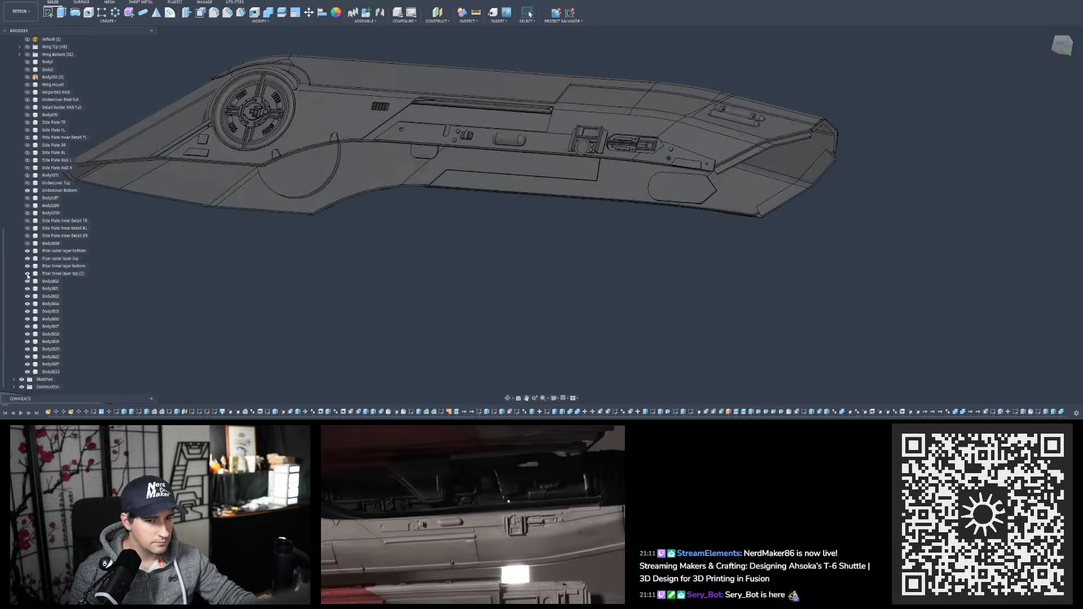
Toggle the inner layer top (2) body off and on again and examine the lower side panel's ring bracket and recess details
{"action": "left_click", "coordinate": [27, 273]}
{"action": "left_click", "coordinate": [27, 273]}
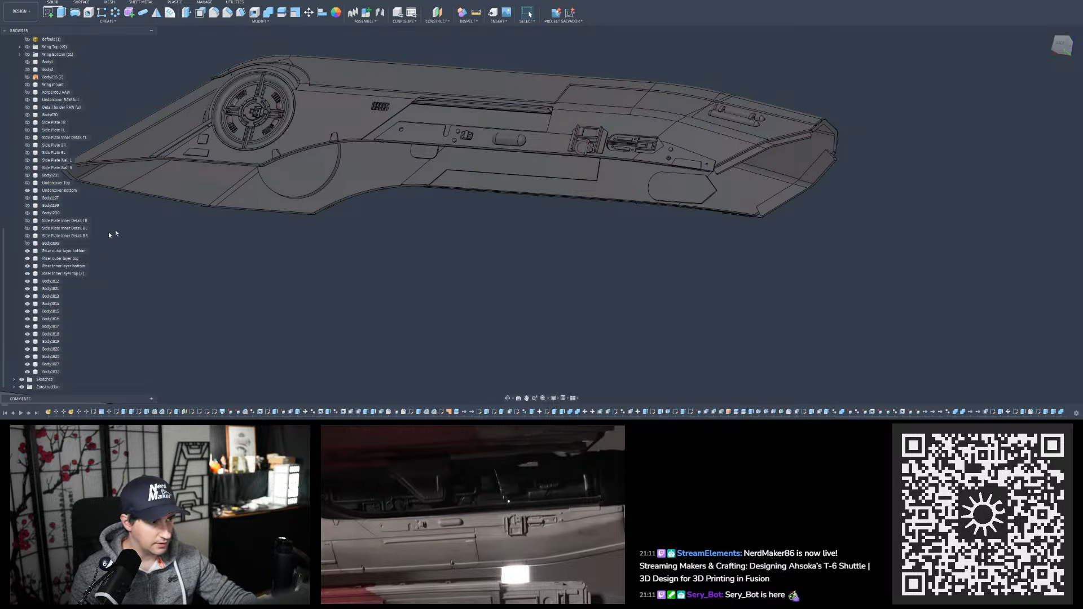
{"action": "scroll", "coordinate": [457, 132], "scroll_direction": "down", "scroll_amount": 5}
{"action": "scroll", "coordinate": [493, 318], "scroll_direction": "up", "scroll_amount": 12}
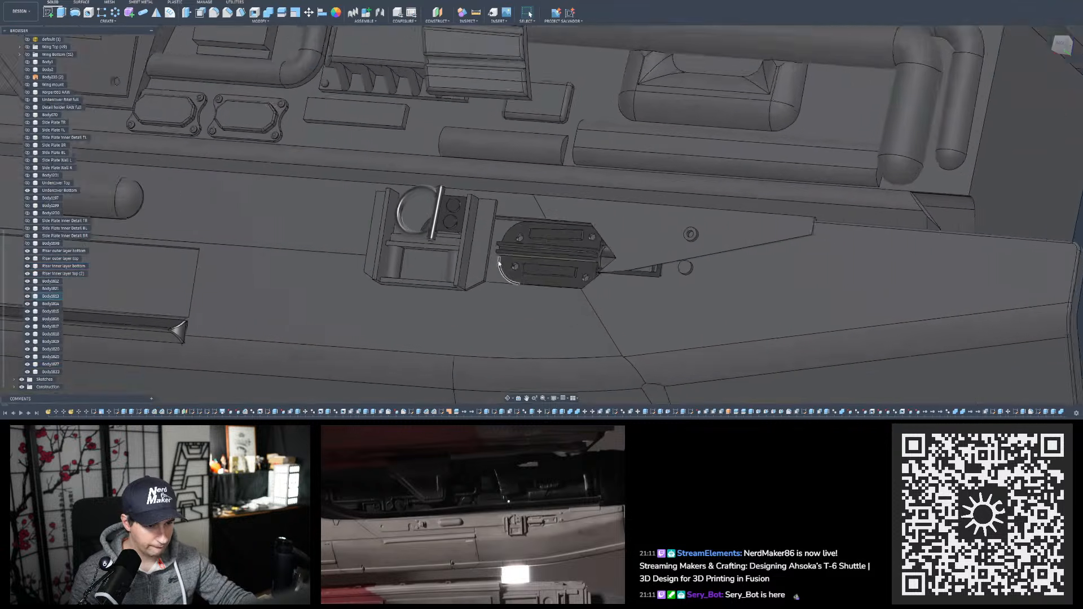
{"action": "middle_click_drag", "start_coordinate": [499, 263], "coordinate": [490, 246], "text": "shift"}
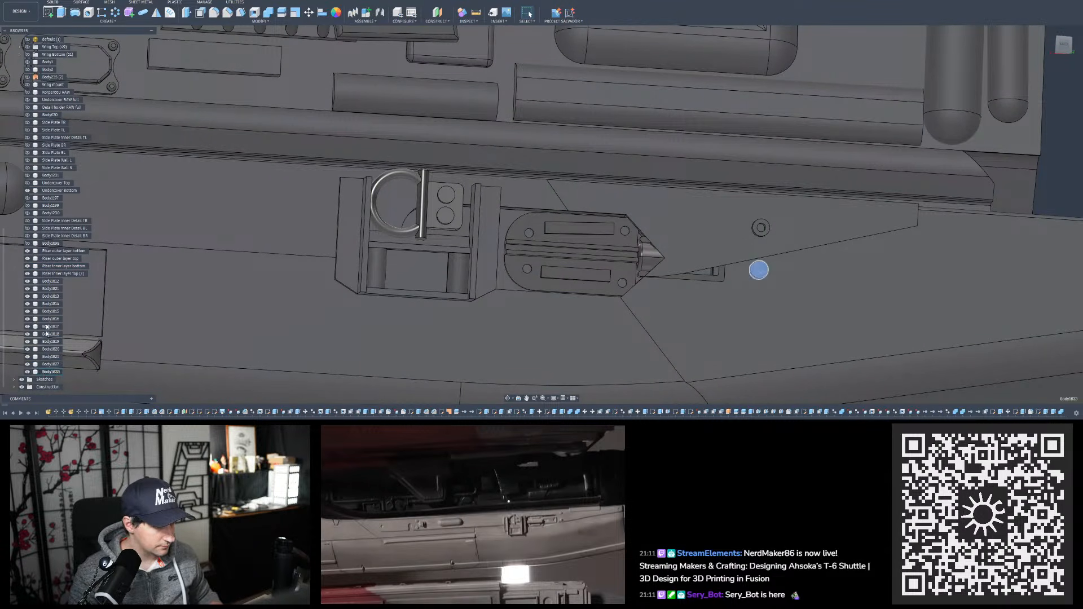
Highlight the run of unnamed detail bodies at the end of the body list to identify their parts on the lower panel
{"action": "left_click", "coordinate": [49, 280], "text": "shift"}
{"action": "scroll", "coordinate": [626, 271], "scroll_direction": "down", "scroll_amount": 5}
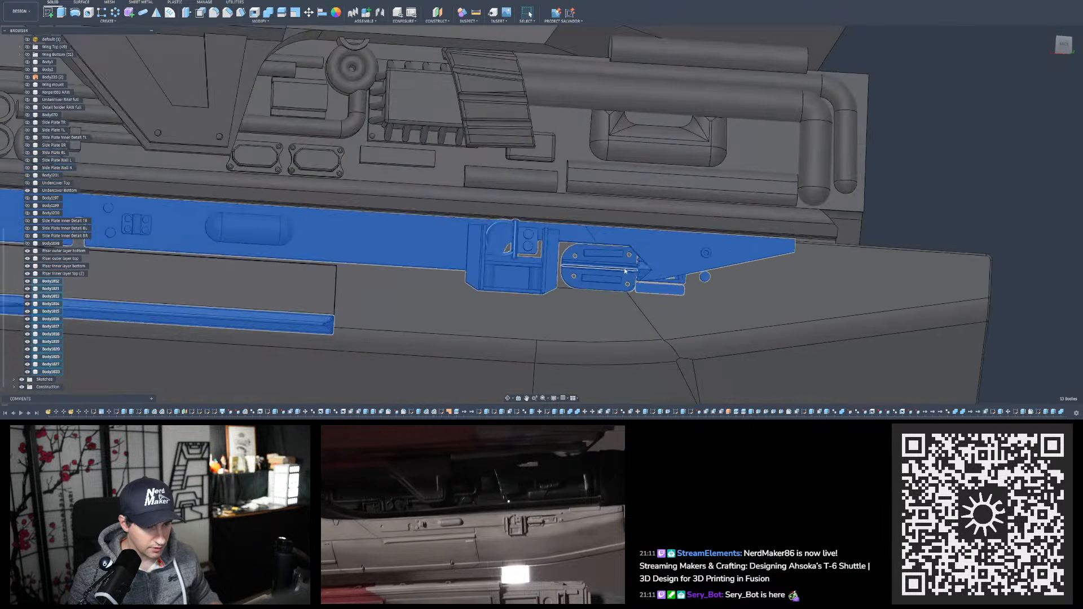
{"action": "scroll", "coordinate": [626, 271], "scroll_direction": "down", "scroll_amount": 3}
{"action": "middle_click_drag", "start_coordinate": [395, 293], "coordinate": [359, 290], "text": "shift"}
{"action": "scroll", "coordinate": [626, 271], "scroll_direction": "up", "scroll_amount": 10}
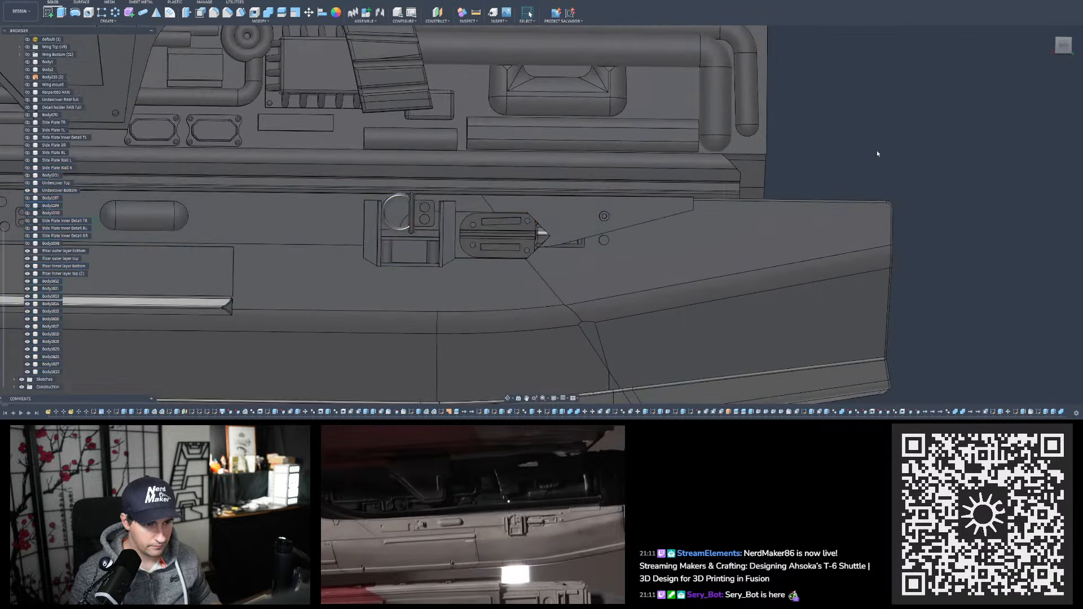
Hide the bracket housing body around the ring fitting beside the pointed recess
{"action": "scroll", "coordinate": [483, 223], "scroll_direction": "up", "scroll_amount": 4}
{"action": "middle_click_drag", "start_coordinate": [483, 223], "coordinate": [404, 232], "text": "shift"}
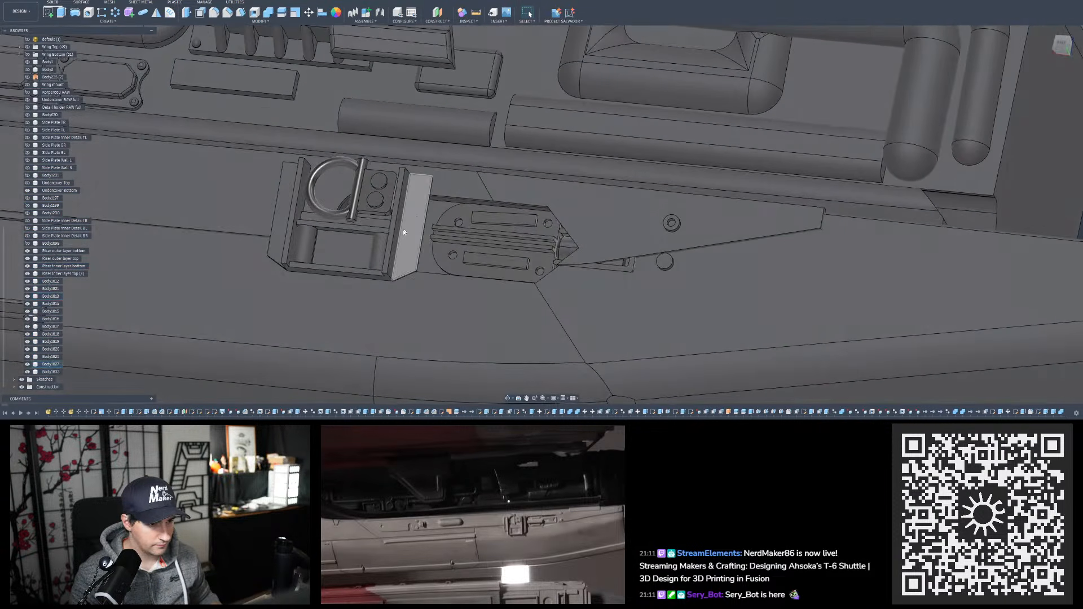
{"action": "left_click", "coordinate": [27, 365]}
{"action": "scroll", "coordinate": [355, 247], "scroll_direction": "up", "scroll_amount": 3}
{"action": "mouse_move", "coordinate": [356, 243]}
{"action": "middle_mouse_down", "text": "shift"}
{"action": "mouse_move", "coordinate": [316, 223]}
{"action": "mouse_move", "coordinate": [383, 243]}
{"action": "mouse_move", "coordinate": [373, 244]}
{"action": "mouse_move", "coordinate": [464, 212]}
{"action": "mouse_move", "coordinate": [480, 152]}
{"action": "mouse_move", "coordinate": [437, 186]}
{"action": "mouse_move", "coordinate": [316, 161]}
{"action": "mouse_move", "coordinate": [383, 158]}
{"action": "mouse_move", "coordinate": [368, 229]}
{"action": "mouse_move", "coordinate": [303, 262]}
{"action": "mouse_move", "coordinate": [353, 235]}
{"action": "mouse_move", "coordinate": [341, 261]}
{"action": "mouse_move", "coordinate": [336, 241]}
{"action": "middle_mouse_up", "text": "shift"}
{"action": "left_click", "coordinate": [327, 226], "text": "ctrl"}
{"action": "scroll", "coordinate": [327, 232], "scroll_direction": "up", "scroll_amount": 4}
{"action": "scroll", "coordinate": [327, 240], "scroll_direction": "up", "scroll_amount": 4}
{"action": "scroll", "coordinate": [335, 239], "scroll_direction": "down", "scroll_amount": 2}
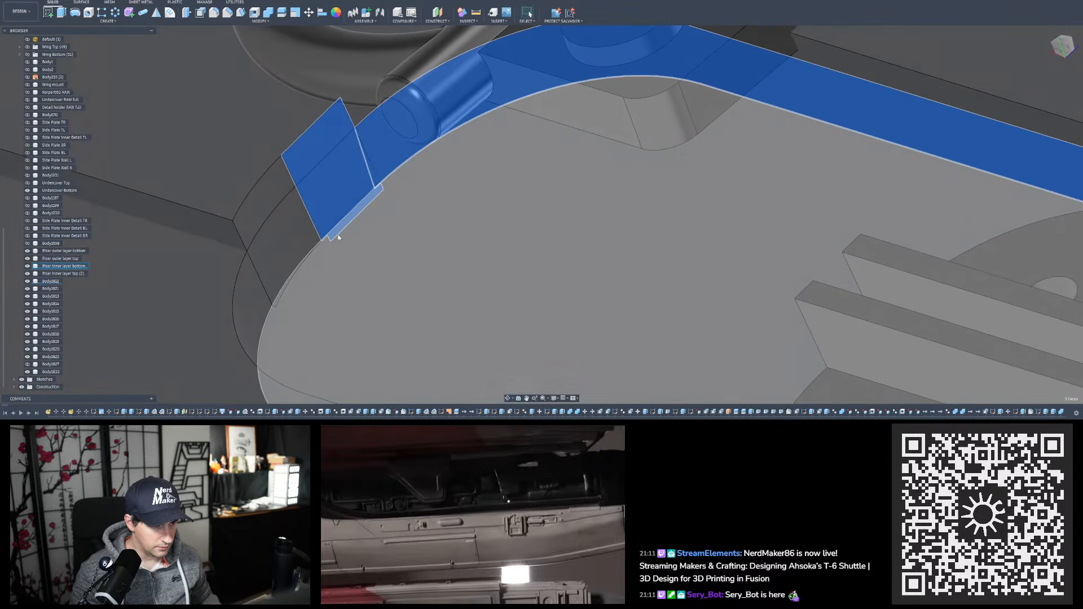
{"action": "left_click", "coordinate": [330, 205], "text": "ctrl"}
{"action": "scroll", "coordinate": [333, 210], "scroll_direction": "down", "scroll_amount": 5}
{"action": "scroll", "coordinate": [335, 214], "scroll_direction": "down", "scroll_amount": 3}
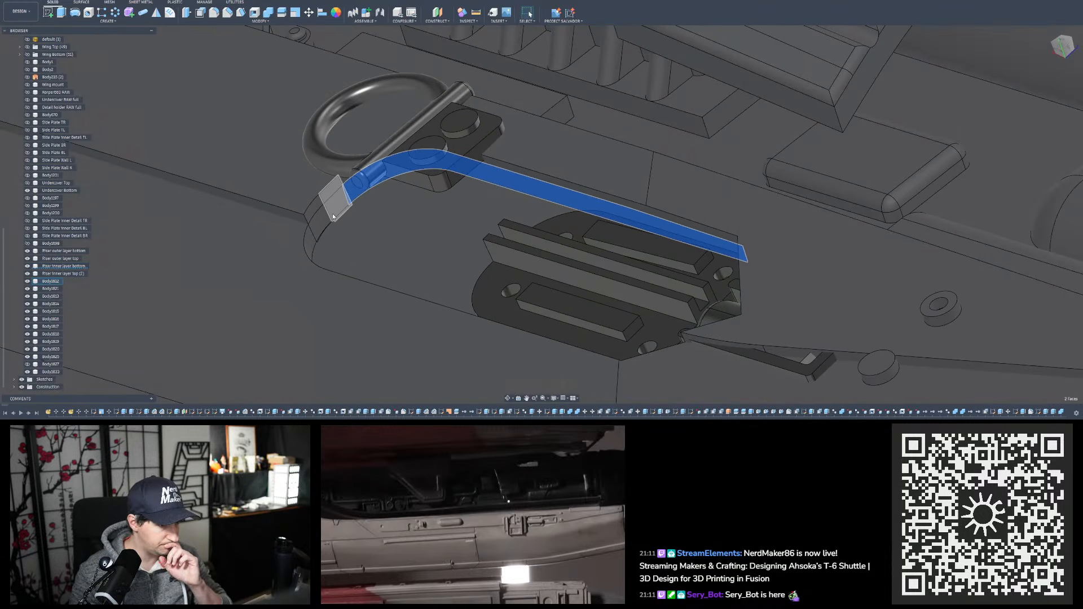
{"action": "middle_click_drag", "start_coordinate": [333, 213], "coordinate": [281, 174], "text": "shift"}
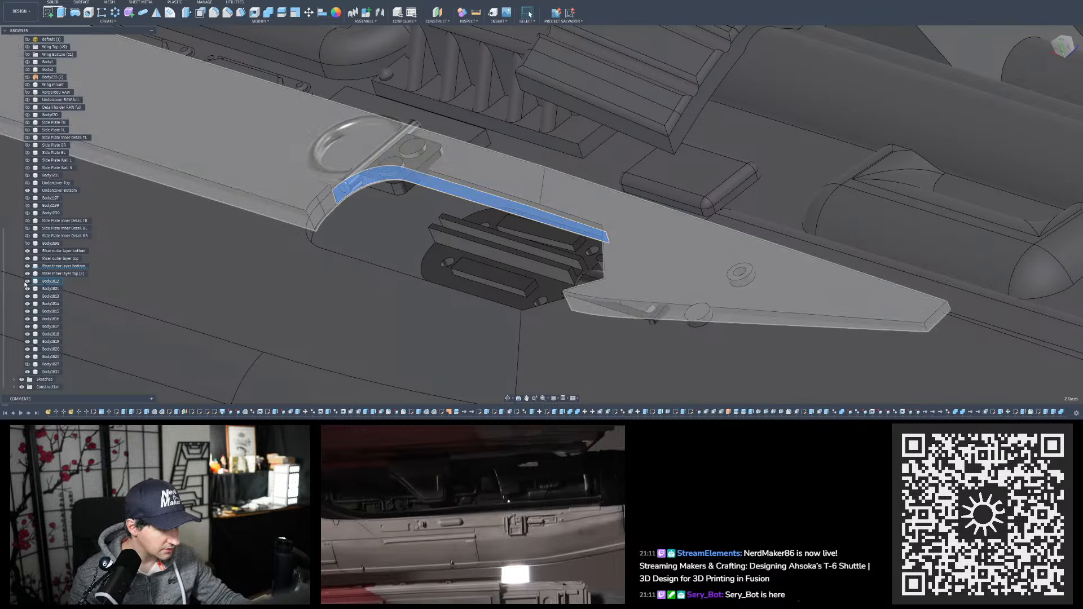
Hide the long pointed side strip and select the recess's floor, rounded-end and upper wall faces on the inner layer bottom body
{"action": "left_click", "coordinate": [27, 281]}
{"action": "scroll", "coordinate": [322, 212], "scroll_direction": "up", "scroll_amount": 5}
{"action": "left_click", "coordinate": [333, 192]}
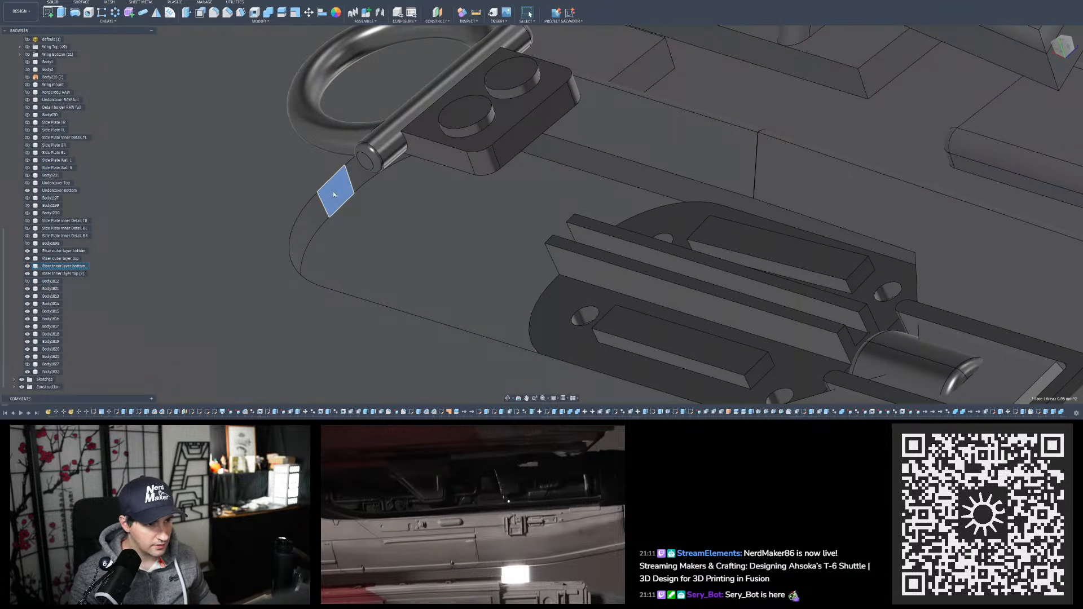
{"action": "left_click", "coordinate": [361, 169], "text": "ctrl"}
{"action": "left_click", "coordinate": [312, 219], "text": "ctrl"}
{"action": "middle_click_drag", "start_coordinate": [312, 218], "coordinate": [372, 210], "text": "shift"}
{"action": "left_click", "coordinate": [448, 208], "text": "ctrl"}
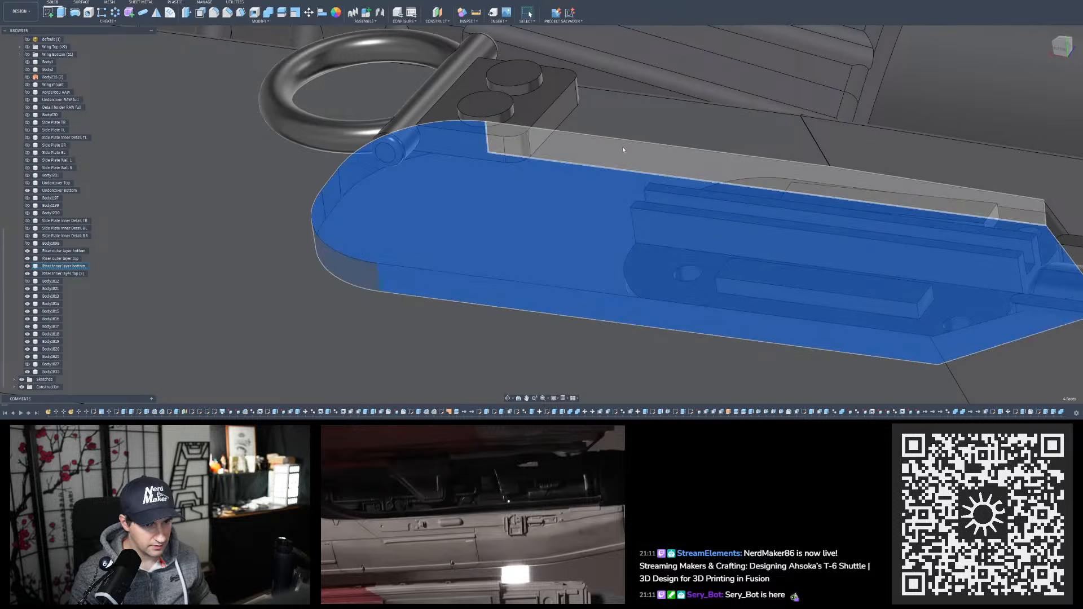
{"action": "left_click", "coordinate": [622, 147], "text": "ctrl"}
Add the recess's lower and pointed-end walls to the face selection and try to delete the recess from the inner layer bottom body
{"action": "scroll", "coordinate": [365, 209], "scroll_direction": "down", "scroll_amount": 4}
{"action": "middle_click_drag", "start_coordinate": [455, 254], "coordinate": [425, 234], "text": "shift"}
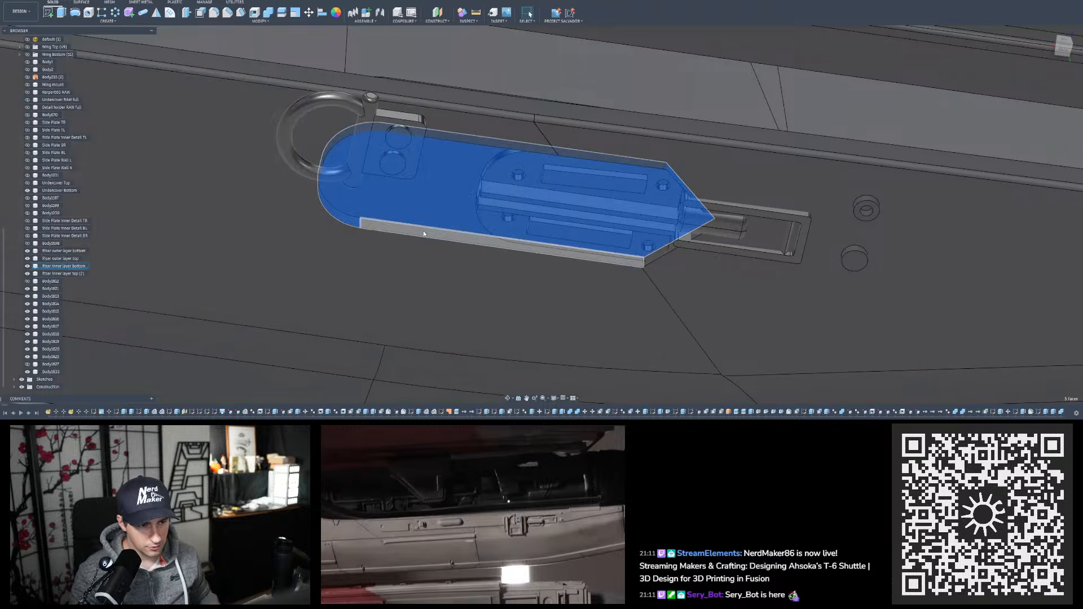
{"action": "scroll", "coordinate": [639, 271], "scroll_direction": "up", "scroll_amount": 5}
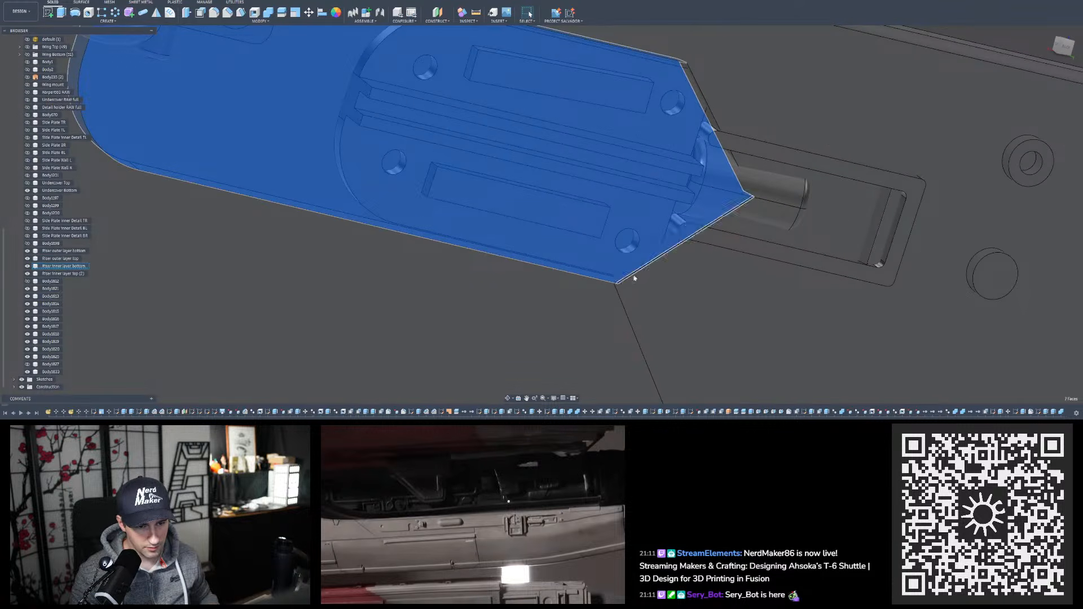
{"action": "middle_click_drag", "start_coordinate": [634, 278], "coordinate": [675, 129], "text": "shift"}
{"action": "left_click_drag", "start_coordinate": [656, 164], "coordinate": [655, 174], "text": "shift"}
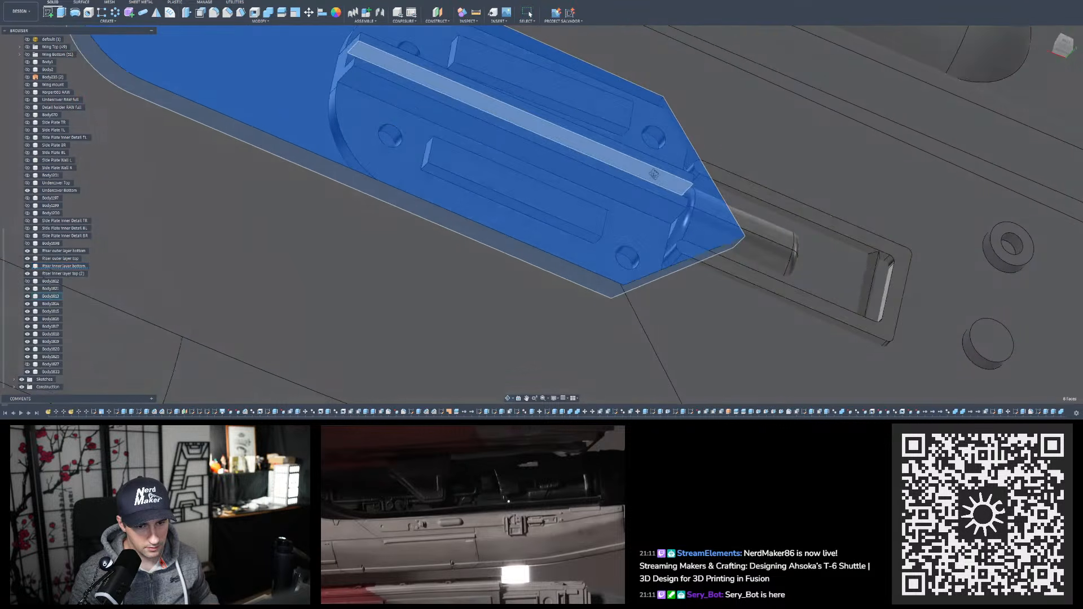
{"action": "middle_click_drag", "start_coordinate": [655, 174], "coordinate": [647, 194], "text": "shift"}
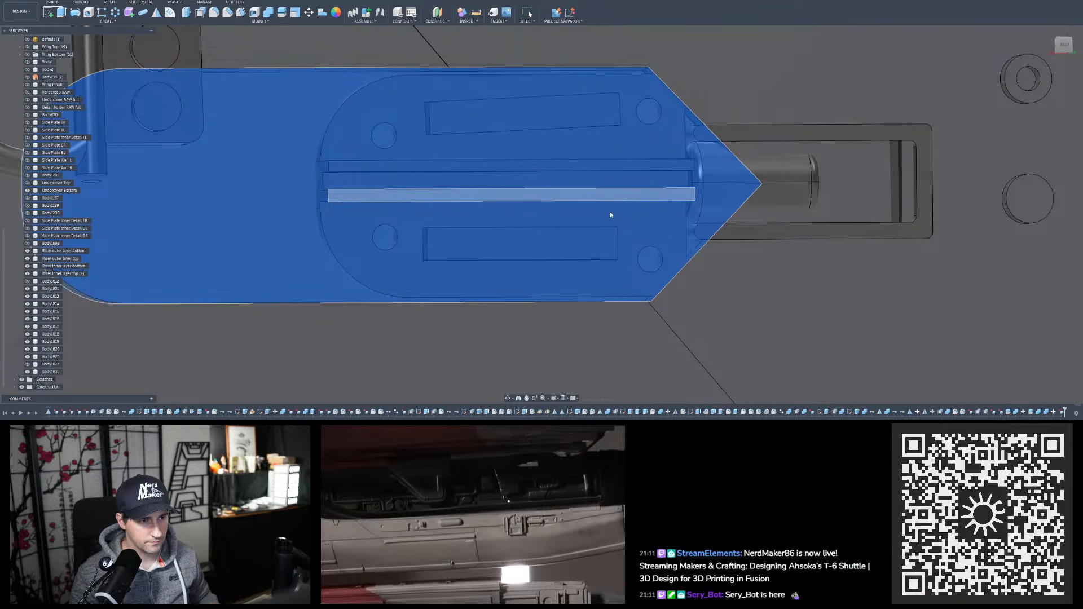
{"action": "scroll", "coordinate": [646, 257], "scroll_direction": "down", "scroll_amount": 3}
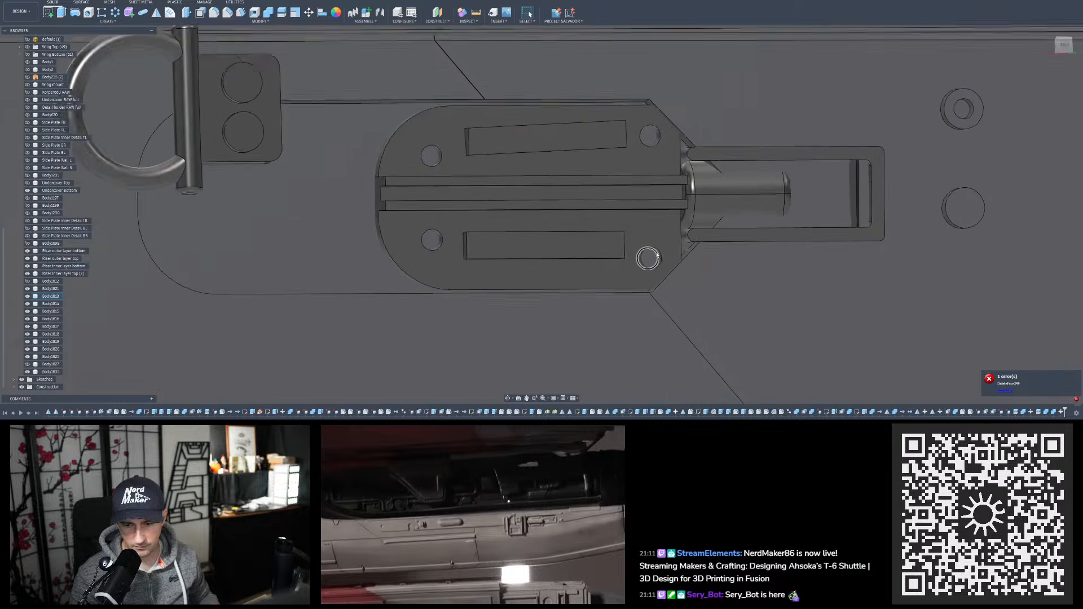
Hide the slotted plate body with the two central ribs inside the recess
{"action": "scroll", "coordinate": [438, 190], "scroll_direction": "up", "scroll_amount": 2}
{"action": "middle_click_drag", "start_coordinate": [438, 191], "coordinate": [454, 175], "text": "shift"}
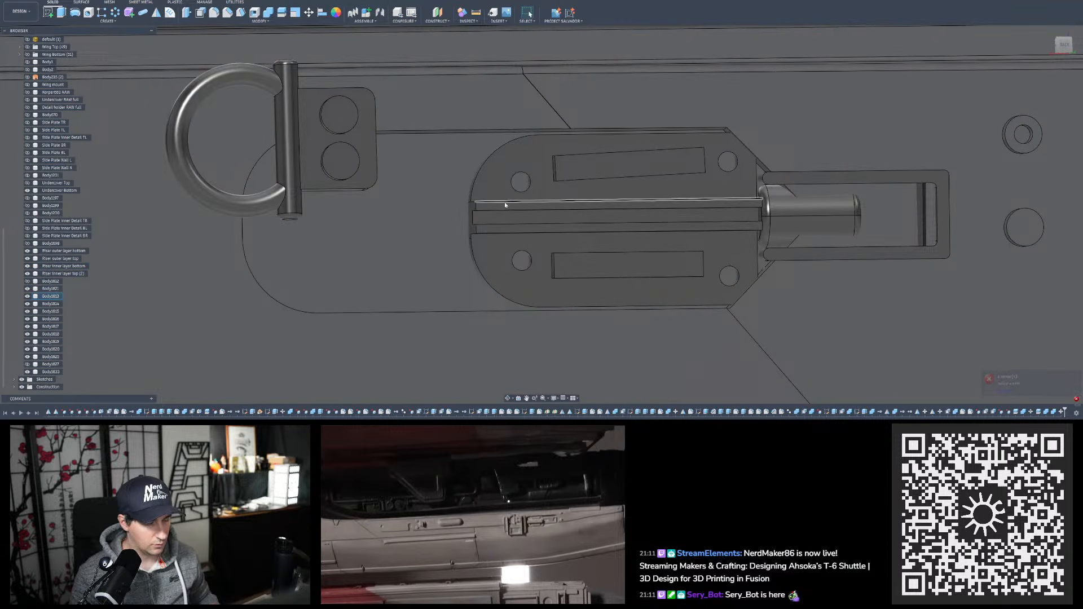
{"action": "middle_click_drag", "start_coordinate": [505, 205], "coordinate": [506, 185], "text": "shift"}
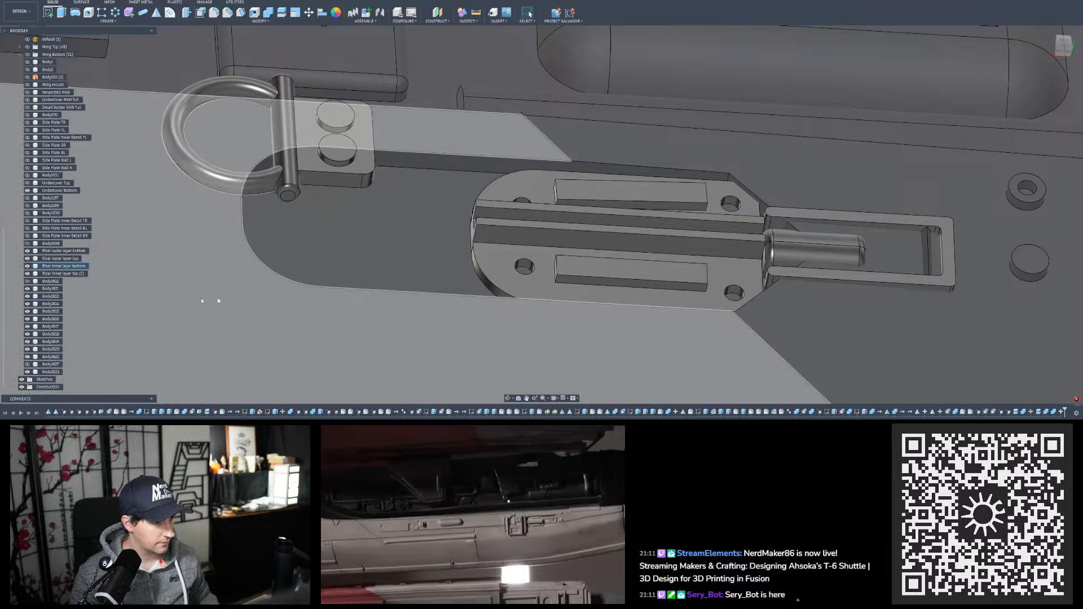
{"action": "left_click", "coordinate": [28, 296]}
Hide the cylindrical body inside the rectangular frame at the recess tip
{"action": "scroll", "coordinate": [658, 249], "scroll_direction": "up", "scroll_amount": 2}
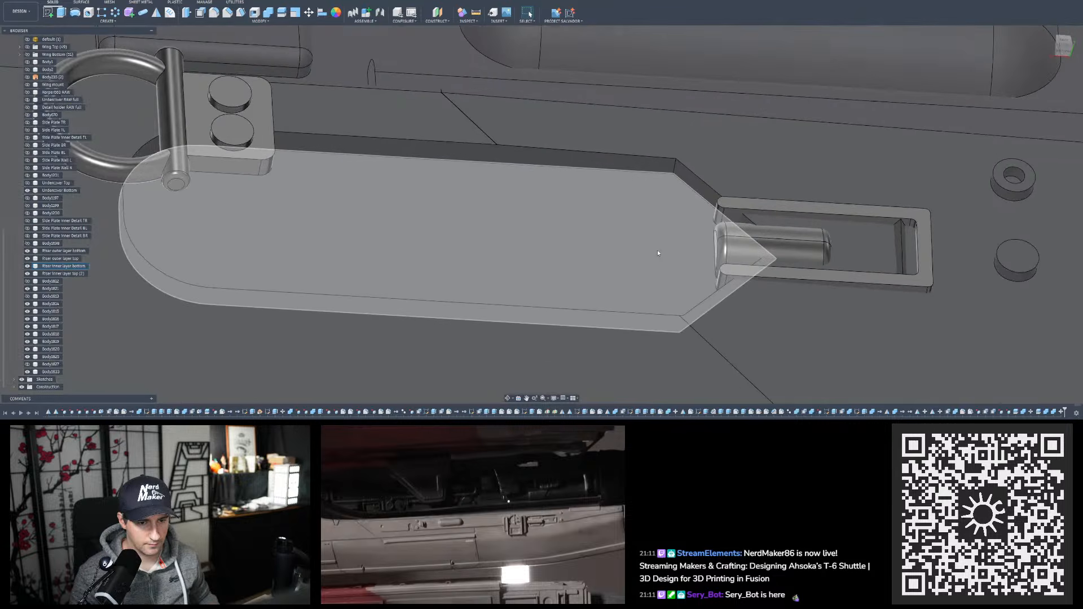
{"action": "middle_click_drag", "start_coordinate": [658, 249], "coordinate": [659, 246], "text": "shift"}
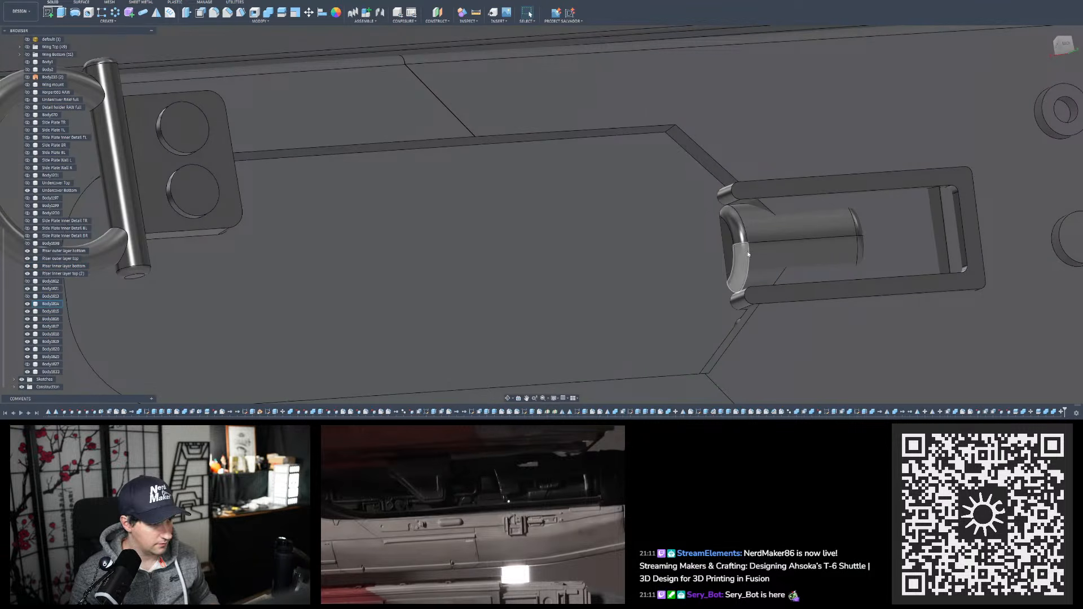
{"action": "scroll", "coordinate": [760, 202], "scroll_direction": "down", "scroll_amount": 6}
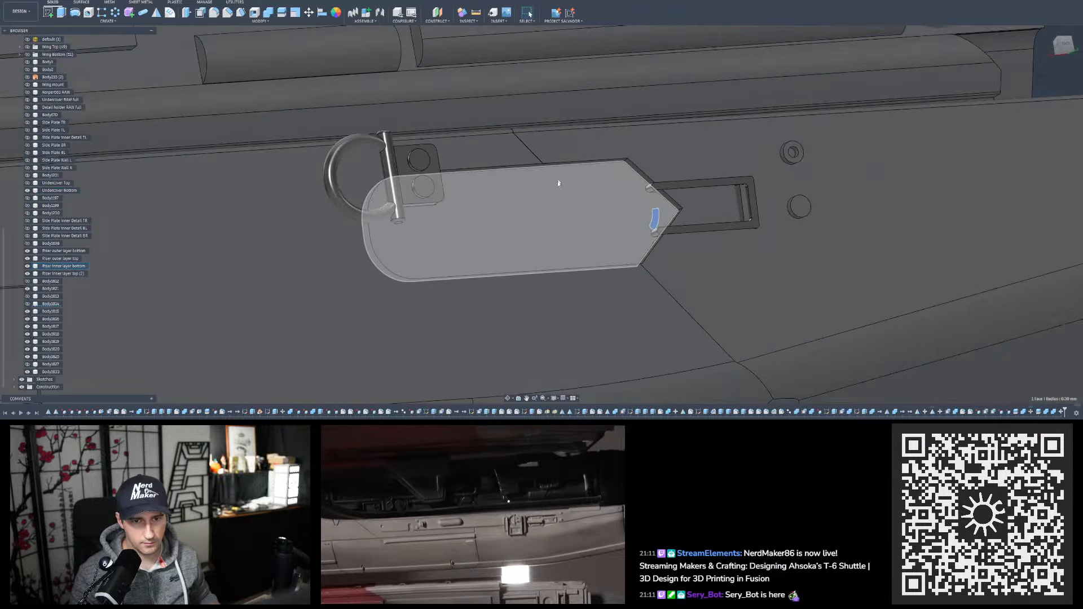
Examine the frame's arm ends at the recess tip and select the rounded end face of the body just below the frame
{"action": "scroll", "coordinate": [625, 188], "scroll_direction": "up", "scroll_amount": 8}
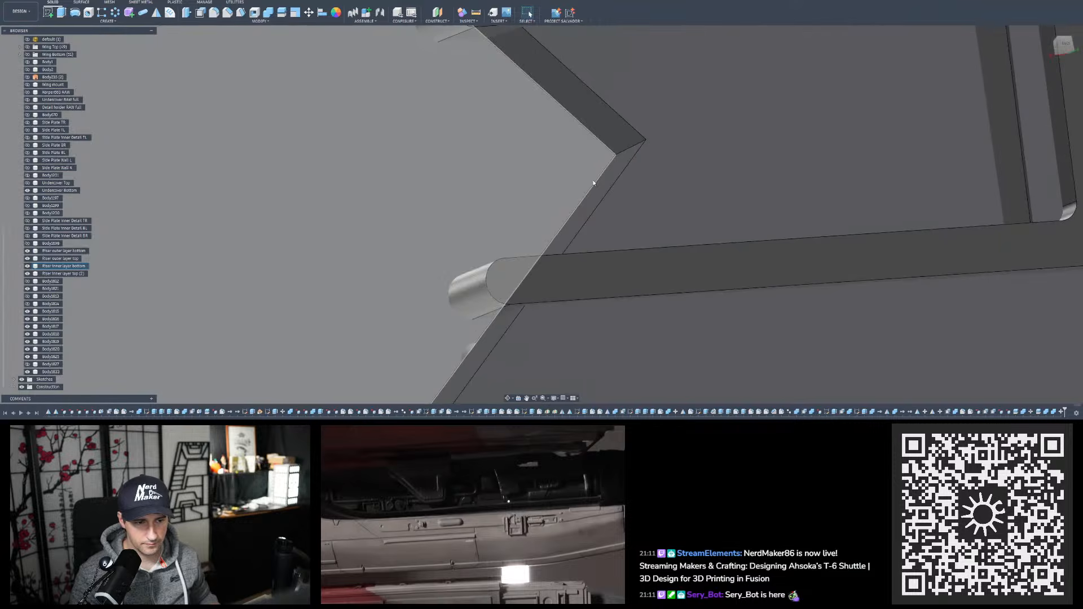
{"action": "scroll", "coordinate": [602, 187], "scroll_direction": "down", "scroll_amount": 3}
{"action": "scroll", "coordinate": [527, 307], "scroll_direction": "up", "scroll_amount": 3}
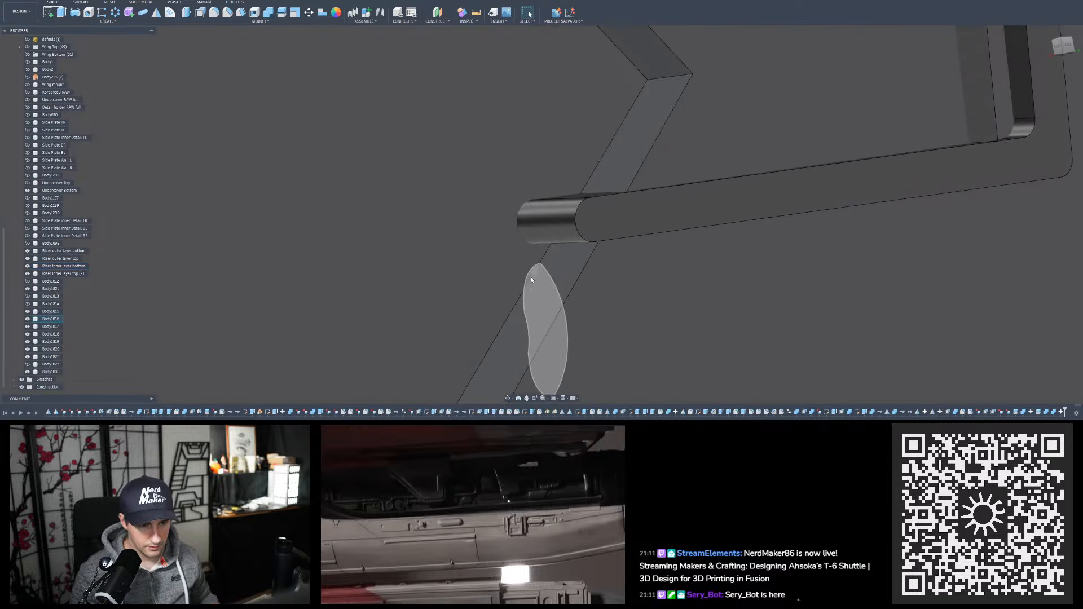
{"action": "scroll", "coordinate": [528, 265], "scroll_direction": "down", "scroll_amount": 4}
{"action": "middle_click_drag", "start_coordinate": [518, 252], "coordinate": [492, 245], "text": "shift"}
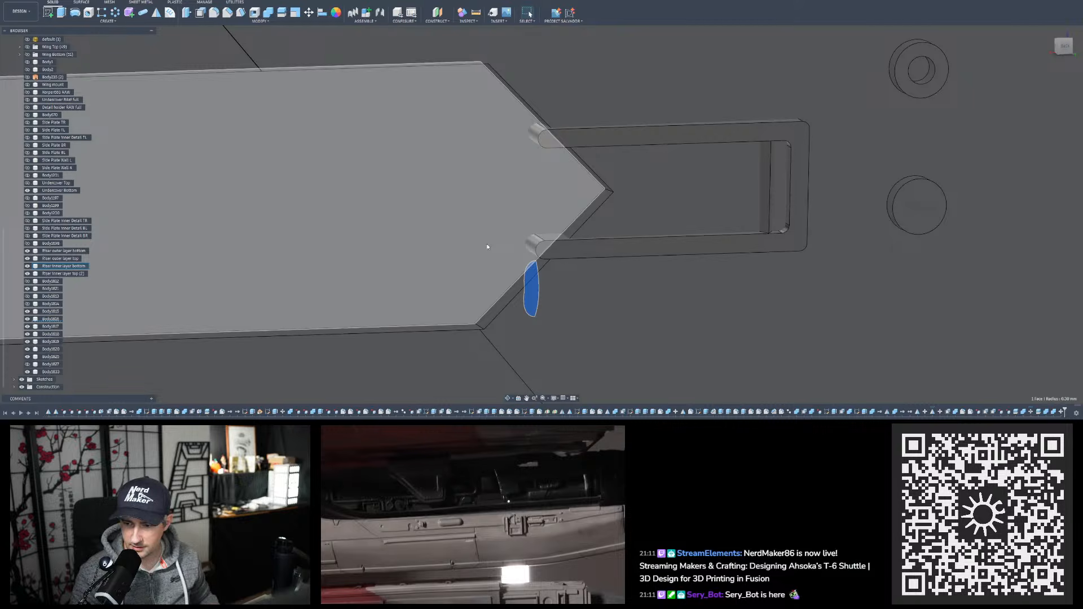
Compare the lower recess tip with the matching recess detail on the upper side assembly
{"action": "scroll", "coordinate": [488, 246], "scroll_direction": "down", "scroll_amount": 10}
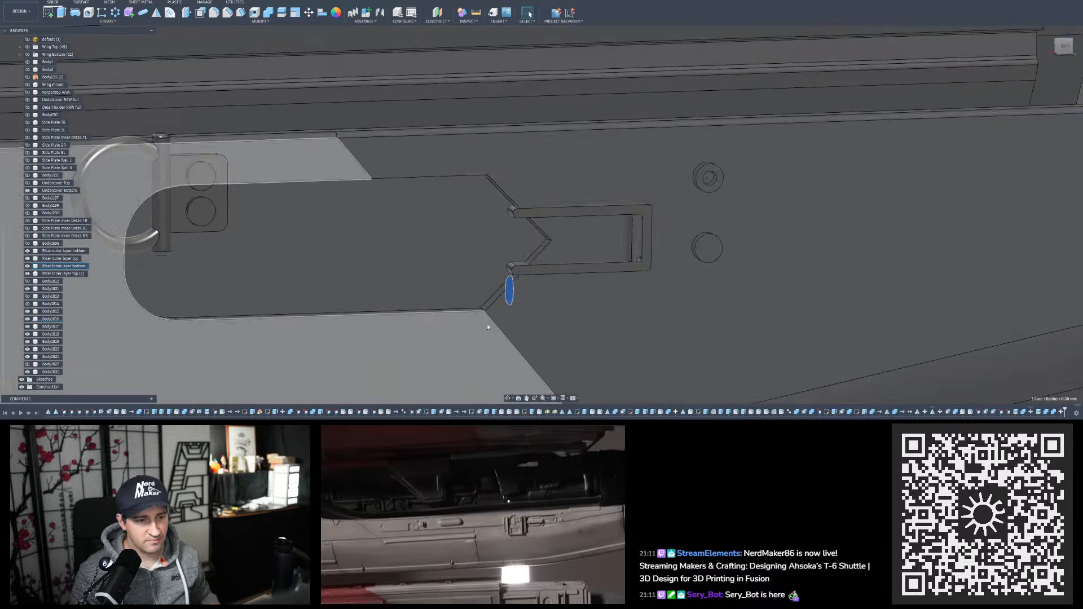
{"action": "scroll", "coordinate": [516, 113], "scroll_direction": "up", "scroll_amount": 10}
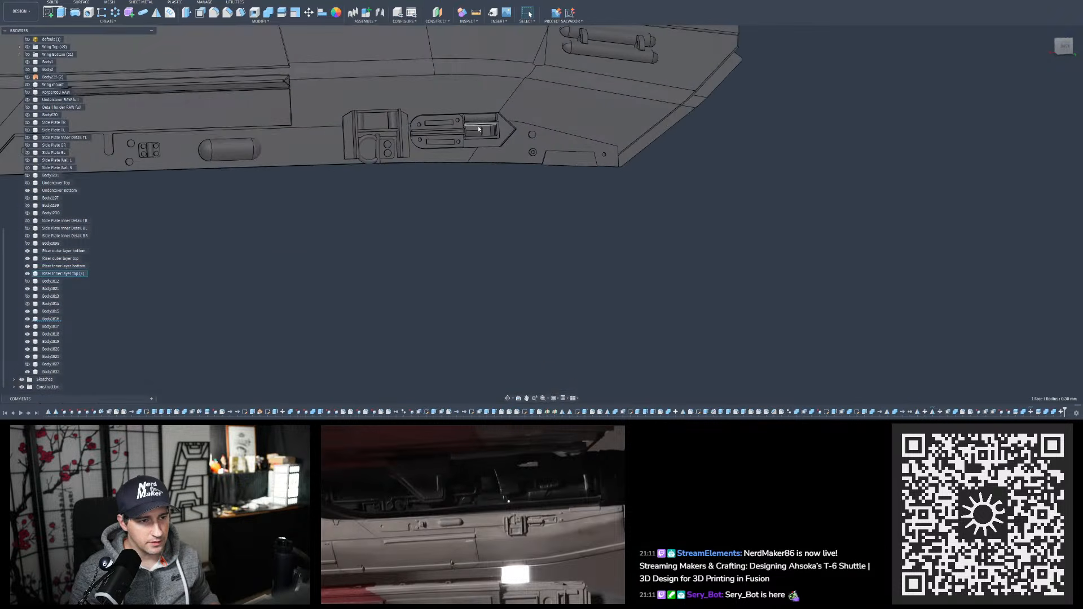
{"action": "scroll", "coordinate": [496, 106], "scroll_direction": "down", "scroll_amount": 8}
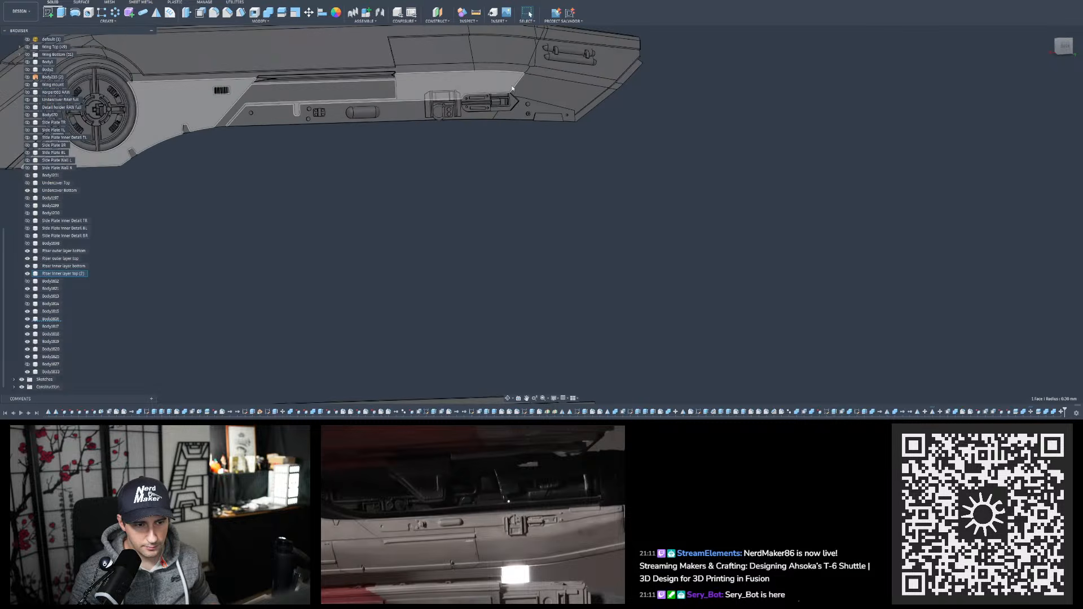
{"action": "scroll", "coordinate": [512, 263], "scroll_direction": "up", "scroll_amount": 10}
{"action": "scroll", "coordinate": [512, 263], "scroll_direction": "up", "scroll_amount": 3}
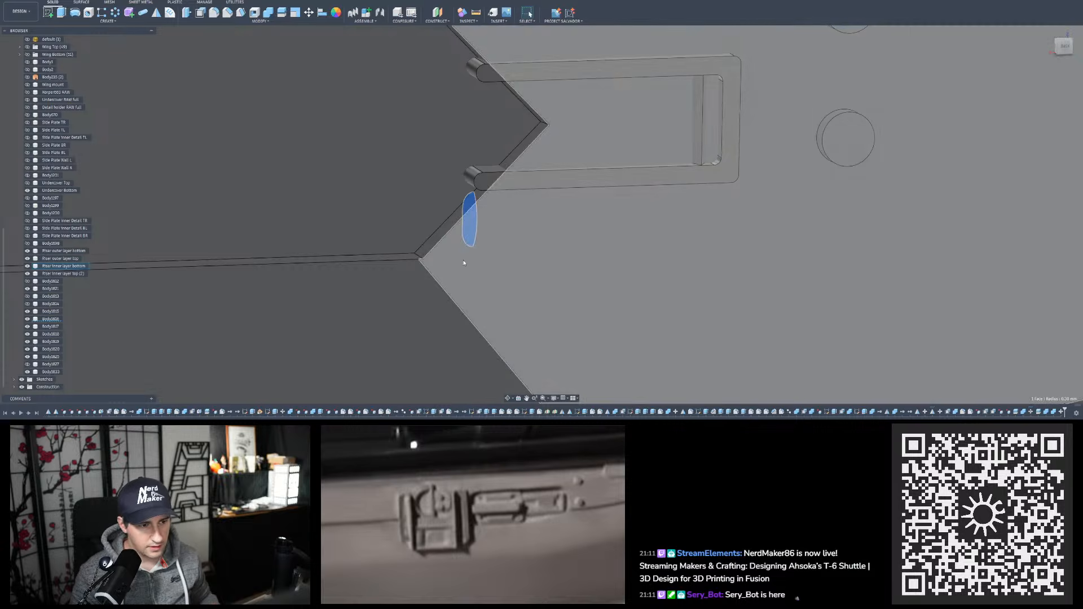
Append "remove later" to the name of the bar-shaped body just below the frame and hide that body
{"action": "scroll", "coordinate": [446, 249], "scroll_direction": "down", "scroll_amount": 10}
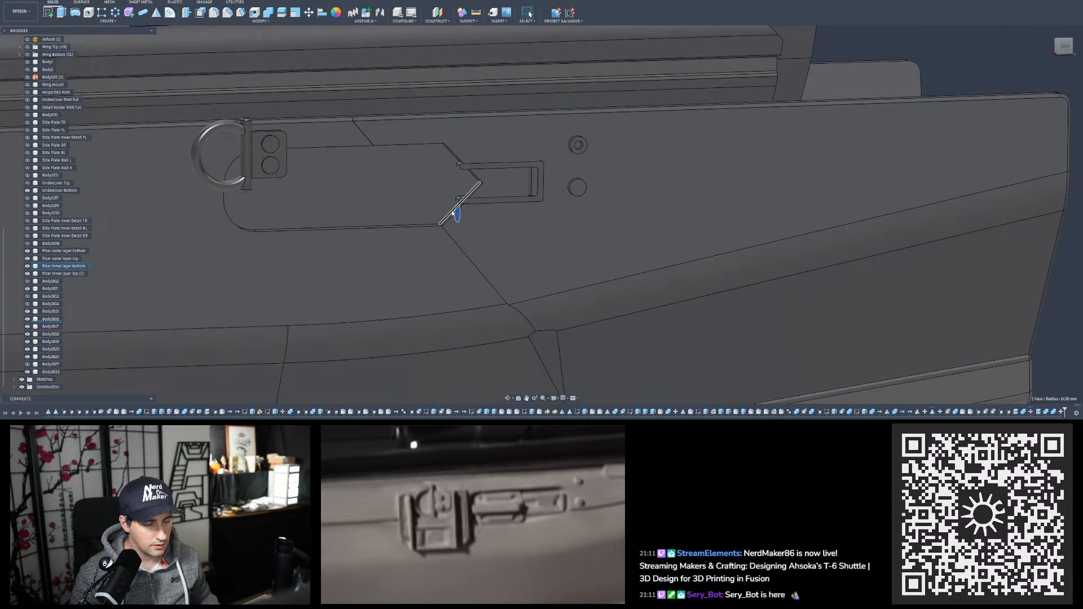
{"action": "middle_click_drag", "start_coordinate": [470, 210], "coordinate": [379, 213], "text": "shift"}
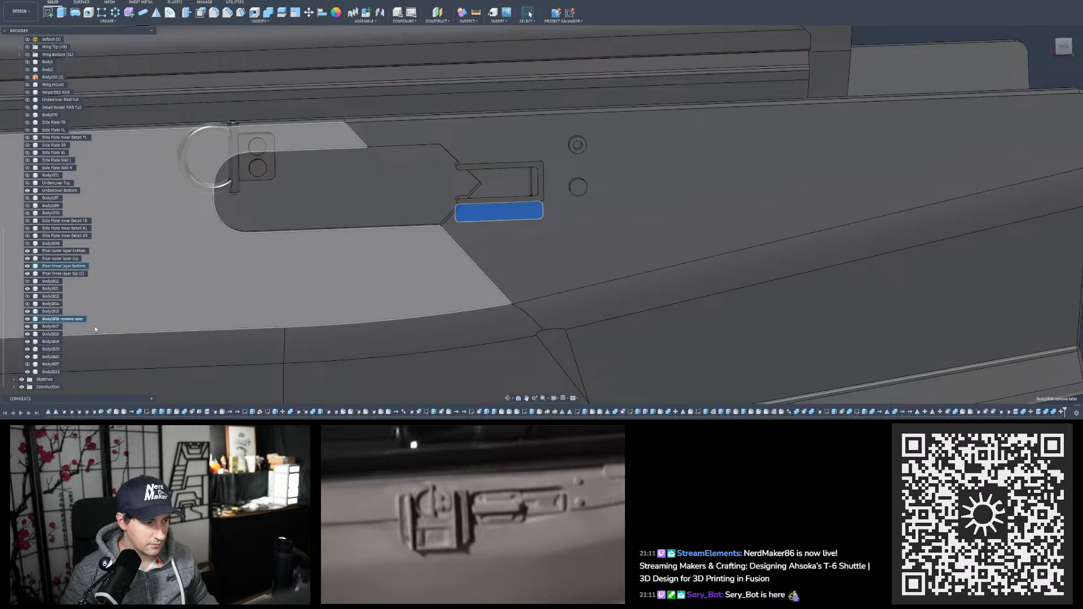
{"action": "left_click", "coordinate": [27, 320]}
{"action": "scroll", "coordinate": [356, 288], "scroll_direction": "down", "scroll_amount": 3}
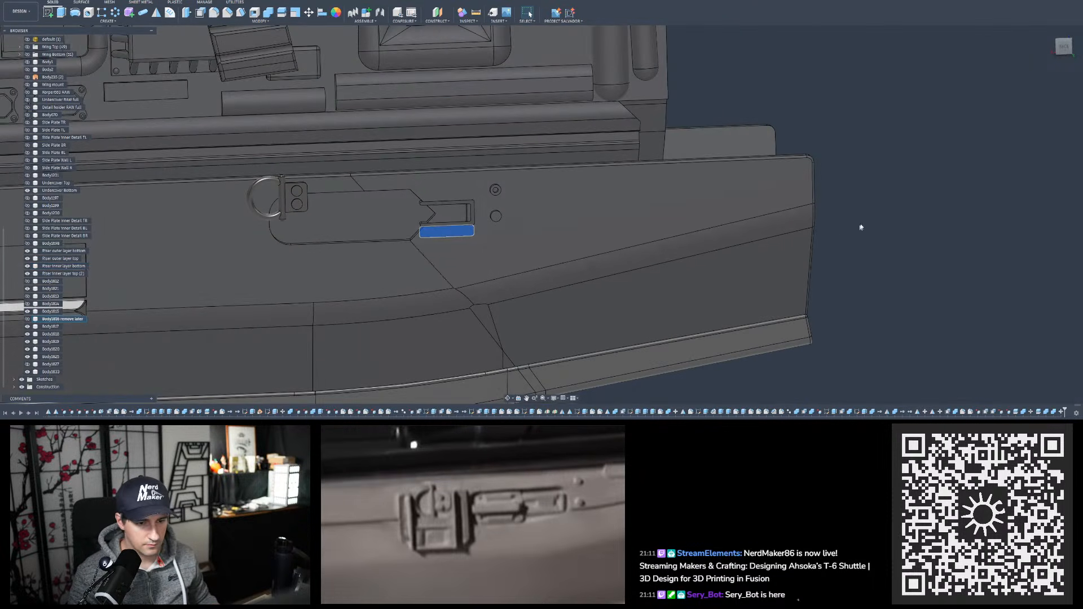
Clear the selection and select the recess's straight upper wall and upper tip wall on the inner layer bottom body
{"action": "left_click", "coordinate": [860, 227]}
{"action": "scroll", "coordinate": [411, 208], "scroll_direction": "up", "scroll_amount": 6}
{"action": "middle_click_drag", "start_coordinate": [410, 209], "coordinate": [419, 192], "text": "shift"}
{"action": "left_click", "coordinate": [422, 192]}
{"action": "left_click", "coordinate": [379, 160], "text": "ctrl"}
{"action": "scroll", "coordinate": [517, 223], "scroll_direction": "down", "scroll_amount": 3}
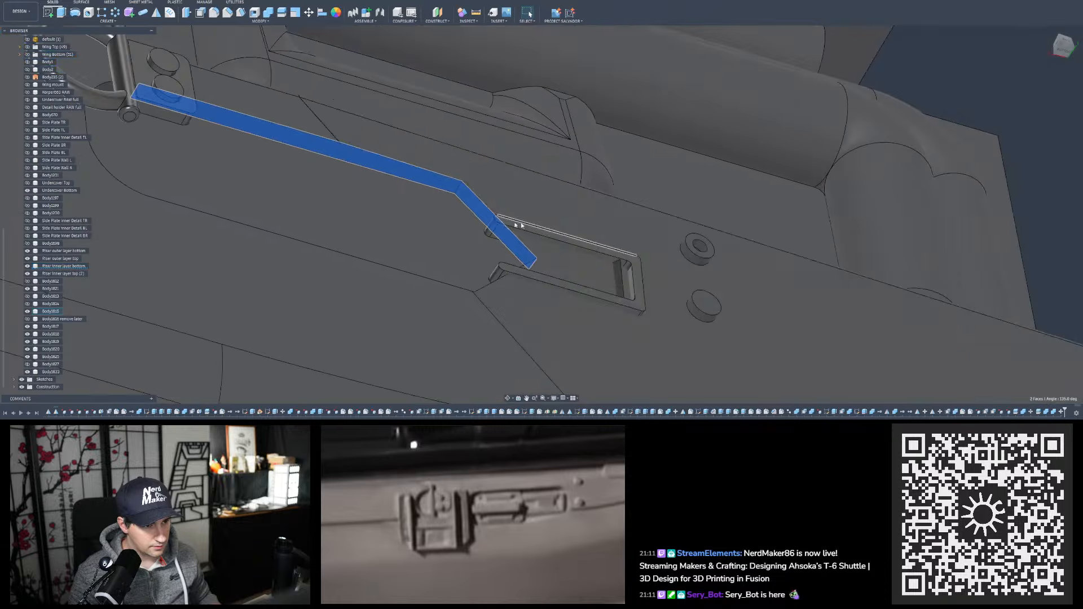
Add the recess floor and remaining side, rounded-end and tip walls to the selection and try to delete these faces
{"action": "middle_click_drag", "start_coordinate": [517, 223], "coordinate": [348, 291], "text": "shift"}
{"action": "left_click", "coordinate": [204, 204], "text": "ctrl"}
{"action": "scroll", "coordinate": [416, 330], "scroll_direction": "up", "scroll_amount": 4}
{"action": "left_click", "coordinate": [416, 333], "text": "ctrl"}
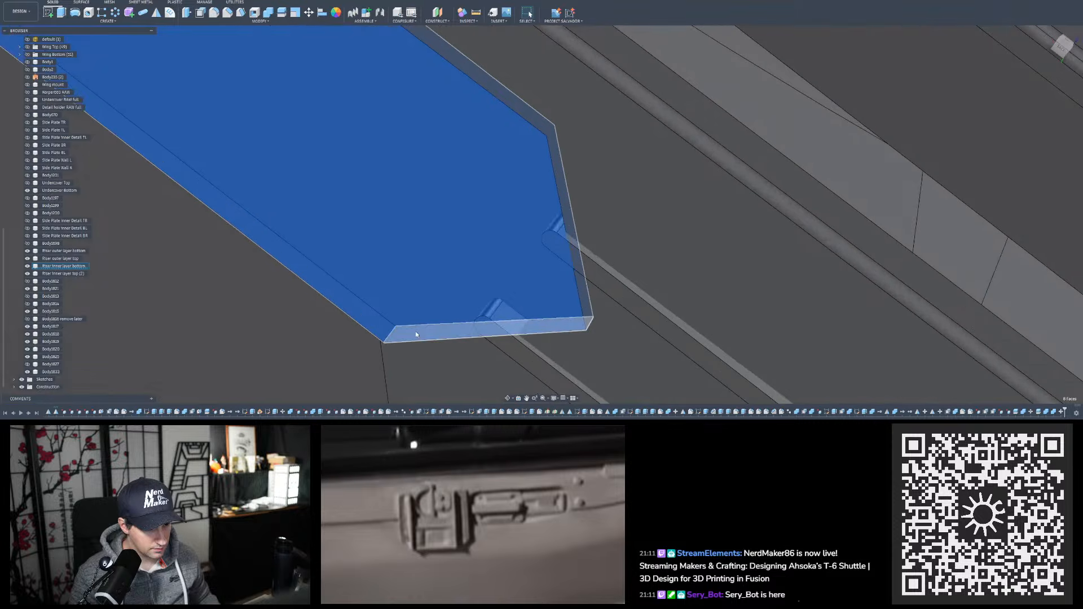
{"action": "middle_click_drag", "start_coordinate": [417, 333], "coordinate": [378, 138], "text": "shift"}
{"action": "scroll", "coordinate": [583, 187], "scroll_direction": "down", "scroll_amount": 5}
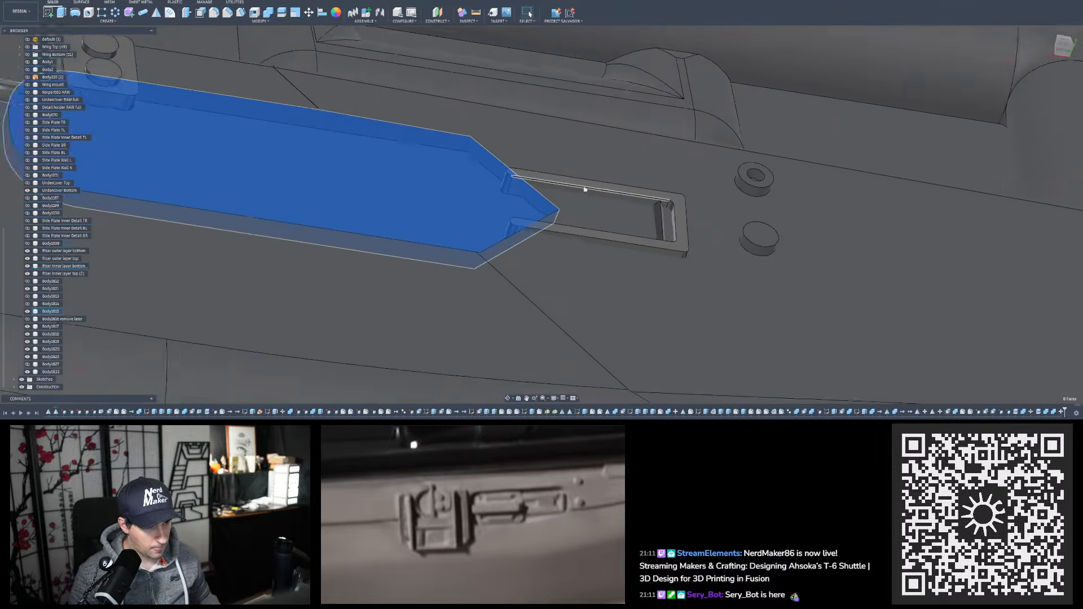
{"action": "scroll", "coordinate": [261, 162], "scroll_direction": "up", "scroll_amount": 5}
{"action": "mouse_move", "coordinate": [262, 162]}
{"action": "middle_mouse_down", "text": "shift"}
{"action": "mouse_move", "coordinate": [247, 131]}
{"action": "mouse_move", "coordinate": [197, 147]}
{"action": "mouse_move", "coordinate": [243, 162]}
{"action": "middle_mouse_up", "text": "shift"}
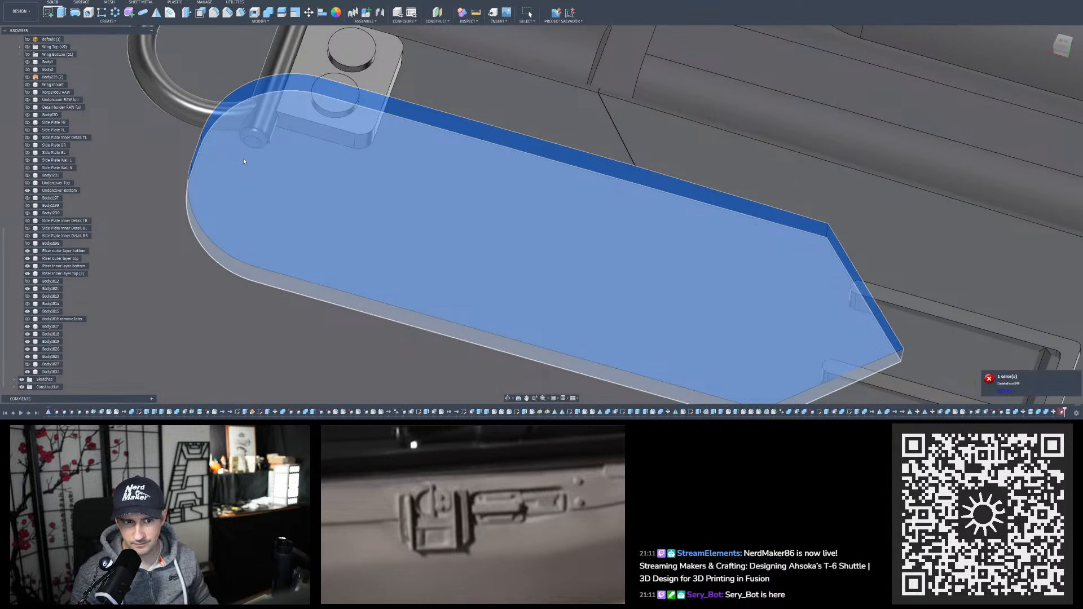
Undo the attempted deletion of the pointed recess's floor and wall faces
{"action": "key", "text": "ctrl+z"}
{"action": "scroll", "coordinate": [244, 162], "scroll_direction": "down", "scroll_amount": 4}
{"action": "scroll", "coordinate": [394, 211], "scroll_direction": "up", "scroll_amount": 3}
{"action": "middle_click_drag", "start_coordinate": [394, 211], "coordinate": [394, 193], "text": "shift"}
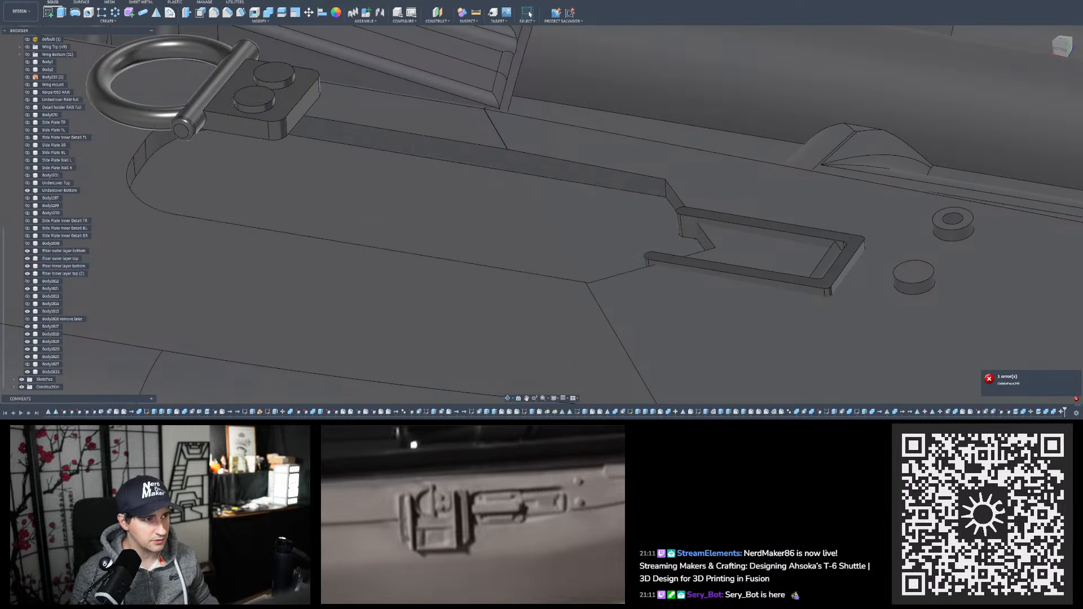
Extrude the pointed recess's floor face 0.90 mm as a new body
{"action": "left_click", "coordinate": [61, 13]}
{"action": "left_click", "coordinate": [201, 174]}
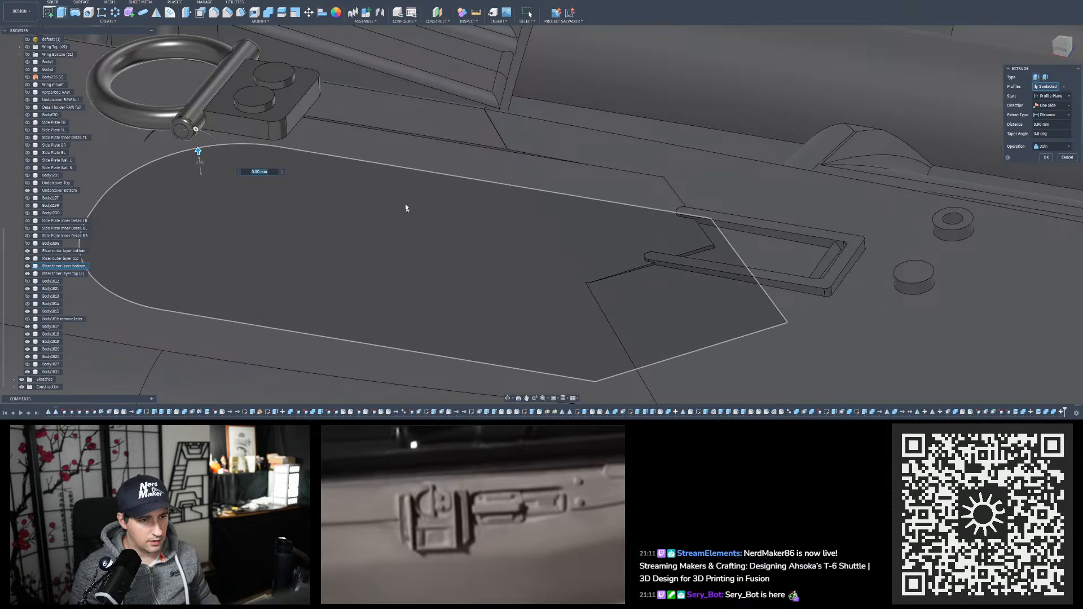
{"action": "middle_click_drag", "start_coordinate": [406, 206], "coordinate": [370, 184], "text": "shift"}
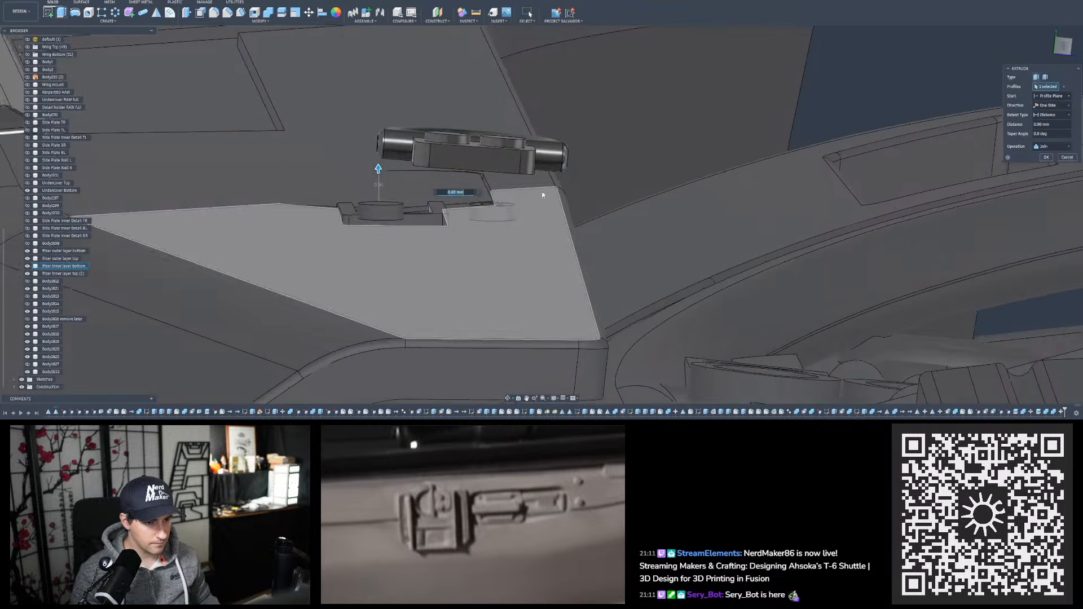
{"action": "scroll", "coordinate": [496, 186], "scroll_direction": "up", "scroll_amount": 5}
{"action": "middle_click_drag", "start_coordinate": [498, 189], "coordinate": [426, 214], "text": "shift"}
{"action": "scroll", "coordinate": [490, 191], "scroll_direction": "down", "scroll_amount": 5}
{"action": "scroll", "coordinate": [489, 191], "scroll_direction": "up", "scroll_amount": 4}
{"action": "scroll", "coordinate": [426, 215], "scroll_direction": "down", "scroll_amount": 6}
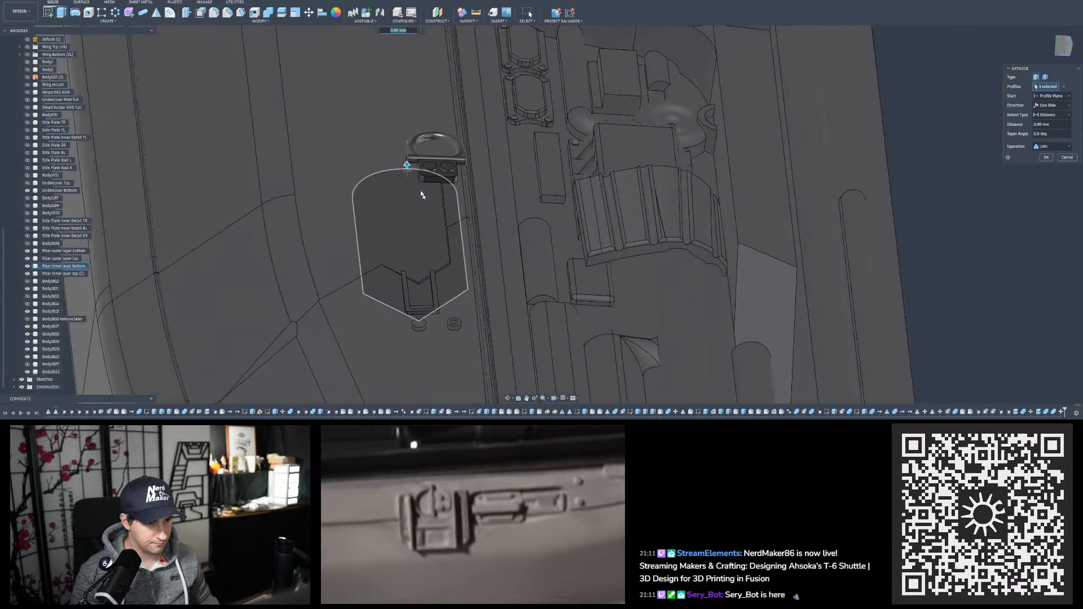
{"action": "scroll", "coordinate": [418, 189], "scroll_direction": "up", "scroll_amount": 3}
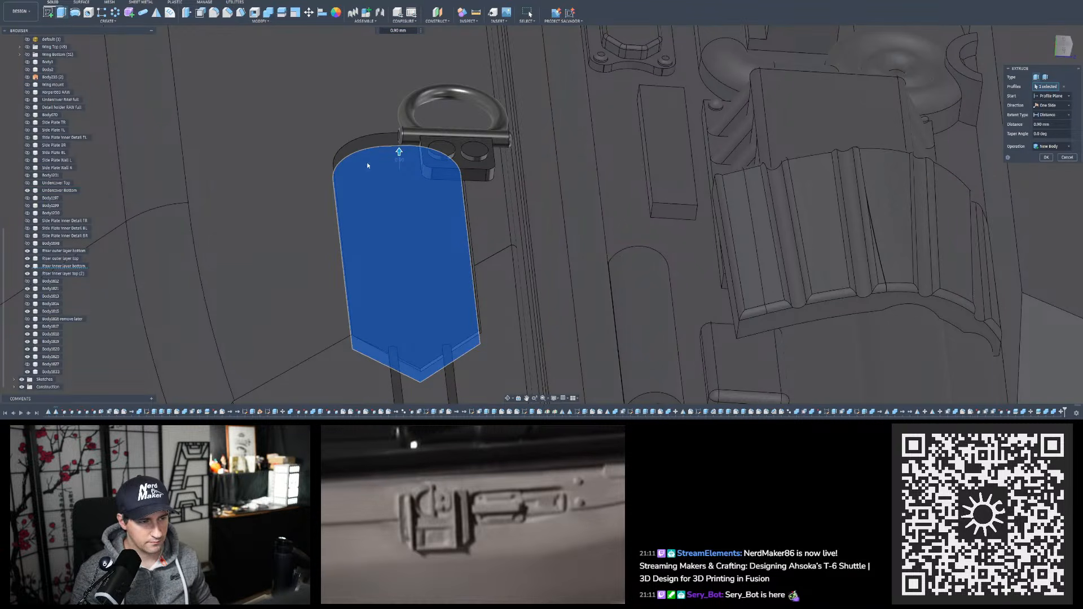
{"action": "key", "text": "Return"}
Offset the new filler body's tip wall, straight side wall and rounded end by 0.5 mm
{"action": "scroll", "coordinate": [363, 161], "scroll_direction": "up", "scroll_amount": 1}
{"action": "middle_click_drag", "start_coordinate": [504, 246], "coordinate": [531, 226], "text": "shift"}
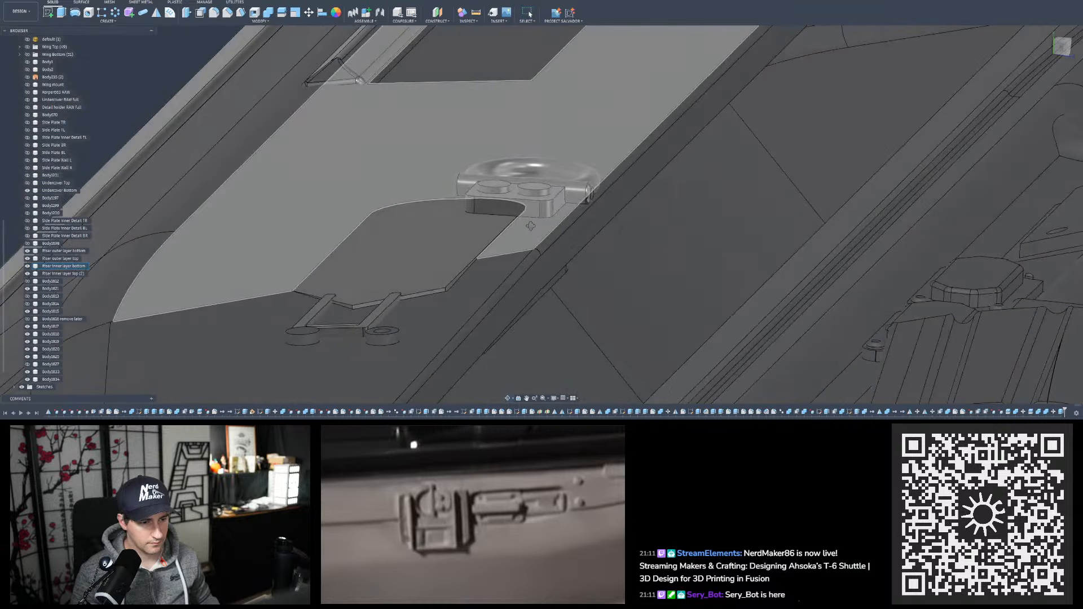
{"action": "scroll", "coordinate": [349, 318], "scroll_direction": "up", "scroll_amount": 6}
{"action": "middle_click_drag", "start_coordinate": [341, 290], "coordinate": [523, 253], "text": "shift"}
{"action": "scroll", "coordinate": [374, 322], "scroll_direction": "up", "scroll_amount": 5}
{"action": "left_click", "coordinate": [400, 301]}
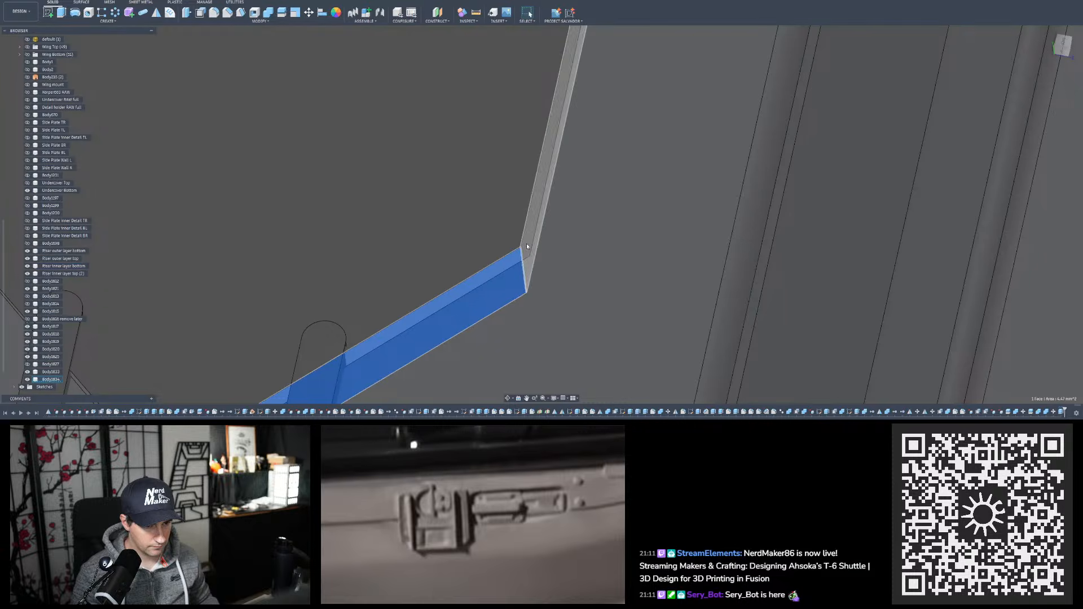
{"action": "left_click", "coordinate": [526, 247], "text": "shift"}
{"action": "scroll", "coordinate": [491, 361], "scroll_direction": "down", "scroll_amount": 8}
{"action": "scroll", "coordinate": [510, 170], "scroll_direction": "up", "scroll_amount": 8}
{"action": "middle_click_drag", "start_coordinate": [485, 174], "coordinate": [614, 230], "text": "shift"}
{"action": "scroll", "coordinate": [580, 250], "scroll_direction": "up", "scroll_amount": 5}
{"action": "left_click", "coordinate": [582, 248], "text": "shift"}
{"action": "scroll", "coordinate": [505, 152], "scroll_direction": "down", "scroll_amount": 6}
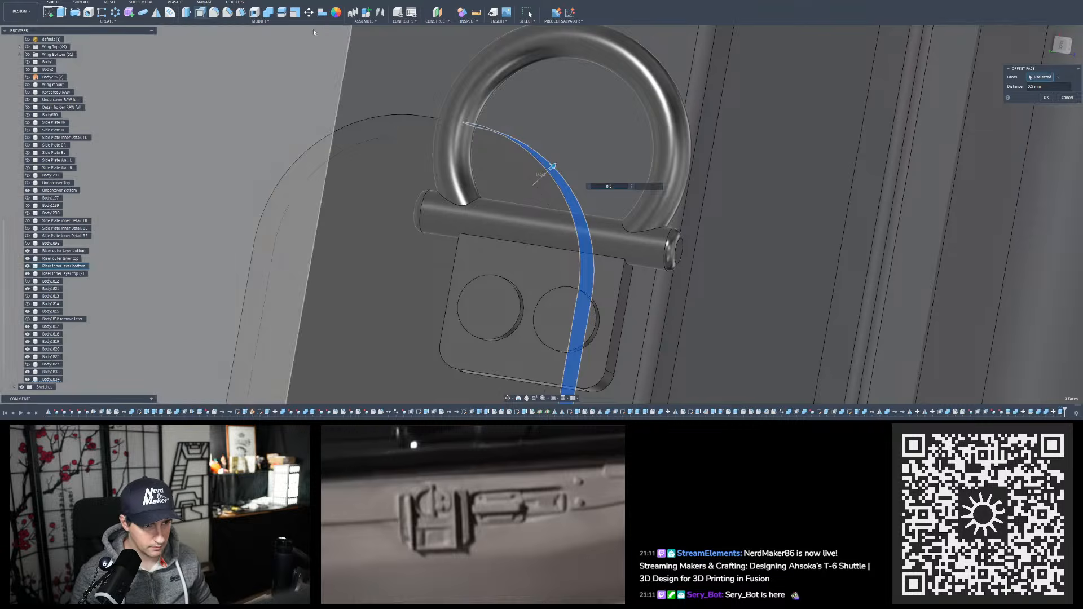
{"action": "scroll", "coordinate": [315, 30], "scroll_direction": "down", "scroll_amount": 3}
{"action": "middle_click_drag", "start_coordinate": [314, 29], "coordinate": [356, 42], "text": "shift"}
{"action": "scroll", "coordinate": [520, 269], "scroll_direction": "up", "scroll_amount": 4}
{"action": "scroll", "coordinate": [521, 271], "scroll_direction": "down", "scroll_amount": 5}
{"action": "middle_click_drag", "start_coordinate": [520, 270], "coordinate": [436, 288], "text": "shift"}
{"action": "scroll", "coordinate": [467, 236], "scroll_direction": "up", "scroll_amount": 4}
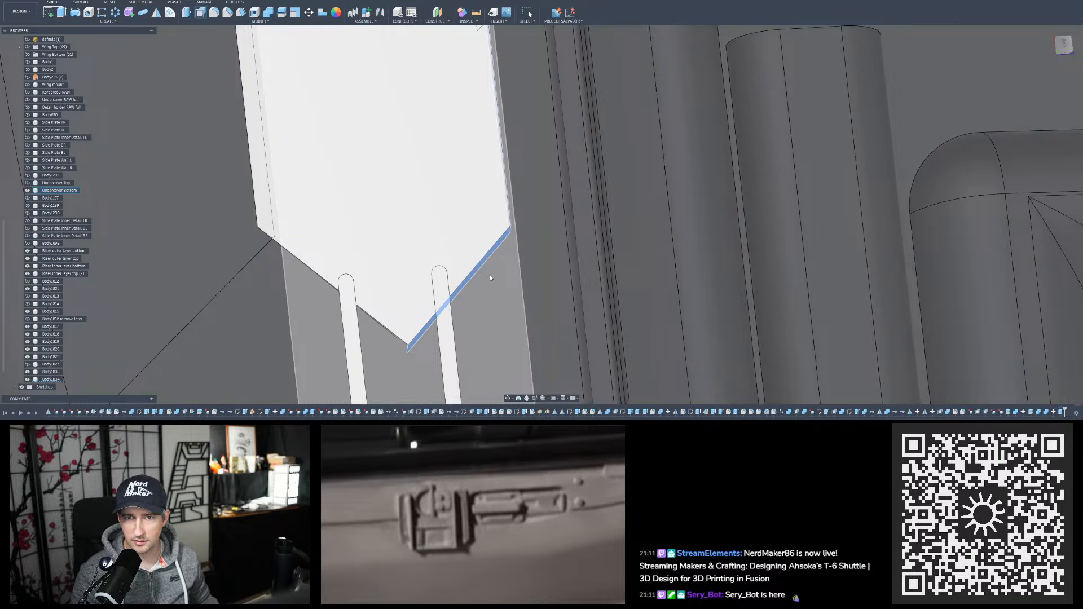
Combine the filler body into the inner layer bottom body with a join, without keeping the tool body
{"action": "scroll", "coordinate": [573, 282], "scroll_direction": "down", "scroll_amount": 5}
{"action": "middle_click_drag", "start_coordinate": [545, 326], "coordinate": [556, 237], "text": "shift"}
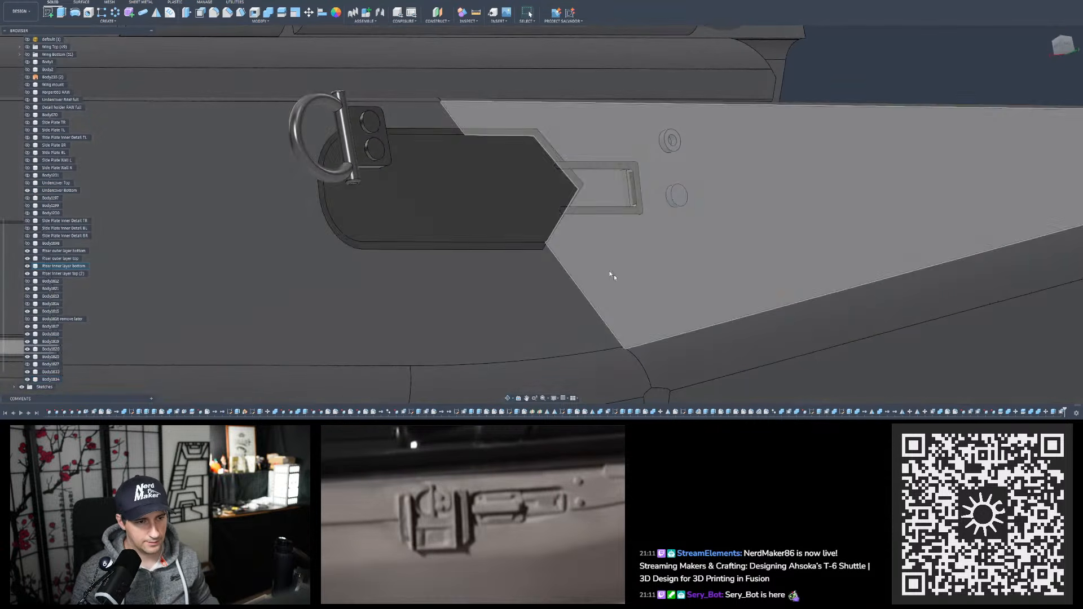
{"action": "middle_click_drag", "start_coordinate": [614, 276], "coordinate": [588, 265], "text": "shift"}
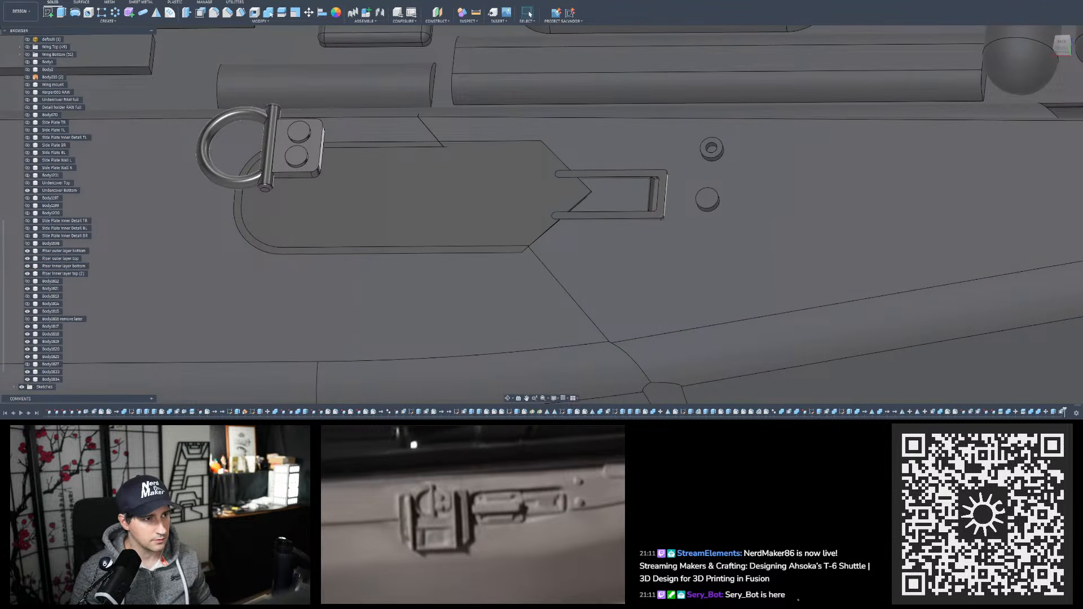
{"action": "left_click", "coordinate": [269, 15]}
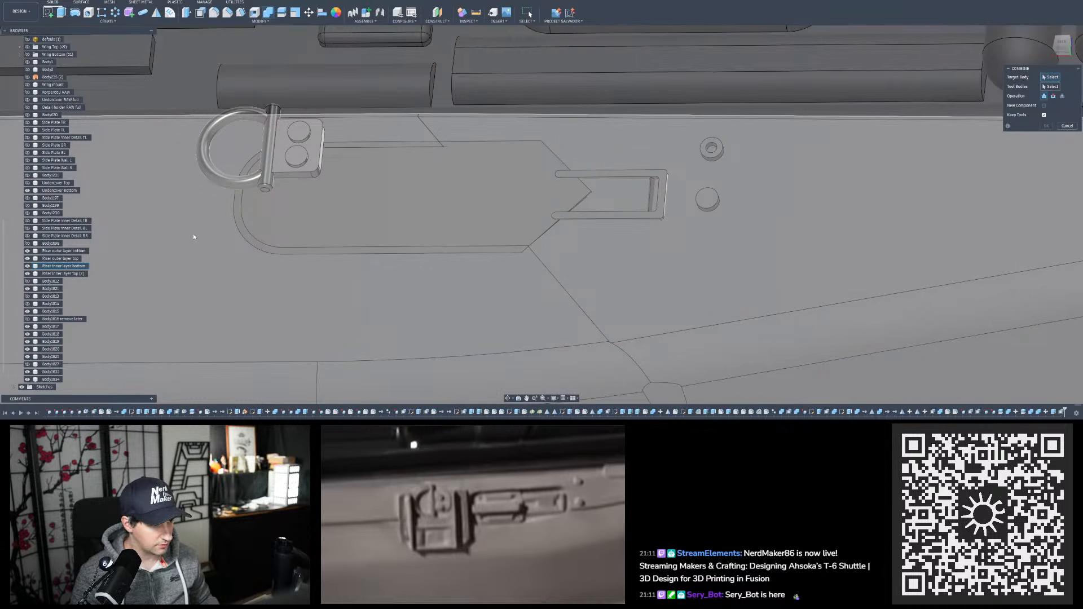
{"action": "left_click", "coordinate": [194, 232]}
{"action": "left_click", "coordinate": [402, 211]}
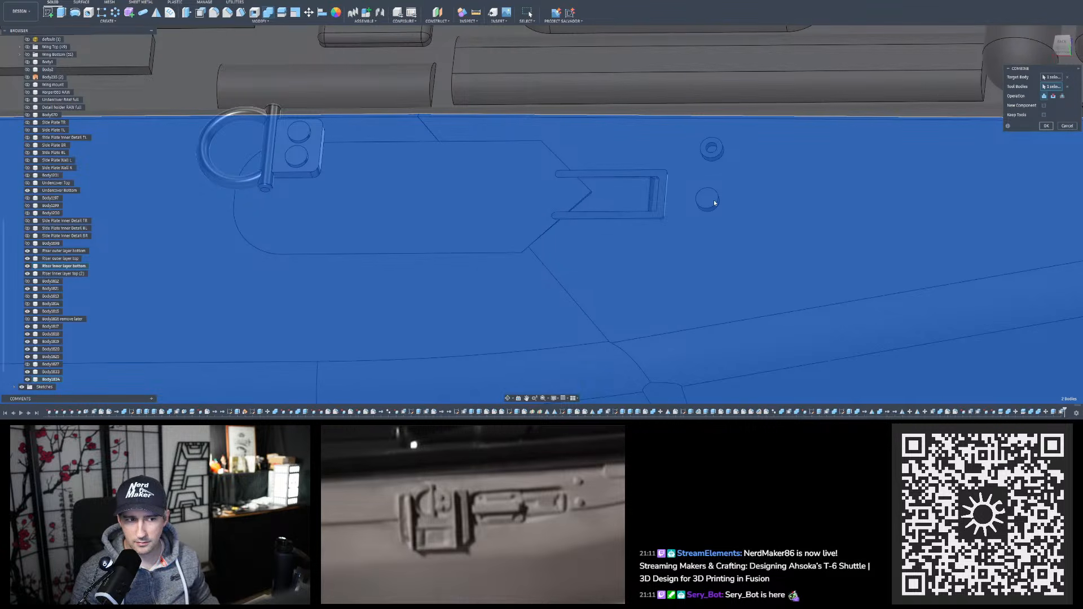
{"action": "key", "text": "Return"}
Try to delete the recess's remaining tip walls and adjoining side walls on the inner layer bottom body, and undo the attempt
{"action": "scroll", "coordinate": [565, 174], "scroll_direction": "up", "scroll_amount": 1}
{"action": "middle_click_drag", "start_coordinate": [566, 177], "coordinate": [591, 203], "text": "shift"}
{"action": "scroll", "coordinate": [587, 203], "scroll_direction": "up", "scroll_amount": 6}
{"action": "left_click", "coordinate": [573, 202]}
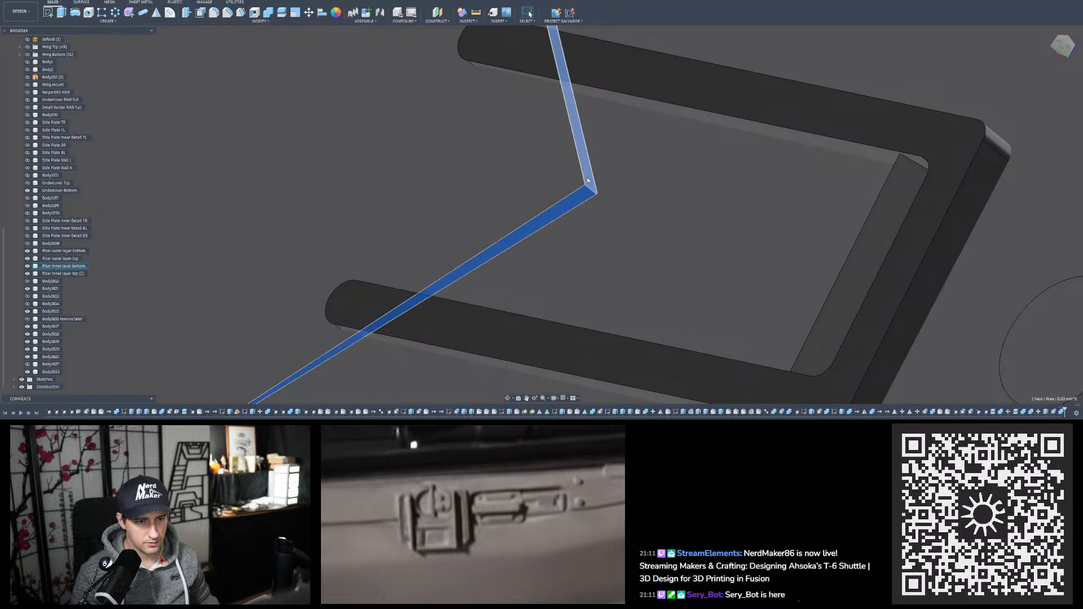
{"action": "left_click", "coordinate": [578, 132], "text": "ctrl"}
{"action": "scroll", "coordinate": [532, 100], "scroll_direction": "down", "scroll_amount": 4}
{"action": "middle_click_drag", "start_coordinate": [532, 100], "coordinate": [588, 119], "text": "shift"}
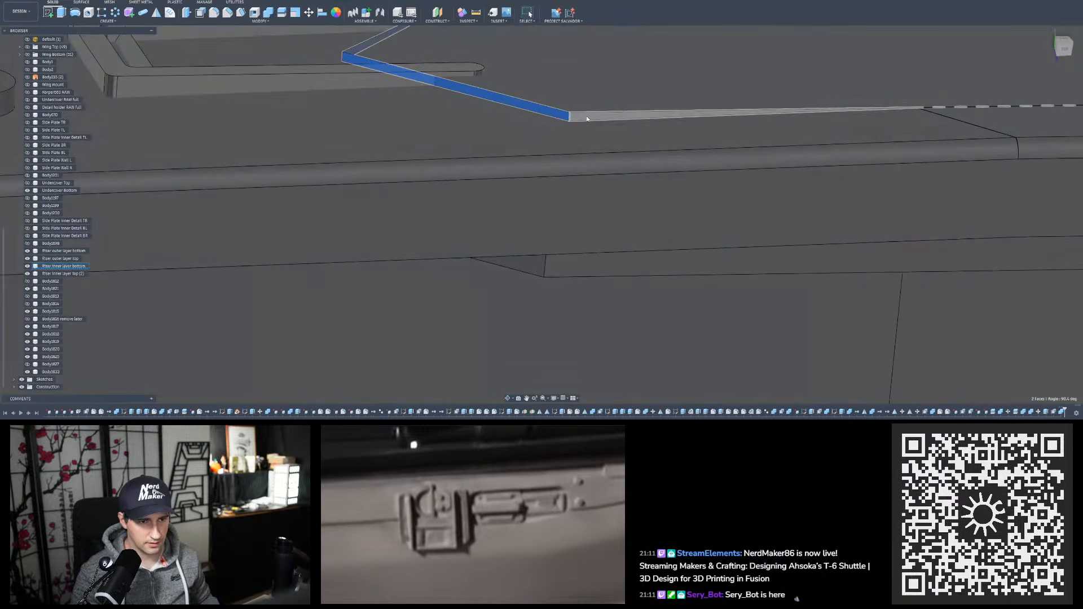
{"action": "scroll", "coordinate": [423, 205], "scroll_direction": "down", "scroll_amount": 4}
{"action": "scroll", "coordinate": [670, 161], "scroll_direction": "up", "scroll_amount": 7}
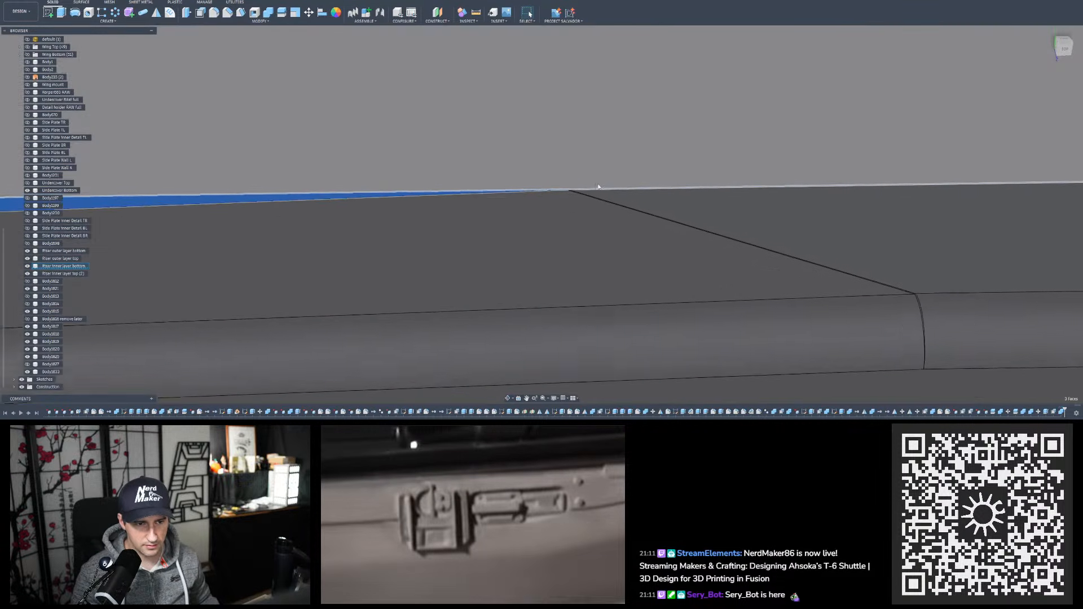
{"action": "scroll", "coordinate": [598, 187], "scroll_direction": "up", "scroll_amount": 3}
{"action": "scroll", "coordinate": [624, 205], "scroll_direction": "down", "scroll_amount": 10}
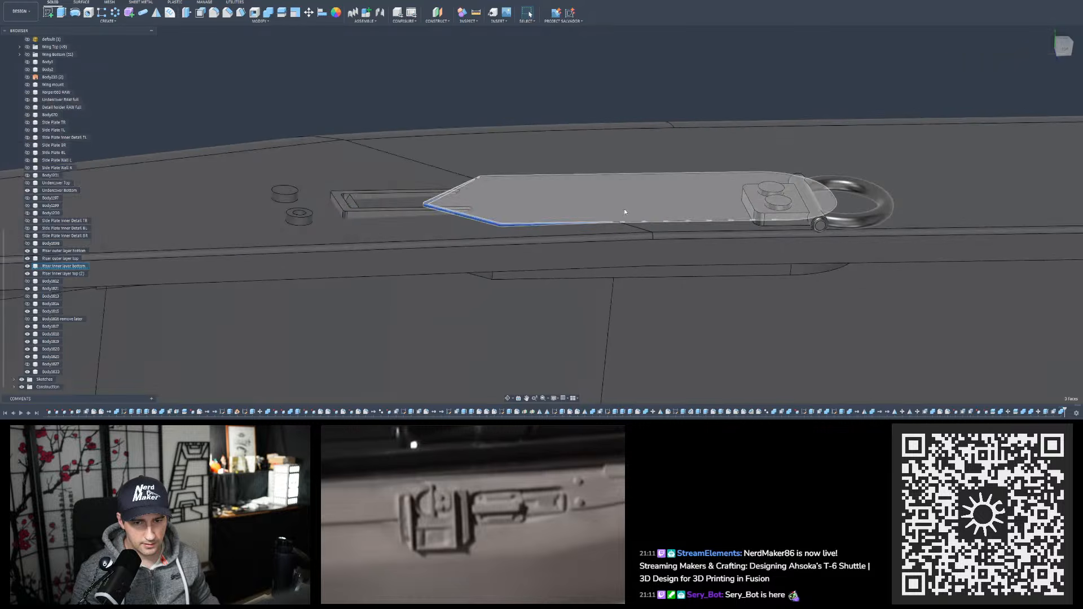
{"action": "middle_click_drag", "start_coordinate": [624, 213], "coordinate": [655, 226], "text": "shift"}
{"action": "scroll", "coordinate": [559, 275], "scroll_direction": "up", "scroll_amount": 15}
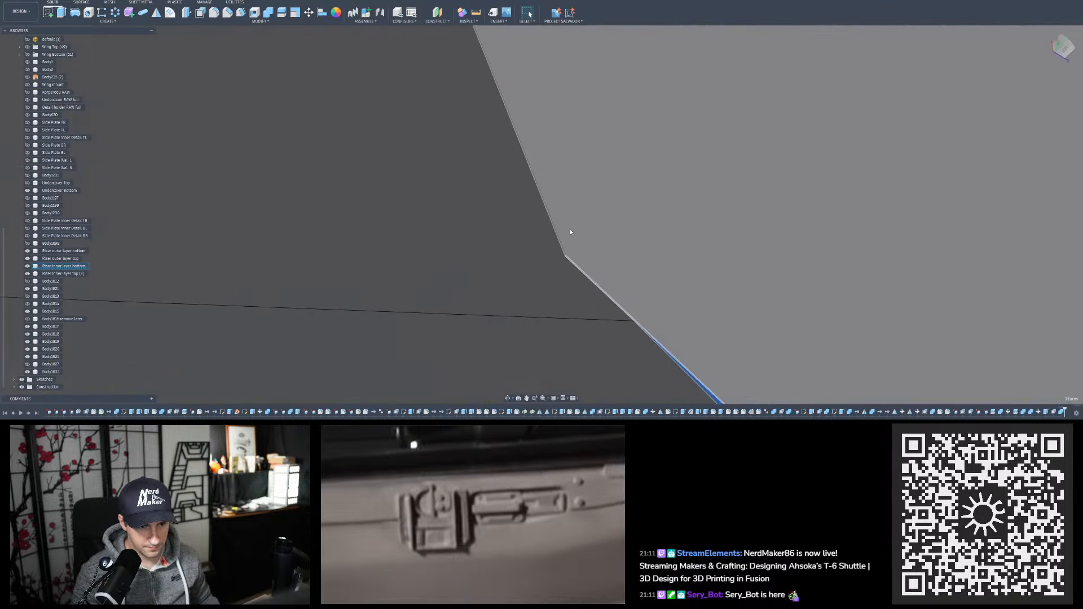
{"action": "scroll", "coordinate": [519, 252], "scroll_direction": "down", "scroll_amount": 6}
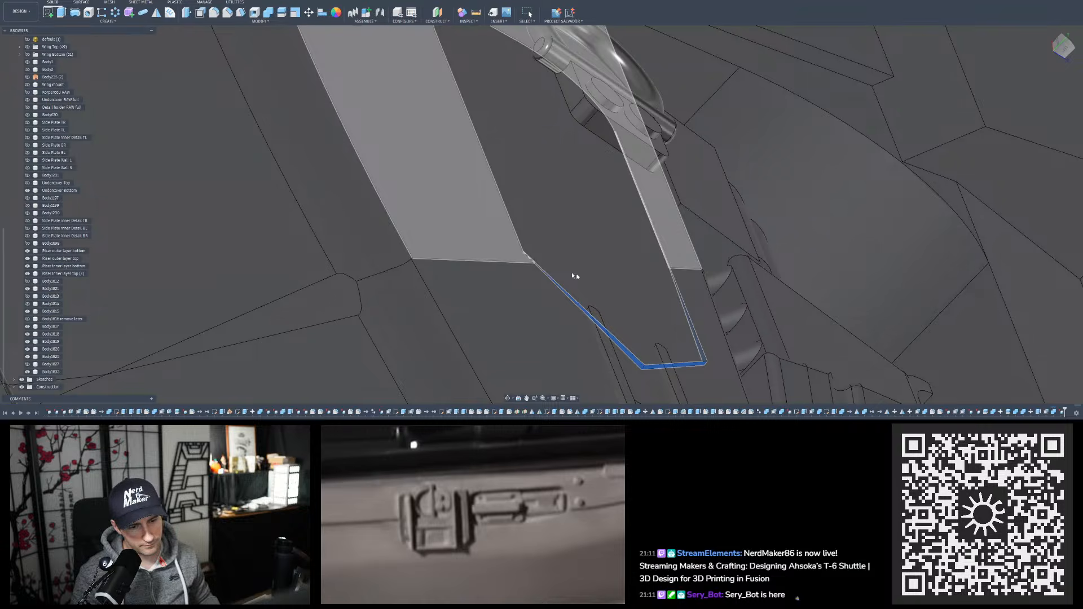
{"action": "key", "text": "ctrl+z"}
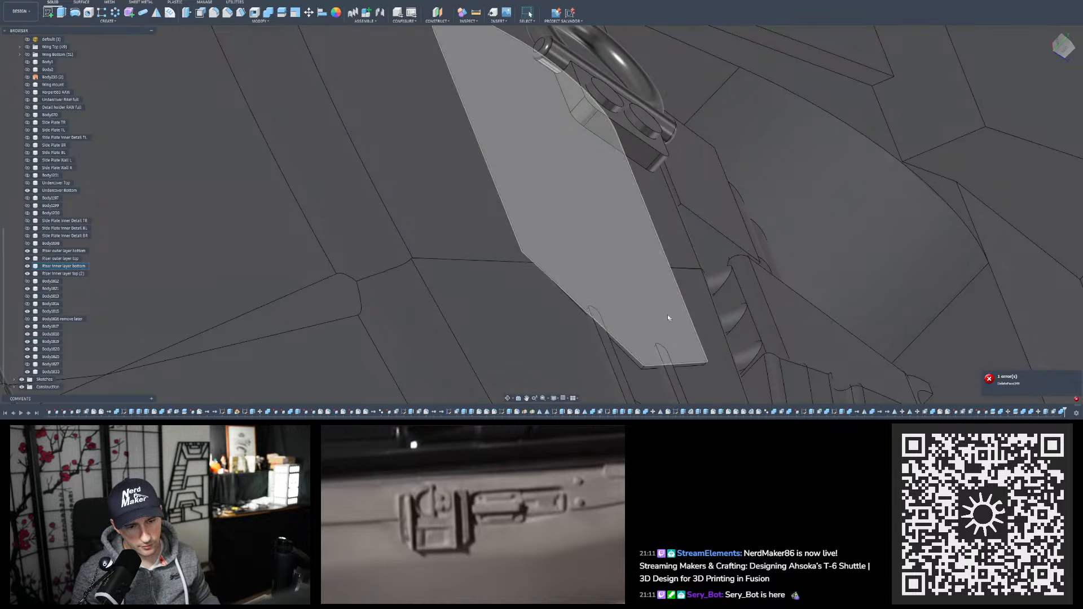
Examine the thin leftover wall along the recess's straight side where it meets the panel seam
{"action": "middle_click_drag", "start_coordinate": [670, 319], "coordinate": [616, 353], "text": "shift"}
{"action": "scroll", "coordinate": [455, 89], "scroll_direction": "up", "scroll_amount": 8}
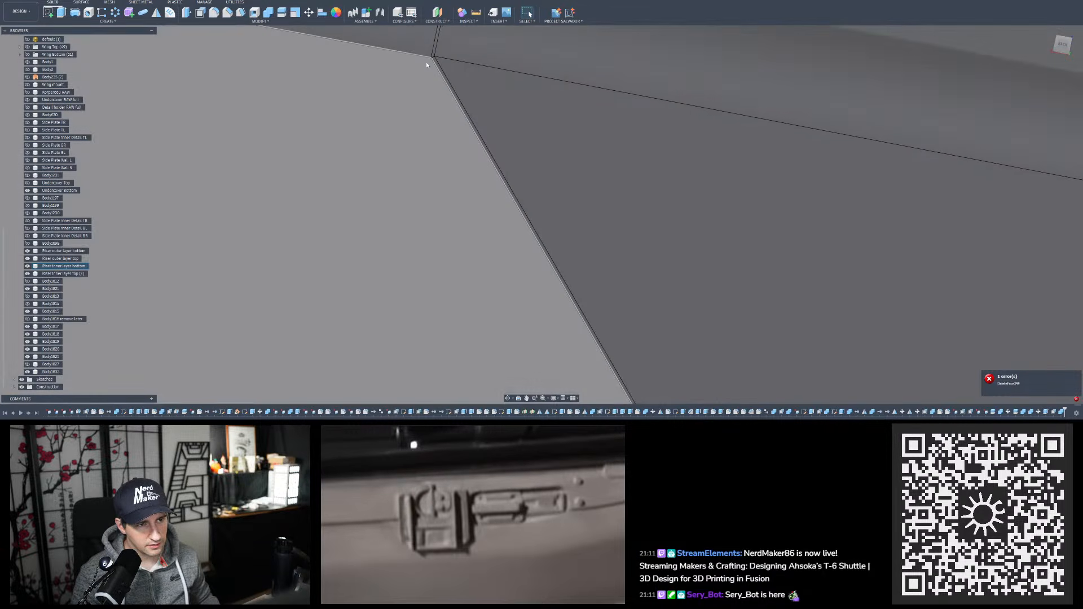
{"action": "scroll", "coordinate": [426, 62], "scroll_direction": "down", "scroll_amount": 2}
{"action": "middle_click_drag", "start_coordinate": [427, 59], "coordinate": [568, 273], "text": "shift"}
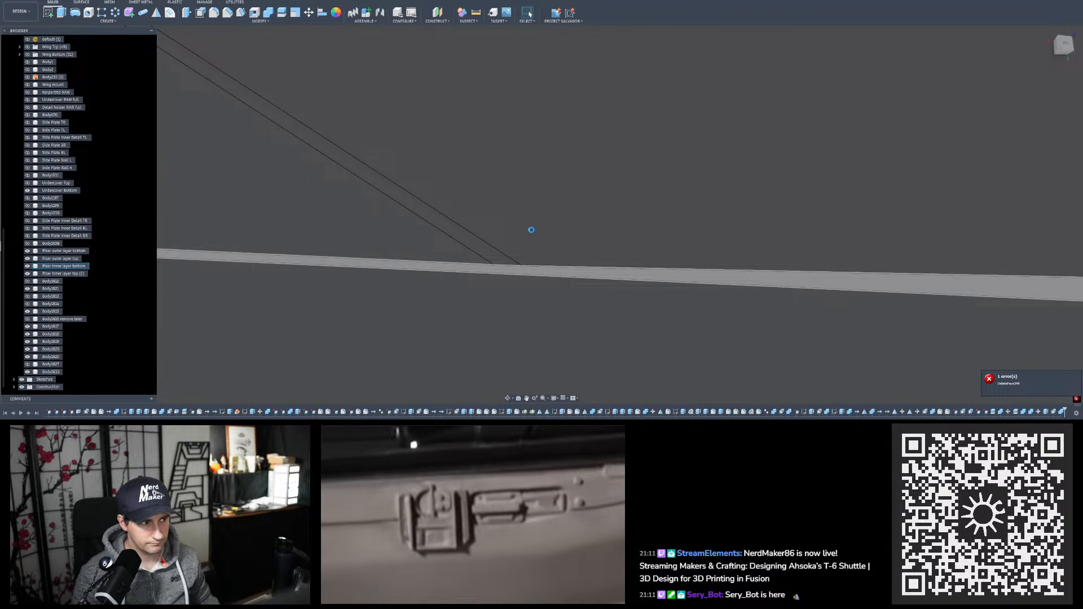
{"action": "key", "text": "XF86AudioLowerVolume"}
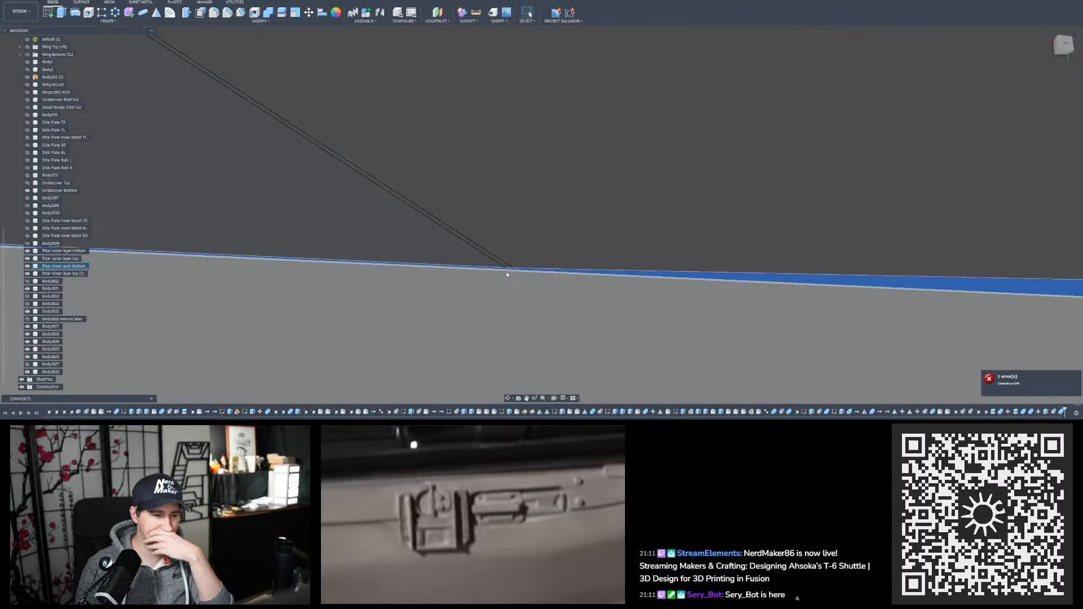
{"action": "scroll", "coordinate": [635, 286], "scroll_direction": "down", "scroll_amount": 5}
{"action": "middle_click_drag", "start_coordinate": [666, 279], "coordinate": [610, 249], "text": "shift"}
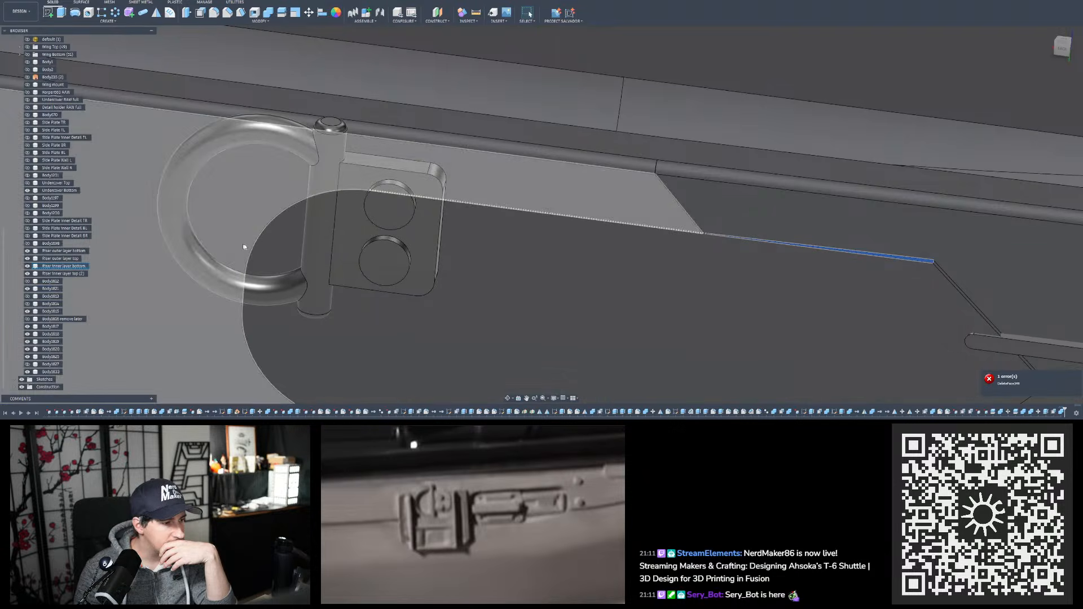
Examine the edges and thin wall around the recess's rounded end up close
{"action": "scroll", "coordinate": [299, 208], "scroll_direction": "up", "scroll_amount": 10}
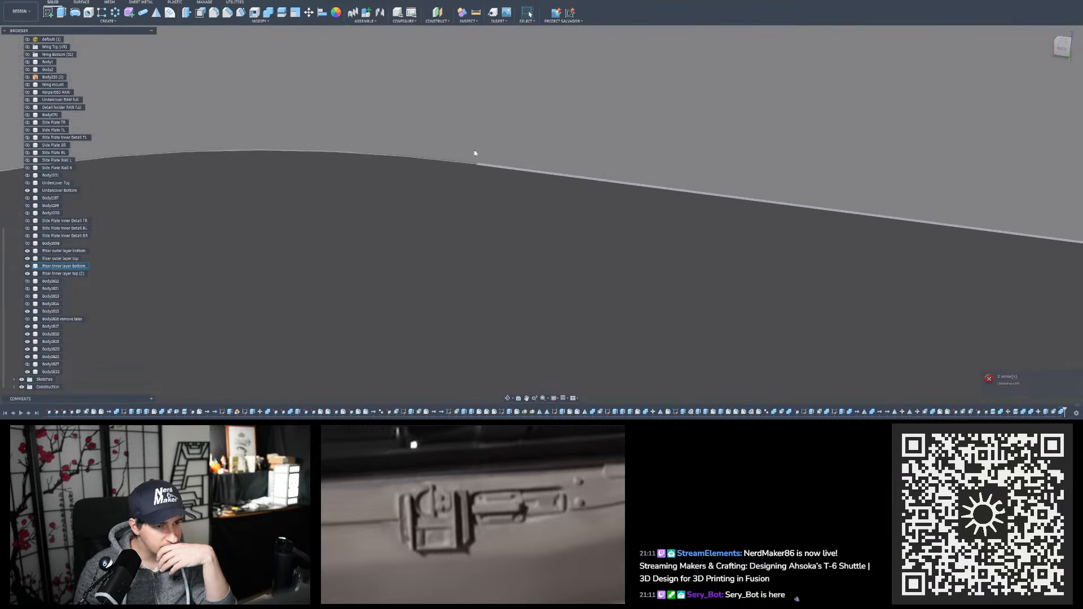
{"action": "scroll", "coordinate": [476, 158], "scroll_direction": "up", "scroll_amount": 4}
{"action": "middle_click_drag", "start_coordinate": [460, 178], "coordinate": [333, 194], "text": "shift"}
{"action": "scroll", "coordinate": [253, 265], "scroll_direction": "down", "scroll_amount": 3}
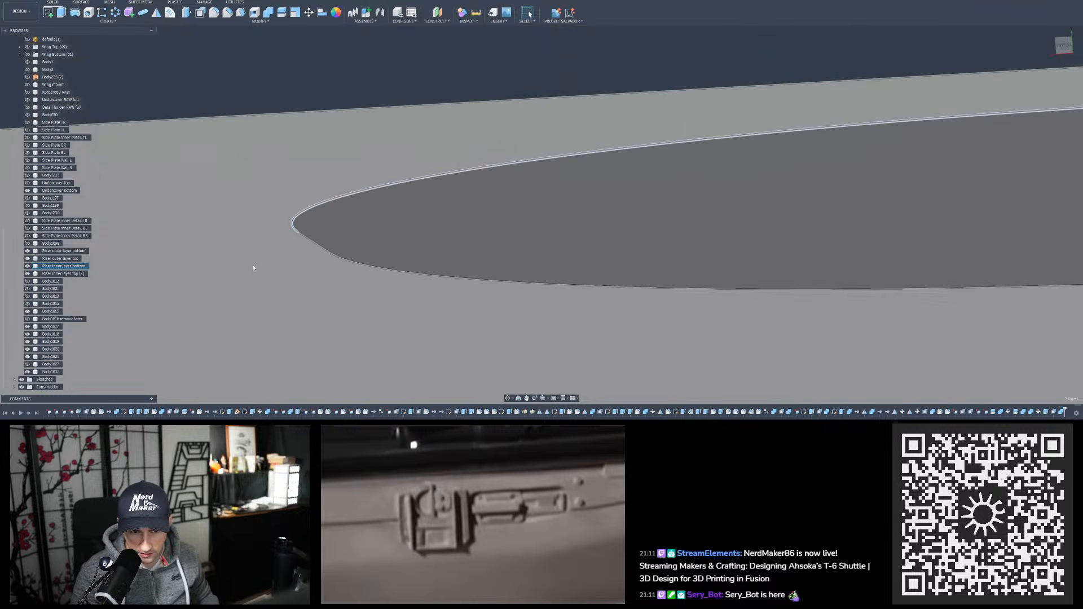
{"action": "scroll", "coordinate": [533, 283], "scroll_direction": "up", "scroll_amount": 5}
{"action": "scroll", "coordinate": [533, 283], "scroll_direction": "down", "scroll_amount": 4}
{"action": "scroll", "coordinate": [556, 284], "scroll_direction": "up", "scroll_amount": 5}
{"action": "scroll", "coordinate": [598, 288], "scroll_direction": "down", "scroll_amount": 5}
{"action": "scroll", "coordinate": [598, 287], "scroll_direction": "down", "scroll_amount": 2}
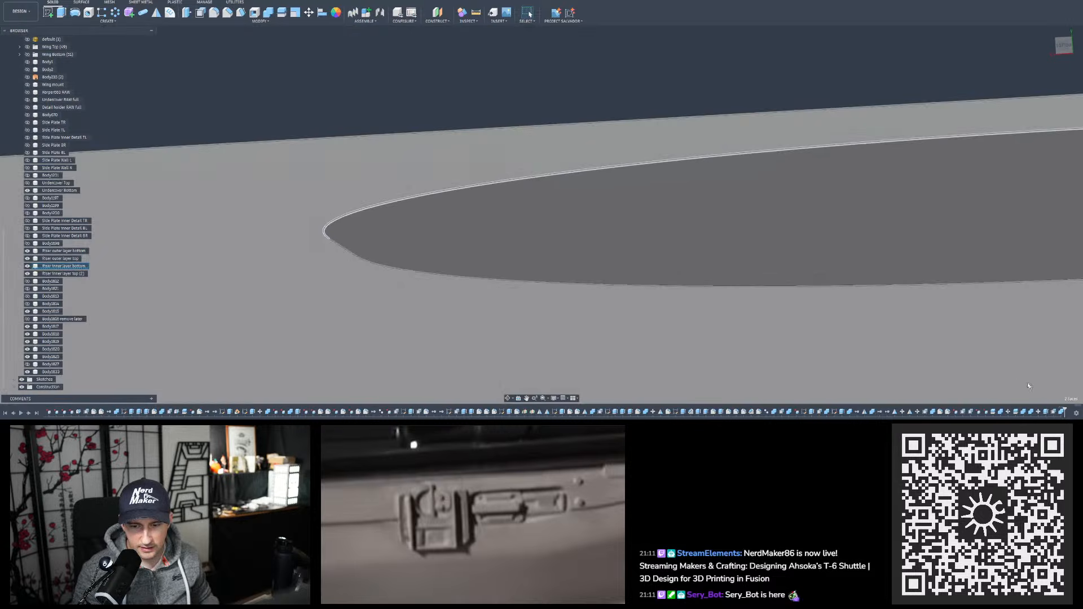
{"action": "middle_click_drag", "start_coordinate": [1046, 407], "coordinate": [1021, 391], "text": "shift"}
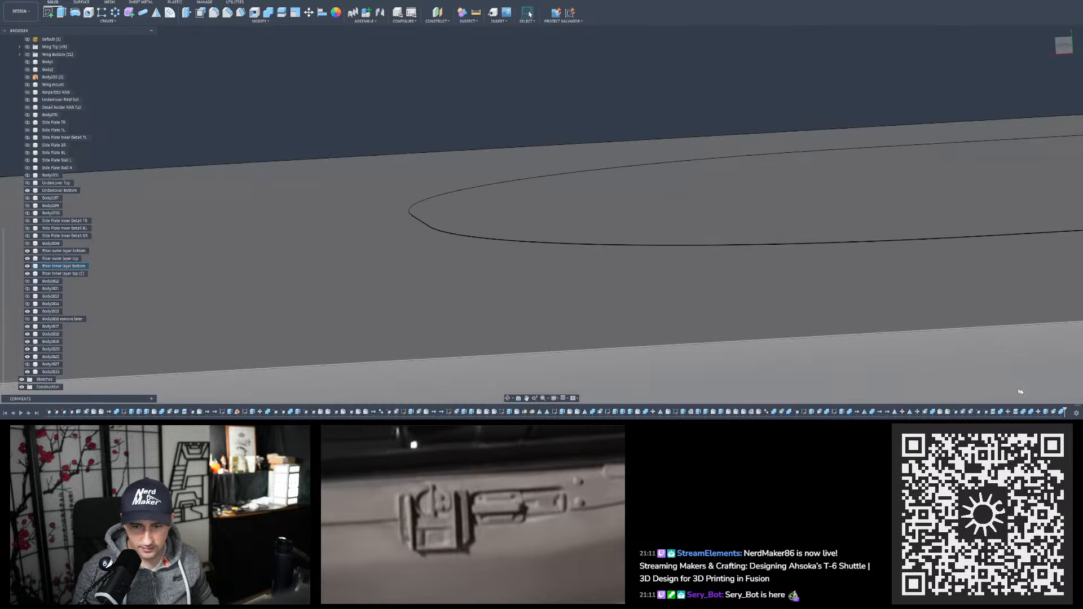
Open the recess floor's extrude feature for editing, inspect the outline around the rounded end, and leave it without changes
{"action": "double_click", "coordinate": [1047, 413]}
{"action": "scroll", "coordinate": [539, 211], "scroll_direction": "up", "scroll_amount": 5}
{"action": "middle_click_drag", "start_coordinate": [452, 227], "coordinate": [460, 257], "text": "shift"}
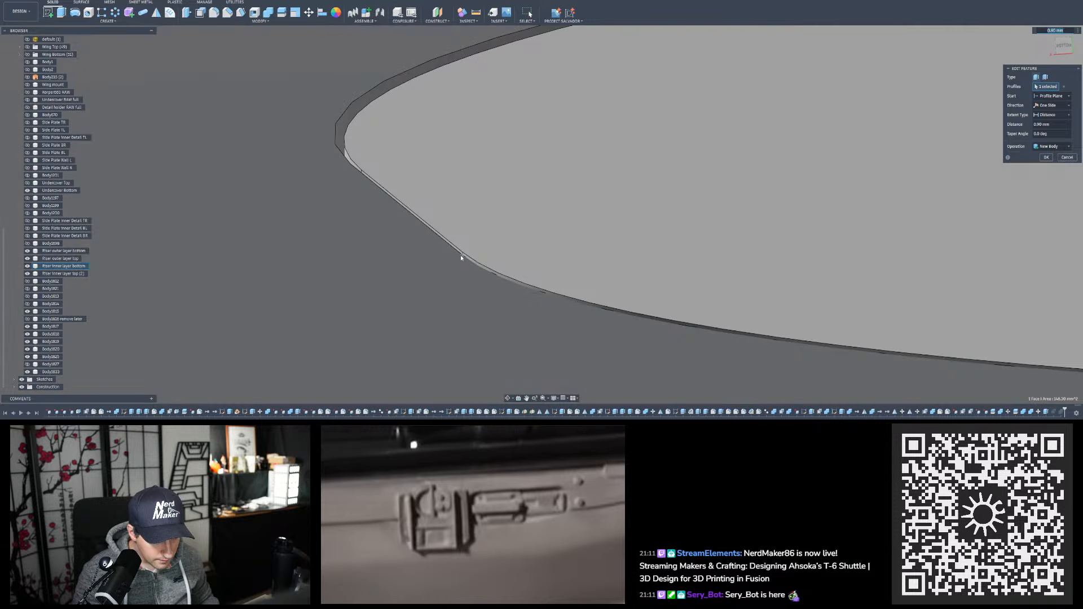
{"action": "scroll", "coordinate": [385, 241], "scroll_direction": "down", "scroll_amount": 5}
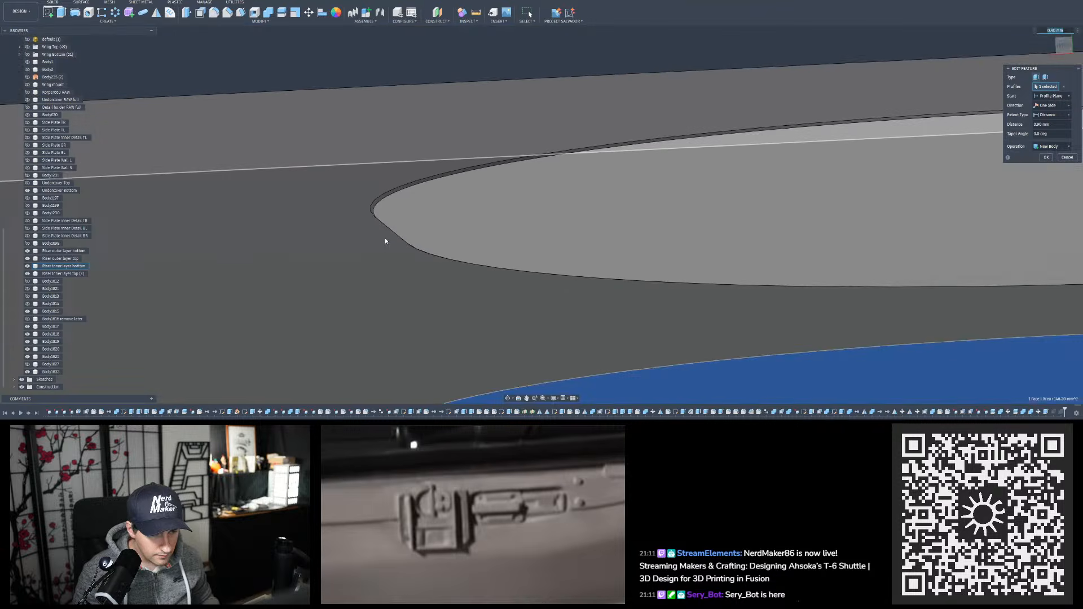
{"action": "scroll", "coordinate": [385, 241], "scroll_direction": "down", "scroll_amount": 2}
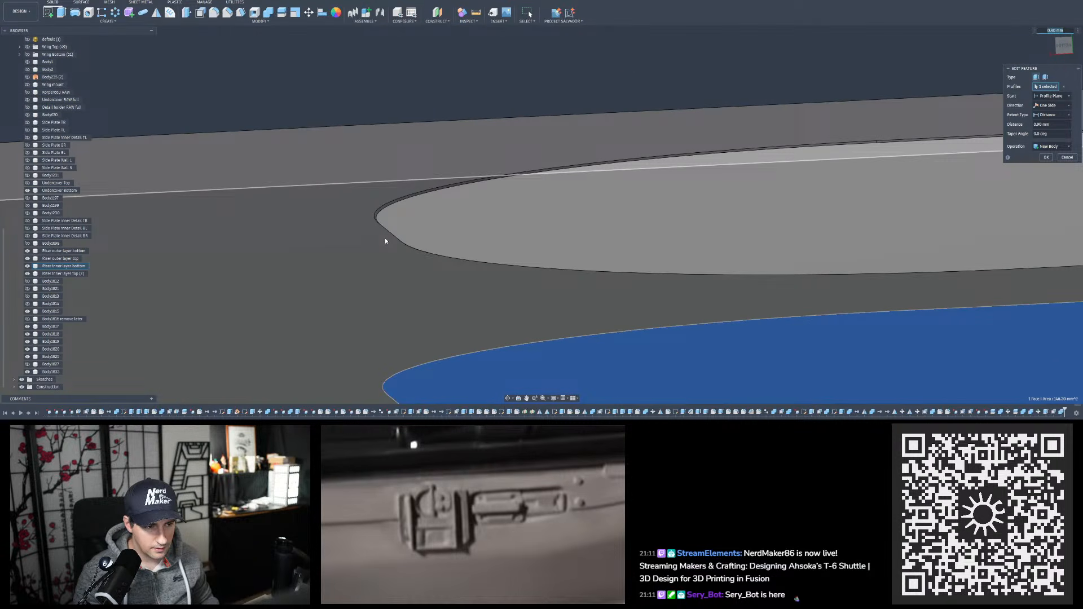
{"action": "key", "text": "Escape"}
Select the recess's two remaining tip walls and adjoining side wall on the inner layer bottom body and try to delete them
{"action": "scroll", "coordinate": [386, 241], "scroll_direction": "down", "scroll_amount": 8}
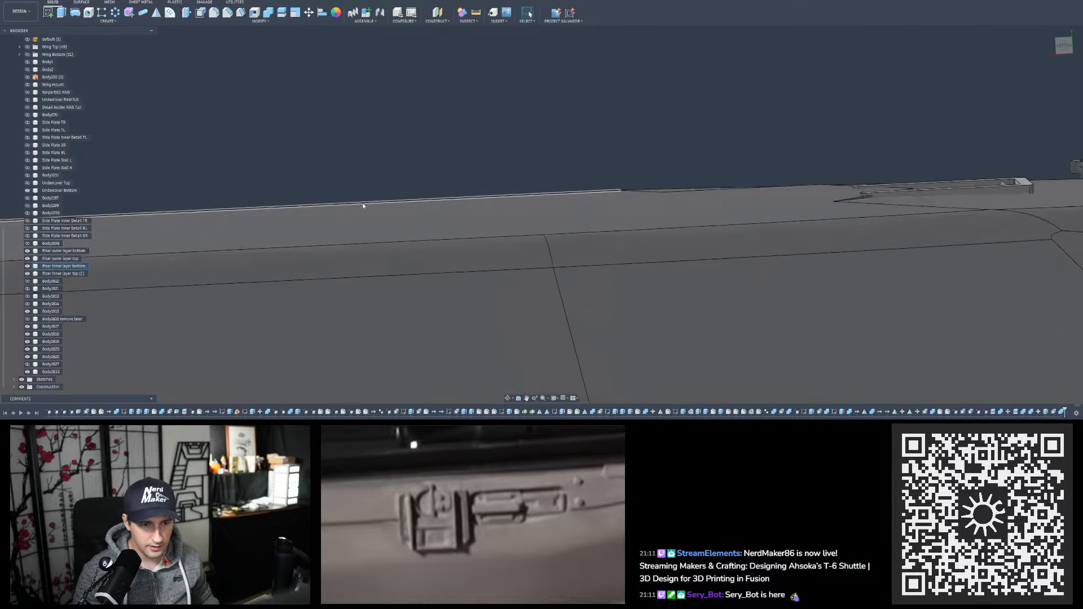
{"action": "middle_click_drag", "start_coordinate": [364, 206], "coordinate": [592, 232], "text": "shift"}
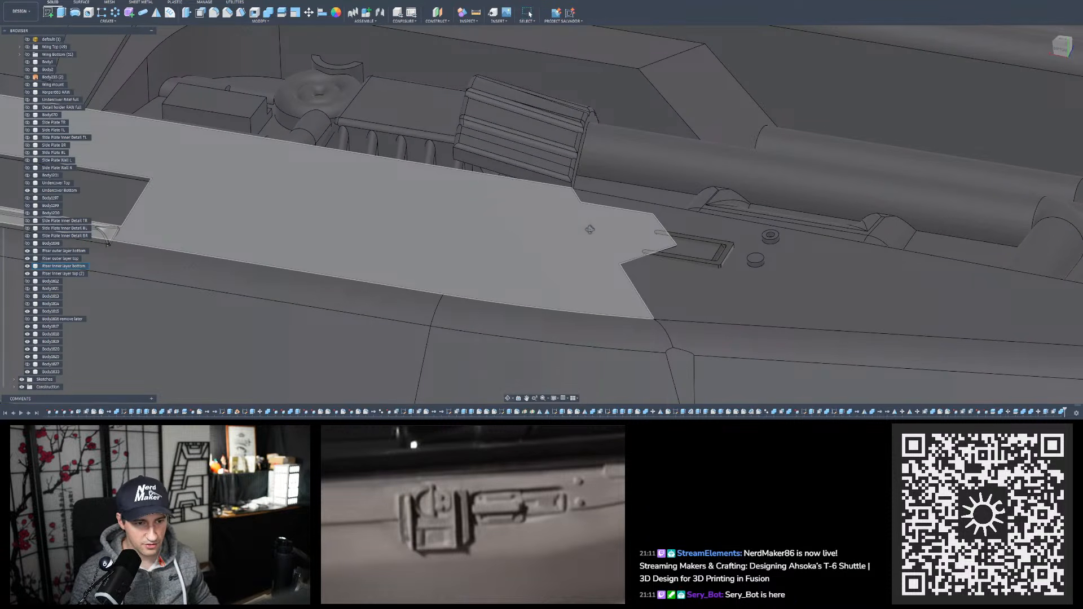
{"action": "middle_click_drag", "start_coordinate": [592, 231], "coordinate": [547, 327], "text": "shift"}
{"action": "scroll", "coordinate": [550, 323], "scroll_direction": "up", "scroll_amount": 6}
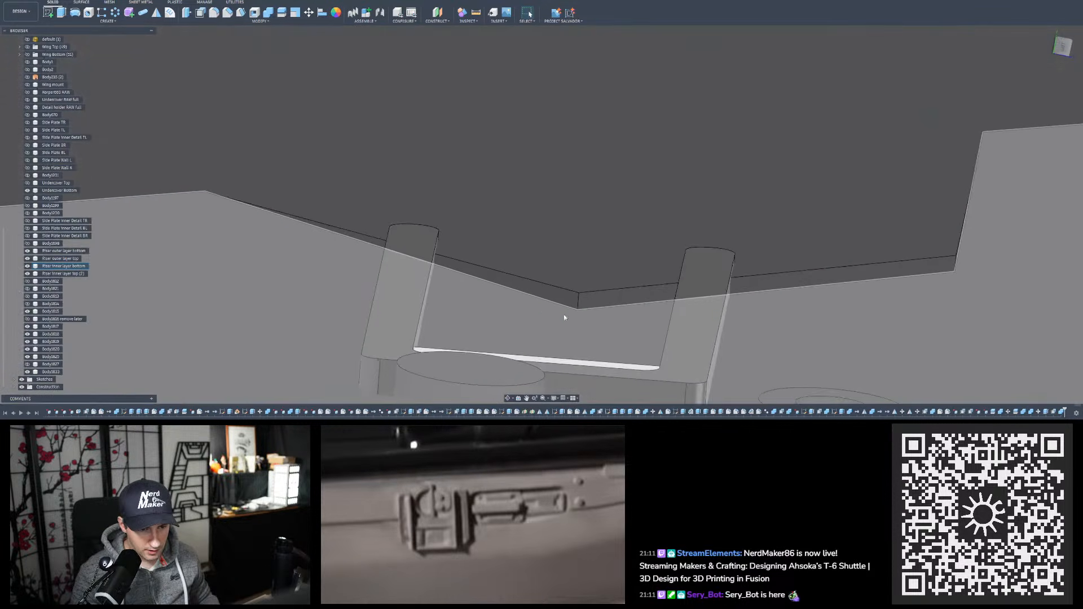
{"action": "left_click", "coordinate": [572, 300]}
{"action": "left_click", "coordinate": [588, 301], "text": "shift"}
{"action": "scroll", "coordinate": [462, 313], "scroll_direction": "down", "scroll_amount": 1}
{"action": "middle_click_drag", "start_coordinate": [462, 314], "coordinate": [751, 286], "text": "shift"}
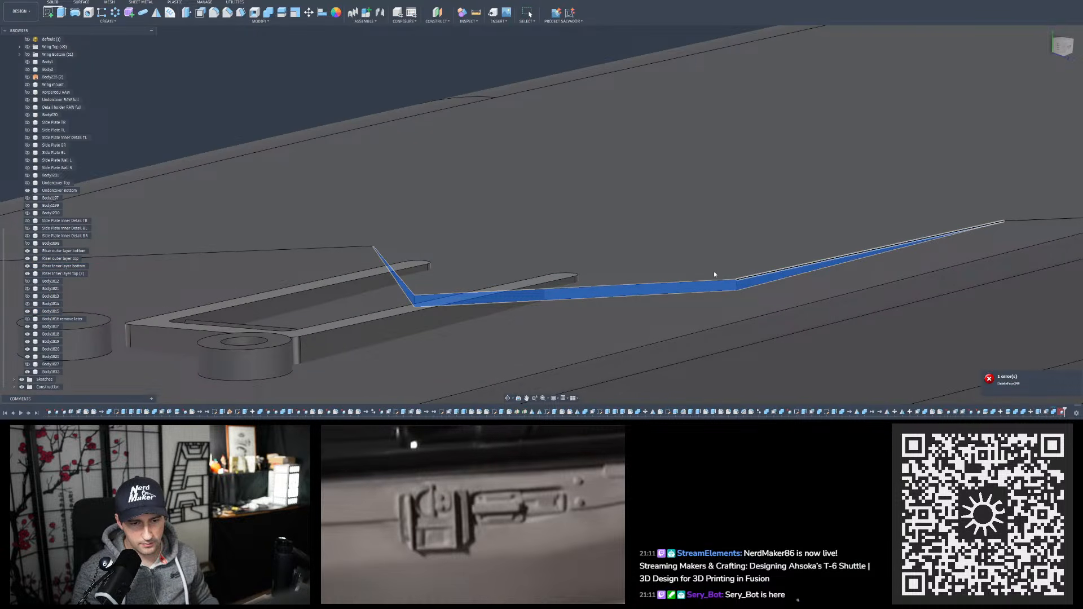
Undo the last attempted deletion of the recess walls
{"action": "key", "text": "ctrl+z"}
{"action": "middle_click_drag", "start_coordinate": [503, 259], "coordinate": [488, 256], "text": "shift"}
{"action": "scroll", "coordinate": [489, 256], "scroll_direction": "down", "scroll_amount": 3}
{"action": "scroll", "coordinate": [785, 211], "scroll_direction": "up", "scroll_amount": 8}
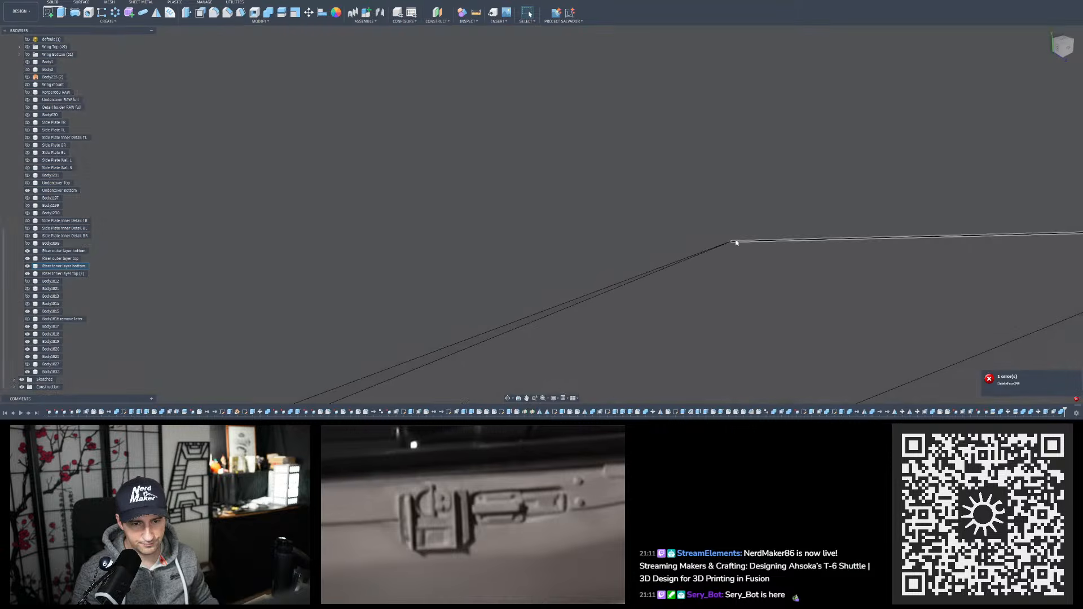
{"action": "middle_click_drag", "start_coordinate": [736, 243], "coordinate": [500, 124], "text": "shift"}
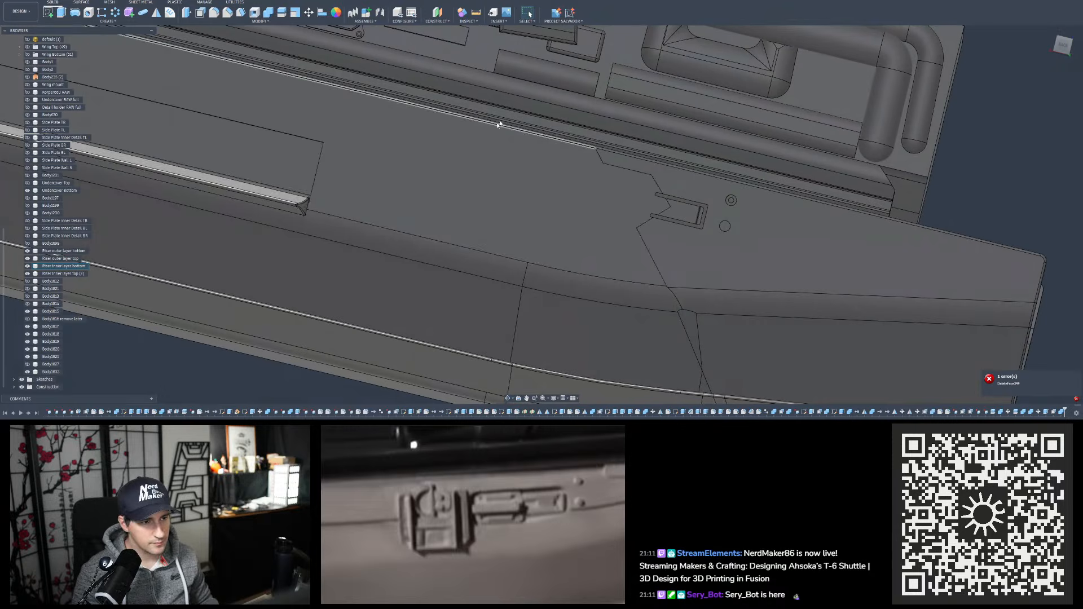
Split the inner layer bottom body using the flat panel face around the U-shaped detail as the splitting tool
{"action": "left_click", "coordinate": [279, 16]}
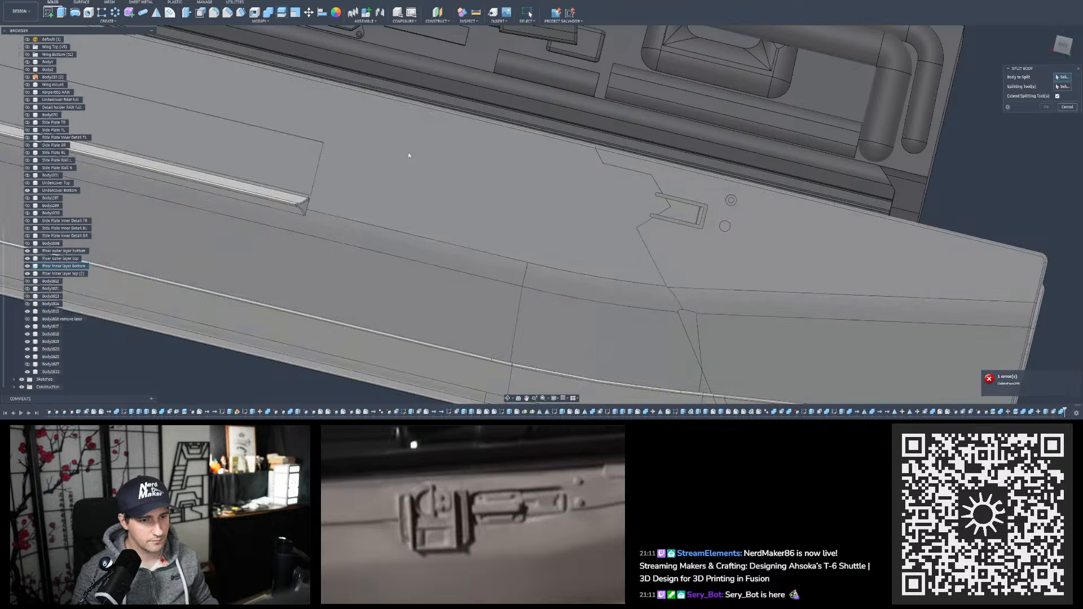
{"action": "left_click", "coordinate": [409, 155]}
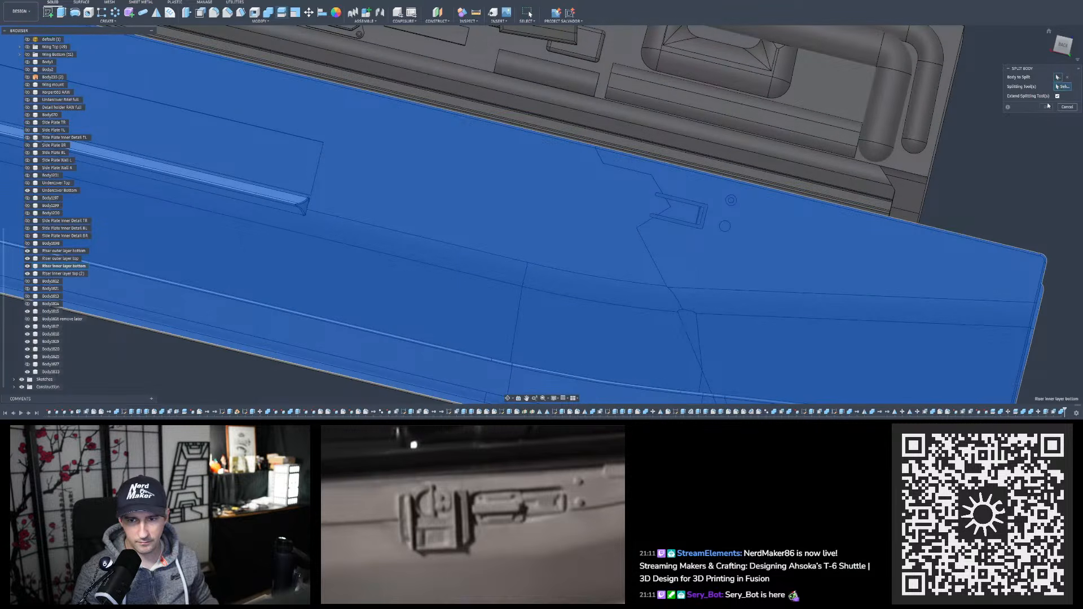
{"action": "left_click", "coordinate": [836, 228]}
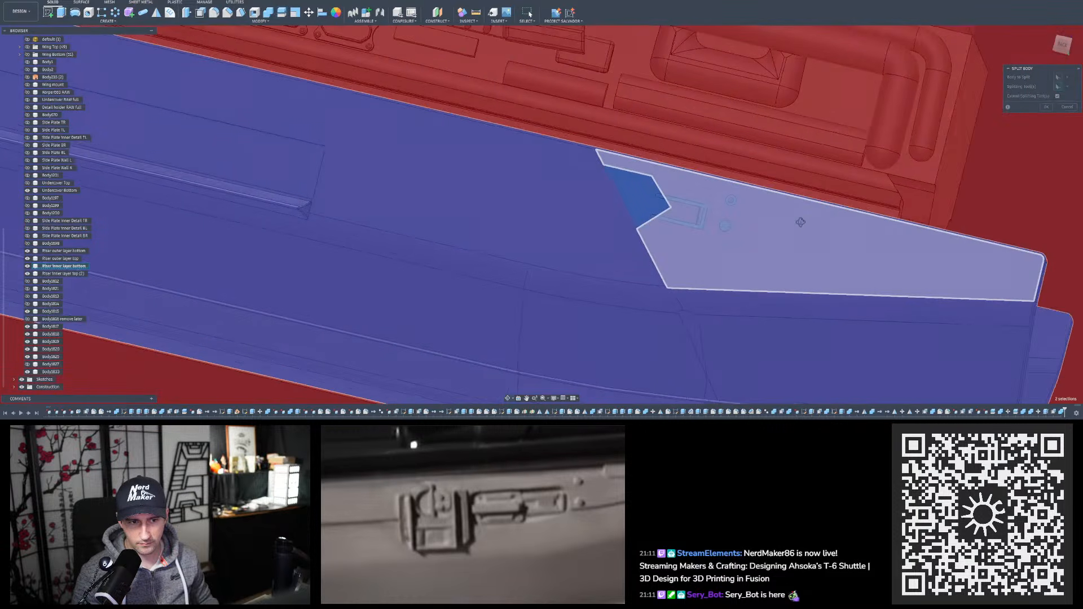
{"action": "middle_click_drag", "start_coordinate": [801, 223], "coordinate": [914, 128], "text": "shift"}
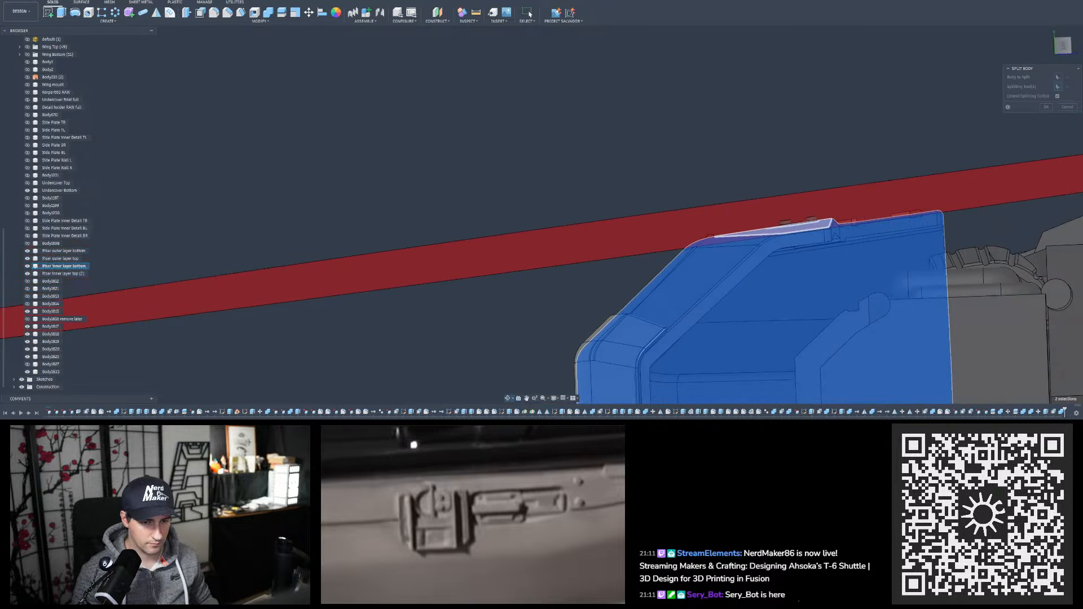
{"action": "middle_click_drag", "start_coordinate": [192, 254], "coordinate": [181, 308], "text": "shift"}
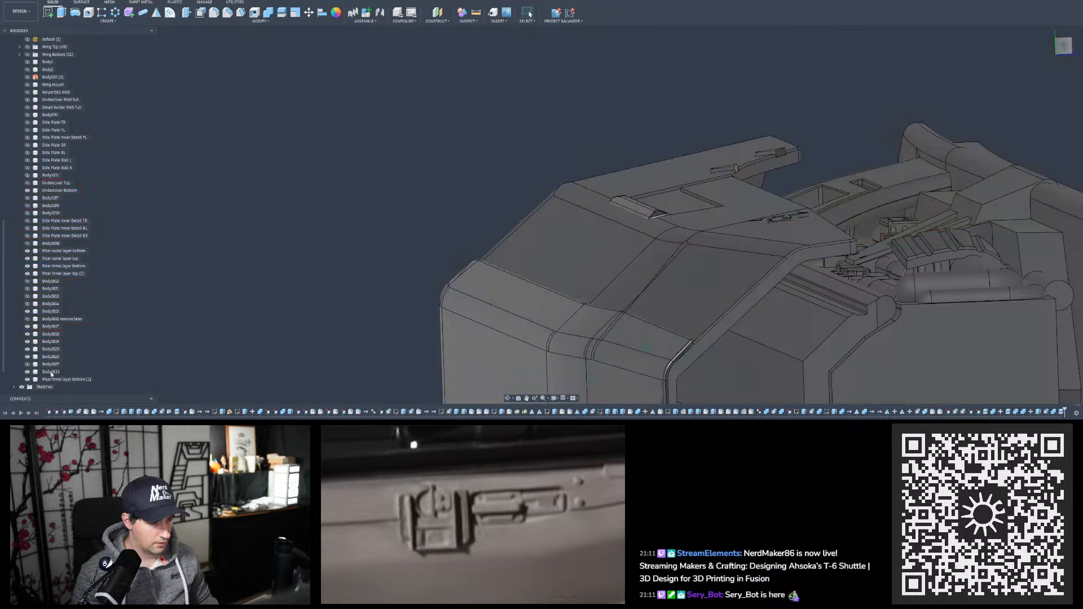
Remove the pointed piece split off from the inner layer bottom body beside the U-shaped detail
{"action": "left_click", "coordinate": [55, 381]}
{"action": "scroll", "coordinate": [800, 204], "scroll_direction": "up", "scroll_amount": 8}
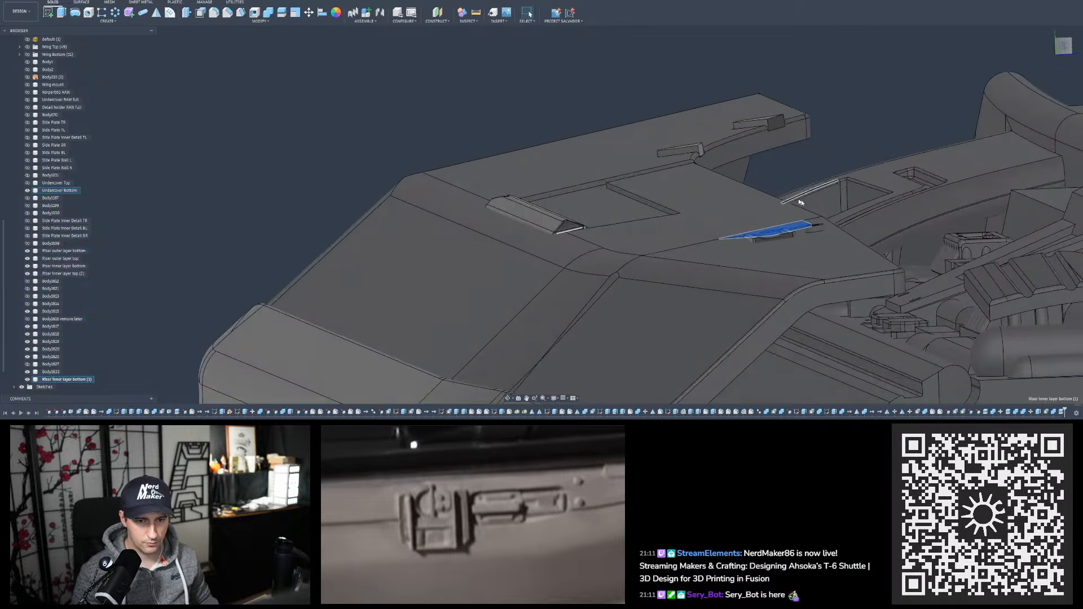
{"action": "middle_click_drag", "start_coordinate": [793, 244], "coordinate": [823, 261], "text": "shift"}
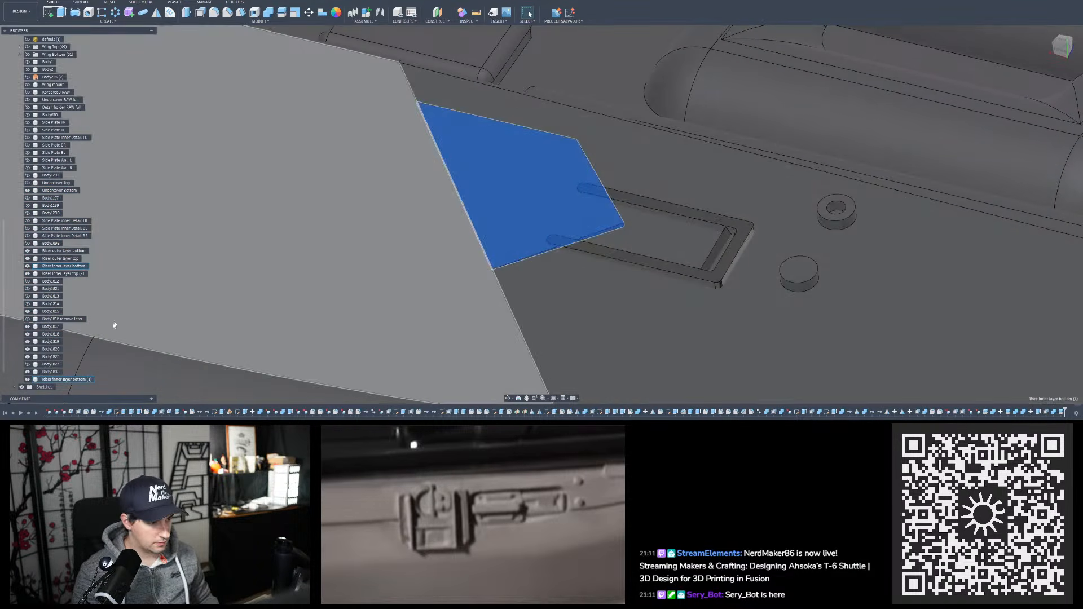
{"action": "right_click", "coordinate": [65, 379]}
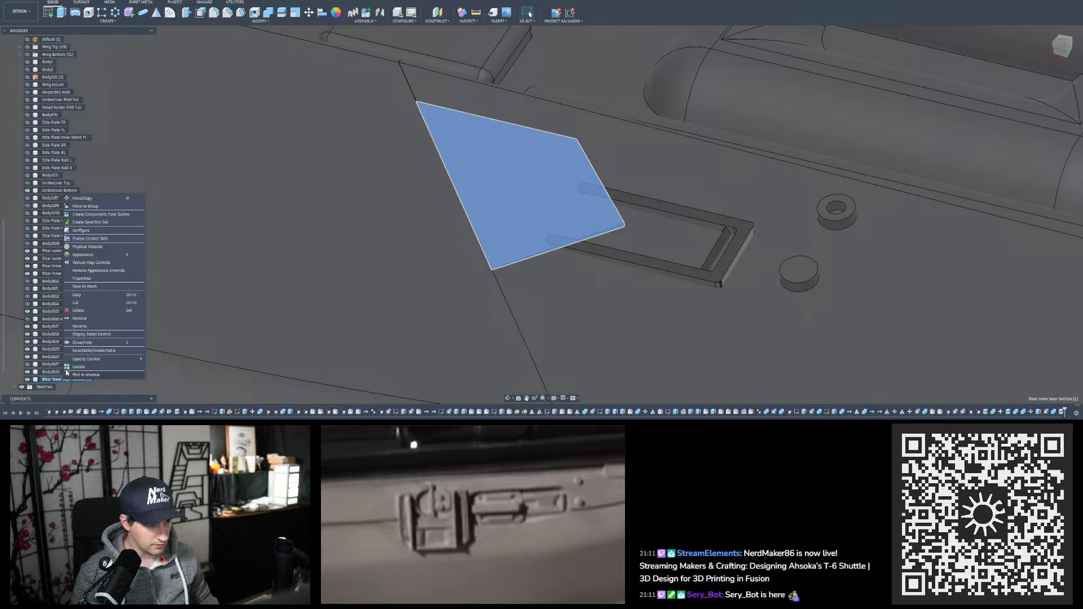
{"action": "left_click", "coordinate": [75, 319]}
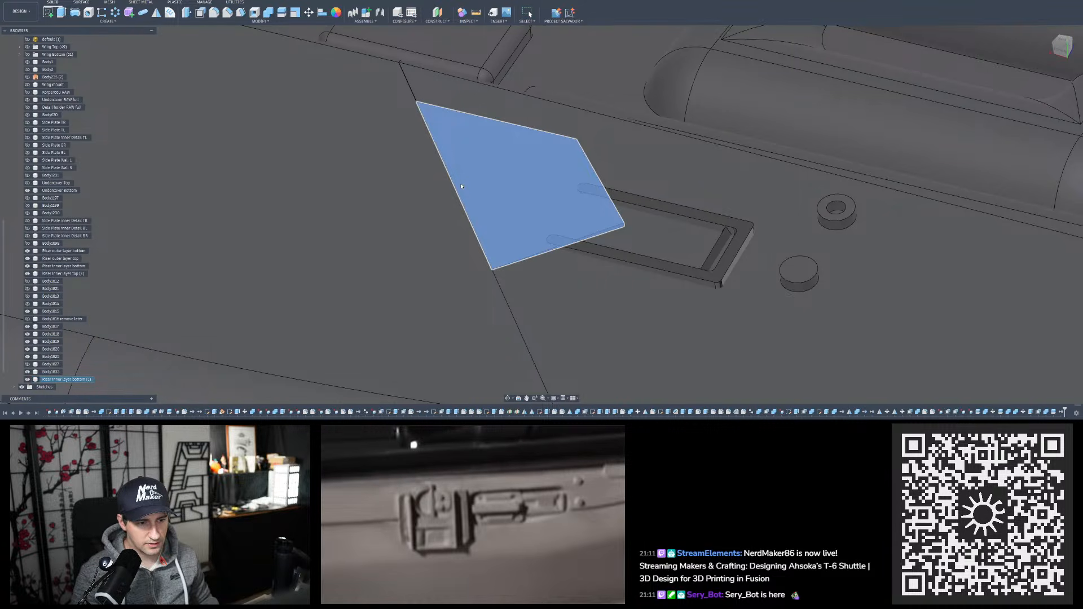
Try to delete the tiny end face and the narrow strip face left along the panel seam
{"action": "scroll", "coordinate": [422, 93], "scroll_direction": "up", "scroll_amount": 5}
{"action": "mouse_move", "coordinate": [430, 156]}
{"action": "middle_mouse_down", "text": "shift"}
{"action": "mouse_move", "coordinate": [420, 117]}
{"action": "mouse_move", "coordinate": [370, 126]}
{"action": "mouse_move", "coordinate": [458, 174]}
{"action": "mouse_move", "coordinate": [438, 213]}
{"action": "mouse_move", "coordinate": [432, 205]}
{"action": "mouse_move", "coordinate": [441, 218]}
{"action": "mouse_move", "coordinate": [414, 211]}
{"action": "middle_mouse_up", "text": "shift"}
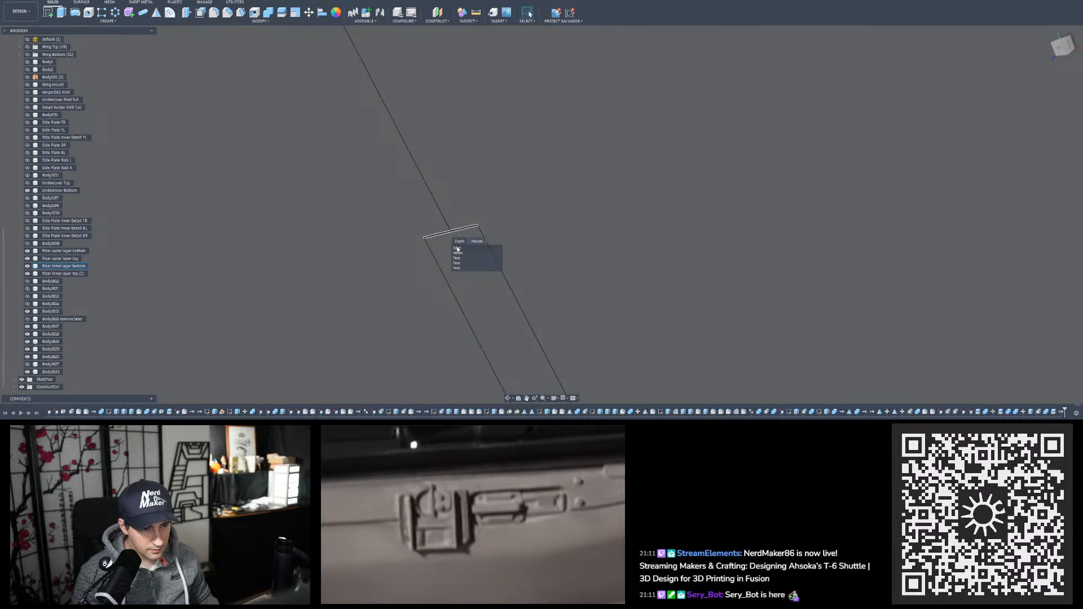
{"action": "left_click", "coordinate": [458, 262]}
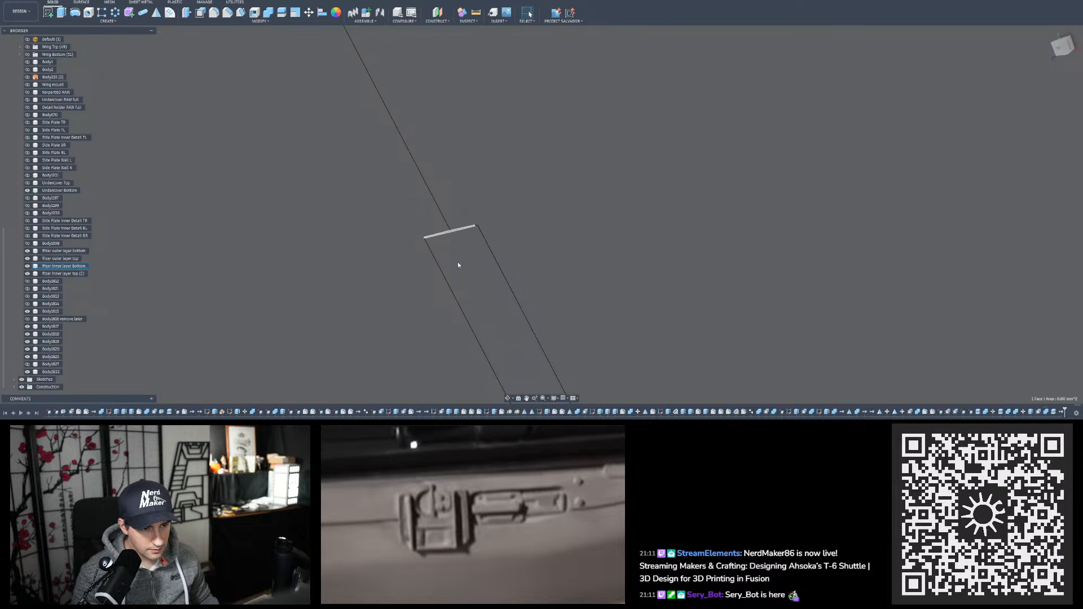
{"action": "middle_click_drag", "start_coordinate": [459, 262], "coordinate": [570, 218], "text": "shift"}
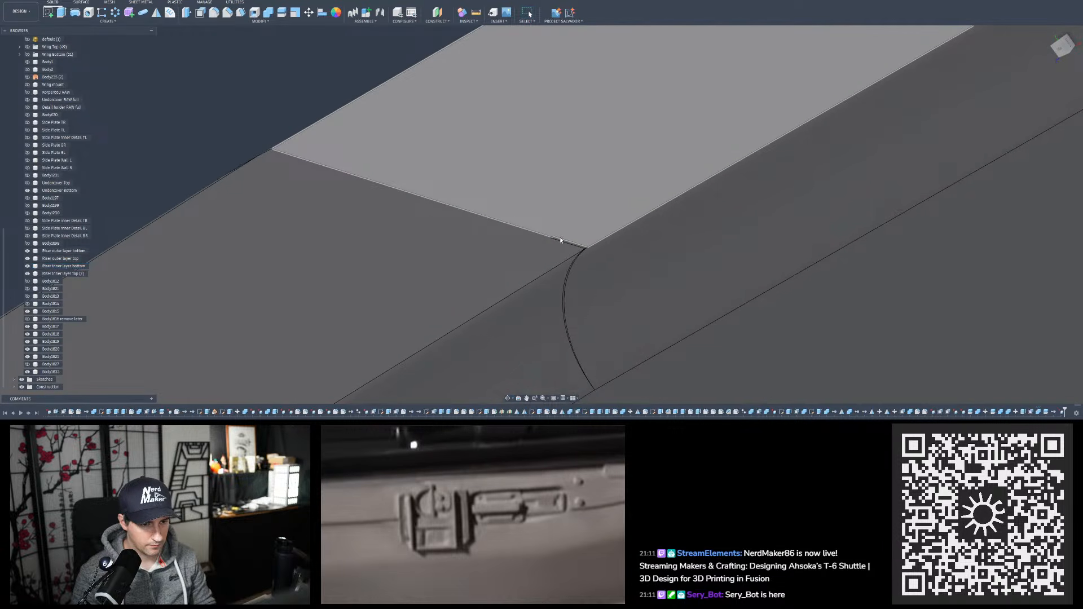
{"action": "left_click", "coordinate": [560, 242]}
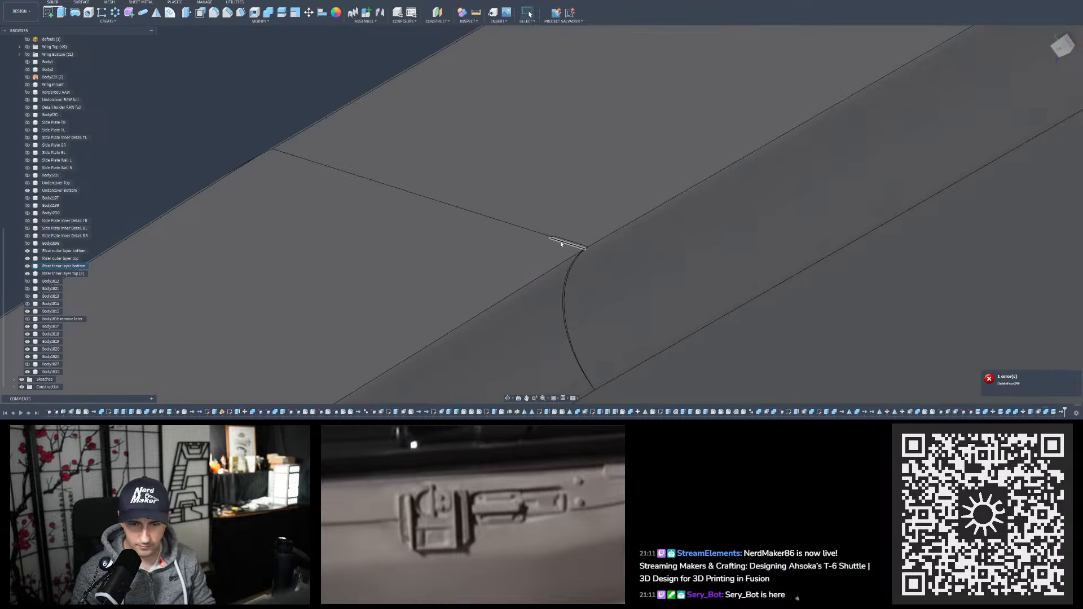
{"action": "scroll", "coordinate": [564, 242], "scroll_direction": "up", "scroll_amount": 3}
{"action": "scroll", "coordinate": [572, 243], "scroll_direction": "up", "scroll_amount": 4}
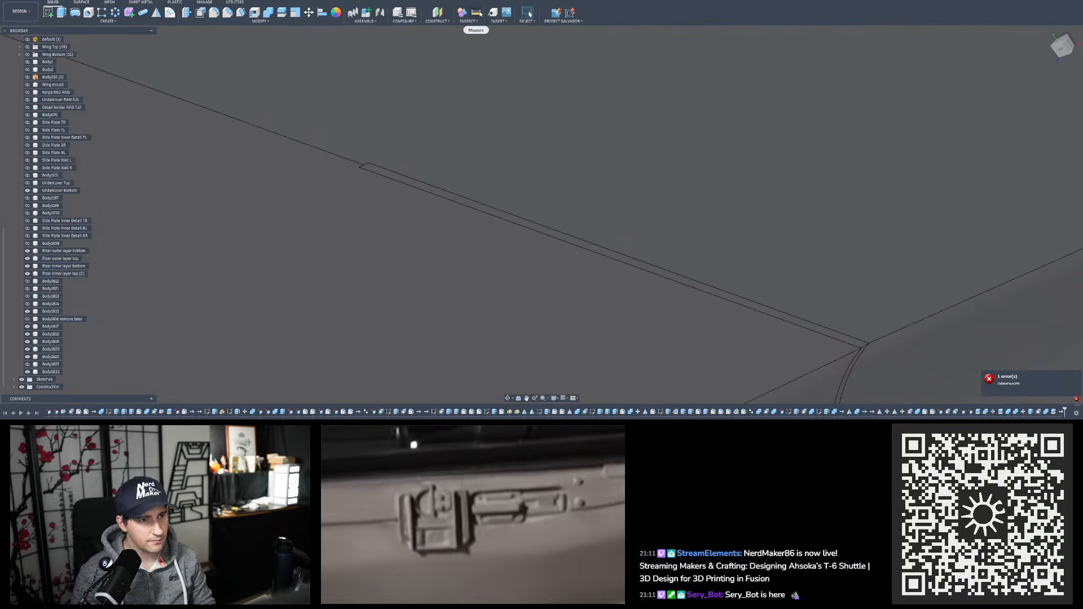
Measure the radius of the narrow strip face left along the panel seam
{"action": "left_click", "coordinate": [476, 12]}
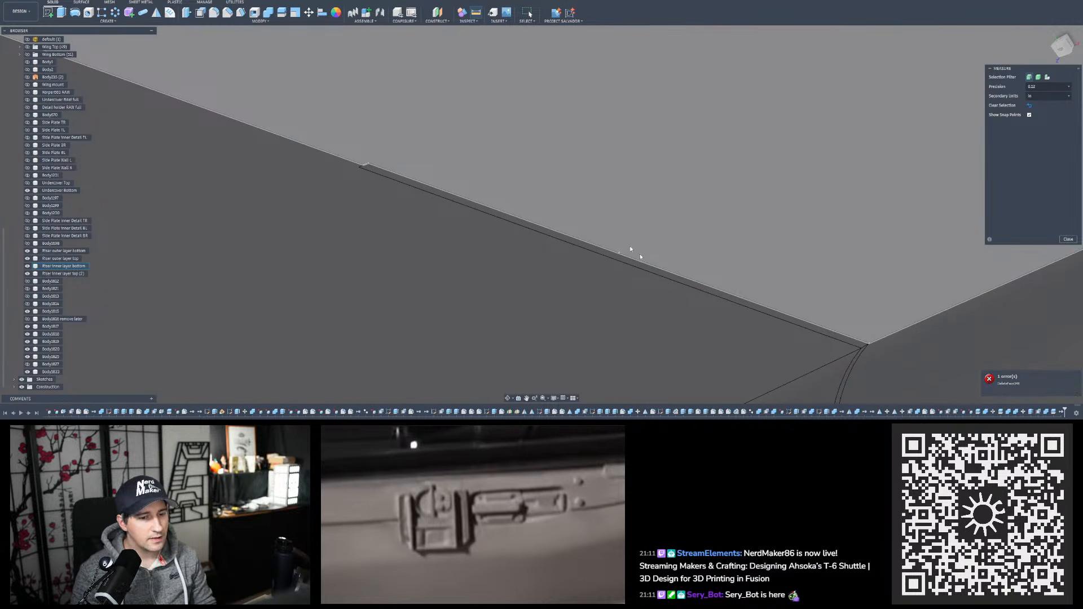
{"action": "scroll", "coordinate": [673, 280], "scroll_direction": "up", "scroll_amount": 2}
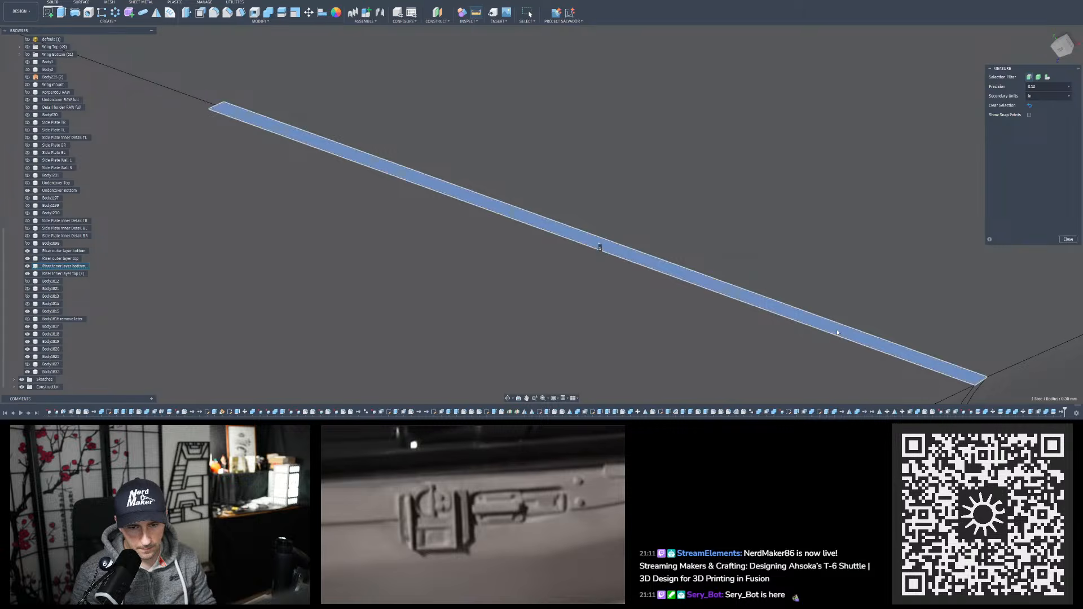
{"action": "left_click", "coordinate": [837, 333]}
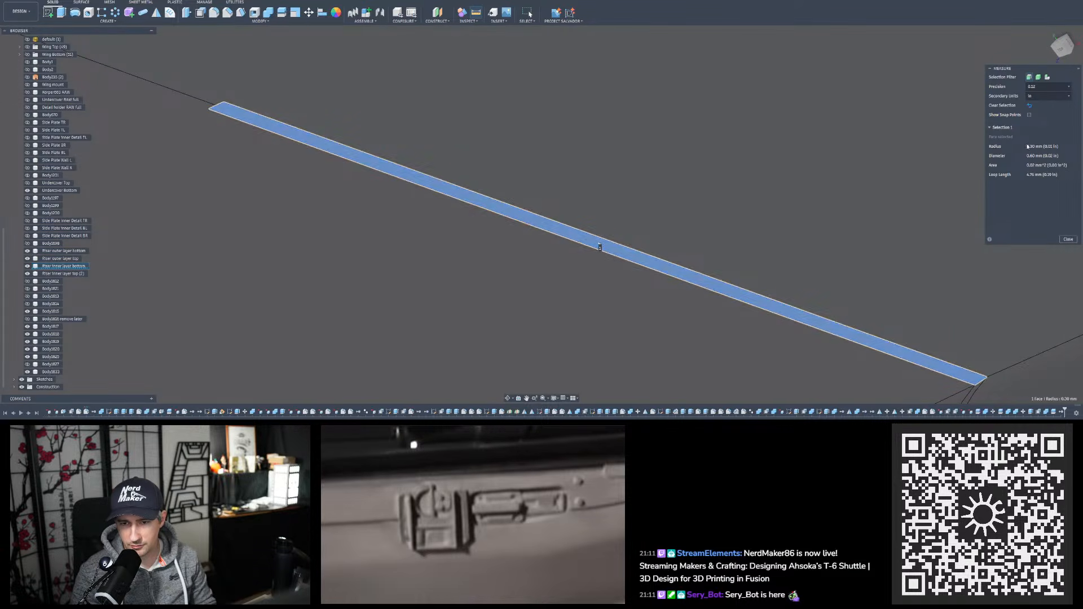
{"action": "left_click", "coordinate": [1062, 241]}
Fillet the remaining sharp seam edge next to the narrow strip with a 0.3 mm radius and tangent chain on
{"action": "scroll", "coordinate": [600, 302], "scroll_direction": "down", "scroll_amount": 5}
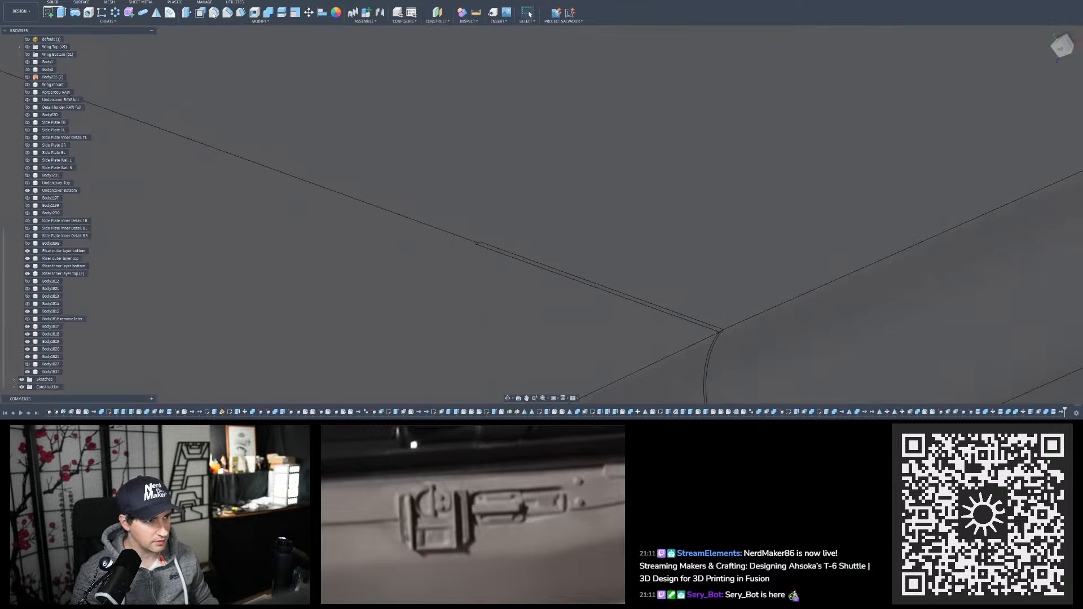
{"action": "left_click", "coordinate": [214, 12]}
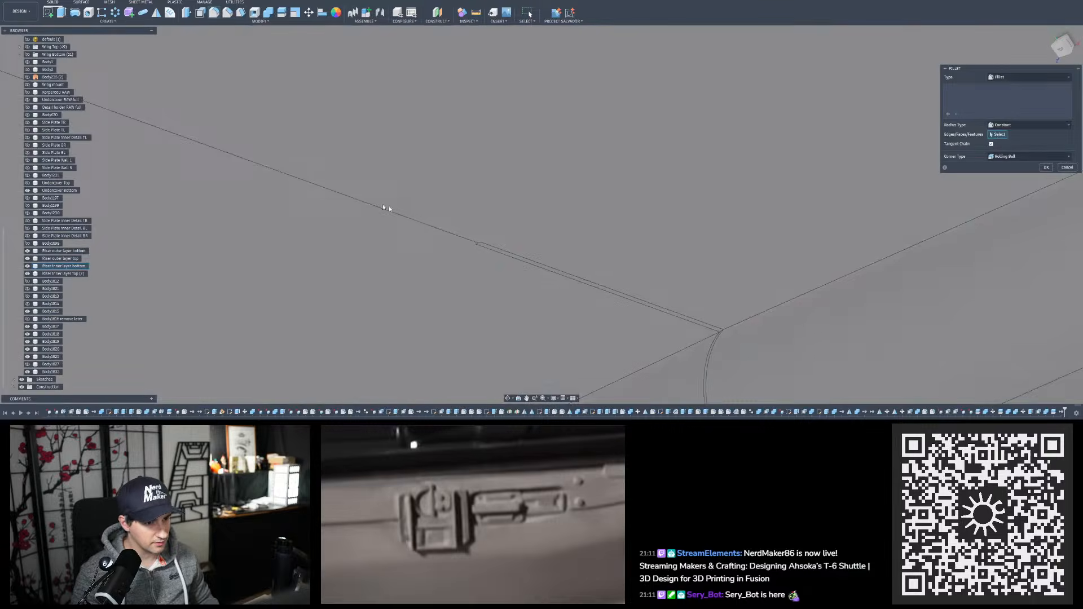
{"action": "left_click", "coordinate": [430, 226]}
{"action": "middle_click_drag", "start_coordinate": [428, 223], "coordinate": [477, 209], "text": "shift"}
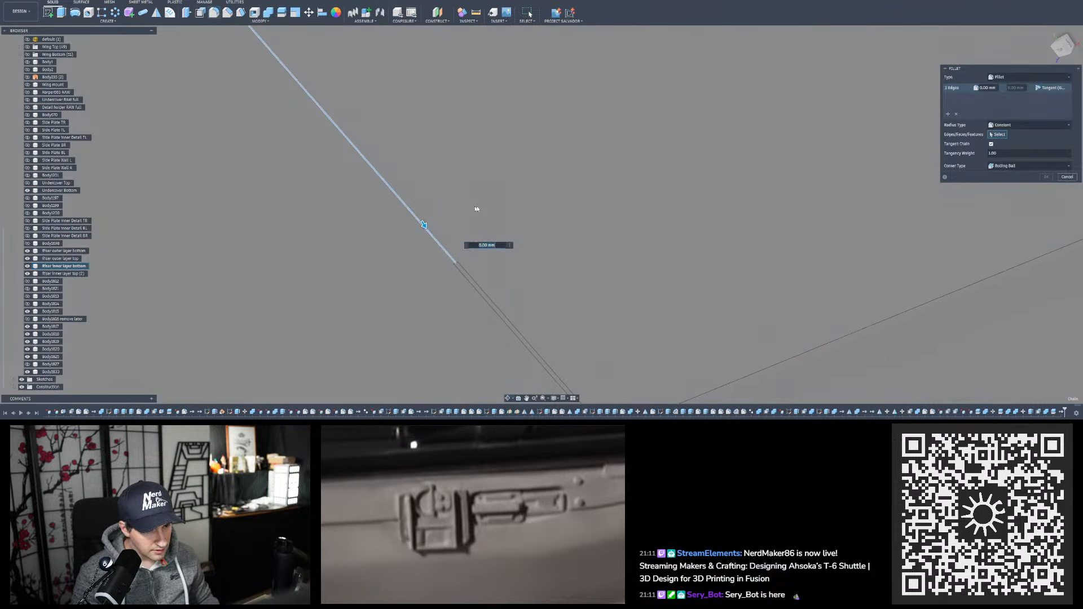
{"action": "type", "text": "0.3"}
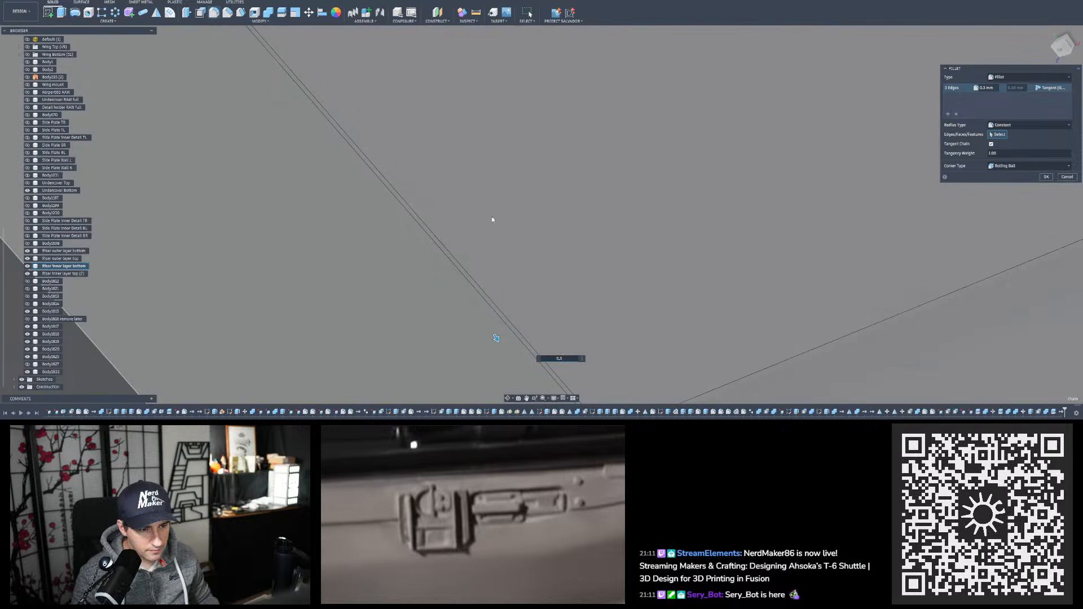
{"action": "scroll", "coordinate": [492, 219], "scroll_direction": "down", "scroll_amount": 6}
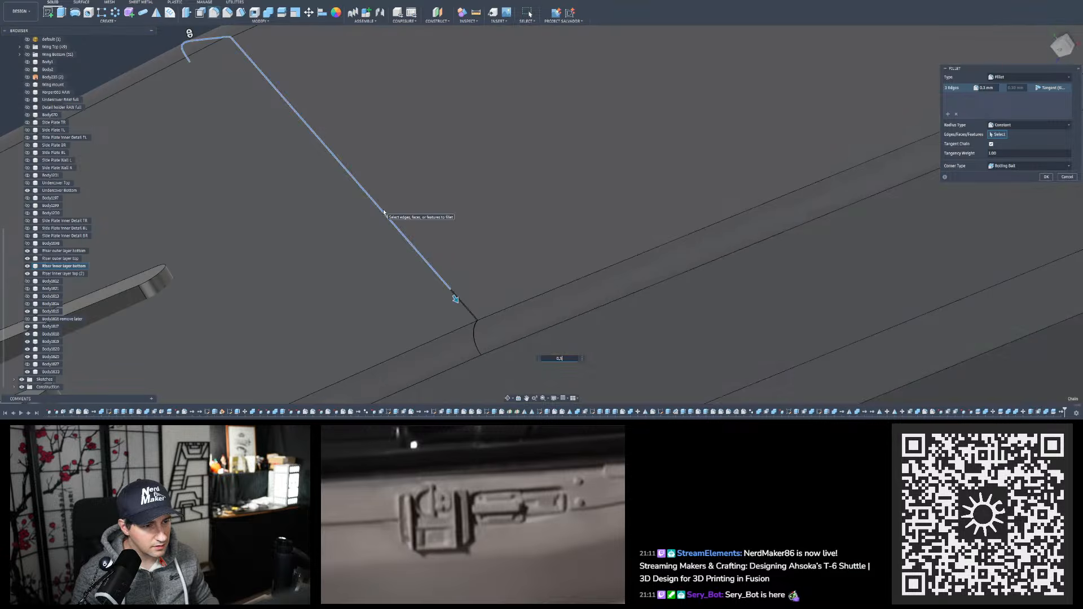
{"action": "scroll", "coordinate": [428, 232], "scroll_direction": "down", "scroll_amount": 1}
{"action": "middle_click_drag", "start_coordinate": [429, 232], "coordinate": [354, 232], "text": "shift"}
{"action": "scroll", "coordinate": [452, 211], "scroll_direction": "down", "scroll_amount": 4}
{"action": "scroll", "coordinate": [361, 209], "scroll_direction": "up", "scroll_amount": 4}
{"action": "scroll", "coordinate": [362, 209], "scroll_direction": "down", "scroll_amount": 4}
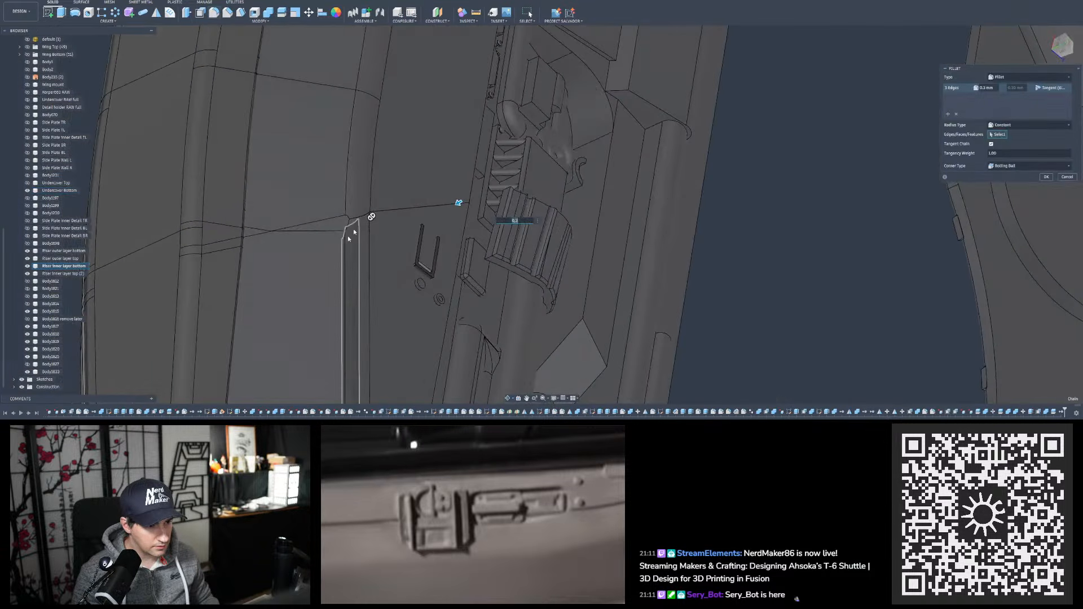
{"action": "scroll", "coordinate": [353, 232], "scroll_direction": "up", "scroll_amount": 6}
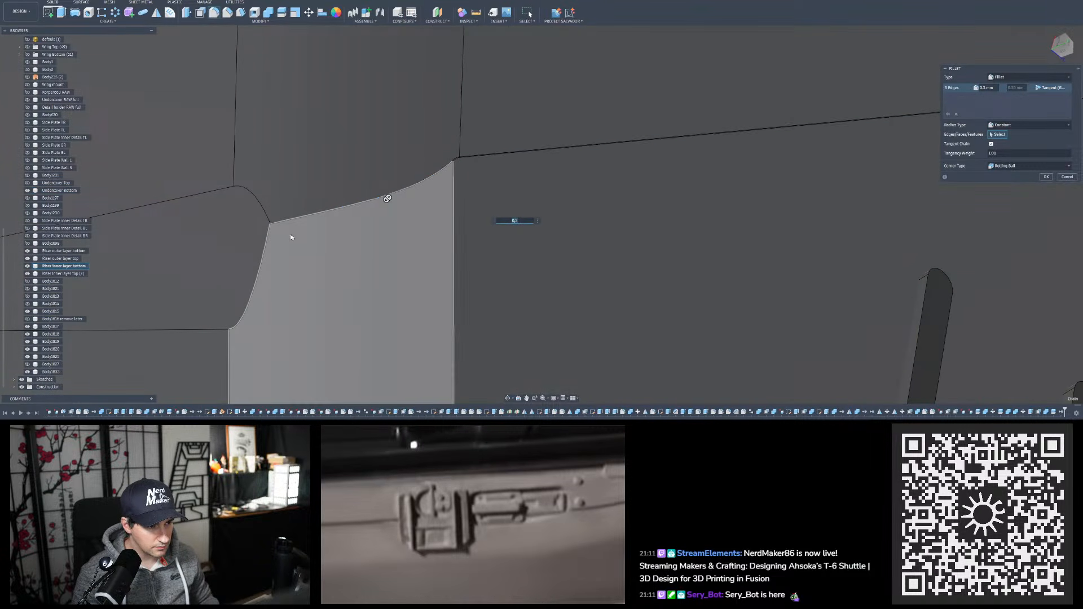
{"action": "scroll", "coordinate": [282, 232], "scroll_direction": "up", "scroll_amount": 4}
{"action": "mouse_move", "coordinate": [252, 218]}
{"action": "middle_mouse_down", "text": "shift"}
{"action": "mouse_move", "coordinate": [242, 213]}
{"action": "mouse_move", "coordinate": [273, 229]}
{"action": "mouse_move", "coordinate": [265, 220]}
{"action": "middle_mouse_up", "text": "shift"}
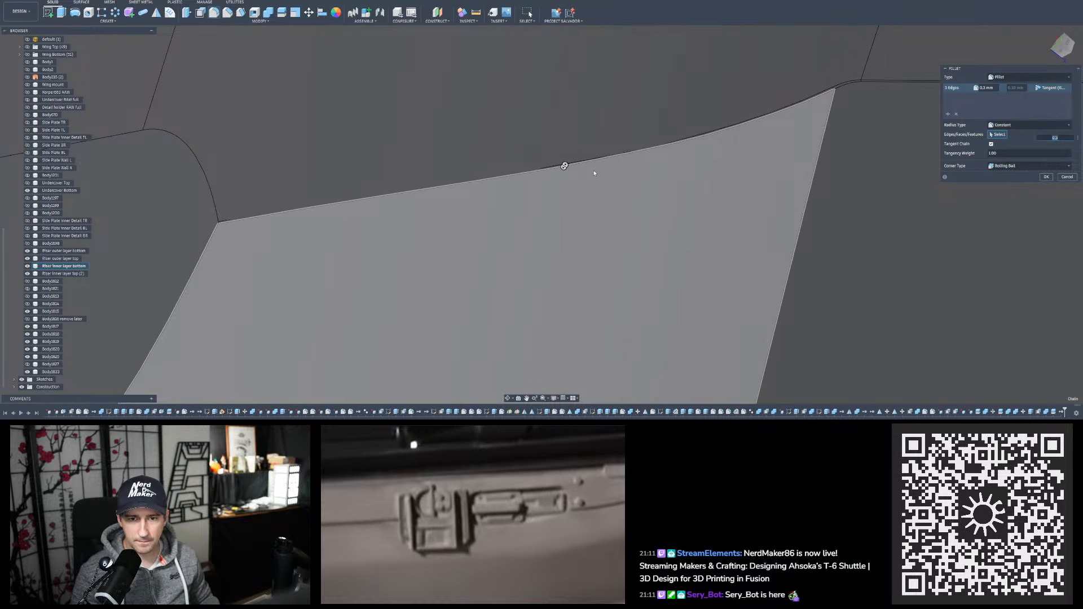
{"action": "left_click", "coordinate": [1047, 177]}
Examine the filleted seam up close and the surrounding lower side panel from several angles
{"action": "scroll", "coordinate": [425, 204], "scroll_direction": "down", "scroll_amount": 5}
{"action": "middle_click_drag", "start_coordinate": [424, 201], "coordinate": [709, 169], "text": "shift"}
{"action": "scroll", "coordinate": [710, 169], "scroll_direction": "up", "scroll_amount": 5}
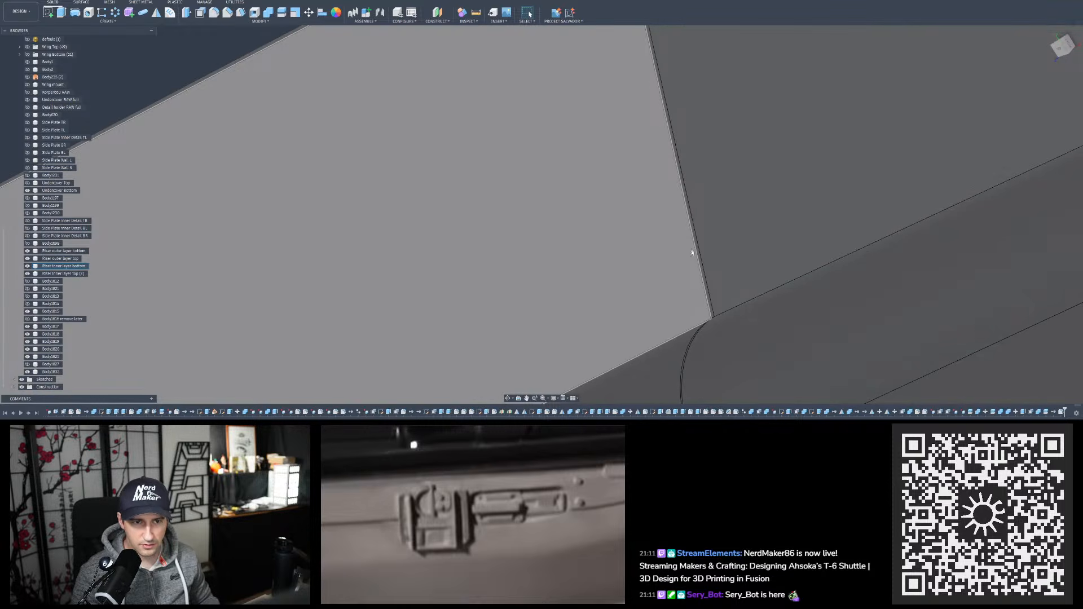
{"action": "scroll", "coordinate": [716, 240], "scroll_direction": "down", "scroll_amount": 7}
{"action": "middle_click_drag", "start_coordinate": [721, 247], "coordinate": [418, 320], "text": "shift"}
{"action": "scroll", "coordinate": [723, 245], "scroll_direction": "down", "scroll_amount": 6}
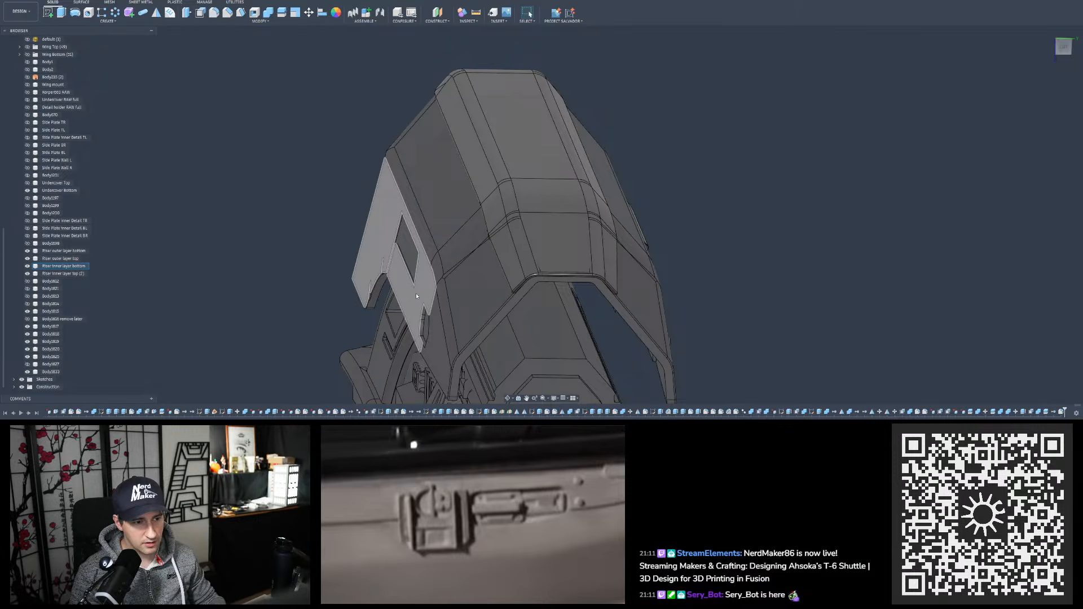
{"action": "middle_click_drag", "start_coordinate": [459, 248], "coordinate": [530, 262], "text": "shift"}
{"action": "scroll", "coordinate": [507, 173], "scroll_direction": "up", "scroll_amount": 5}
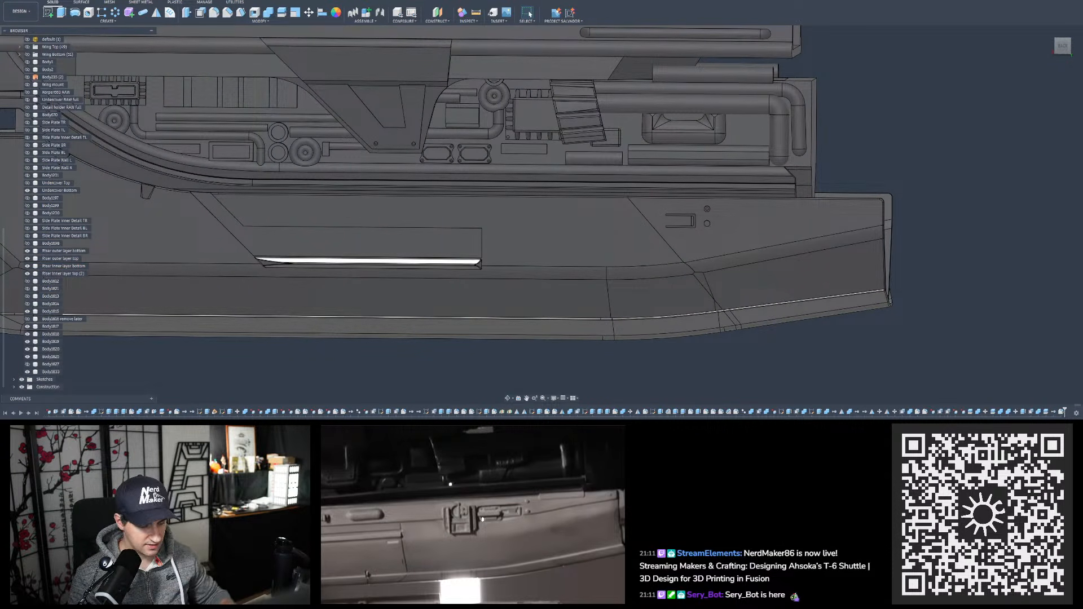
Start a sketch on the lower side panel's flat face in front of the slanted seam and show the hidden detail body over it
{"action": "middle_click_drag", "start_coordinate": [661, 279], "coordinate": [684, 266], "text": "shift"}
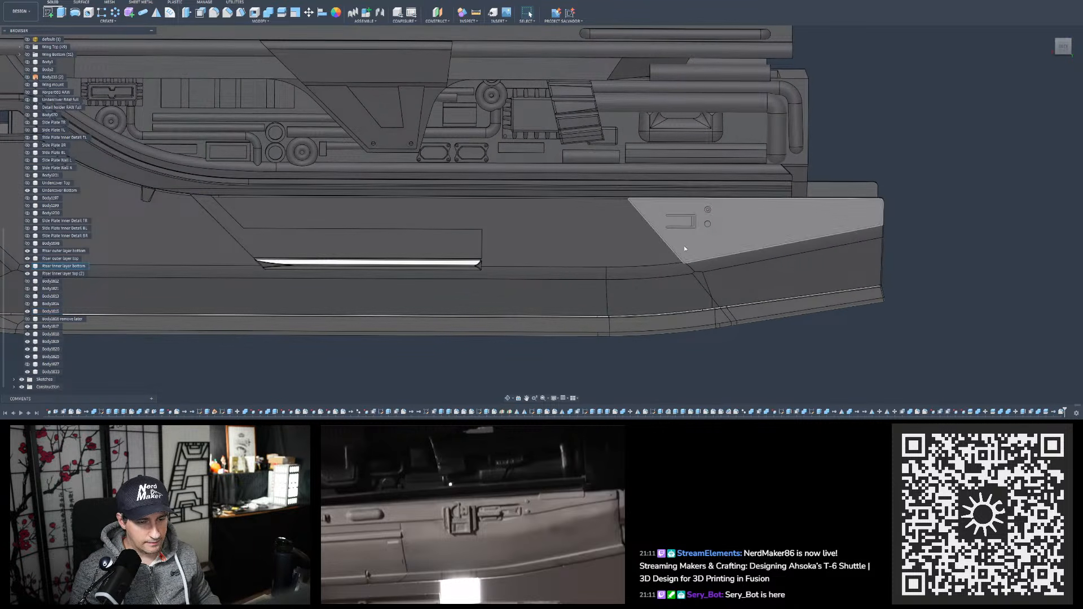
{"action": "mouse_move", "coordinate": [664, 226]}
{"action": "middle_mouse_down", "text": "shift"}
{"action": "mouse_move", "coordinate": [666, 248]}
{"action": "mouse_move", "coordinate": [672, 207]}
{"action": "middle_mouse_up", "text": "shift"}
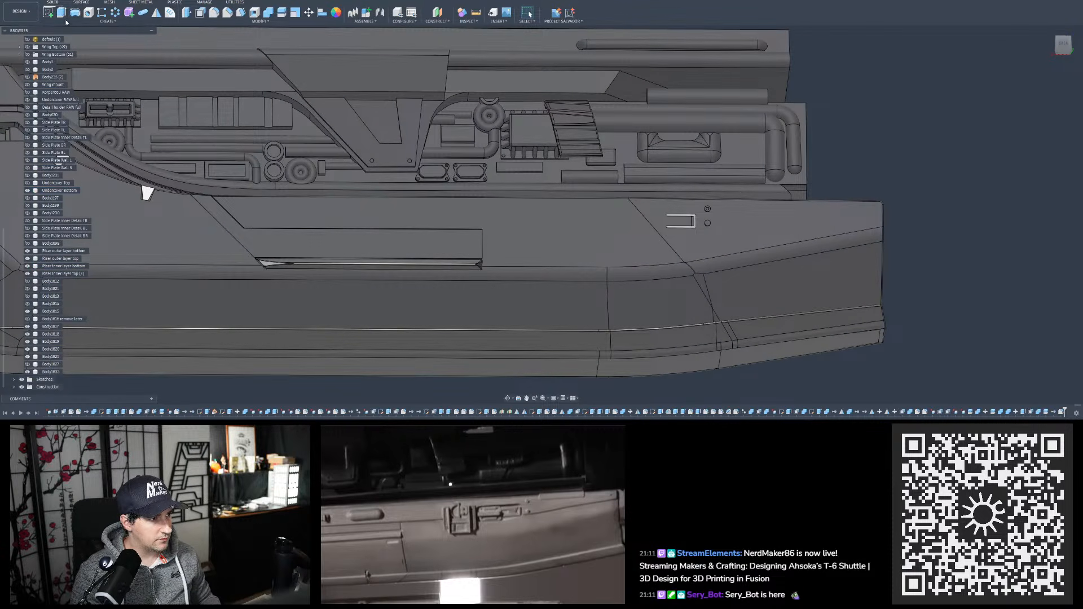
{"action": "left_click", "coordinate": [49, 14]}
{"action": "scroll", "coordinate": [774, 155], "scroll_direction": "up", "scroll_amount": 3}
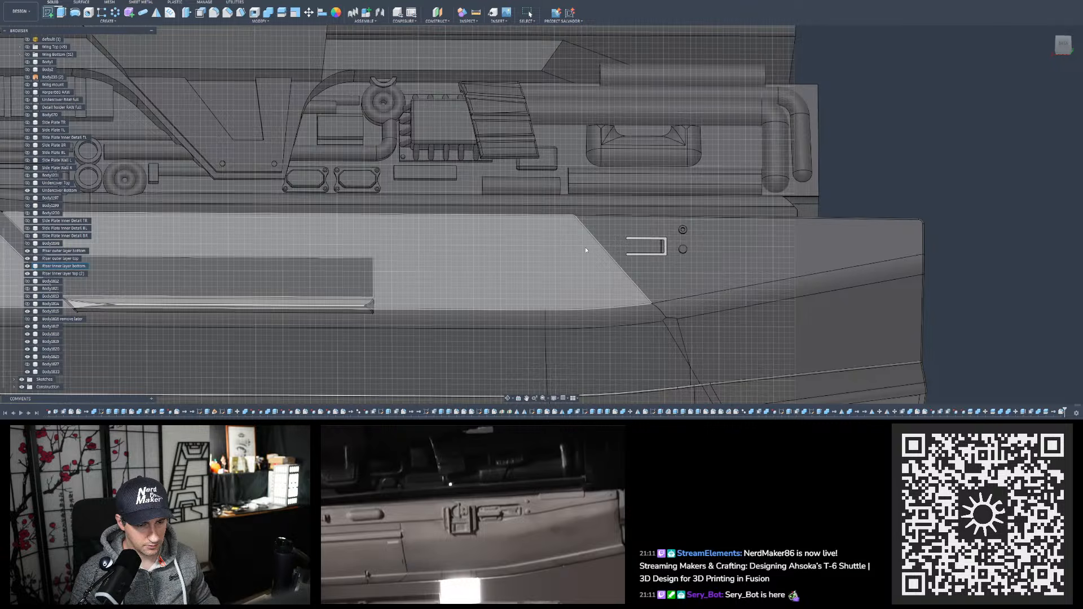
{"action": "left_click", "coordinate": [585, 247]}
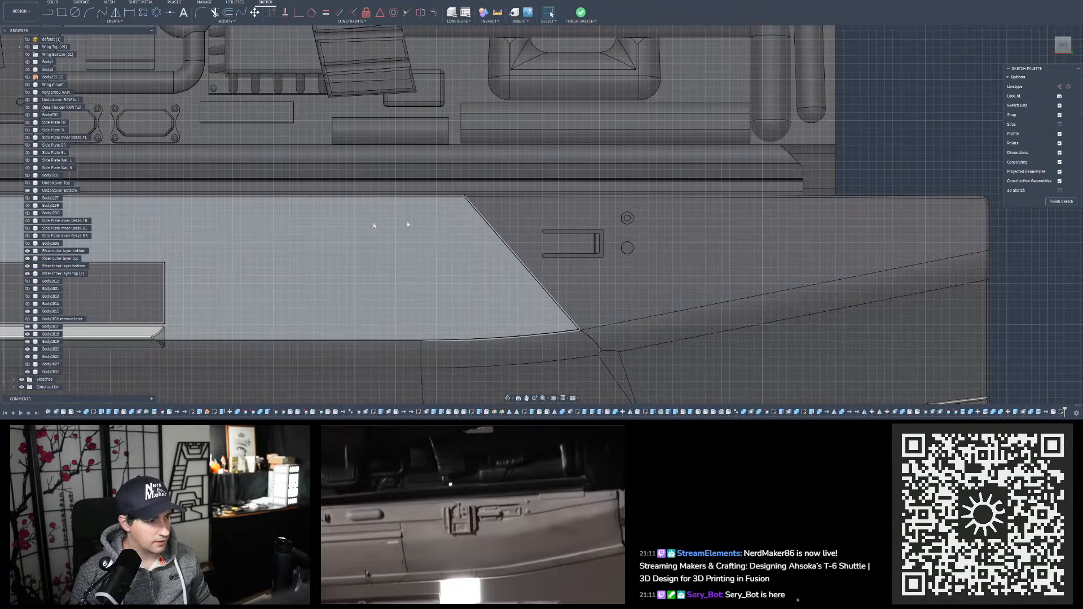
{"action": "left_click", "coordinate": [27, 289]}
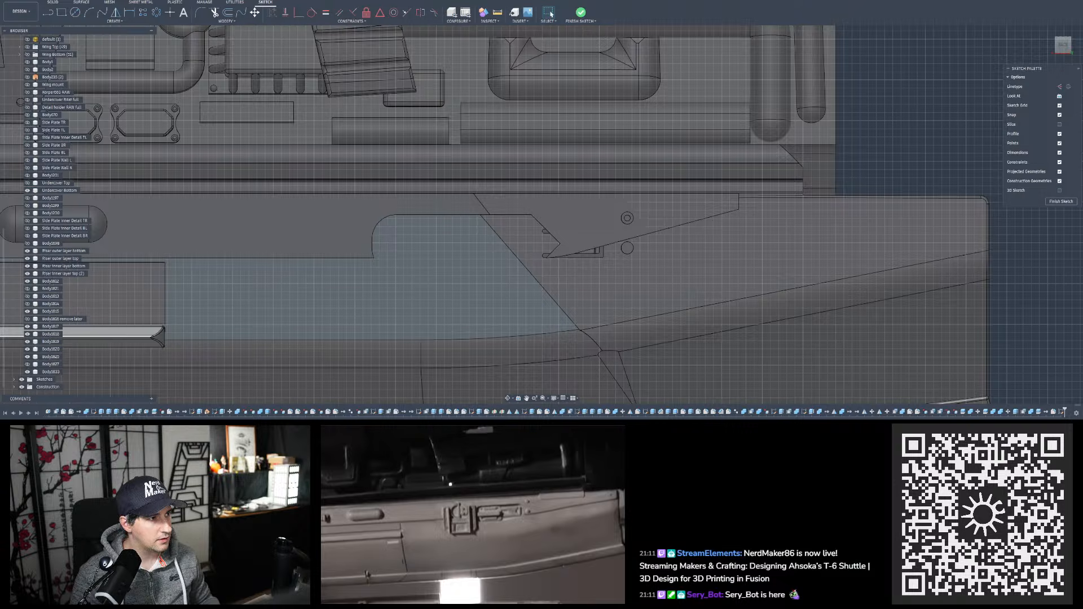
Undo the newly started sketch on the lower side panel and show the notched detail body over the panel
{"action": "key", "text": "ctrl+z"}
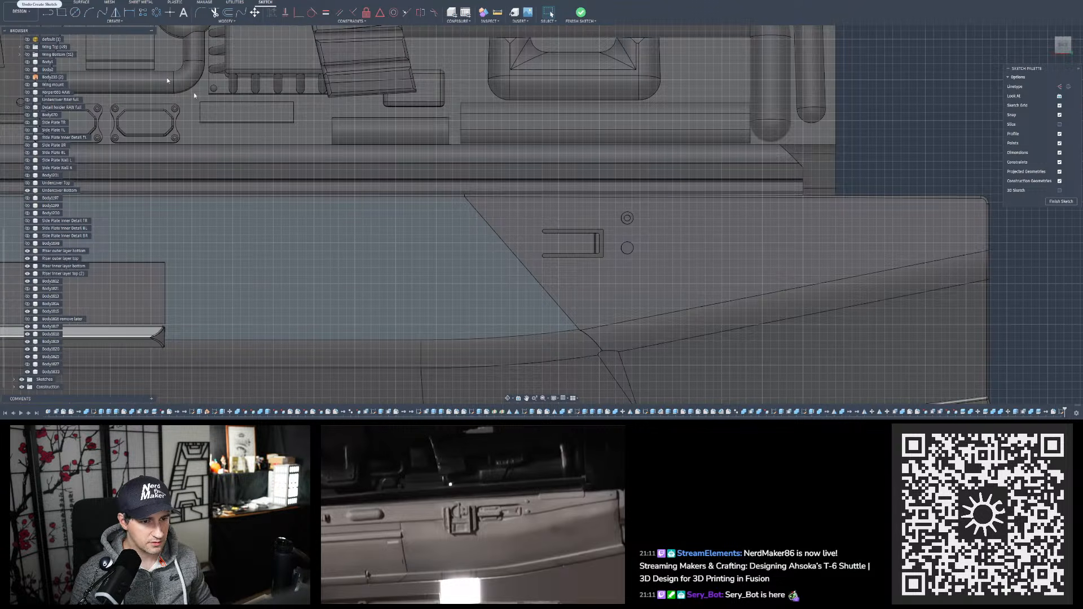
{"action": "key", "text": "ctrl+z"}
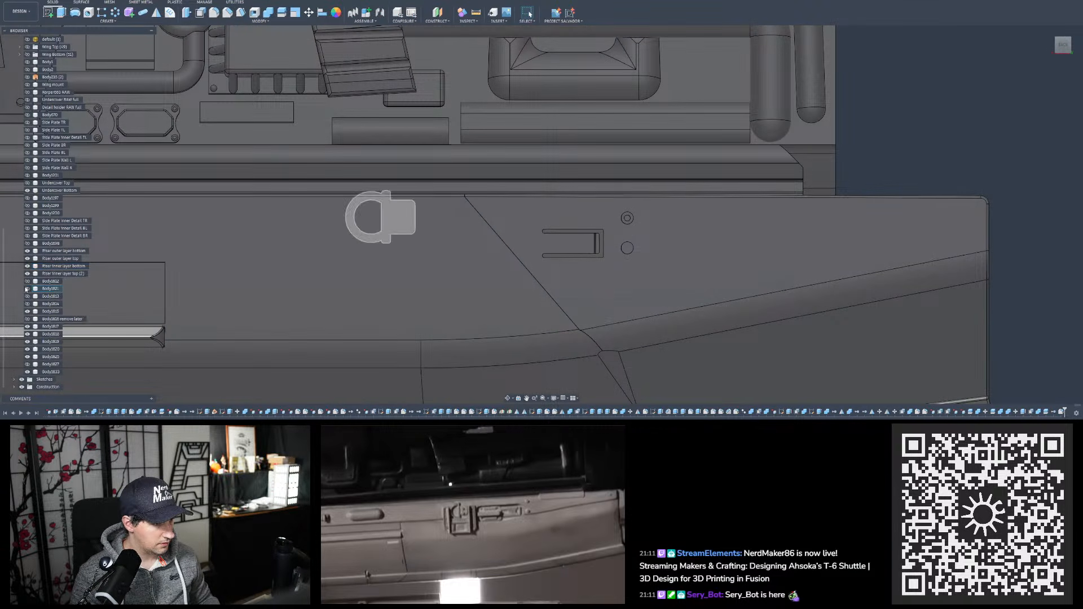
{"action": "left_click", "coordinate": [27, 282]}
Try to delete the arc, straight and angled faces that form the notch in the detail body's lower edge
{"action": "middle_click_drag", "start_coordinate": [341, 228], "coordinate": [371, 246], "text": "shift"}
{"action": "scroll", "coordinate": [371, 246], "scroll_direction": "up", "scroll_amount": 3}
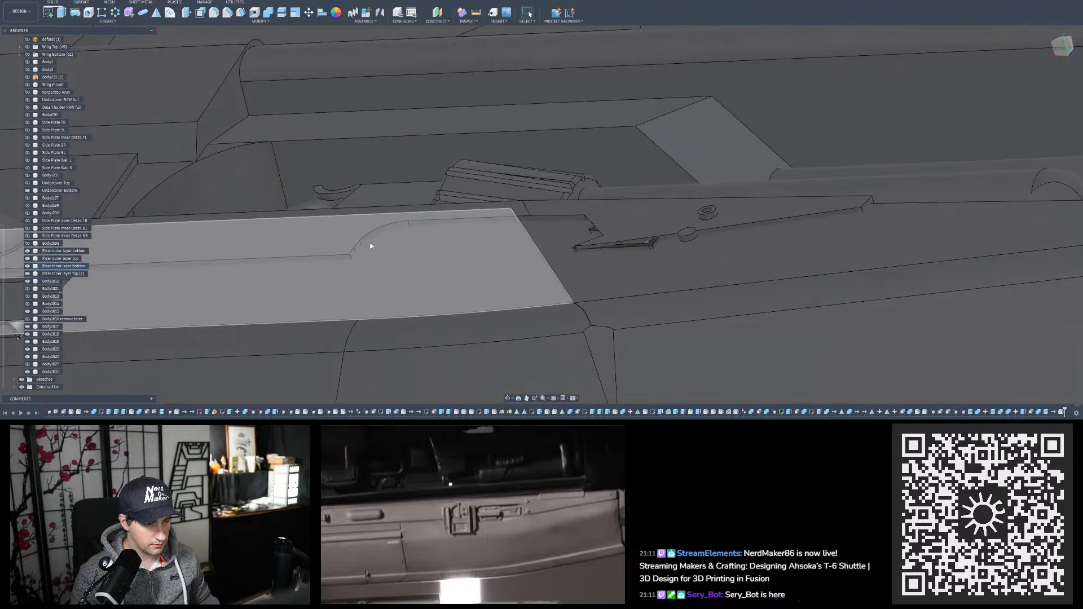
{"action": "scroll", "coordinate": [347, 260], "scroll_direction": "up", "scroll_amount": 4}
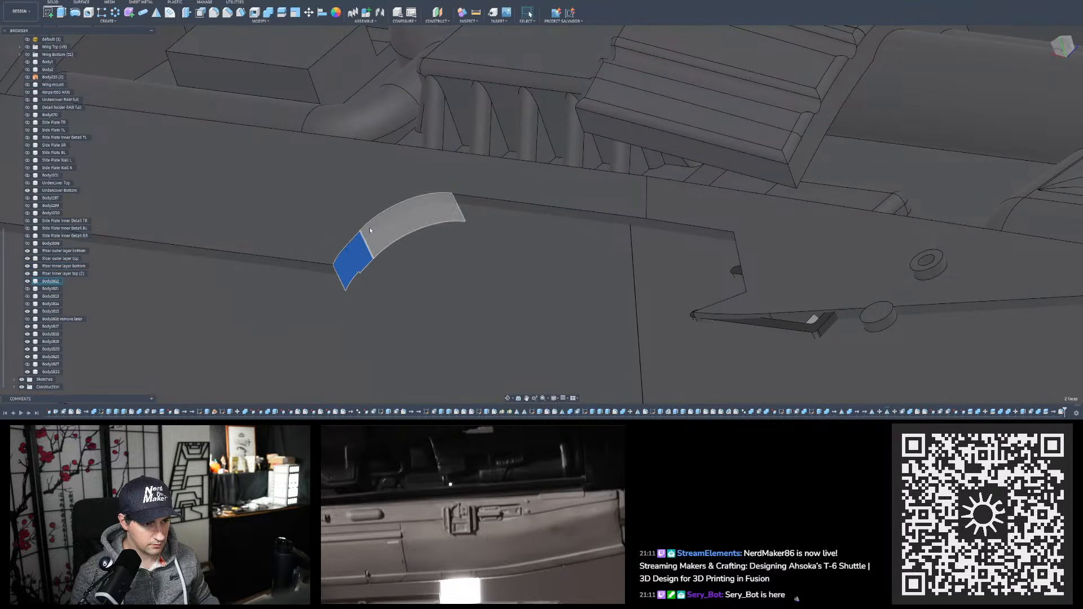
{"action": "left_click", "coordinate": [371, 229], "text": "ctrl"}
{"action": "left_click", "coordinate": [479, 202], "text": "ctrl"}
{"action": "middle_click_drag", "start_coordinate": [461, 222], "coordinate": [500, 210], "text": "shift"}
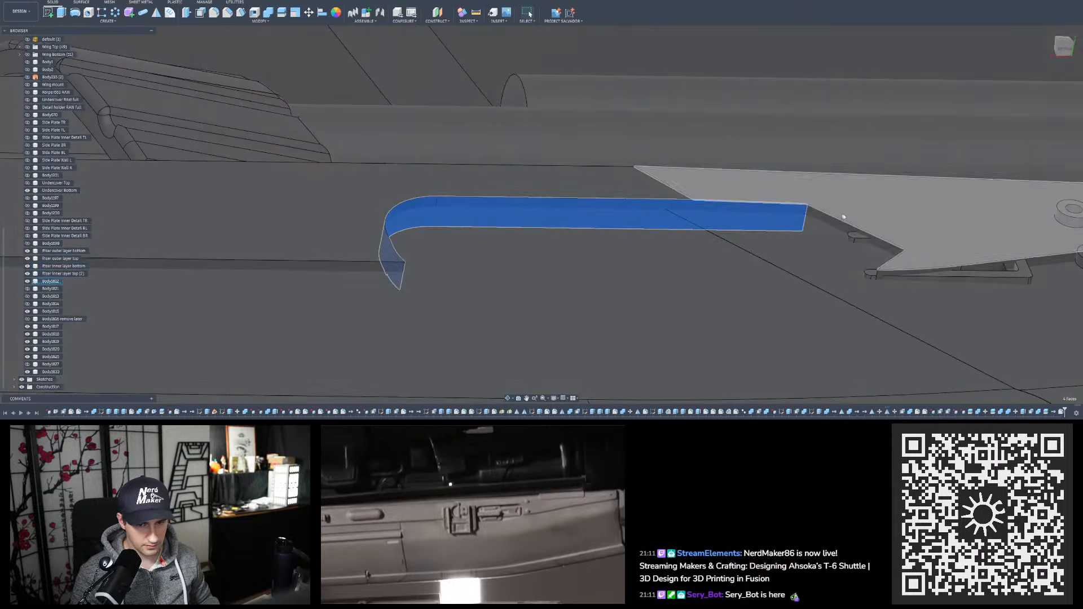
{"action": "left_click", "coordinate": [834, 230], "text": "ctrl"}
{"action": "middle_click_drag", "start_coordinate": [835, 230], "coordinate": [797, 231], "text": "shift"}
{"action": "left_click", "coordinate": [862, 248], "text": "ctrl"}
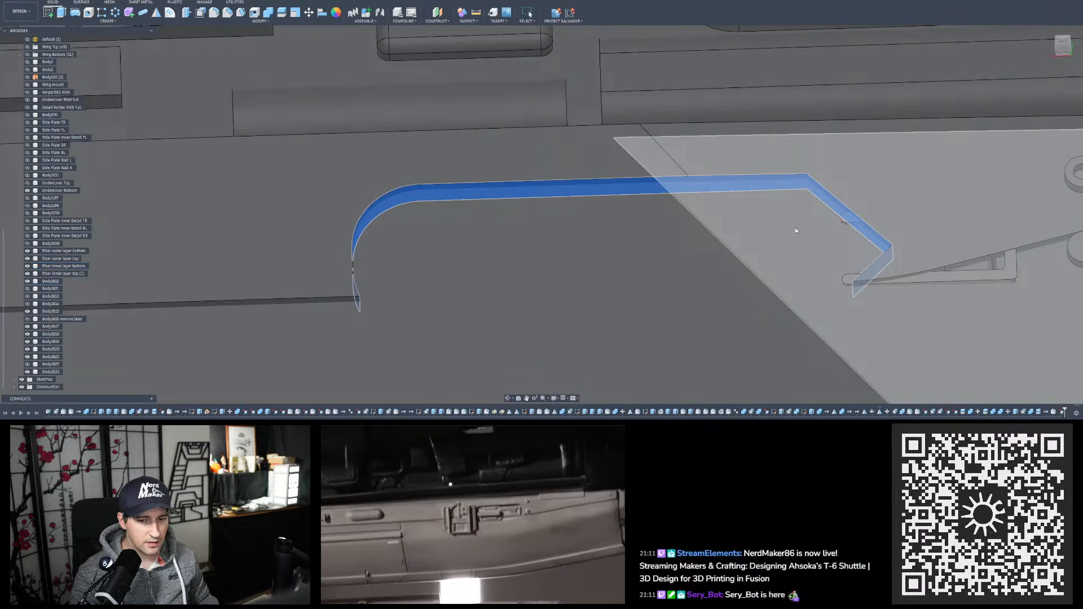
{"action": "key", "text": "Delete"}
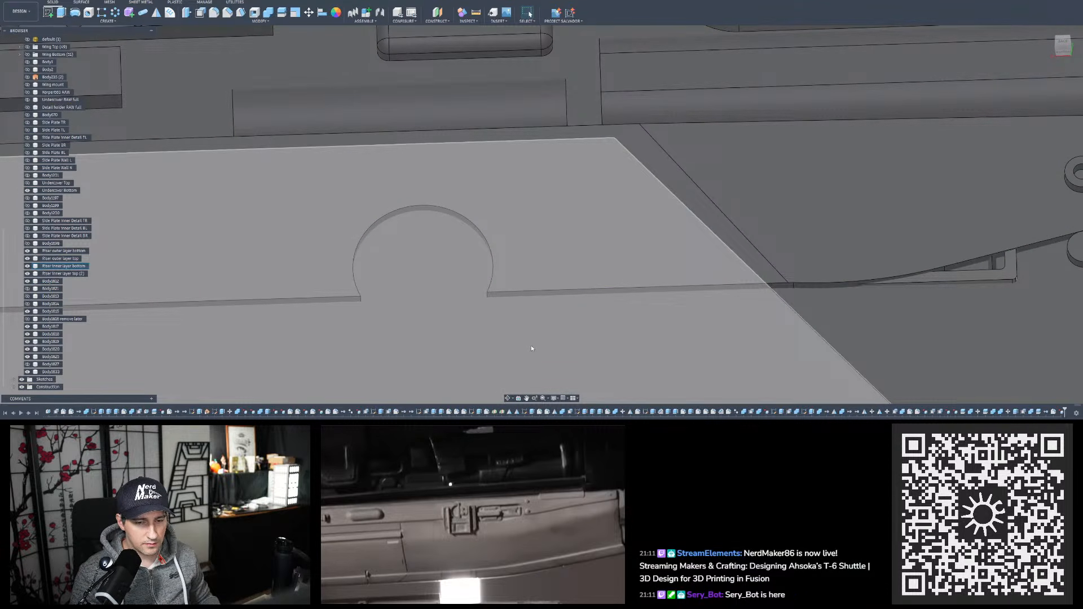
{"action": "middle_click_drag", "start_coordinate": [532, 349], "coordinate": [507, 273], "text": "shift"}
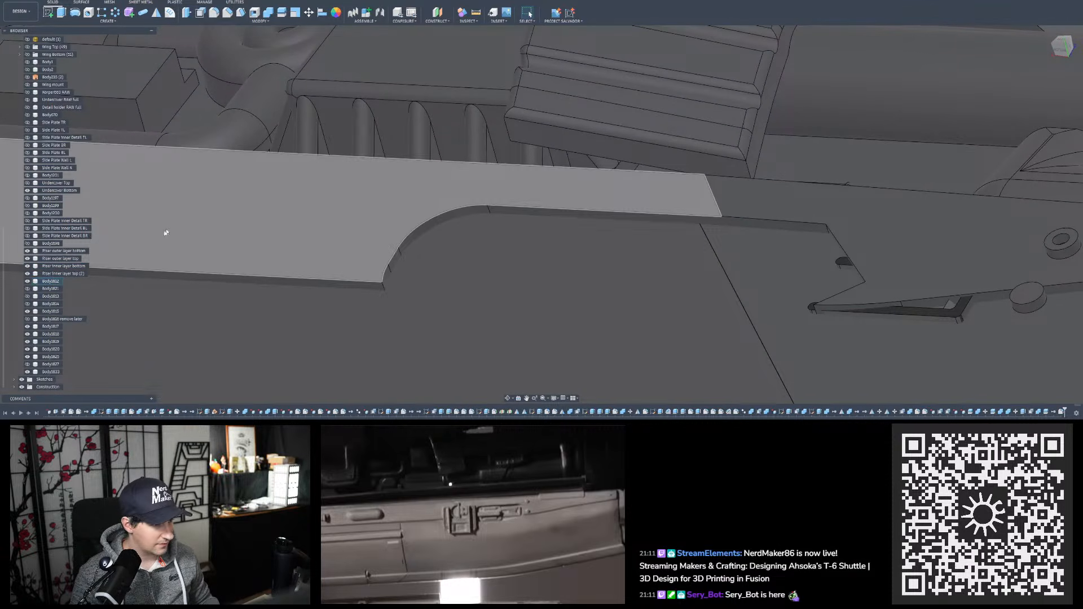
Reduce the displayed bodies around the notch to the notched detail body and the inner layer top body
{"action": "right_click", "coordinate": [51, 282]}
{"action": "left_click", "coordinate": [74, 269]}
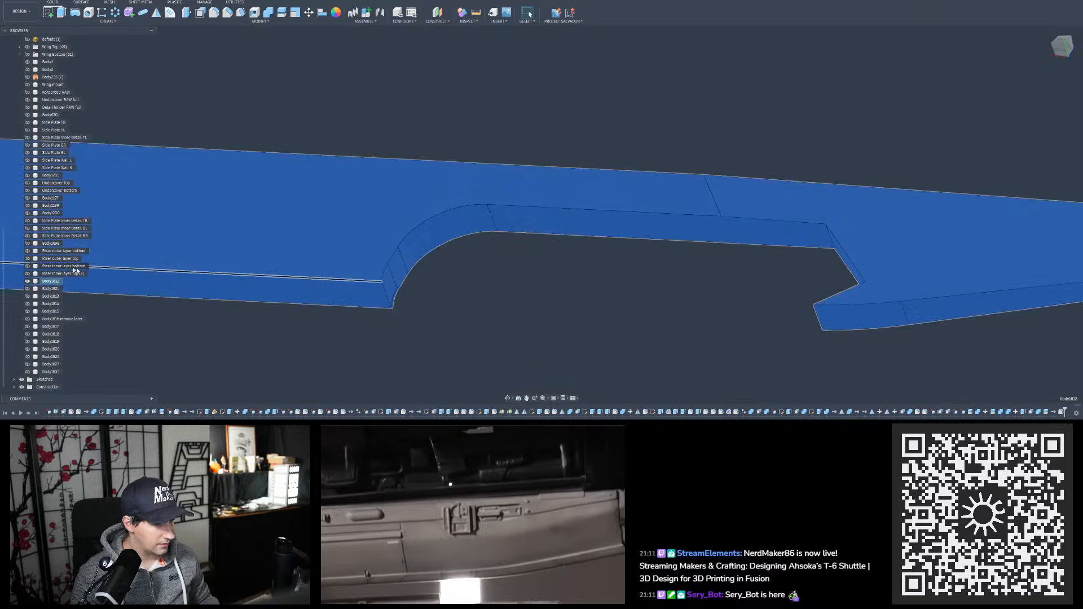
{"action": "left_click", "coordinate": [522, 130]}
{"action": "middle_click_drag", "start_coordinate": [472, 239], "coordinate": [390, 301], "text": "shift"}
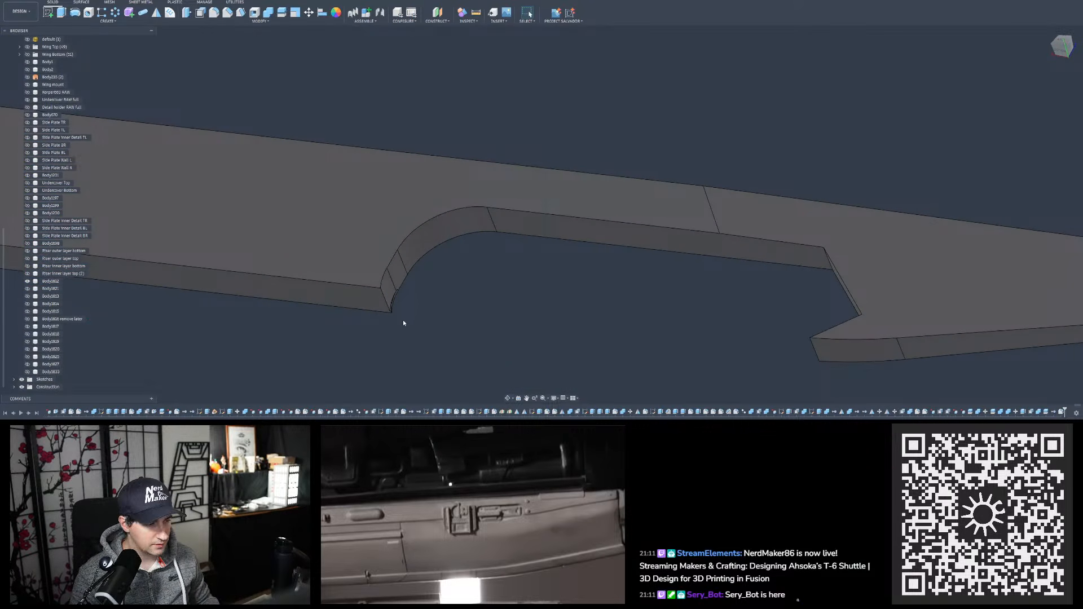
{"action": "key", "text": "ctrl+z"}
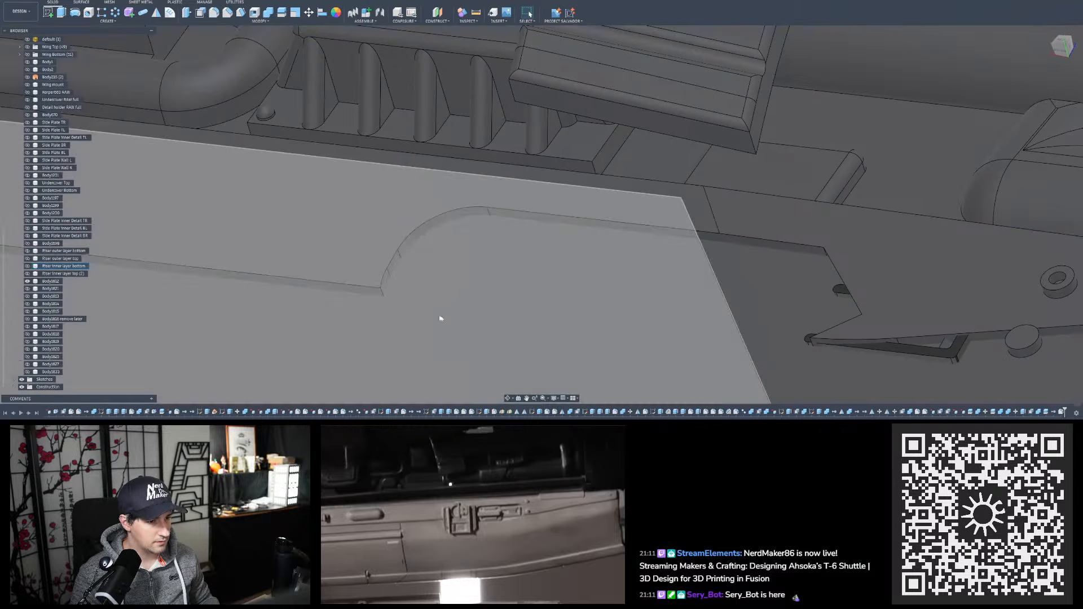
{"action": "left_click", "coordinate": [27, 274]}
{"action": "scroll", "coordinate": [395, 299], "scroll_direction": "up", "scroll_amount": 6}
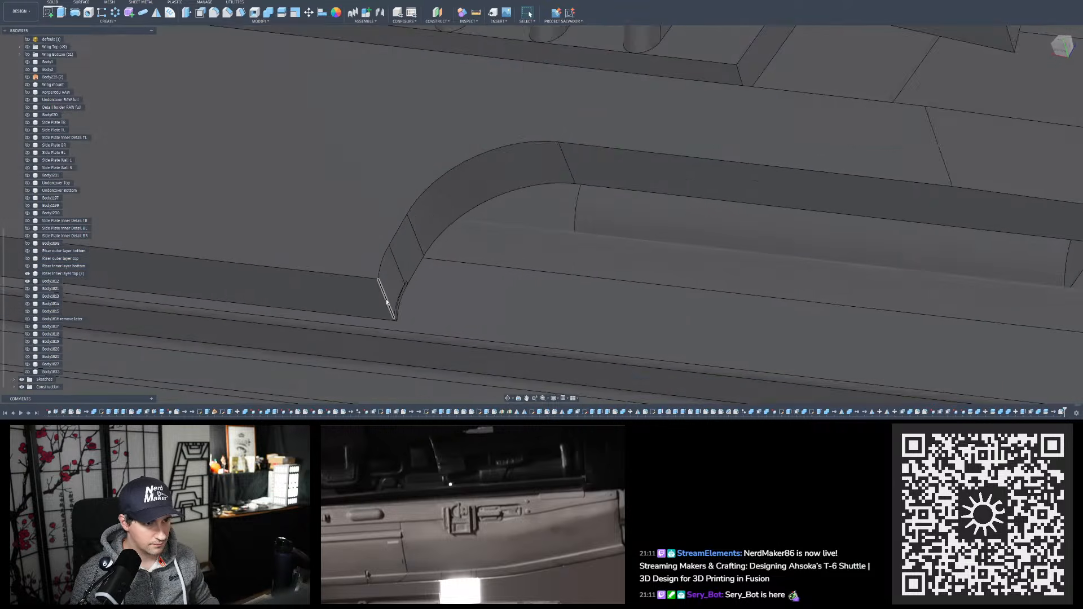
{"action": "scroll", "coordinate": [406, 301], "scroll_direction": "up", "scroll_amount": 6}
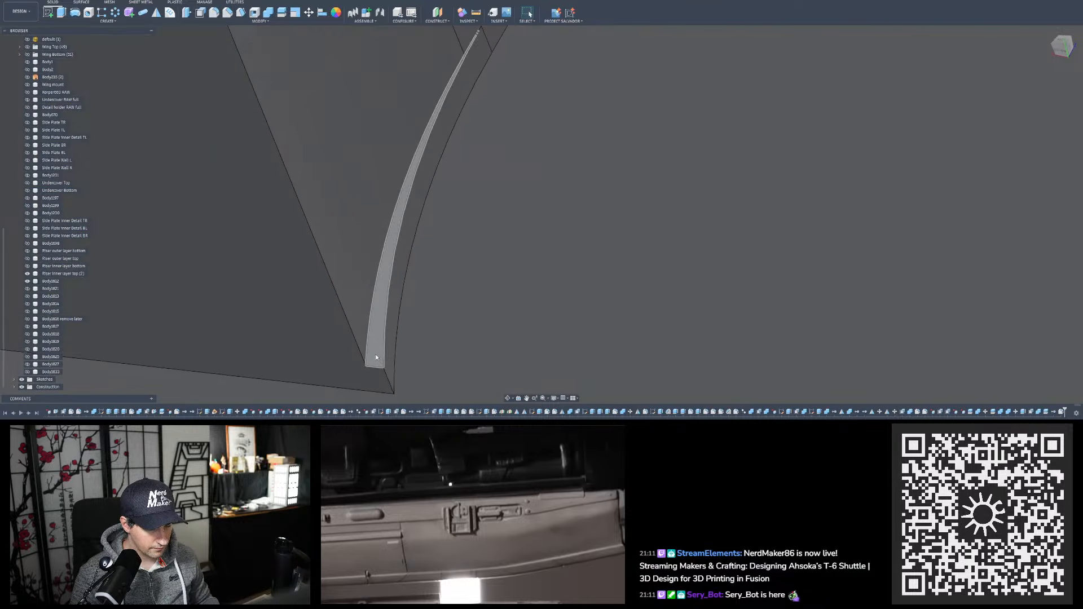
{"action": "left_click", "coordinate": [388, 353]}
{"action": "left_click", "coordinate": [390, 353], "text": "ctrl"}
{"action": "left_click", "coordinate": [366, 307], "text": "ctrl"}
{"action": "scroll", "coordinate": [279, 387], "scroll_direction": "down", "scroll_amount": 5}
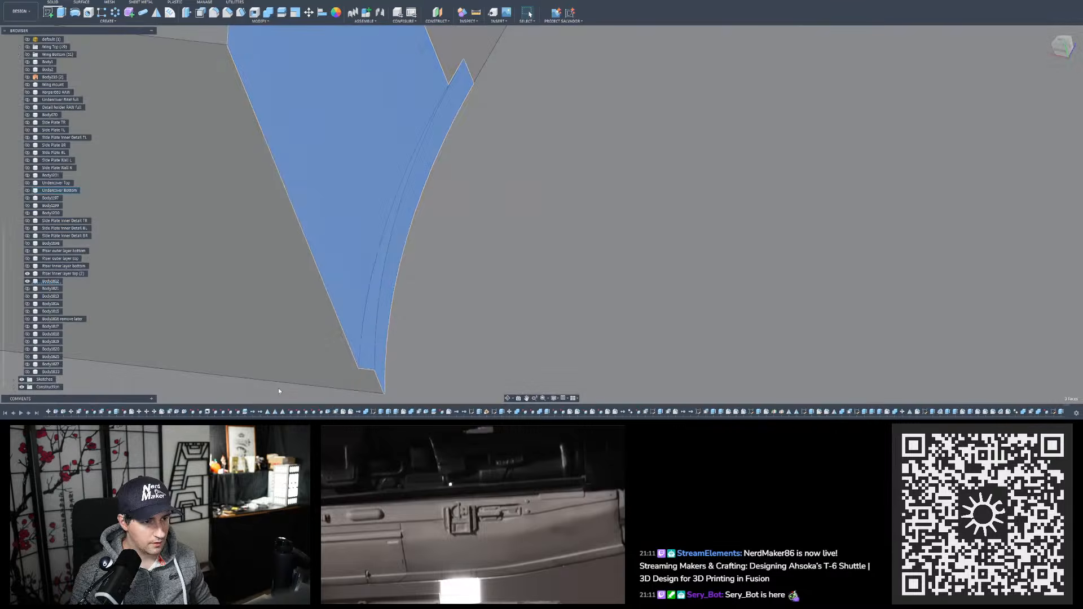
{"action": "scroll", "coordinate": [273, 359], "scroll_direction": "down", "scroll_amount": 3}
{"action": "left_click", "coordinate": [368, 125]}
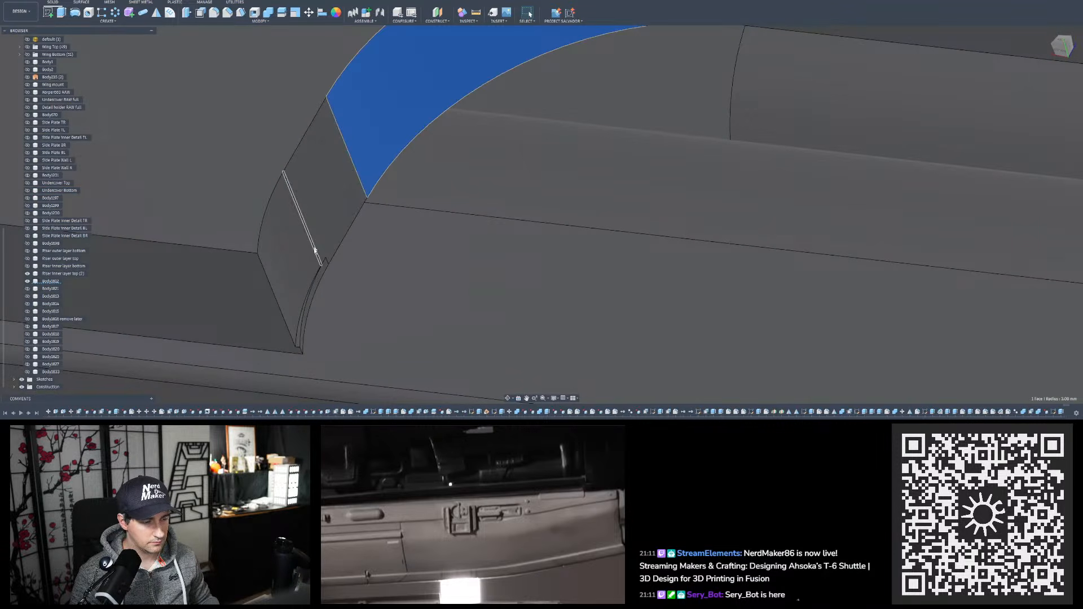
Delete all faces around the detail body's notch, including the thin slivers at its rounded end and the angled faces at its other end
{"action": "scroll", "coordinate": [303, 345], "scroll_direction": "up", "scroll_amount": 3}
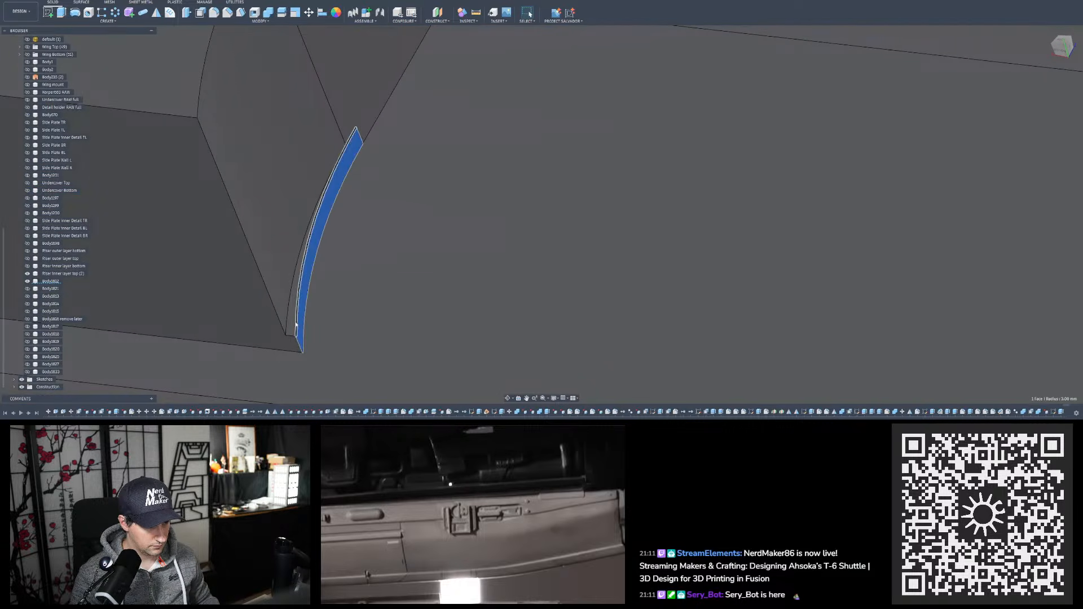
{"action": "left_click", "coordinate": [293, 326], "text": "ctrl"}
{"action": "left_click", "coordinate": [323, 163], "text": "ctrl"}
{"action": "left_click", "coordinate": [353, 116], "text": "ctrl"}
{"action": "scroll", "coordinate": [201, 377], "scroll_direction": "down", "scroll_amount": 5}
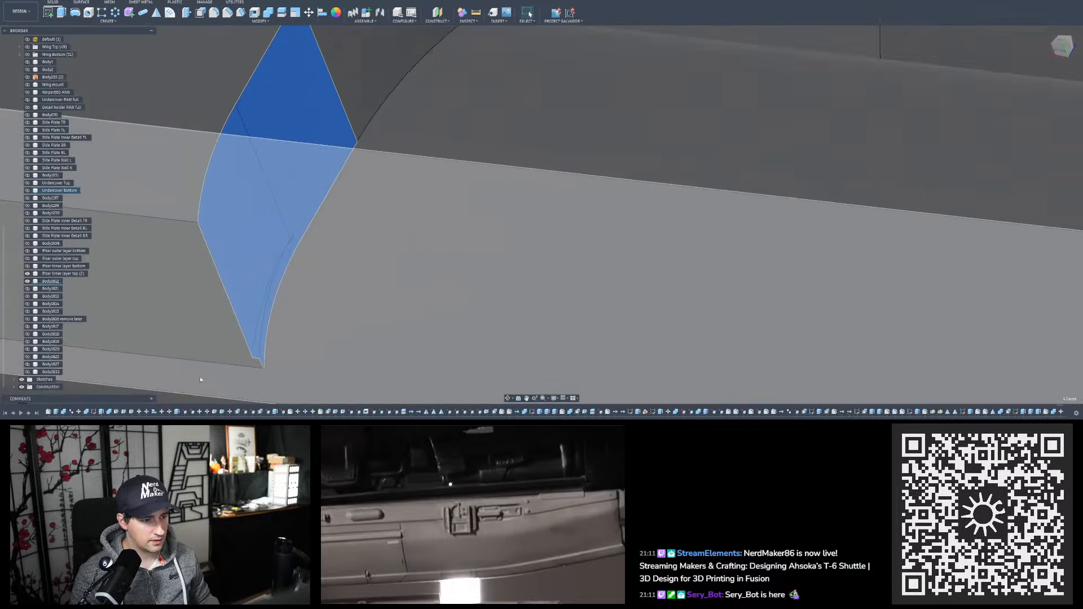
{"action": "left_click", "coordinate": [343, 198], "text": "ctrl"}
{"action": "left_click", "coordinate": [495, 182], "text": "ctrl"}
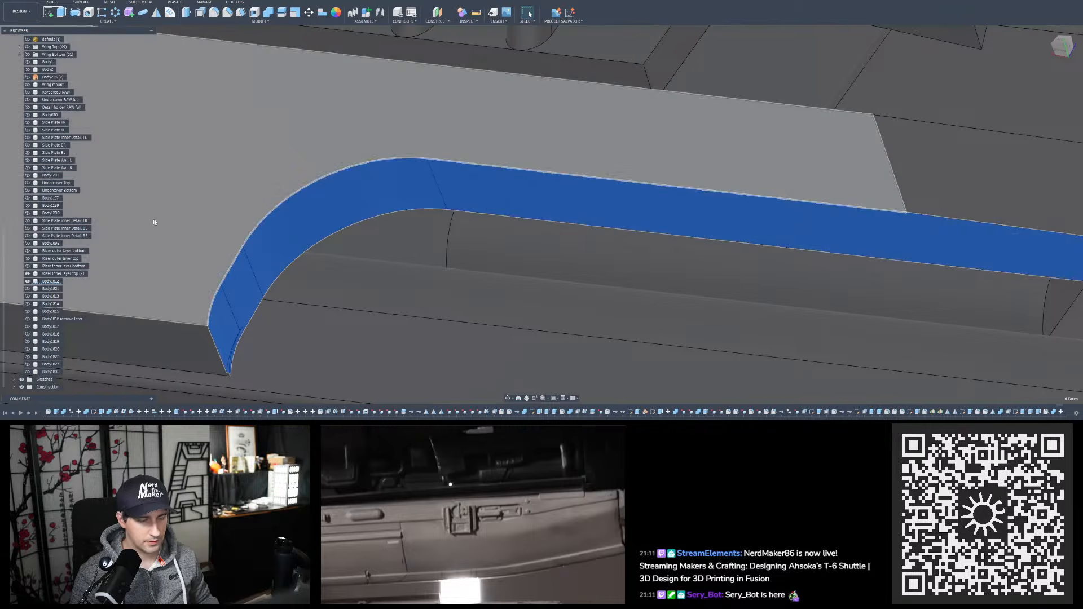
{"action": "scroll", "coordinate": [155, 220], "scroll_direction": "down", "scroll_amount": 4}
{"action": "middle_click_drag", "start_coordinate": [476, 256], "coordinate": [468, 250], "text": "shift"}
{"action": "scroll", "coordinate": [468, 252], "scroll_direction": "down", "scroll_amount": 3}
{"action": "scroll", "coordinate": [871, 256], "scroll_direction": "up", "scroll_amount": 5}
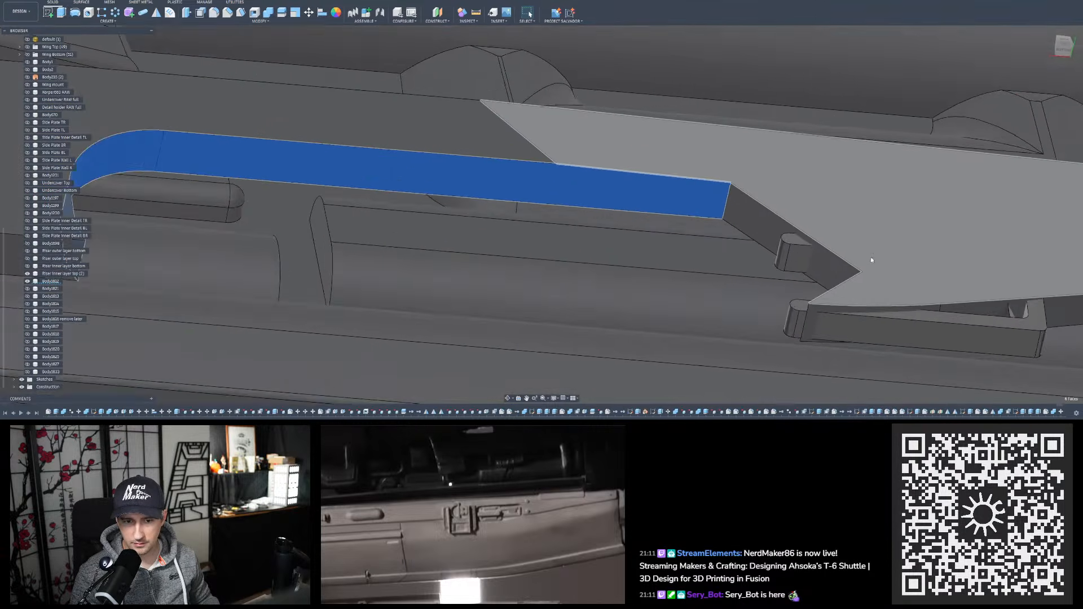
{"action": "left_click", "coordinate": [834, 261], "text": "ctrl"}
{"action": "scroll", "coordinate": [834, 261], "scroll_direction": "down", "scroll_amount": 3}
{"action": "middle_click_drag", "start_coordinate": [834, 262], "coordinate": [762, 218], "text": "shift"}
{"action": "left_click", "coordinate": [841, 304], "text": "ctrl"}
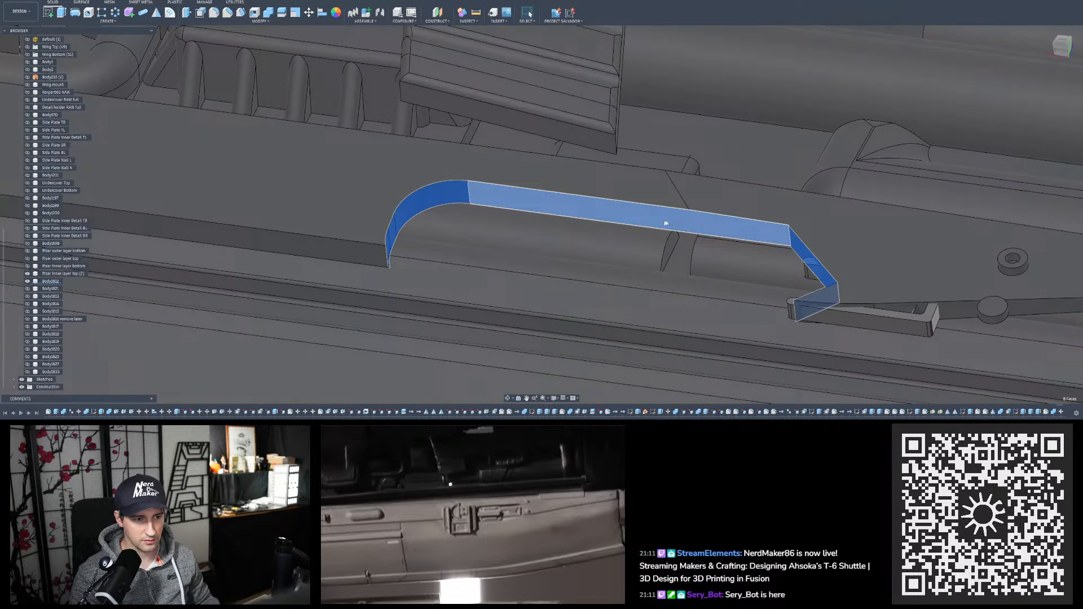
{"action": "mouse_move", "coordinate": [602, 206]}
{"action": "middle_mouse_down", "text": "shift"}
{"action": "mouse_move", "coordinate": [585, 198]}
{"action": "mouse_move", "coordinate": [630, 200]}
{"action": "mouse_move", "coordinate": [594, 208]}
{"action": "middle_mouse_up", "text": "shift"}
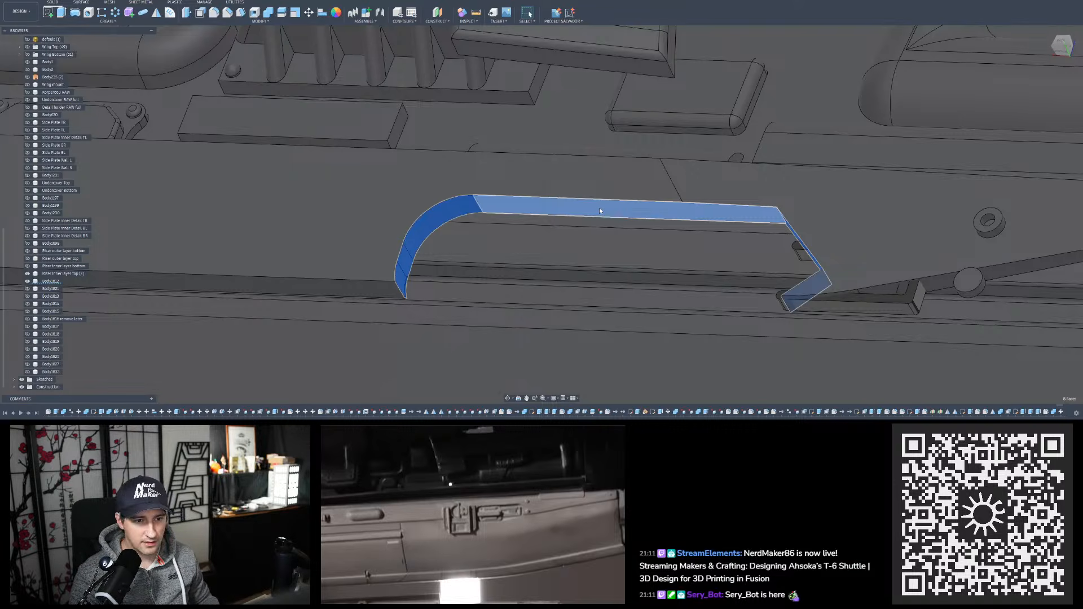
{"action": "middle_click_drag", "start_coordinate": [600, 208], "coordinate": [623, 199], "text": "shift"}
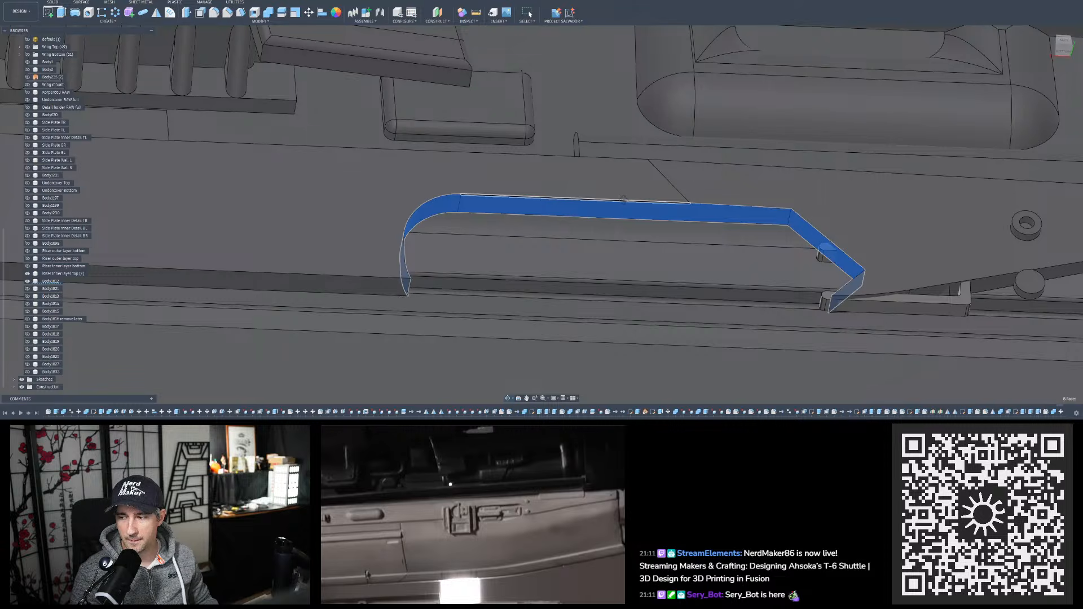
{"action": "mouse_move", "coordinate": [624, 198]}
{"action": "middle_mouse_down", "text": "shift"}
{"action": "mouse_move", "coordinate": [652, 201]}
{"action": "mouse_move", "coordinate": [613, 208]}
{"action": "middle_mouse_up", "text": "shift"}
{"action": "scroll", "coordinate": [626, 207], "scroll_direction": "down", "scroll_amount": 2}
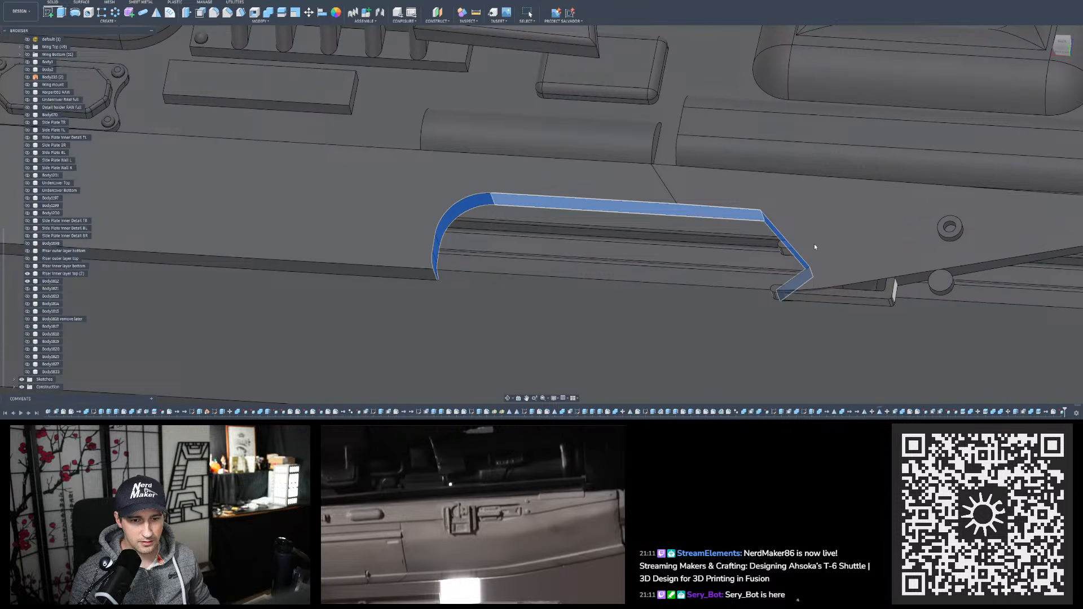
{"action": "key", "text": "Escape"}
Delete the 20 mm radius face between the detail body's straight lower edge and its slanted edge
{"action": "mouse_move", "coordinate": [601, 248]}
{"action": "middle_mouse_down", "text": "shift"}
{"action": "mouse_move", "coordinate": [606, 206]}
{"action": "mouse_move", "coordinate": [614, 256]}
{"action": "middle_mouse_up", "text": "shift"}
{"action": "scroll", "coordinate": [608, 247], "scroll_direction": "down", "scroll_amount": 4}
{"action": "middle_click_drag", "start_coordinate": [509, 235], "coordinate": [479, 232], "text": "shift"}
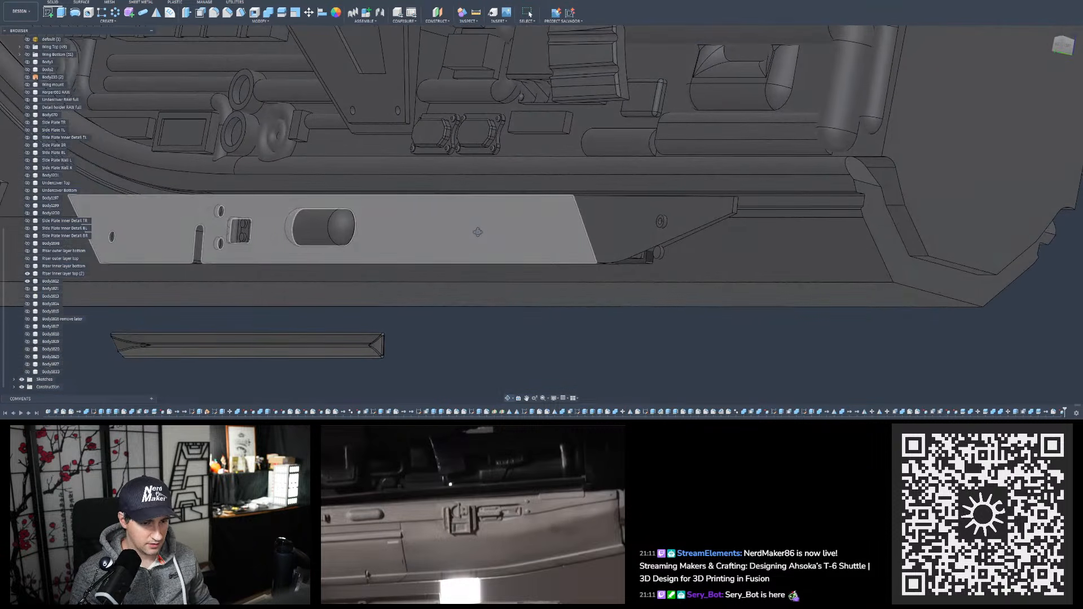
{"action": "scroll", "coordinate": [602, 264], "scroll_direction": "up", "scroll_amount": 8}
{"action": "middle_click_drag", "start_coordinate": [593, 234], "coordinate": [673, 182], "text": "shift"}
{"action": "scroll", "coordinate": [594, 250], "scroll_direction": "up", "scroll_amount": 4}
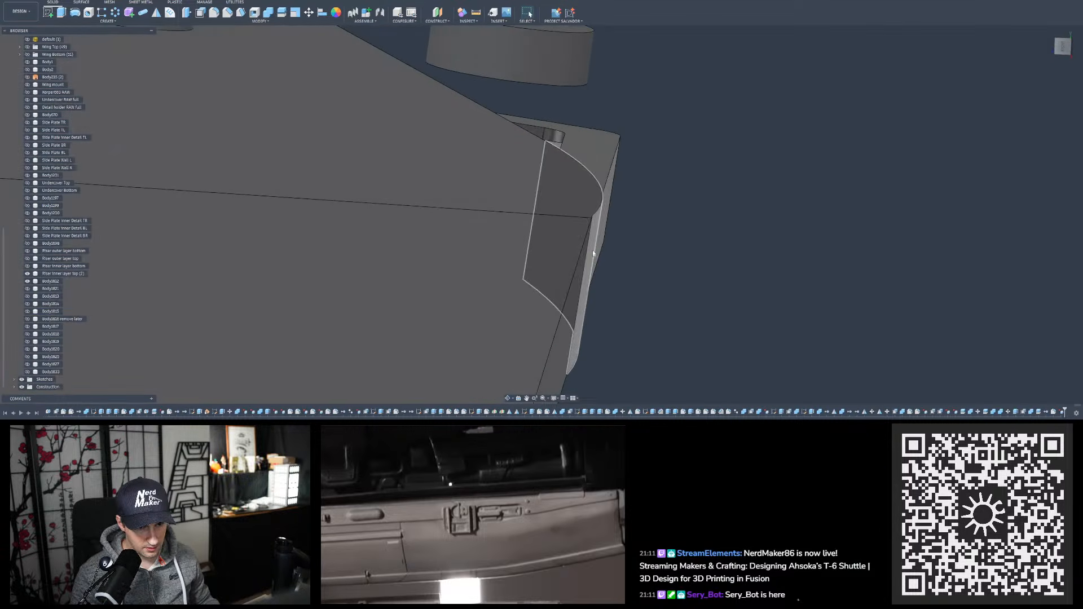
{"action": "middle_click_drag", "start_coordinate": [593, 251], "coordinate": [570, 250], "text": "shift"}
{"action": "scroll", "coordinate": [570, 250], "scroll_direction": "down", "scroll_amount": 3}
{"action": "left_click", "coordinate": [449, 287]}
{"action": "middle_click_drag", "start_coordinate": [449, 286], "coordinate": [431, 270], "text": "shift"}
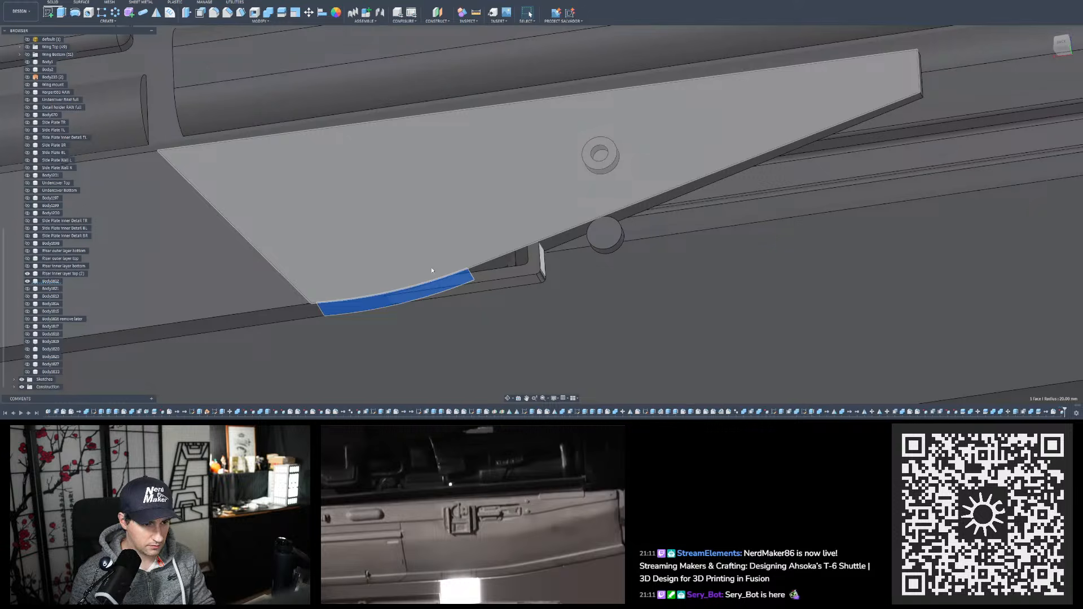
{"action": "middle_click_drag", "start_coordinate": [362, 308], "coordinate": [391, 263], "text": "shift"}
{"action": "scroll", "coordinate": [394, 254], "scroll_direction": "down", "scroll_amount": 3}
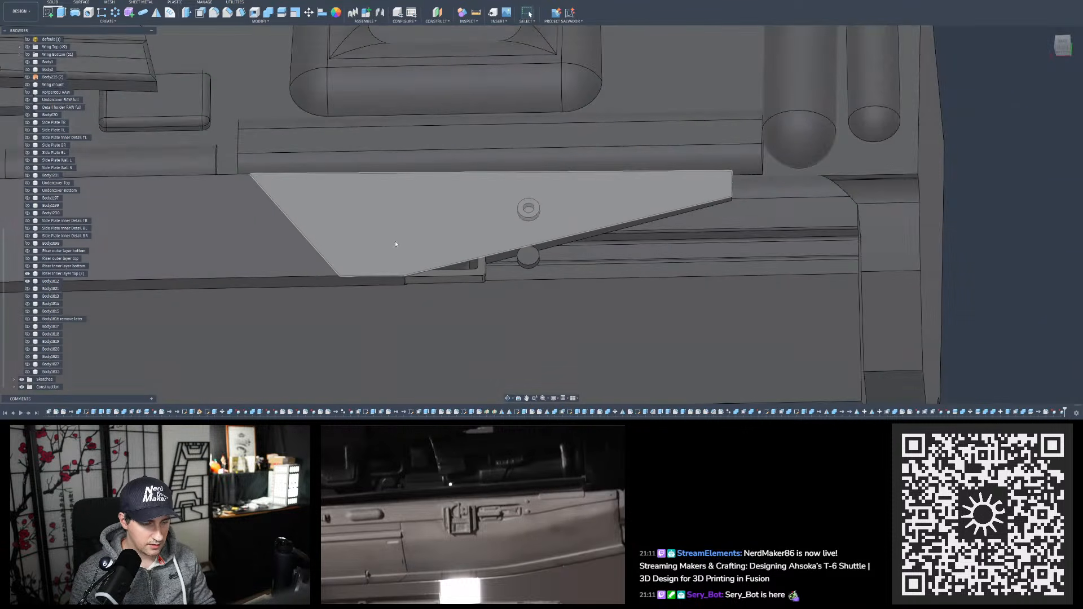
Show the inner layer bottom body again and hide the cleaned-up detail body
{"action": "middle_click_drag", "start_coordinate": [687, 203], "coordinate": [567, 242], "text": "shift"}
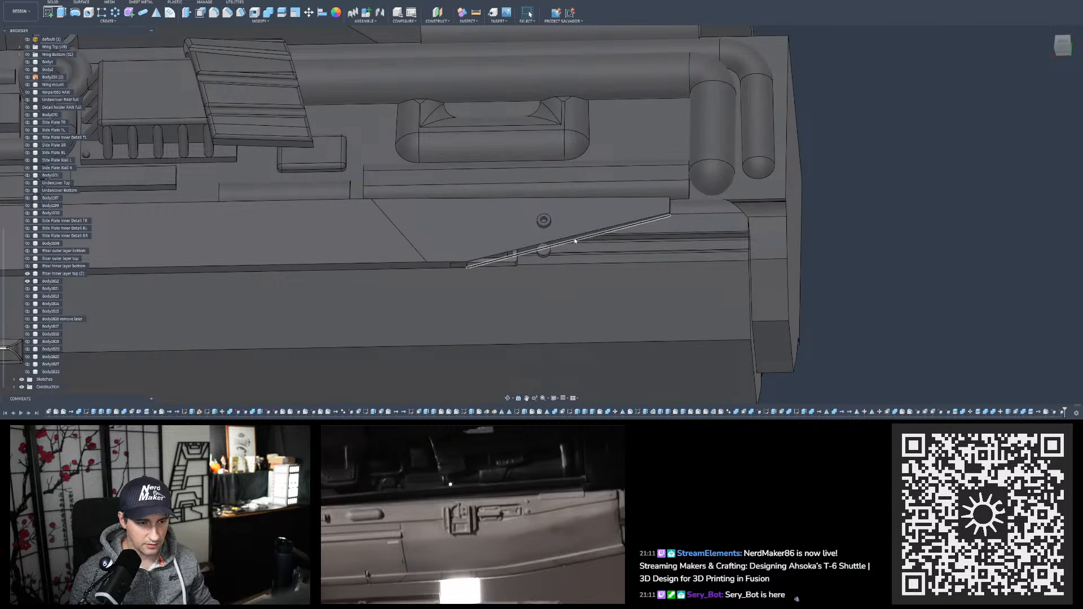
{"action": "middle_click_drag", "start_coordinate": [607, 238], "coordinate": [547, 192], "text": "shift"}
{"action": "middle_click_drag", "start_coordinate": [540, 333], "coordinate": [536, 283], "text": "shift"}
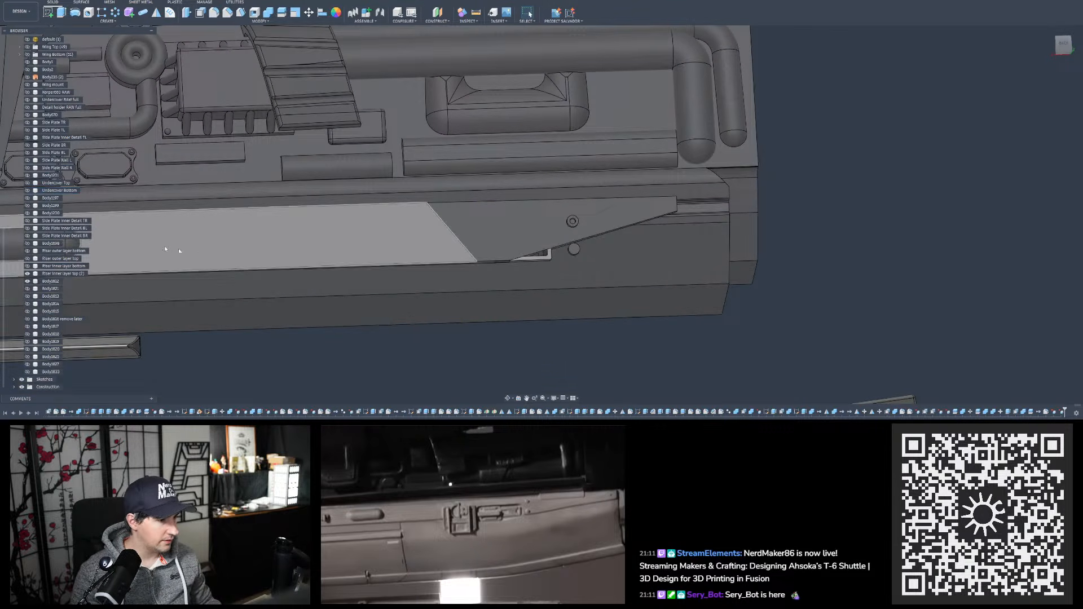
{"action": "left_click", "coordinate": [27, 274]}
{"action": "left_click", "coordinate": [28, 266]}
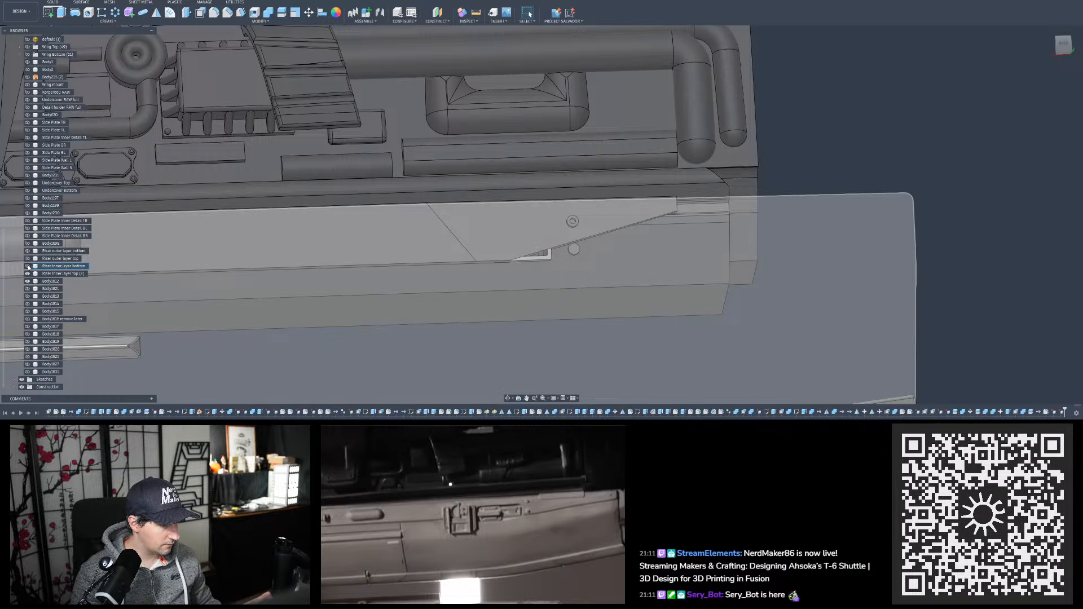
{"action": "middle_click_drag", "start_coordinate": [402, 287], "coordinate": [448, 238], "text": "shift"}
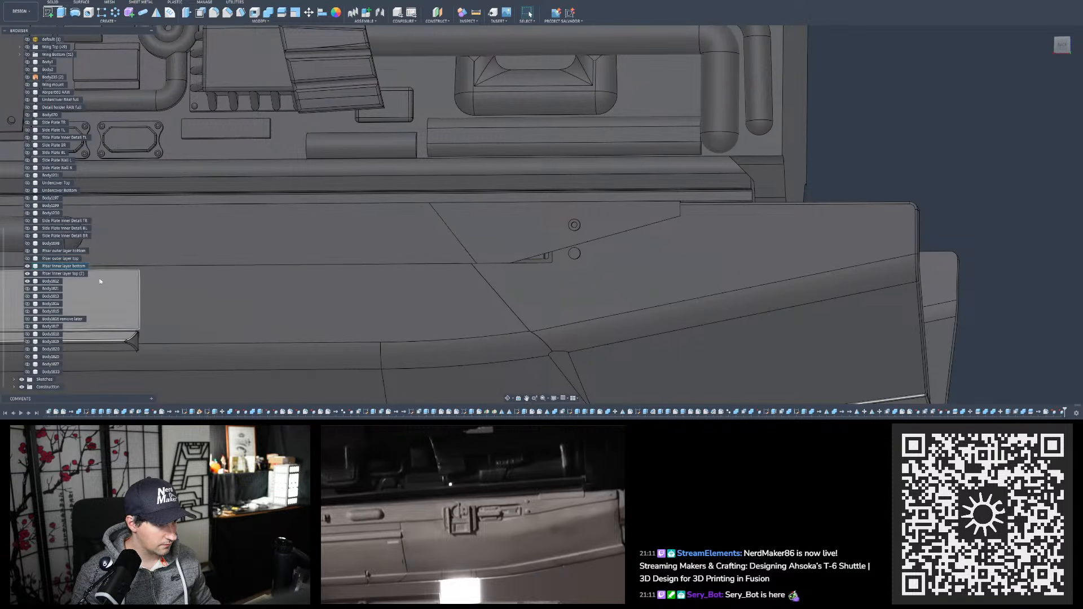
{"action": "left_click", "coordinate": [155, 252]}
{"action": "left_click", "coordinate": [27, 281]}
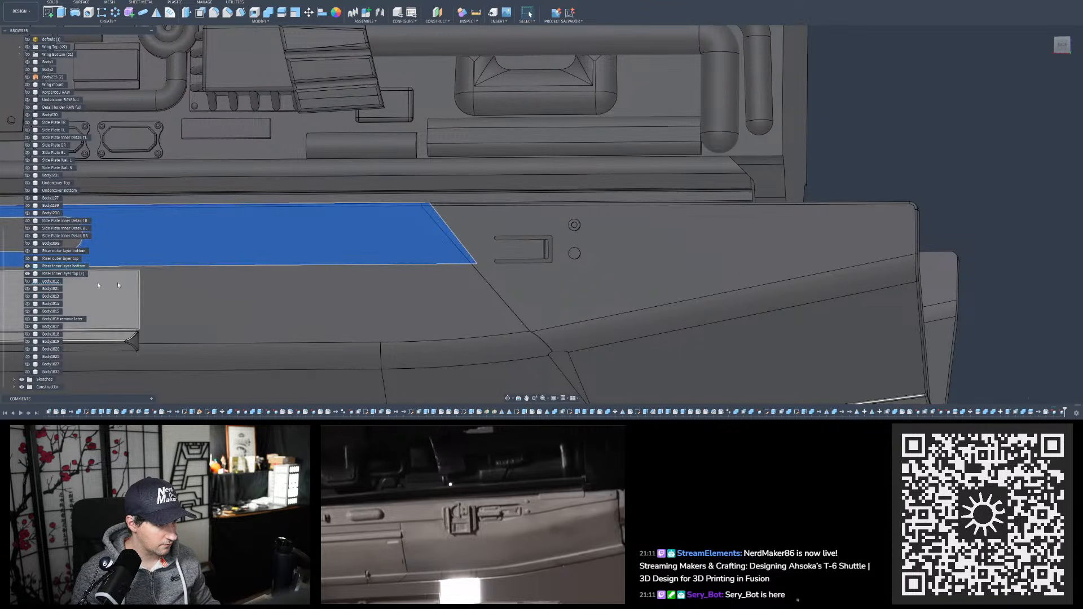
{"action": "left_click", "coordinate": [943, 172]}
Show the outer layer top body and the small panel detail bodies, including the D-ring mount, rails and short cylinder
{"action": "left_click", "coordinate": [27, 259]}
{"action": "left_click", "coordinate": [27, 312]}
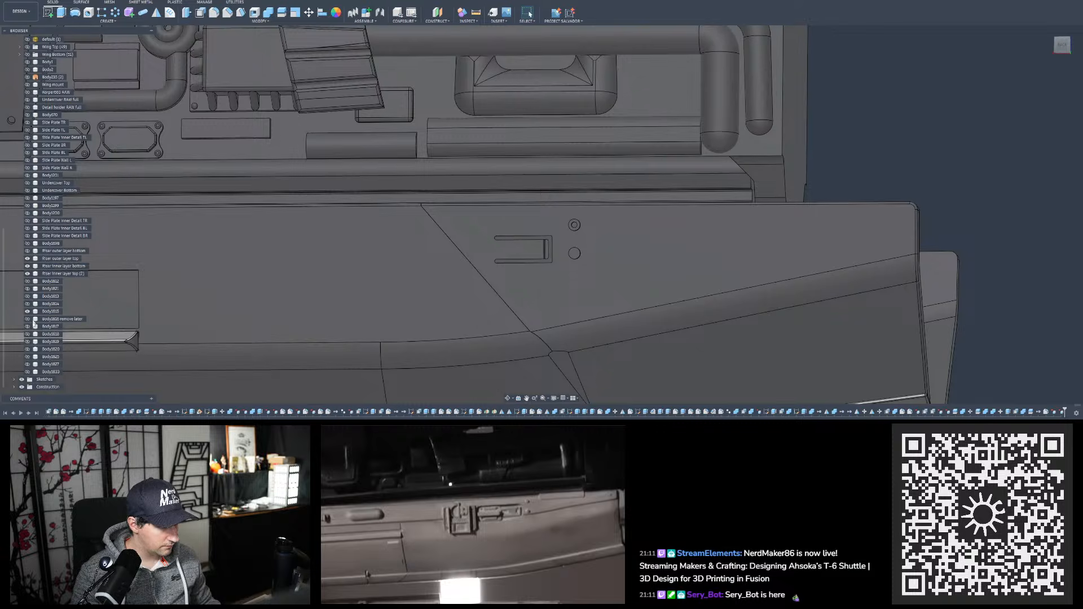
{"action": "left_click", "coordinate": [27, 282]}
{"action": "left_click", "coordinate": [27, 282]}
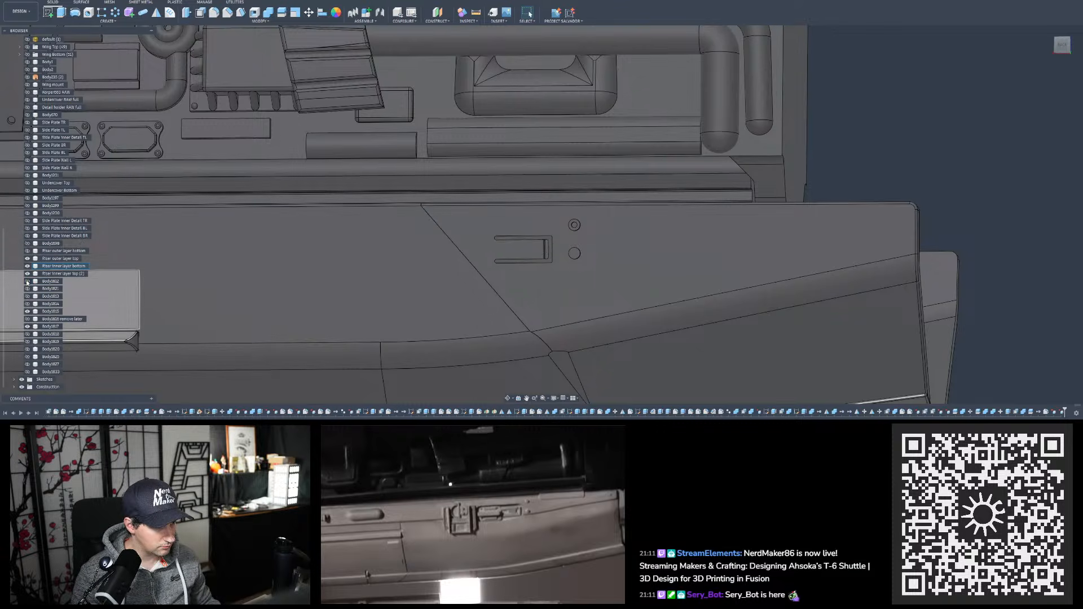
{"action": "left_click", "coordinate": [27, 288]}
{"action": "left_click", "coordinate": [28, 296]}
{"action": "left_click", "coordinate": [28, 304]}
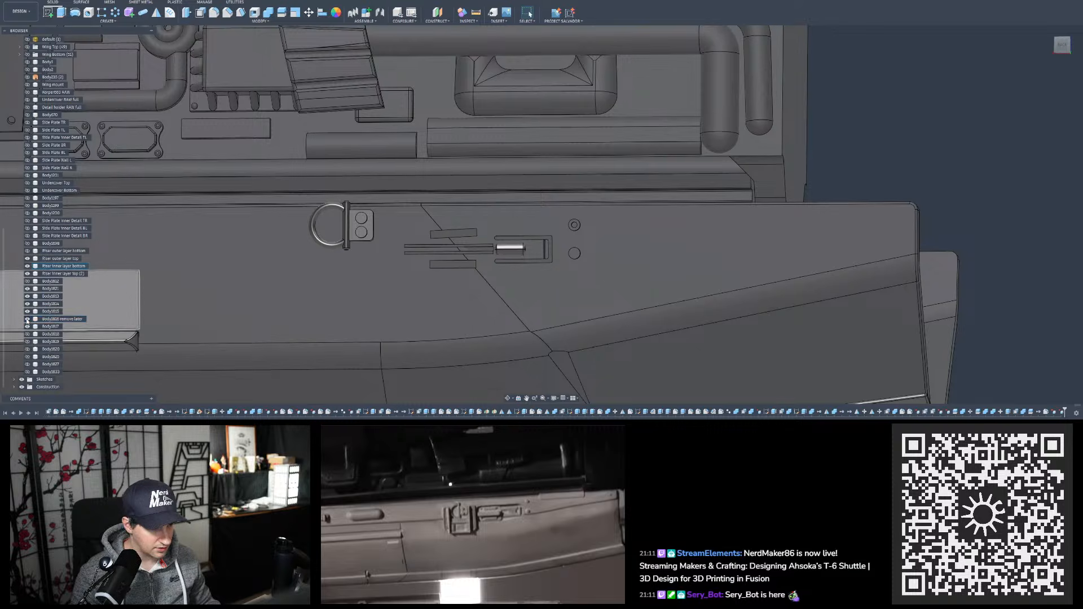
Show the remaining panel detail bodies, including the bracket around the D-ring, and keep the body marked for later removal hidden
{"action": "left_click", "coordinate": [27, 320]}
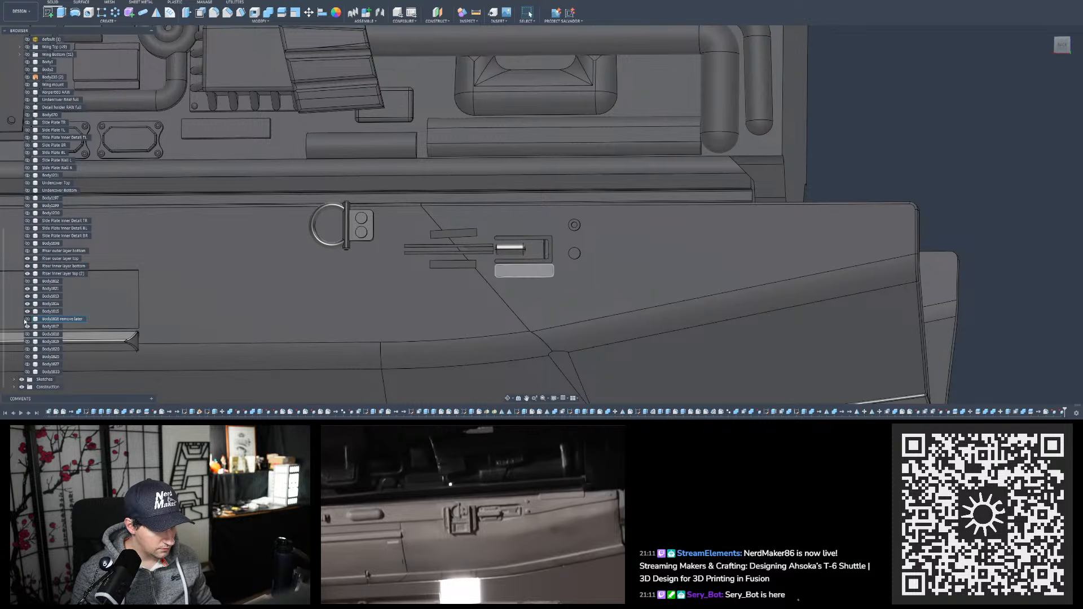
{"action": "left_click", "coordinate": [27, 326]}
{"action": "left_click", "coordinate": [28, 319]}
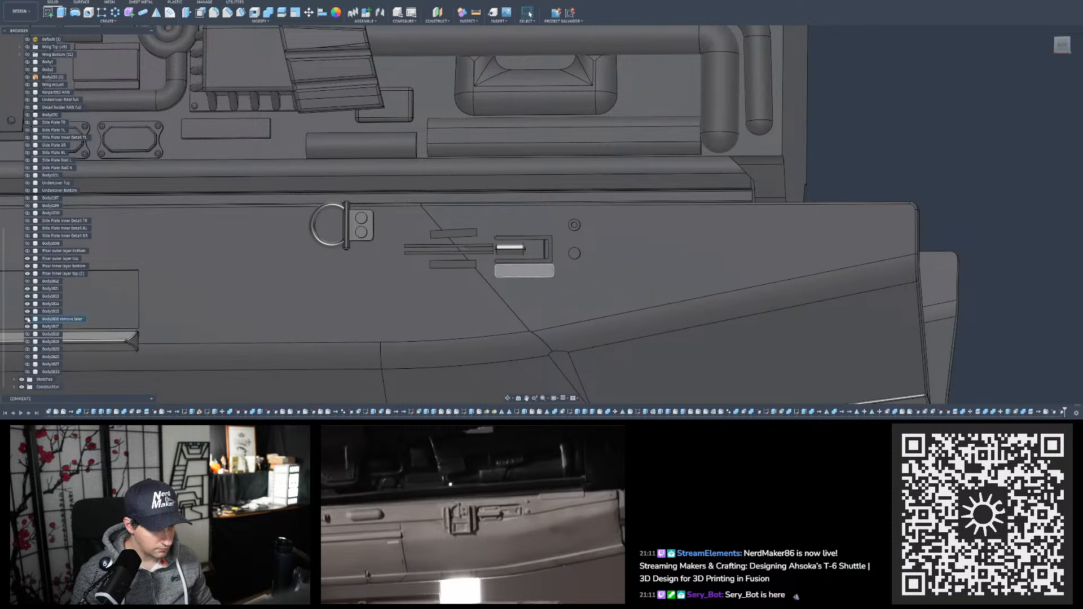
{"action": "left_click", "coordinate": [27, 320]}
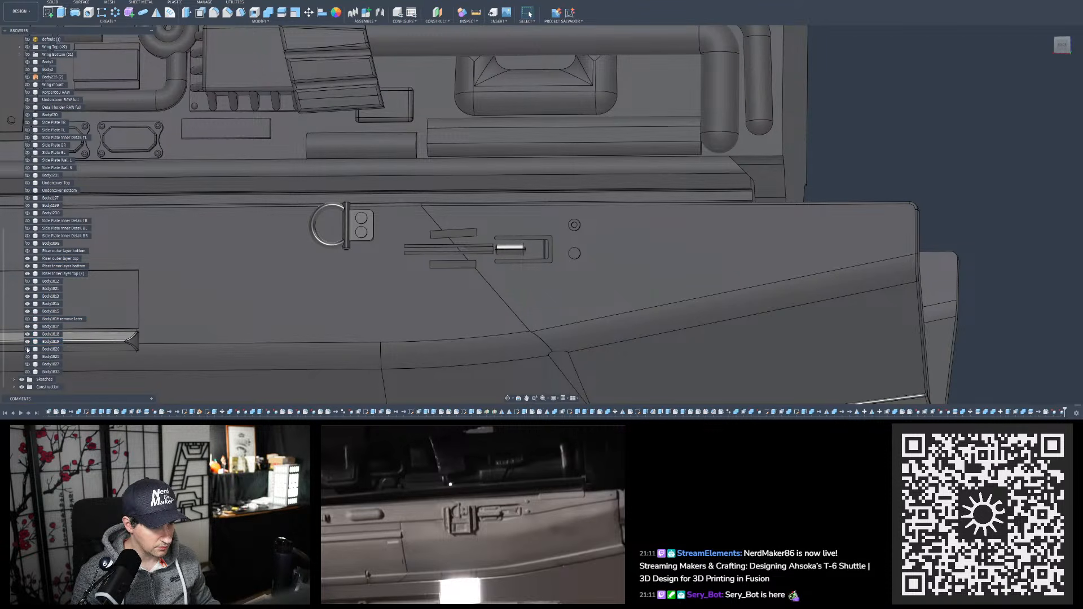
{"action": "left_click", "coordinate": [27, 350]}
{"action": "left_click", "coordinate": [27, 357]}
{"action": "left_click", "coordinate": [26, 365]}
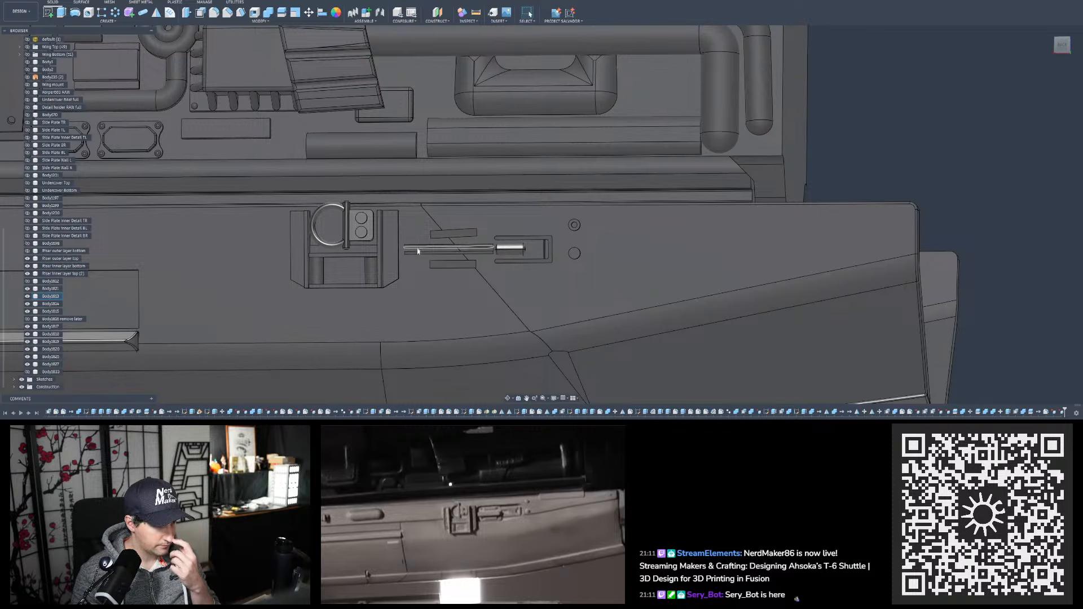
Save the design
{"action": "scroll", "coordinate": [418, 257], "scroll_direction": "down", "scroll_amount": 3}
{"action": "scroll", "coordinate": [418, 258], "scroll_direction": "up", "scroll_amount": 3}
{"action": "middle_click_drag", "start_coordinate": [351, 297], "coordinate": [368, 301], "text": "shift"}
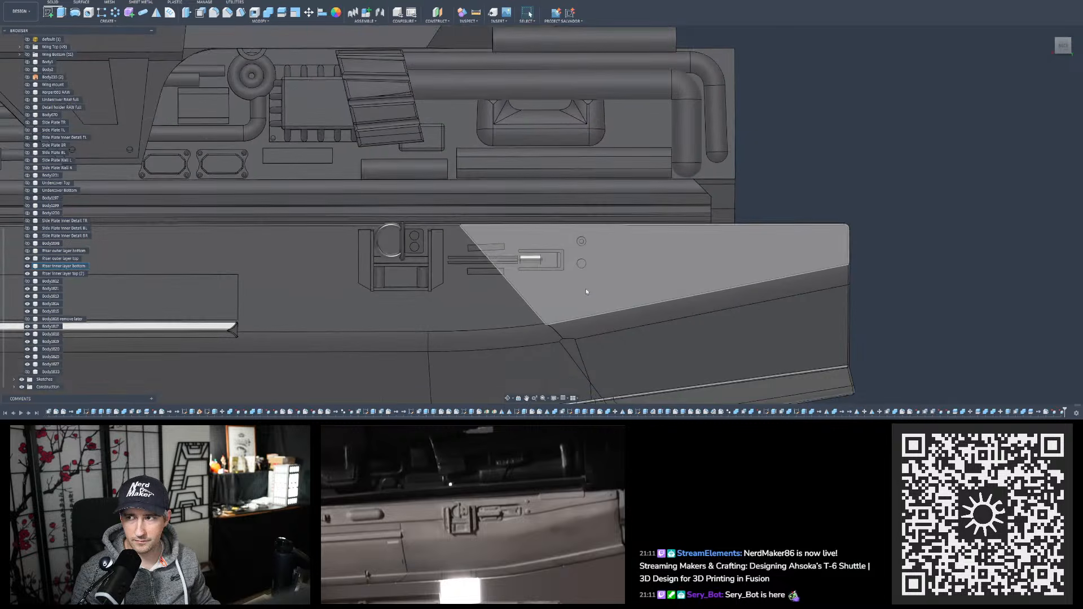
{"action": "scroll", "coordinate": [587, 292], "scroll_direction": "down", "scroll_amount": 3}
{"action": "mouse_move", "coordinate": [529, 242]}
{"action": "middle_mouse_down", "text": "shift"}
{"action": "mouse_move", "coordinate": [526, 261]}
{"action": "mouse_move", "coordinate": [530, 234]}
{"action": "middle_mouse_up", "text": "shift"}
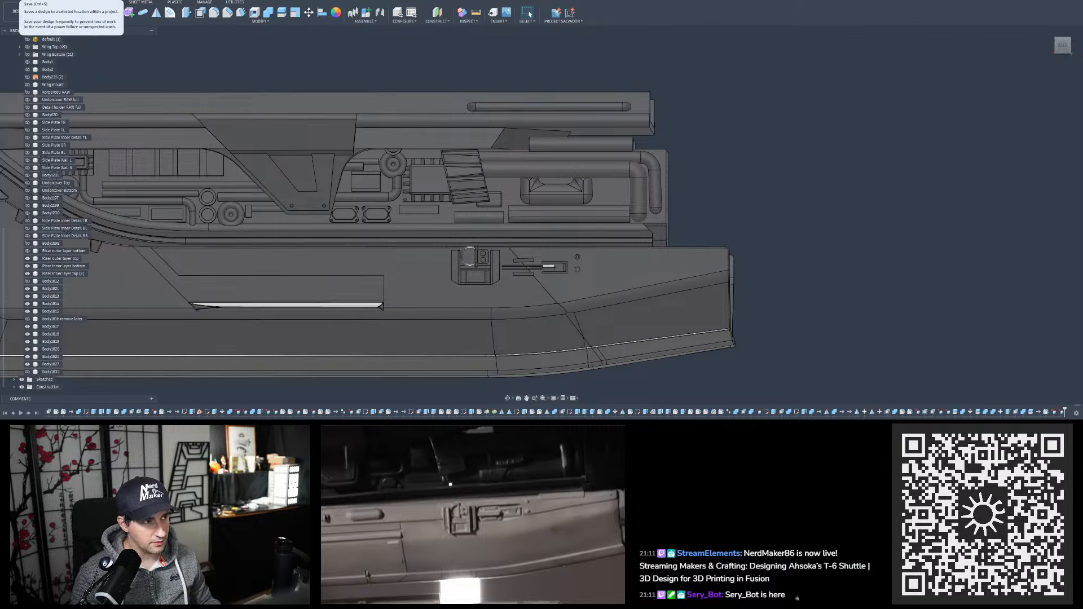
{"action": "left_click", "coordinate": [20, 0]}
{"action": "left_click", "coordinate": [546, 219]}
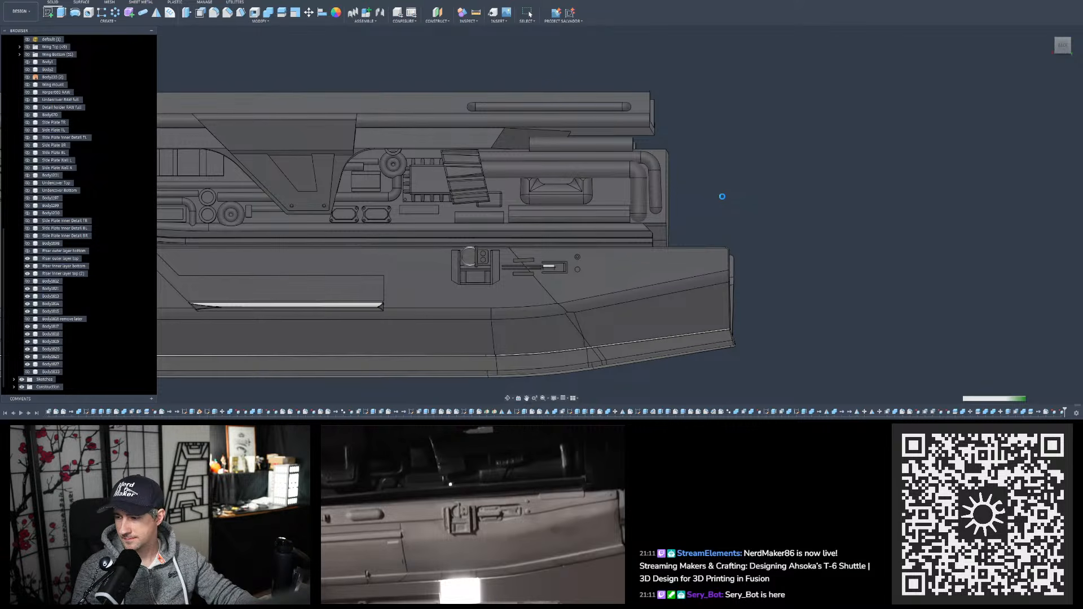
{"action": "scroll", "coordinate": [719, 196], "scroll_direction": "down", "scroll_amount": 3}
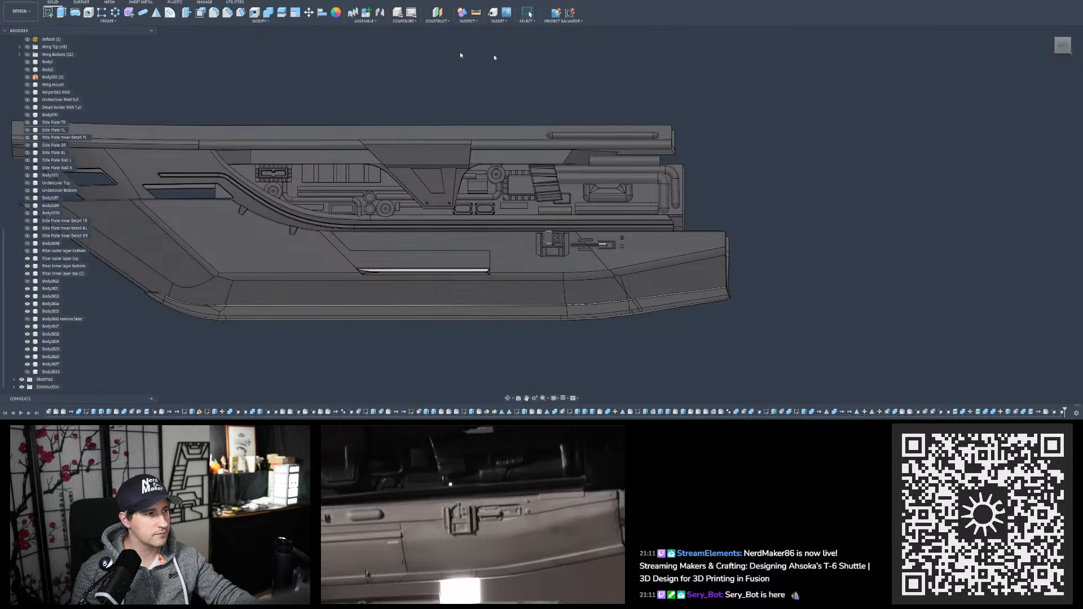
Start a sketch on the flat side face of the inner layer bottom body around the D-ring bracket
{"action": "left_click", "coordinate": [48, 13]}
{"action": "left_click", "coordinate": [569, 262]}
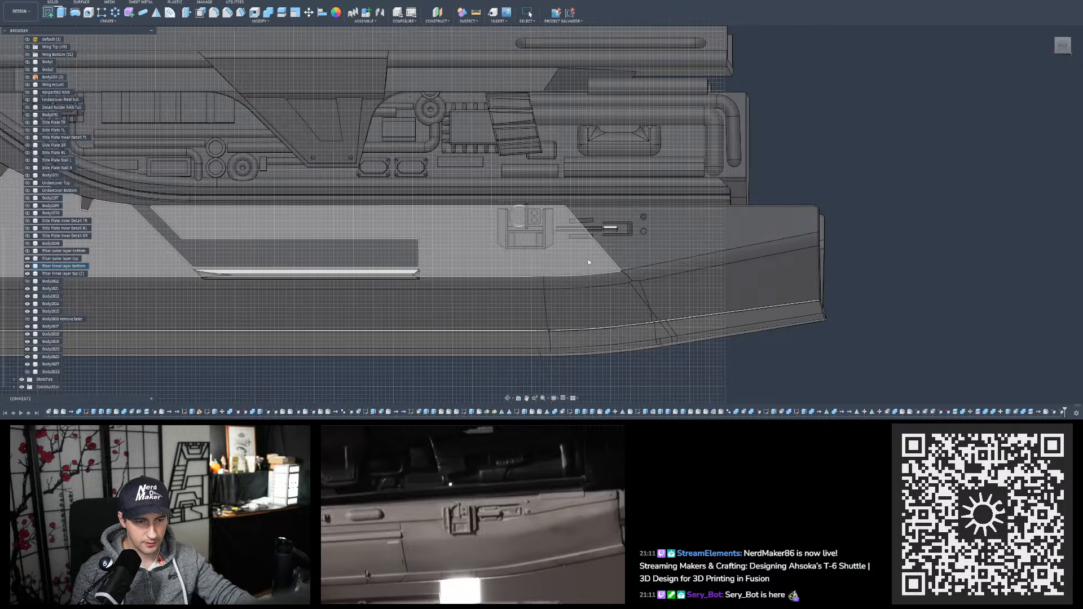
{"action": "left_click", "coordinate": [588, 262]}
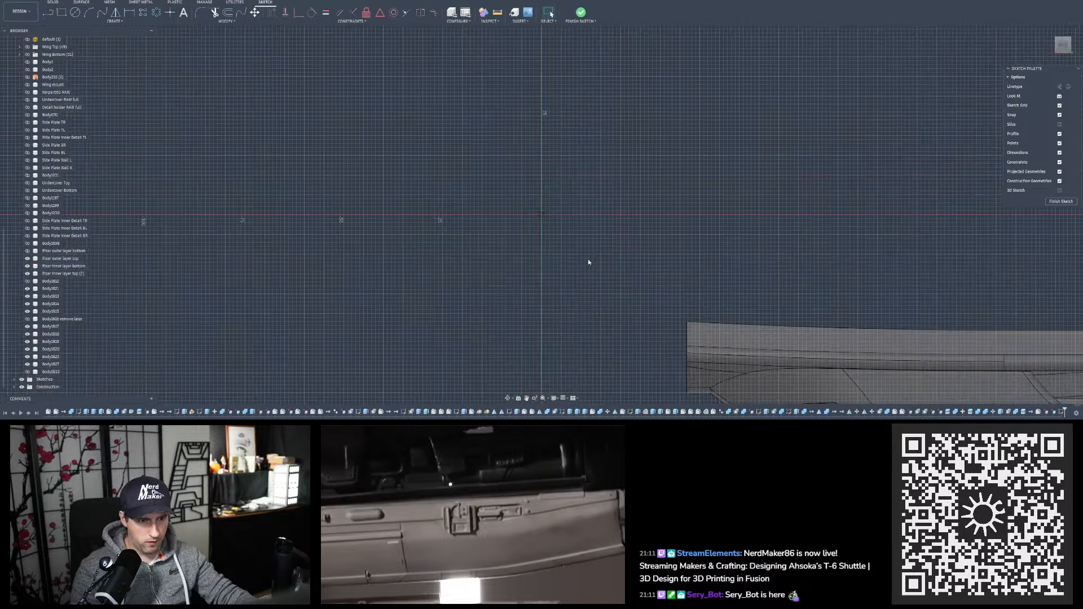
{"action": "scroll", "coordinate": [371, 236], "scroll_direction": "down", "scroll_amount": 5}
{"action": "scroll", "coordinate": [666, 296], "scroll_direction": "up", "scroll_amount": 10}
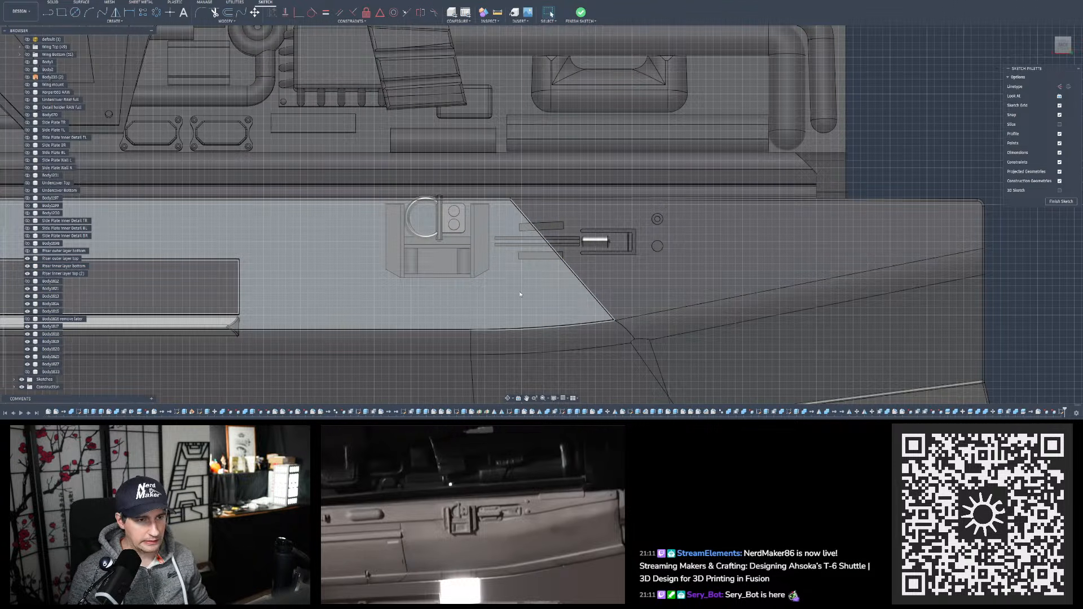
Measure the upper arc at the rounded end of the existing detail recess on the upper panel, checking its face and edge
{"action": "scroll", "coordinate": [521, 292], "scroll_direction": "down", "scroll_amount": 8}
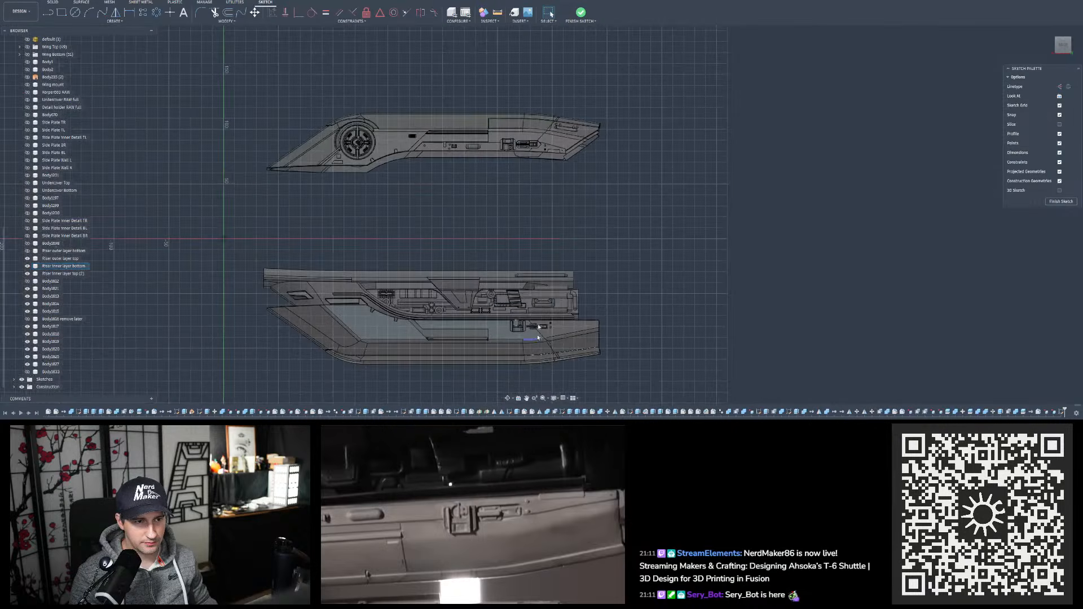
{"action": "scroll", "coordinate": [523, 163], "scroll_direction": "up", "scroll_amount": 4}
{"action": "scroll", "coordinate": [523, 163], "scroll_direction": "up", "scroll_amount": 6}
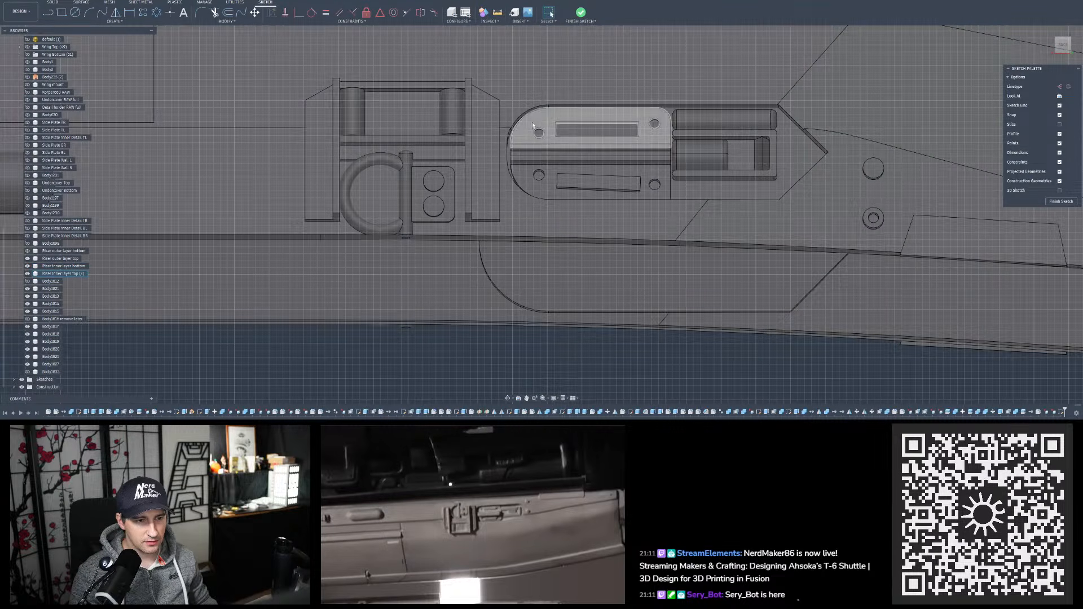
{"action": "left_click", "coordinate": [497, 13]}
{"action": "scroll", "coordinate": [563, 128], "scroll_direction": "up", "scroll_amount": 4}
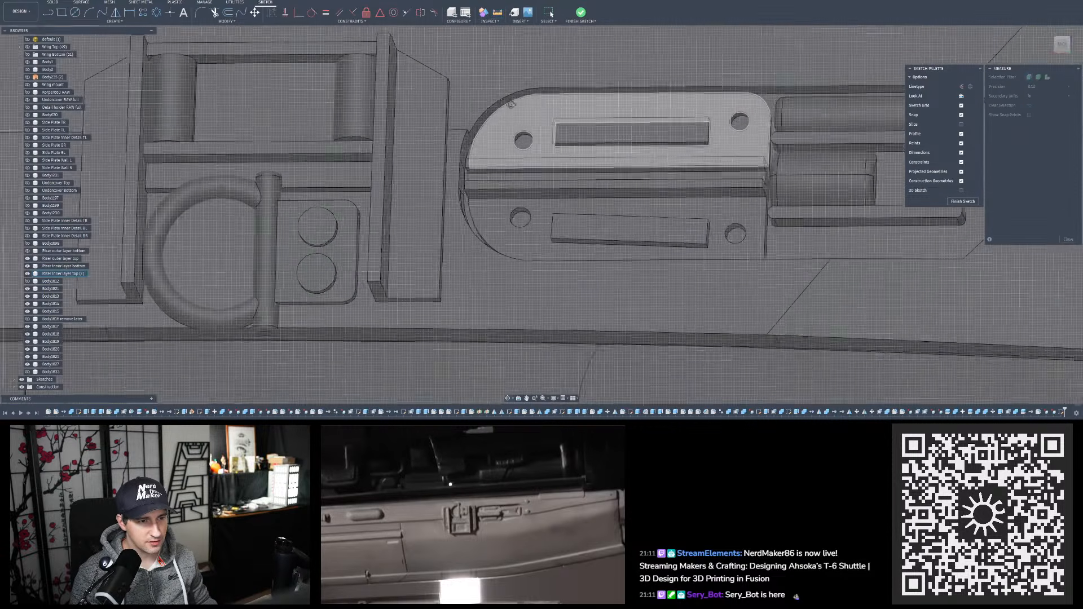
{"action": "middle_click_drag", "start_coordinate": [563, 115], "coordinate": [533, 103], "text": "shift"}
{"action": "left_click", "coordinate": [463, 137]}
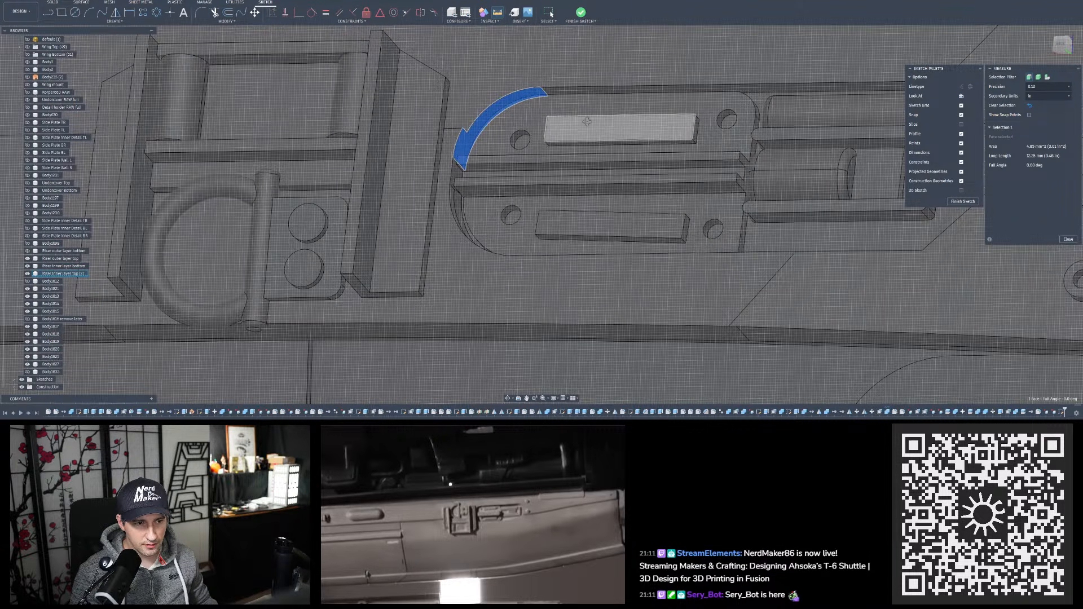
{"action": "mouse_move", "coordinate": [585, 121]}
{"action": "middle_mouse_down", "text": "shift"}
{"action": "mouse_move", "coordinate": [603, 149]}
{"action": "mouse_move", "coordinate": [586, 135]}
{"action": "middle_mouse_up", "text": "shift"}
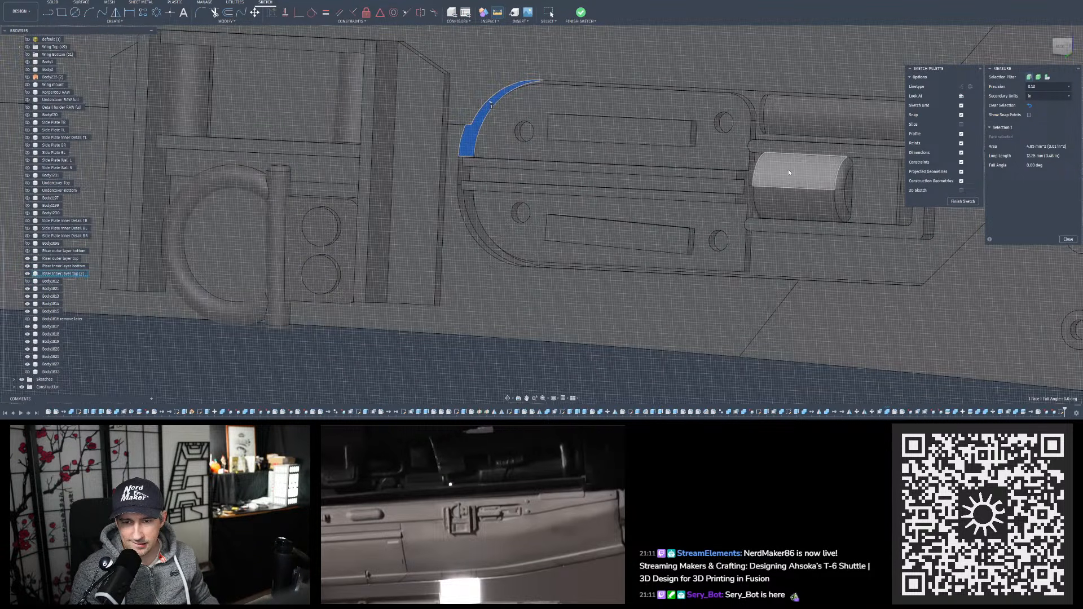
{"action": "left_click", "coordinate": [453, 370]}
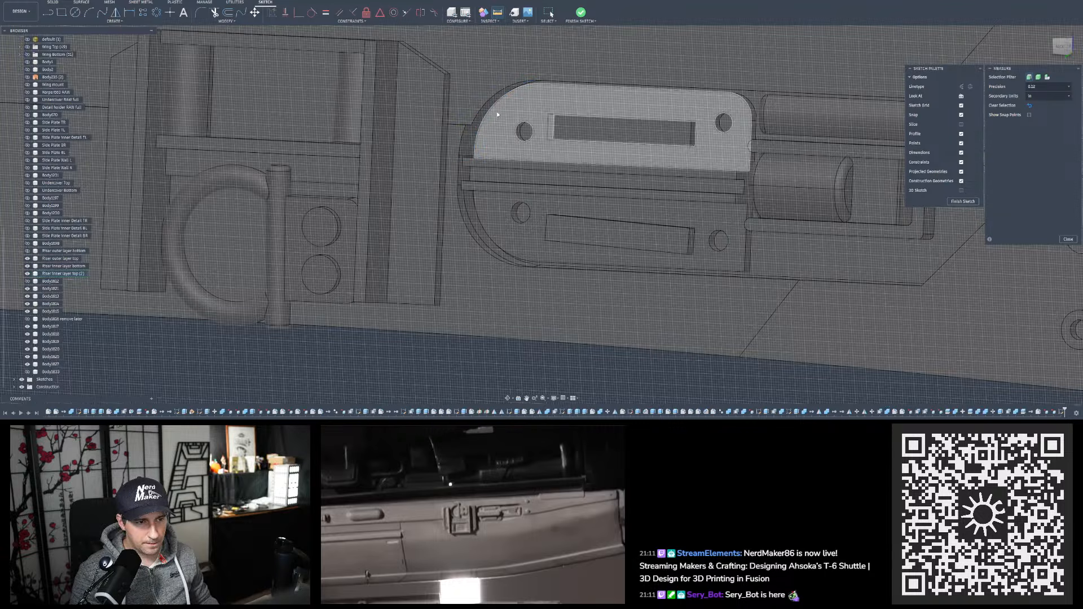
{"action": "middle_click_drag", "start_coordinate": [483, 117], "coordinate": [491, 120], "text": "shift"}
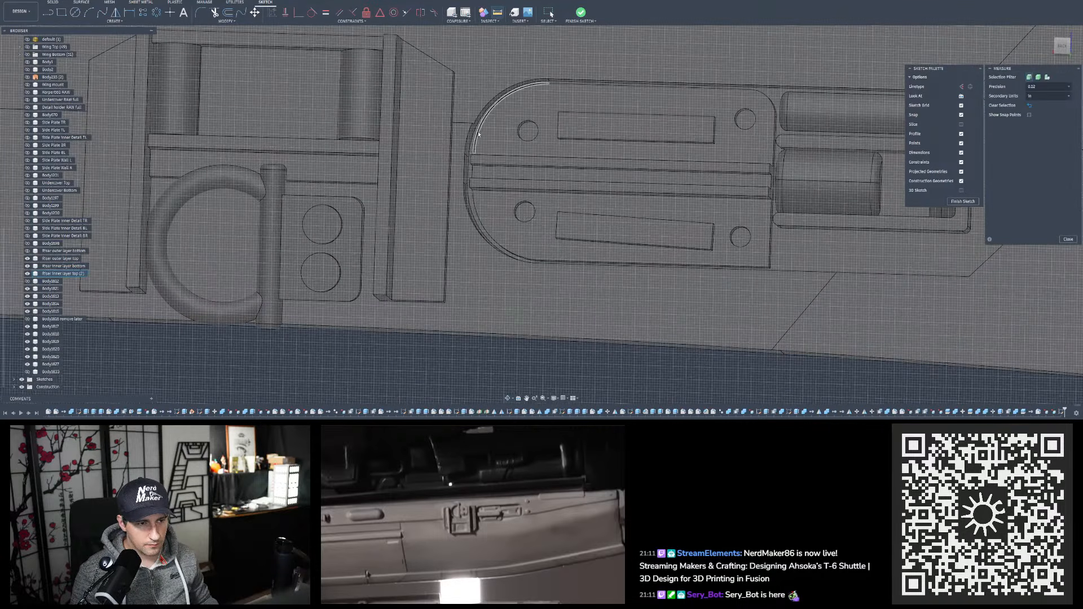
{"action": "left_click", "coordinate": [474, 136]}
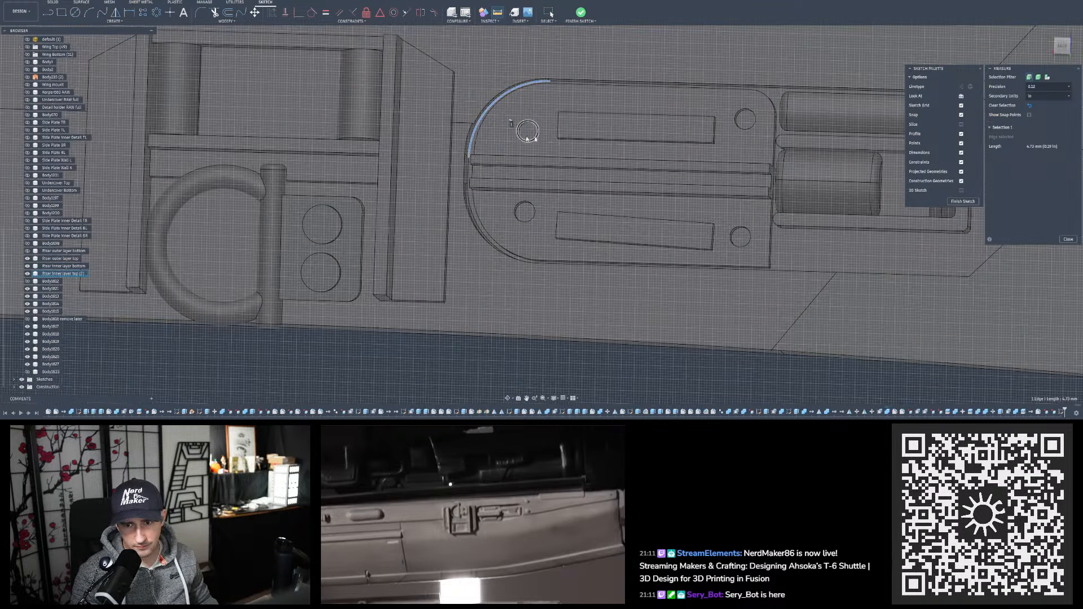
{"action": "left_click", "coordinate": [412, 389]}
Measure the lower arc edges at the rounded end of the upper panel's detail recess
{"action": "middle_click_drag", "start_coordinate": [448, 250], "coordinate": [475, 212], "text": "shift"}
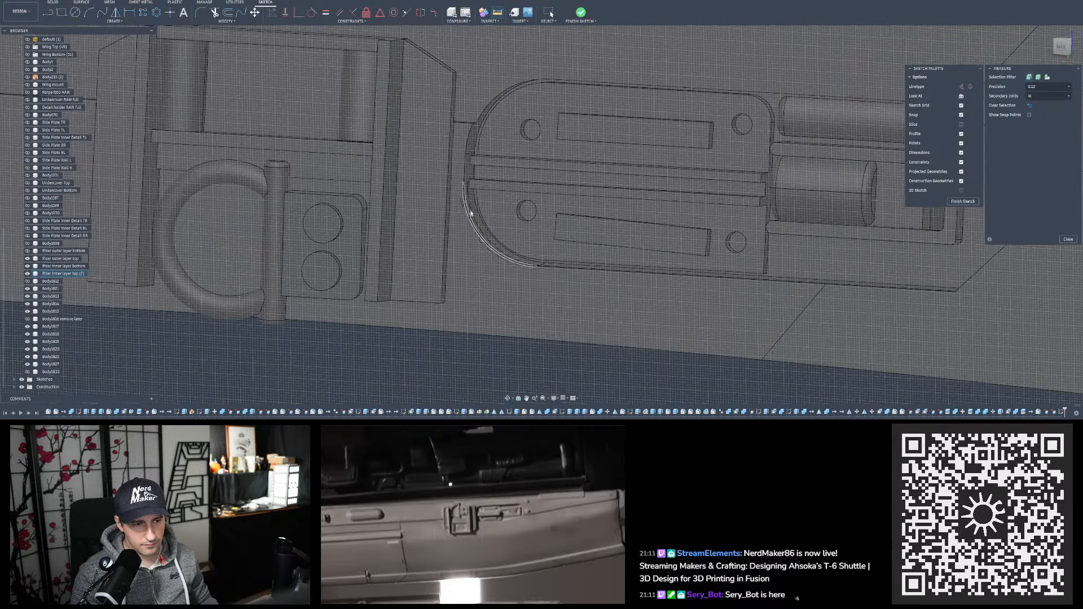
{"action": "left_click", "coordinate": [476, 209]}
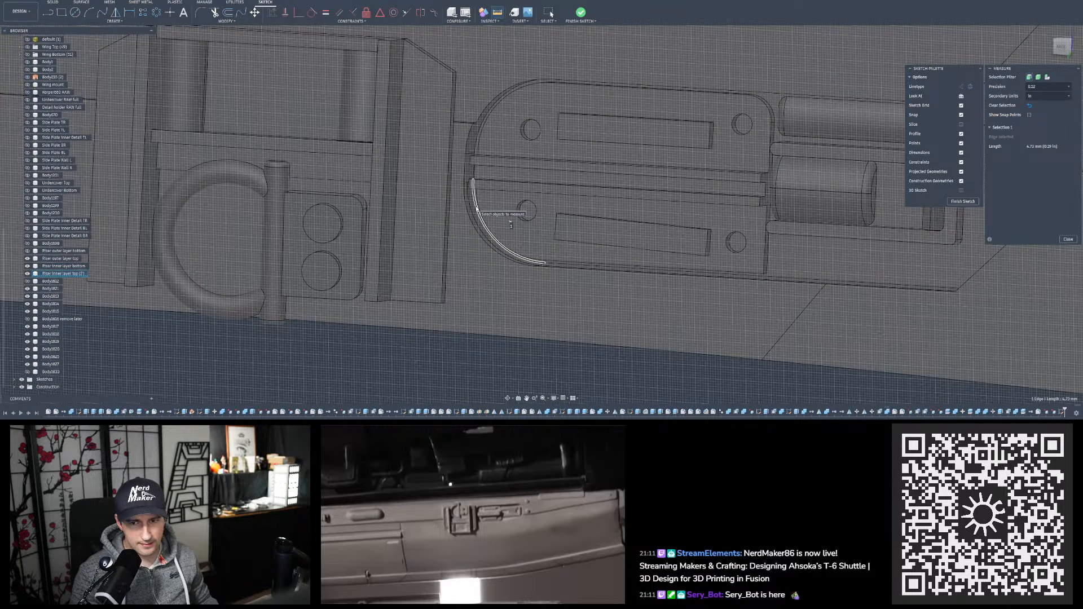
{"action": "left_click", "coordinate": [467, 362]}
{"action": "middle_click_drag", "start_coordinate": [479, 236], "coordinate": [484, 229], "text": "shift"}
{"action": "scroll", "coordinate": [483, 229], "scroll_direction": "up", "scroll_amount": 2}
{"action": "left_click", "coordinate": [484, 230]}
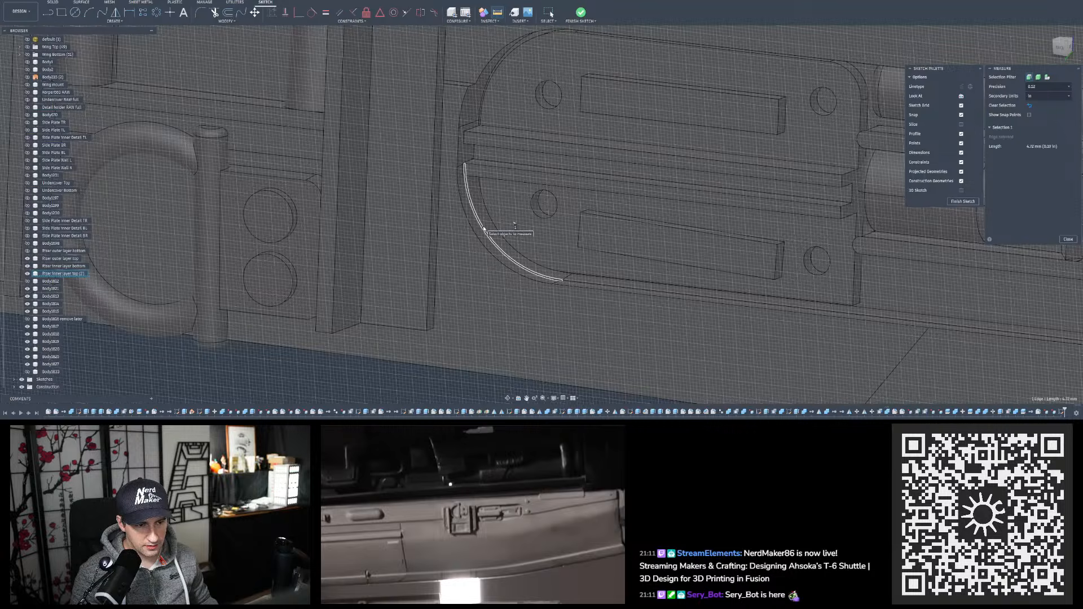
{"action": "left_click", "coordinate": [429, 384]}
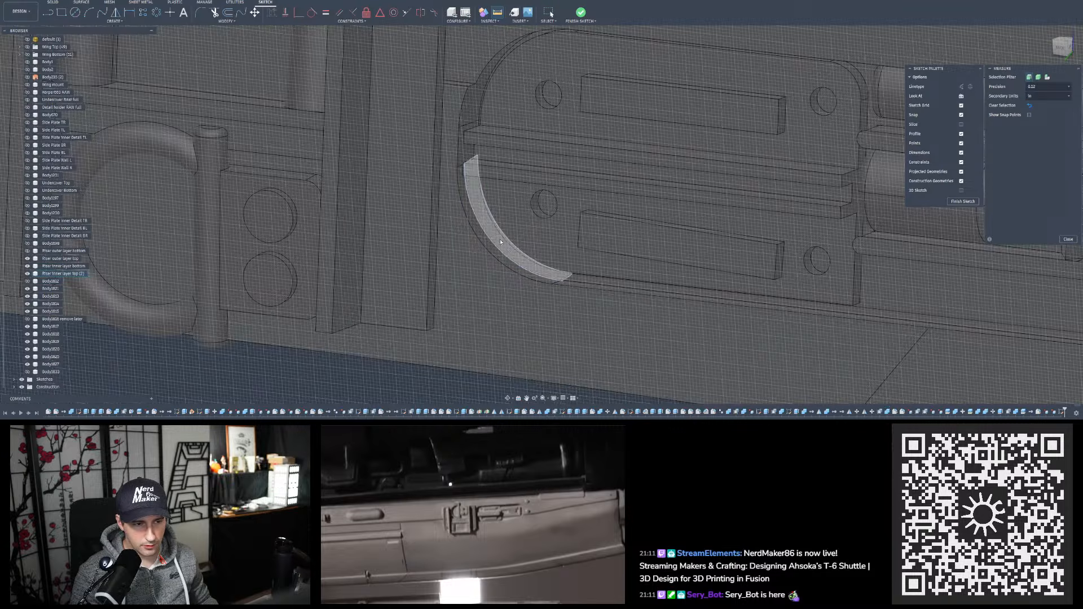
Measure the radius of the curved lower wall face at the recess's rounded end
{"action": "mouse_move", "coordinate": [485, 227]}
{"action": "middle_mouse_down", "text": "shift"}
{"action": "mouse_move", "coordinate": [506, 228]}
{"action": "mouse_move", "coordinate": [482, 227]}
{"action": "middle_mouse_up", "text": "shift"}
{"action": "left_click", "coordinate": [481, 227]}
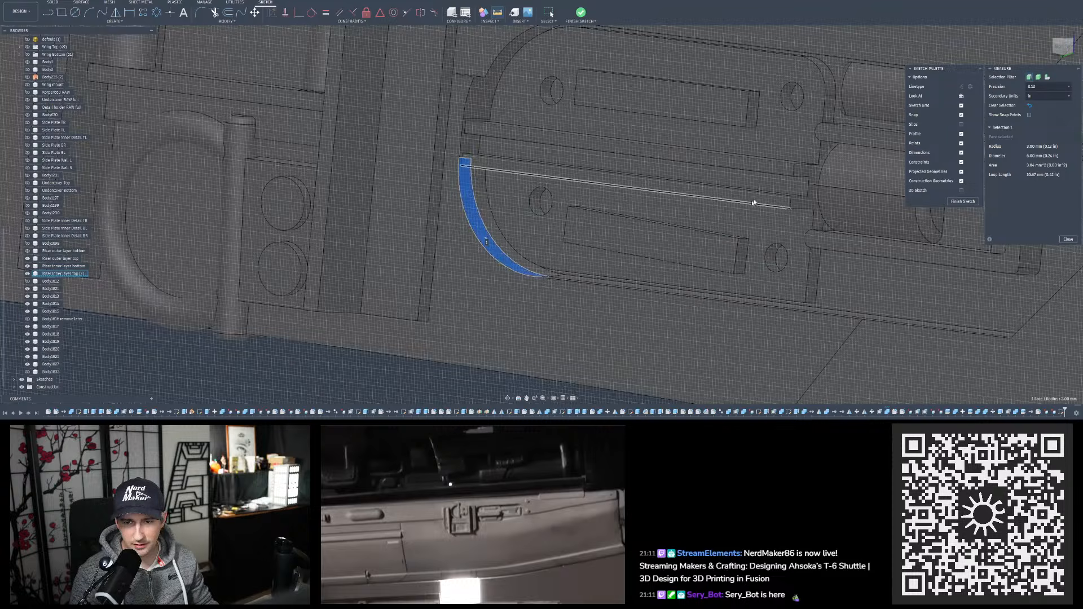
{"action": "scroll", "coordinate": [651, 234], "scroll_direction": "up", "scroll_amount": 3}
{"action": "middle_click_drag", "start_coordinate": [651, 234], "coordinate": [649, 243], "text": "shift"}
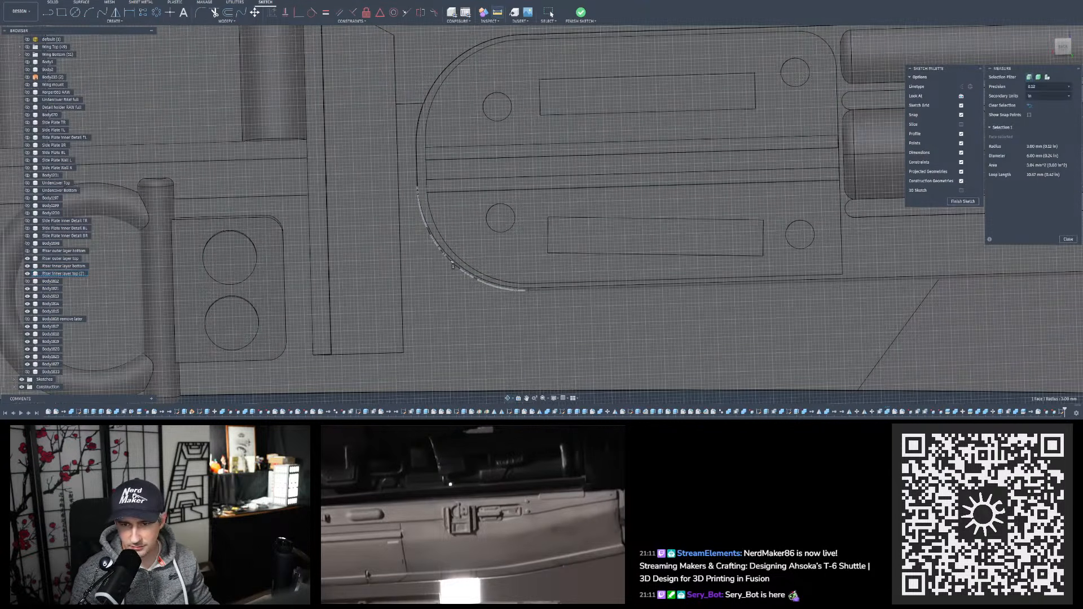
{"action": "middle_click_drag", "start_coordinate": [571, 257], "coordinate": [559, 263], "text": "shift"}
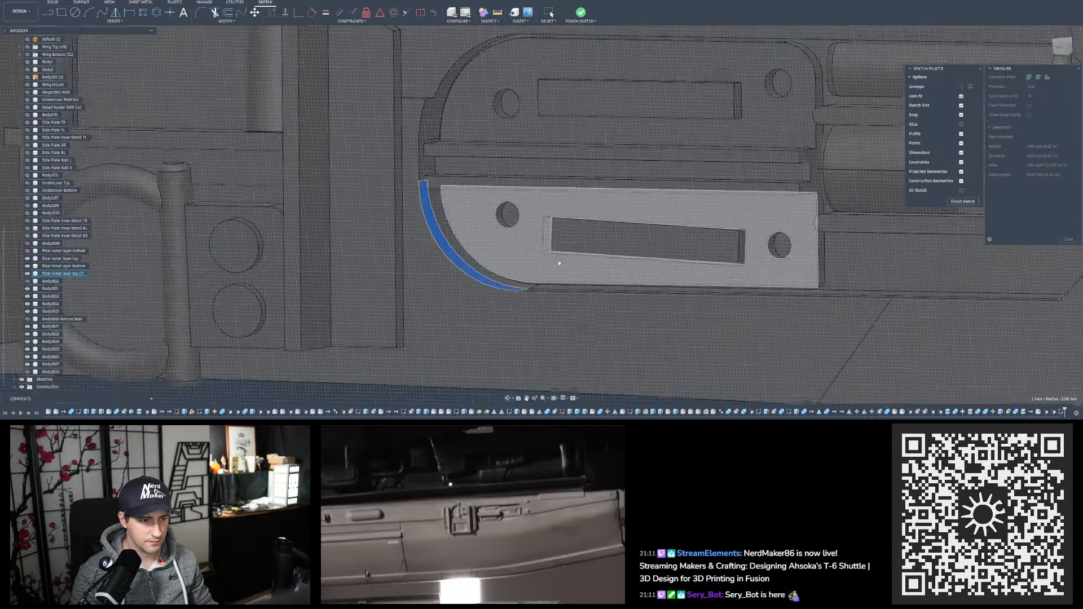
Measure the recess's width between the end points of its two arcs, and return to a straight-on view of the sketch
{"action": "scroll", "coordinate": [411, 406], "scroll_direction": "down", "scroll_amount": 3}
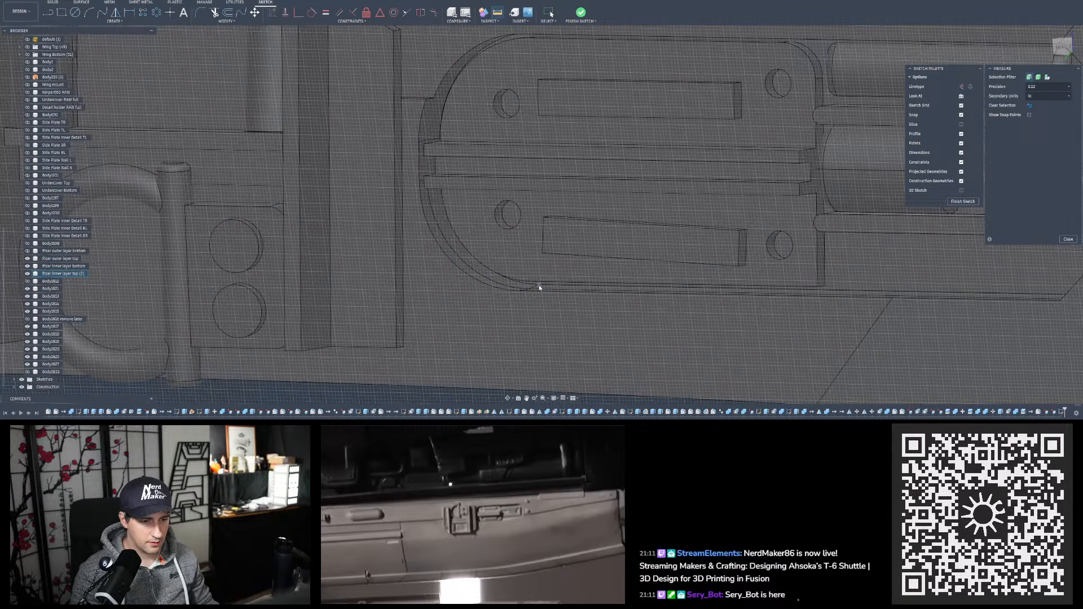
{"action": "left_click", "coordinate": [539, 286]}
{"action": "middle_click_drag", "start_coordinate": [521, 336], "coordinate": [524, 148], "text": "shift"}
{"action": "scroll", "coordinate": [532, 173], "scroll_direction": "up", "scroll_amount": 5}
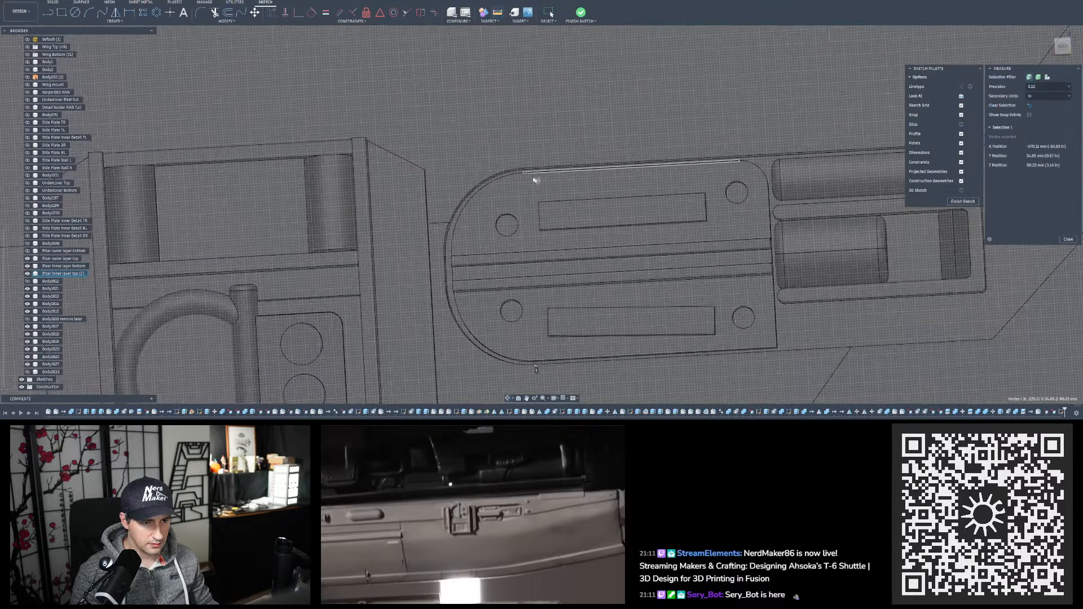
{"action": "left_click", "coordinate": [524, 164]}
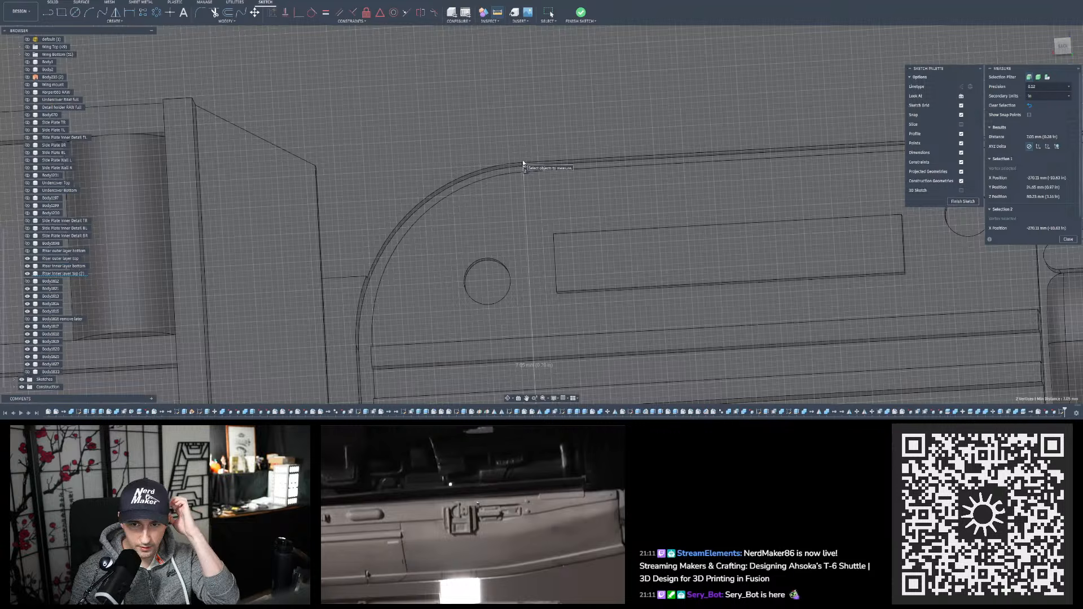
{"action": "scroll", "coordinate": [593, 170], "scroll_direction": "down", "scroll_amount": 5}
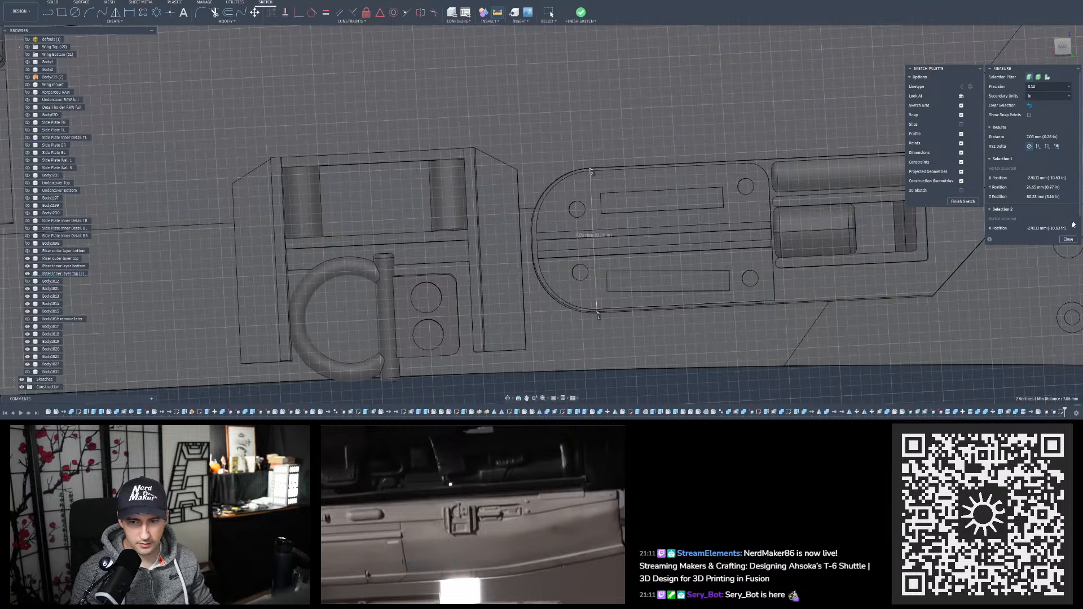
{"action": "left_click", "coordinate": [1068, 240]}
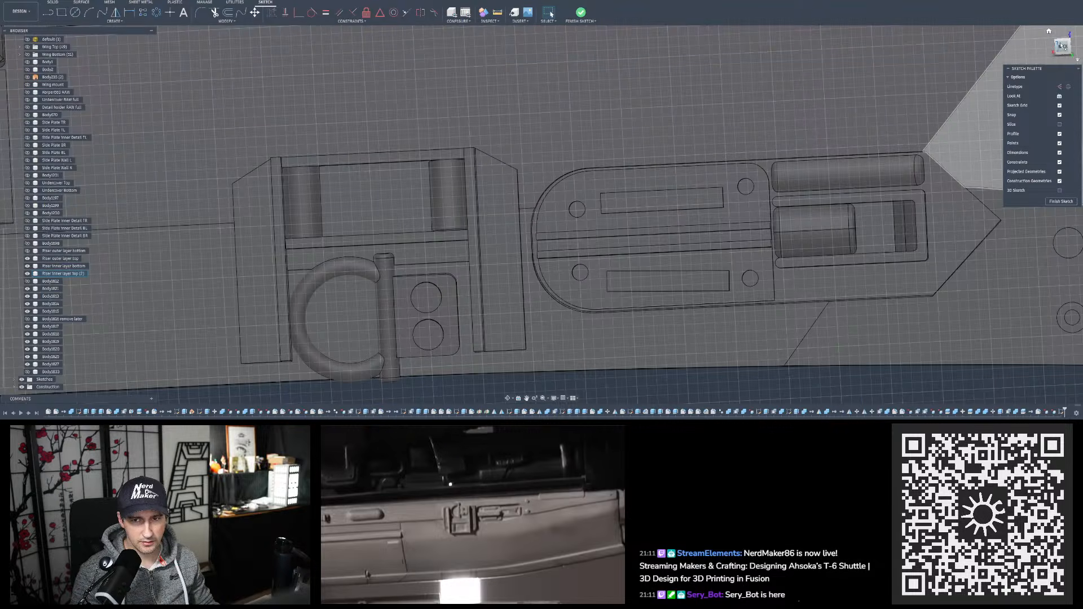
{"action": "scroll", "coordinate": [497, 104], "scroll_direction": "down", "scroll_amount": 2}
{"action": "left_click", "coordinate": [1060, 97]}
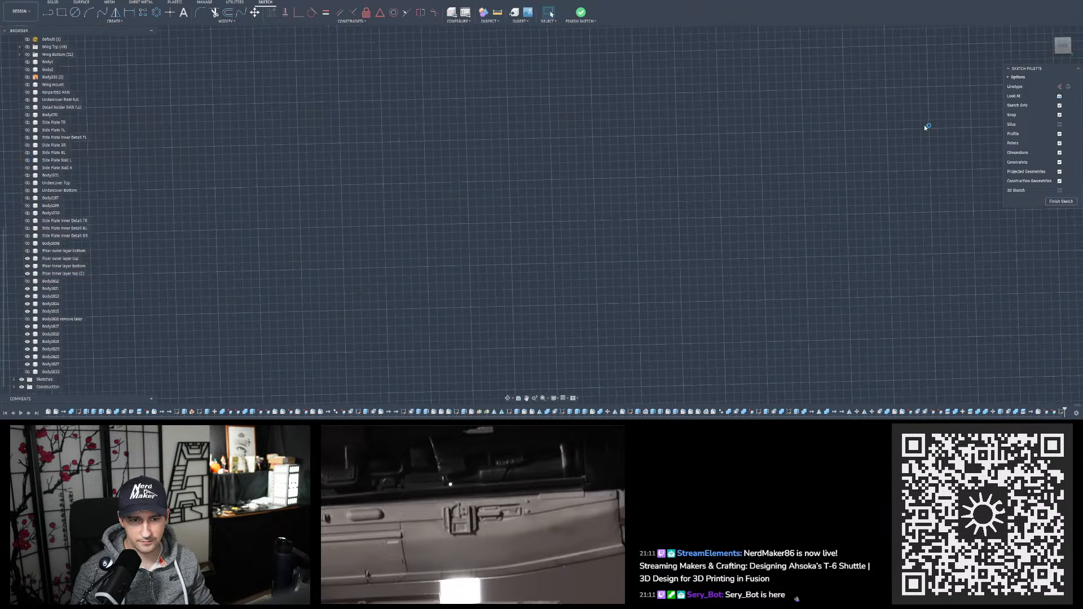
Hide the inner bottom floor layer and sketch a 20 x 7 mm rectangle around the long panel detail, shifting it down over the detail
{"action": "scroll", "coordinate": [701, 314], "scroll_direction": "up", "scroll_amount": 10}
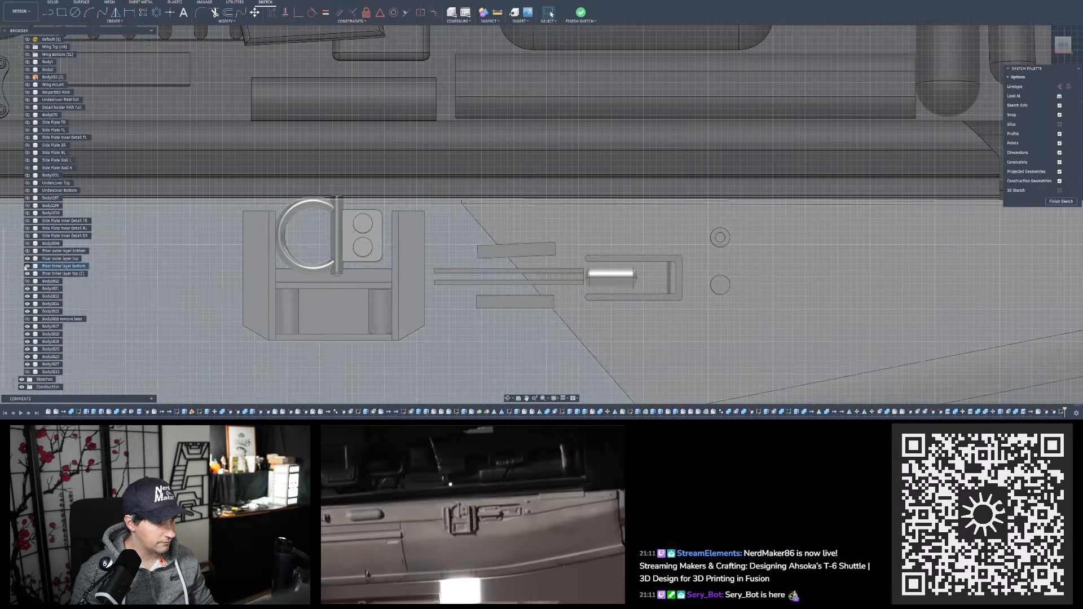
{"action": "left_click", "coordinate": [28, 266]}
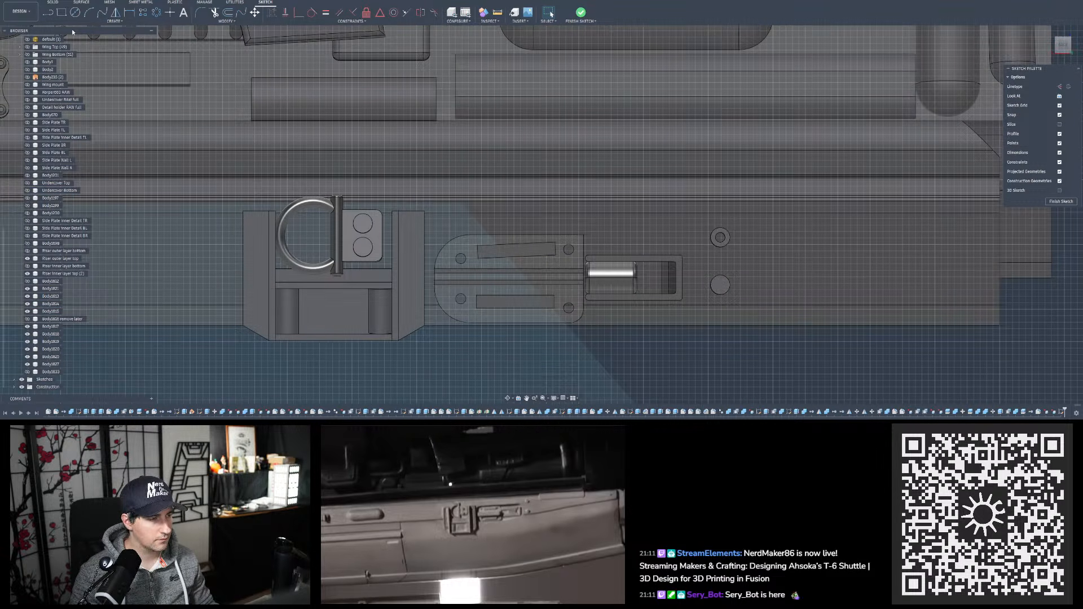
{"action": "left_click", "coordinate": [62, 13]}
{"action": "scroll", "coordinate": [124, 61], "scroll_direction": "down", "scroll_amount": 3}
{"action": "scroll", "coordinate": [332, 223], "scroll_direction": "up", "scroll_amount": 4}
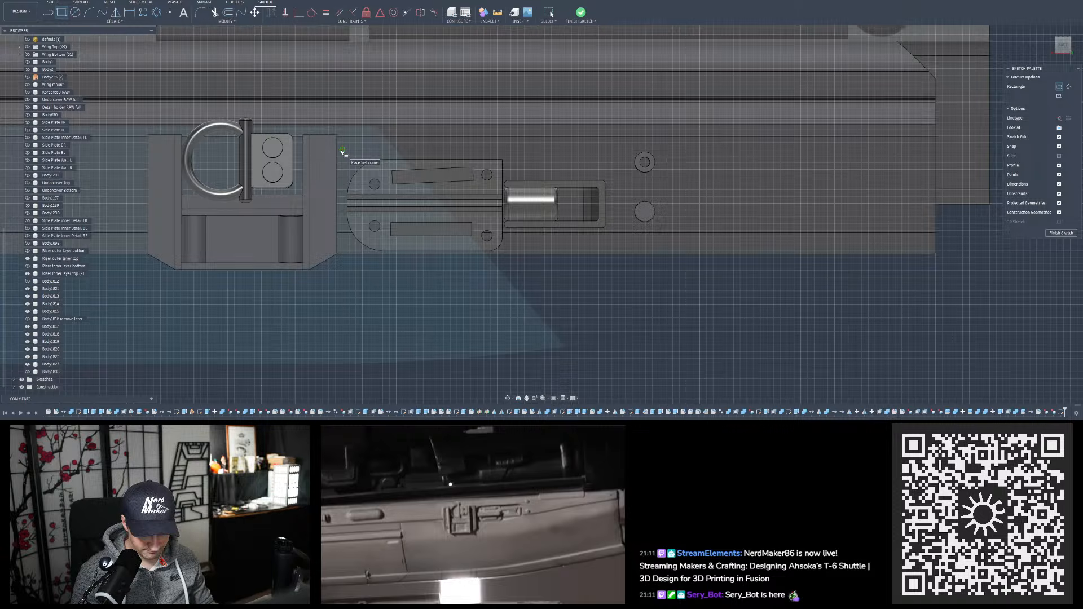
{"action": "left_click", "coordinate": [342, 150]}
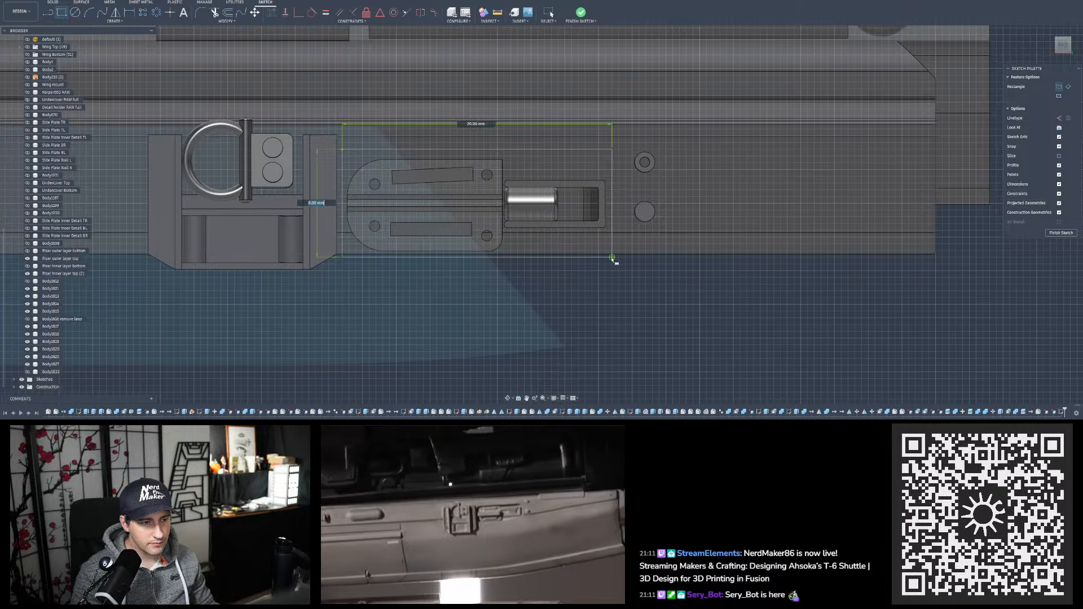
{"action": "scroll", "coordinate": [614, 259], "scroll_direction": "up", "scroll_amount": 1}
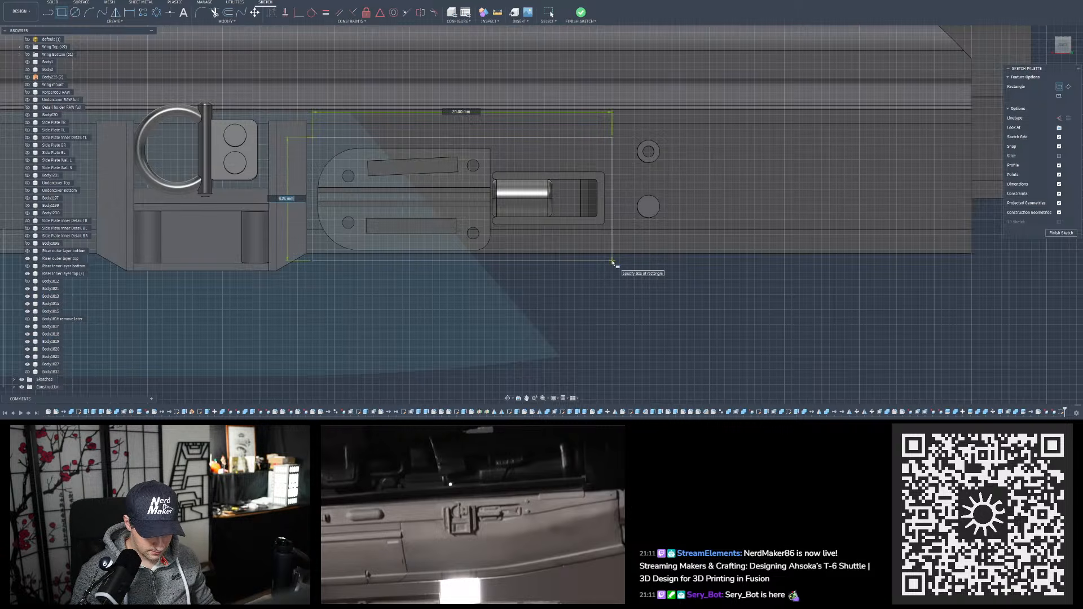
{"action": "type", "text": "7"}
{"action": "key", "text": "Tab"}
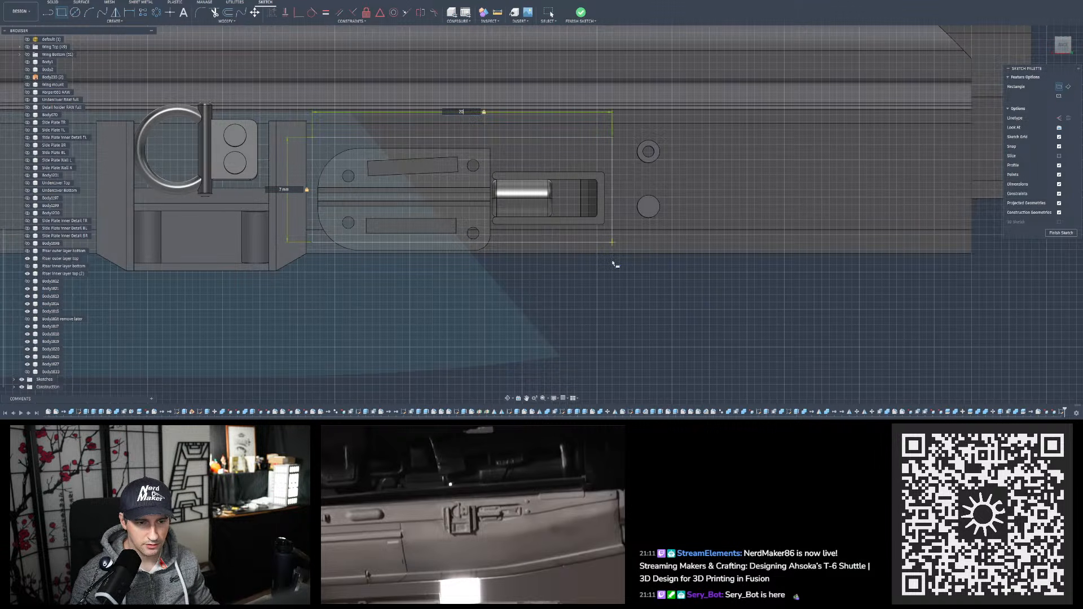
{"action": "type", "text": "20"}
{"action": "key", "text": "Return"}
{"action": "key", "text": "Escape"}
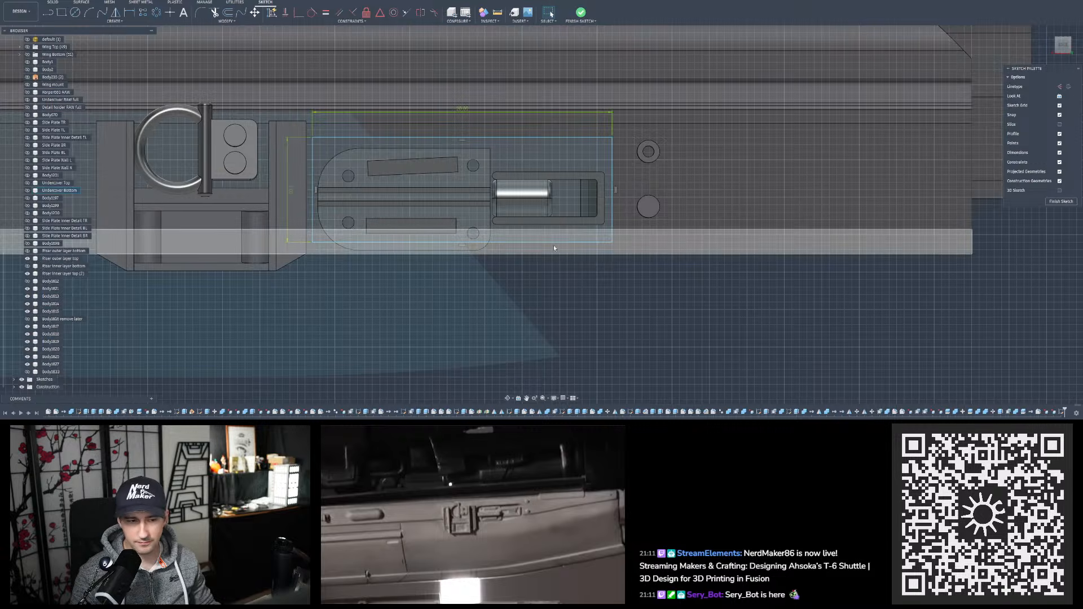
{"action": "left_click_drag", "start_coordinate": [519, 244], "coordinate": [518, 255]}
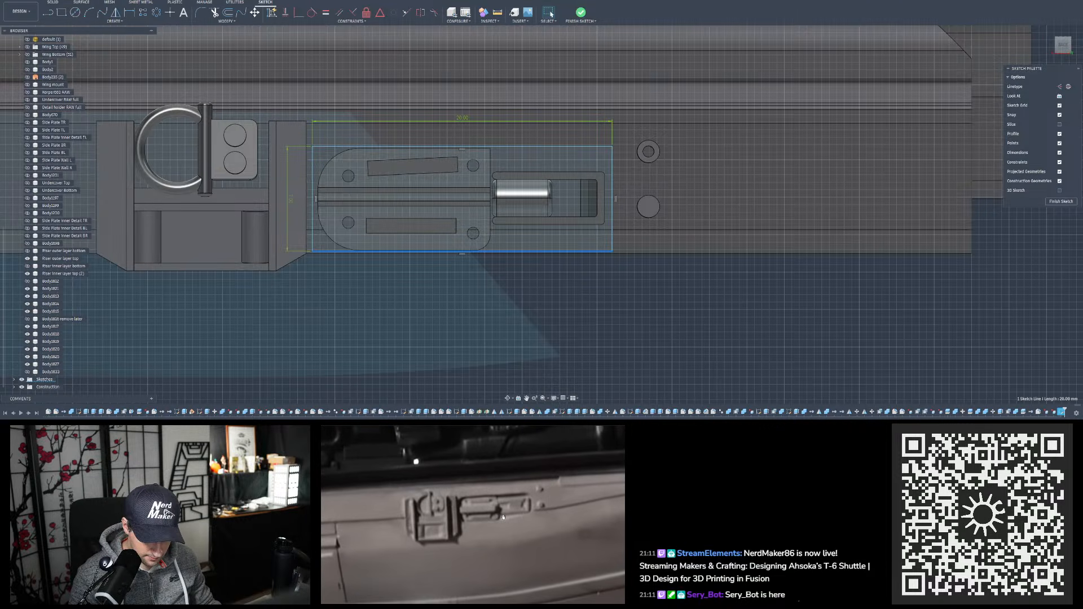
{"action": "left_click", "coordinate": [631, 304]}
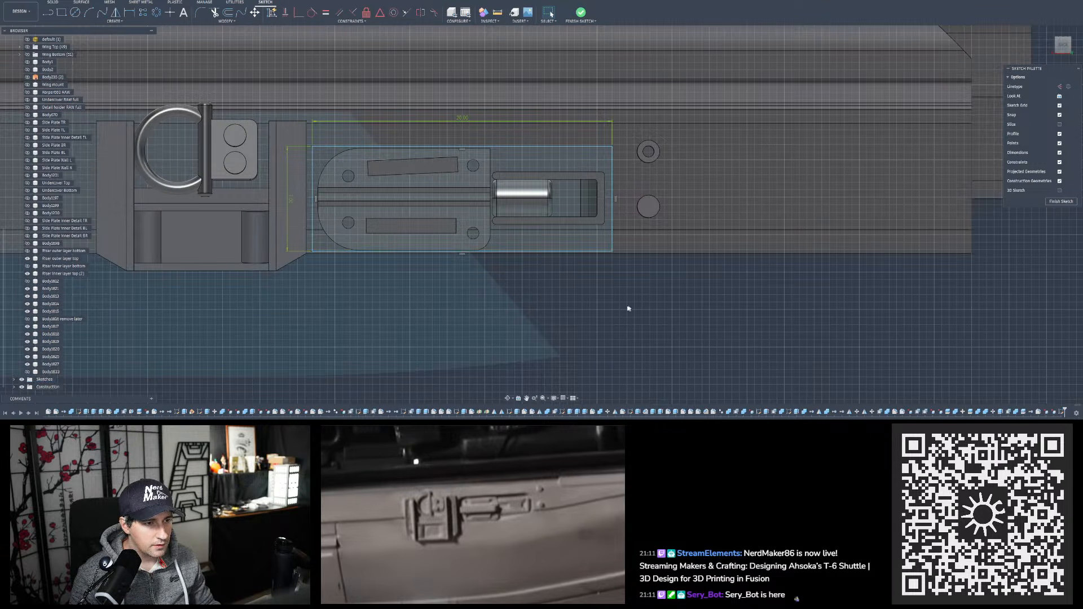
Measure the distance on the upper panel from its narrow border face to the nearest corner point of the detail recess's rounded end
{"action": "scroll", "coordinate": [559, 335], "scroll_direction": "down", "scroll_amount": 6}
{"action": "scroll", "coordinate": [531, 72], "scroll_direction": "up", "scroll_amount": 4}
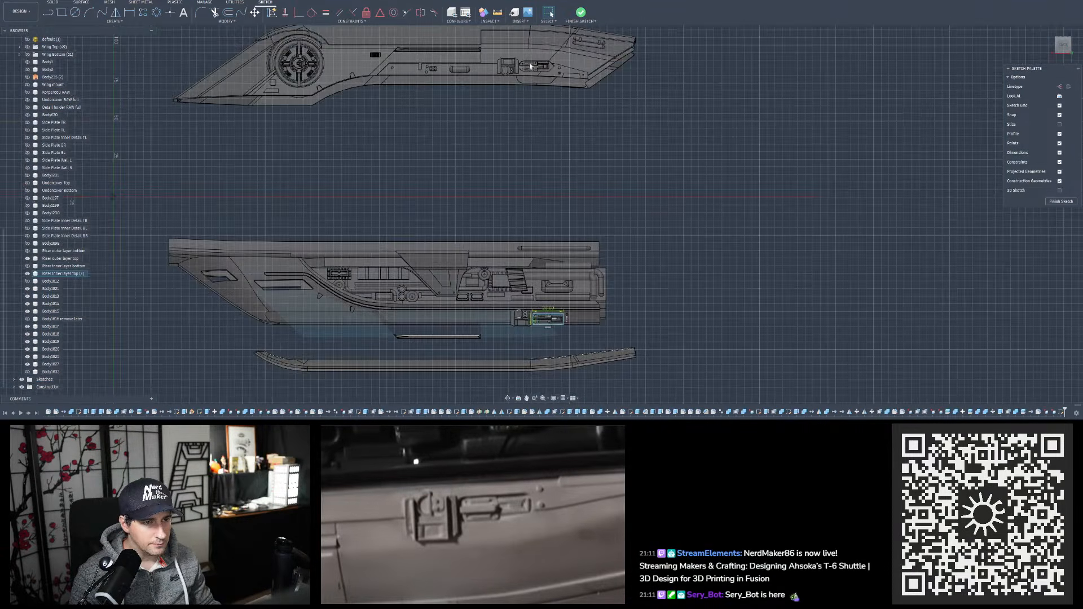
{"action": "scroll", "coordinate": [531, 72], "scroll_direction": "up", "scroll_amount": 5}
{"action": "key", "text": "i"}
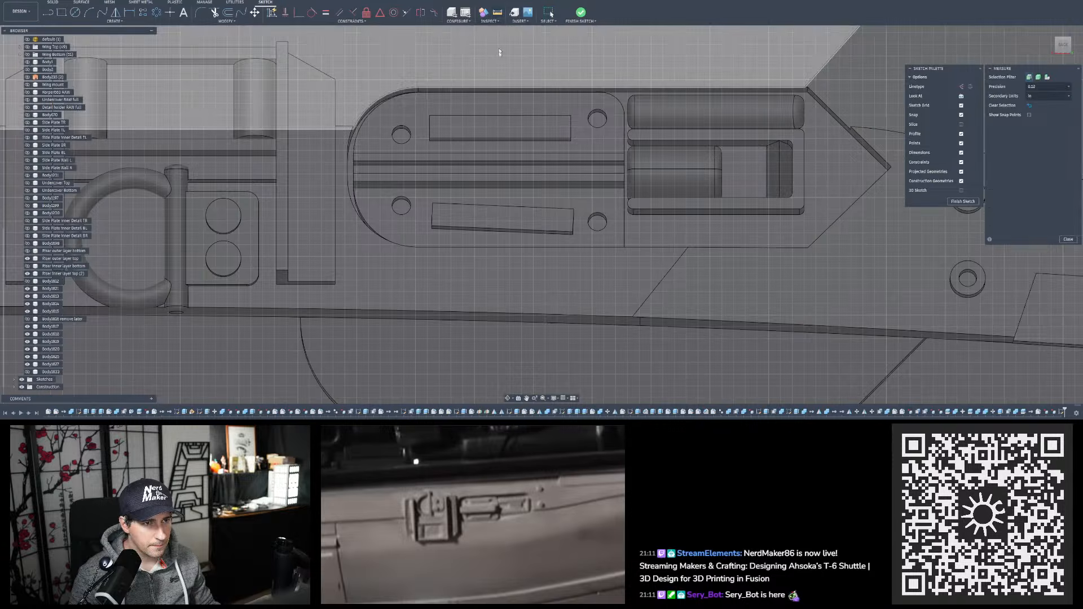
{"action": "mouse_move", "coordinate": [499, 124]}
{"action": "middle_mouse_down", "text": "shift"}
{"action": "mouse_move", "coordinate": [498, 78]}
{"action": "mouse_move", "coordinate": [489, 107]}
{"action": "middle_mouse_up", "text": "shift"}
{"action": "left_click", "coordinate": [483, 166]}
{"action": "middle_click_drag", "start_coordinate": [480, 167], "coordinate": [458, 163], "text": "shift"}
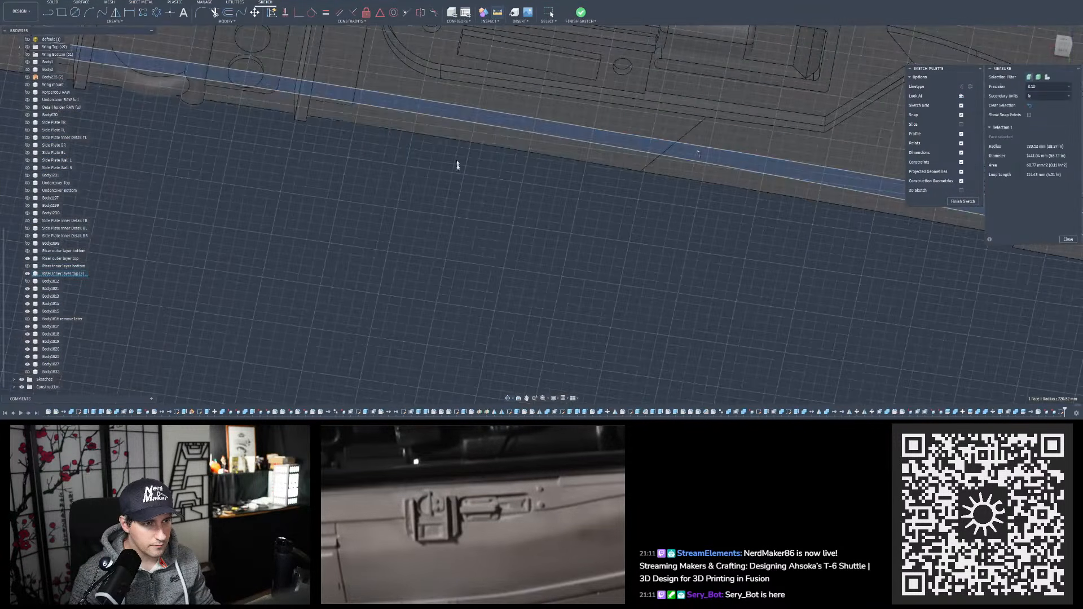
{"action": "middle_click_drag", "start_coordinate": [447, 95], "coordinate": [443, 69], "text": "shift"}
{"action": "left_click", "coordinate": [441, 68]}
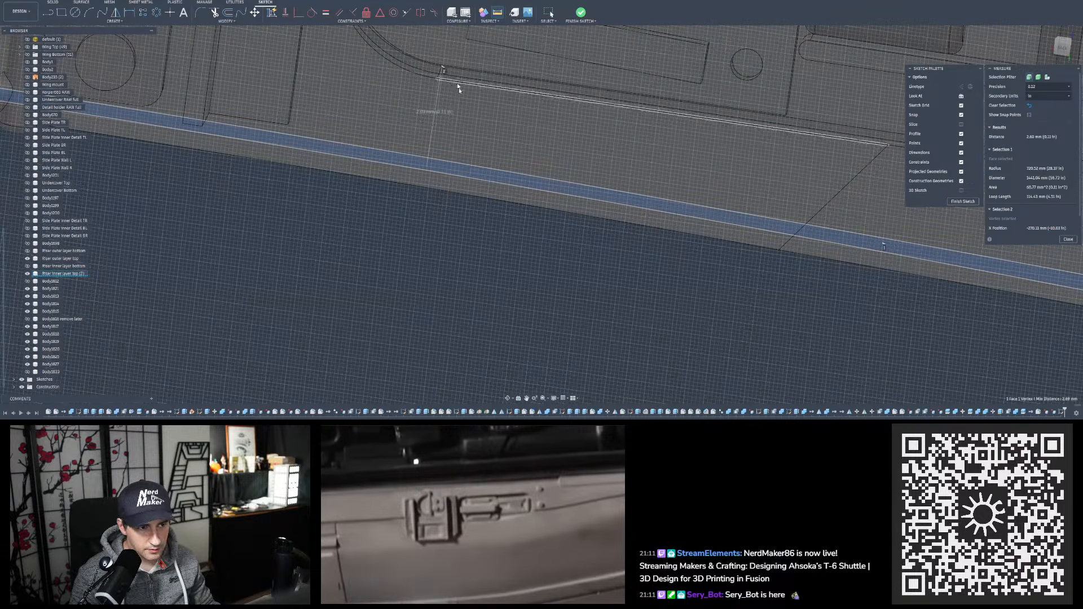
{"action": "mouse_move", "coordinate": [467, 111]}
{"action": "middle_mouse_down", "text": "shift"}
{"action": "mouse_move", "coordinate": [477, 104]}
{"action": "mouse_move", "coordinate": [478, 114]}
{"action": "middle_mouse_up", "text": "shift"}
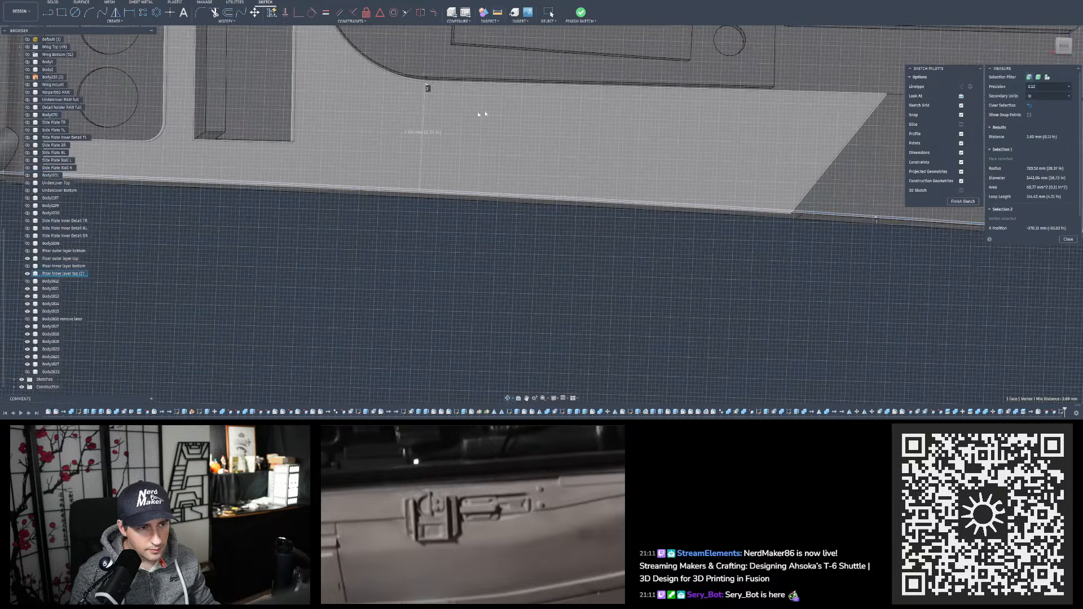
{"action": "middle_click_drag", "start_coordinate": [687, 149], "coordinate": [691, 136], "text": "shift"}
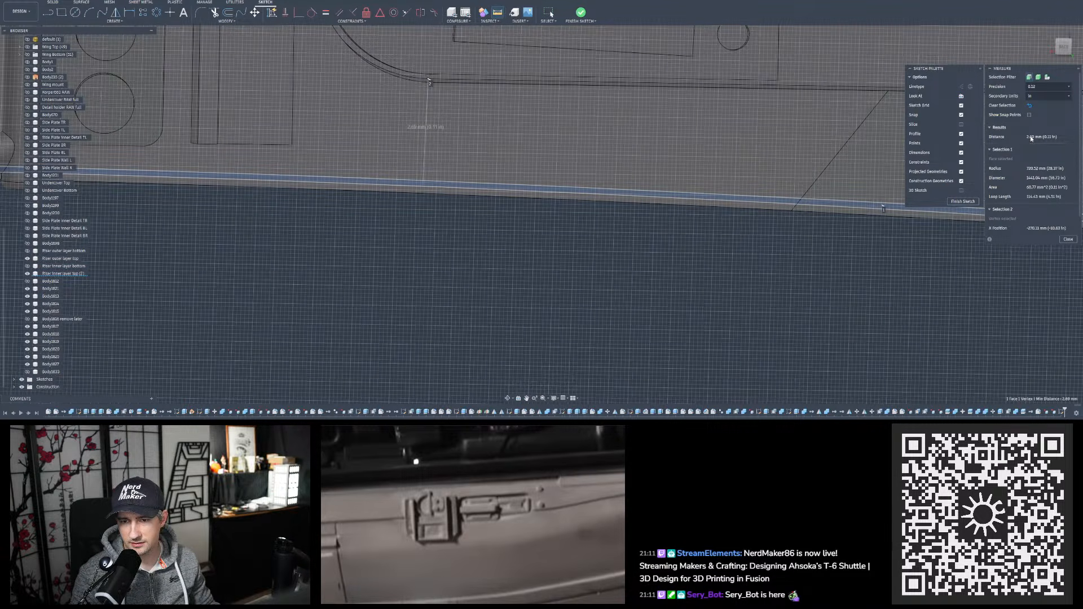
{"action": "left_click", "coordinate": [1069, 240]}
Show the inner bottom floor layer and project its straight upper edge into the sketch
{"action": "scroll", "coordinate": [670, 113], "scroll_direction": "down", "scroll_amount": 10}
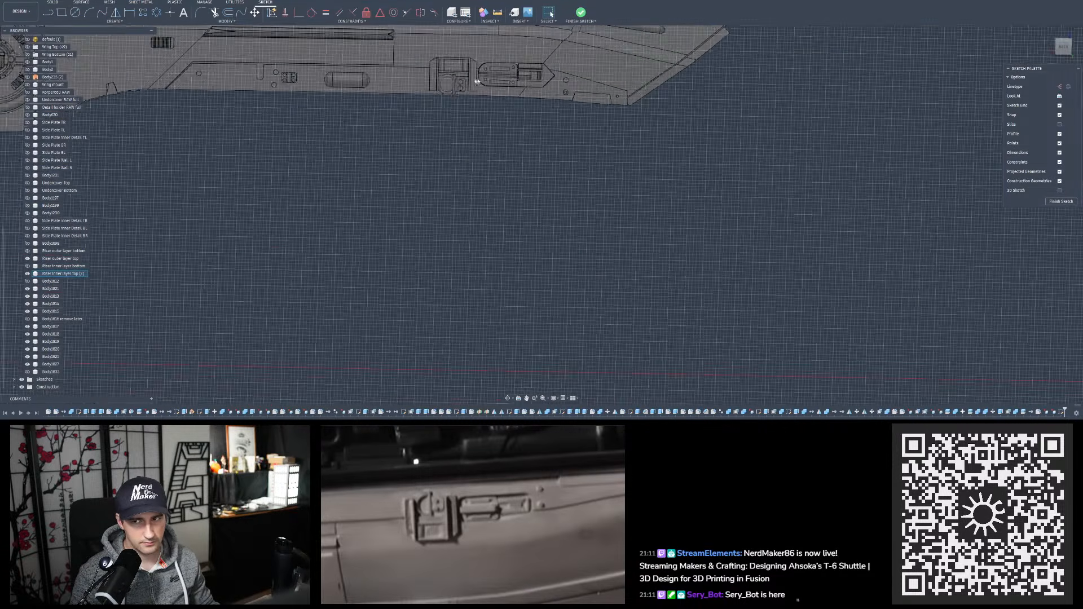
{"action": "scroll", "coordinate": [463, 290], "scroll_direction": "up", "scroll_amount": 12}
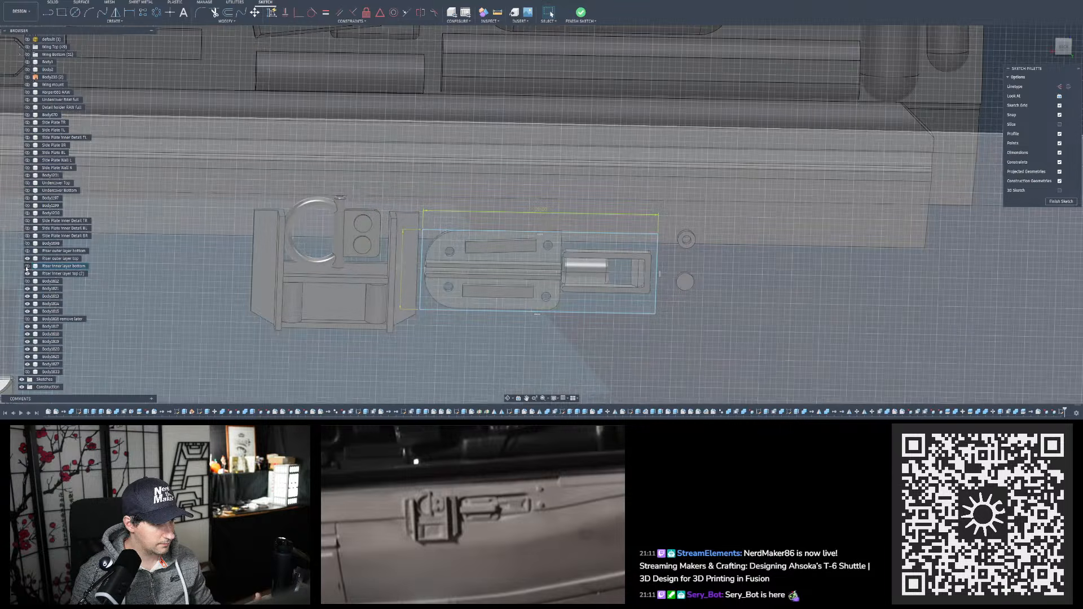
{"action": "left_click", "coordinate": [28, 266]}
{"action": "mouse_move", "coordinate": [500, 241]}
{"action": "middle_mouse_down", "text": "shift"}
{"action": "mouse_move", "coordinate": [505, 265]}
{"action": "mouse_move", "coordinate": [521, 249]}
{"action": "middle_mouse_up", "text": "shift"}
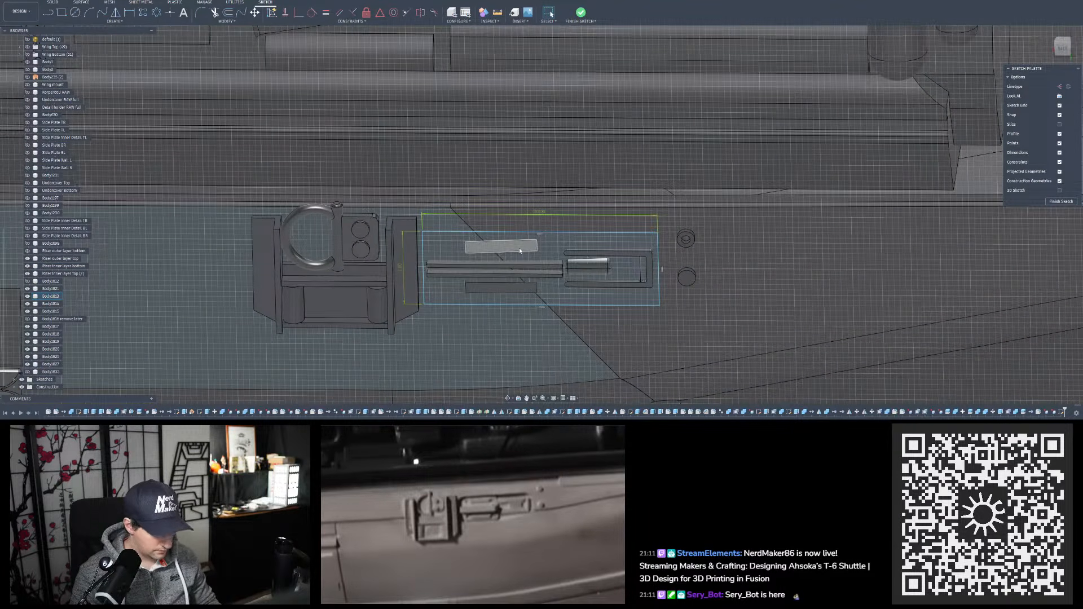
{"action": "key", "text": "p"}
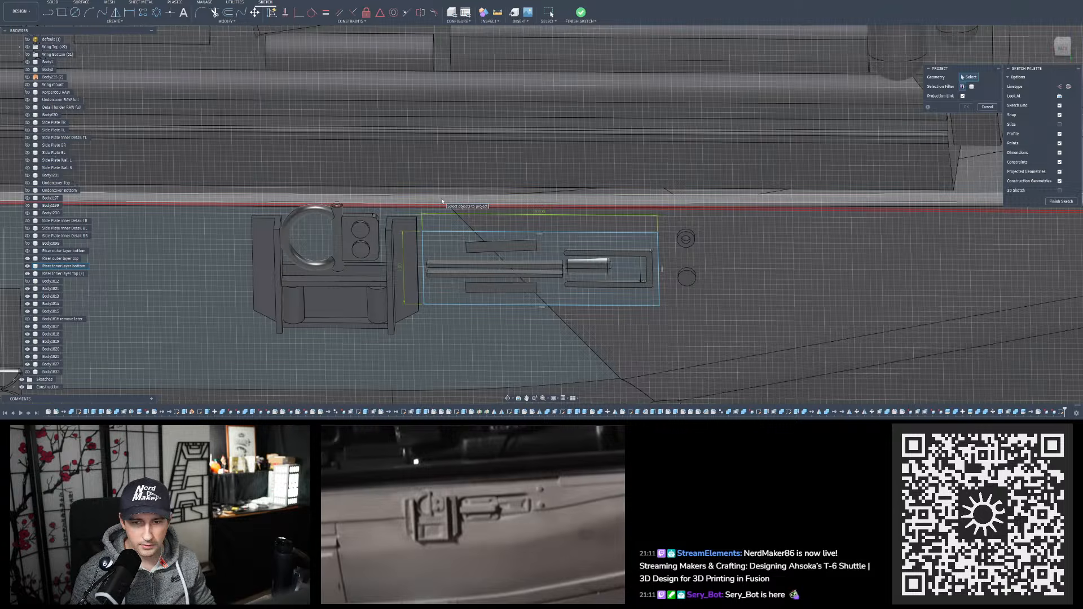
{"action": "middle_click_drag", "start_coordinate": [442, 201], "coordinate": [447, 210], "text": "shift"}
{"action": "scroll", "coordinate": [446, 210], "scroll_direction": "up", "scroll_amount": 4}
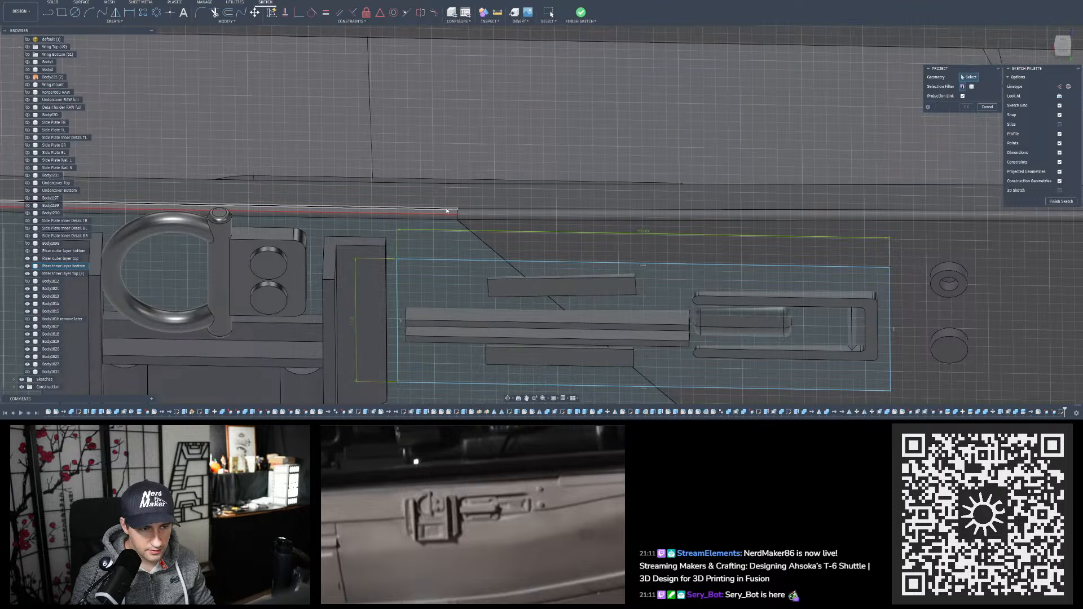
{"action": "left_click", "coordinate": [446, 211]}
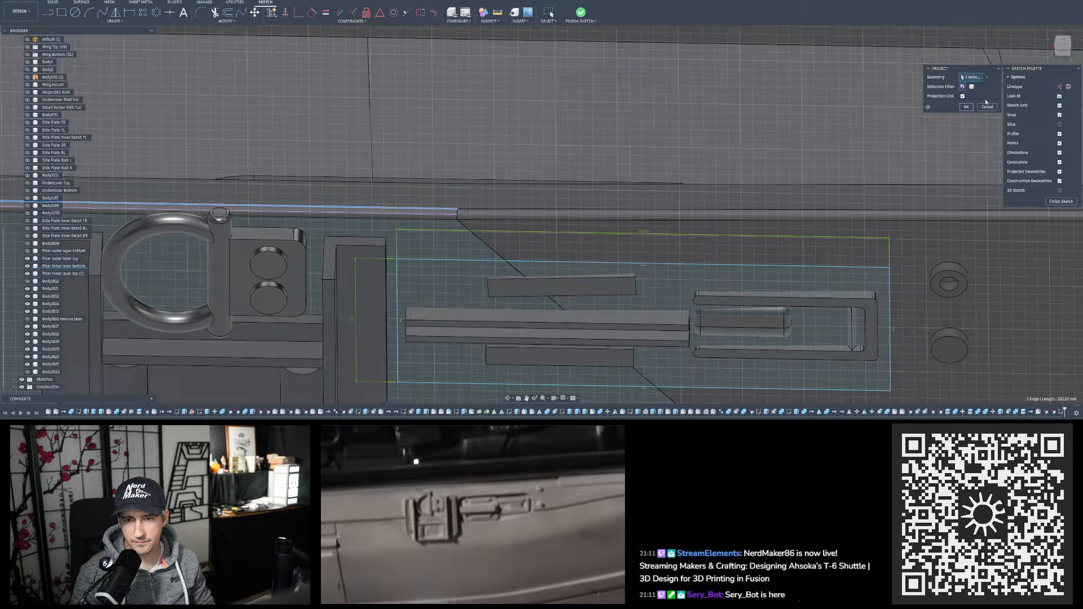
{"action": "left_click", "coordinate": [986, 103]}
Look straight at the sketch and hide the inner bottom floor layer to expose the detail inside the rectangle
{"action": "middle_click_drag", "start_coordinate": [780, 383], "coordinate": [754, 172]}
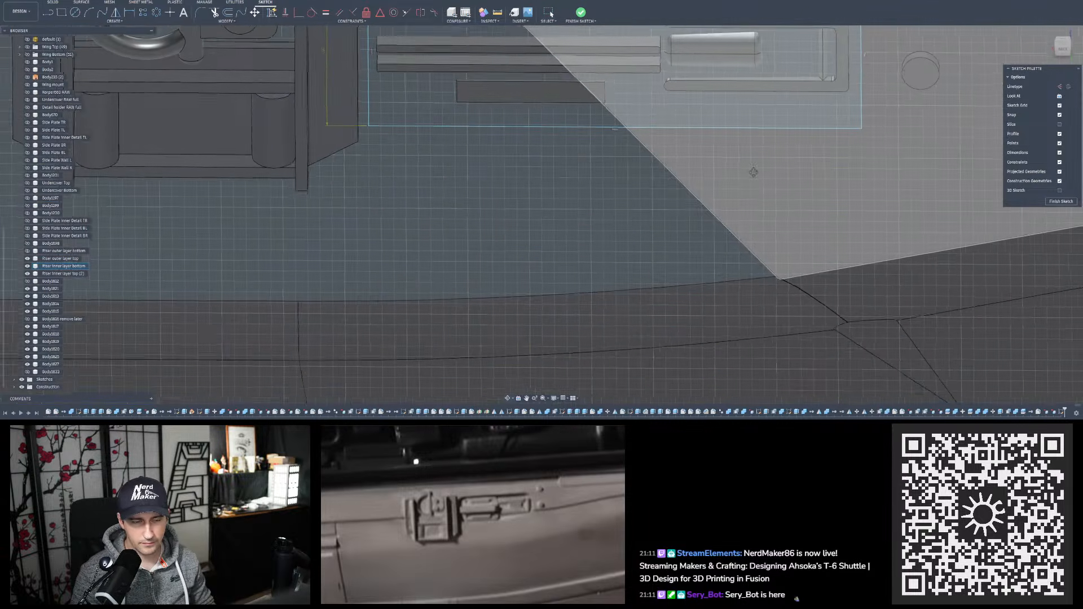
{"action": "left_click", "coordinate": [1060, 97]}
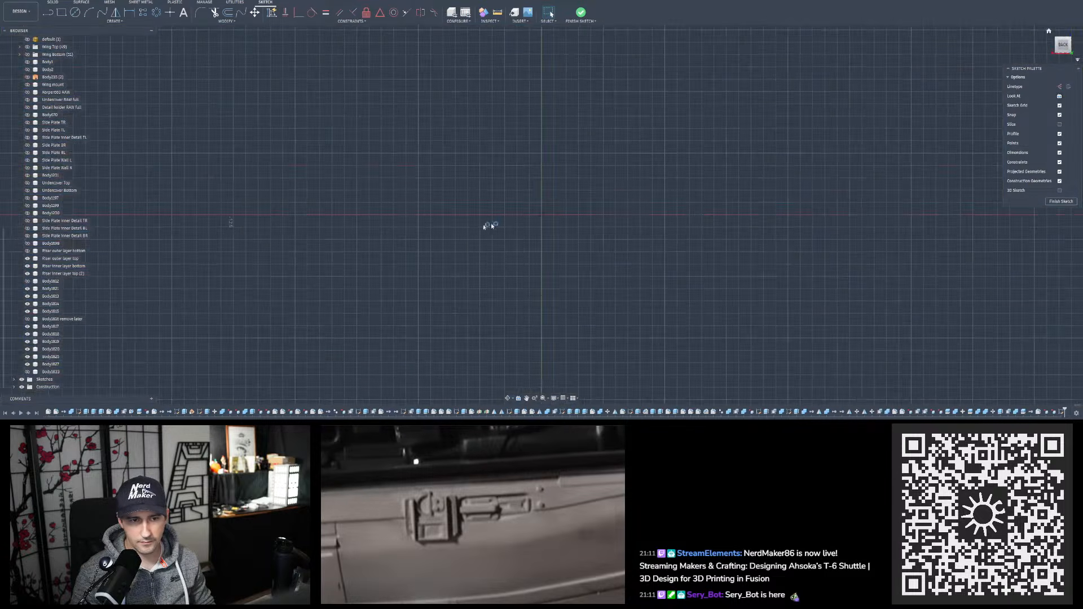
{"action": "scroll", "coordinate": [403, 197], "scroll_direction": "down", "scroll_amount": 12}
{"action": "scroll", "coordinate": [665, 300], "scroll_direction": "up", "scroll_amount": 8}
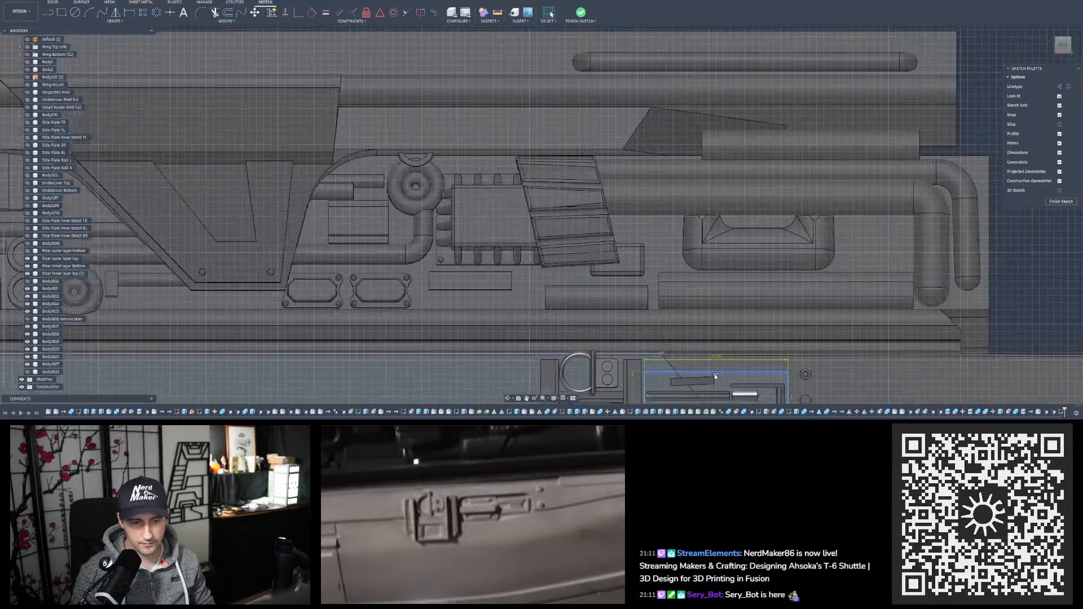
{"action": "middle_click_drag", "start_coordinate": [716, 377], "coordinate": [536, 178]}
{"action": "scroll", "coordinate": [528, 258], "scroll_direction": "up", "scroll_amount": 5}
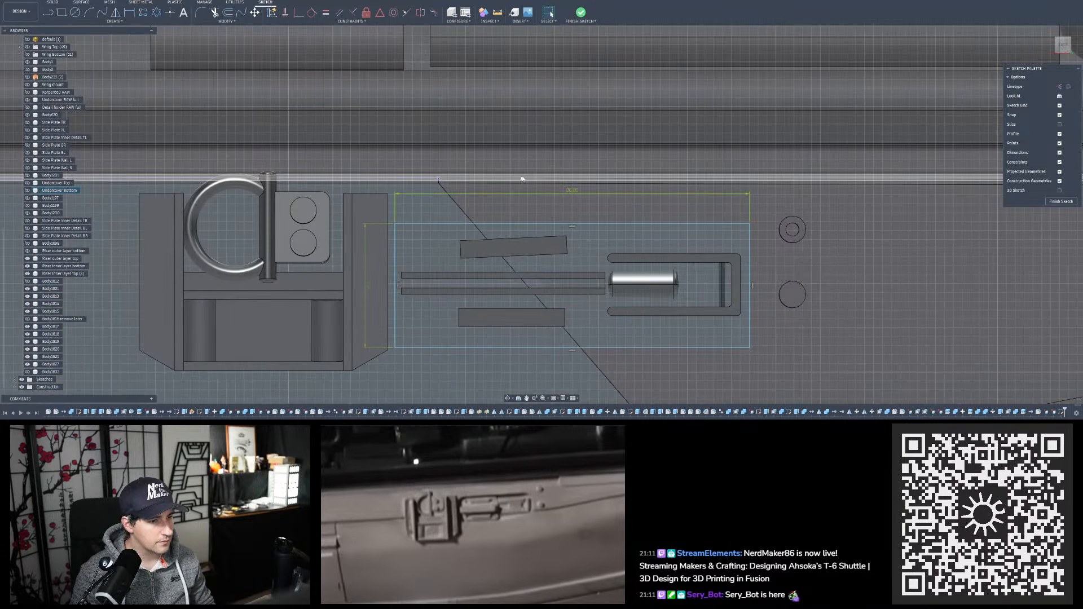
{"action": "left_click", "coordinate": [26, 274]}
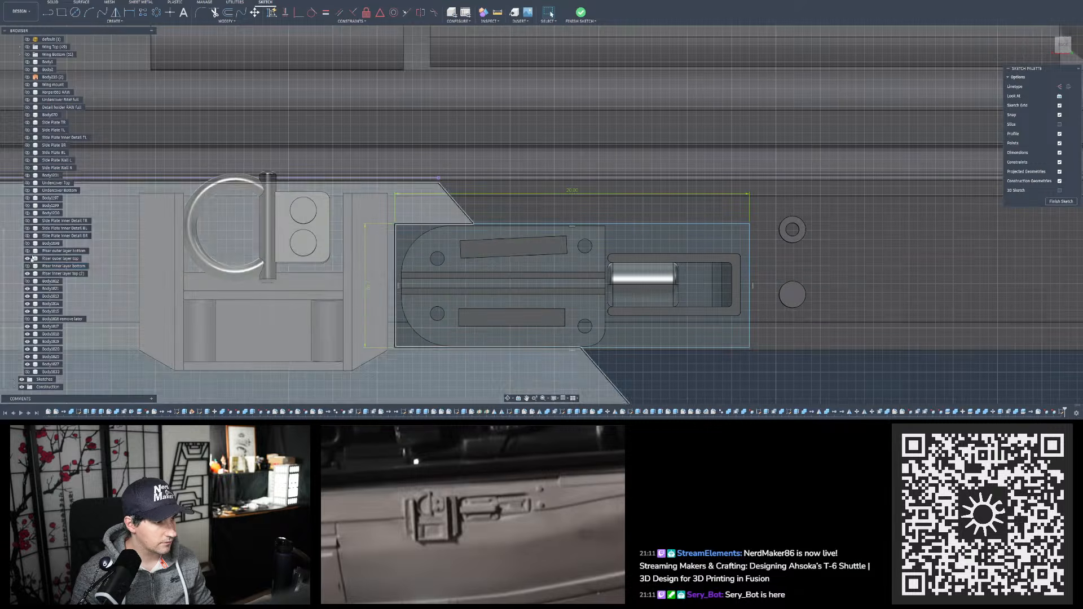
Dimension the rectangle's upper edge 2.69 mm from the projected panel edge
{"action": "left_click", "coordinate": [133, 16]}
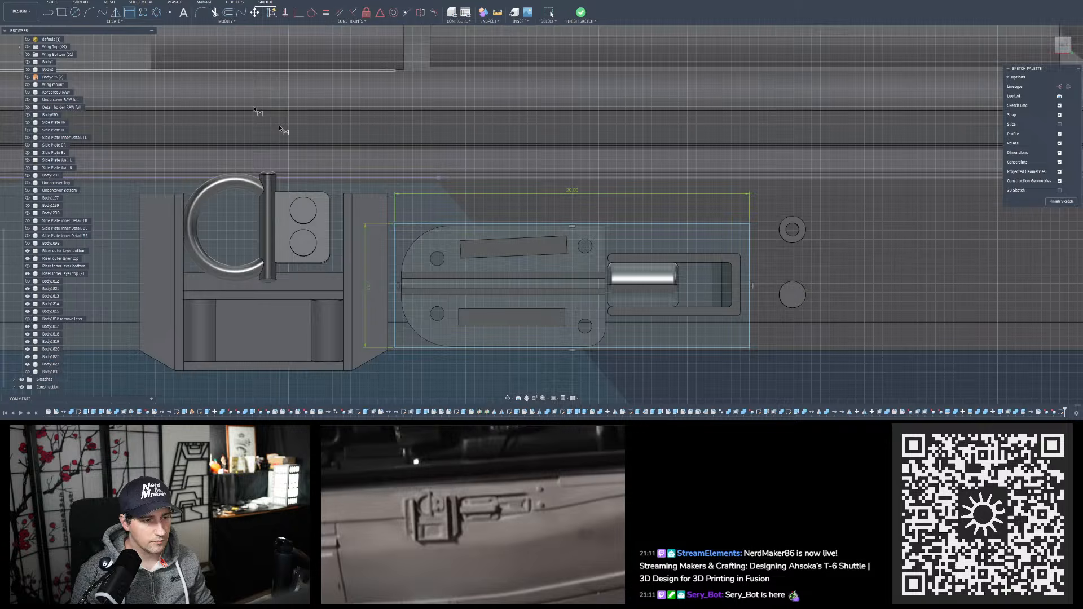
{"action": "left_click", "coordinate": [410, 225]}
{"action": "left_click", "coordinate": [411, 179]}
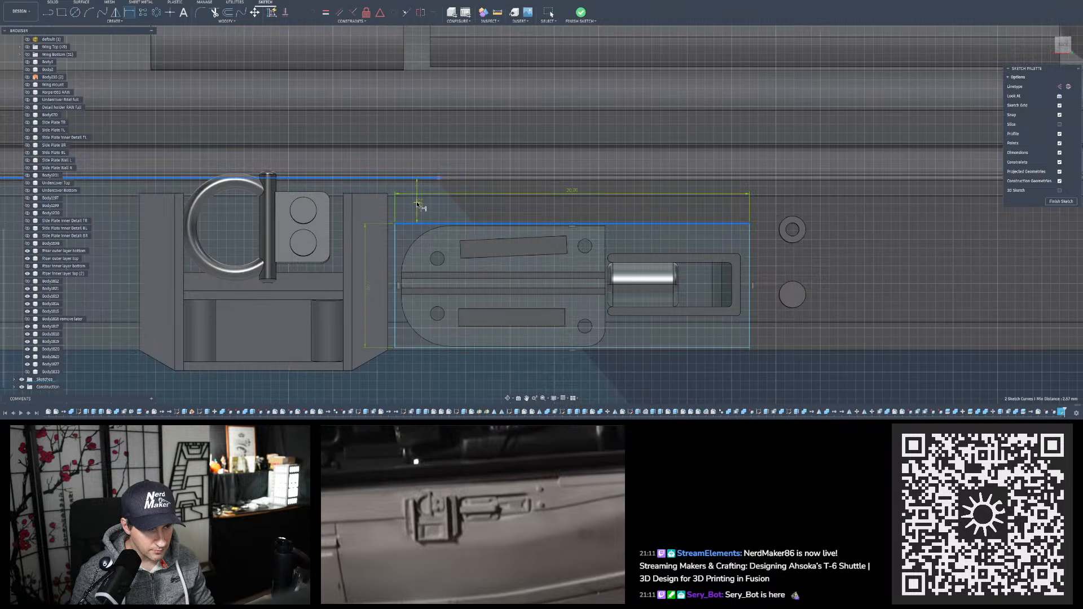
{"action": "left_click", "coordinate": [418, 181]}
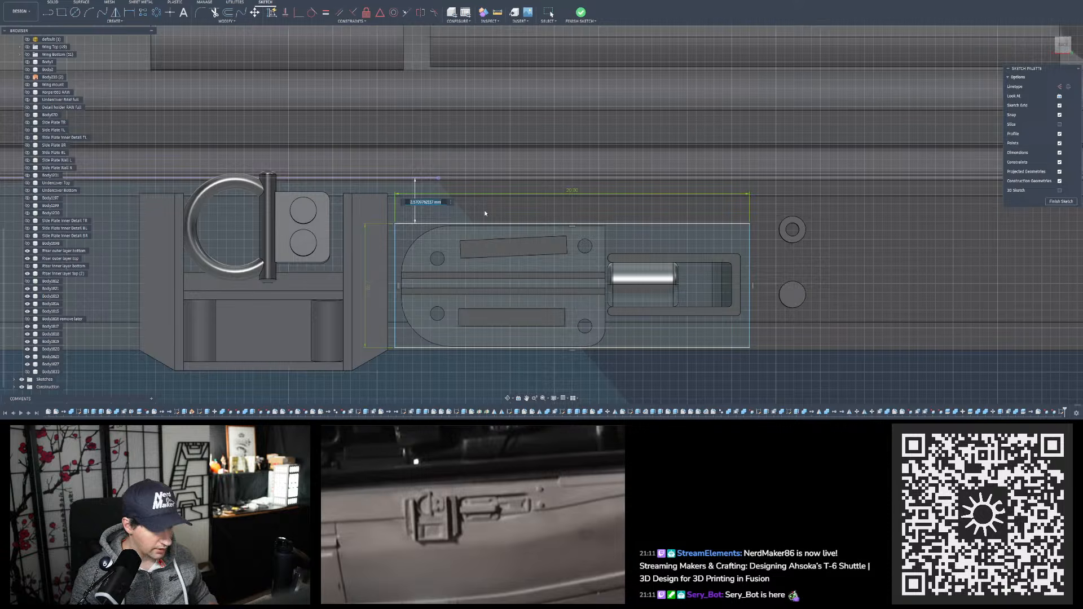
{"action": "type", "text": "2.69 mm (0.11 in)"}
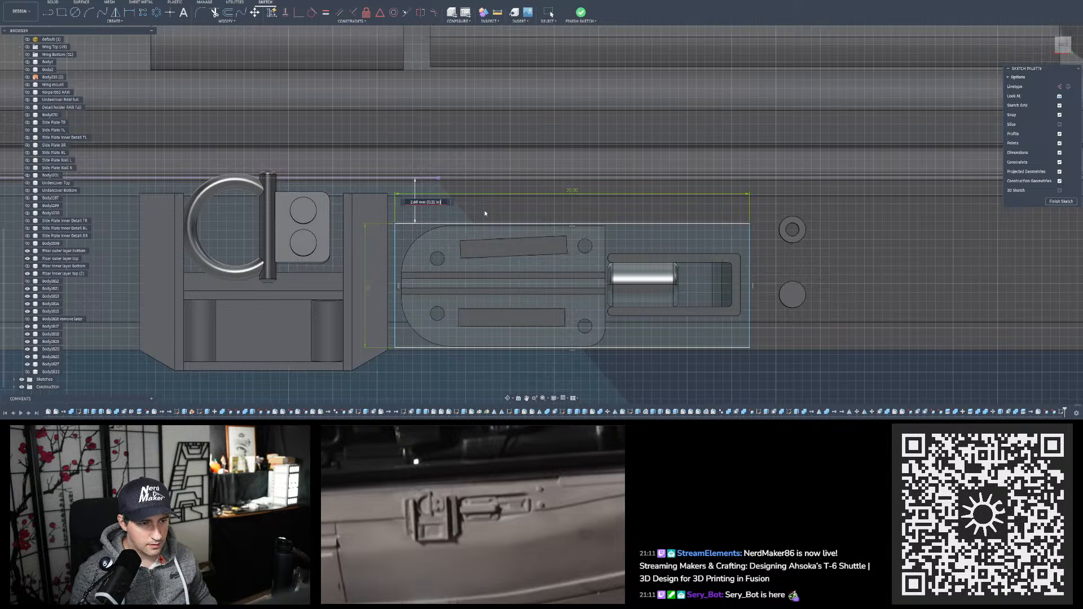
{"action": "key", "text": "BackSpace"}
{"action": "key", "text": "BackSpace"}
{"action": "key", "text": "BackSpace"}
{"action": "key", "text": "BackSpace"}
{"action": "key", "text": "BackSpace"}
{"action": "key", "text": "BackSpace"}
{"action": "key", "text": "BackSpace"}
{"action": "key", "text": "BackSpace"}
{"action": "key", "text": "BackSpace"}
{"action": "key", "text": "BackSpace"}
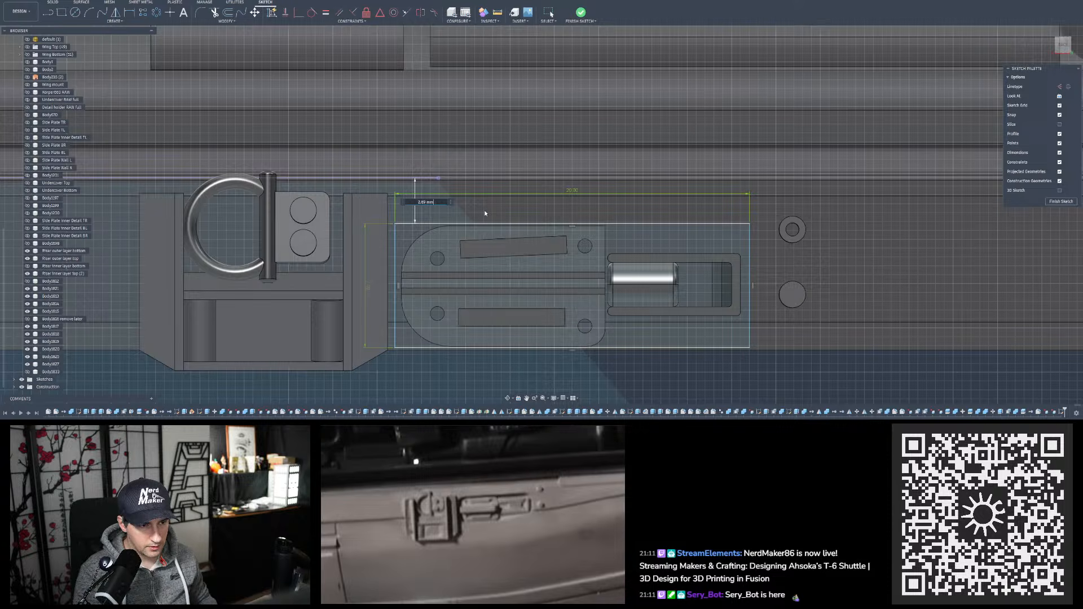
{"action": "key", "text": "Return"}
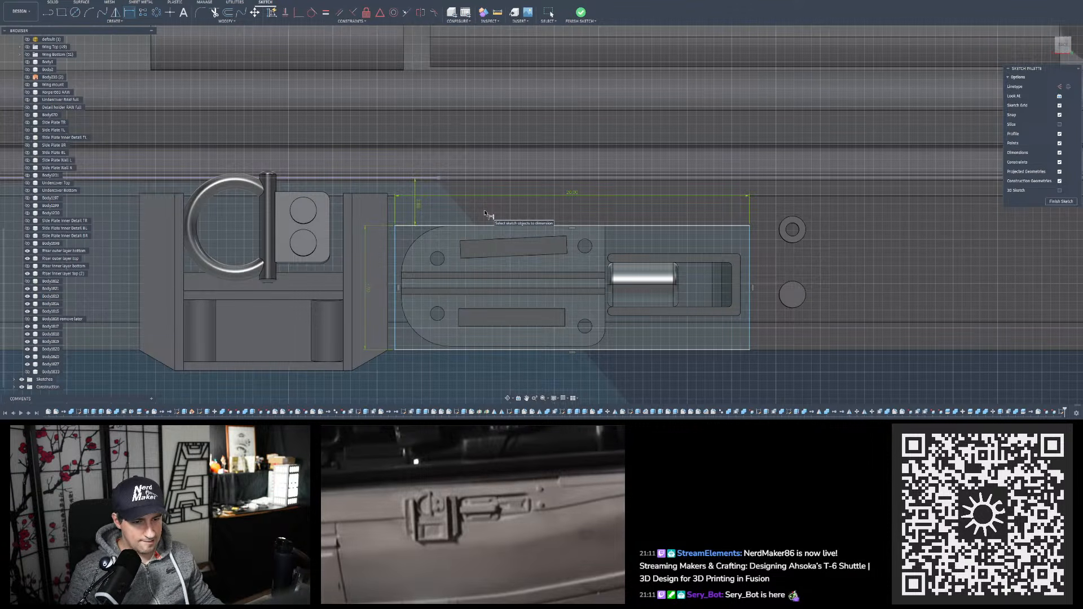
{"action": "scroll", "coordinate": [476, 226], "scroll_direction": "up", "scroll_amount": 8}
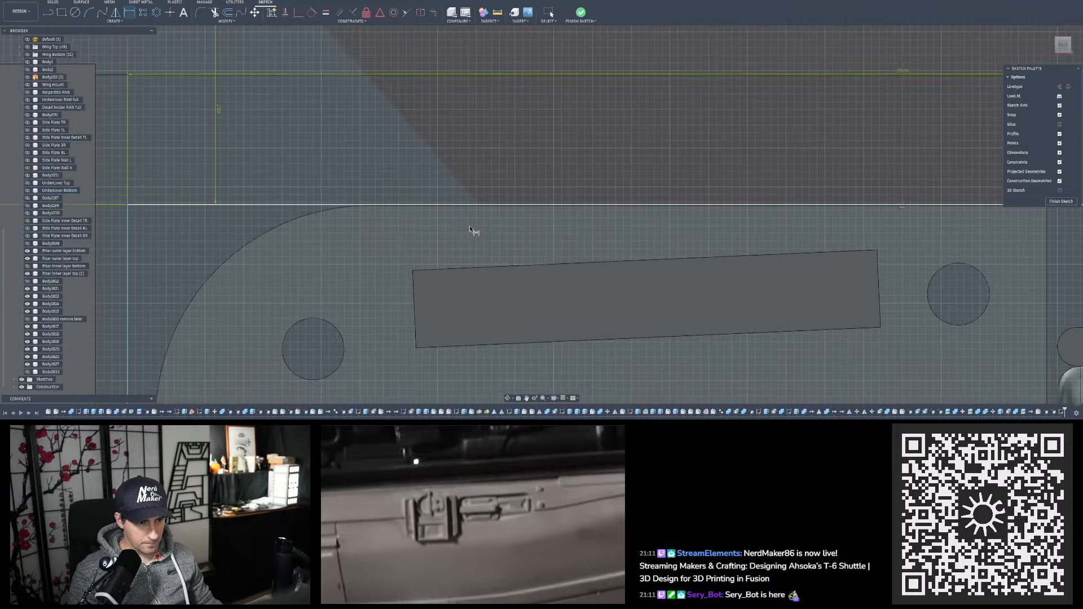
{"action": "scroll", "coordinate": [473, 218], "scroll_direction": "up", "scroll_amount": 5}
{"action": "scroll", "coordinate": [476, 217], "scroll_direction": "down", "scroll_amount": 4}
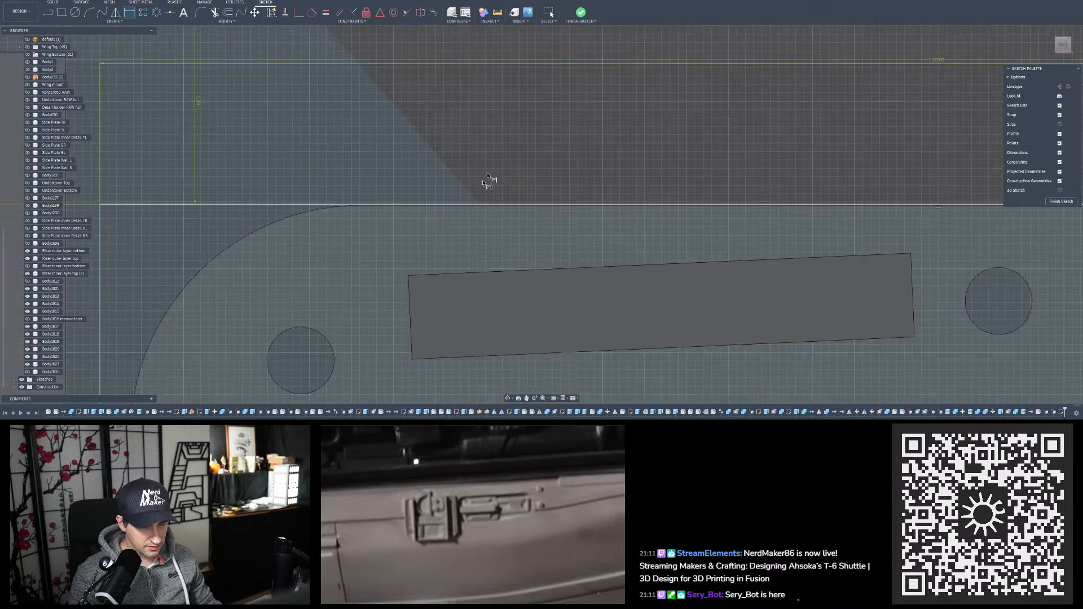
{"action": "scroll", "coordinate": [489, 180], "scroll_direction": "down", "scroll_amount": 6}
{"action": "scroll", "coordinate": [511, 251], "scroll_direction": "up", "scroll_amount": 2}
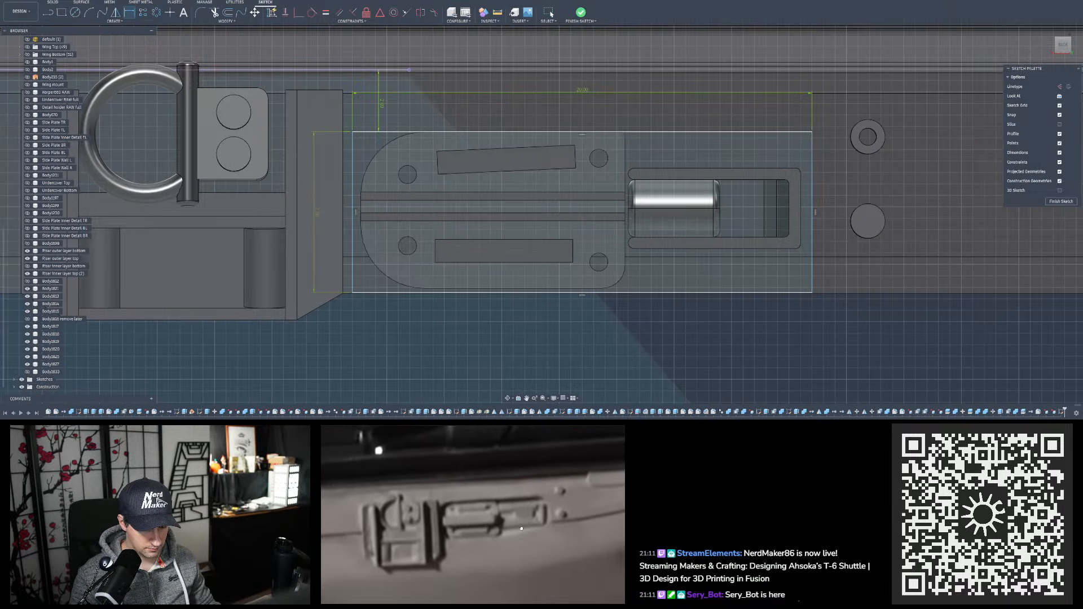
Set the distance between the rectangle's upper edge and the projected panel edge to 2.6 mm
{"action": "key", "text": "Escape"}
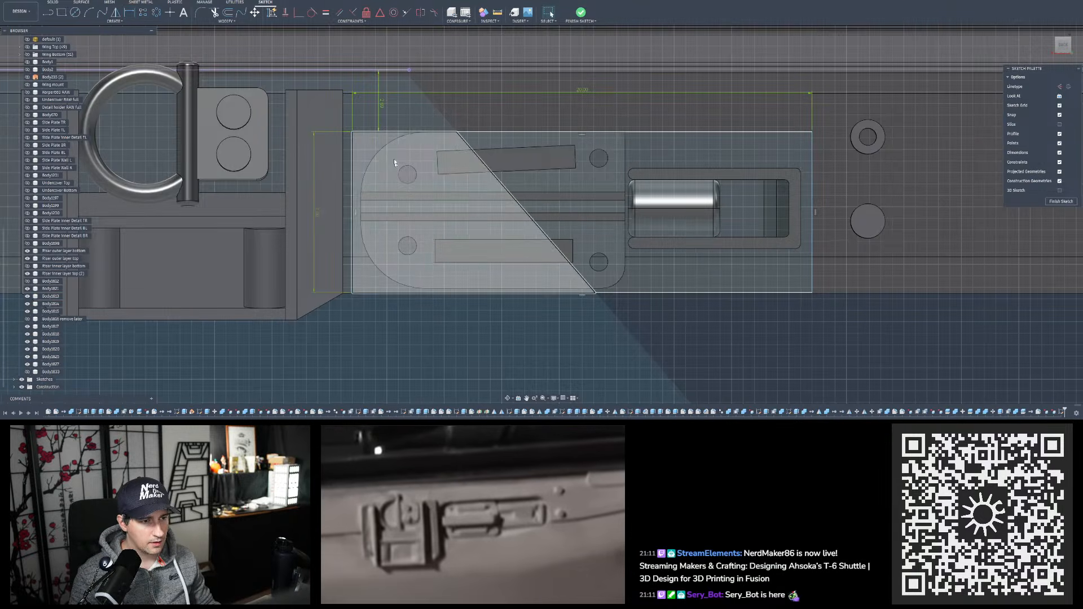
{"action": "double_click", "coordinate": [382, 103]}
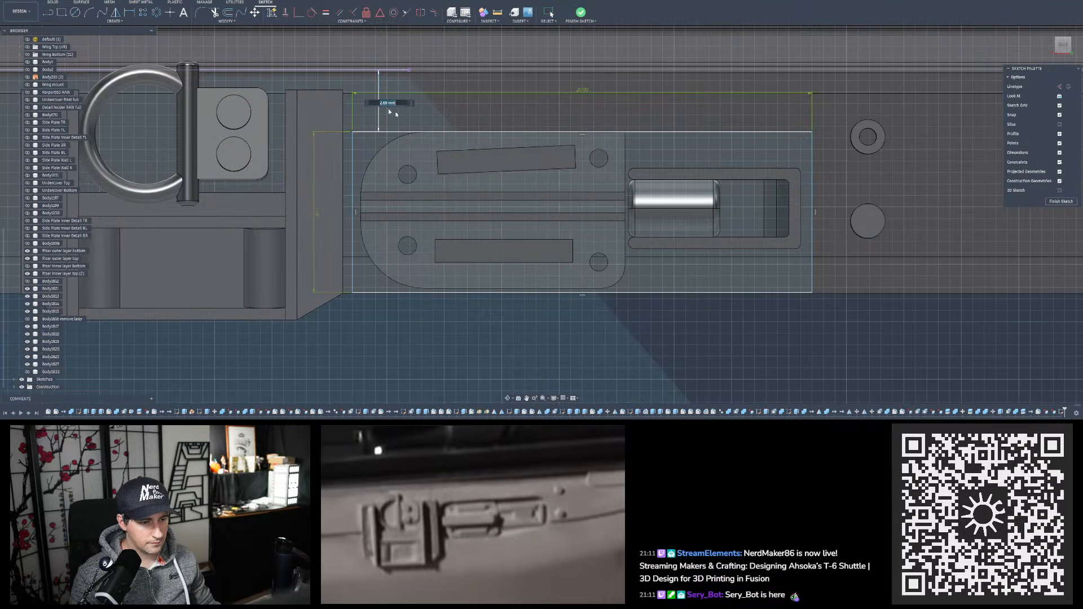
{"action": "type", "text": "2"}
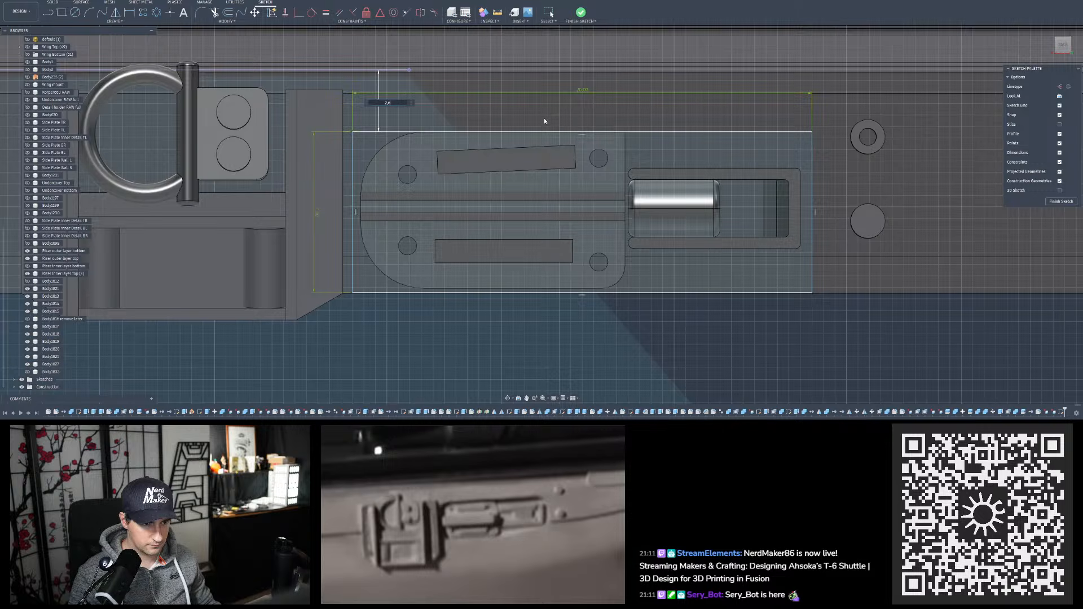
{"action": "type", "text": ".6"}
{"action": "key", "text": "Return"}
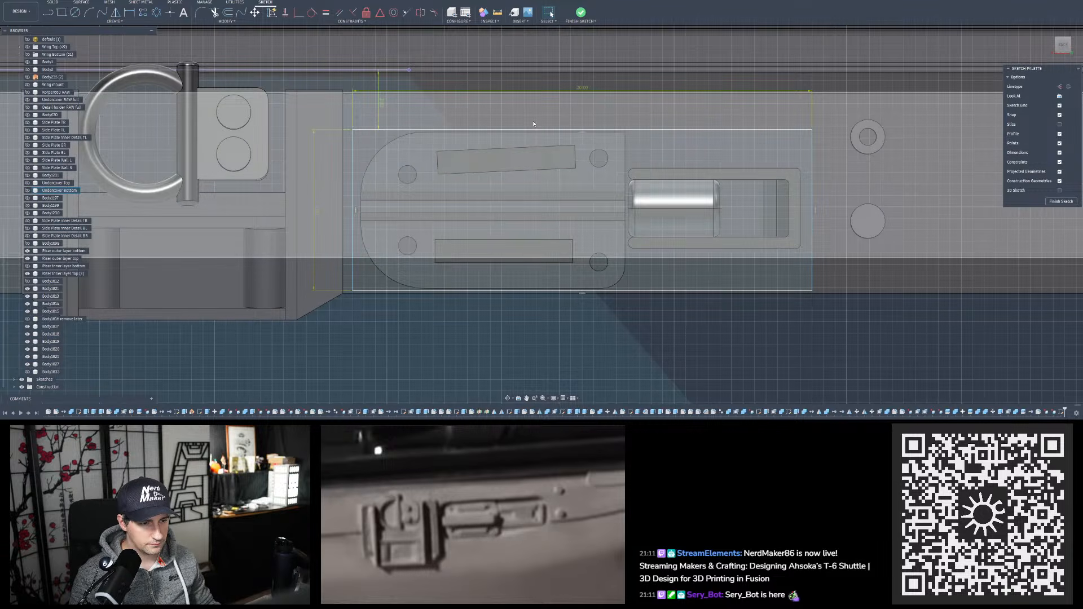
Measure the gap between the rectangle's lower edge and the detail's adjacent straight side face
{"action": "scroll", "coordinate": [533, 184], "scroll_direction": "up", "scroll_amount": 3}
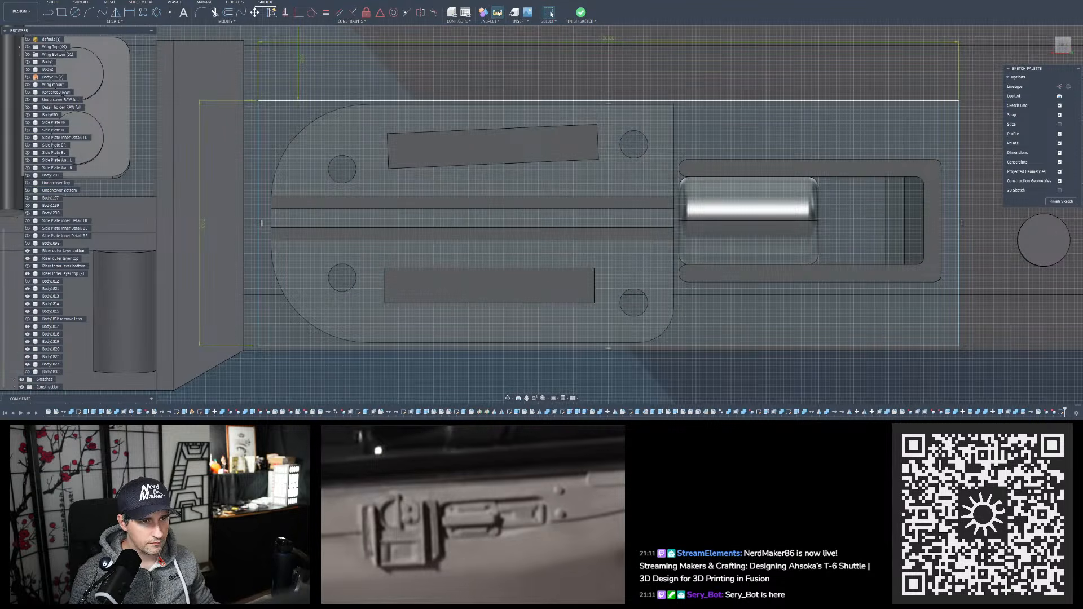
{"action": "left_click", "coordinate": [497, 13]}
{"action": "left_click", "coordinate": [401, 103]}
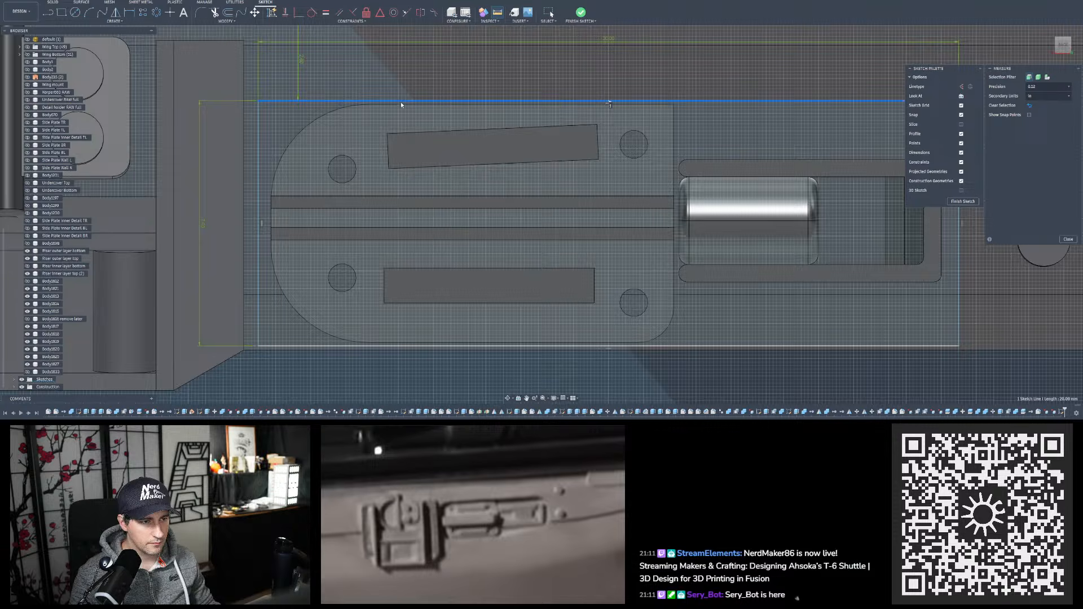
{"action": "mouse_move", "coordinate": [411, 105]}
{"action": "middle_mouse_down", "text": "shift"}
{"action": "mouse_move", "coordinate": [410, 115]}
{"action": "mouse_move", "coordinate": [420, 96]}
{"action": "middle_mouse_up", "text": "shift"}
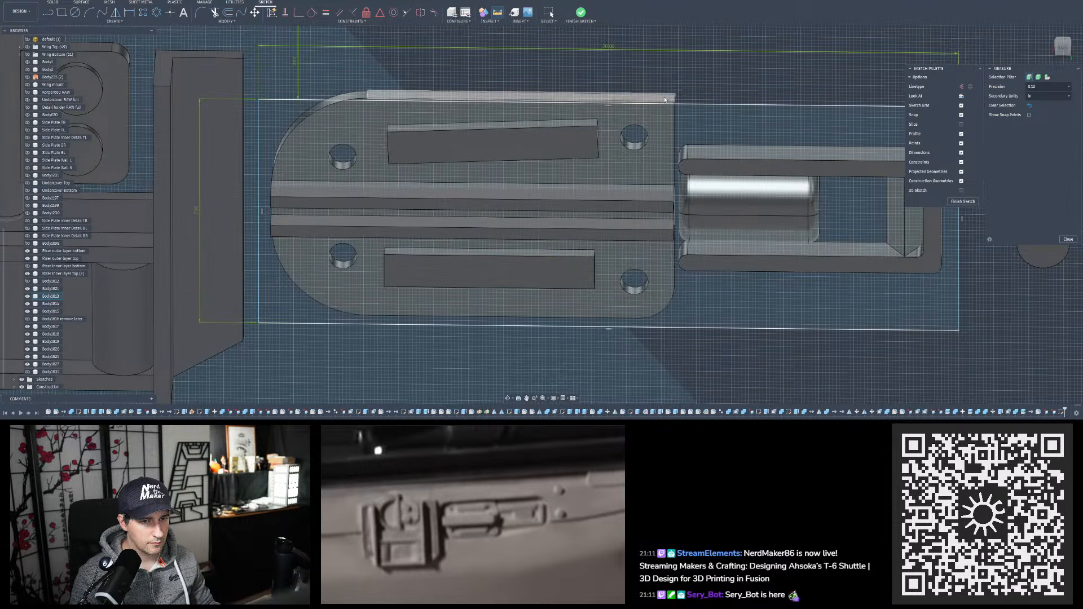
{"action": "left_click", "coordinate": [650, 115]}
{"action": "middle_click_drag", "start_coordinate": [650, 114], "coordinate": [64, 290], "text": "shift"}
{"action": "mouse_move", "coordinate": [489, 128]}
{"action": "middle_mouse_down", "text": "shift"}
{"action": "mouse_move", "coordinate": [526, 107]}
{"action": "mouse_move", "coordinate": [513, 113]}
{"action": "mouse_move", "coordinate": [637, 347]}
{"action": "middle_mouse_up", "text": "shift"}
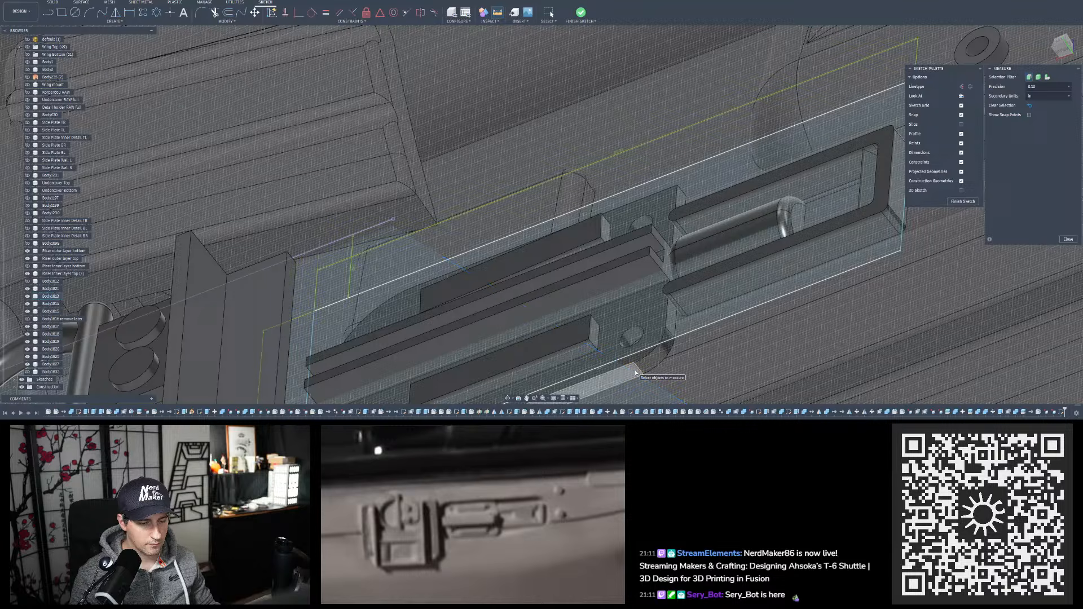
{"action": "left_click", "coordinate": [632, 370]}
{"action": "left_click", "coordinate": [632, 355]}
{"action": "middle_click_drag", "start_coordinate": [631, 253], "coordinate": [605, 108], "text": "shift"}
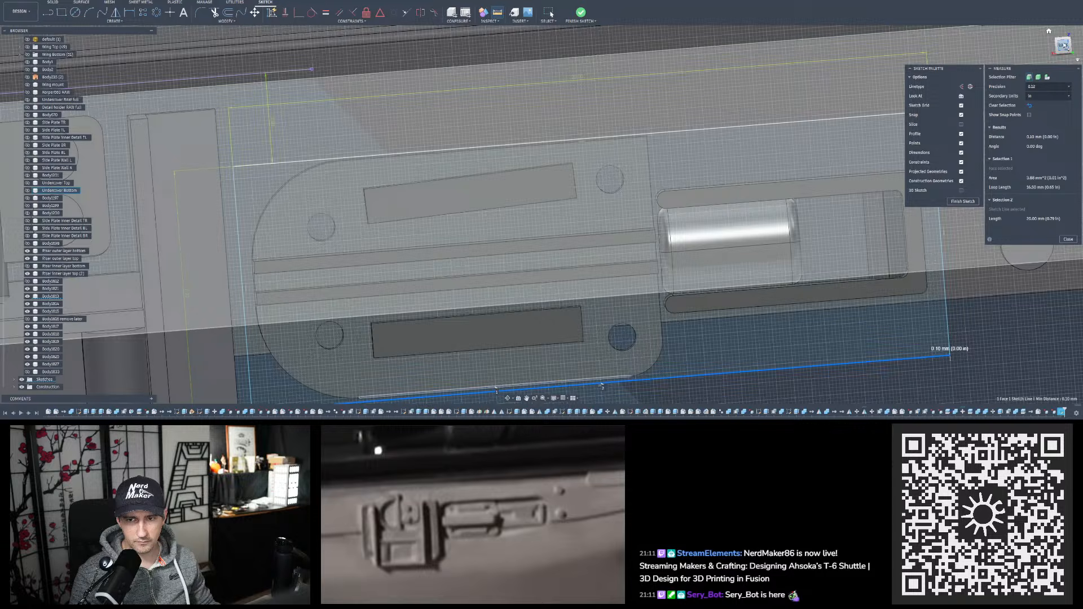
{"action": "left_click", "coordinate": [1063, 45]}
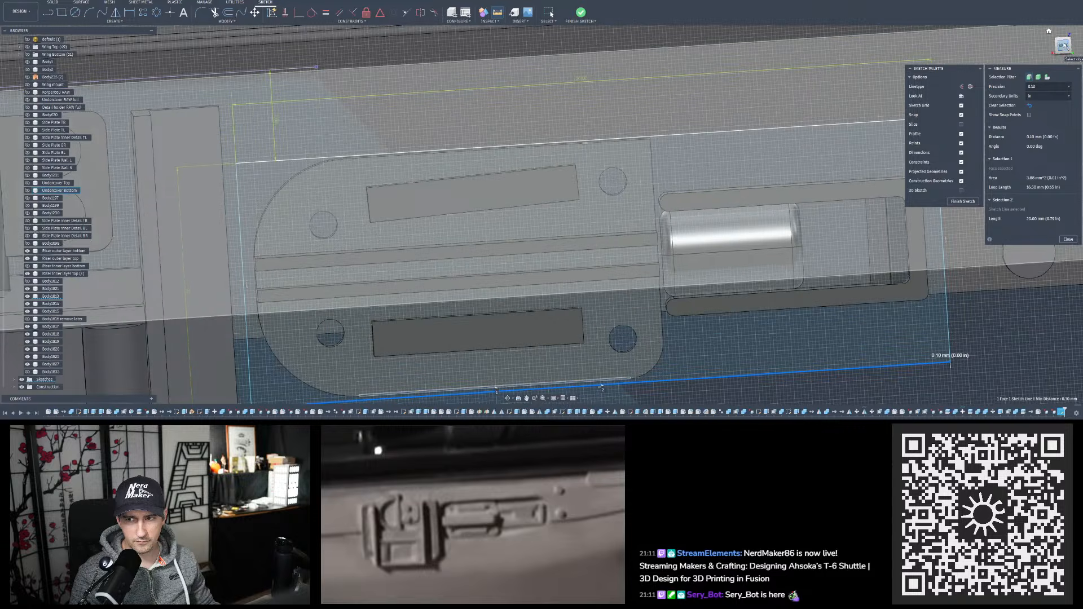
{"action": "middle_click_drag", "start_coordinate": [466, 174], "coordinate": [457, 169], "text": "shift"}
{"action": "scroll", "coordinate": [348, 150], "scroll_direction": "down", "scroll_amount": 3}
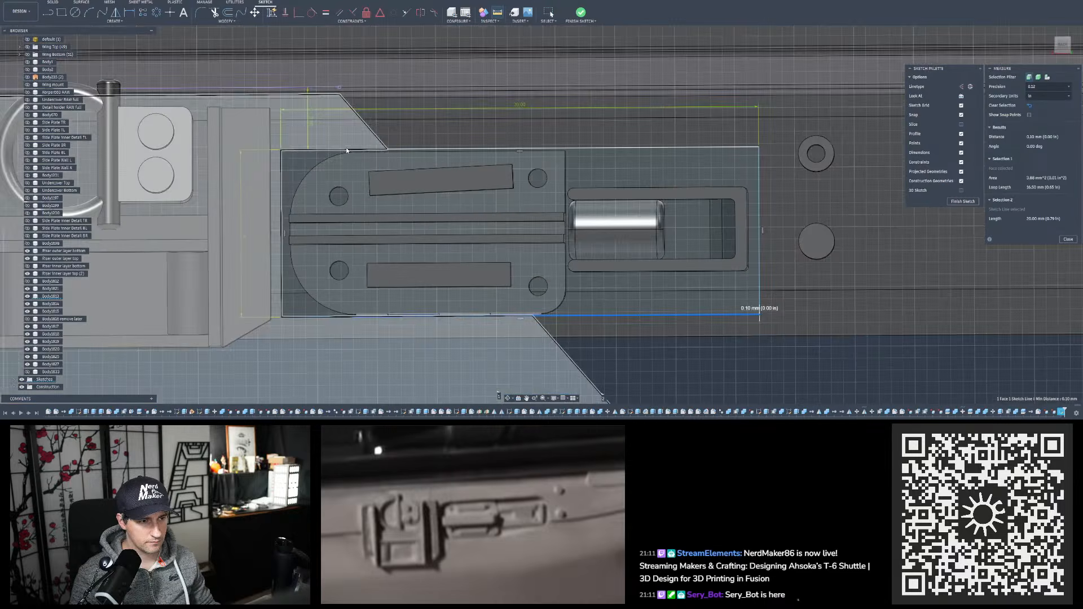
{"action": "left_click", "coordinate": [709, 382]}
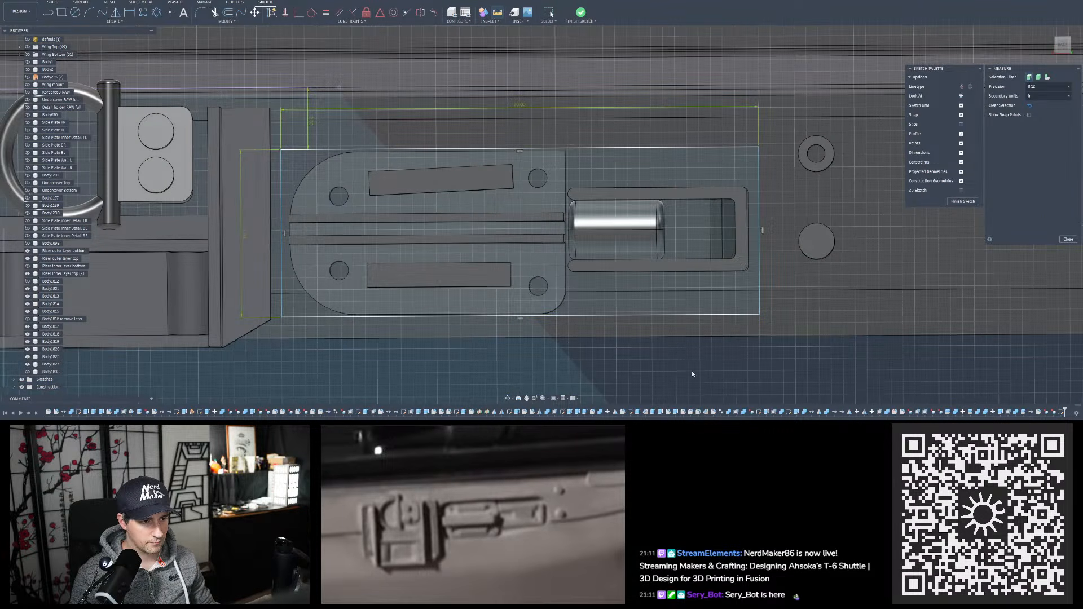
{"action": "key", "text": "Escape"}
Measure the gap on the upper panel between the recess's rounded end edge and the detail's end face
{"action": "scroll", "coordinate": [669, 330], "scroll_direction": "down", "scroll_amount": 3}
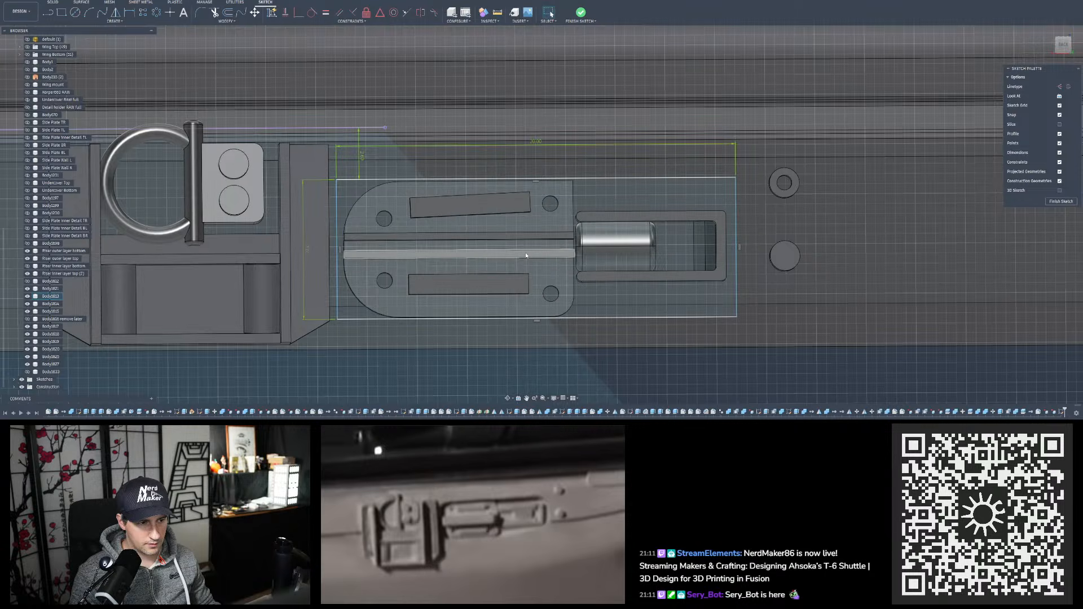
{"action": "scroll", "coordinate": [444, 208], "scroll_direction": "up", "scroll_amount": 1}
{"action": "middle_click_drag", "start_coordinate": [439, 201], "coordinate": [438, 203], "text": "shift"}
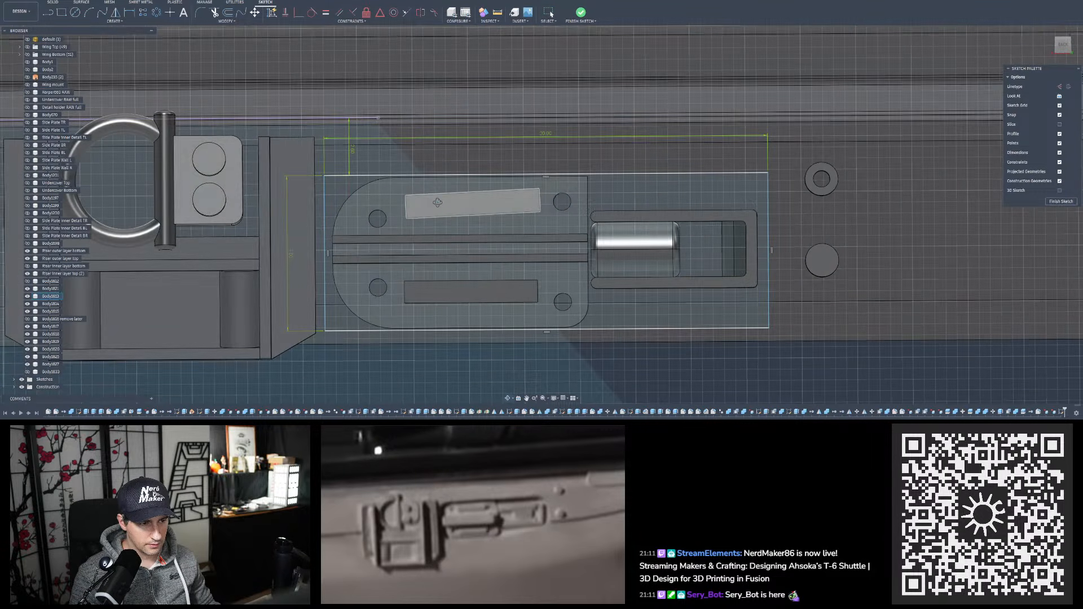
{"action": "scroll", "coordinate": [438, 202], "scroll_direction": "down", "scroll_amount": 8}
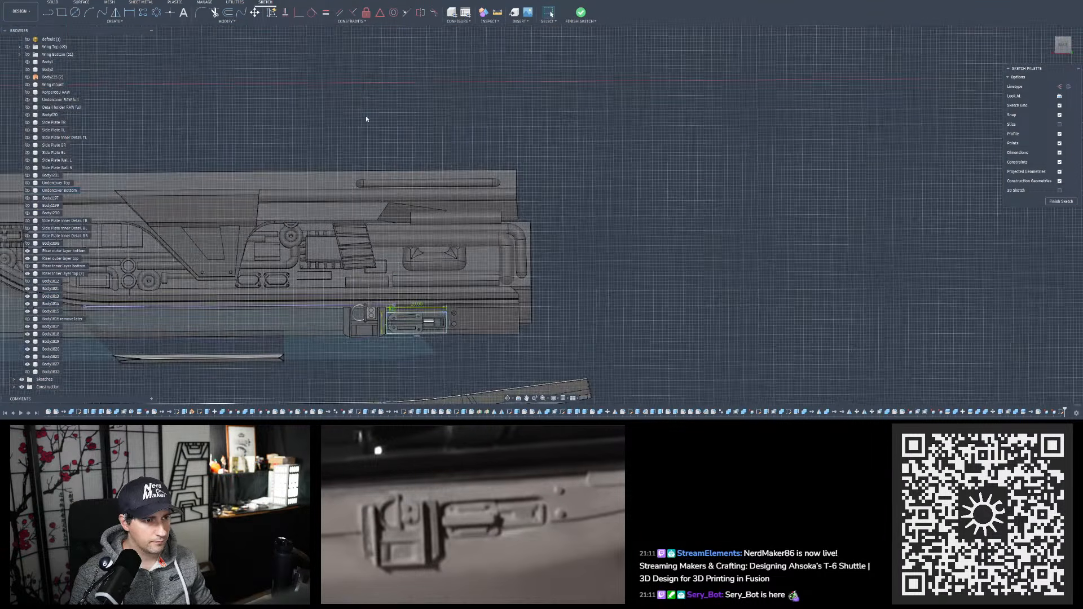
{"action": "scroll", "coordinate": [398, 299], "scroll_direction": "up", "scroll_amount": 8}
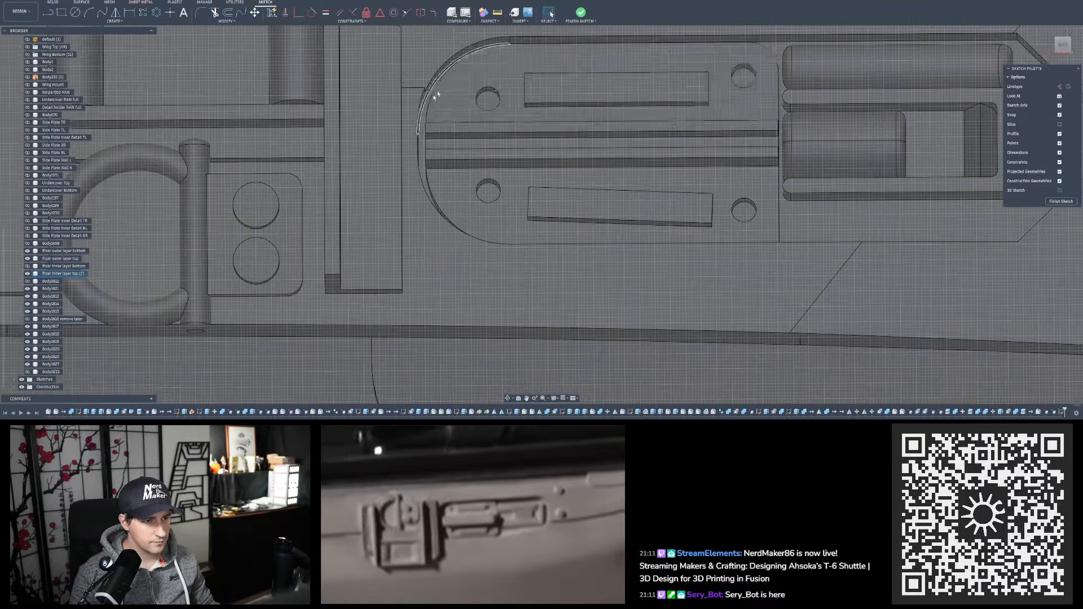
{"action": "left_click", "coordinate": [498, 12]}
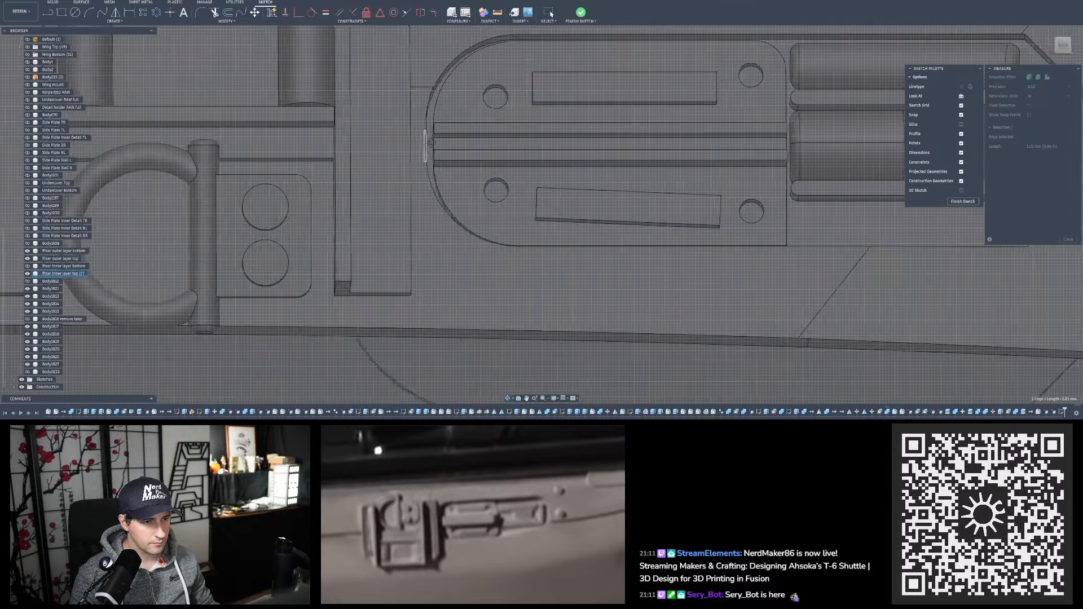
{"action": "left_click", "coordinate": [426, 148]}
{"action": "left_click", "coordinate": [436, 146]}
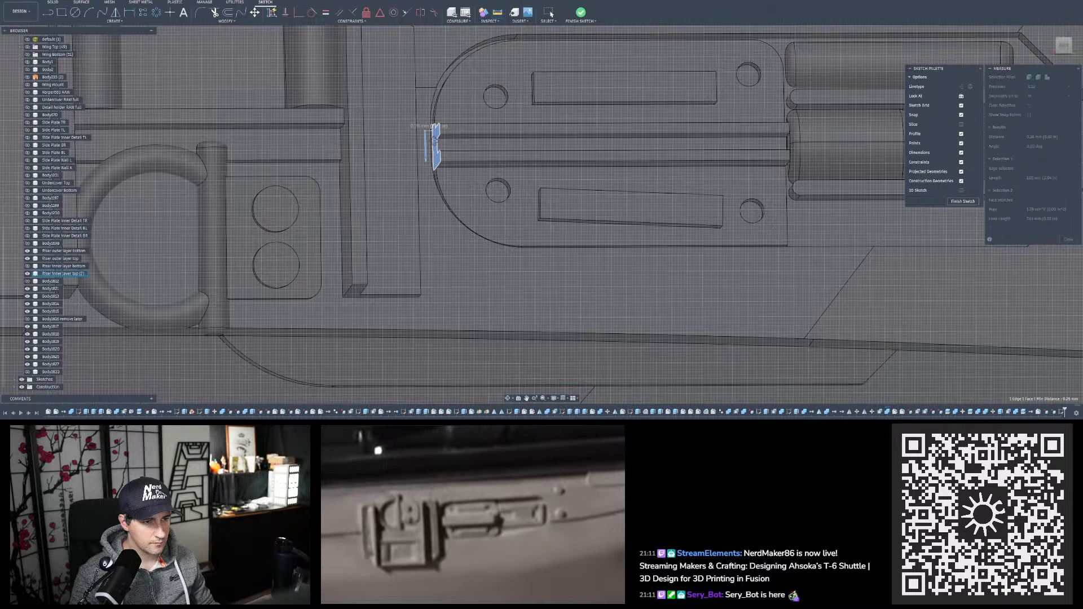
{"action": "middle_click_drag", "start_coordinate": [435, 143], "coordinate": [430, 143], "text": "shift"}
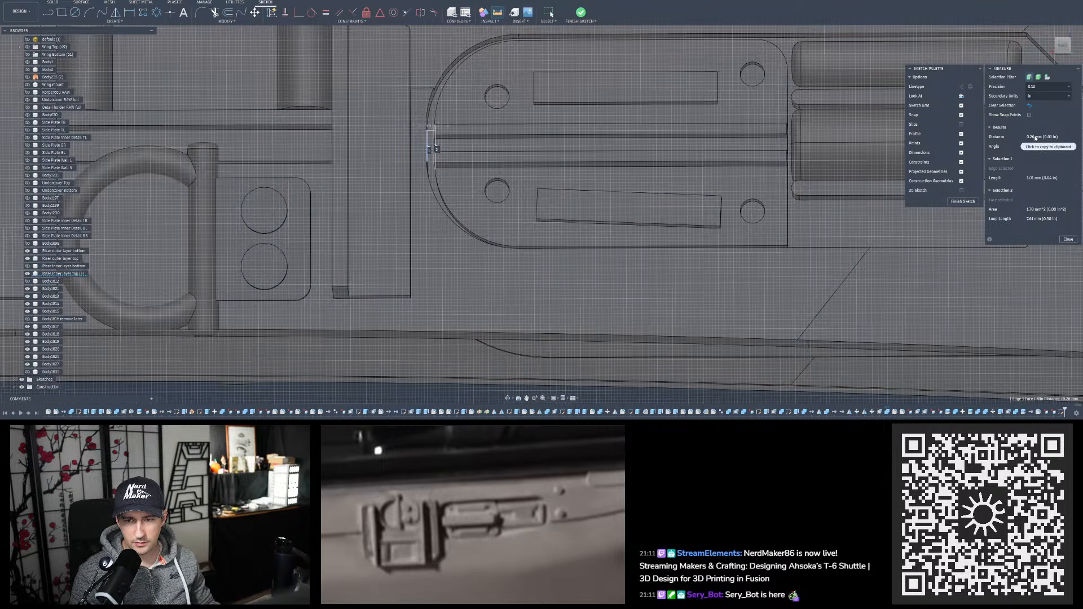
{"action": "left_click", "coordinate": [1069, 239]}
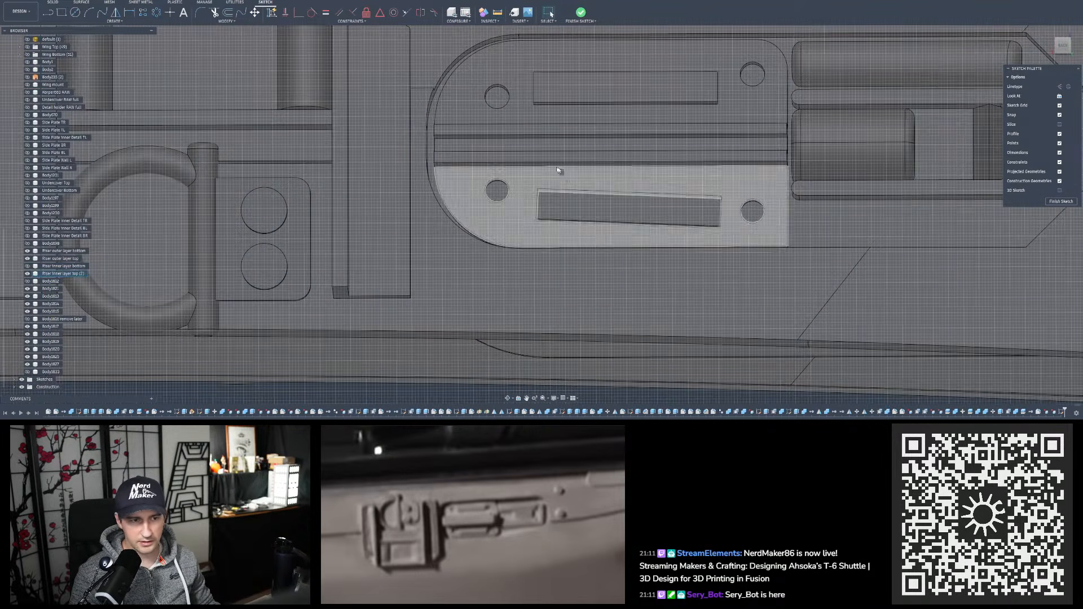
Project the straight end edge of the lower detail's rounded side into the sketch and look straight at it
{"action": "scroll", "coordinate": [480, 237], "scroll_direction": "down", "scroll_amount": 10}
{"action": "scroll", "coordinate": [480, 237], "scroll_direction": "up", "scroll_amount": 10}
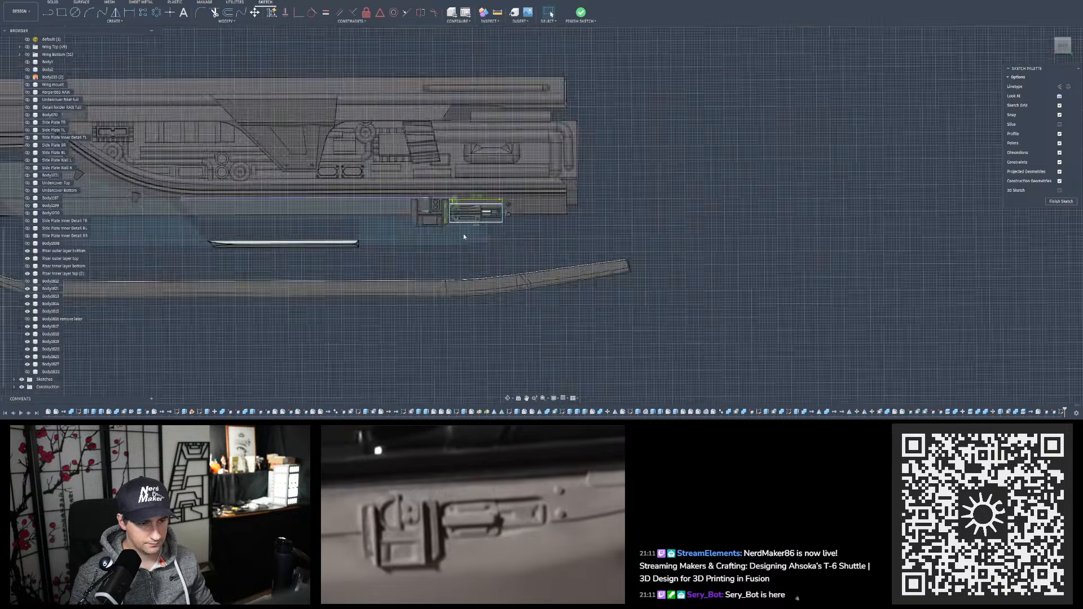
{"action": "scroll", "coordinate": [445, 209], "scroll_direction": "down", "scroll_amount": 1}
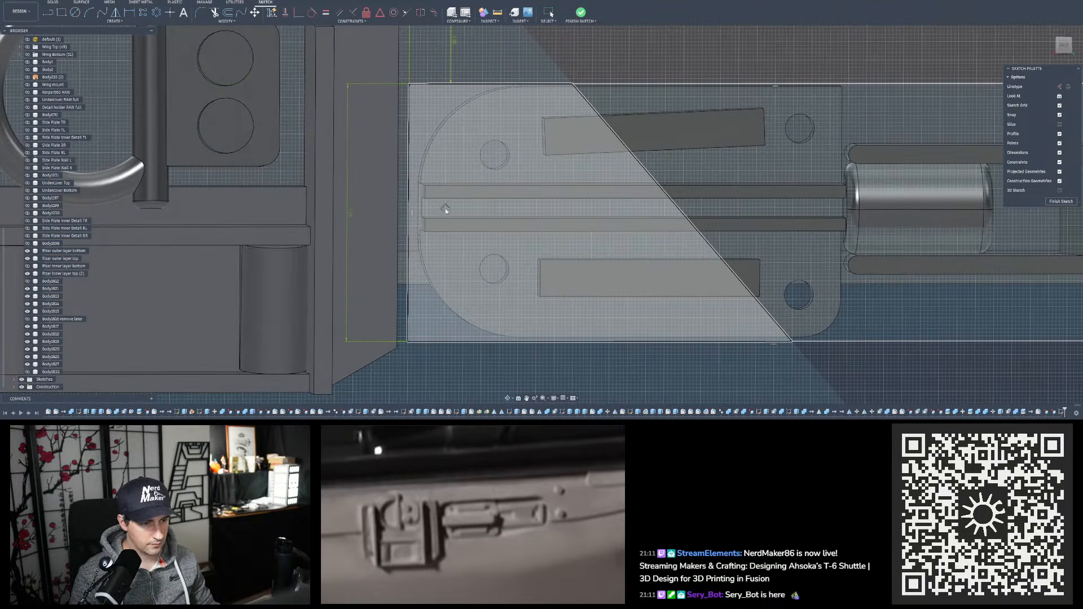
{"action": "key", "text": "p"}
{"action": "left_click", "coordinate": [417, 212]}
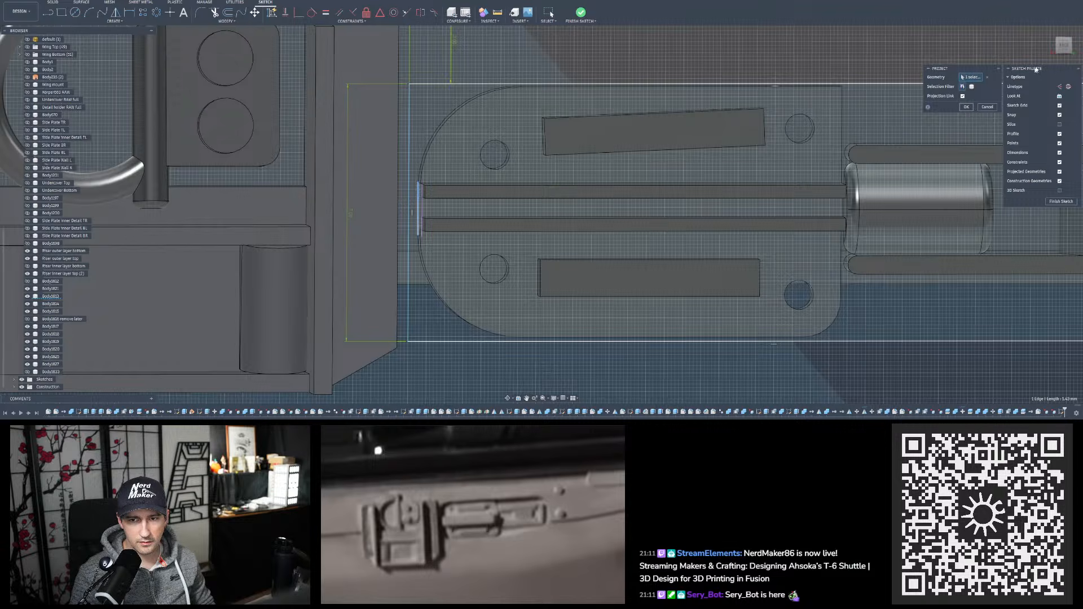
{"action": "left_click", "coordinate": [967, 107]}
{"action": "left_click", "coordinate": [1064, 45]}
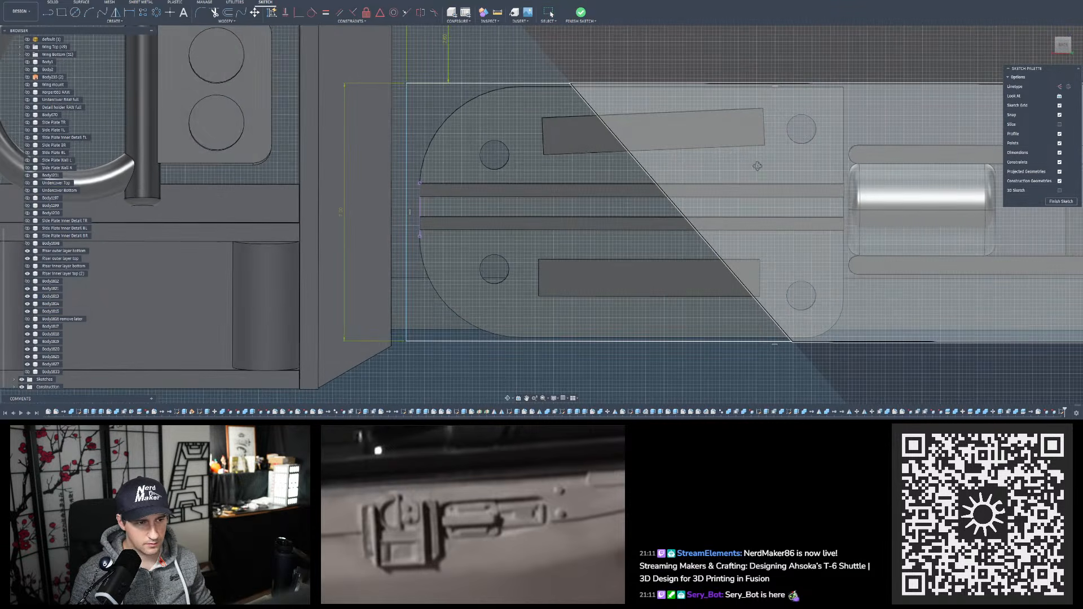
Dimension the rectangle's short edge 0.26 mm from the projected end edge of the detail
{"action": "left_click", "coordinate": [128, 14]}
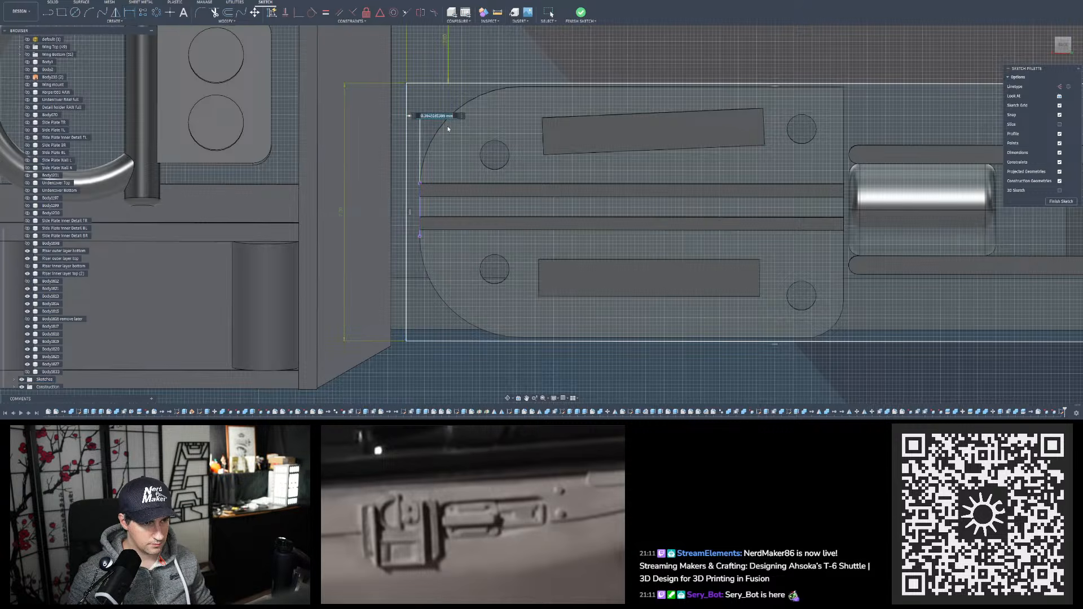
{"action": "type", "text": "0.26"}
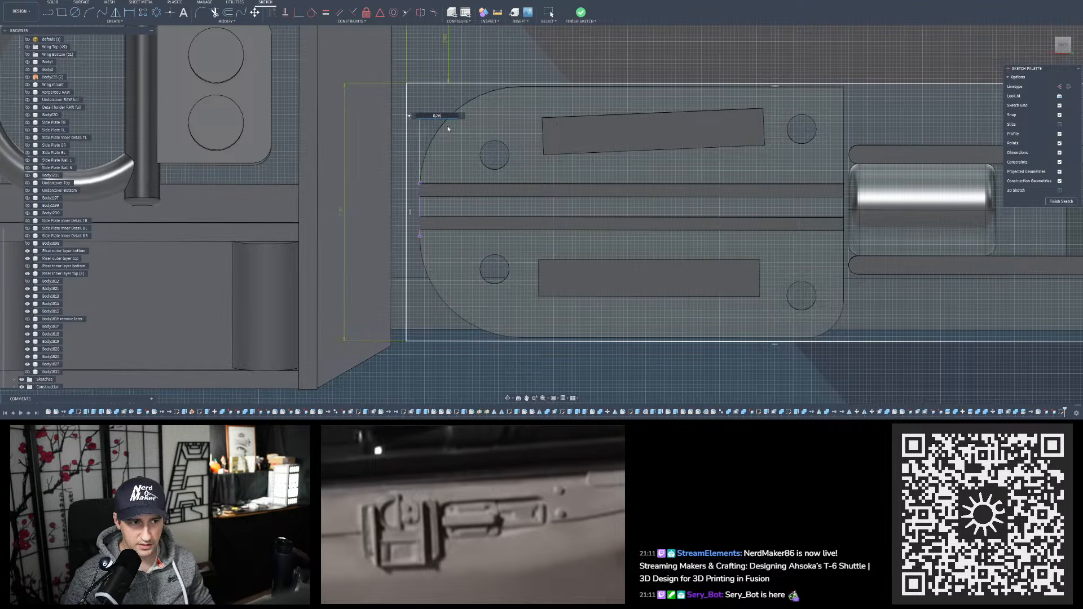
{"action": "key", "text": "Return"}
{"action": "scroll", "coordinate": [377, 175], "scroll_direction": "down", "scroll_amount": 3}
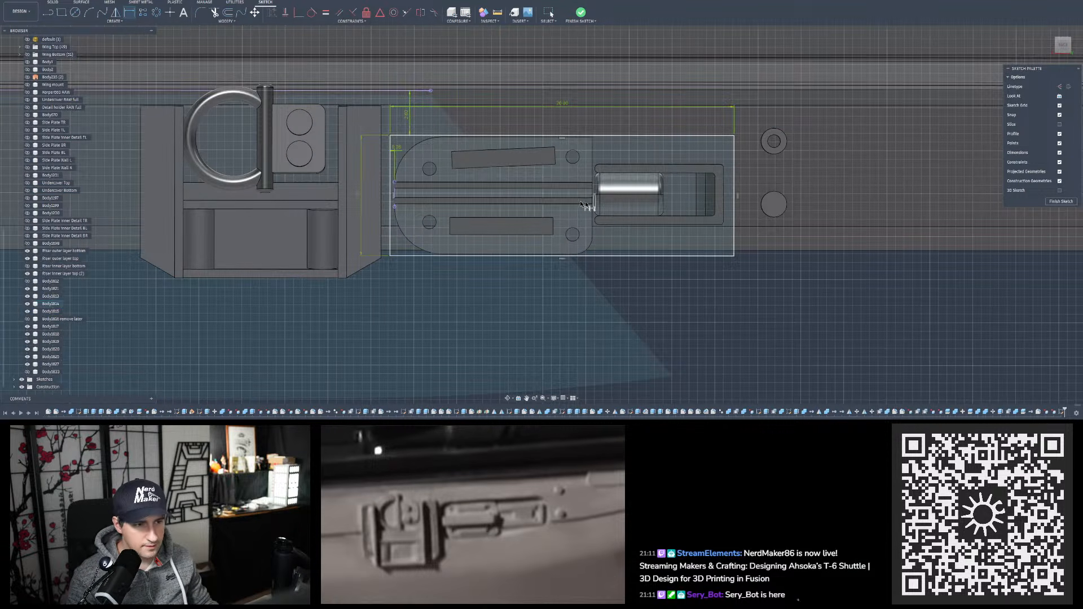
{"action": "key", "text": "Escape"}
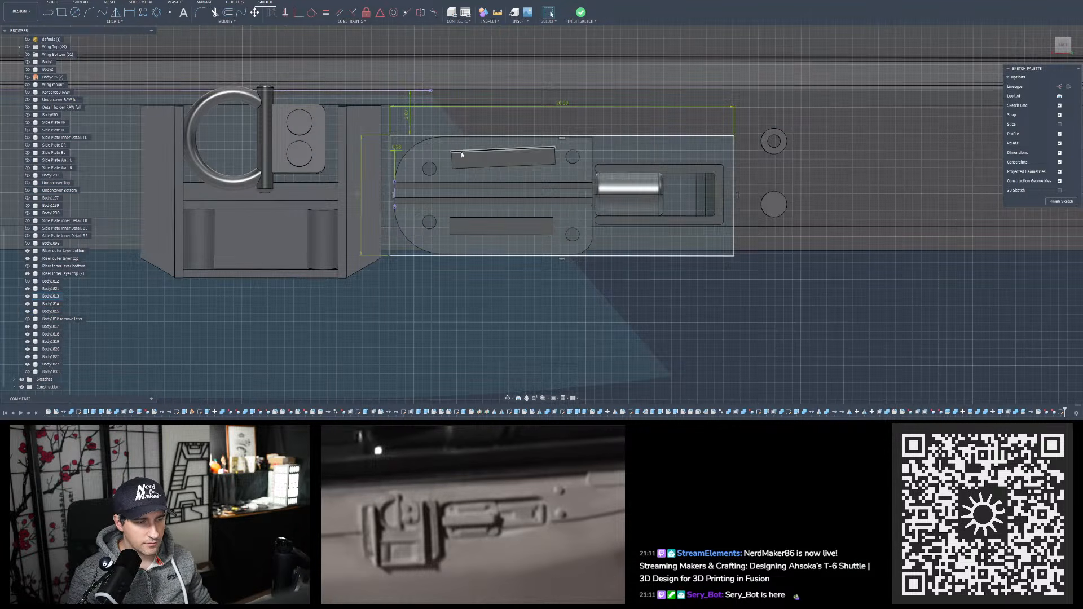
Fillet the rectangle's two corners at the detail's rounded end with a 3 mm radius
{"action": "scroll", "coordinate": [474, 150], "scroll_direction": "up", "scroll_amount": 3}
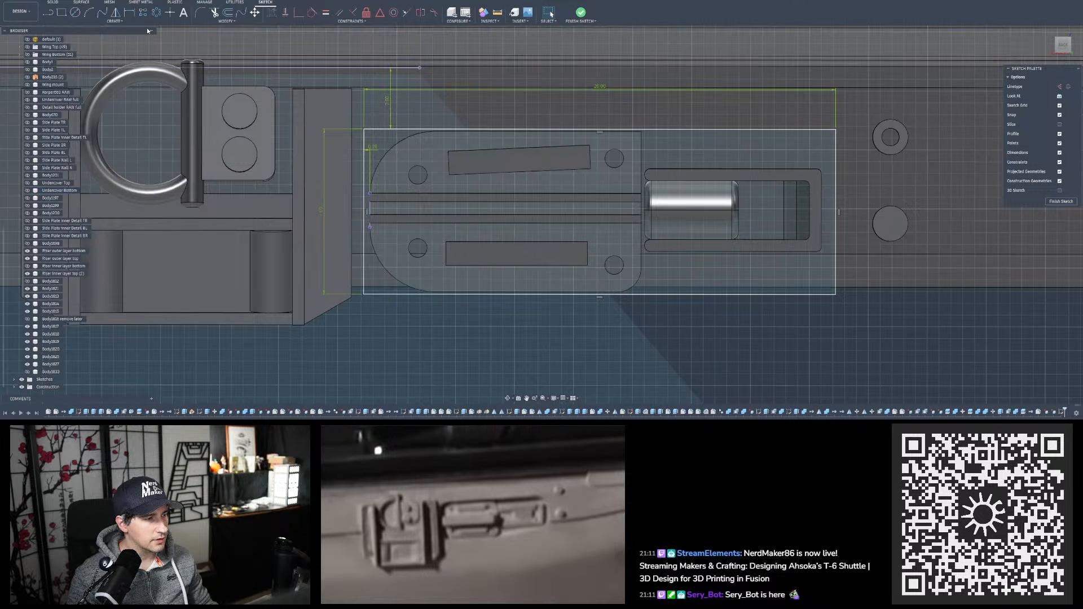
{"action": "left_click", "coordinate": [201, 12]}
{"action": "left_click", "coordinate": [364, 130]}
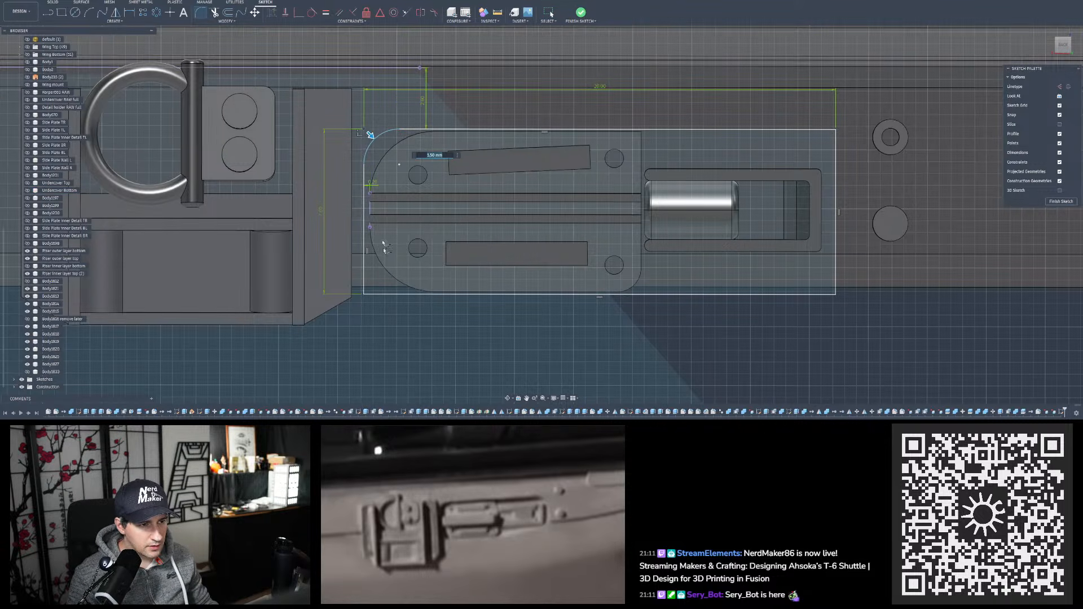
{"action": "type", "text": "3"}
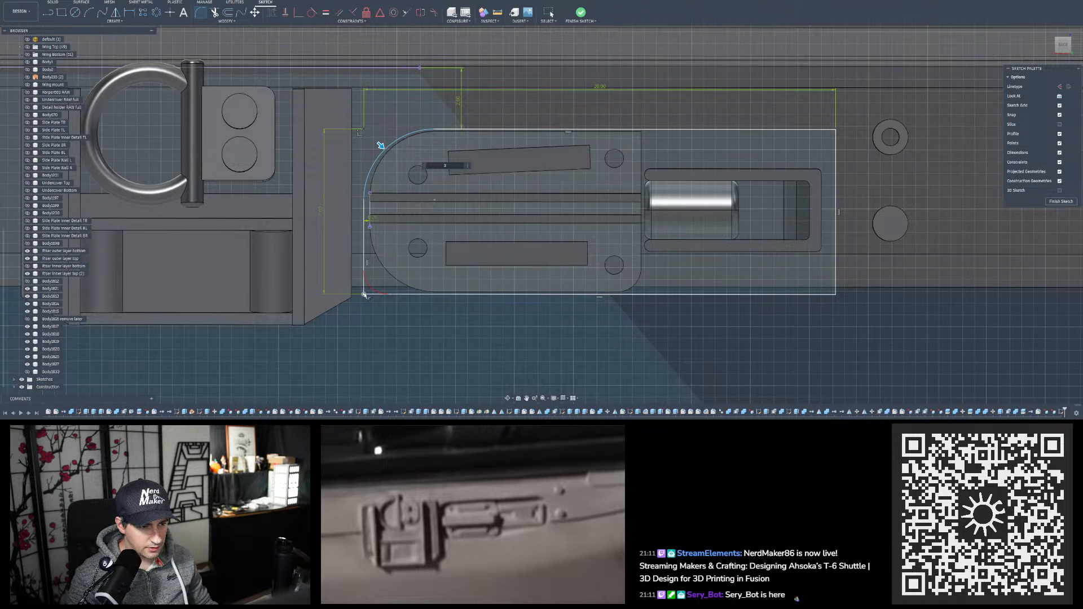
{"action": "key", "text": "Return"}
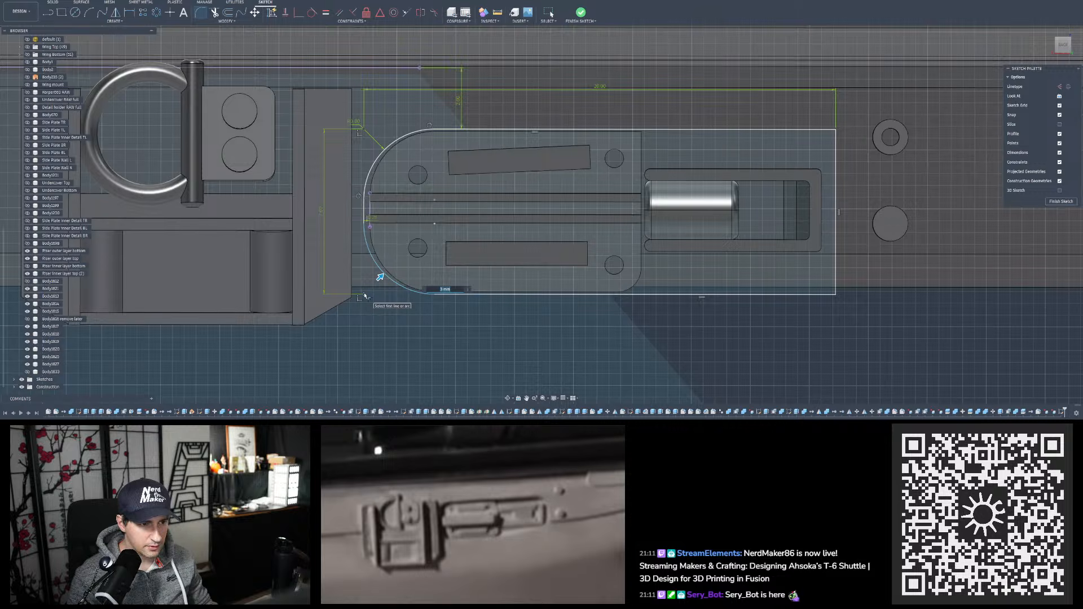
{"action": "key", "text": "Return"}
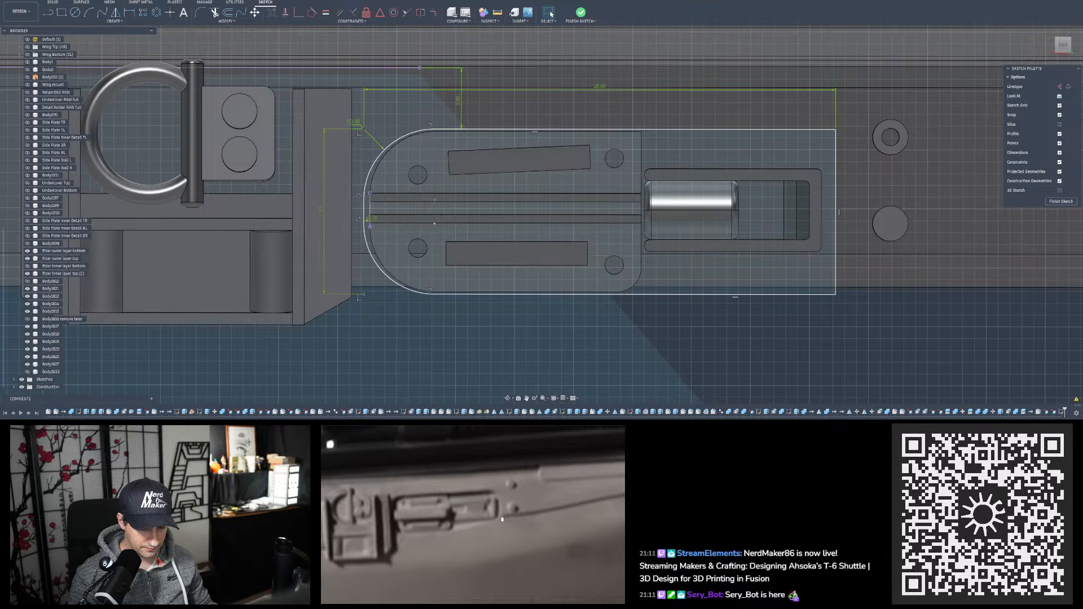
{"action": "scroll", "coordinate": [532, 307], "scroll_direction": "up", "scroll_amount": 3}
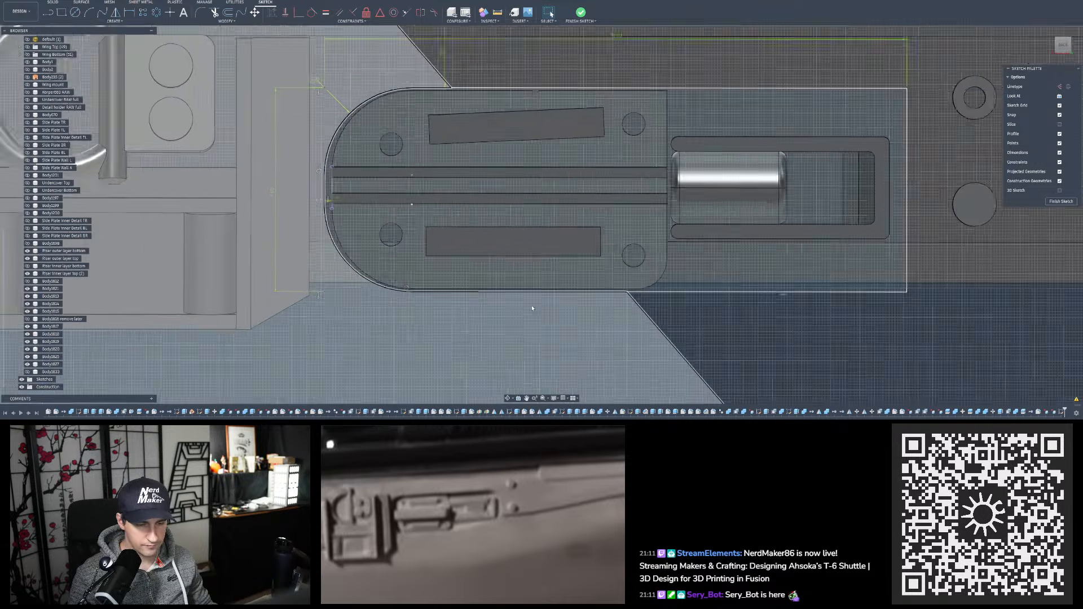
{"action": "scroll", "coordinate": [416, 299], "scroll_direction": "down", "scroll_amount": 7}
{"action": "scroll", "coordinate": [581, 311], "scroll_direction": "up", "scroll_amount": 3}
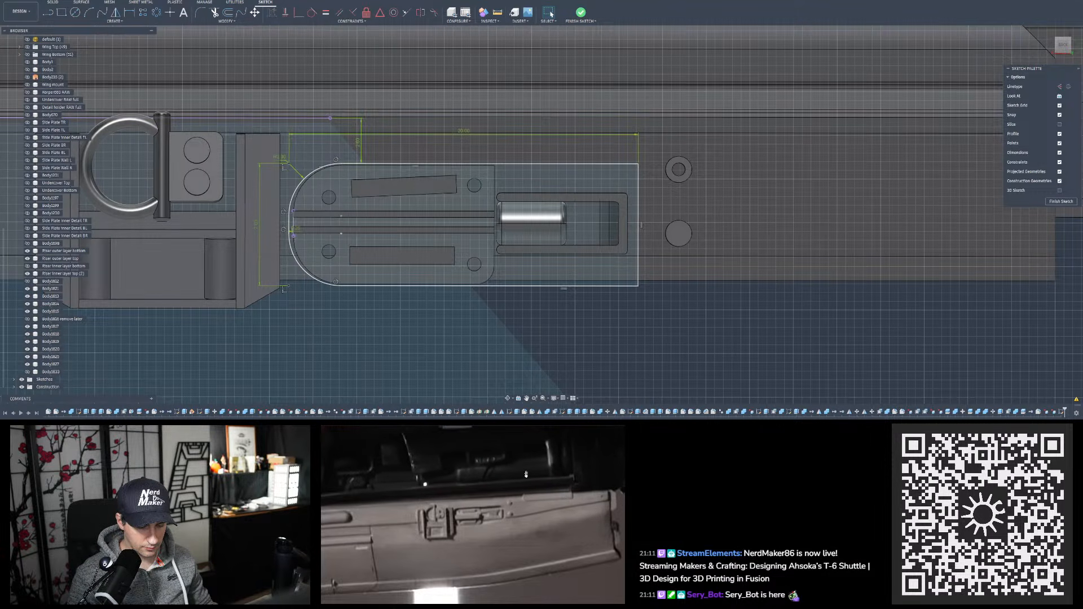
Compare the end shape of the upper panel's detail recess with the sketched outline around the lower detail
{"action": "scroll", "coordinate": [655, 310], "scroll_direction": "down", "scroll_amount": 2}
{"action": "scroll", "coordinate": [648, 319], "scroll_direction": "down", "scroll_amount": 9}
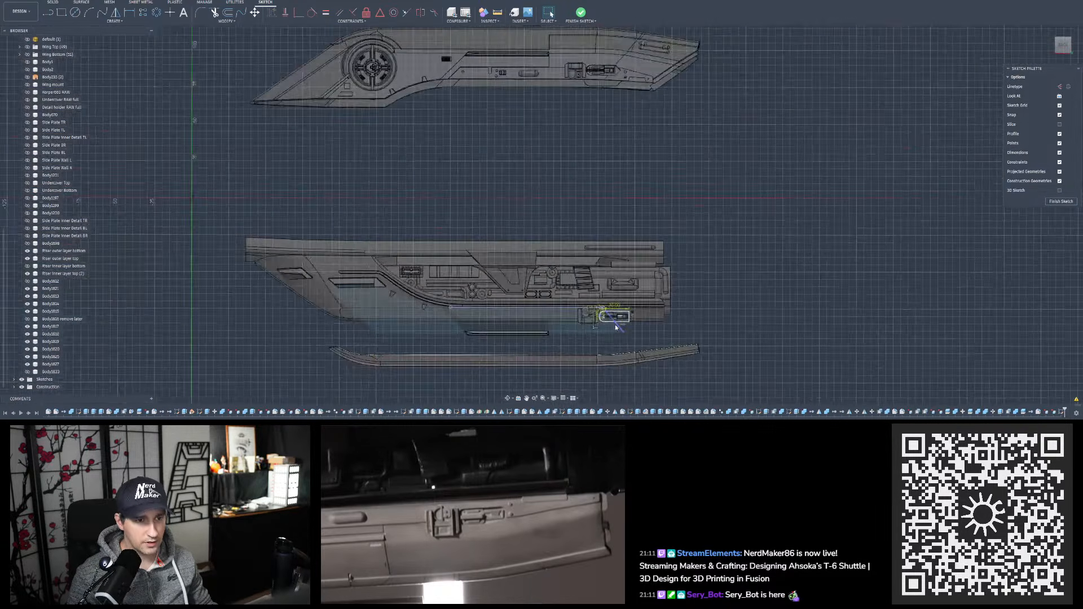
{"action": "middle_click_drag", "start_coordinate": [631, 83], "coordinate": [621, 179]}
{"action": "scroll", "coordinate": [620, 177], "scroll_direction": "up", "scroll_amount": 7}
{"action": "scroll", "coordinate": [606, 158], "scroll_direction": "up", "scroll_amount": 4}
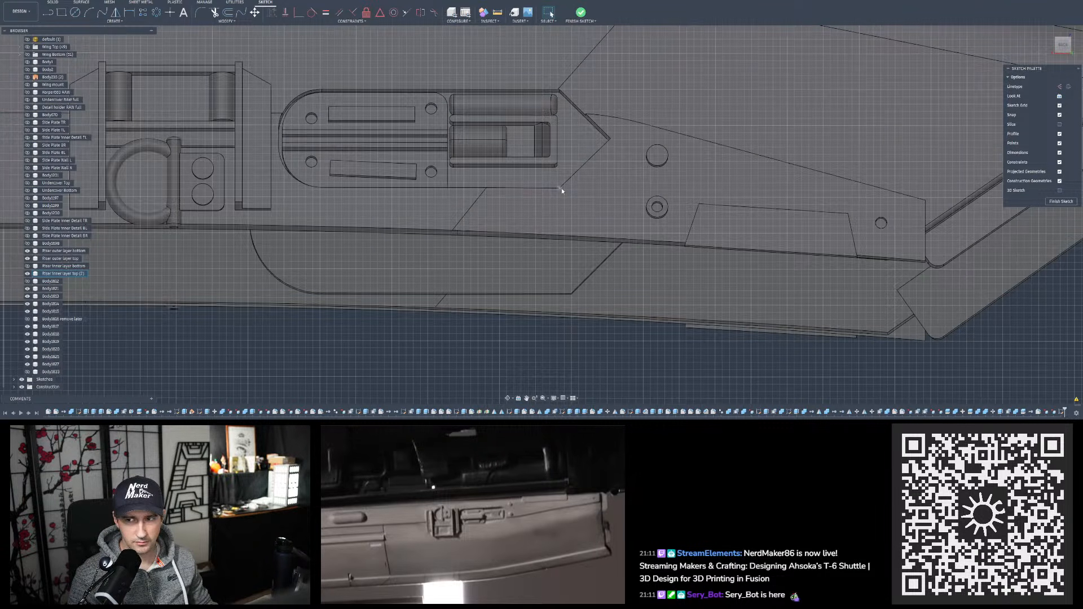
{"action": "scroll", "coordinate": [562, 141], "scroll_direction": "down", "scroll_amount": 3}
{"action": "scroll", "coordinate": [559, 136], "scroll_direction": "down", "scroll_amount": 10}
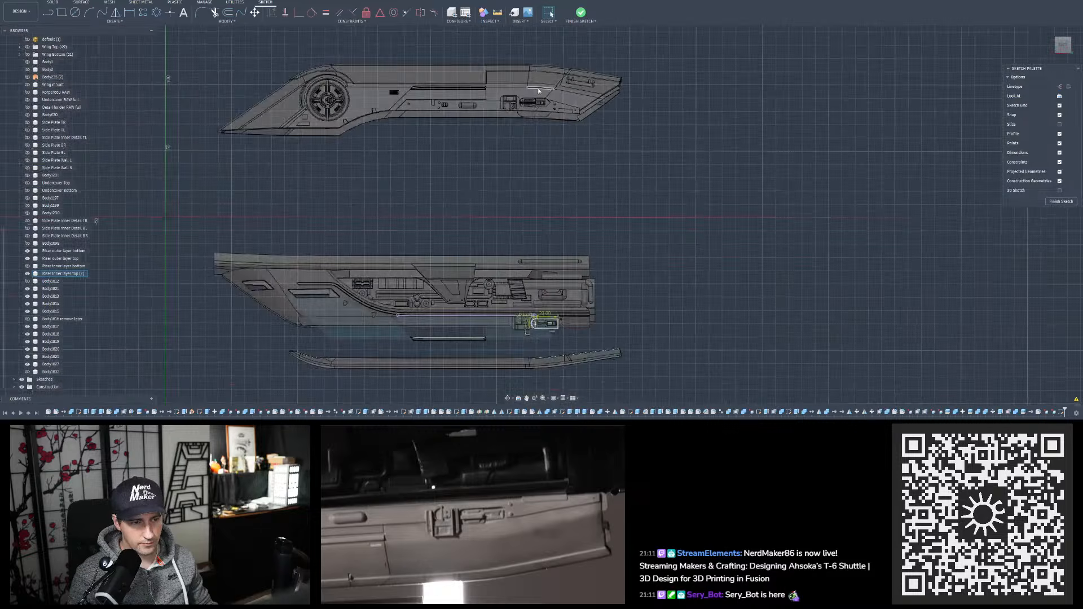
{"action": "scroll", "coordinate": [547, 347], "scroll_direction": "up", "scroll_amount": 8}
{"action": "scroll", "coordinate": [568, 300], "scroll_direction": "up", "scroll_amount": 7}
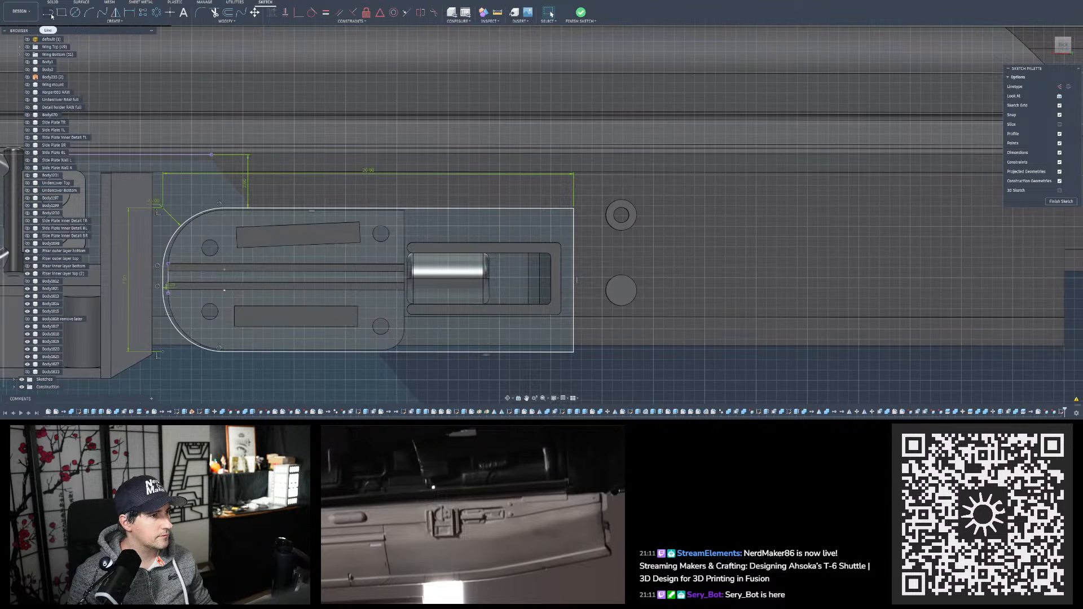
Draw an angled line about 8 mm long at 10° from the outline's lower long edge to its square end edge
{"action": "key", "text": "l"}
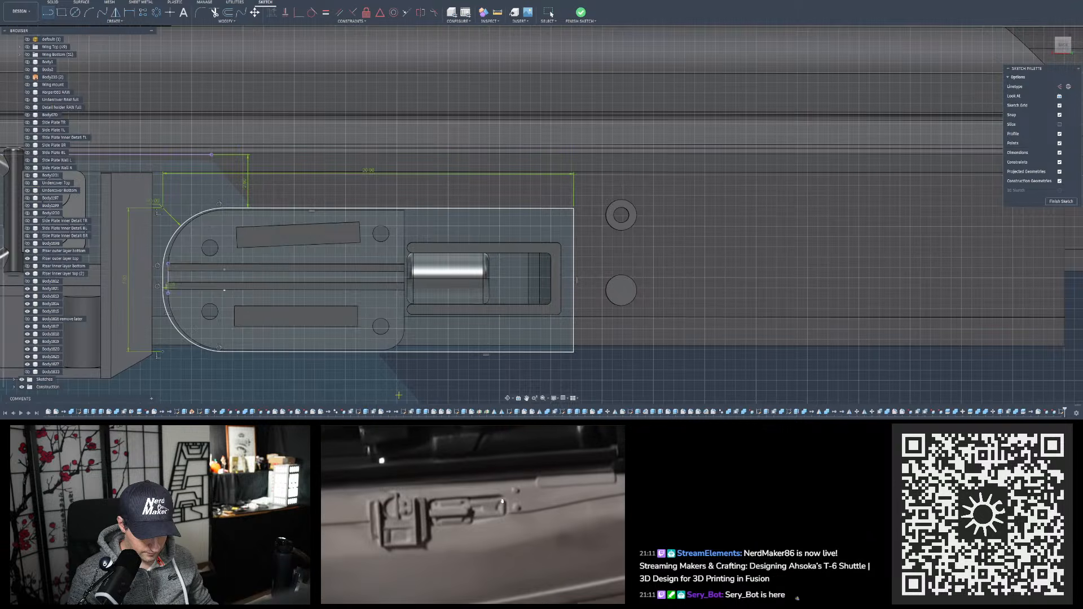
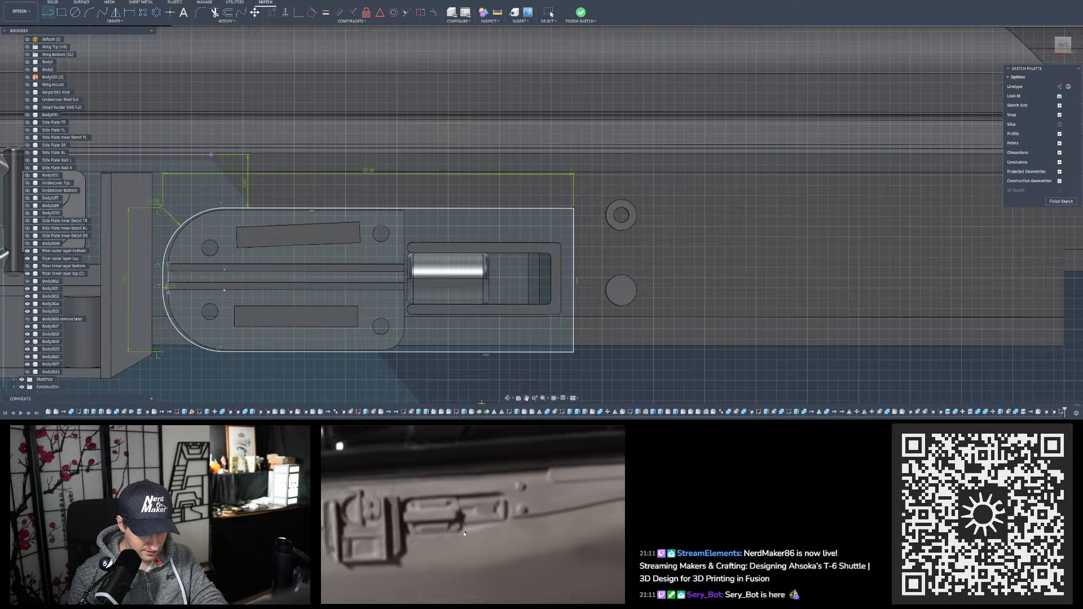
{"action": "left_click", "coordinate": [412, 353]}
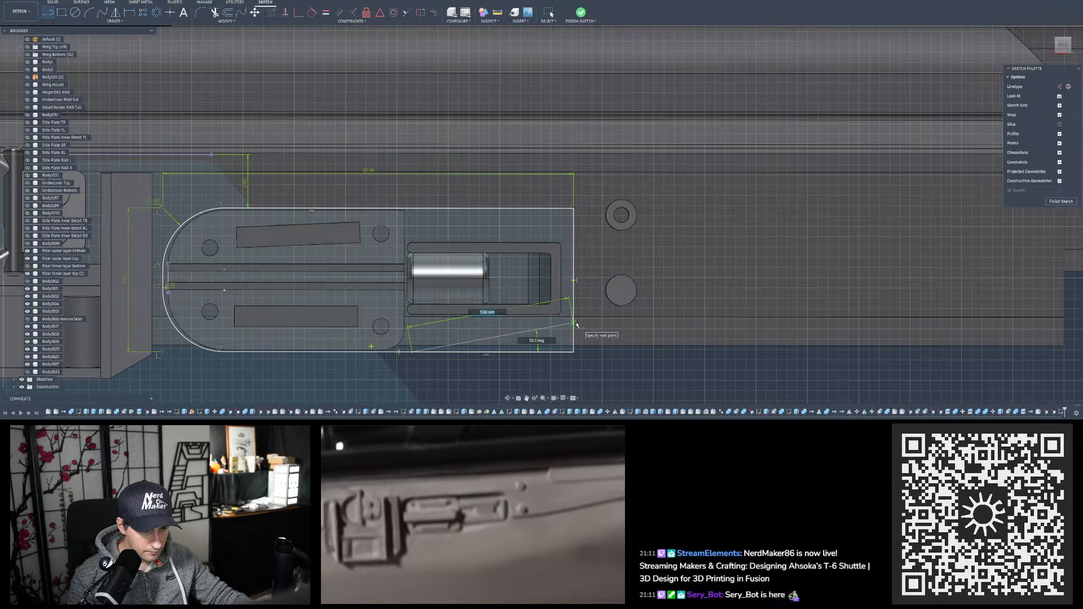
{"action": "key", "text": "Tab"}
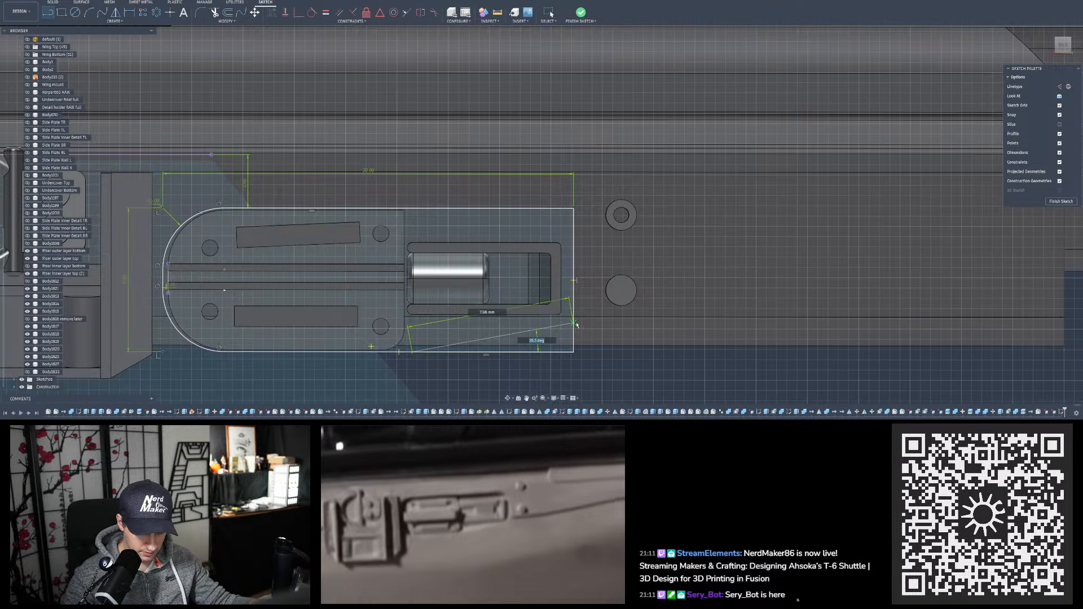
{"action": "type", "text": "10"}
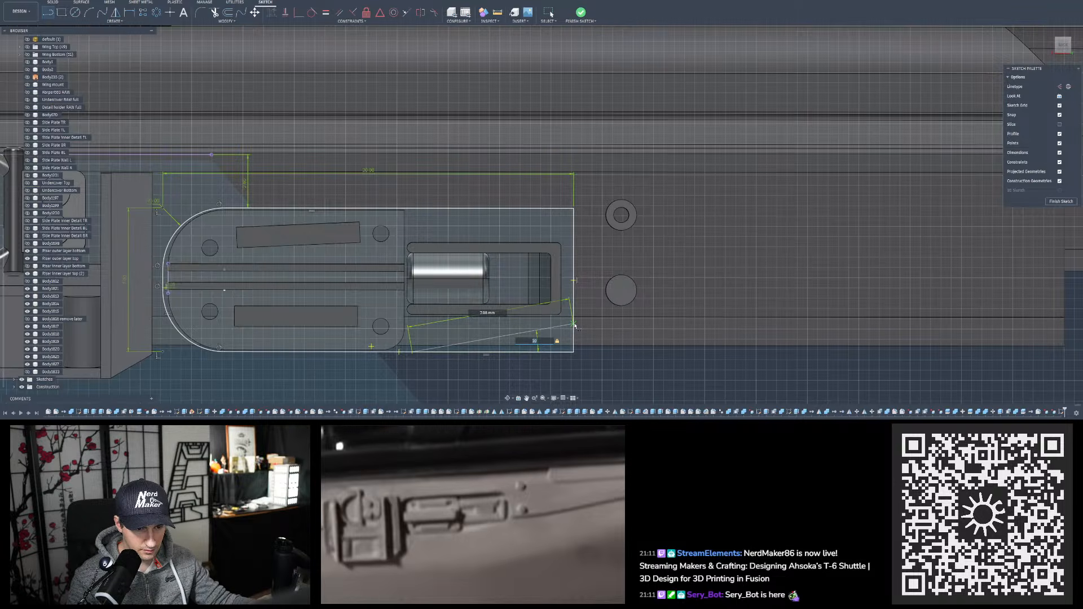
{"action": "key", "text": "Return"}
{"action": "key", "text": "Escape"}
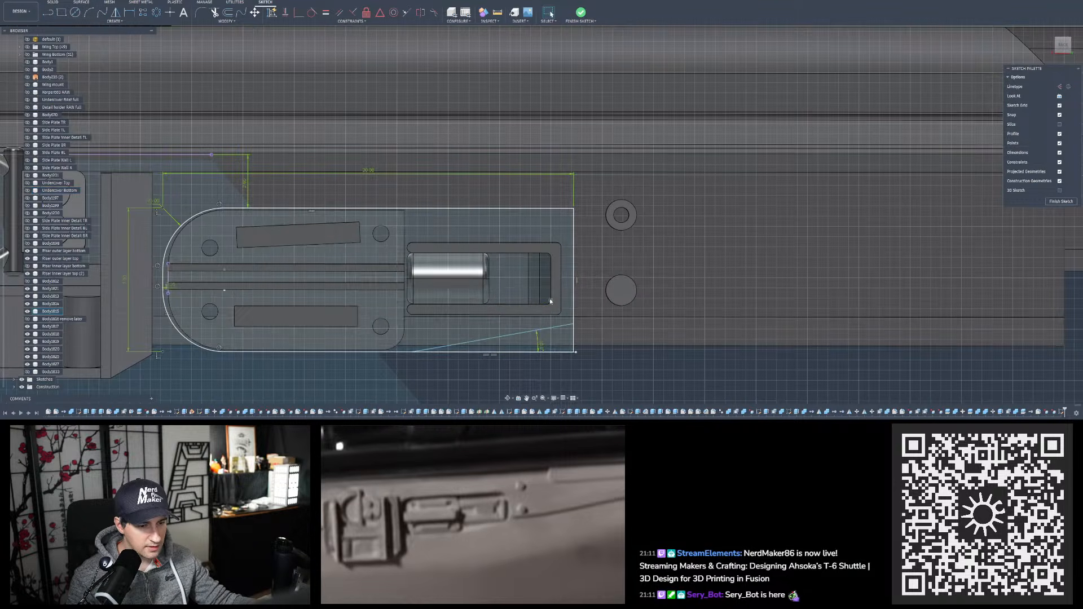
Trim the lower long edge and the square end edge beyond the angled line so the corner is cut off
{"action": "scroll", "coordinate": [565, 366], "scroll_direction": "up", "scroll_amount": 1}
{"action": "scroll", "coordinate": [564, 367], "scroll_direction": "up", "scroll_amount": 4}
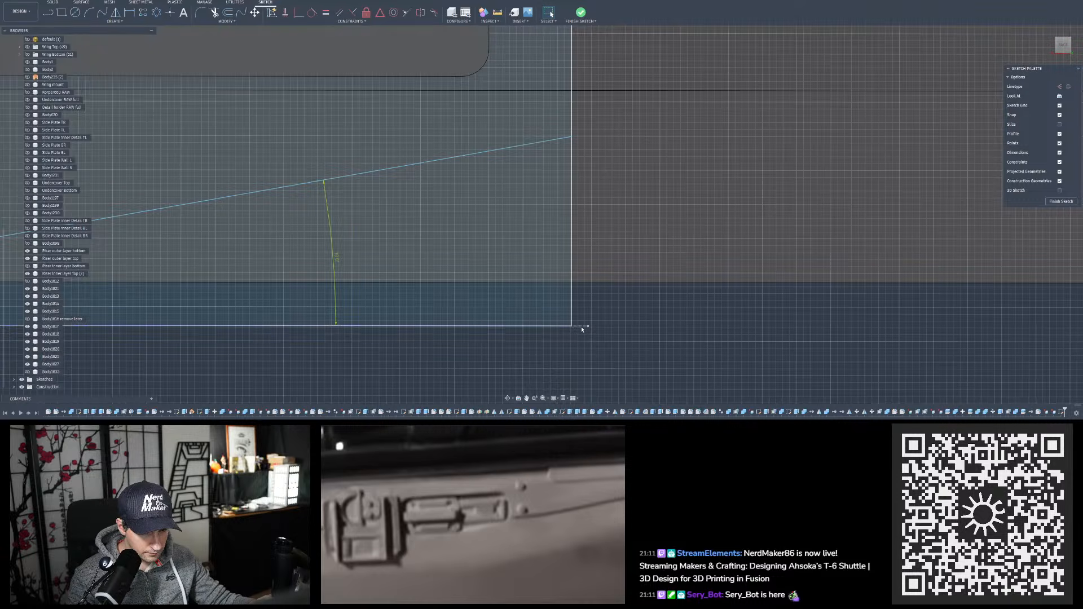
{"action": "scroll", "coordinate": [581, 326], "scroll_direction": "down", "scroll_amount": 2}
{"action": "scroll", "coordinate": [632, 351], "scroll_direction": "down", "scroll_amount": 5}
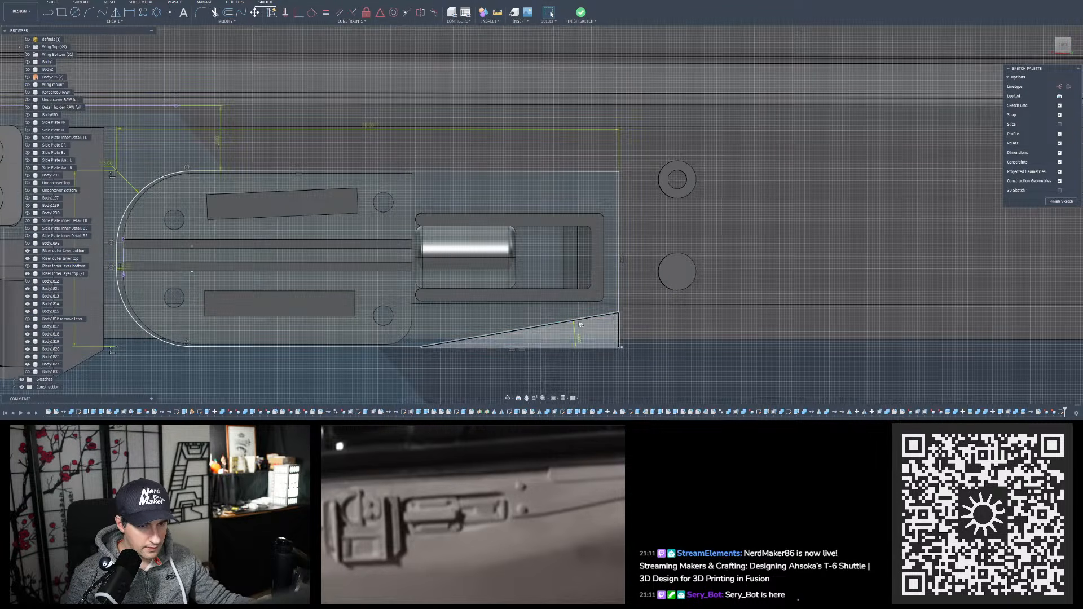
{"action": "scroll", "coordinate": [490, 252], "scroll_direction": "down", "scroll_amount": 2}
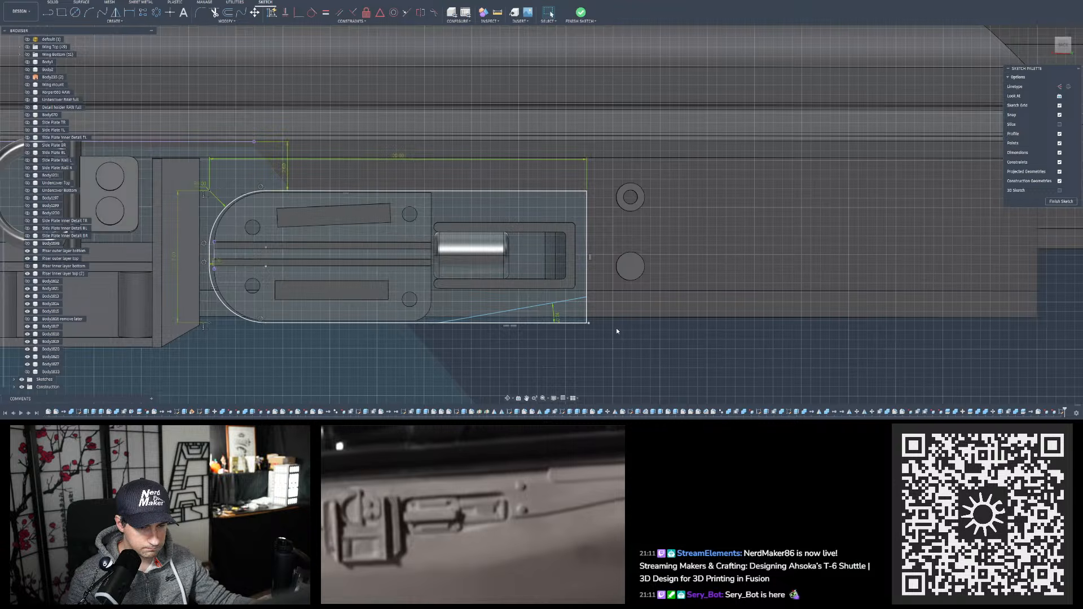
{"action": "key", "text": "t"}
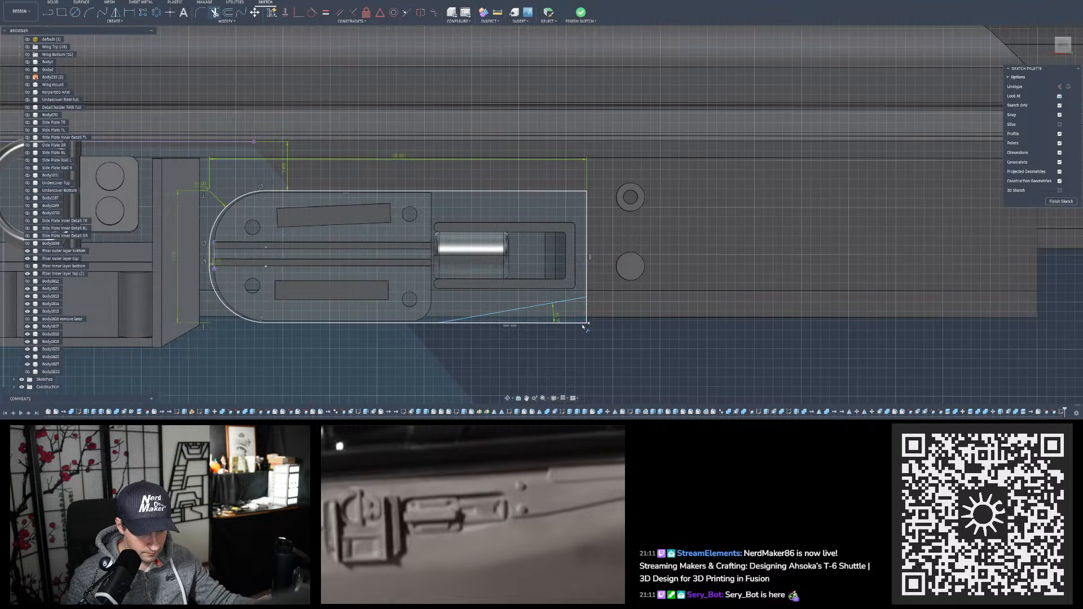
{"action": "scroll", "coordinate": [586, 324], "scroll_direction": "up", "scroll_amount": 5}
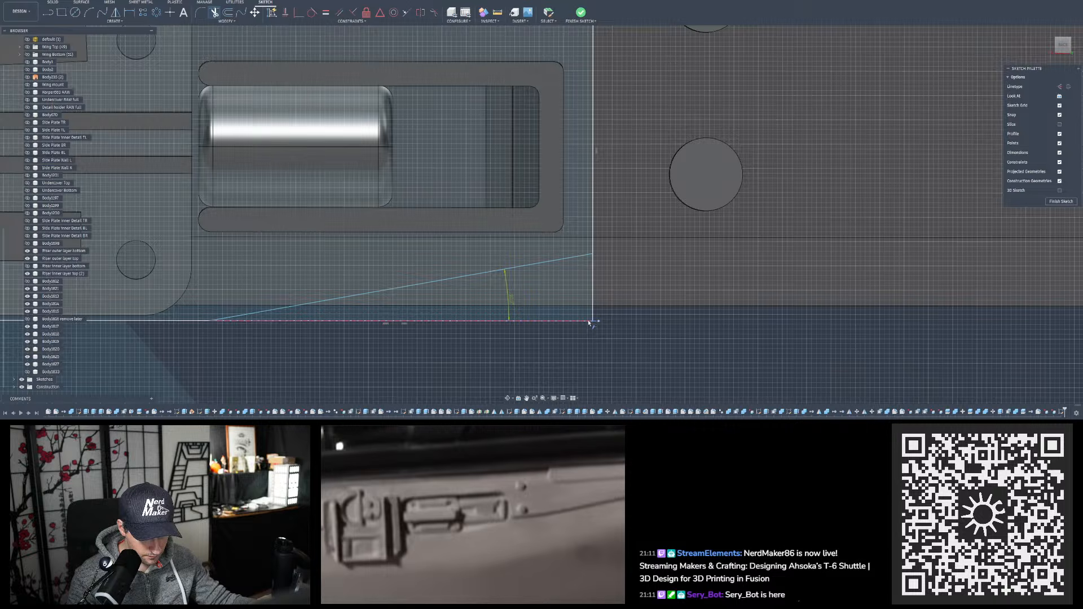
{"action": "left_click", "coordinate": [585, 323]}
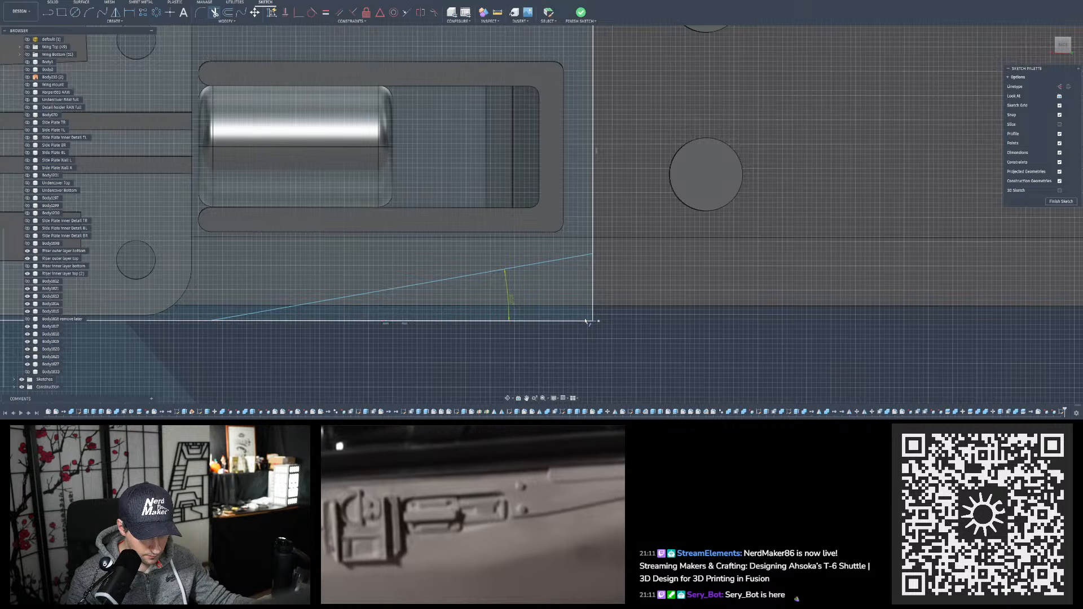
{"action": "left_click", "coordinate": [585, 323]}
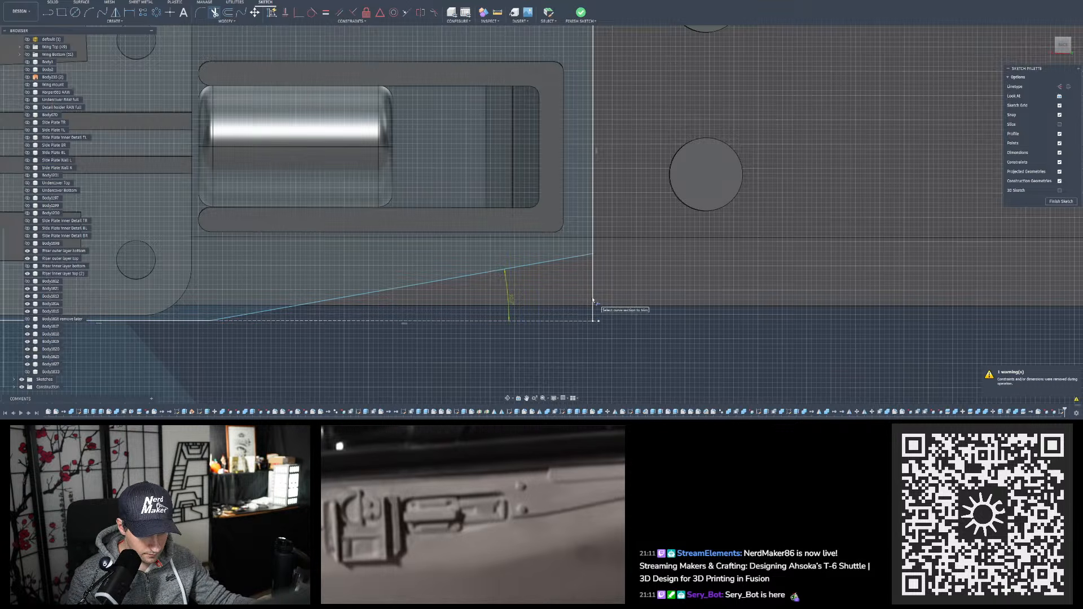
{"action": "scroll", "coordinate": [594, 313], "scroll_direction": "down", "scroll_amount": 3}
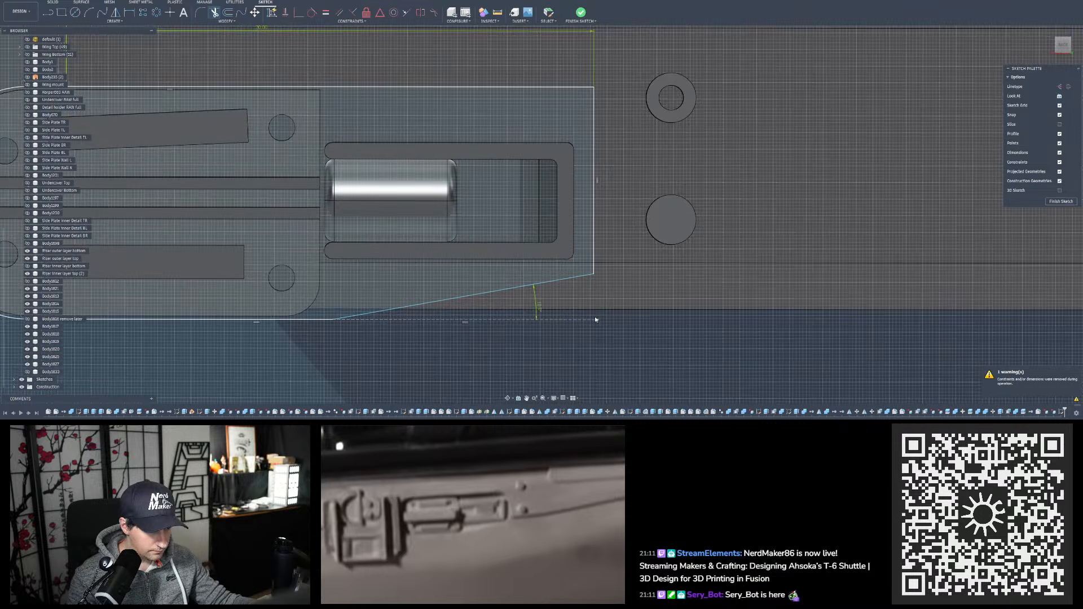
{"action": "key", "text": "Escape"}
{"action": "scroll", "coordinate": [592, 304], "scroll_direction": "down", "scroll_amount": 2}
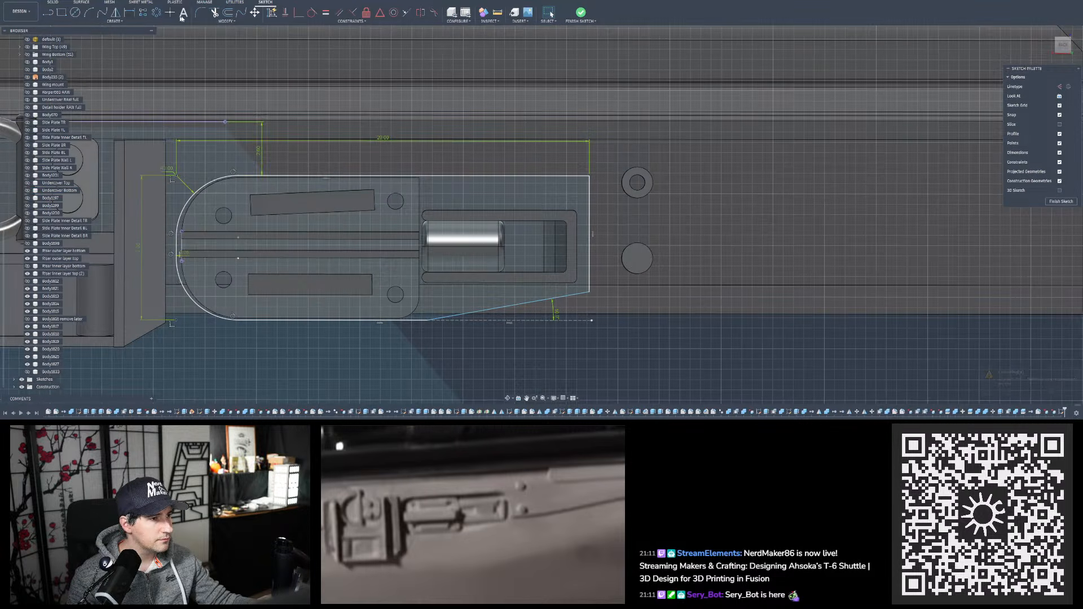
Fillet the outline's upper corner at the square end with a 2.5 mm radius
{"action": "left_click", "coordinate": [198, 14]}
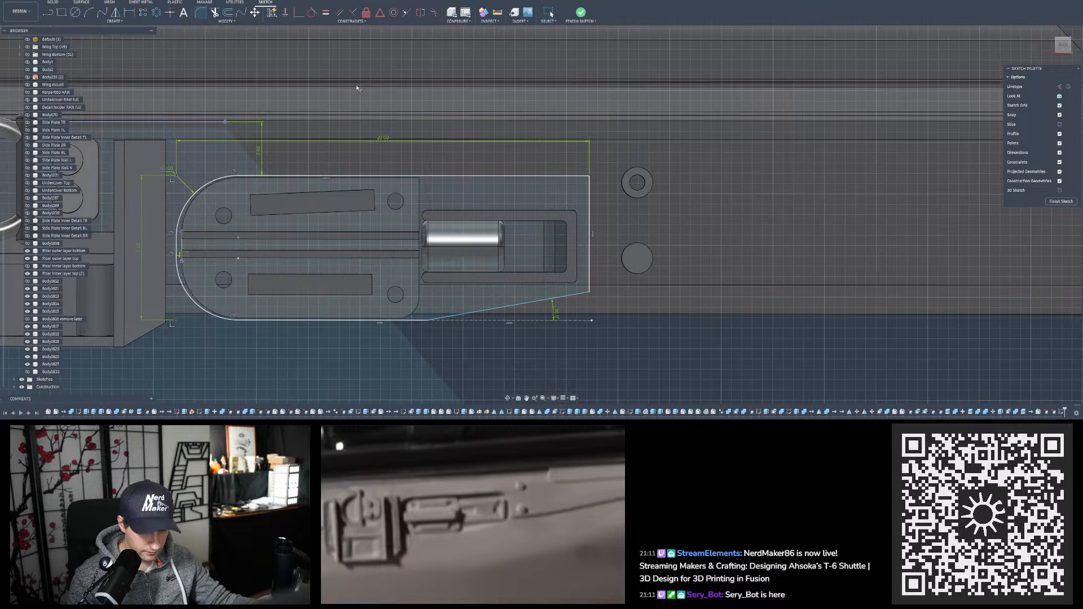
{"action": "left_click", "coordinate": [590, 178]}
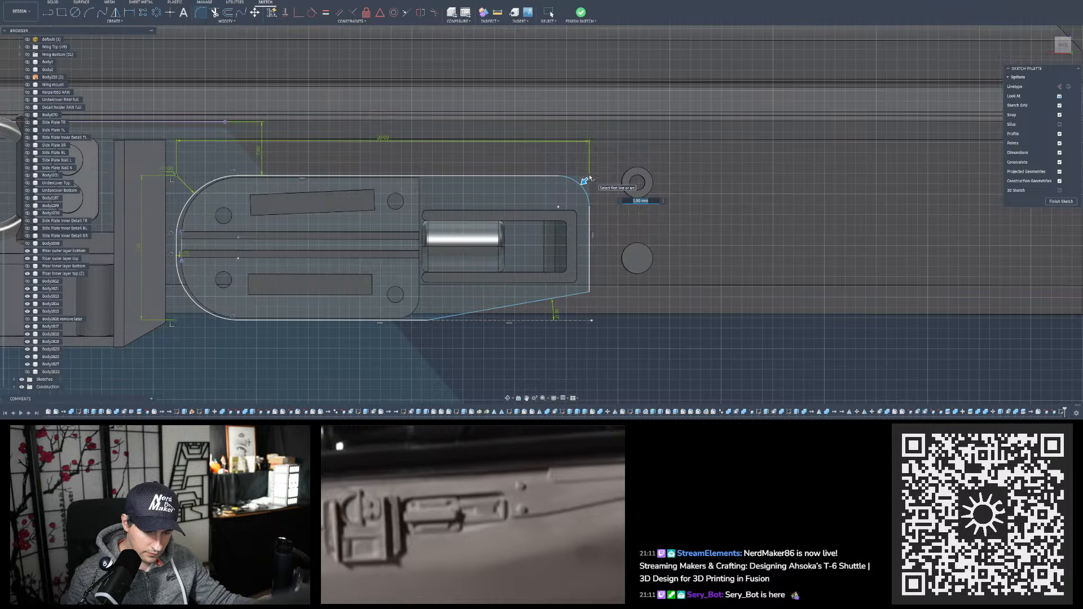
{"action": "type", "text": "2"}
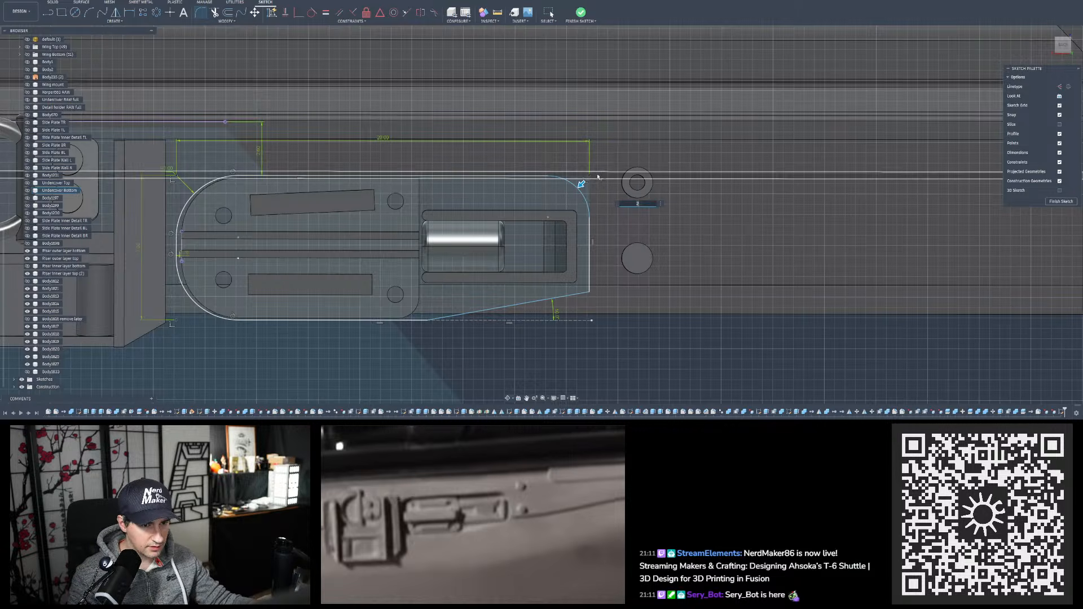
{"action": "key", "text": "BackSpace"}
{"action": "type", "text": "3"}
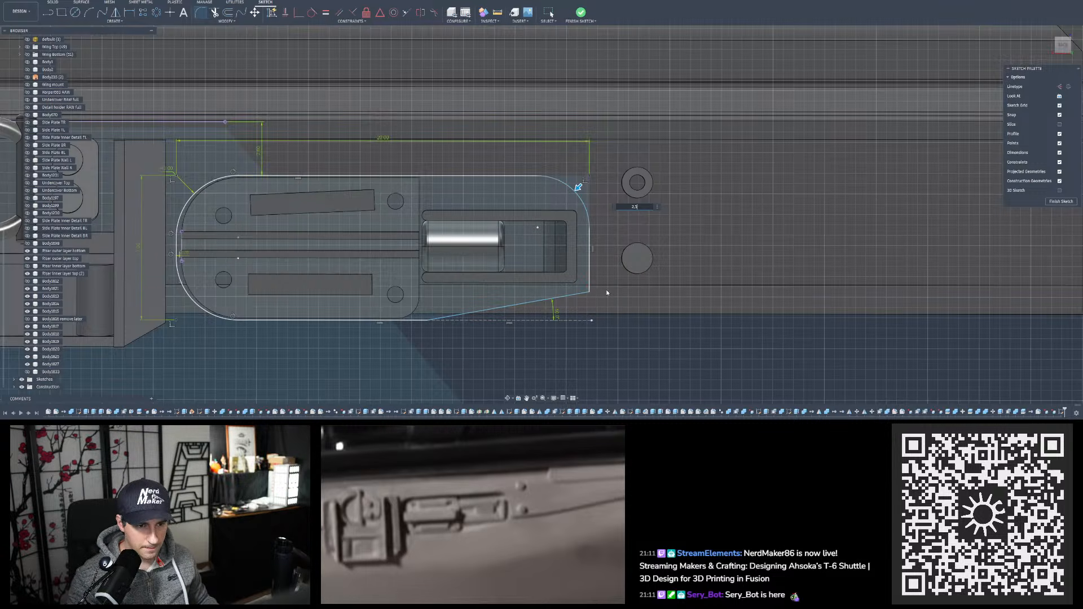
{"action": "key", "text": "Return"}
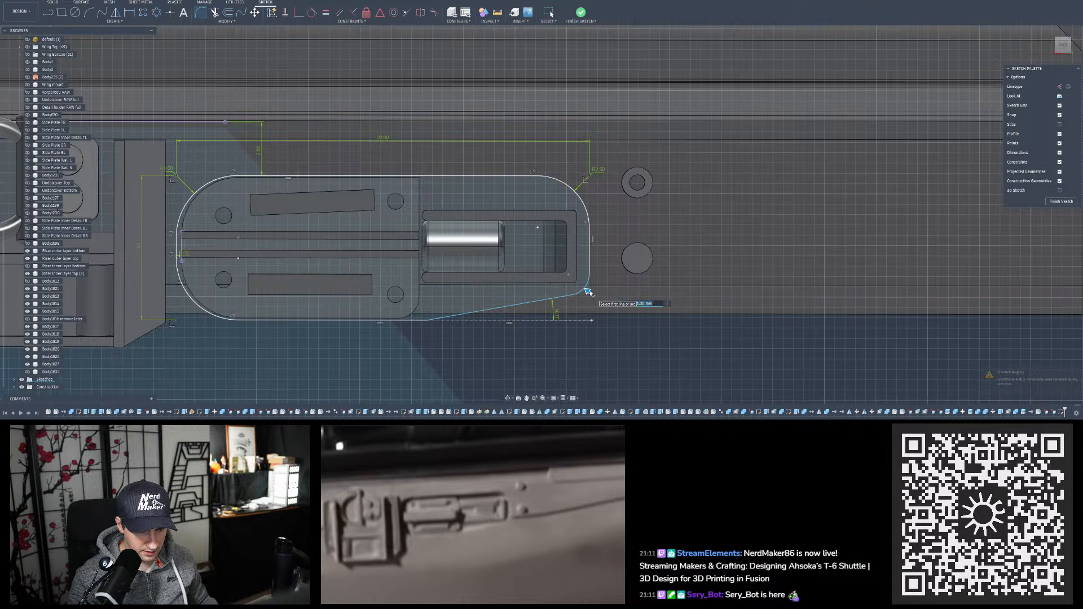
Fillet the corner between the end edge and the angled line with a 1.5 mm radius, checking it against the reference image
{"action": "scroll", "coordinate": [599, 304], "scroll_direction": "up", "scroll_amount": 2}
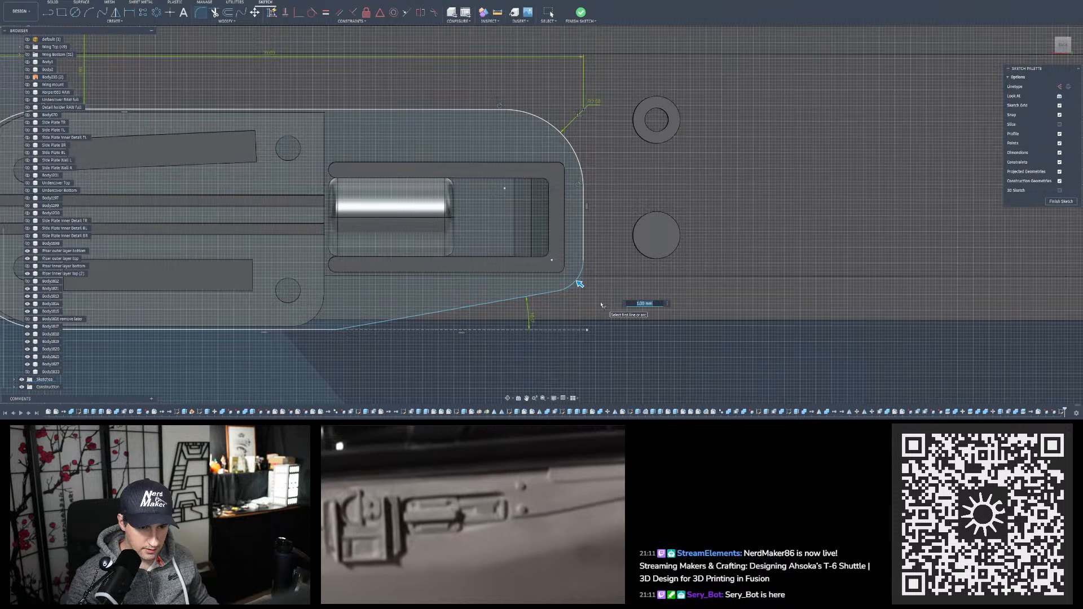
{"action": "type", "text": "2.5"}
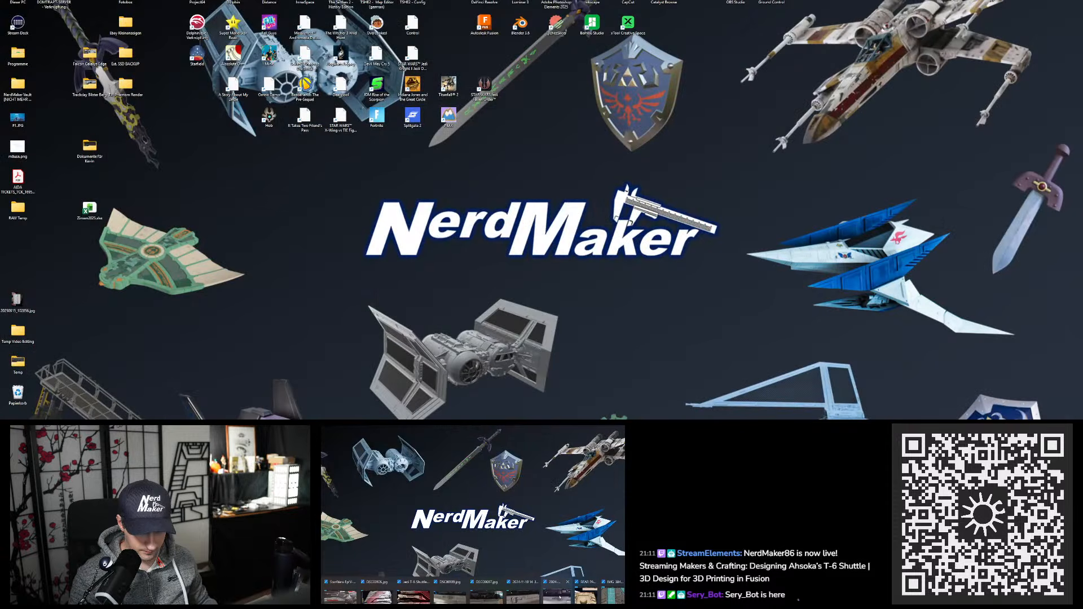
{"action": "left_click", "coordinate": [560, 597]}
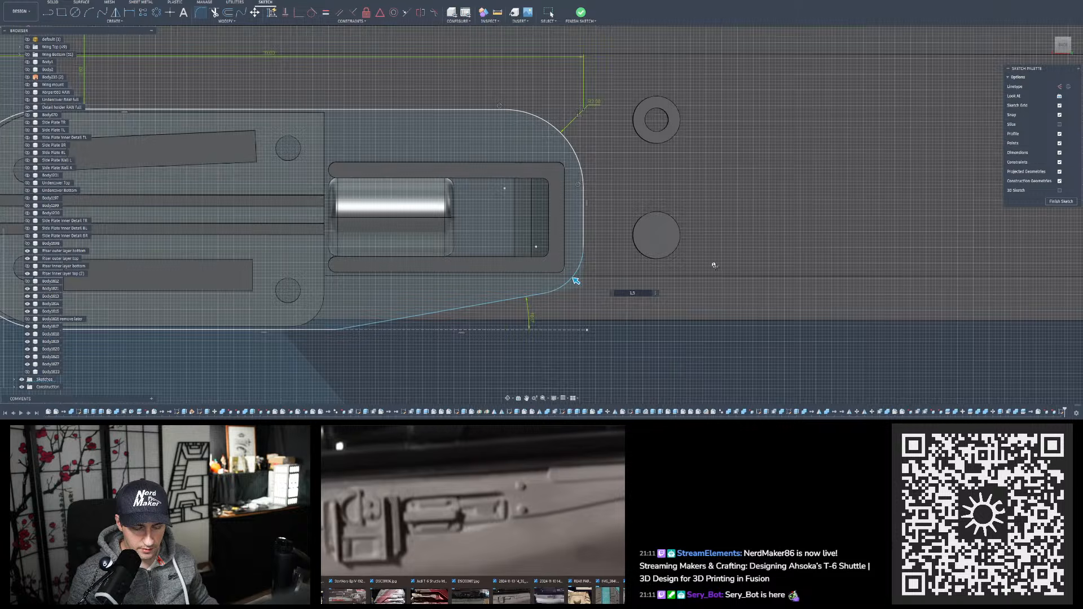
{"action": "mouse_move", "coordinate": [479, 600]}
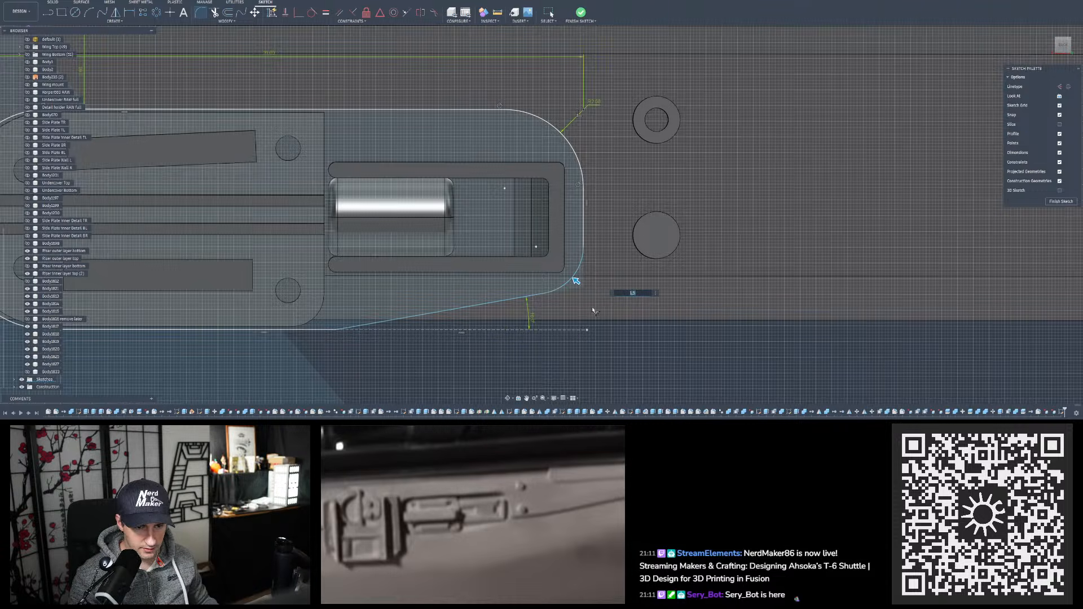
{"action": "scroll", "coordinate": [626, 314], "scroll_direction": "down", "scroll_amount": 2}
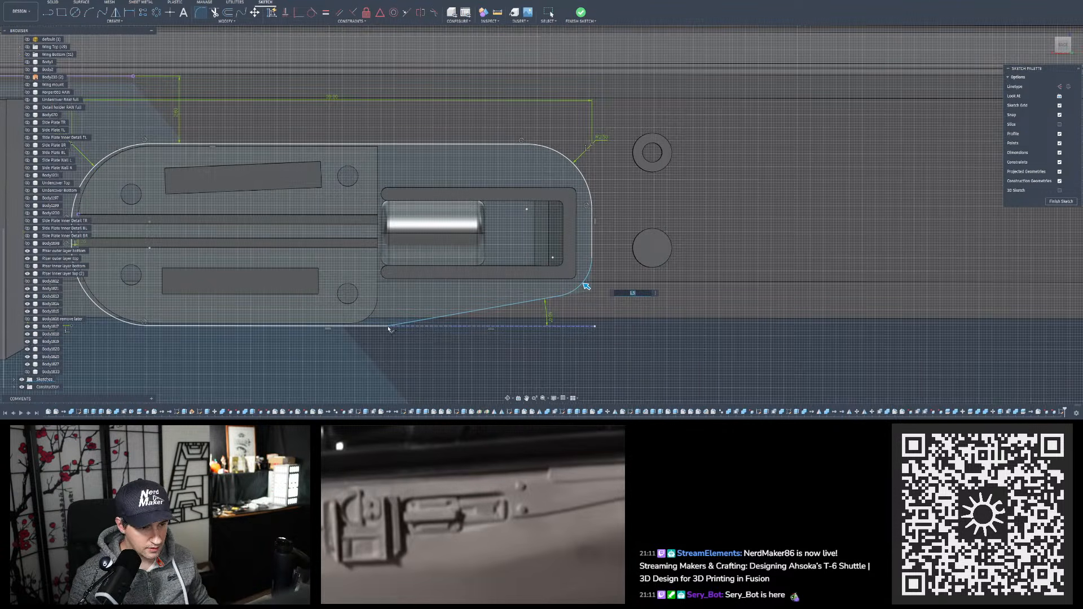
{"action": "key", "text": "Return"}
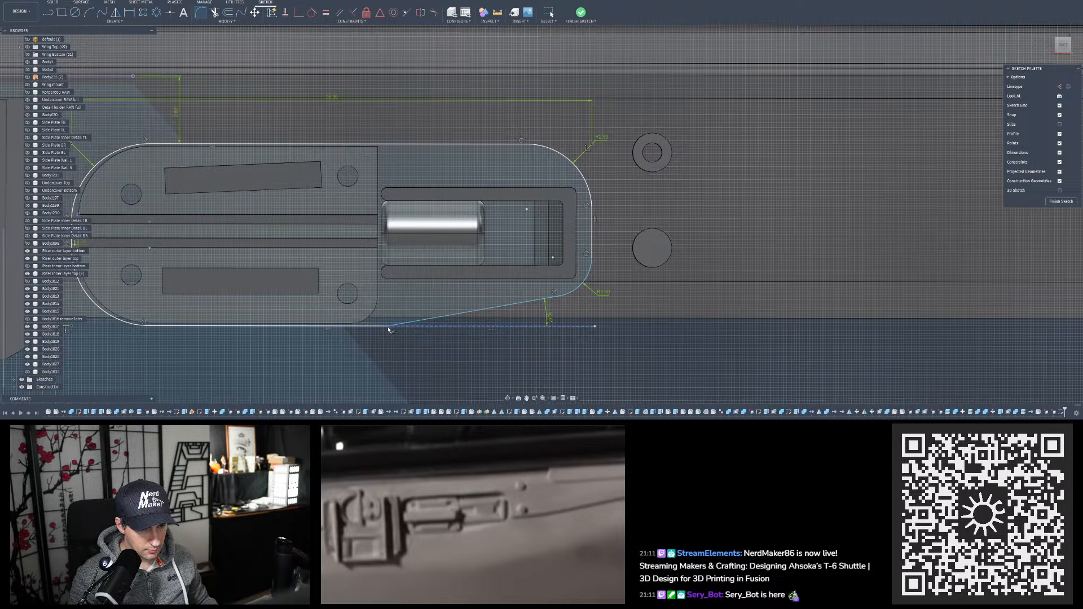
Try to fillet the shallow corner where the angled line meets the lower long edge
{"action": "scroll", "coordinate": [389, 329], "scroll_direction": "up", "scroll_amount": 3}
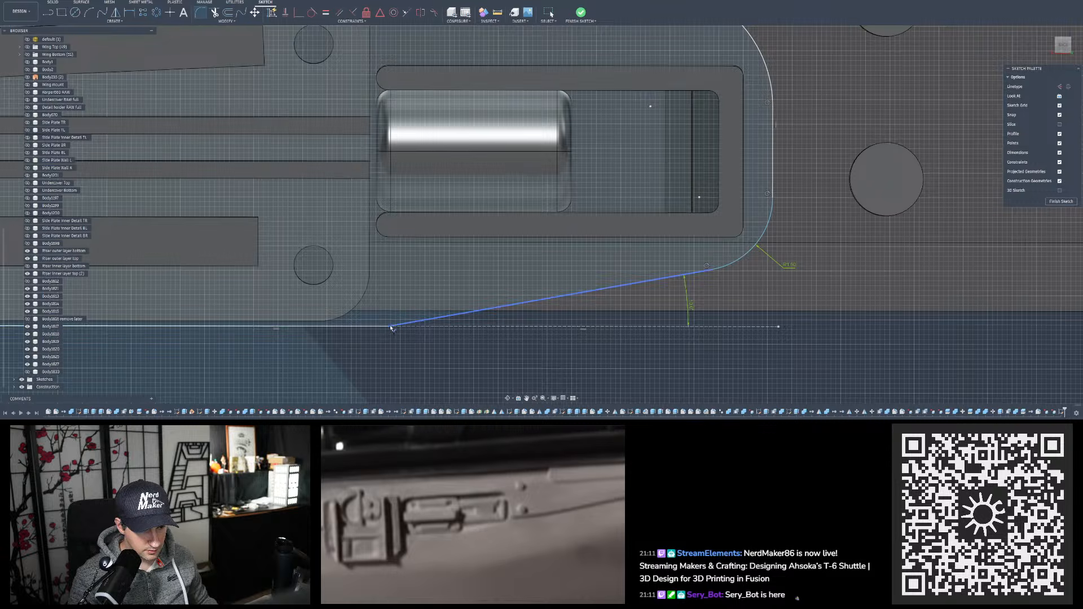
{"action": "left_click", "coordinate": [386, 327]}
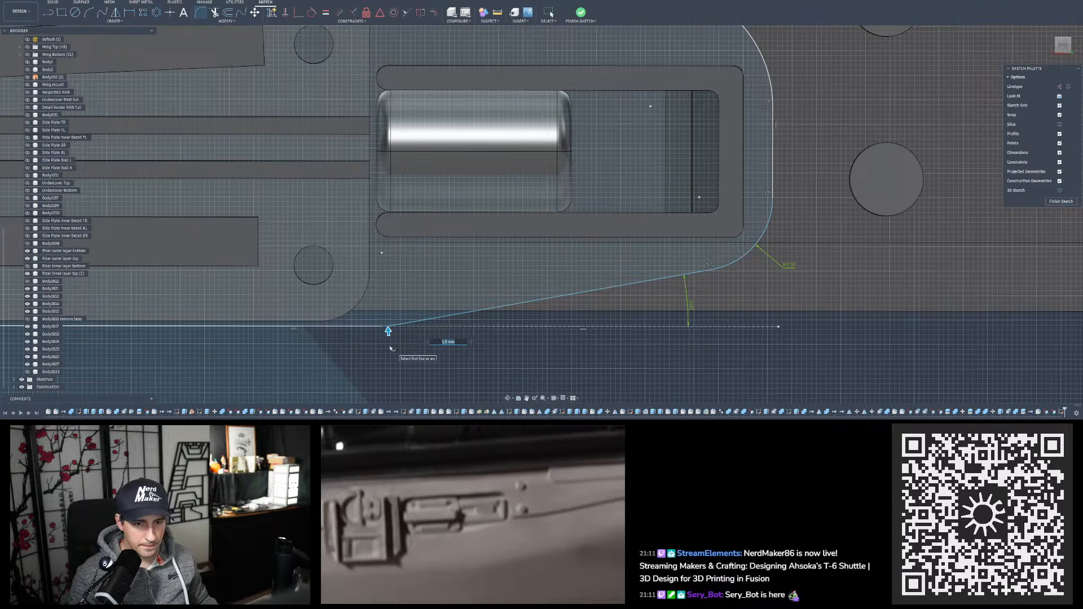
{"action": "left_click_drag", "start_coordinate": [389, 334], "coordinate": [388, 331]}
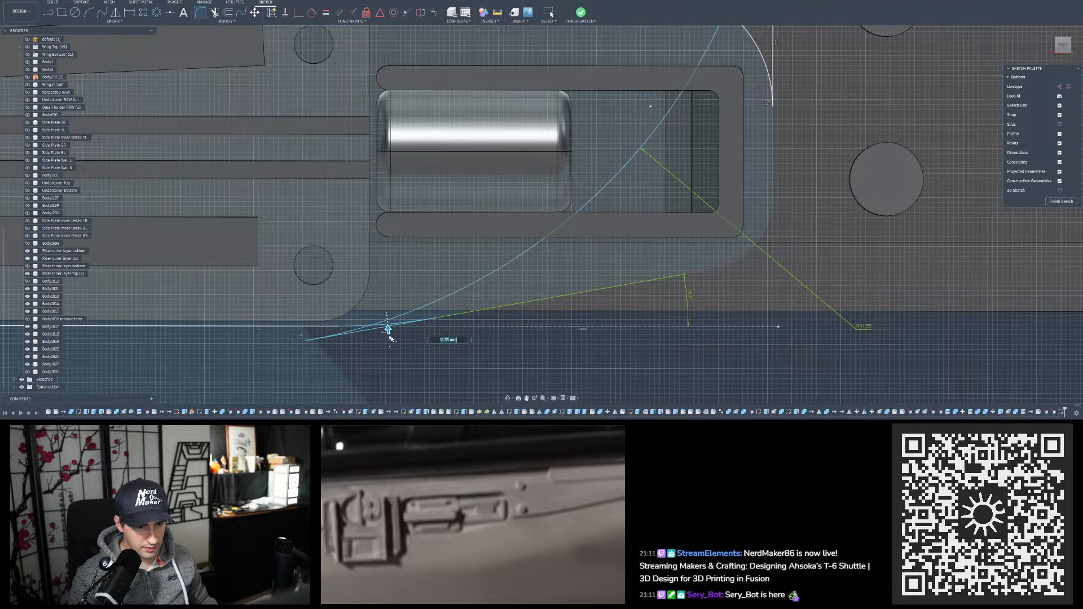
{"action": "scroll", "coordinate": [443, 364], "scroll_direction": "down", "scroll_amount": 3}
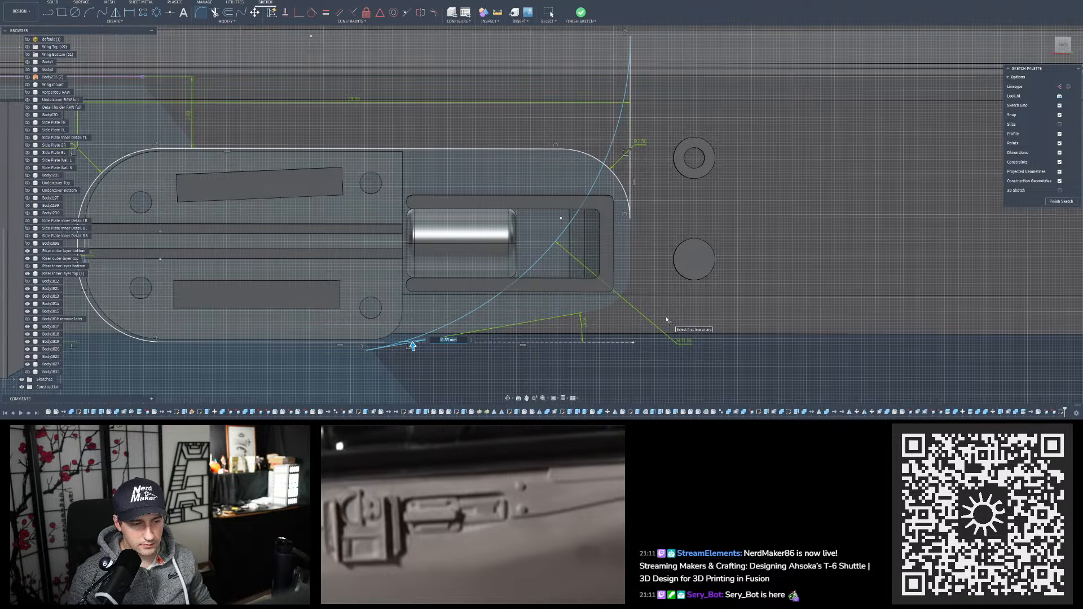
{"action": "key", "text": "Return"}
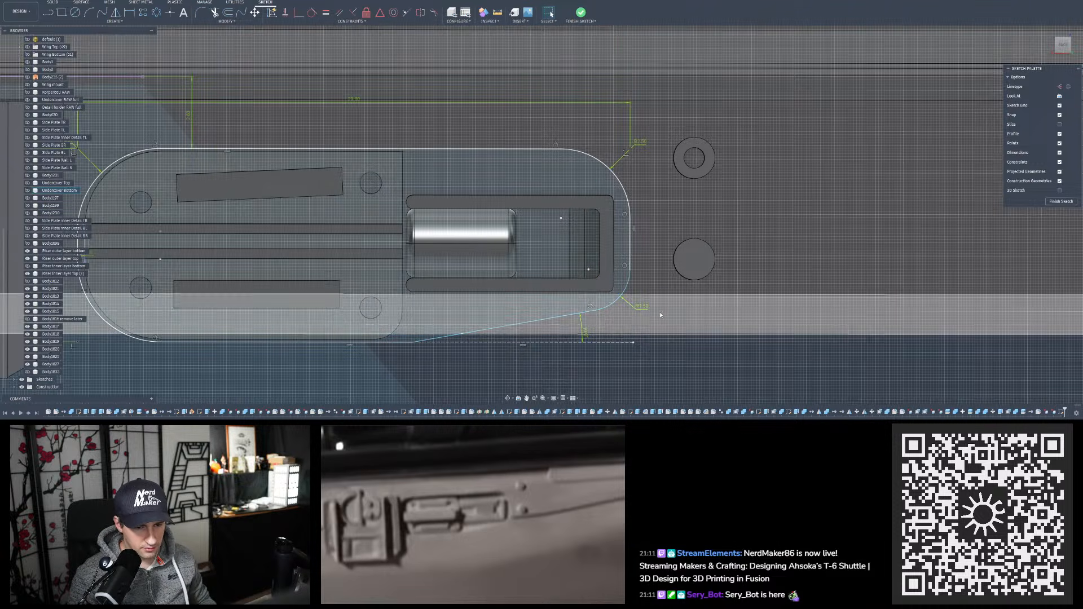
Fillet the shallow corner between the angled line and the lower long edge with a 10 mm radius and finish the sketch
{"action": "left_click", "coordinate": [198, 13]}
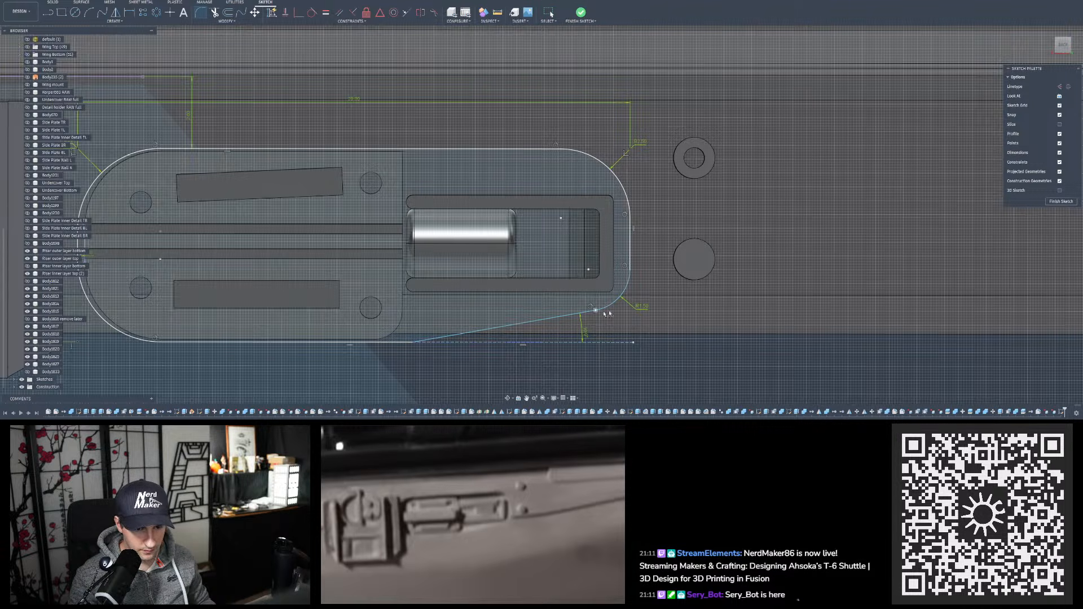
{"action": "left_click", "coordinate": [414, 343]}
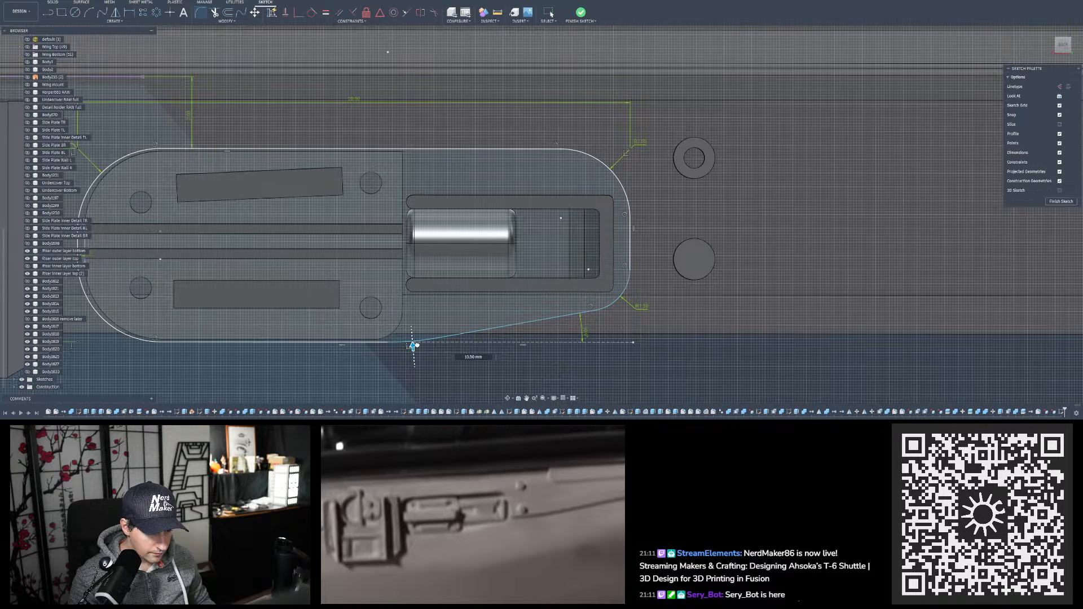
{"action": "left_click_drag", "start_coordinate": [418, 345], "coordinate": [416, 346]}
{"action": "type", "text": "5"}
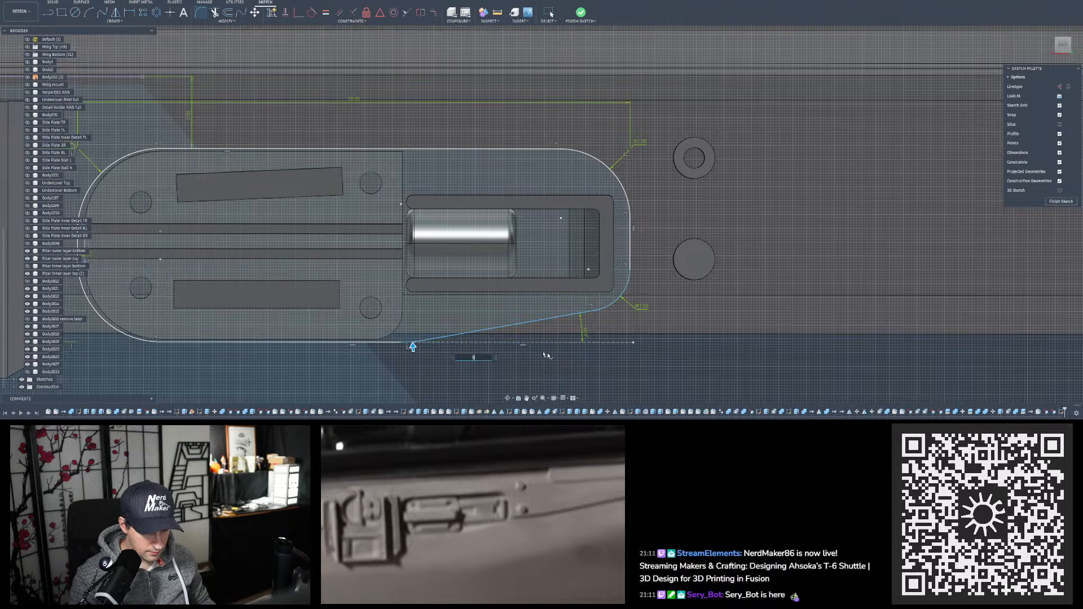
{"action": "key", "text": "BackSpace"}
{"action": "type", "text": "10"}
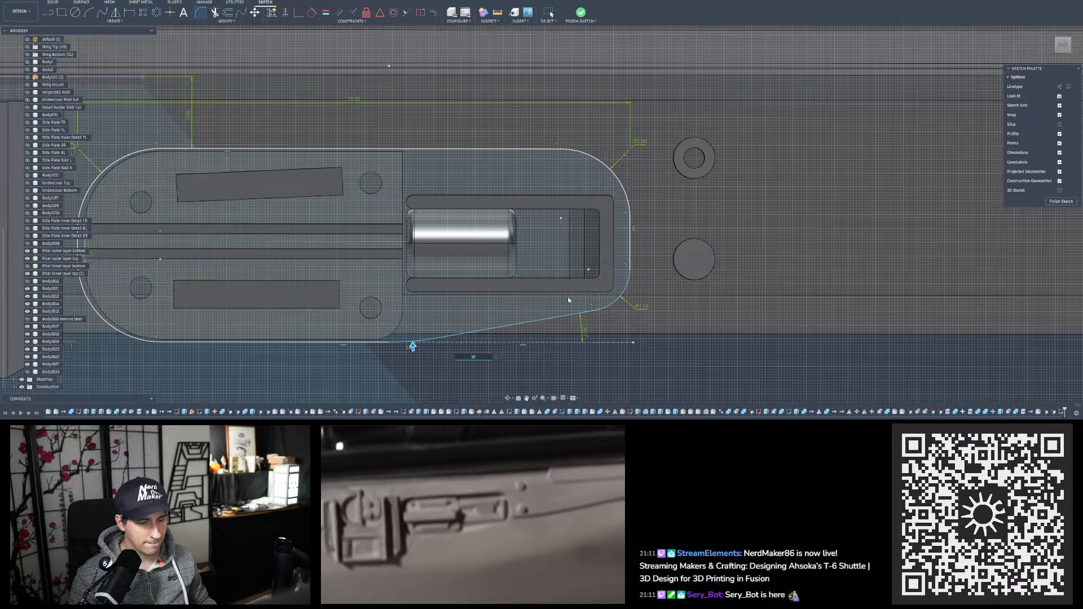
{"action": "key", "text": "Return"}
{"action": "scroll", "coordinate": [598, 289], "scroll_direction": "down", "scroll_amount": 1}
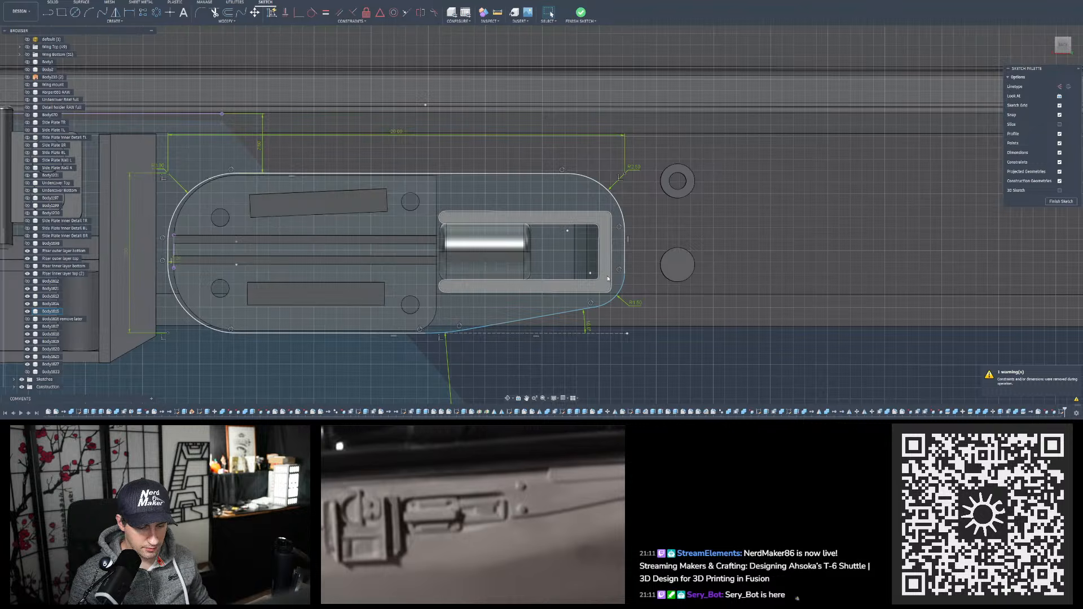
{"action": "scroll", "coordinate": [561, 278], "scroll_direction": "down", "scroll_amount": 2}
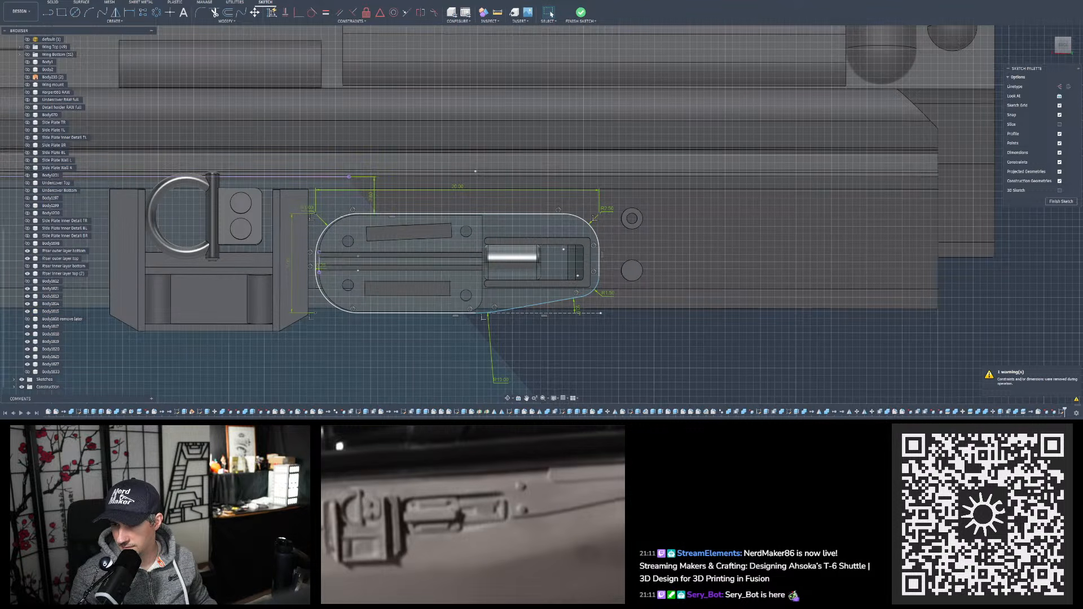
{"action": "left_click", "coordinate": [582, 13]}
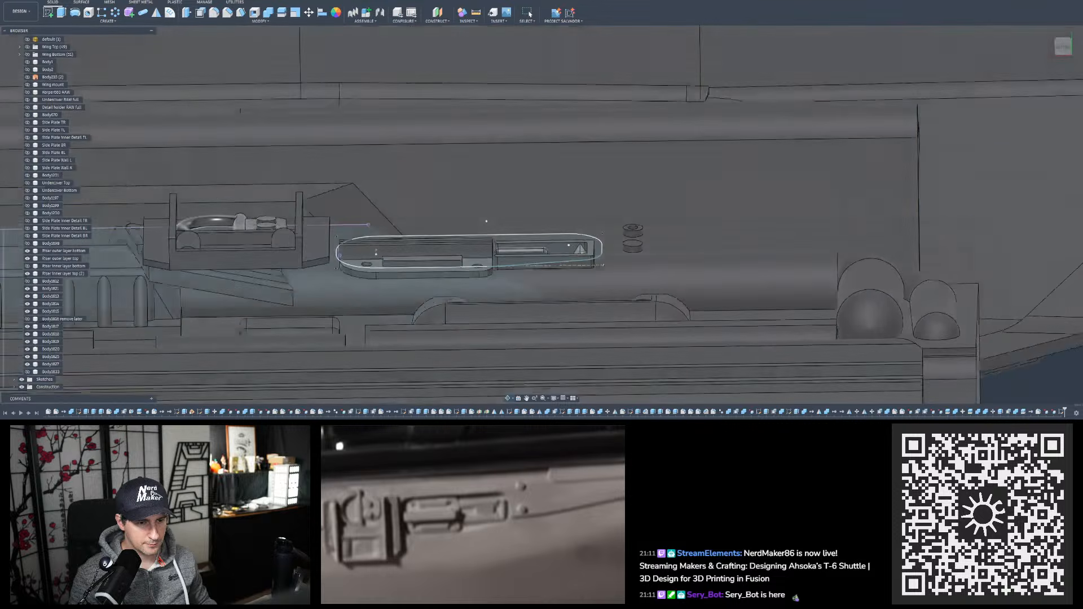
Show the hidden tapered plate over the recess detail and the inner layer bottom body of the lower side panel
{"action": "middle_click_drag", "start_coordinate": [584, 141], "coordinate": [593, 304], "text": "shift"}
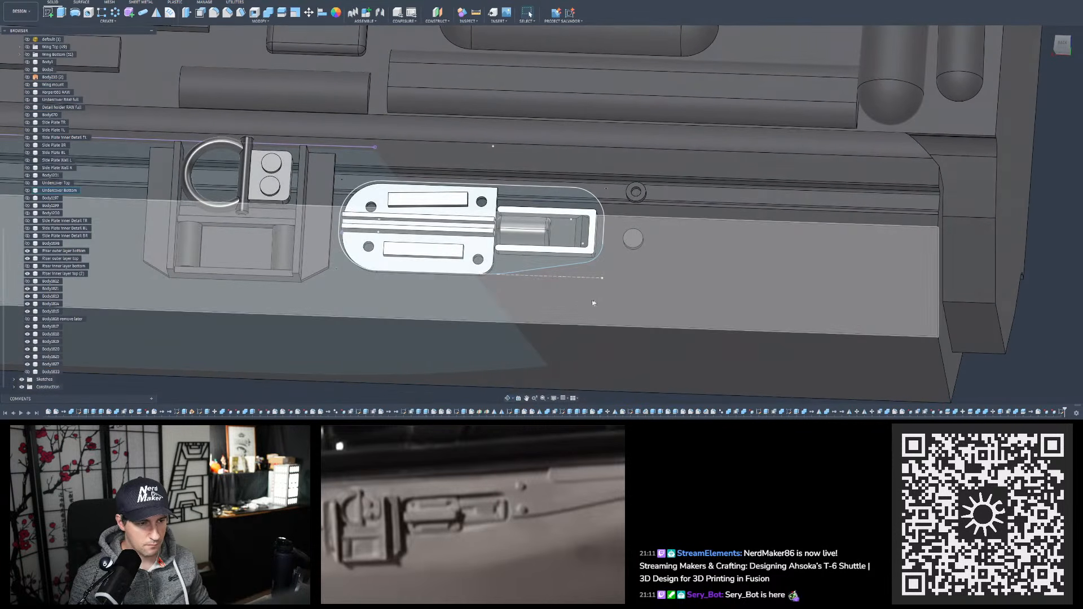
{"action": "mouse_move", "coordinate": [522, 288]}
{"action": "middle_mouse_down", "text": "shift"}
{"action": "mouse_move", "coordinate": [556, 289]}
{"action": "mouse_move", "coordinate": [508, 287]}
{"action": "middle_mouse_up", "text": "shift"}
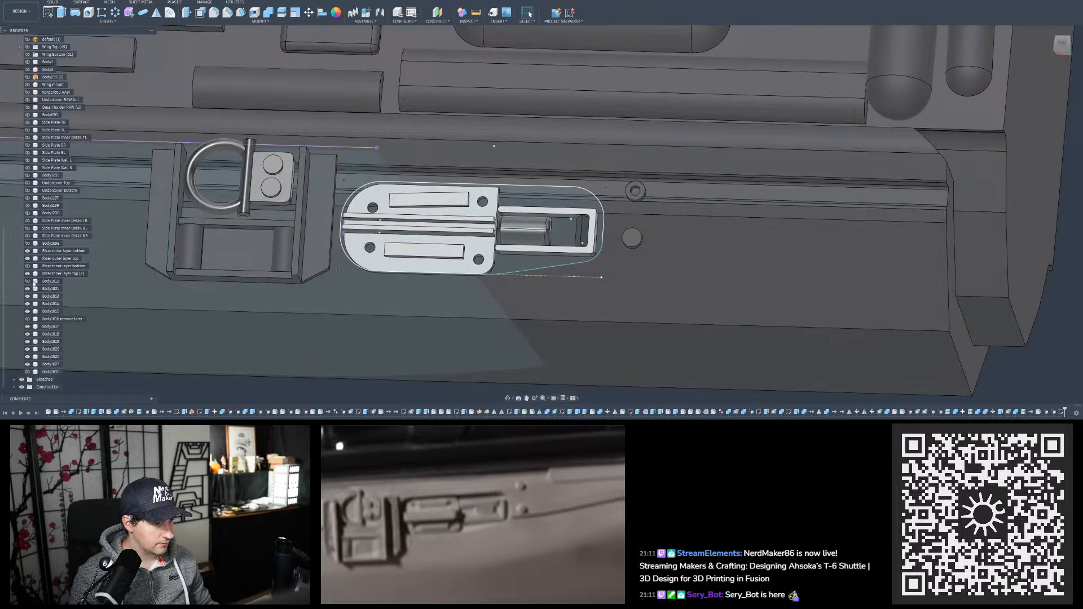
{"action": "left_click", "coordinate": [29, 282]}
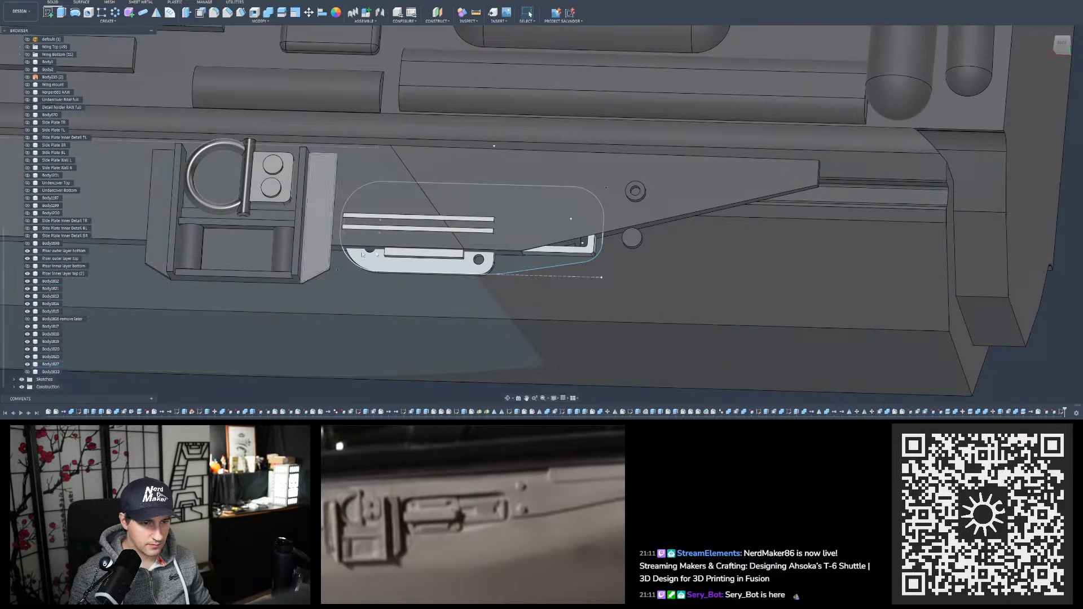
{"action": "mouse_move", "coordinate": [566, 197]}
{"action": "middle_mouse_down", "text": "shift"}
{"action": "mouse_move", "coordinate": [578, 208]}
{"action": "mouse_move", "coordinate": [562, 201]}
{"action": "mouse_move", "coordinate": [588, 200]}
{"action": "middle_mouse_up", "text": "shift"}
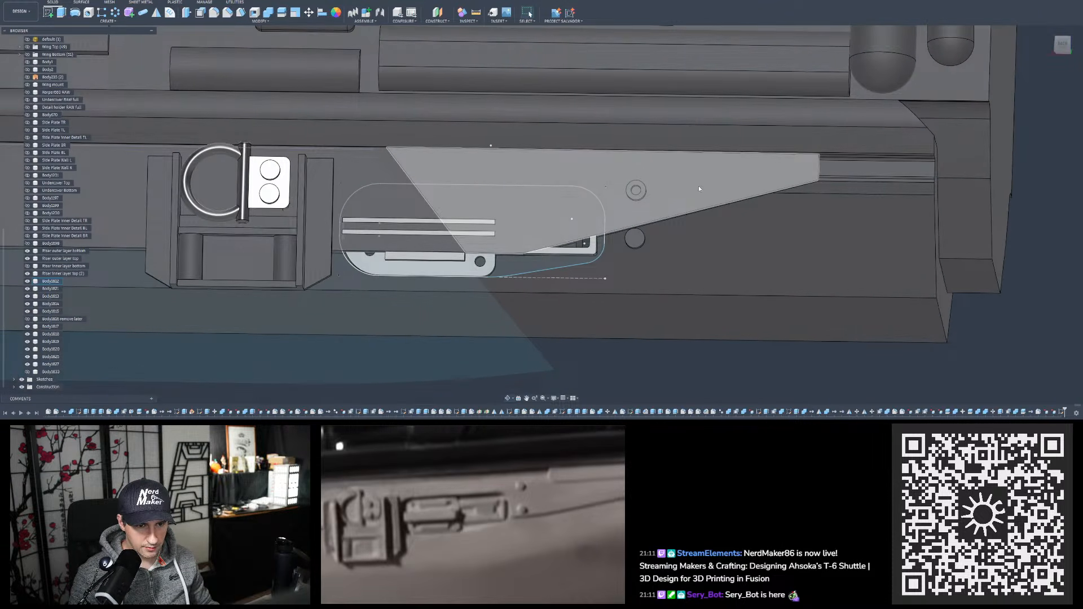
{"action": "middle_click_drag", "start_coordinate": [699, 185], "coordinate": [626, 204], "text": "shift"}
{"action": "scroll", "coordinate": [536, 237], "scroll_direction": "down", "scroll_amount": 4}
{"action": "scroll", "coordinate": [612, 260], "scroll_direction": "up", "scroll_amount": 1}
{"action": "mouse_move", "coordinate": [611, 260]}
{"action": "middle_mouse_down", "text": "shift"}
{"action": "mouse_move", "coordinate": [605, 253]}
{"action": "mouse_move", "coordinate": [596, 268]}
{"action": "mouse_move", "coordinate": [598, 296]}
{"action": "mouse_move", "coordinate": [597, 276]}
{"action": "middle_mouse_up", "text": "shift"}
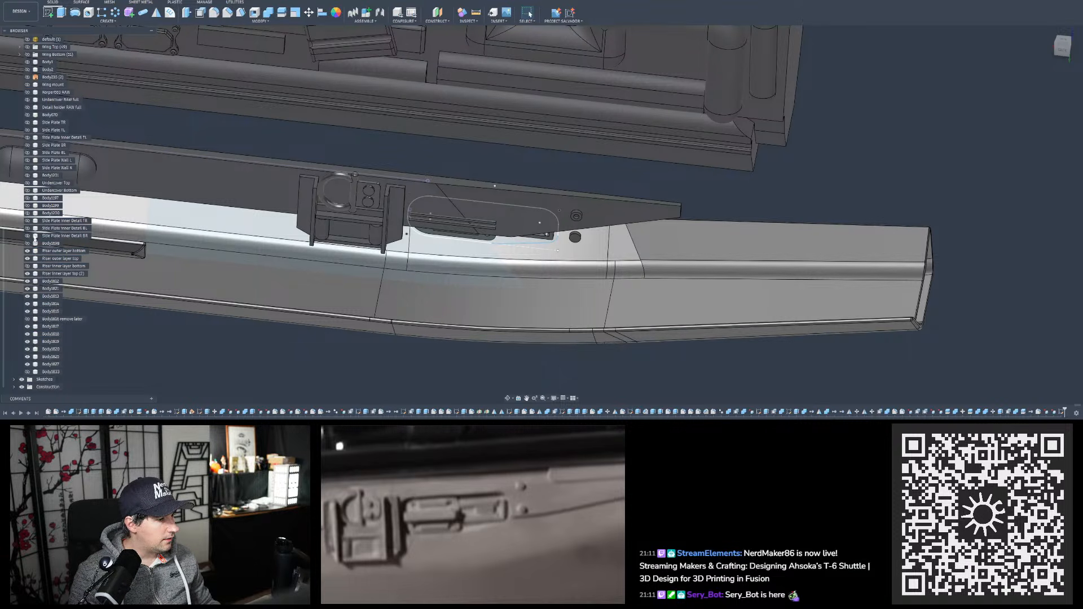
{"action": "left_click", "coordinate": [27, 266]}
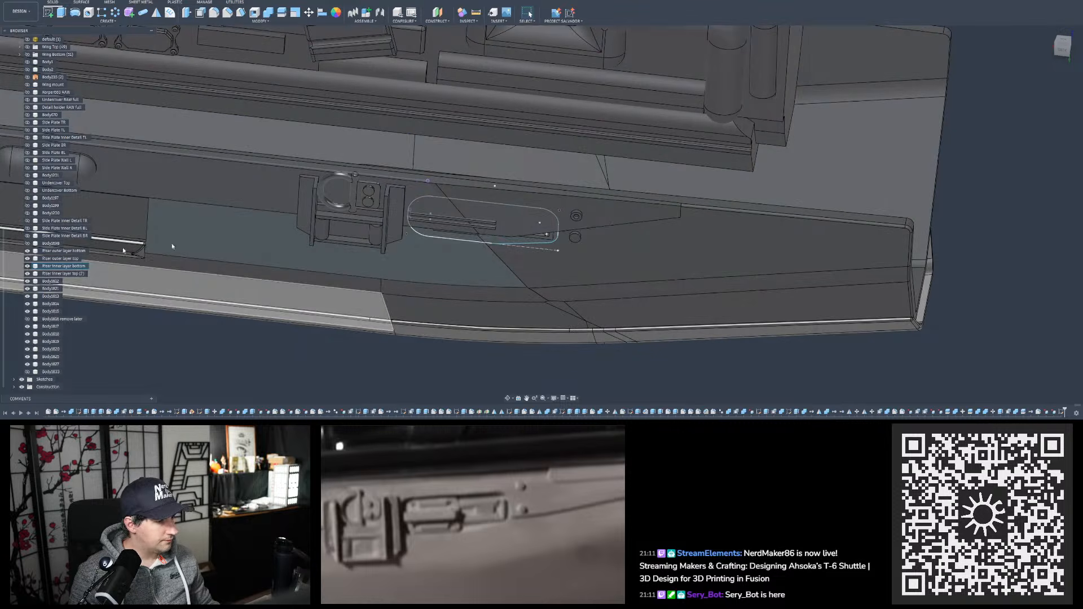
Inspect the end face of the inner layer bottom body and compare the panel's rear end with the reference image
{"action": "scroll", "coordinate": [683, 223], "scroll_direction": "down", "scroll_amount": 2}
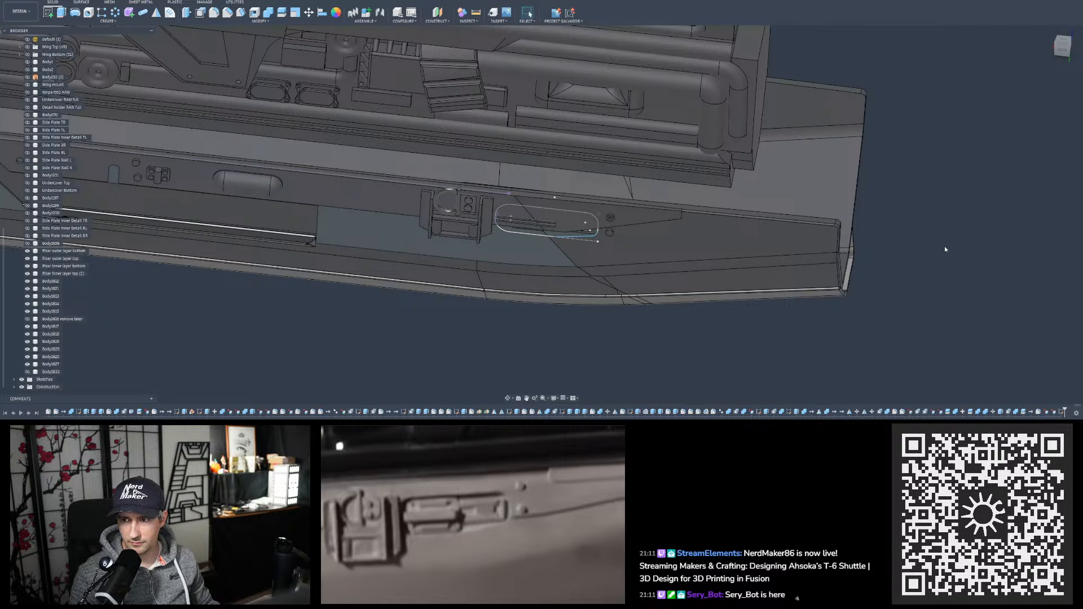
{"action": "scroll", "coordinate": [872, 228], "scroll_direction": "up", "scroll_amount": 4}
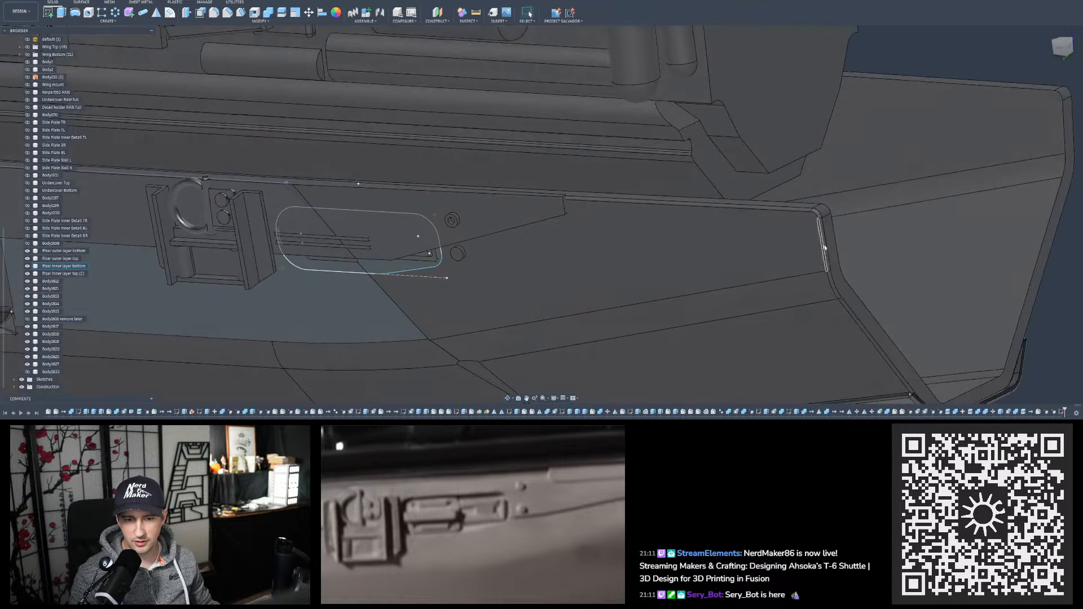
{"action": "left_click", "coordinate": [830, 248]}
{"action": "scroll", "coordinate": [774, 224], "scroll_direction": "down", "scroll_amount": 3}
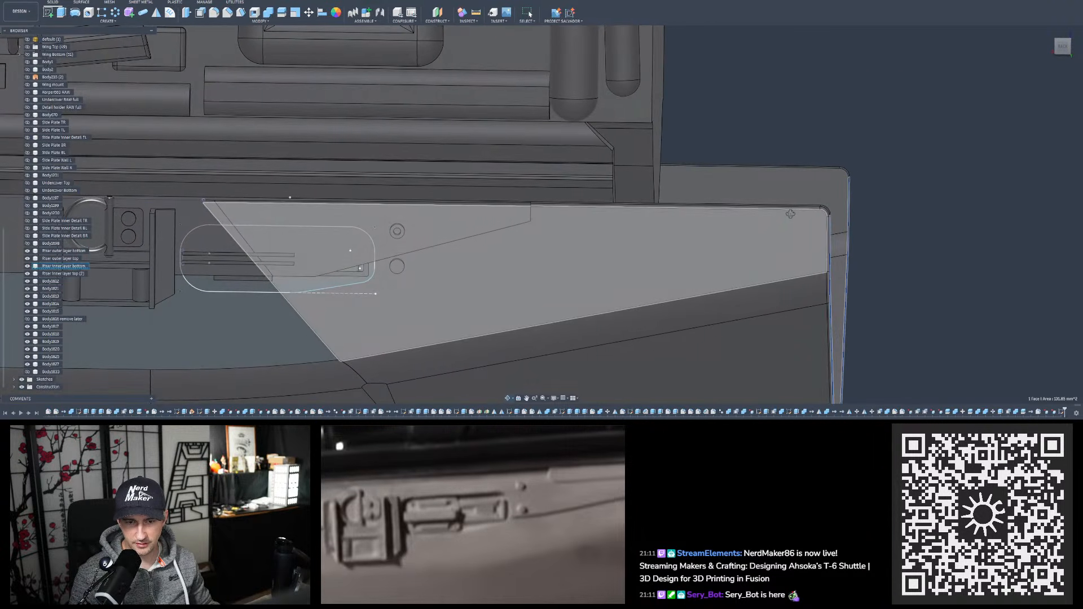
{"action": "scroll", "coordinate": [782, 214], "scroll_direction": "down", "scroll_amount": 1}
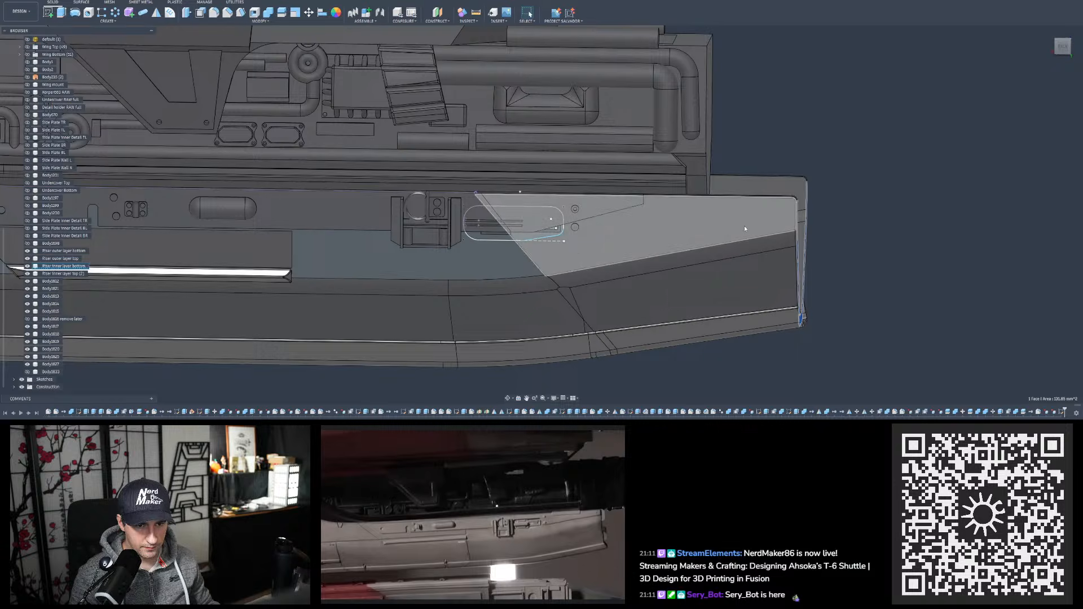
{"action": "middle_click_drag", "start_coordinate": [745, 228], "coordinate": [753, 238], "text": "shift"}
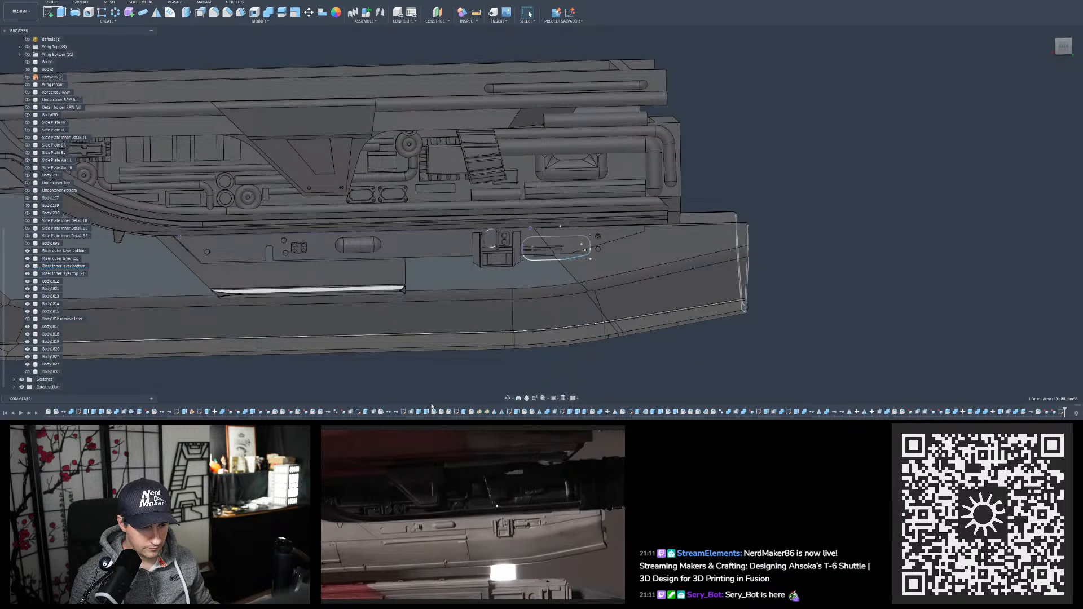
{"action": "mouse_move", "coordinate": [411, 422]}
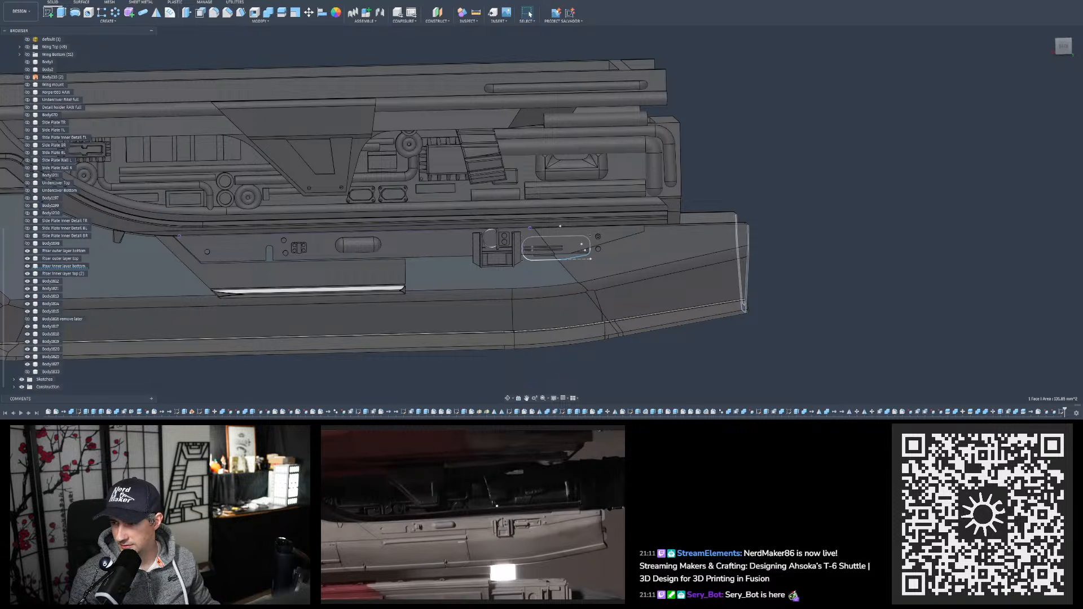
Bring up two reference photos of the shuttle model side by side and examine the rear end of its side panels
{"action": "left_click_drag", "start_coordinate": [1082, 73], "coordinate": [613, 73]}
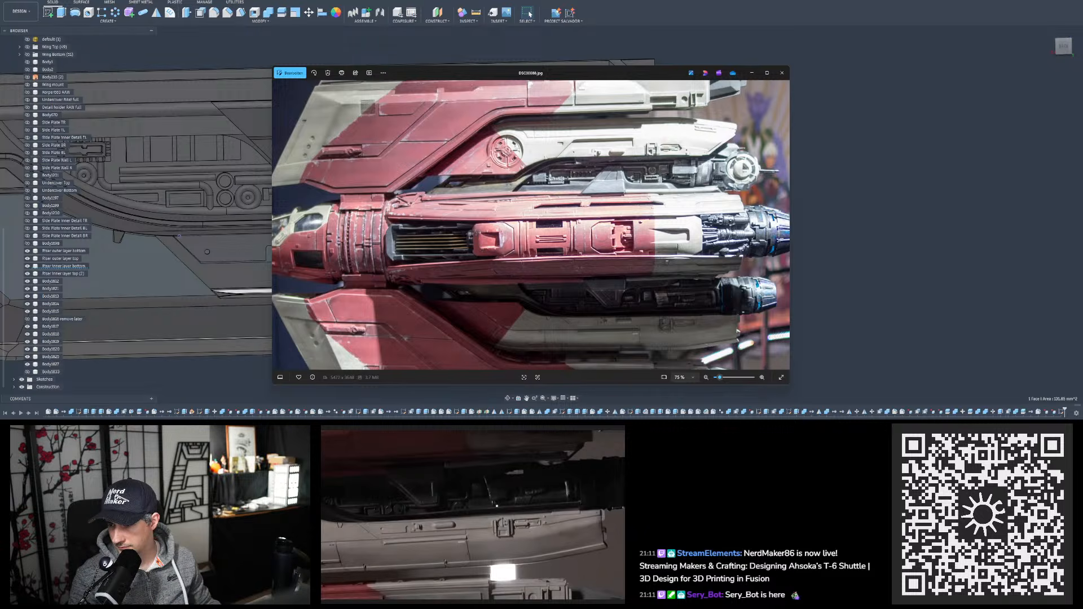
{"action": "left_click_drag", "start_coordinate": [1082, 81], "coordinate": [886, 69]}
{"action": "left_click_drag", "start_coordinate": [899, 136], "coordinate": [898, 129]}
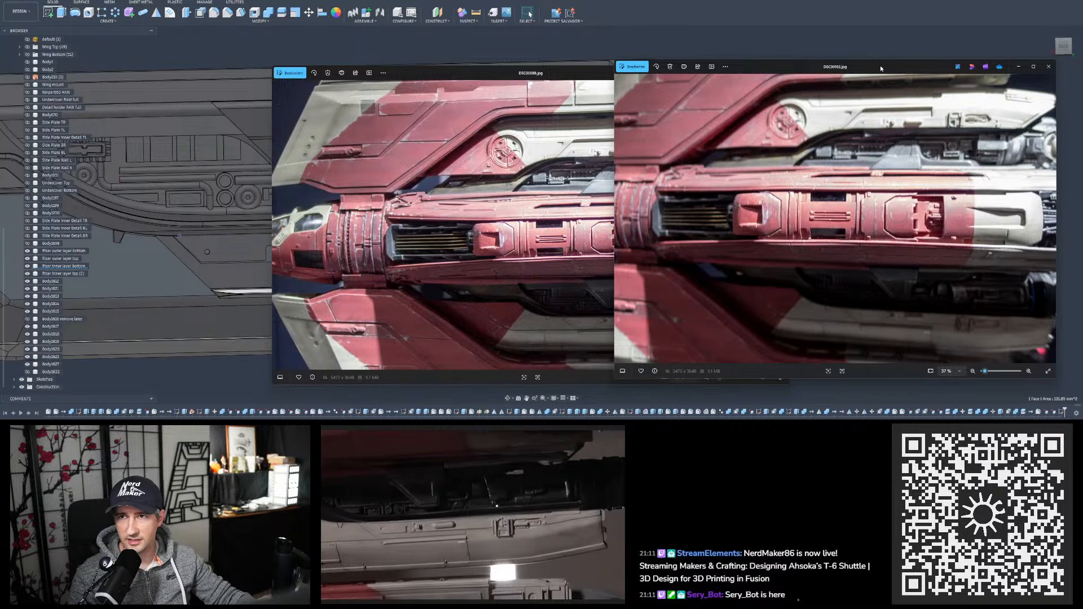
{"action": "left_click_drag", "start_coordinate": [540, 74], "coordinate": [429, 72]}
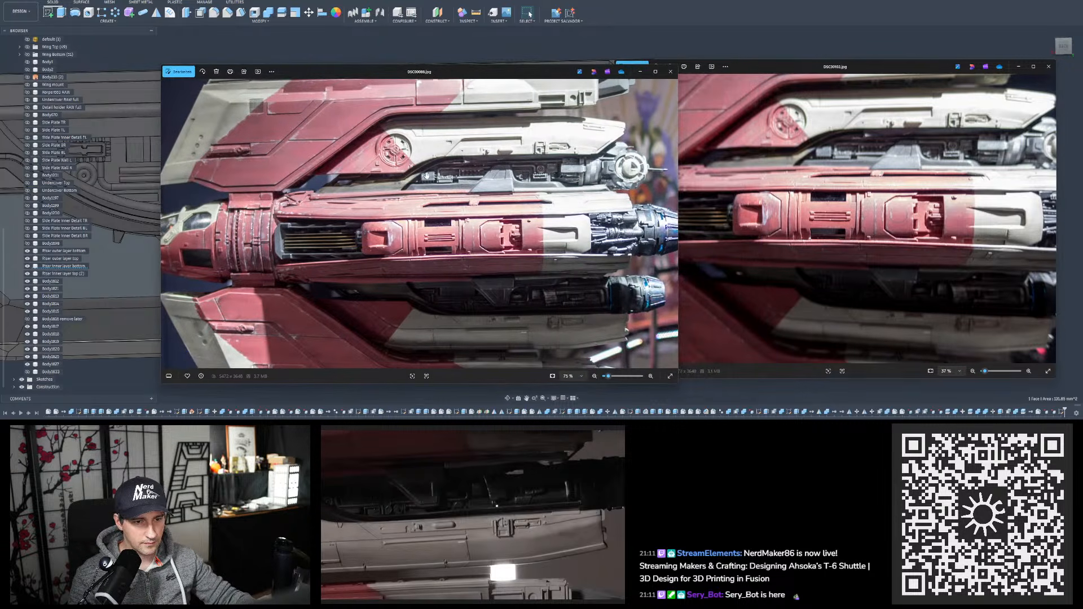
{"action": "left_click_drag", "start_coordinate": [427, 176], "coordinate": [480, 165]}
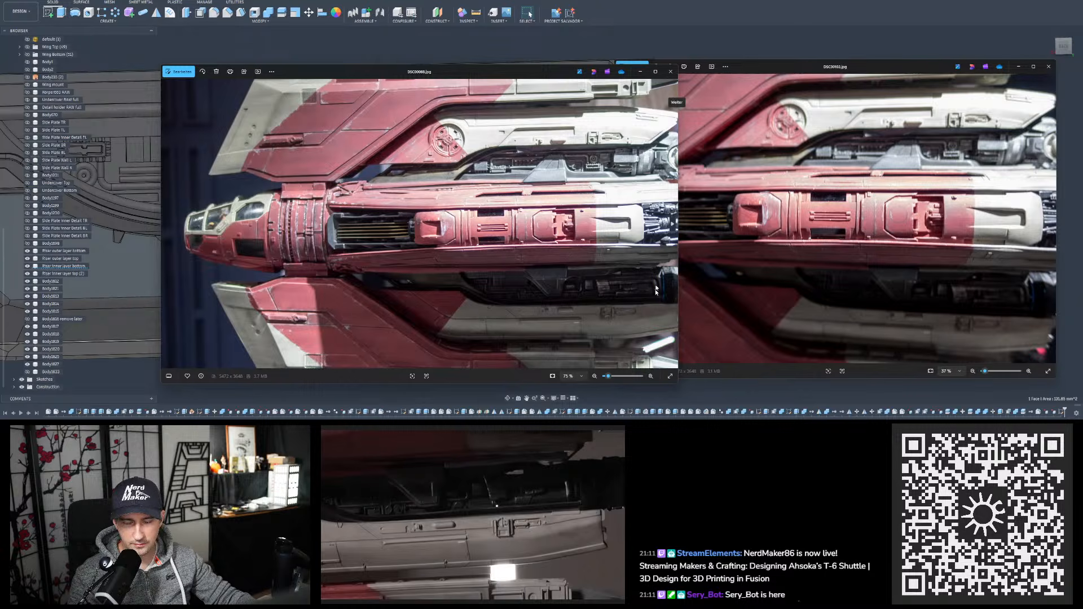
{"action": "left_click", "coordinate": [561, 42]}
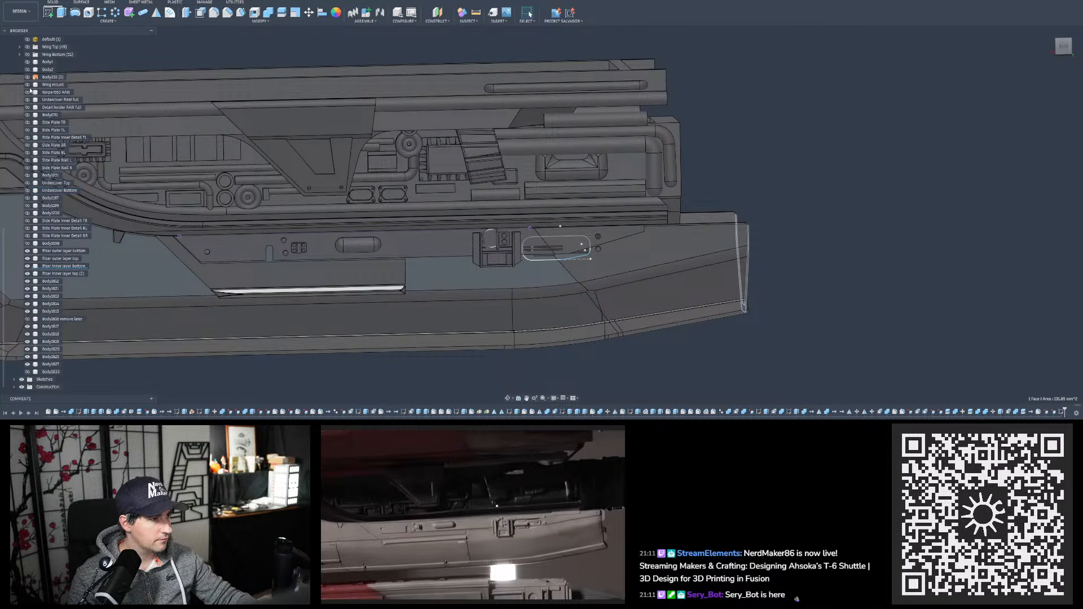
Show the default 3D scan mesh and compare the front and rear ends of the side panel with it
{"action": "scroll", "coordinate": [45, 169], "scroll_direction": "up", "scroll_amount": 3}
{"action": "left_click", "coordinate": [26, 69]}
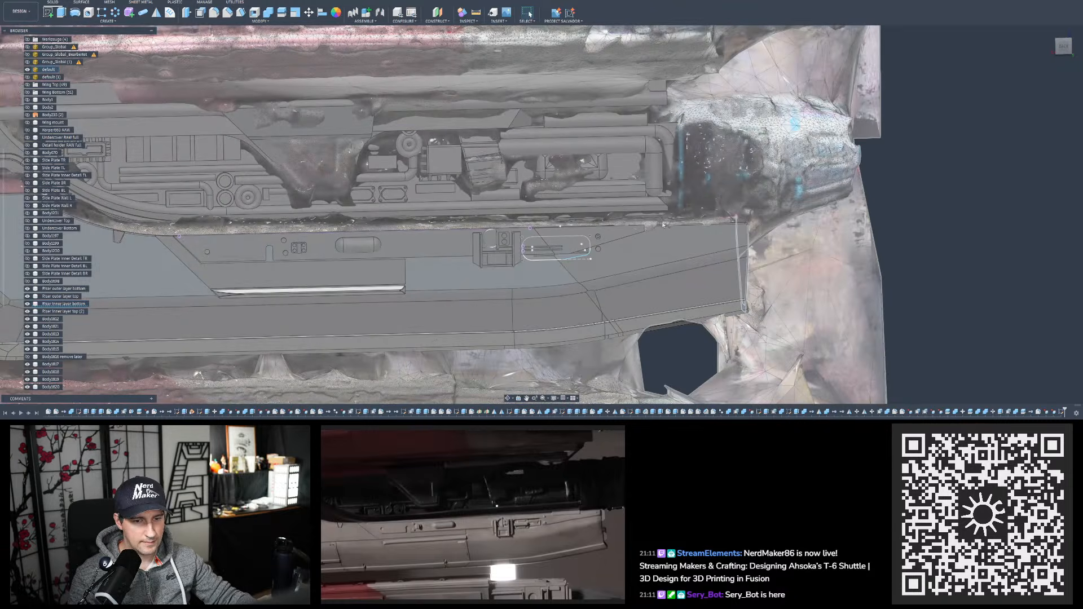
{"action": "middle_click_drag", "start_coordinate": [524, 226], "coordinate": [601, 227], "text": "shift"}
{"action": "scroll", "coordinate": [694, 221], "scroll_direction": "up", "scroll_amount": 2}
{"action": "middle_click_drag", "start_coordinate": [694, 222], "coordinate": [747, 226], "text": "shift"}
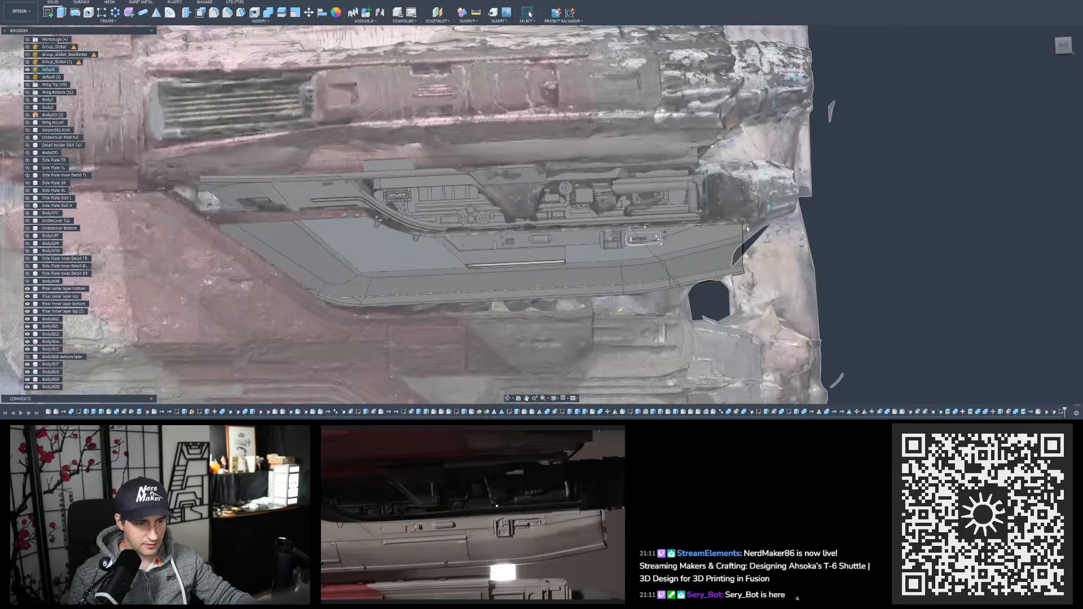
{"action": "scroll", "coordinate": [747, 228], "scroll_direction": "down", "scroll_amount": 2}
{"action": "scroll", "coordinate": [316, 218], "scroll_direction": "up", "scroll_amount": 6}
{"action": "middle_click_drag", "start_coordinate": [280, 214], "coordinate": [198, 168], "text": "shift"}
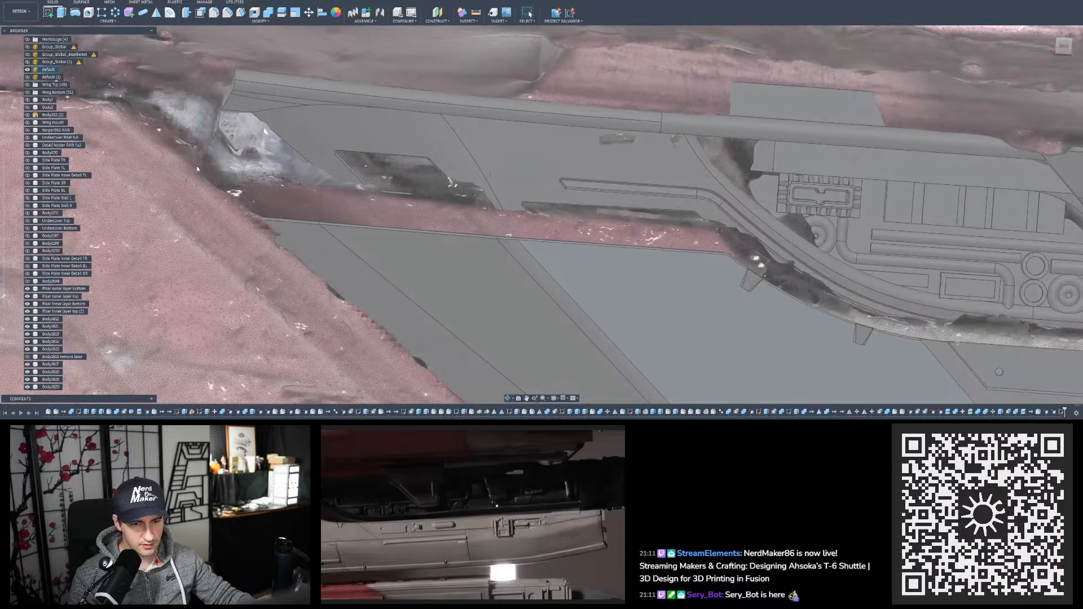
{"action": "scroll", "coordinate": [198, 168], "scroll_direction": "down", "scroll_amount": 6}
{"action": "scroll", "coordinate": [655, 232], "scroll_direction": "up", "scroll_amount": 5}
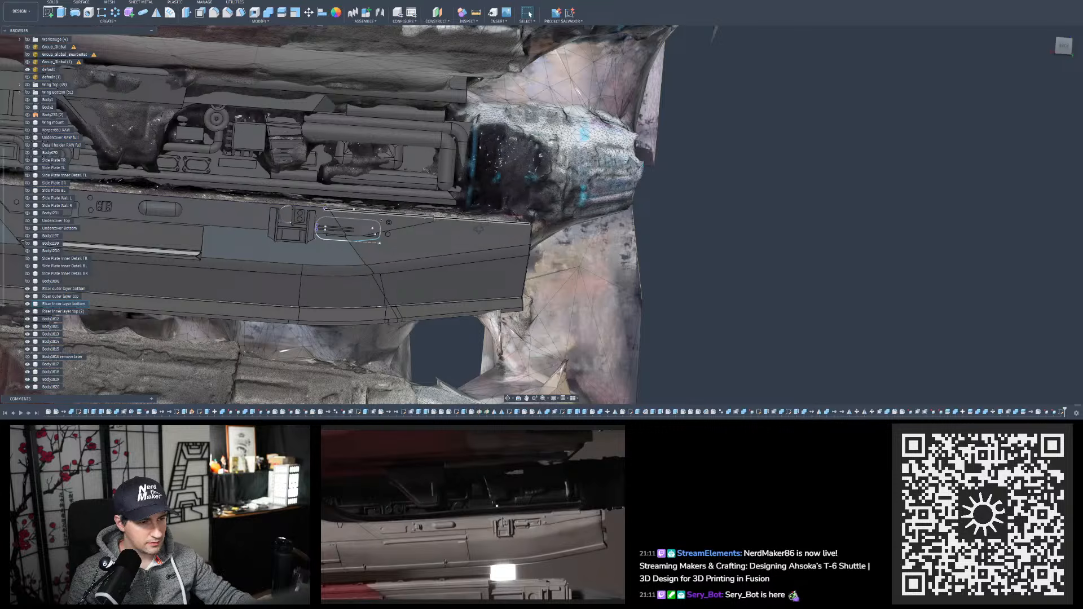
{"action": "middle_click_drag", "start_coordinate": [478, 229], "coordinate": [508, 243], "text": "shift"}
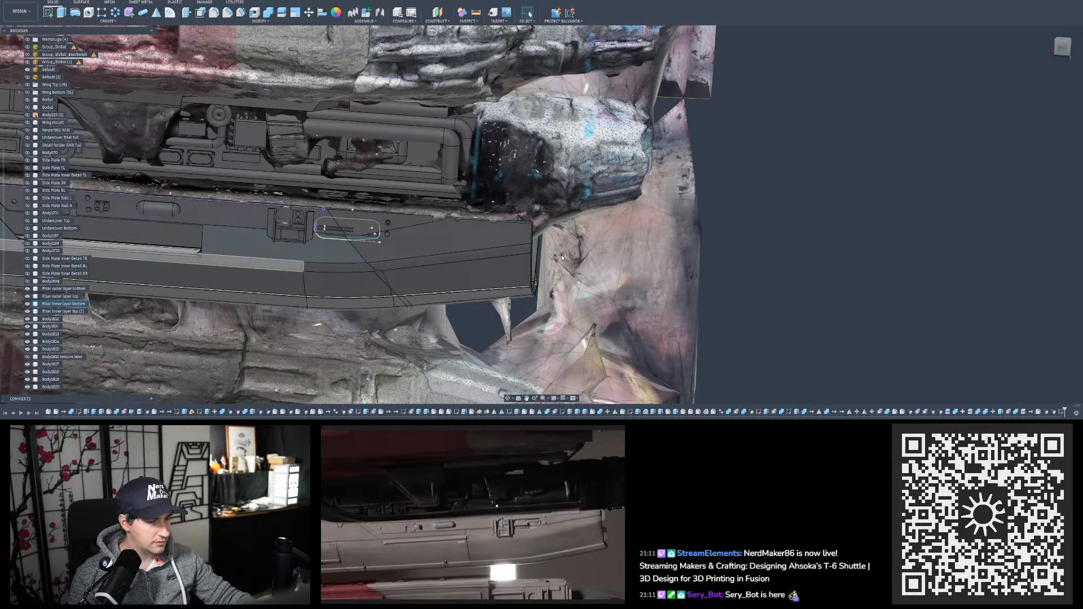
{"action": "scroll", "coordinate": [522, 232], "scroll_direction": "up", "scroll_amount": 5}
{"action": "middle_click_drag", "start_coordinate": [508, 233], "coordinate": [551, 259], "text": "shift"}
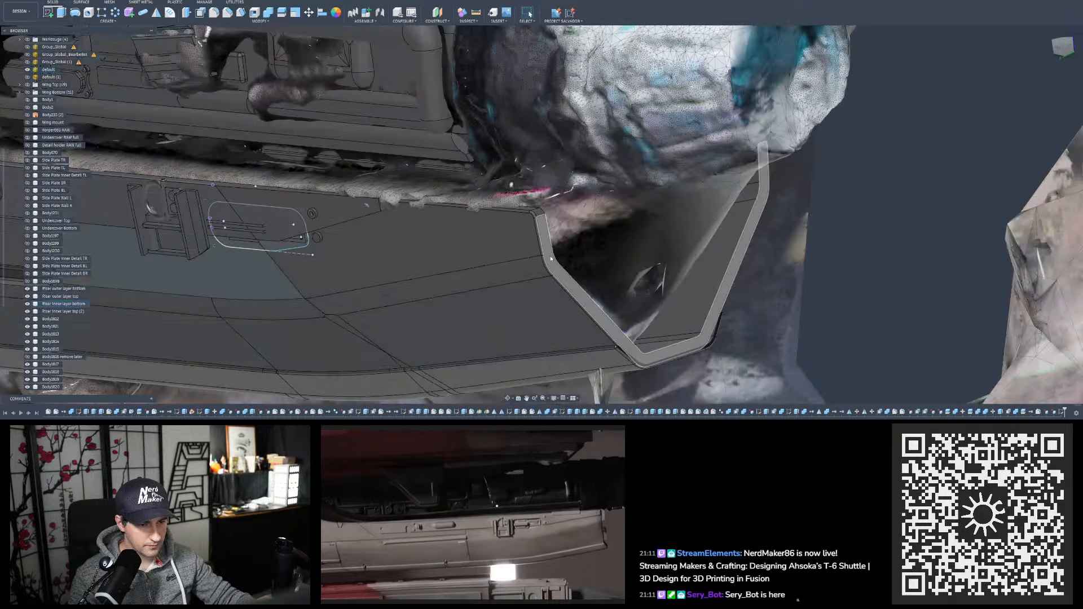
Hide the side panel's inner layer bottom body with its rear end face selected, and align the view squarely with the scan
{"action": "left_click", "coordinate": [551, 259]}
{"action": "key", "text": "v"}
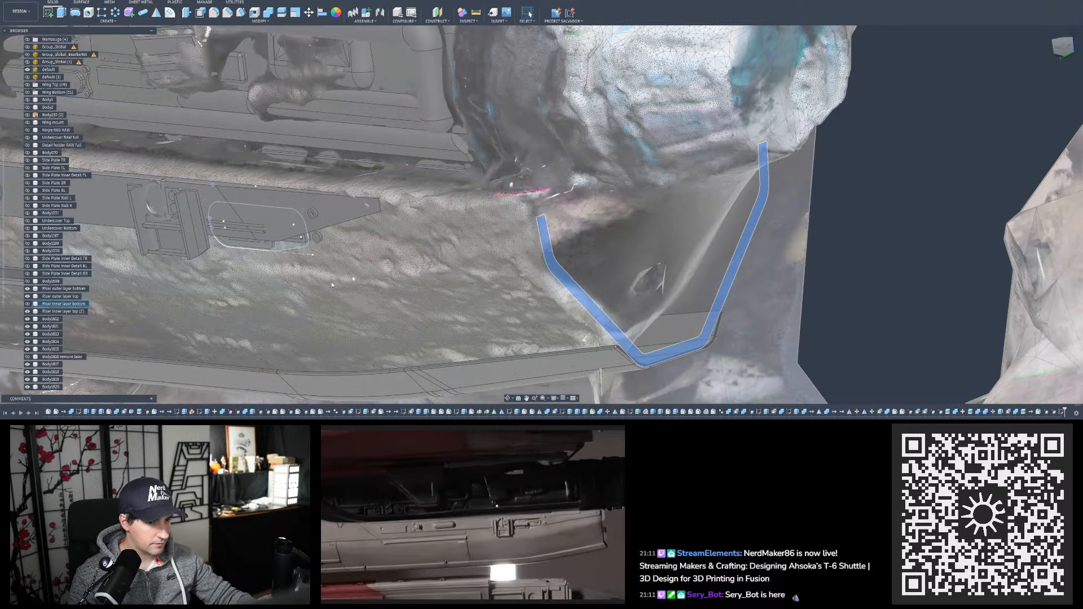
{"action": "left_click", "coordinate": [1059, 49]}
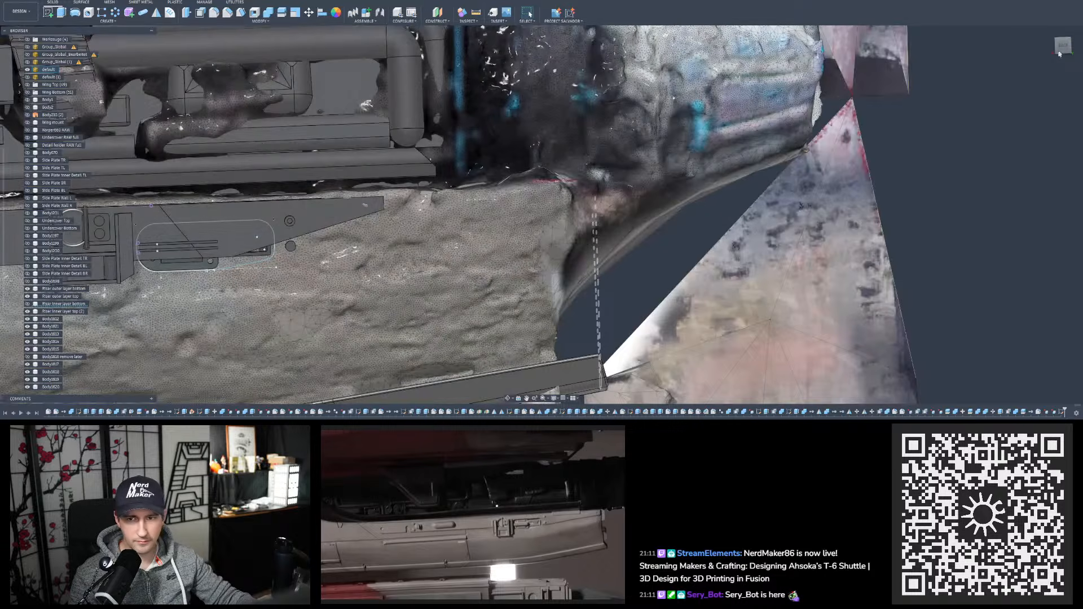
{"action": "left_click", "coordinate": [1064, 47]}
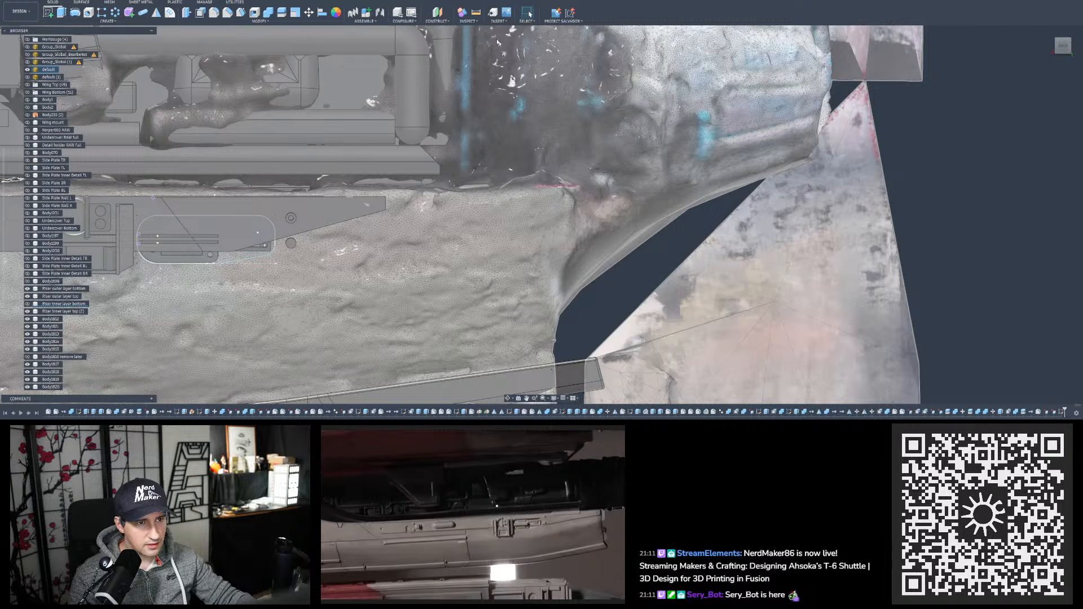
{"action": "mouse_move", "coordinate": [577, 197]}
{"action": "middle_mouse_down", "text": "shift"}
{"action": "mouse_move", "coordinate": [545, 217]}
{"action": "mouse_move", "coordinate": [577, 204]}
{"action": "middle_mouse_up", "text": "shift"}
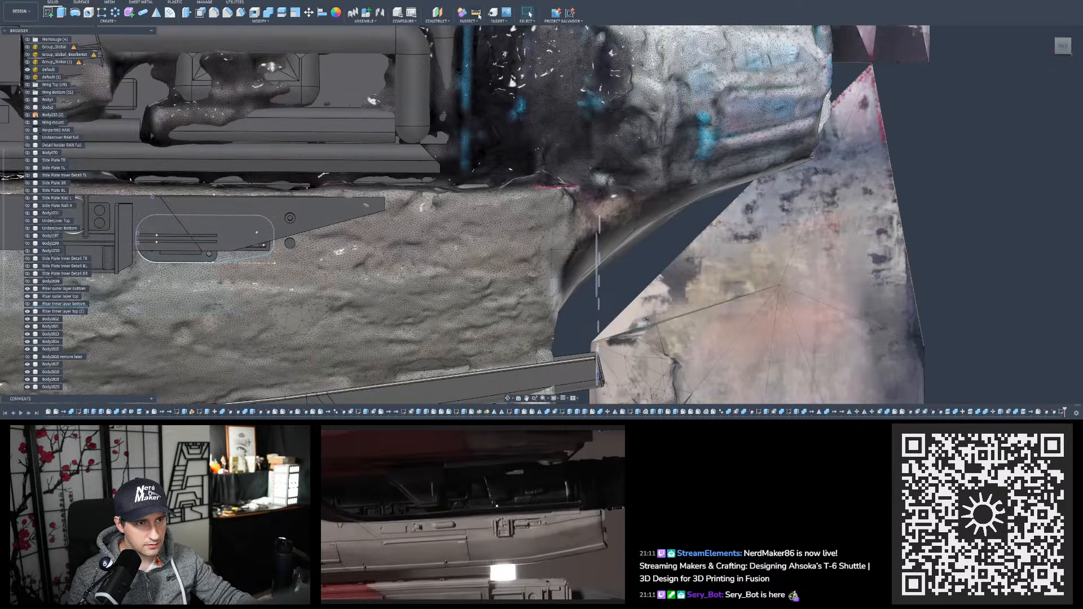
Measure the distance from the hidden panel's rear end face to the middle of the scanned panel's rear edge
{"action": "left_click", "coordinate": [475, 12]}
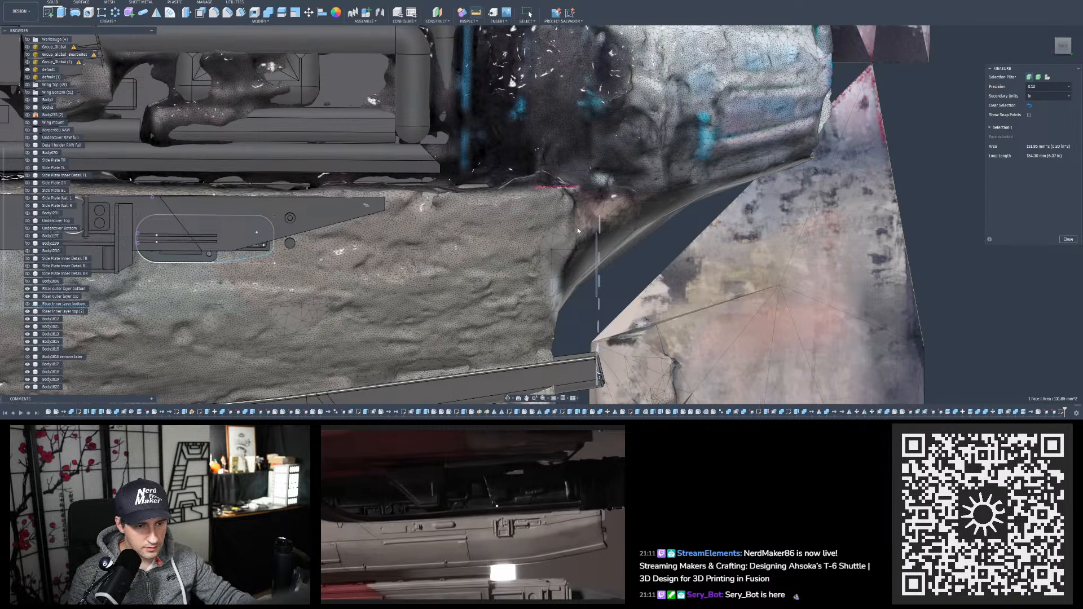
{"action": "mouse_move", "coordinate": [553, 63]}
{"action": "middle_mouse_down", "text": "shift"}
{"action": "mouse_move", "coordinate": [528, 73]}
{"action": "mouse_move", "coordinate": [556, 153]}
{"action": "mouse_move", "coordinate": [556, 82]}
{"action": "middle_mouse_up", "text": "shift"}
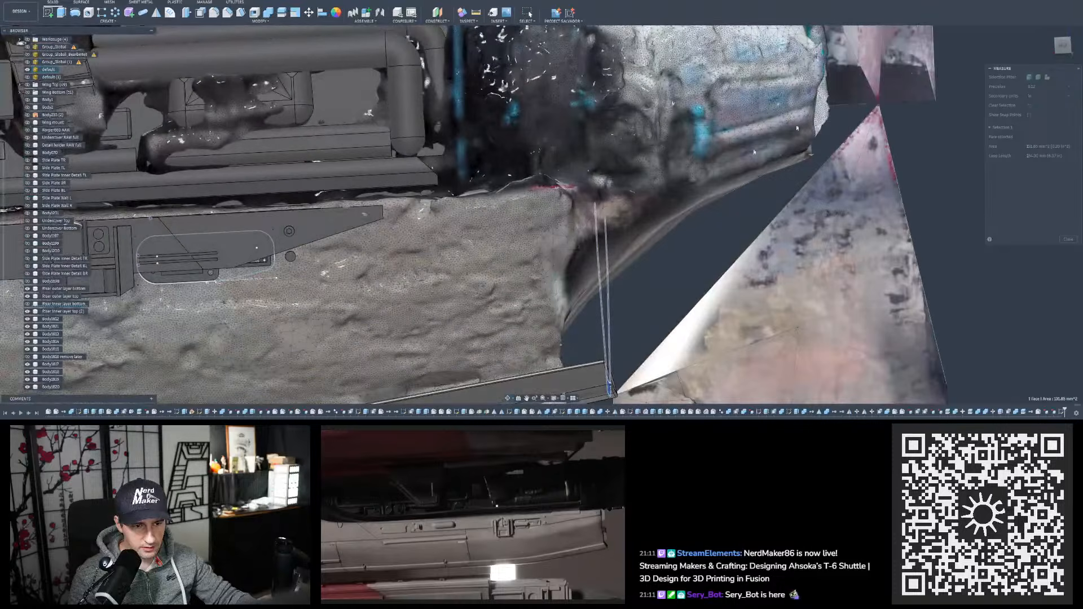
{"action": "left_click", "coordinate": [1062, 45]}
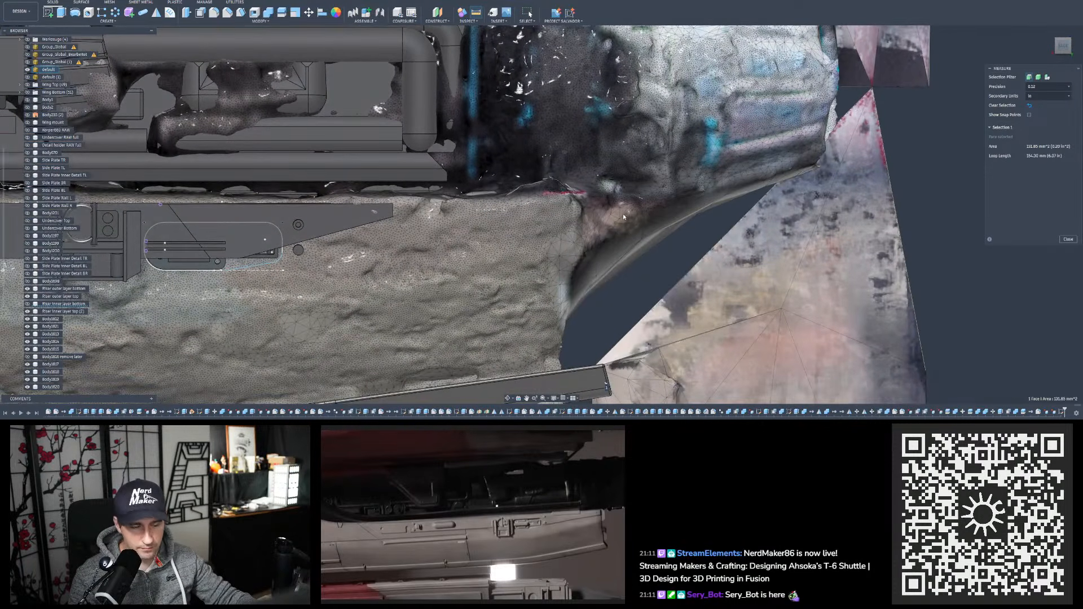
{"action": "scroll", "coordinate": [579, 228], "scroll_direction": "up", "scroll_amount": 4}
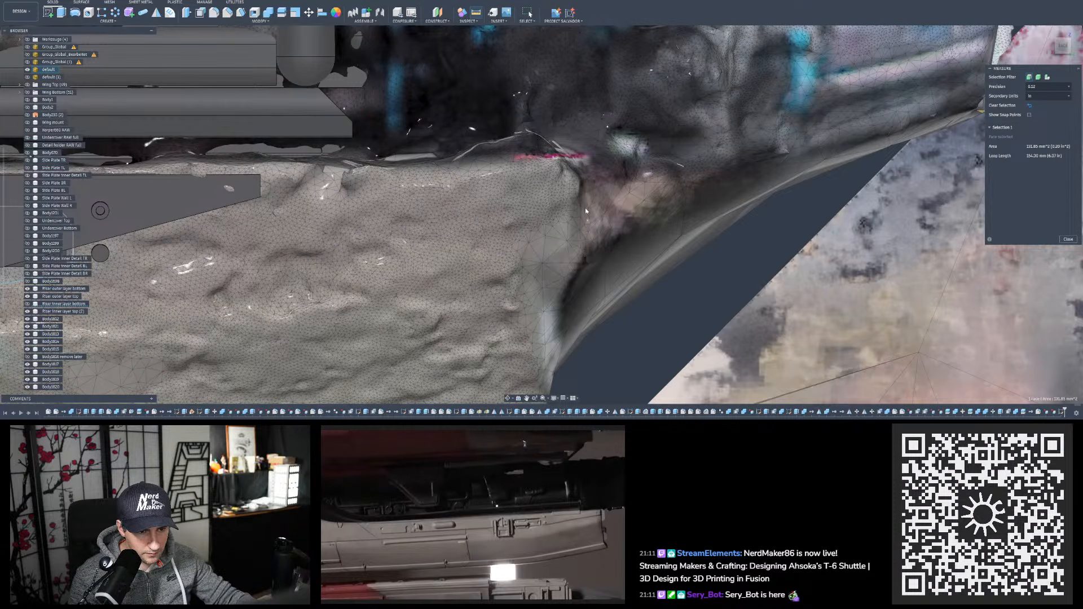
{"action": "left_click", "coordinate": [586, 247]}
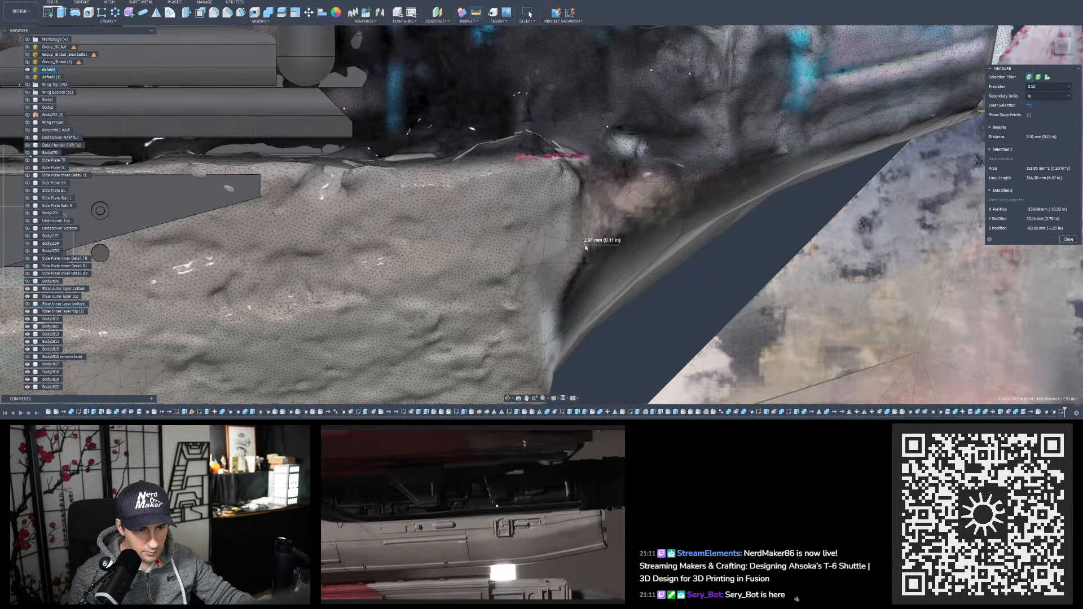
{"action": "scroll", "coordinate": [584, 226], "scroll_direction": "down", "scroll_amount": 3}
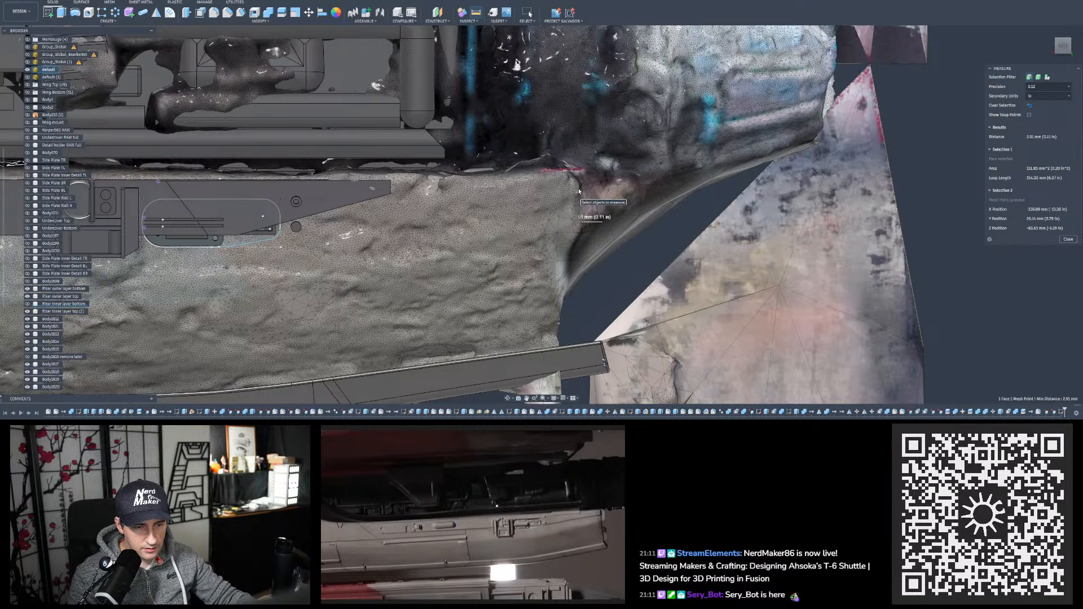
{"action": "scroll", "coordinate": [578, 187], "scroll_direction": "down", "scroll_amount": 2}
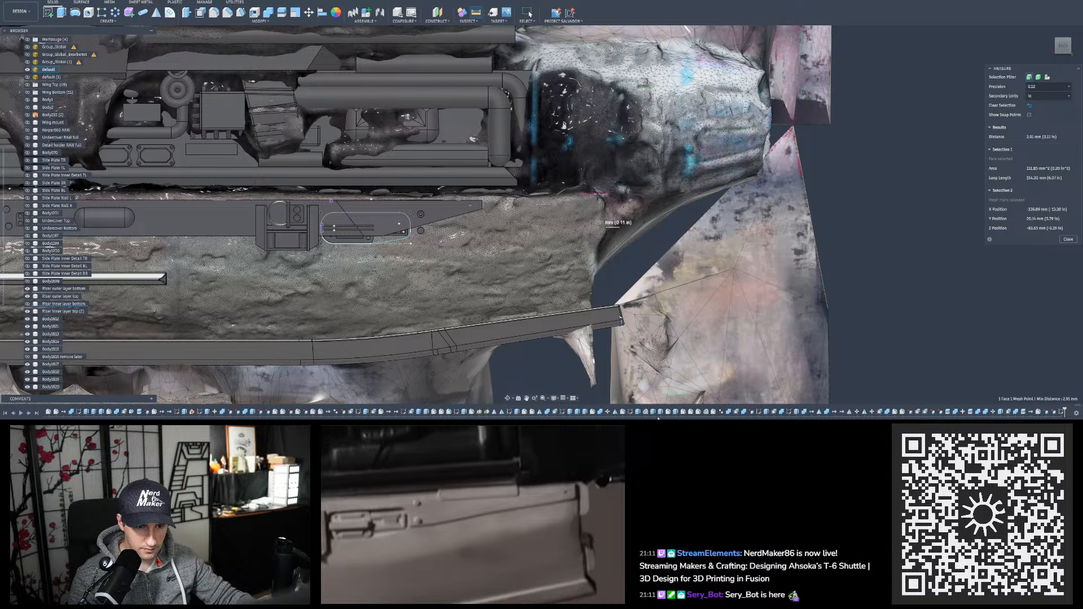
Measure the distance from the same end face to a lower point on the scanned panel's rear edge
{"action": "scroll", "coordinate": [602, 232], "scroll_direction": "up", "scroll_amount": 3}
{"action": "scroll", "coordinate": [602, 231], "scroll_direction": "up", "scroll_amount": 2}
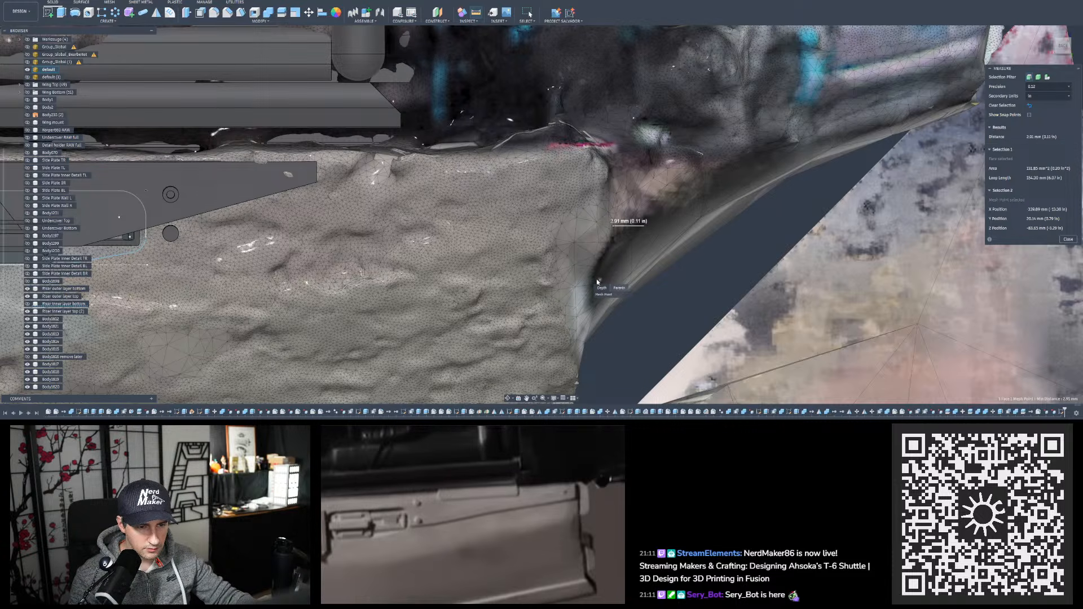
{"action": "left_click", "coordinate": [597, 290]}
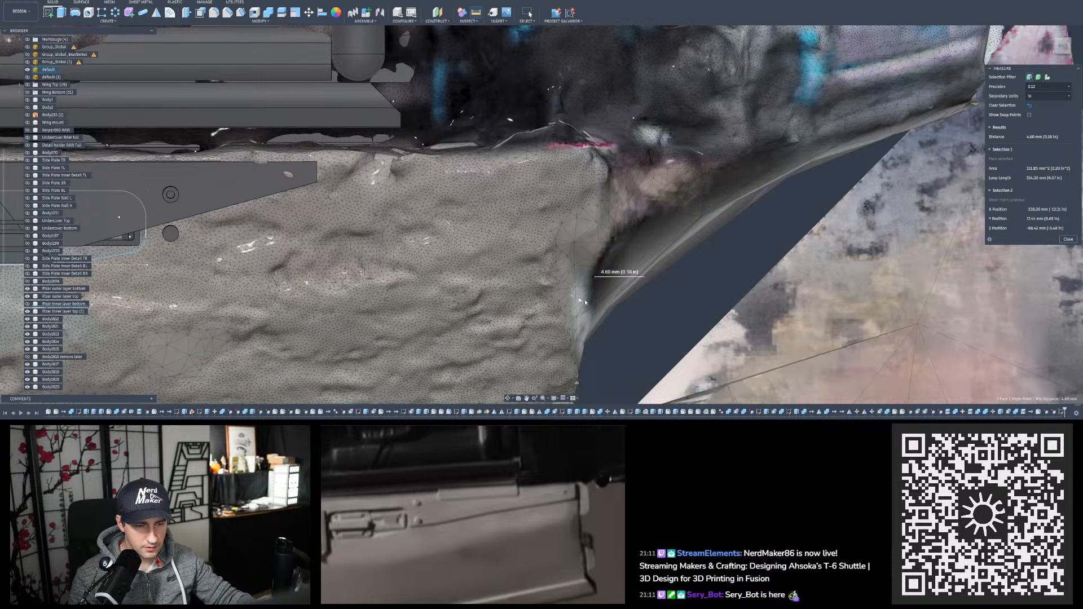
{"action": "scroll", "coordinate": [615, 265], "scroll_direction": "down", "scroll_amount": 4}
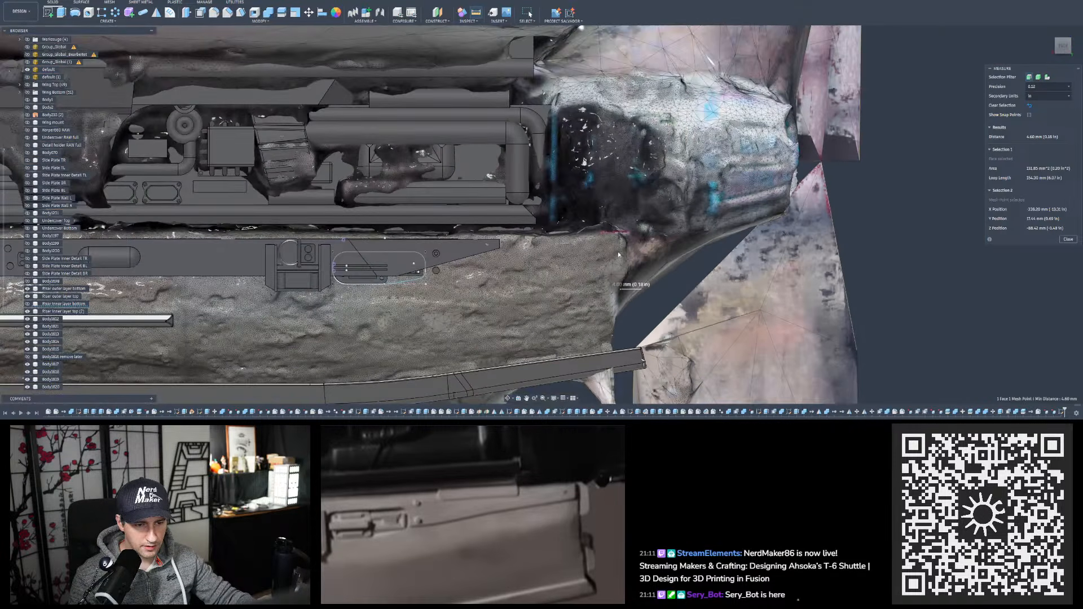
{"action": "scroll", "coordinate": [616, 253], "scroll_direction": "up", "scroll_amount": 2}
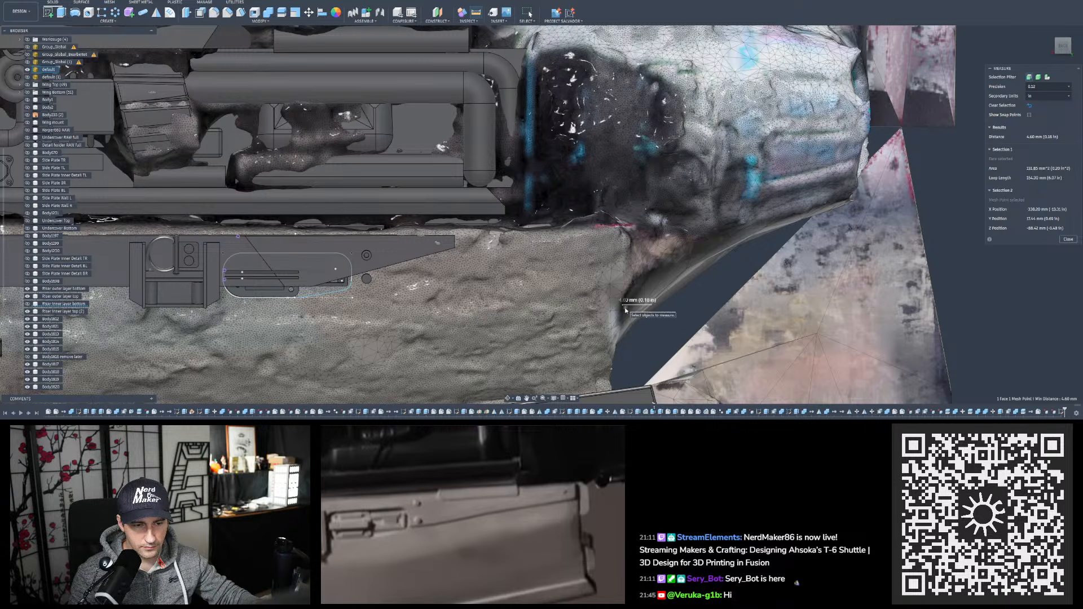
Examine the scanned panel's rear edge against the selected end face from several angles and in the squared view
{"action": "middle_click_drag", "start_coordinate": [607, 239], "coordinate": [610, 237], "text": "shift"}
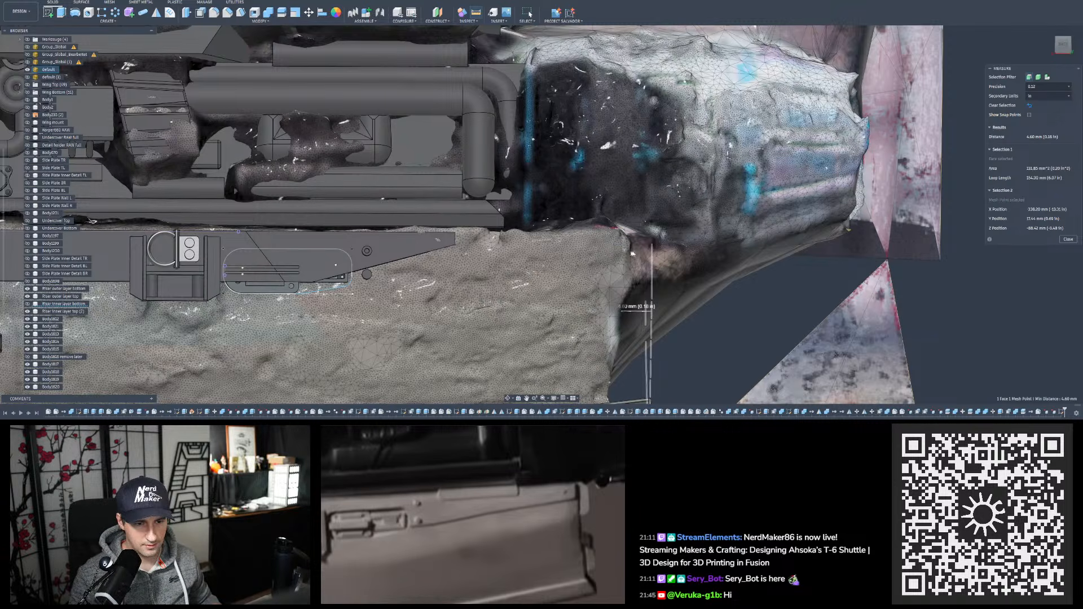
{"action": "scroll", "coordinate": [591, 254], "scroll_direction": "down", "scroll_amount": 1}
{"action": "scroll", "coordinate": [624, 320], "scroll_direction": "up", "scroll_amount": 3}
{"action": "middle_click_drag", "start_coordinate": [624, 319], "coordinate": [635, 383], "text": "shift"}
{"action": "middle_click_drag", "start_coordinate": [652, 258], "coordinate": [609, 206], "text": "shift"}
{"action": "mouse_move", "coordinate": [607, 215]}
{"action": "middle_mouse_down", "text": "shift"}
{"action": "mouse_move", "coordinate": [717, 186]}
{"action": "mouse_move", "coordinate": [616, 212]}
{"action": "mouse_move", "coordinate": [575, 198]}
{"action": "mouse_move", "coordinate": [666, 226]}
{"action": "mouse_move", "coordinate": [618, 217]}
{"action": "mouse_move", "coordinate": [607, 228]}
{"action": "middle_mouse_up", "text": "shift"}
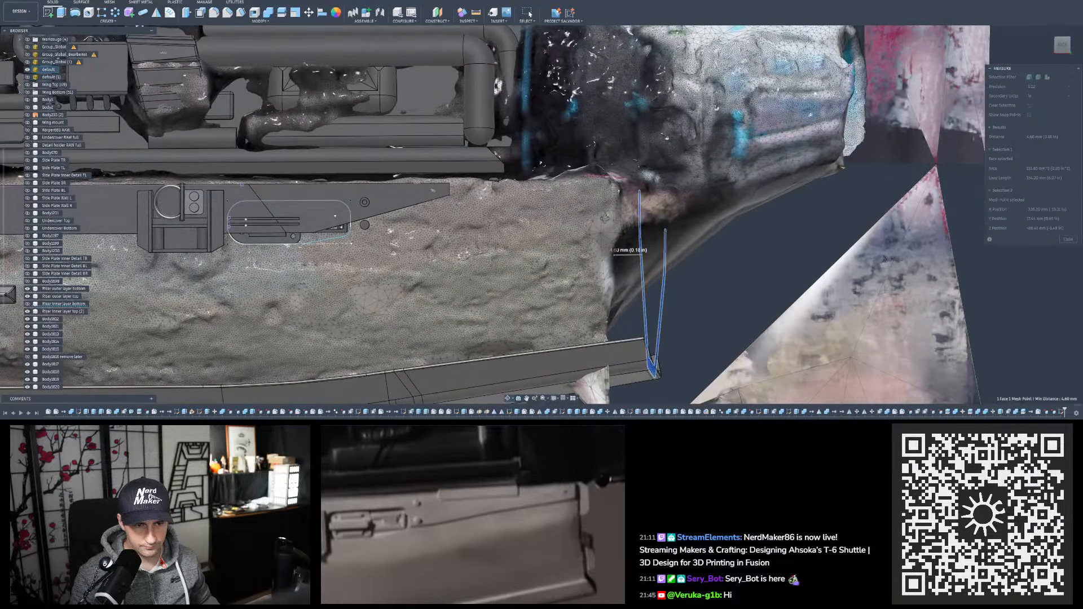
{"action": "left_click", "coordinate": [1057, 53]}
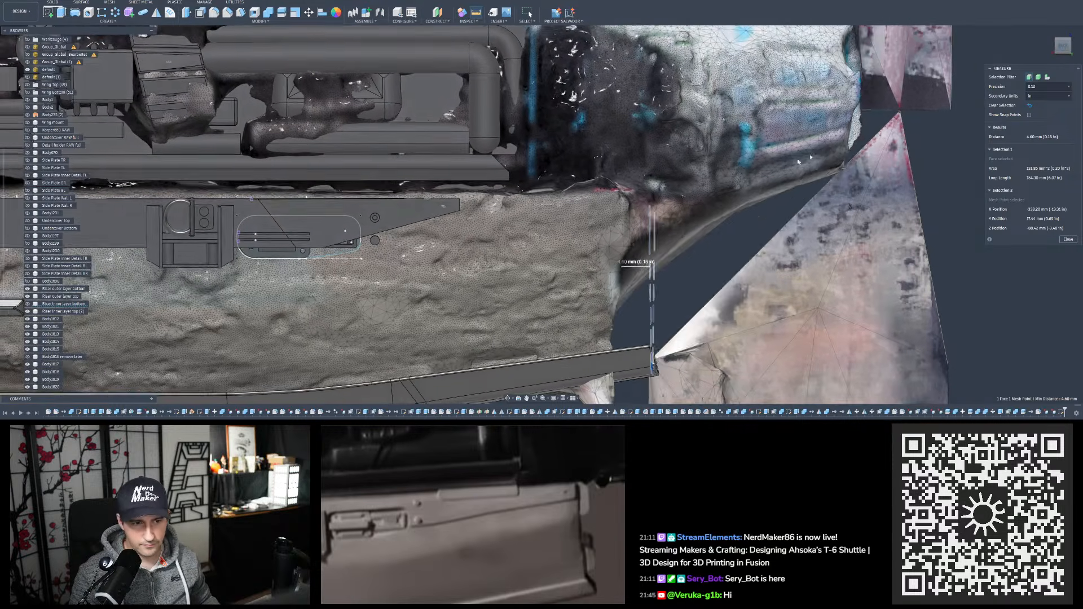
{"action": "scroll", "coordinate": [671, 228], "scroll_direction": "up", "scroll_amount": 1}
{"action": "scroll", "coordinate": [581, 118], "scroll_direction": "down", "scroll_amount": 1}
{"action": "scroll", "coordinate": [622, 204], "scroll_direction": "up", "scroll_amount": 4}
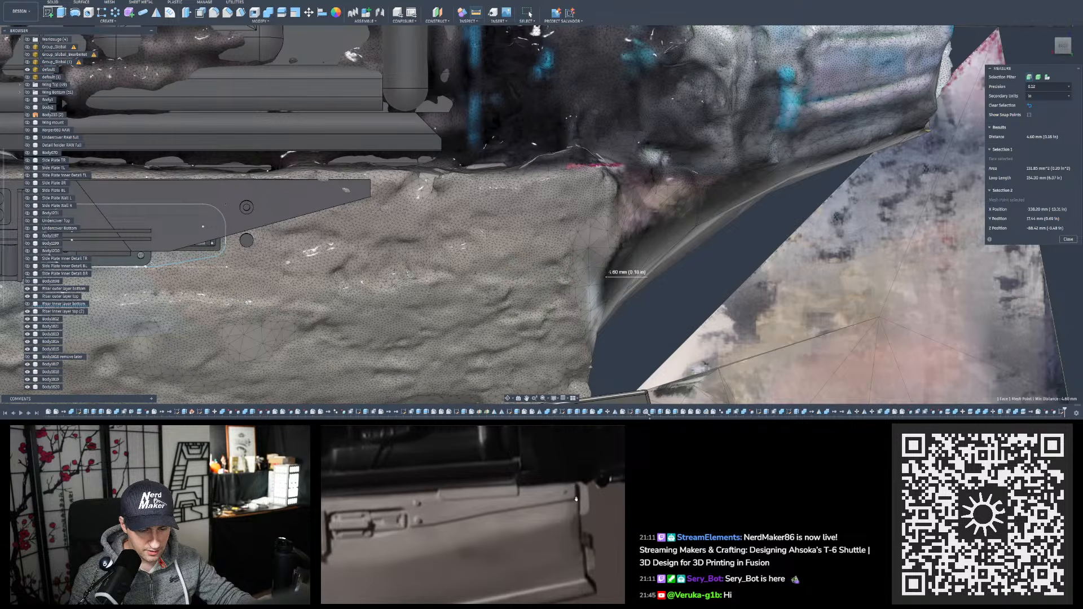
Measure the distances from the end face to several mesh points near the scanned panel's upper rear corner
{"action": "left_click", "coordinate": [605, 194]}
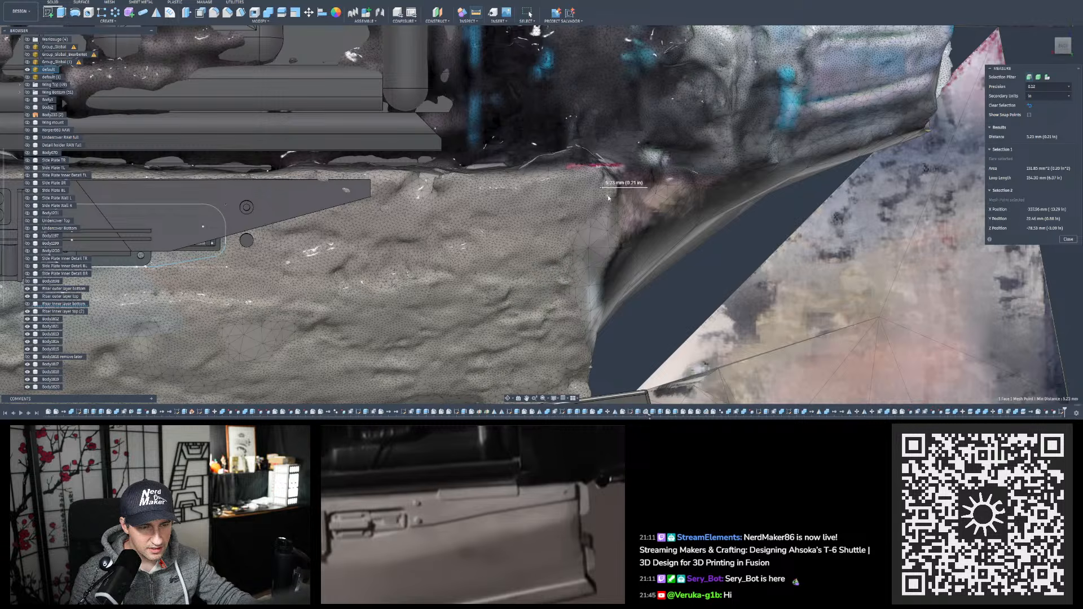
{"action": "mouse_move", "coordinate": [608, 197]}
{"action": "middle_mouse_down", "text": "shift"}
{"action": "mouse_move", "coordinate": [610, 116]}
{"action": "mouse_move", "coordinate": [606, 191]}
{"action": "middle_mouse_up", "text": "shift"}
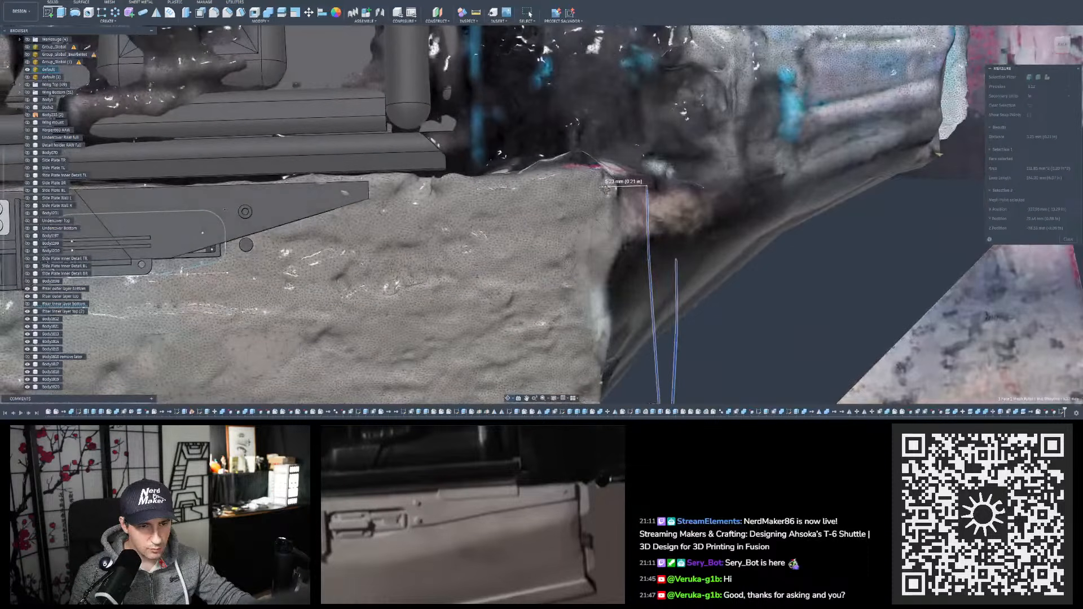
{"action": "left_click", "coordinate": [604, 187]}
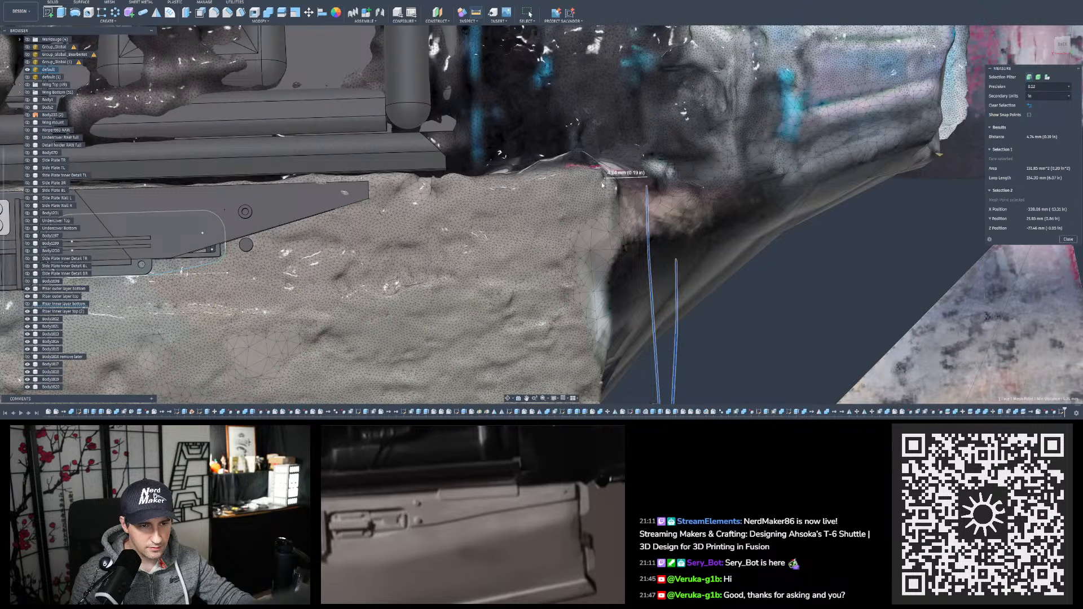
{"action": "left_click", "coordinate": [604, 191]}
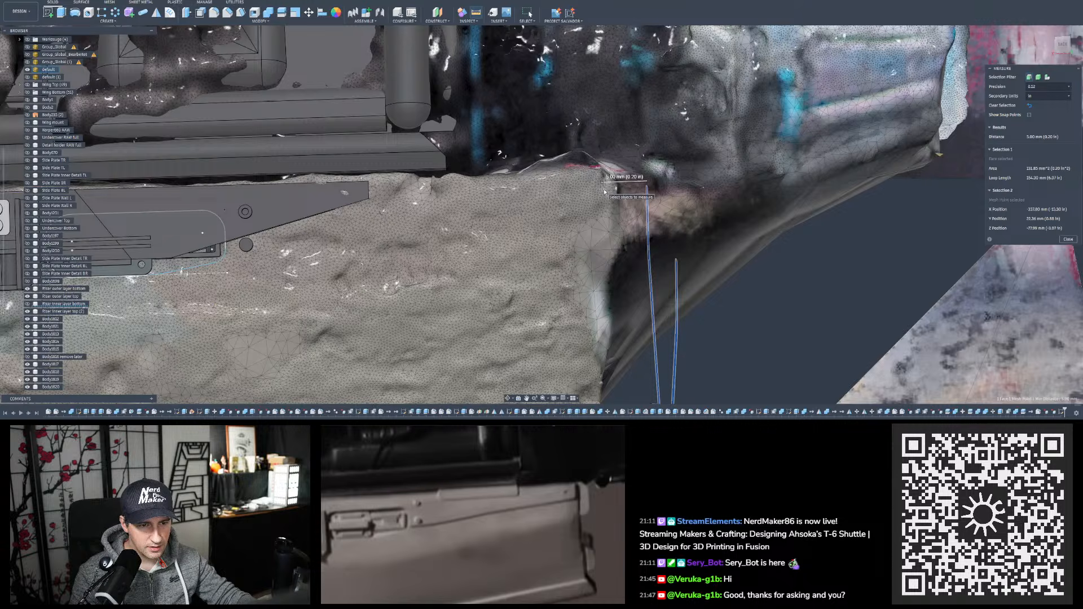
{"action": "left_click", "coordinate": [604, 192]}
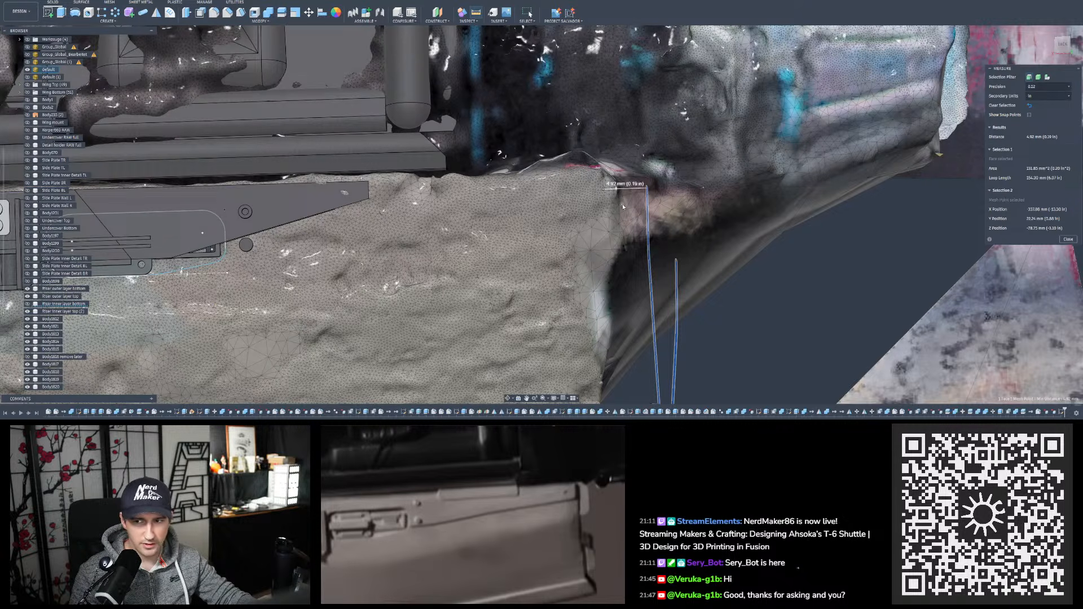
{"action": "scroll", "coordinate": [642, 188], "scroll_direction": "down", "scroll_amount": 1}
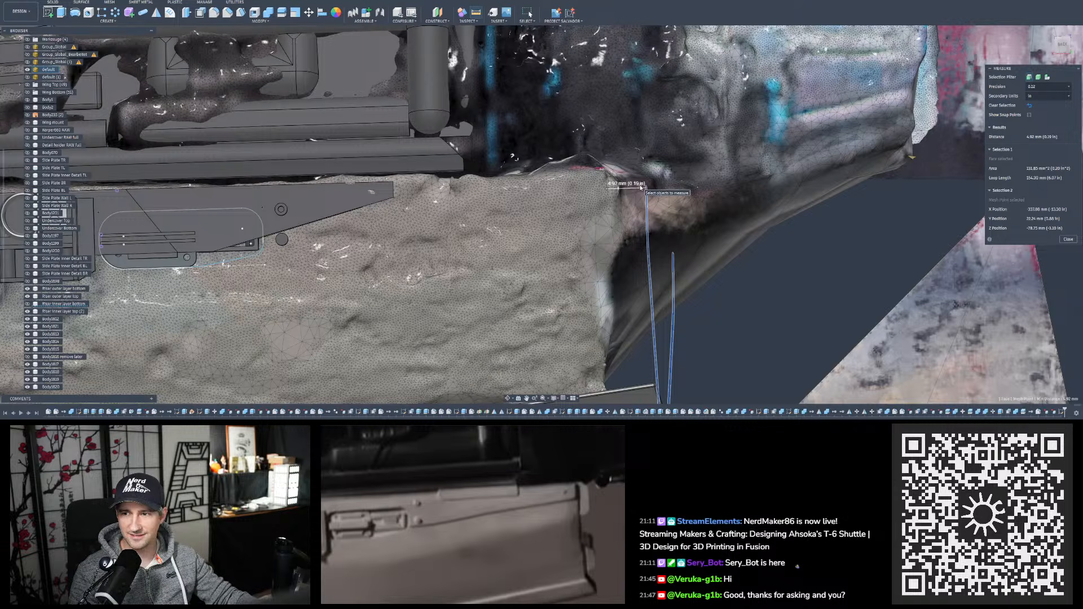
Return to the squared view and remeasure the end face's distance to two mesh points at the scan's upper rear corner
{"action": "middle_click_drag", "start_coordinate": [669, 216], "coordinate": [628, 201], "text": "shift"}
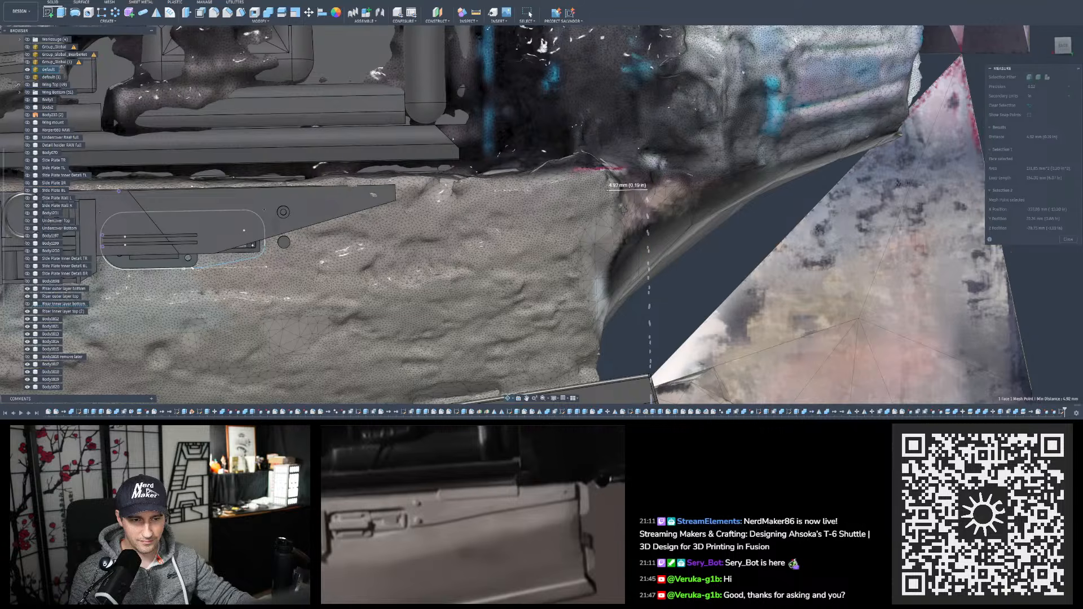
{"action": "left_click", "coordinate": [1061, 47]}
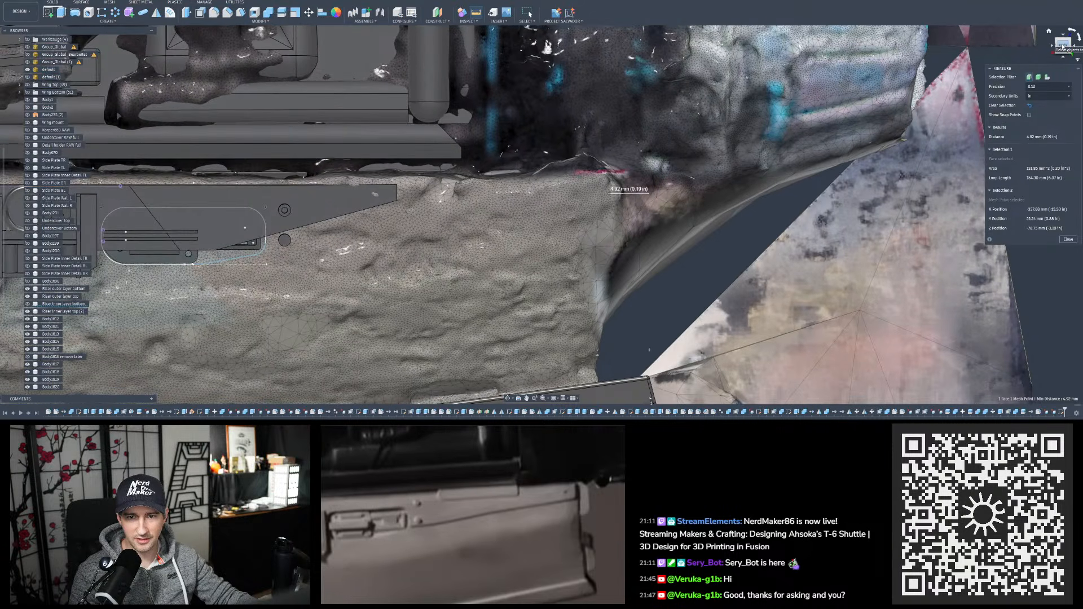
{"action": "scroll", "coordinate": [609, 203], "scroll_direction": "up", "scroll_amount": 2}
{"action": "left_click", "coordinate": [610, 197]}
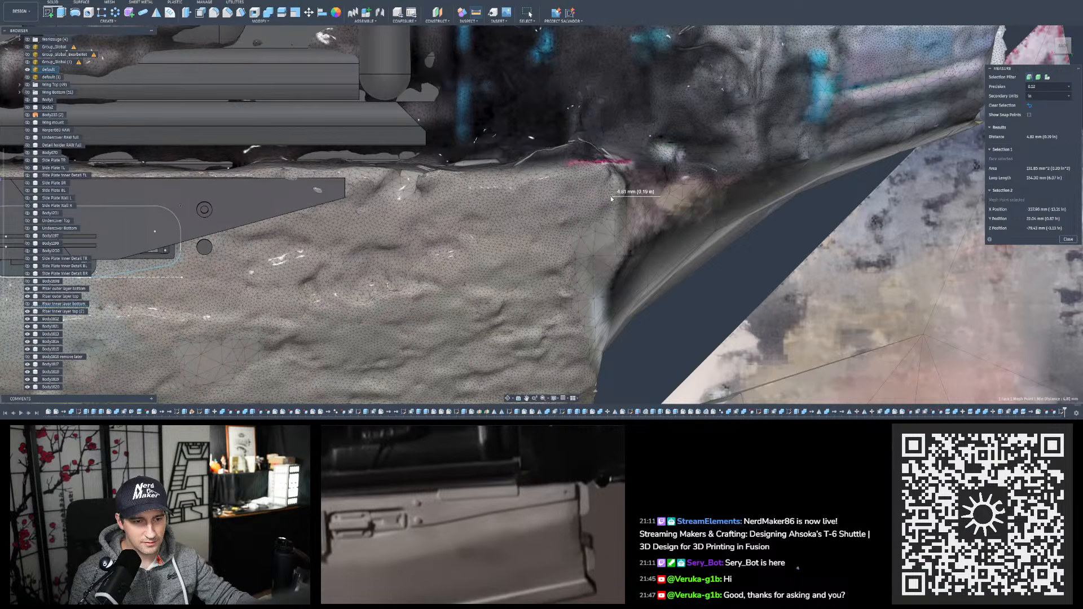
{"action": "left_click", "coordinate": [613, 179]}
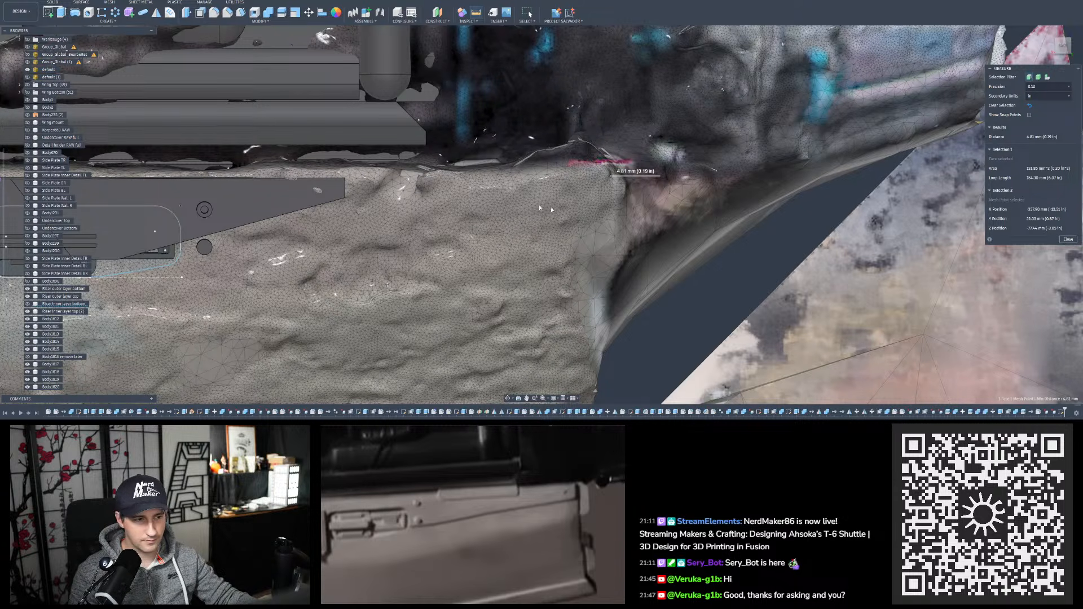
{"action": "scroll", "coordinate": [570, 251], "scroll_direction": "down", "scroll_amount": 3}
{"action": "scroll", "coordinate": [571, 254], "scroll_direction": "down", "scroll_amount": 5}
{"action": "scroll", "coordinate": [576, 231], "scroll_direction": "up", "scroll_amount": 3}
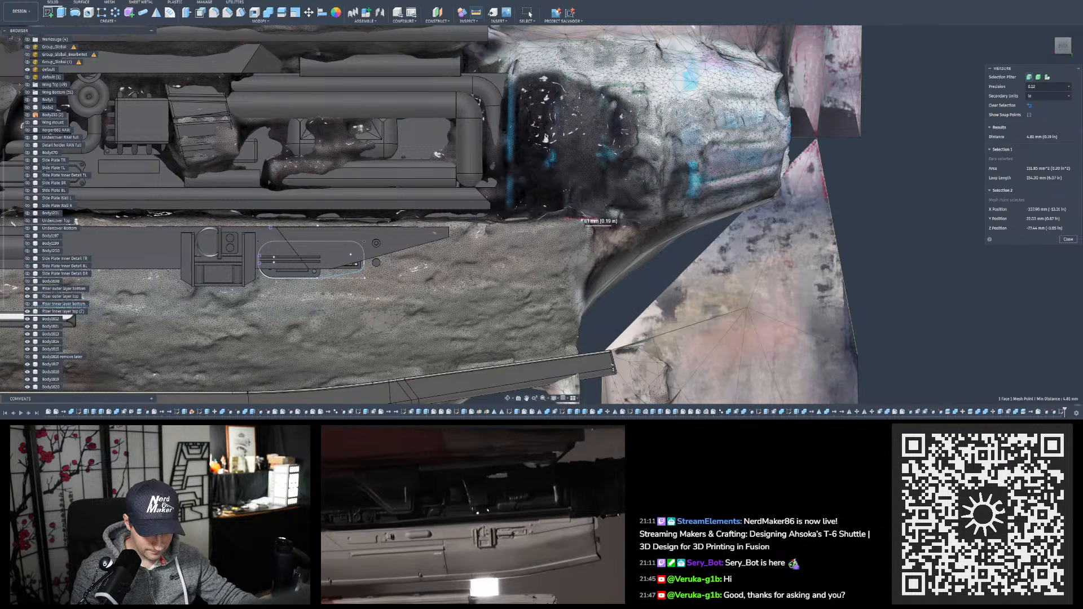
Bring up the reference photo showing the whole shuttle, move it to the second display, and compare the side panels' rear ends
{"action": "mouse_move", "coordinate": [631, 427]}
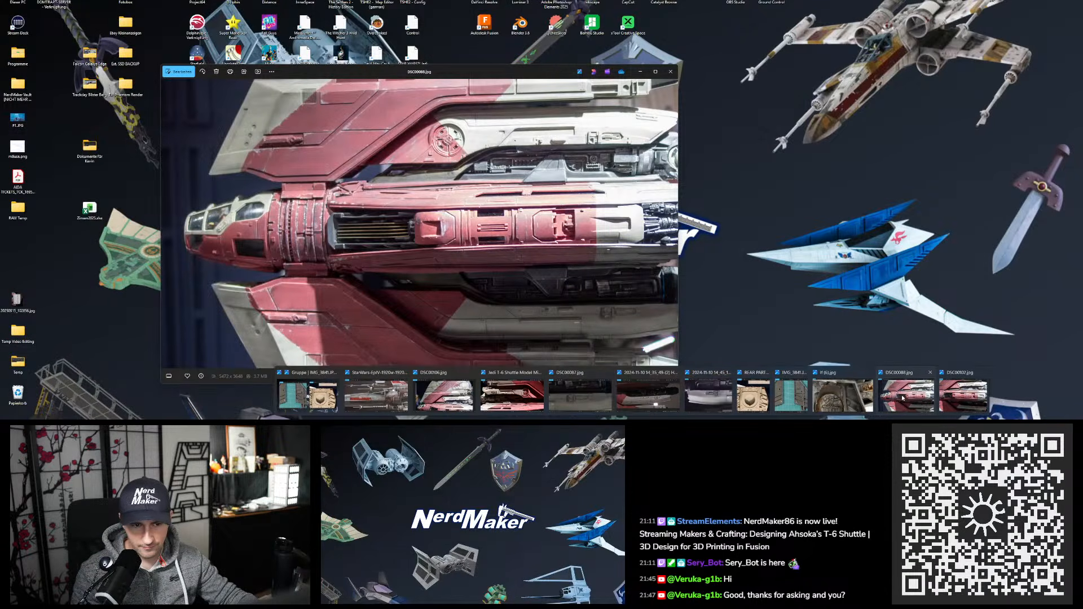
{"action": "left_click", "coordinate": [896, 399]}
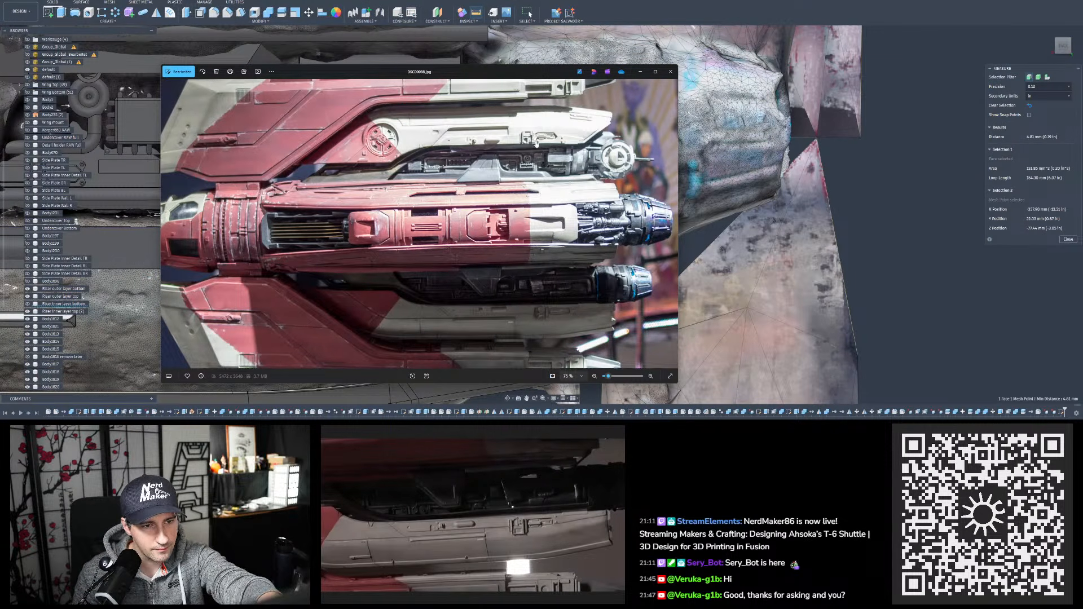
{"action": "left_click_drag", "start_coordinate": [499, 73], "coordinate": [481, 427]}
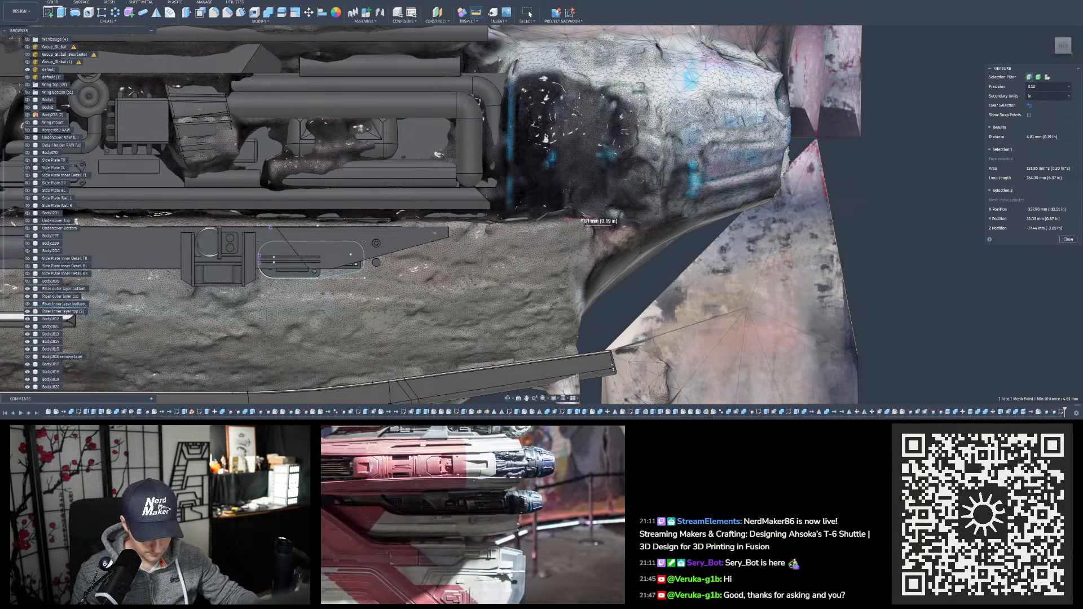
{"action": "left_click_drag", "start_coordinate": [578, 491], "coordinate": [584, 543]}
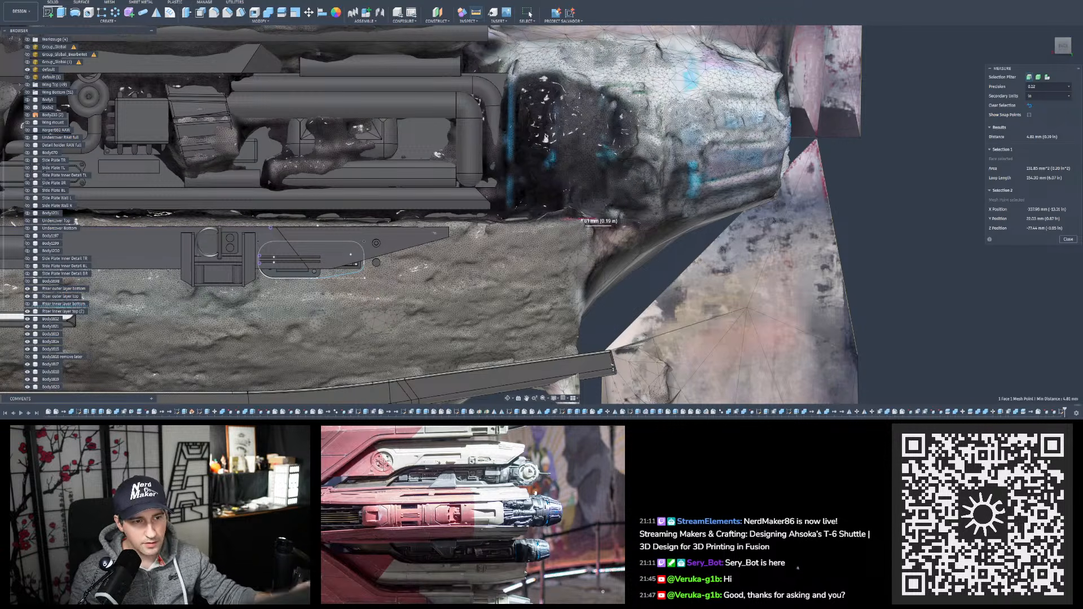
{"action": "scroll", "coordinate": [512, 265], "scroll_direction": "down", "scroll_amount": 3}
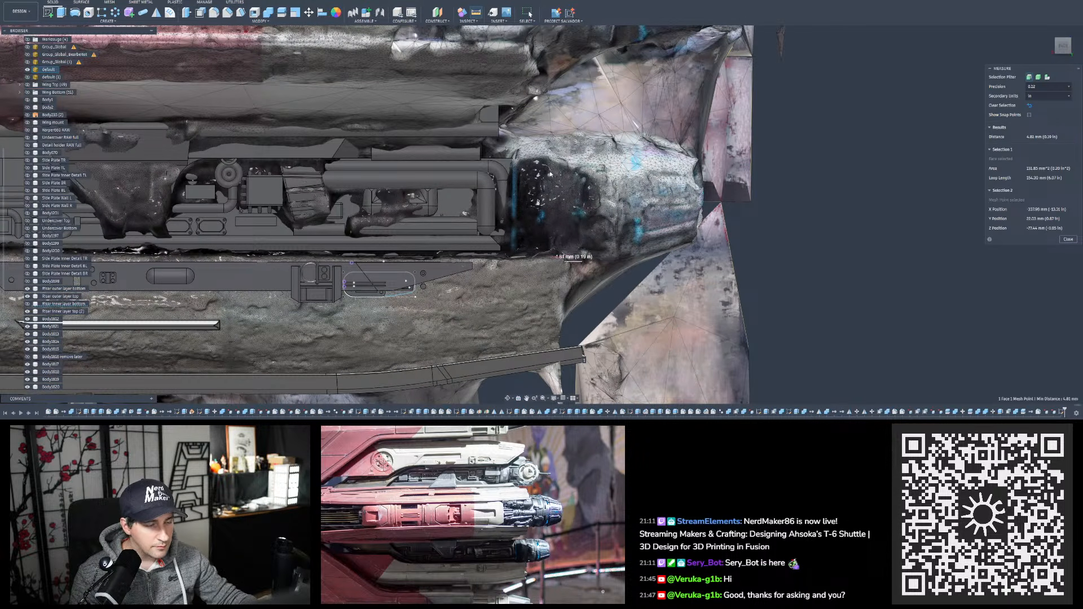
Hide the default scan mesh so only the modelled bodies around the side panel show
{"action": "left_click", "coordinate": [27, 69]}
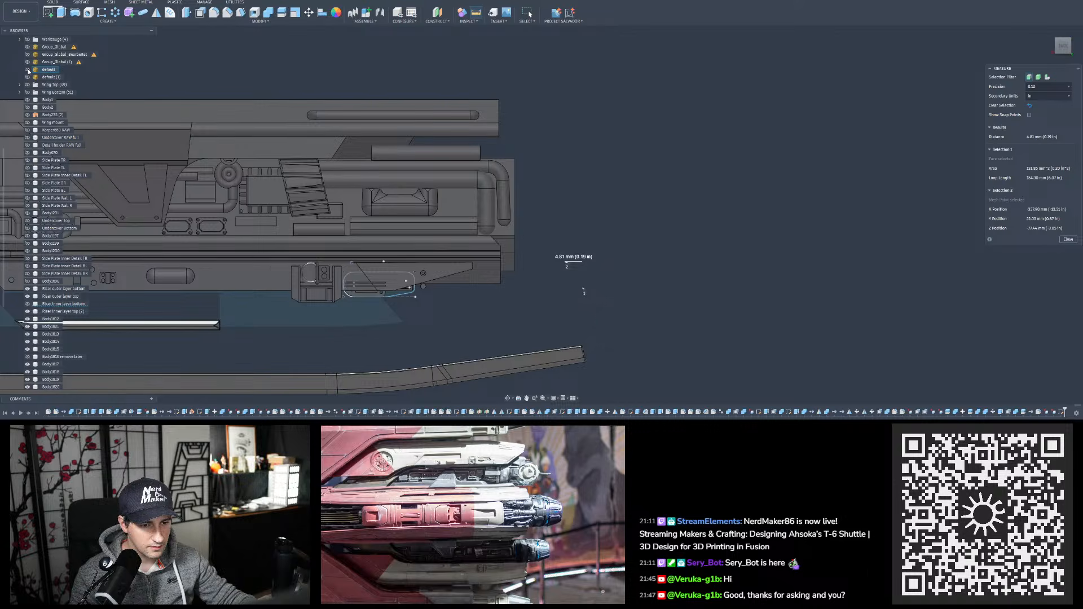
{"action": "middle_click_drag", "start_coordinate": [530, 240], "coordinate": [528, 235], "text": "shift"}
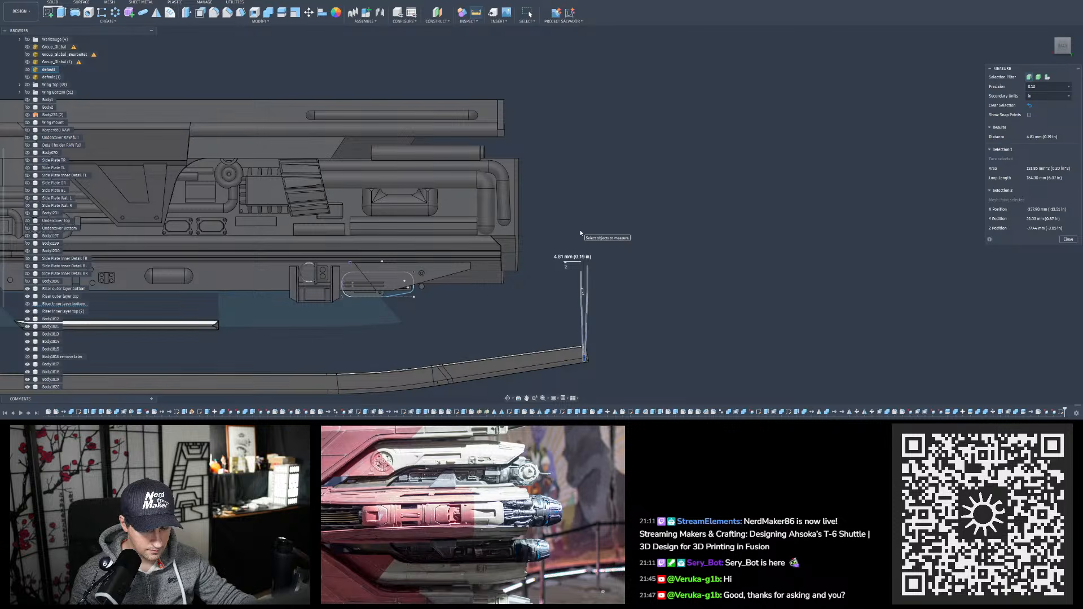
{"action": "middle_click_drag", "start_coordinate": [581, 233], "coordinate": [578, 231], "text": "shift"}
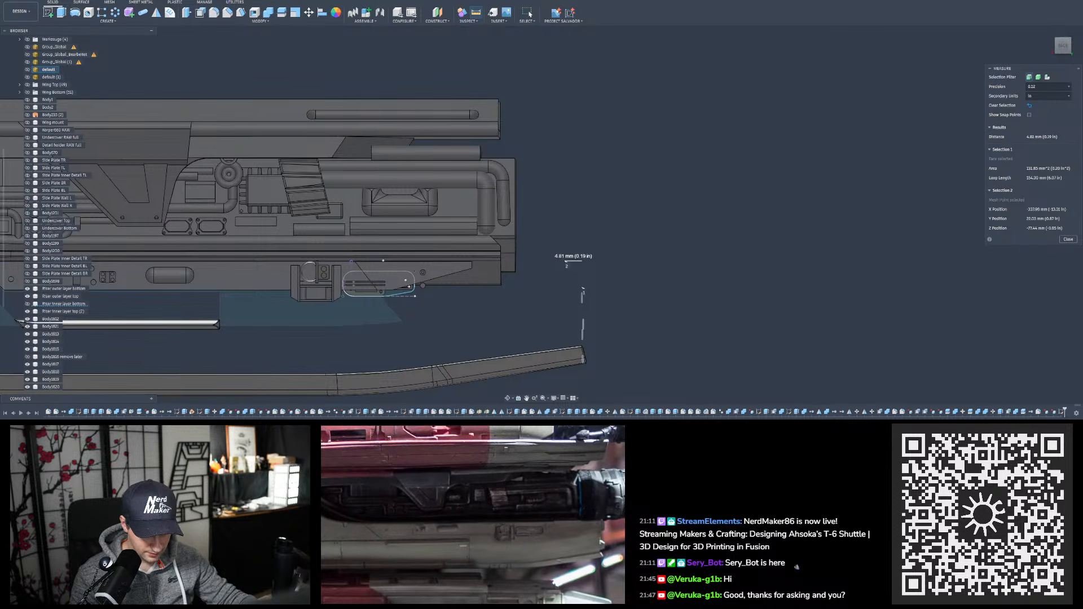
Bring up the close-up reference photo of the lower side panel and enlarge its rear section with the block detail
{"action": "mouse_move", "coordinate": [592, 592]}
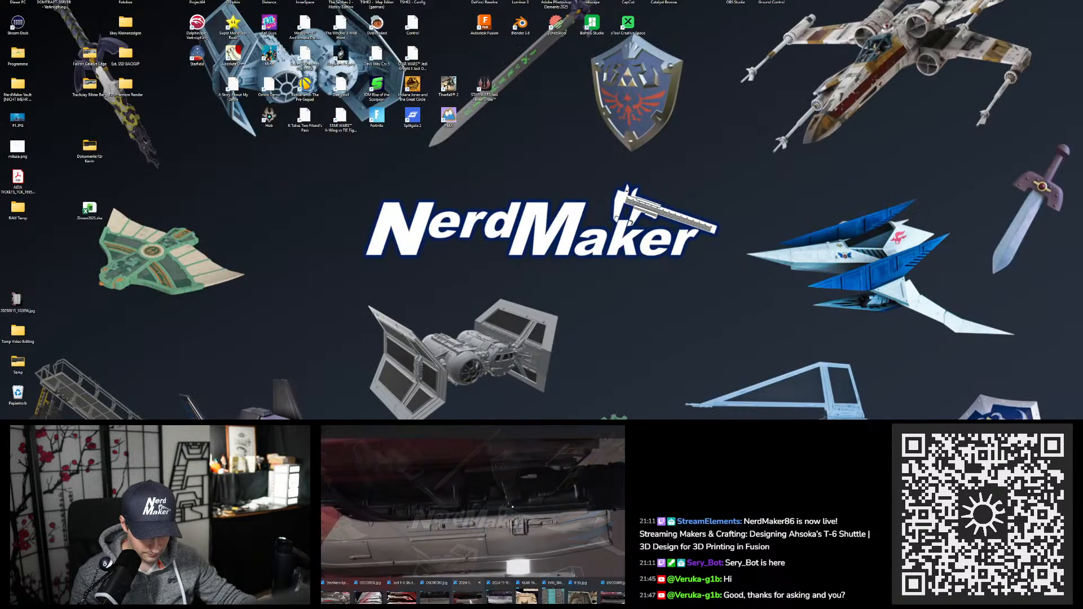
{"action": "left_click", "coordinate": [471, 602]}
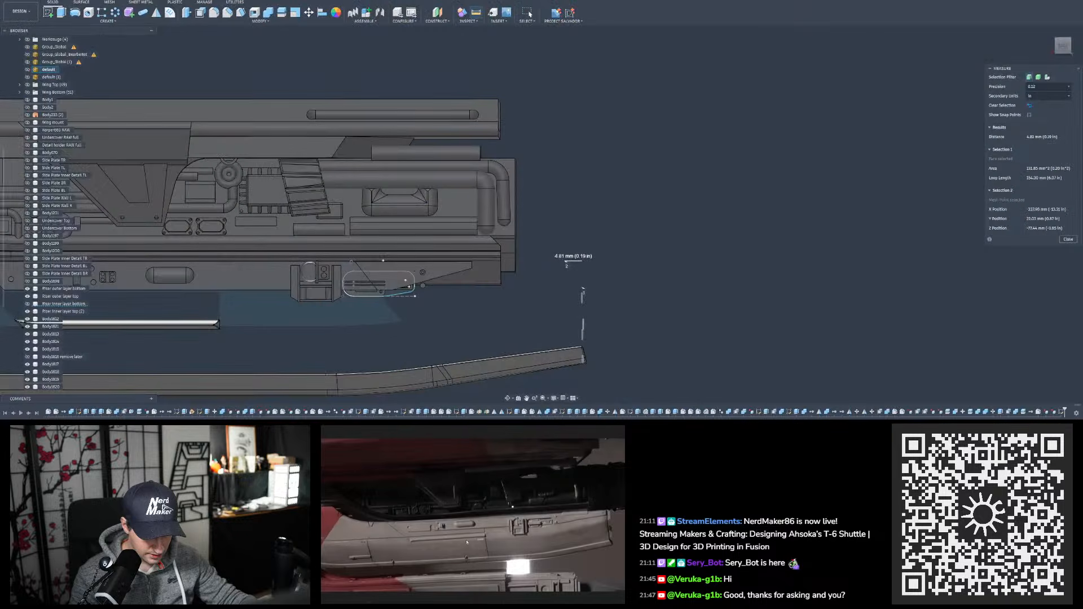
{"action": "scroll", "coordinate": [486, 532], "scroll_direction": "up", "scroll_amount": 3}
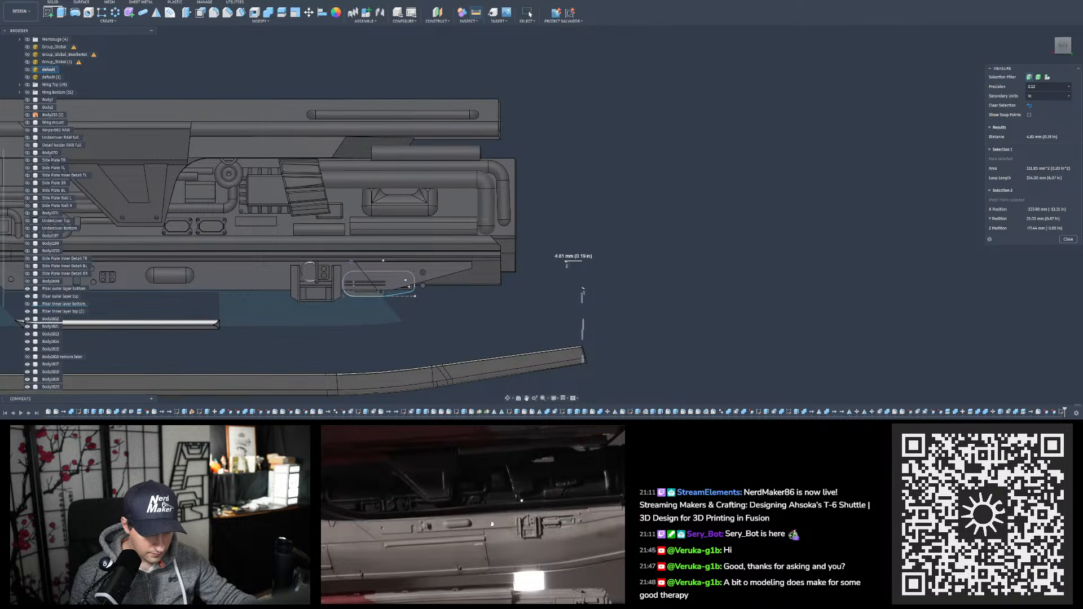
{"action": "left_click_drag", "start_coordinate": [492, 523], "coordinate": [475, 519]}
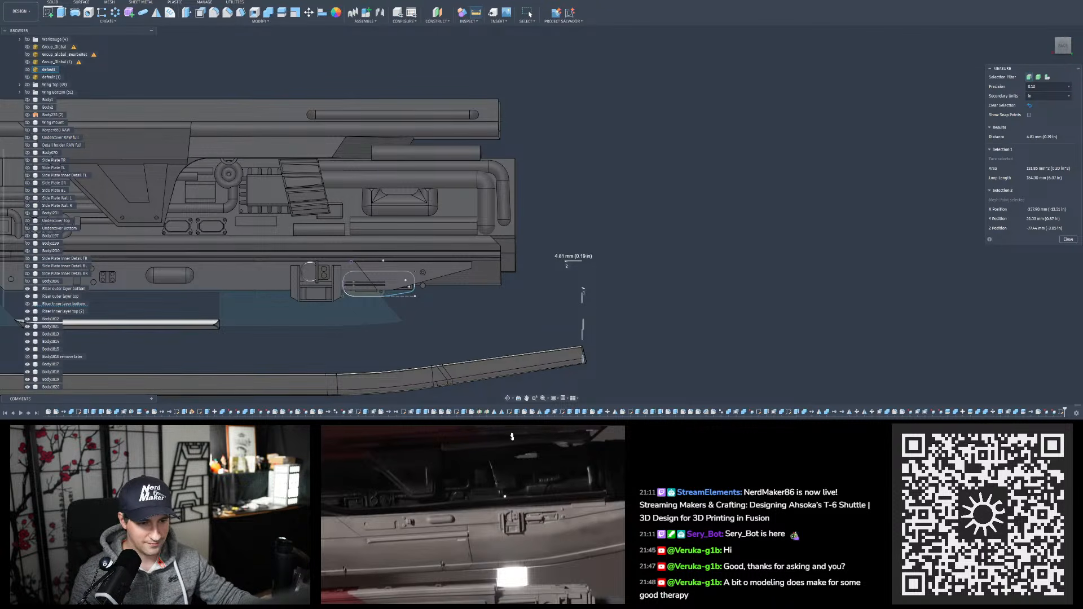
Examine the modelled lower panel's rear end and side details from several distances against the reference photo
{"action": "scroll", "coordinate": [316, 291], "scroll_direction": "up", "scroll_amount": 4}
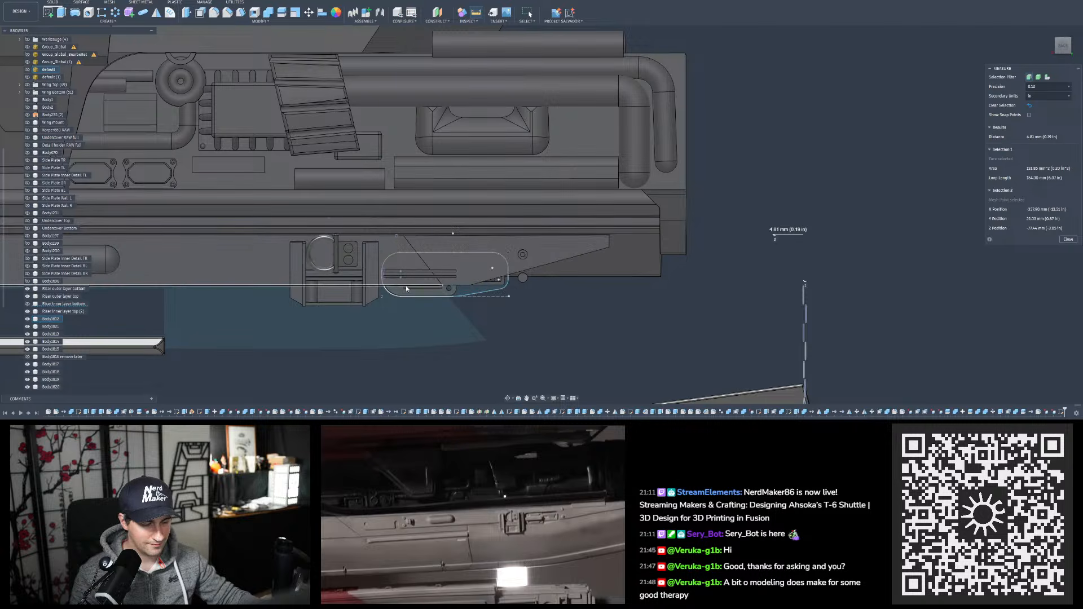
{"action": "mouse_move", "coordinate": [405, 293]}
{"action": "middle_mouse_down", "text": "shift"}
{"action": "mouse_move", "coordinate": [411, 281]}
{"action": "mouse_move", "coordinate": [404, 288]}
{"action": "middle_mouse_up", "text": "shift"}
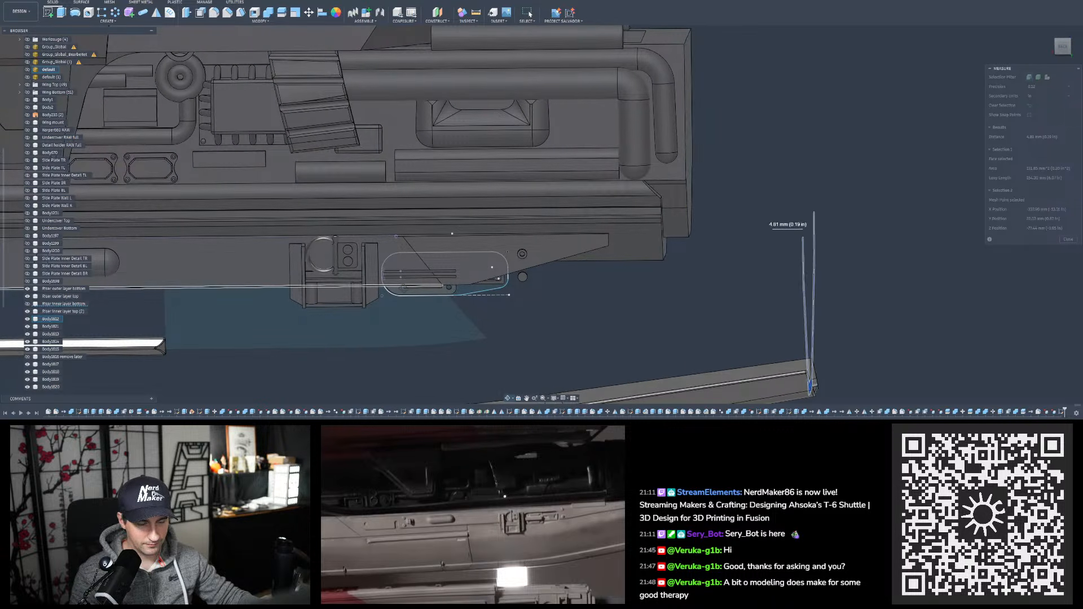
{"action": "scroll", "coordinate": [733, 199], "scroll_direction": "down", "scroll_amount": 3}
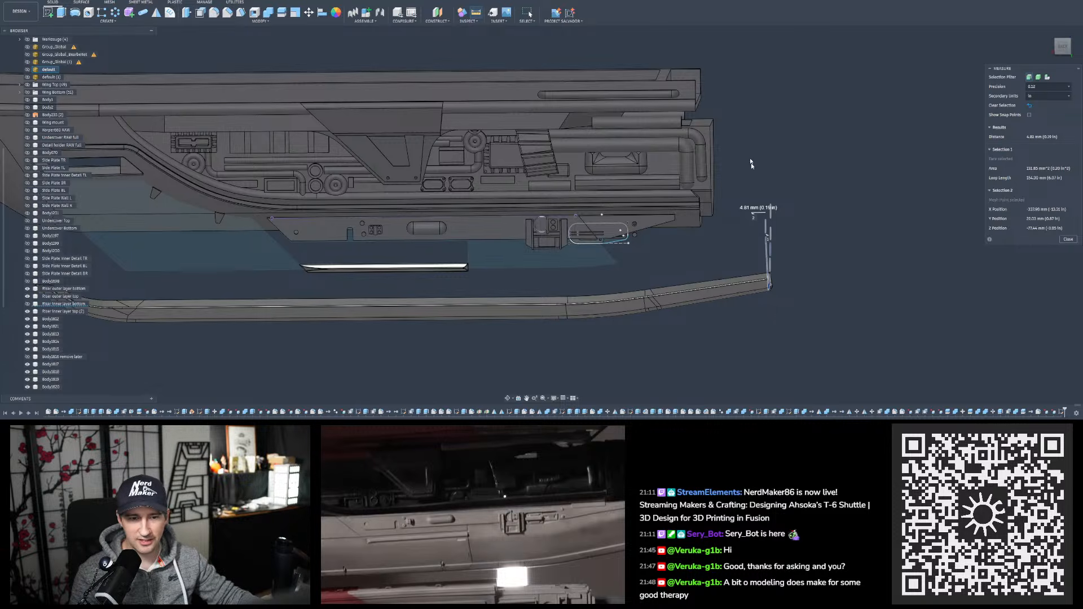
{"action": "scroll", "coordinate": [713, 212], "scroll_direction": "down", "scroll_amount": 3}
{"action": "scroll", "coordinate": [664, 180], "scroll_direction": "up", "scroll_amount": 2}
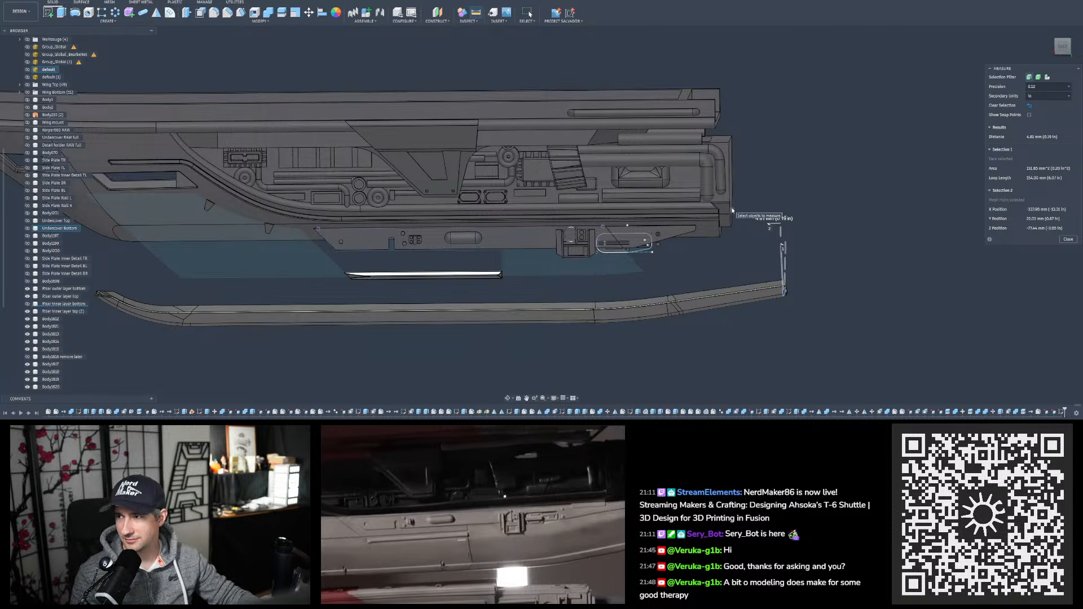
{"action": "scroll", "coordinate": [730, 214], "scroll_direction": "down", "scroll_amount": 2}
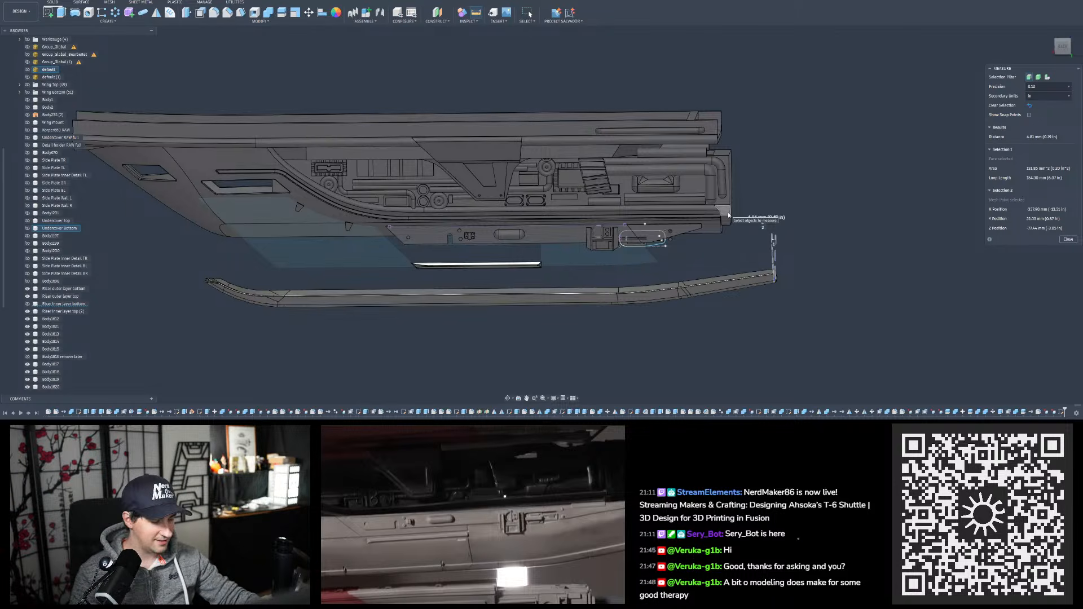
{"action": "scroll", "coordinate": [693, 240], "scroll_direction": "up", "scroll_amount": 5}
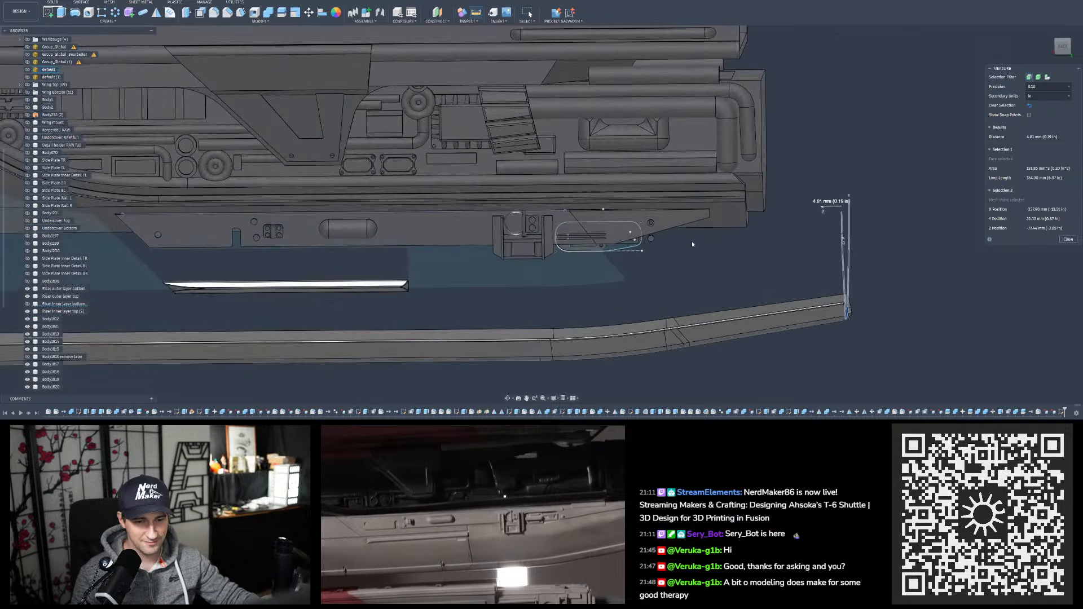
{"action": "middle_click_drag", "start_coordinate": [674, 234], "coordinate": [651, 235], "text": "shift"}
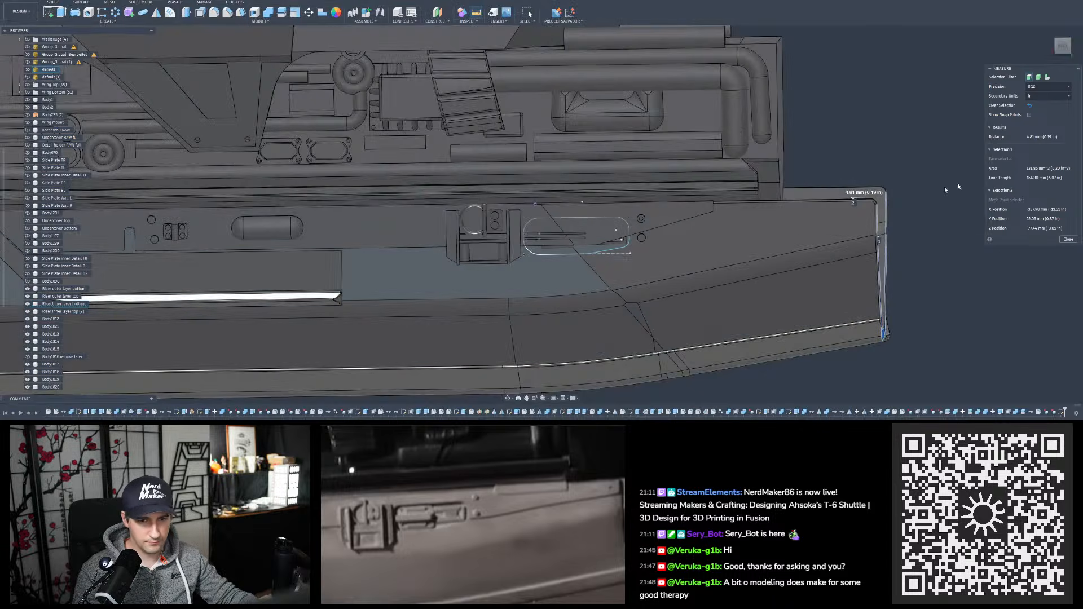
Clear the old measurement and measure the distance from the panel's rear end face to the block detail's rear edge
{"action": "left_click", "coordinate": [908, 164]}
{"action": "middle_click_drag", "start_coordinate": [908, 164], "coordinate": [824, 189], "text": "shift"}
{"action": "scroll", "coordinate": [569, 262], "scroll_direction": "down", "scroll_amount": 2}
{"action": "scroll", "coordinate": [762, 240], "scroll_direction": "up", "scroll_amount": 3}
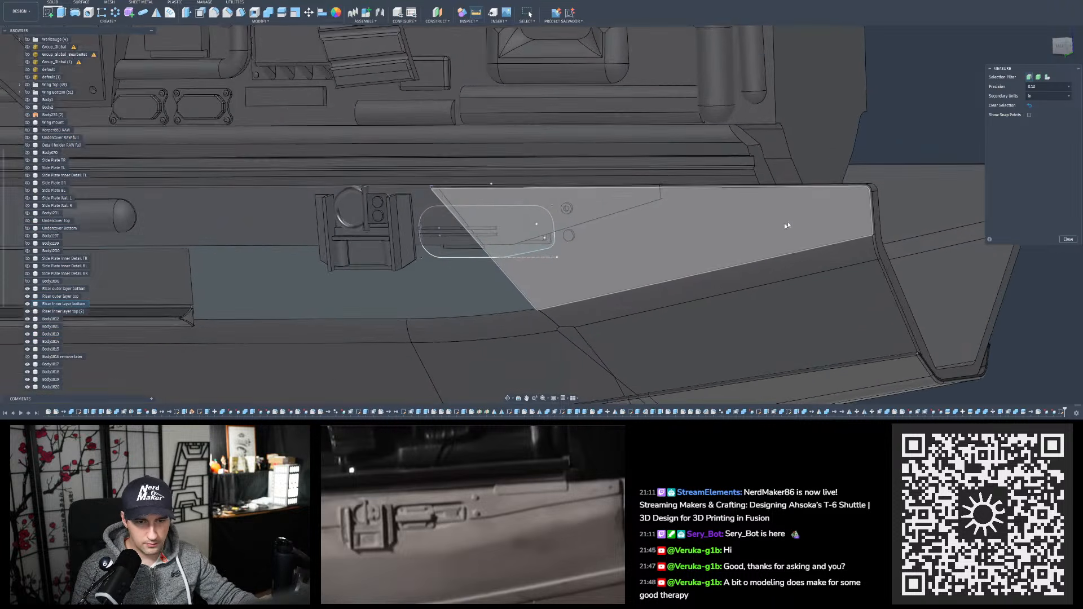
{"action": "left_click", "coordinate": [875, 208]}
{"action": "middle_click_drag", "start_coordinate": [842, 209], "coordinate": [801, 211], "text": "shift"}
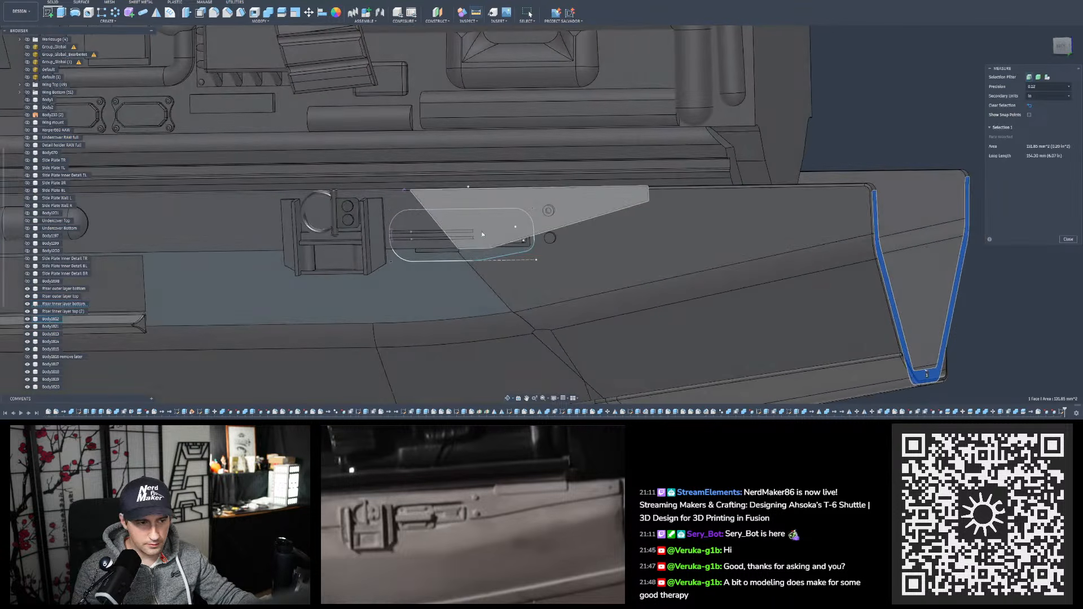
{"action": "left_click", "coordinate": [384, 211]}
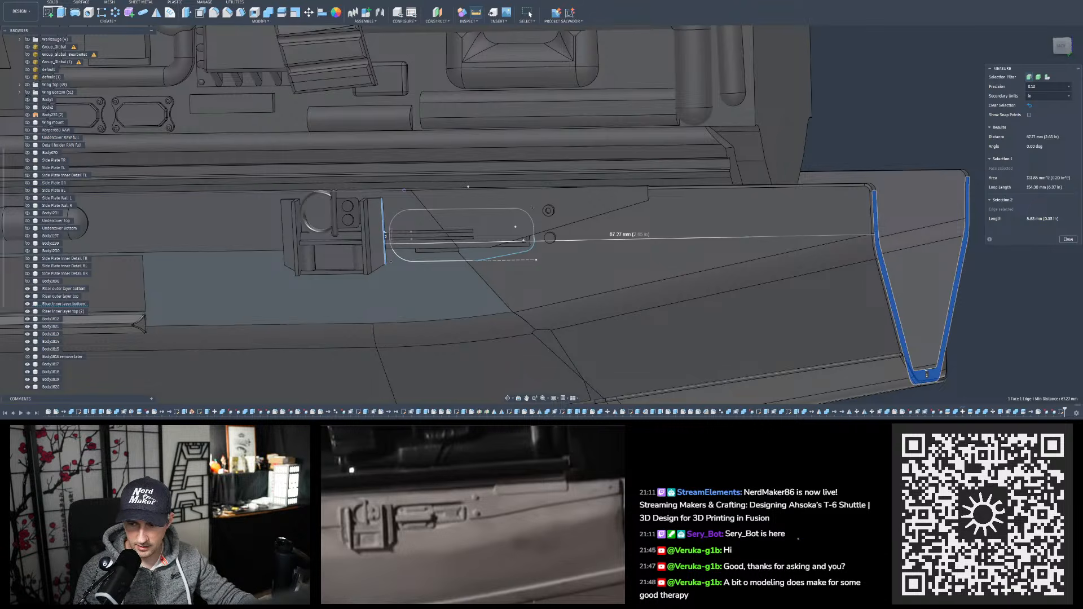
Clear the selection and measure the block detail's width between its front and rear vertical edges
{"action": "left_click", "coordinate": [1029, 105]}
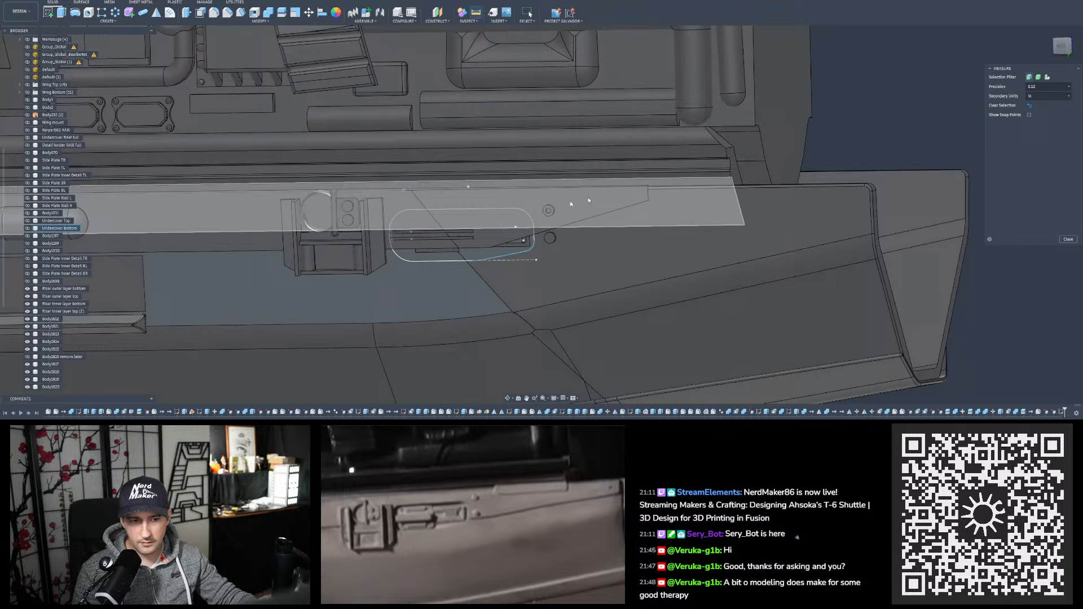
{"action": "left_click", "coordinate": [383, 214]}
{"action": "left_click", "coordinate": [284, 215]}
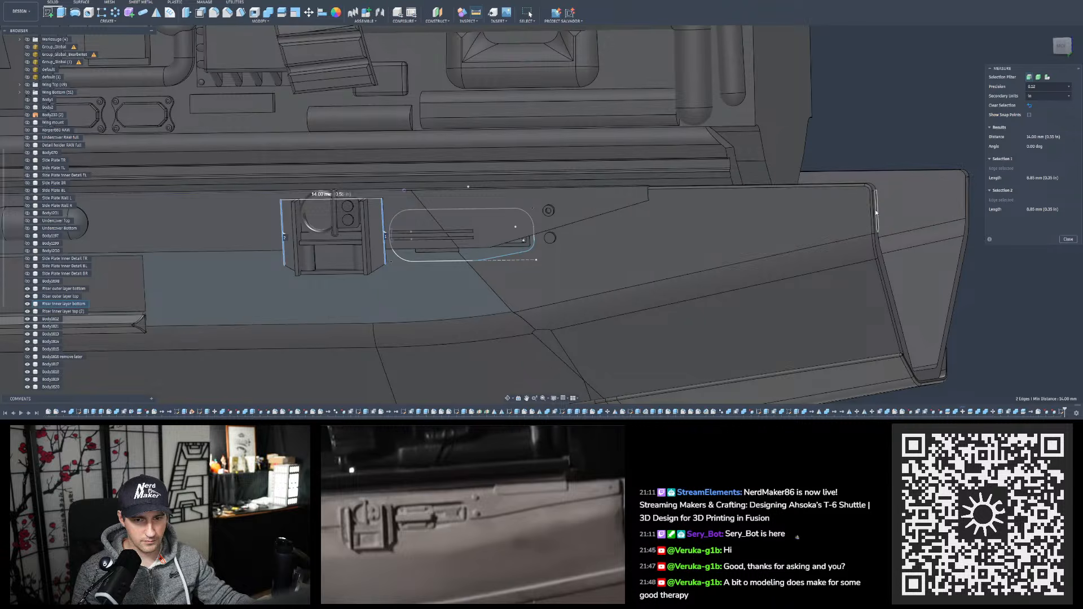
Measure the distance from the side box's vertical edge to the hull's end face
{"action": "scroll", "coordinate": [876, 212], "scroll_direction": "up", "scroll_amount": 2}
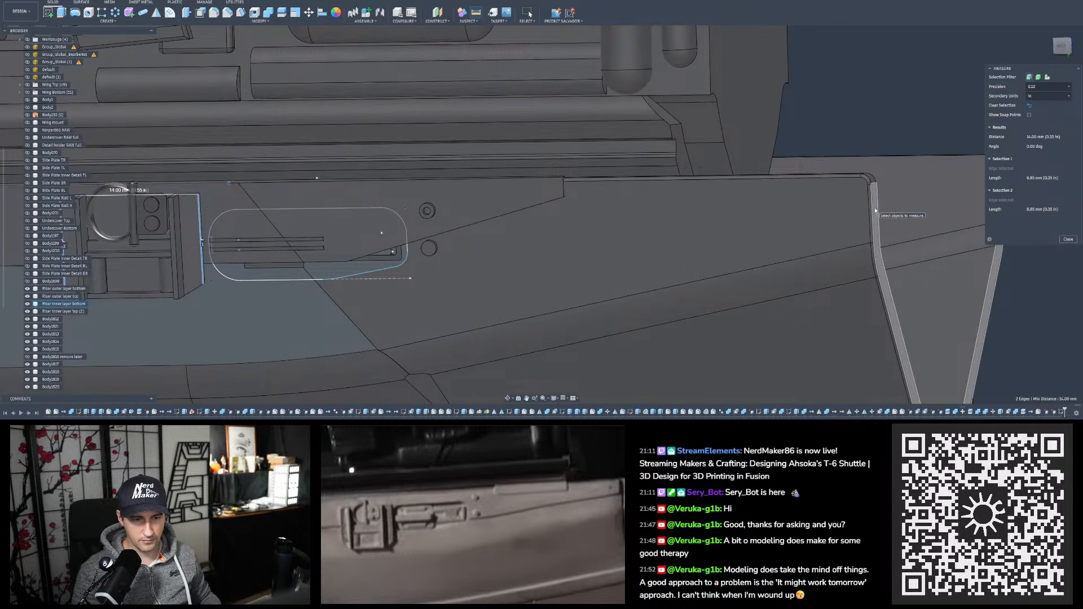
{"action": "left_click", "coordinate": [874, 208]}
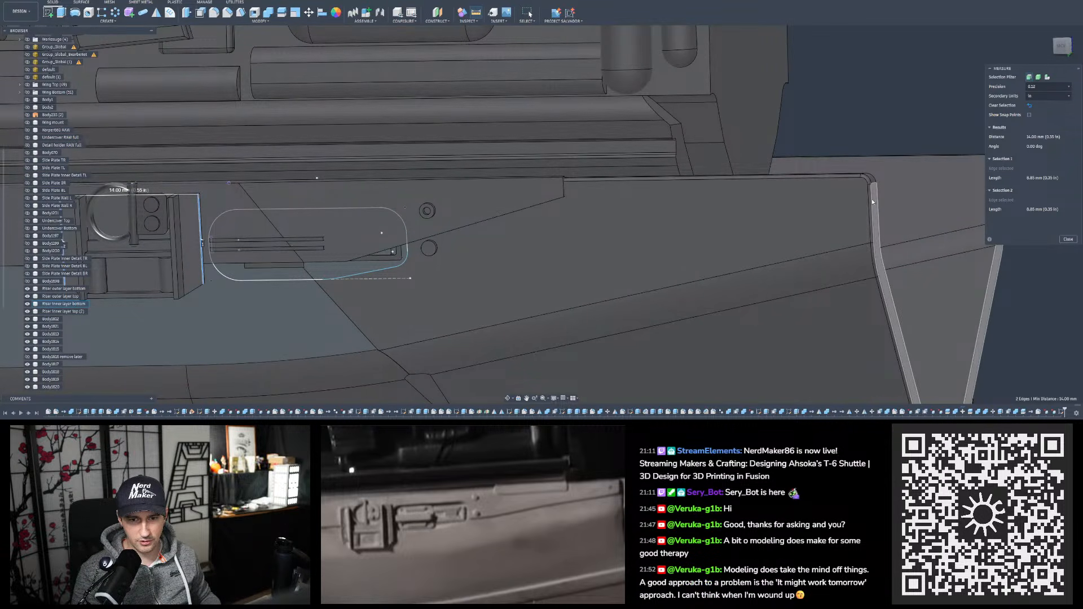
{"action": "scroll", "coordinate": [872, 204], "scroll_direction": "down", "scroll_amount": 4}
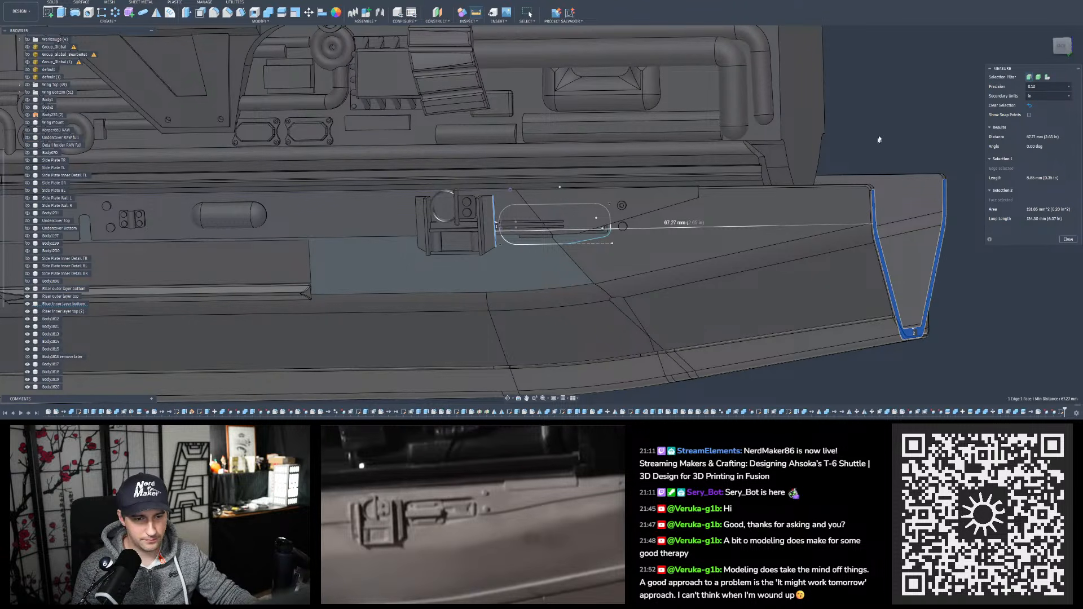
{"action": "left_click", "coordinate": [872, 202]}
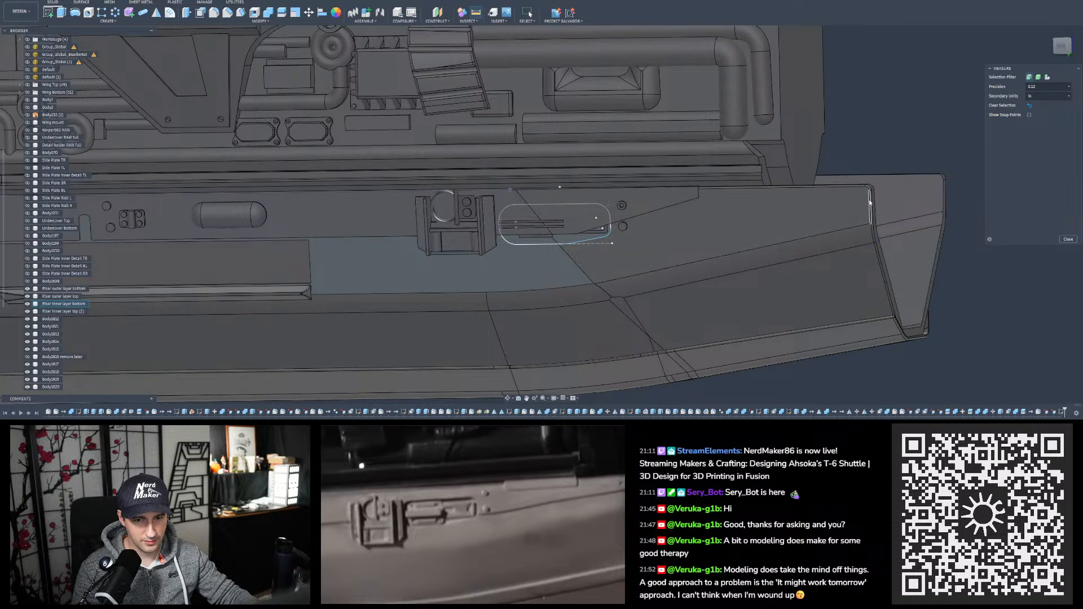
{"action": "left_click", "coordinate": [1068, 239]}
{"action": "scroll", "coordinate": [658, 234], "scroll_direction": "down", "scroll_amount": 3}
{"action": "scroll", "coordinate": [869, 262], "scroll_direction": "up", "scroll_amount": 4}
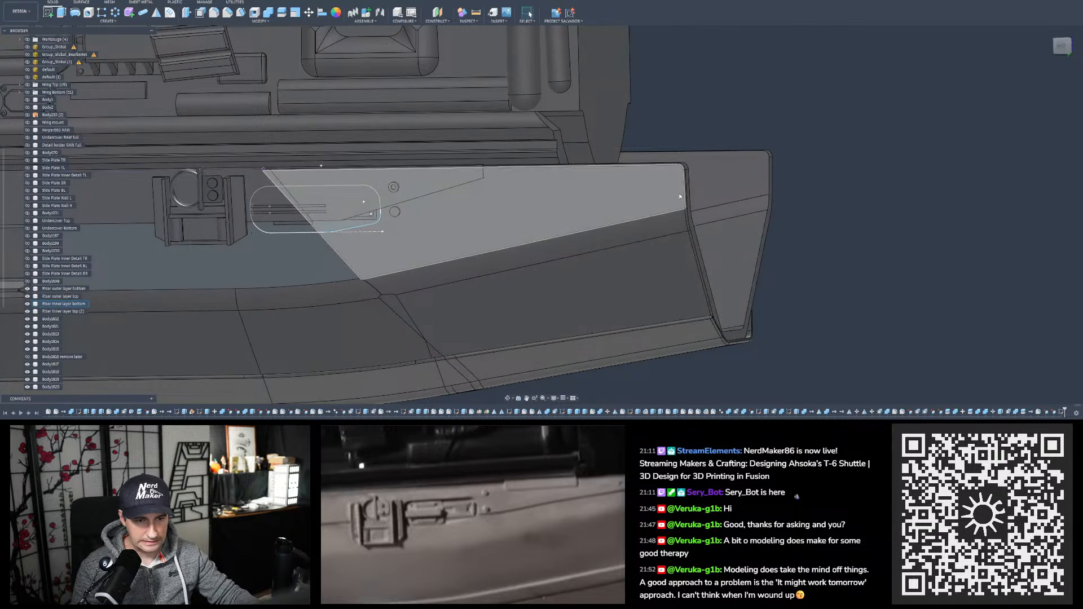
{"action": "mouse_move", "coordinate": [678, 196]}
{"action": "middle_mouse_down", "text": "shift"}
{"action": "mouse_move", "coordinate": [676, 178]}
{"action": "mouse_move", "coordinate": [673, 201]}
{"action": "mouse_move", "coordinate": [621, 170]}
{"action": "mouse_move", "coordinate": [683, 195]}
{"action": "middle_mouse_up", "text": "shift"}
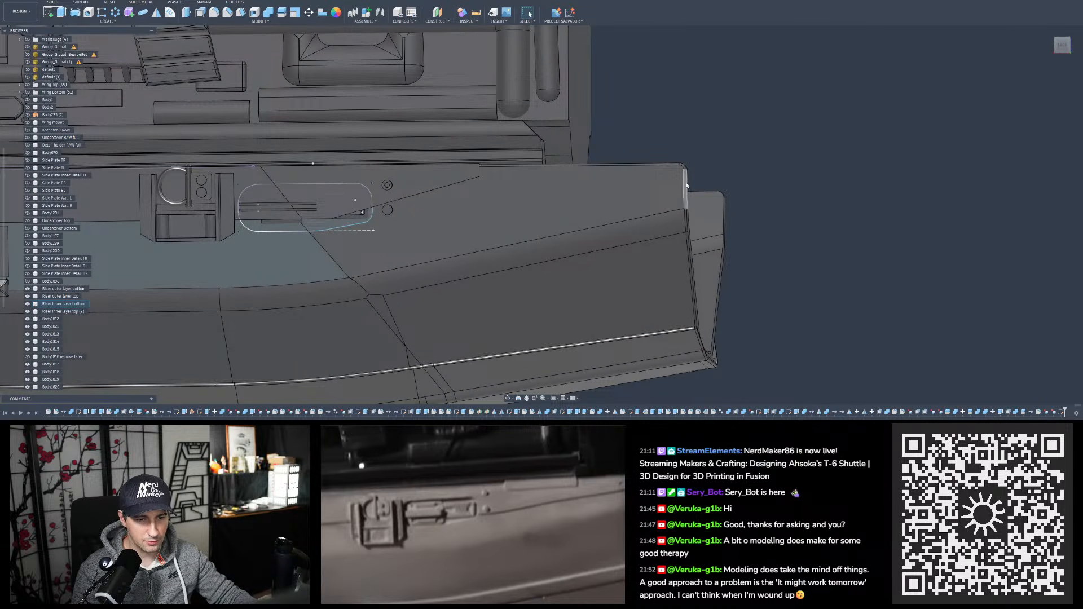
{"action": "middle_click_drag", "start_coordinate": [650, 188], "coordinate": [626, 194], "text": "shift"}
{"action": "scroll", "coordinate": [604, 211], "scroll_direction": "down", "scroll_amount": 2}
{"action": "scroll", "coordinate": [815, 112], "scroll_direction": "up", "scroll_amount": 5}
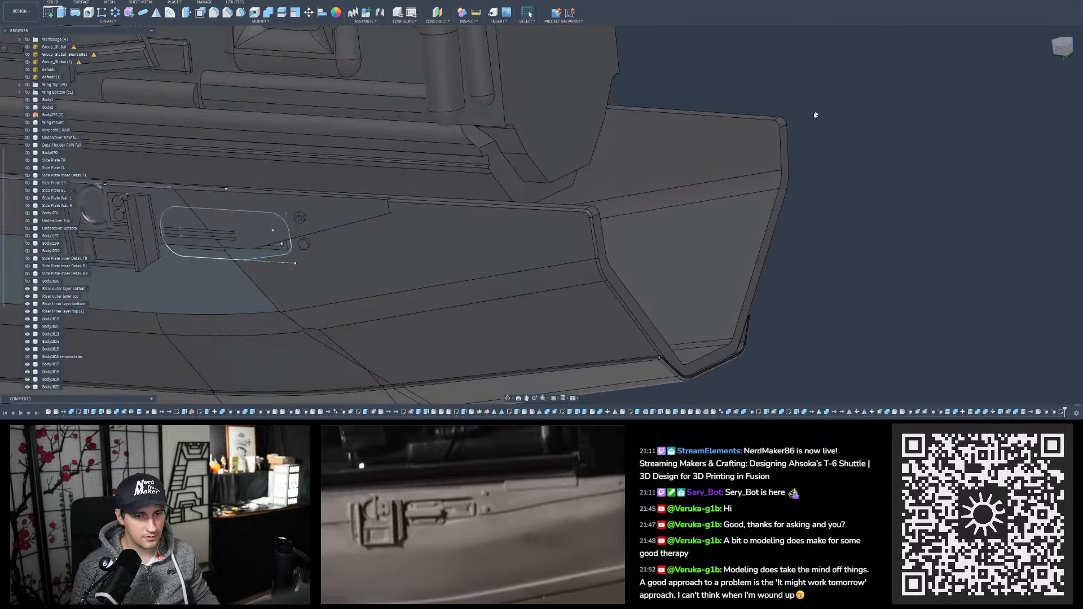
{"action": "scroll", "coordinate": [480, 256], "scroll_direction": "up", "scroll_amount": 3}
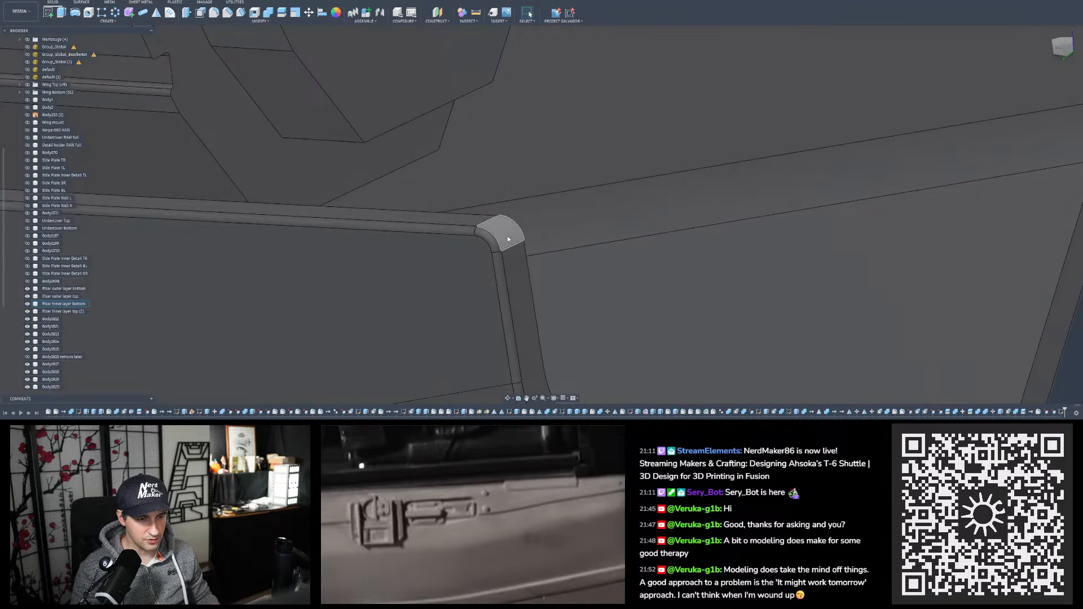
{"action": "double_click", "coordinate": [507, 236]}
{"action": "scroll", "coordinate": [496, 204], "scroll_direction": "down", "scroll_amount": 4}
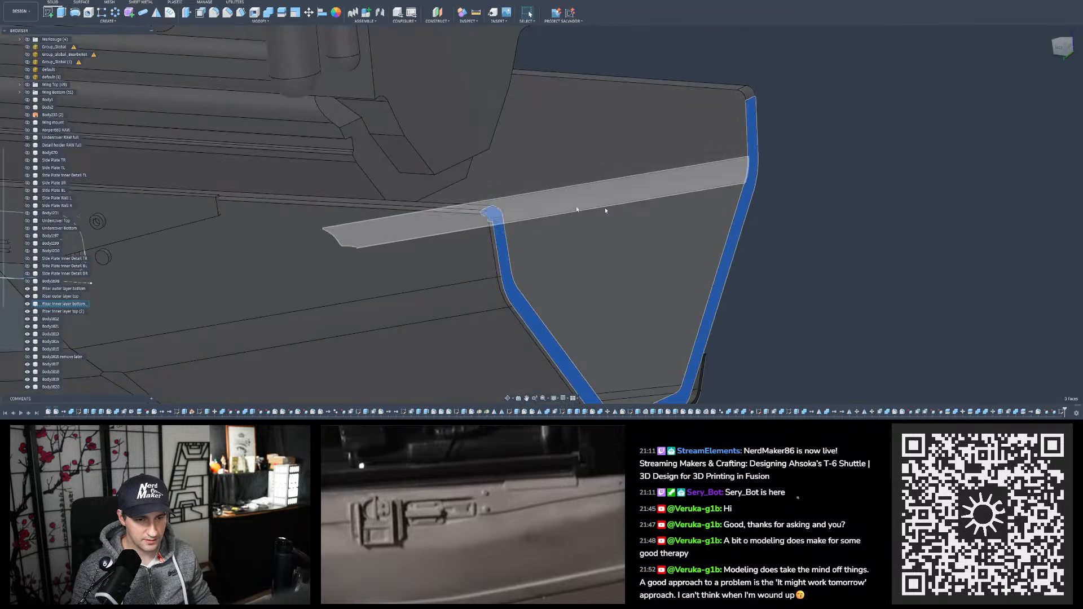
{"action": "key", "text": "Escape"}
Select the inner bottom layer's end face together with the rounded rim faces down its near side
{"action": "left_click", "coordinate": [498, 241]}
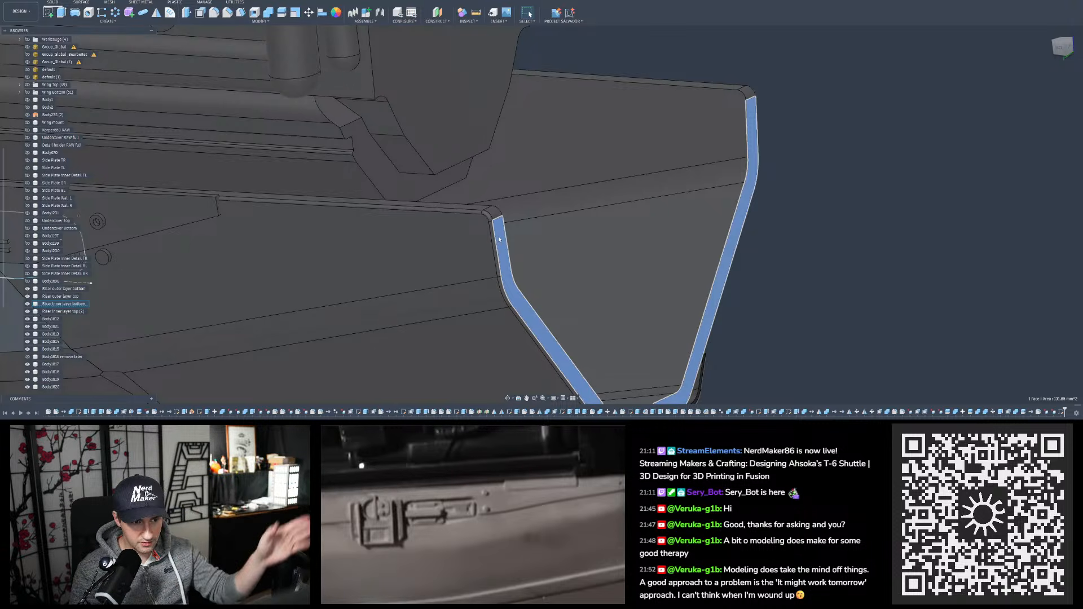
{"action": "scroll", "coordinate": [499, 239], "scroll_direction": "up", "scroll_amount": 4}
{"action": "left_click", "coordinate": [499, 208], "text": "ctrl"}
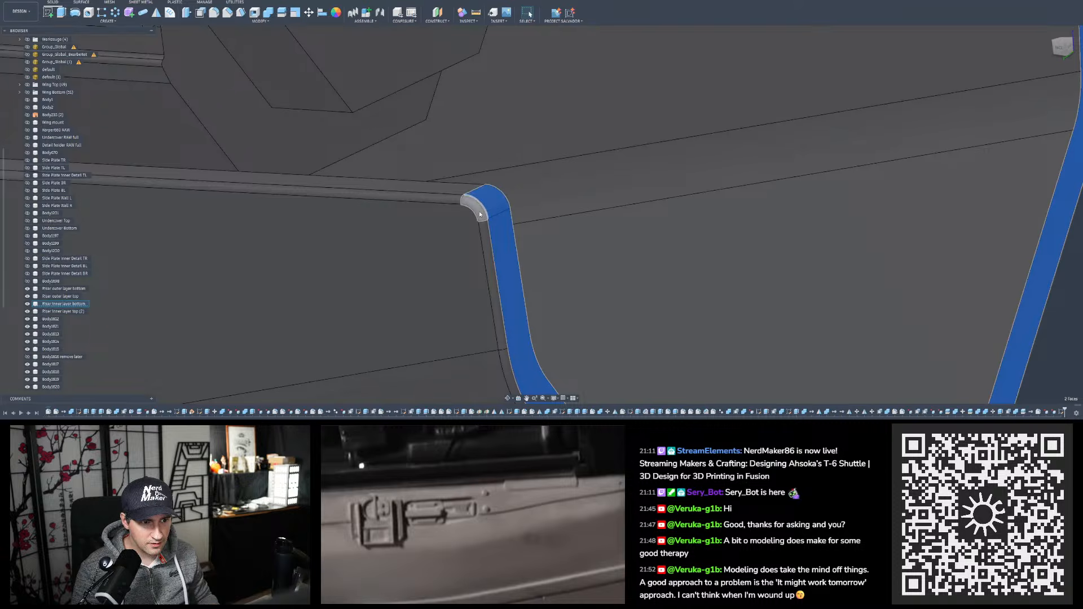
{"action": "left_click", "coordinate": [477, 207], "text": "ctrl"}
{"action": "left_click", "coordinate": [484, 230], "text": "ctrl"}
{"action": "scroll", "coordinate": [465, 188], "scroll_direction": "down", "scroll_amount": 3}
{"action": "scroll", "coordinate": [485, 268], "scroll_direction": "up", "scroll_amount": 3}
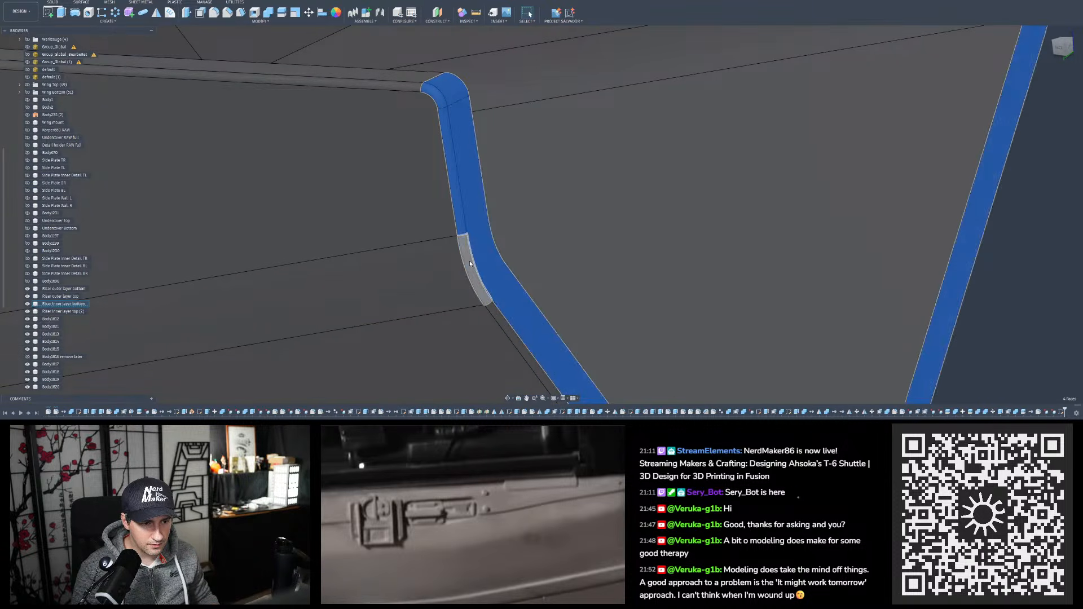
{"action": "left_click", "coordinate": [469, 260], "text": "ctrl"}
{"action": "left_click", "coordinate": [494, 308], "text": "ctrl"}
Hide the outer layer bottom body and add the rounded rim faces along the underside and bottom corners to the selection
{"action": "scroll", "coordinate": [472, 185], "scroll_direction": "down", "scroll_amount": 3}
{"action": "scroll", "coordinate": [488, 197], "scroll_direction": "down", "scroll_amount": 4}
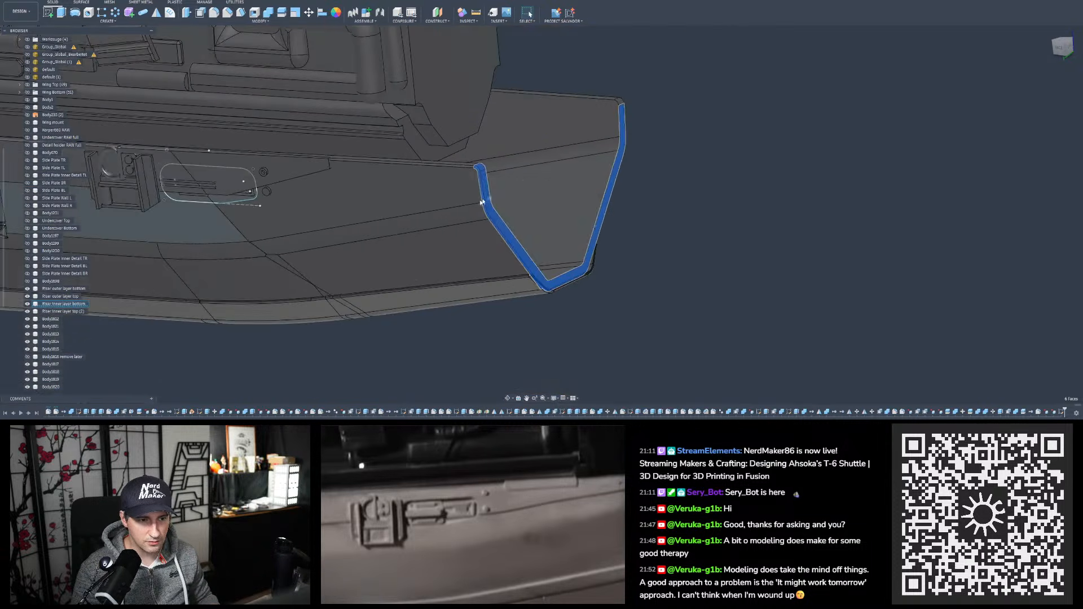
{"action": "mouse_move", "coordinate": [469, 191]}
{"action": "middle_mouse_down", "text": "shift"}
{"action": "mouse_move", "coordinate": [493, 186]}
{"action": "mouse_move", "coordinate": [479, 185]}
{"action": "middle_mouse_up", "text": "shift"}
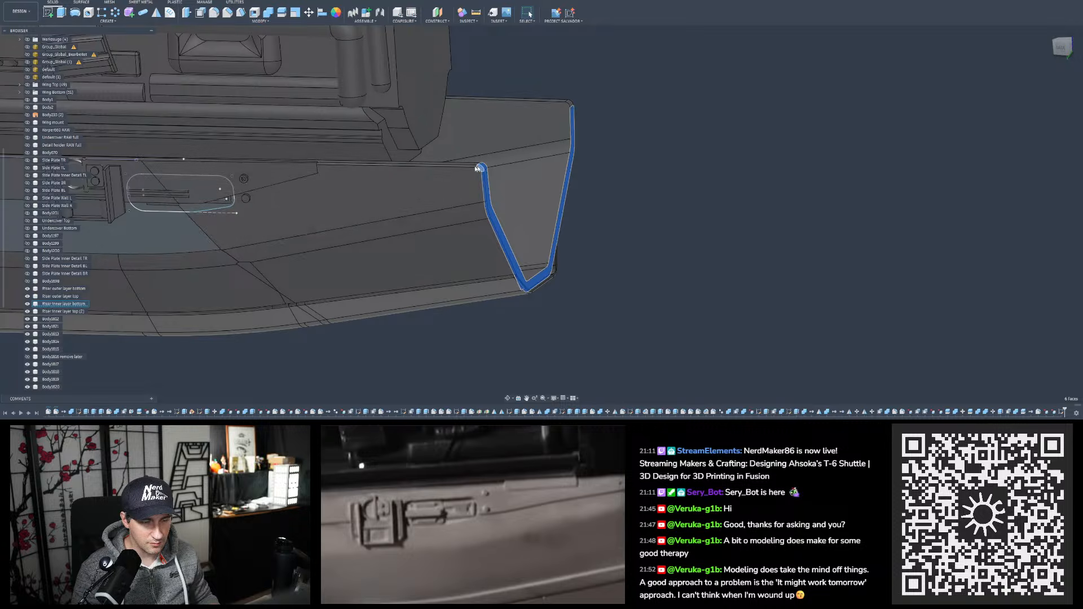
{"action": "mouse_move", "coordinate": [522, 223]}
{"action": "middle_mouse_down", "text": "shift"}
{"action": "mouse_move", "coordinate": [537, 234]}
{"action": "mouse_move", "coordinate": [525, 239]}
{"action": "middle_mouse_up", "text": "shift"}
{"action": "scroll", "coordinate": [474, 291], "scroll_direction": "up", "scroll_amount": 7}
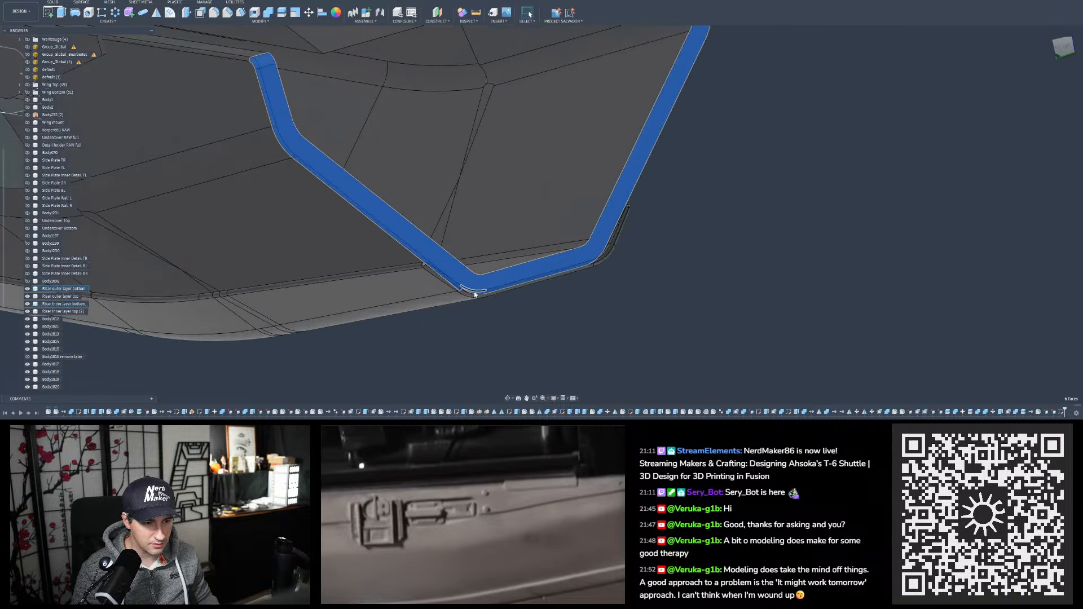
{"action": "middle_click_drag", "start_coordinate": [470, 290], "coordinate": [556, 265], "text": "shift"}
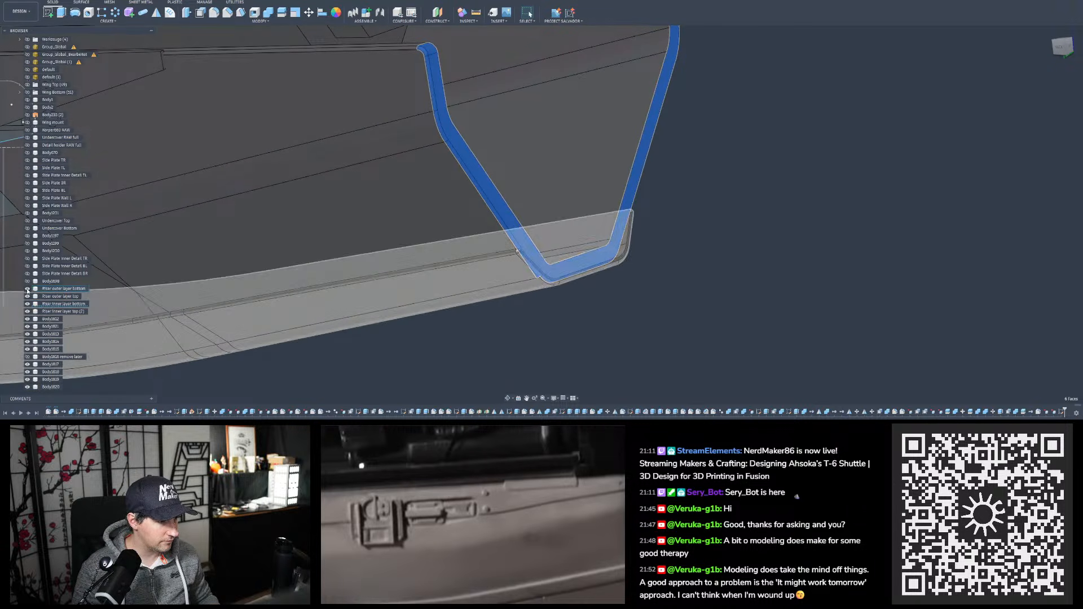
{"action": "scroll", "coordinate": [593, 271], "scroll_direction": "up", "scroll_amount": 5}
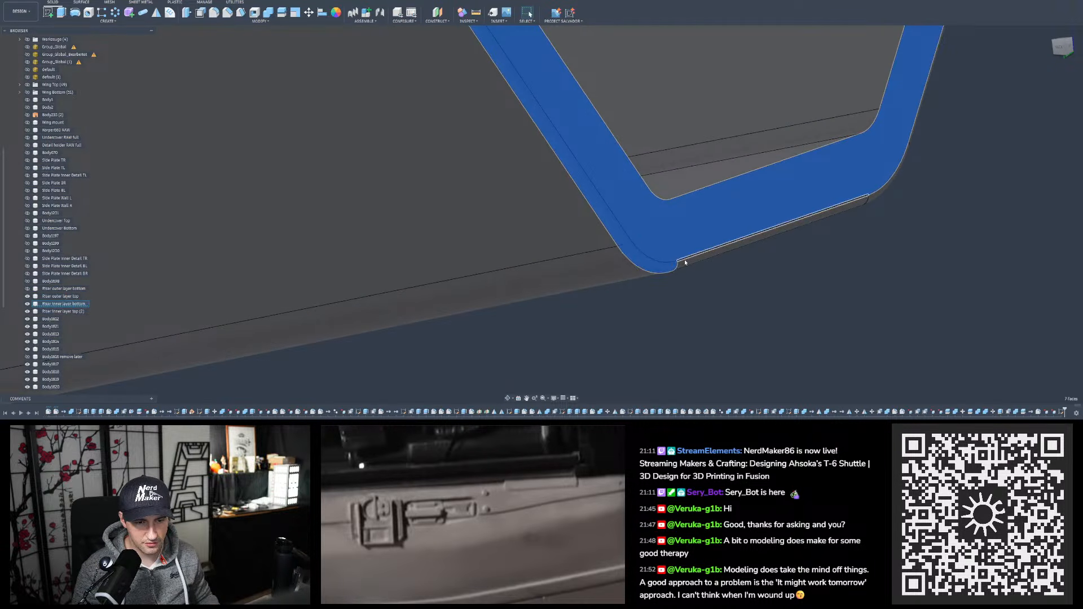
{"action": "middle_click_drag", "start_coordinate": [644, 261], "coordinate": [553, 265], "text": "shift"}
{"action": "middle_click_drag", "start_coordinate": [1047, 296], "coordinate": [735, 300]}
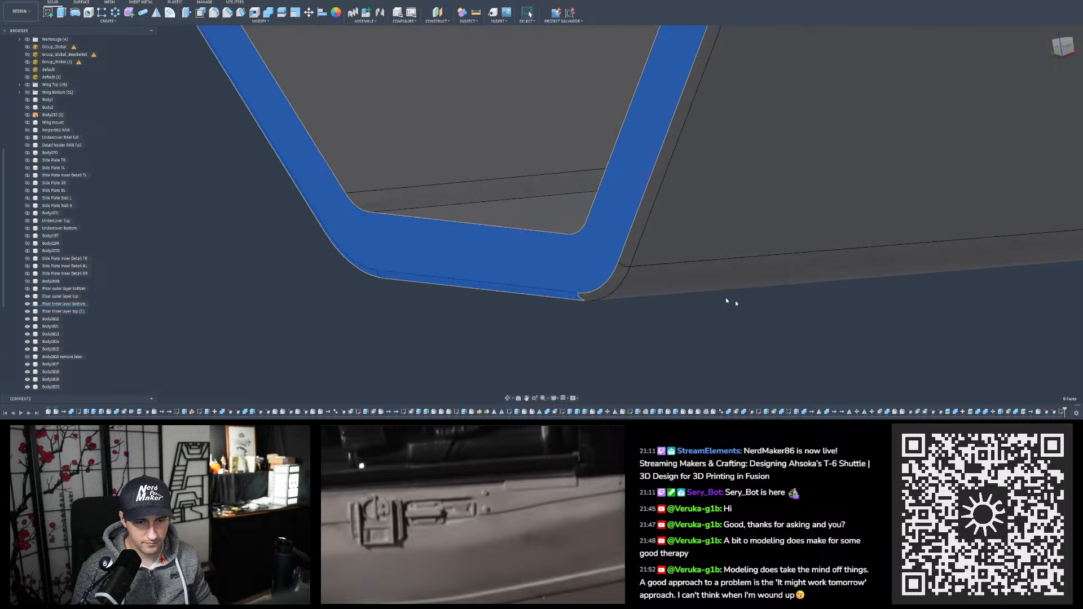
{"action": "scroll", "coordinate": [641, 293], "scroll_direction": "up", "scroll_amount": 3}
{"action": "left_click", "coordinate": [598, 274], "text": "ctrl"}
{"action": "left_click", "coordinate": [613, 244], "text": "ctrl"}
Add the remaining rounded rim faces up the far side and around its upper corner to the selection
{"action": "scroll", "coordinate": [531, 365], "scroll_direction": "down", "scroll_amount": 5}
{"action": "scroll", "coordinate": [529, 365], "scroll_direction": "down", "scroll_amount": 5}
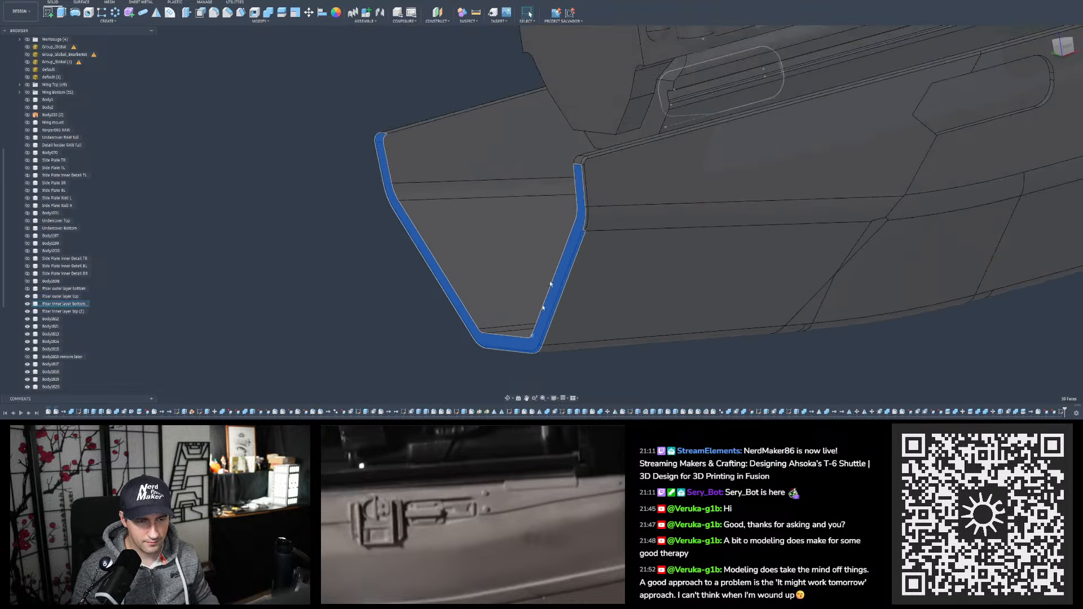
{"action": "scroll", "coordinate": [593, 229], "scroll_direction": "up", "scroll_amount": 6}
{"action": "left_click", "coordinate": [597, 230], "text": "ctrl"}
{"action": "left_click", "coordinate": [597, 172], "text": "ctrl"}
{"action": "scroll", "coordinate": [598, 172], "scroll_direction": "down", "scroll_amount": 4}
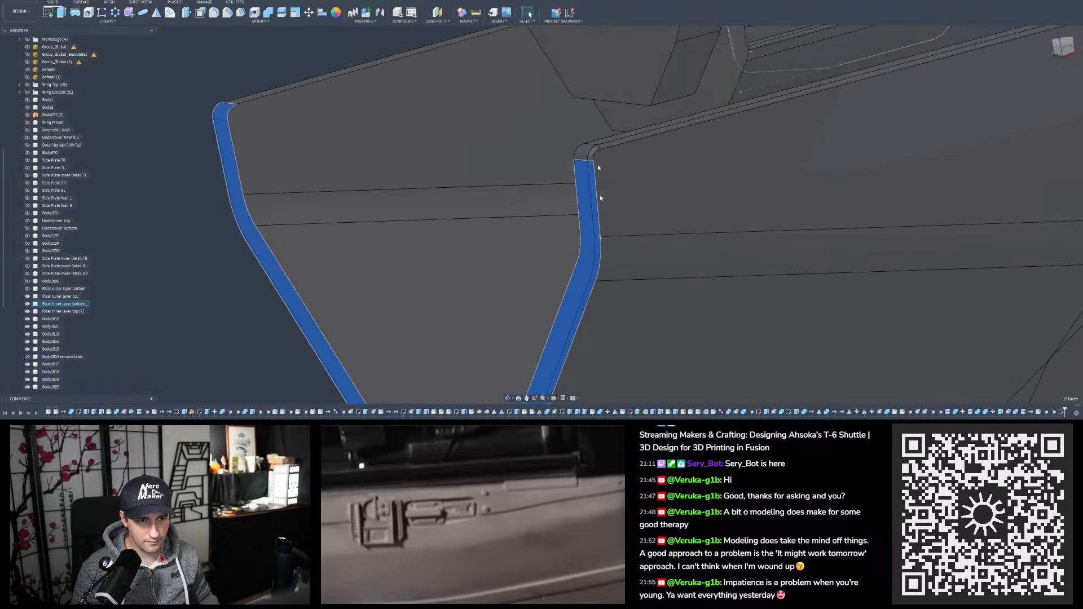
{"action": "scroll", "coordinate": [588, 224], "scroll_direction": "up", "scroll_amount": 6}
{"action": "left_click", "coordinate": [588, 224], "text": "ctrl"}
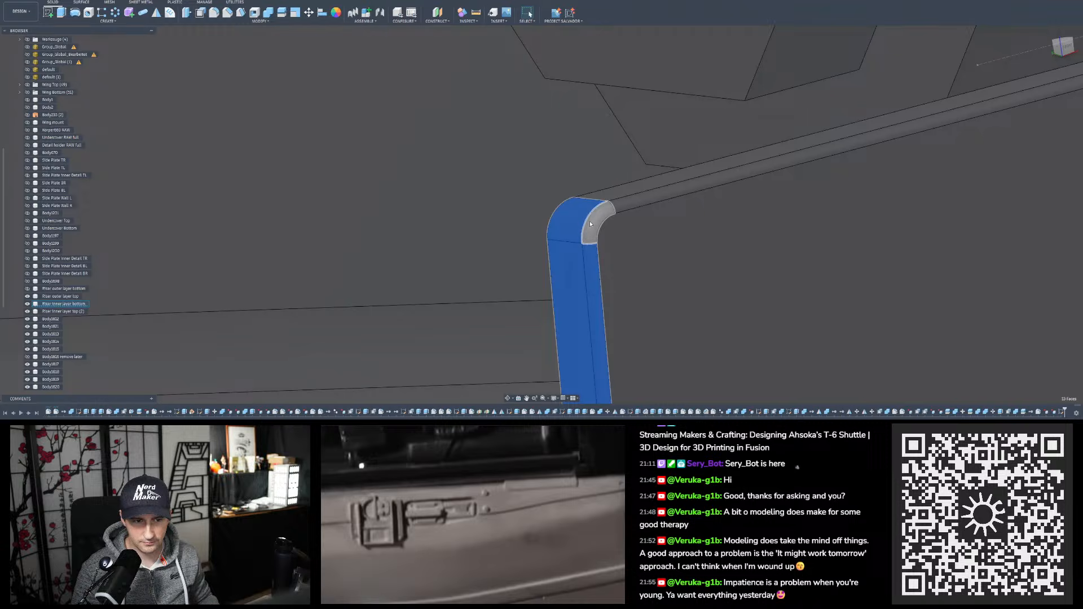
{"action": "left_click", "coordinate": [593, 222], "text": "ctrl"}
Try to move the selected end and rim faces by -5 mm along Z with Move/Copy
{"action": "scroll", "coordinate": [579, 189], "scroll_direction": "down", "scroll_amount": 10}
{"action": "middle_click_drag", "start_coordinate": [576, 186], "coordinate": [685, 184], "text": "shift"}
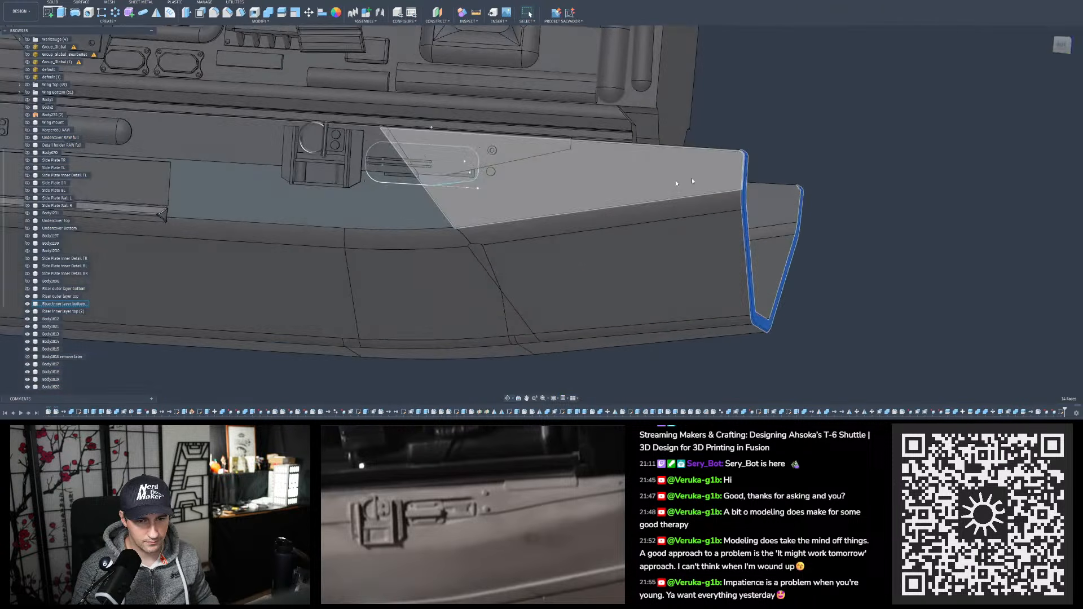
{"action": "left_click", "coordinate": [1063, 47]}
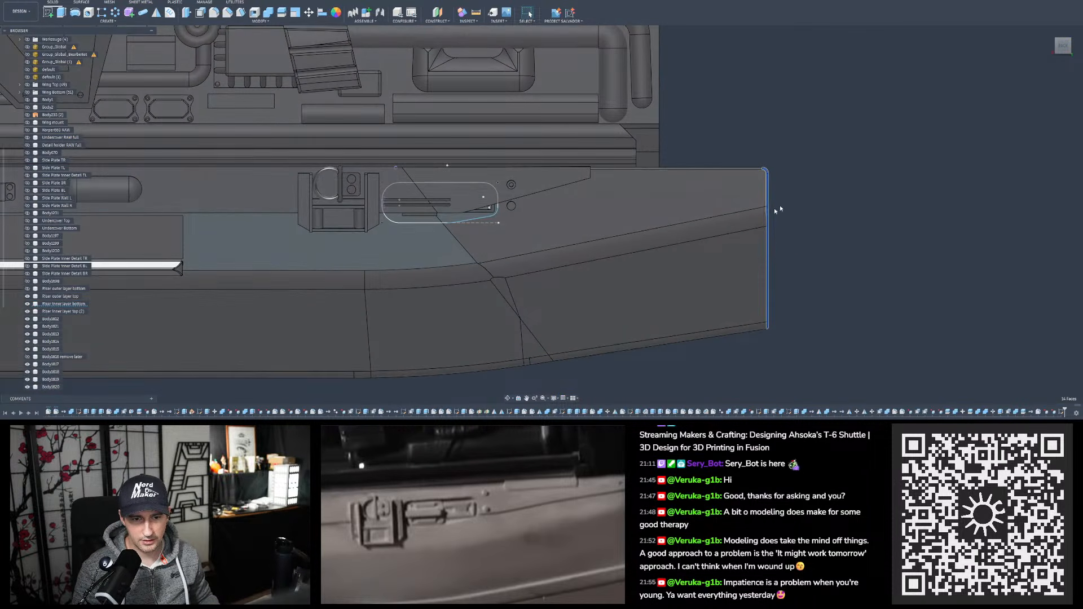
{"action": "mouse_move", "coordinate": [613, 215]}
{"action": "middle_mouse_down"}
{"action": "mouse_move", "coordinate": [792, 211]}
{"action": "mouse_move", "coordinate": [921, 227]}
{"action": "mouse_move", "coordinate": [626, 222]}
{"action": "middle_mouse_up"}
{"action": "left_click", "coordinate": [308, 14]}
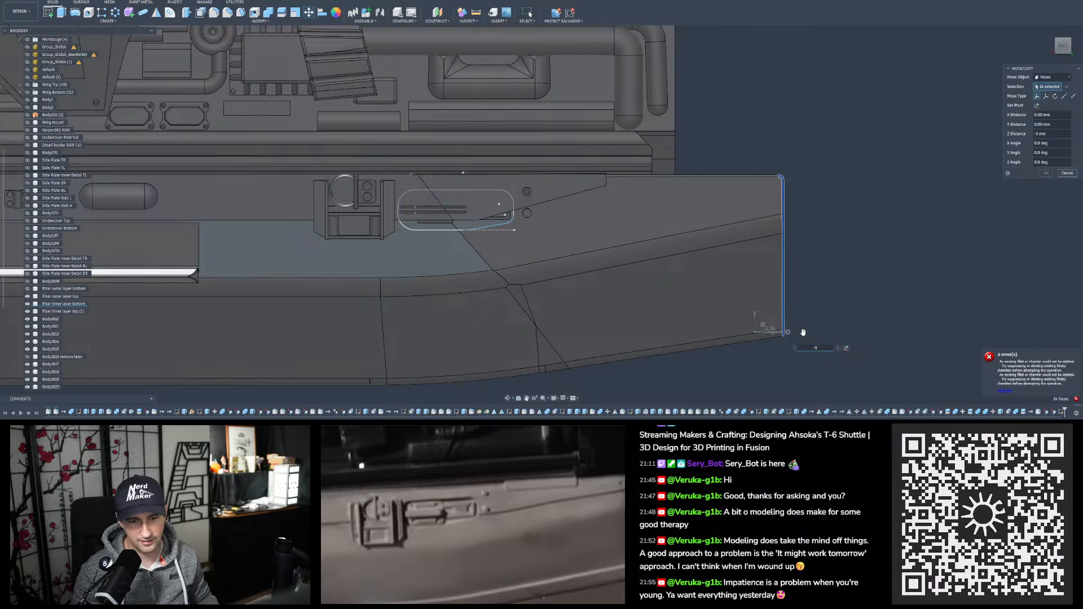
Inspect the selected end faces and rounded rim edges from several angles, and cancel the face move
{"action": "scroll", "coordinate": [669, 264], "scroll_direction": "down", "scroll_amount": 3}
{"action": "scroll", "coordinate": [752, 278], "scroll_direction": "up", "scroll_amount": 4}
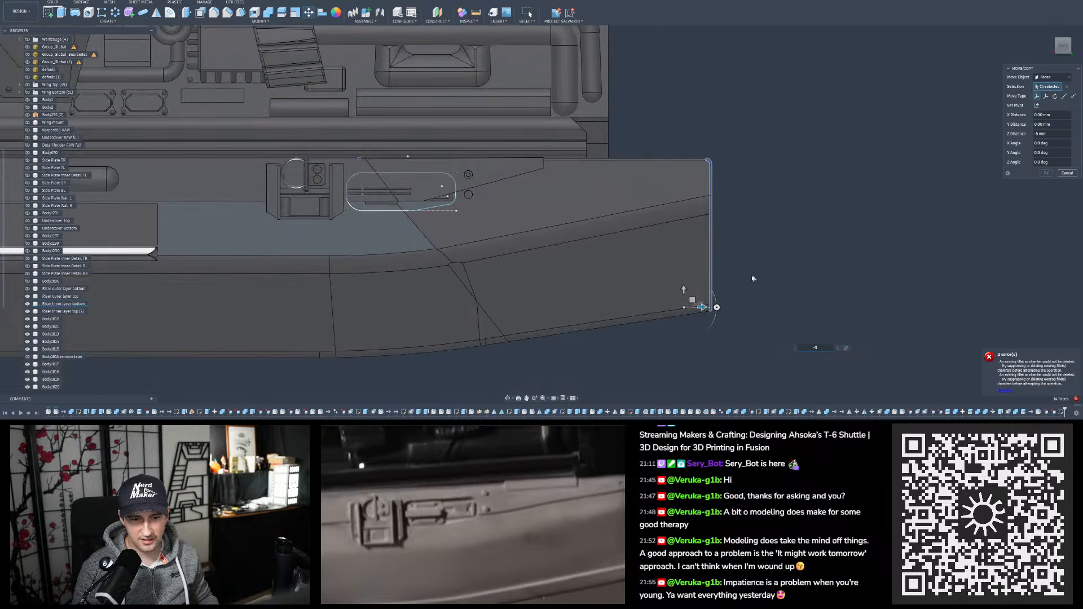
{"action": "middle_click_drag", "start_coordinate": [685, 262], "coordinate": [635, 232], "text": "shift"}
{"action": "scroll", "coordinate": [781, 346], "scroll_direction": "up", "scroll_amount": 4}
{"action": "scroll", "coordinate": [782, 349], "scroll_direction": "up", "scroll_amount": 2}
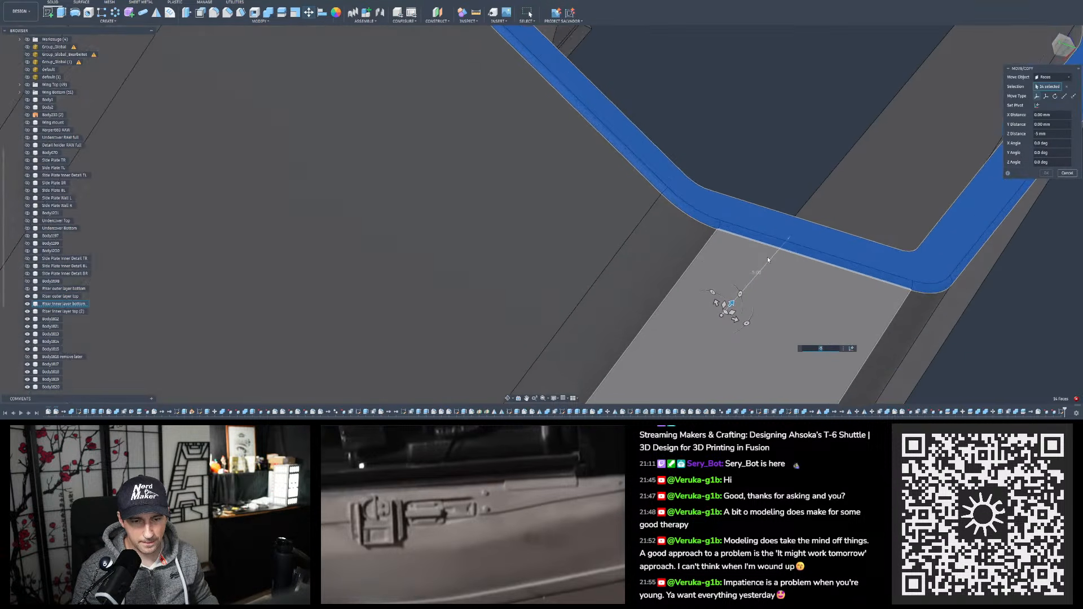
{"action": "middle_click_drag", "start_coordinate": [768, 257], "coordinate": [652, 187], "text": "shift"}
{"action": "middle_click_drag", "start_coordinate": [647, 187], "coordinate": [684, 175], "text": "shift"}
{"action": "scroll", "coordinate": [685, 177], "scroll_direction": "up", "scroll_amount": 2}
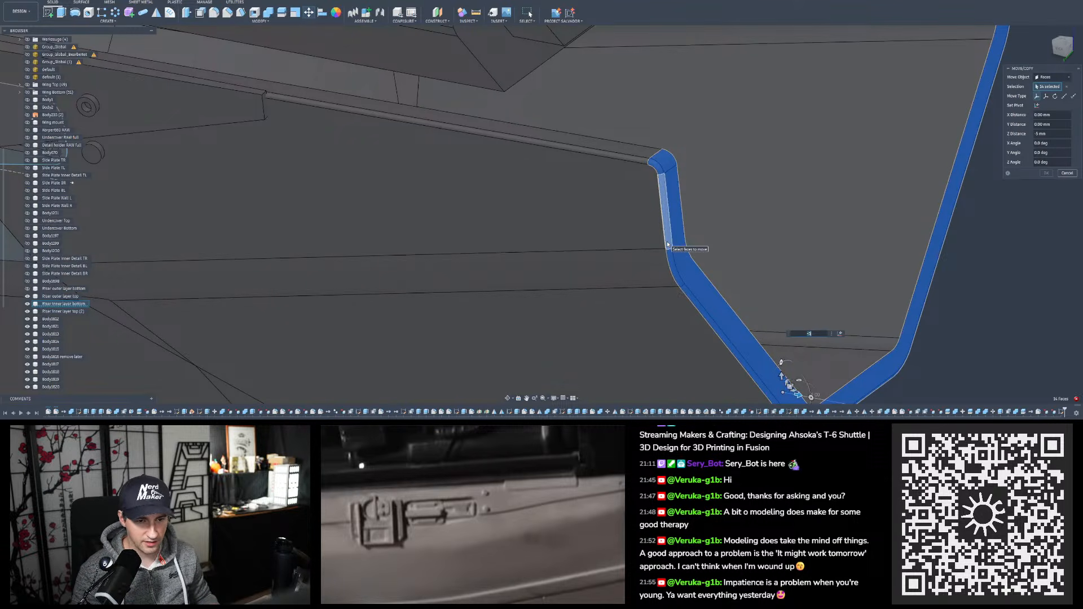
{"action": "scroll", "coordinate": [587, 197], "scroll_direction": "down", "scroll_amount": 3}
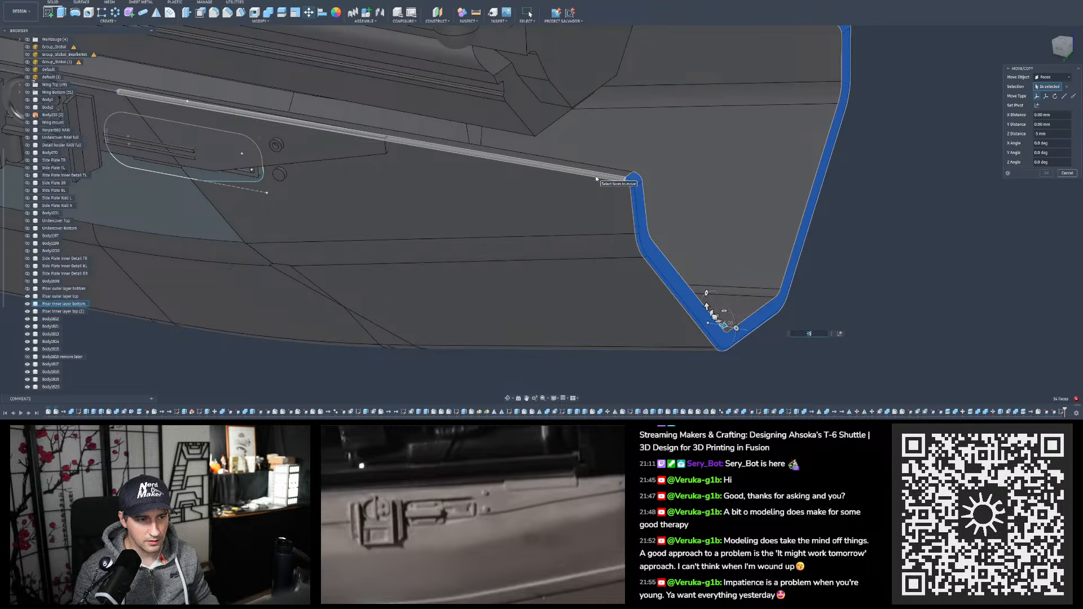
{"action": "middle_click_drag", "start_coordinate": [596, 179], "coordinate": [559, 168], "text": "shift"}
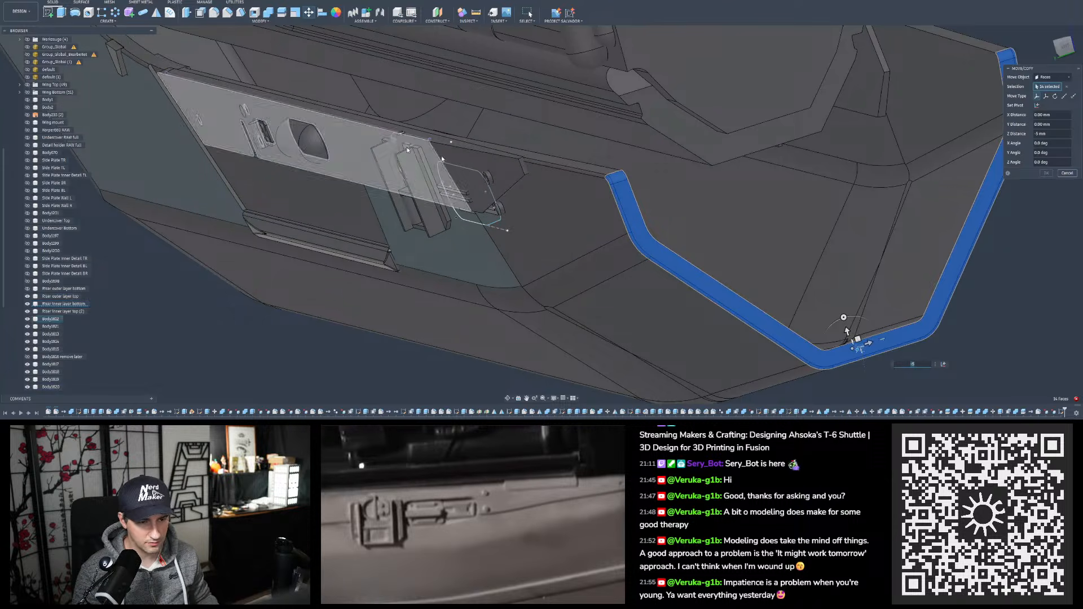
{"action": "middle_click_drag", "start_coordinate": [599, 197], "coordinate": [640, 192], "text": "shift"}
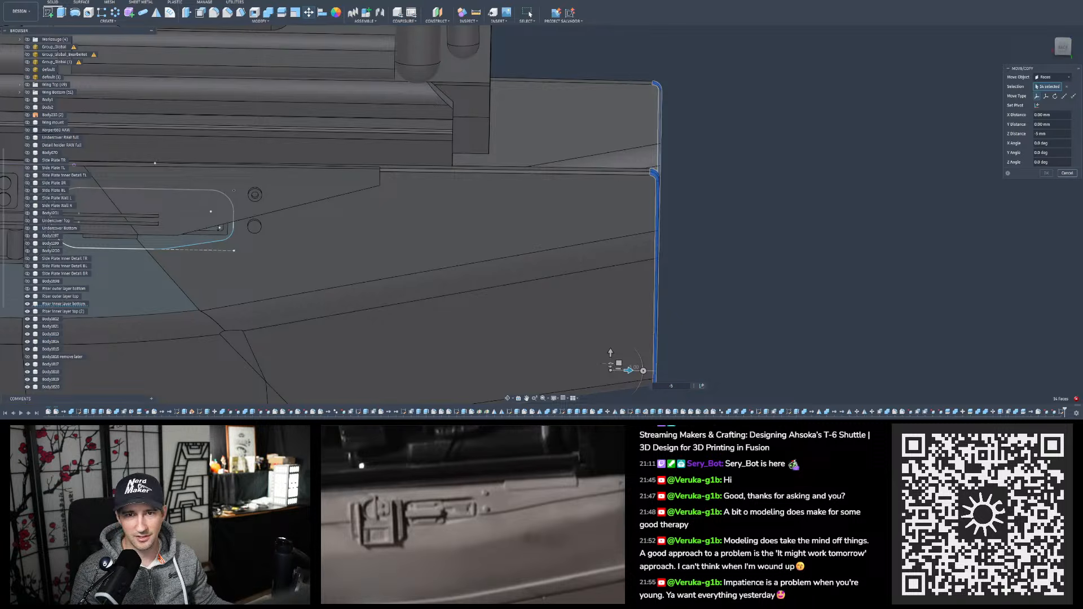
{"action": "scroll", "coordinate": [617, 98], "scroll_direction": "down", "scroll_amount": 3}
{"action": "scroll", "coordinate": [709, 150], "scroll_direction": "up", "scroll_amount": 2}
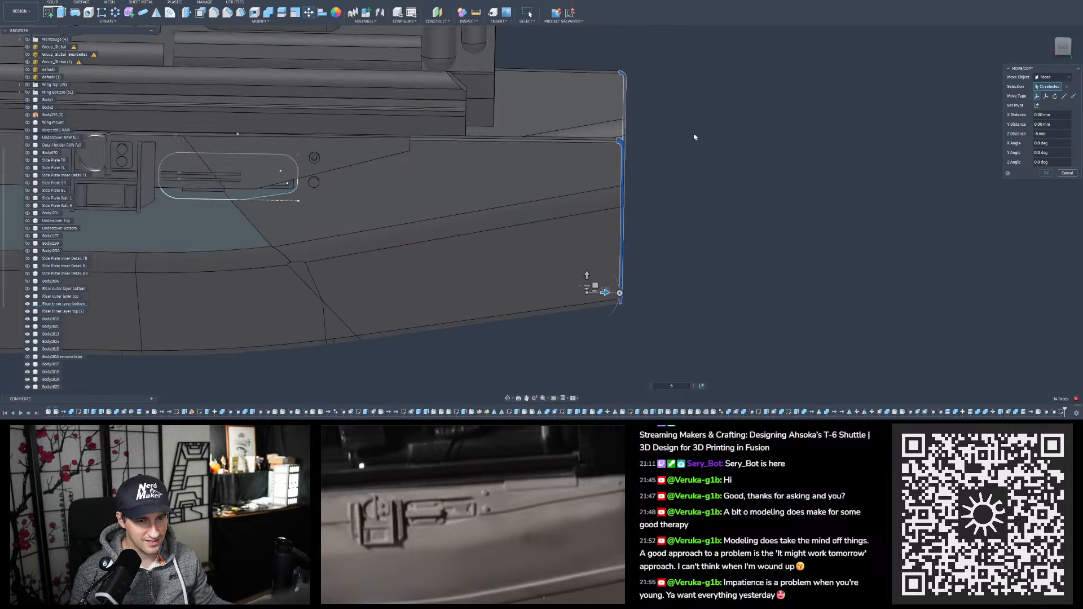
{"action": "middle_click_drag", "start_coordinate": [694, 137], "coordinate": [627, 145], "text": "shift"}
{"action": "middle_click_drag", "start_coordinate": [740, 147], "coordinate": [914, 172], "text": "shift"}
{"action": "scroll", "coordinate": [512, 176], "scroll_direction": "down", "scroll_amount": 3}
{"action": "scroll", "coordinate": [804, 173], "scroll_direction": "up", "scroll_amount": 4}
{"action": "left_click", "coordinate": [1066, 173]}
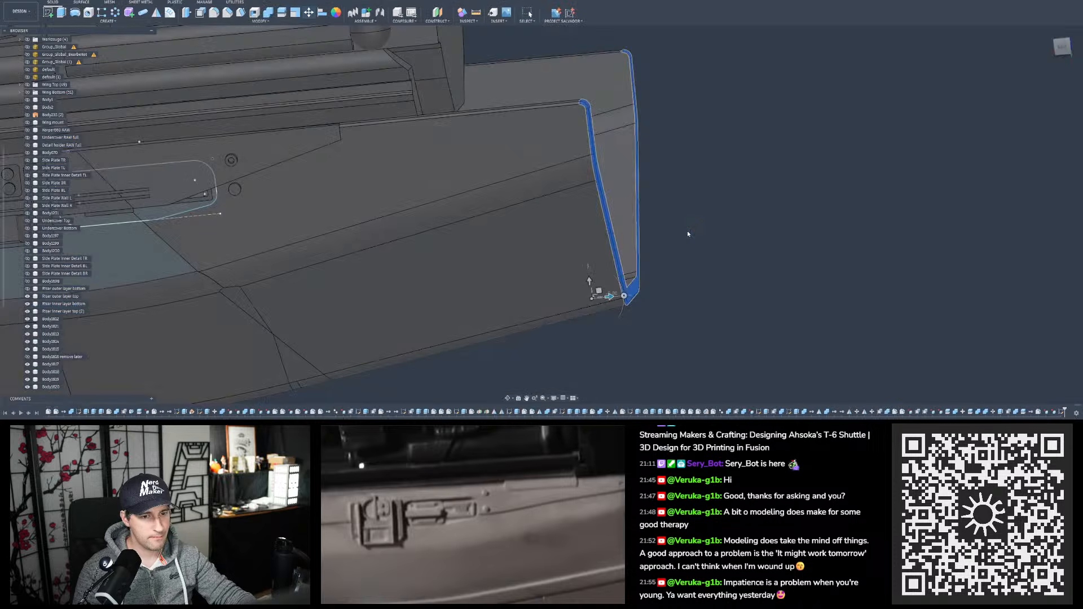
Show the outer layer bottom body again and examine how it meets the inner layer at the hull's end
{"action": "scroll", "coordinate": [667, 207], "scroll_direction": "down", "scroll_amount": 3}
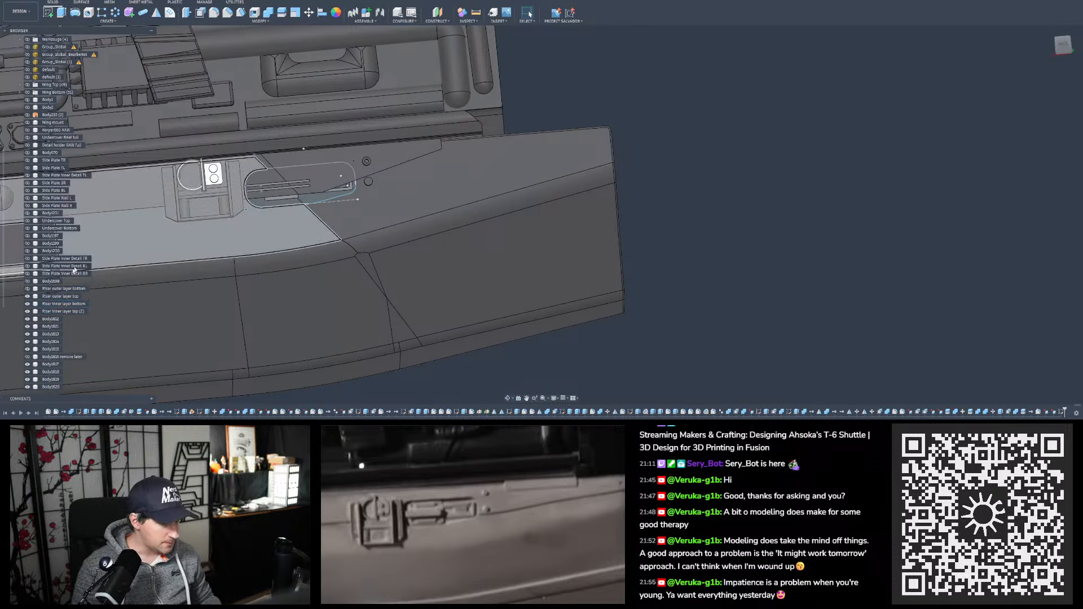
{"action": "left_click", "coordinate": [27, 289]}
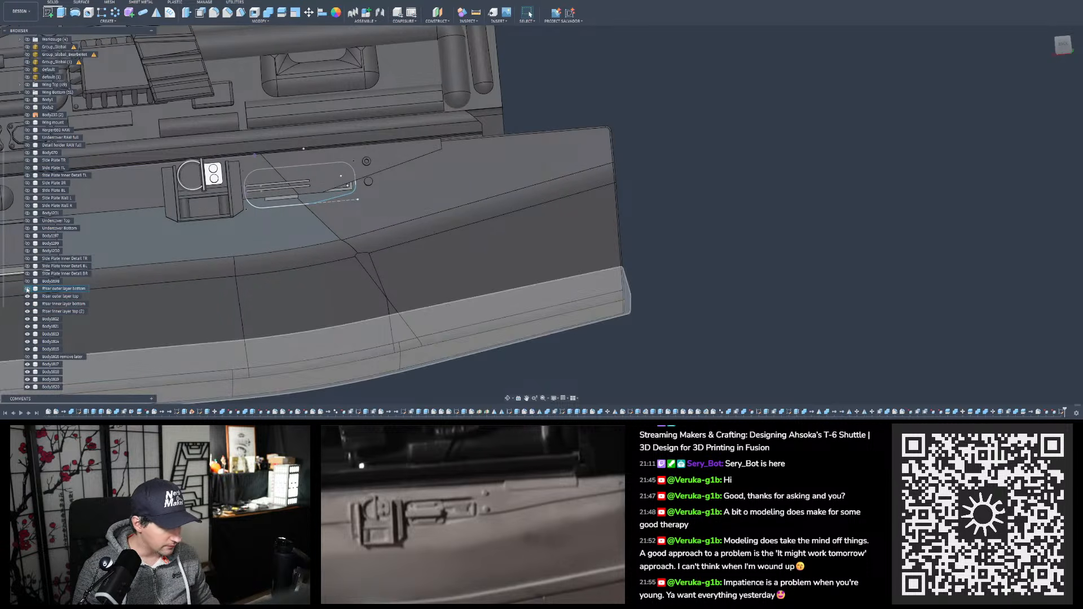
{"action": "scroll", "coordinate": [624, 326], "scroll_direction": "up", "scroll_amount": 1}
{"action": "middle_click_drag", "start_coordinate": [673, 336], "coordinate": [529, 297]}
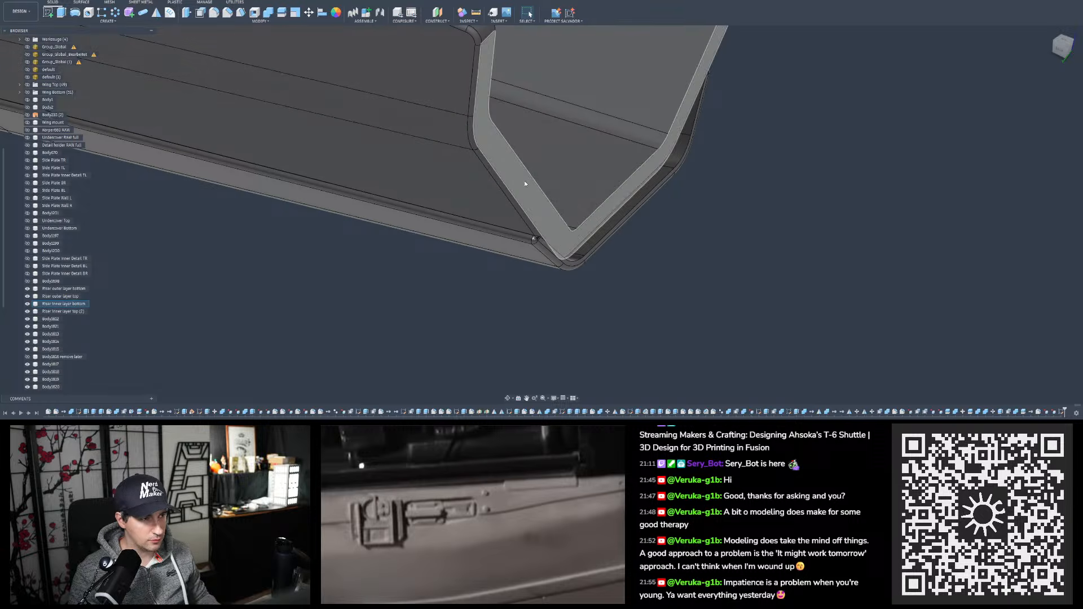
Hide the inner layer bottom body and examine the rounded rim corner at the end of the outer layer bottom body
{"action": "scroll", "coordinate": [535, 237], "scroll_direction": "up", "scroll_amount": 3}
{"action": "mouse_move", "coordinate": [509, 207]}
{"action": "middle_mouse_down", "text": "shift"}
{"action": "mouse_move", "coordinate": [495, 189]}
{"action": "mouse_move", "coordinate": [489, 198]}
{"action": "mouse_move", "coordinate": [508, 202]}
{"action": "middle_mouse_up", "text": "shift"}
{"action": "scroll", "coordinate": [497, 202], "scroll_direction": "up", "scroll_amount": 3}
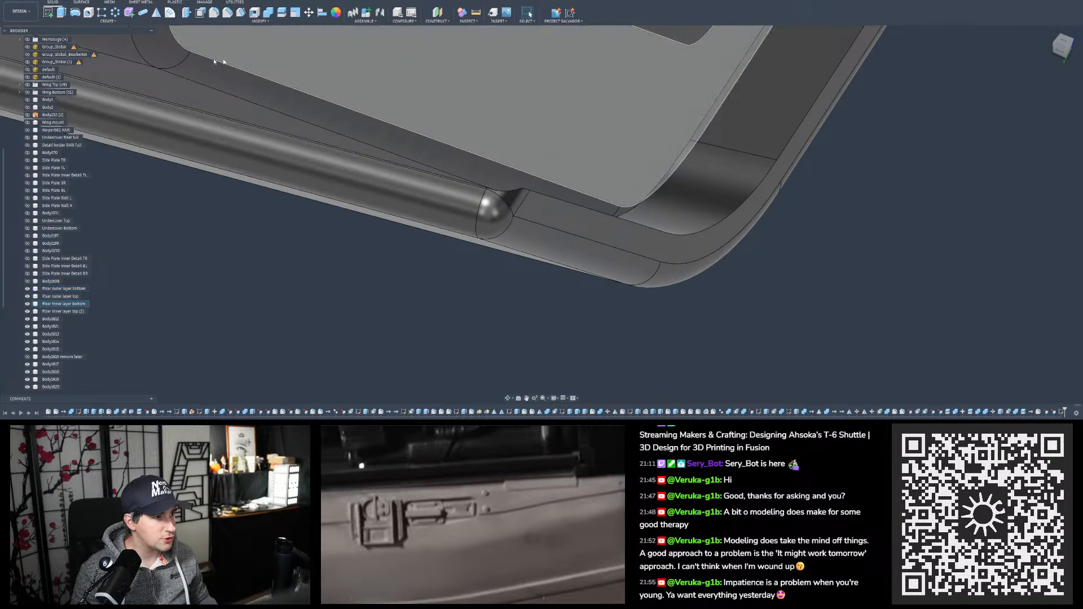
{"action": "left_click", "coordinate": [27, 304]}
{"action": "middle_click_drag", "start_coordinate": [493, 215], "coordinate": [559, 156], "text": "shift"}
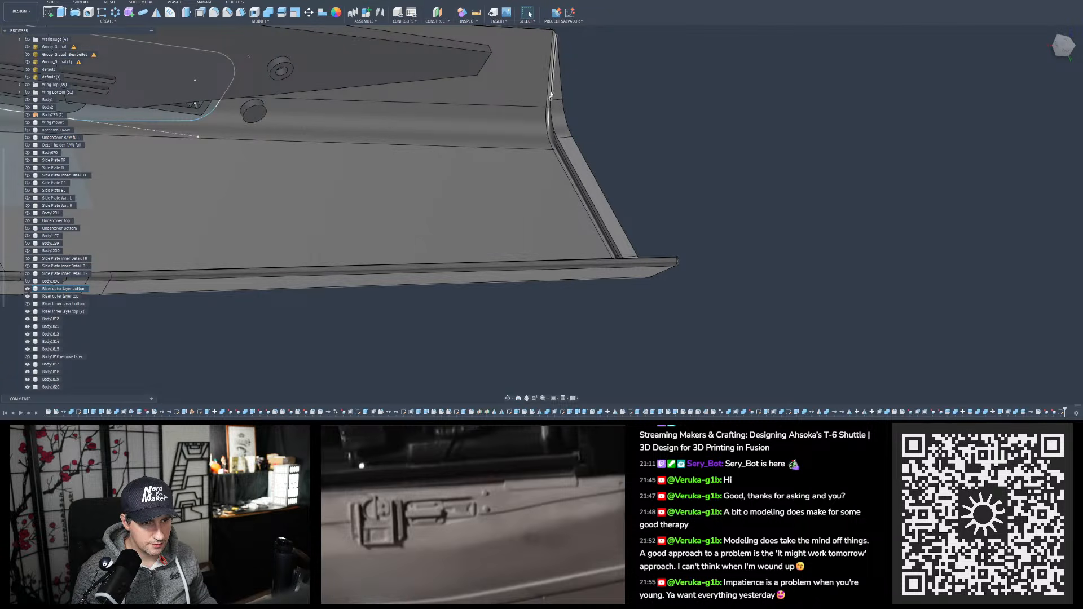
{"action": "middle_click_drag", "start_coordinate": [547, 113], "coordinate": [522, 90], "text": "shift"}
{"action": "left_click", "coordinate": [1063, 48]}
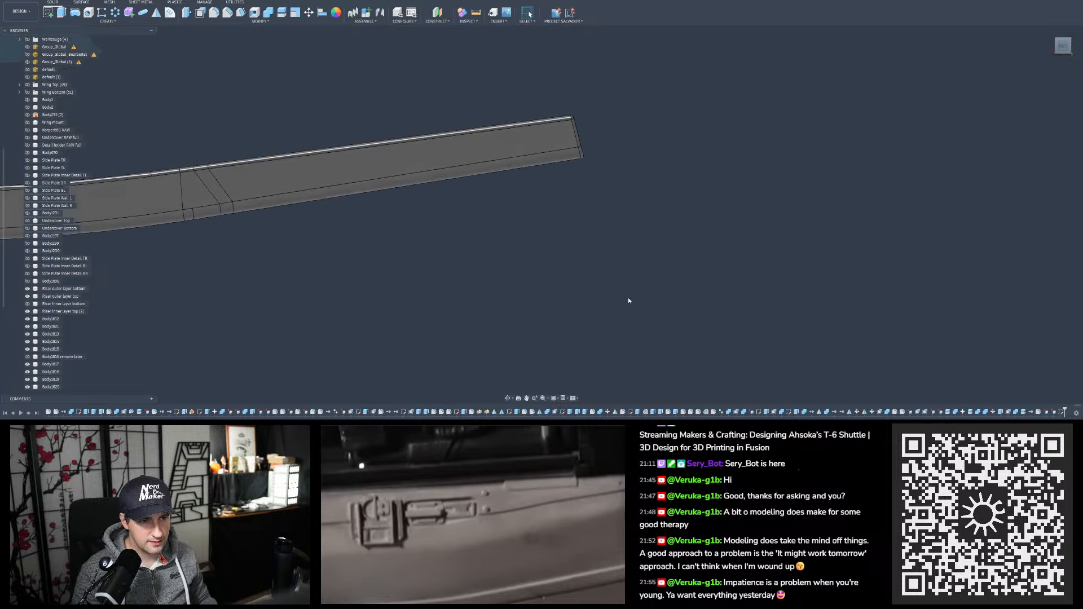
{"action": "scroll", "coordinate": [604, 169], "scroll_direction": "up", "scroll_amount": 4}
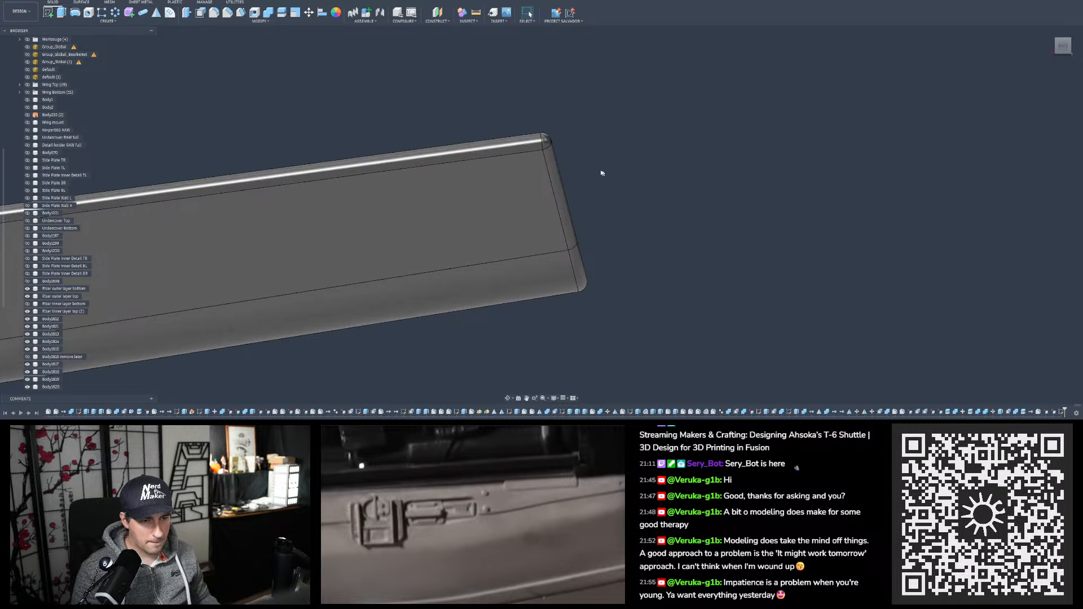
{"action": "middle_click_drag", "start_coordinate": [604, 169], "coordinate": [557, 145], "text": "shift"}
{"action": "middle_click_drag", "start_coordinate": [508, 120], "coordinate": [547, 118], "text": "shift"}
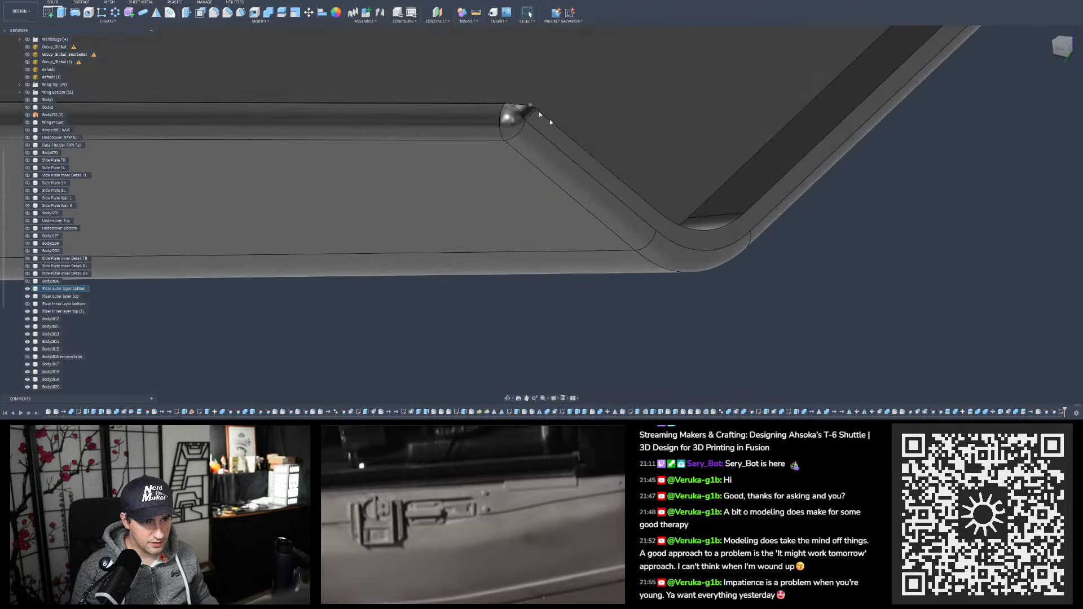
{"action": "scroll", "coordinate": [549, 119], "scroll_direction": "up", "scroll_amount": 2}
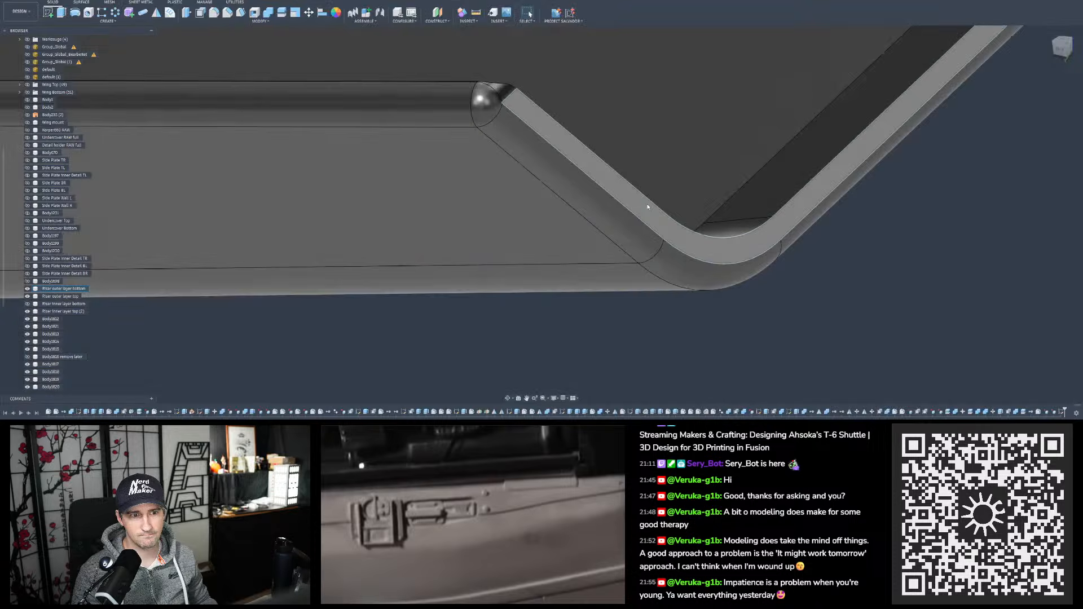
Select the outer layer bottom body's flat end face with the rounded rim and corner faces along its near side
{"action": "left_click", "coordinate": [612, 192]}
{"action": "scroll", "coordinate": [567, 121], "scroll_direction": "up", "scroll_amount": 4}
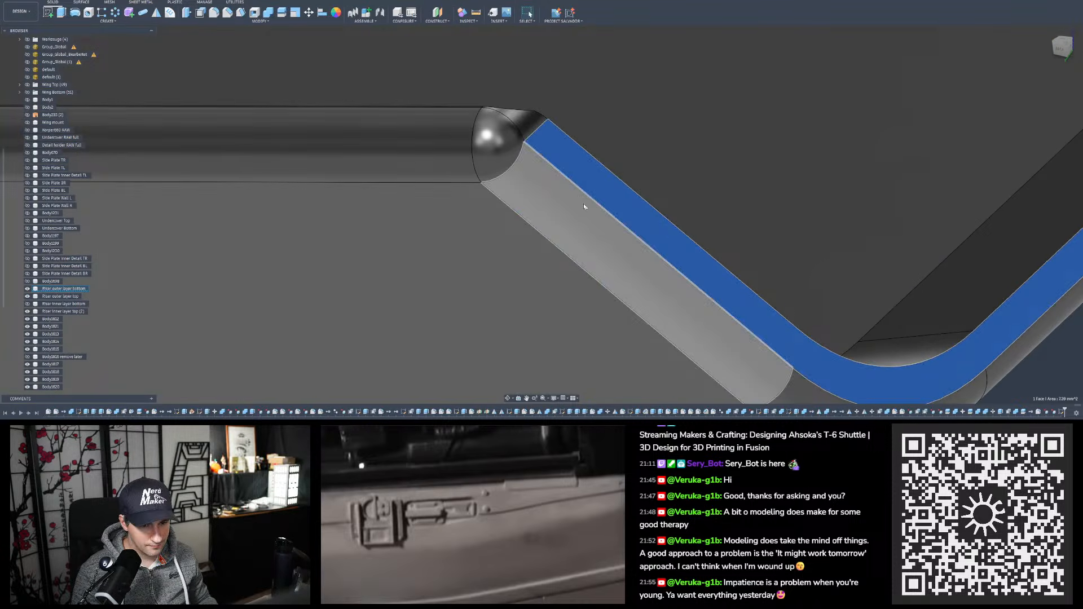
{"action": "scroll", "coordinate": [517, 164], "scroll_direction": "down", "scroll_amount": 4}
{"action": "scroll", "coordinate": [766, 287], "scroll_direction": "up", "scroll_amount": 3}
{"action": "left_click", "coordinate": [774, 322], "text": "ctrl"}
{"action": "left_click", "coordinate": [771, 323], "text": "ctrl"}
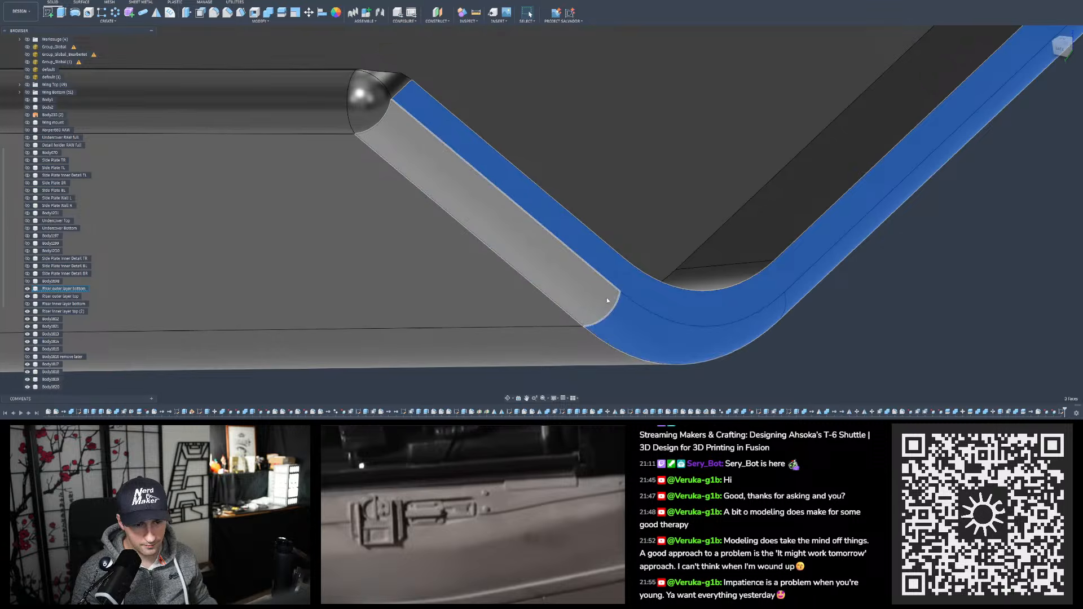
{"action": "left_click", "coordinate": [606, 297], "text": "ctrl"}
{"action": "left_click", "coordinate": [391, 80], "text": "ctrl"}
{"action": "left_click", "coordinate": [370, 112], "text": "ctrl"}
{"action": "scroll", "coordinate": [342, 266], "scroll_direction": "down", "scroll_amount": 4}
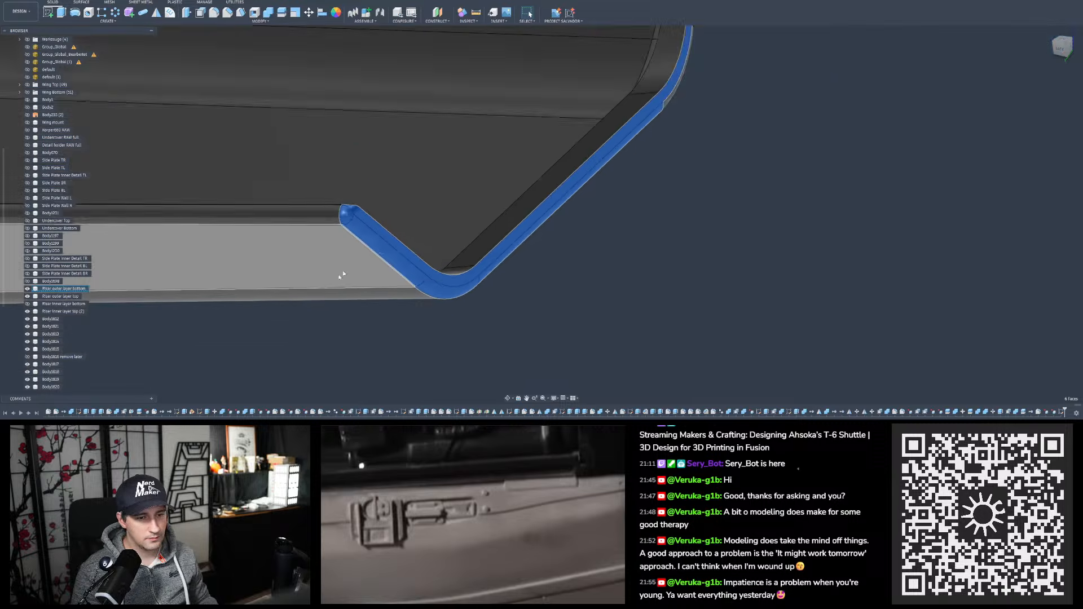
Extend the selection with the rounded rim faces of the bottom bend, the far side and its small end corner
{"action": "middle_click_drag", "start_coordinate": [341, 276], "coordinate": [545, 122], "text": "shift"}
{"action": "left_click", "coordinate": [590, 102], "text": "ctrl"}
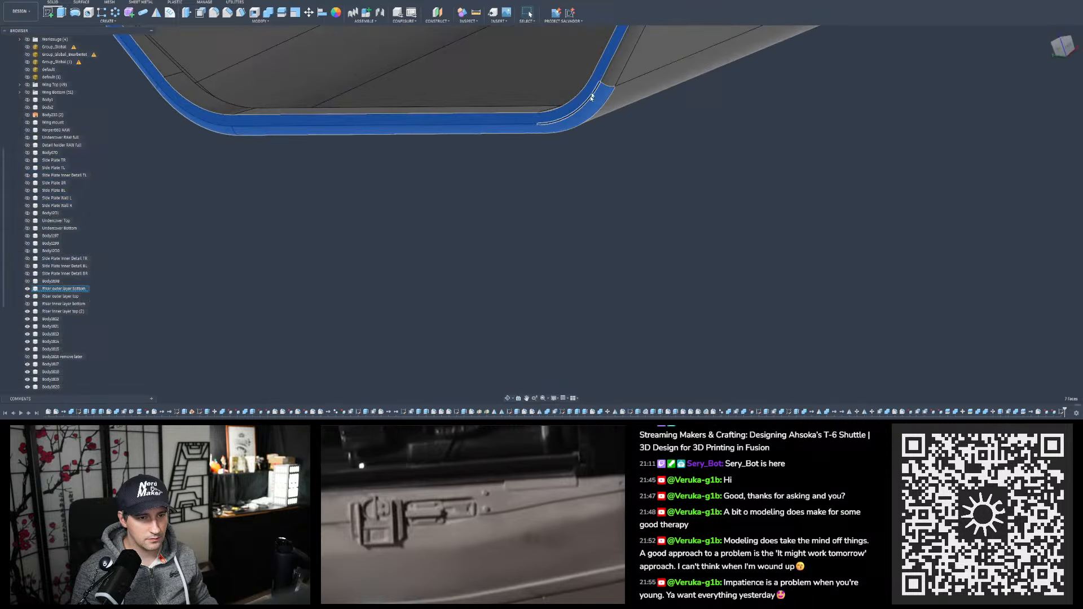
{"action": "left_click", "coordinate": [621, 63], "text": "ctrl"}
{"action": "scroll", "coordinate": [620, 63], "scroll_direction": "down", "scroll_amount": 4}
{"action": "middle_click_drag", "start_coordinate": [620, 63], "coordinate": [607, 179]}
{"action": "scroll", "coordinate": [607, 179], "scroll_direction": "up", "scroll_amount": 5}
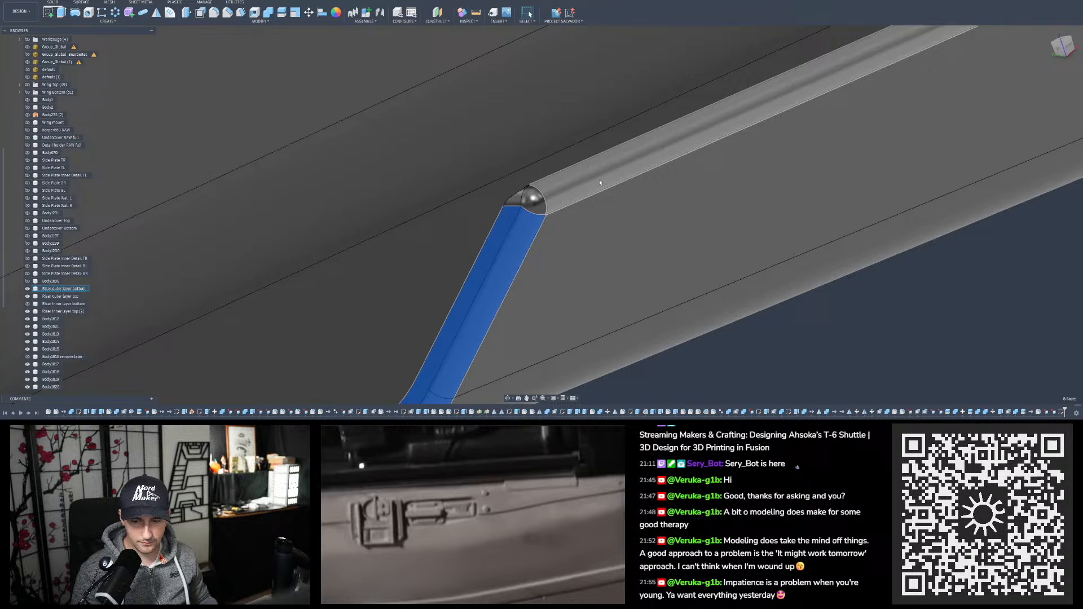
{"action": "left_click", "coordinate": [534, 200], "text": "ctrl"}
{"action": "left_click", "coordinate": [516, 200], "text": "ctrl"}
Add the end and rim faces around the first side wall bend of the outer layer to the selection
{"action": "middle_click_drag", "start_coordinate": [515, 201], "coordinate": [523, 201], "text": "shift"}
{"action": "middle_click_drag", "start_coordinate": [512, 195], "coordinate": [536, 220], "text": "shift"}
{"action": "scroll", "coordinate": [241, 198], "scroll_direction": "down", "scroll_amount": 5}
{"action": "middle_click_drag", "start_coordinate": [241, 198], "coordinate": [529, 180], "text": "shift"}
{"action": "left_click", "coordinate": [525, 182], "text": "shift"}
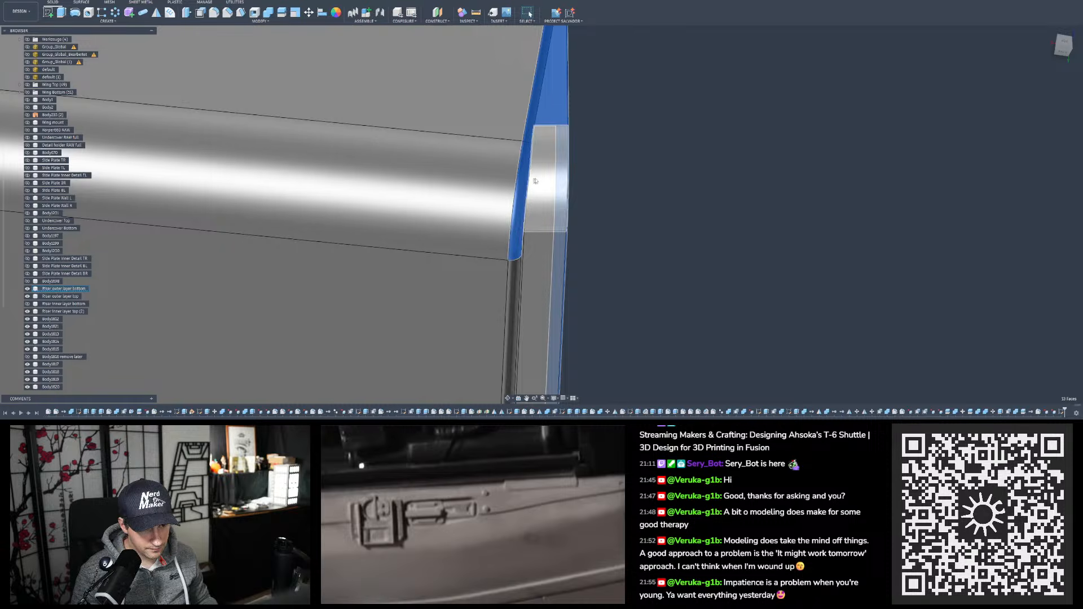
{"action": "left_click", "coordinate": [537, 181], "text": "shift"}
{"action": "left_click", "coordinate": [533, 279], "text": "shift"}
{"action": "left_click", "coordinate": [515, 280], "text": "shift"}
{"action": "scroll", "coordinate": [518, 280], "scroll_direction": "up", "scroll_amount": 3}
{"action": "scroll", "coordinate": [519, 256], "scroll_direction": "down", "scroll_amount": 2}
{"action": "middle_click_drag", "start_coordinate": [519, 256], "coordinate": [526, 219], "text": "shift"}
{"action": "left_click", "coordinate": [529, 230], "text": "shift"}
Add the curved rim face at the opposite side wall bend and its remaining neighbouring end faces to the selection
{"action": "scroll", "coordinate": [529, 187], "scroll_direction": "down", "scroll_amount": 4}
{"action": "middle_click_drag", "start_coordinate": [529, 181], "coordinate": [440, 161], "text": "shift"}
{"action": "scroll", "coordinate": [436, 151], "scroll_direction": "up", "scroll_amount": 4}
{"action": "scroll", "coordinate": [436, 152], "scroll_direction": "up", "scroll_amount": 3}
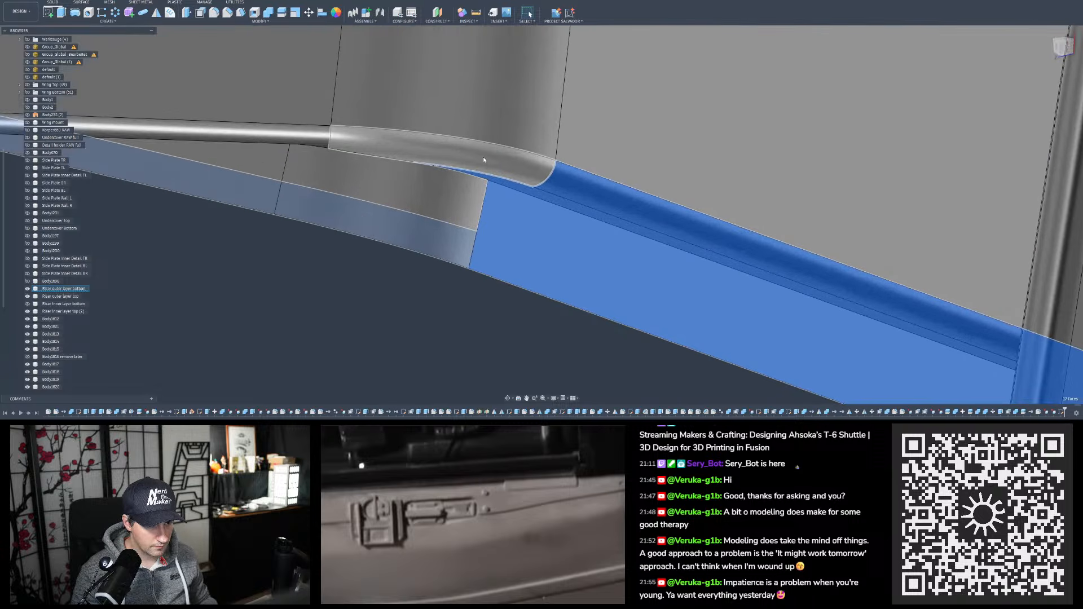
{"action": "left_click", "coordinate": [483, 158], "text": "shift"}
{"action": "left_click", "coordinate": [320, 141], "text": "shift"}
{"action": "left_click", "coordinate": [316, 157], "text": "shift"}
{"action": "left_click", "coordinate": [286, 160], "text": "shift"}
{"action": "middle_click_drag", "start_coordinate": [287, 161], "coordinate": [418, 97], "text": "shift"}
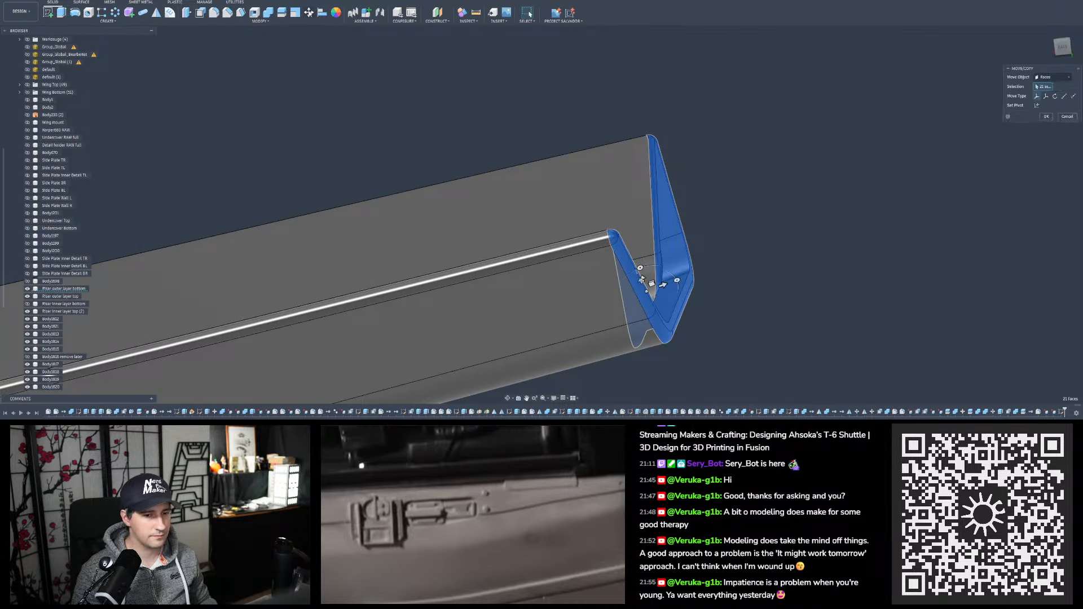
Try to move the selected outer layer end and rim faces by -5 mm along Z with Move/Copy
{"action": "middle_click_drag", "start_coordinate": [758, 177], "coordinate": [728, 170], "text": "shift"}
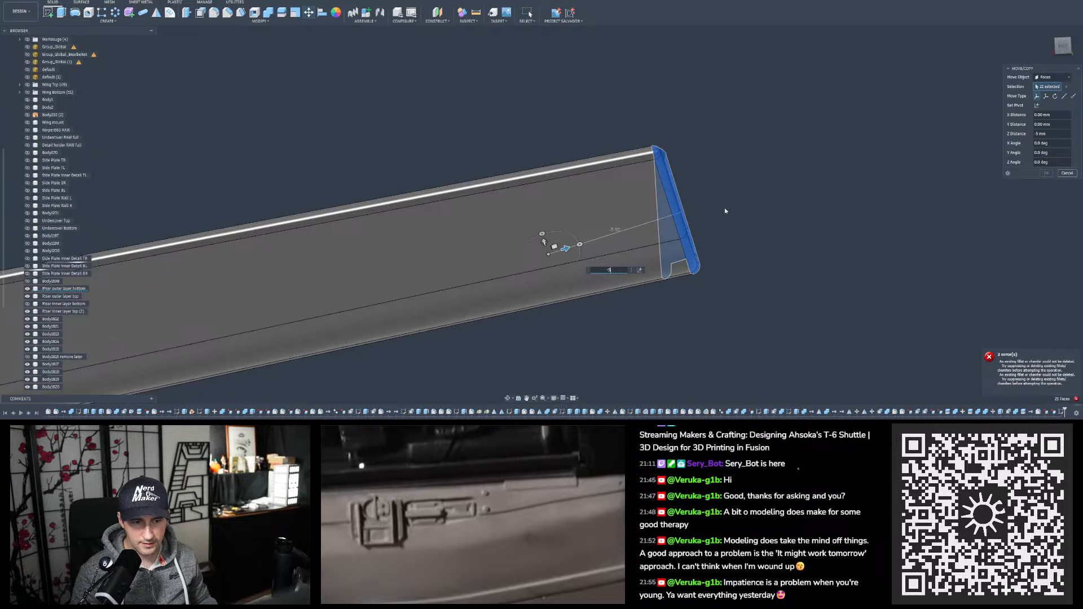
{"action": "middle_click_drag", "start_coordinate": [657, 208], "coordinate": [617, 244], "text": "shift"}
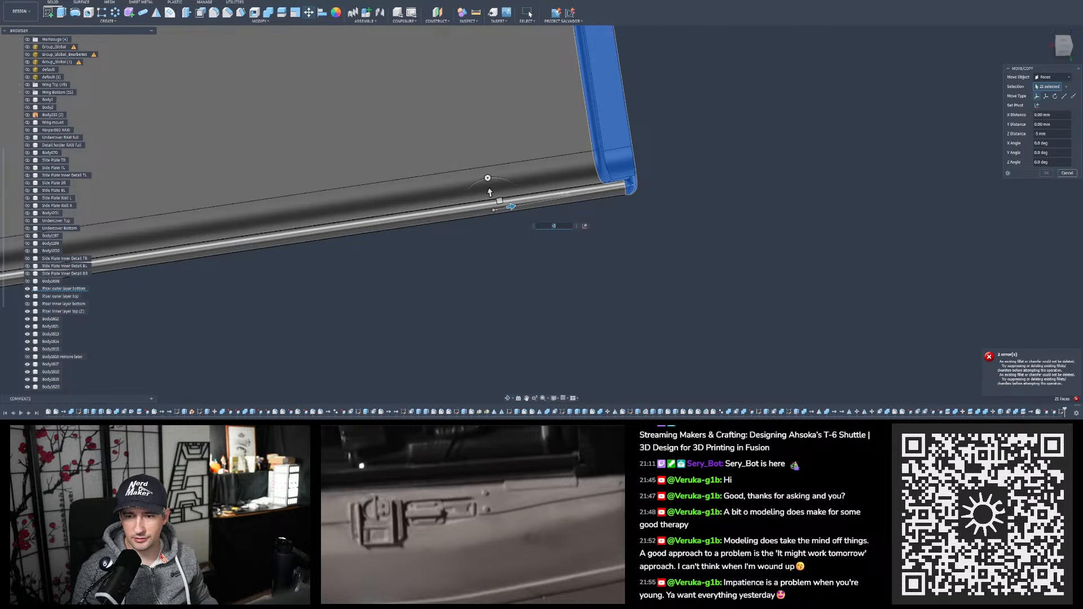
{"action": "left_click", "coordinate": [1067, 173]}
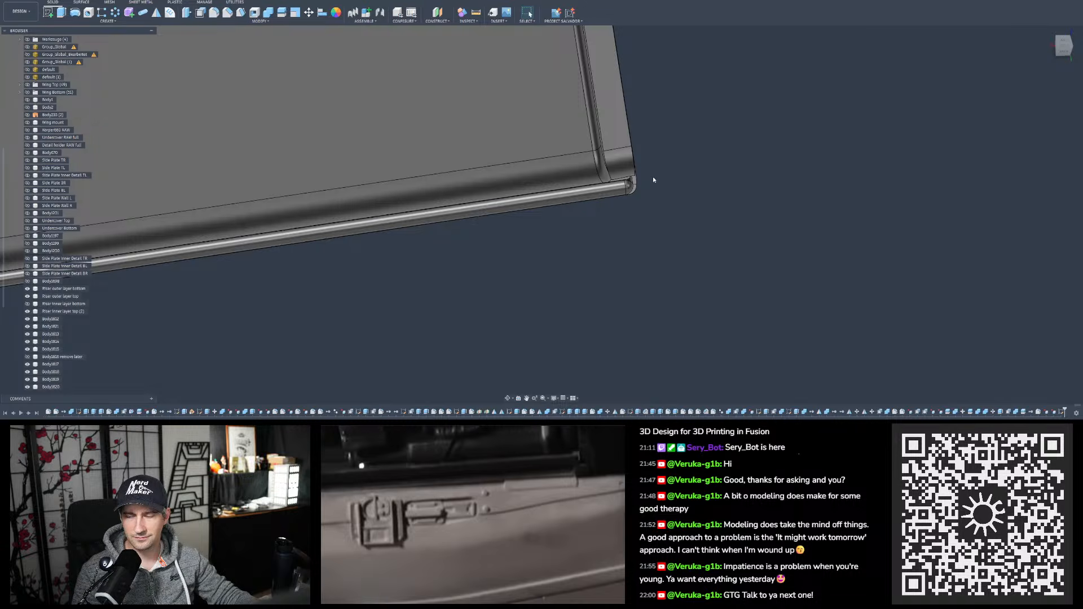
Inspect the outer layer's end section and its lower edge from the end, below and the side
{"action": "middle_click_drag", "start_coordinate": [623, 170], "coordinate": [599, 85], "text": "shift"}
{"action": "scroll", "coordinate": [616, 103], "scroll_direction": "up", "scroll_amount": 4}
{"action": "middle_click_drag", "start_coordinate": [621, 125], "coordinate": [644, 131], "text": "shift"}
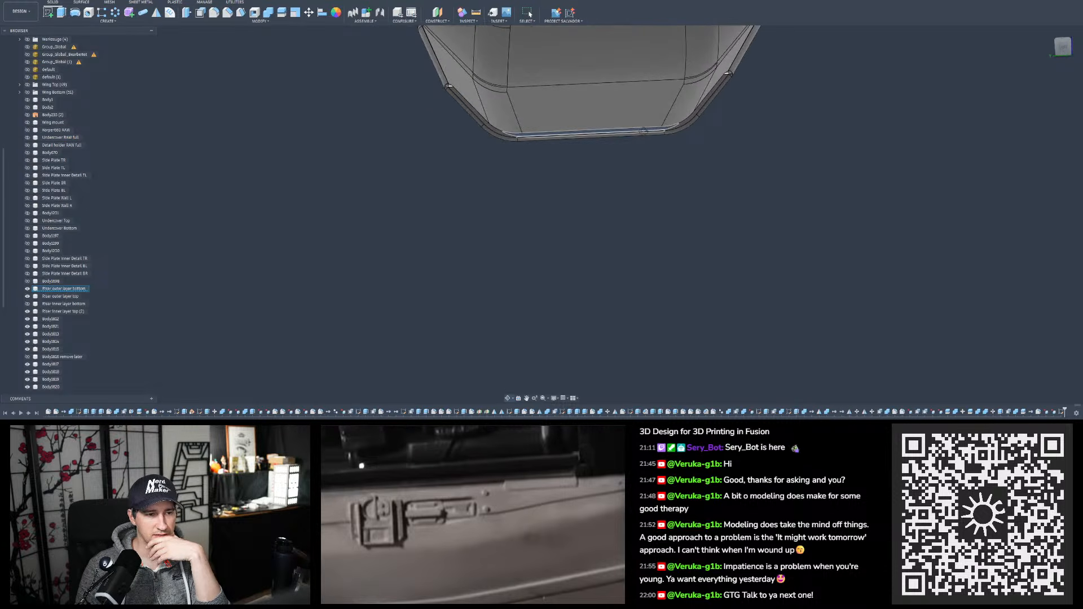
{"action": "scroll", "coordinate": [608, 194], "scroll_direction": "down", "scroll_amount": 4}
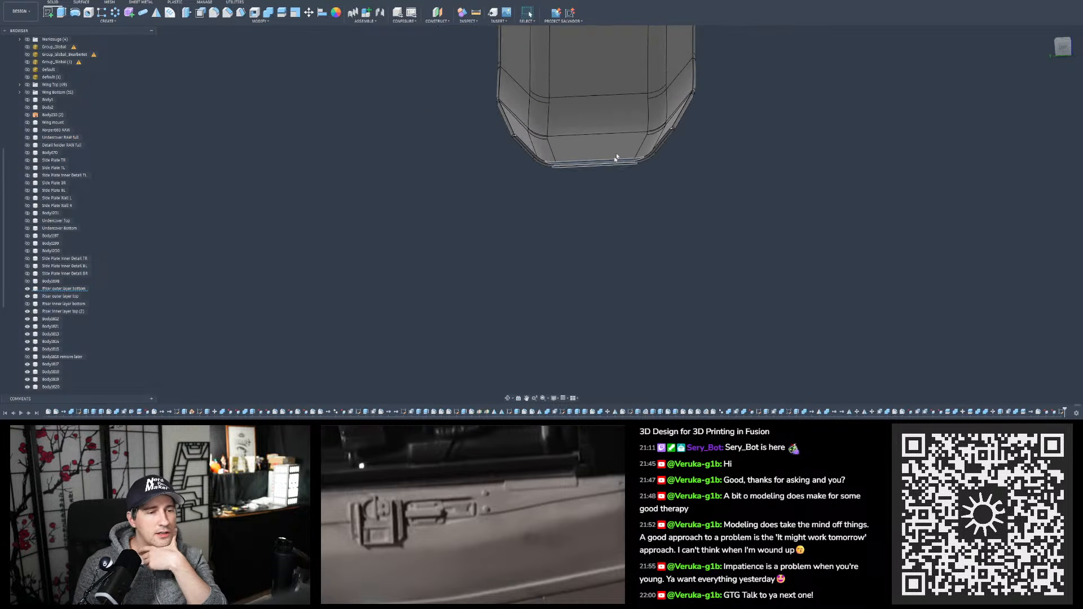
{"action": "scroll", "coordinate": [618, 150], "scroll_direction": "up", "scroll_amount": 5}
{"action": "scroll", "coordinate": [576, 178], "scroll_direction": "up", "scroll_amount": 2}
{"action": "middle_click_drag", "start_coordinate": [574, 176], "coordinate": [639, 184], "text": "shift"}
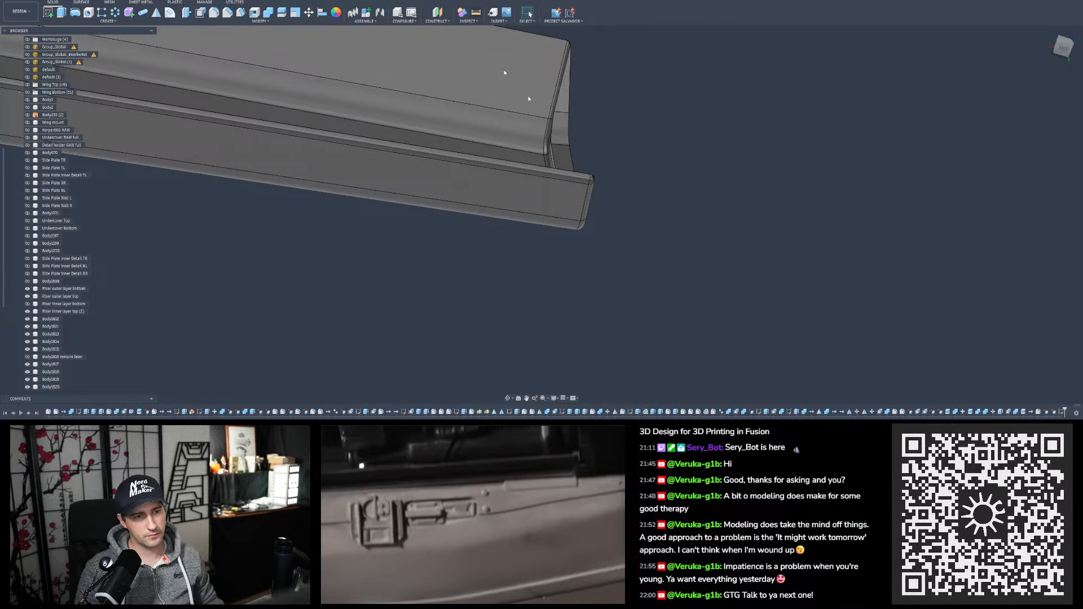
{"action": "middle_click_drag", "start_coordinate": [529, 99], "coordinate": [543, 122], "text": "shift"}
Measure the angle between the small end face and the long lower face of the outer layer bottom body, and clear the measurement
{"action": "key", "text": "i"}
{"action": "left_click", "coordinate": [559, 158]}
{"action": "left_click", "coordinate": [531, 182]}
{"action": "middle_click_drag", "start_coordinate": [531, 178], "coordinate": [525, 143], "text": "shift"}
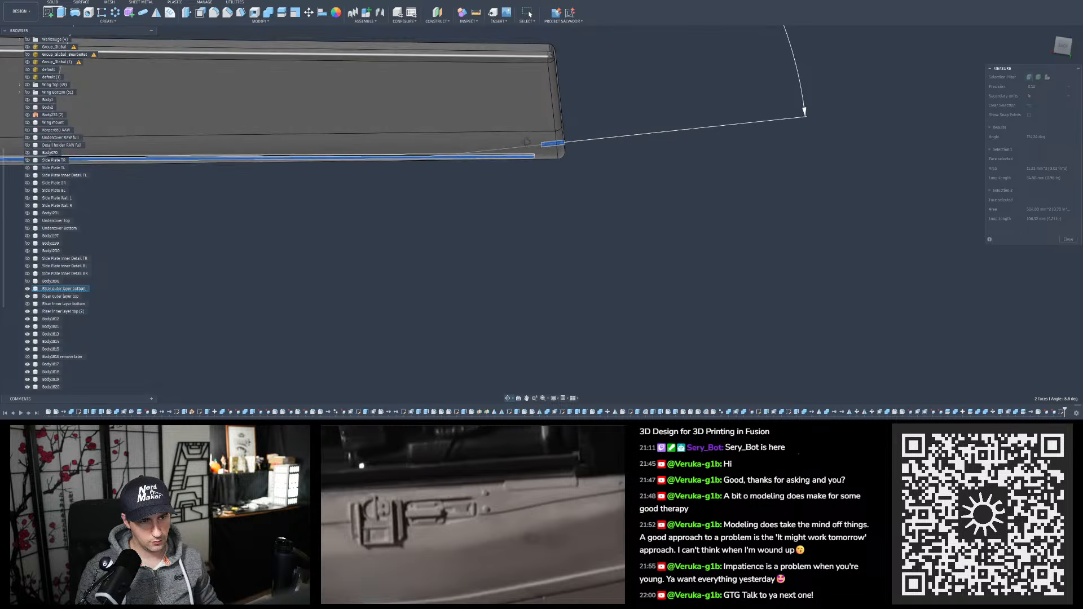
{"action": "left_click", "coordinate": [1064, 47]}
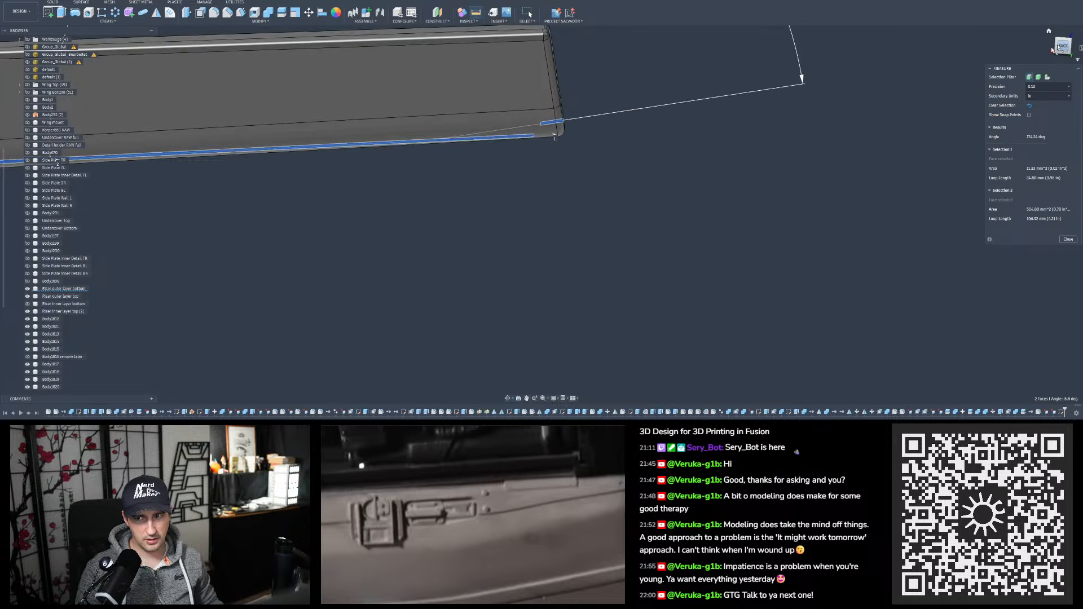
{"action": "scroll", "coordinate": [632, 195], "scroll_direction": "down", "scroll_amount": 5}
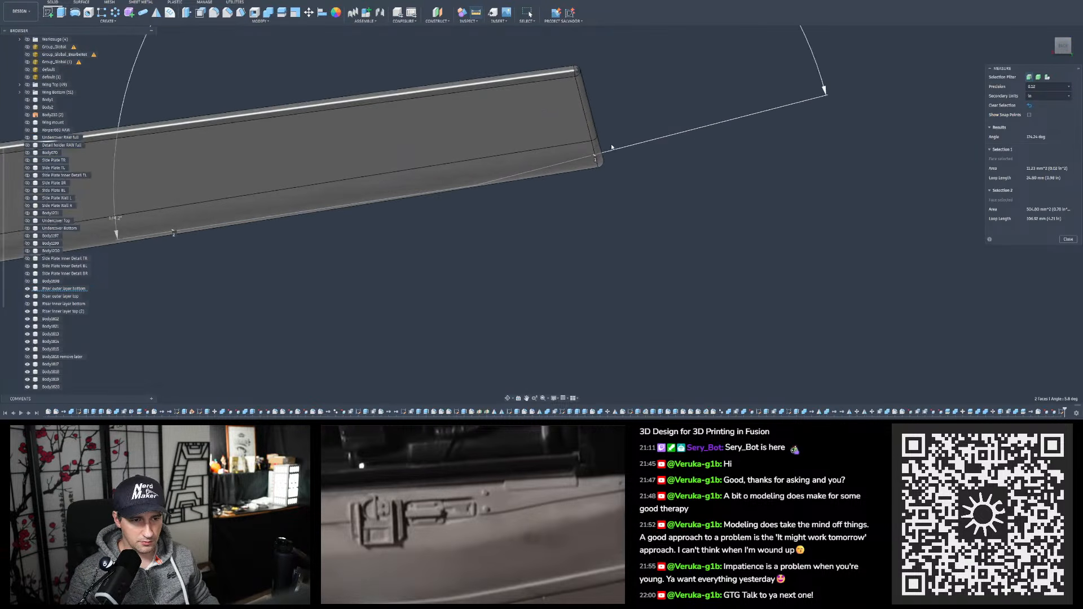
{"action": "scroll", "coordinate": [705, 240], "scroll_direction": "down", "scroll_amount": 3}
{"action": "scroll", "coordinate": [704, 240], "scroll_direction": "up", "scroll_amount": 7}
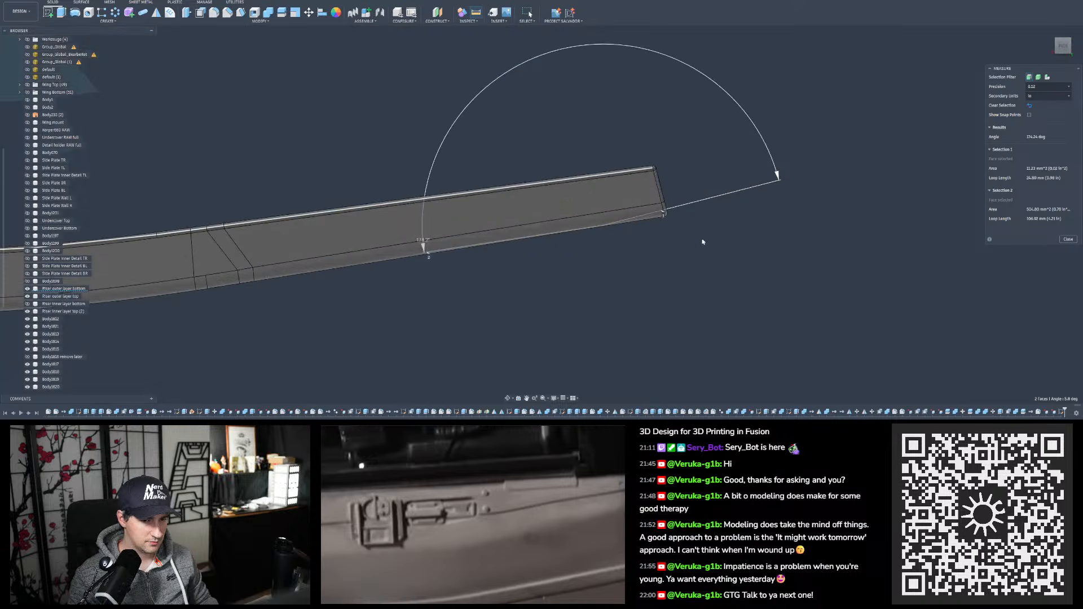
{"action": "middle_click_drag", "start_coordinate": [675, 184], "coordinate": [653, 167], "text": "shift"}
{"action": "scroll", "coordinate": [712, 197], "scroll_direction": "down", "scroll_amount": 3}
{"action": "left_click", "coordinate": [714, 197]}
{"action": "scroll", "coordinate": [706, 183], "scroll_direction": "up", "scroll_amount": 4}
{"action": "scroll", "coordinate": [704, 211], "scroll_direction": "down", "scroll_amount": 3}
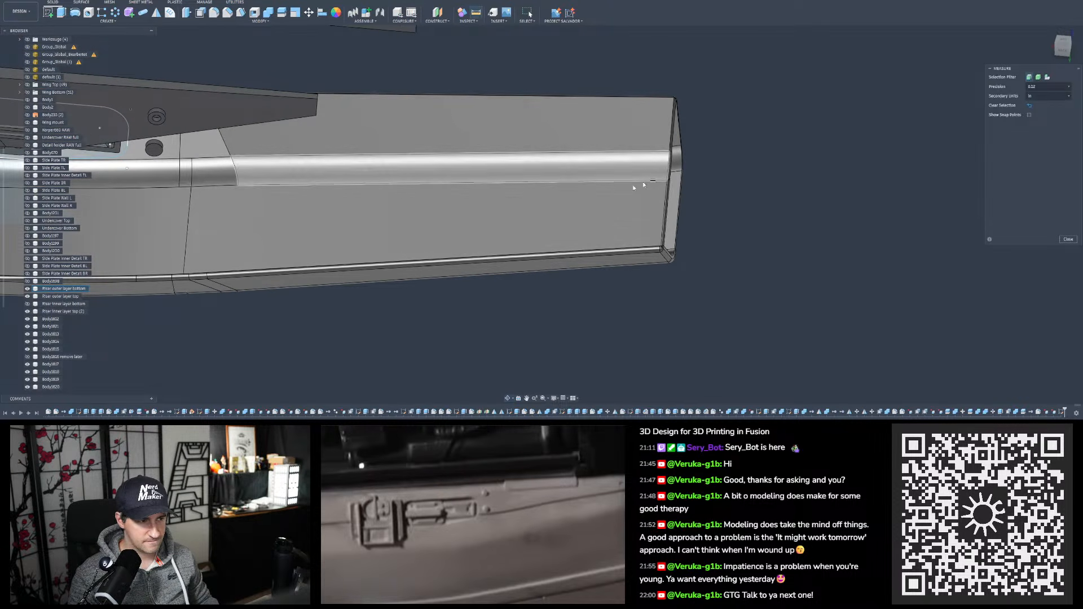
Show the inner layer bottom body again and compare its end with the outer layer from the side
{"action": "left_click", "coordinate": [27, 304]}
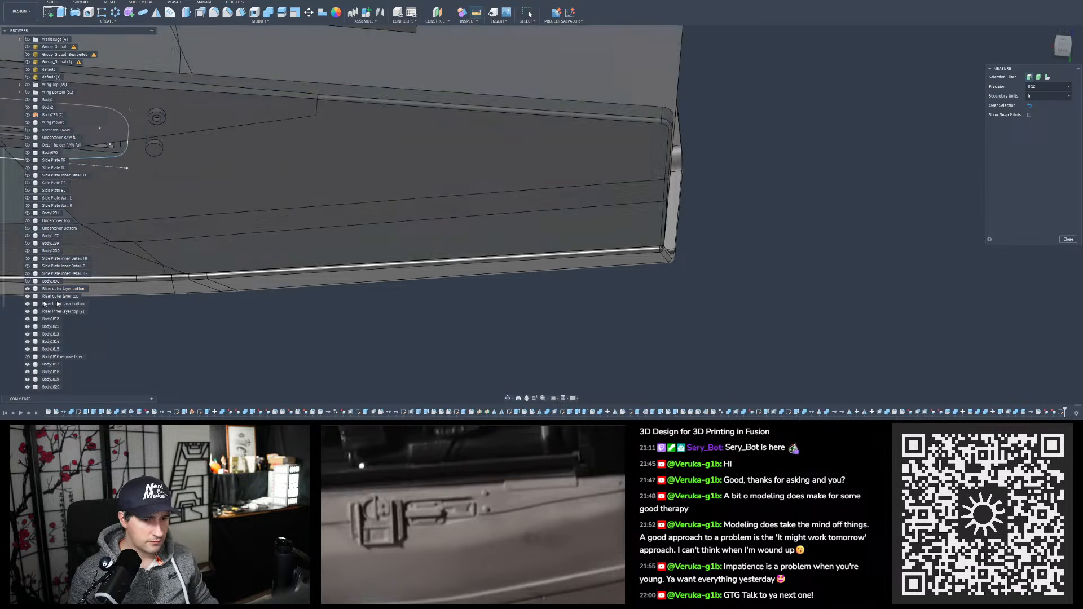
{"action": "scroll", "coordinate": [669, 235], "scroll_direction": "up", "scroll_amount": 3}
{"action": "middle_click_drag", "start_coordinate": [658, 240], "coordinate": [652, 192], "text": "shift"}
{"action": "middle_click_drag", "start_coordinate": [697, 137], "coordinate": [642, 174], "text": "shift"}
{"action": "scroll", "coordinate": [712, 202], "scroll_direction": "down", "scroll_amount": 5}
{"action": "middle_click_drag", "start_coordinate": [712, 202], "coordinate": [626, 287], "text": "shift"}
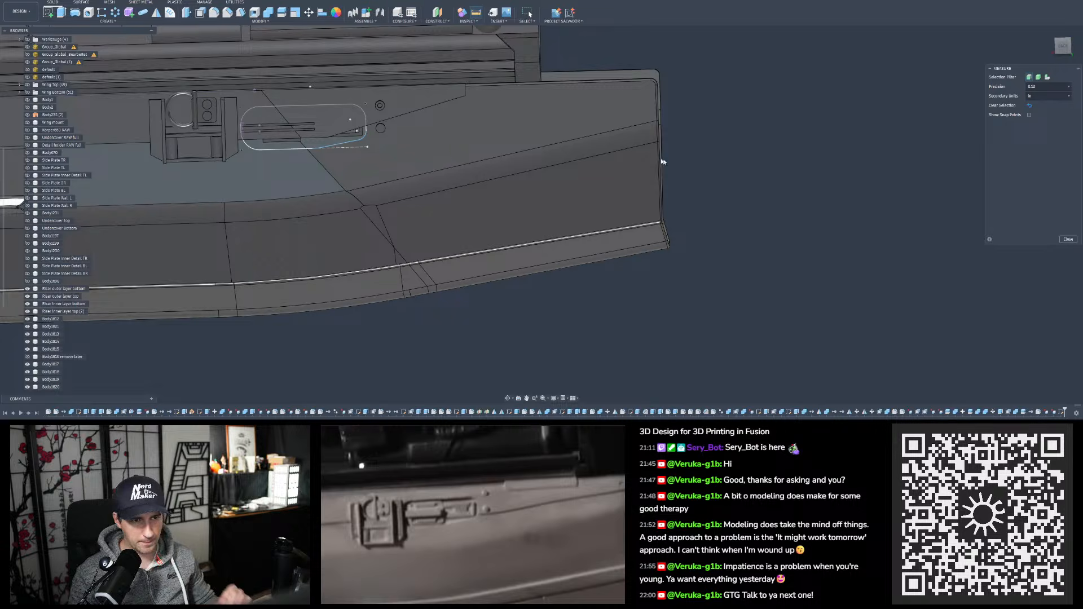
{"action": "middle_click_drag", "start_coordinate": [664, 162], "coordinate": [634, 150], "text": "shift"}
{"action": "scroll", "coordinate": [625, 183], "scroll_direction": "down", "scroll_amount": 3}
{"action": "scroll", "coordinate": [621, 161], "scroll_direction": "up", "scroll_amount": 3}
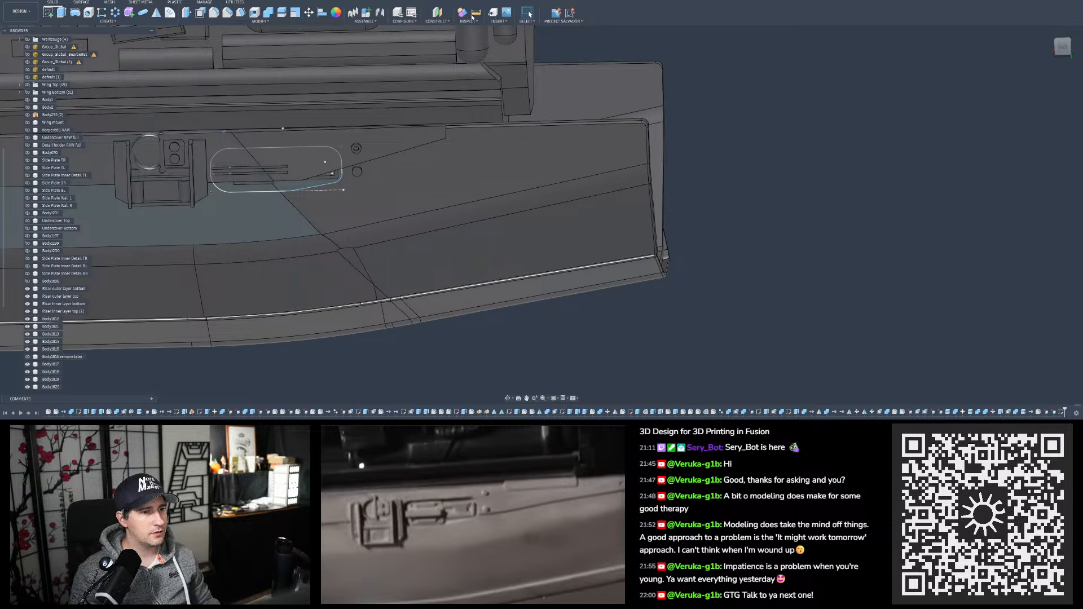
Create a construction plane offset -5 mm from the hull's flat end face
{"action": "left_click", "coordinate": [438, 12]}
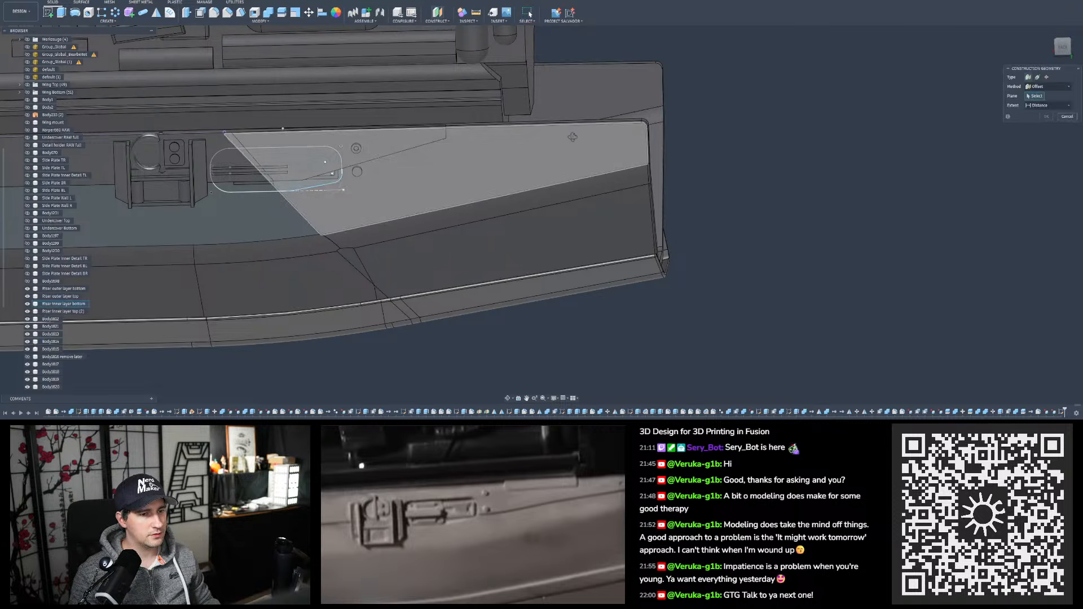
{"action": "middle_click_drag", "start_coordinate": [573, 137], "coordinate": [544, 125], "text": "shift"}
{"action": "left_click", "coordinate": [651, 158]}
{"action": "middle_click_drag", "start_coordinate": [640, 152], "coordinate": [639, 253], "text": "shift"}
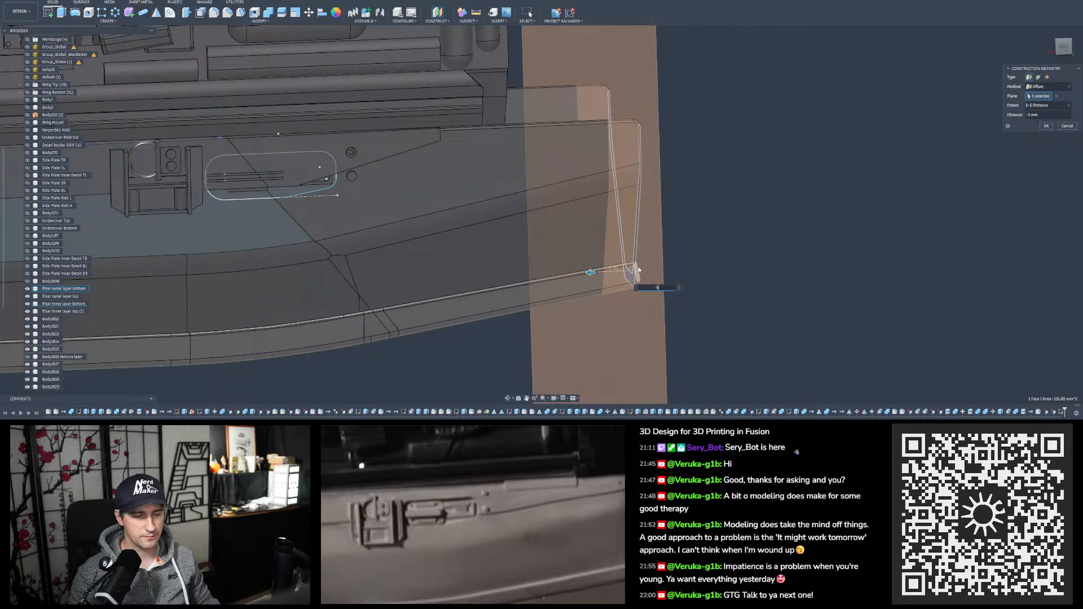
{"action": "key", "text": "Return"}
{"action": "middle_click_drag", "start_coordinate": [596, 152], "coordinate": [547, 148], "text": "shift"}
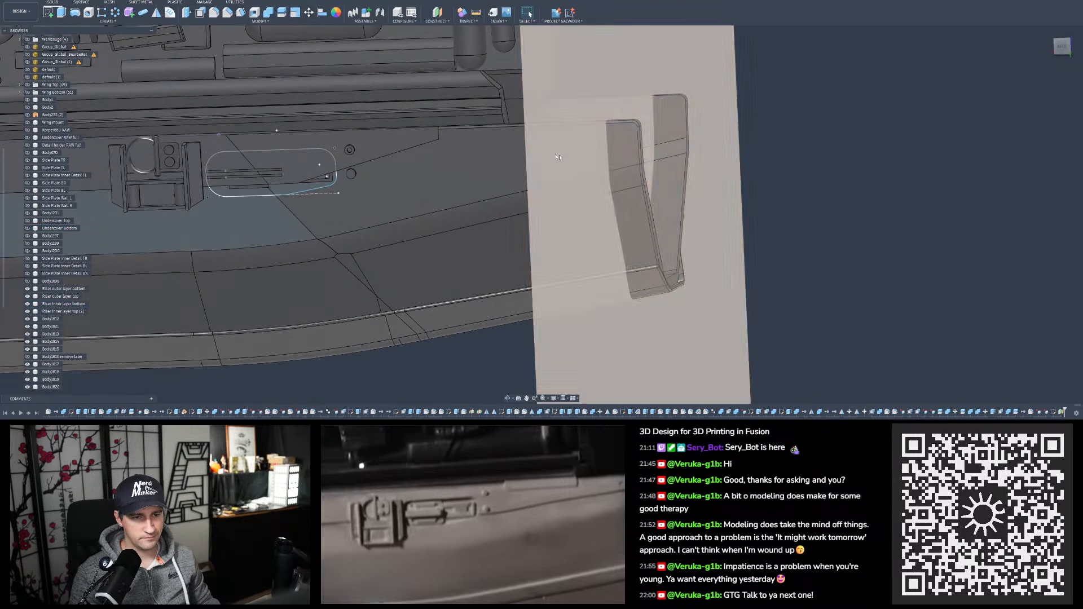
Measure the length of the rounded upper corner edge and the radius of the corner face on the inner layer bottom body
{"action": "left_click", "coordinate": [481, 15]}
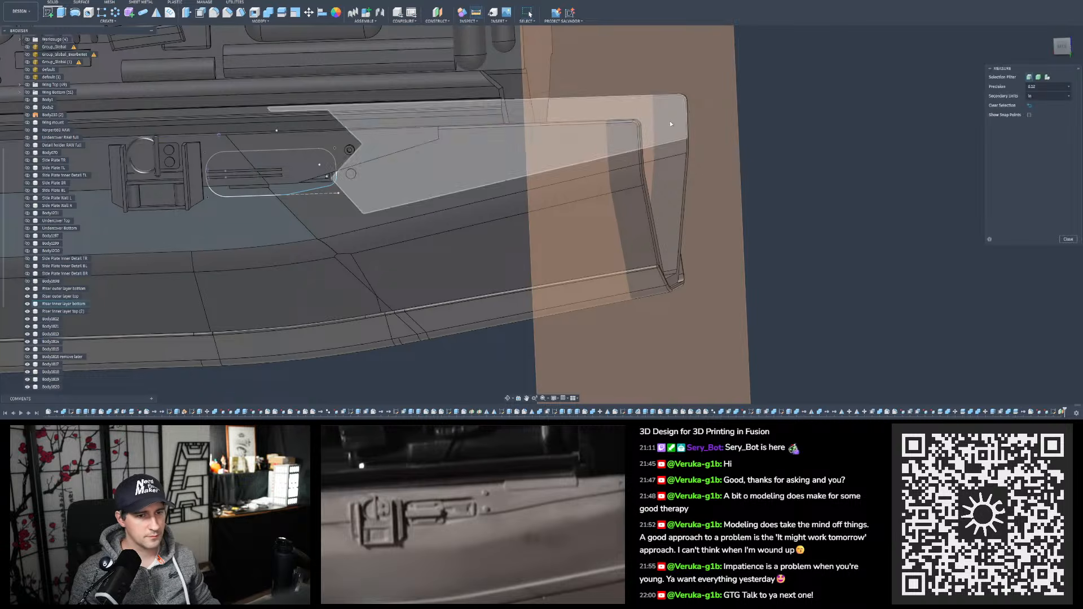
{"action": "scroll", "coordinate": [669, 121], "scroll_direction": "up", "scroll_amount": 5}
{"action": "left_click", "coordinate": [616, 119]}
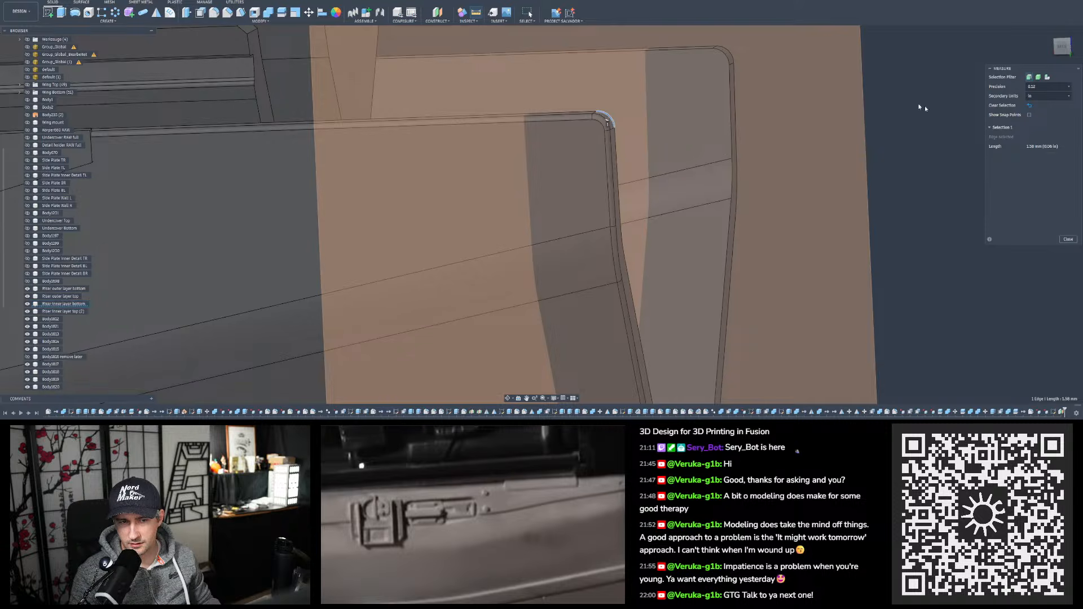
{"action": "scroll", "coordinate": [610, 117], "scroll_direction": "up", "scroll_amount": 4}
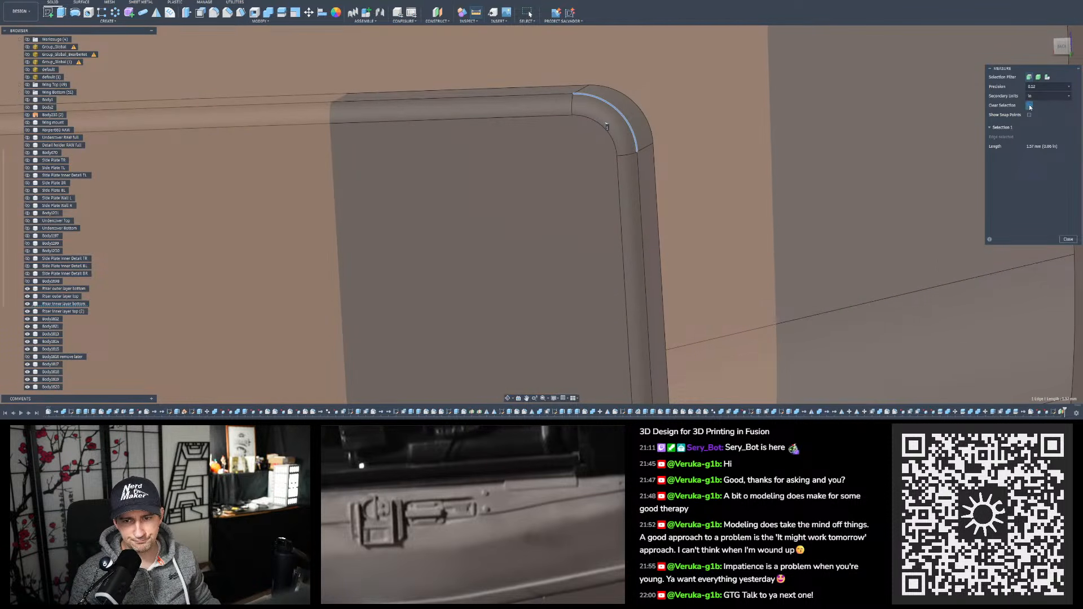
{"action": "left_click", "coordinate": [1030, 106]}
{"action": "left_click", "coordinate": [616, 105]}
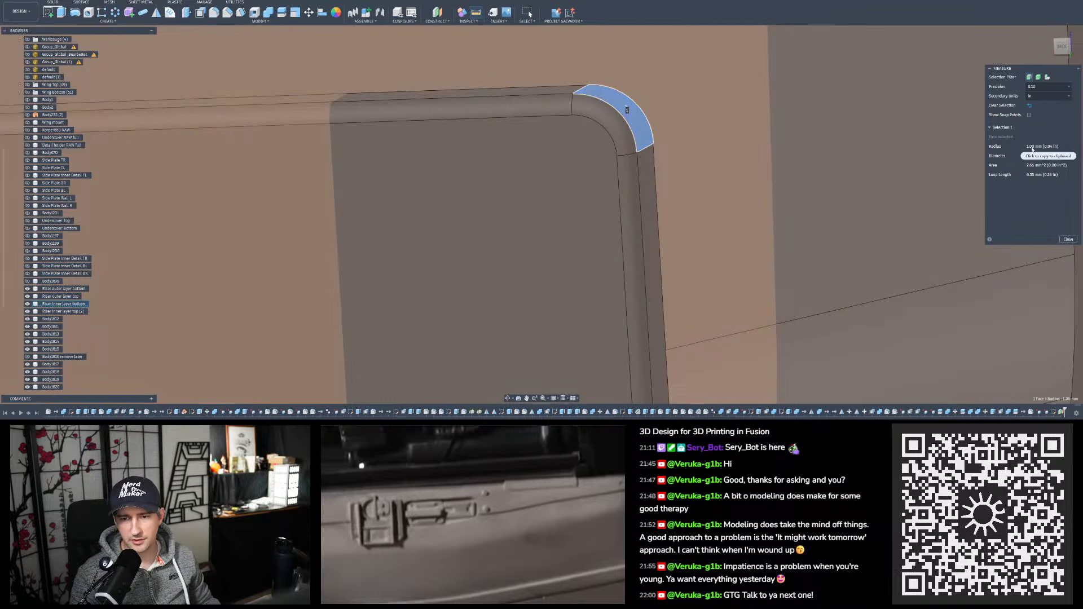
Measure the small arc edge where the rounded corner meets the end edge of the inner layer bottom body, and close the measurement
{"action": "scroll", "coordinate": [536, 155], "scroll_direction": "down", "scroll_amount": 5}
{"action": "scroll", "coordinate": [531, 133], "scroll_direction": "up", "scroll_amount": 5}
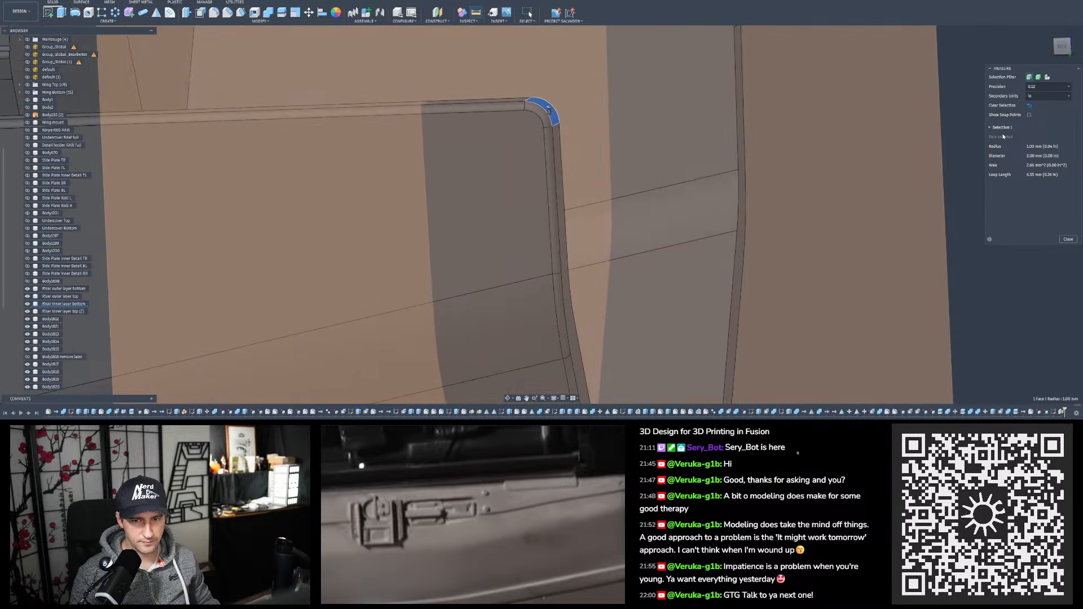
{"action": "left_click", "coordinate": [954, 131]}
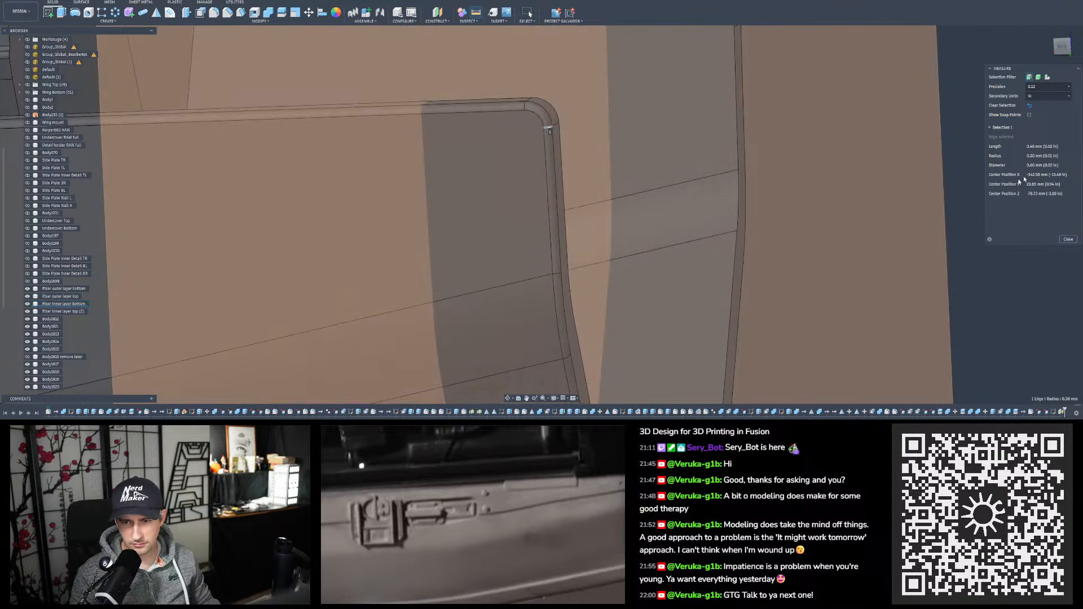
{"action": "left_click", "coordinate": [1068, 242]}
Split the inner layer bottom body with the offset construction plane near the hull's end
{"action": "scroll", "coordinate": [717, 169], "scroll_direction": "down", "scroll_amount": 6}
{"action": "middle_click_drag", "start_coordinate": [636, 170], "coordinate": [651, 168], "text": "shift"}
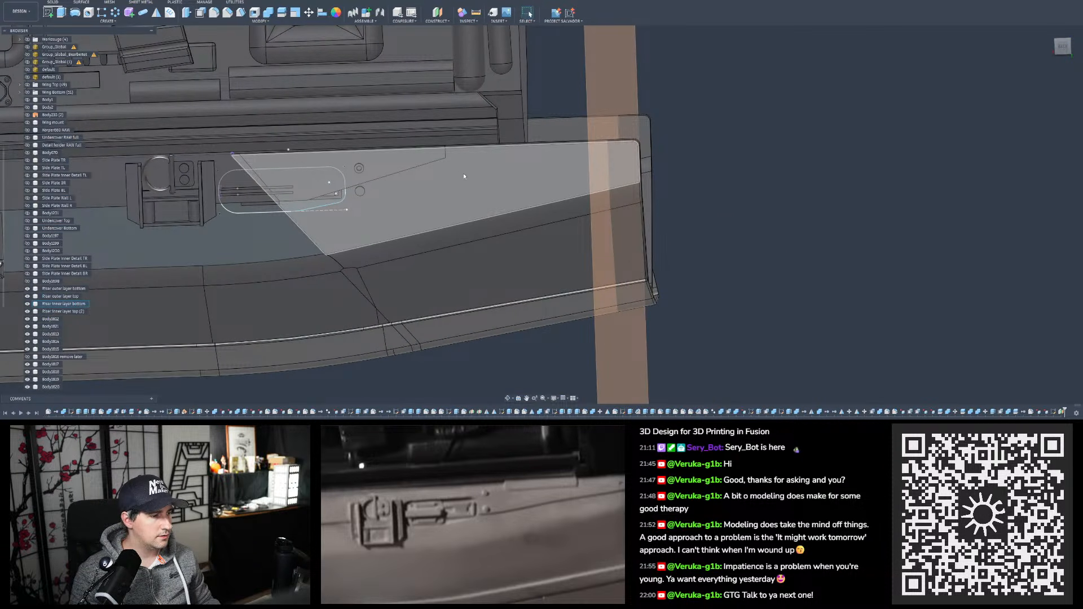
{"action": "left_click", "coordinate": [283, 13]}
{"action": "left_click", "coordinate": [580, 189]}
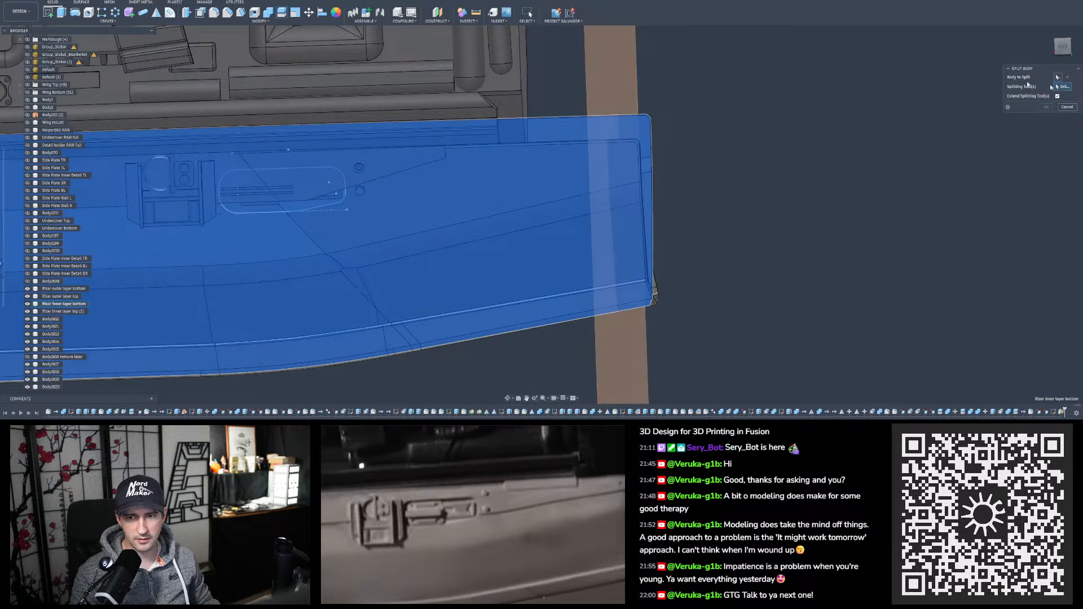
{"action": "left_click", "coordinate": [604, 66]}
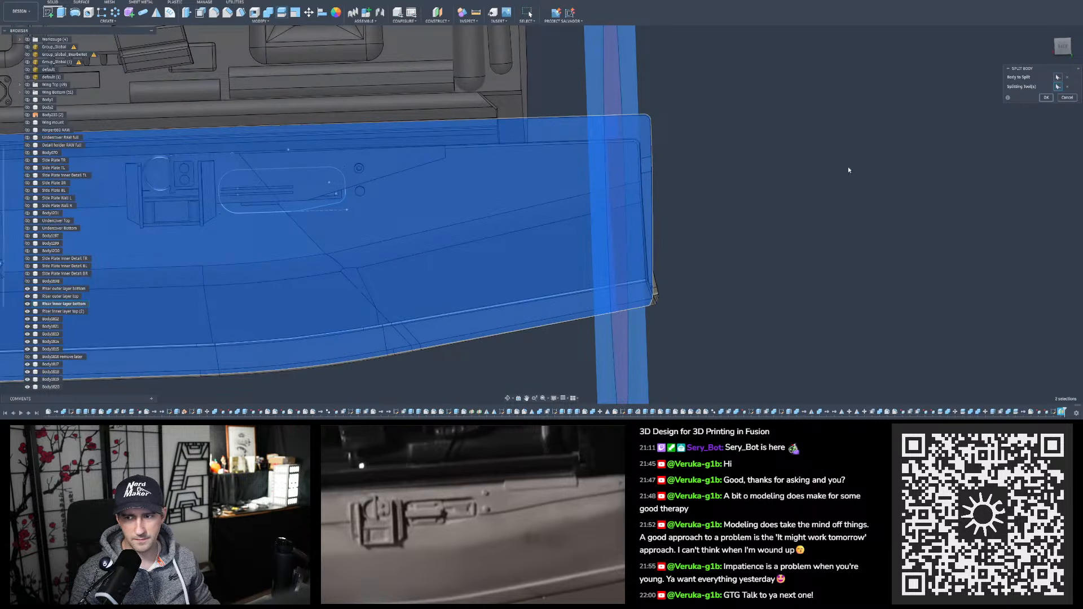
{"action": "key", "text": "Return"}
Hide the outer layer bottom body and the construction plane used for the split
{"action": "middle_click_drag", "start_coordinate": [694, 259], "coordinate": [524, 206]}
{"action": "left_click", "coordinate": [588, 273]}
{"action": "scroll", "coordinate": [464, 176], "scroll_direction": "down", "scroll_amount": 3}
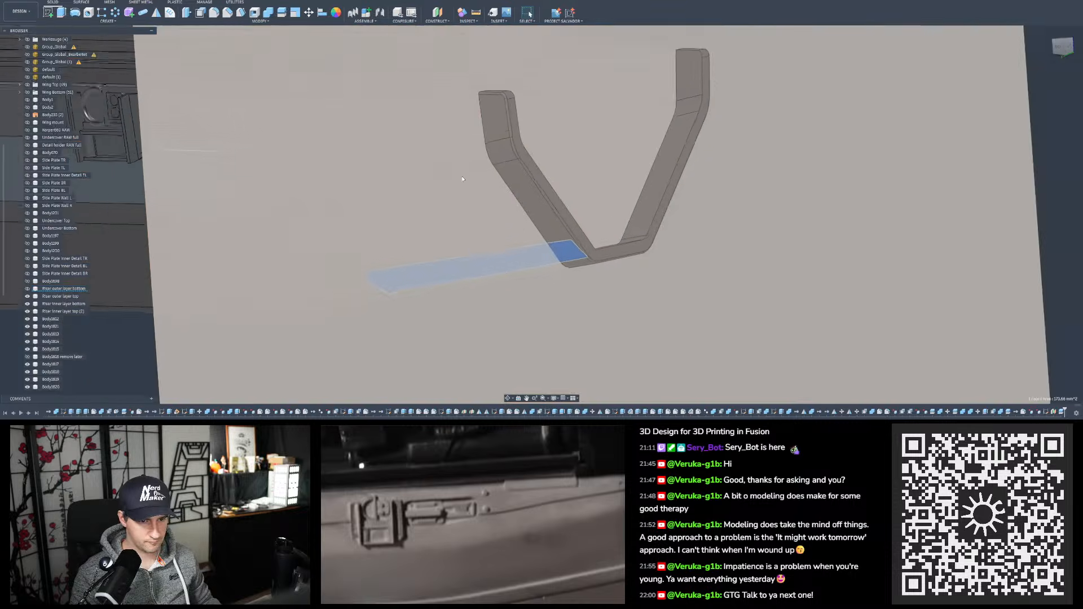
{"action": "key", "text": "v"}
{"action": "left_click", "coordinate": [793, 252]}
{"action": "key", "text": "v"}
Remove the cut-off end piece of the inner layer bottom body
{"action": "scroll", "coordinate": [558, 256], "scroll_direction": "up", "scroll_amount": 5}
{"action": "middle_click_drag", "start_coordinate": [545, 232], "coordinate": [734, 276], "text": "shift"}
{"action": "mouse_move", "coordinate": [507, 237]}
{"action": "middle_mouse_down", "text": "shift"}
{"action": "mouse_move", "coordinate": [726, 297]}
{"action": "mouse_move", "coordinate": [727, 277]}
{"action": "middle_mouse_up", "text": "shift"}
{"action": "scroll", "coordinate": [725, 298], "scroll_direction": "down", "scroll_amount": 3}
{"action": "left_click", "coordinate": [629, 209]}
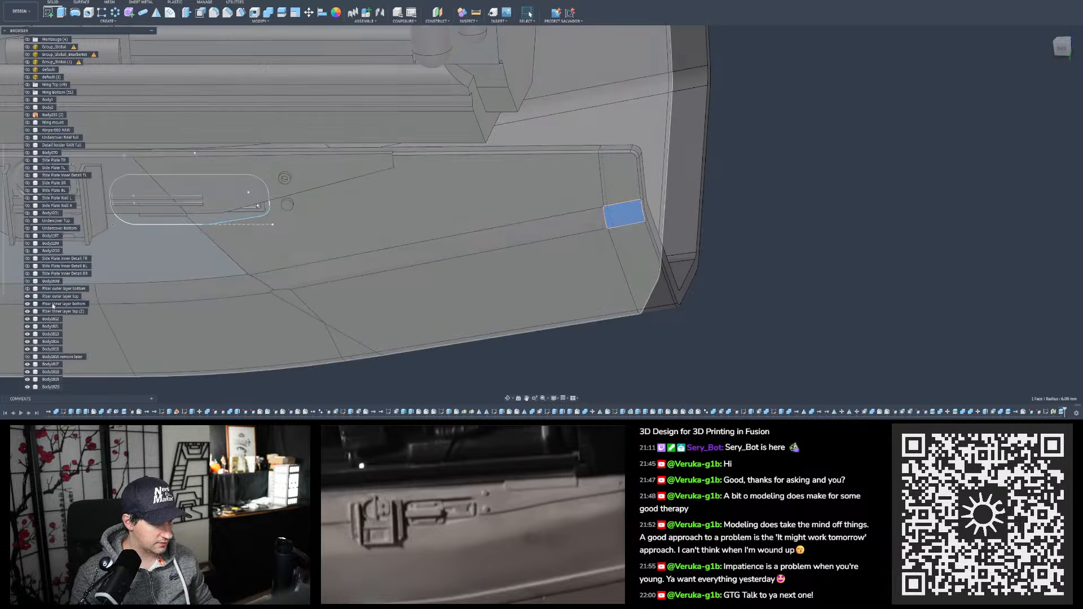
{"action": "scroll", "coordinate": [55, 303], "scroll_direction": "down", "scroll_amount": 2}
{"action": "right_click", "coordinate": [53, 375]}
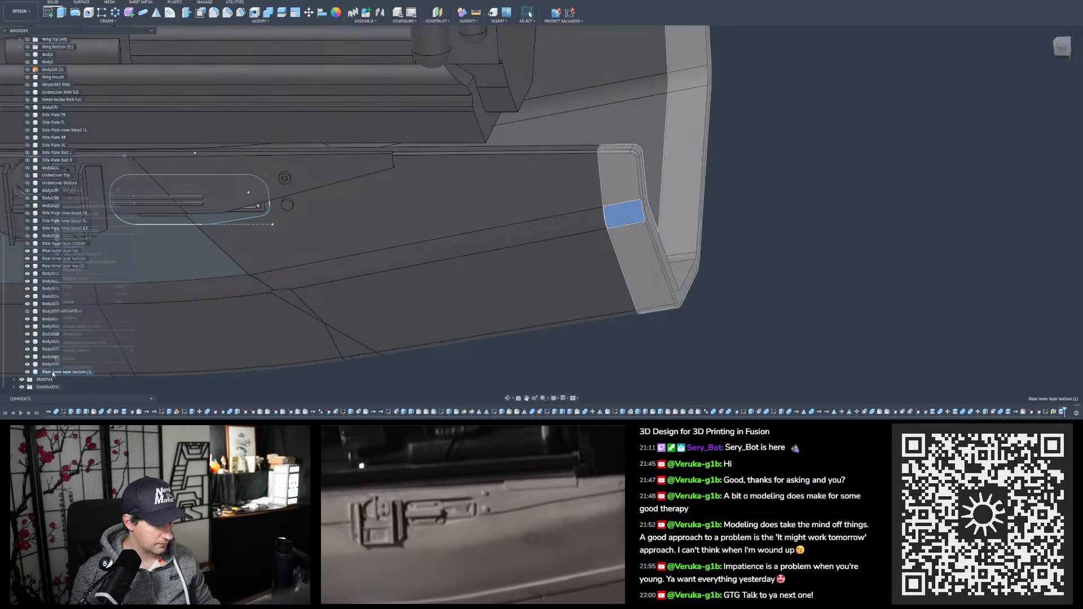
{"action": "left_click", "coordinate": [62, 311]}
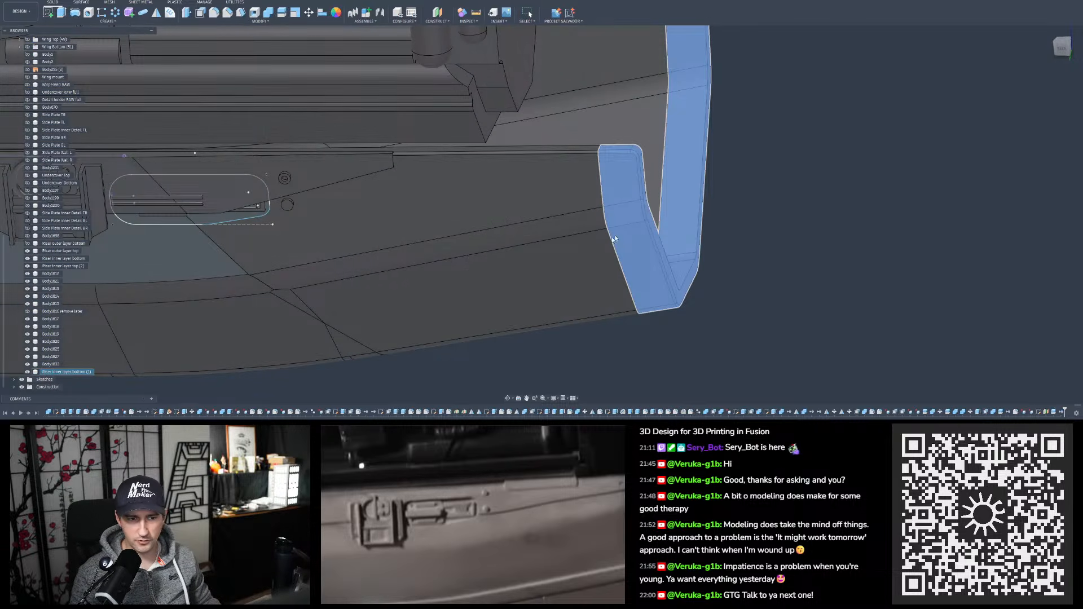
Fillet the two short upper corner edges at the cut end of the inner layer bottom body by 1 mm, without tangent chaining
{"action": "scroll", "coordinate": [608, 162], "scroll_direction": "up", "scroll_amount": 3}
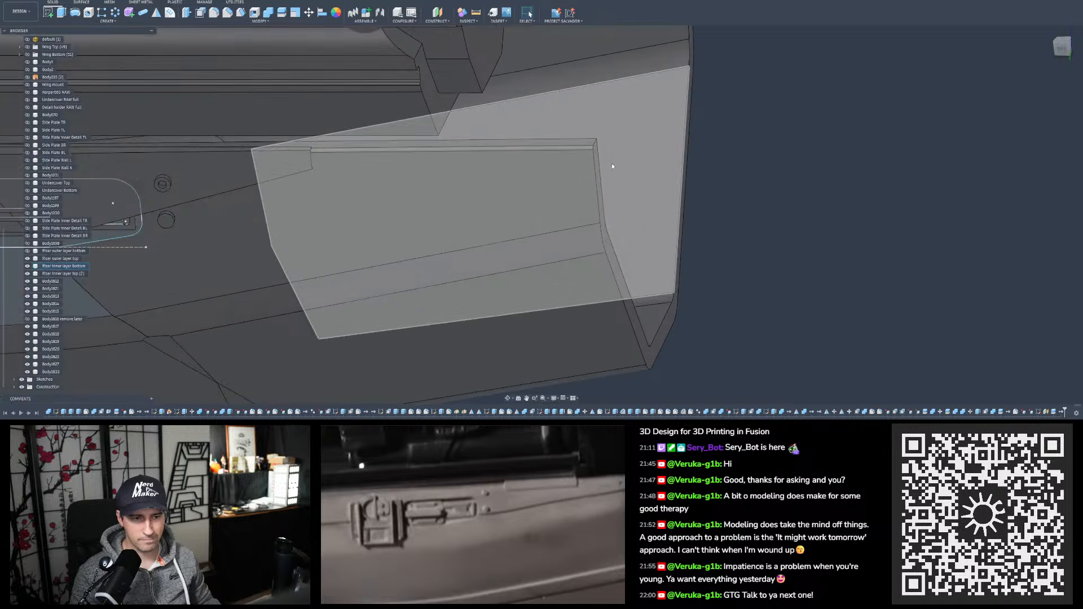
{"action": "left_click", "coordinate": [226, 13]}
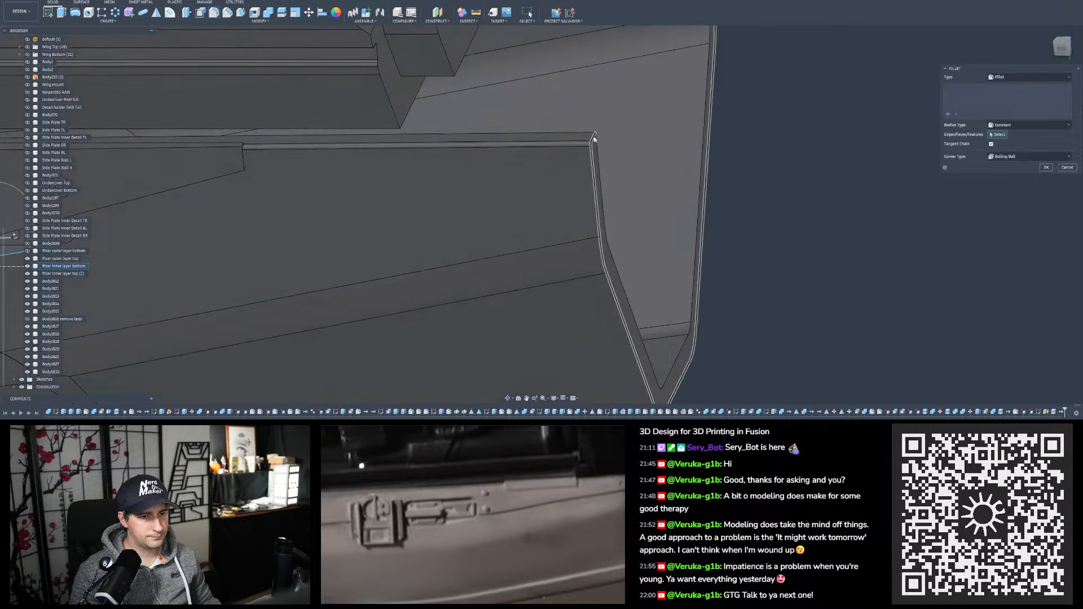
{"action": "left_click", "coordinate": [594, 140]}
{"action": "scroll", "coordinate": [593, 142], "scroll_direction": "up", "scroll_amount": 2}
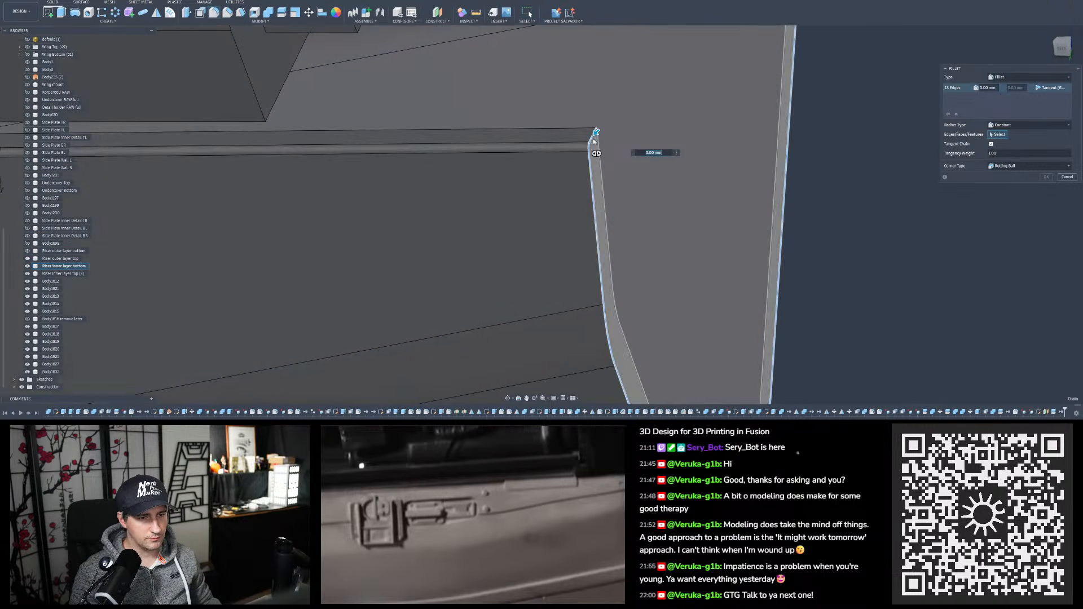
{"action": "middle_click_drag", "start_coordinate": [528, 165], "coordinate": [814, 122], "text": "shift"}
{"action": "scroll", "coordinate": [491, 163], "scroll_direction": "down", "scroll_amount": 3}
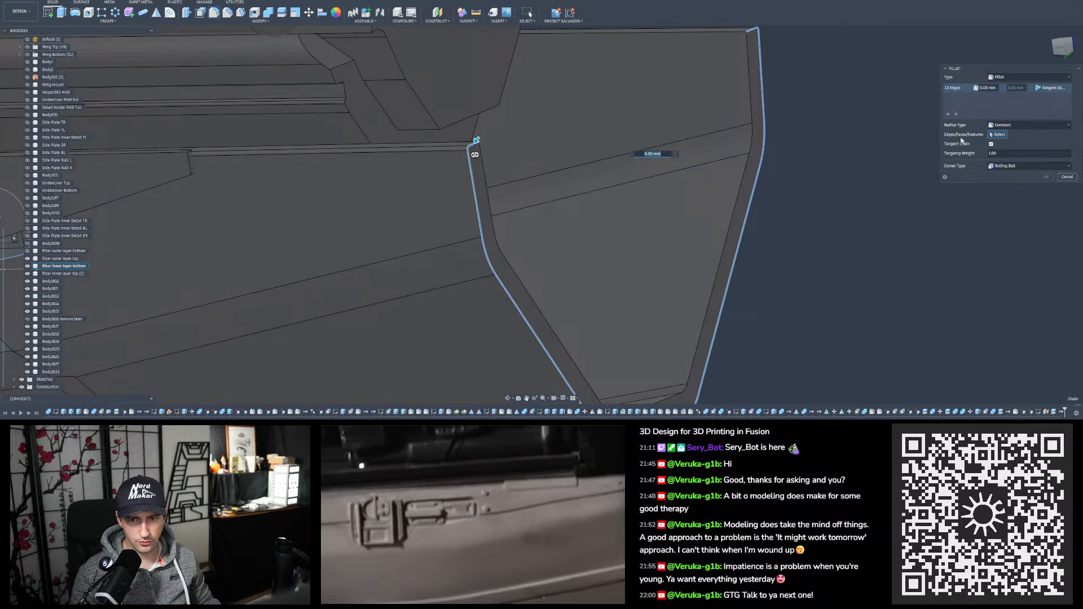
{"action": "left_click", "coordinate": [956, 115]}
{"action": "scroll", "coordinate": [459, 137], "scroll_direction": "up", "scroll_amount": 4}
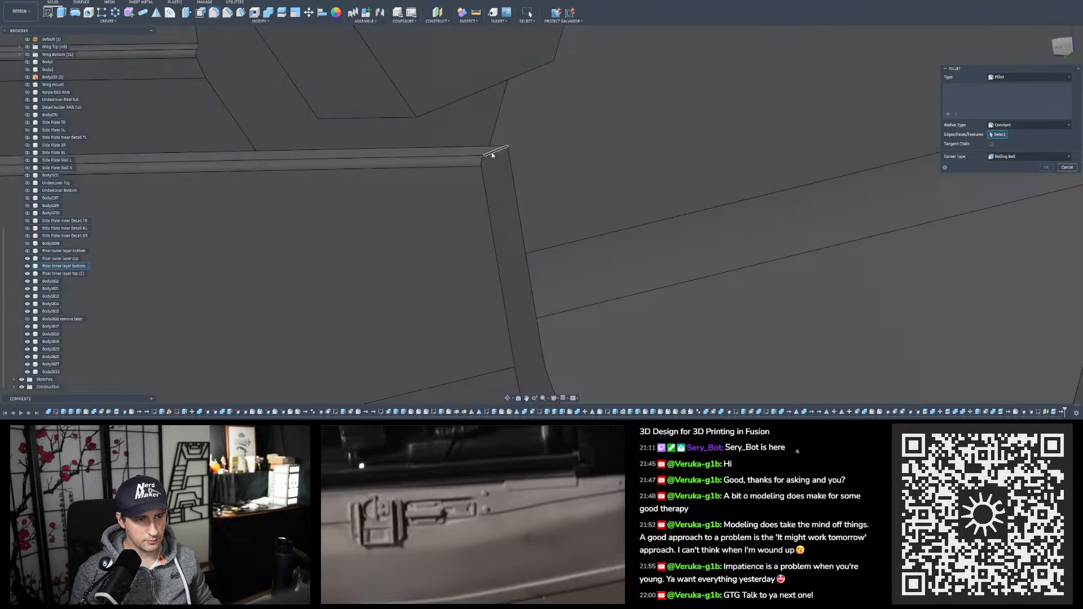
{"action": "left_click", "coordinate": [492, 153]}
{"action": "scroll", "coordinate": [406, 242], "scroll_direction": "down", "scroll_amount": 3}
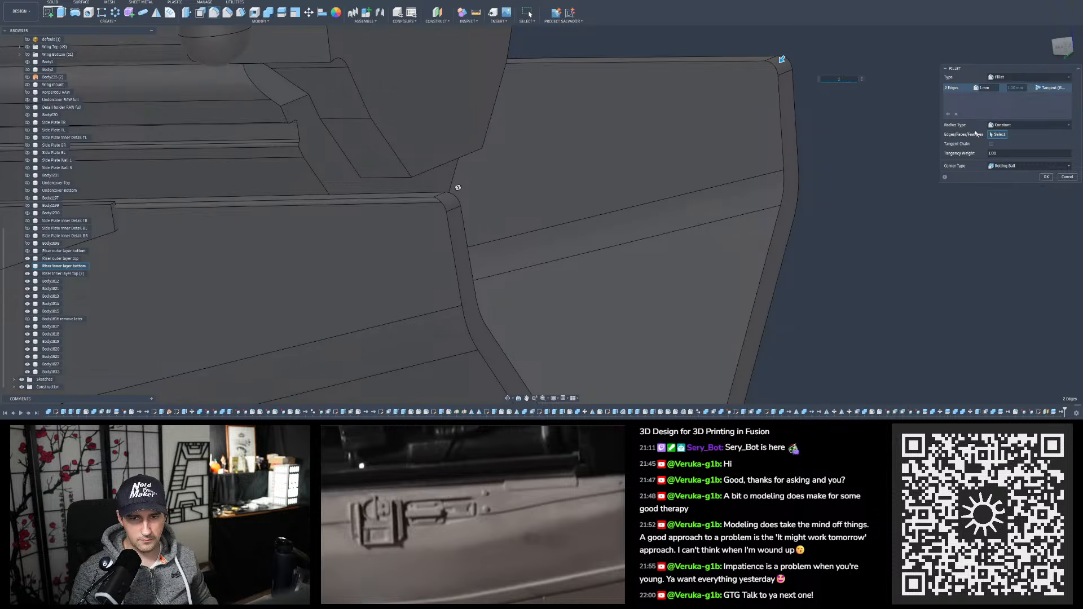
{"action": "left_click", "coordinate": [957, 114]}
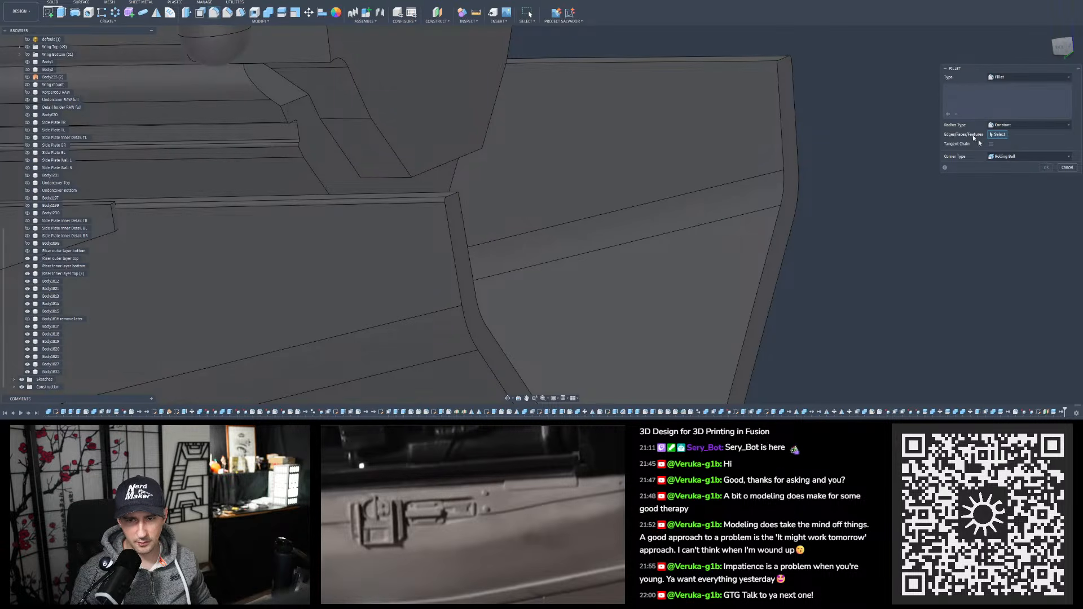
{"action": "left_click", "coordinate": [451, 197]}
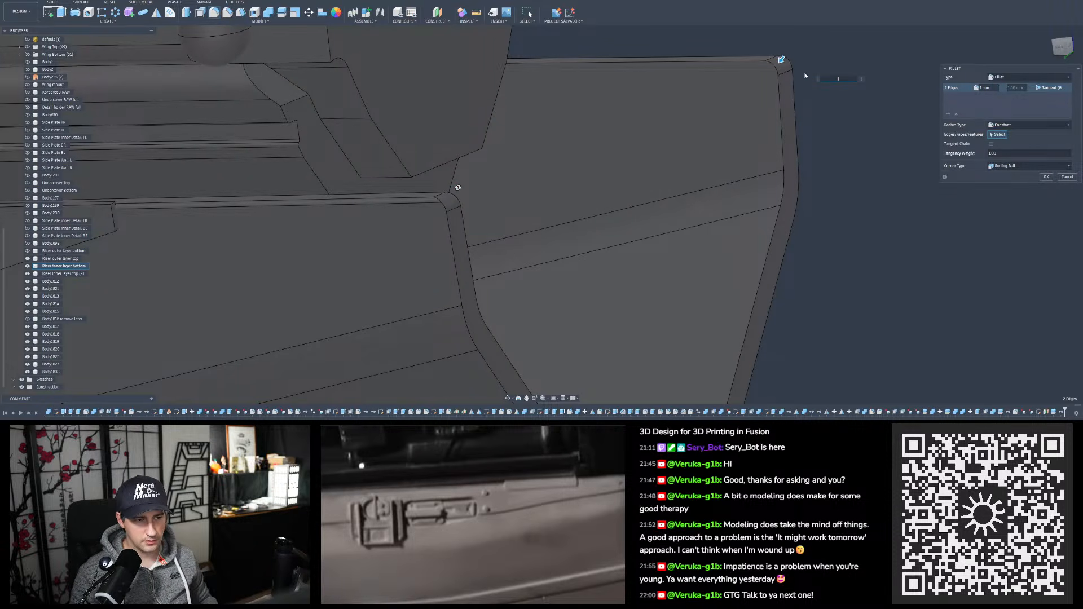
{"action": "key", "text": "Return"}
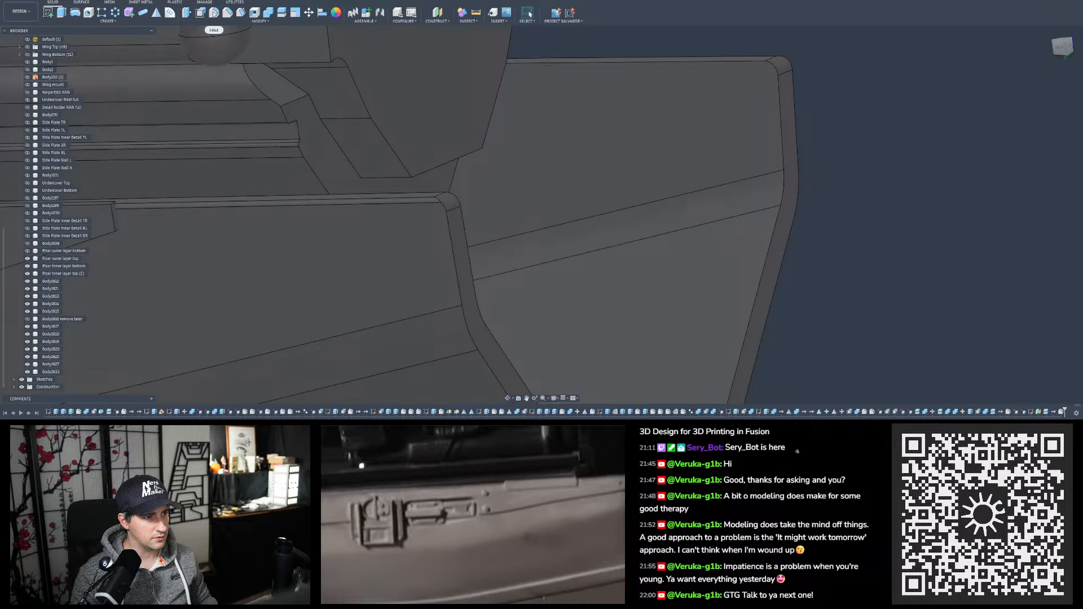
Fillet the tangent chain of outer edges around the inner layer bottom body's cut end by 0.3 mm
{"action": "left_click", "coordinate": [214, 12]}
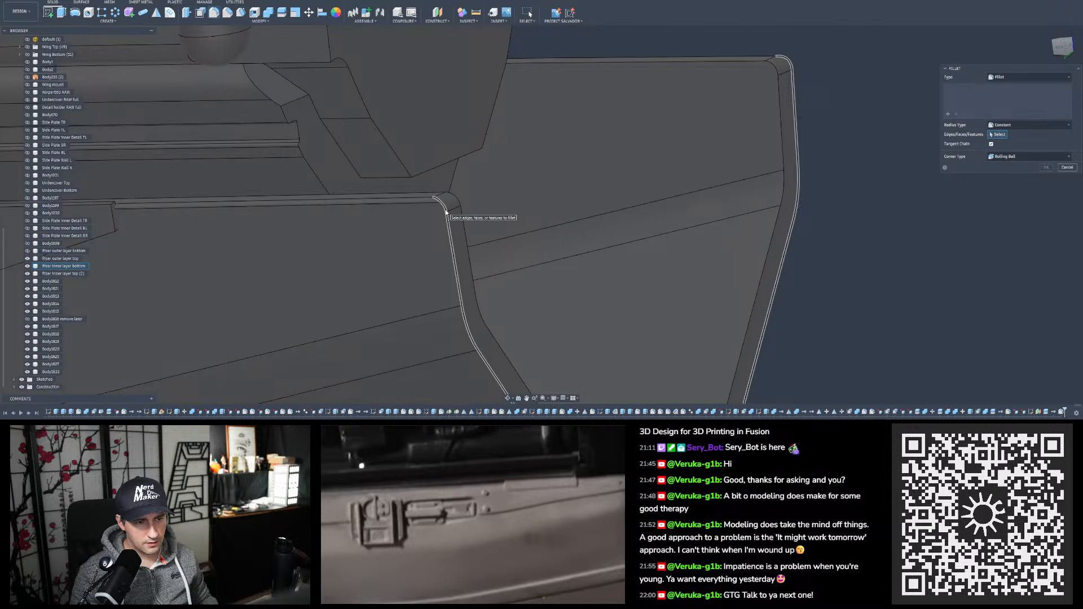
{"action": "left_click", "coordinate": [446, 212]}
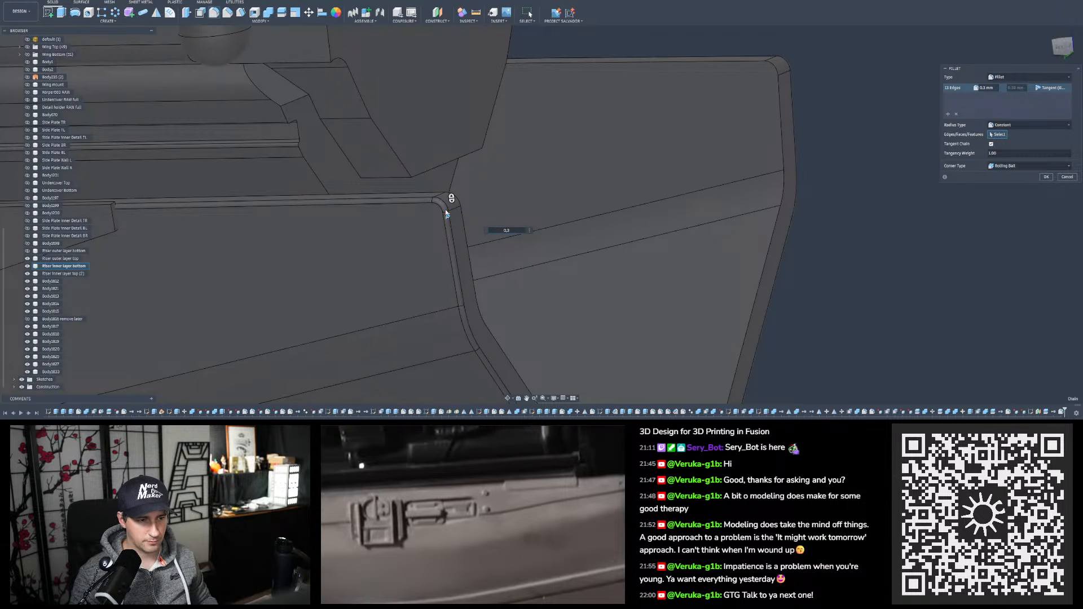
{"action": "key", "text": "Return"}
Examine the shortened, filleted end of the inner layer bottom body at an angle and from the side
{"action": "scroll", "coordinate": [431, 204], "scroll_direction": "down", "scroll_amount": 3}
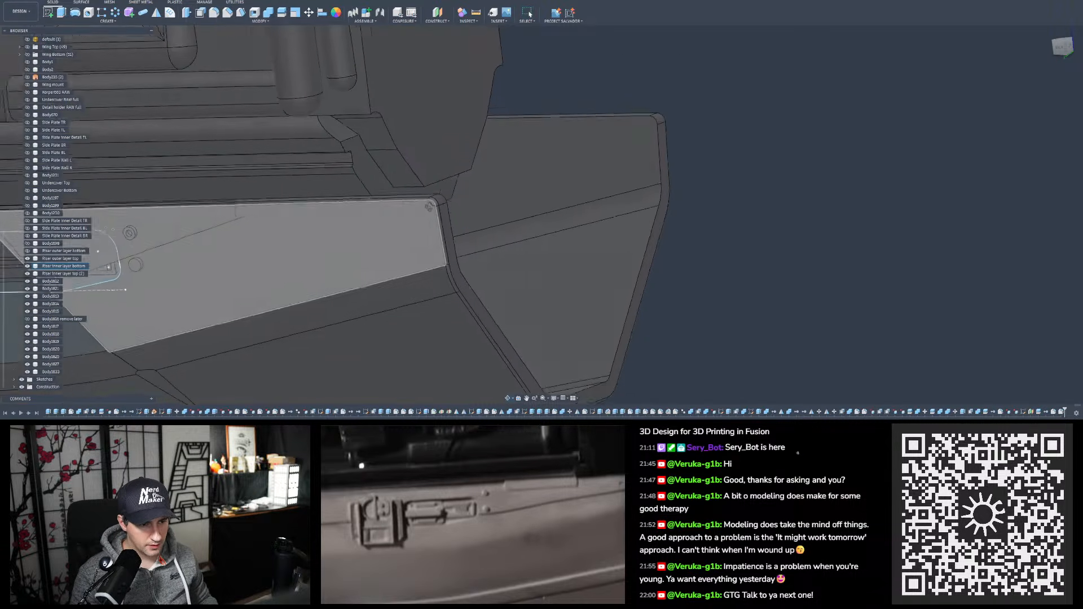
{"action": "middle_click_drag", "start_coordinate": [431, 206], "coordinate": [538, 280], "text": "shift"}
{"action": "left_click_drag", "start_coordinate": [540, 280], "coordinate": [549, 217], "text": "shift"}
{"action": "middle_click_drag", "start_coordinate": [548, 217], "coordinate": [600, 173], "text": "shift"}
{"action": "scroll", "coordinate": [558, 170], "scroll_direction": "down", "scroll_amount": 4}
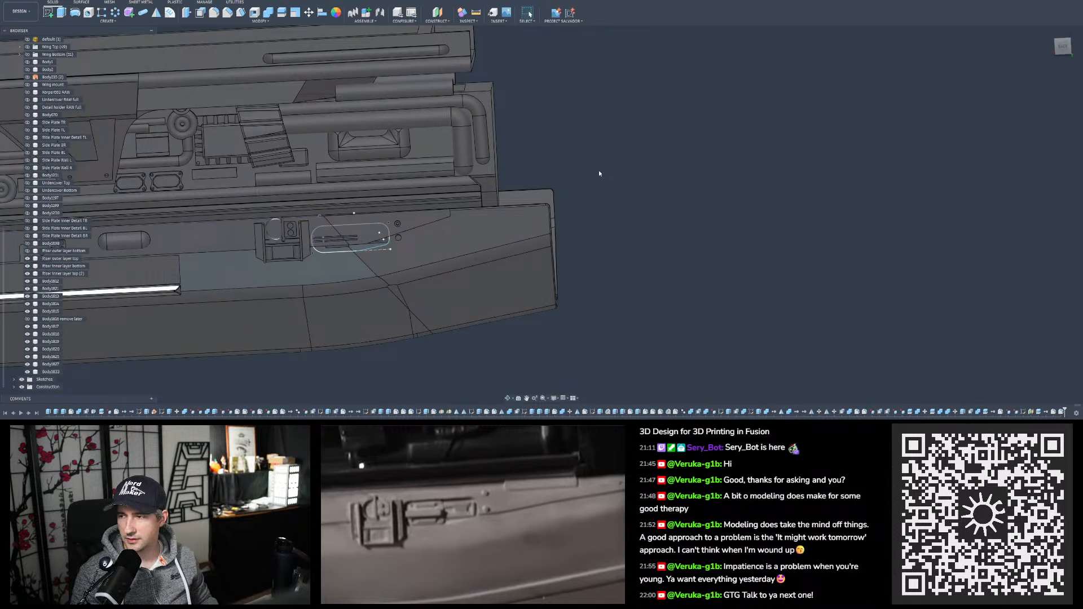
{"action": "scroll", "coordinate": [524, 229], "scroll_direction": "up", "scroll_amount": 5}
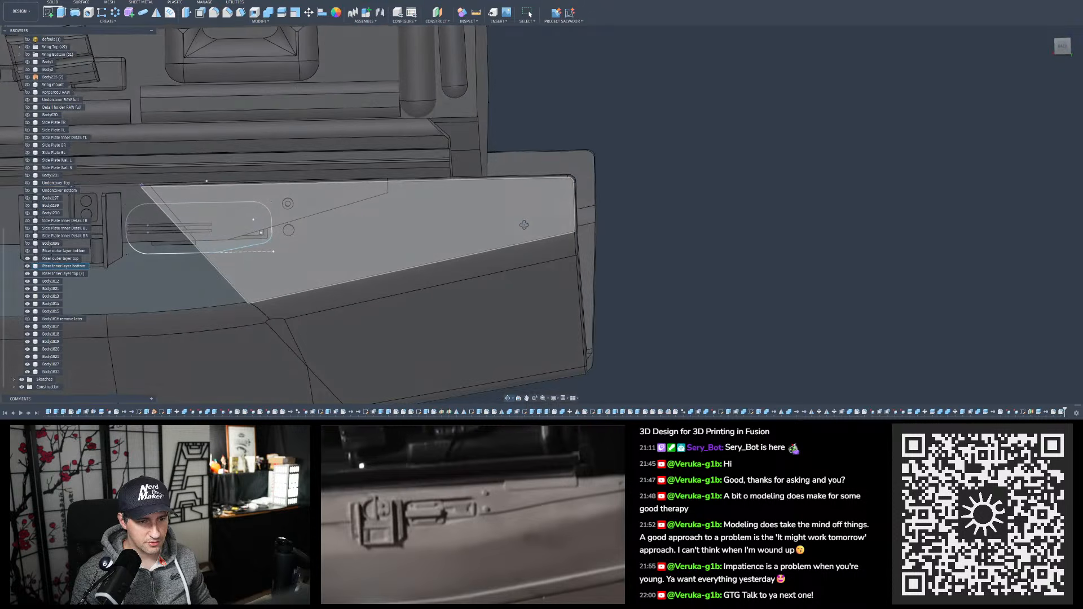
{"action": "mouse_move", "coordinate": [525, 225]}
{"action": "middle_mouse_down", "text": "shift"}
{"action": "mouse_move", "coordinate": [530, 305]}
{"action": "mouse_move", "coordinate": [520, 233]}
{"action": "mouse_move", "coordinate": [473, 229]}
{"action": "mouse_move", "coordinate": [521, 227]}
{"action": "middle_mouse_up", "text": "shift"}
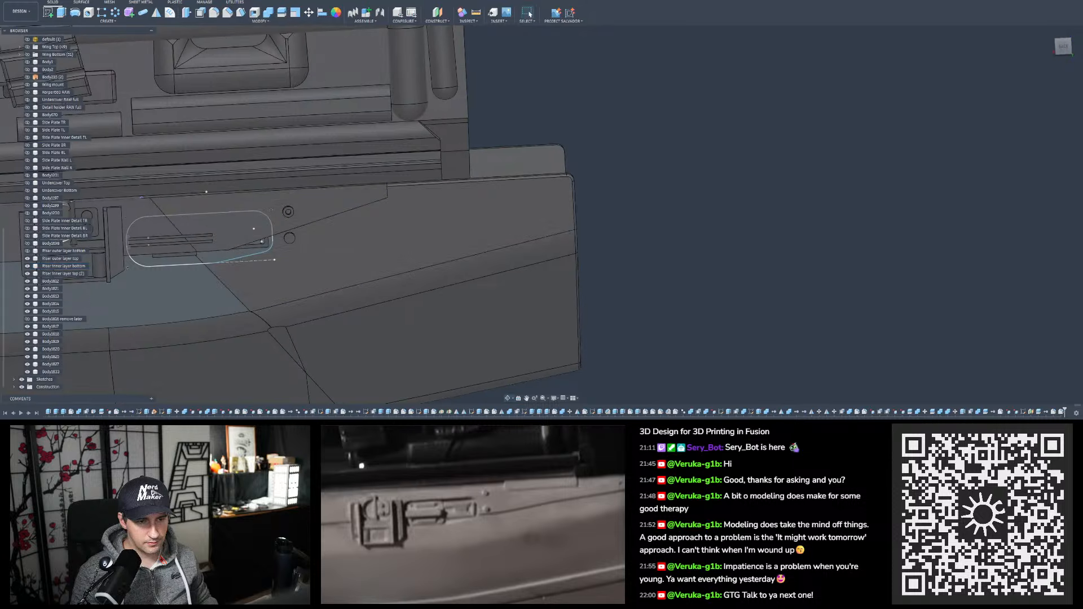
Show the "default" scan mesh, compare the hull's shortened end with it in side view, and hide the mesh again
{"action": "left_click", "coordinate": [1065, 49]}
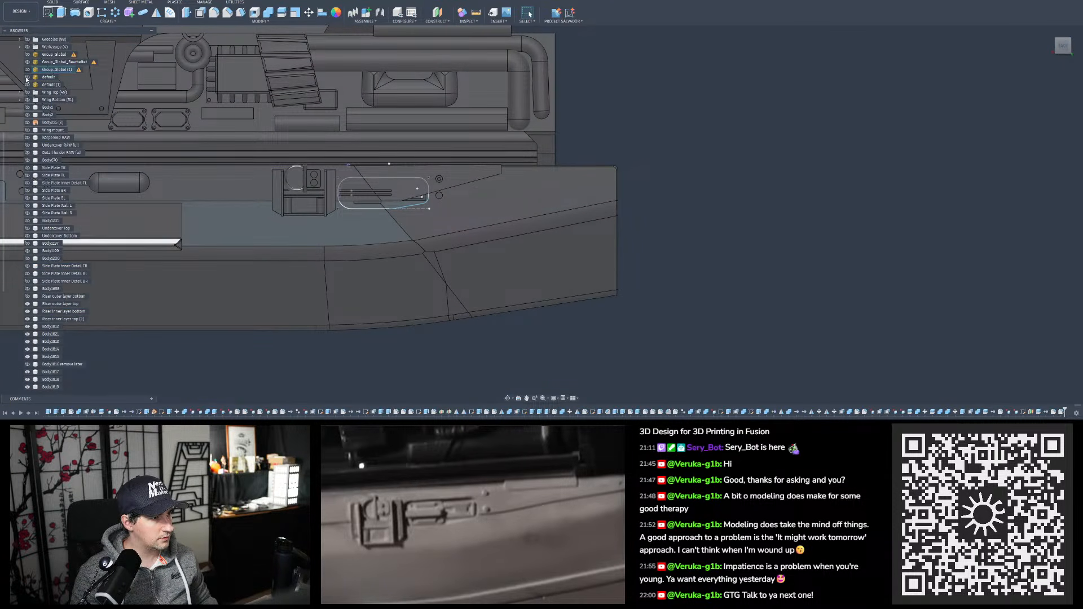
{"action": "left_click", "coordinate": [27, 78]}
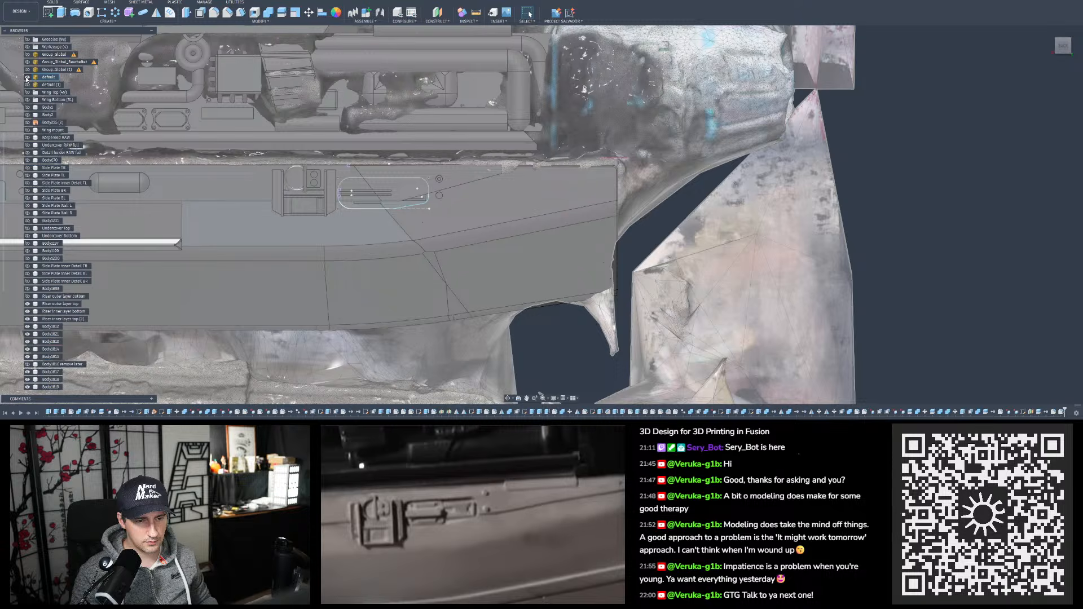
{"action": "scroll", "coordinate": [606, 199], "scroll_direction": "down", "scroll_amount": 2}
{"action": "scroll", "coordinate": [606, 199], "scroll_direction": "up", "scroll_amount": 1}
{"action": "middle_click_drag", "start_coordinate": [606, 199], "coordinate": [618, 166], "text": "shift"}
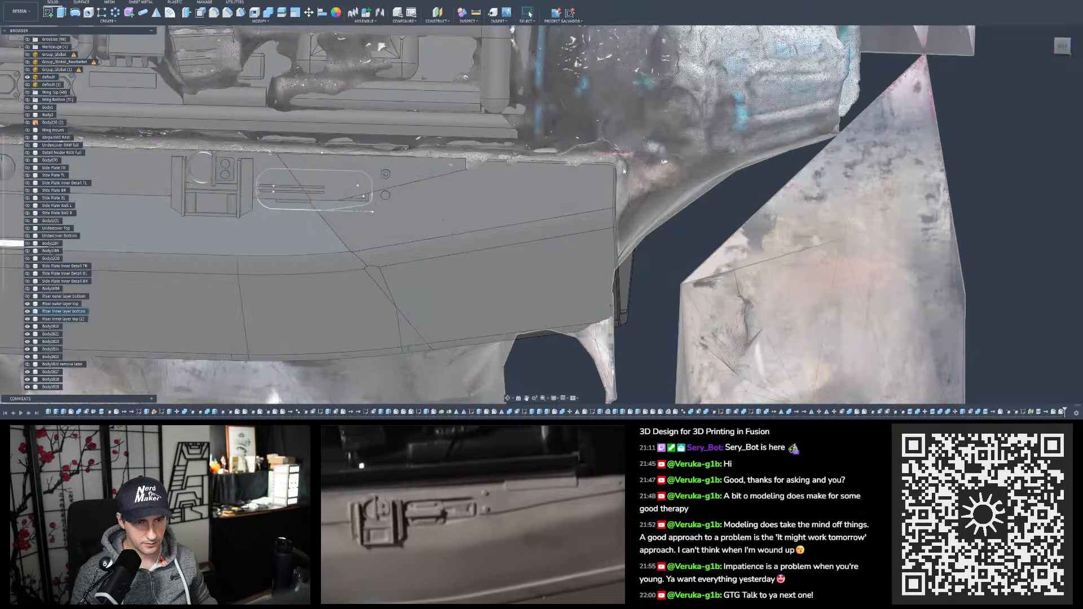
{"action": "scroll", "coordinate": [609, 186], "scroll_direction": "down", "scroll_amount": 5}
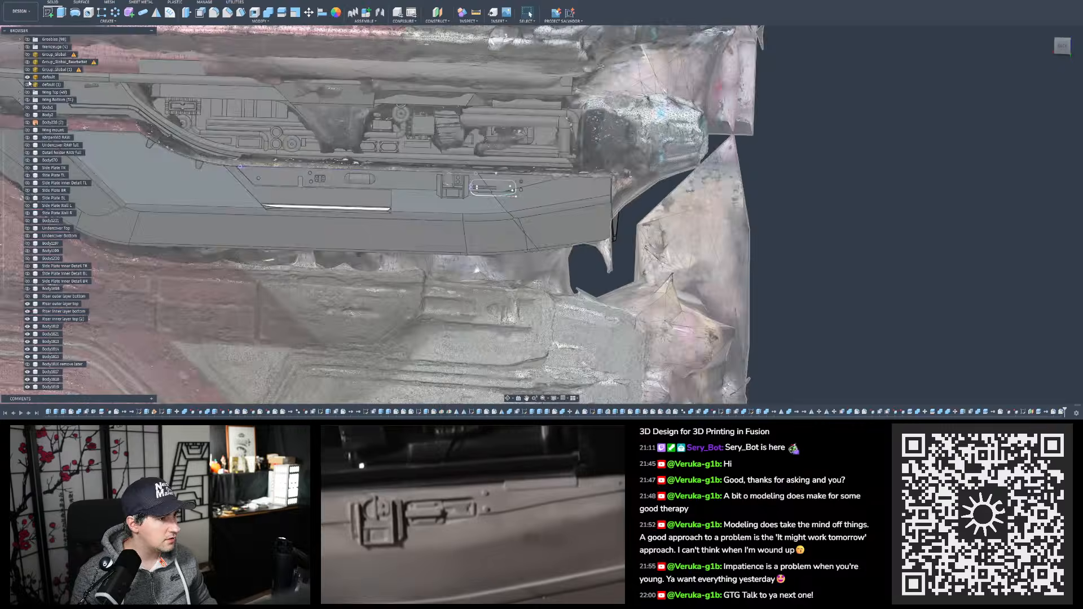
{"action": "left_click", "coordinate": [27, 77]}
Show the "default (1)" scan mesh, compare the hull model with it, and hide the mesh again
{"action": "left_click", "coordinate": [27, 84]}
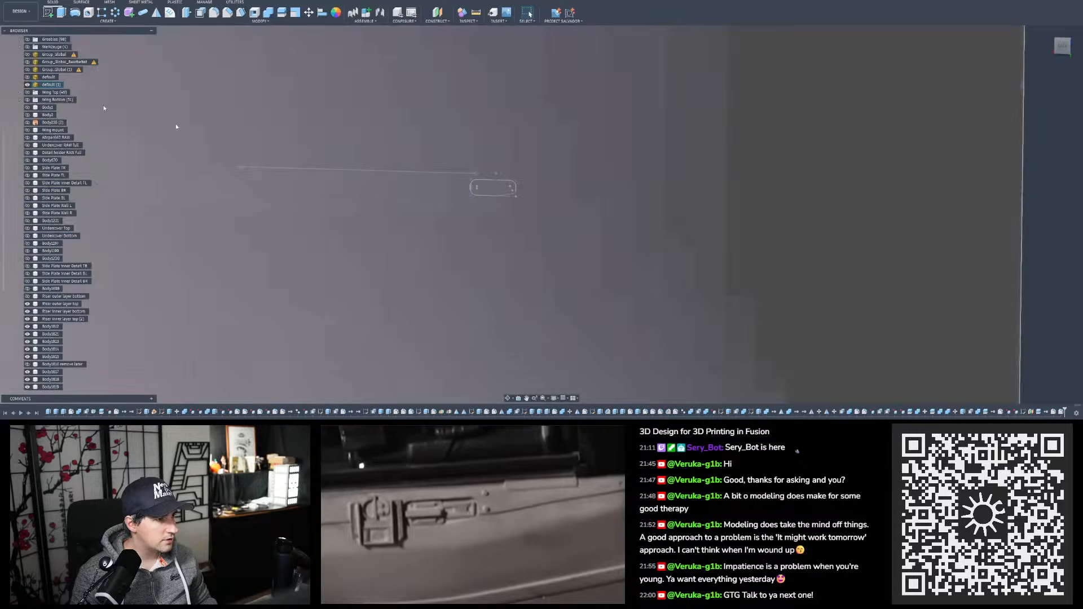
{"action": "mouse_move", "coordinate": [430, 199]}
{"action": "middle_mouse_down", "text": "shift"}
{"action": "mouse_move", "coordinate": [471, 211]}
{"action": "mouse_move", "coordinate": [398, 210]}
{"action": "mouse_move", "coordinate": [421, 197]}
{"action": "middle_mouse_up", "text": "shift"}
{"action": "scroll", "coordinate": [405, 217], "scroll_direction": "up", "scroll_amount": 3}
{"action": "scroll", "coordinate": [728, 165], "scroll_direction": "up", "scroll_amount": 4}
{"action": "mouse_move", "coordinate": [728, 165]}
{"action": "middle_mouse_down", "text": "shift"}
{"action": "mouse_move", "coordinate": [723, 177]}
{"action": "mouse_move", "coordinate": [735, 181]}
{"action": "middle_mouse_up", "text": "shift"}
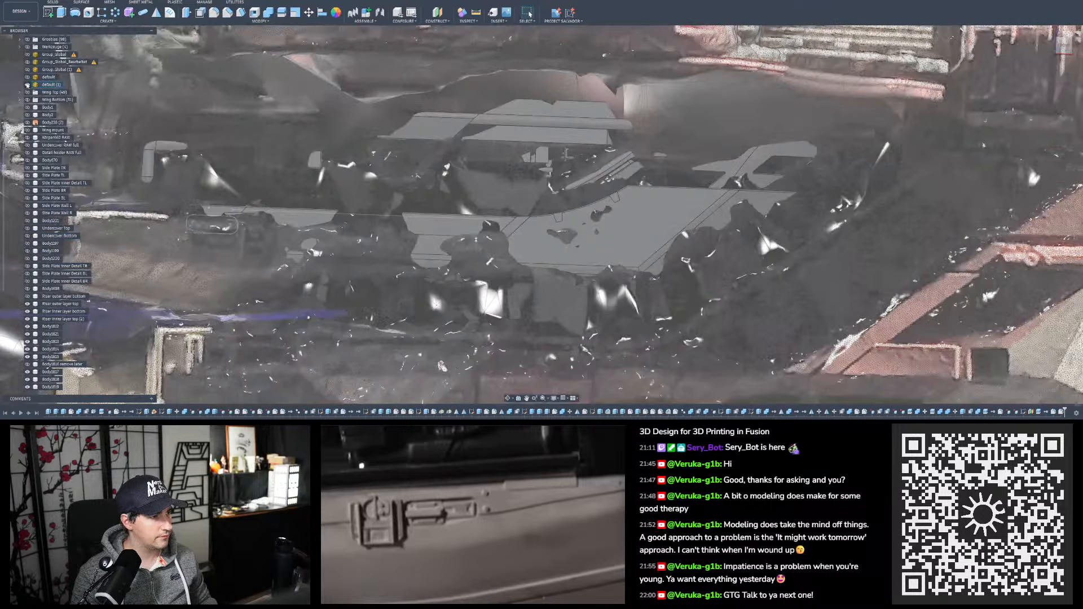
{"action": "left_click", "coordinate": [28, 85]}
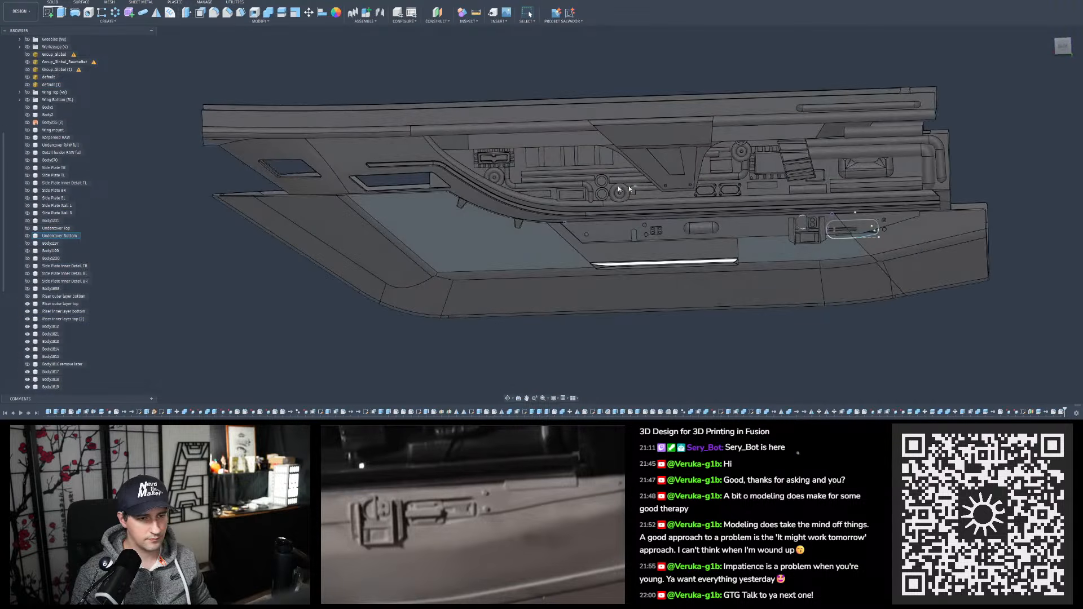
Examine the hull's end section from the side and select the tapered detail plate's face beside the rounded slot sketch
{"action": "scroll", "coordinate": [725, 219], "scroll_direction": "up", "scroll_amount": 9}
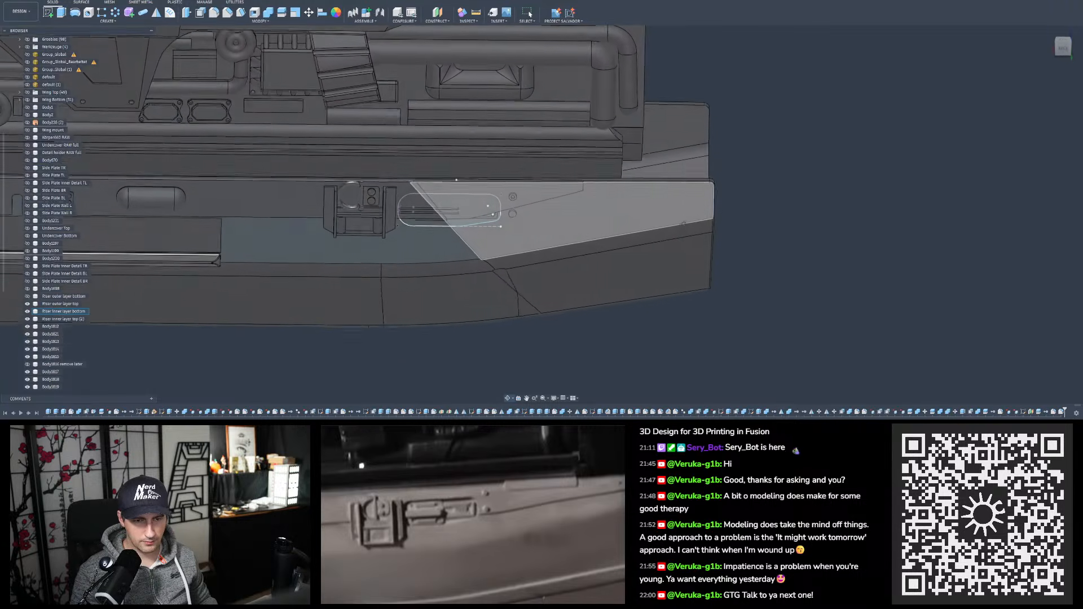
{"action": "scroll", "coordinate": [669, 218], "scroll_direction": "down", "scroll_amount": 5}
{"action": "scroll", "coordinate": [674, 220], "scroll_direction": "up", "scroll_amount": 6}
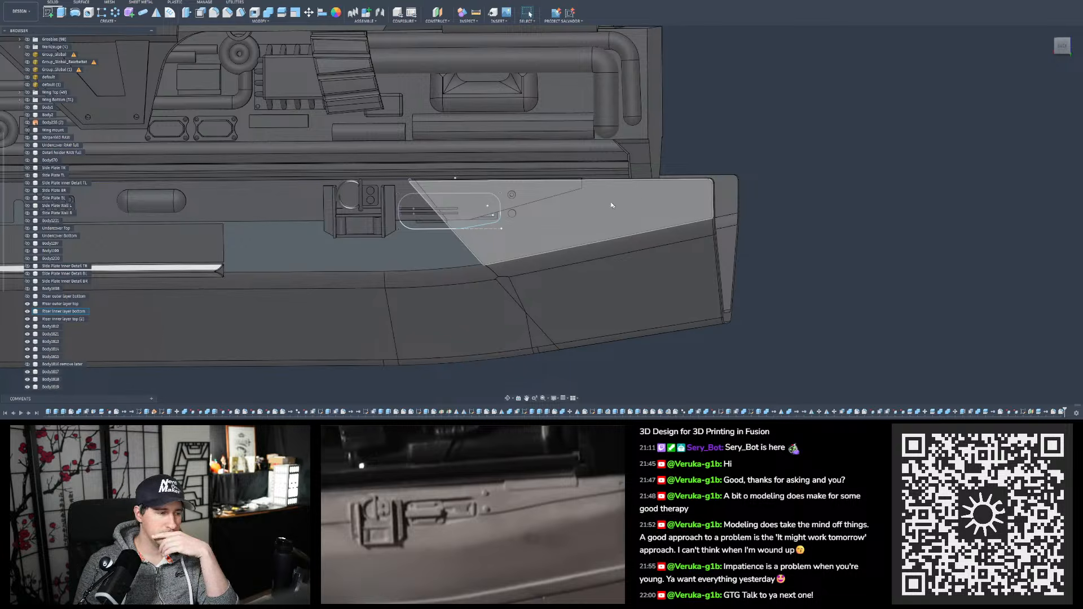
{"action": "scroll", "coordinate": [602, 198], "scroll_direction": "up", "scroll_amount": 2}
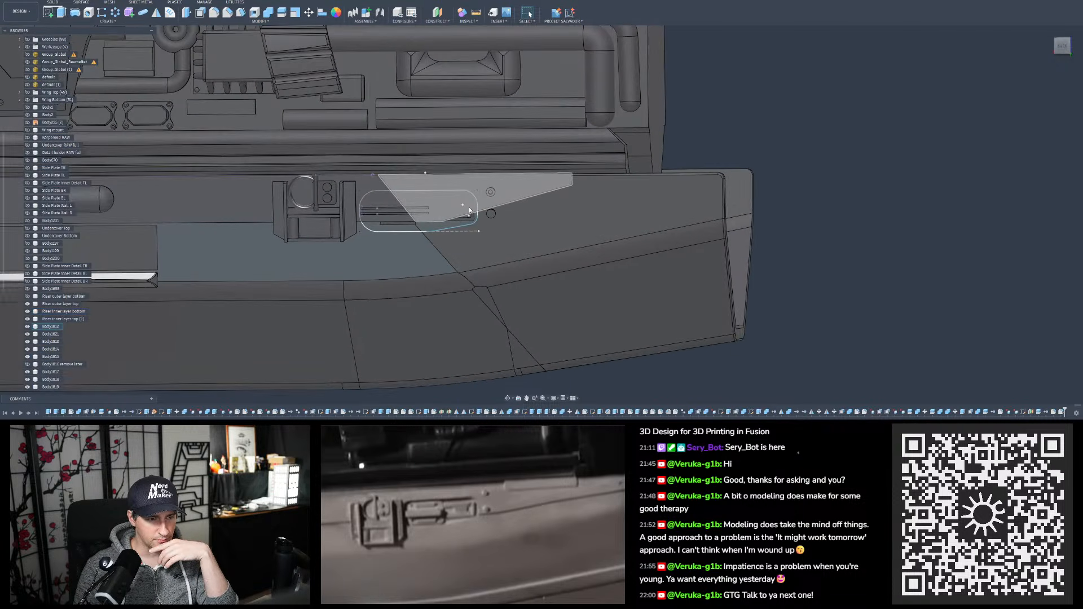
{"action": "left_click", "coordinate": [449, 214]}
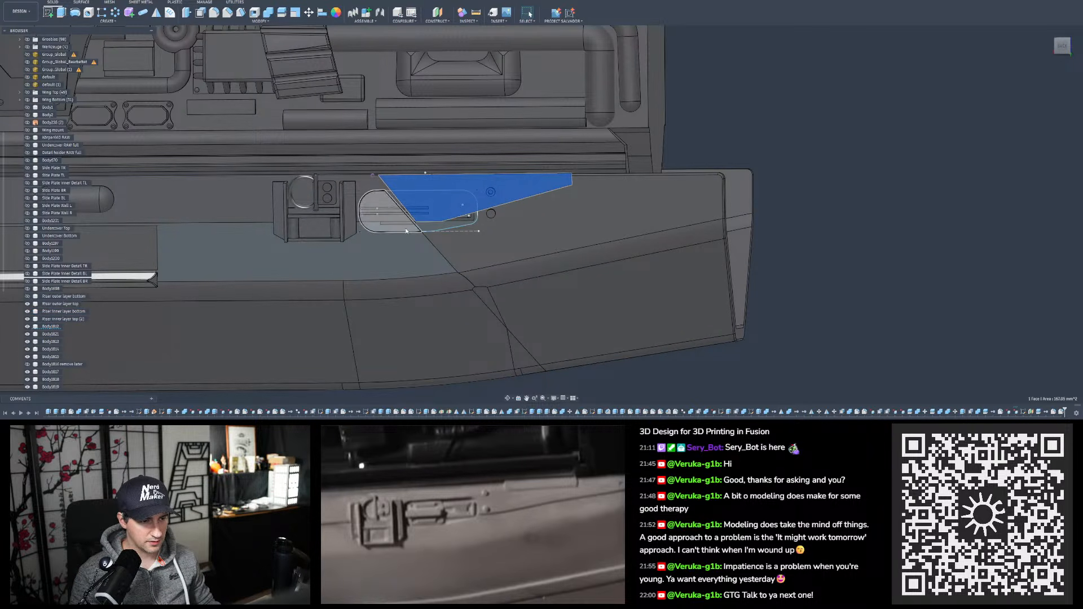
Examine the tapered detail plate, the rounded slot sketch and the surrounding hull end section from the side and at an angle
{"action": "left_click", "coordinate": [375, 216]}
{"action": "scroll", "coordinate": [375, 217], "scroll_direction": "down", "scroll_amount": 2}
{"action": "scroll", "coordinate": [415, 208], "scroll_direction": "up", "scroll_amount": 5}
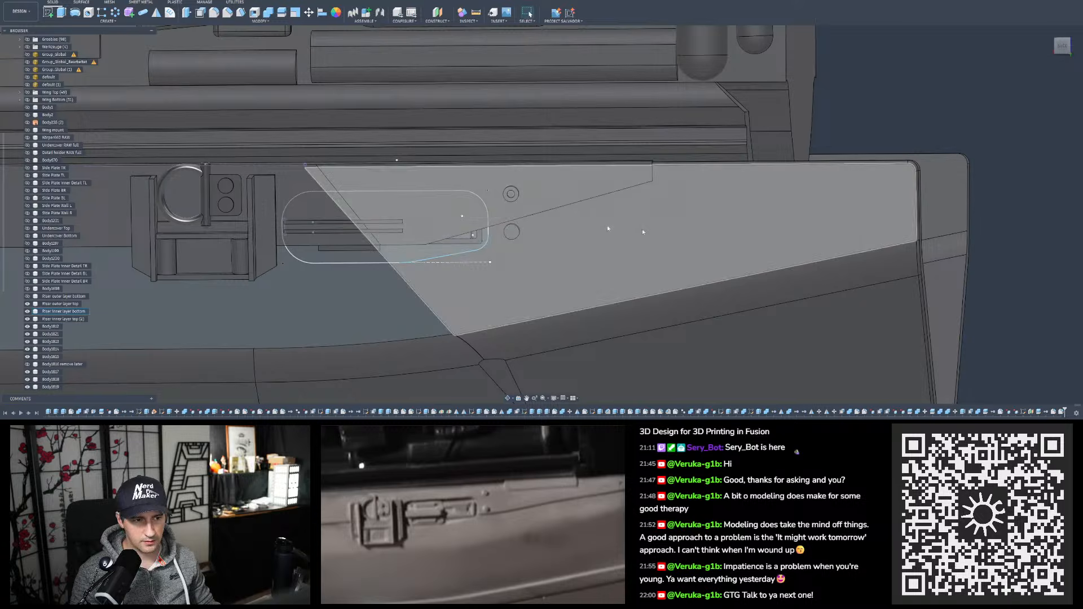
{"action": "middle_click_drag", "start_coordinate": [389, 217], "coordinate": [557, 201], "text": "shift"}
{"action": "scroll", "coordinate": [456, 295], "scroll_direction": "down", "scroll_amount": 10}
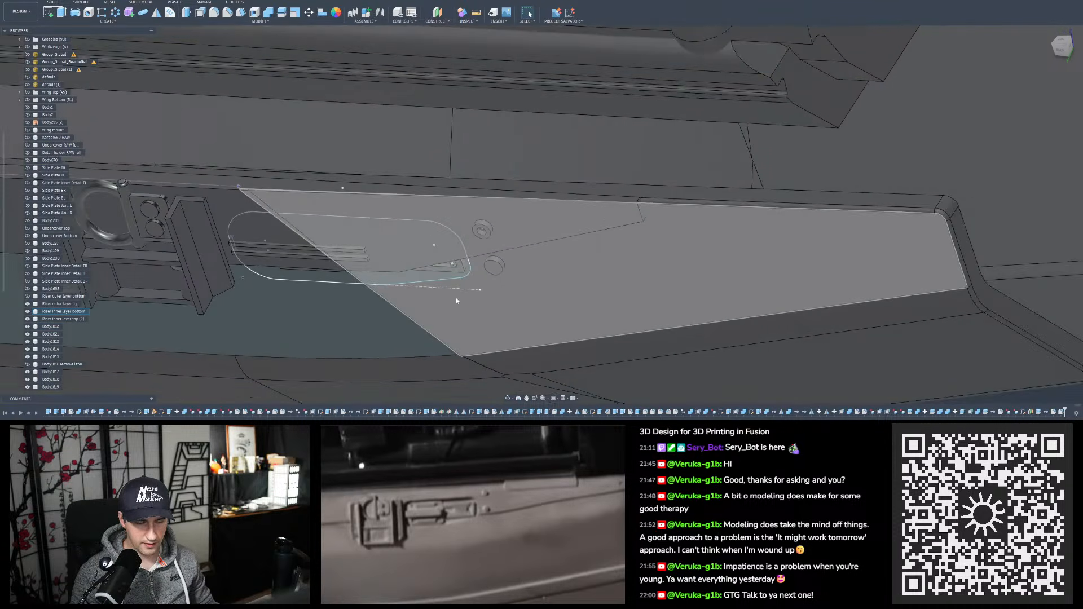
{"action": "scroll", "coordinate": [497, 169], "scroll_direction": "up", "scroll_amount": 4}
{"action": "left_click", "coordinate": [472, 240]}
{"action": "scroll", "coordinate": [472, 215], "scroll_direction": "up", "scroll_amount": 5}
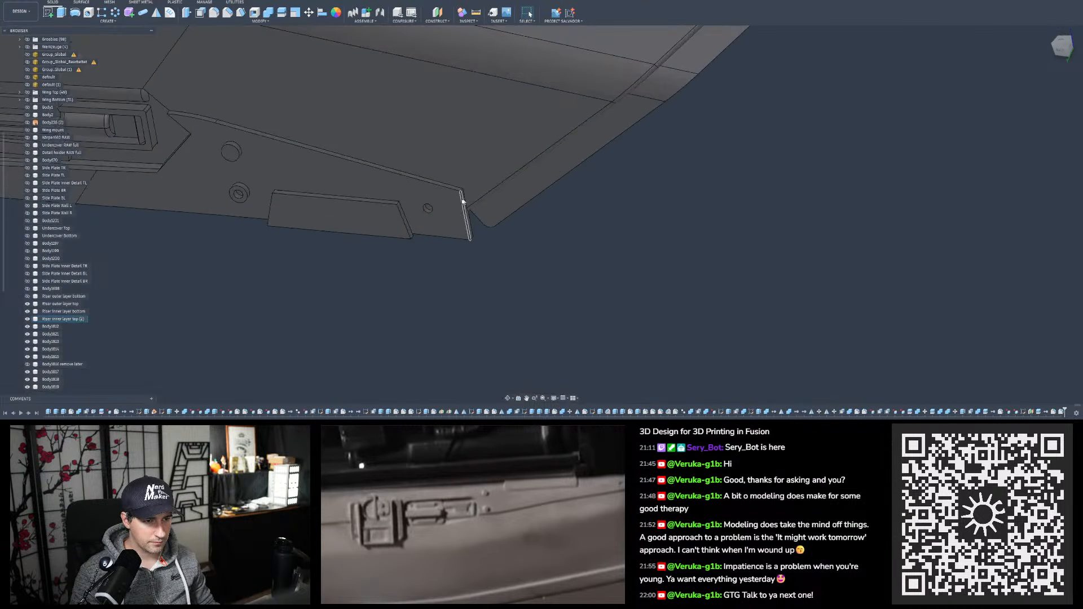
{"action": "scroll", "coordinate": [457, 199], "scroll_direction": "down", "scroll_amount": 2}
{"action": "scroll", "coordinate": [504, 107], "scroll_direction": "down", "scroll_amount": 7}
{"action": "scroll", "coordinate": [525, 308], "scroll_direction": "up", "scroll_amount": 8}
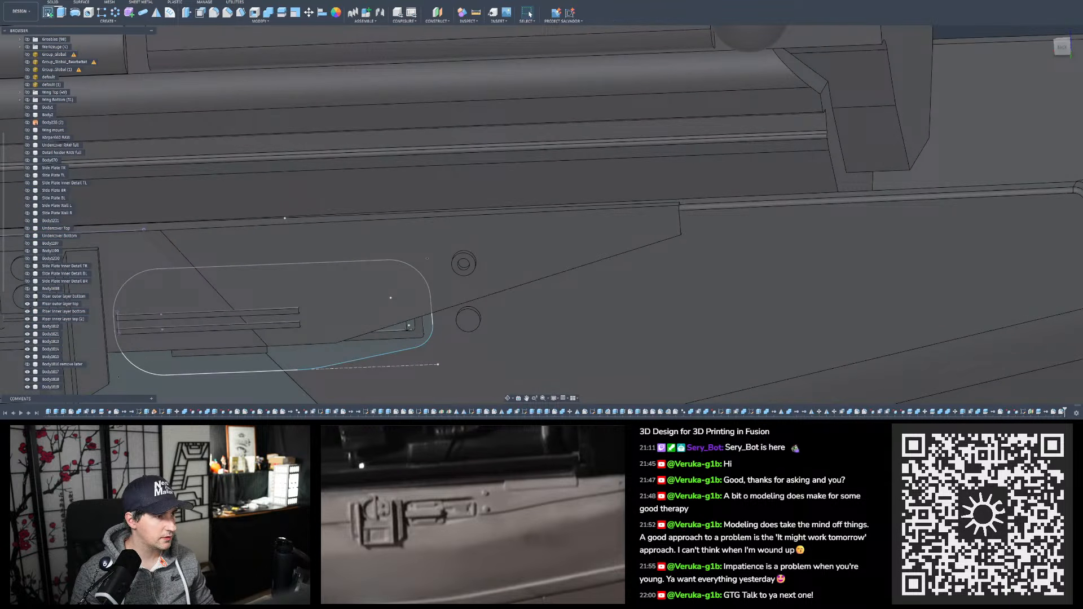
Create a sketch on the tapered detail plate's face beside the rounded slot
{"action": "left_click", "coordinate": [48, 13]}
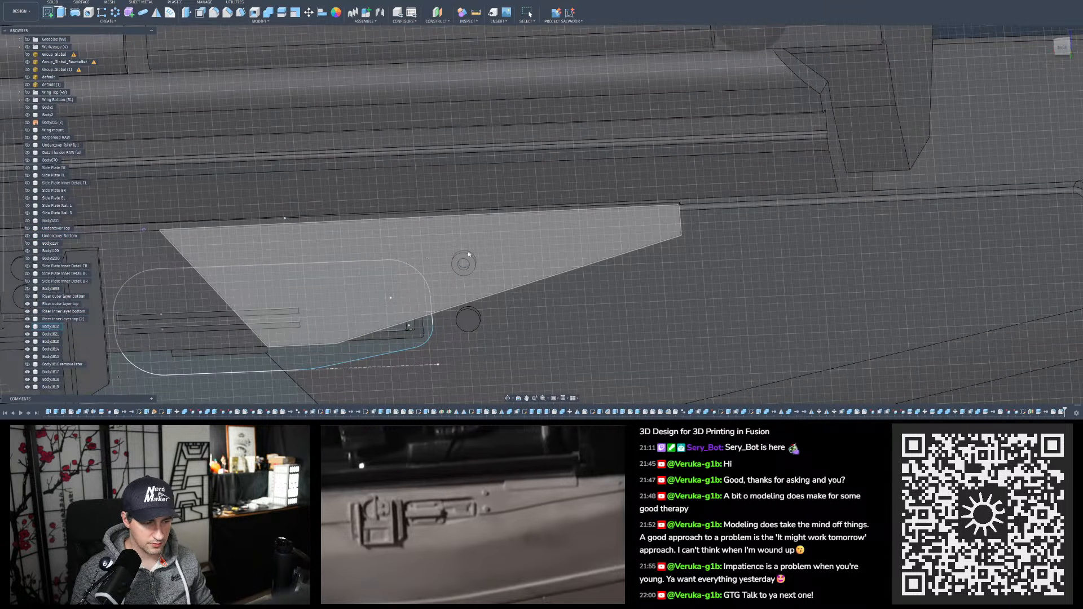
{"action": "left_click", "coordinate": [439, 259]}
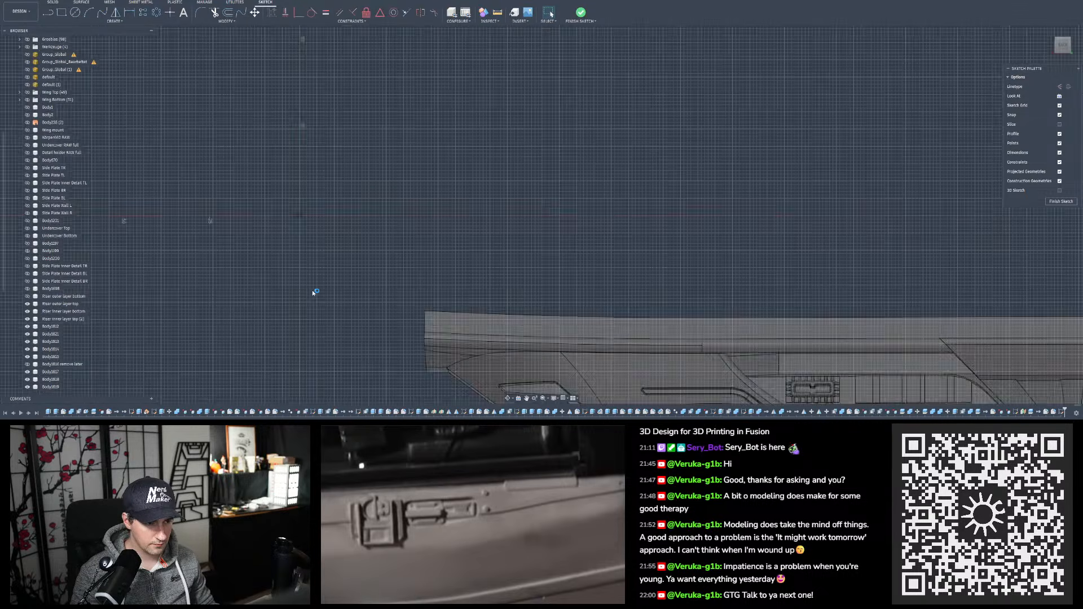
{"action": "scroll", "coordinate": [361, 283], "scroll_direction": "up", "scroll_amount": 10}
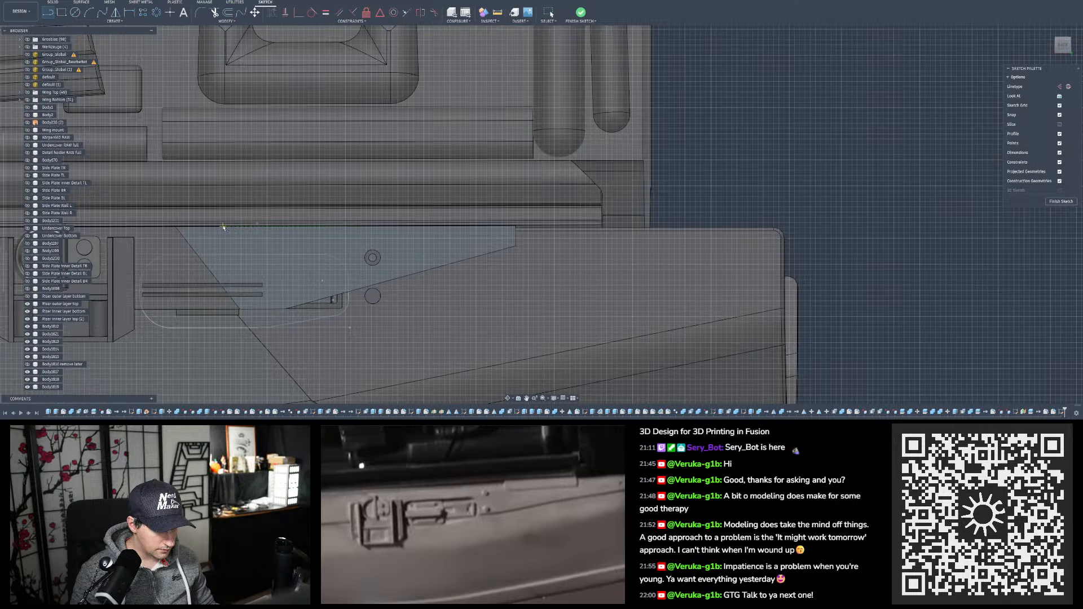
{"action": "scroll", "coordinate": [237, 226], "scroll_direction": "up", "scroll_amount": 6}
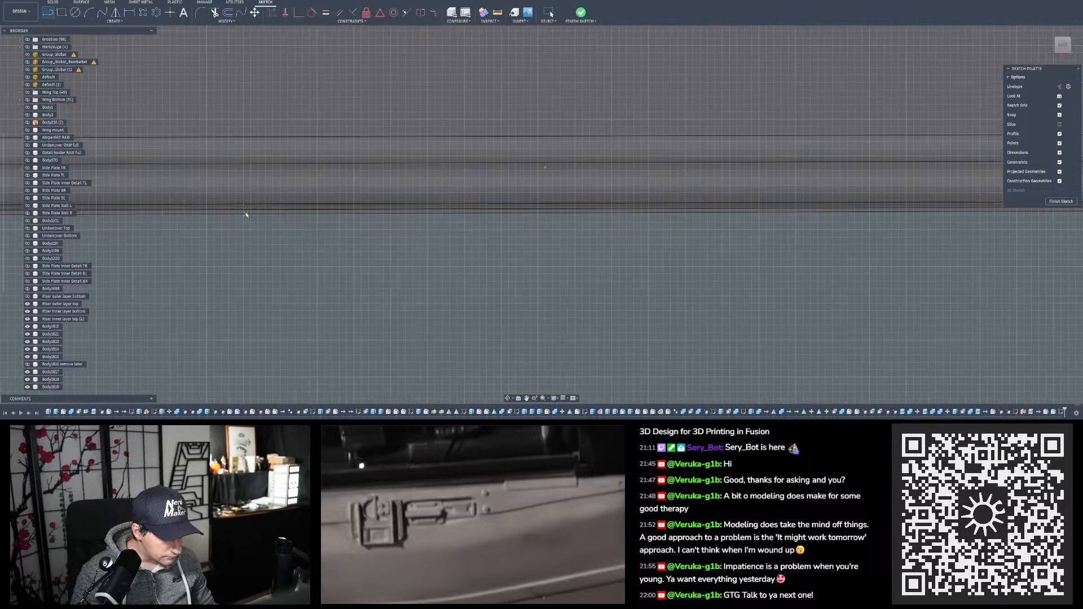
{"action": "scroll", "coordinate": [246, 217], "scroll_direction": "down", "scroll_amount": 8}
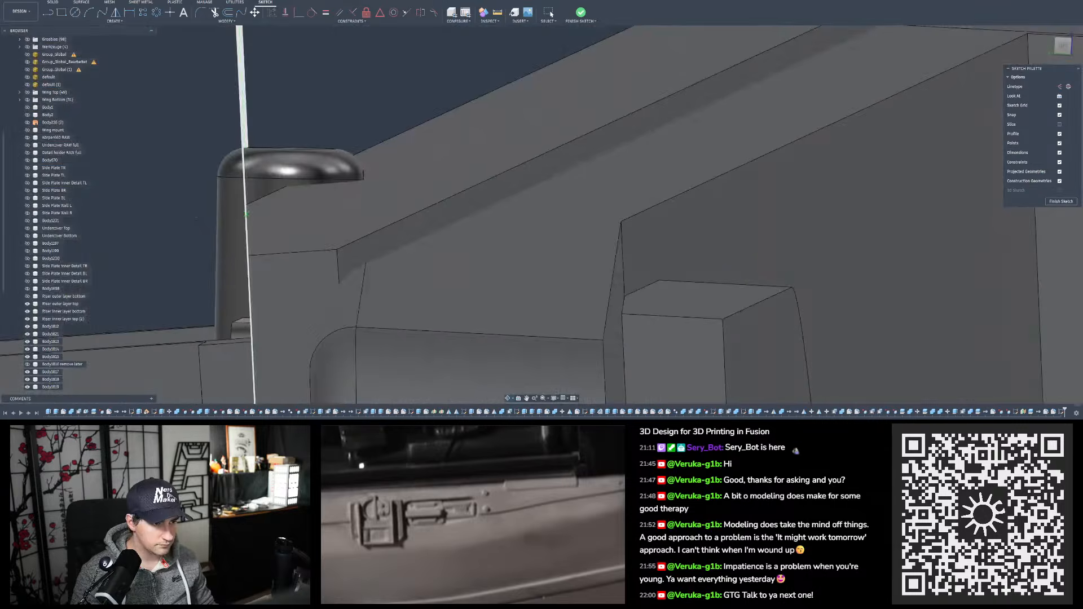
{"action": "mouse_move", "coordinate": [197, 219]}
{"action": "middle_mouse_down", "text": "shift"}
{"action": "mouse_move", "coordinate": [284, 161]}
{"action": "mouse_move", "coordinate": [303, 173]}
{"action": "mouse_move", "coordinate": [197, 173]}
{"action": "middle_mouse_up", "text": "shift"}
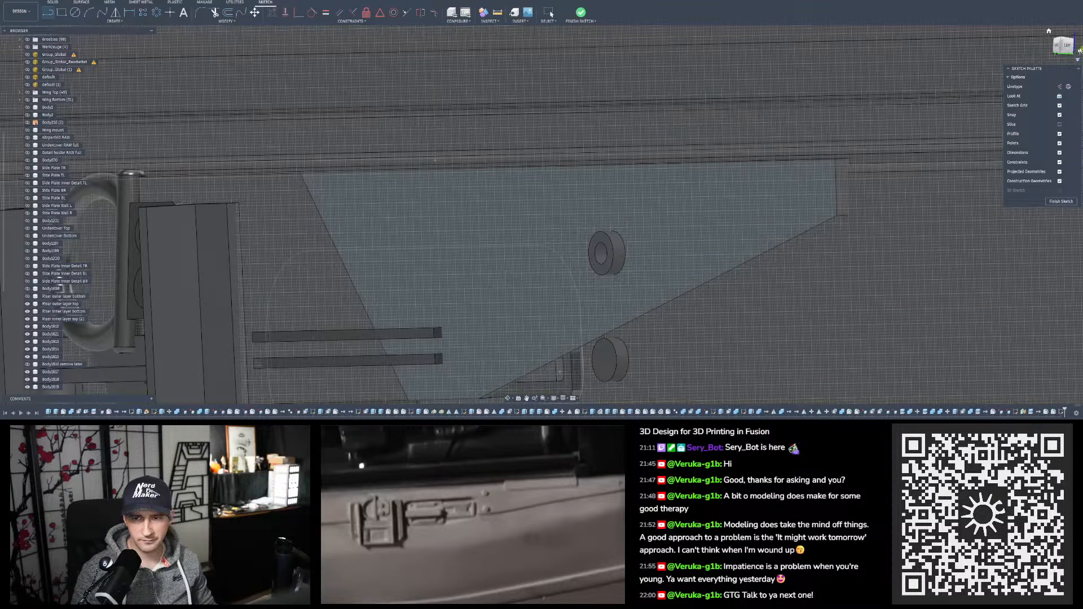
{"action": "left_click", "coordinate": [1061, 97]}
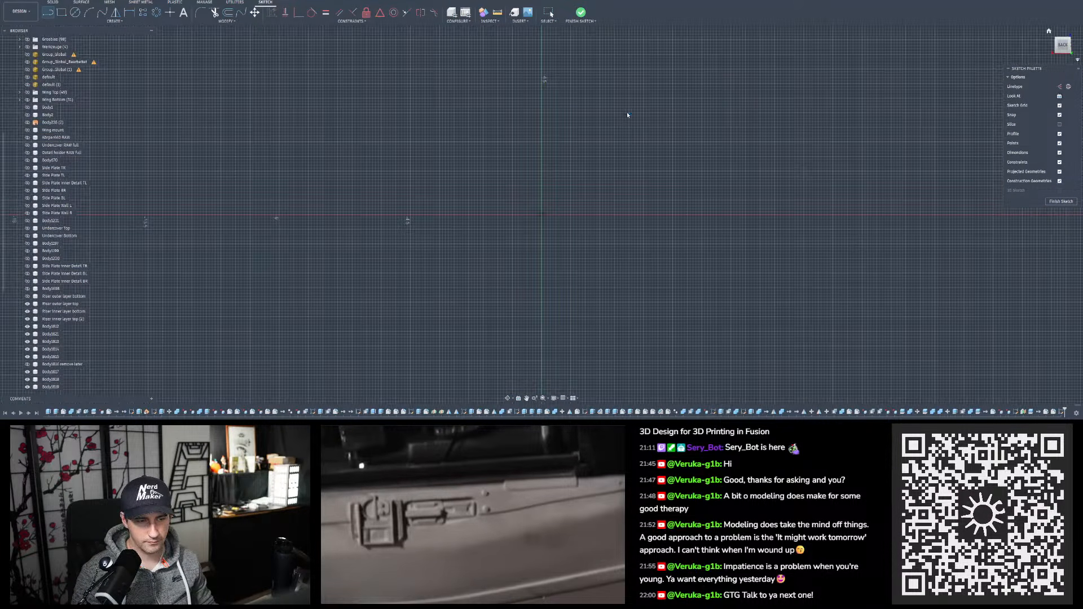
{"action": "scroll", "coordinate": [395, 226], "scroll_direction": "up", "scroll_amount": 10}
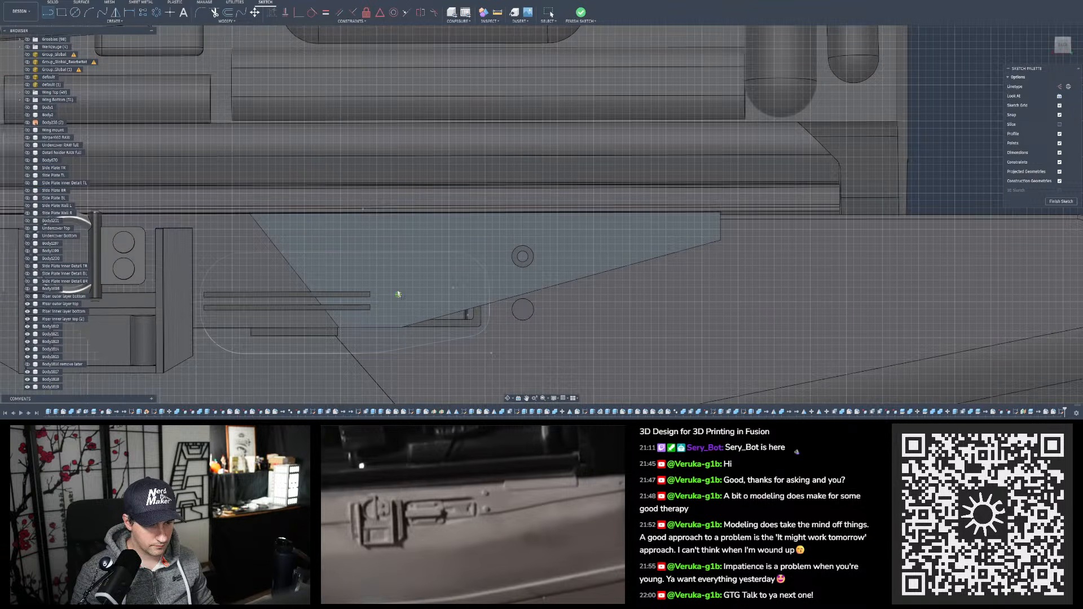
Sketch a horizontal line along the plate's upper edge to the hull's rounded end, plus a vertical line down from its end point
{"action": "left_click", "coordinate": [401, 217]}
{"action": "scroll", "coordinate": [280, 224], "scroll_direction": "down", "scroll_amount": 3}
{"action": "scroll", "coordinate": [788, 217], "scroll_direction": "up", "scroll_amount": 3}
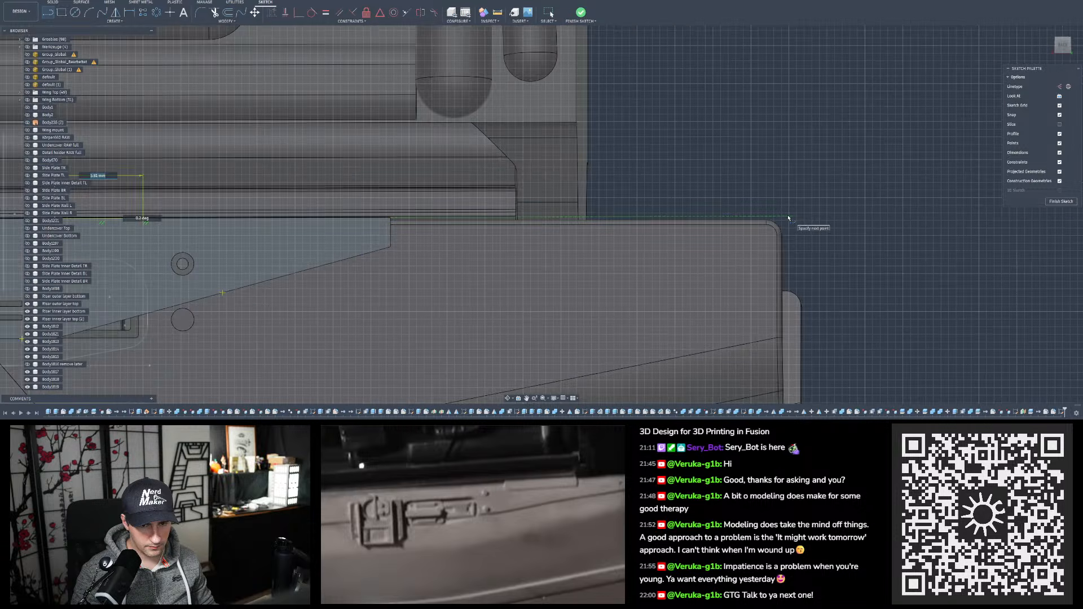
{"action": "scroll", "coordinate": [784, 217], "scroll_direction": "up", "scroll_amount": 2}
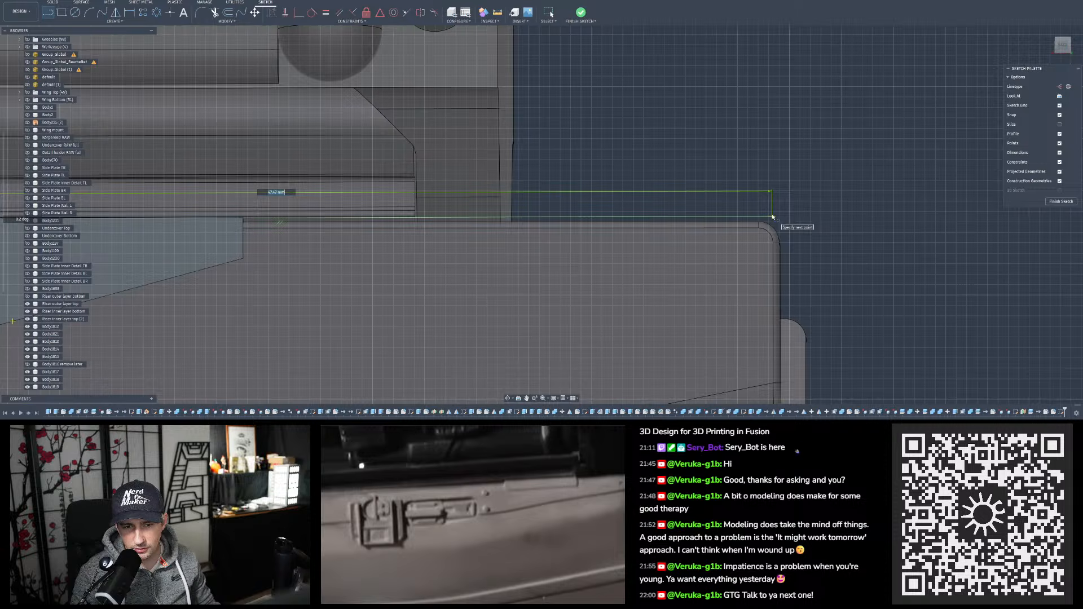
{"action": "left_click_drag", "start_coordinate": [773, 238], "coordinate": [775, 315]}
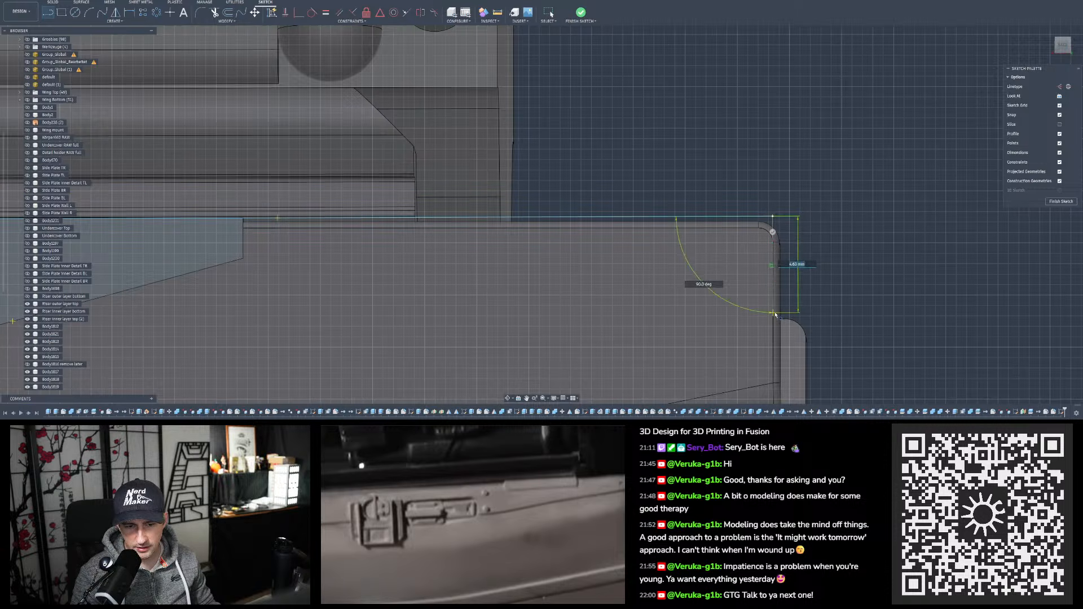
{"action": "scroll", "coordinate": [774, 266], "scroll_direction": "down", "scroll_amount": 5}
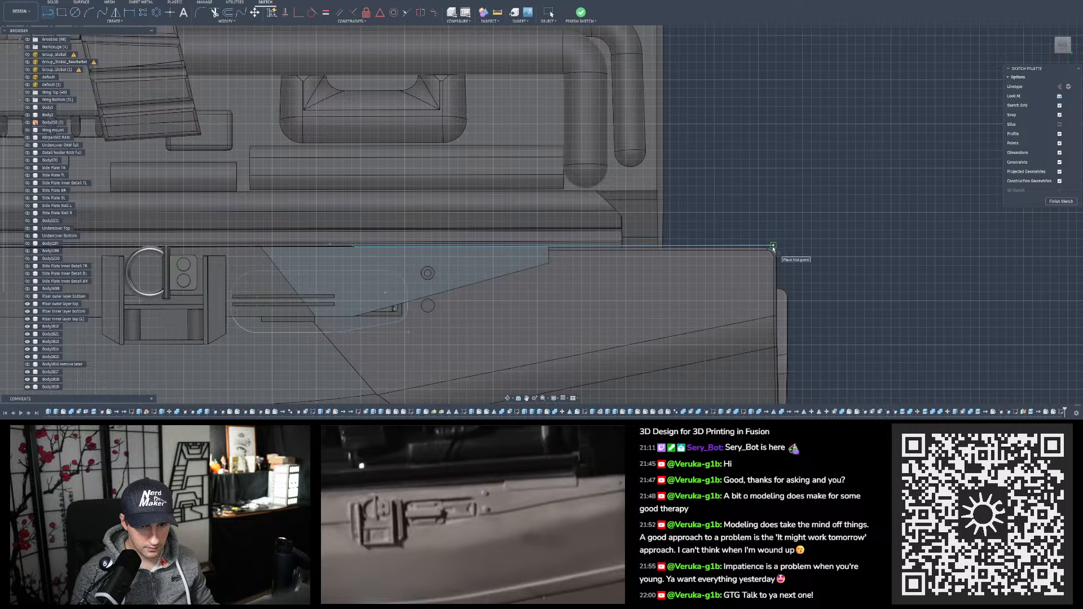
{"action": "left_click", "coordinate": [773, 327]}
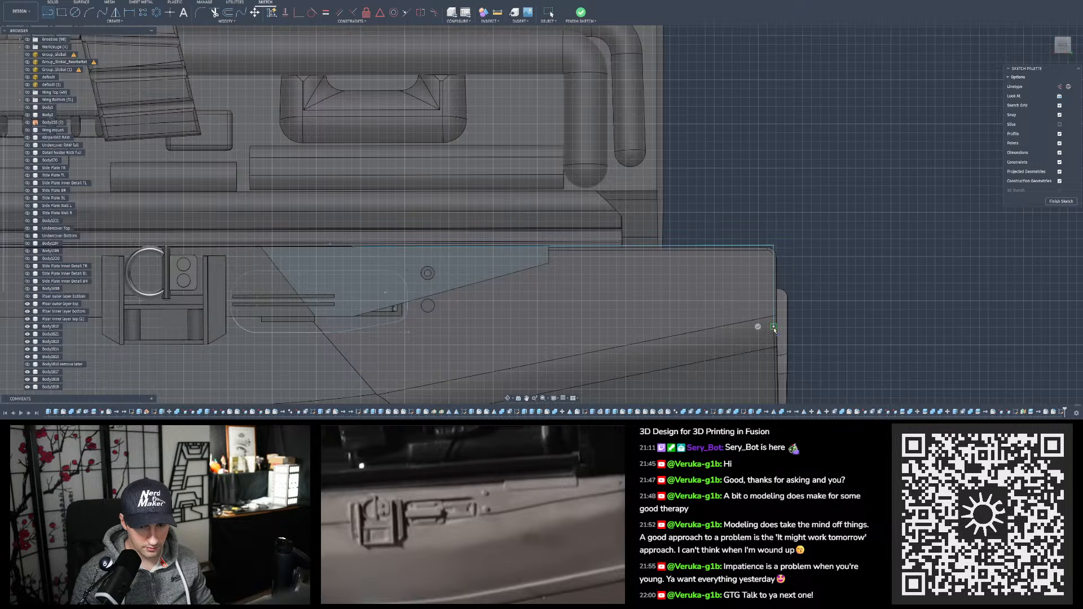
{"action": "left_click", "coordinate": [354, 317]}
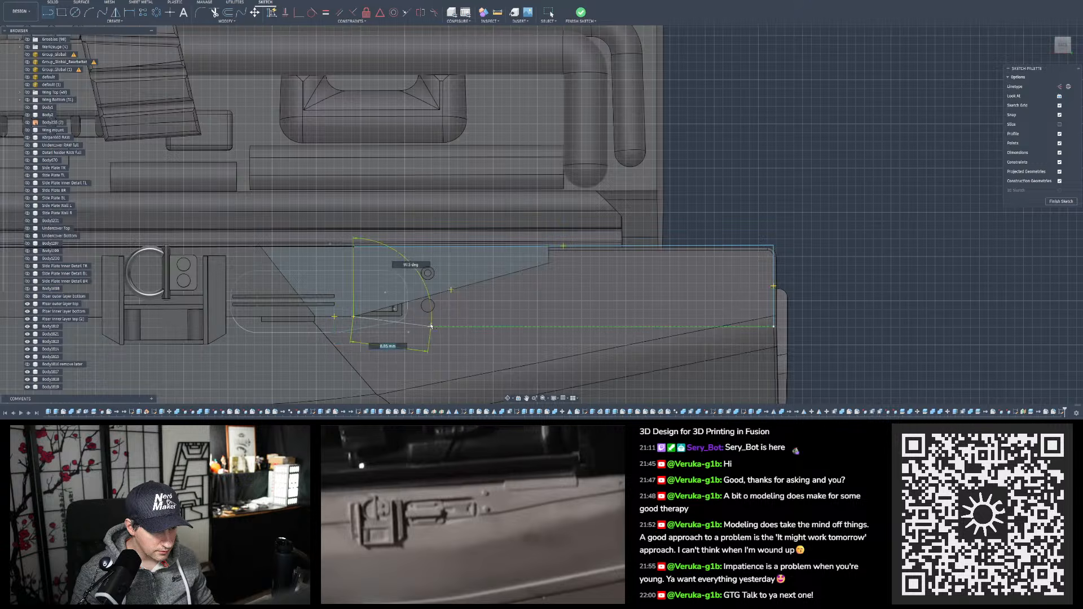
{"action": "scroll", "coordinate": [434, 320], "scroll_direction": "up", "scroll_amount": 3}
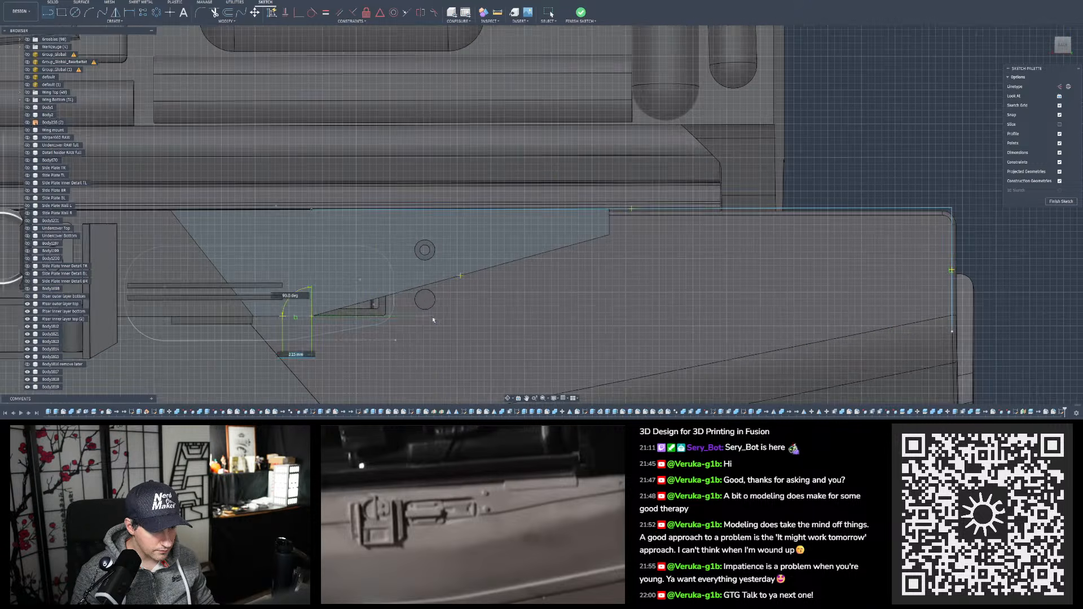
{"action": "scroll", "coordinate": [429, 320], "scroll_direction": "up", "scroll_amount": 2}
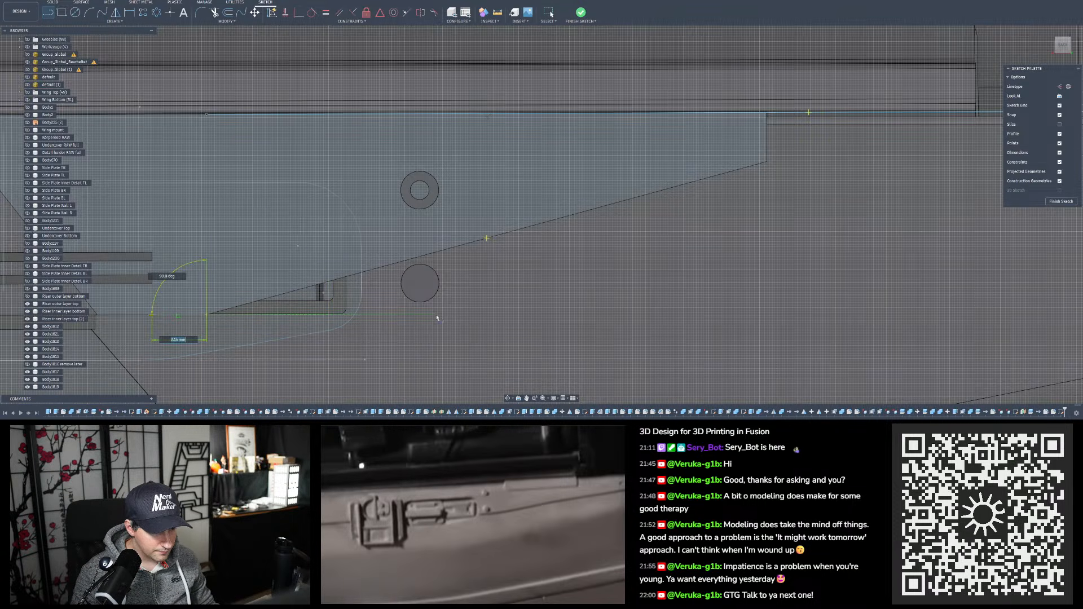
{"action": "key", "text": "Escape"}
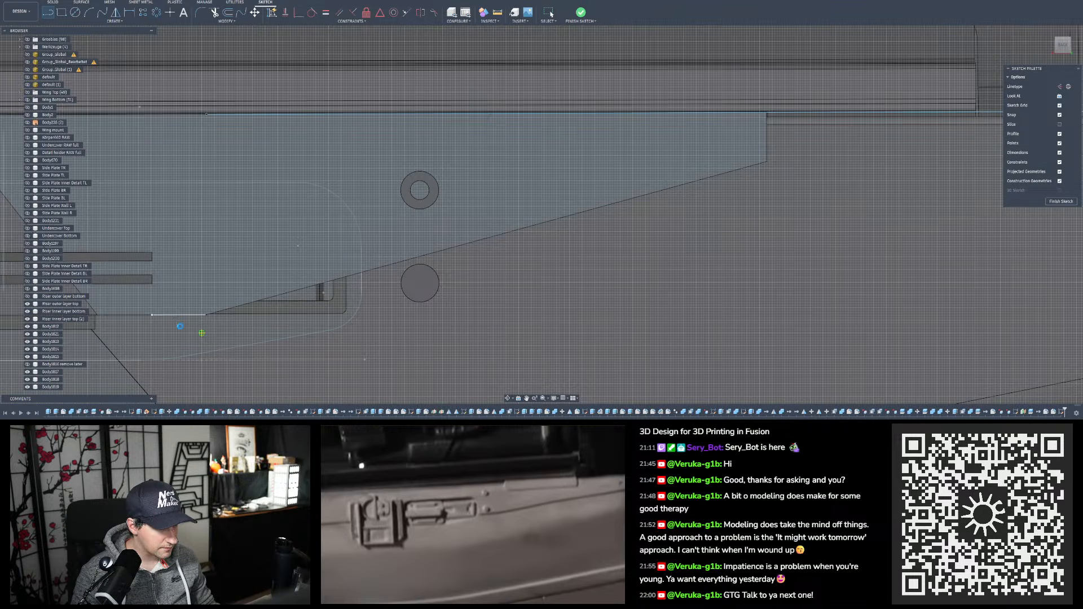
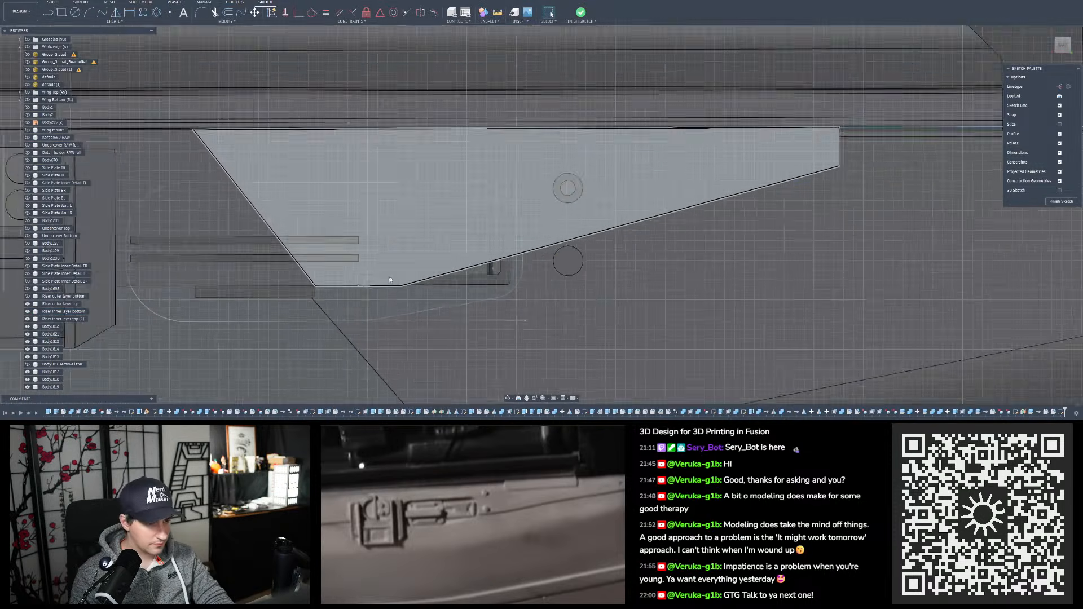
{"action": "scroll", "coordinate": [384, 286], "scroll_direction": "up", "scroll_amount": 1}
{"action": "left_click", "coordinate": [371, 287]}
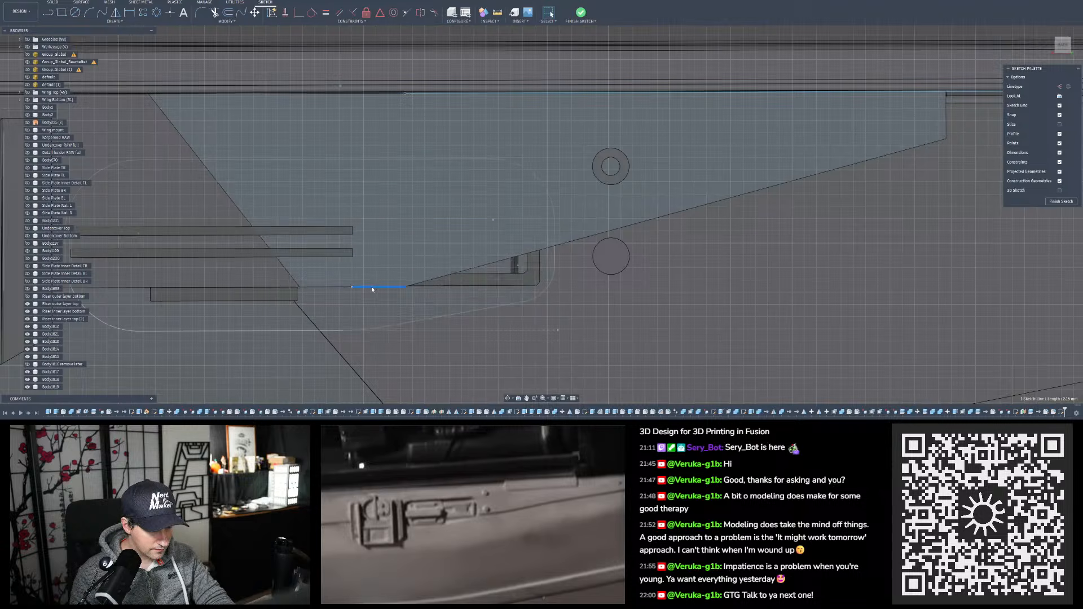
{"action": "key", "text": "Escape"}
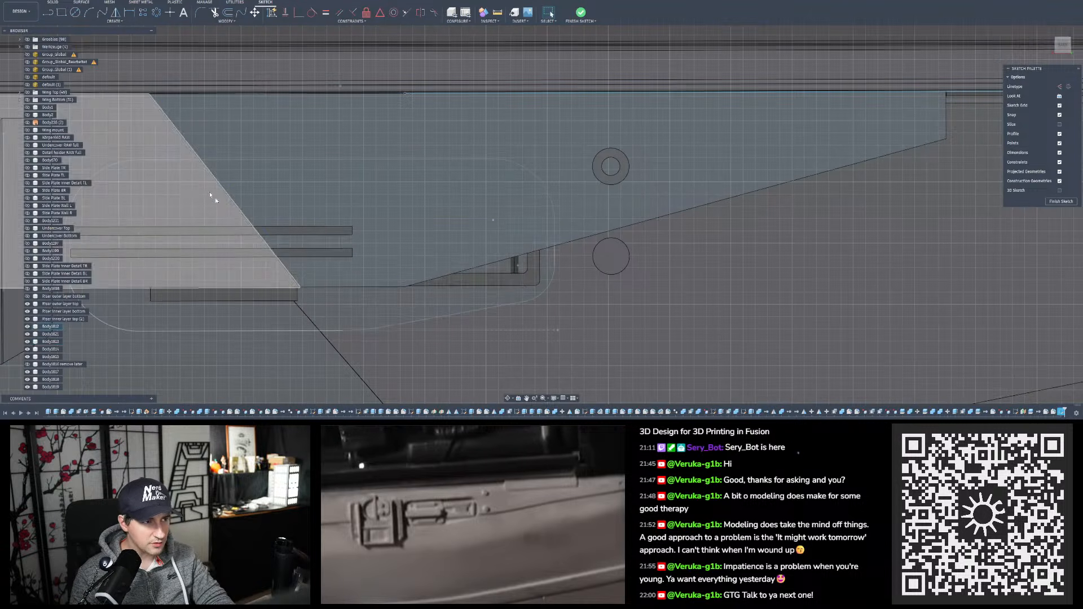
Start a line on the tapered plate's lower edge, just beside the corner where the slanted edge begins
{"action": "left_click", "coordinate": [48, 12]}
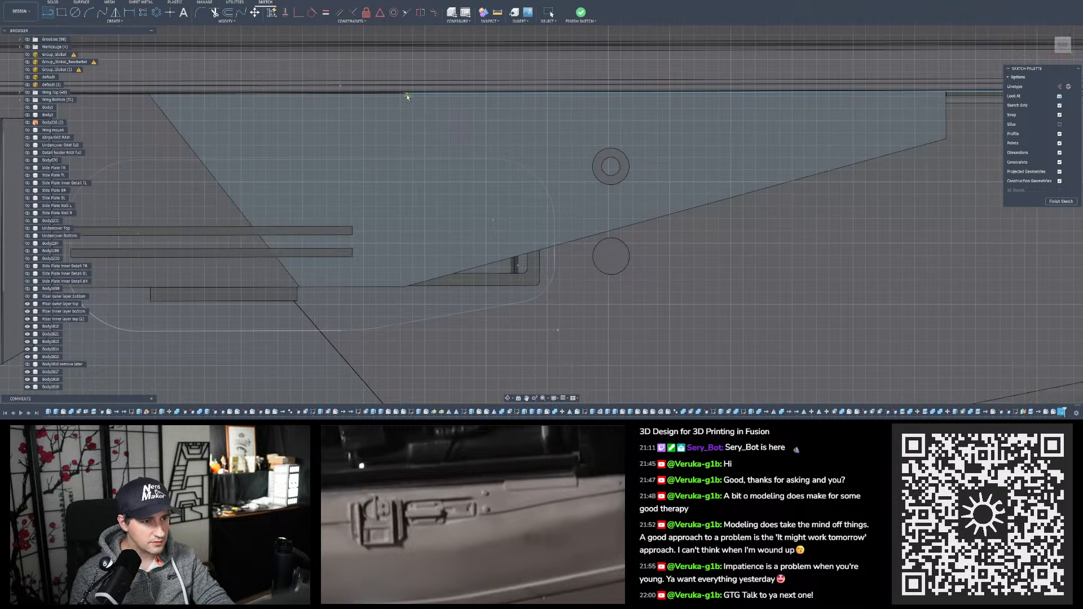
{"action": "scroll", "coordinate": [367, 235], "scroll_direction": "down", "scroll_amount": 1}
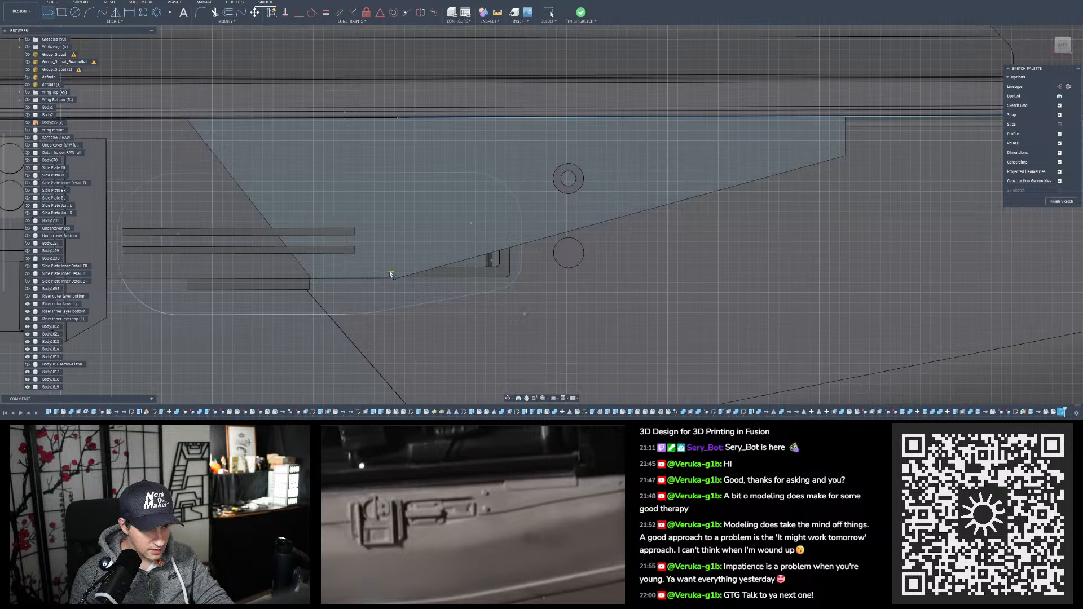
{"action": "left_click", "coordinate": [381, 279]}
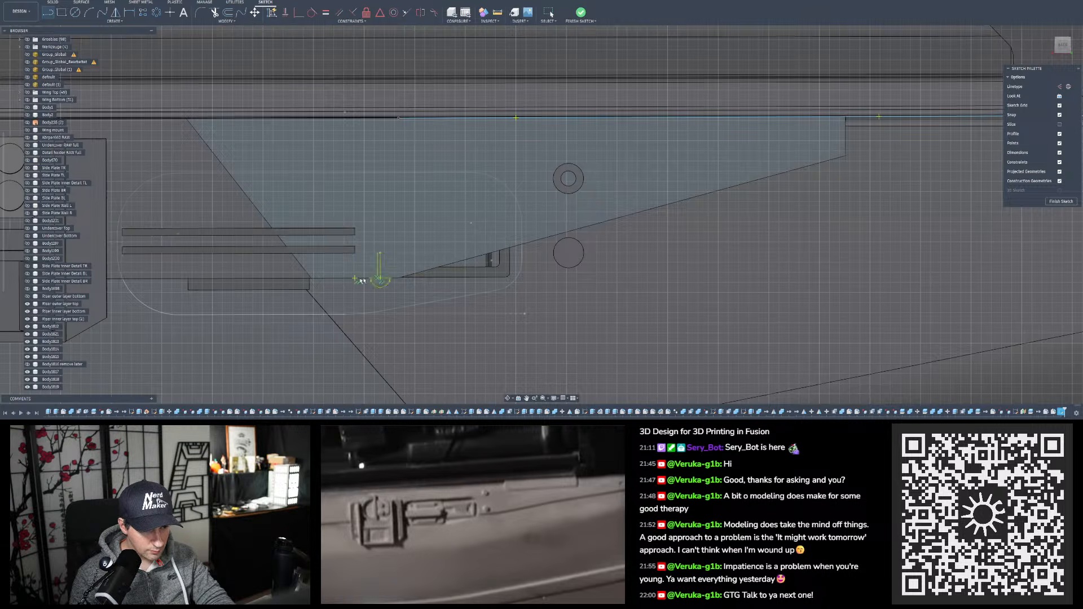
{"action": "scroll", "coordinate": [349, 282], "scroll_direction": "down", "scroll_amount": 1}
{"action": "scroll", "coordinate": [541, 282], "scroll_direction": "up", "scroll_amount": 2}
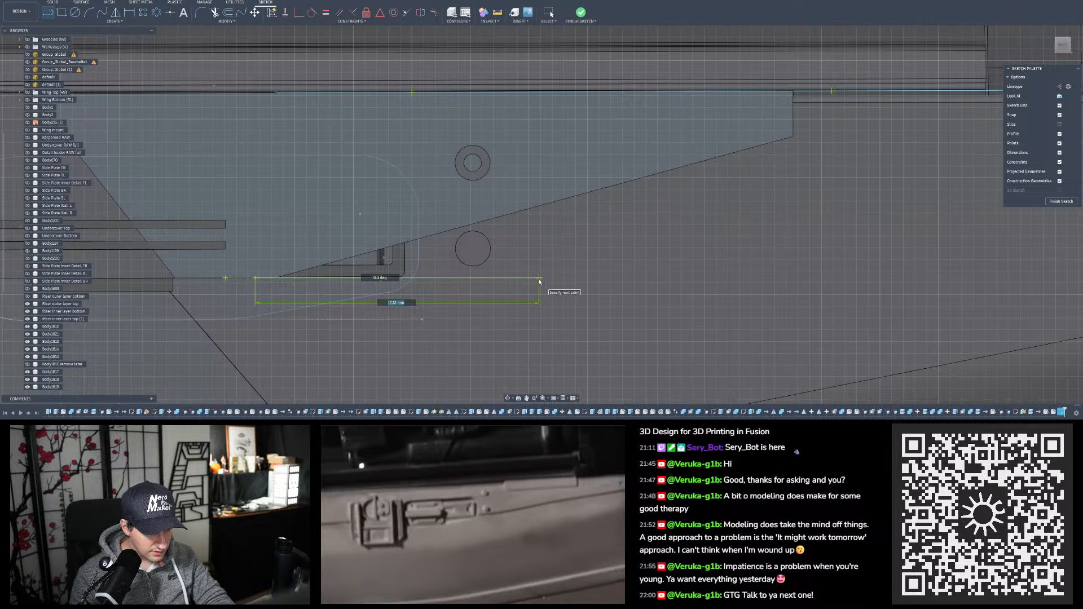
{"action": "type", "text": "1.25"}
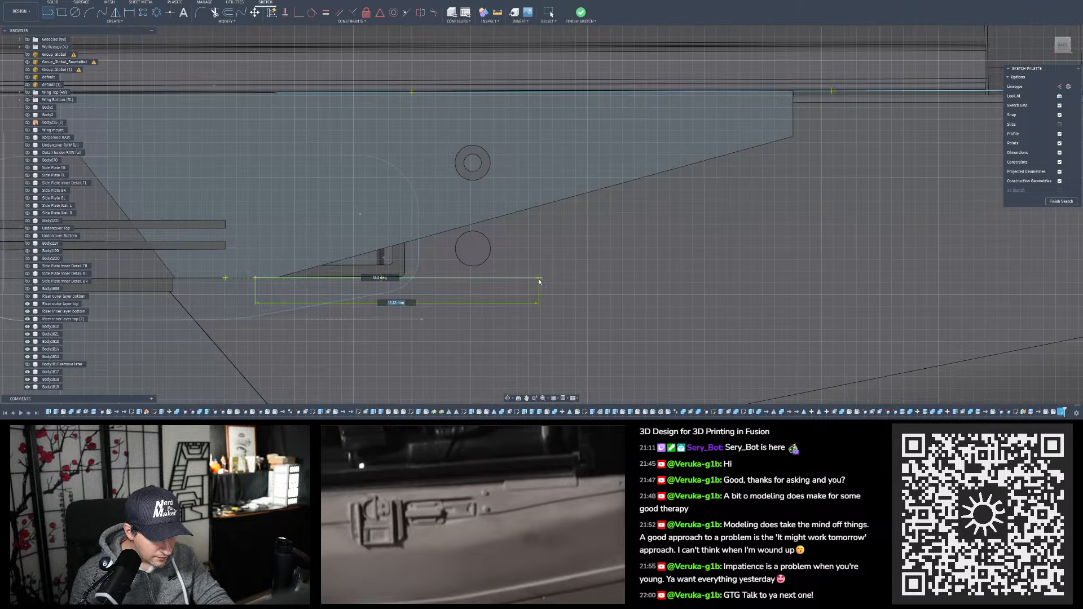
{"action": "key", "text": "Return"}
Examine how the level of the plate's lower edge lines up with the plate corners and the side details along the hull
{"action": "scroll", "coordinate": [270, 286], "scroll_direction": "up", "scroll_amount": 3}
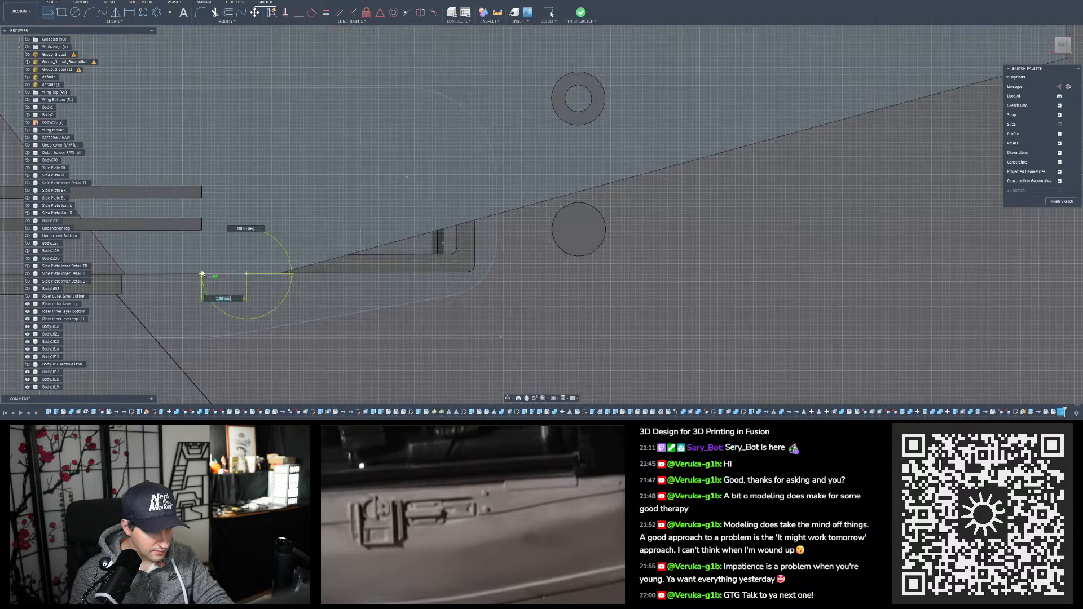
{"action": "scroll", "coordinate": [147, 271], "scroll_direction": "up", "scroll_amount": 9}
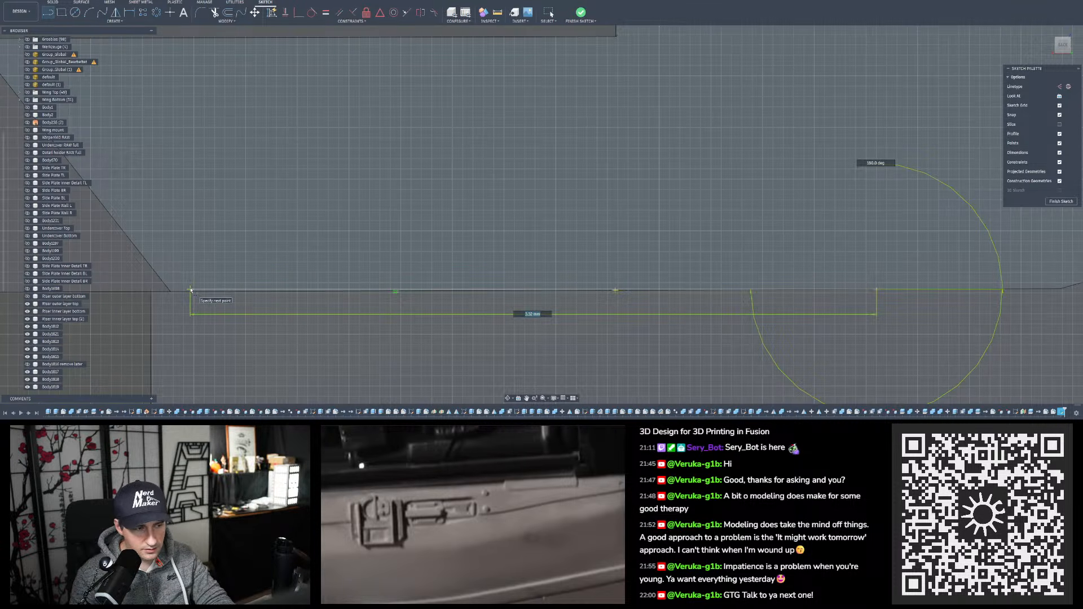
{"action": "scroll", "coordinate": [638, 292], "scroll_direction": "down", "scroll_amount": 5}
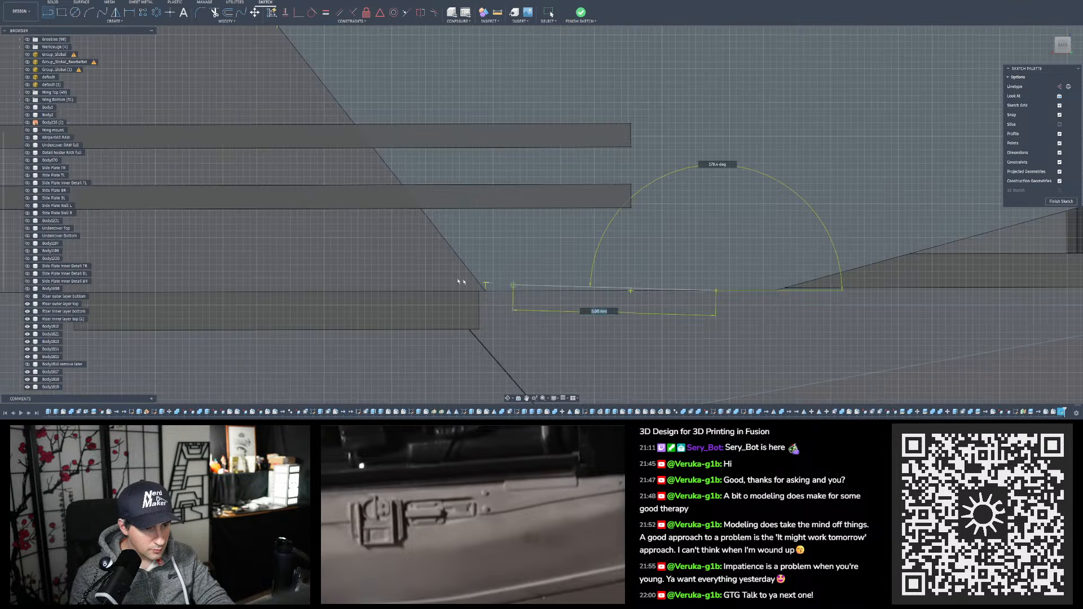
{"action": "scroll", "coordinate": [395, 285], "scroll_direction": "up", "scroll_amount": 5}
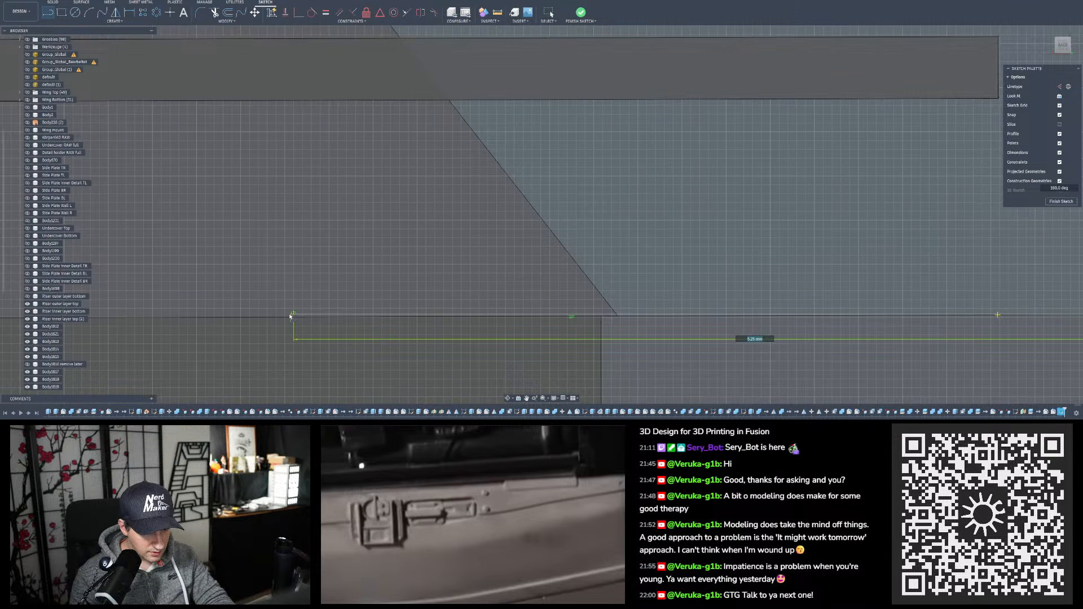
{"action": "scroll", "coordinate": [290, 316], "scroll_direction": "down", "scroll_amount": 3}
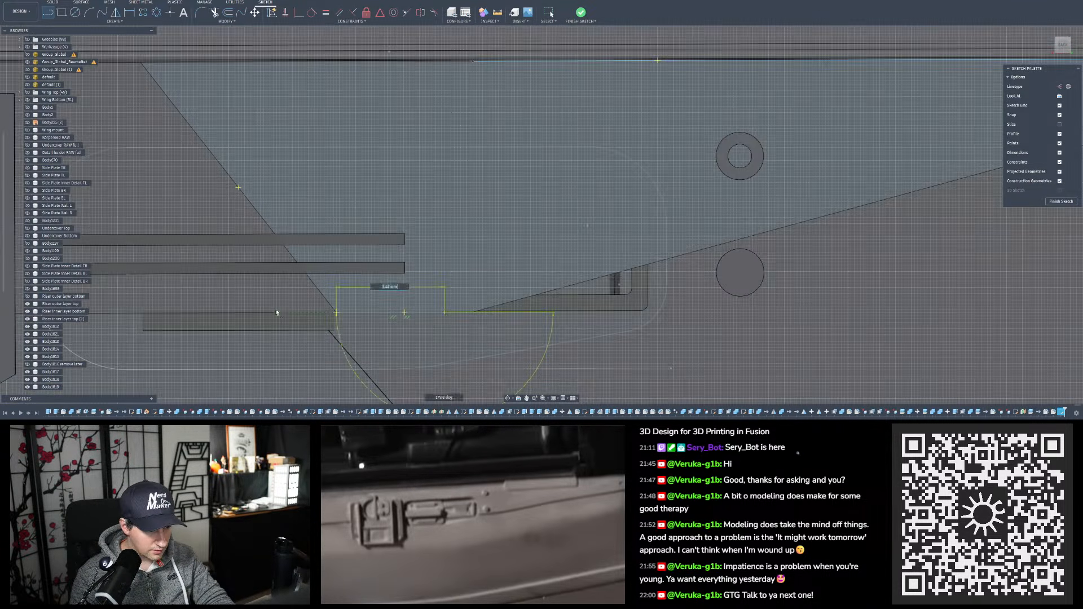
{"action": "scroll", "coordinate": [277, 313], "scroll_direction": "down", "scroll_amount": 8}
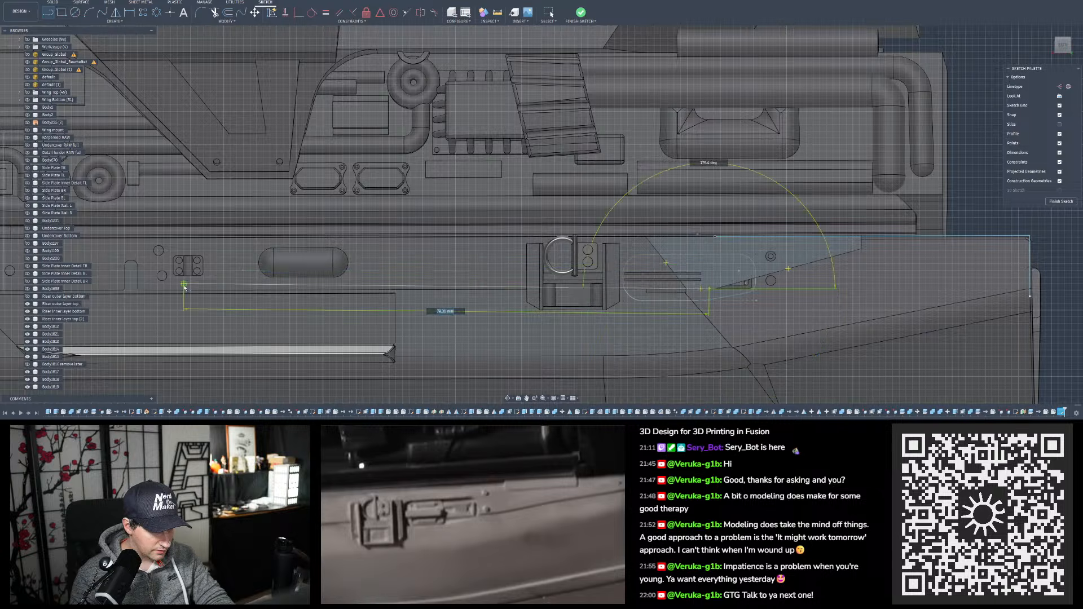
{"action": "scroll", "coordinate": [175, 289], "scroll_direction": "up", "scroll_amount": 3}
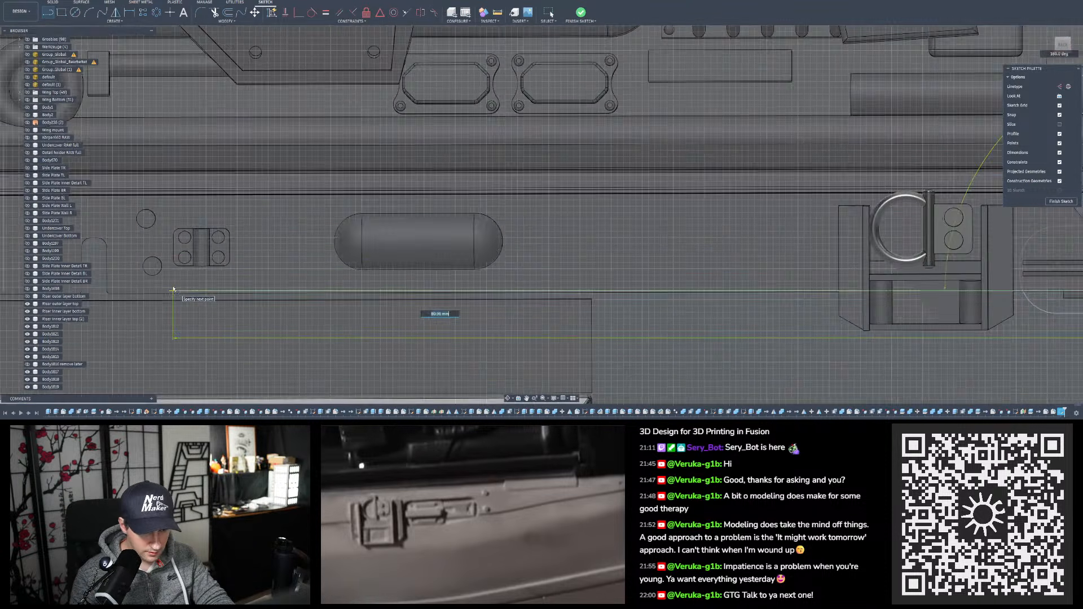
{"action": "scroll", "coordinate": [173, 290], "scroll_direction": "up", "scroll_amount": 4}
{"action": "scroll", "coordinate": [174, 289], "scroll_direction": "down", "scroll_amount": 8}
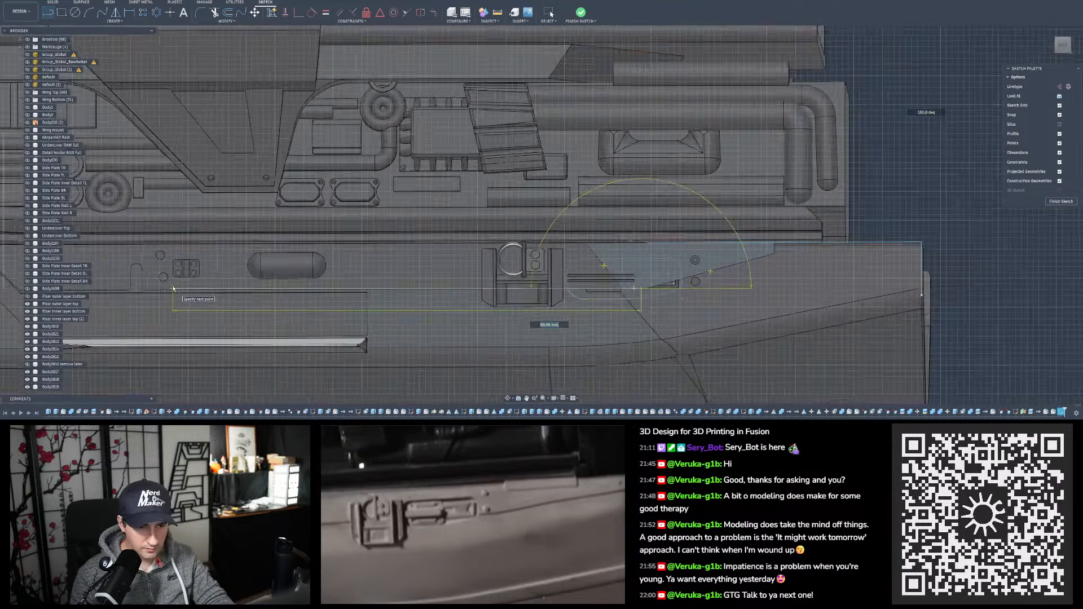
{"action": "scroll", "coordinate": [173, 288], "scroll_direction": "down", "scroll_amount": 3}
{"action": "scroll", "coordinate": [474, 305], "scroll_direction": "up", "scroll_amount": 3}
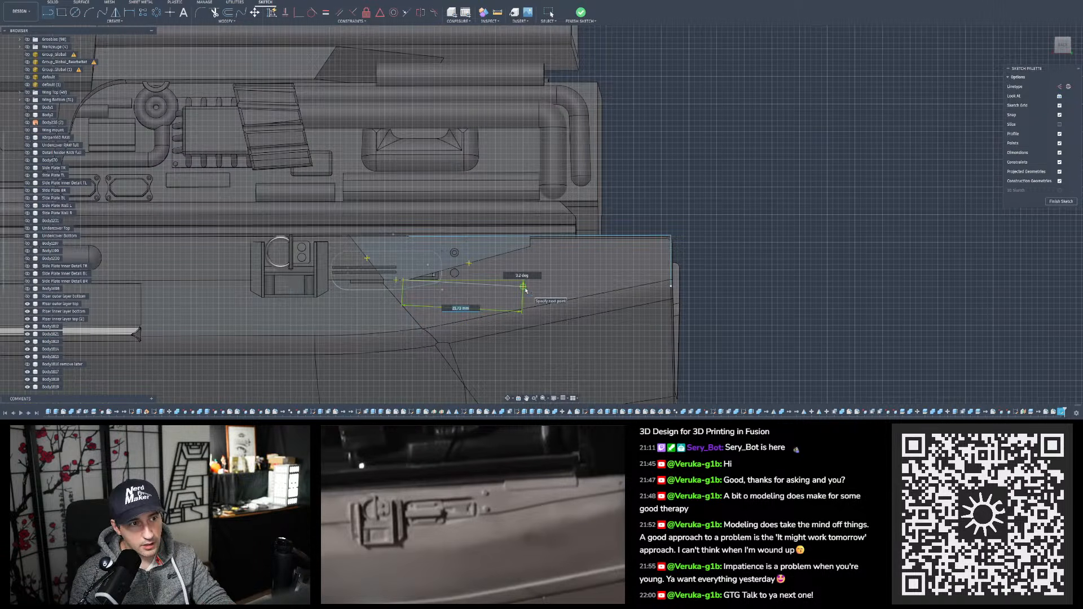
Finish the line horizontally toward the hull's rounded end, about 17 mm long, just past the lower circle
{"action": "scroll", "coordinate": [539, 267], "scroll_direction": "up", "scroll_amount": 2}
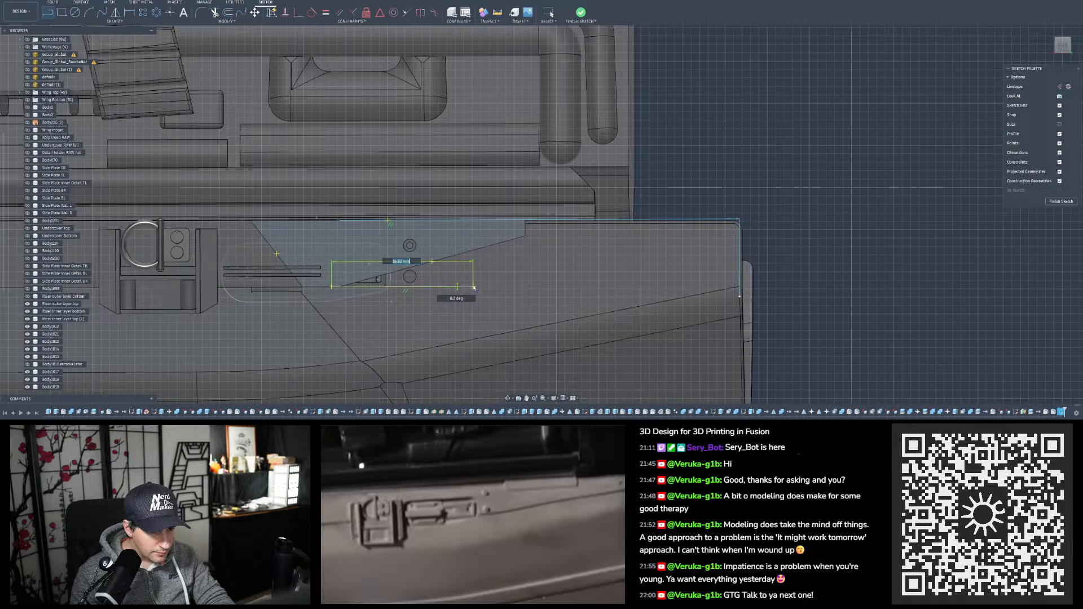
{"action": "scroll", "coordinate": [444, 287], "scroll_direction": "up", "scroll_amount": 3}
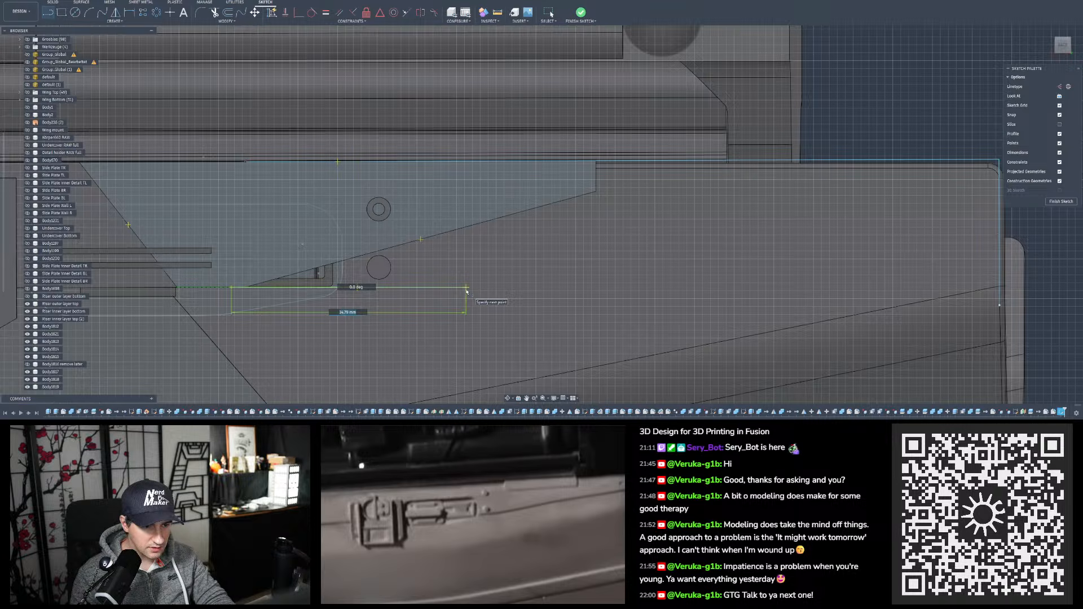
{"action": "left_click", "coordinate": [467, 289]}
{"action": "key", "text": "Escape"}
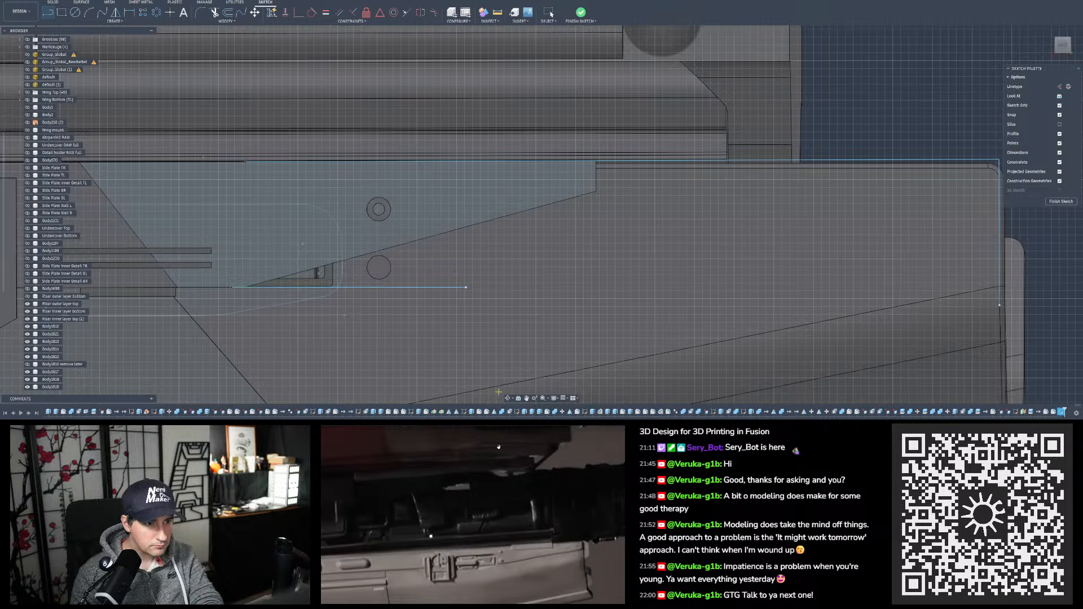
Sketch a long vertical line crossing the hull's upper edge and shift it to cross the horizontal line just before its free end
{"action": "scroll", "coordinate": [534, 362], "scroll_direction": "down", "scroll_amount": 3}
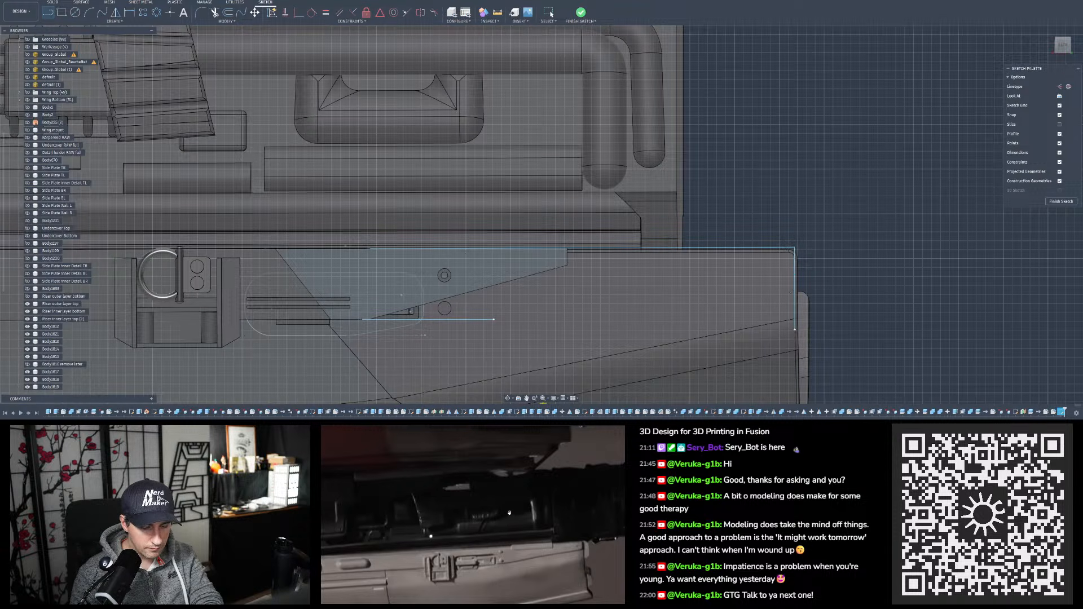
{"action": "left_click", "coordinate": [513, 122]}
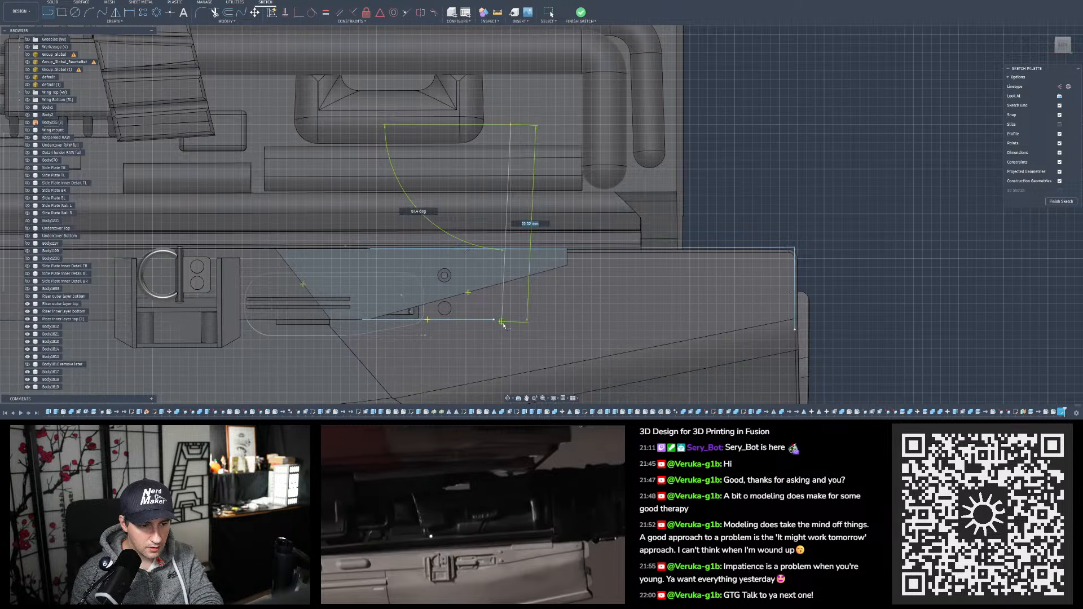
{"action": "left_click", "coordinate": [511, 343]}
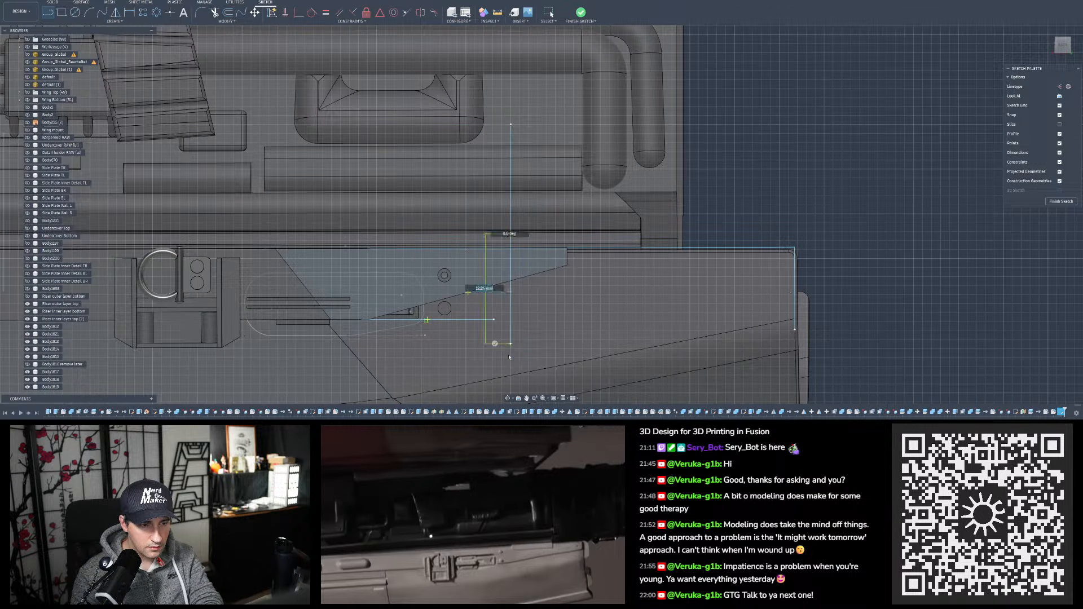
{"action": "left_click", "coordinate": [495, 344]}
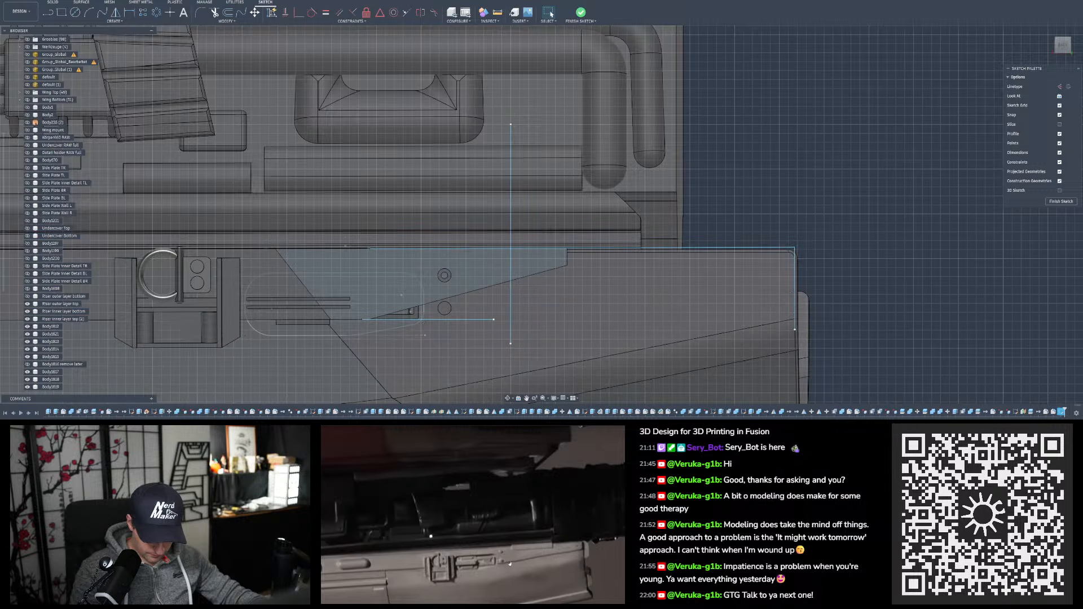
{"action": "left_click_drag", "start_coordinate": [511, 277], "coordinate": [492, 290]}
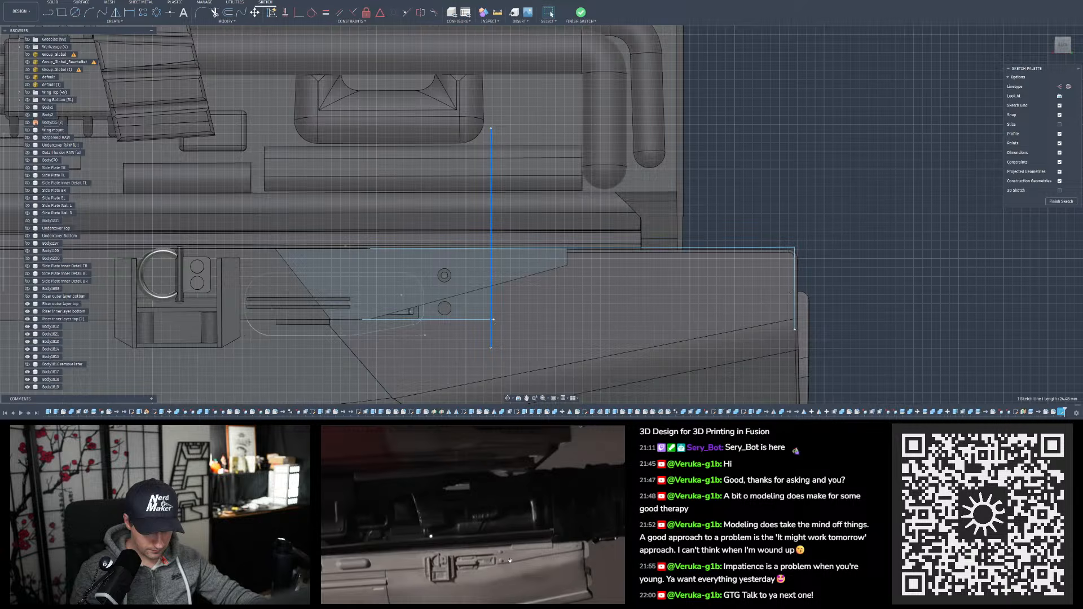
{"action": "left_click", "coordinate": [873, 173]}
Try to attach the lower horizontal line's end point to the vertical line, and undo the change
{"action": "scroll", "coordinate": [495, 336], "scroll_direction": "up", "scroll_amount": 2}
{"action": "scroll", "coordinate": [495, 338], "scroll_direction": "up", "scroll_amount": 2}
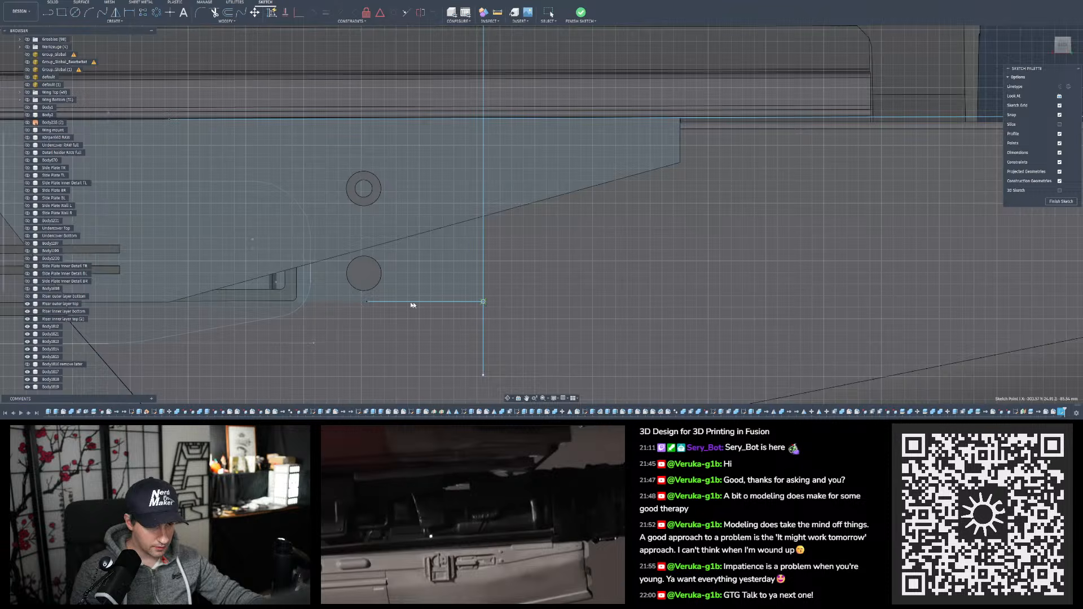
{"action": "scroll", "coordinate": [613, 332], "scroll_direction": "down", "scroll_amount": 2}
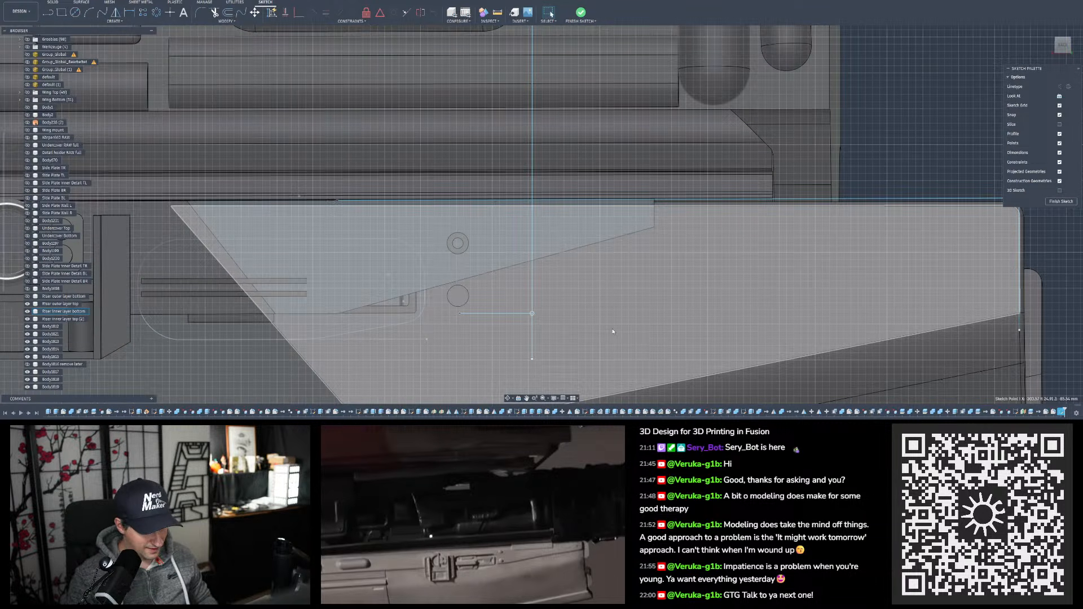
{"action": "key", "text": "ctrl+z"}
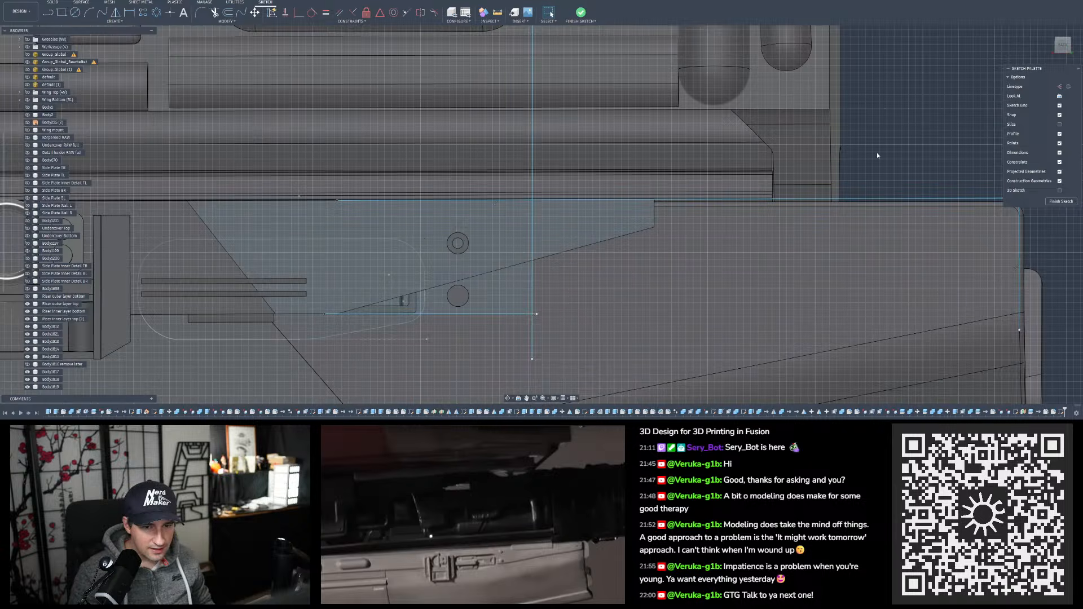
Try to reposition the lower horizontal line's start point along the plate's lower edge
{"action": "scroll", "coordinate": [324, 314], "scroll_direction": "up", "scroll_amount": 6}
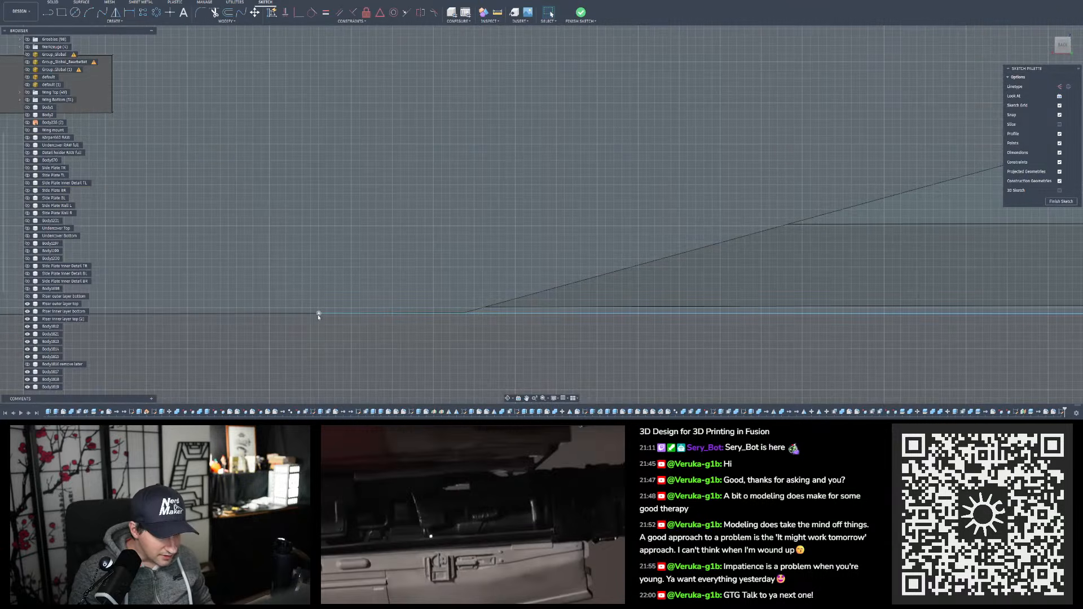
{"action": "left_click_drag", "start_coordinate": [319, 314], "coordinate": [322, 314]}
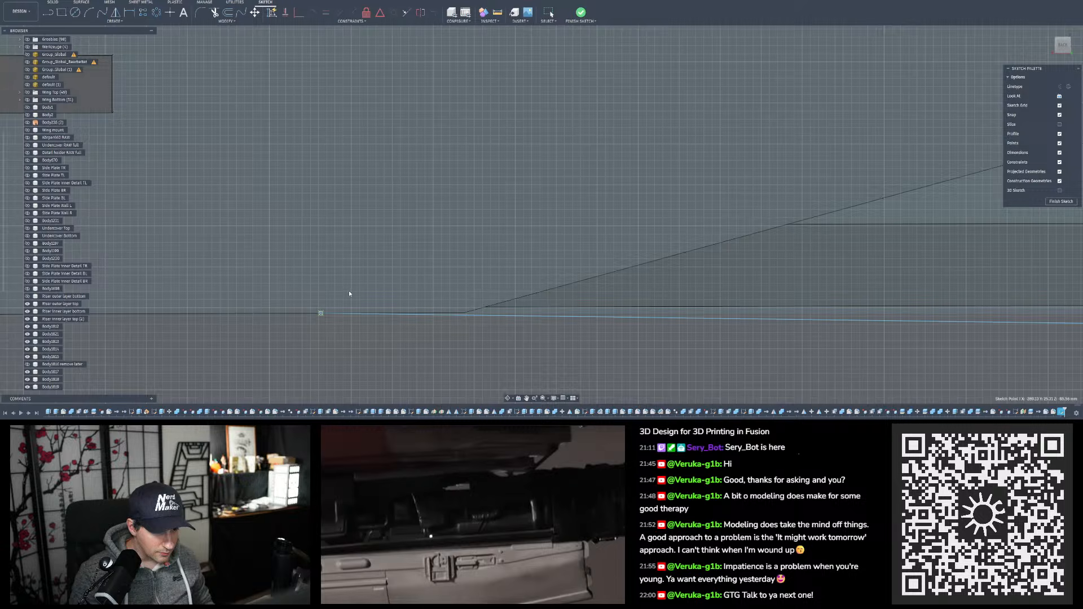
{"action": "scroll", "coordinate": [348, 293], "scroll_direction": "down", "scroll_amount": 5}
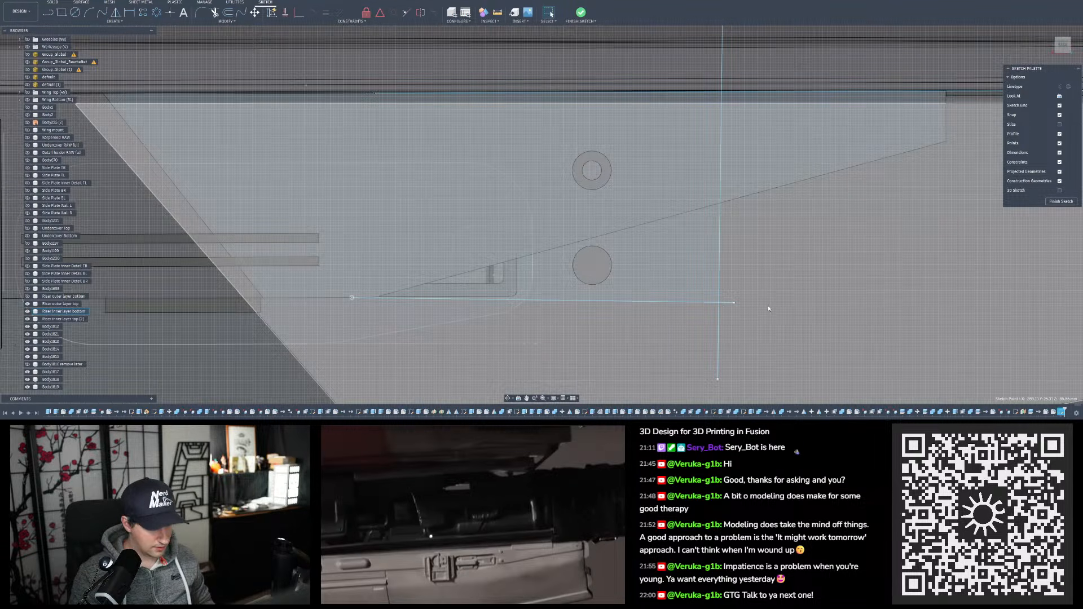
{"action": "scroll", "coordinate": [333, 299], "scroll_direction": "down", "scroll_amount": 5}
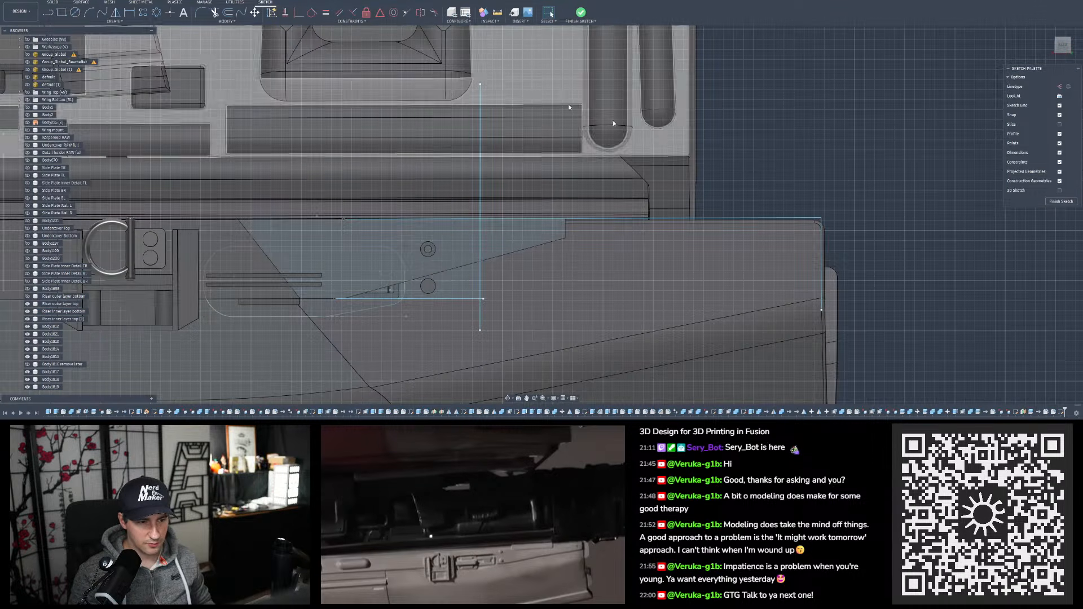
Show the default scan mesh, hide the inner layer bottom body, and sketch a rising line from the lower line crossing to the hull end's vertical line
{"action": "scroll", "coordinate": [459, 301], "scroll_direction": "up", "scroll_amount": 5}
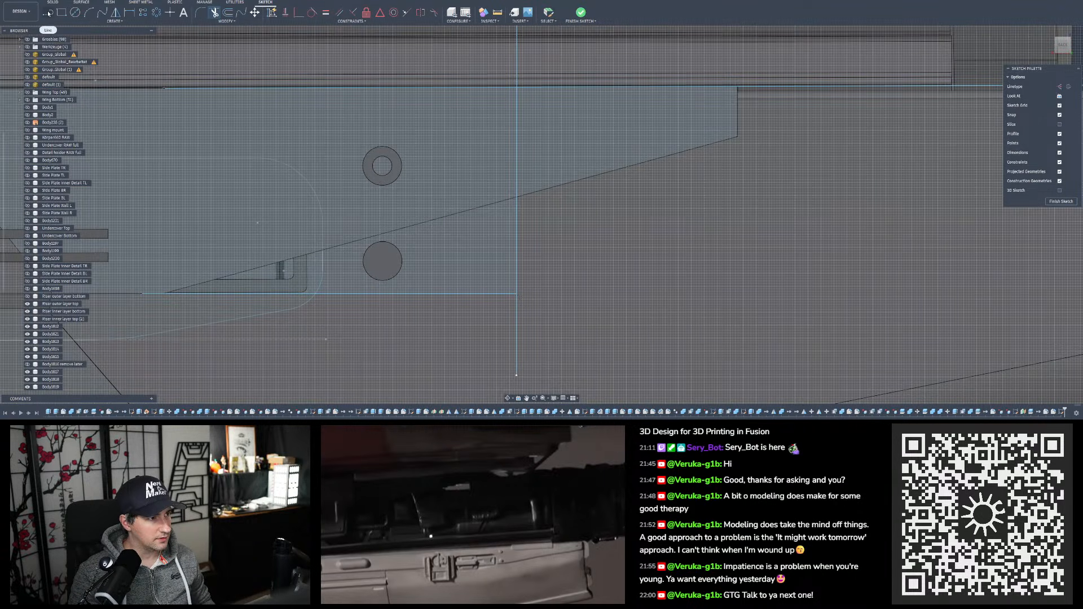
{"action": "left_click", "coordinate": [49, 12]}
{"action": "left_click", "coordinate": [517, 294]}
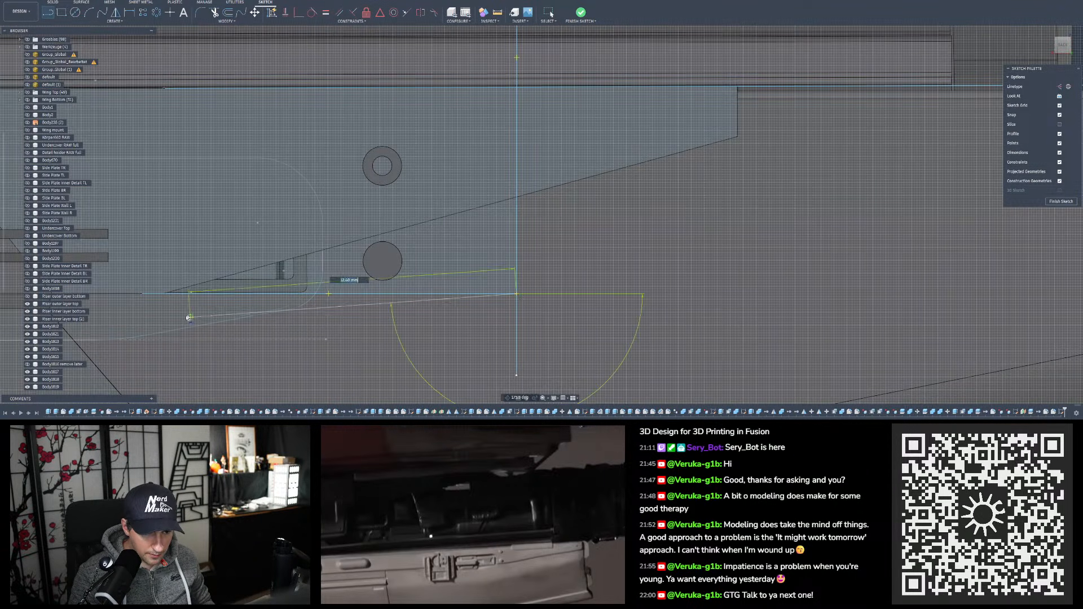
{"action": "scroll", "coordinate": [180, 316], "scroll_direction": "down", "scroll_amount": 4}
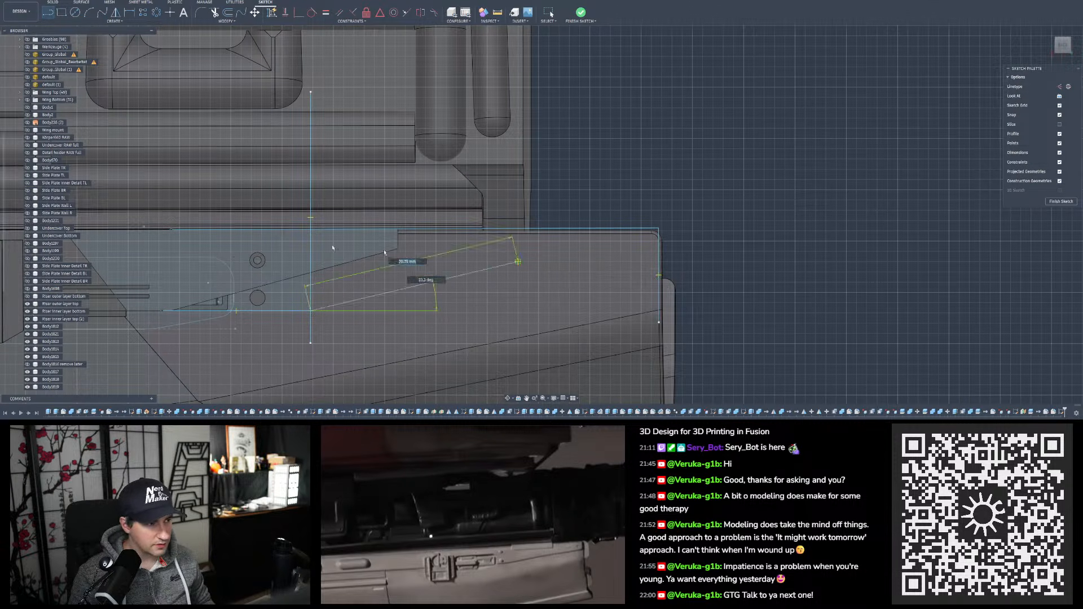
{"action": "left_click", "coordinate": [27, 77]}
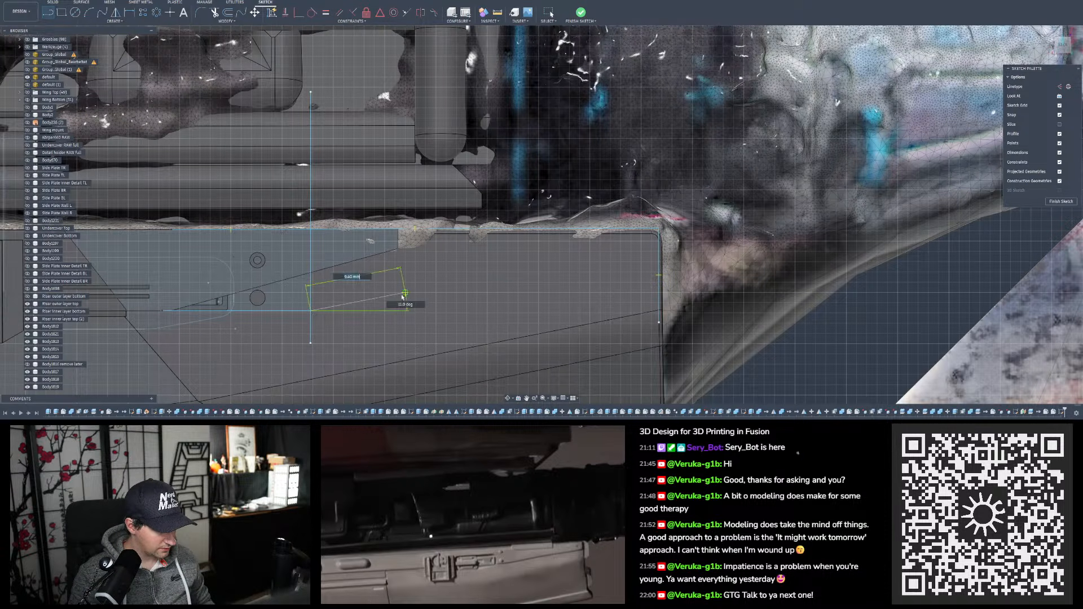
{"action": "left_click", "coordinate": [28, 312]}
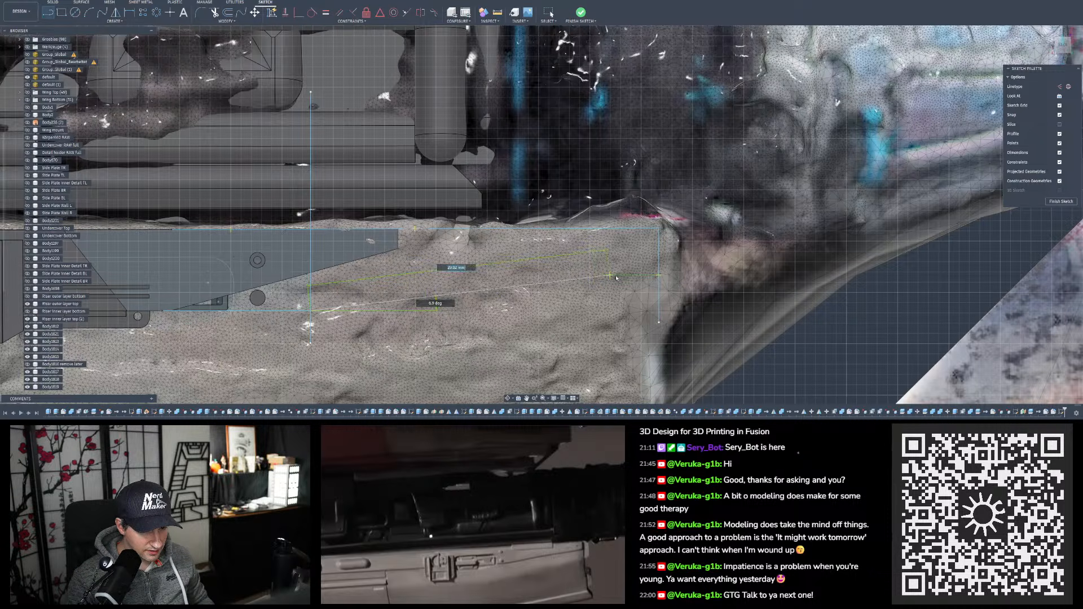
{"action": "left_click", "coordinate": [659, 269]}
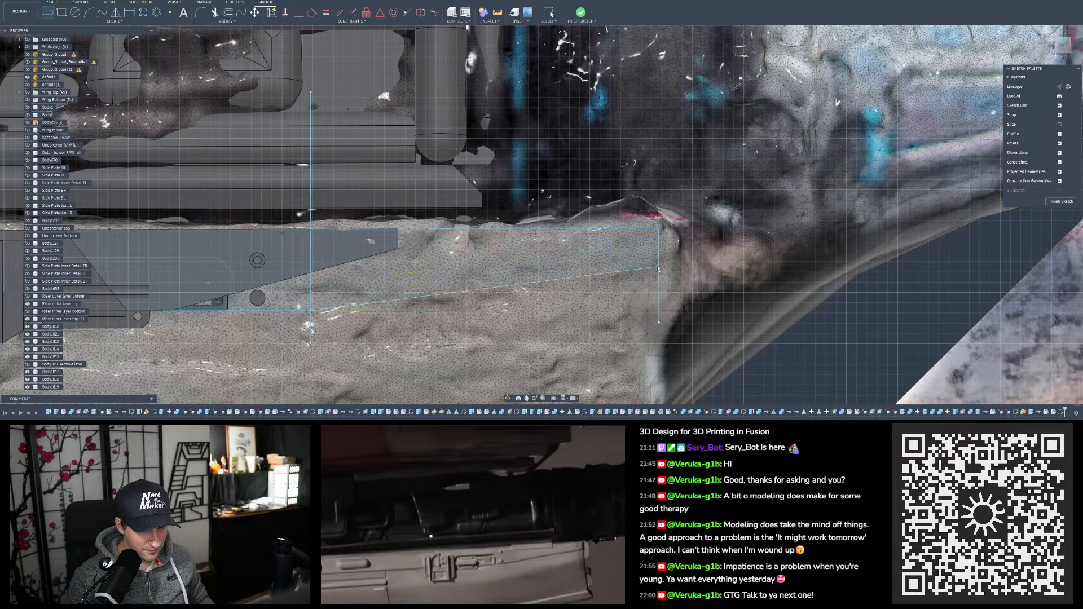
Shift the rising line's start point, together with the long vertical line crossing it, slightly along the lower horizontal line toward the hull end
{"action": "key", "text": "Escape"}
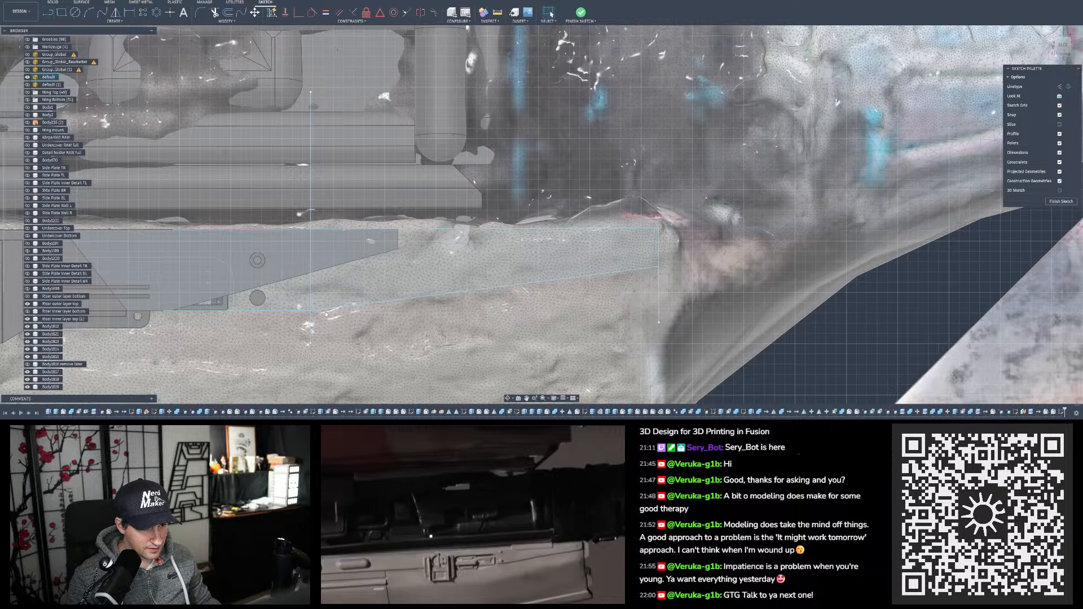
{"action": "left_click_drag", "start_coordinate": [310, 314], "coordinate": [326, 312]}
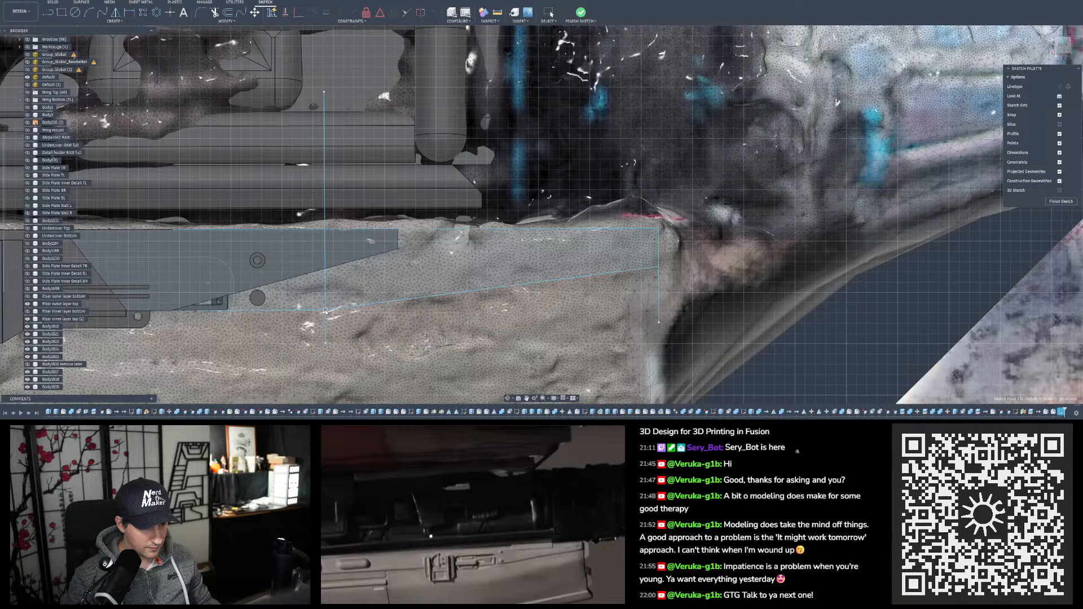
{"action": "left_click_drag", "start_coordinate": [324, 312], "coordinate": [326, 311]}
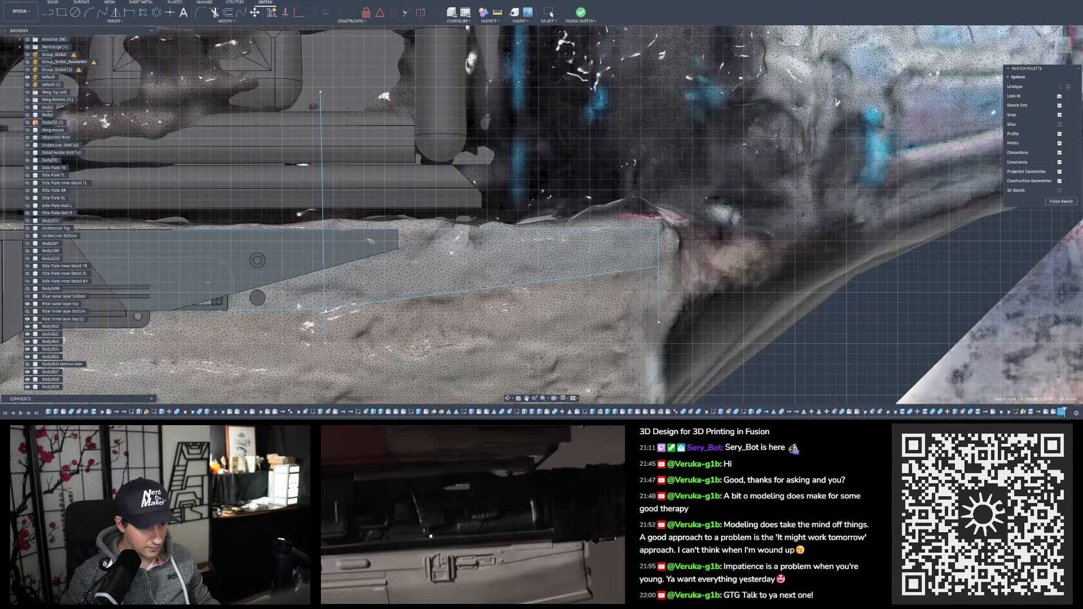
Delete the short lower horizontal line between the side plate and the long vertical line
{"action": "scroll", "coordinate": [368, 320], "scroll_direction": "down", "scroll_amount": 2}
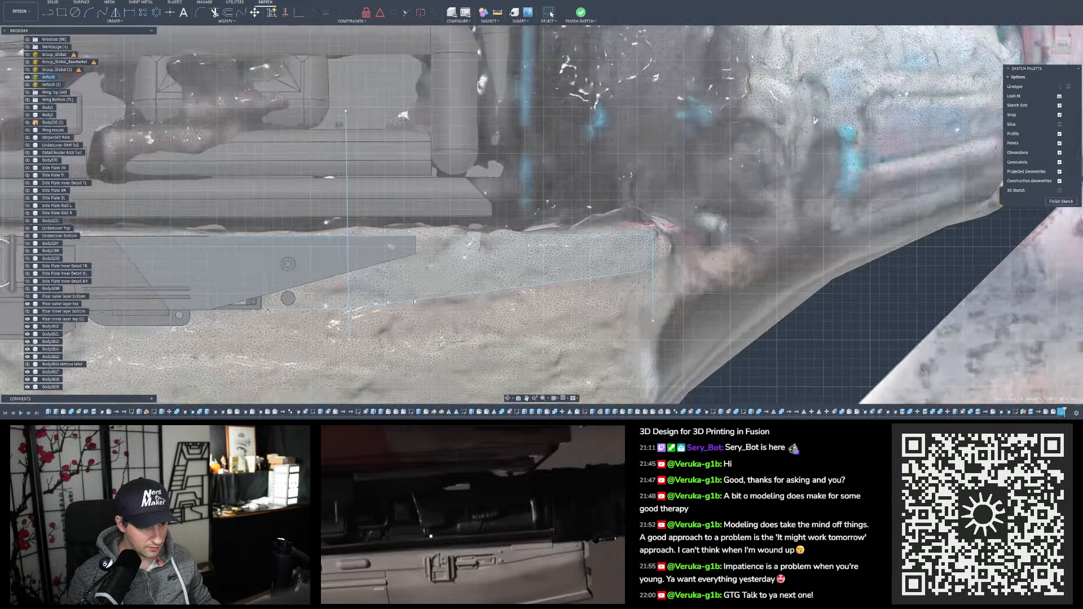
{"action": "middle_click_drag", "start_coordinate": [302, 319], "coordinate": [385, 318]}
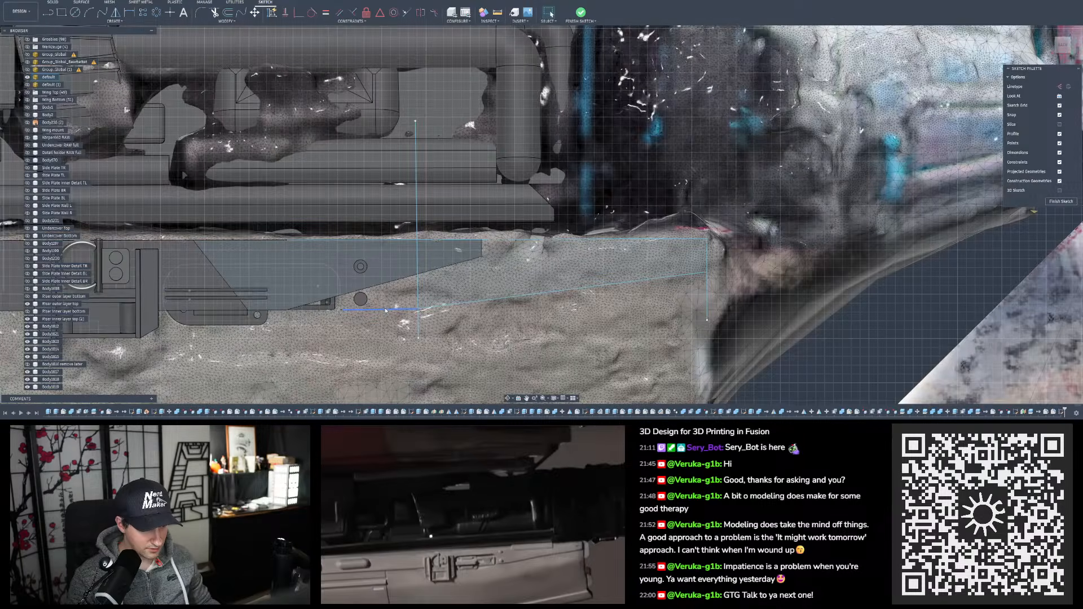
{"action": "left_click", "coordinate": [385, 310]}
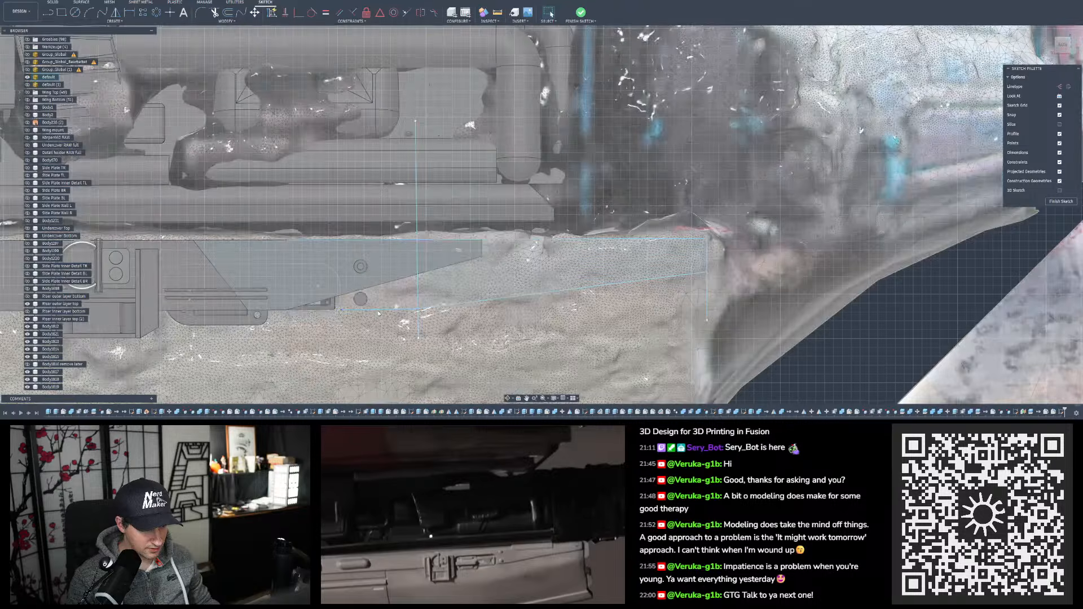
{"action": "key", "text": "Delete"}
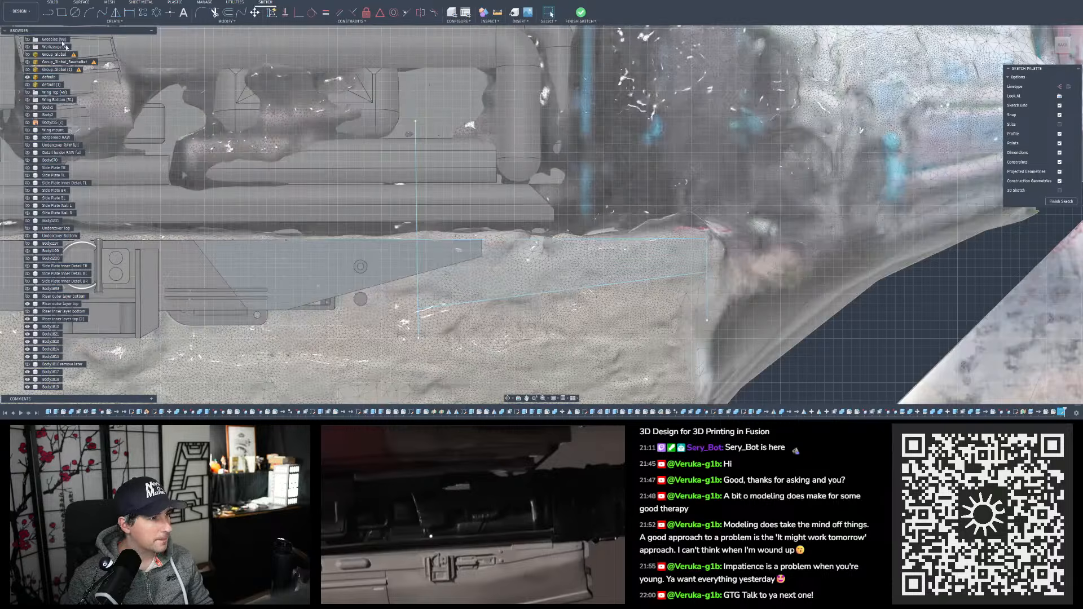
Sketch a long horizontal line from the side plate's lower corner past the rising line's start toward the hull end
{"action": "key", "text": "l"}
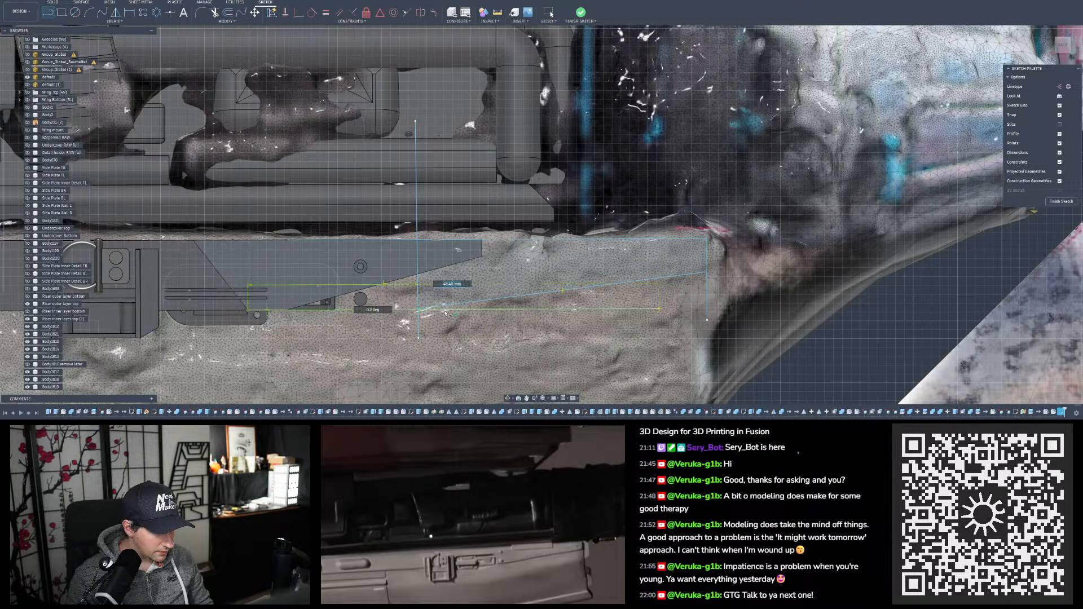
{"action": "scroll", "coordinate": [452, 312], "scroll_direction": "up", "scroll_amount": 3}
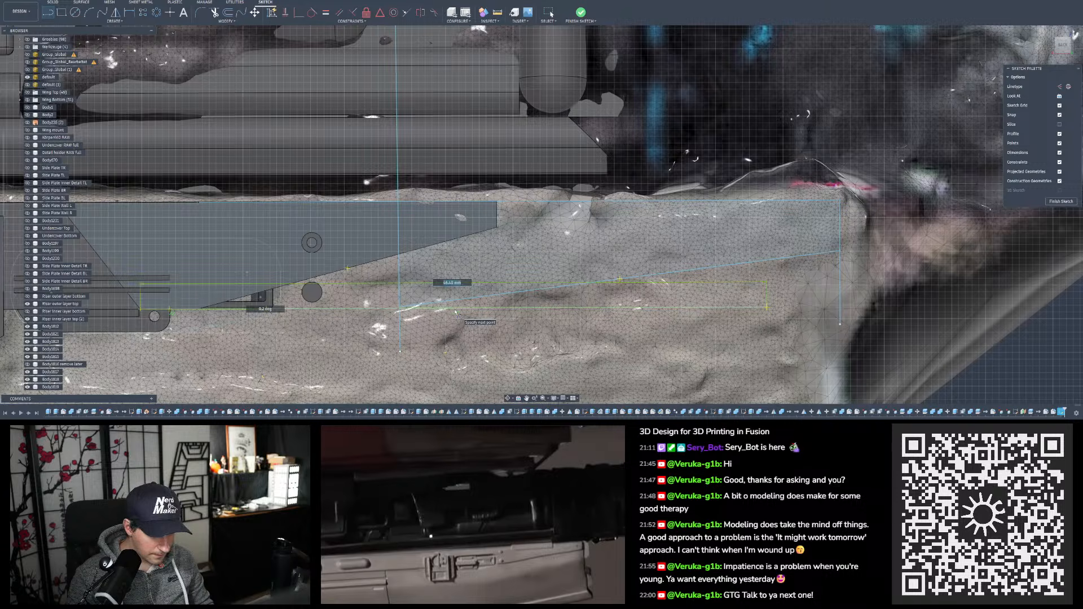
{"action": "left_click", "coordinate": [455, 312]}
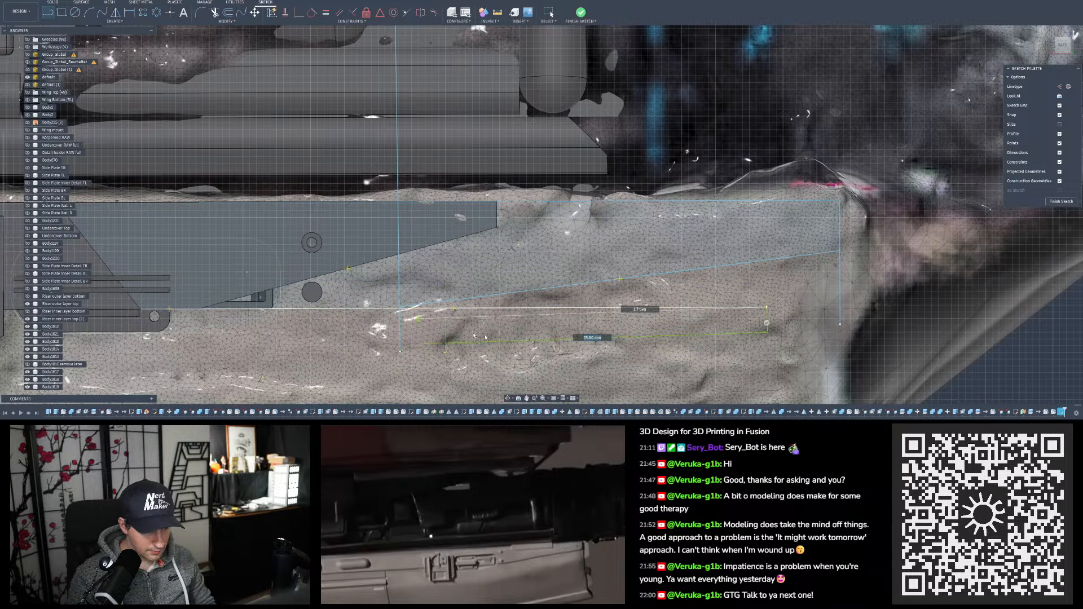
{"action": "left_click", "coordinate": [767, 324]}
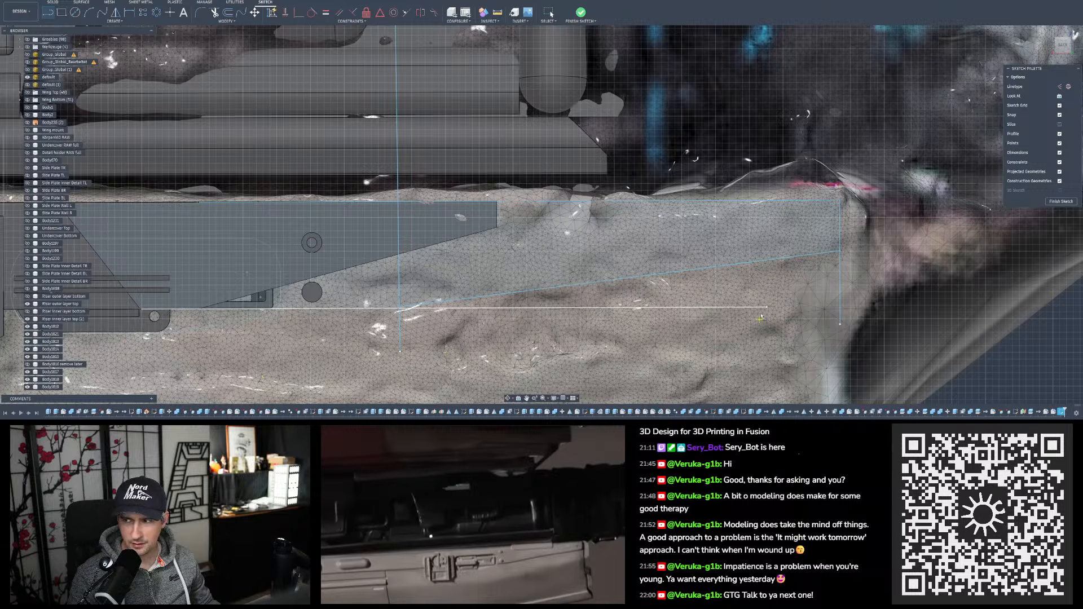
{"action": "key", "text": "Escape"}
Delete the long vertical line crossing the plate and place the rising line's start point on the new horizontal line
{"action": "scroll", "coordinate": [390, 318], "scroll_direction": "up", "scroll_amount": 6}
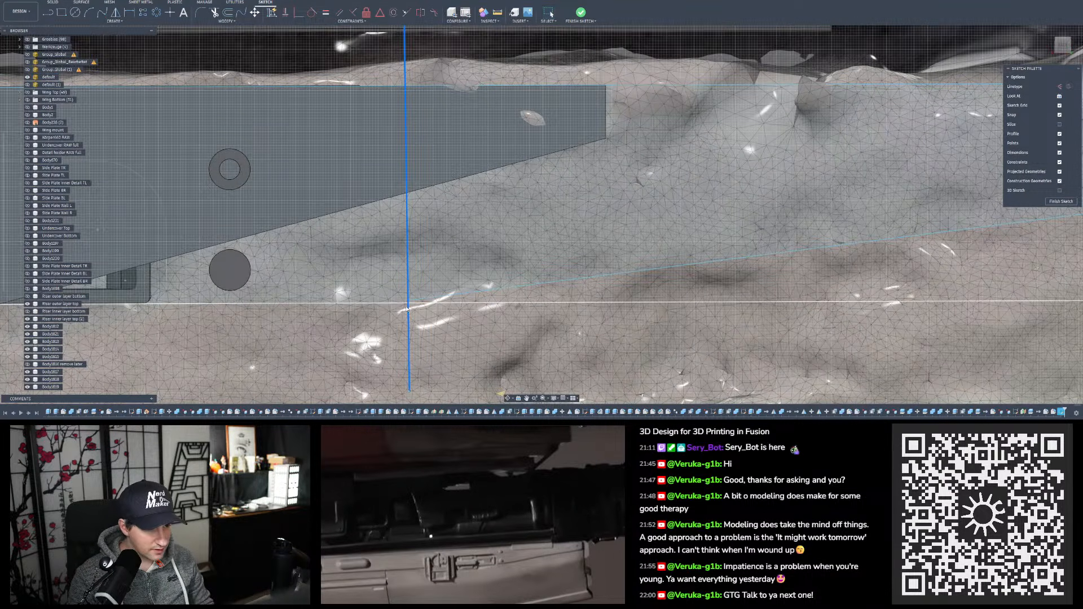
{"action": "scroll", "coordinate": [409, 318], "scroll_direction": "up", "scroll_amount": 3}
{"action": "left_click", "coordinate": [409, 299]}
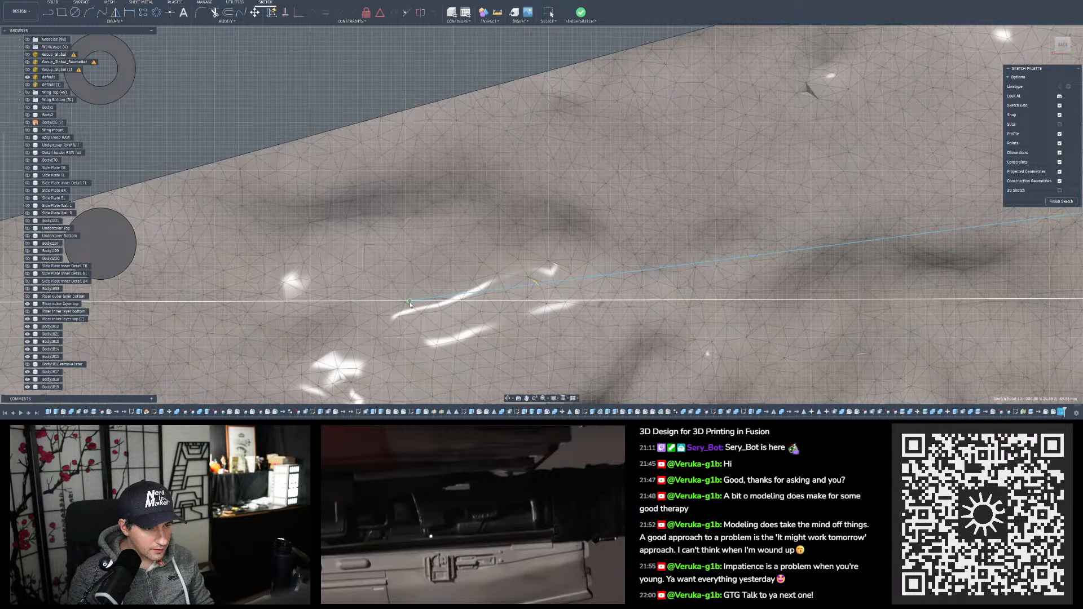
Trim the horizontal line beyond the rising line's start and the vertical end line's overhang below the profile
{"action": "scroll", "coordinate": [411, 305], "scroll_direction": "down", "scroll_amount": 8}
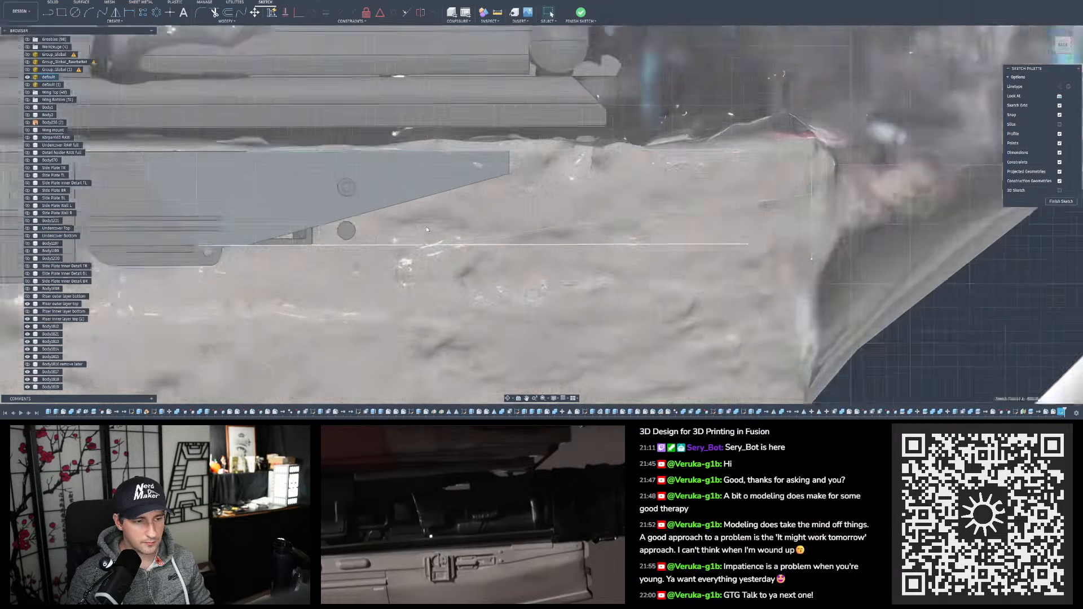
{"action": "key", "text": "t"}
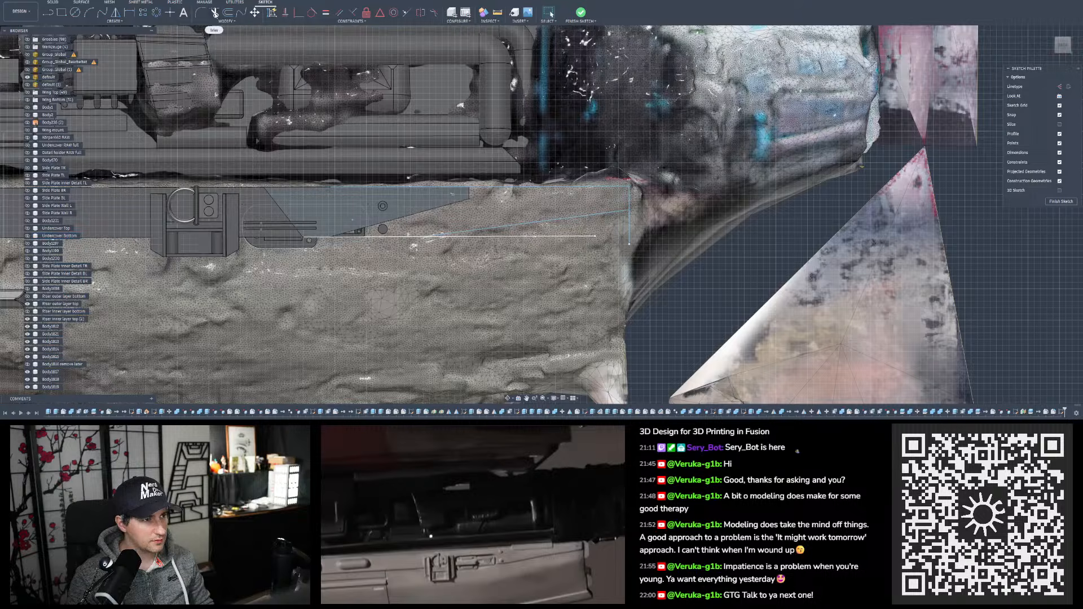
{"action": "left_click", "coordinate": [543, 238]}
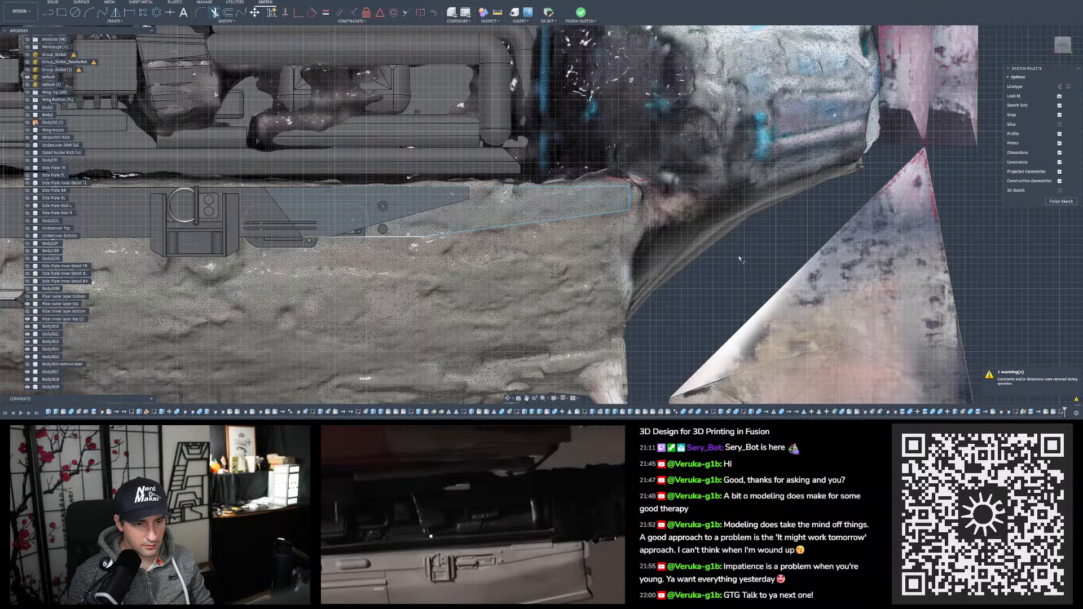
{"action": "key", "text": "Escape"}
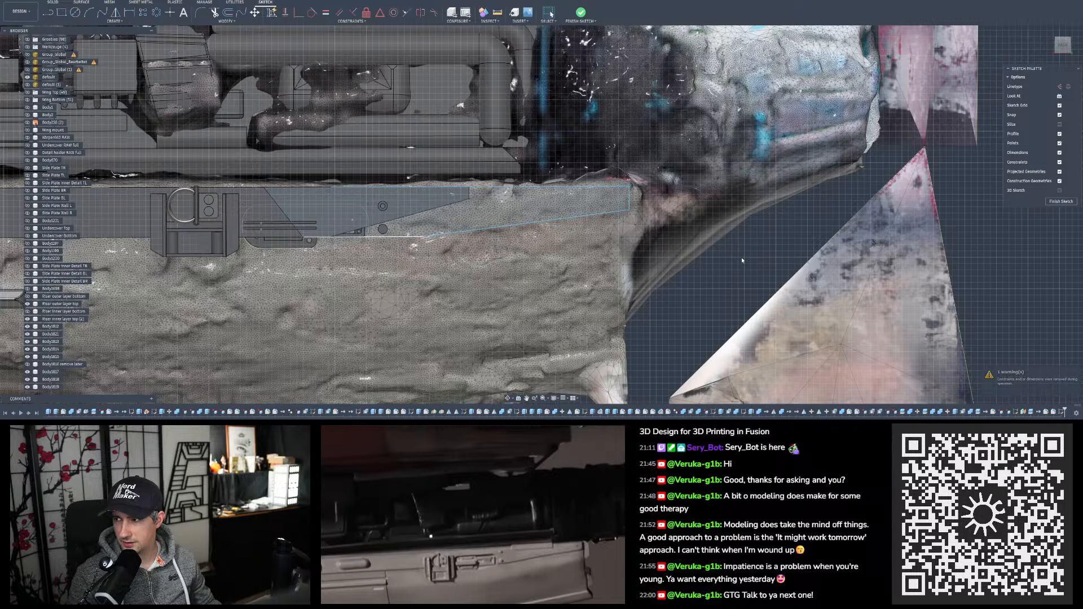
Finish the side plate profile sketch and hide the default scan mesh
{"action": "scroll", "coordinate": [411, 244], "scroll_direction": "up", "scroll_amount": 5}
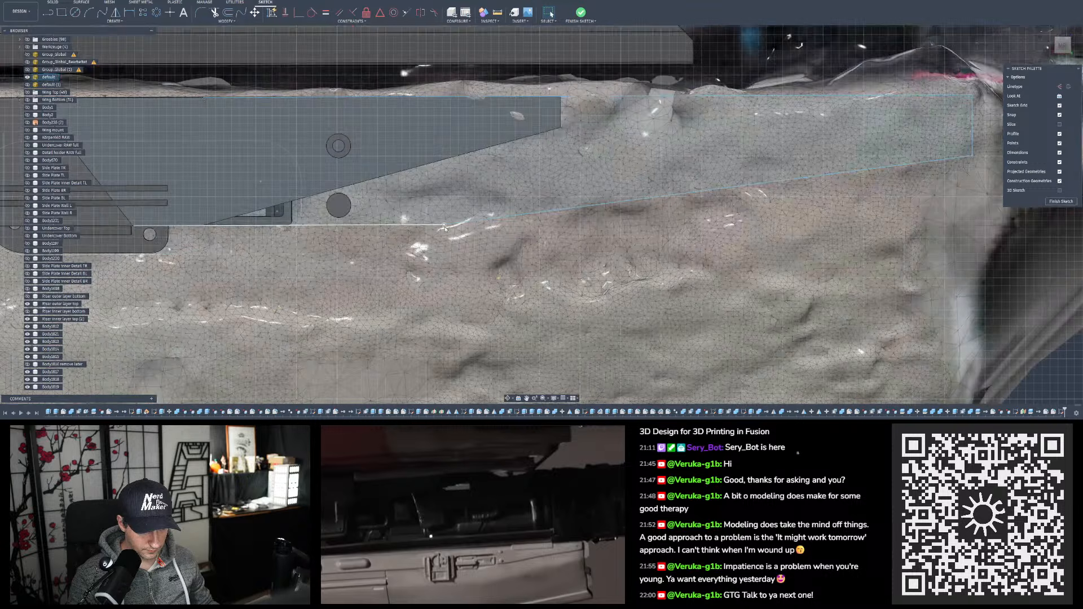
{"action": "scroll", "coordinate": [443, 228], "scroll_direction": "down", "scroll_amount": 3}
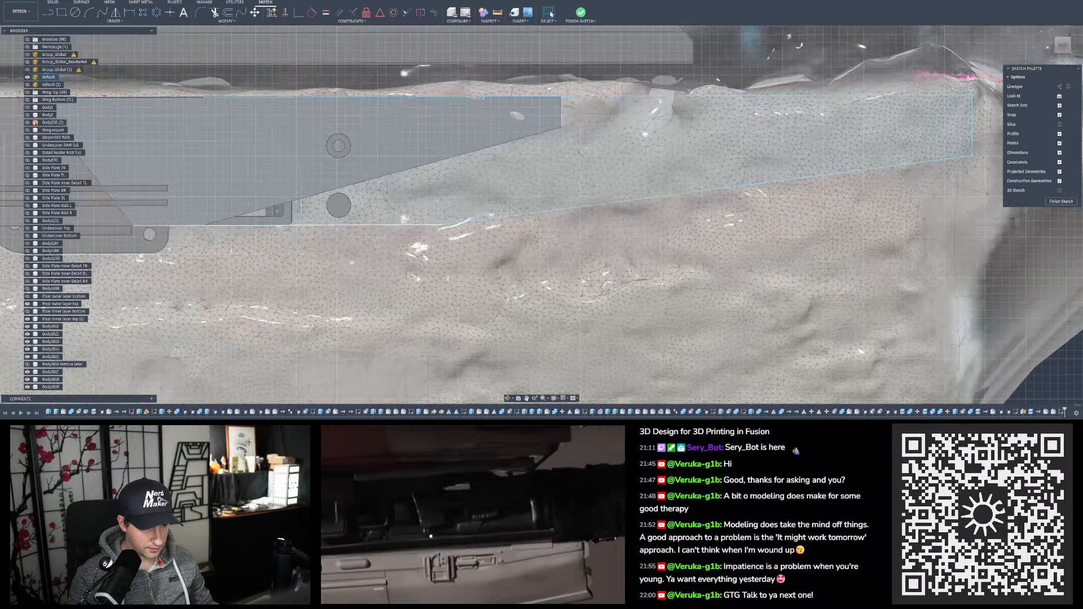
{"action": "scroll", "coordinate": [467, 307], "scroll_direction": "down", "scroll_amount": 2}
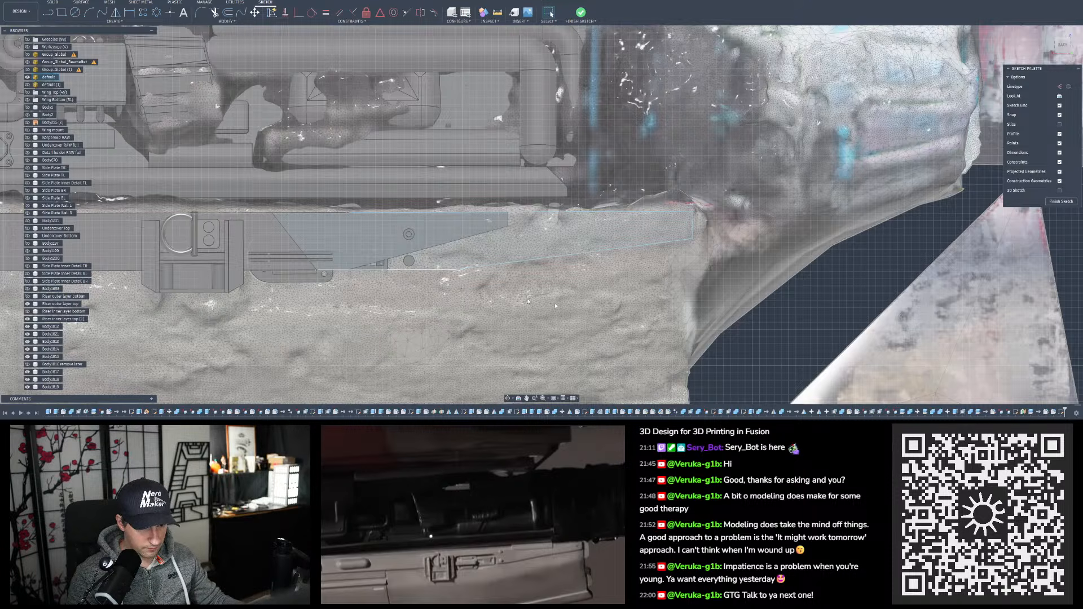
{"action": "left_click", "coordinate": [803, 295]}
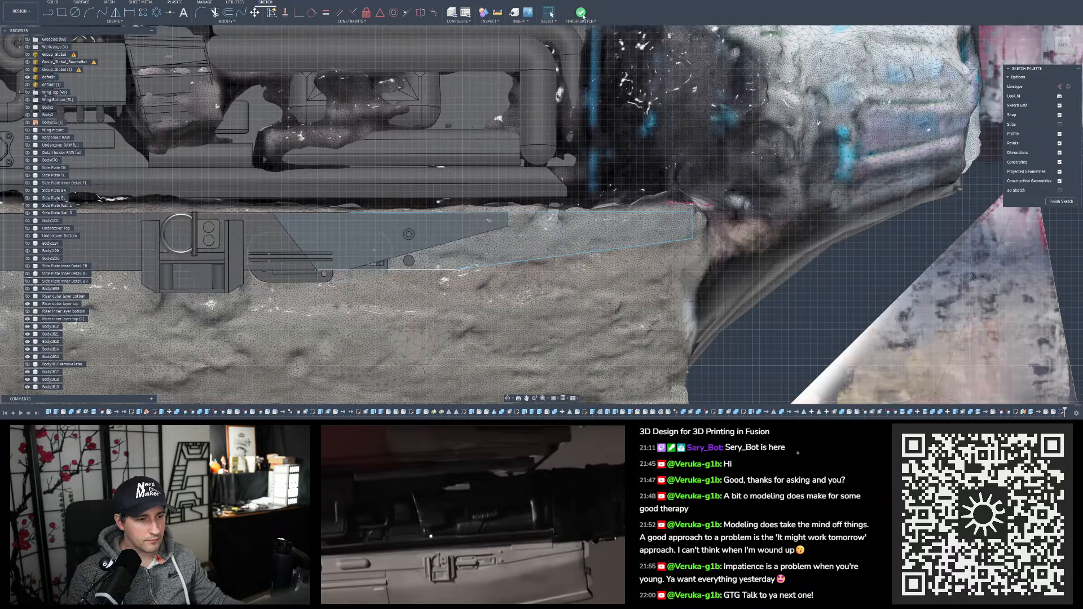
{"action": "left_click", "coordinate": [581, 12]}
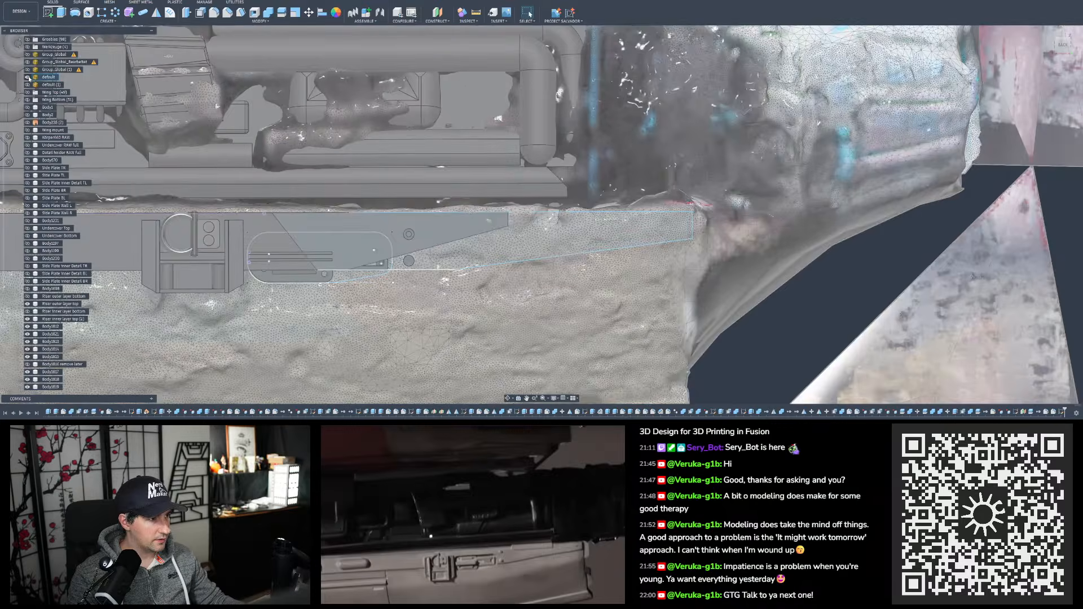
{"action": "left_click", "coordinate": [27, 76]}
{"action": "scroll", "coordinate": [411, 248], "scroll_direction": "up", "scroll_amount": 4}
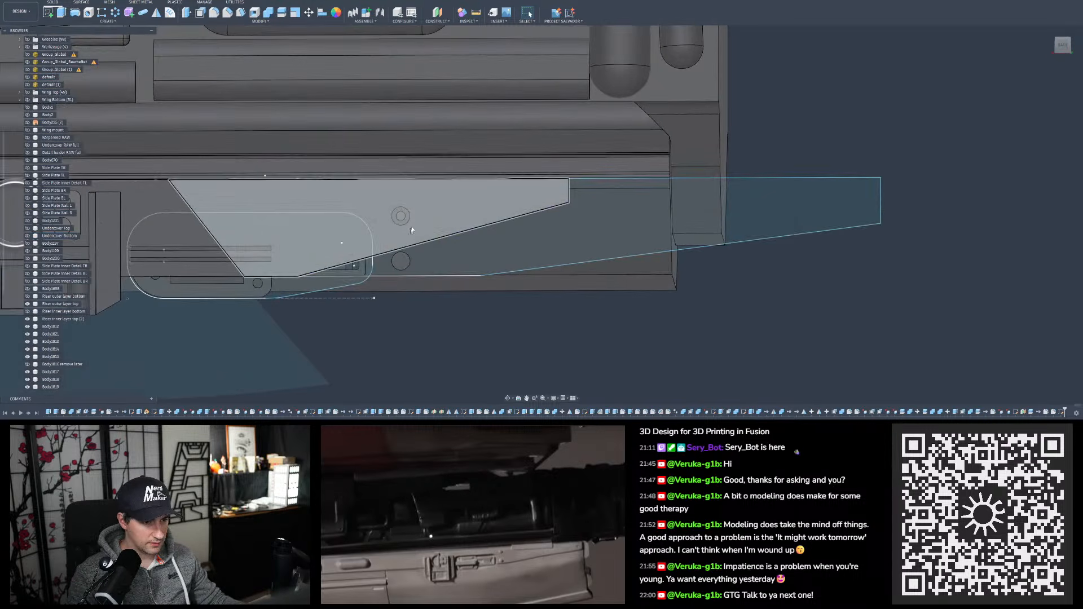
Hide the small block, slotted detail and holed tab bodies around the rounded slot outline to clear the new plate profile
{"action": "middle_click_drag", "start_coordinate": [411, 230], "coordinate": [350, 280], "text": "shift"}
{"action": "left_click", "coordinate": [351, 280]}
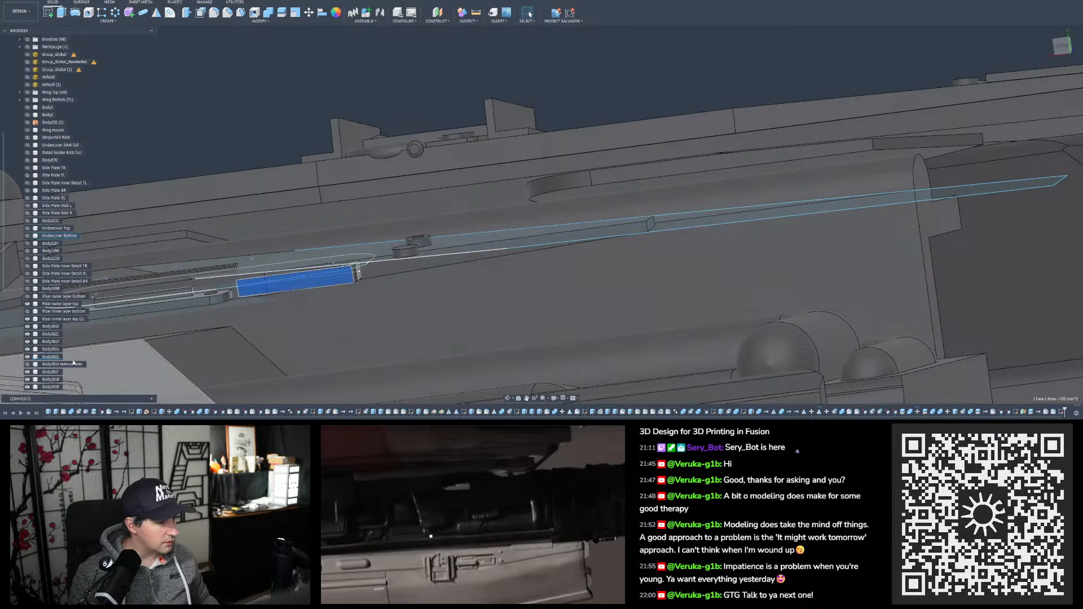
{"action": "middle_click_drag", "start_coordinate": [351, 281], "coordinate": [270, 284], "text": "shift"}
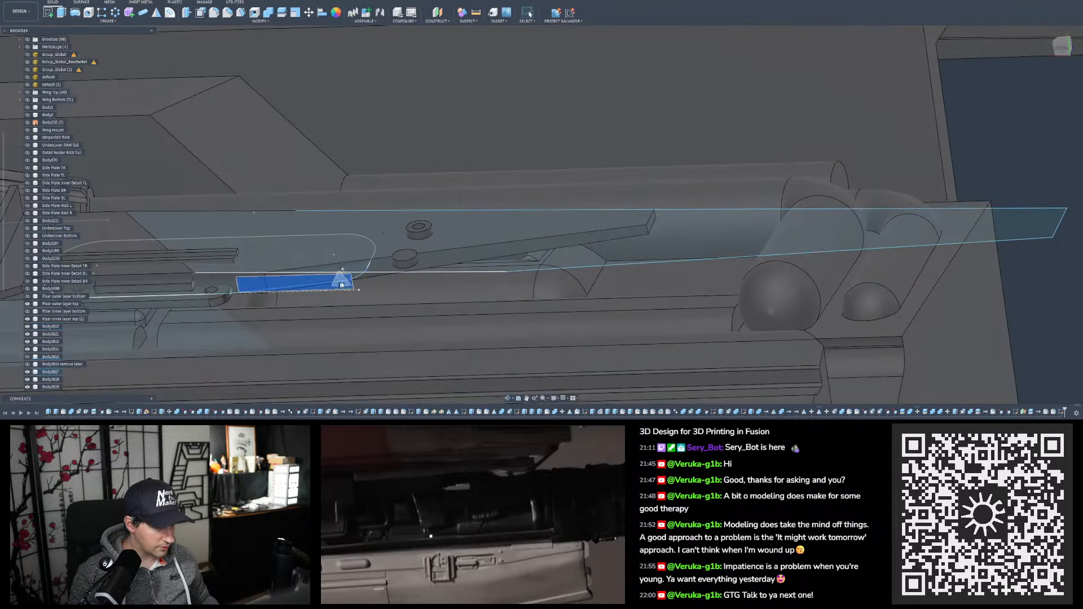
{"action": "middle_click_drag", "start_coordinate": [345, 277], "coordinate": [308, 288], "text": "shift"}
{"action": "left_click", "coordinate": [354, 284]}
{"action": "scroll", "coordinate": [309, 288], "scroll_direction": "up", "scroll_amount": 3}
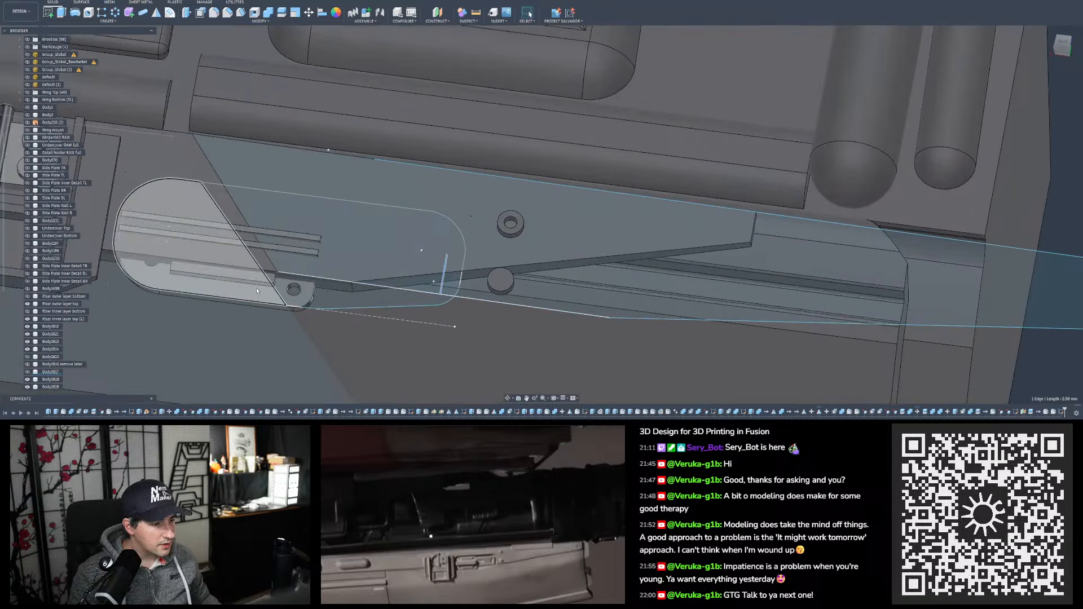
{"action": "middle_click_drag", "start_coordinate": [212, 303], "coordinate": [443, 230], "text": "shift"}
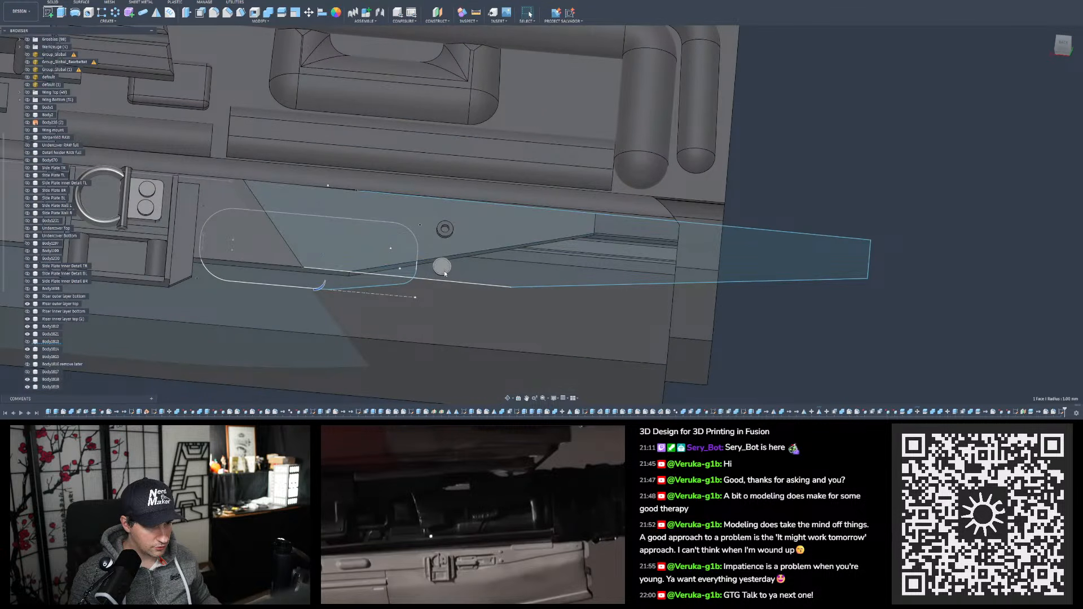
{"action": "scroll", "coordinate": [437, 273], "scroll_direction": "down", "scroll_amount": 2}
{"action": "scroll", "coordinate": [727, 194], "scroll_direction": "up", "scroll_amount": 3}
{"action": "left_click", "coordinate": [751, 192]}
{"action": "scroll", "coordinate": [706, 203], "scroll_direction": "down", "scroll_amount": 2}
{"action": "scroll", "coordinate": [339, 254], "scroll_direction": "up", "scroll_amount": 2}
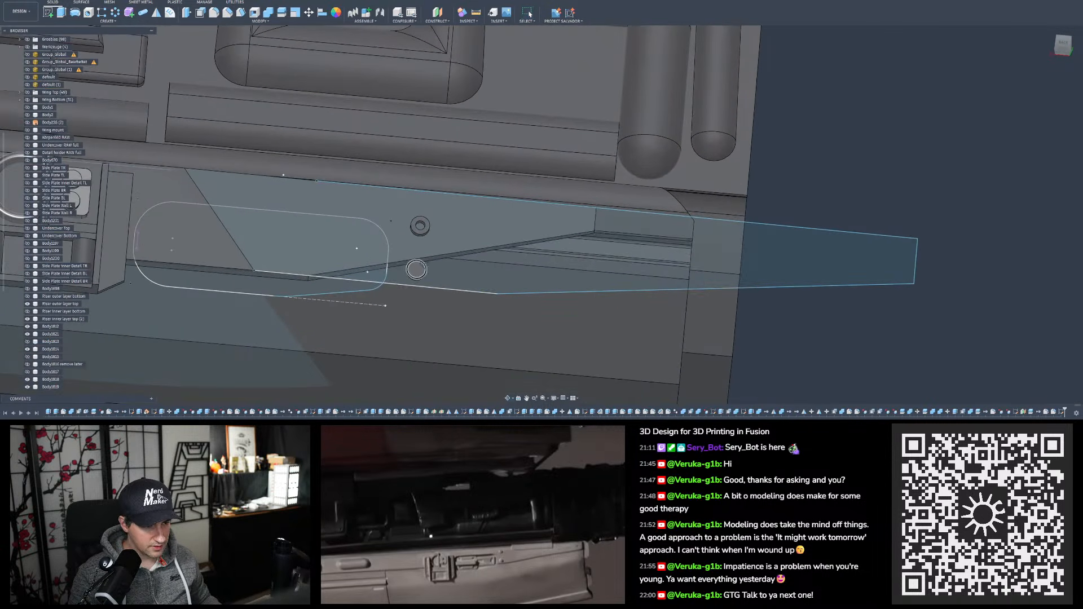
{"action": "middle_click_drag", "start_coordinate": [350, 198], "coordinate": [396, 243], "text": "shift"}
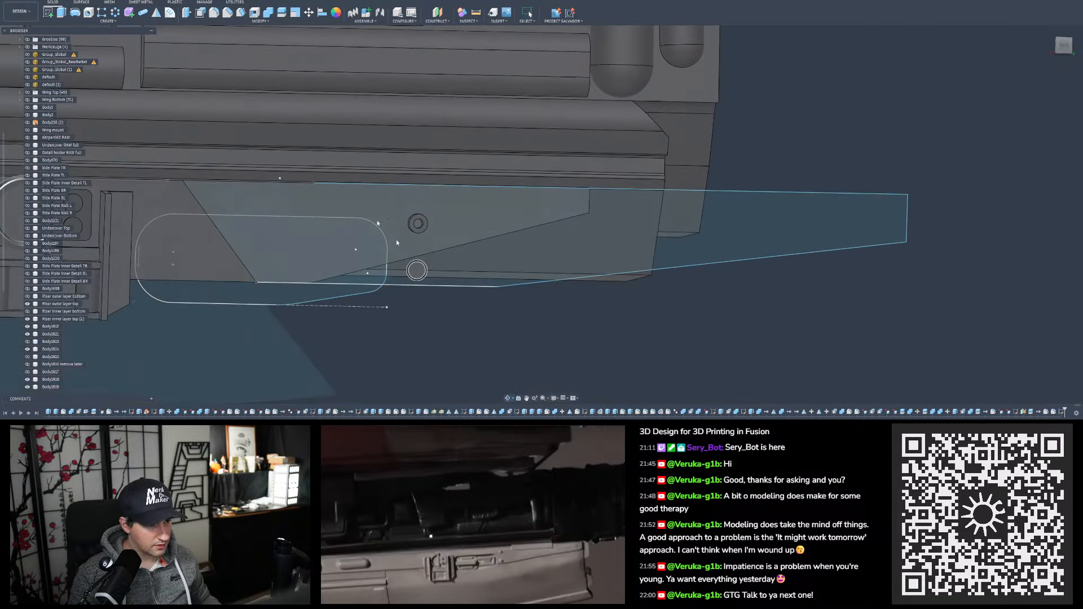
{"action": "left_click", "coordinate": [62, 12]}
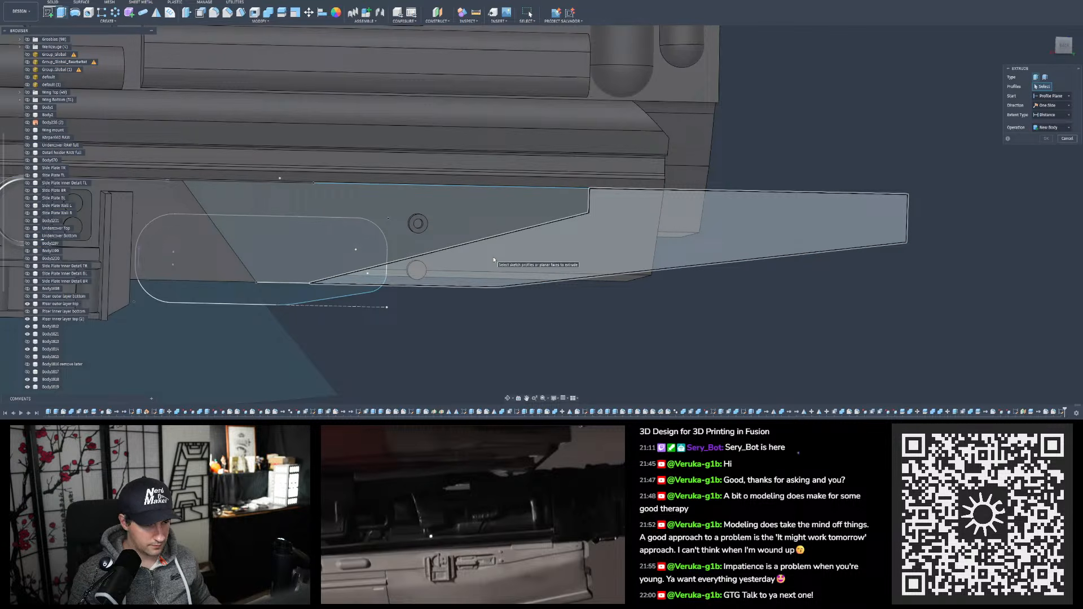
{"action": "left_click", "coordinate": [494, 261]}
{"action": "middle_click_drag", "start_coordinate": [491, 248], "coordinate": [440, 263], "text": "shift"}
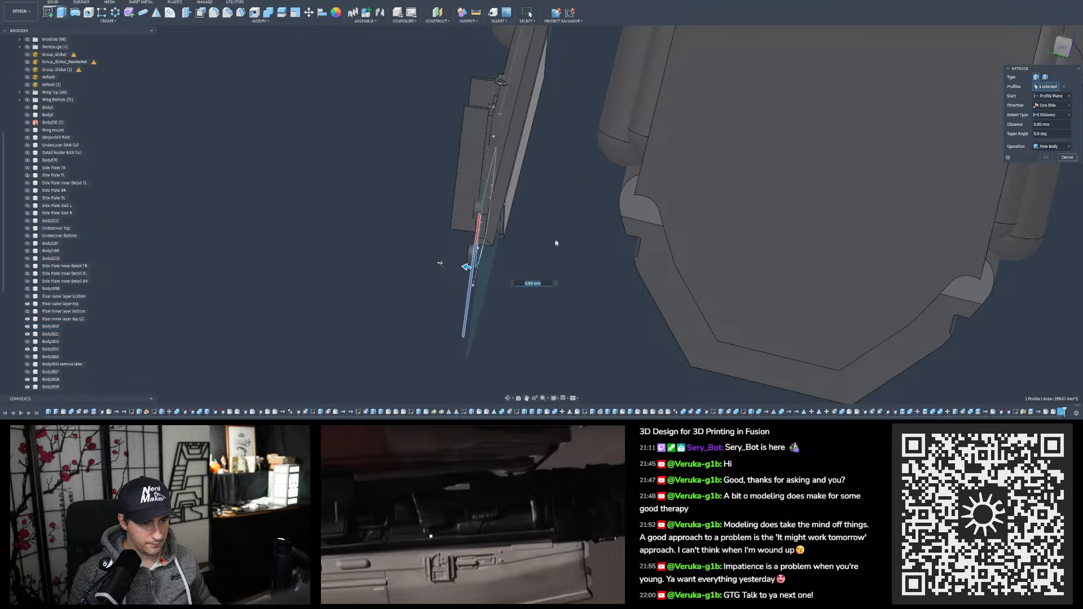
{"action": "left_click", "coordinate": [1067, 157]}
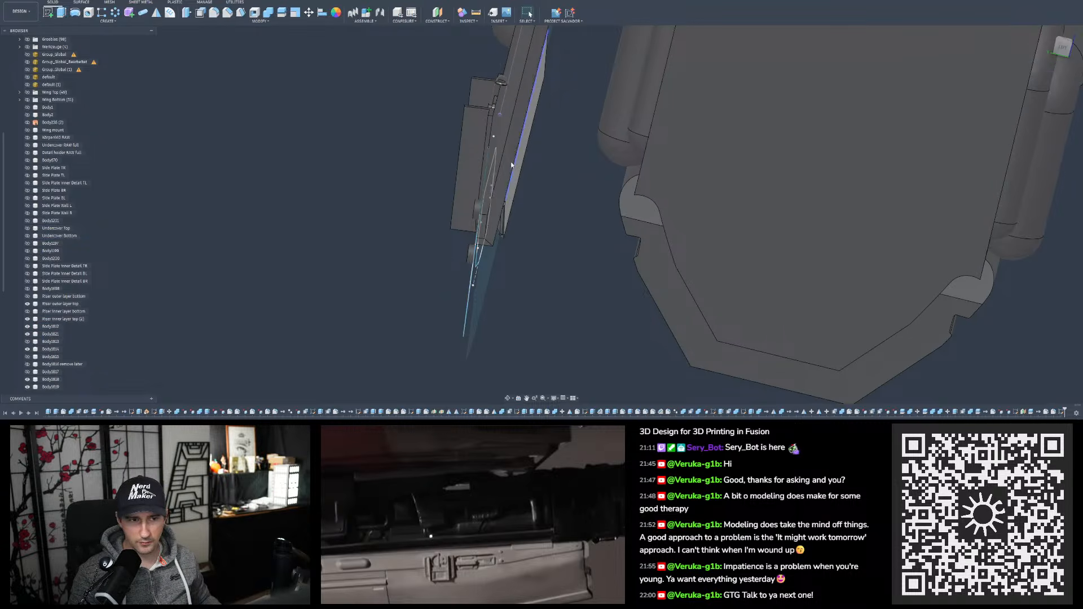
Measure the distance between the two long parallel edges of the existing side plate layers
{"action": "scroll", "coordinate": [511, 164], "scroll_direction": "down", "scroll_amount": 3}
{"action": "scroll", "coordinate": [497, 276], "scroll_direction": "up", "scroll_amount": 5}
{"action": "middle_click_drag", "start_coordinate": [501, 145], "coordinate": [481, 43], "text": "shift"}
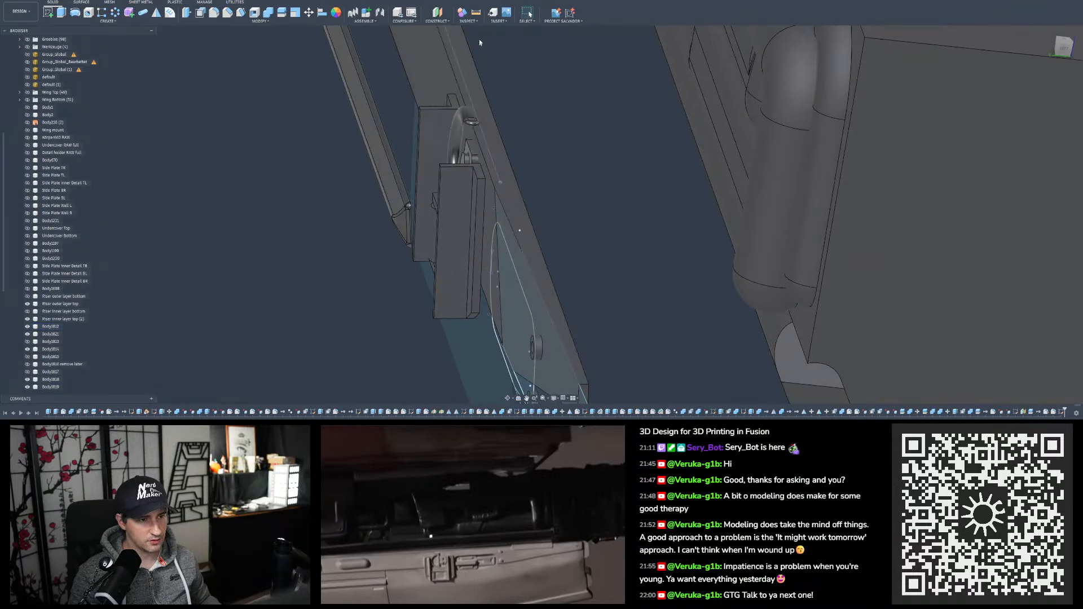
{"action": "left_click", "coordinate": [474, 14]}
{"action": "left_click", "coordinate": [471, 49]}
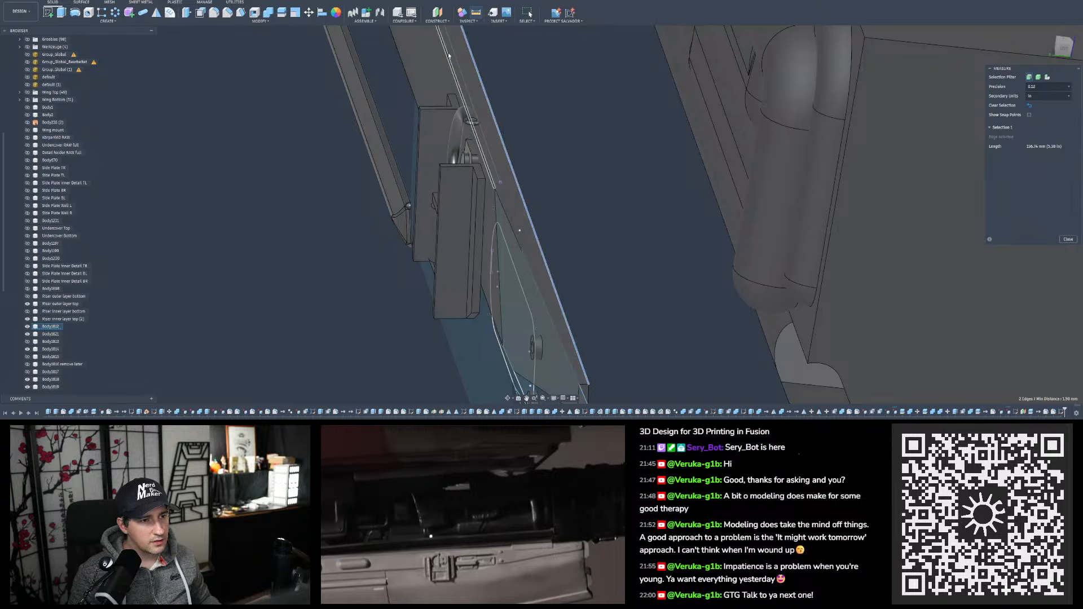
{"action": "left_click", "coordinate": [447, 53]}
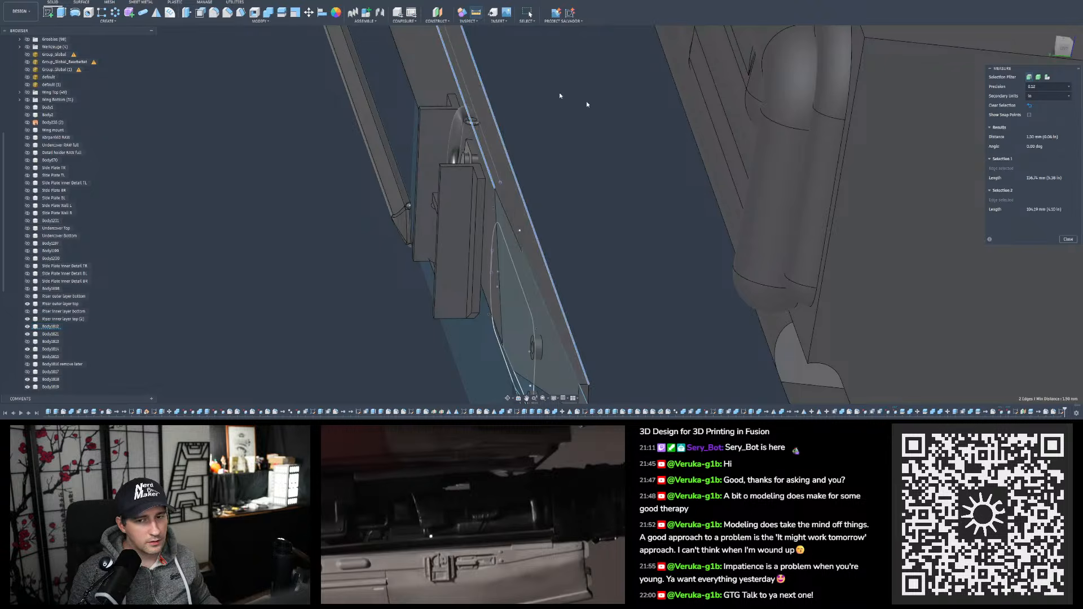
Extrude the new side plate profile by -1.5 mm and join it to the existing plate layer
{"action": "left_click", "coordinate": [1069, 240]}
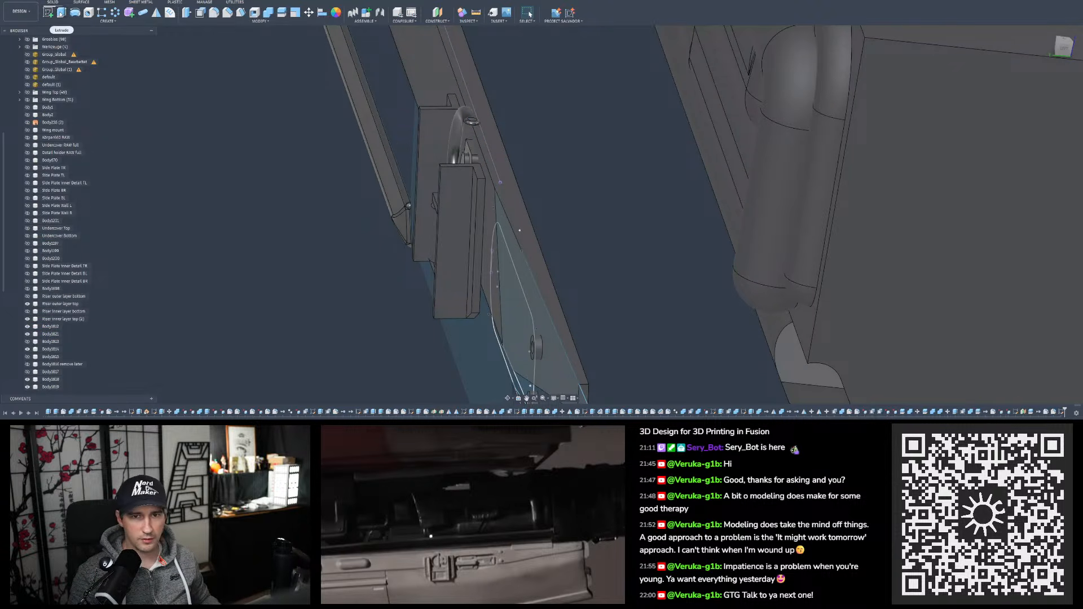
{"action": "left_click", "coordinate": [61, 14]}
{"action": "left_click", "coordinate": [524, 336]}
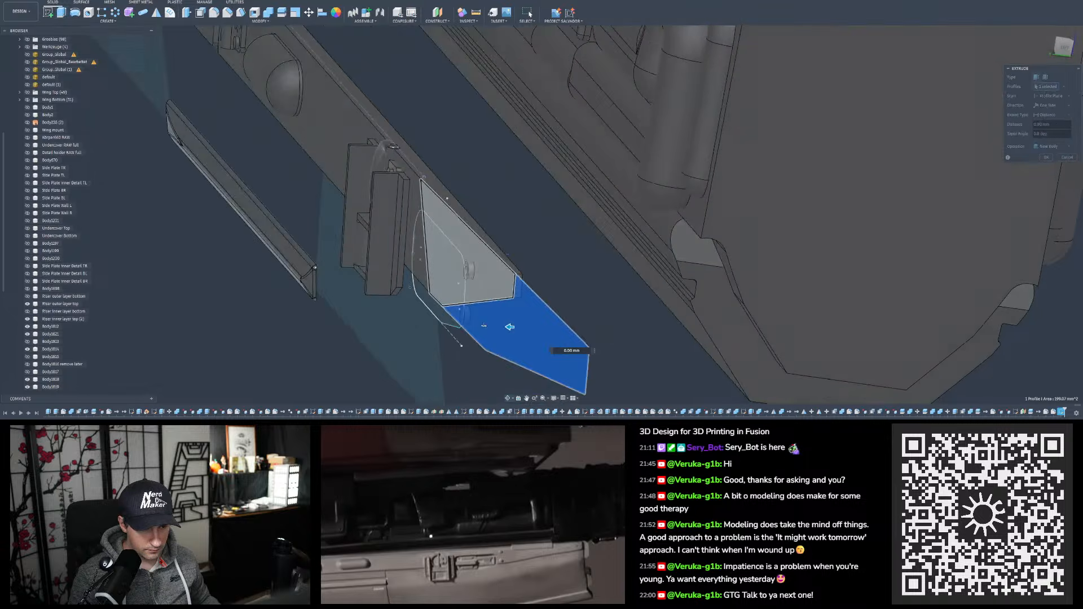
{"action": "middle_click_drag", "start_coordinate": [484, 327], "coordinate": [493, 267], "text": "shift"}
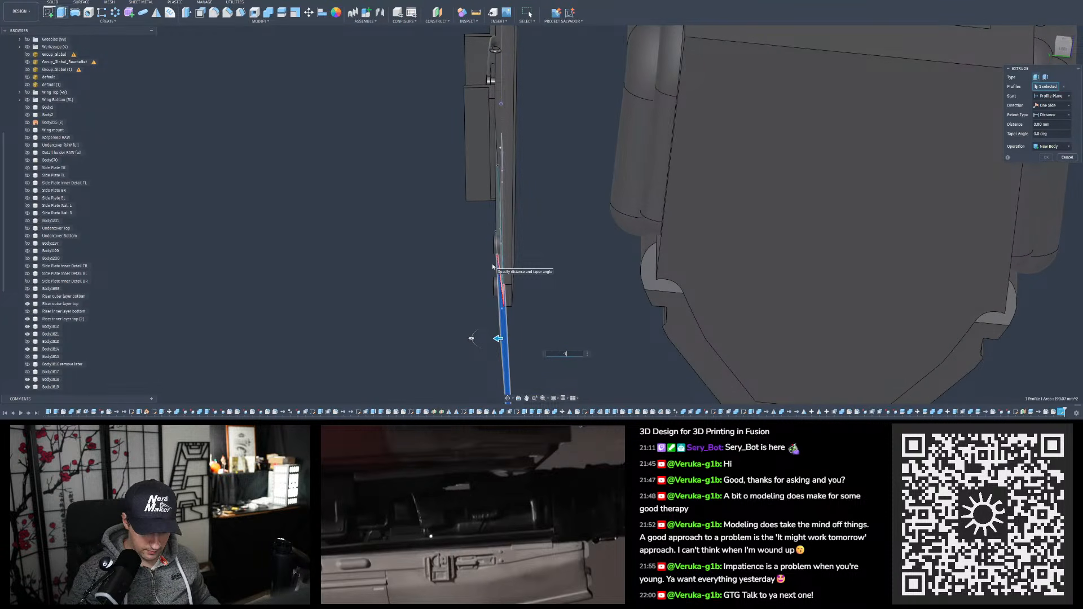
{"action": "scroll", "coordinate": [505, 100], "scroll_direction": "down", "scroll_amount": 2}
{"action": "scroll", "coordinate": [508, 282], "scroll_direction": "up", "scroll_amount": 3}
{"action": "middle_click_drag", "start_coordinate": [479, 225], "coordinate": [540, 191], "text": "shift"}
{"action": "key", "text": "Return"}
{"action": "mouse_move", "coordinate": [534, 228]}
{"action": "middle_mouse_down", "text": "shift"}
{"action": "mouse_move", "coordinate": [524, 214]}
{"action": "mouse_move", "coordinate": [536, 210]}
{"action": "middle_mouse_up", "text": "shift"}
{"action": "left_click", "coordinate": [1041, 147]}
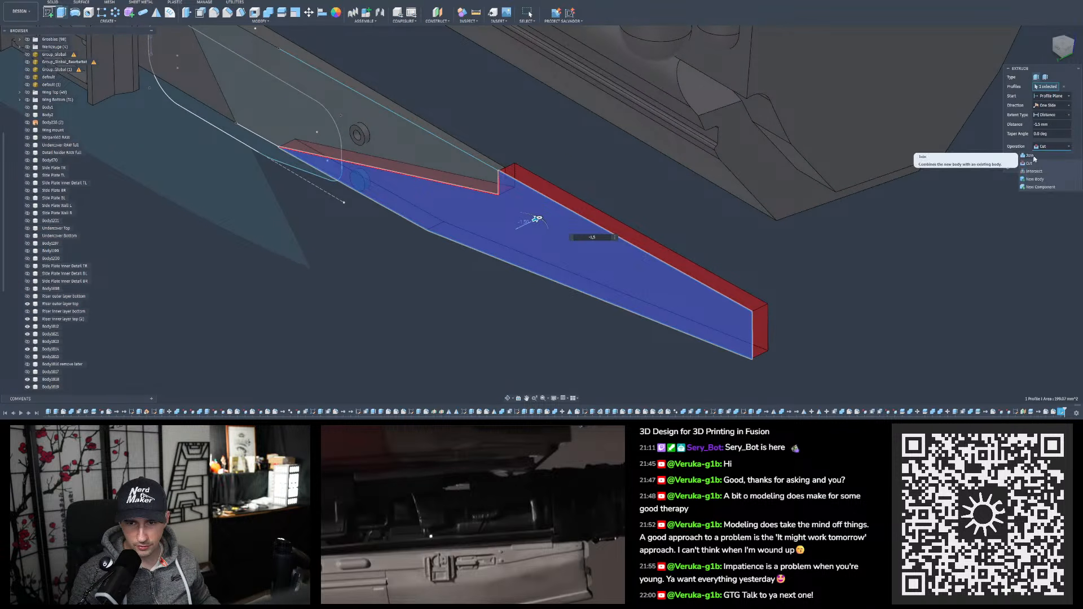
{"action": "left_click", "coordinate": [1044, 161]}
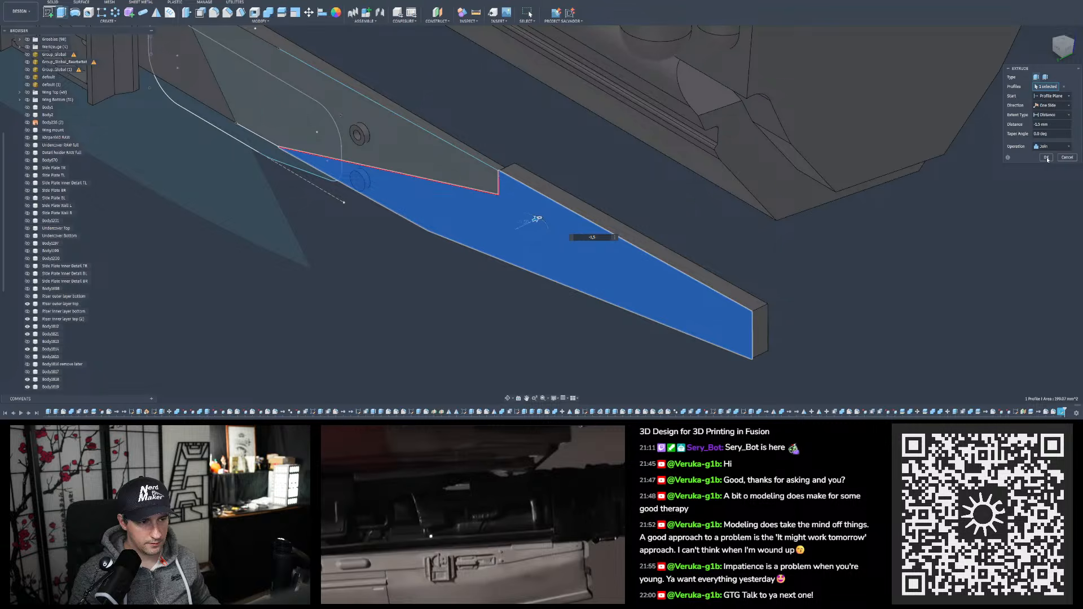
{"action": "left_click", "coordinate": [1047, 158]}
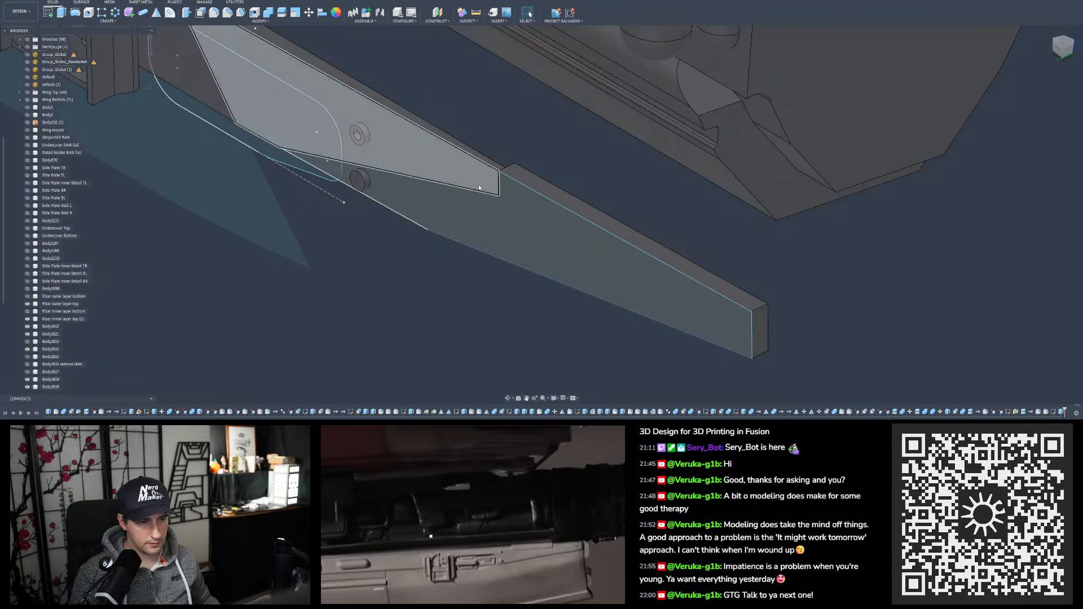
Try to delete the narrow slanted face left between the original plate and its extension
{"action": "scroll", "coordinate": [499, 121], "scroll_direction": "up", "scroll_amount": 2}
{"action": "middle_click_drag", "start_coordinate": [499, 121], "coordinate": [567, 246], "text": "shift"}
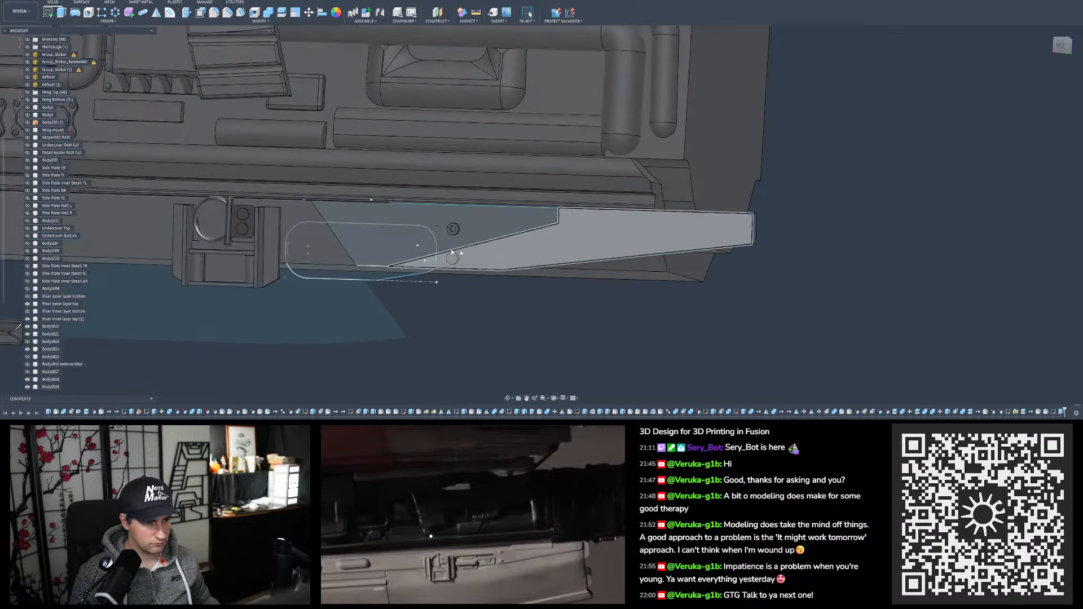
{"action": "left_click", "coordinate": [571, 244]}
{"action": "left_click", "coordinate": [593, 332]}
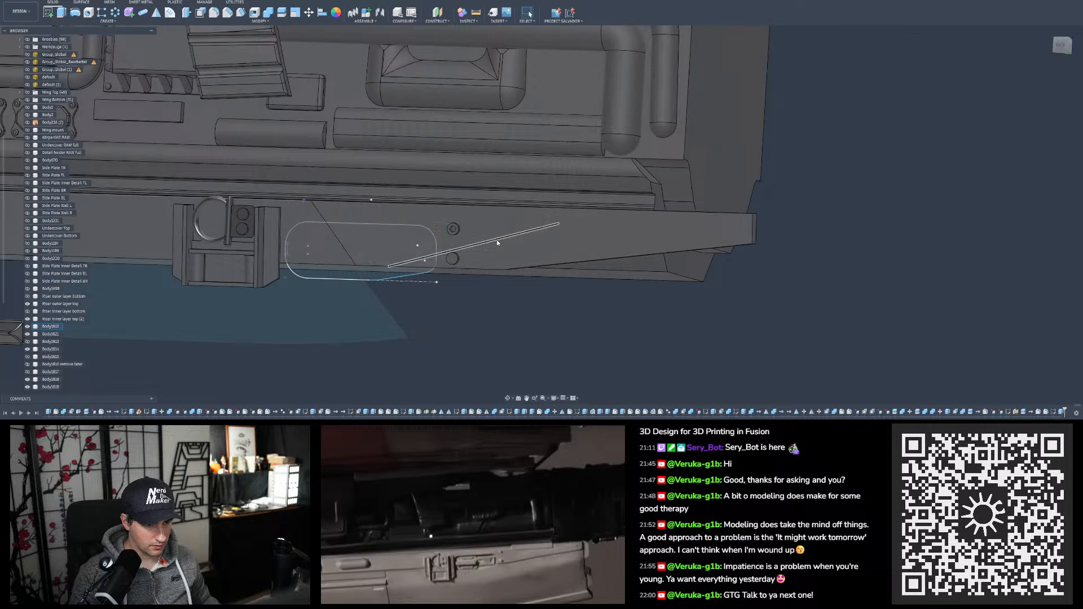
{"action": "scroll", "coordinate": [559, 227], "scroll_direction": "up", "scroll_amount": 10}
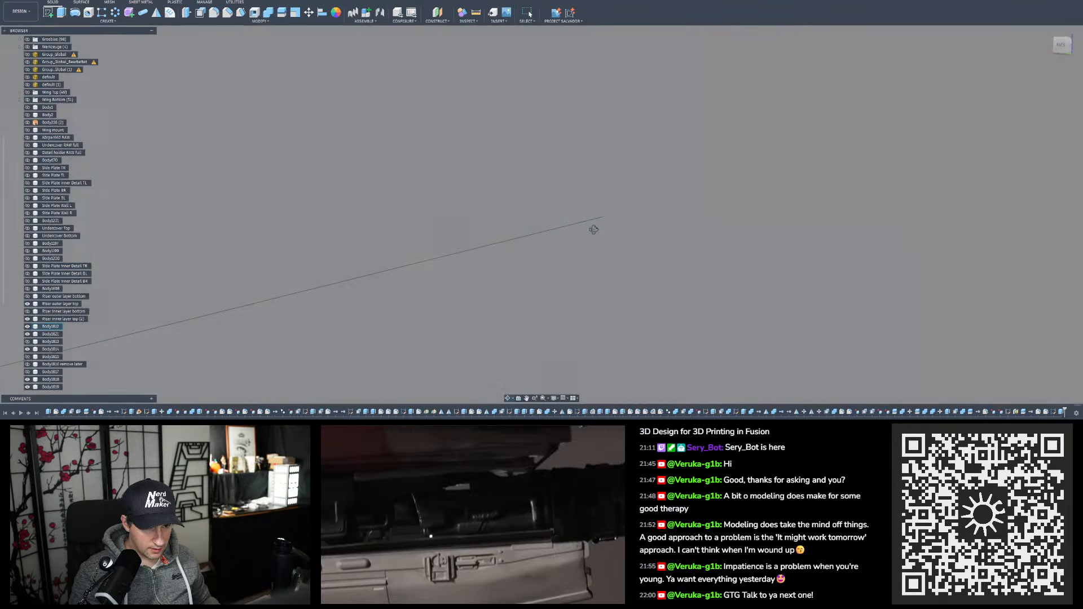
{"action": "middle_click_drag", "start_coordinate": [593, 230], "coordinate": [628, 236], "text": "shift"}
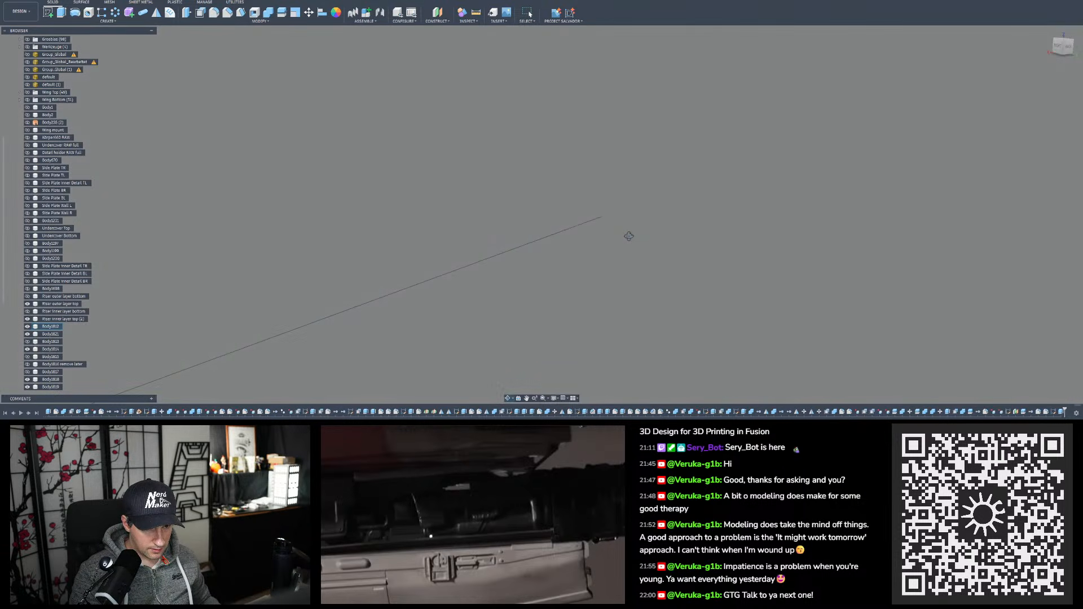
{"action": "left_click", "coordinate": [563, 246]}
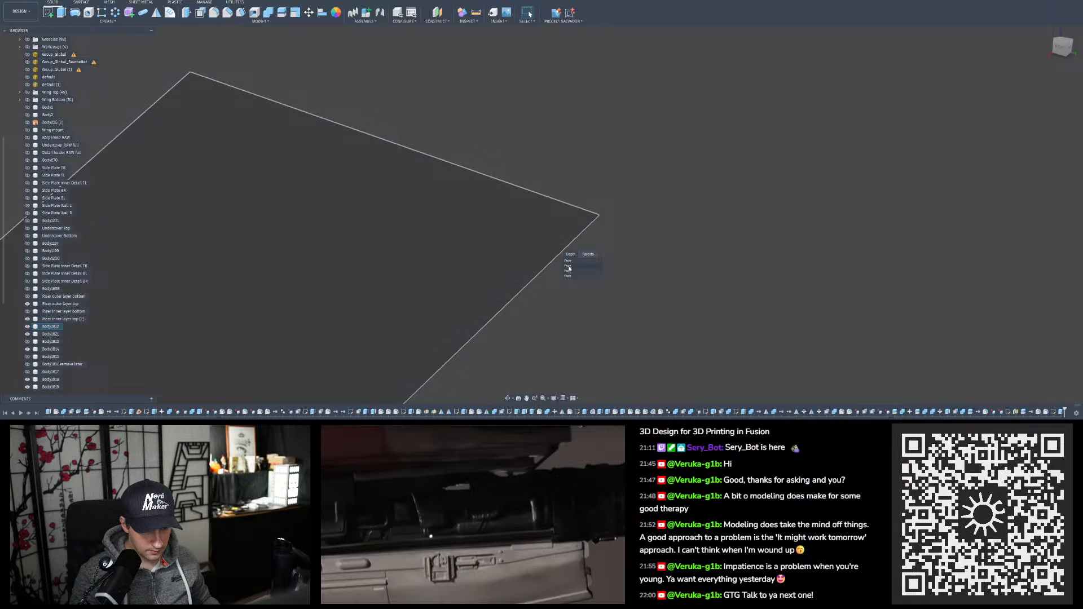
{"action": "left_click", "coordinate": [569, 268]}
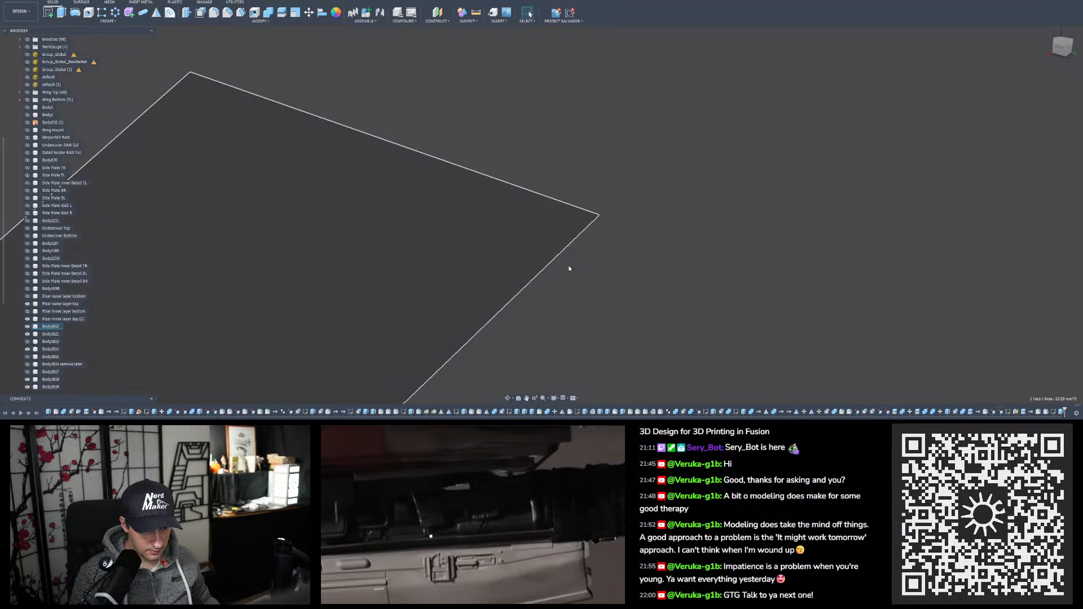
{"action": "scroll", "coordinate": [603, 163], "scroll_direction": "down", "scroll_amount": 5}
{"action": "middle_click_drag", "start_coordinate": [602, 151], "coordinate": [557, 211], "text": "shift"}
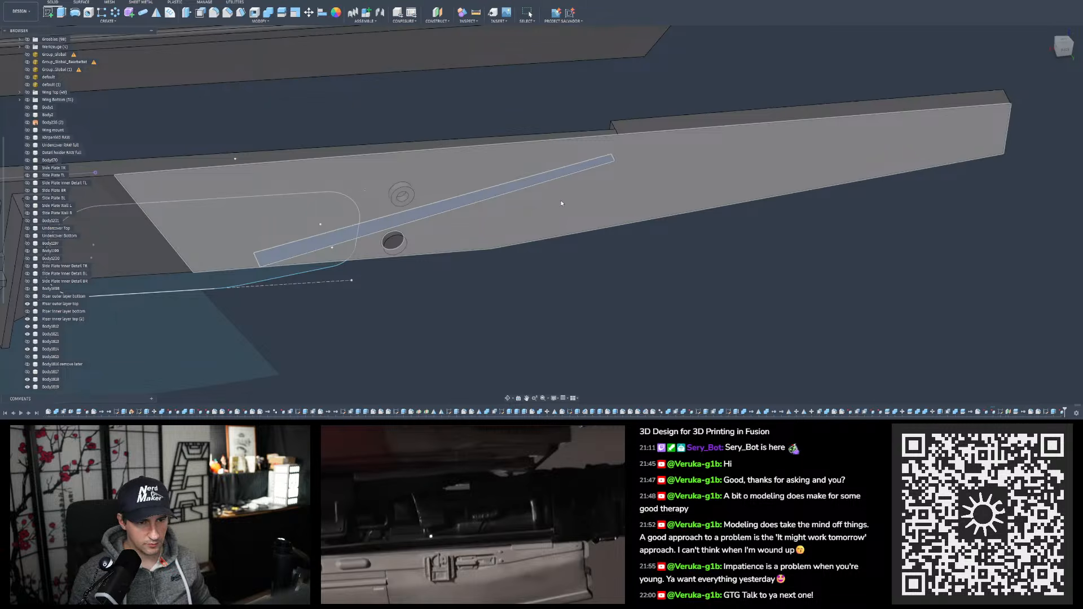
{"action": "key", "text": "Delete"}
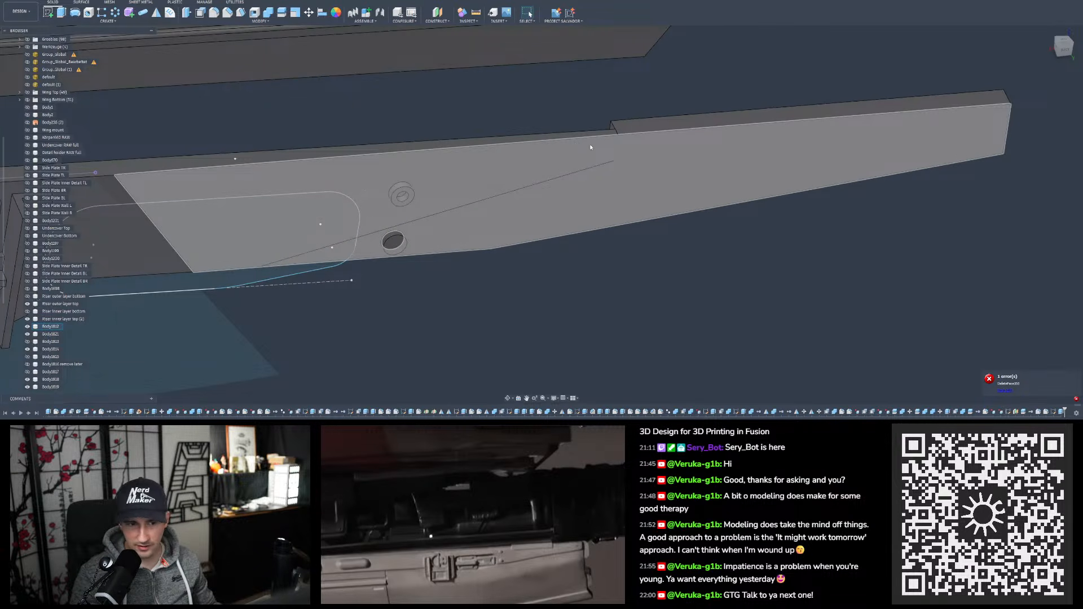
Extrude the narrow slanted faces between the plate and its extension by 0.5 mm with the Join operation
{"action": "middle_click_drag", "start_coordinate": [568, 173], "coordinate": [463, 181], "text": "shift"}
{"action": "left_click", "coordinate": [574, 163]}
{"action": "middle_click_drag", "start_coordinate": [576, 162], "coordinate": [423, 191], "text": "shift"}
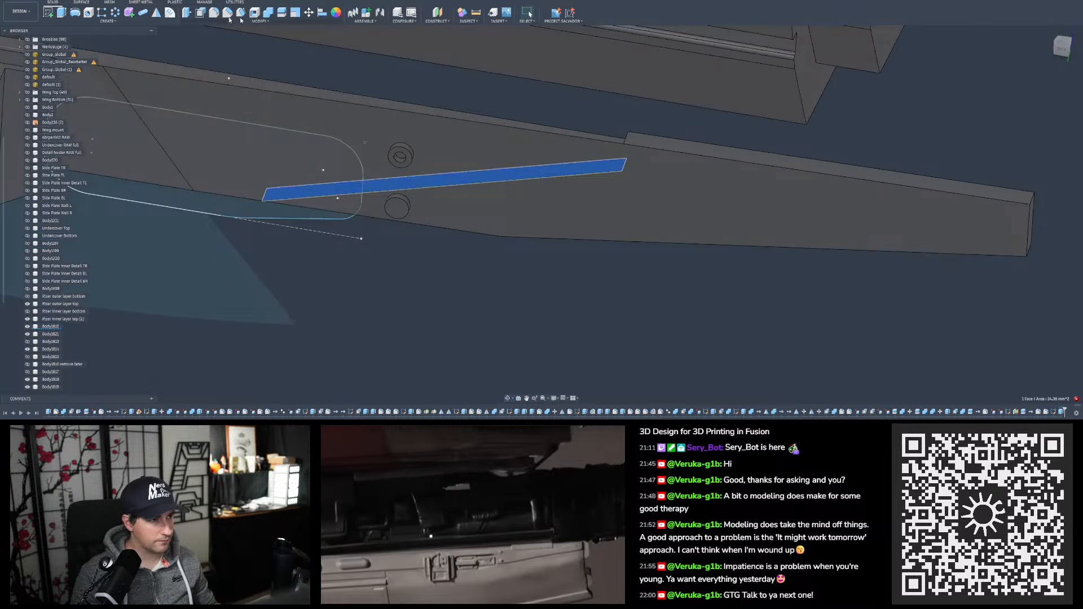
{"action": "left_click", "coordinate": [61, 12]}
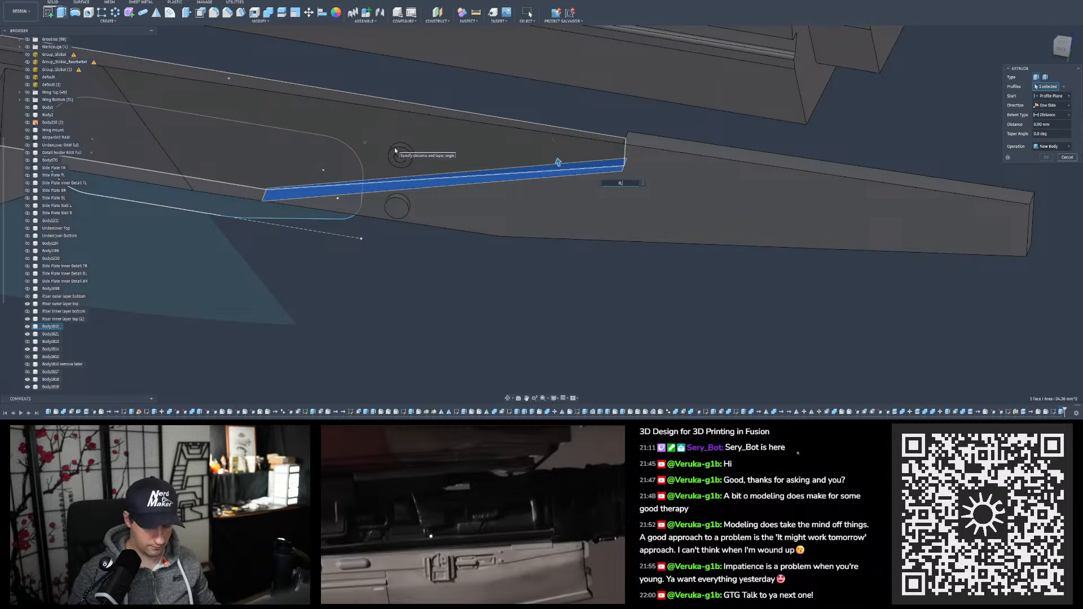
{"action": "key", "text": "Return"}
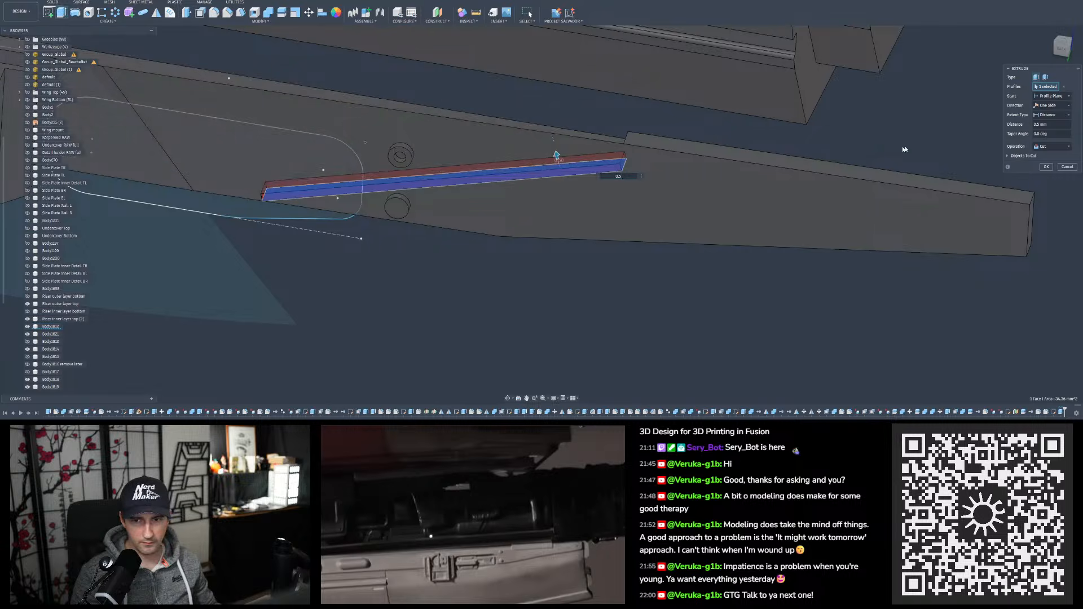
{"action": "scroll", "coordinate": [285, 190], "scroll_direction": "up", "scroll_amount": 10}
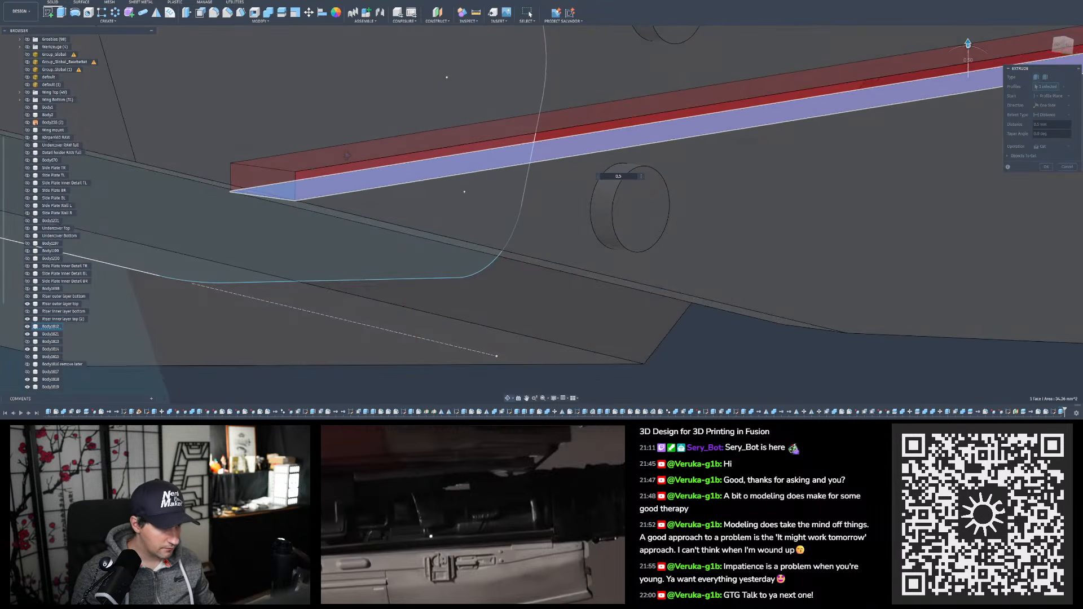
{"action": "scroll", "coordinate": [299, 180], "scroll_direction": "up", "scroll_amount": 5}
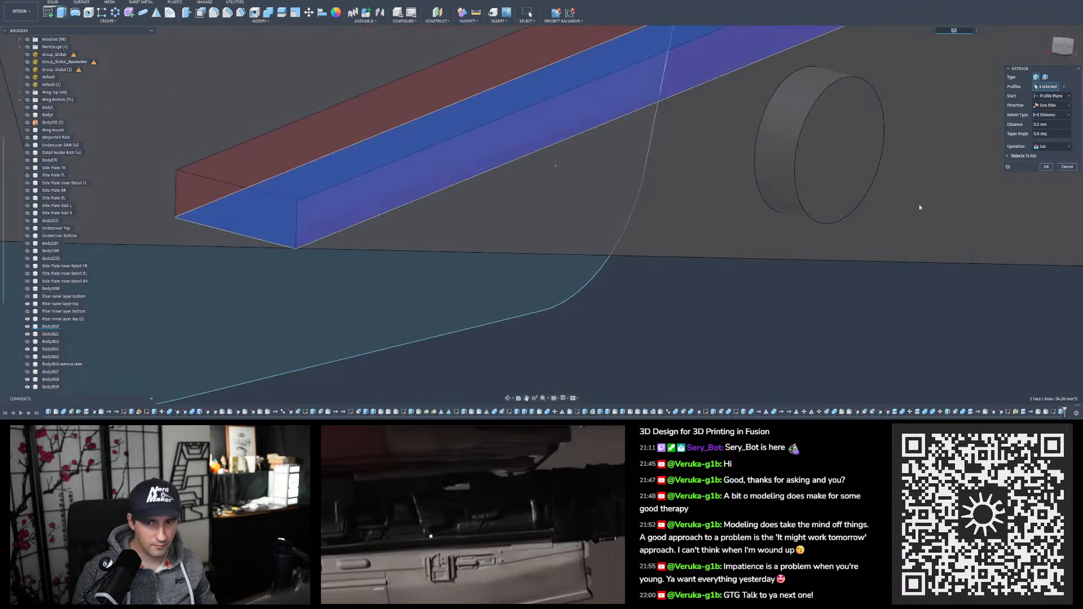
{"action": "left_click", "coordinate": [1051, 147]}
{"action": "left_click", "coordinate": [1047, 158]}
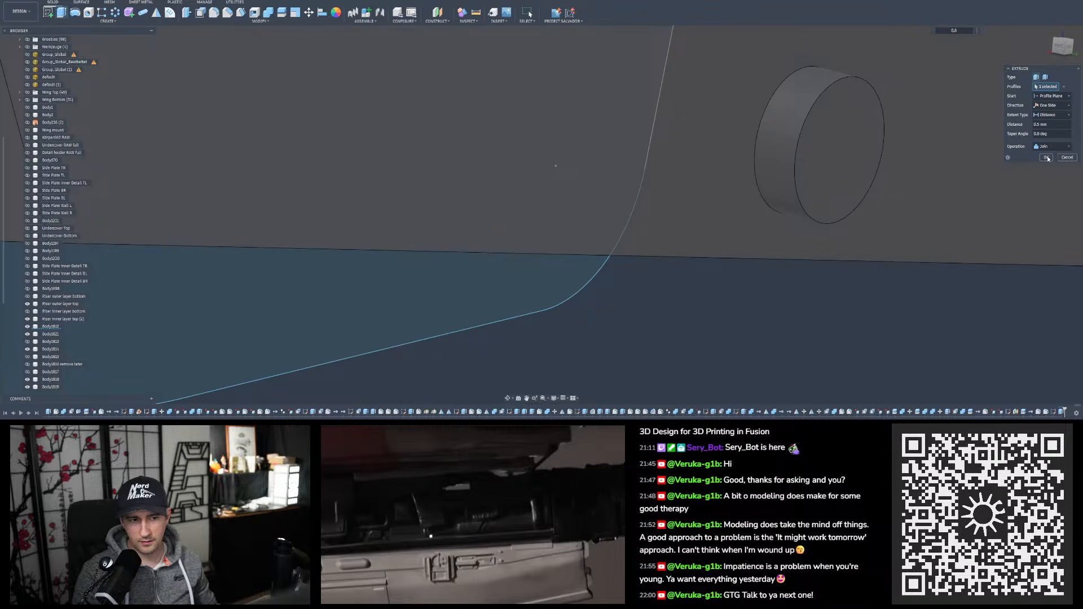
{"action": "key", "text": "Return"}
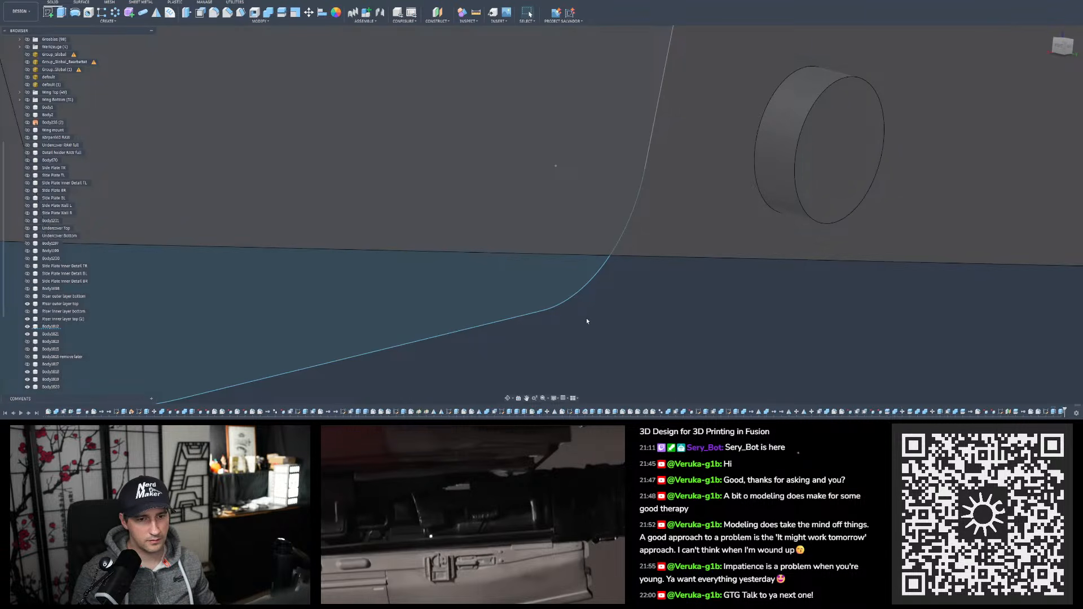
Hide the extended side plate to examine the area behind it beside the rounded slot outline
{"action": "scroll", "coordinate": [584, 318], "scroll_direction": "down", "scroll_amount": 8}
{"action": "middle_click_drag", "start_coordinate": [696, 256], "coordinate": [765, 167], "text": "shift"}
{"action": "left_click", "coordinate": [770, 190]}
{"action": "left_click", "coordinate": [765, 167]}
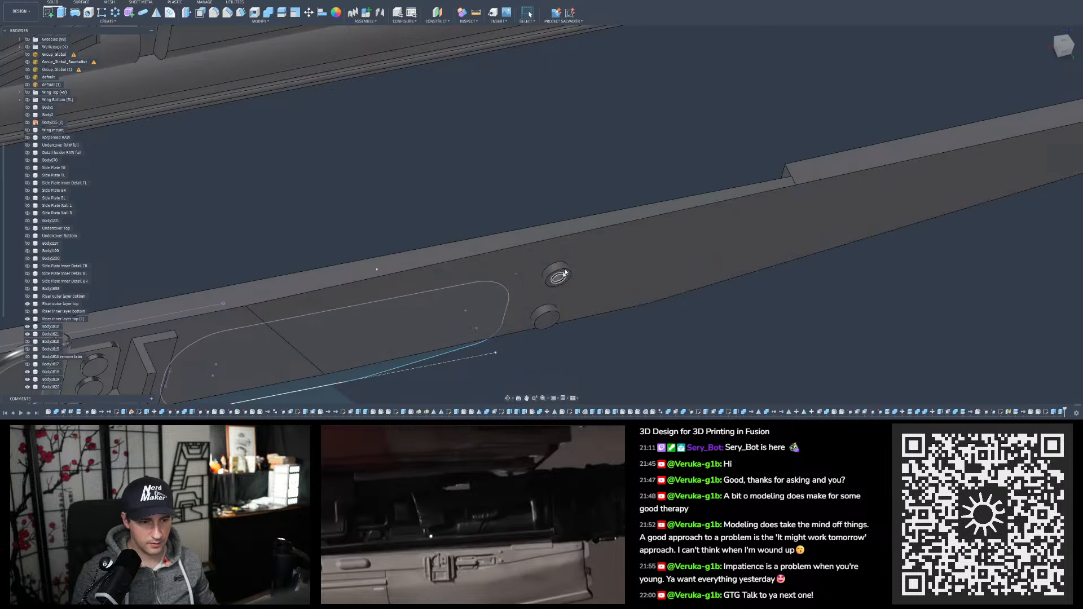
{"action": "scroll", "coordinate": [496, 235], "scroll_direction": "down", "scroll_amount": 4}
{"action": "middle_click_drag", "start_coordinate": [700, 293], "coordinate": [666, 256], "text": "shift"}
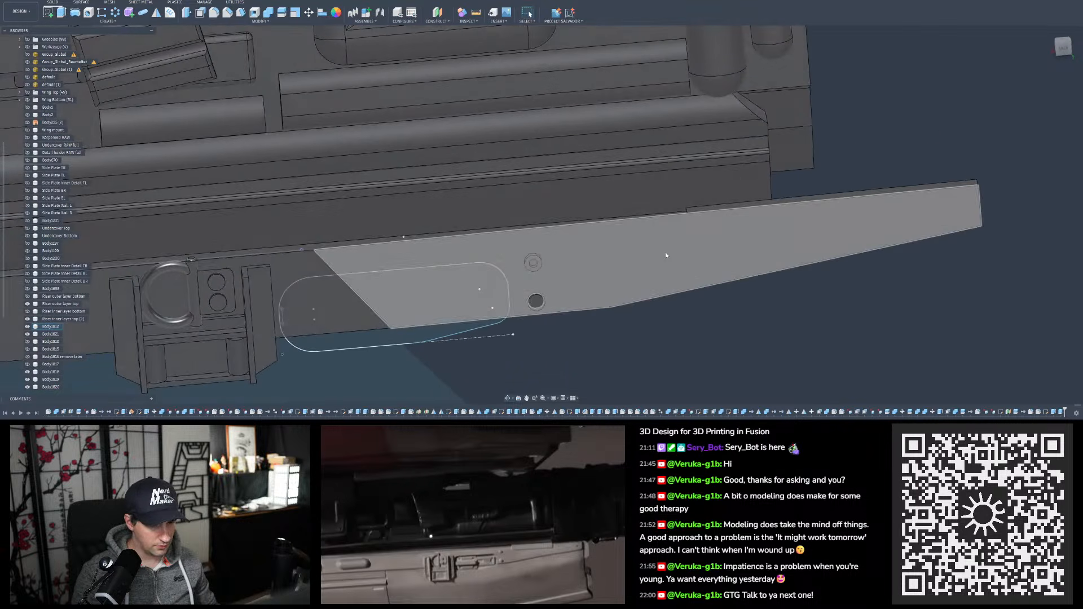
{"action": "left_click", "coordinate": [663, 262]}
{"action": "key", "text": "v"}
{"action": "left_click", "coordinate": [726, 350]}
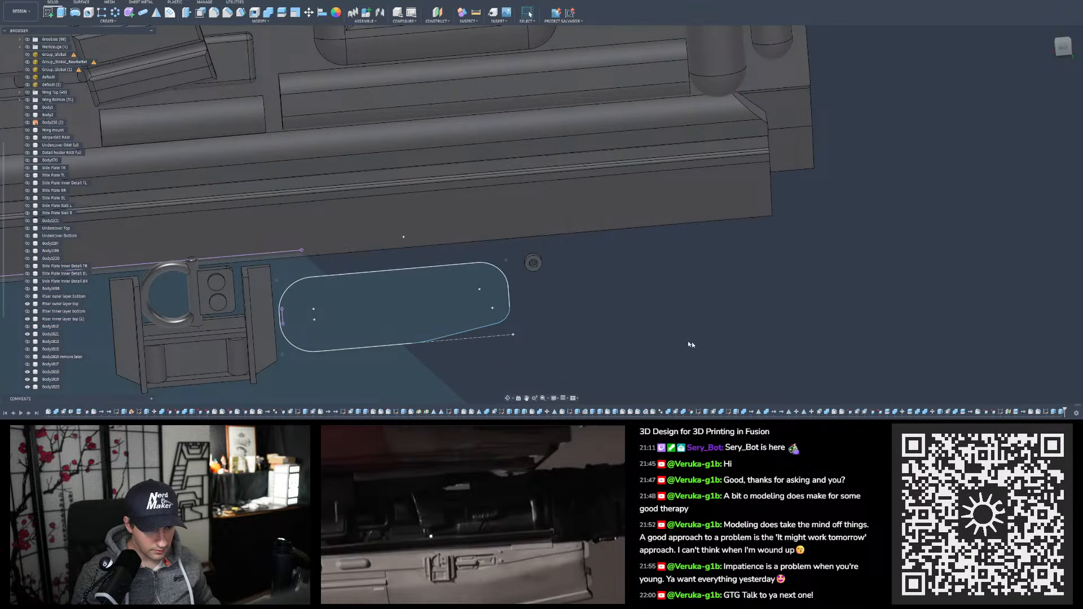
{"action": "middle_click_drag", "start_coordinate": [690, 344], "coordinate": [628, 280], "text": "shift"}
{"action": "scroll", "coordinate": [591, 257], "scroll_direction": "up", "scroll_amount": 4}
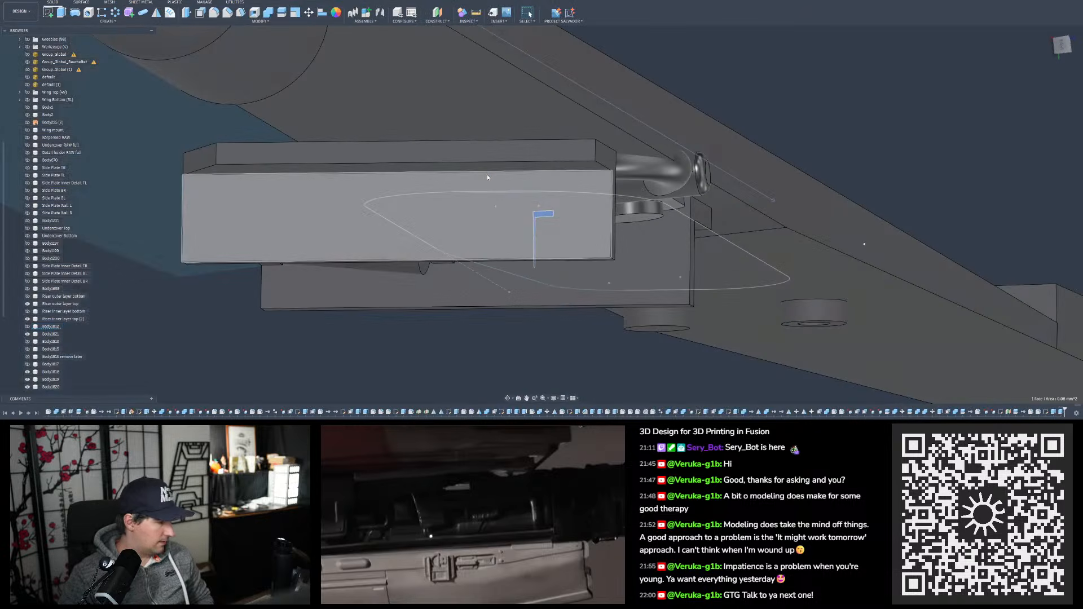
Show the inner layer bottom body and examine how the side plates fit together at the hull's end
{"action": "scroll", "coordinate": [530, 105], "scroll_direction": "down", "scroll_amount": 4}
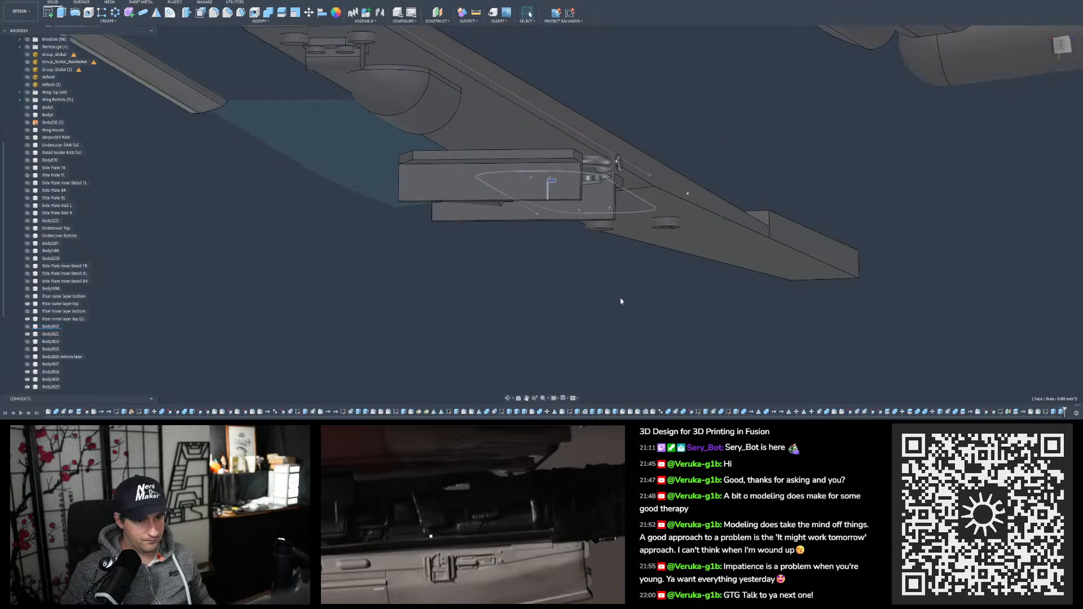
{"action": "middle_click_drag", "start_coordinate": [621, 301], "coordinate": [752, 327], "text": "shift"}
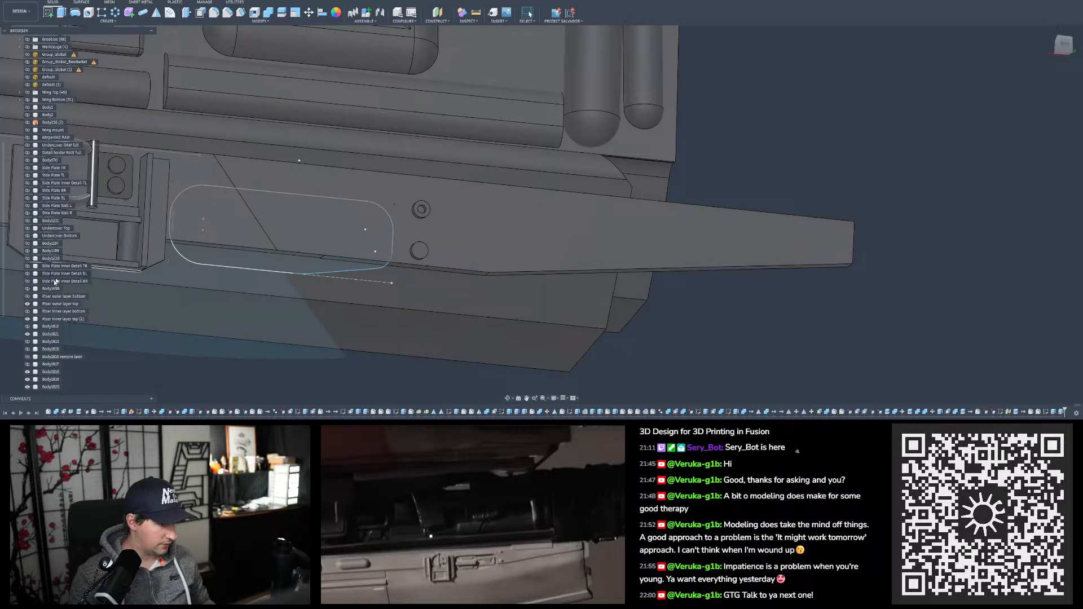
{"action": "left_click", "coordinate": [27, 312]}
{"action": "scroll", "coordinate": [412, 257], "scroll_direction": "up", "scroll_amount": 2}
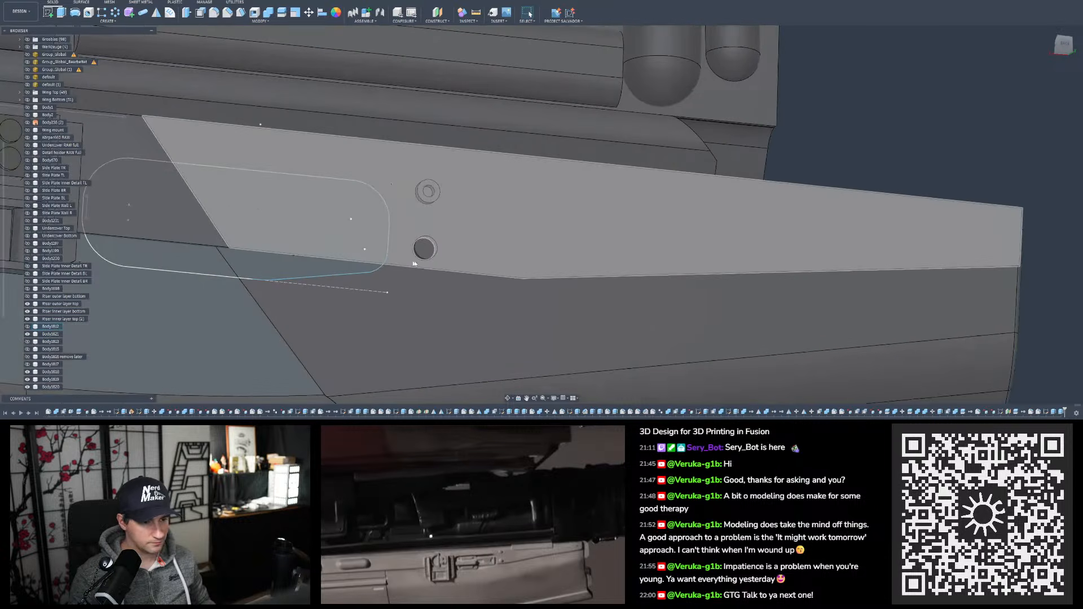
{"action": "middle_click_drag", "start_coordinate": [413, 258], "coordinate": [509, 279], "text": "shift"}
{"action": "left_click", "coordinate": [460, 220]}
{"action": "scroll", "coordinate": [507, 316], "scroll_direction": "down", "scroll_amount": 8}
{"action": "scroll", "coordinate": [474, 331], "scroll_direction": "down", "scroll_amount": 3}
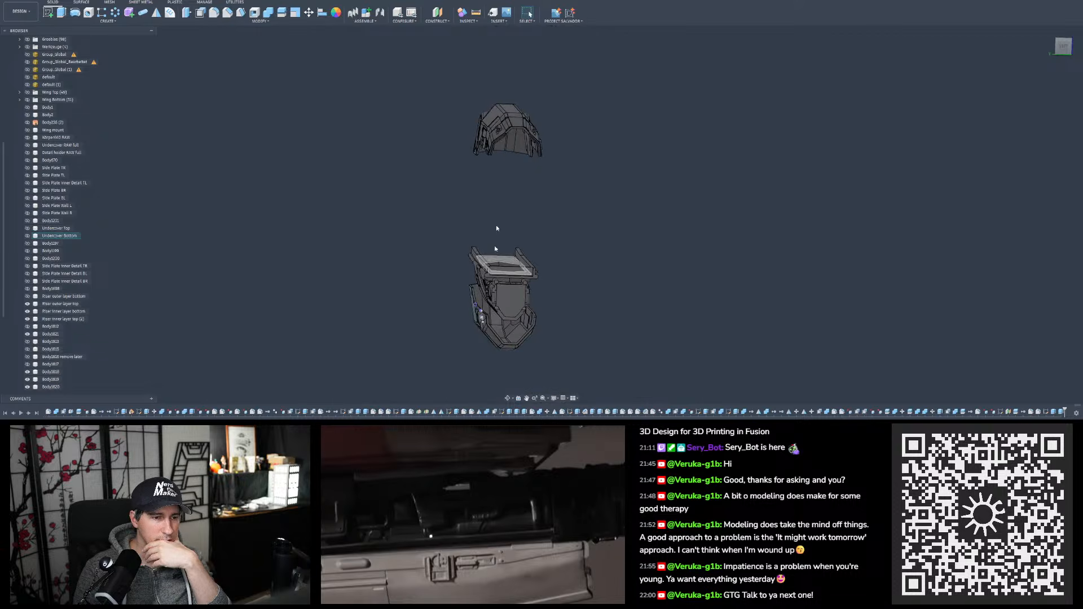
{"action": "scroll", "coordinate": [474, 330], "scroll_direction": "up", "scroll_amount": 15}
{"action": "mouse_move", "coordinate": [526, 180]}
{"action": "middle_mouse_down", "text": "shift"}
{"action": "mouse_move", "coordinate": [551, 212]}
{"action": "mouse_move", "coordinate": [536, 192]}
{"action": "middle_mouse_up", "text": "shift"}
{"action": "scroll", "coordinate": [553, 213], "scroll_direction": "up", "scroll_amount": 3}
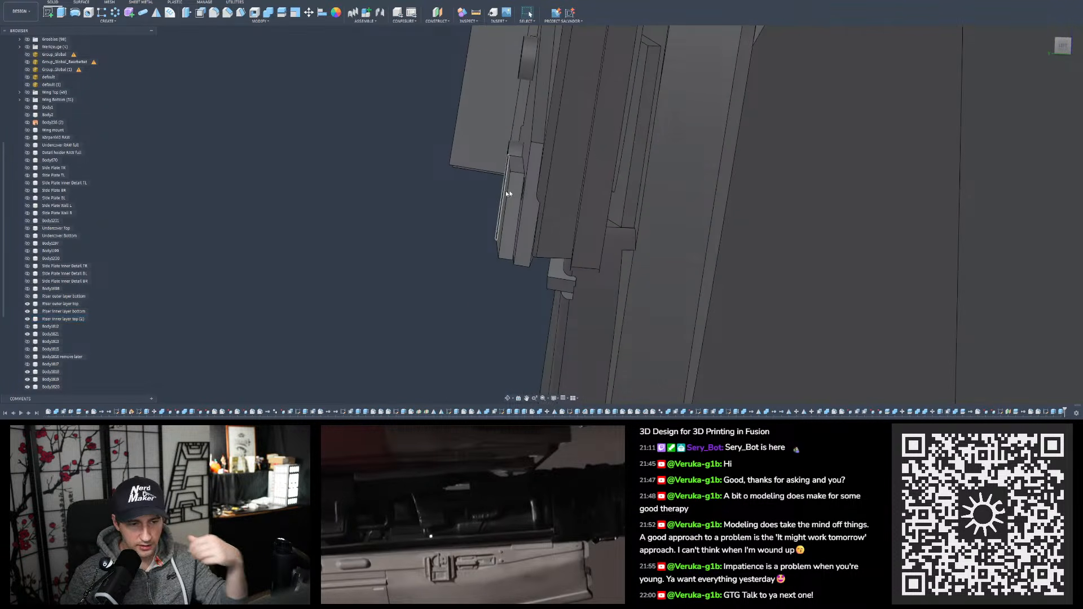
{"action": "scroll", "coordinate": [560, 238], "scroll_direction": "down", "scroll_amount": 10}
{"action": "scroll", "coordinate": [532, 276], "scroll_direction": "up", "scroll_amount": 10}
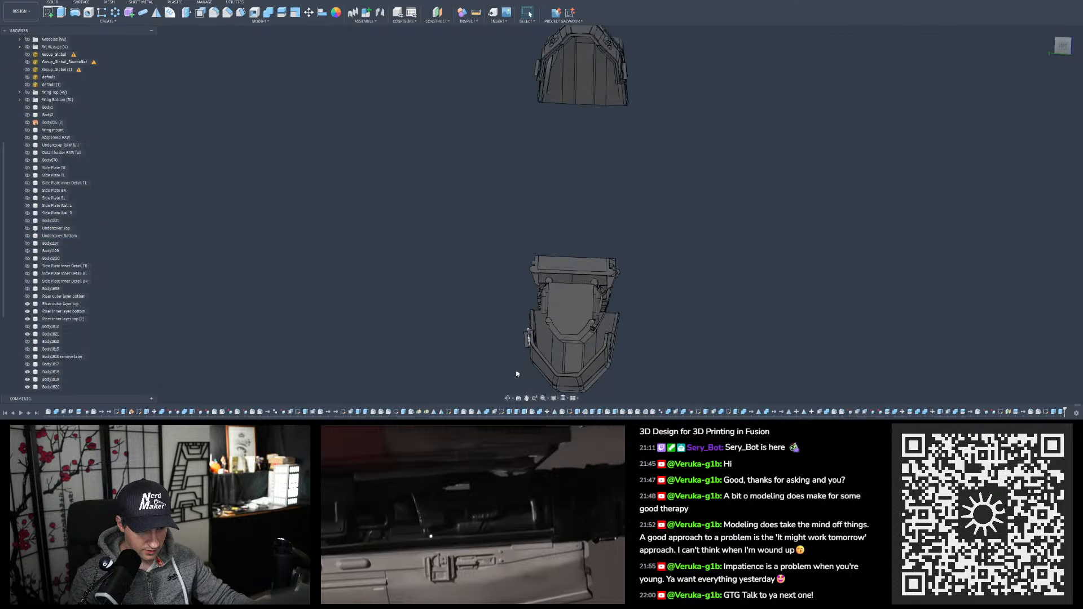
{"action": "middle_click_drag", "start_coordinate": [533, 281], "coordinate": [536, 226], "text": "shift"}
{"action": "scroll", "coordinate": [514, 228], "scroll_direction": "up", "scroll_amount": 3}
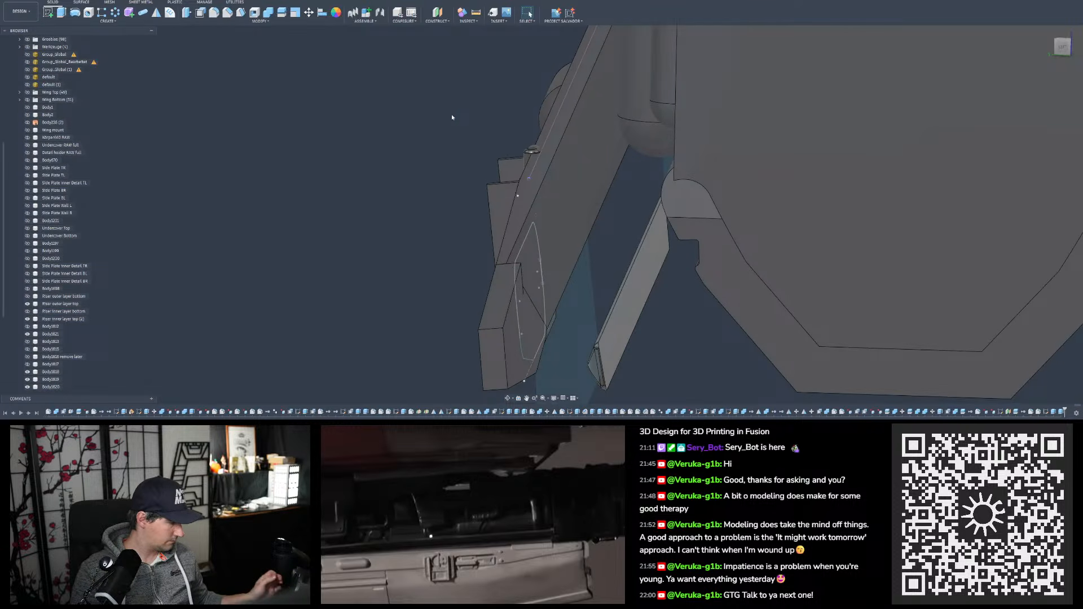
Hide the body obstructing the inner side of the extended side plate
{"action": "scroll", "coordinate": [496, 248], "scroll_direction": "up", "scroll_amount": 5}
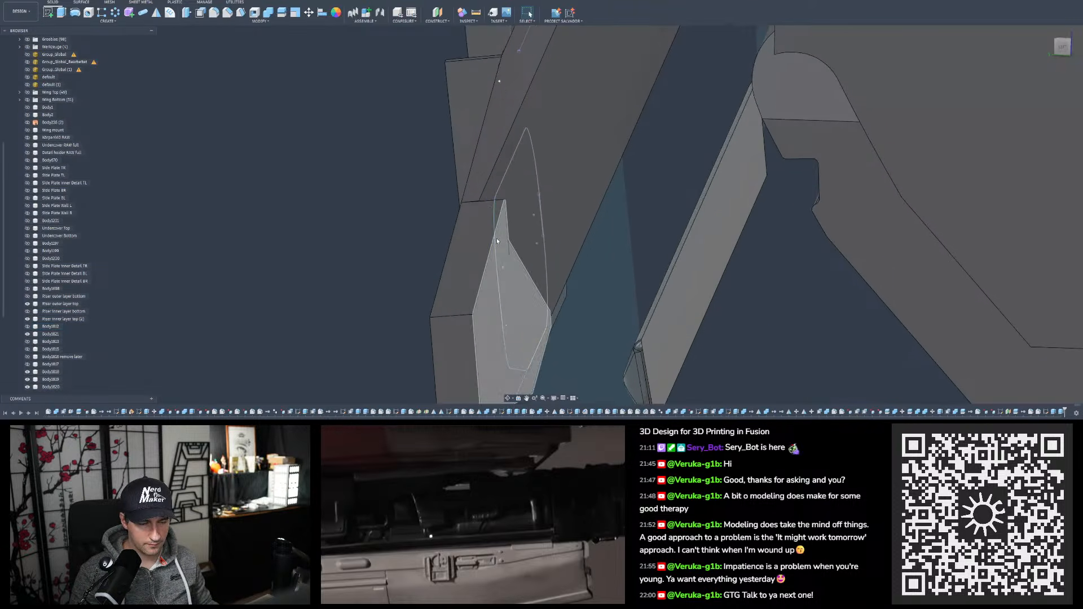
{"action": "middle_click_drag", "start_coordinate": [496, 249], "coordinate": [570, 242], "text": "shift"}
{"action": "left_click", "coordinate": [727, 229]}
{"action": "key", "text": "v"}
{"action": "left_click", "coordinate": [830, 259]}
Delete the small face where the extension's step meets the upper edge of the side plate
{"action": "middle_click_drag", "start_coordinate": [830, 259], "coordinate": [743, 263], "text": "shift"}
{"action": "scroll", "coordinate": [225, 276], "scroll_direction": "up", "scroll_amount": 4}
{"action": "scroll", "coordinate": [224, 276], "scroll_direction": "up", "scroll_amount": 8}
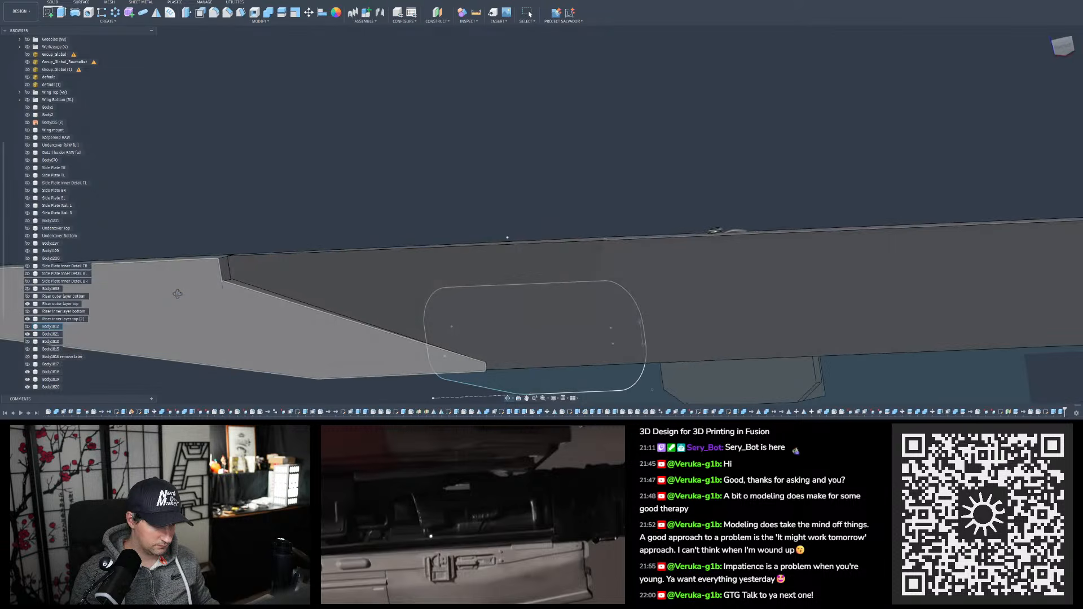
{"action": "left_click", "coordinate": [243, 247]}
{"action": "mouse_move", "coordinate": [243, 246]}
{"action": "middle_mouse_down", "text": "shift"}
{"action": "mouse_move", "coordinate": [268, 252]}
{"action": "mouse_move", "coordinate": [254, 255]}
{"action": "middle_mouse_up", "text": "shift"}
{"action": "scroll", "coordinate": [260, 202], "scroll_direction": "up", "scroll_amount": 3}
{"action": "middle_click_drag", "start_coordinate": [260, 202], "coordinate": [265, 336], "text": "shift"}
{"action": "key", "text": "Delete"}
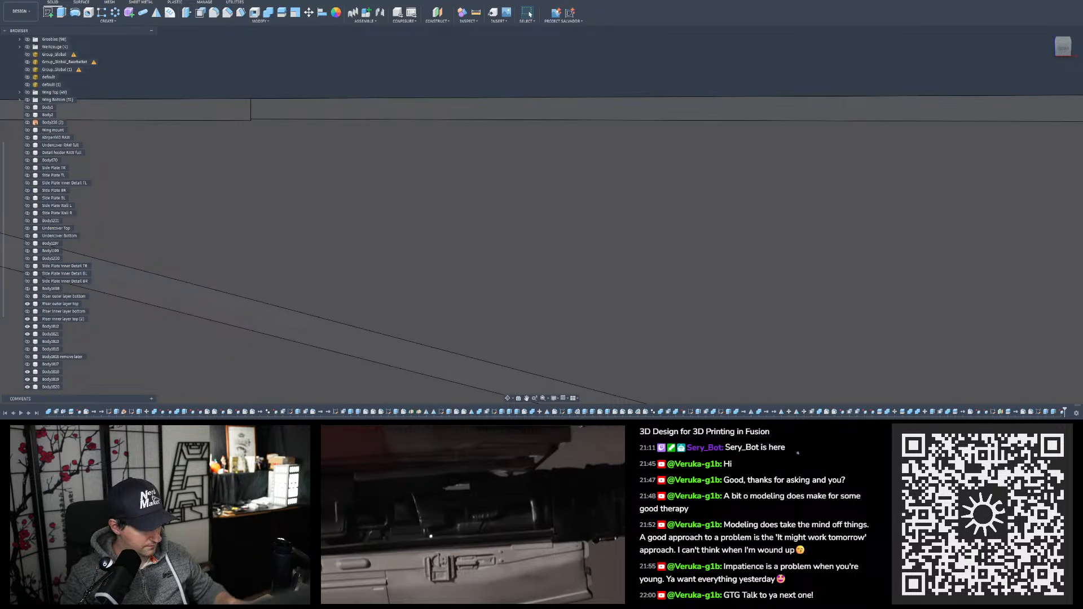
Undo and reapply the last face deletion to compare the extension's slanted step in both versions
{"action": "scroll", "coordinate": [801, 188], "scroll_direction": "down", "scroll_amount": 4}
{"action": "scroll", "coordinate": [542, 192], "scroll_direction": "down", "scroll_amount": 5}
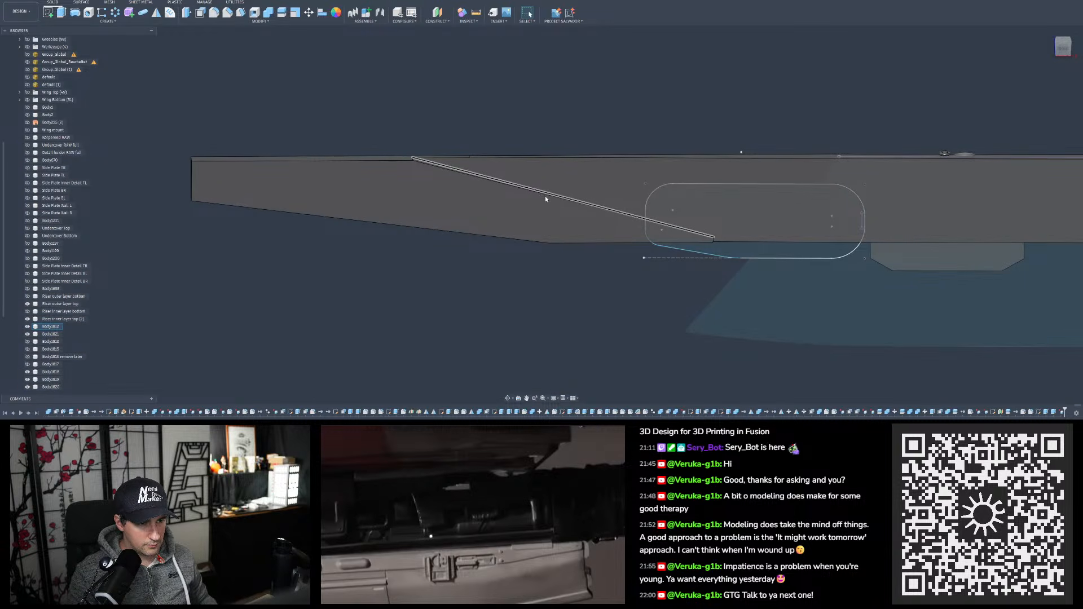
{"action": "middle_click_drag", "start_coordinate": [545, 196], "coordinate": [497, 163], "text": "shift"}
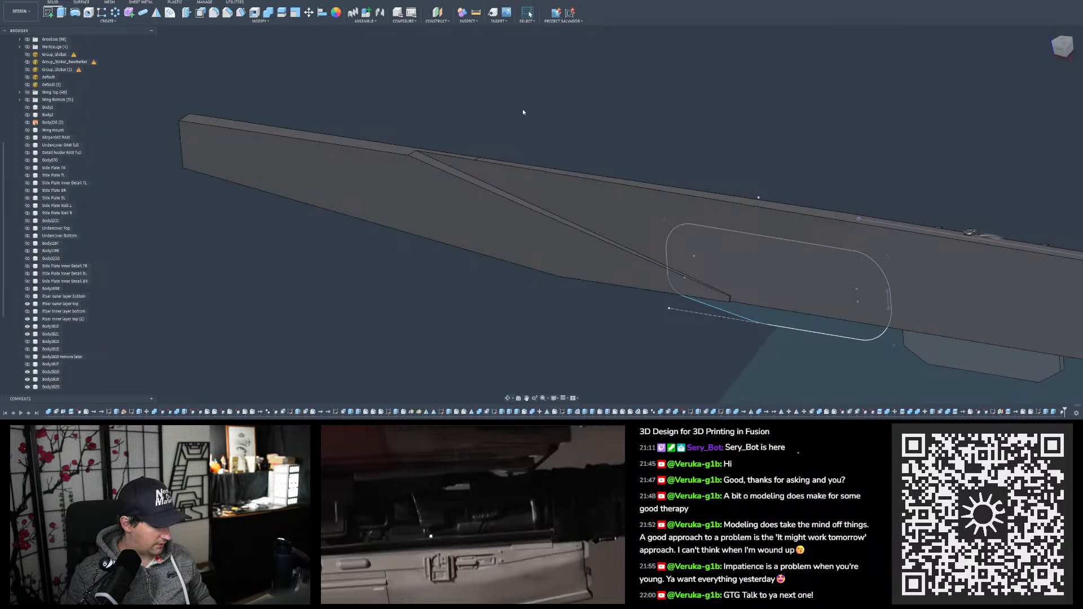
{"action": "key", "text": "ctrl+z"}
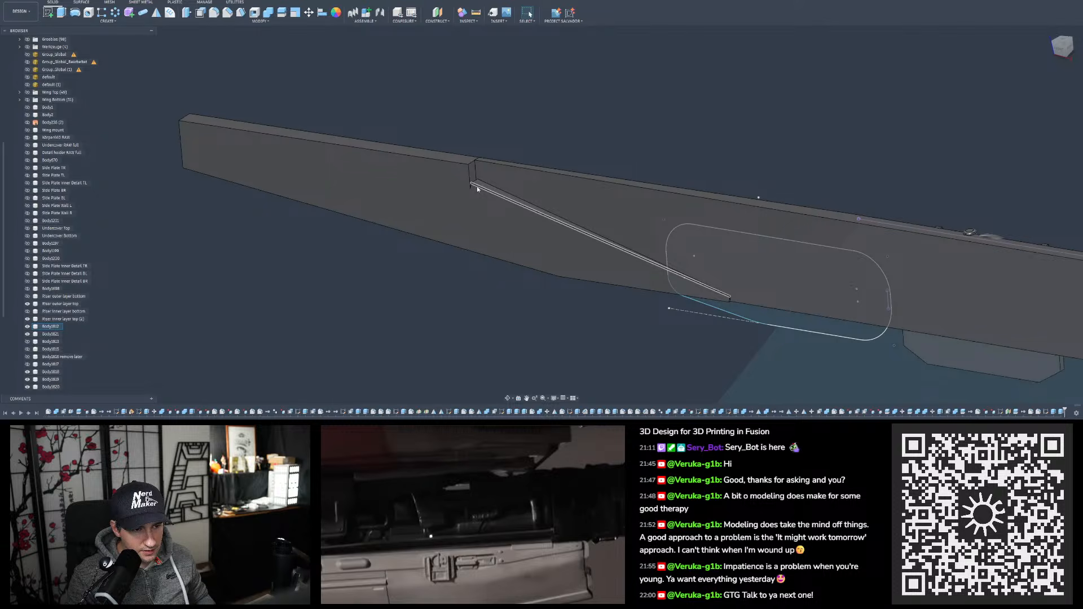
{"action": "key", "text": "ctrl+y"}
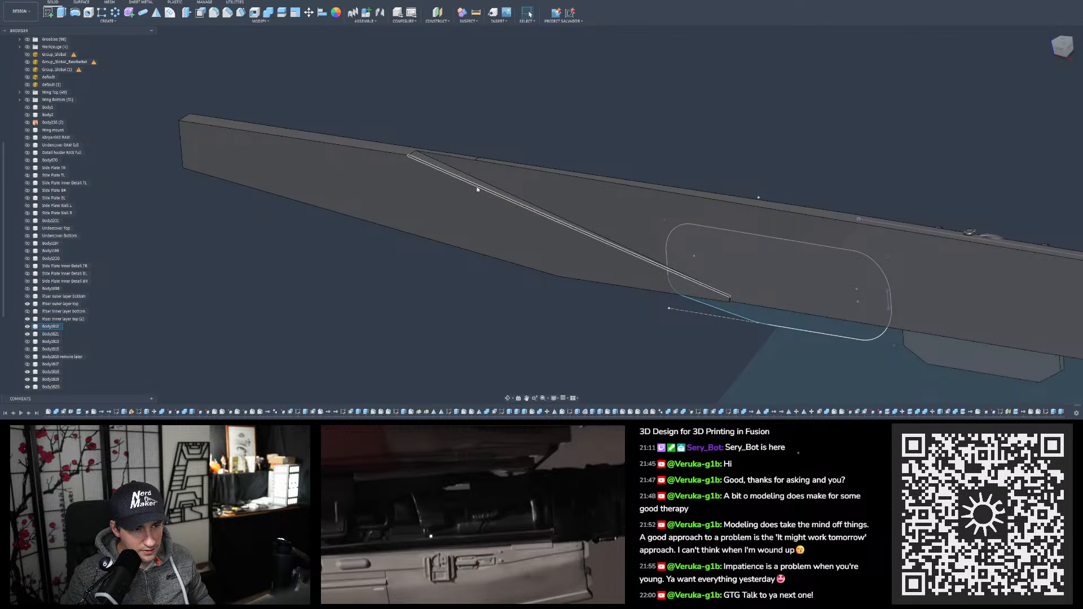
Try to delete the slanted step face together with the short upright face at its lower end
{"action": "left_click", "coordinate": [446, 171]}
{"action": "scroll", "coordinate": [733, 291], "scroll_direction": "up", "scroll_amount": 3}
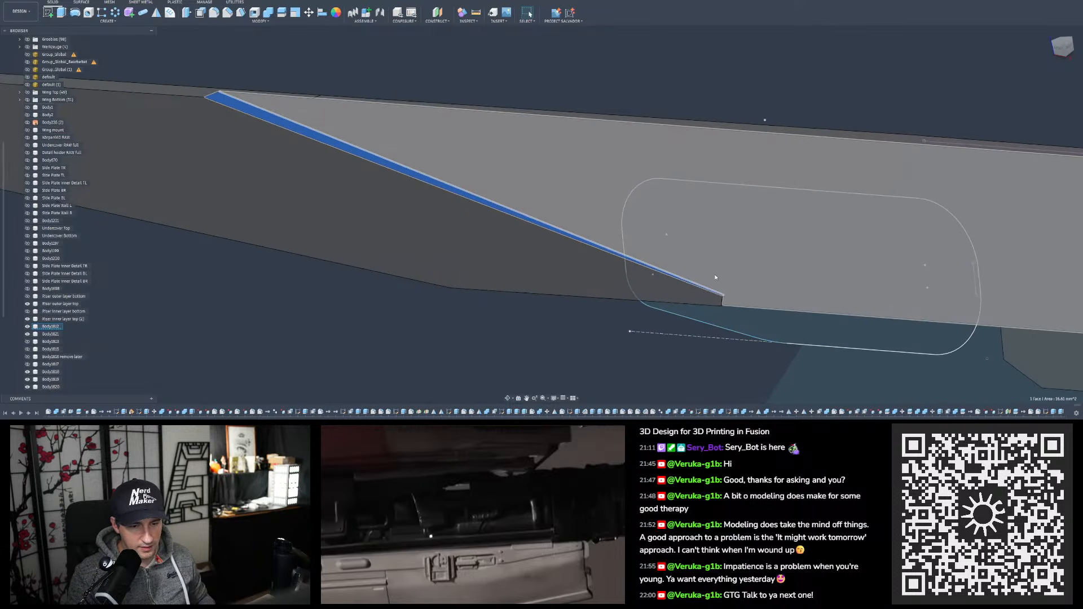
{"action": "middle_click_drag", "start_coordinate": [696, 265], "coordinate": [738, 334], "text": "shift"}
{"action": "scroll", "coordinate": [738, 334], "scroll_direction": "up", "scroll_amount": 4}
{"action": "scroll", "coordinate": [706, 276], "scroll_direction": "up", "scroll_amount": 2}
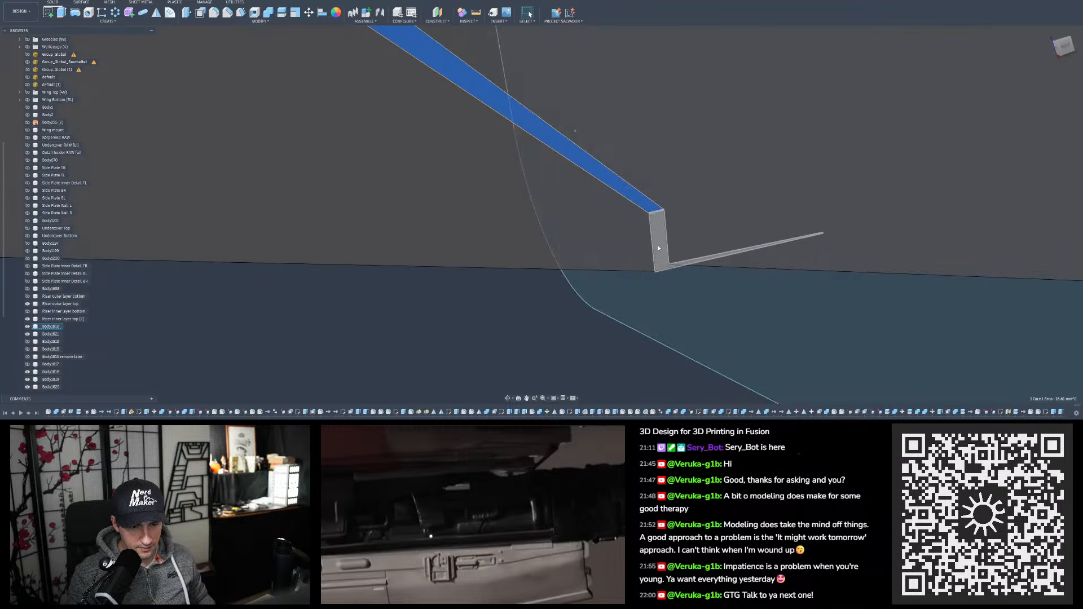
{"action": "left_click", "coordinate": [658, 248], "text": "ctrl"}
{"action": "scroll", "coordinate": [653, 269], "scroll_direction": "down", "scroll_amount": 7}
{"action": "middle_click_drag", "start_coordinate": [519, 222], "coordinate": [524, 225], "text": "shift"}
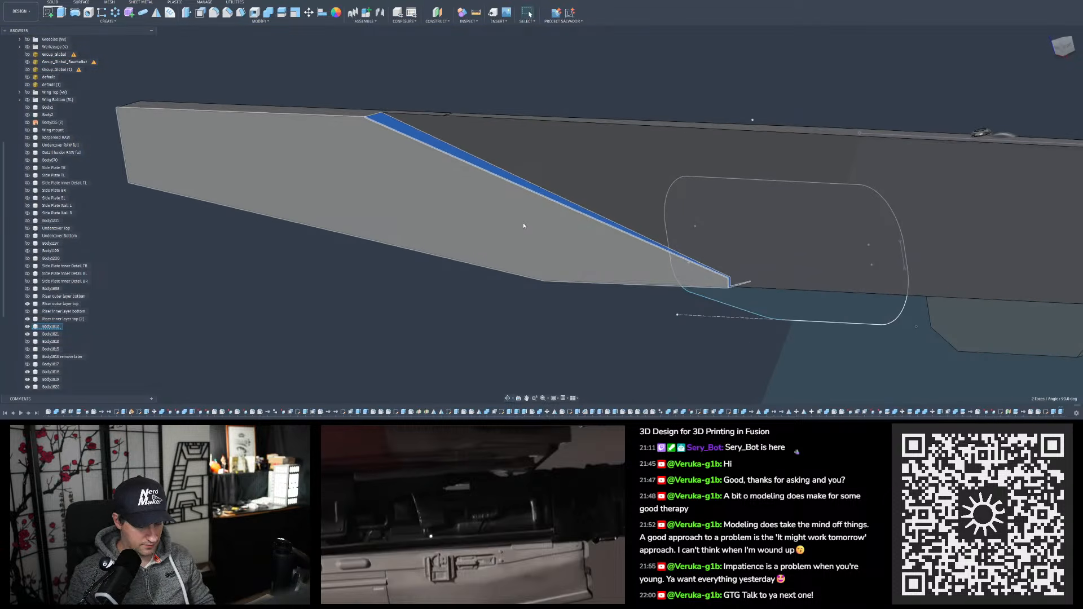
{"action": "key", "text": "Delete"}
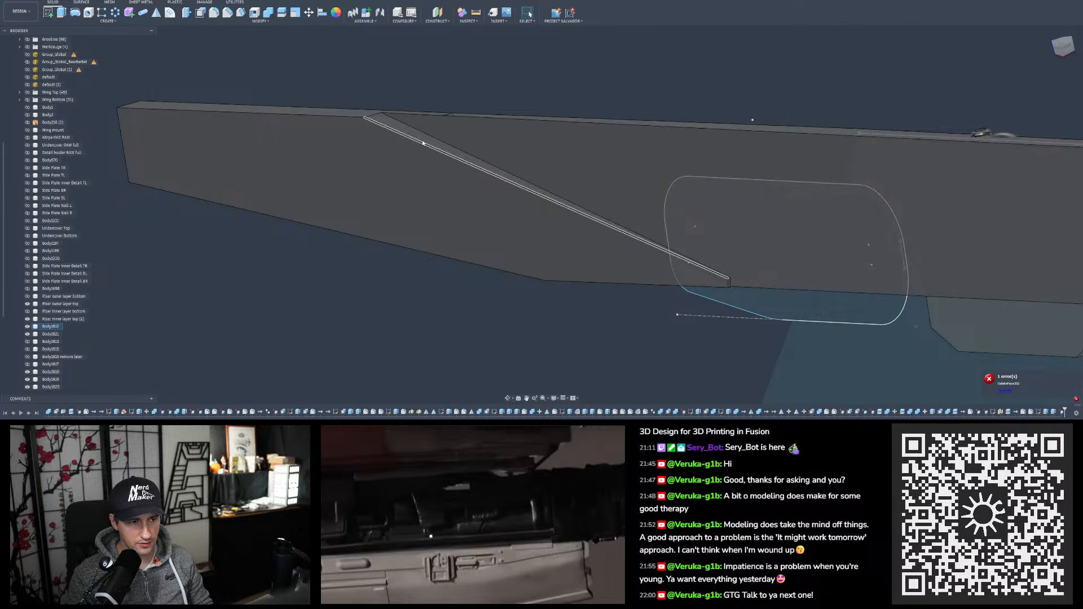
Delete only the long slanted face of the extension's step
{"action": "left_click", "coordinate": [460, 149]}
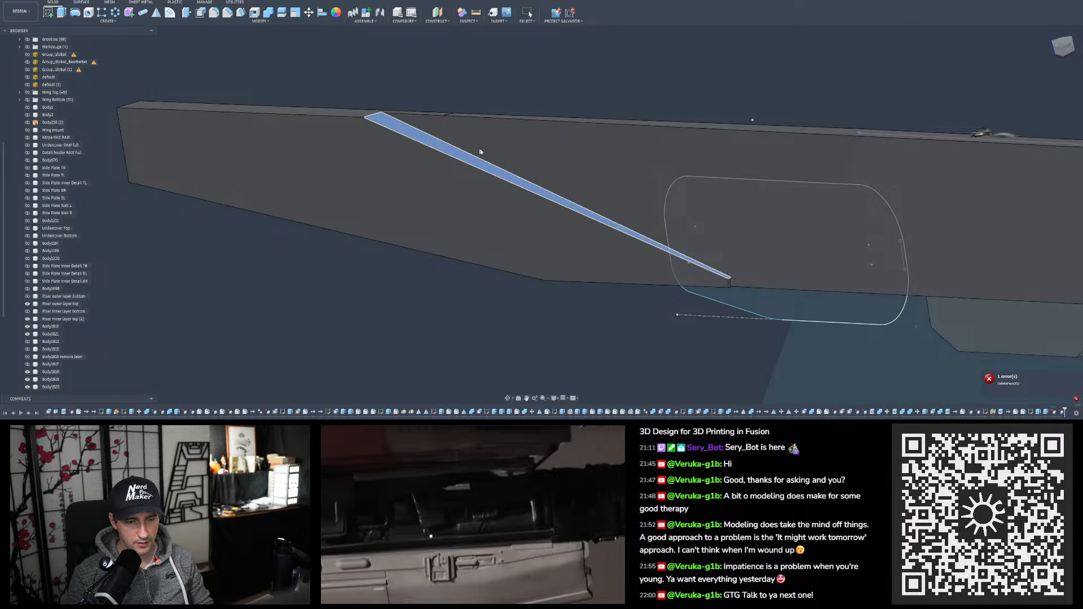
{"action": "key", "text": "Delete"}
{"action": "middle_click_drag", "start_coordinate": [498, 155], "coordinate": [649, 159], "text": "shift"}
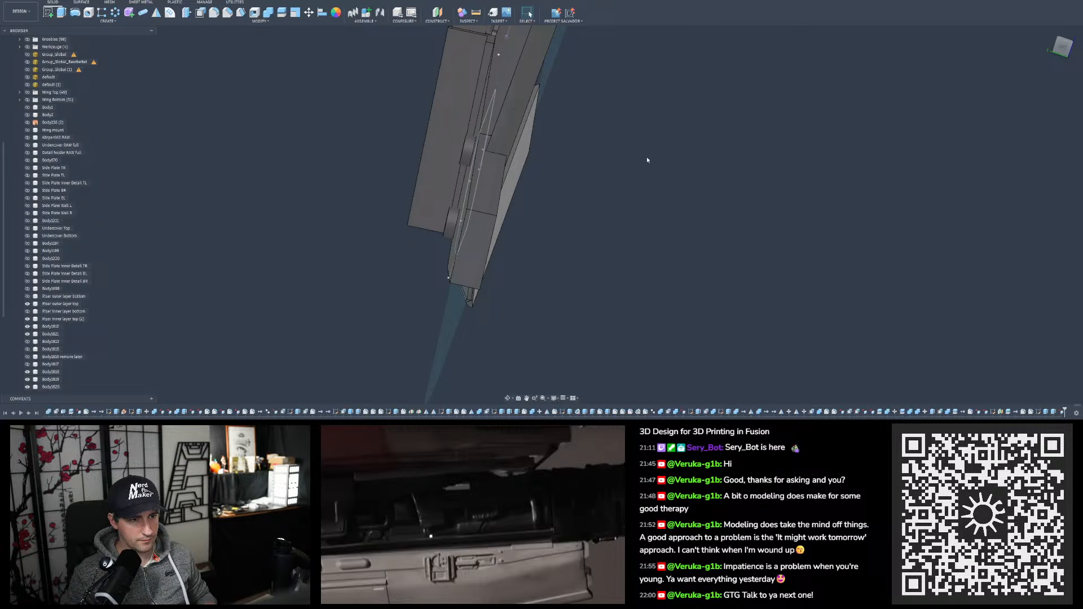
Delete the sloping underside face of the extension beside the rounded slot outline
{"action": "middle_click_drag", "start_coordinate": [490, 182], "coordinate": [300, 195], "text": "shift"}
{"action": "scroll", "coordinate": [786, 240], "scroll_direction": "up", "scroll_amount": 3}
{"action": "middle_click_drag", "start_coordinate": [784, 239], "coordinate": [612, 254], "text": "shift"}
{"action": "scroll", "coordinate": [652, 263], "scroll_direction": "up", "scroll_amount": 3}
{"action": "left_click", "coordinate": [649, 265]}
{"action": "scroll", "coordinate": [651, 276], "scroll_direction": "down", "scroll_amount": 5}
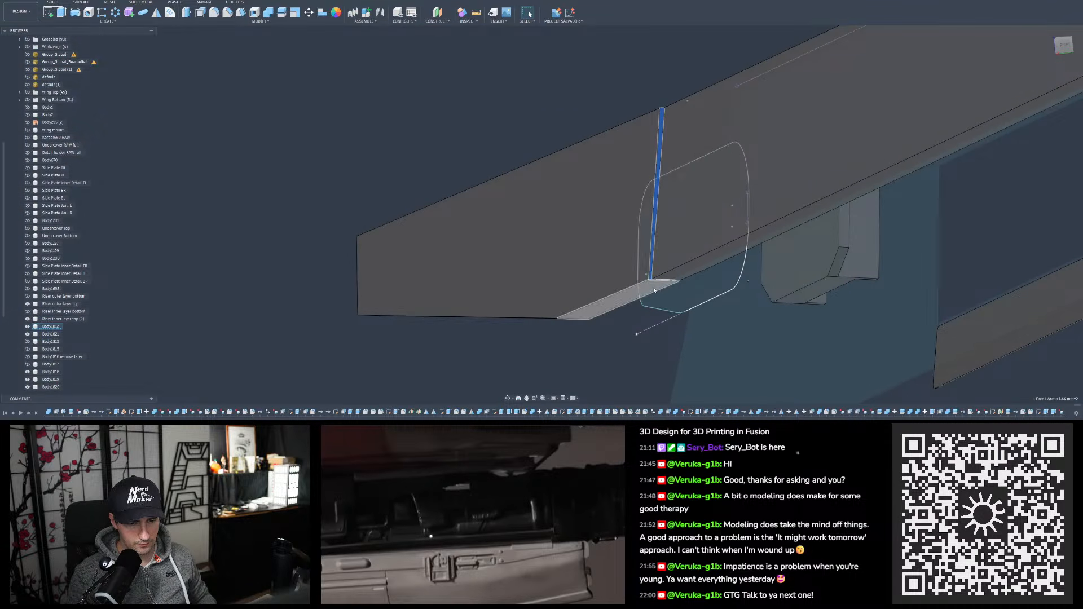
{"action": "left_click", "coordinate": [624, 308]}
{"action": "middle_click_drag", "start_coordinate": [624, 308], "coordinate": [477, 286], "text": "shift"}
{"action": "scroll", "coordinate": [470, 292], "scroll_direction": "up", "scroll_amount": 8}
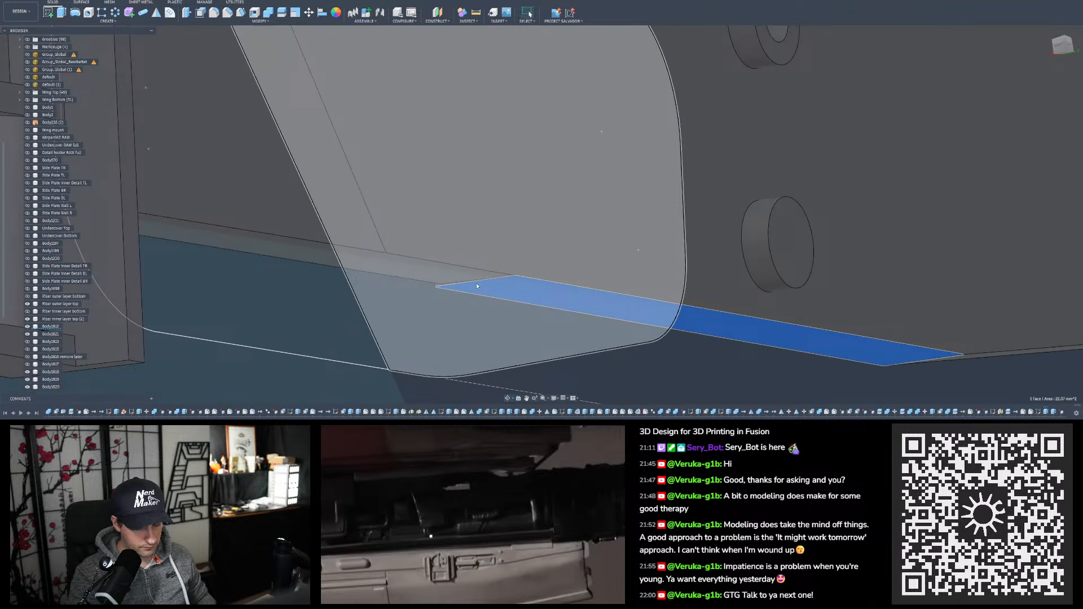
{"action": "key", "text": "Delete"}
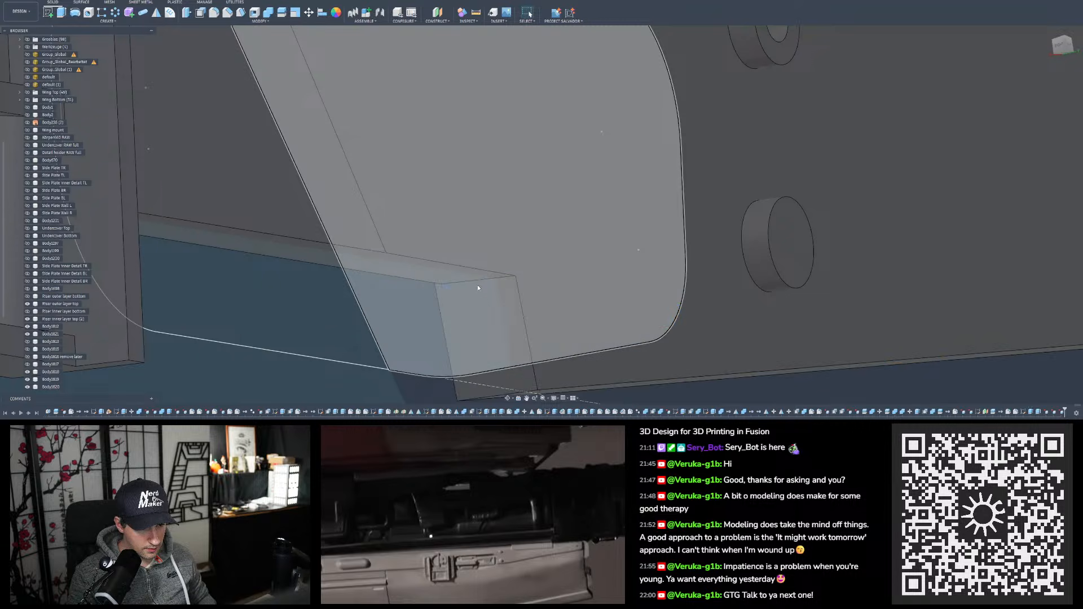
Delete the remaining narrow upright face with its square foot at the extension's joint
{"action": "scroll", "coordinate": [480, 281], "scroll_direction": "down", "scroll_amount": 5}
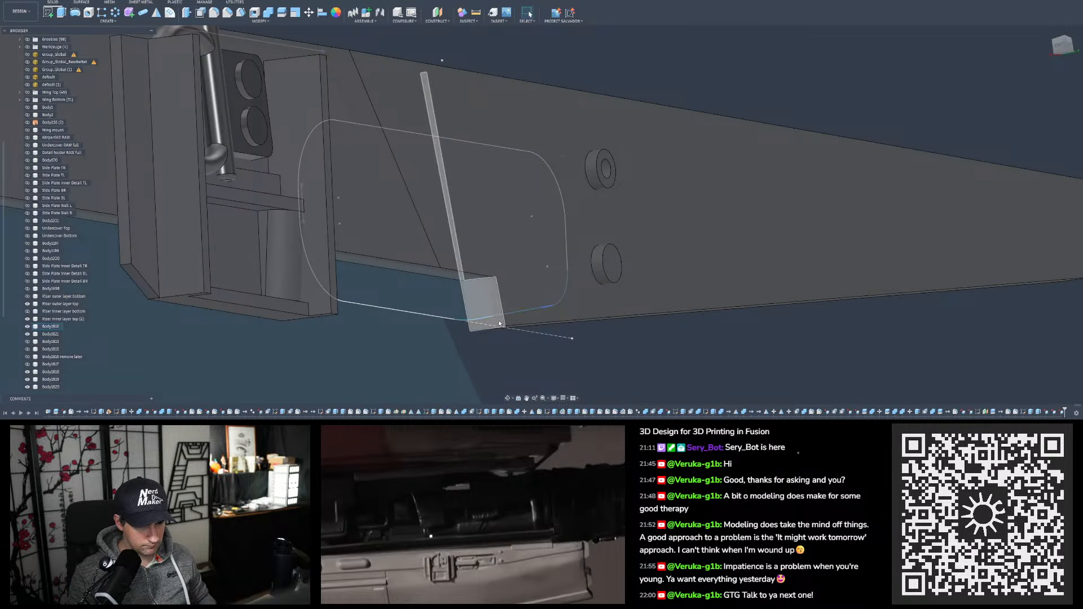
{"action": "left_click", "coordinate": [499, 322]}
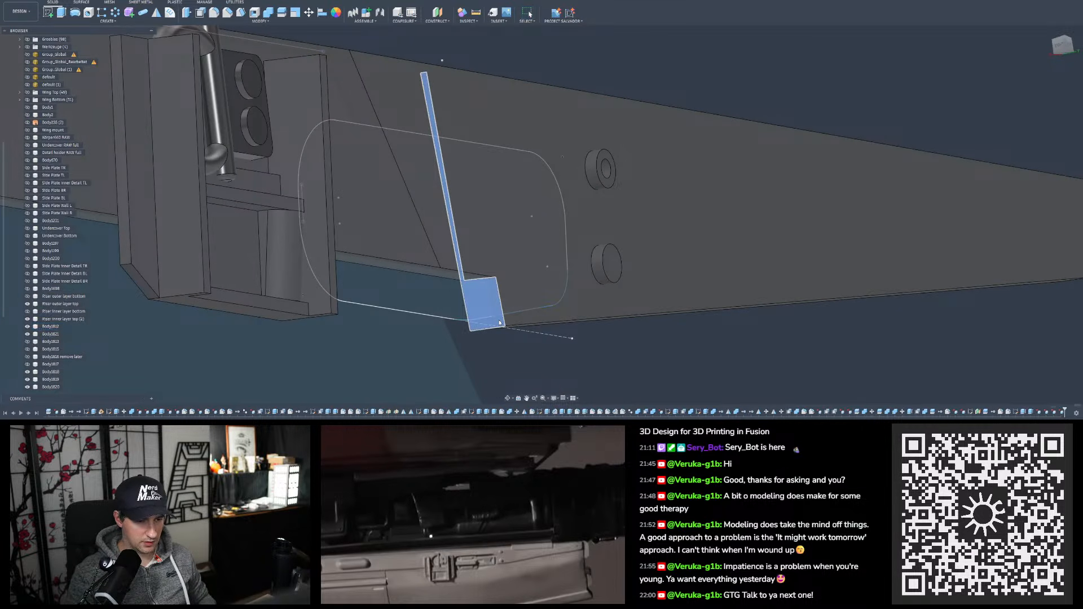
{"action": "key", "text": "Escape"}
{"action": "middle_click_drag", "start_coordinate": [546, 316], "coordinate": [641, 218], "text": "shift"}
Measure the length of the long edge along the top of the side plate
{"action": "left_click", "coordinate": [476, 12]}
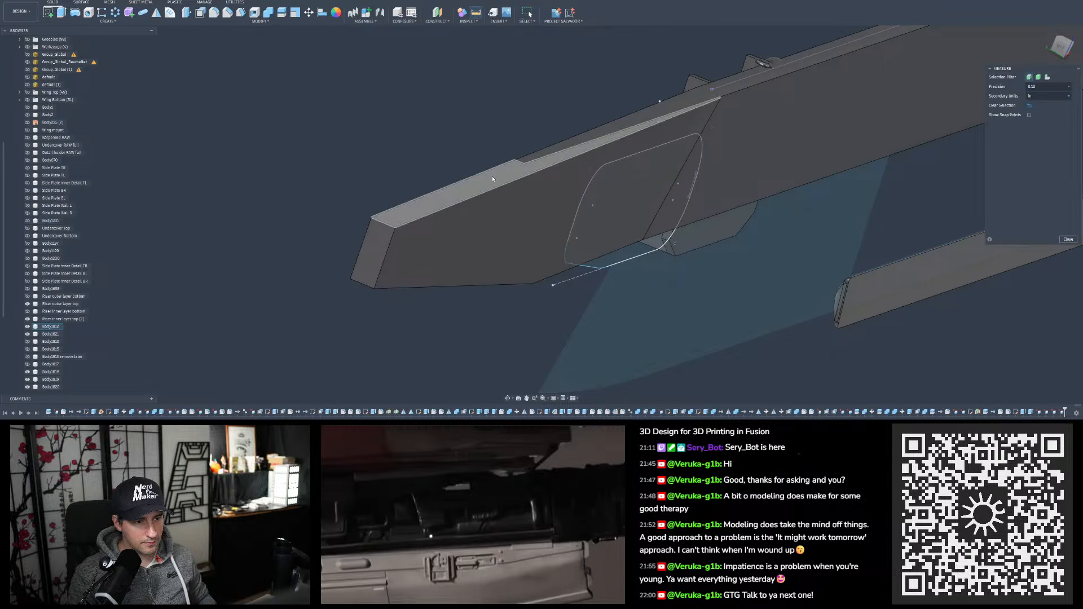
{"action": "left_click", "coordinate": [492, 171]}
{"action": "left_click", "coordinate": [560, 162]}
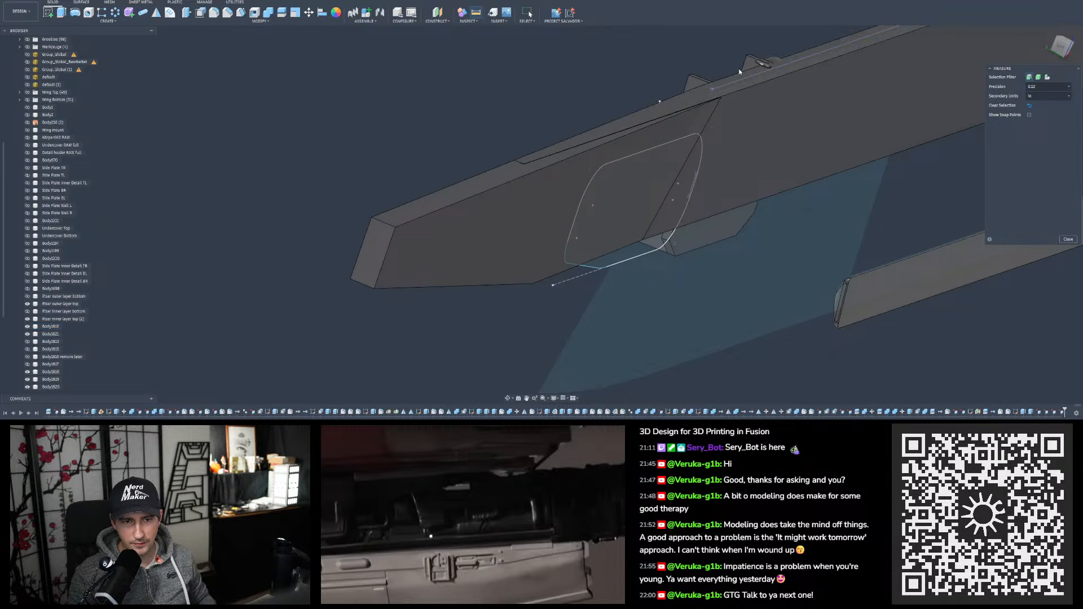
{"action": "left_click", "coordinate": [745, 84]}
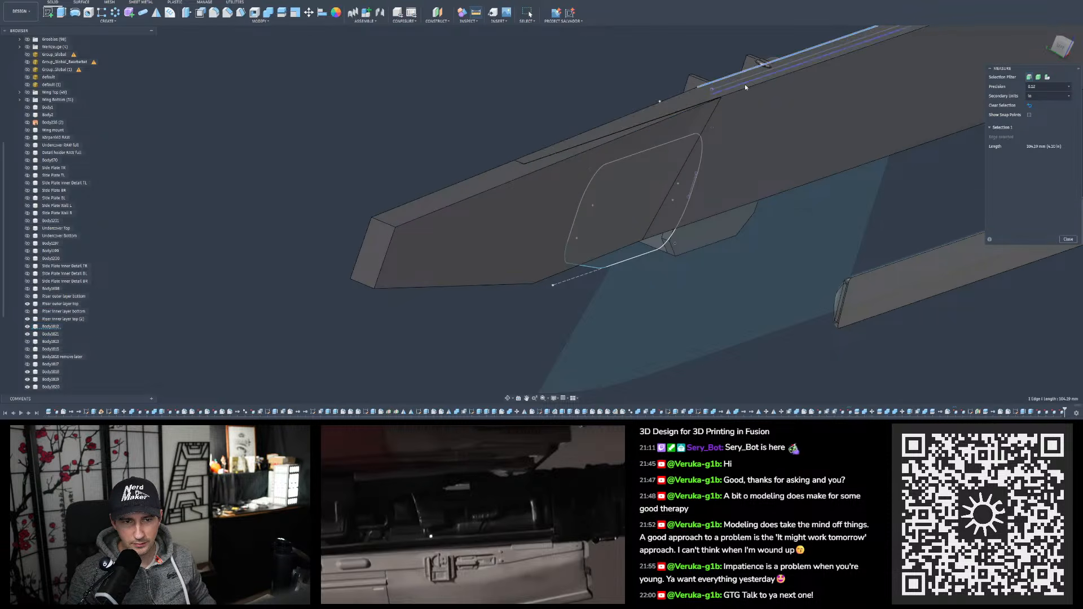
{"action": "left_click", "coordinate": [1068, 239]}
Try to delete the extension's top face at the hull's end, and undo that deletion
{"action": "scroll", "coordinate": [658, 117], "scroll_direction": "up", "scroll_amount": 2}
{"action": "scroll", "coordinate": [632, 140], "scroll_direction": "up", "scroll_amount": 4}
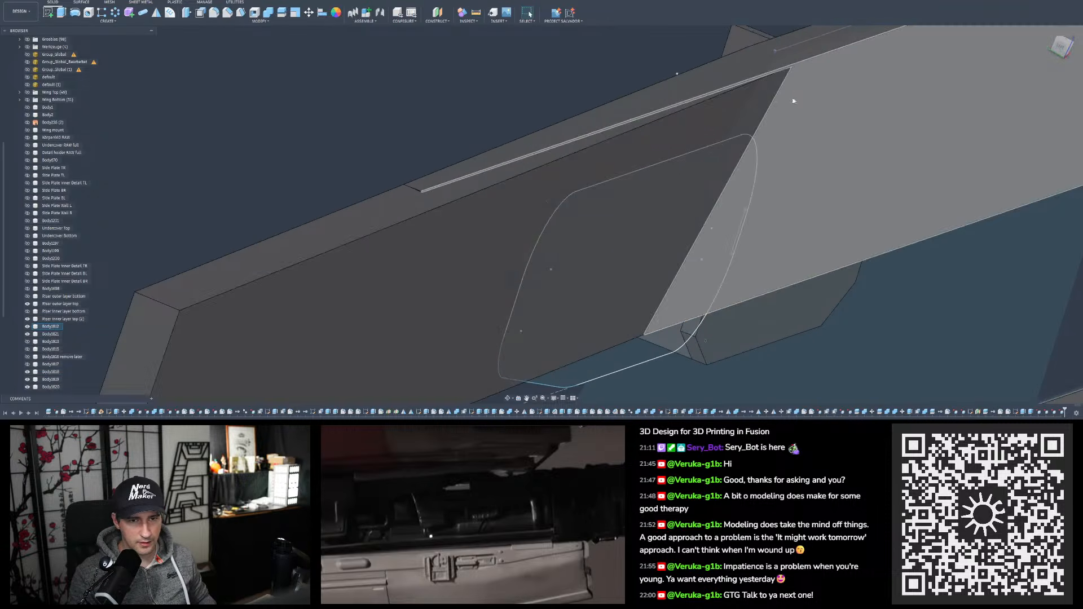
{"action": "middle_click_drag", "start_coordinate": [756, 113], "coordinate": [763, 88], "text": "shift"}
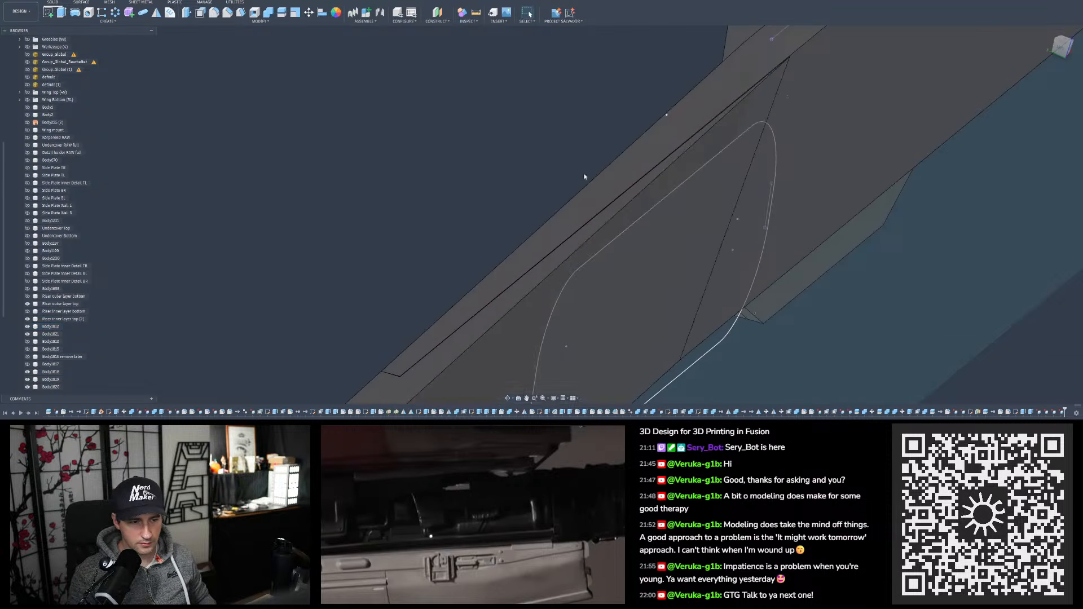
{"action": "middle_click_drag", "start_coordinate": [578, 183], "coordinate": [640, 202], "text": "shift"}
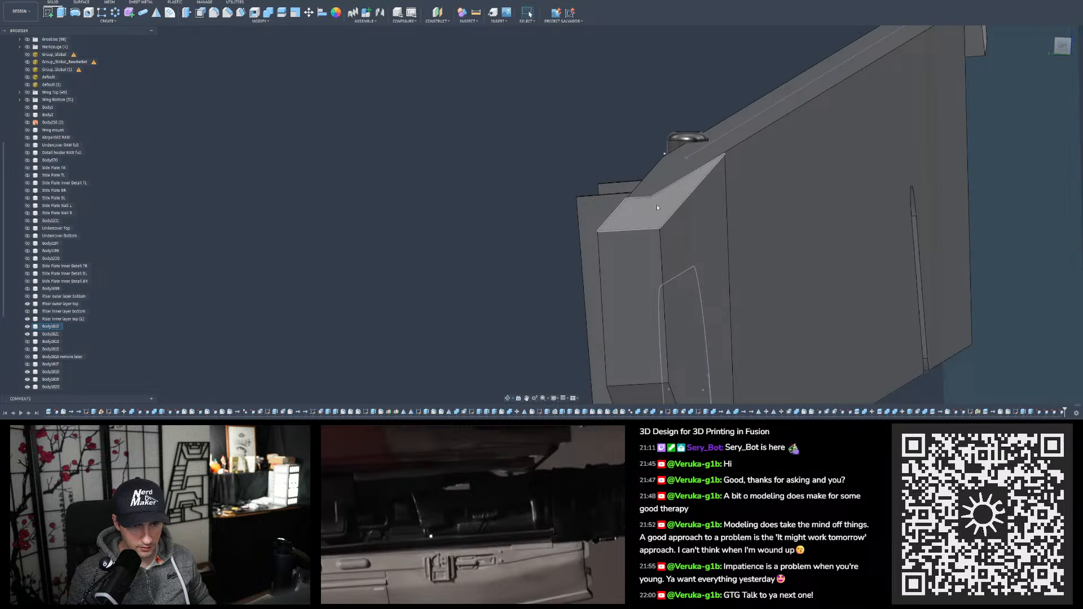
{"action": "left_click", "coordinate": [641, 202]}
{"action": "scroll", "coordinate": [649, 192], "scroll_direction": "up", "scroll_amount": 5}
{"action": "scroll", "coordinate": [649, 188], "scroll_direction": "down", "scroll_amount": 3}
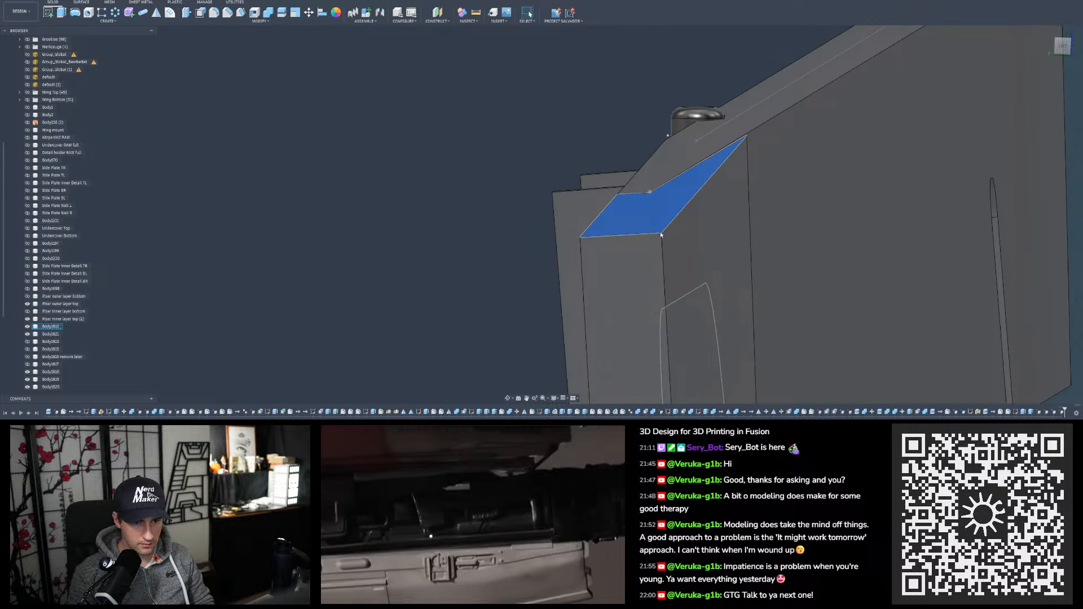
{"action": "key", "text": "v"}
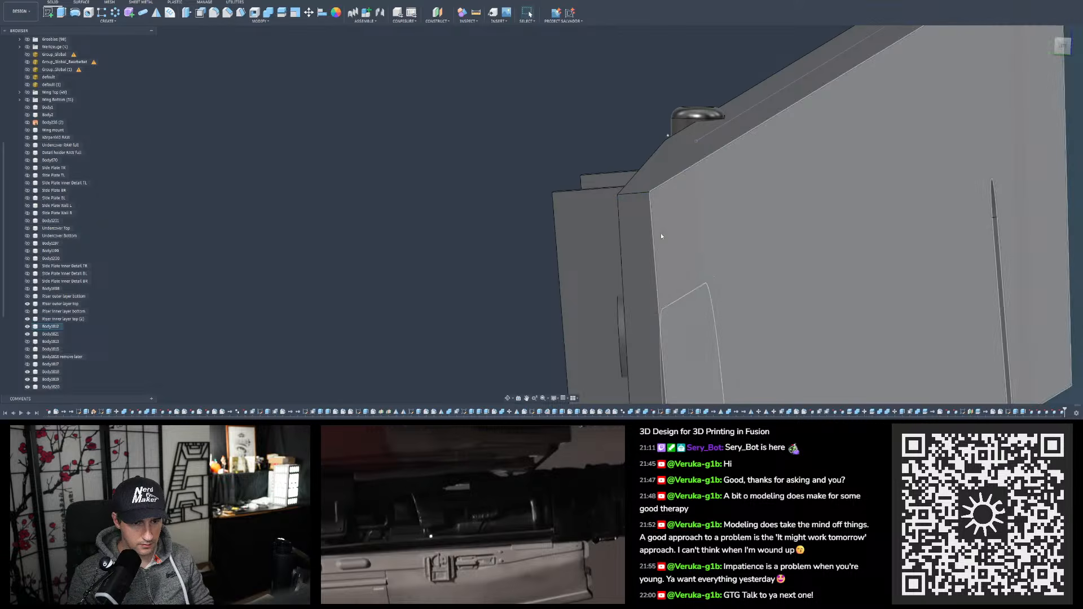
{"action": "scroll", "coordinate": [661, 234], "scroll_direction": "down", "scroll_amount": 1}
{"action": "middle_click_drag", "start_coordinate": [662, 234], "coordinate": [659, 227], "text": "shift"}
{"action": "scroll", "coordinate": [659, 227], "scroll_direction": "down", "scroll_amount": 6}
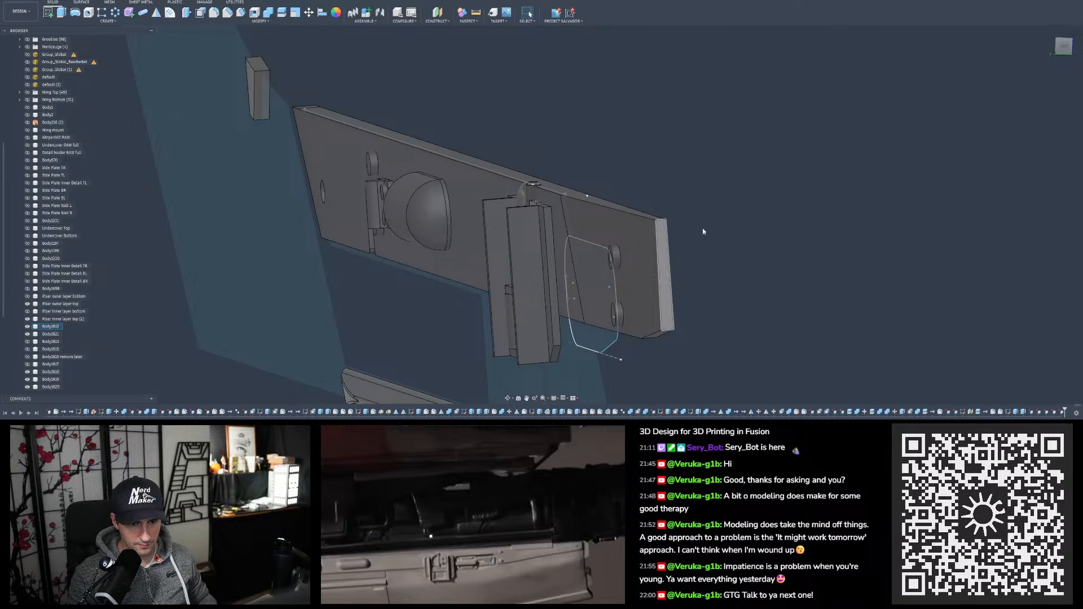
{"action": "key", "text": "ctrl+z"}
Examine the thin ledge along the extension's upper edge by selecting its two narrow faces
{"action": "scroll", "coordinate": [643, 223], "scroll_direction": "up", "scroll_amount": 10}
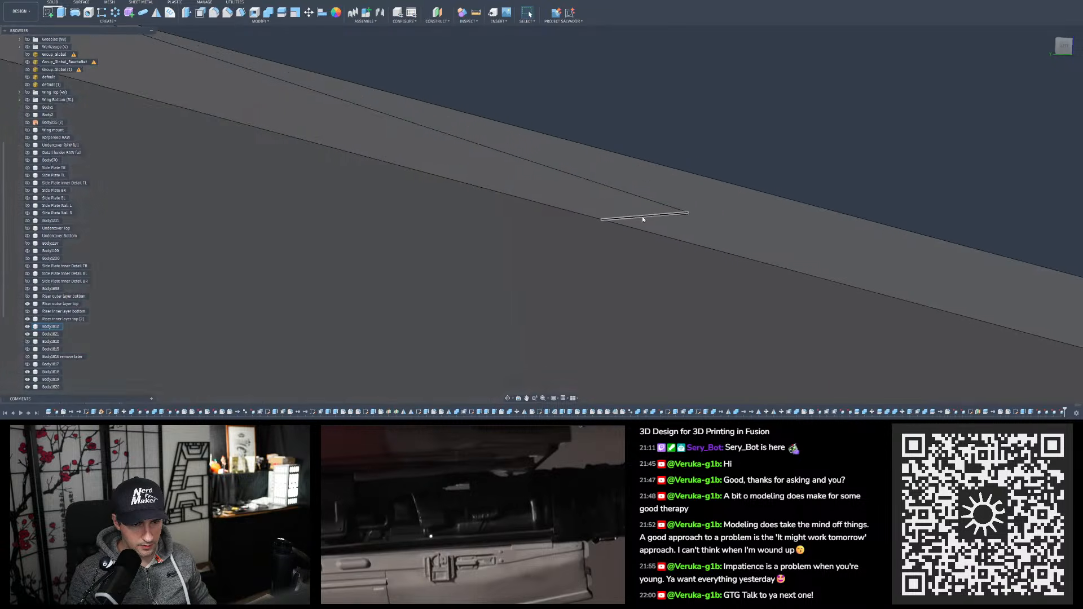
{"action": "middle_click_drag", "start_coordinate": [684, 214], "coordinate": [636, 89], "text": "shift"}
{"action": "left_click", "coordinate": [743, 206]}
{"action": "left_click", "coordinate": [637, 86], "text": "ctrl"}
{"action": "scroll", "coordinate": [663, 222], "scroll_direction": "down", "scroll_amount": 15}
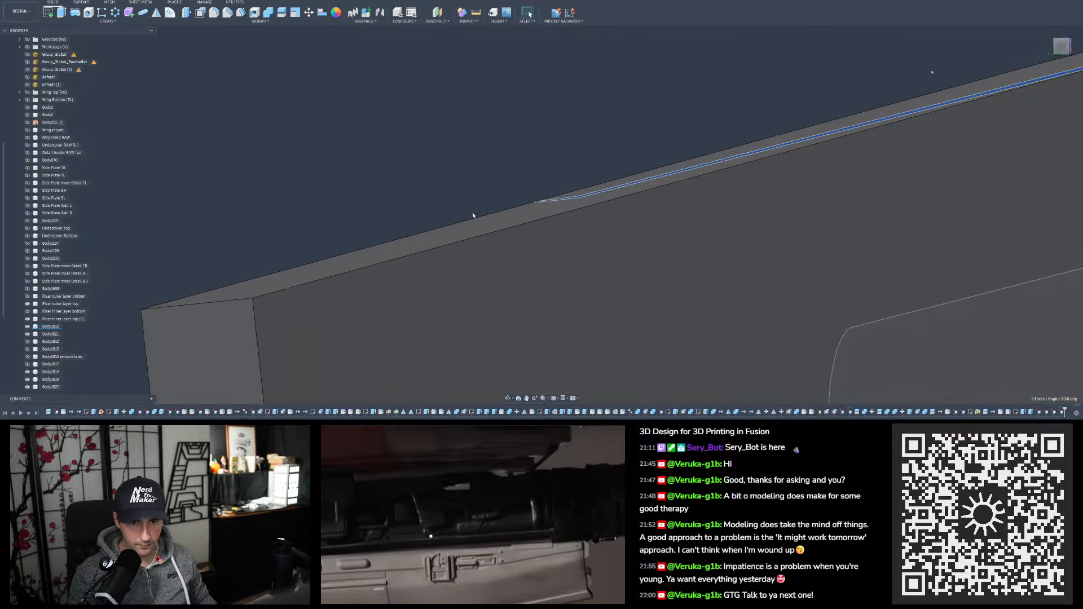
{"action": "middle_click_drag", "start_coordinate": [648, 194], "coordinate": [748, 198], "text": "shift"}
{"action": "left_click", "coordinate": [680, 146]}
{"action": "mouse_move", "coordinate": [679, 146]}
{"action": "middle_mouse_down", "text": "shift"}
{"action": "mouse_move", "coordinate": [681, 163]}
{"action": "mouse_move", "coordinate": [695, 145]}
{"action": "mouse_move", "coordinate": [812, 239]}
{"action": "mouse_move", "coordinate": [720, 251]}
{"action": "mouse_move", "coordinate": [564, 169]}
{"action": "mouse_move", "coordinate": [424, 70]}
{"action": "middle_mouse_up", "text": "shift"}
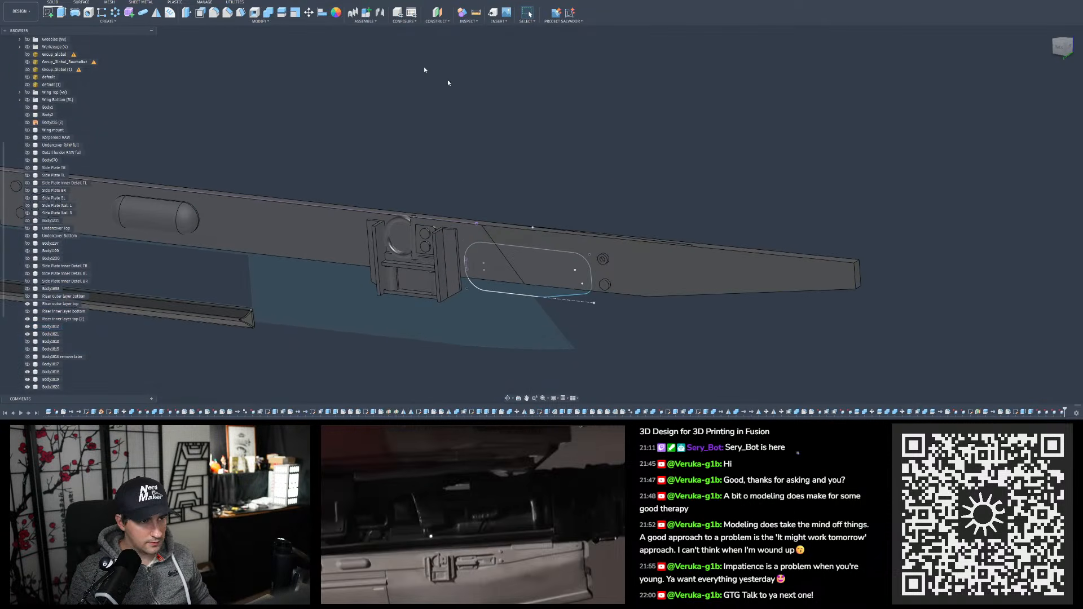
Split the side plate body using the thin ledge face along its upper edge as the splitting tool
{"action": "left_click", "coordinate": [281, 12]}
{"action": "left_click", "coordinate": [339, 234]}
{"action": "left_click", "coordinate": [1063, 87]}
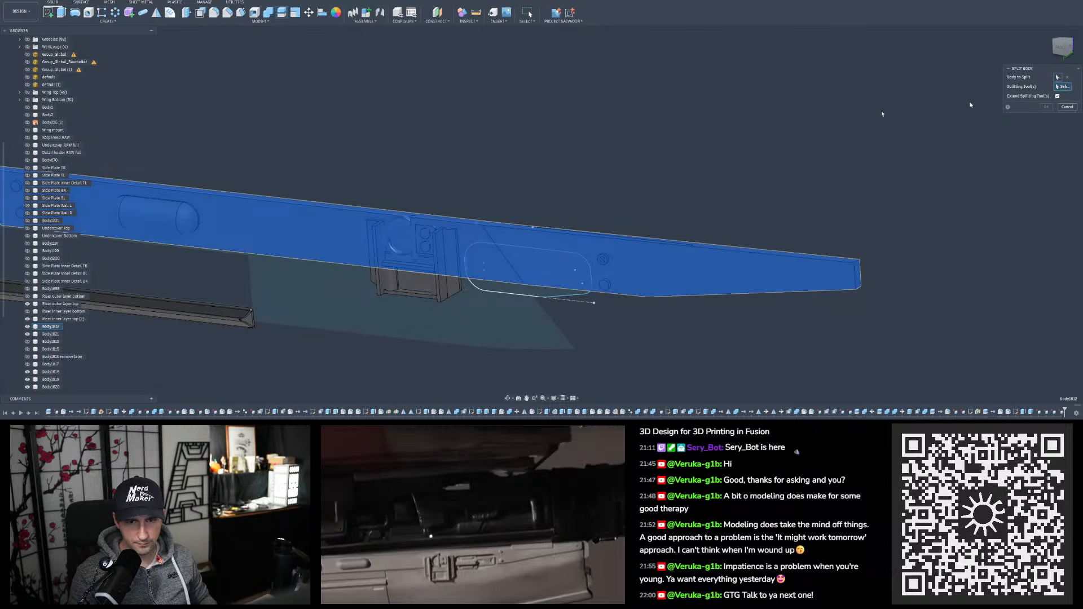
{"action": "left_click", "coordinate": [385, 211]}
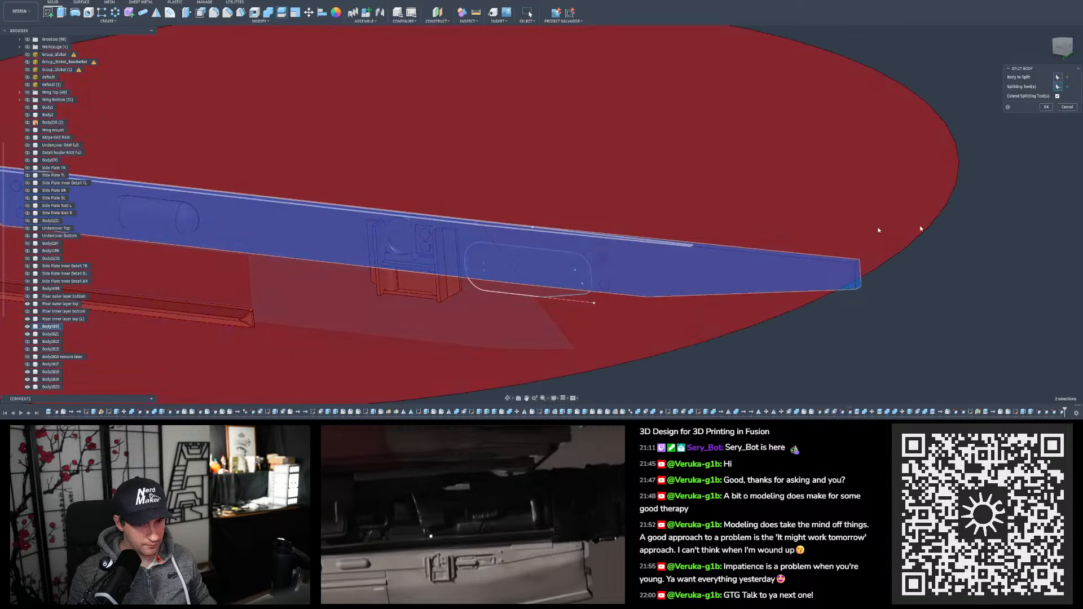
{"action": "left_click", "coordinate": [1049, 107]}
Examine the split at the upper edge and select the newly split-off body to locate it on the side plate
{"action": "scroll", "coordinate": [710, 252], "scroll_direction": "up", "scroll_amount": 5}
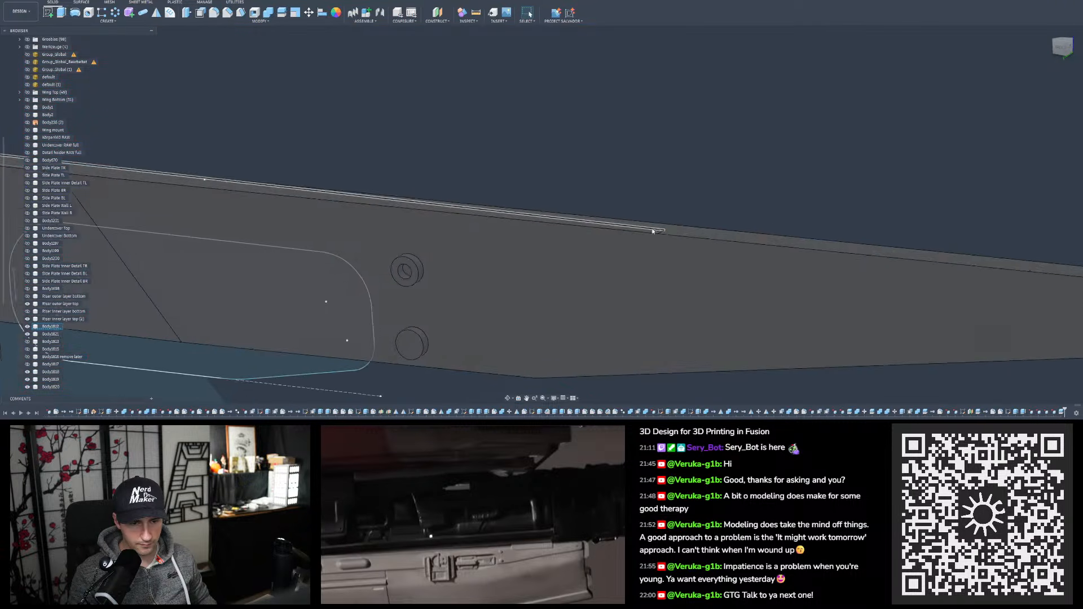
{"action": "middle_click_drag", "start_coordinate": [655, 231], "coordinate": [580, 218], "text": "shift"}
{"action": "scroll", "coordinate": [539, 279], "scroll_direction": "up", "scroll_amount": 10}
{"action": "scroll", "coordinate": [51, 350], "scroll_direction": "down", "scroll_amount": 2}
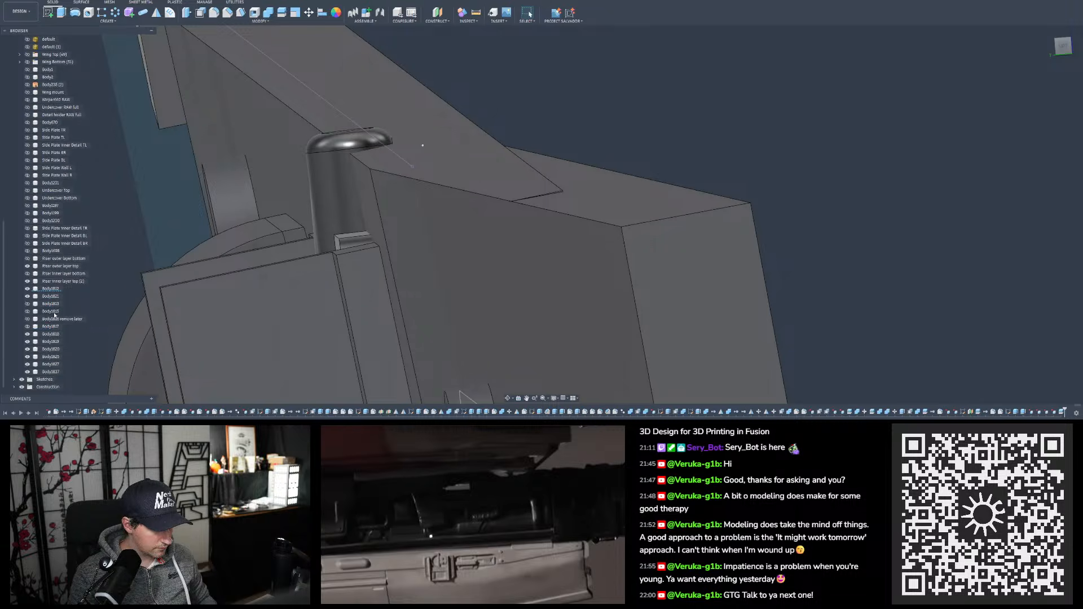
{"action": "left_click", "coordinate": [51, 372]}
{"action": "scroll", "coordinate": [545, 238], "scroll_direction": "down", "scroll_amount": 3}
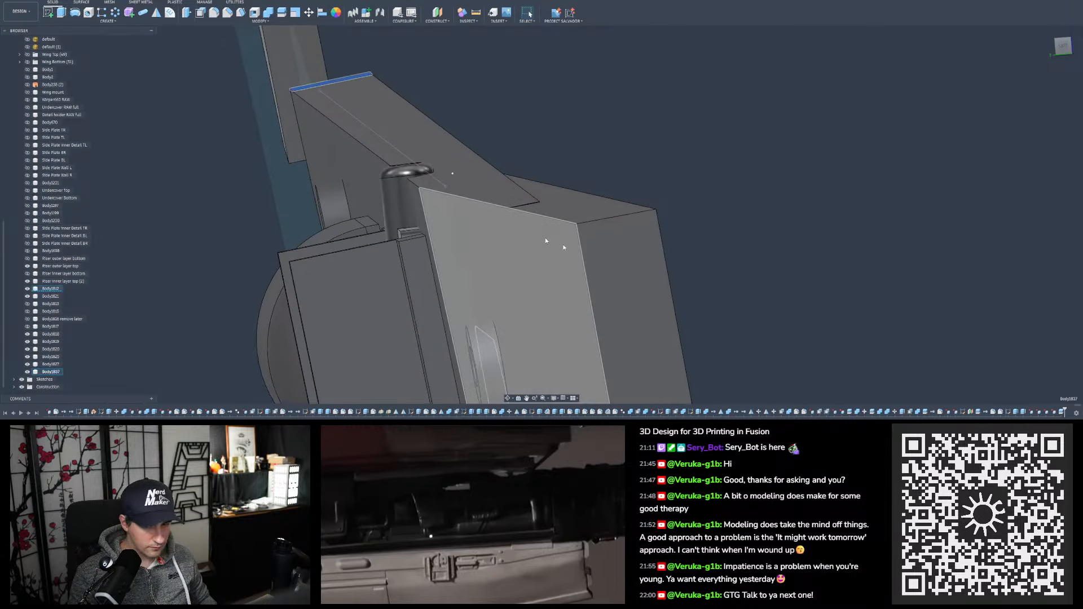
{"action": "middle_click_drag", "start_coordinate": [610, 197], "coordinate": [745, 189], "text": "shift"}
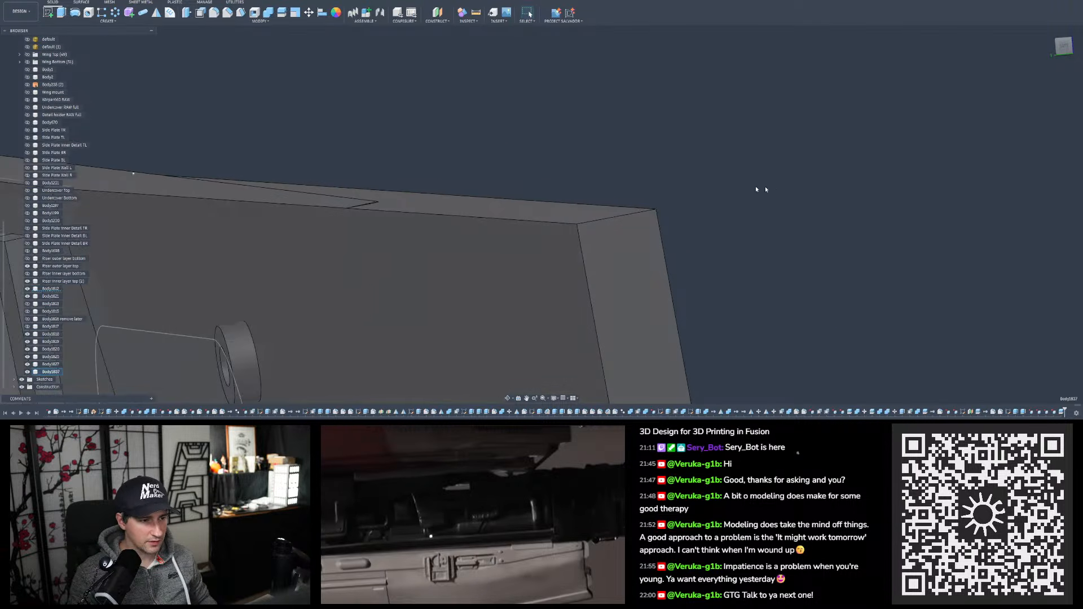
Inspect the side plate's slanted far end and undo the body split
{"action": "scroll", "coordinate": [762, 188], "scroll_direction": "down", "scroll_amount": 3}
{"action": "middle_click_drag", "start_coordinate": [384, 195], "coordinate": [345, 188], "text": "shift"}
{"action": "scroll", "coordinate": [339, 183], "scroll_direction": "down", "scroll_amount": 3}
{"action": "scroll", "coordinate": [275, 160], "scroll_direction": "up", "scroll_amount": 3}
{"action": "middle_click_drag", "start_coordinate": [274, 161], "coordinate": [312, 158], "text": "shift"}
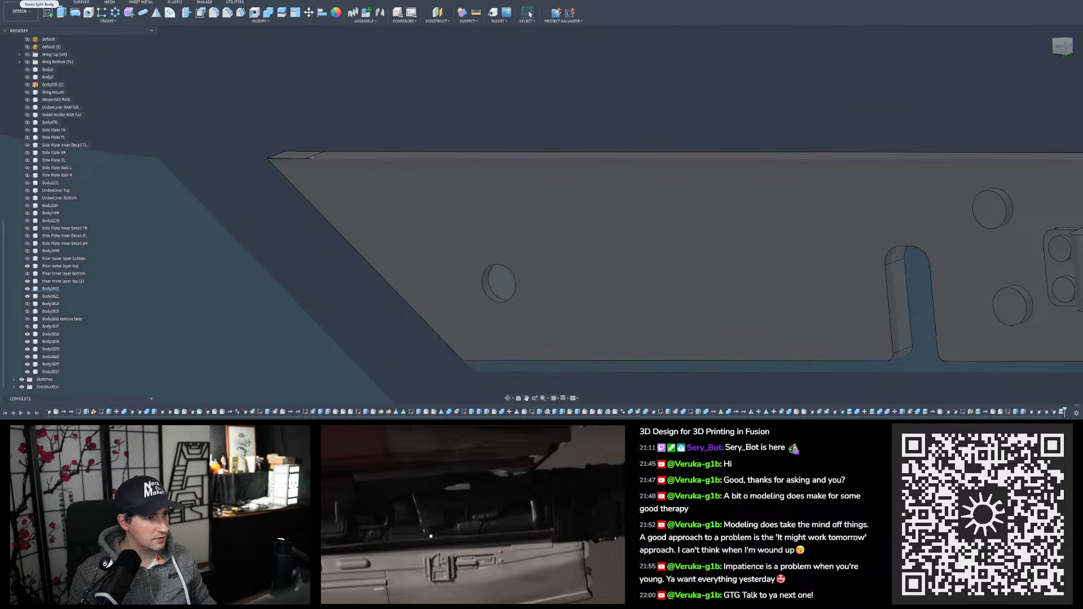
{"action": "scroll", "coordinate": [295, 107], "scroll_direction": "down", "scroll_amount": 5}
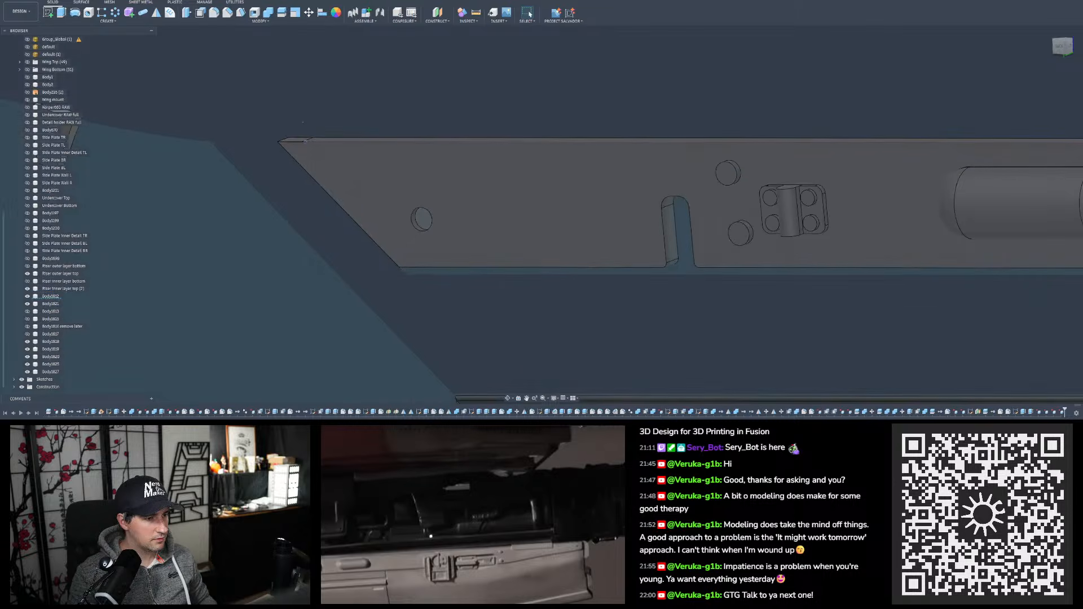
Measure the angle between the side plate's long upper edge face and the extension's upper edge face
{"action": "middle_click_drag", "start_coordinate": [296, 108], "coordinate": [166, 141], "text": "shift"}
{"action": "scroll", "coordinate": [166, 141], "scroll_direction": "down", "scroll_amount": 4}
{"action": "scroll", "coordinate": [551, 162], "scroll_direction": "up", "scroll_amount": 4}
{"action": "middle_click_drag", "start_coordinate": [548, 164], "coordinate": [449, 82], "text": "shift"}
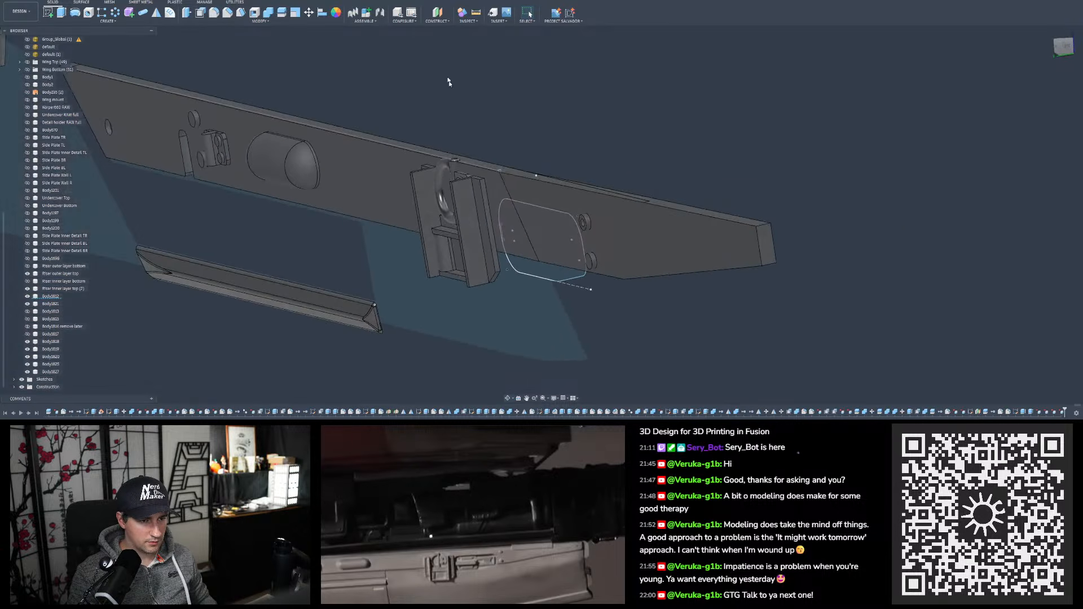
{"action": "scroll", "coordinate": [643, 197], "scroll_direction": "up", "scroll_amount": 4}
{"action": "key", "text": "i"}
{"action": "left_click", "coordinate": [613, 197]}
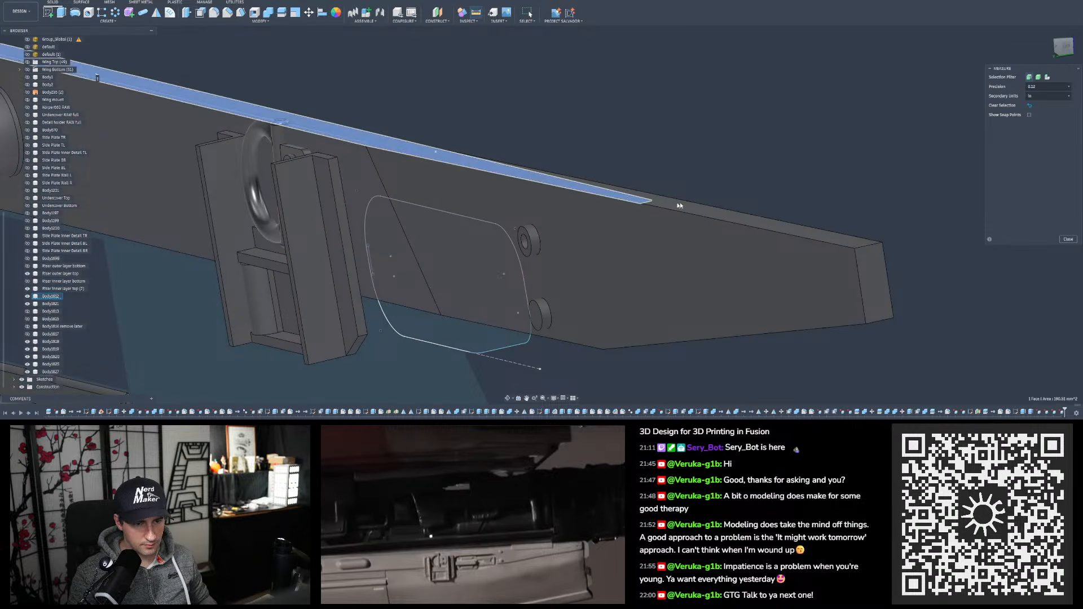
{"action": "left_click", "coordinate": [699, 206]}
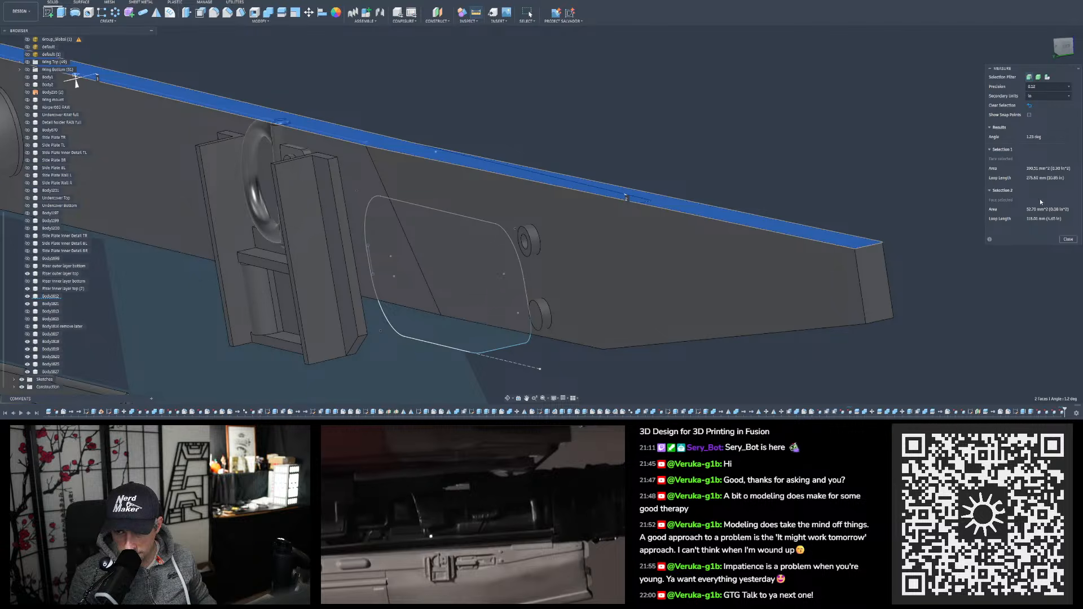
{"action": "left_click", "coordinate": [1069, 240]}
Examine the step where the extension's upper edge face meets the side plate's ledge, from the end and from above
{"action": "scroll", "coordinate": [646, 235], "scroll_direction": "up", "scroll_amount": 3}
{"action": "scroll", "coordinate": [644, 209], "scroll_direction": "up", "scroll_amount": 4}
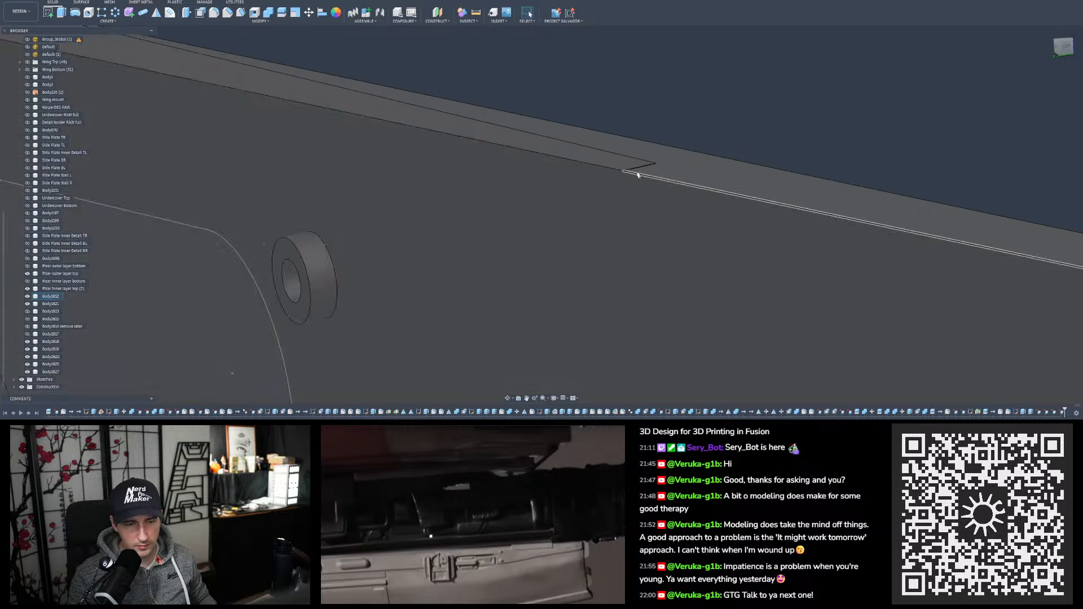
{"action": "middle_click_drag", "start_coordinate": [625, 159], "coordinate": [617, 160], "text": "shift"}
{"action": "left_click", "coordinate": [1061, 47]}
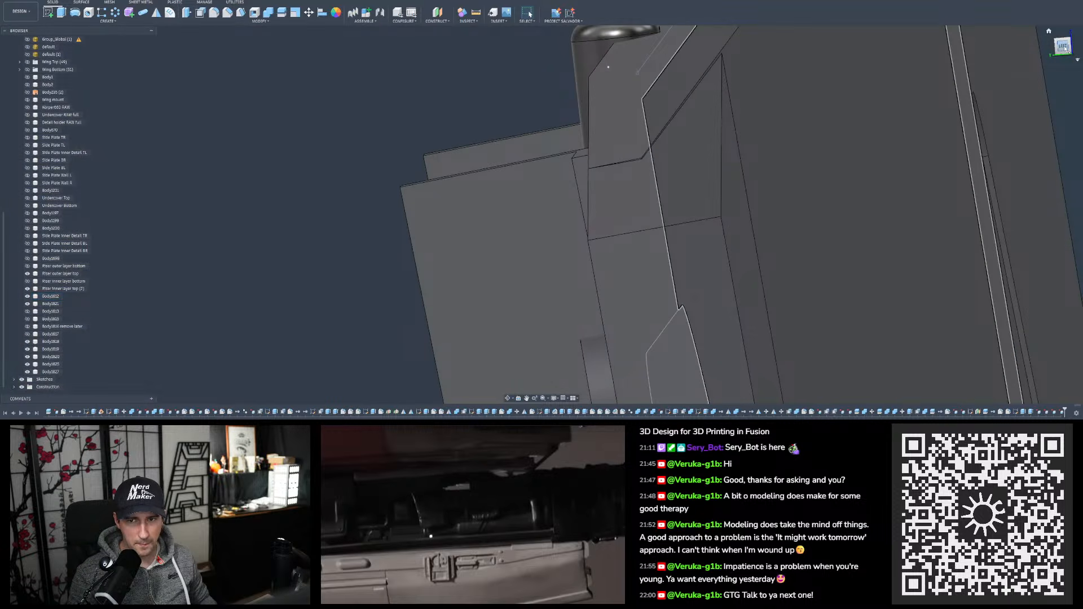
{"action": "scroll", "coordinate": [615, 150], "scroll_direction": "down", "scroll_amount": 4}
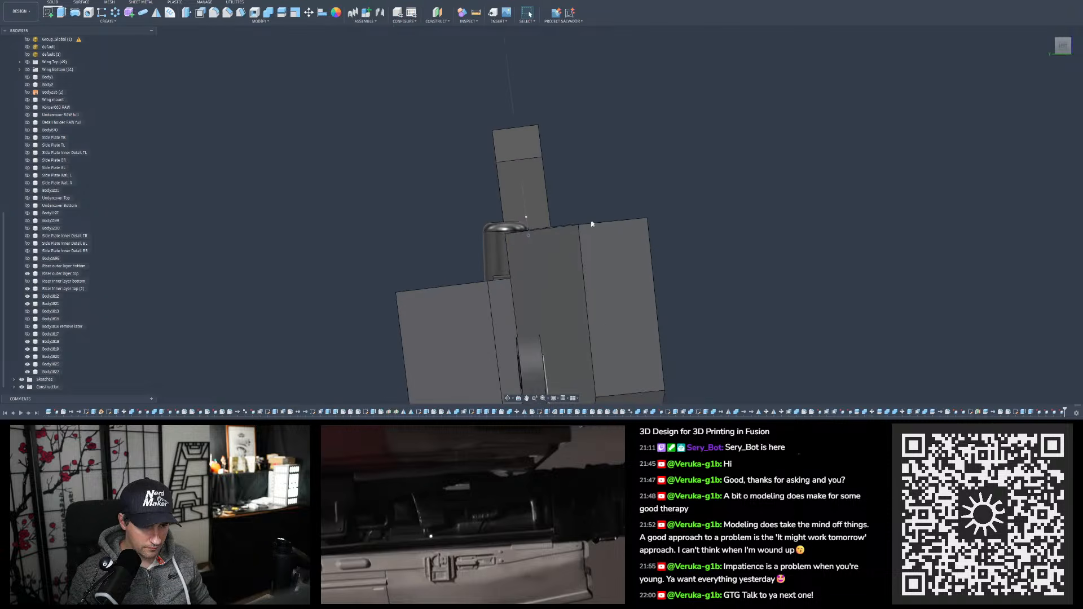
{"action": "scroll", "coordinate": [585, 231], "scroll_direction": "up", "scroll_amount": 4}
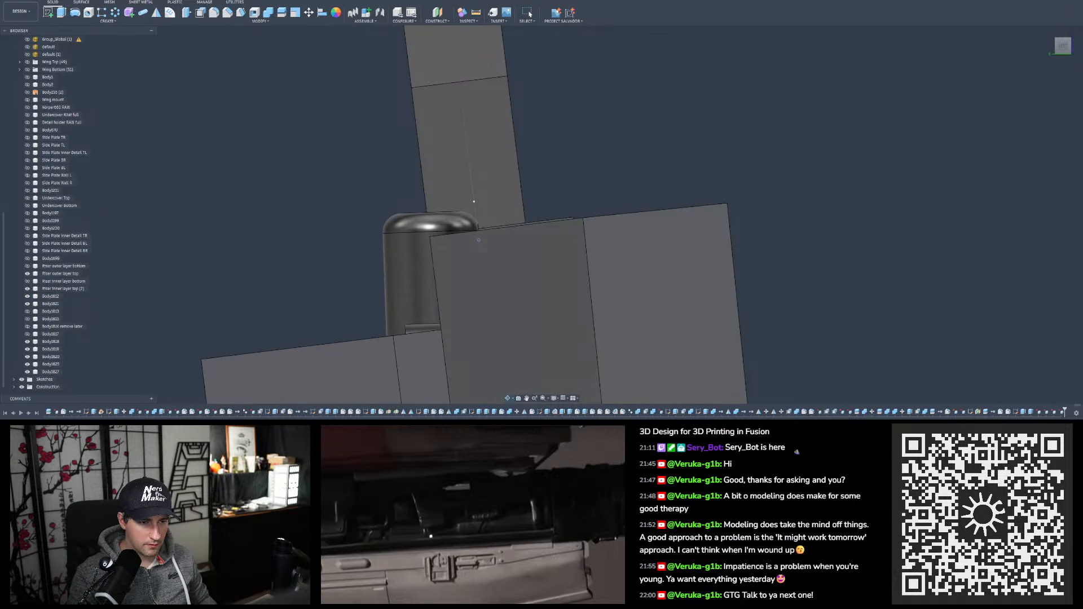
{"action": "middle_click_drag", "start_coordinate": [478, 240], "coordinate": [557, 181], "text": "shift"}
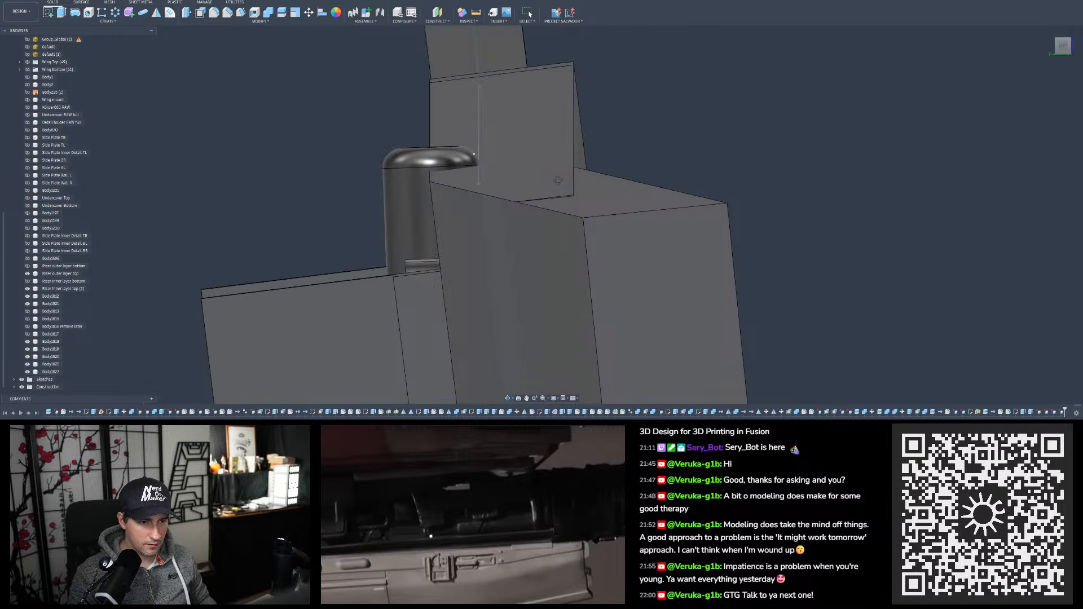
{"action": "left_click", "coordinate": [1064, 47]}
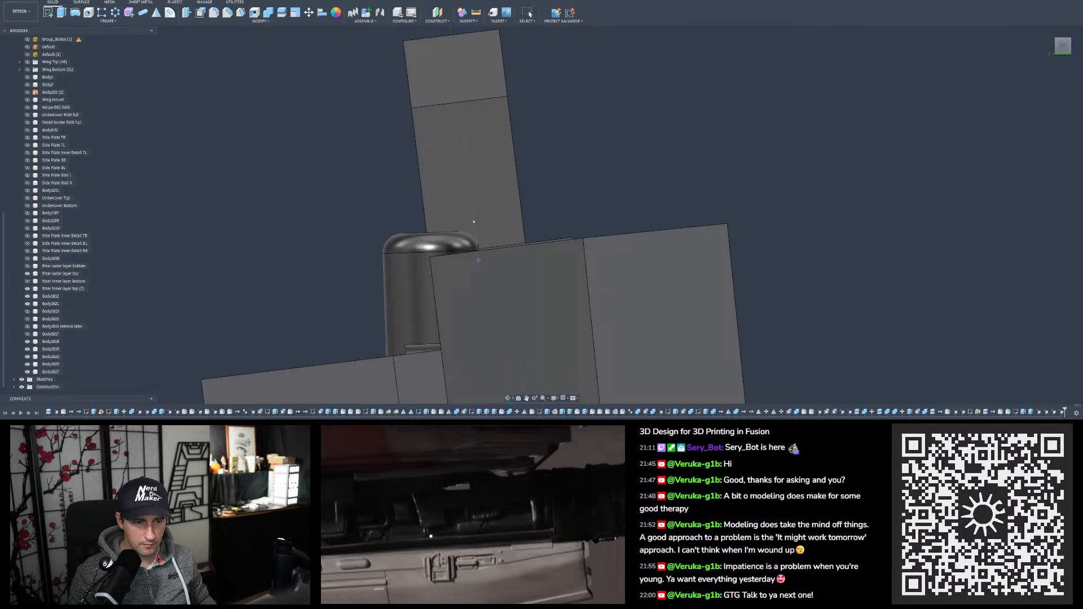
{"action": "middle_click_drag", "start_coordinate": [474, 222], "coordinate": [732, 157], "text": "shift"}
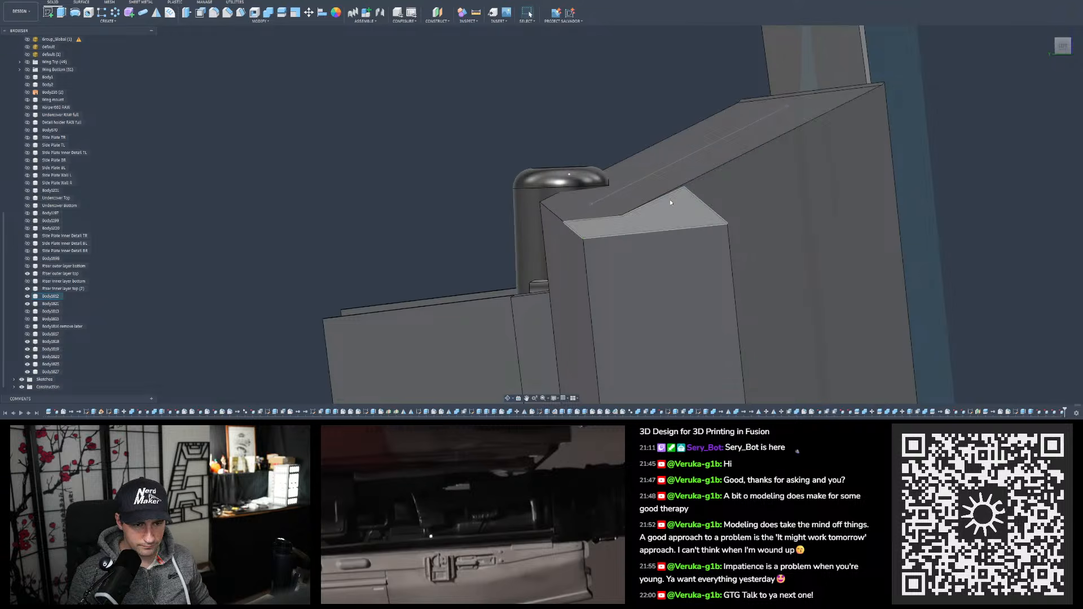
{"action": "mouse_move", "coordinate": [669, 202]}
{"action": "middle_mouse_down", "text": "shift"}
{"action": "mouse_move", "coordinate": [722, 170]}
{"action": "mouse_move", "coordinate": [725, 156]}
{"action": "mouse_move", "coordinate": [667, 202]}
{"action": "middle_mouse_up", "text": "shift"}
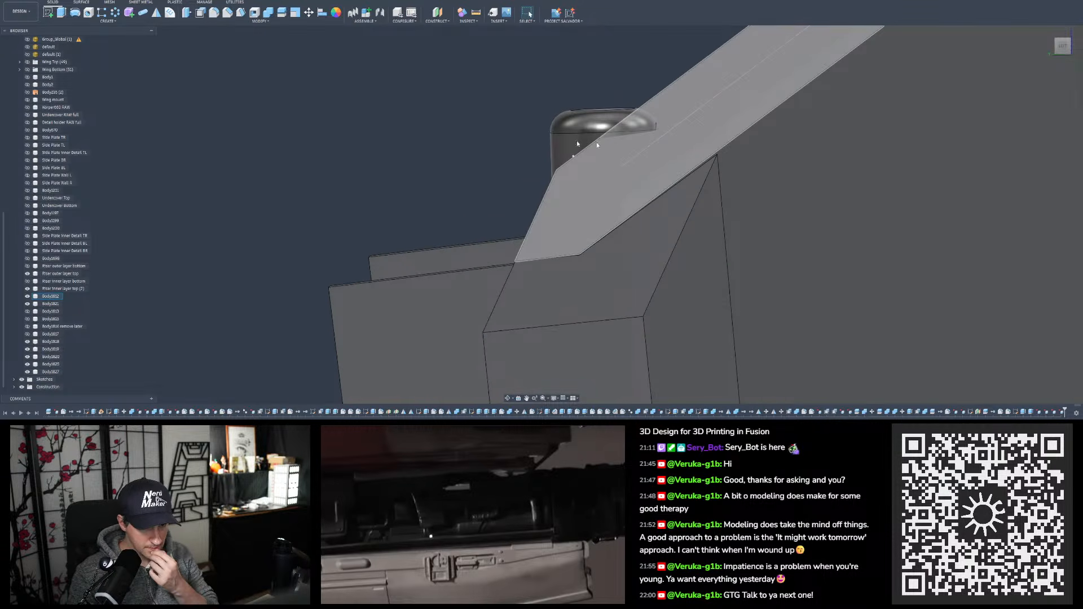
{"action": "middle_click_drag", "start_coordinate": [598, 145], "coordinate": [608, 237], "text": "shift"}
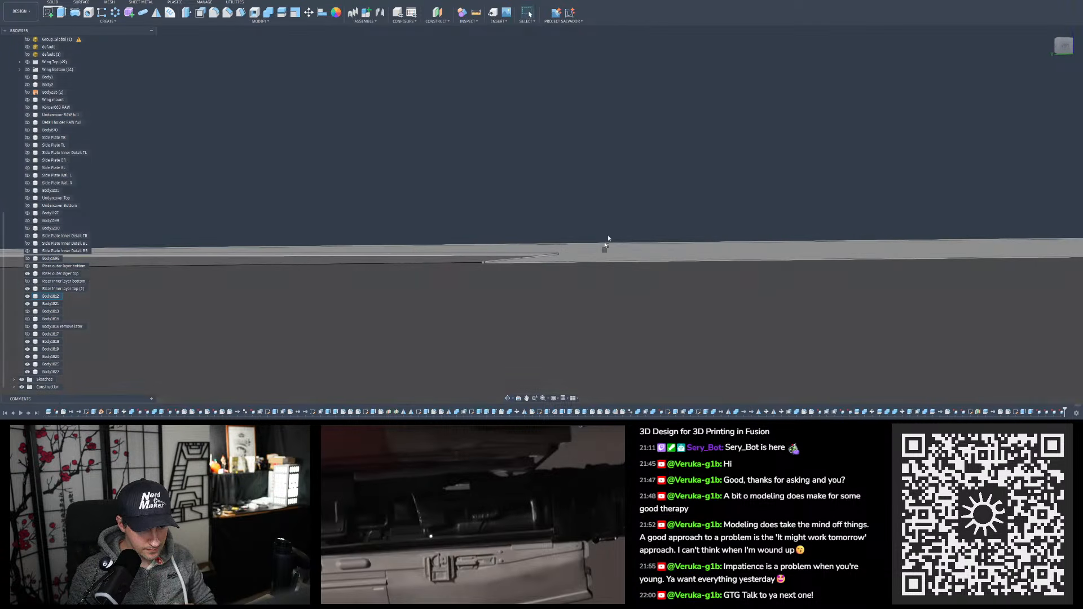
{"action": "scroll", "coordinate": [609, 238], "scroll_direction": "down", "scroll_amount": 5}
Open the side plate extension's sketch, check its upper line against the body's corner and the slanted joint, and finish the sketch
{"action": "double_click", "coordinate": [1014, 414]}
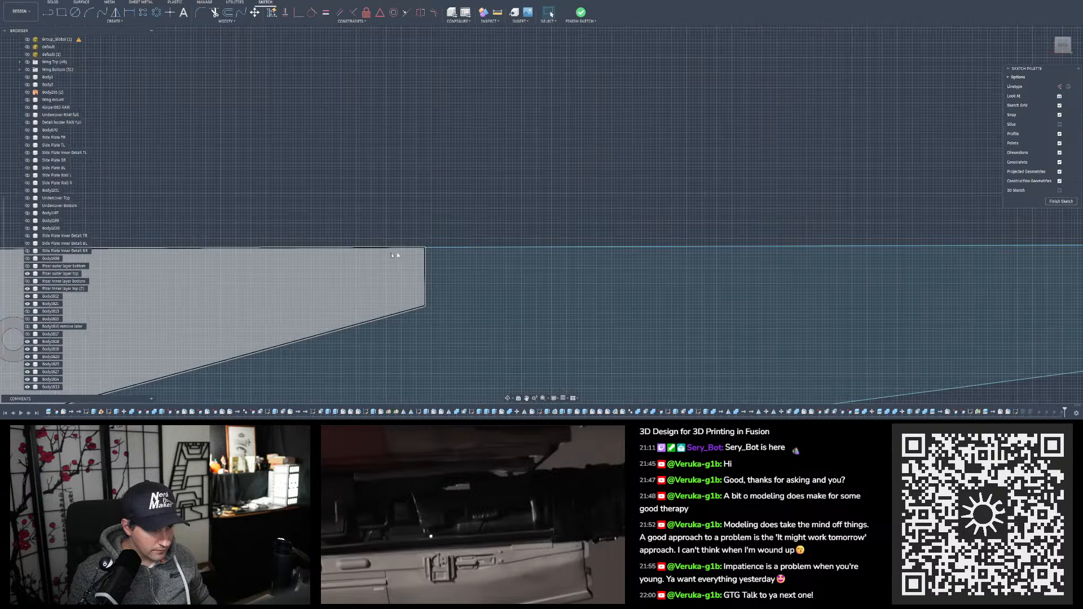
{"action": "scroll", "coordinate": [400, 255], "scroll_direction": "up", "scroll_amount": 10}
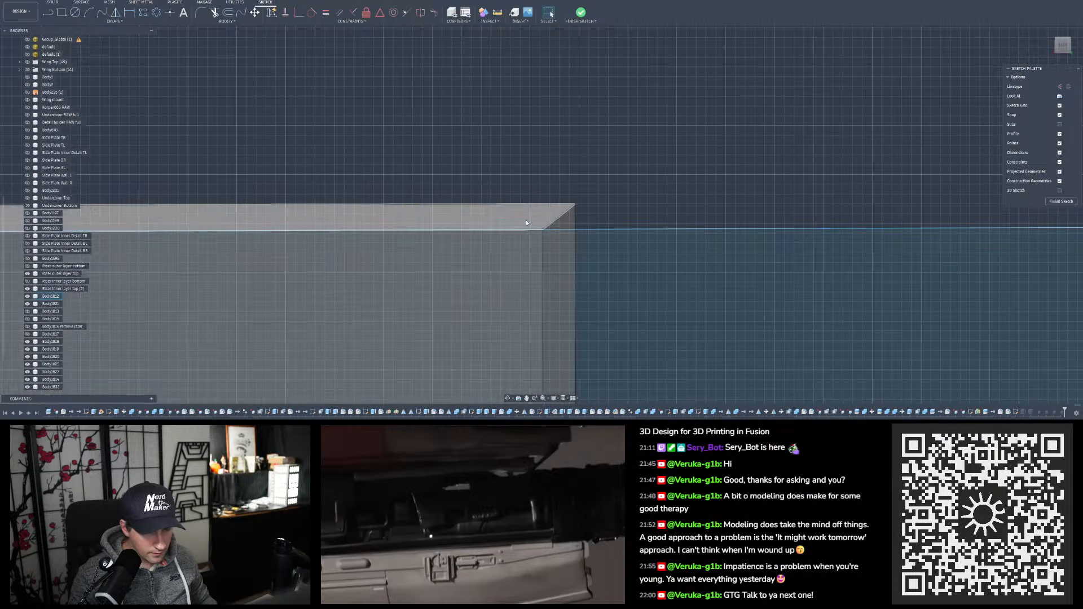
{"action": "scroll", "coordinate": [533, 228], "scroll_direction": "up", "scroll_amount": 5}
{"action": "scroll", "coordinate": [545, 219], "scroll_direction": "down", "scroll_amount": 2}
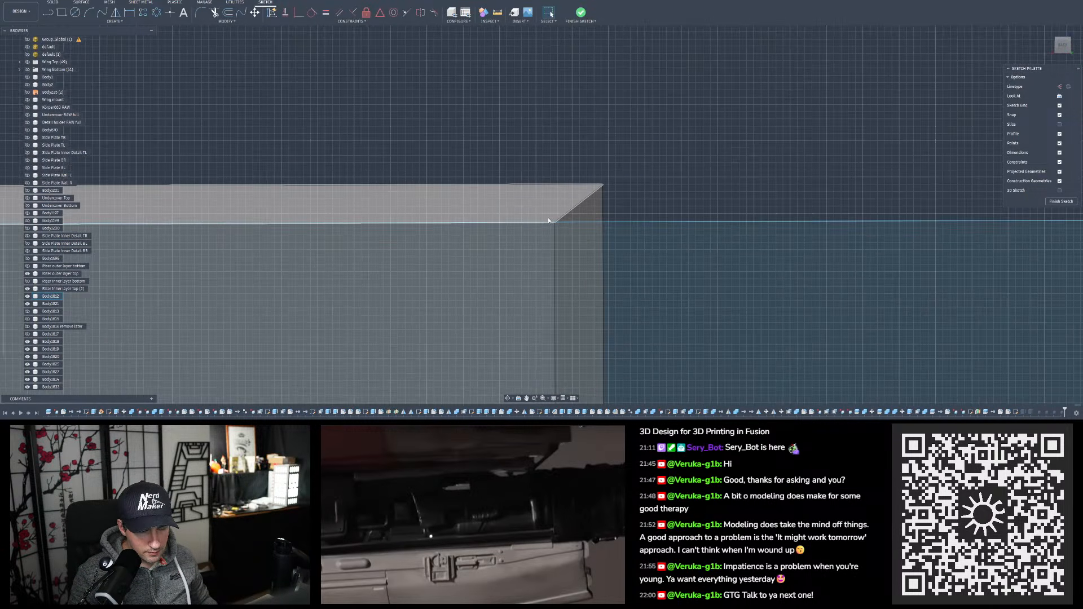
{"action": "scroll", "coordinate": [842, 240], "scroll_direction": "down", "scroll_amount": 15}
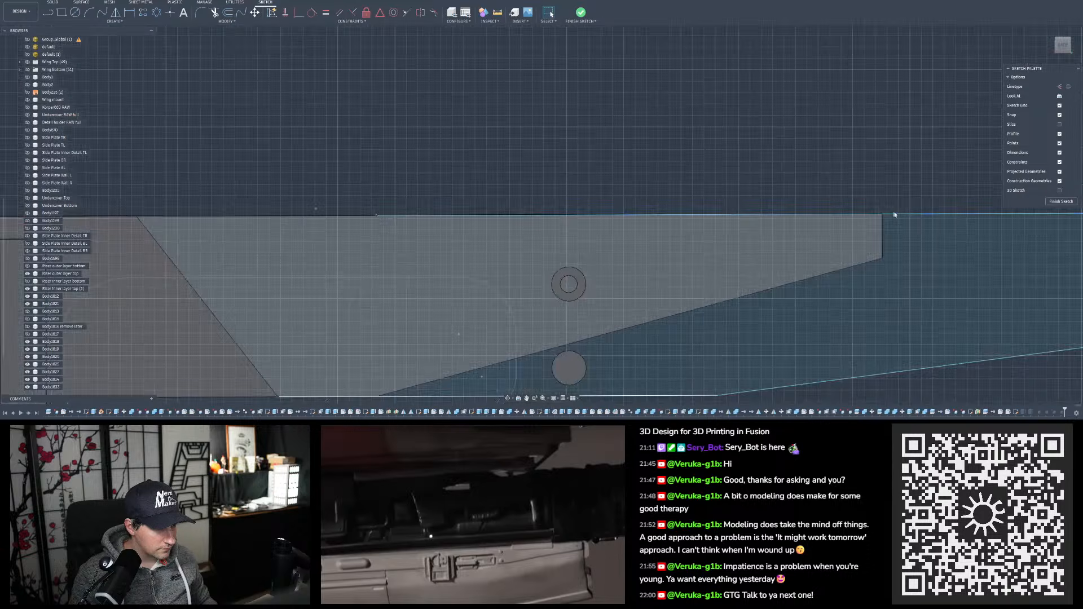
{"action": "scroll", "coordinate": [895, 215], "scroll_direction": "down", "scroll_amount": 4}
{"action": "scroll", "coordinate": [473, 226], "scroll_direction": "up", "scroll_amount": 12}
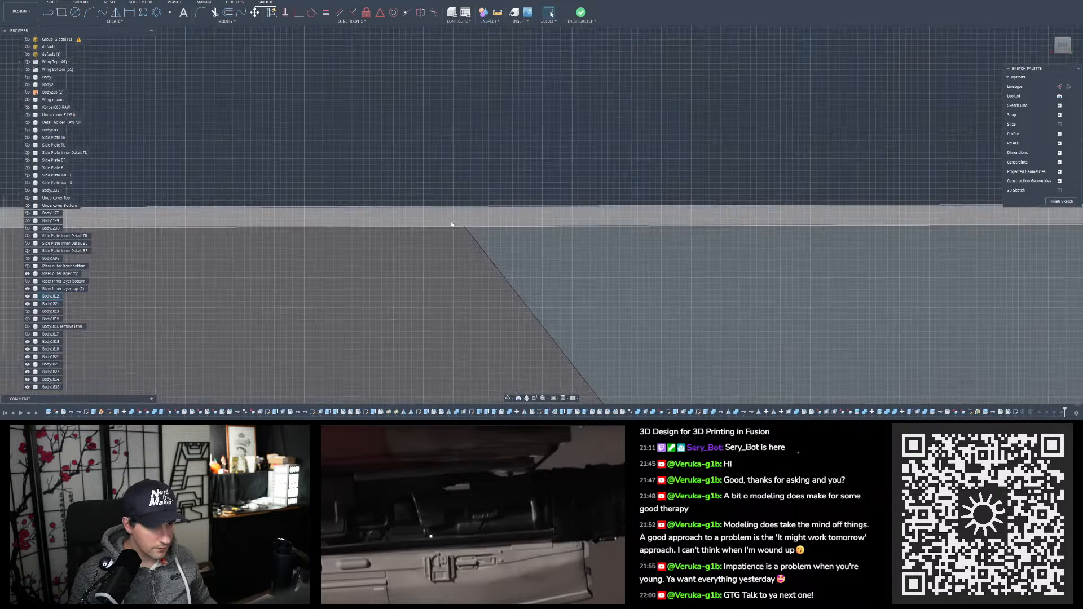
{"action": "scroll", "coordinate": [420, 216], "scroll_direction": "down", "scroll_amount": 11}
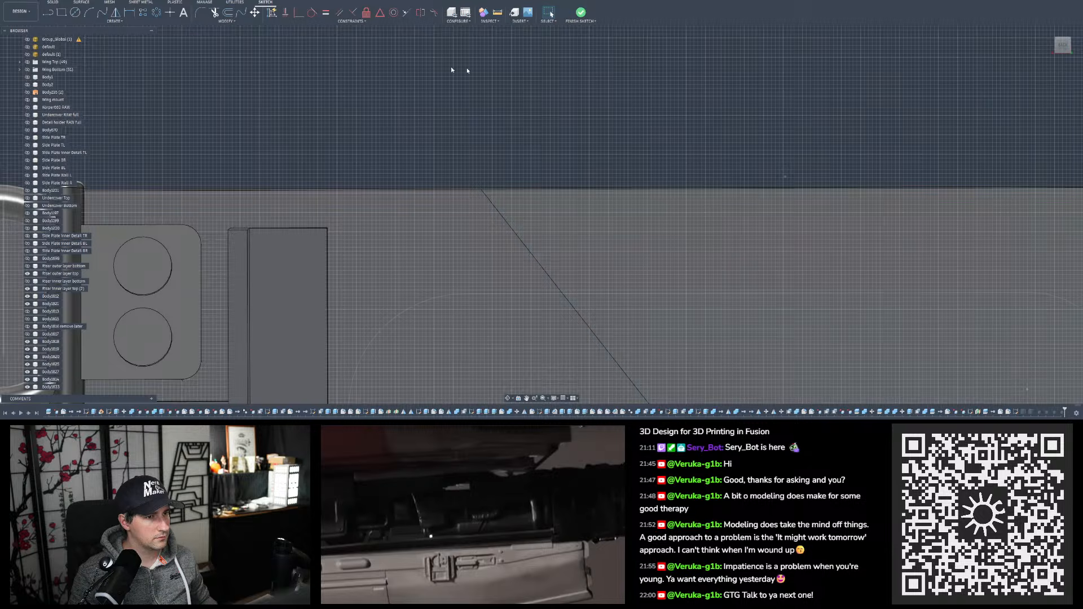
{"action": "left_click", "coordinate": [581, 12]}
Measure the angle between the side face and upper edge face on the side plate, and likewise on its extension
{"action": "key", "text": "i"}
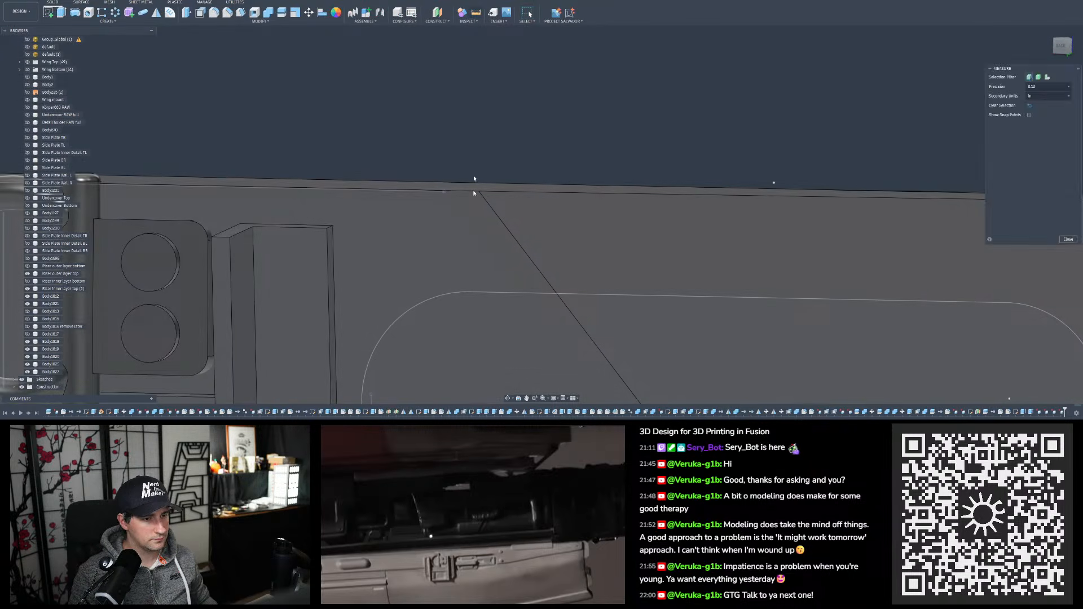
{"action": "left_click", "coordinate": [469, 194]}
{"action": "left_click", "coordinate": [468, 189]}
{"action": "middle_click_drag", "start_coordinate": [468, 189], "coordinate": [387, 128], "text": "shift"}
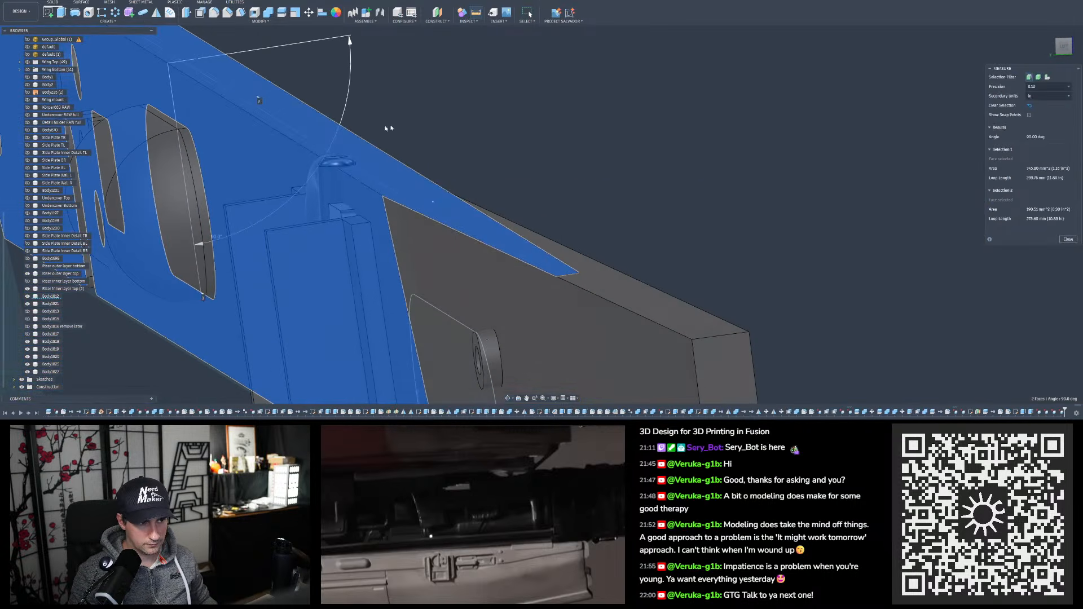
{"action": "left_click", "coordinate": [614, 171]}
{"action": "left_click", "coordinate": [582, 304]}
{"action": "left_click", "coordinate": [600, 287]}
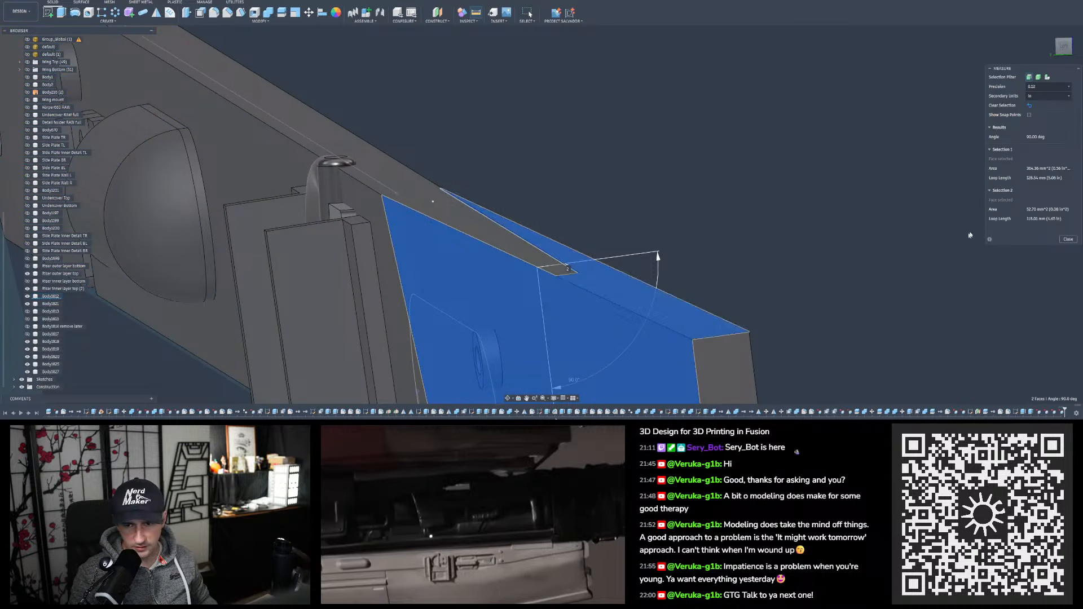
{"action": "left_click", "coordinate": [769, 201]}
Measure the angle between the extension's side face and the main side plate's side face
{"action": "middle_click_drag", "start_coordinate": [769, 201], "coordinate": [552, 243], "text": "shift"}
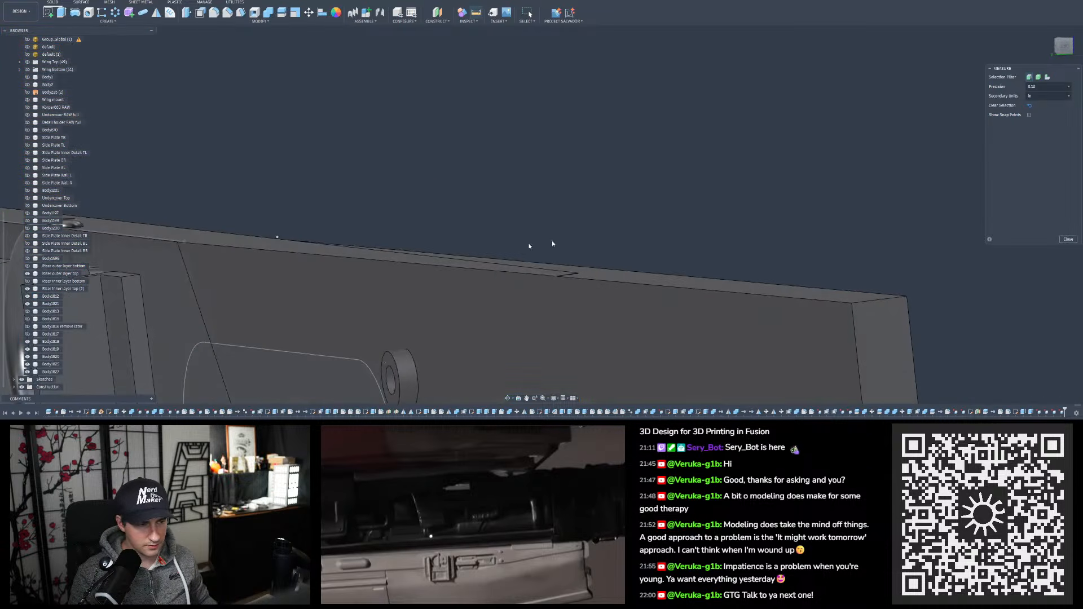
{"action": "left_click", "coordinate": [210, 257]}
{"action": "left_click", "coordinate": [164, 242]}
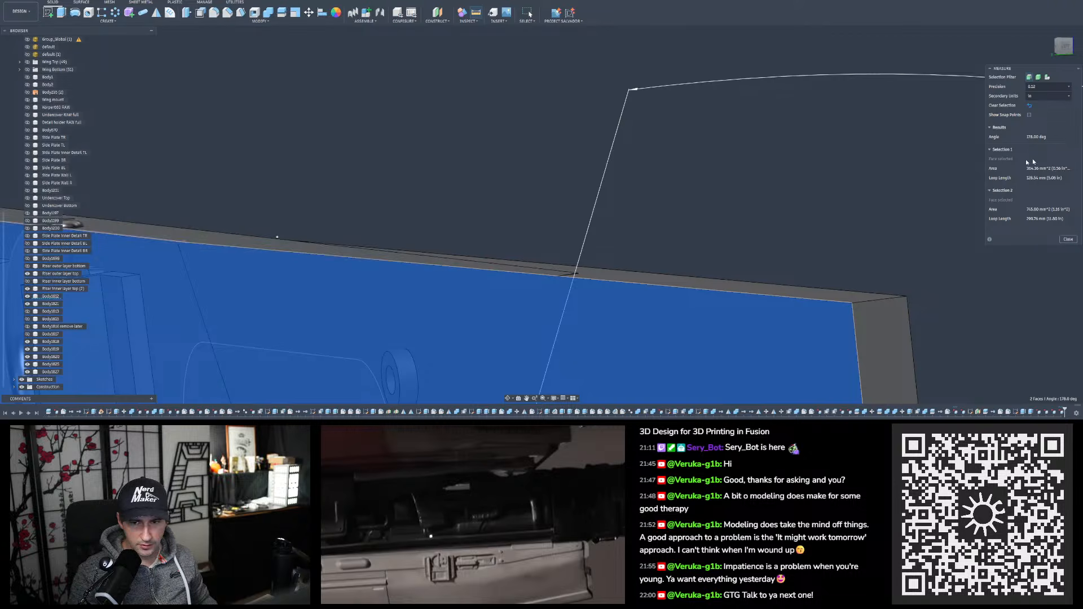
{"action": "left_click", "coordinate": [1068, 239]}
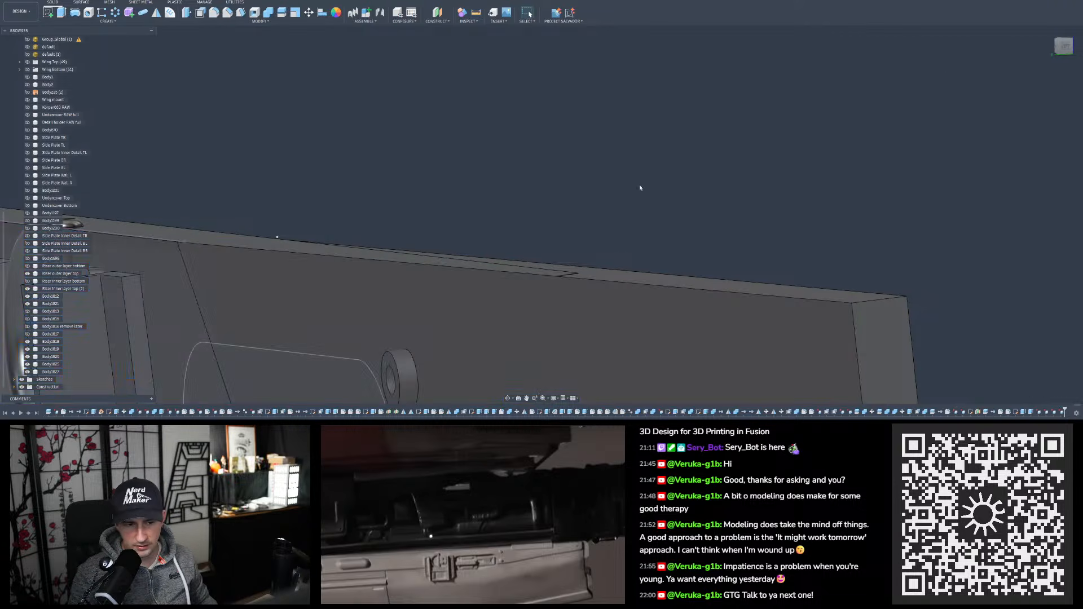
{"action": "middle_click_drag", "start_coordinate": [640, 186], "coordinate": [613, 184], "text": "shift"}
{"action": "scroll", "coordinate": [634, 178], "scroll_direction": "up", "scroll_amount": 5}
{"action": "scroll", "coordinate": [613, 185], "scroll_direction": "up", "scroll_amount": 2}
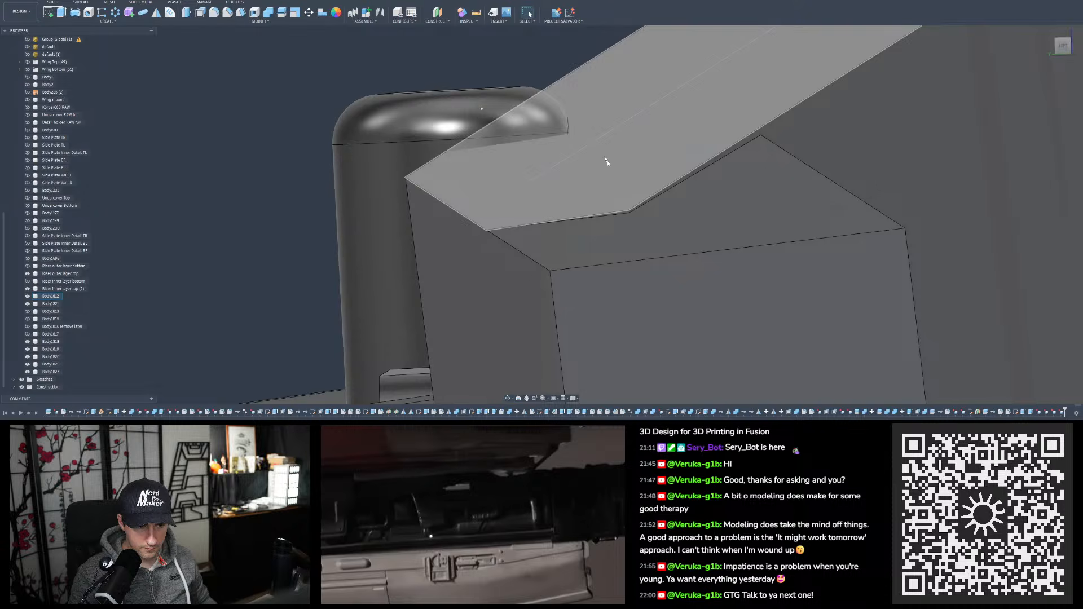
{"action": "left_click", "coordinate": [241, 13]}
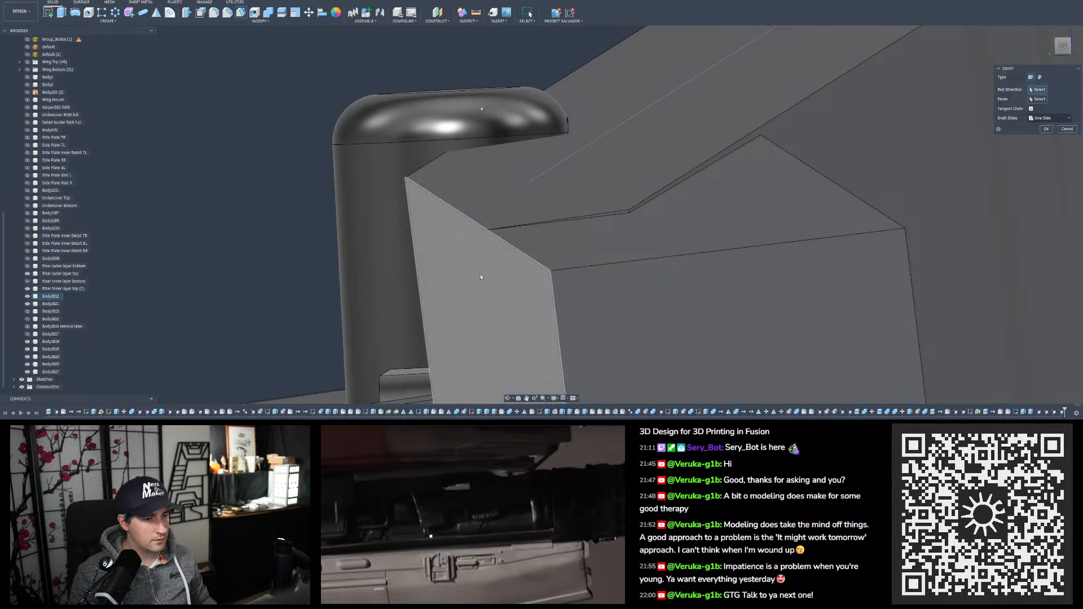
{"action": "left_click", "coordinate": [480, 276]}
{"action": "left_click", "coordinate": [574, 240]}
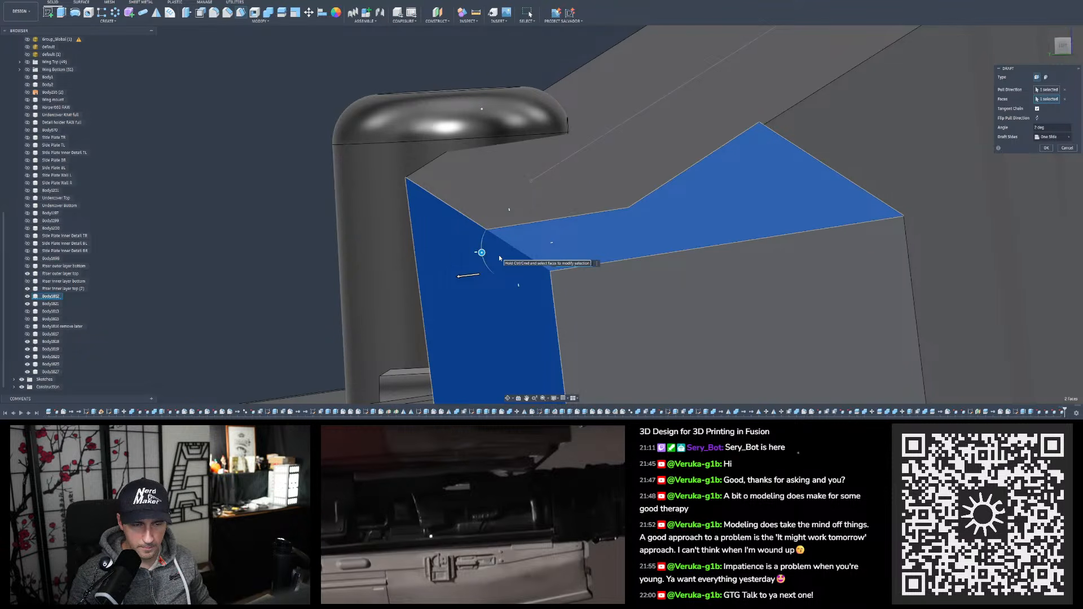
{"action": "middle_click_drag", "start_coordinate": [757, 130], "coordinate": [770, 129], "text": "shift"}
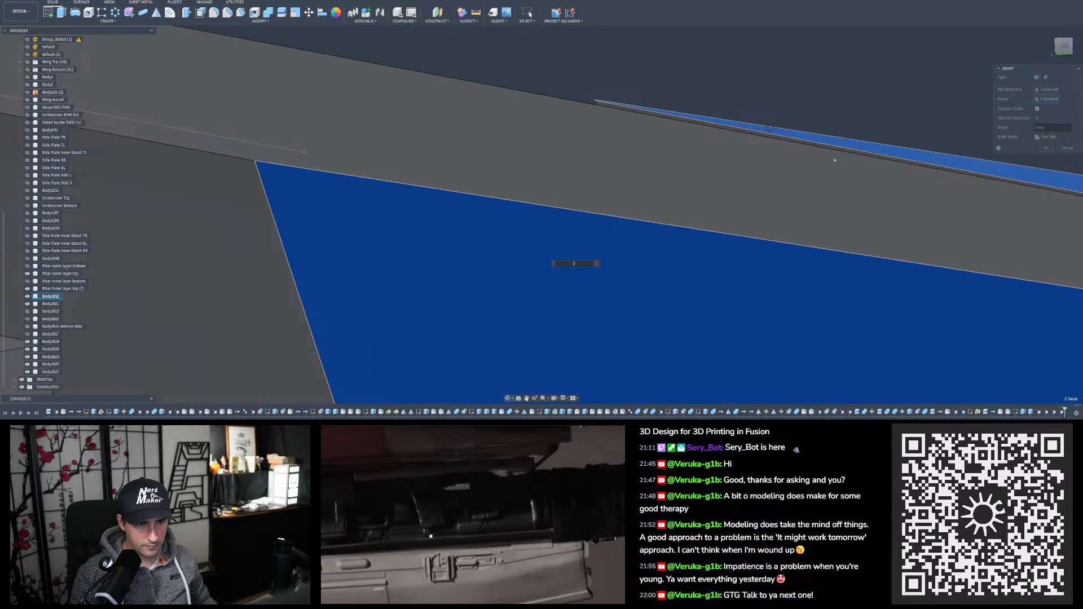
{"action": "type", "text": "1"}
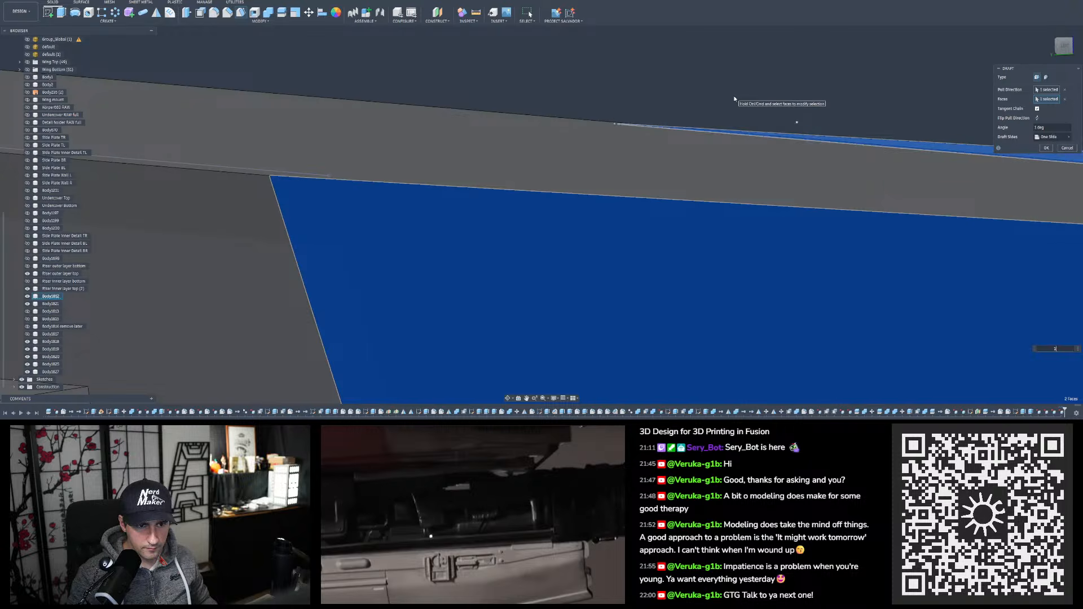
{"action": "middle_click_drag", "start_coordinate": [726, 116], "coordinate": [693, 145], "text": "shift"}
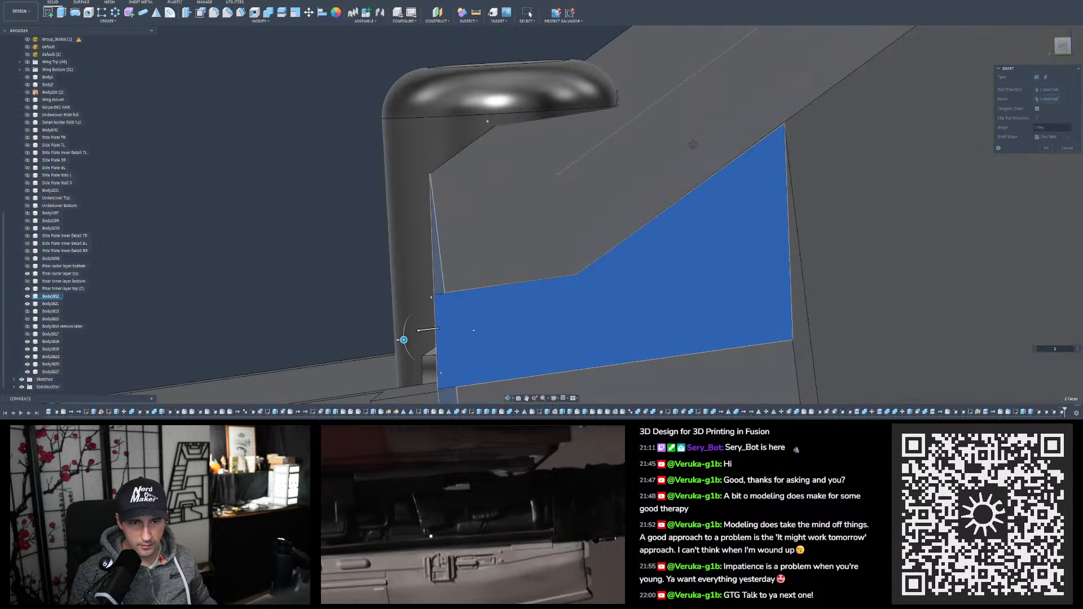
{"action": "left_click", "coordinate": [1067, 149]}
Recheck the angle between the ledge face and the extension's upper edge face at the step
{"action": "key", "text": "i"}
{"action": "left_click", "coordinate": [670, 160]}
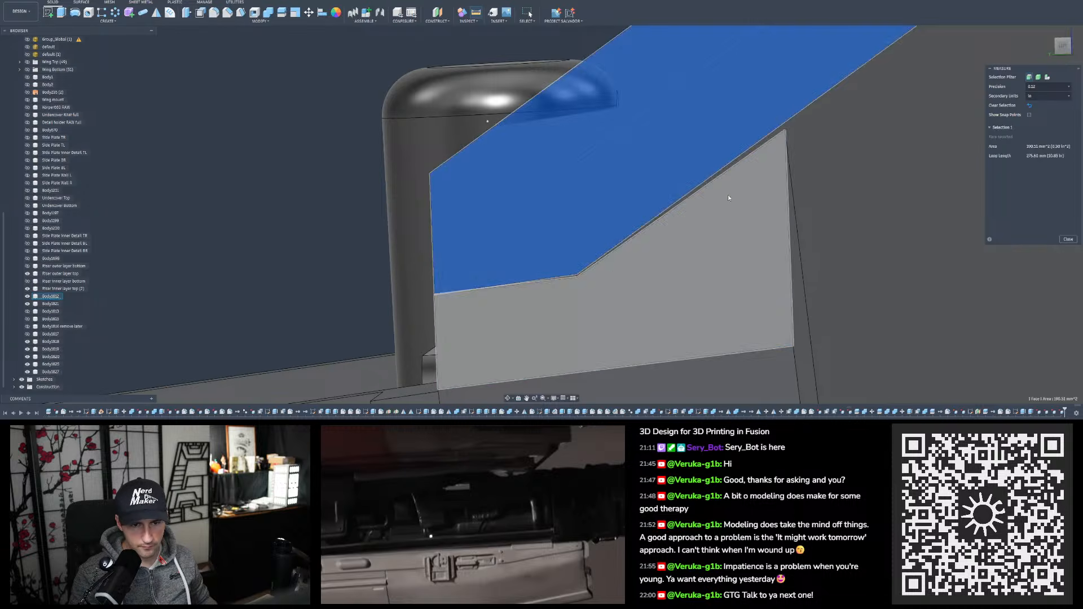
{"action": "left_click", "coordinate": [728, 198]}
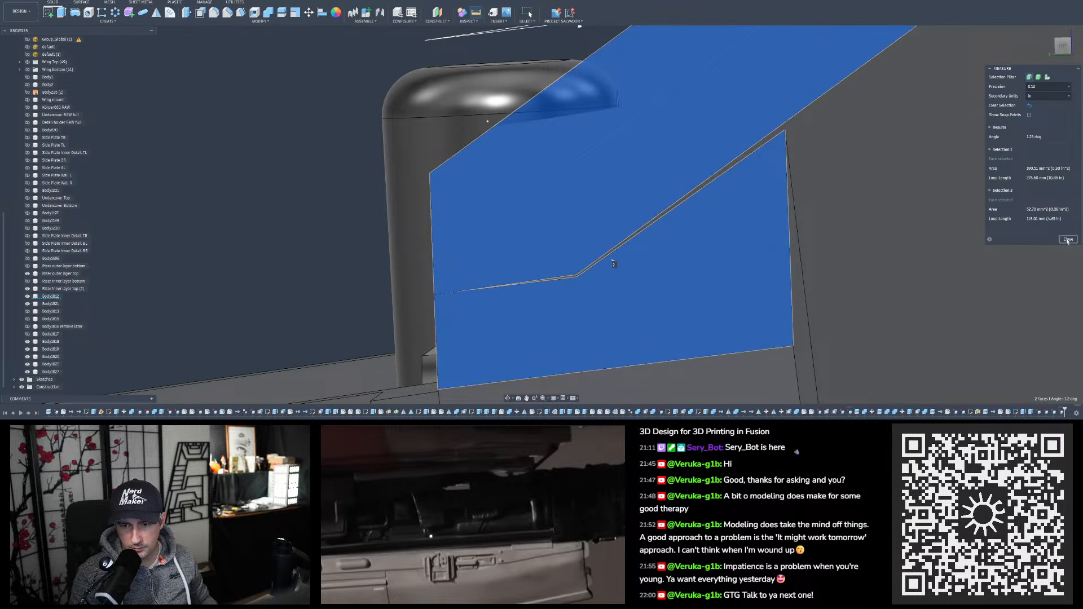
{"action": "left_click", "coordinate": [1067, 240]}
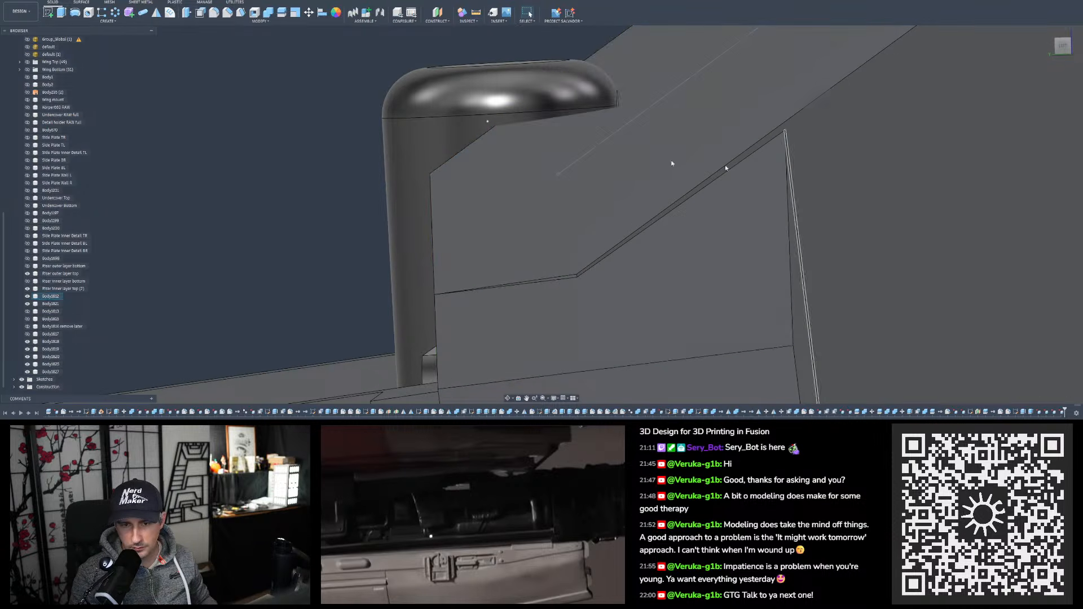
Draft the extension's upper edge face by about 1.25 degrees, using its side face as the pull direction, and check the joint
{"action": "left_click", "coordinate": [242, 14]}
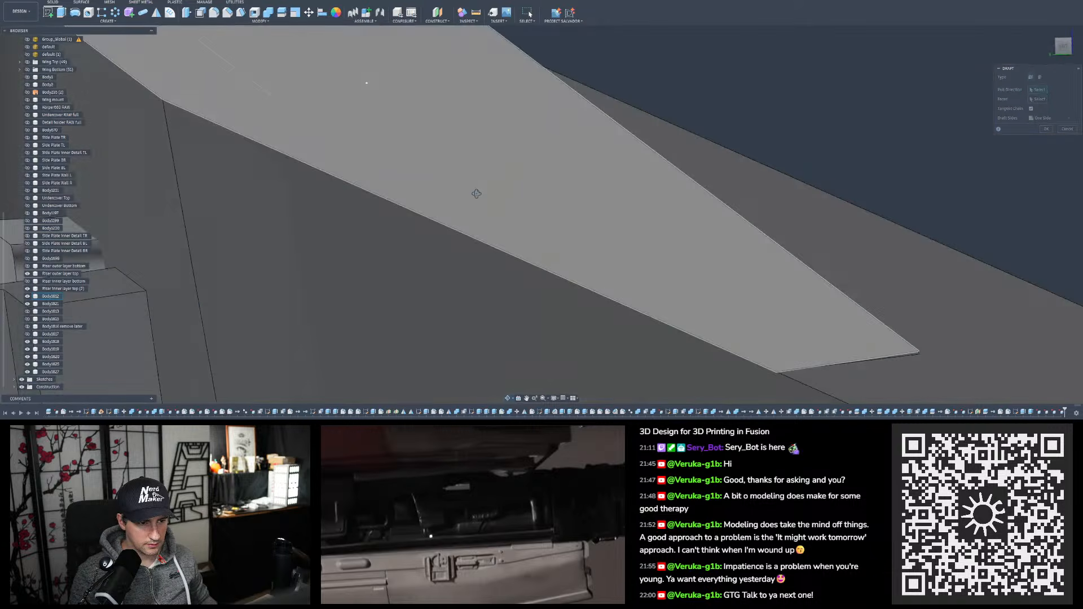
{"action": "left_click", "coordinate": [419, 253]}
{"action": "left_click", "coordinate": [722, 219]}
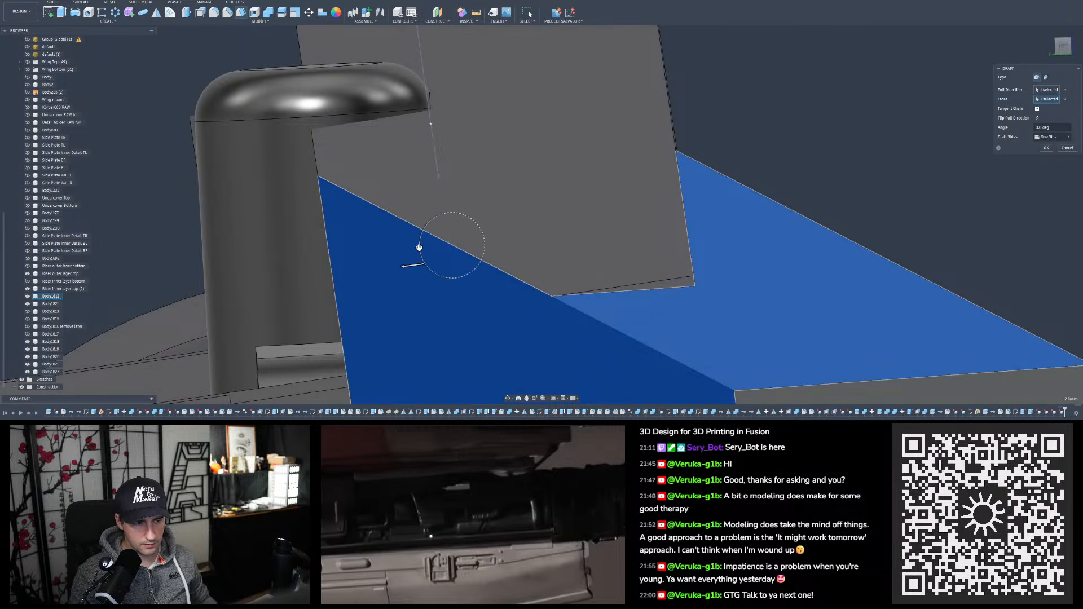
{"action": "left_click_drag", "start_coordinate": [419, 247], "coordinate": [419, 249]}
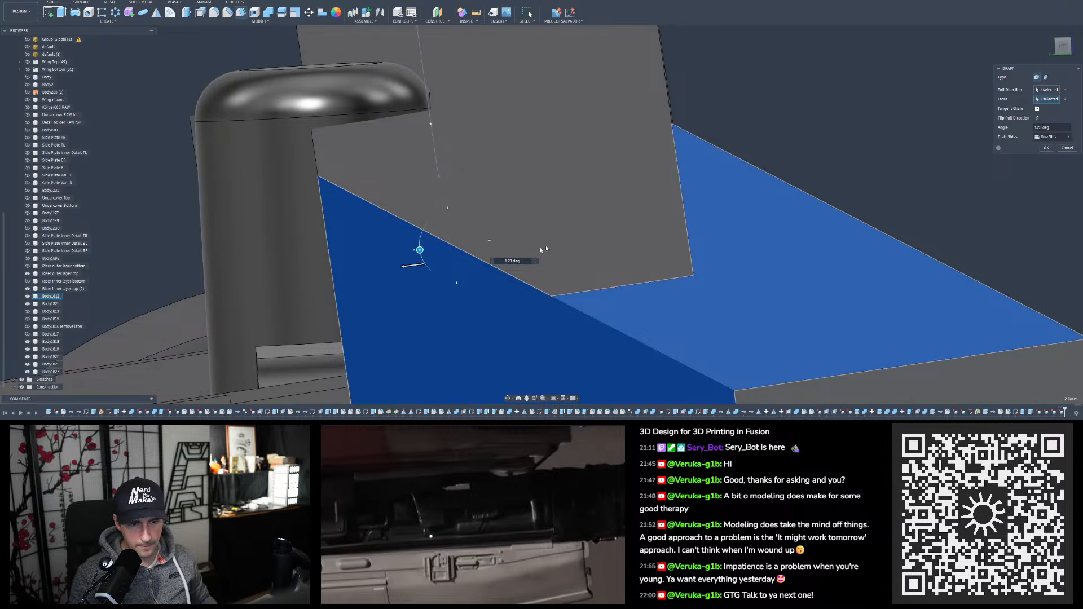
{"action": "key", "text": "Return"}
{"action": "scroll", "coordinate": [596, 150], "scroll_direction": "down", "scroll_amount": 3}
{"action": "middle_click_drag", "start_coordinate": [600, 153], "coordinate": [441, 225], "text": "shift"}
{"action": "scroll", "coordinate": [759, 132], "scroll_direction": "up", "scroll_amount": 10}
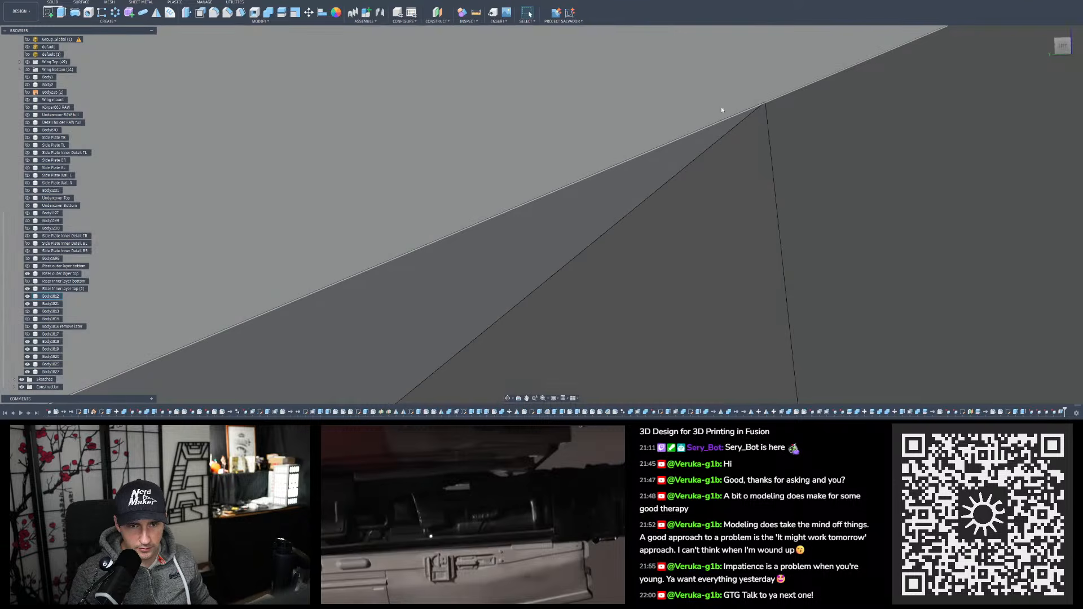
{"action": "middle_click_drag", "start_coordinate": [719, 115], "coordinate": [740, 116], "text": "shift"}
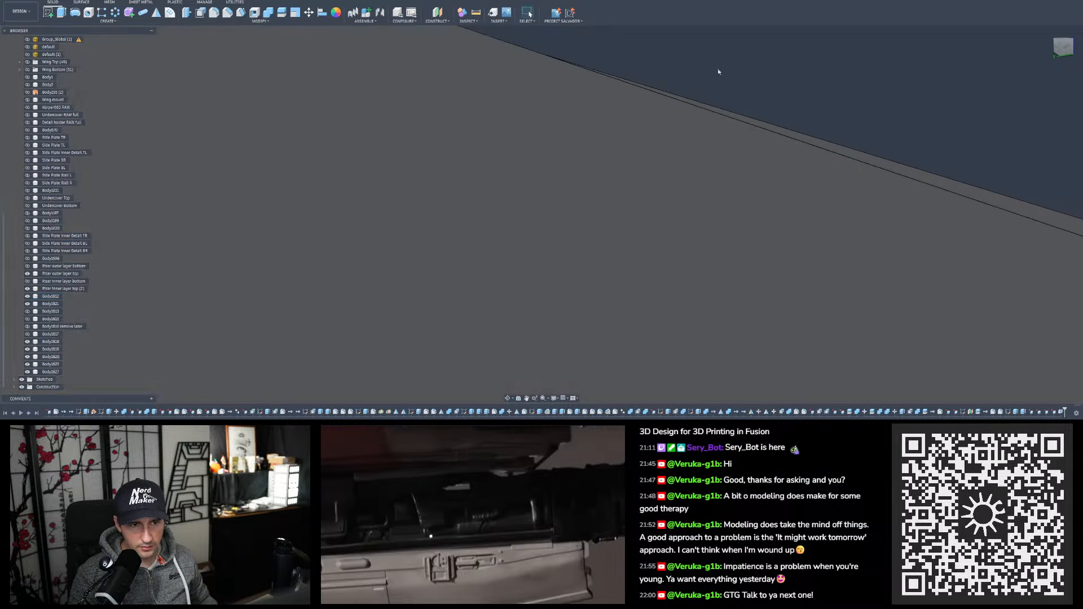
{"action": "middle_click_drag", "start_coordinate": [718, 71], "coordinate": [709, 69], "text": "shift"}
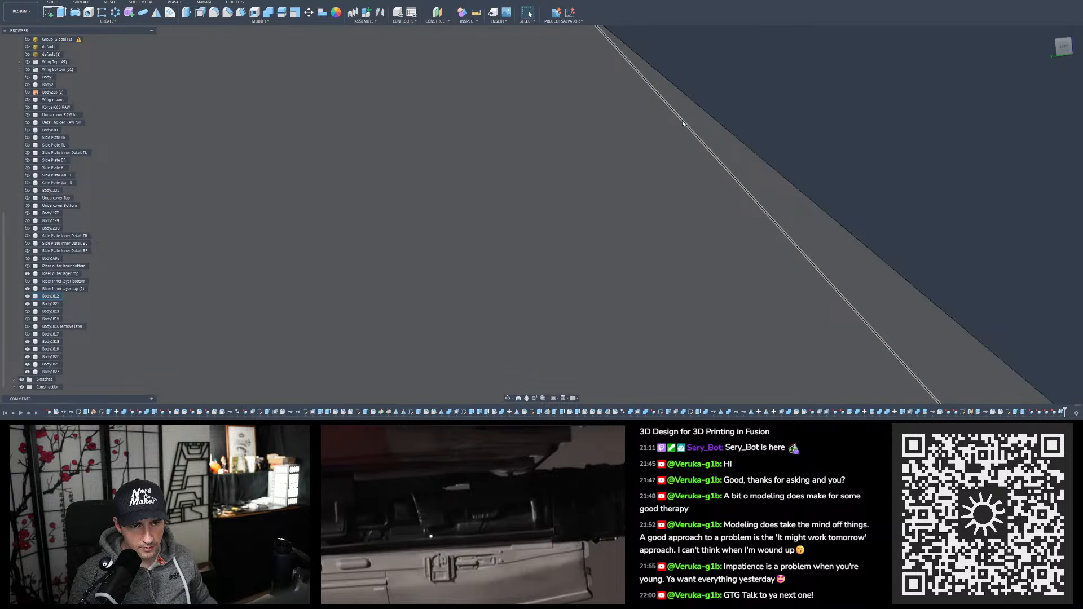
{"action": "middle_click_drag", "start_coordinate": [682, 120], "coordinate": [587, 114]}
{"action": "scroll", "coordinate": [586, 114], "scroll_direction": "down", "scroll_amount": 10}
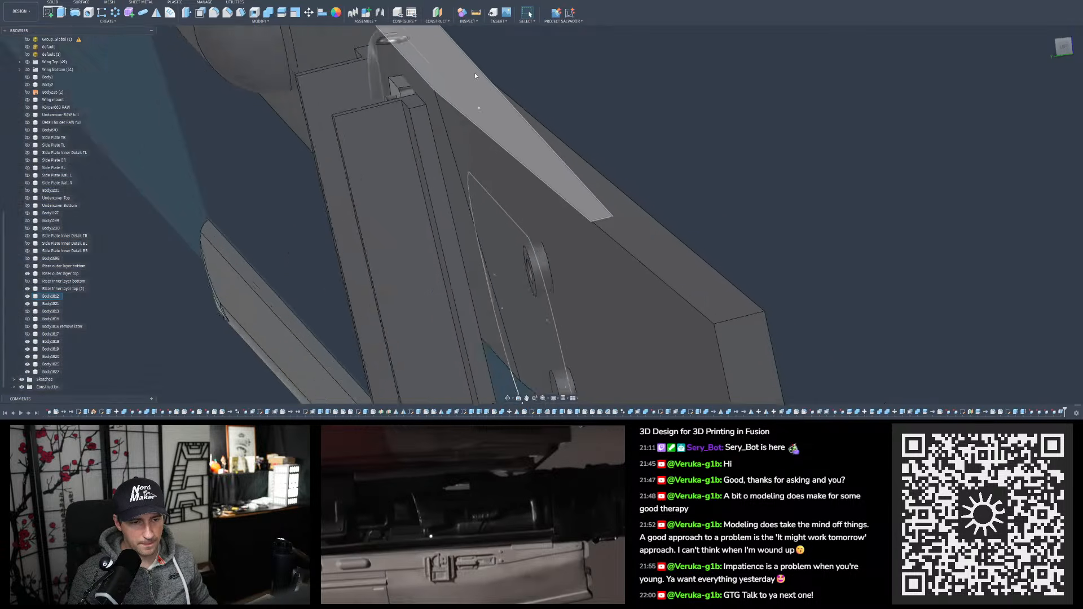
Examine the step between the ledge face and the extension's upper edge face from the end, side and above
{"action": "left_click", "coordinate": [593, 182]}
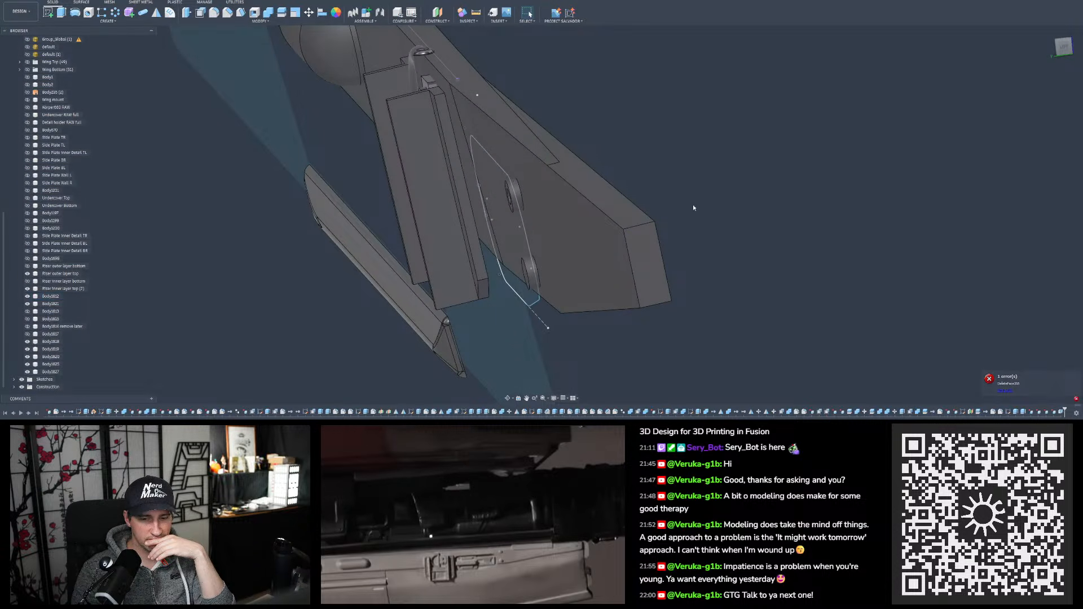
{"action": "scroll", "coordinate": [722, 219], "scroll_direction": "down", "scroll_amount": 2}
{"action": "scroll", "coordinate": [600, 164], "scroll_direction": "up", "scroll_amount": 7}
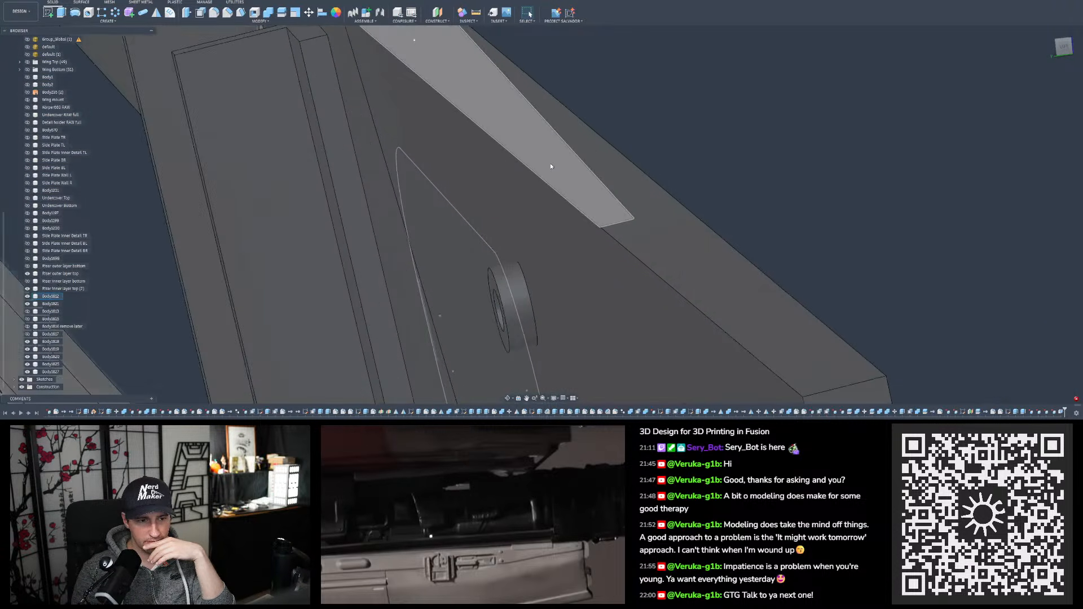
{"action": "middle_click_drag", "start_coordinate": [549, 163], "coordinate": [592, 141], "text": "shift"}
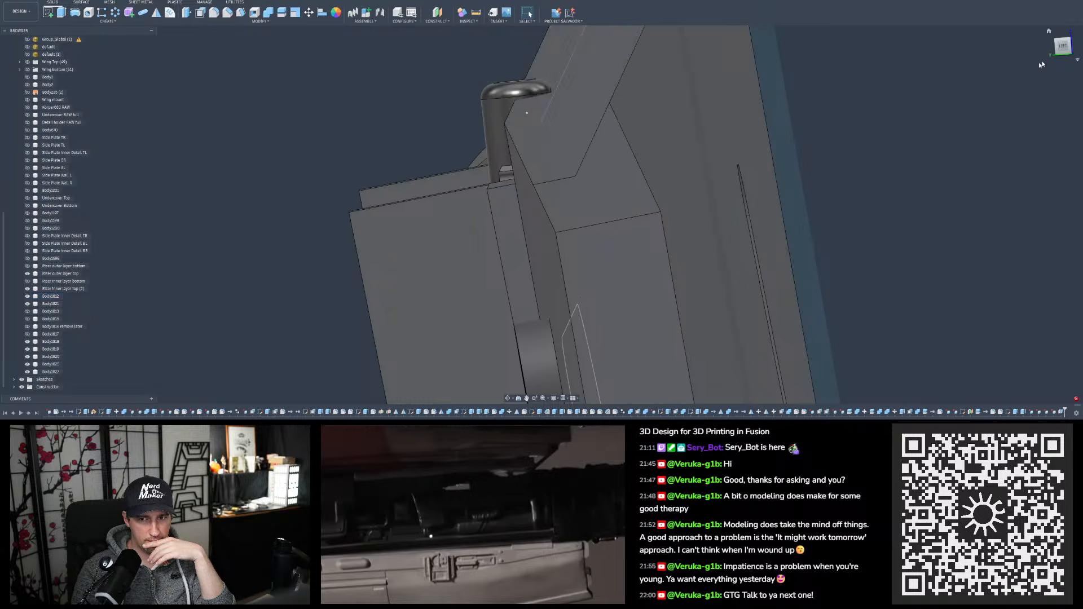
{"action": "left_click", "coordinate": [1063, 48]}
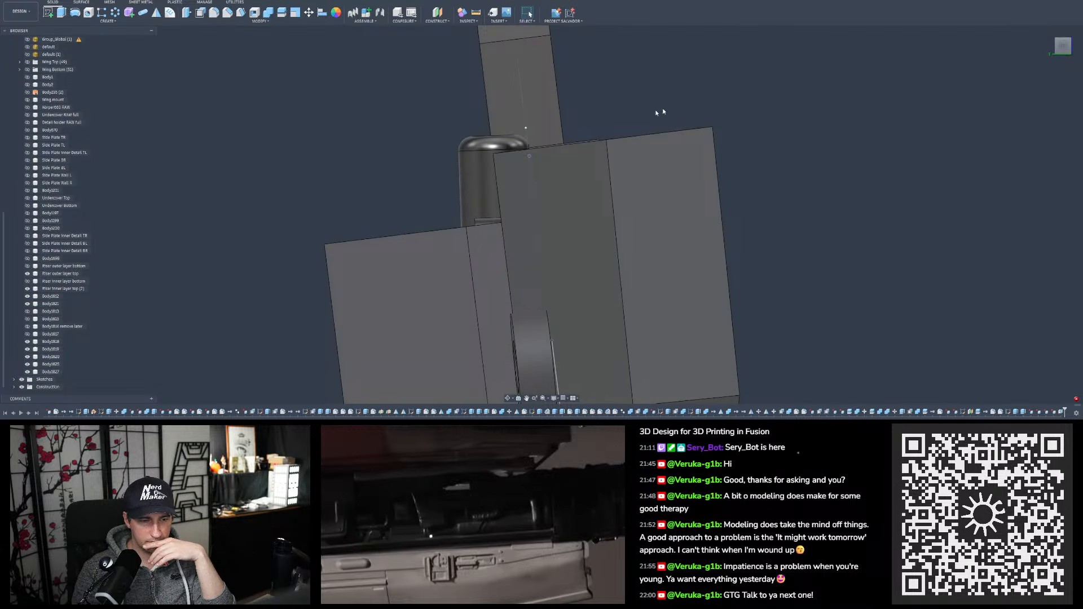
{"action": "mouse_move", "coordinate": [587, 138]}
{"action": "middle_mouse_down", "text": "shift"}
{"action": "mouse_move", "coordinate": [528, 138]}
{"action": "mouse_move", "coordinate": [683, 137]}
{"action": "middle_mouse_up", "text": "shift"}
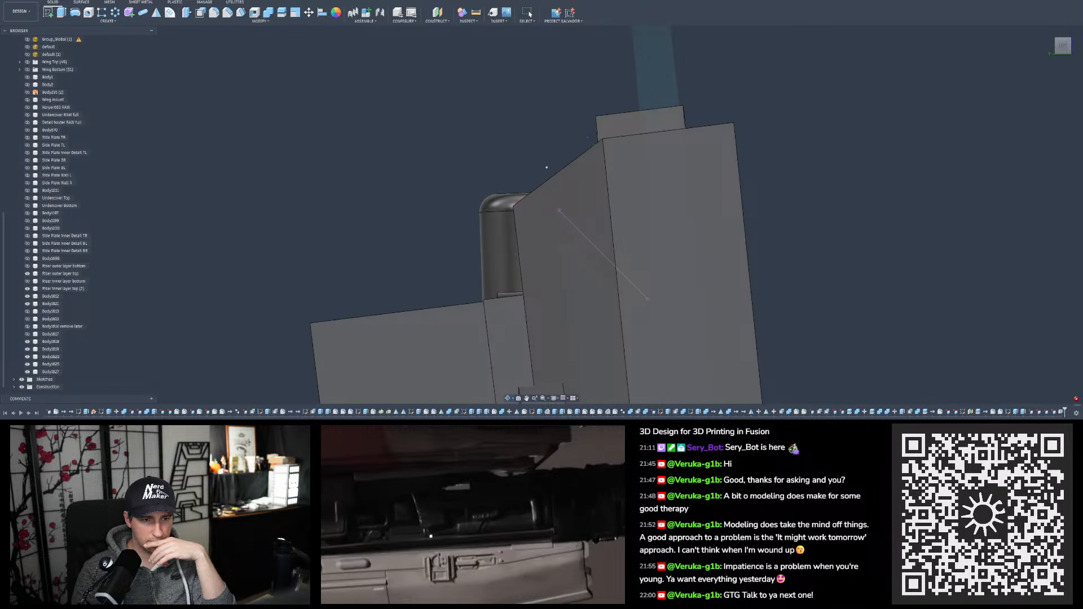
{"action": "middle_click_drag", "start_coordinate": [588, 138], "coordinate": [585, 129], "text": "shift"}
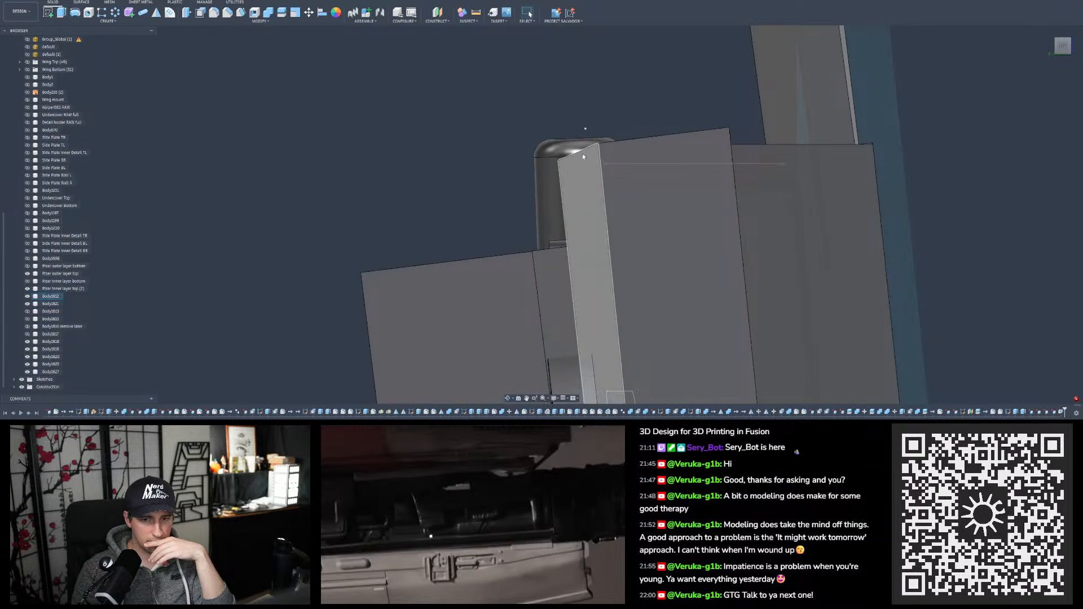
{"action": "scroll", "coordinate": [888, 165], "scroll_direction": "up", "scroll_amount": 8}
{"action": "middle_click_drag", "start_coordinate": [838, 134], "coordinate": [515, 167], "text": "shift"}
{"action": "scroll", "coordinate": [514, 167], "scroll_direction": "down", "scroll_amount": 10}
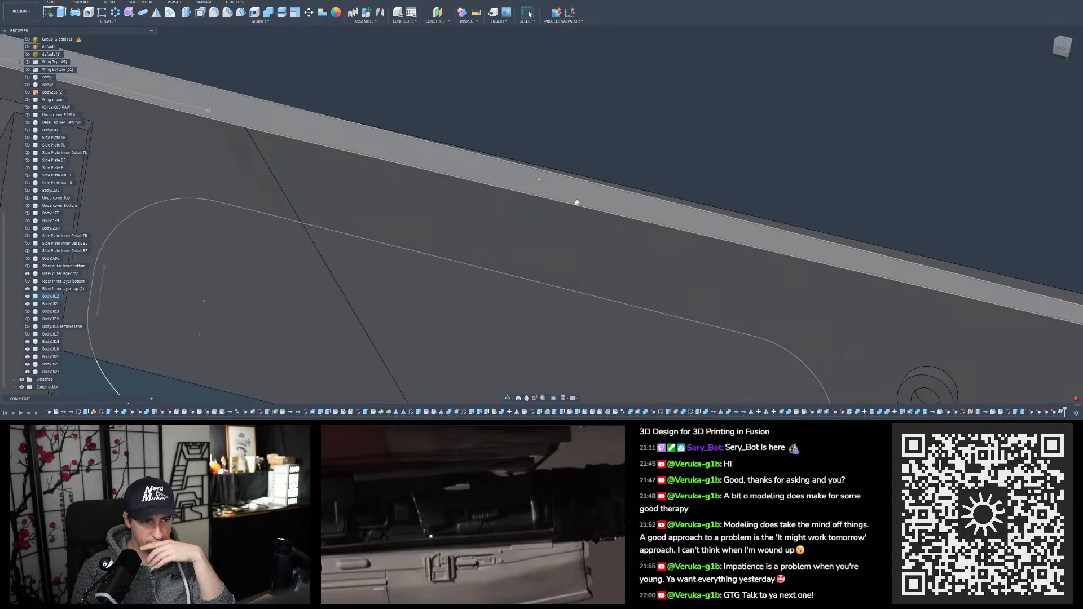
{"action": "scroll", "coordinate": [711, 209], "scroll_direction": "up", "scroll_amount": 10}
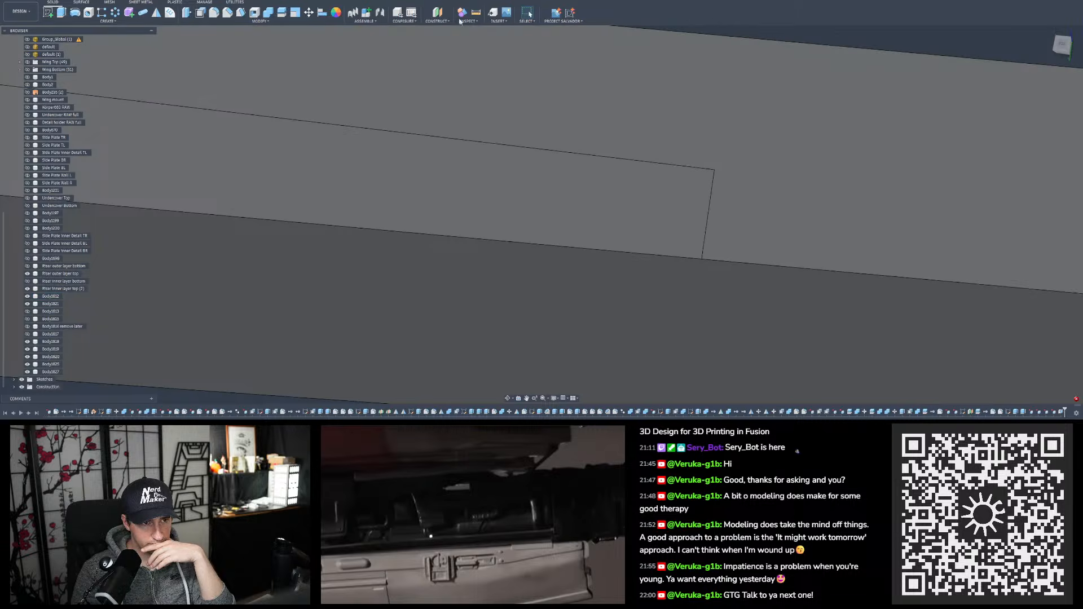
Measure the distance and angle between the ledge face and the adjoining upper edge face, with secondary units set to None
{"action": "left_click", "coordinate": [478, 12]}
{"action": "left_click", "coordinate": [507, 160]}
{"action": "left_click", "coordinate": [565, 121]}
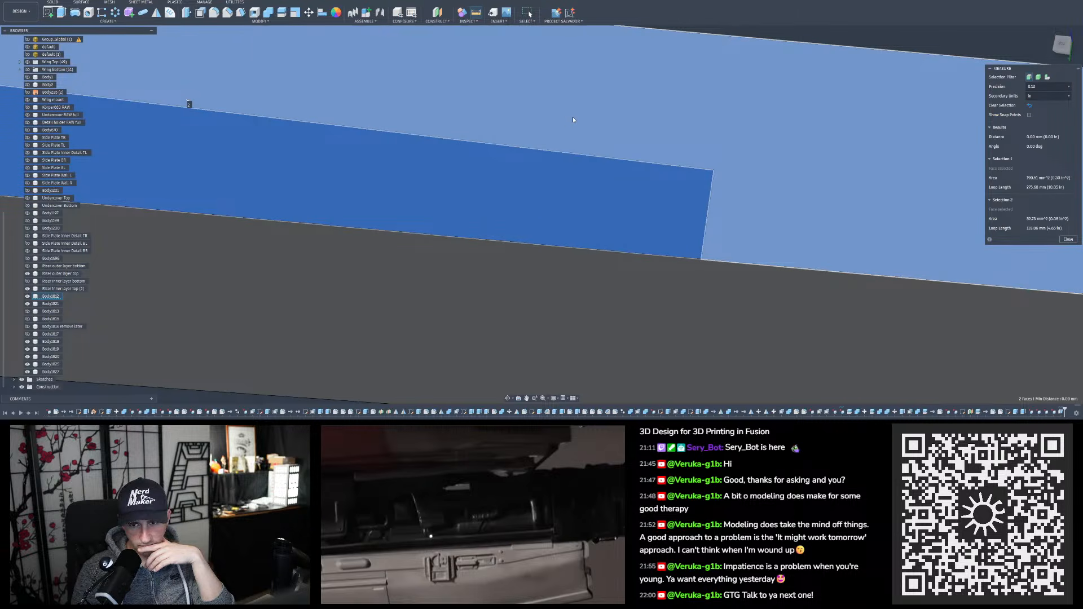
{"action": "left_click", "coordinate": [1041, 96]}
{"action": "left_click", "coordinate": [1034, 106]}
{"action": "middle_click_drag", "start_coordinate": [900, 137], "coordinate": [662, 270], "text": "shift"}
{"action": "left_click", "coordinate": [725, 251]}
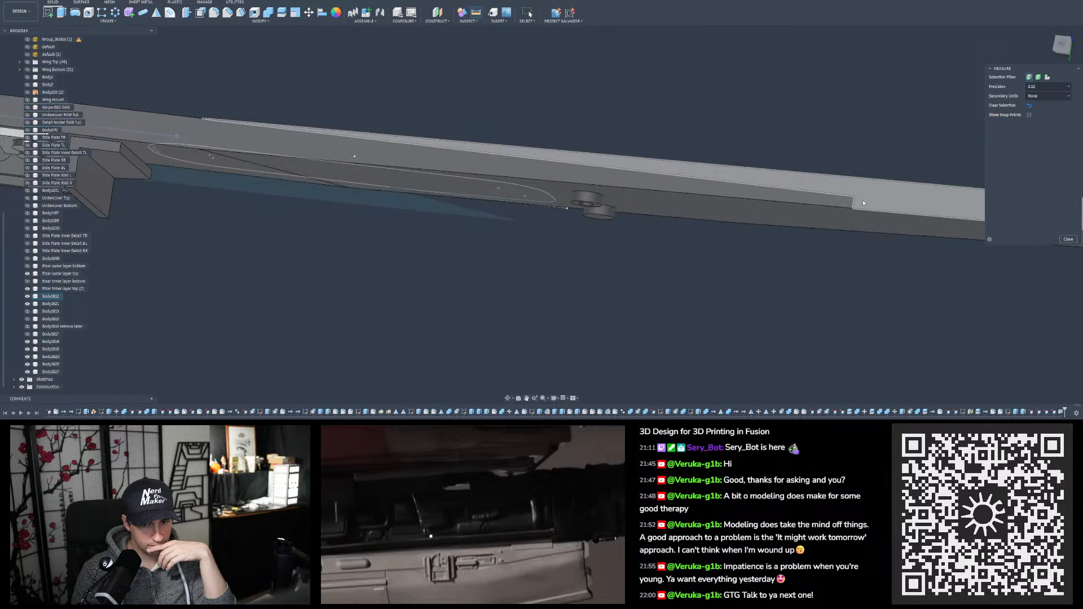
{"action": "scroll", "coordinate": [865, 204], "scroll_direction": "down", "scroll_amount": 5}
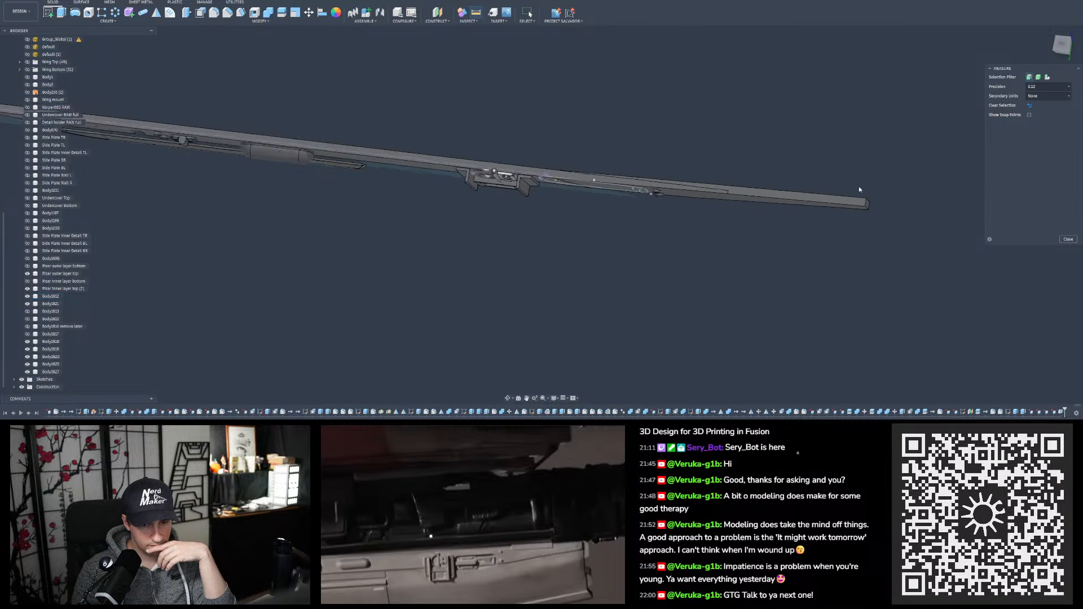
{"action": "left_click", "coordinate": [1068, 239]}
Examine how the upper edge faces run along the side plate and its extension, from the bracket to the far end
{"action": "scroll", "coordinate": [706, 192], "scroll_direction": "up", "scroll_amount": 4}
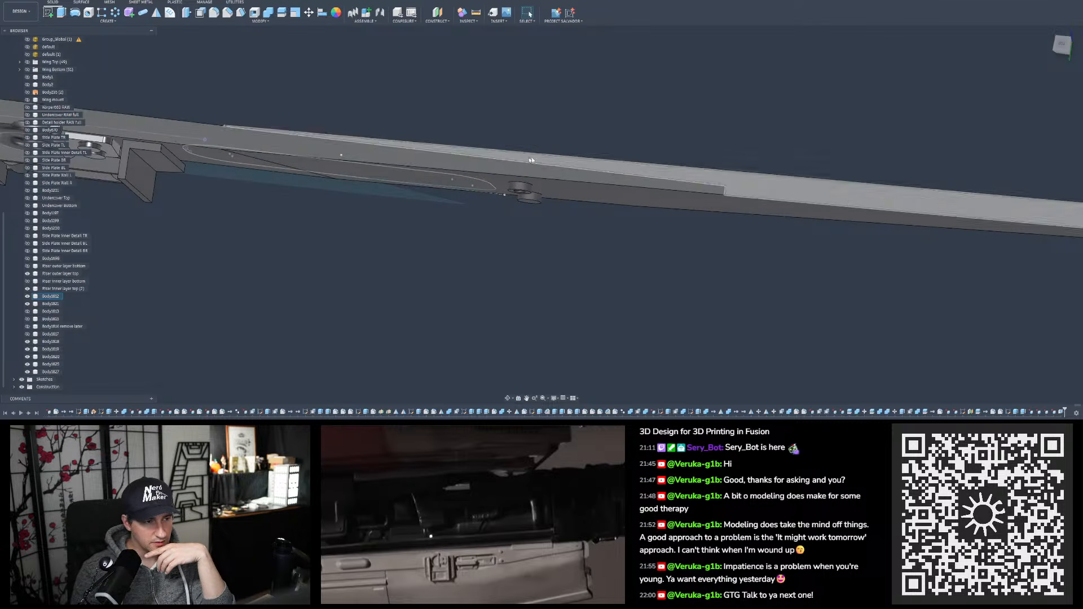
{"action": "middle_click_drag", "start_coordinate": [687, 188], "coordinate": [655, 225], "text": "shift"}
{"action": "scroll", "coordinate": [653, 226], "scroll_direction": "down", "scroll_amount": 2}
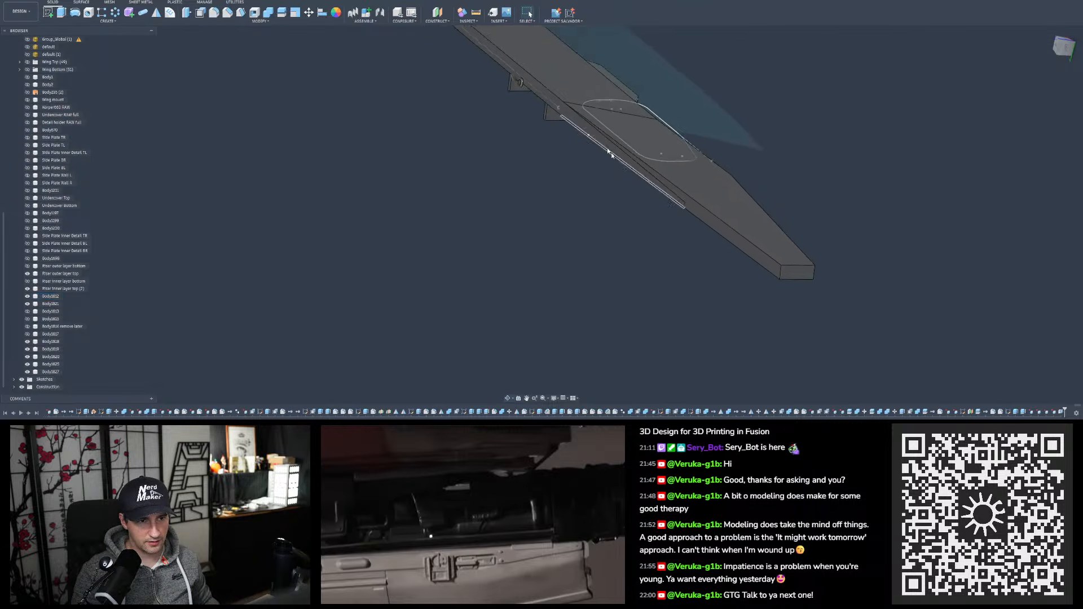
{"action": "scroll", "coordinate": [582, 90], "scroll_direction": "up", "scroll_amount": 6}
{"action": "mouse_move", "coordinate": [572, 79]}
{"action": "middle_mouse_down", "text": "shift"}
{"action": "mouse_move", "coordinate": [562, 76]}
{"action": "mouse_move", "coordinate": [566, 137]}
{"action": "mouse_move", "coordinate": [586, 116]}
{"action": "mouse_move", "coordinate": [574, 162]}
{"action": "mouse_move", "coordinate": [600, 254]}
{"action": "mouse_move", "coordinate": [598, 121]}
{"action": "mouse_move", "coordinate": [601, 224]}
{"action": "mouse_move", "coordinate": [611, 170]}
{"action": "middle_mouse_up", "text": "shift"}
{"action": "scroll", "coordinate": [567, 138], "scroll_direction": "down", "scroll_amount": 5}
{"action": "scroll", "coordinate": [574, 163], "scroll_direction": "down", "scroll_amount": 3}
{"action": "scroll", "coordinate": [598, 120], "scroll_direction": "down", "scroll_amount": 3}
{"action": "scroll", "coordinate": [601, 226], "scroll_direction": "up", "scroll_amount": 3}
{"action": "scroll", "coordinate": [600, 225], "scroll_direction": "up", "scroll_amount": 5}
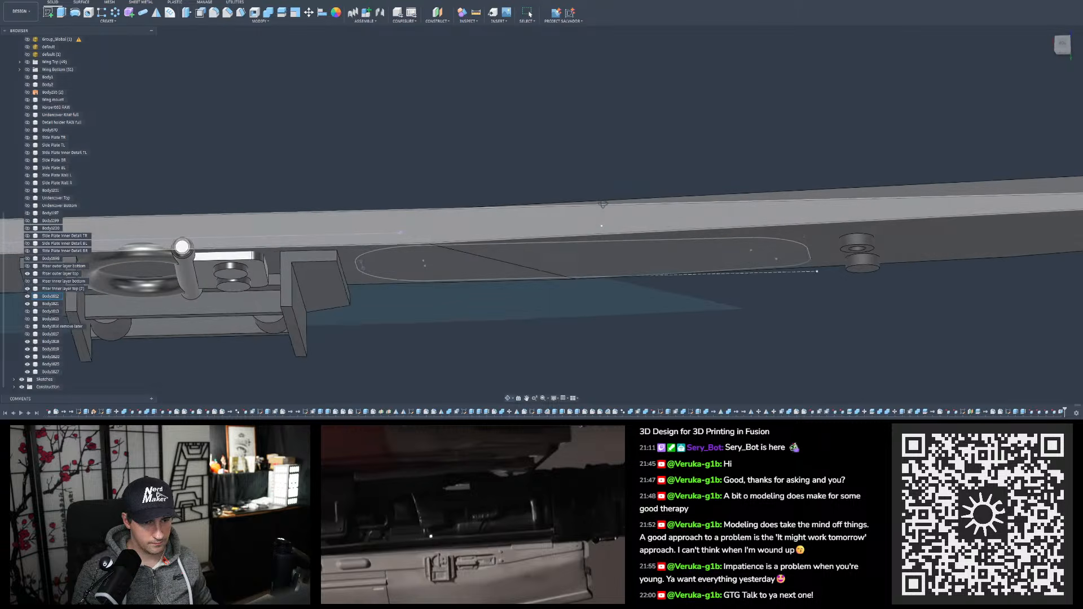
{"action": "scroll", "coordinate": [612, 167], "scroll_direction": "down", "scroll_amount": 5}
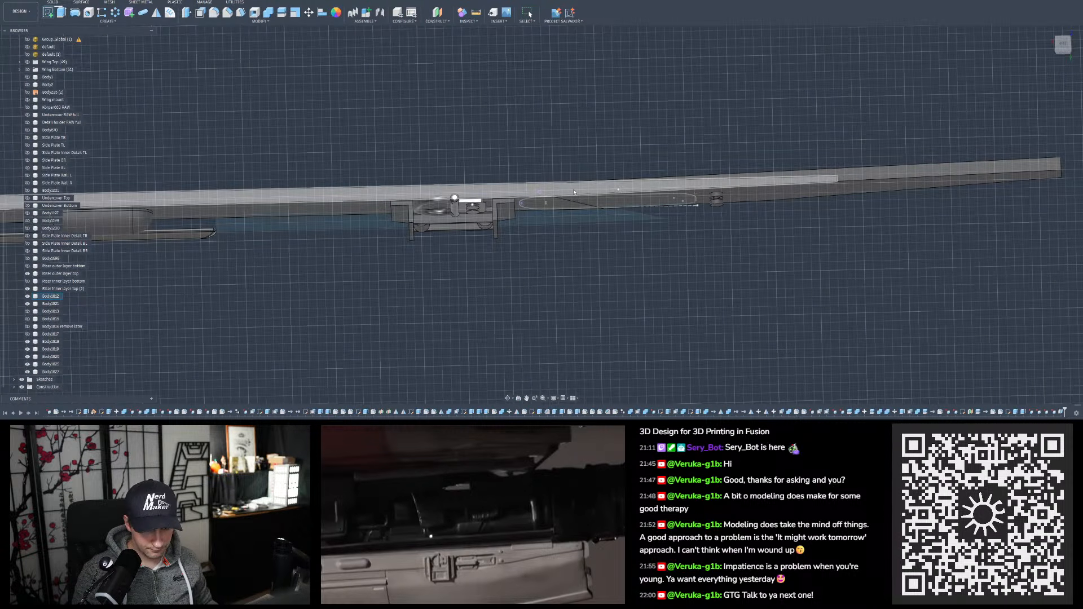
Sketch a rectangle on the side plate's upper edge face that covers the whole extension past its far end, and finish the sketch
{"action": "left_click", "coordinate": [573, 191]}
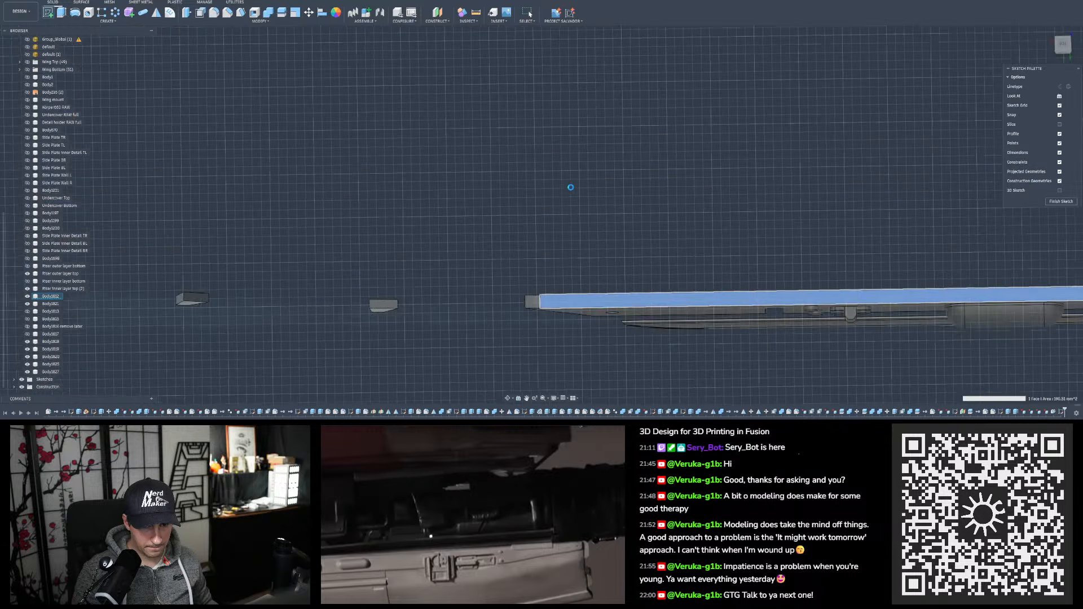
{"action": "scroll", "coordinate": [261, 152], "scroll_direction": "down", "scroll_amount": 8}
{"action": "scroll", "coordinate": [687, 196], "scroll_direction": "up", "scroll_amount": 3}
{"action": "scroll", "coordinate": [715, 211], "scroll_direction": "up", "scroll_amount": 4}
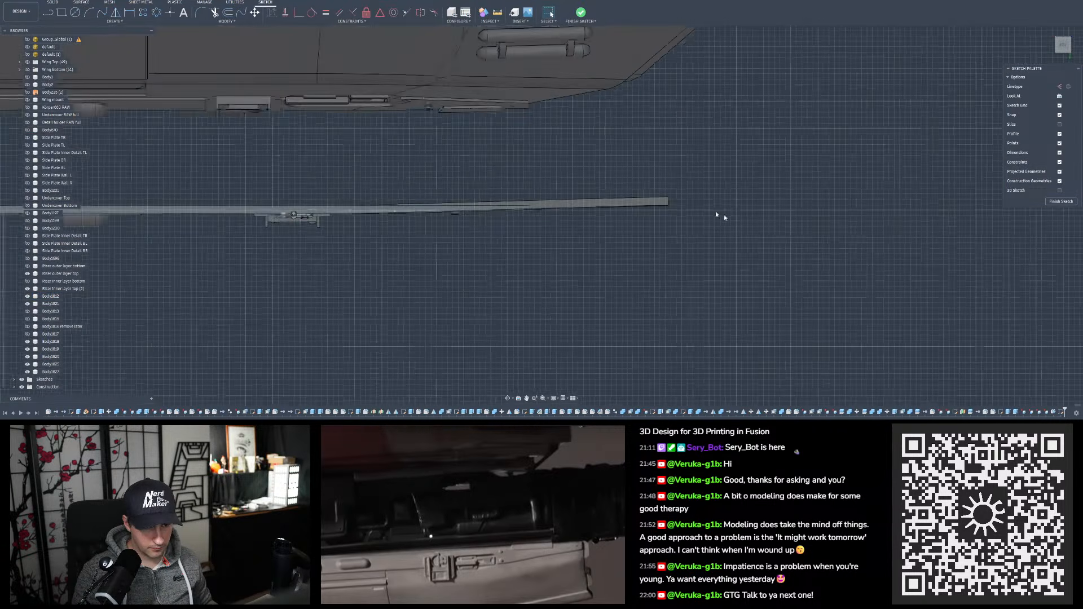
{"action": "key", "text": "r"}
{"action": "scroll", "coordinate": [346, 133], "scroll_direction": "up", "scroll_amount": 2}
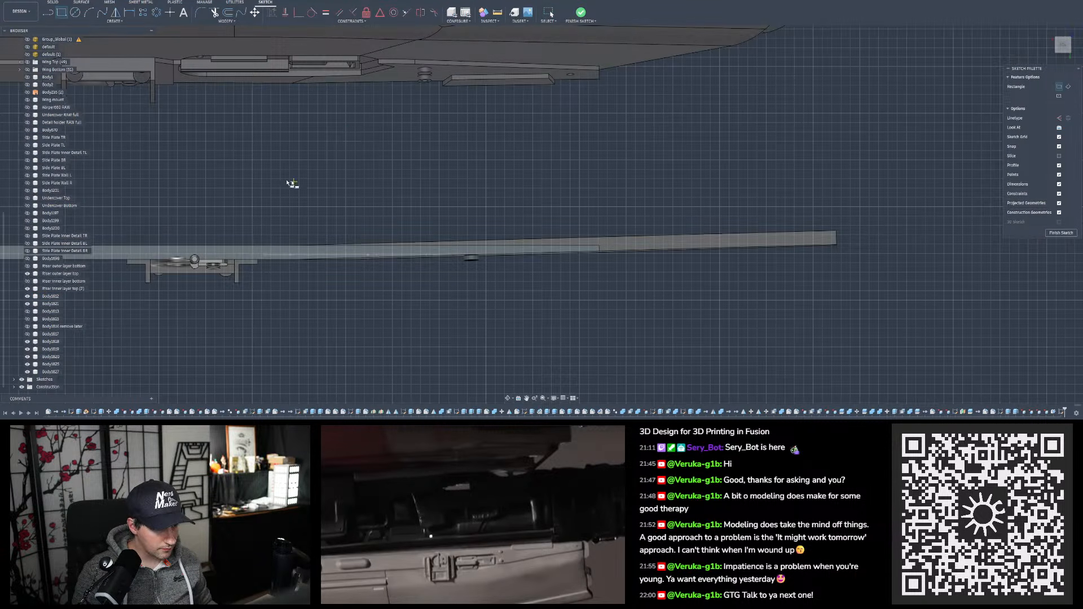
{"action": "left_click", "coordinate": [237, 169]}
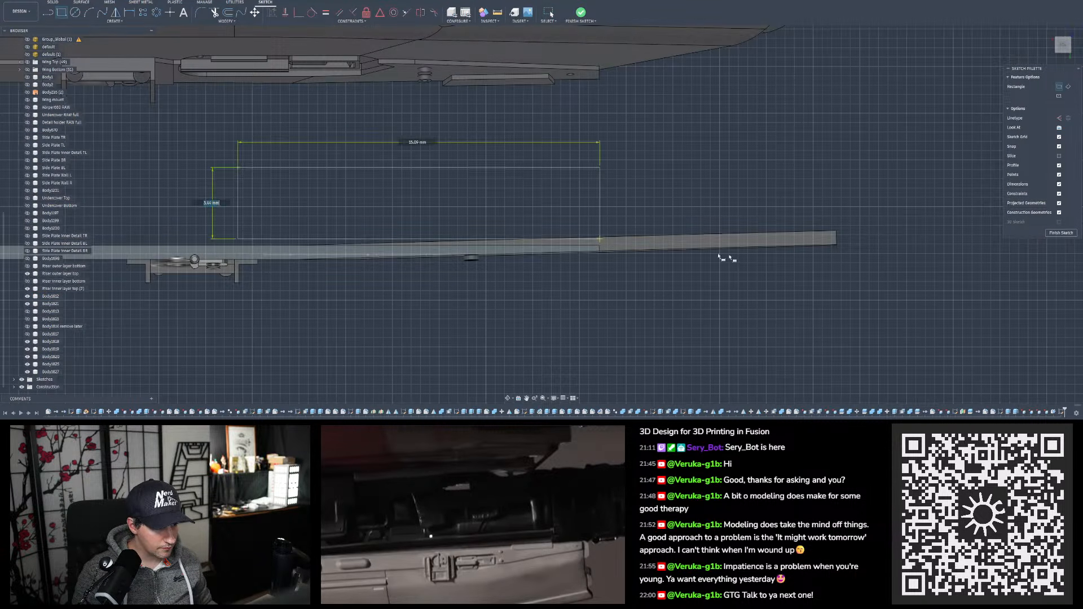
{"action": "left_click", "coordinate": [863, 294]}
{"action": "left_click", "coordinate": [581, 13]}
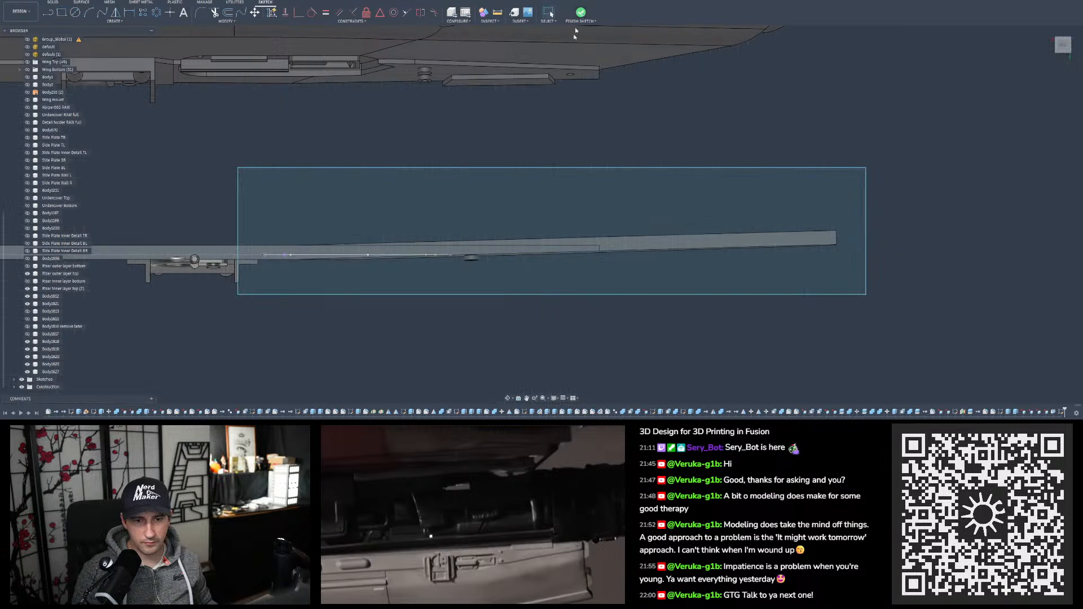
Extrude both rectangle profiles 1 mm upward as a cut through the extension body, and check the trimmed upper edge
{"action": "left_click", "coordinate": [59, 10]}
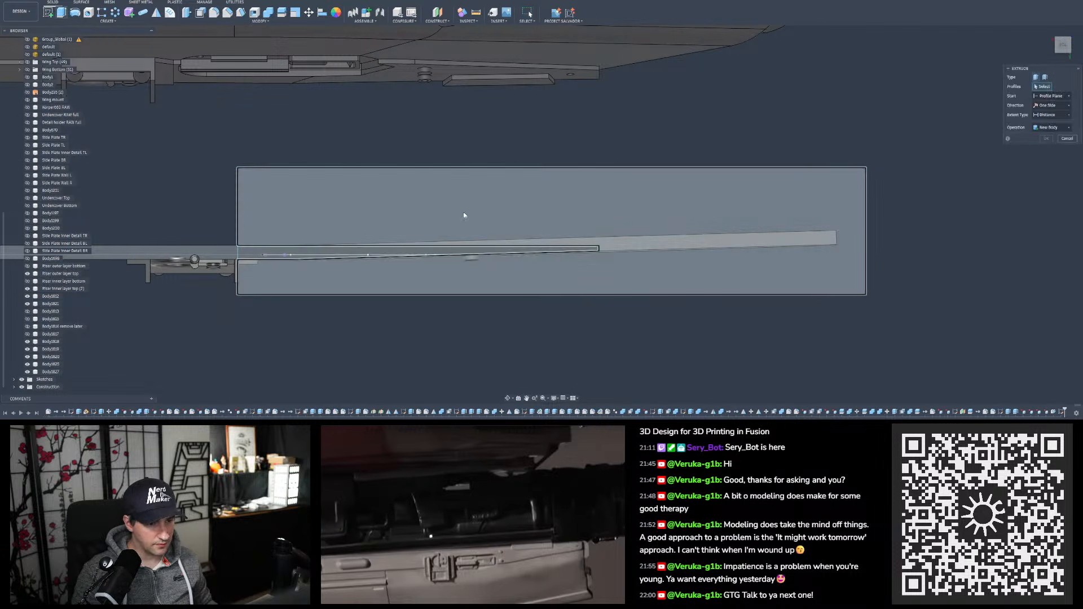
{"action": "left_click", "coordinate": [450, 232]}
{"action": "left_click", "coordinate": [452, 251]}
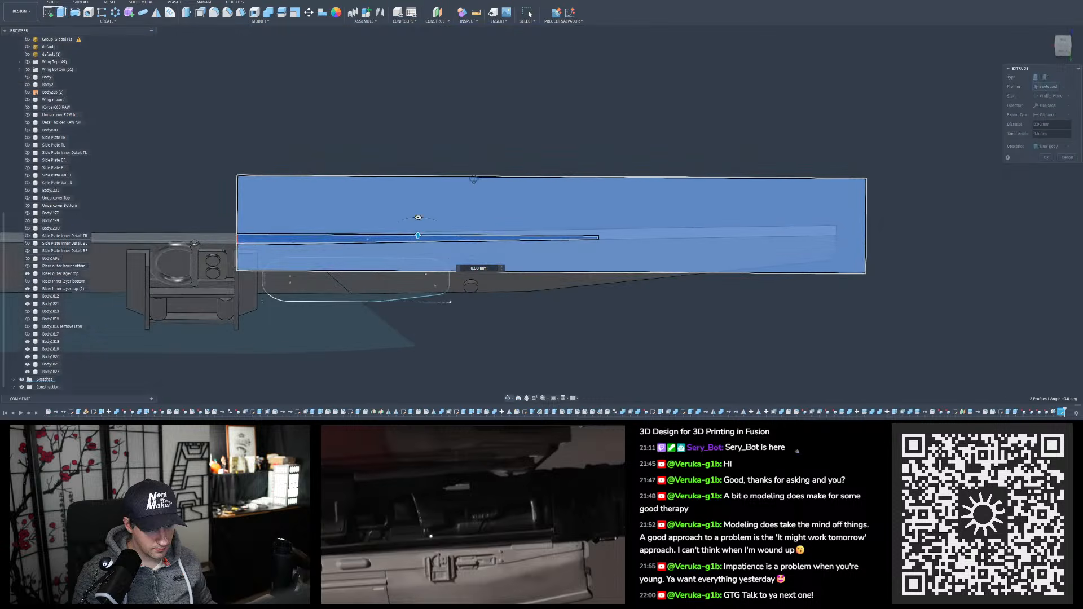
{"action": "left_click_drag", "start_coordinate": [420, 214], "coordinate": [420, 203]}
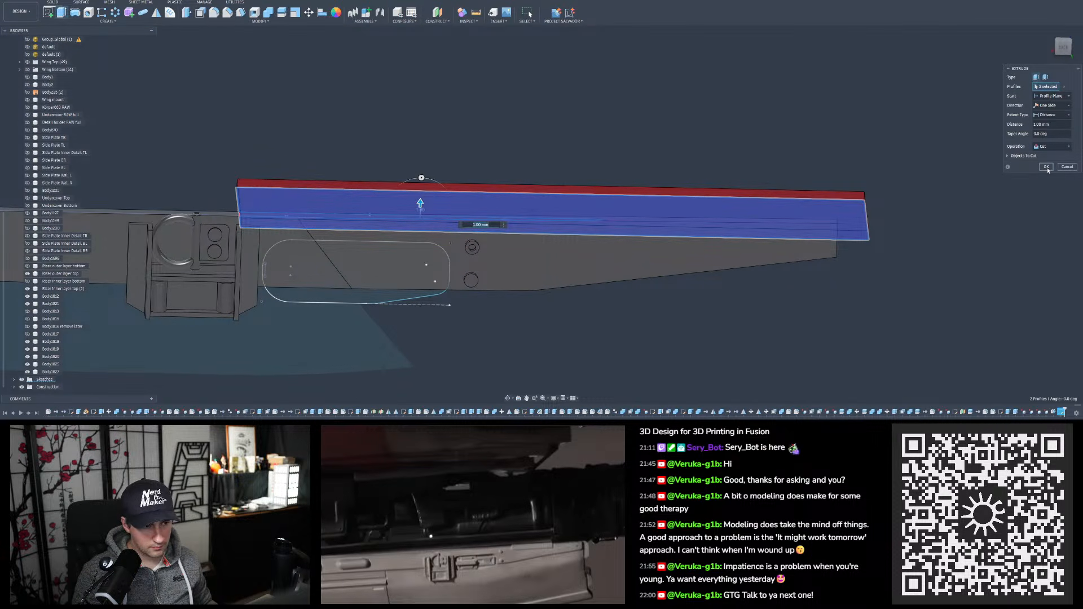
{"action": "left_click", "coordinate": [1014, 157]}
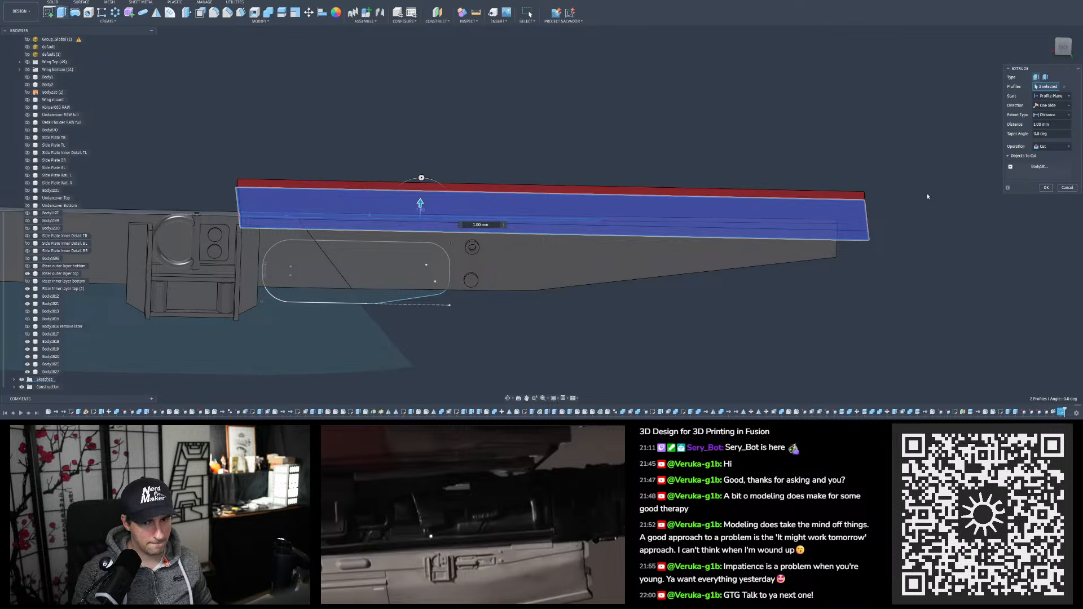
{"action": "middle_click_drag", "start_coordinate": [928, 197], "coordinate": [936, 219], "text": "shift"}
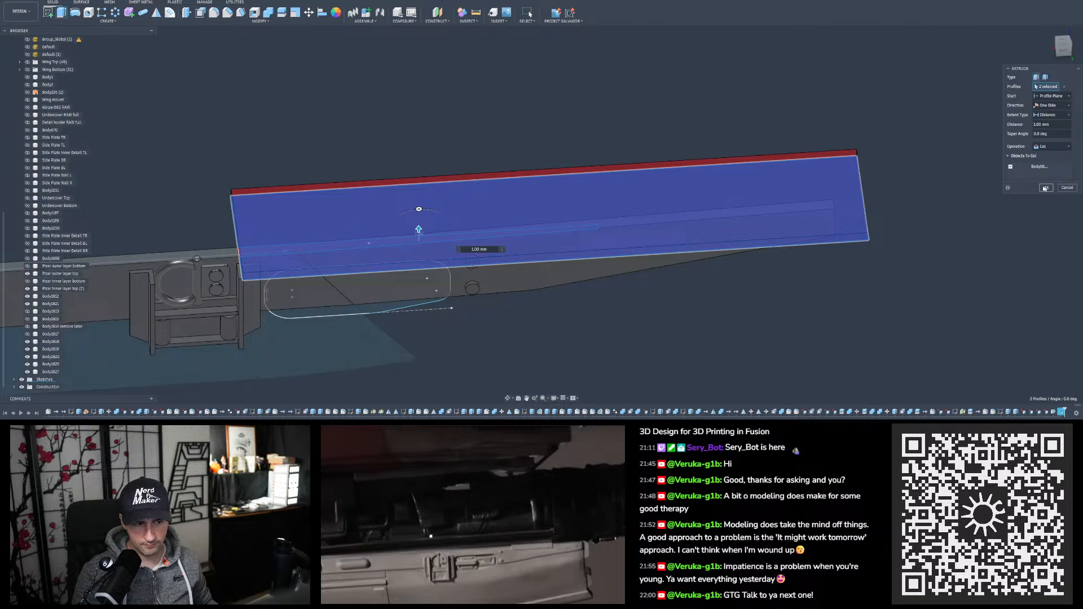
{"action": "left_click", "coordinate": [1046, 188]}
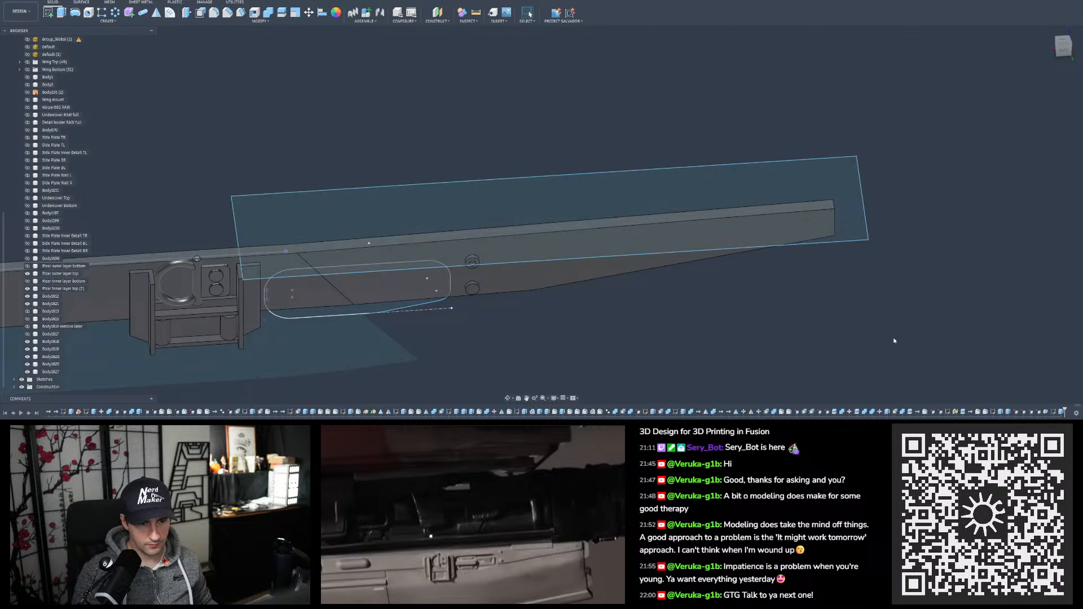
{"action": "left_click", "coordinate": [926, 203]}
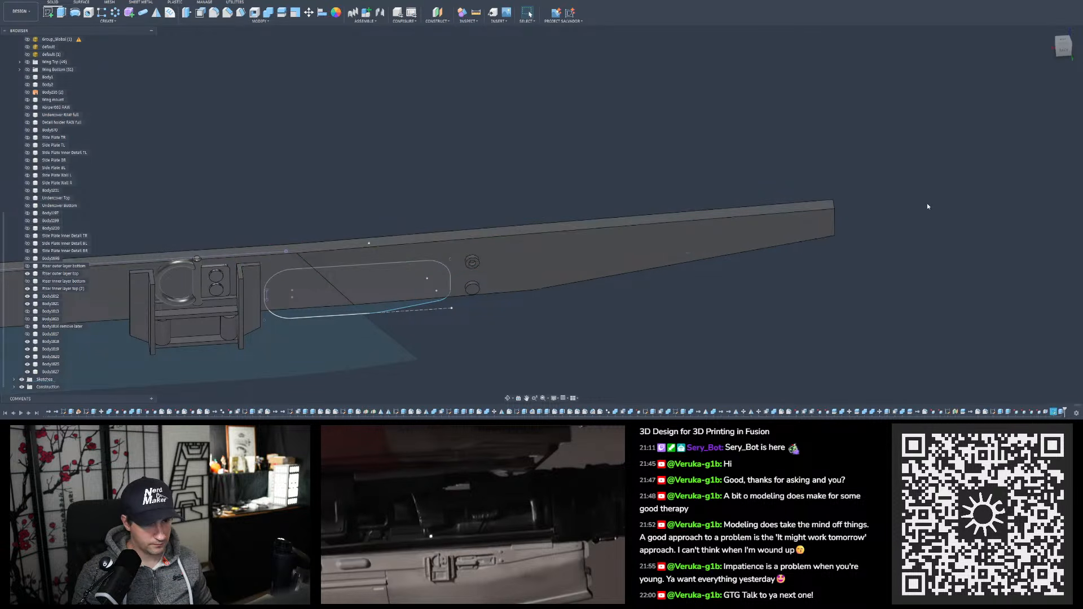
{"action": "mouse_move", "coordinate": [734, 226]}
{"action": "middle_mouse_down", "text": "shift"}
{"action": "mouse_move", "coordinate": [698, 306]}
{"action": "mouse_move", "coordinate": [693, 257]}
{"action": "mouse_move", "coordinate": [734, 242]}
{"action": "middle_mouse_up", "text": "shift"}
{"action": "scroll", "coordinate": [641, 235], "scroll_direction": "up", "scroll_amount": 2}
{"action": "scroll", "coordinate": [570, 234], "scroll_direction": "up", "scroll_amount": 3}
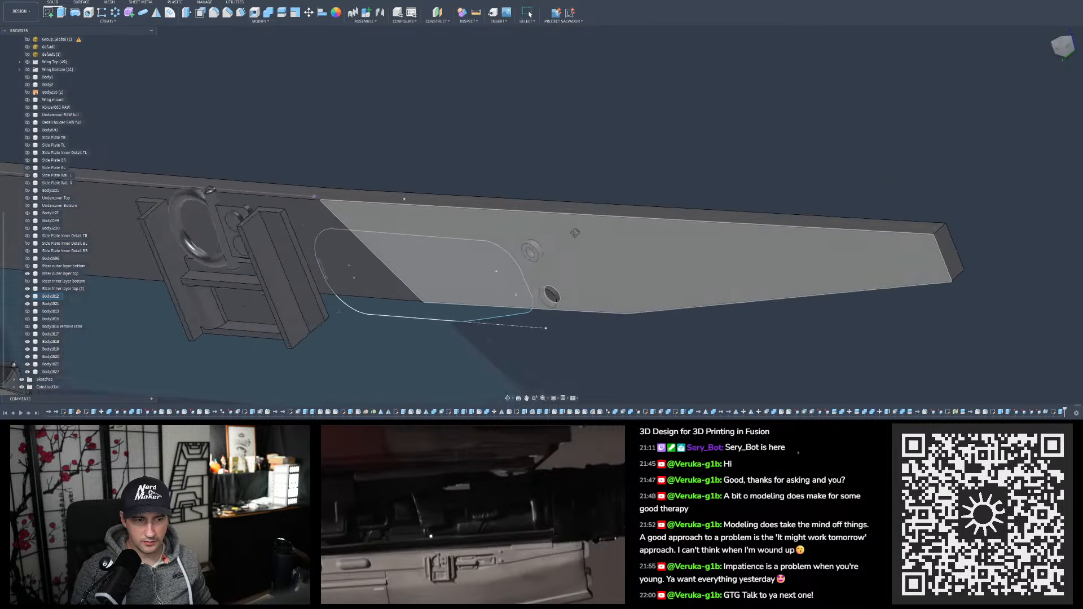
Examine the side plate extension's trimmed upper edge and its angled far end from several directions
{"action": "middle_click_drag", "start_coordinate": [567, 234], "coordinate": [573, 207], "text": "shift"}
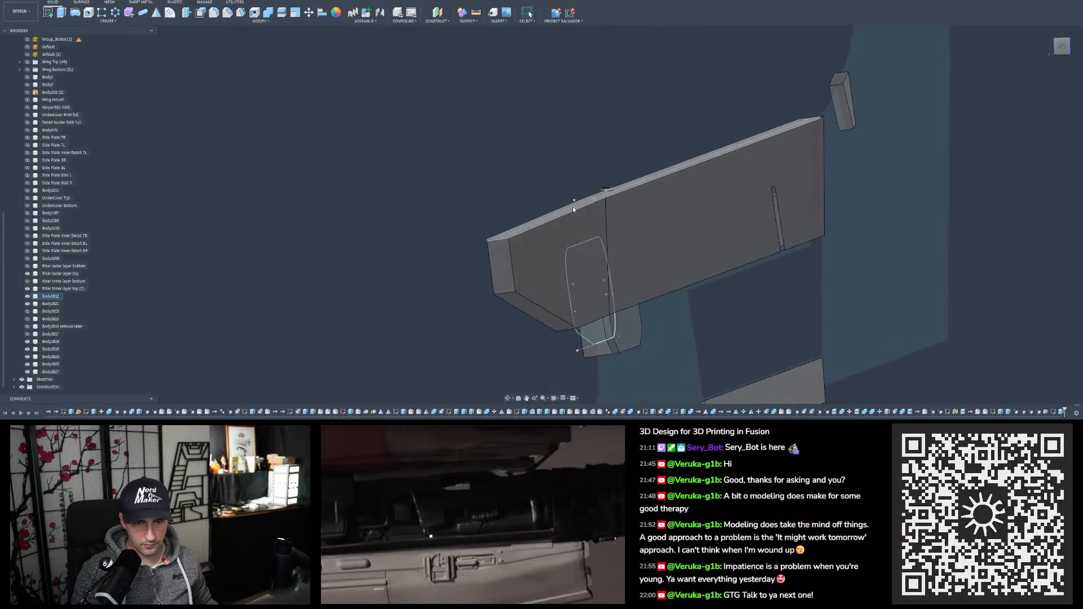
{"action": "scroll", "coordinate": [775, 119], "scroll_direction": "up", "scroll_amount": 5}
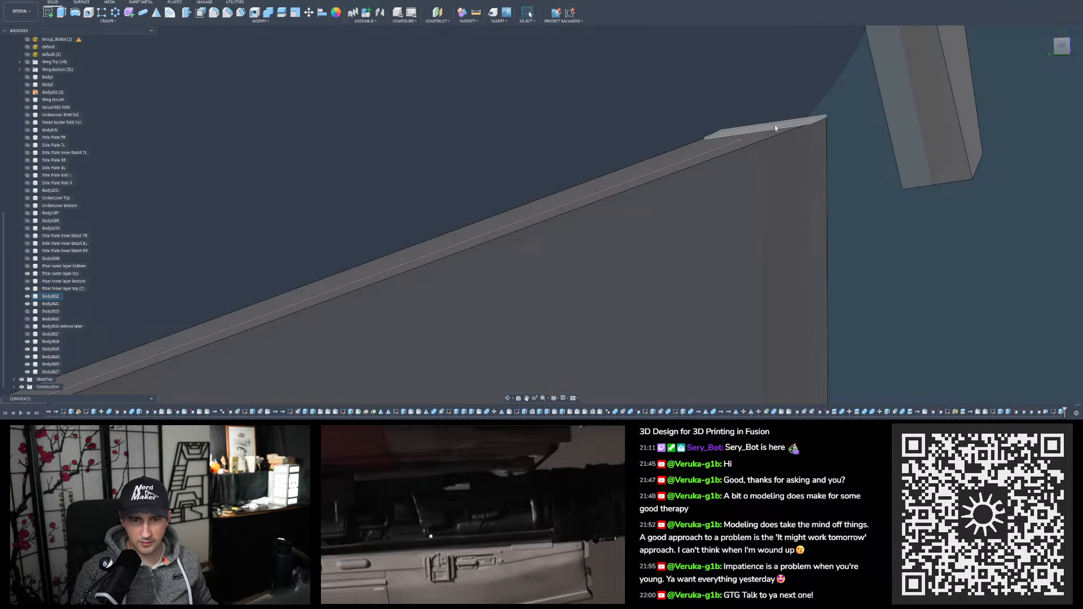
{"action": "scroll", "coordinate": [754, 97], "scroll_direction": "down", "scroll_amount": 6}
{"action": "middle_click_drag", "start_coordinate": [601, 191], "coordinate": [601, 161], "text": "shift"}
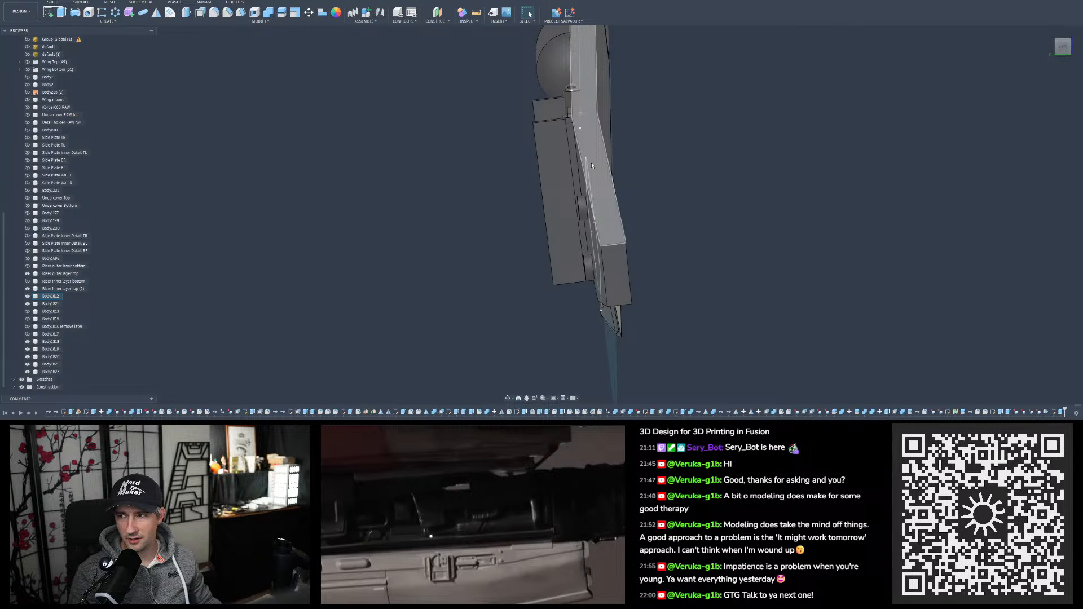
{"action": "scroll", "coordinate": [609, 262], "scroll_direction": "up", "scroll_amount": 4}
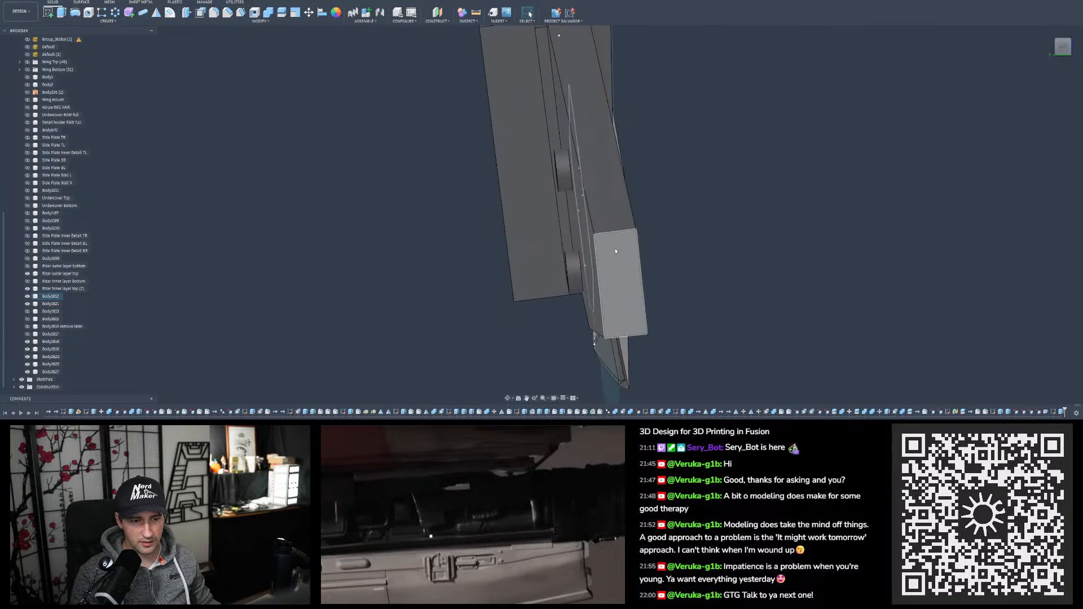
{"action": "mouse_move", "coordinate": [614, 249]}
{"action": "middle_mouse_down", "text": "shift"}
{"action": "mouse_move", "coordinate": [665, 238]}
{"action": "mouse_move", "coordinate": [634, 260]}
{"action": "middle_mouse_up", "text": "shift"}
{"action": "scroll", "coordinate": [634, 261], "scroll_direction": "down", "scroll_amount": 6}
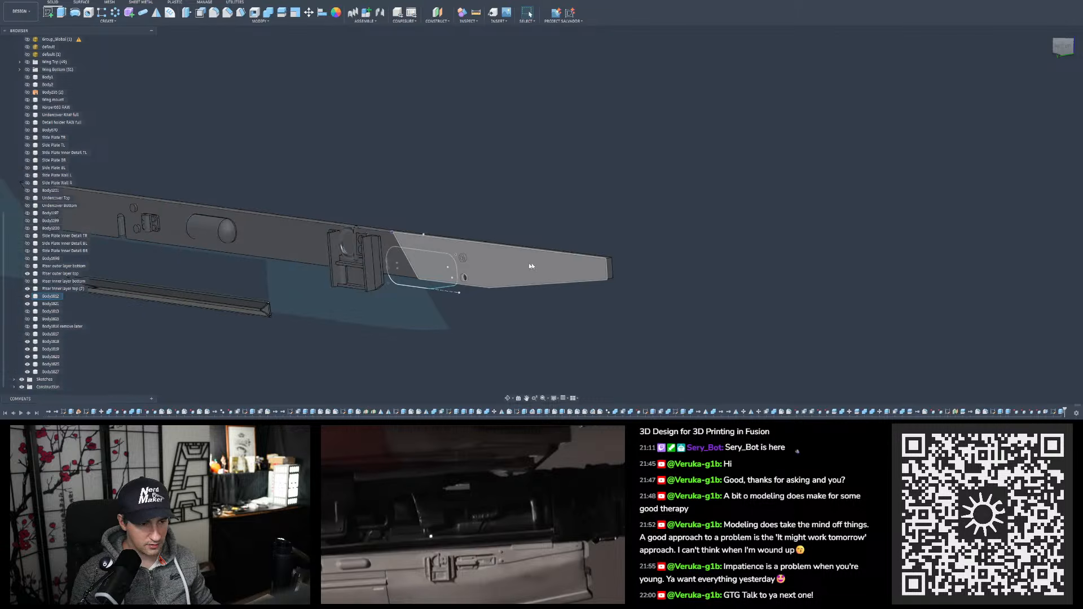
{"action": "scroll", "coordinate": [458, 259], "scroll_direction": "up", "scroll_amount": 4}
Join the upper round pin body to the side plate extension with Combine, and check the merged body
{"action": "left_click", "coordinate": [471, 250]}
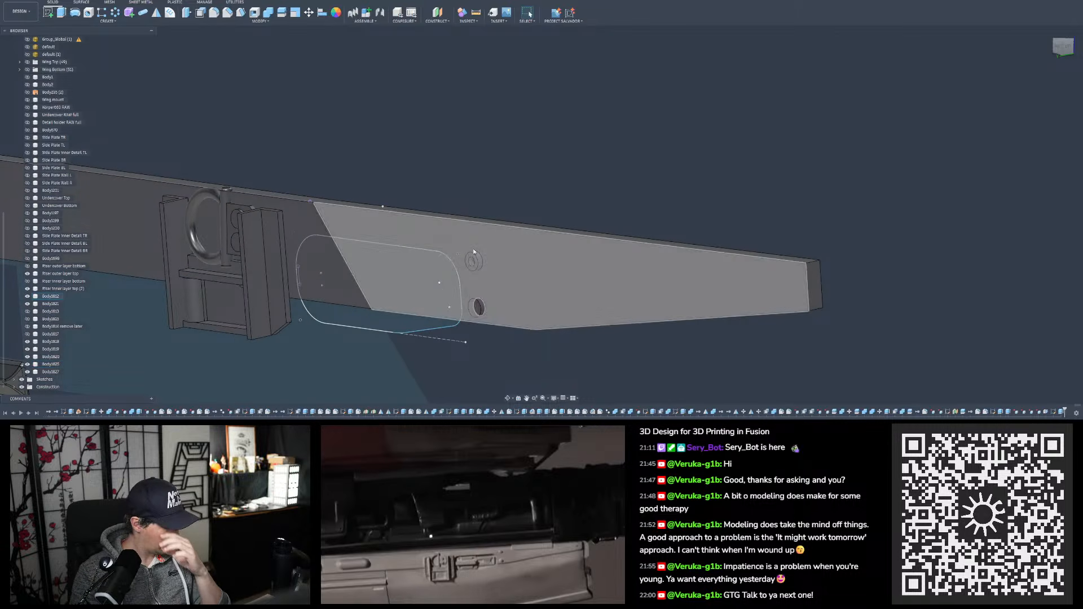
{"action": "scroll", "coordinate": [481, 262], "scroll_direction": "up", "scroll_amount": 5}
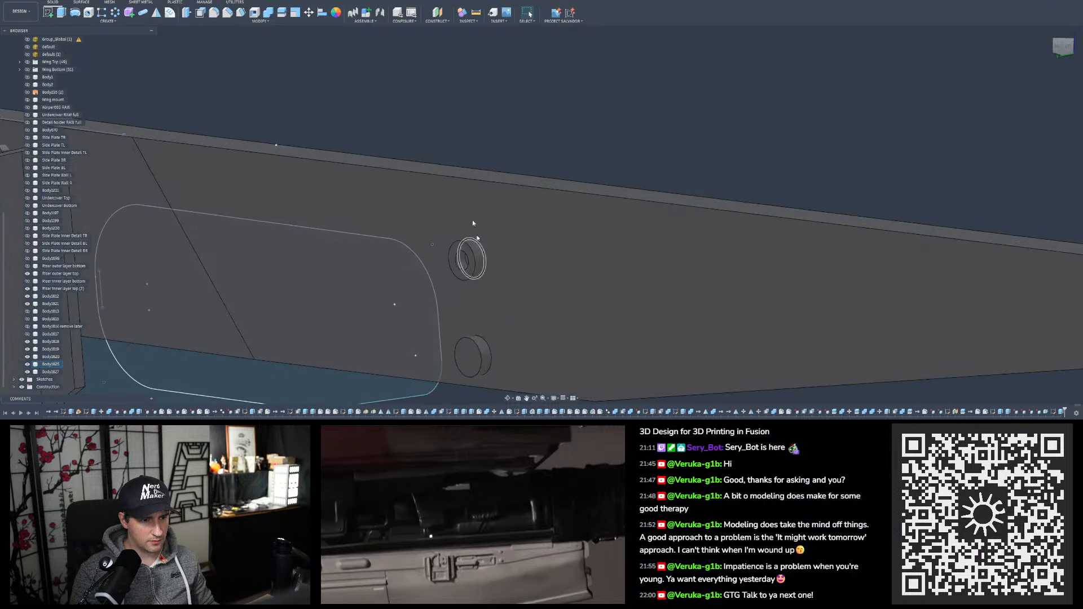
{"action": "left_click", "coordinate": [269, 13]}
{"action": "left_click", "coordinate": [560, 243]}
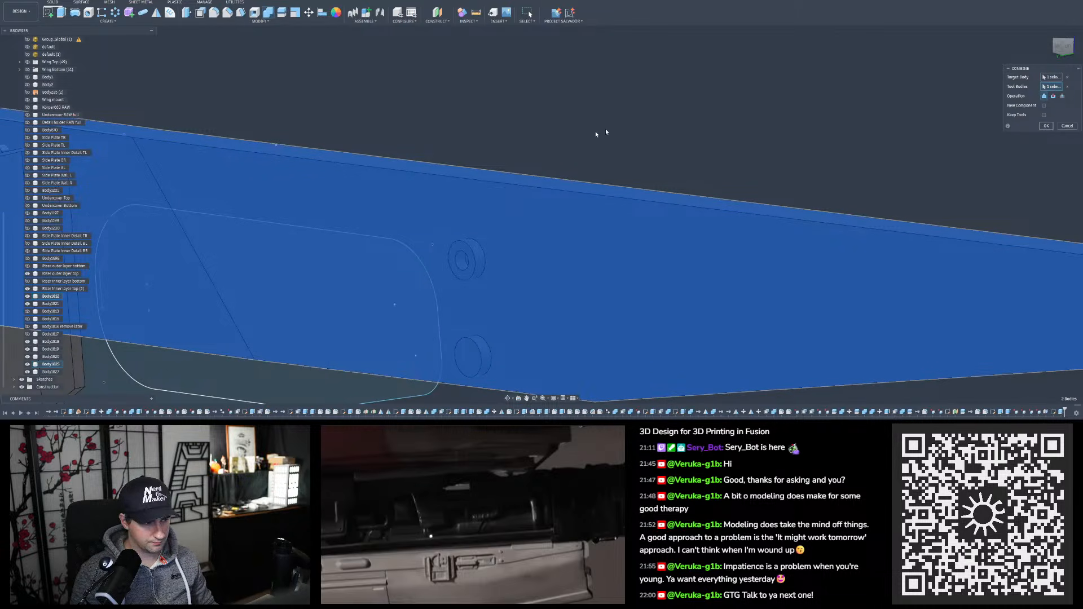
{"action": "key", "text": "Return"}
{"action": "scroll", "coordinate": [545, 169], "scroll_direction": "down", "scroll_amount": 5}
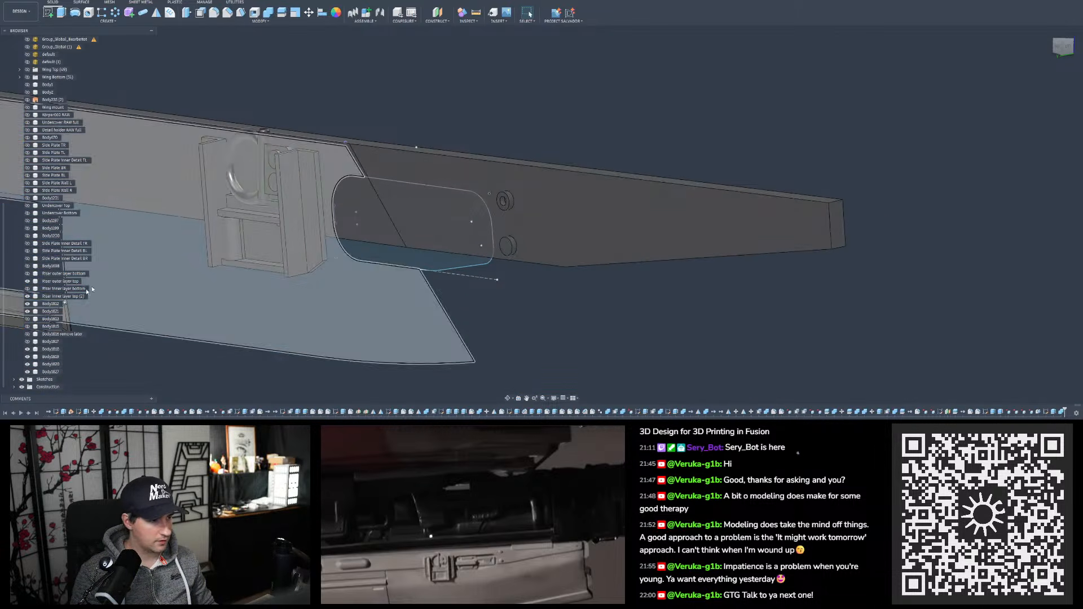
{"action": "left_click", "coordinate": [27, 304]}
{"action": "left_click", "coordinate": [27, 304]}
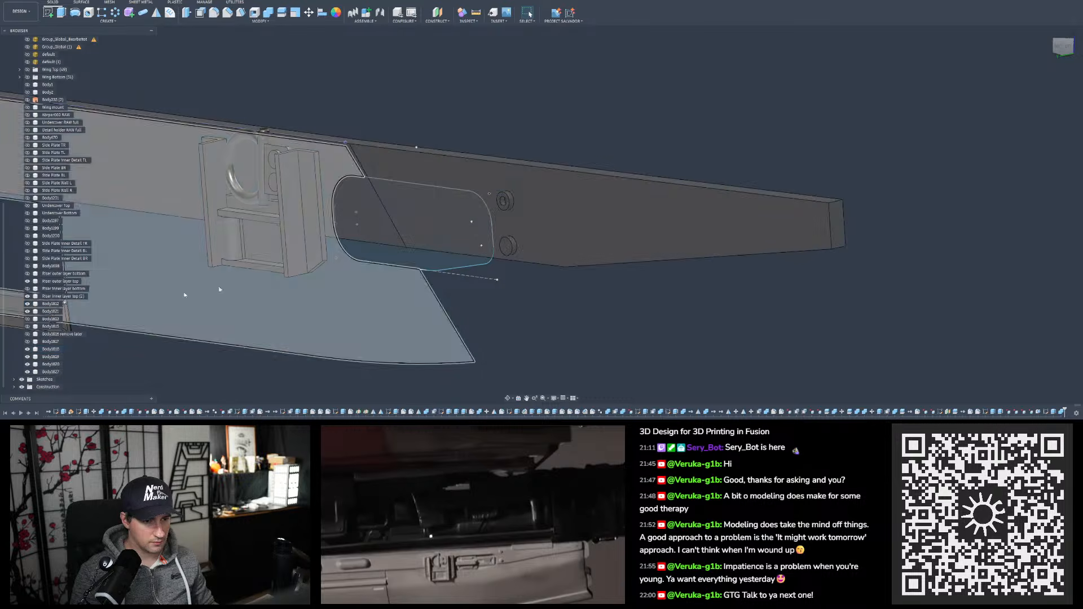
Fillet the lower corner edge where the side plate extension begins to taper with a 60 mm radius
{"action": "middle_click_drag", "start_coordinate": [508, 234], "coordinate": [596, 200], "text": "shift"}
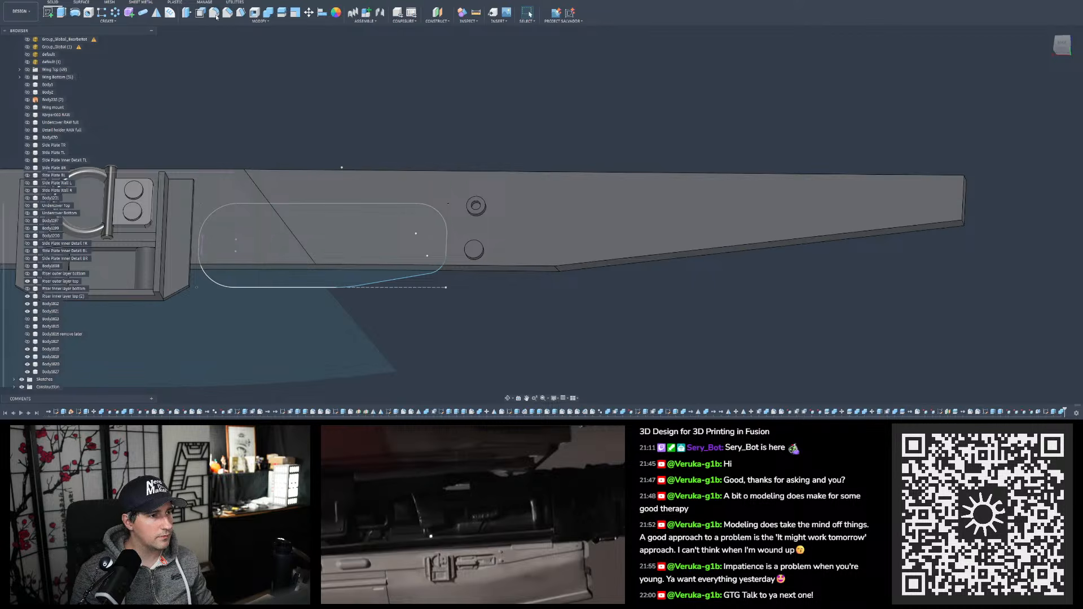
{"action": "left_click", "coordinate": [215, 12]}
{"action": "left_click", "coordinate": [555, 271]}
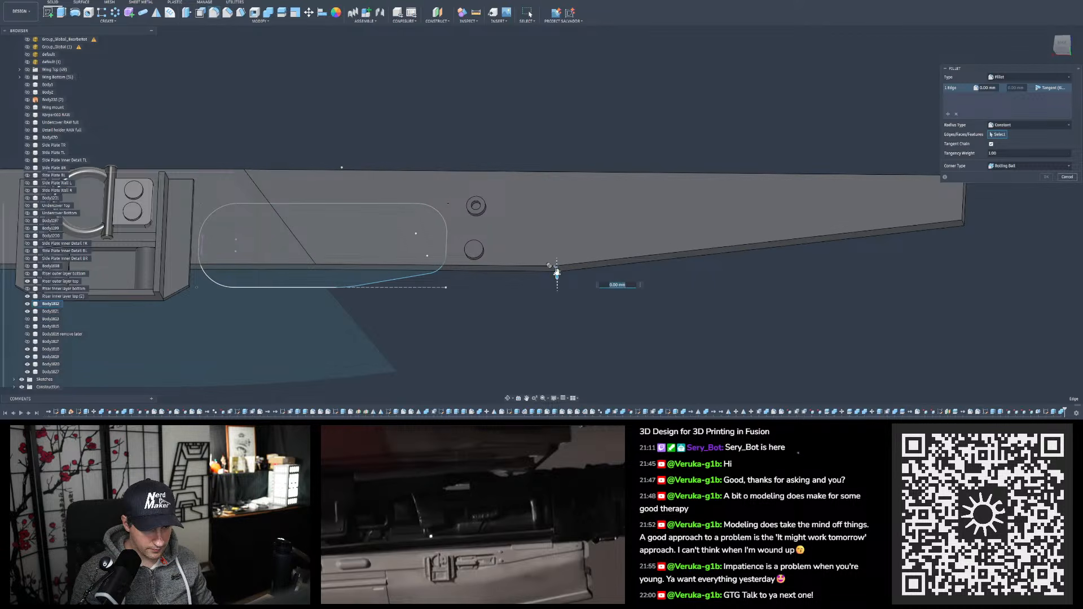
{"action": "left_click_drag", "start_coordinate": [557, 273], "coordinate": [558, 272]}
{"action": "middle_click_drag", "start_coordinate": [542, 227], "coordinate": [549, 234], "text": "shift"}
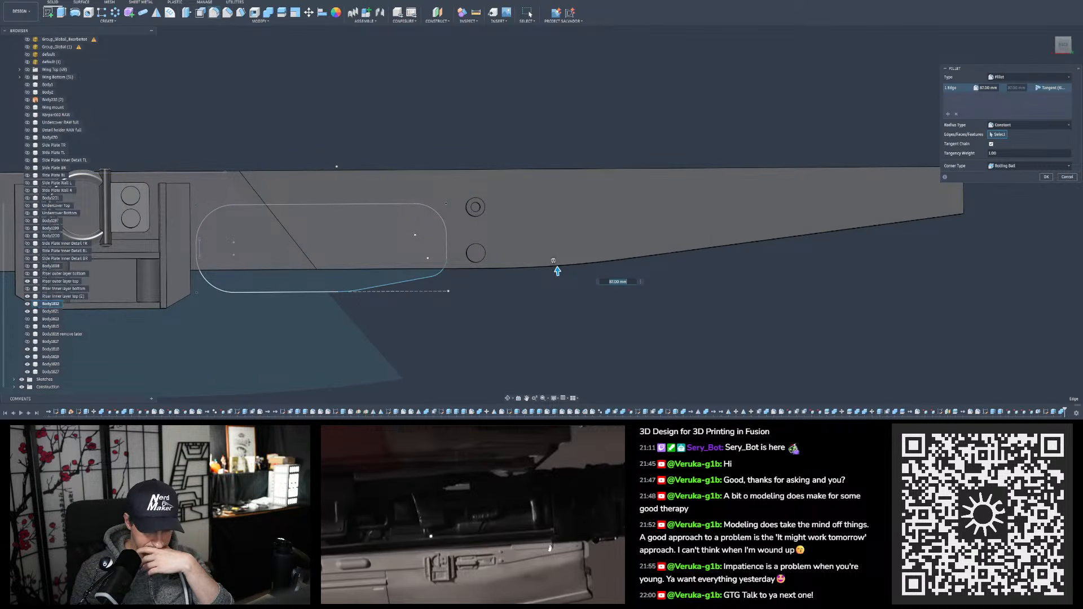
{"action": "scroll", "coordinate": [661, 305], "scroll_direction": "down", "scroll_amount": 2}
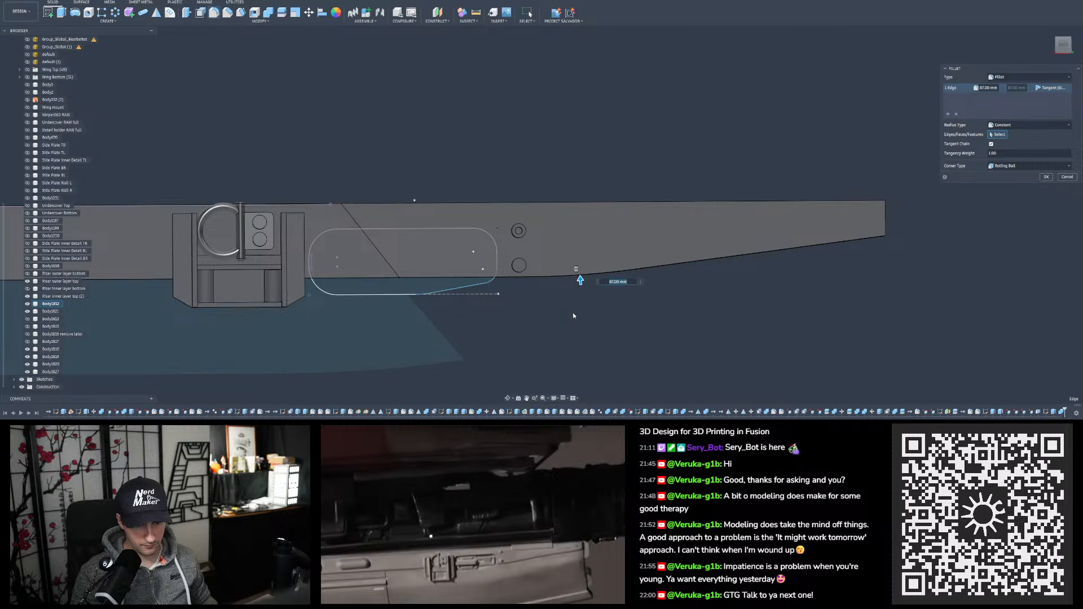
{"action": "type", "text": "60"}
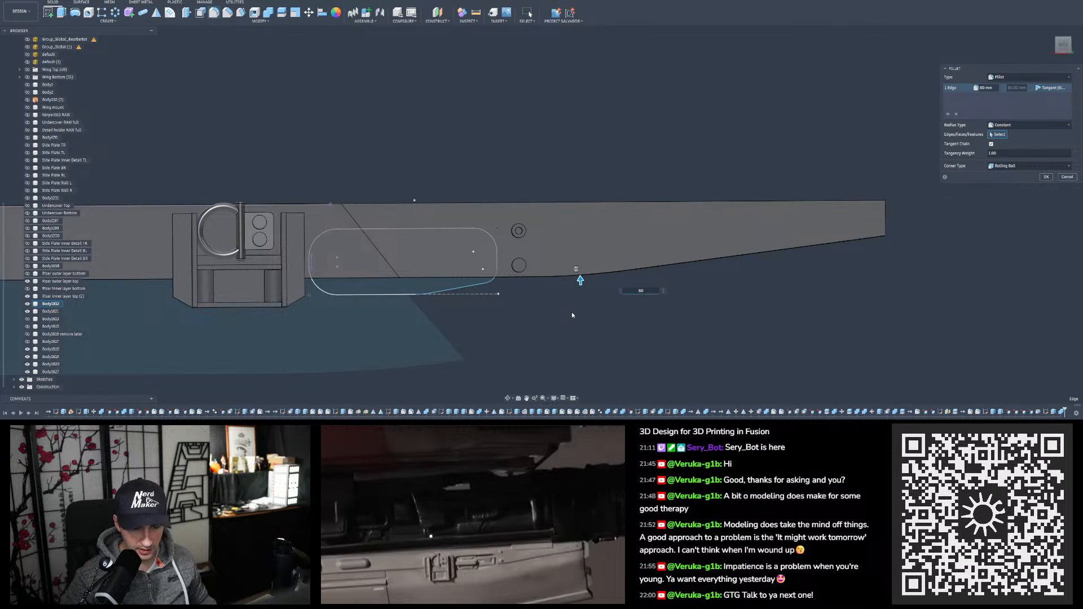
{"action": "key", "text": "Return"}
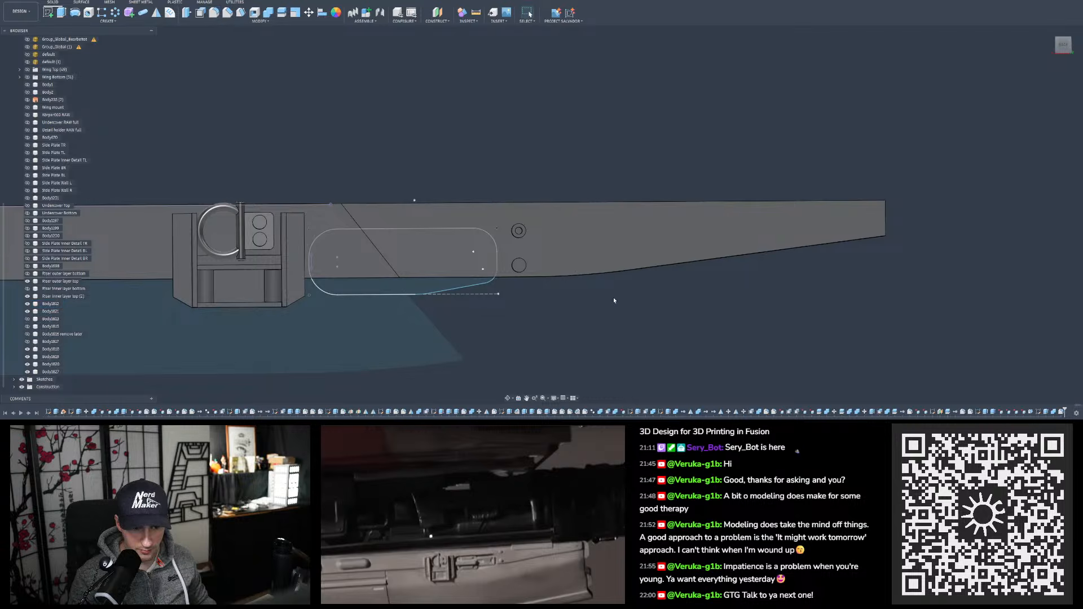
Compare the filleted extension's outline and missing details with the tapered plate end on the finished hull side
{"action": "scroll", "coordinate": [602, 325], "scroll_direction": "down", "scroll_amount": 5}
{"action": "scroll", "coordinate": [604, 327], "scroll_direction": "down", "scroll_amount": 5}
{"action": "scroll", "coordinate": [598, 169], "scroll_direction": "up", "scroll_amount": 10}
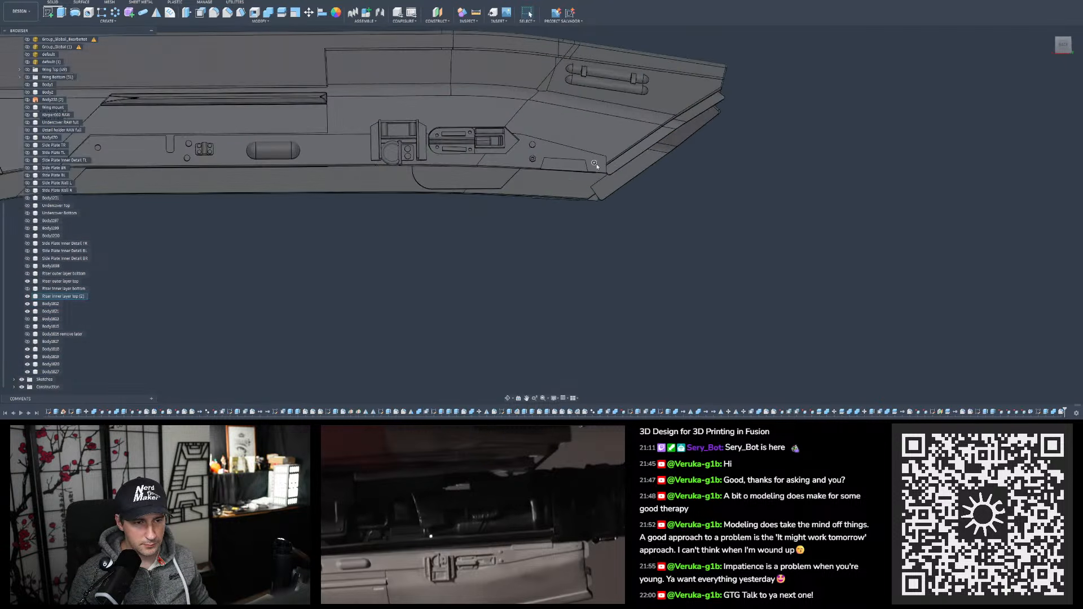
{"action": "scroll", "coordinate": [592, 159], "scroll_direction": "down", "scroll_amount": 5}
{"action": "scroll", "coordinate": [593, 160], "scroll_direction": "down", "scroll_amount": 5}
{"action": "scroll", "coordinate": [666, 331], "scroll_direction": "up", "scroll_amount": 8}
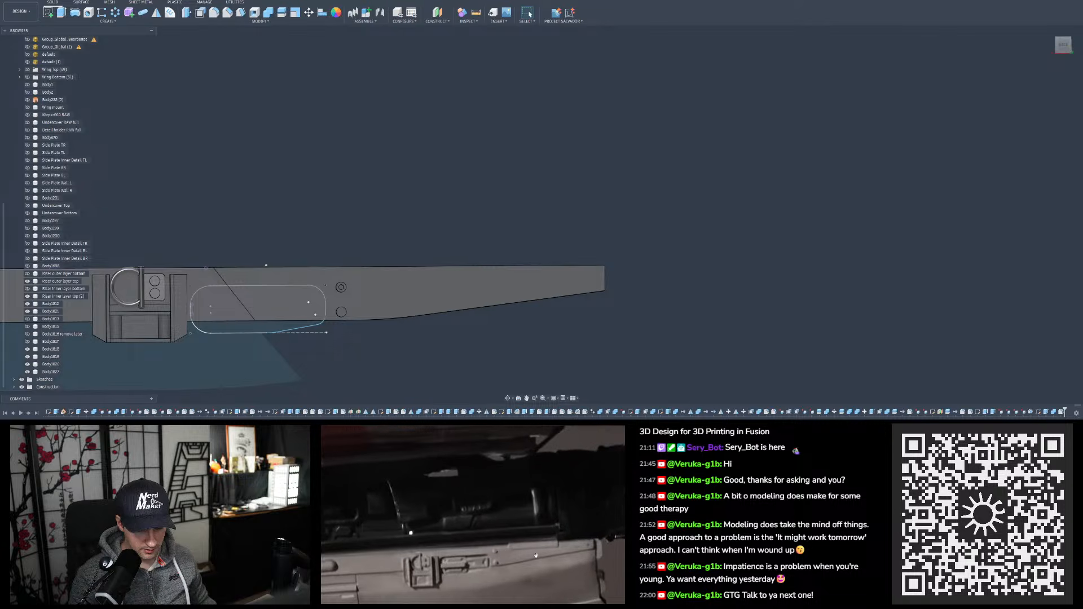
{"action": "scroll", "coordinate": [624, 317], "scroll_direction": "down", "scroll_amount": 2}
{"action": "mouse_move", "coordinate": [453, 271]}
{"action": "middle_mouse_down", "text": "shift"}
{"action": "mouse_move", "coordinate": [438, 267]}
{"action": "mouse_move", "coordinate": [418, 303]}
{"action": "mouse_move", "coordinate": [389, 282]}
{"action": "mouse_move", "coordinate": [338, 289]}
{"action": "middle_mouse_up", "text": "shift"}
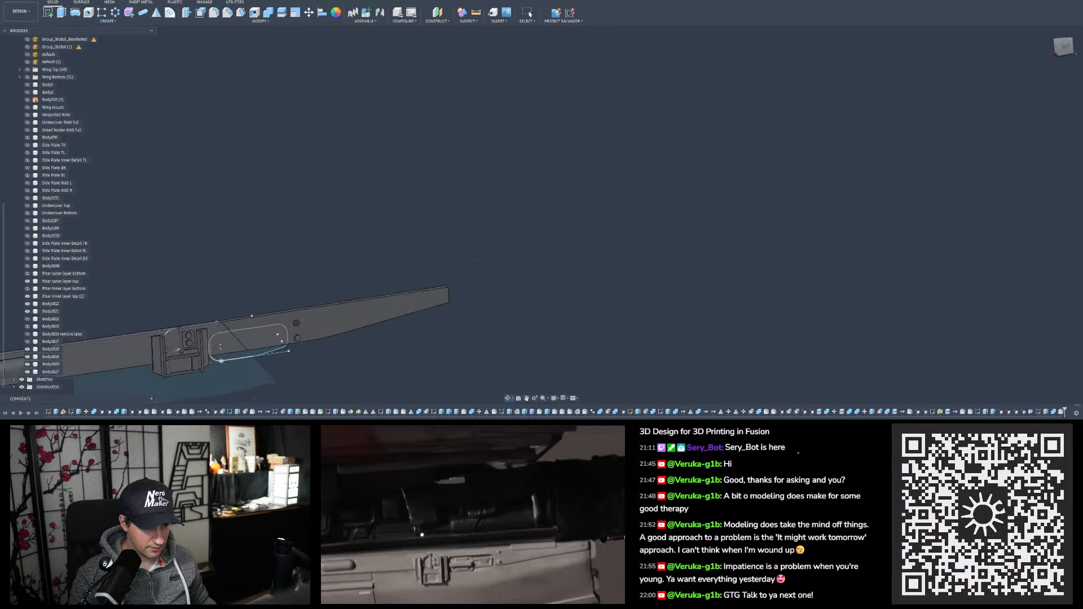
{"action": "scroll", "coordinate": [615, 267], "scroll_direction": "down", "scroll_amount": 4}
{"action": "scroll", "coordinate": [419, 307], "scroll_direction": "up", "scroll_amount": 5}
{"action": "middle_click_drag", "start_coordinate": [418, 306], "coordinate": [397, 291], "text": "shift"}
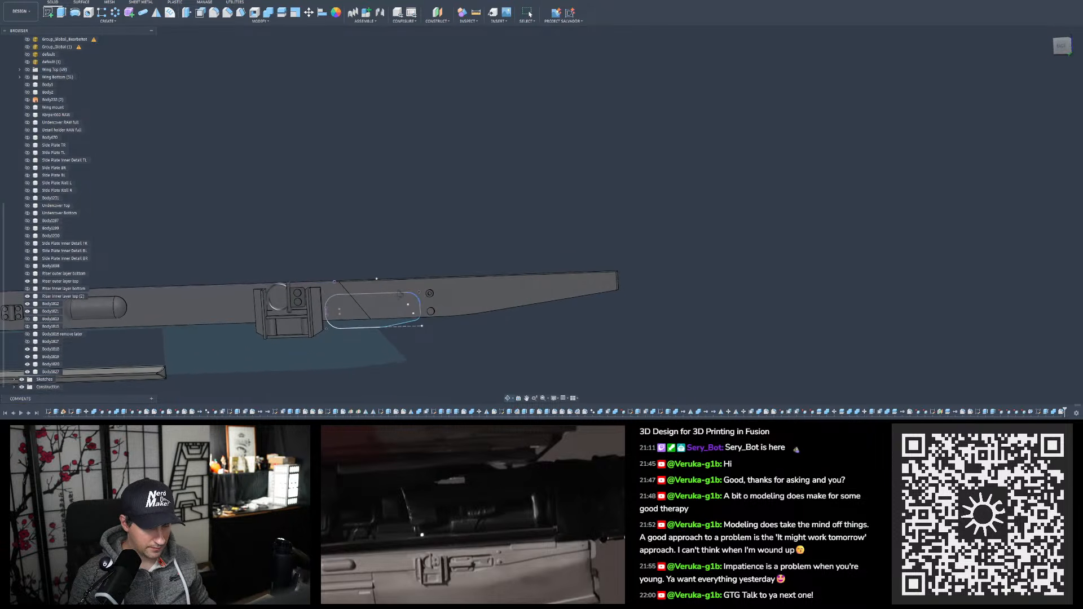
{"action": "scroll", "coordinate": [717, 239], "scroll_direction": "down", "scroll_amount": 3}
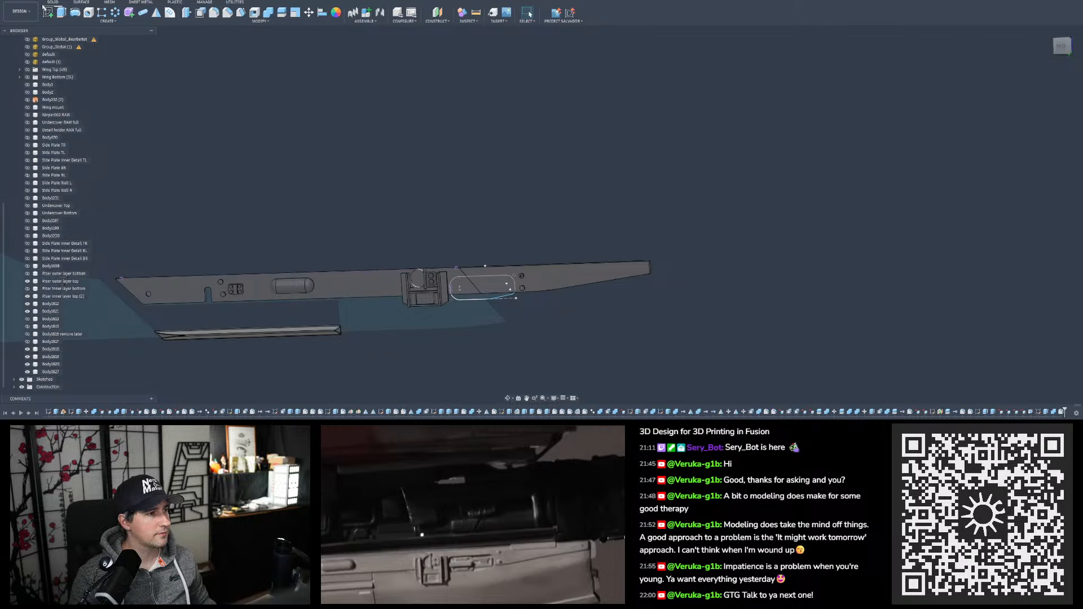
Save the design as a new version with the default version description
{"action": "key", "text": "ctrl+s"}
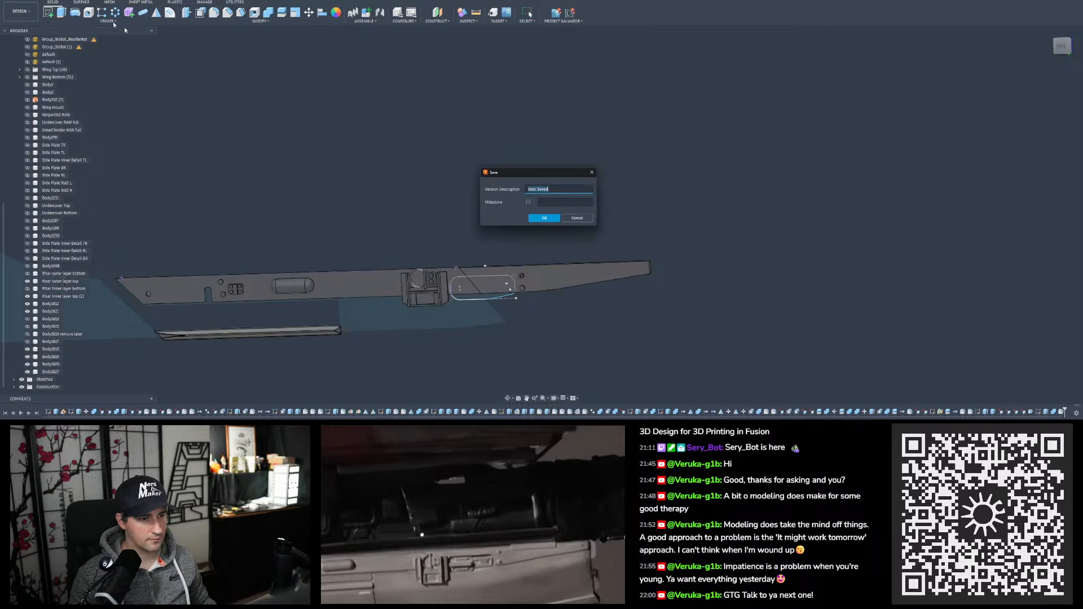
{"action": "left_click", "coordinate": [545, 219]}
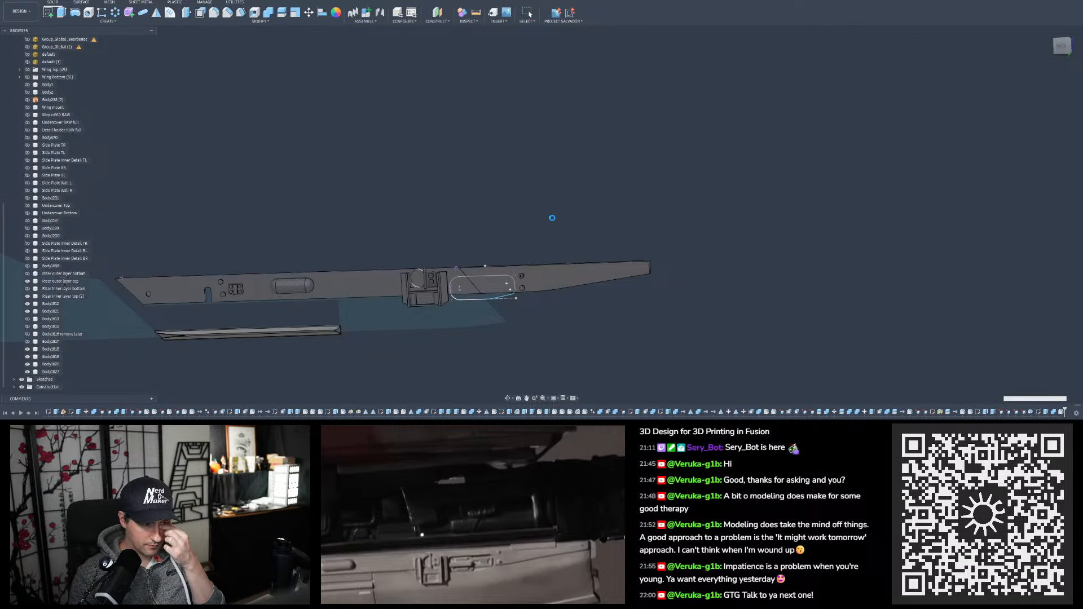
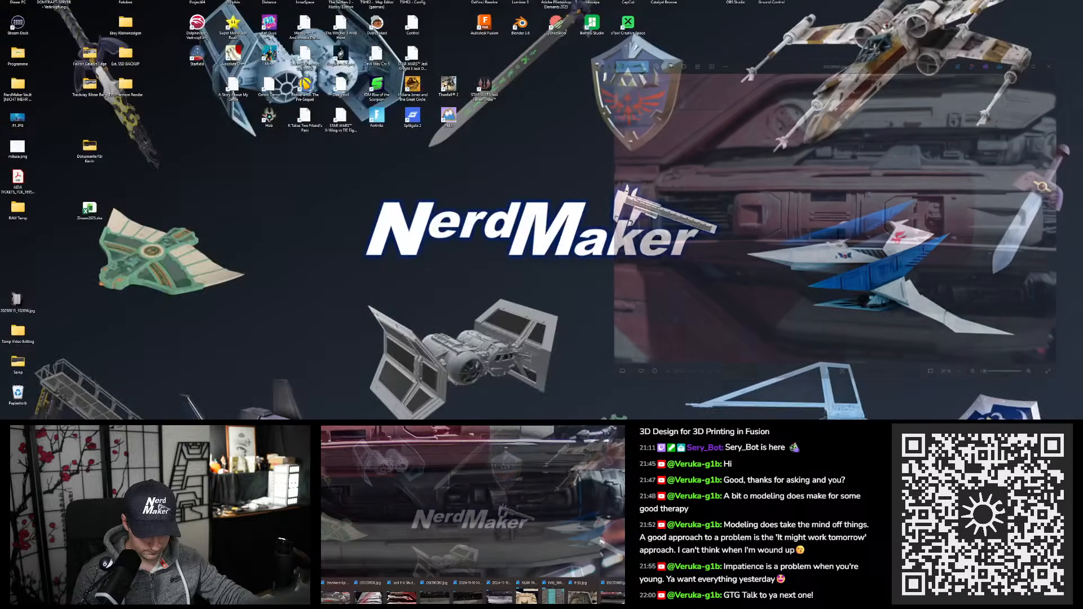
Browse the reference photos for a view of the side plate's end section and close the photo viewer
{"action": "left_click", "coordinate": [612, 596]}
{"action": "key", "text": "Right"}
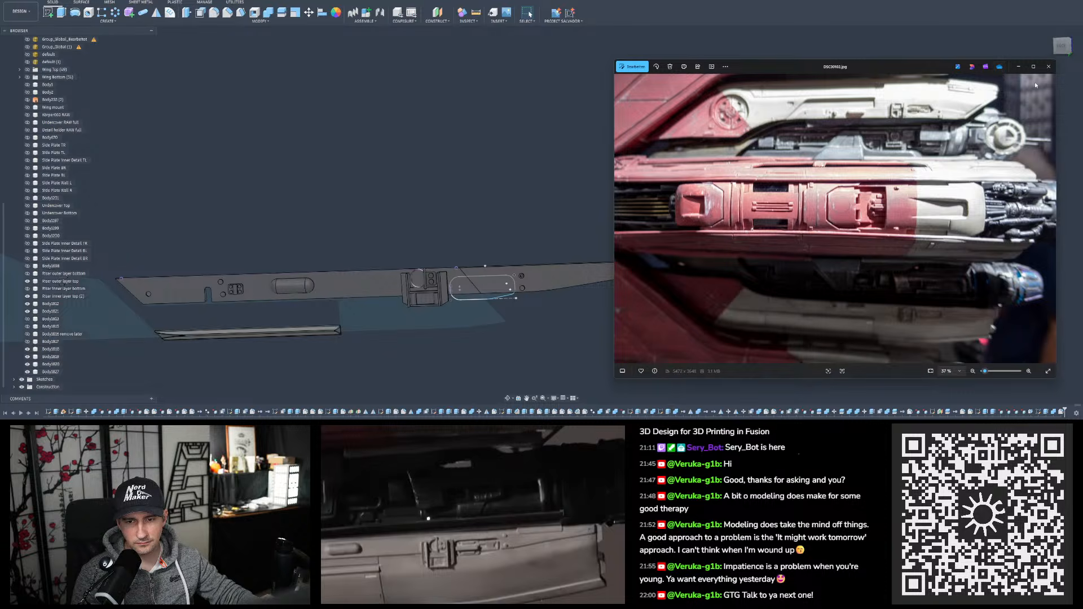
{"action": "left_click", "coordinate": [1050, 66]}
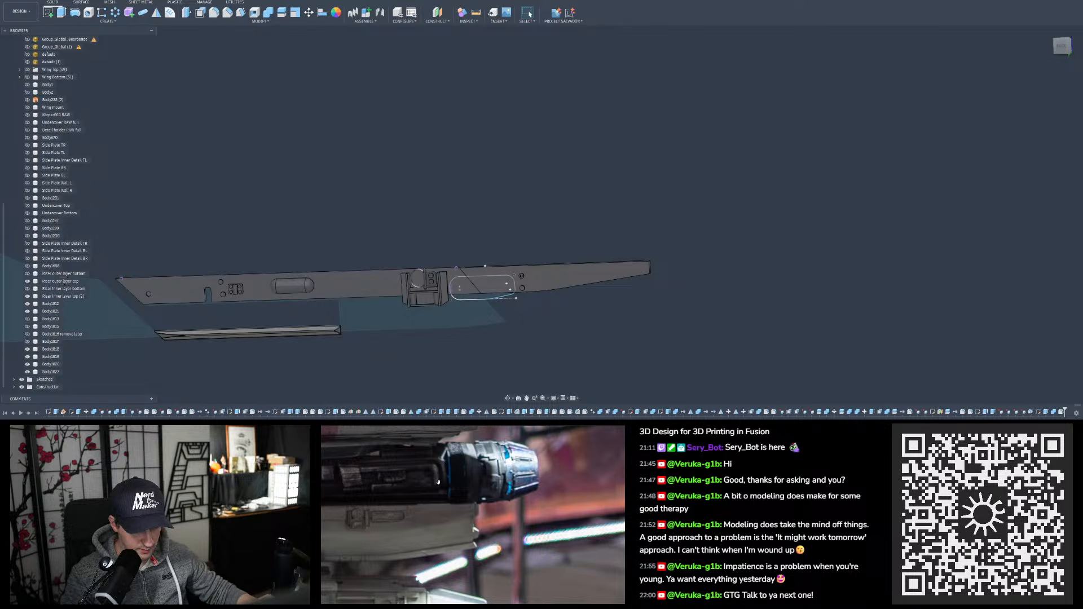
Measure the distance from the finished side plate's end face to the small hole's edge, and clear the selection
{"action": "scroll", "coordinate": [542, 357], "scroll_direction": "down", "scroll_amount": 6}
{"action": "scroll", "coordinate": [532, 205], "scroll_direction": "up", "scroll_amount": 12}
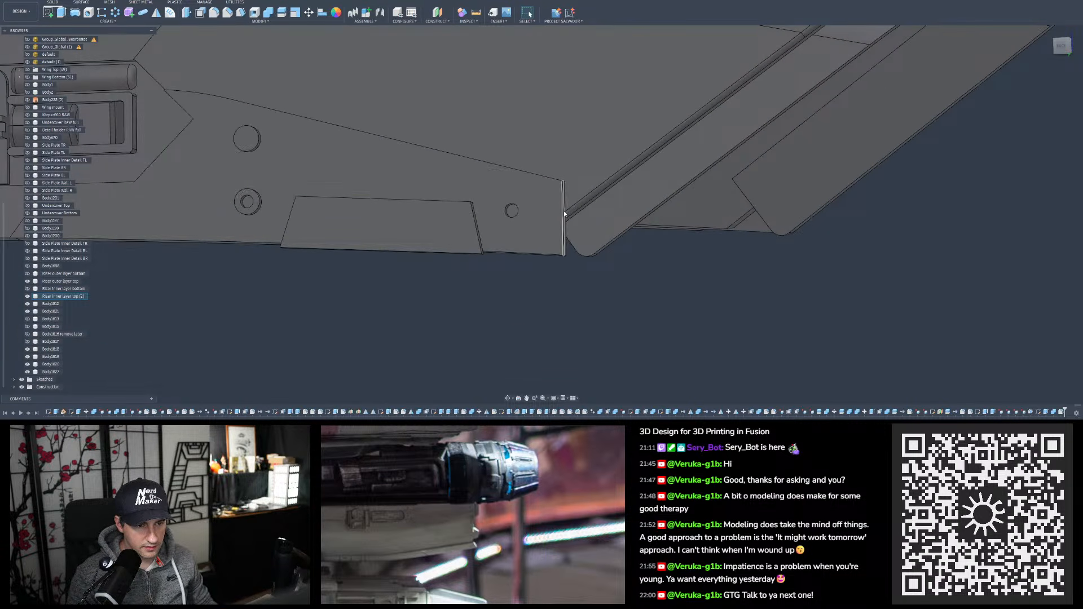
{"action": "middle_click_drag", "start_coordinate": [554, 214], "coordinate": [522, 219], "text": "shift"}
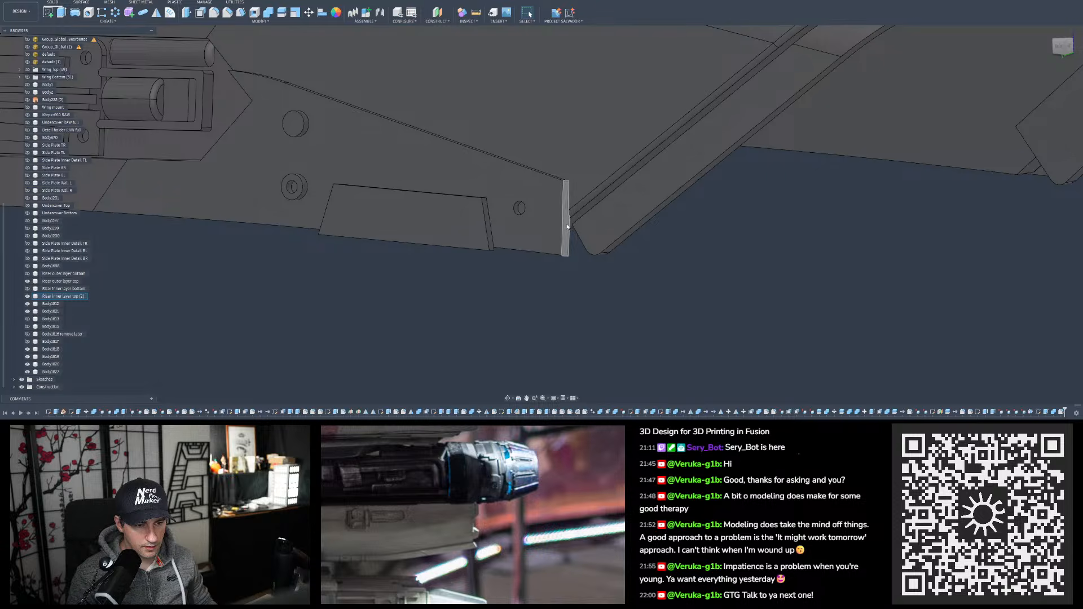
{"action": "left_click", "coordinate": [566, 230]}
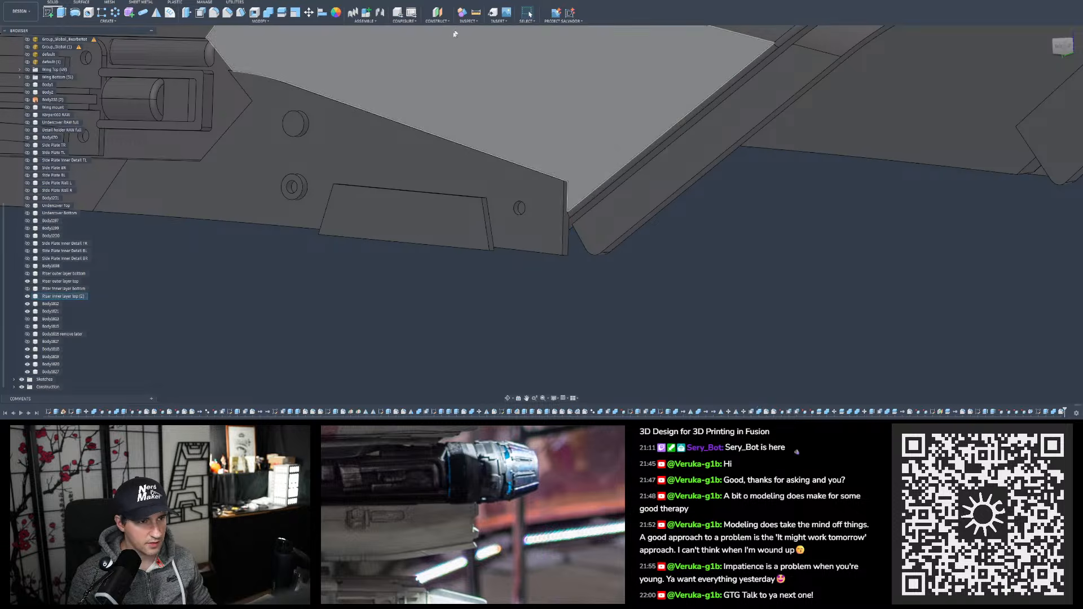
{"action": "left_click", "coordinate": [476, 12]}
{"action": "mouse_move", "coordinate": [570, 248]}
{"action": "middle_mouse_down", "text": "shift"}
{"action": "mouse_move", "coordinate": [565, 229]}
{"action": "mouse_move", "coordinate": [520, 200]}
{"action": "middle_mouse_up", "text": "shift"}
{"action": "left_click", "coordinate": [565, 226]}
{"action": "left_click", "coordinate": [508, 200]}
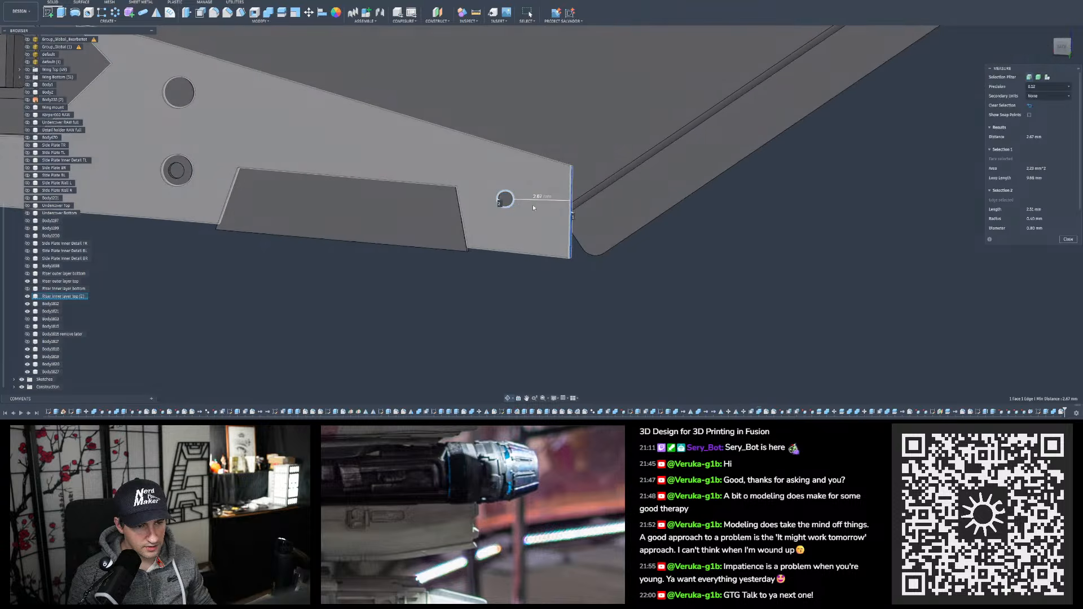
{"action": "scroll", "coordinate": [516, 205], "scroll_direction": "up", "scroll_amount": 2}
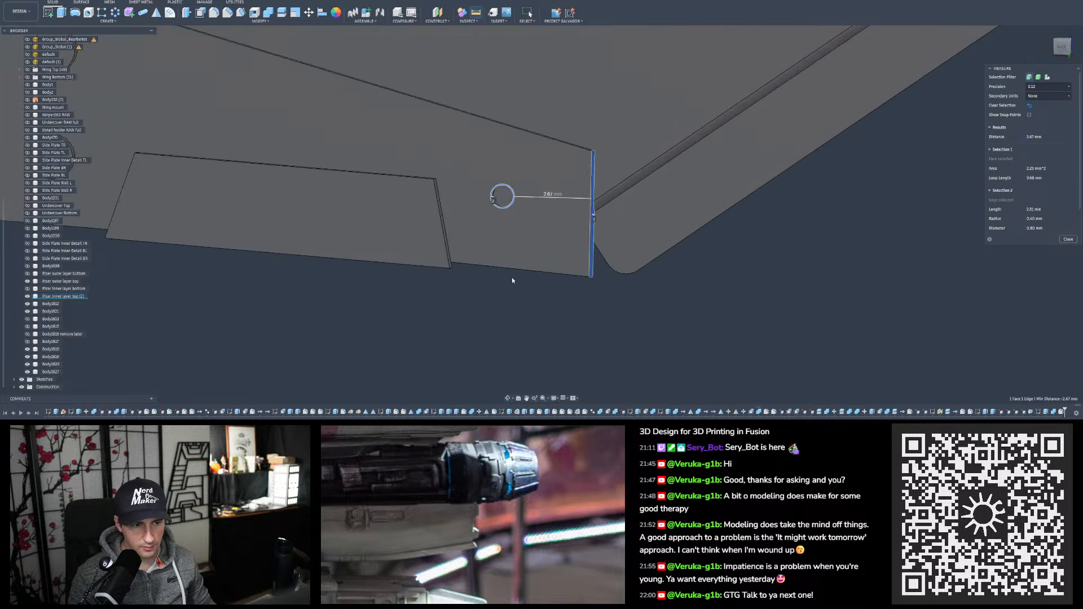
{"action": "left_click", "coordinate": [513, 278]}
Measure the distance from the small hole's inner wall to the finished side plate's end face, and clear the selection
{"action": "mouse_move", "coordinate": [496, 226]}
{"action": "middle_mouse_down", "text": "shift"}
{"action": "mouse_move", "coordinate": [505, 224]}
{"action": "mouse_move", "coordinate": [489, 213]}
{"action": "middle_mouse_up", "text": "shift"}
{"action": "scroll", "coordinate": [499, 201], "scroll_direction": "up", "scroll_amount": 3}
{"action": "left_click", "coordinate": [499, 199]}
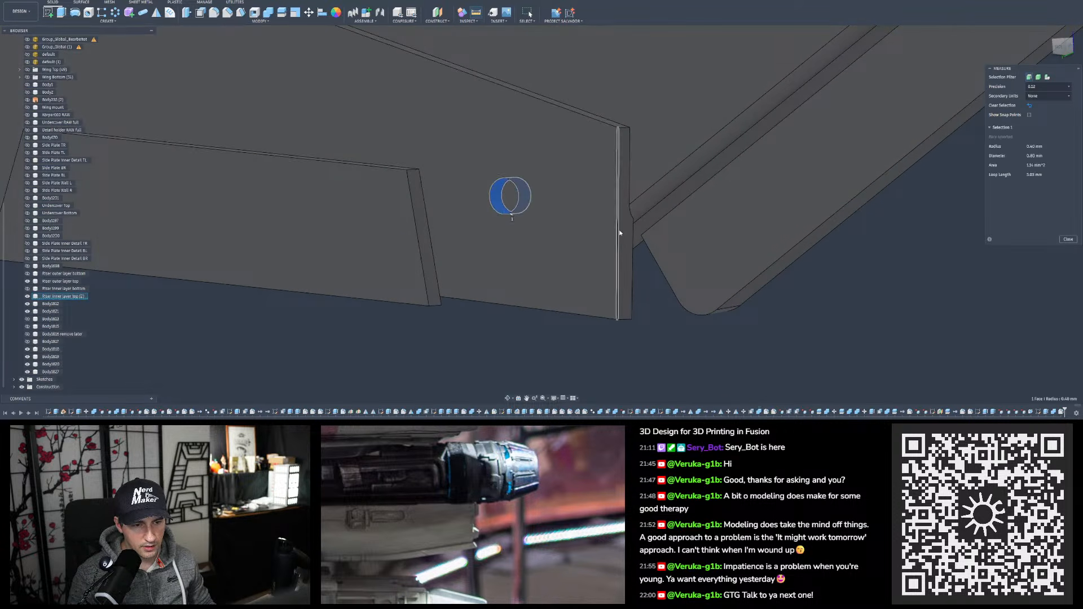
{"action": "left_click", "coordinate": [624, 233]}
{"action": "middle_click_drag", "start_coordinate": [623, 233], "coordinate": [632, 237], "text": "shift"}
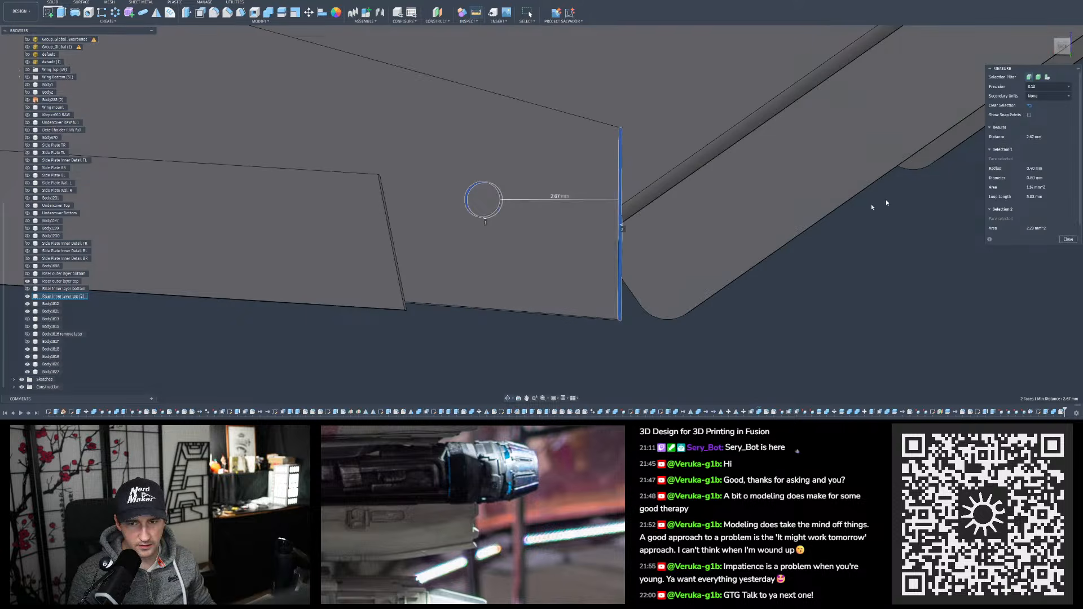
{"action": "left_click", "coordinate": [677, 354]}
Remeasure the gap with the plate's end face selected before the hole's inner wall, and close the Measure tool
{"action": "middle_click_drag", "start_coordinate": [483, 205], "coordinate": [474, 189], "text": "shift"}
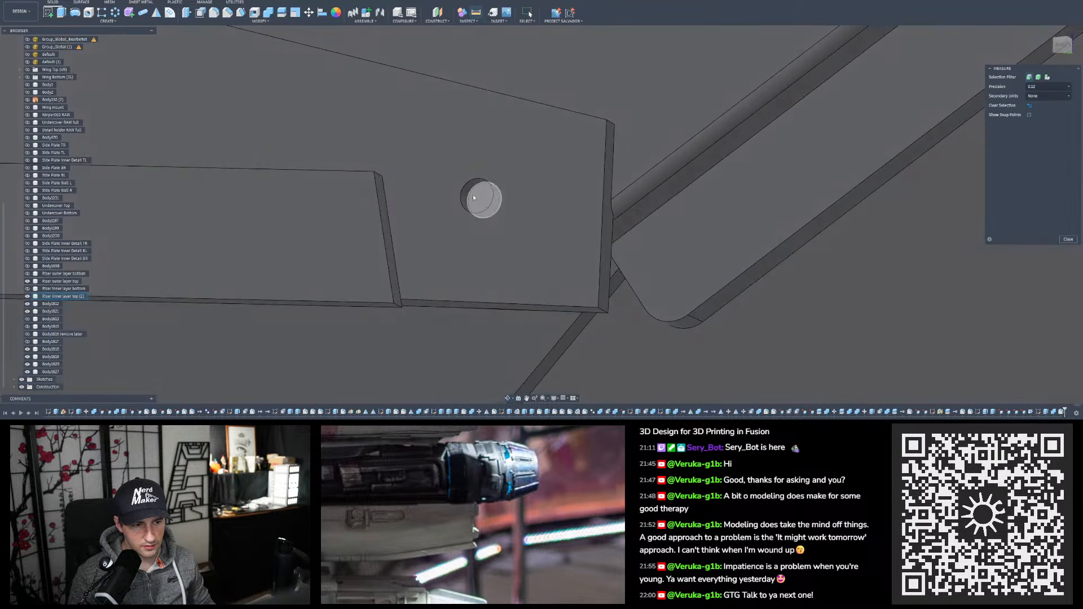
{"action": "left_click", "coordinate": [471, 189]}
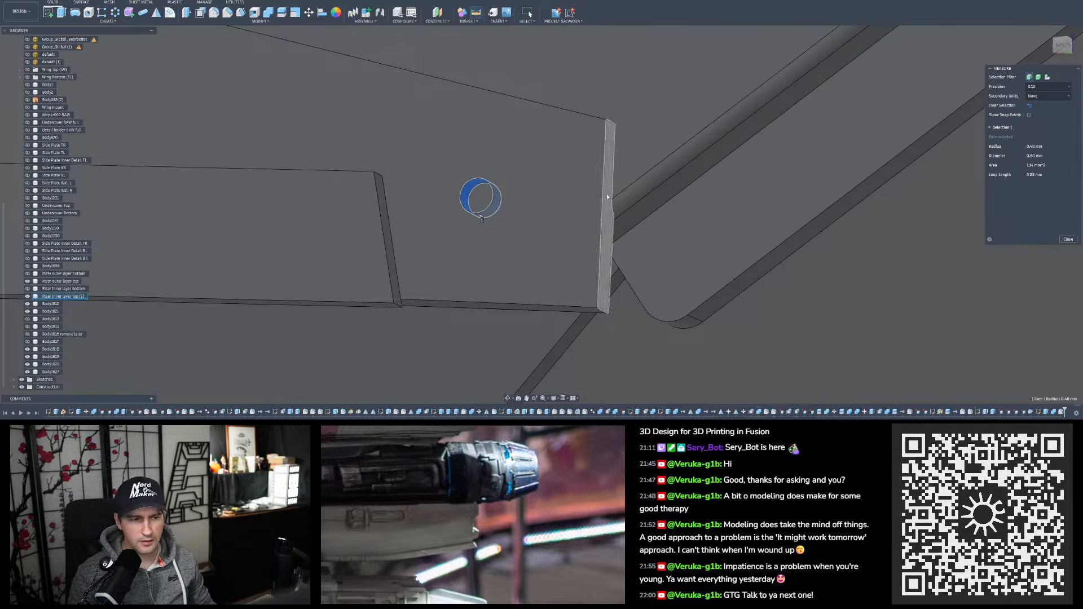
{"action": "left_click", "coordinate": [1030, 106]}
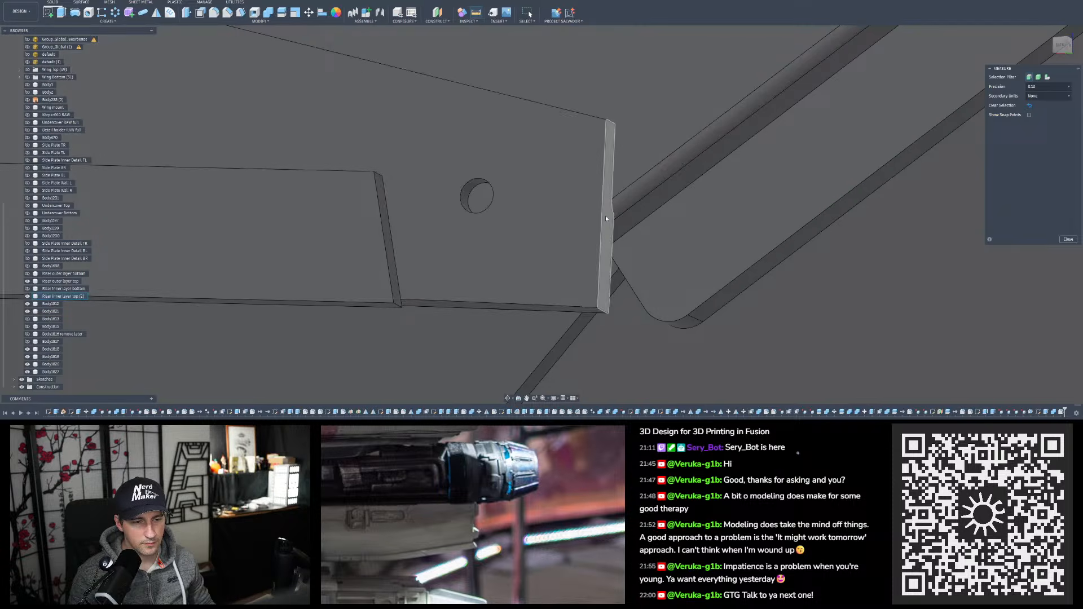
{"action": "left_click", "coordinate": [606, 217]}
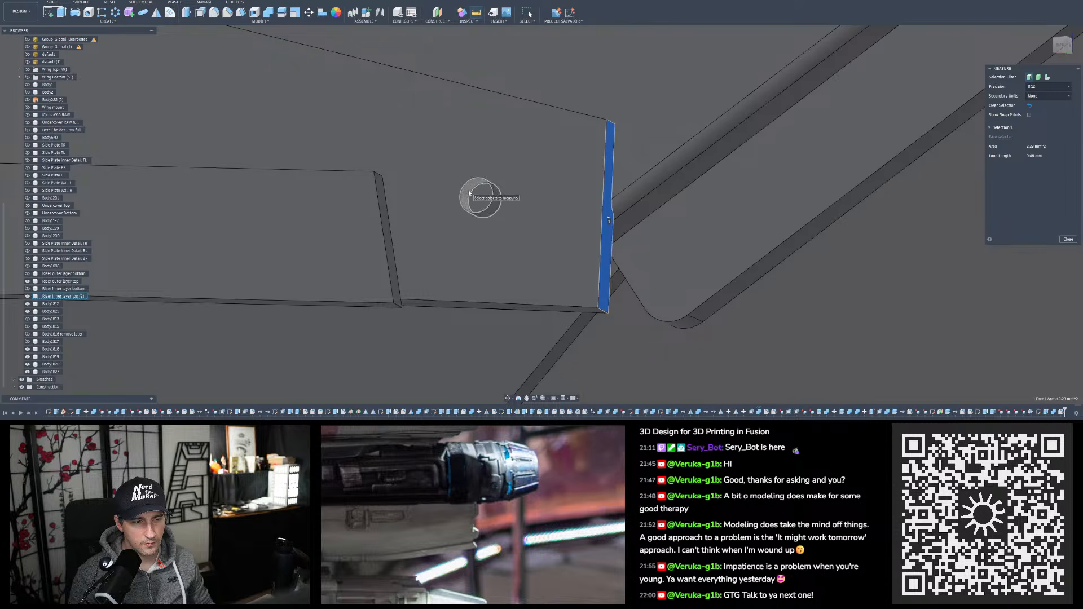
{"action": "left_click", "coordinate": [474, 194]}
{"action": "middle_click_drag", "start_coordinate": [475, 194], "coordinate": [515, 198], "text": "shift"}
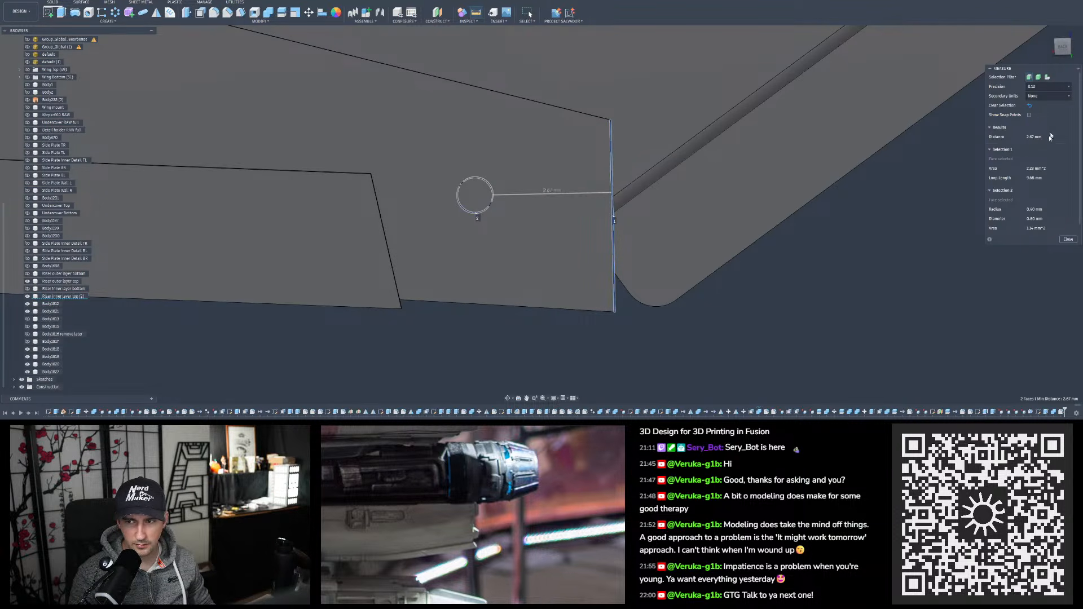
{"action": "left_click", "coordinate": [1066, 238]}
{"action": "scroll", "coordinate": [507, 82], "scroll_direction": "down", "scroll_amount": 10}
{"action": "scroll", "coordinate": [509, 80], "scroll_direction": "down", "scroll_amount": 6}
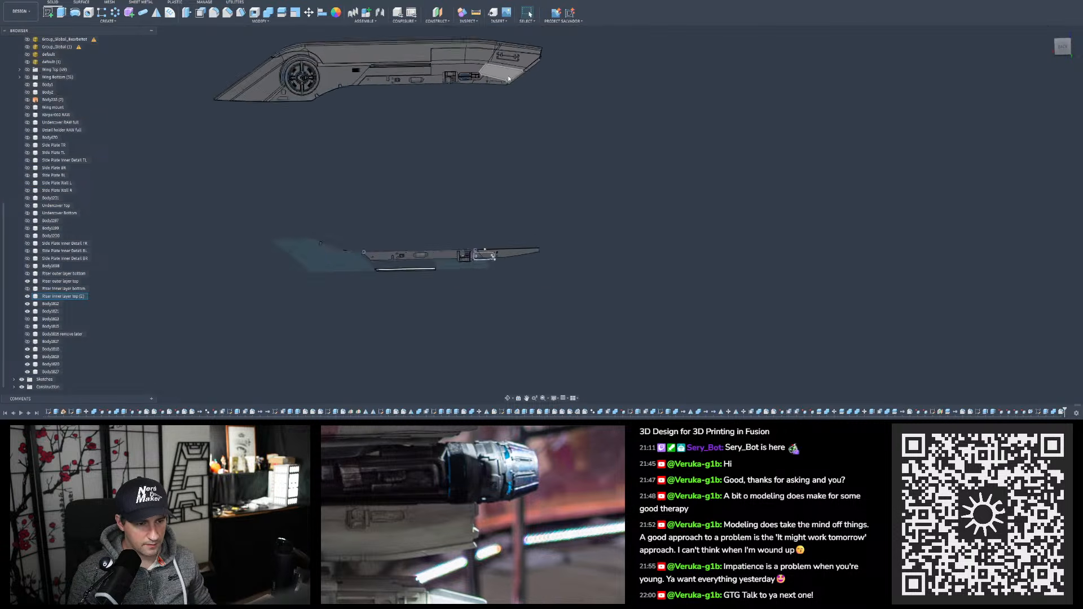
{"action": "scroll", "coordinate": [540, 255], "scroll_direction": "up", "scroll_amount": 10}
{"action": "middle_click_drag", "start_coordinate": [540, 255], "coordinate": [519, 231], "text": "shift"}
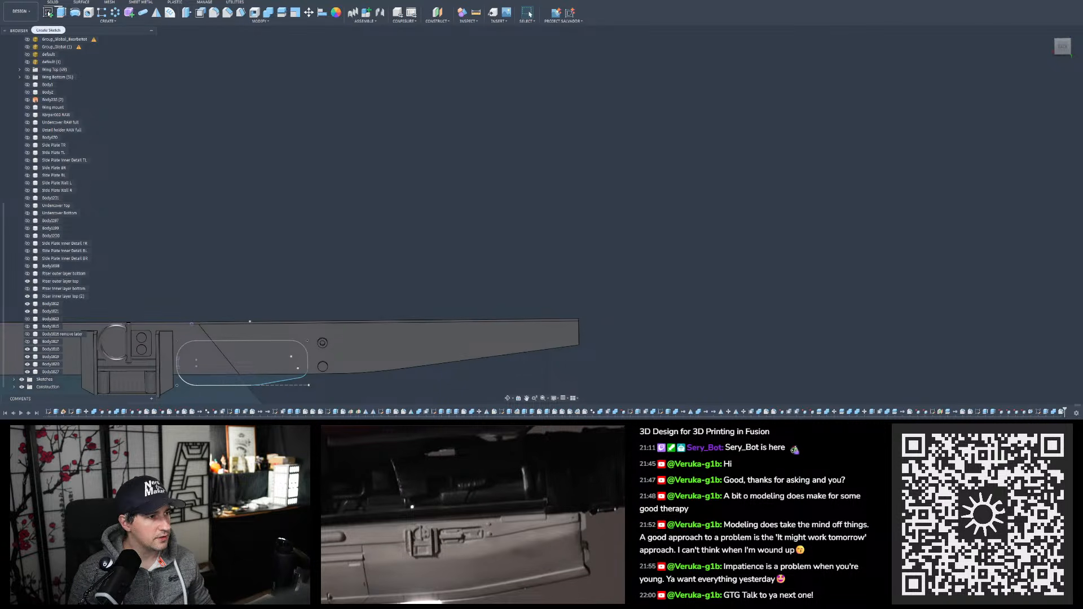
{"action": "left_click", "coordinate": [402, 355]}
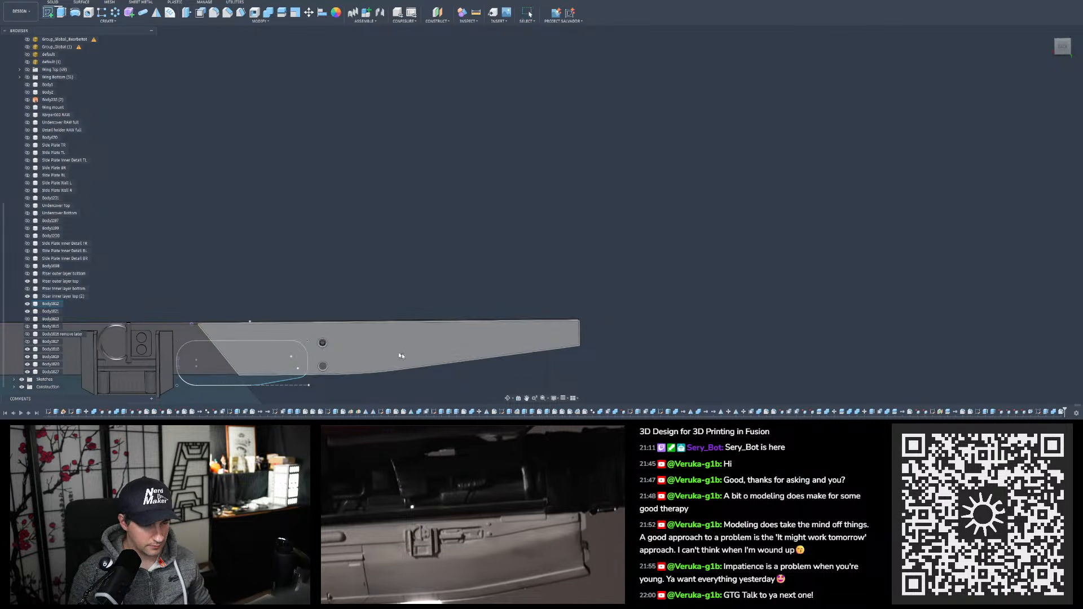
{"action": "left_click", "coordinate": [482, 343]}
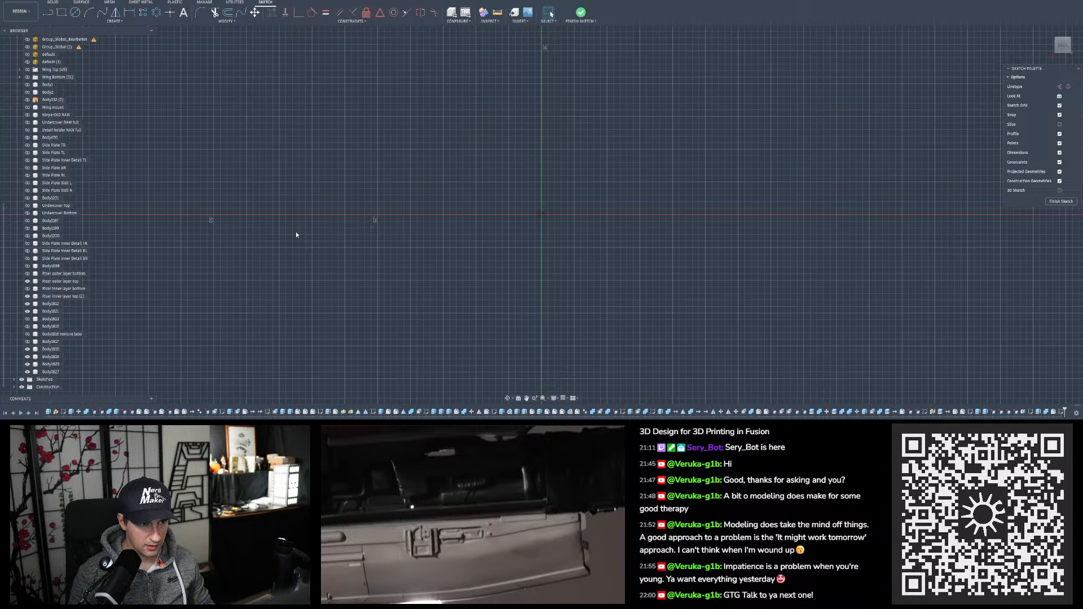
{"action": "scroll", "coordinate": [309, 197], "scroll_direction": "down", "scroll_amount": 5}
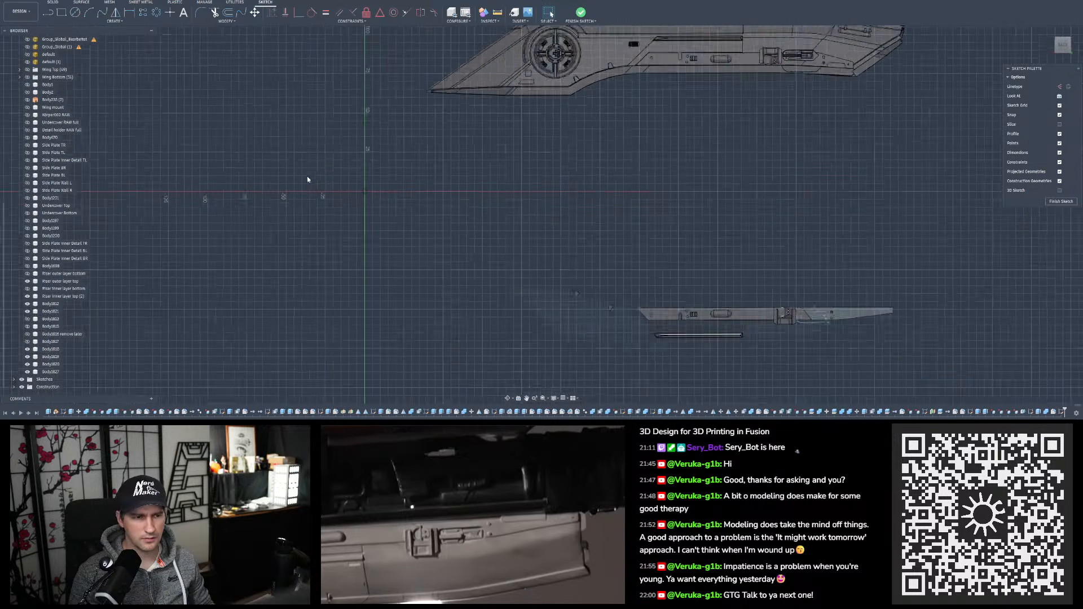
{"action": "scroll", "coordinate": [308, 179], "scroll_direction": "down", "scroll_amount": 2}
{"action": "scroll", "coordinate": [681, 261], "scroll_direction": "up", "scroll_amount": 10}
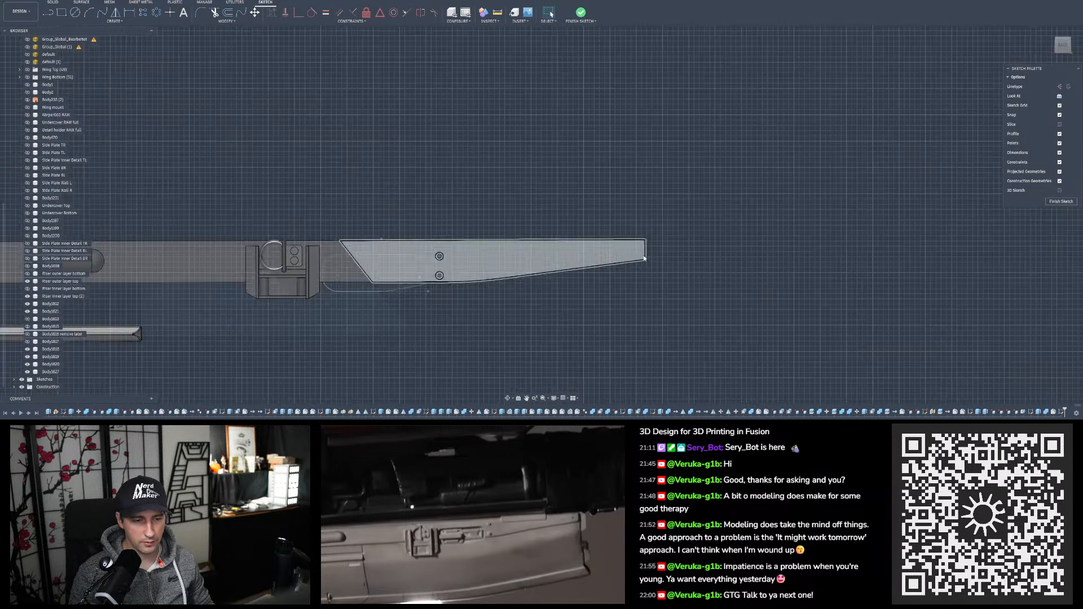
{"action": "scroll", "coordinate": [618, 273], "scroll_direction": "up", "scroll_amount": 1}
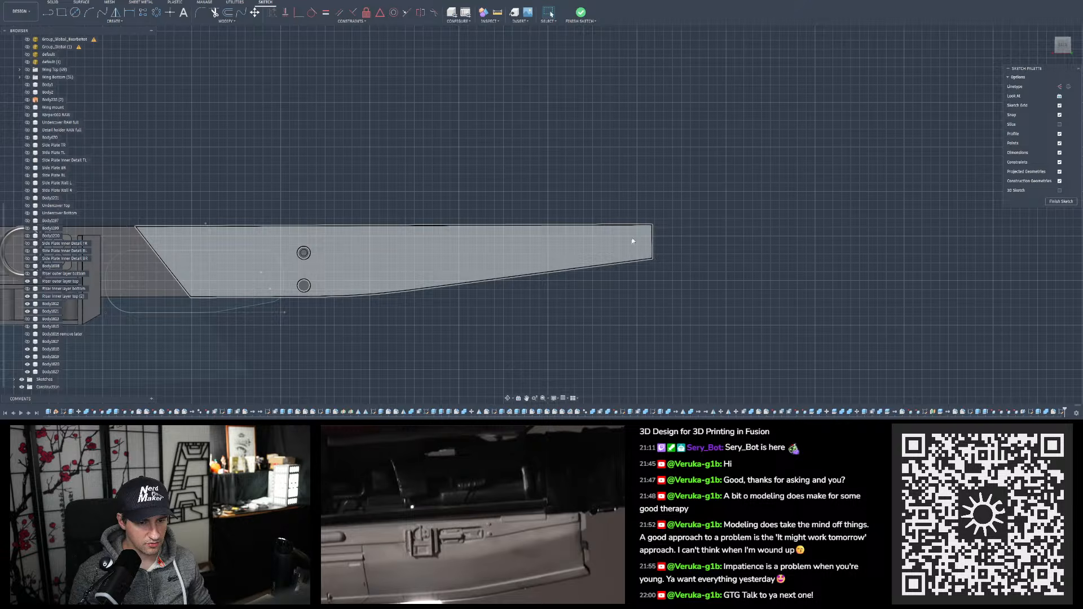
{"action": "mouse_move", "coordinate": [608, 243]}
{"action": "middle_mouse_down", "text": "shift"}
{"action": "mouse_move", "coordinate": [619, 361]}
{"action": "mouse_move", "coordinate": [632, 352]}
{"action": "mouse_move", "coordinate": [599, 240]}
{"action": "middle_mouse_up", "text": "shift"}
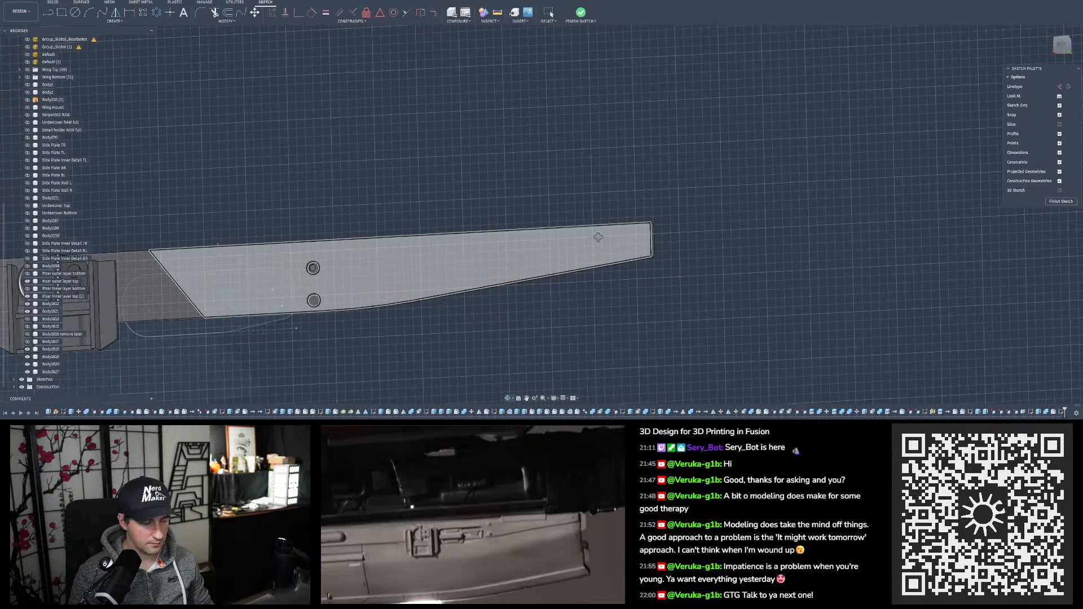
{"action": "middle_click_drag", "start_coordinate": [301, 184], "coordinate": [312, 185], "text": "shift"}
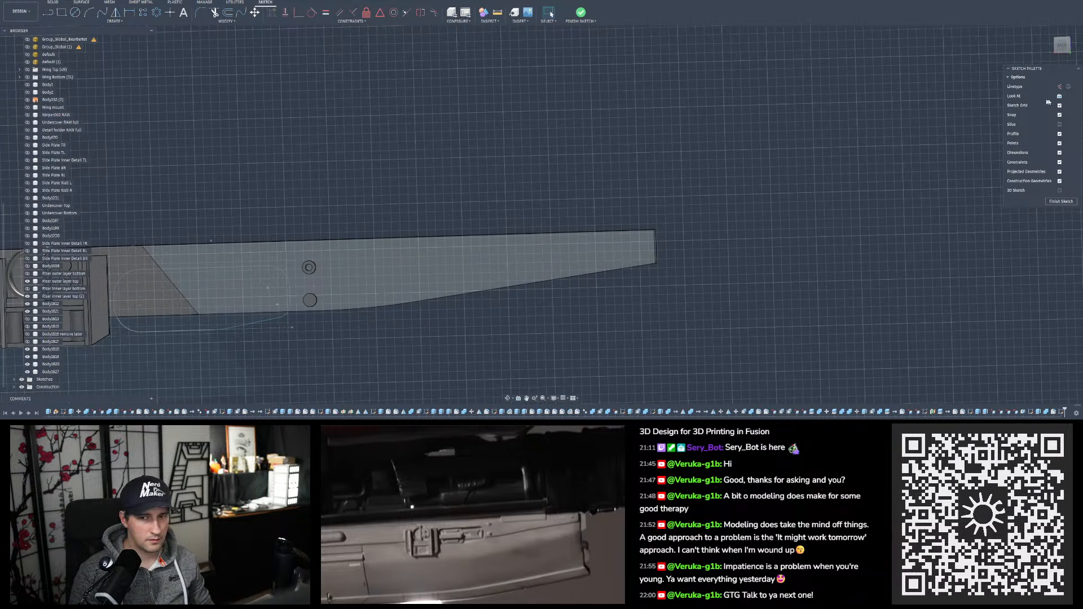
{"action": "left_click", "coordinate": [1063, 46]}
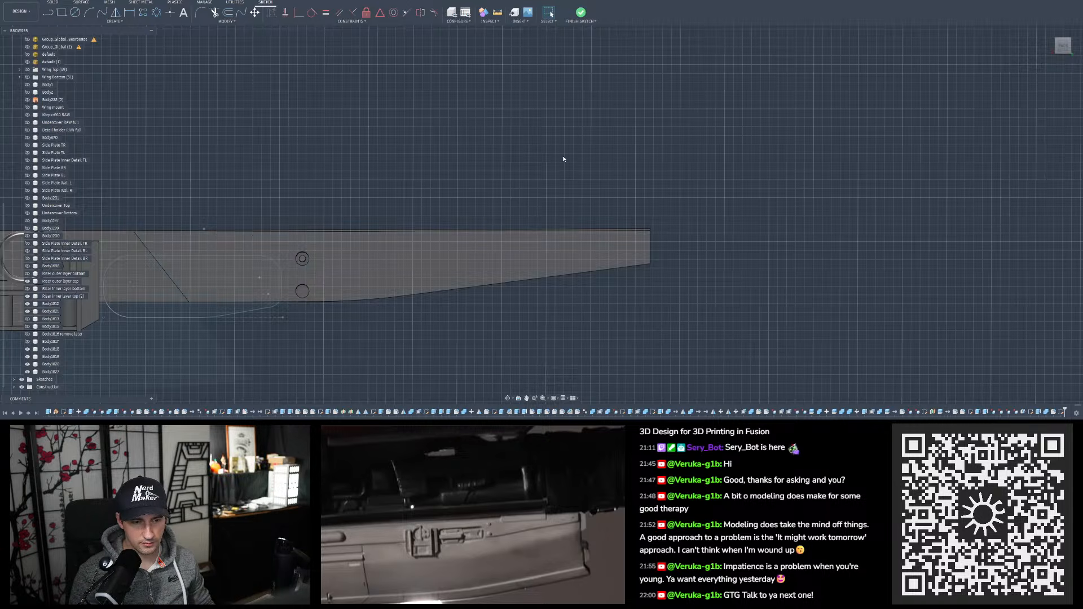
{"action": "left_click", "coordinate": [1040, 412]}
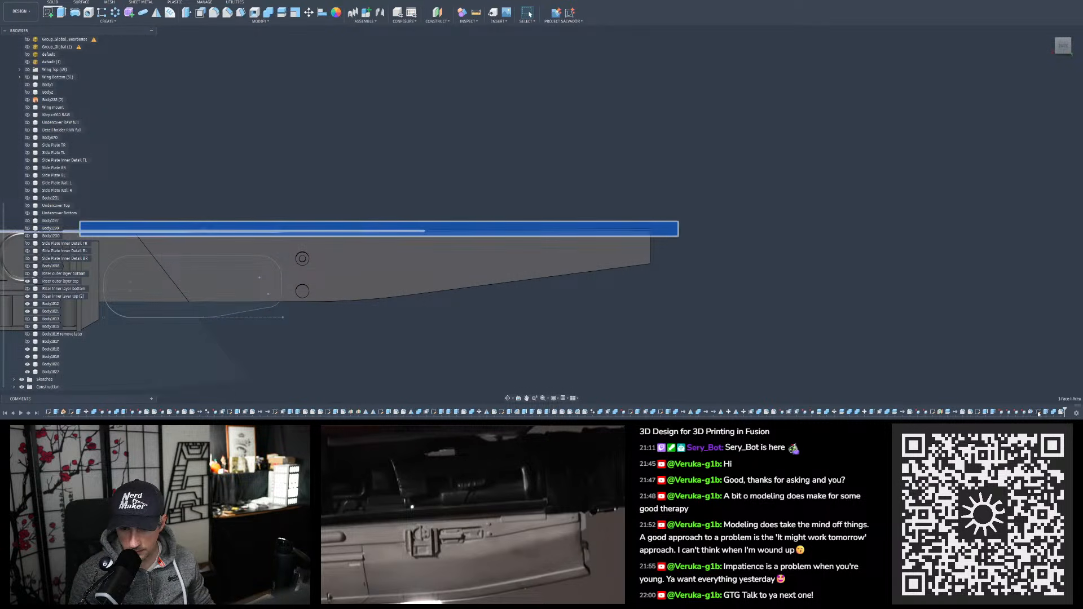
{"action": "double_click", "coordinate": [1039, 412]}
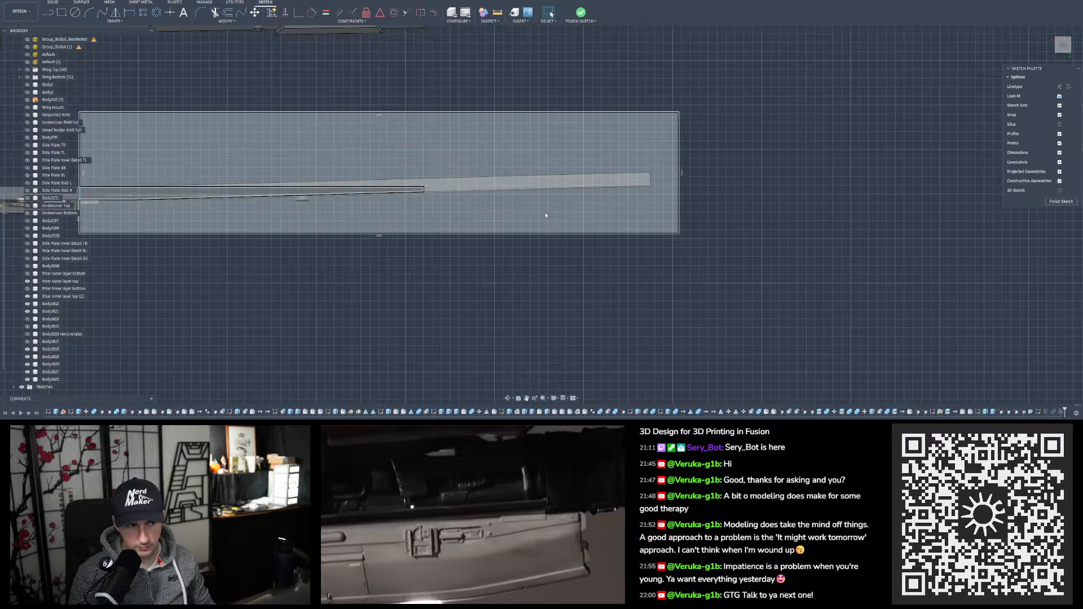
{"action": "left_click", "coordinate": [39, 2]}
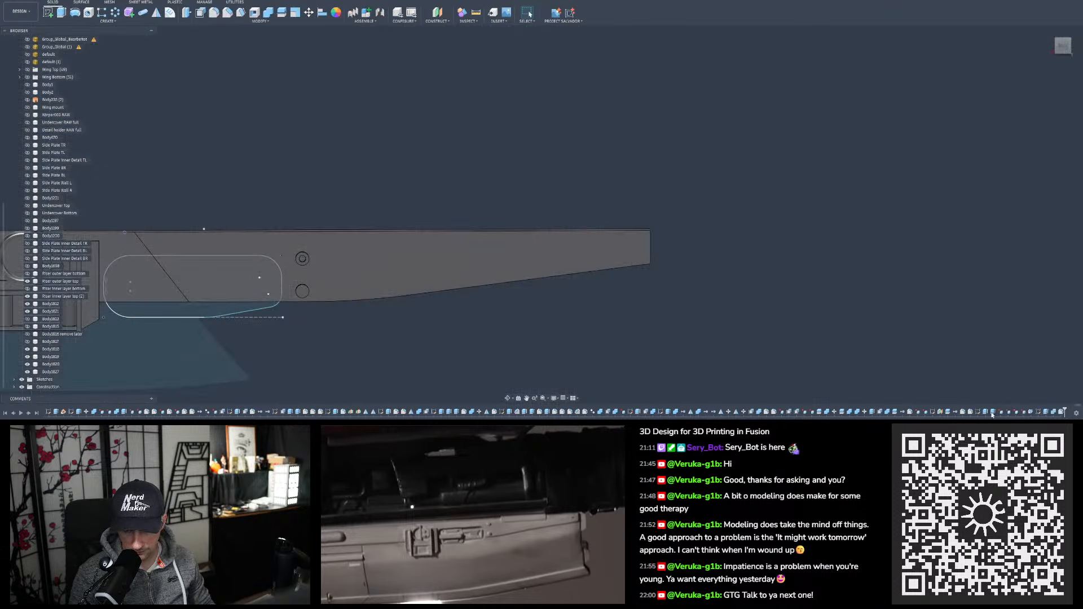
Edit the plate extension's tapered profile sketch and draw a circle about 1.2 mm in diameter near its narrow end
{"action": "left_click", "coordinate": [978, 414]}
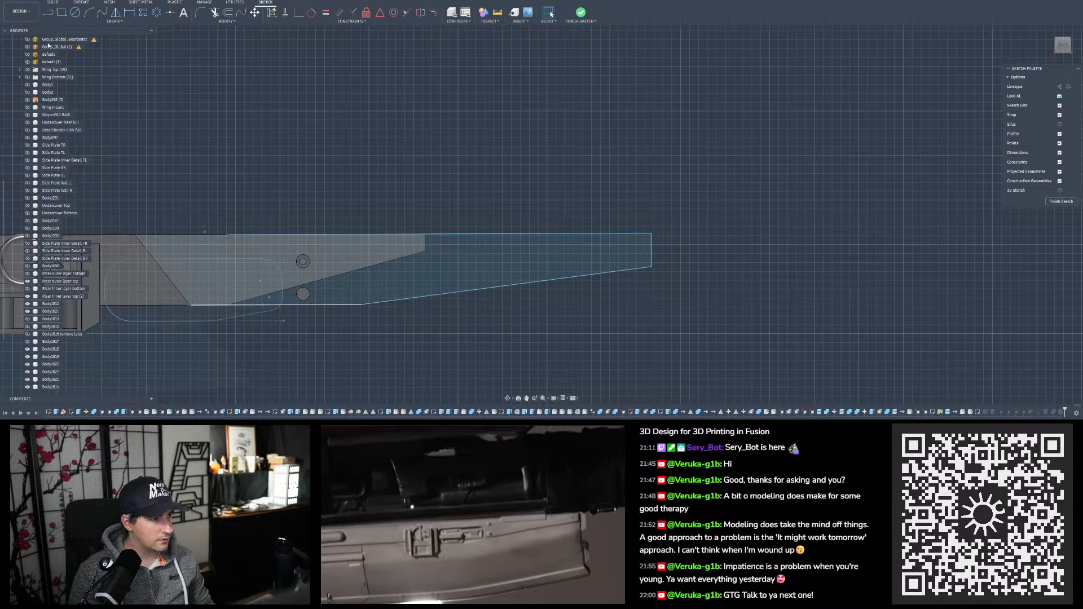
{"action": "left_click", "coordinate": [75, 12]}
{"action": "scroll", "coordinate": [670, 256], "scroll_direction": "up", "scroll_amount": 3}
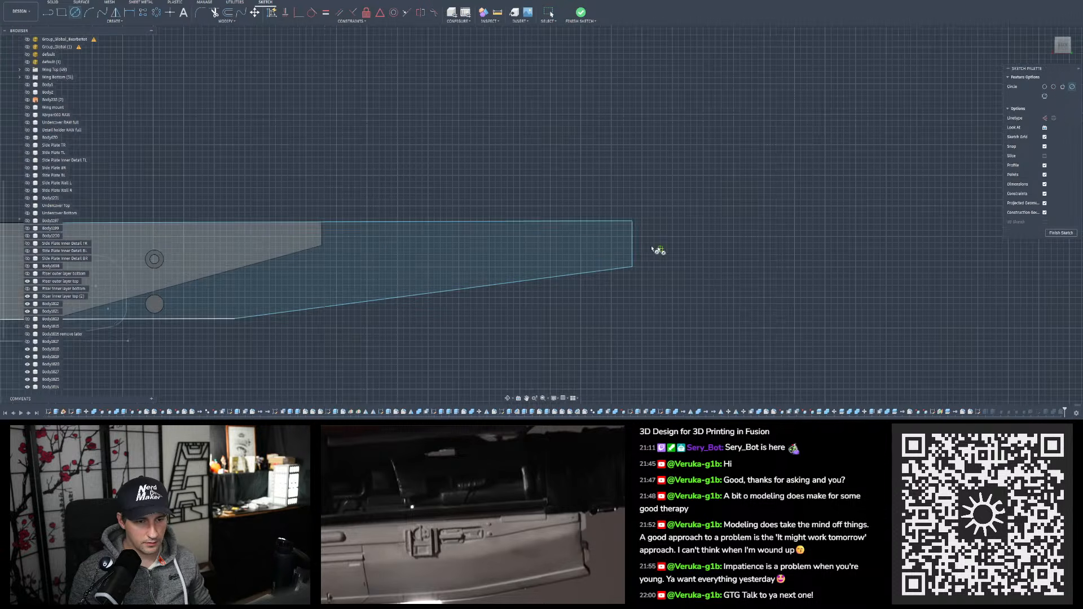
{"action": "left_click", "coordinate": [579, 237]}
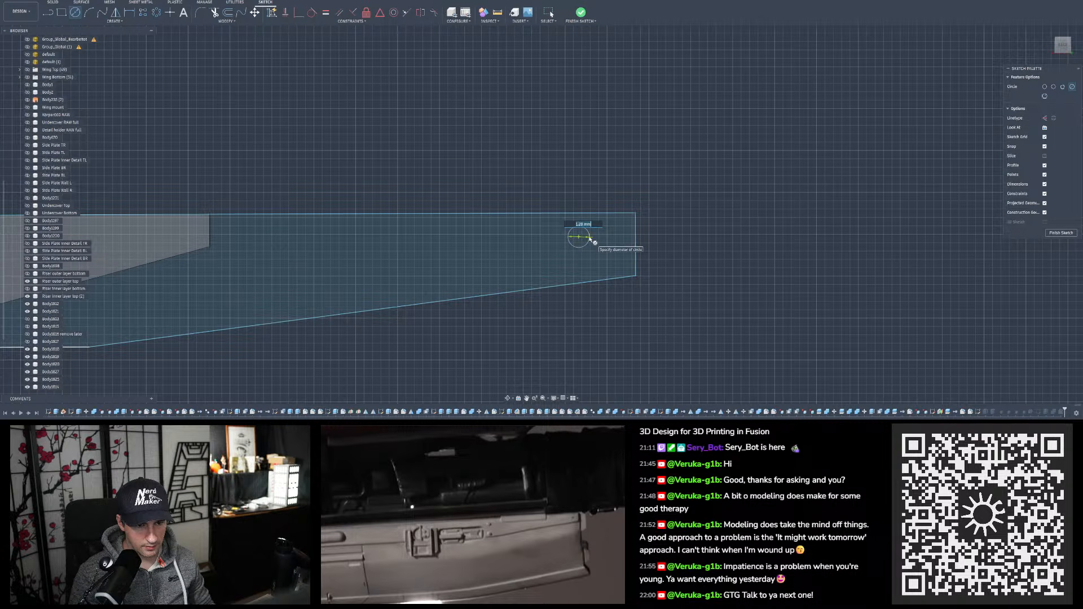
{"action": "left_click", "coordinate": [589, 241]}
Measure the small hole's diameter on the finished side plate and close the Measure tool
{"action": "scroll", "coordinate": [579, 348], "scroll_direction": "down", "scroll_amount": 5}
{"action": "scroll", "coordinate": [522, 204], "scroll_direction": "down", "scroll_amount": 3}
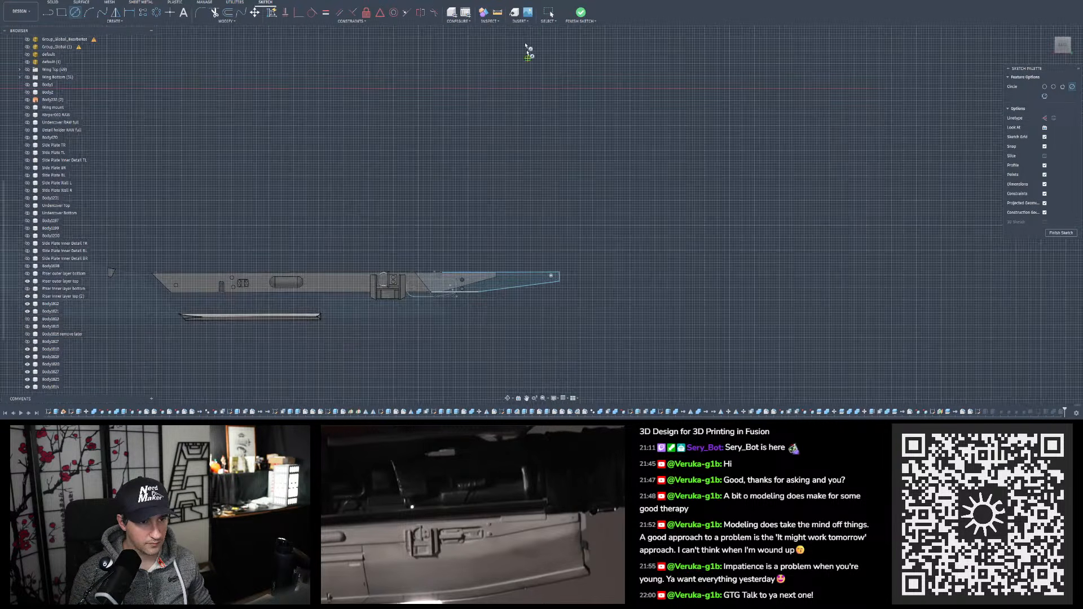
{"action": "left_click", "coordinate": [498, 13]}
{"action": "scroll", "coordinate": [538, 203], "scroll_direction": "down", "scroll_amount": 3}
{"action": "scroll", "coordinate": [526, 85], "scroll_direction": "up", "scroll_amount": 10}
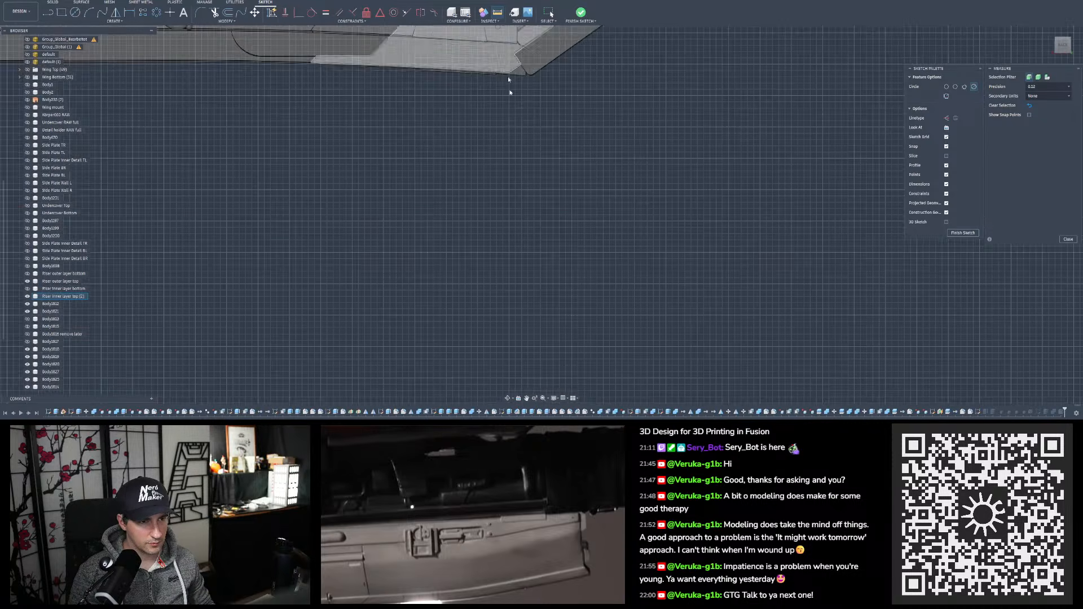
{"action": "scroll", "coordinate": [519, 113], "scroll_direction": "up", "scroll_amount": 6}
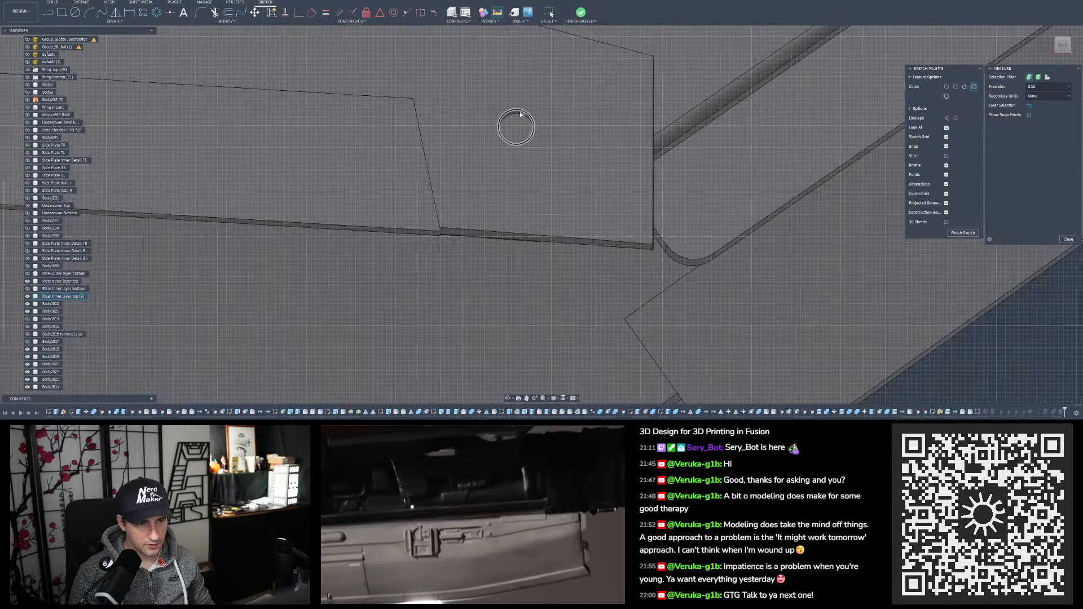
{"action": "left_click", "coordinate": [519, 114]}
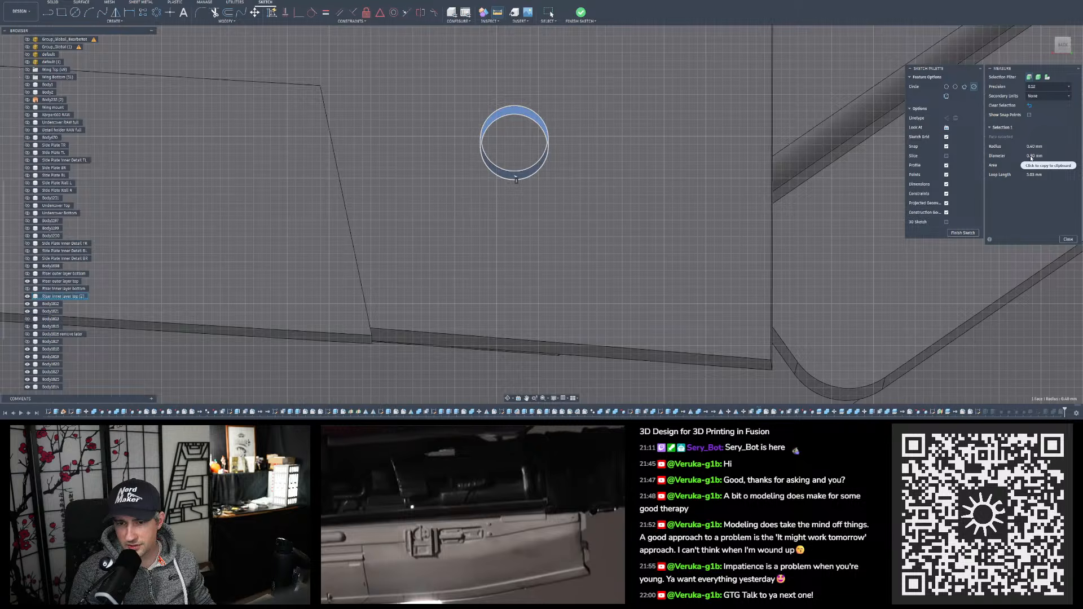
{"action": "left_click", "coordinate": [1069, 242]}
{"action": "scroll", "coordinate": [734, 282], "scroll_direction": "down", "scroll_amount": 10}
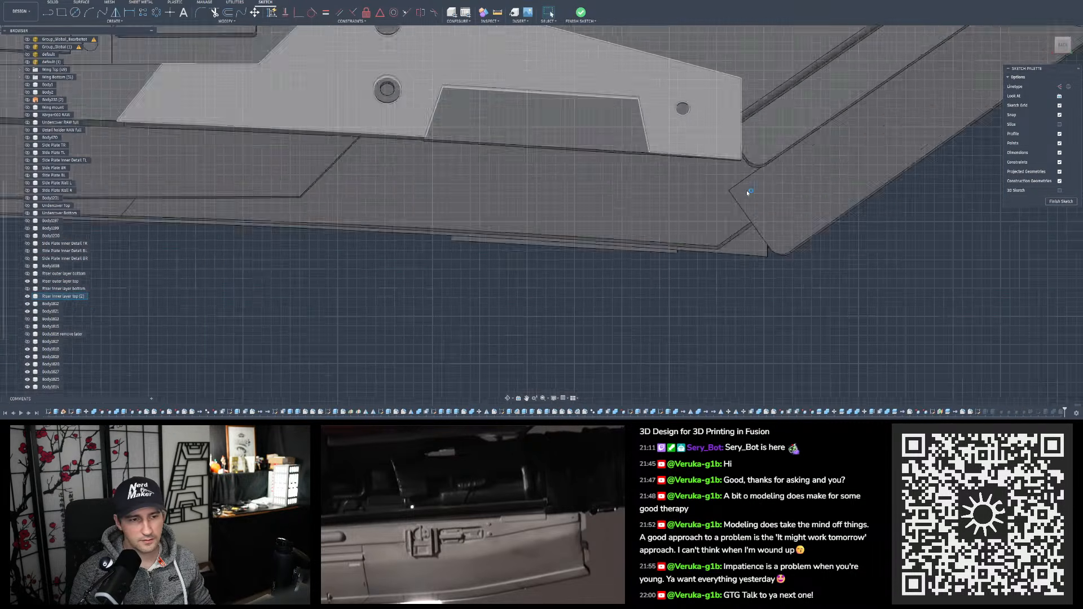
Dimension the small circle near the plate's narrow end with a diameter of 0.8 mm
{"action": "scroll", "coordinate": [729, 294], "scroll_direction": "up", "scroll_amount": 10}
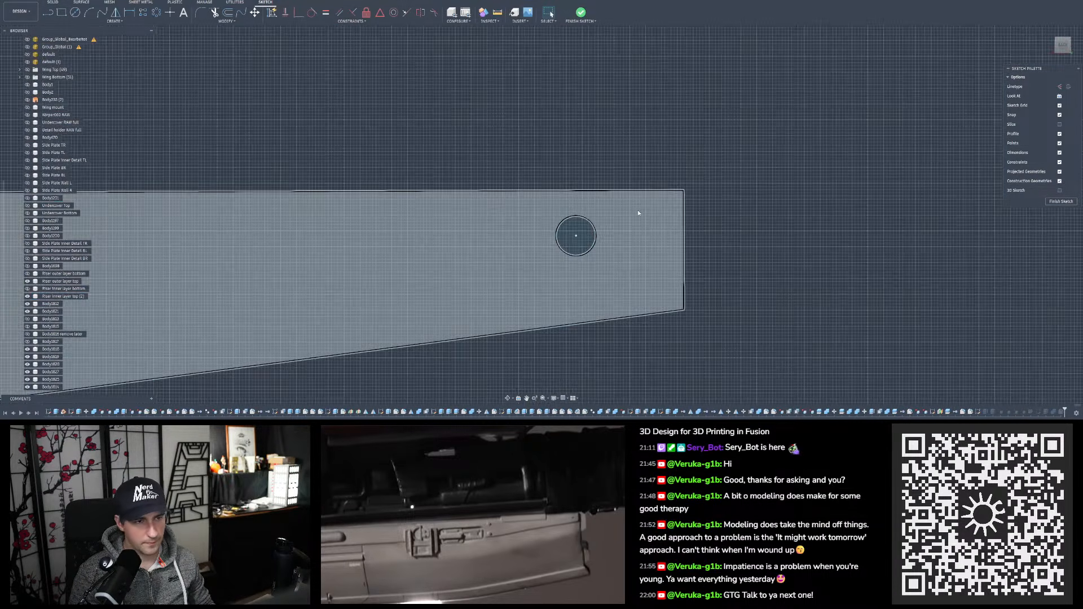
{"action": "key", "text": "d"}
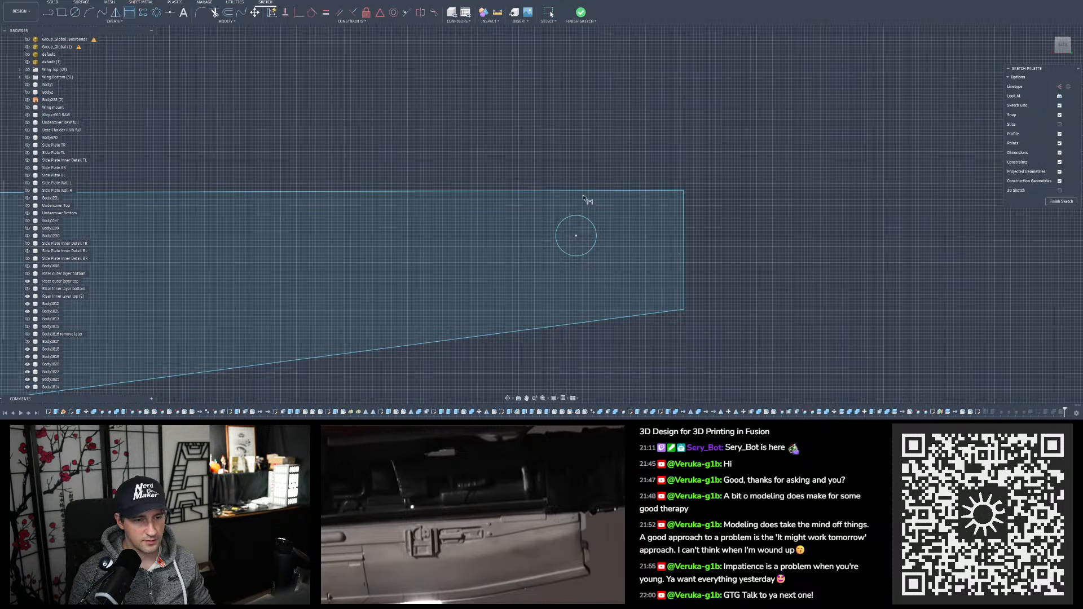
{"action": "left_click", "coordinate": [592, 225]}
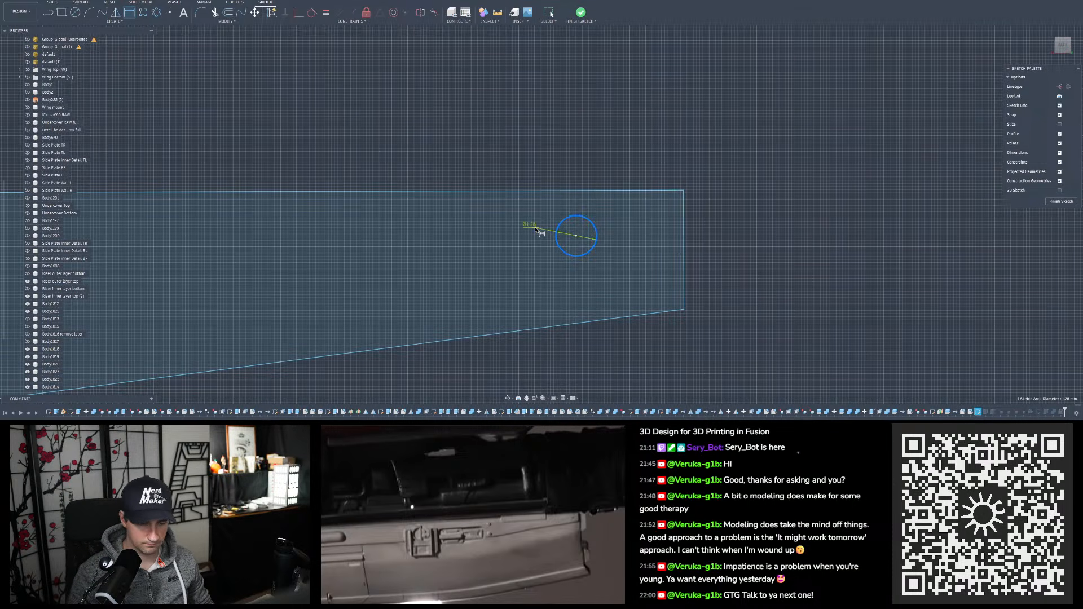
{"action": "left_click", "coordinate": [536, 230]}
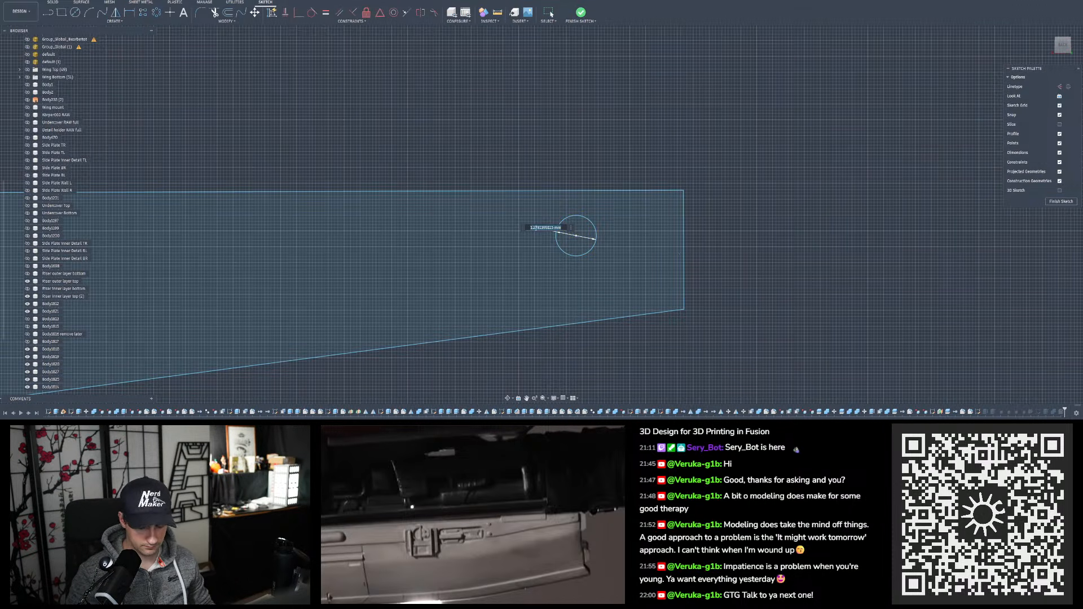
{"action": "type", "text": "0,8"}
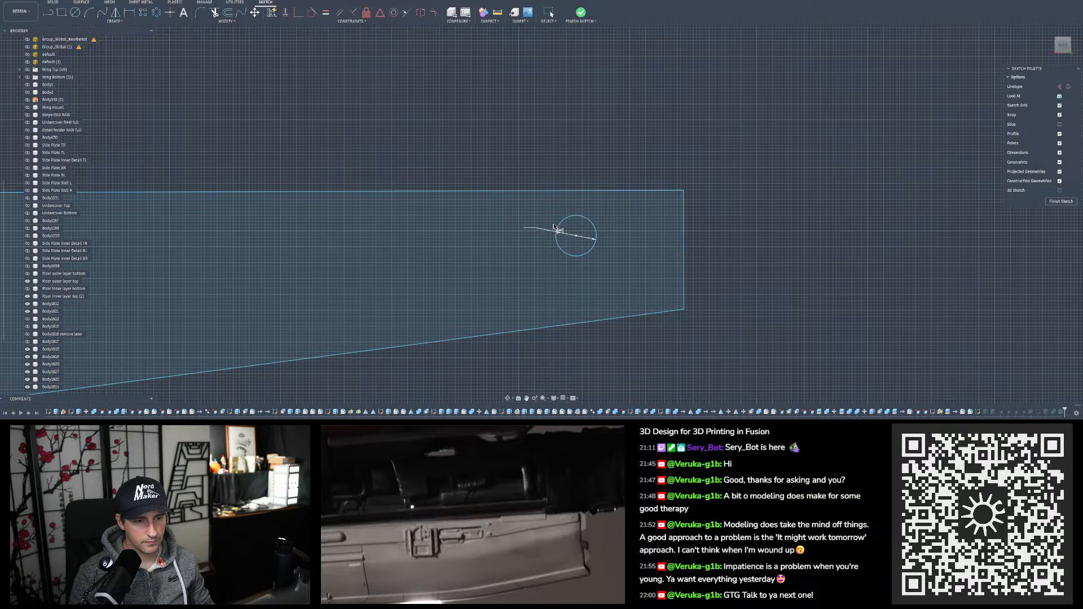
{"action": "key", "text": "Return"}
Dimension the gap between the circle's tangent and the plate's vertical end edge at 2.67 mm, using the copied value
{"action": "left_click", "coordinate": [130, 14]}
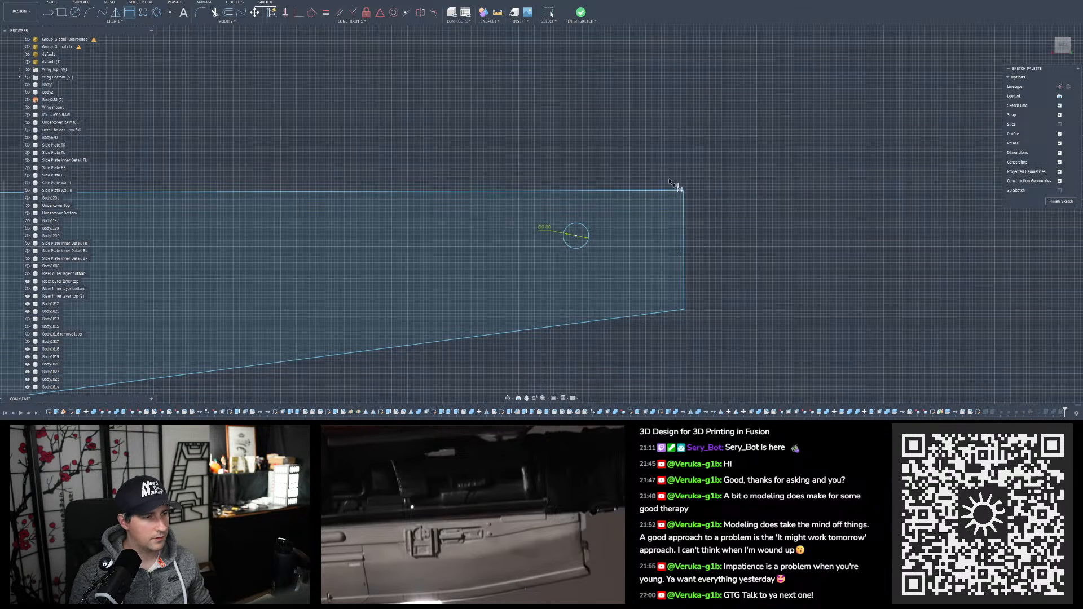
{"action": "left_click", "coordinate": [684, 227]}
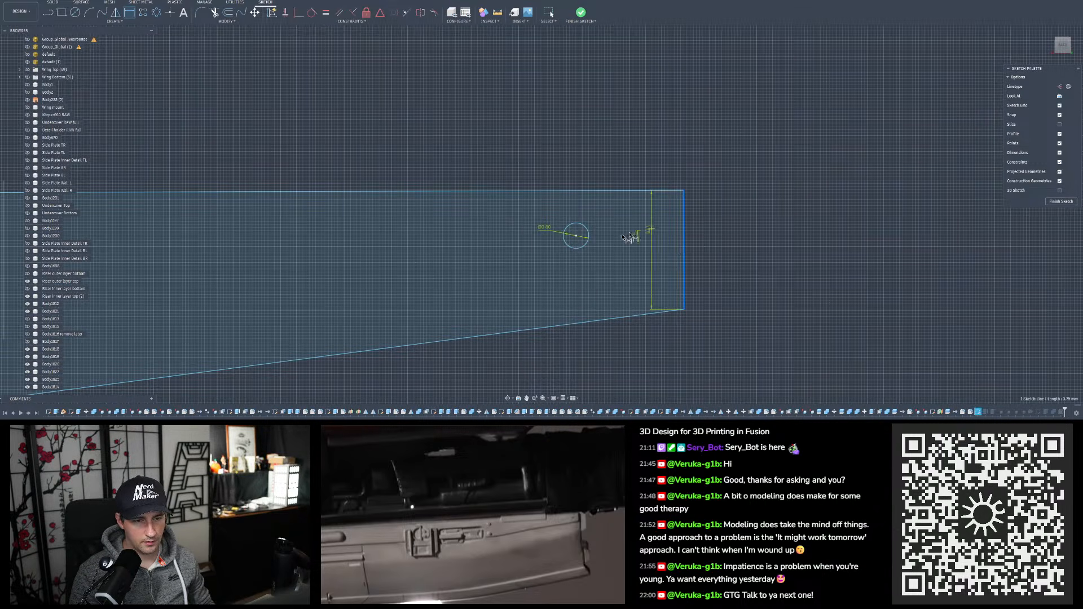
{"action": "right_click", "coordinate": [590, 239]}
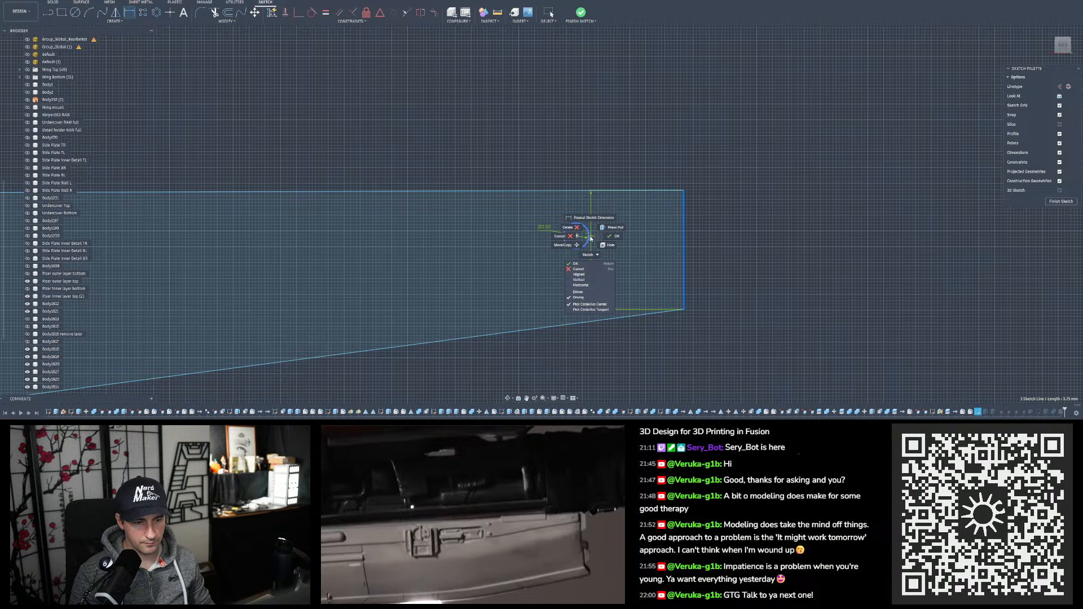
{"action": "left_click", "coordinate": [602, 311]}
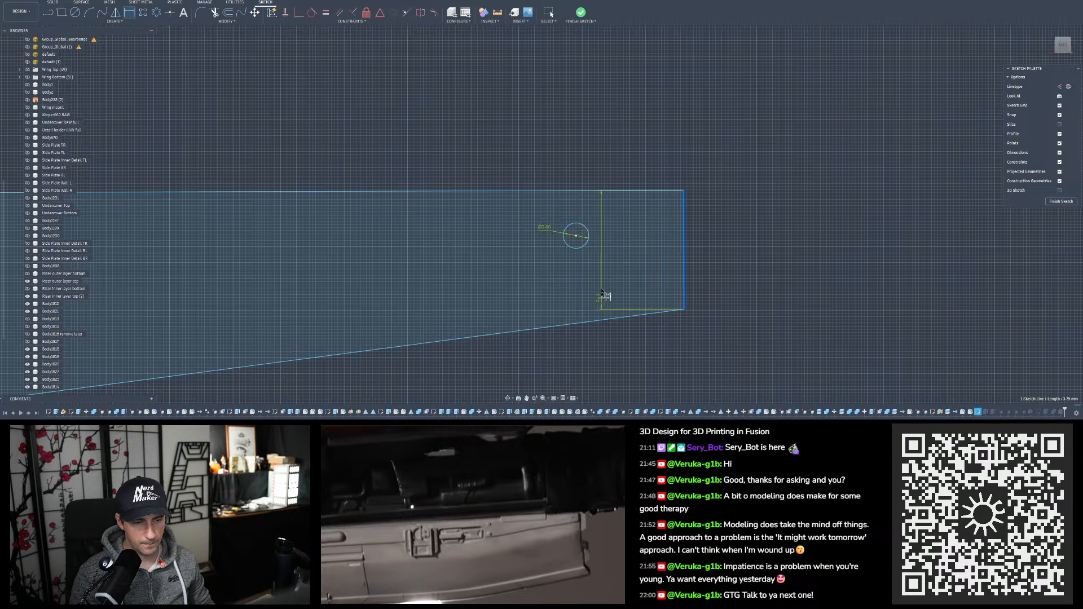
{"action": "left_click", "coordinate": [590, 239]}
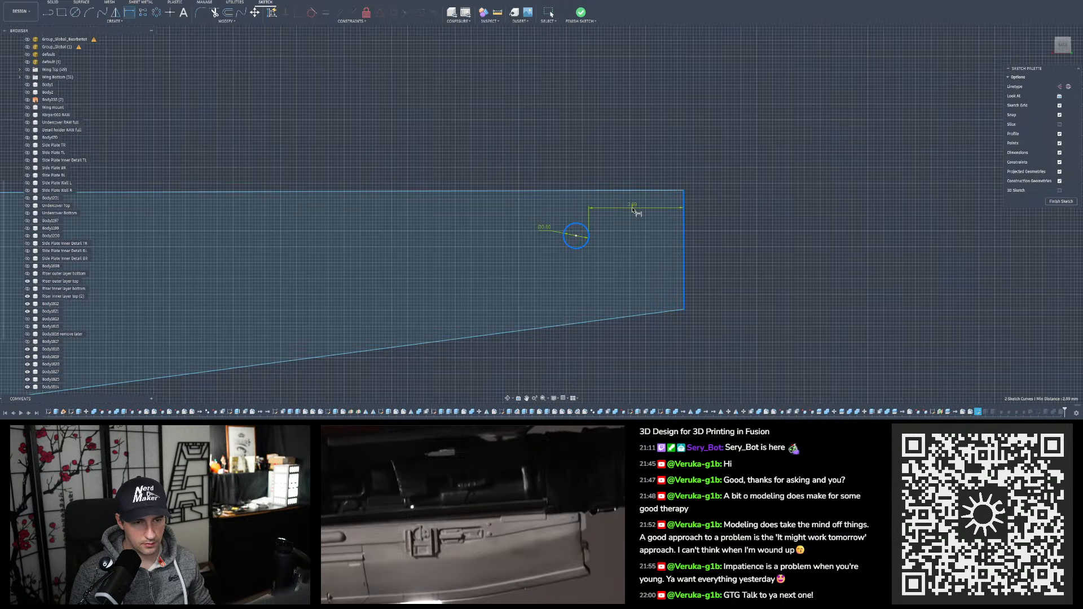
{"action": "left_click", "coordinate": [649, 215]}
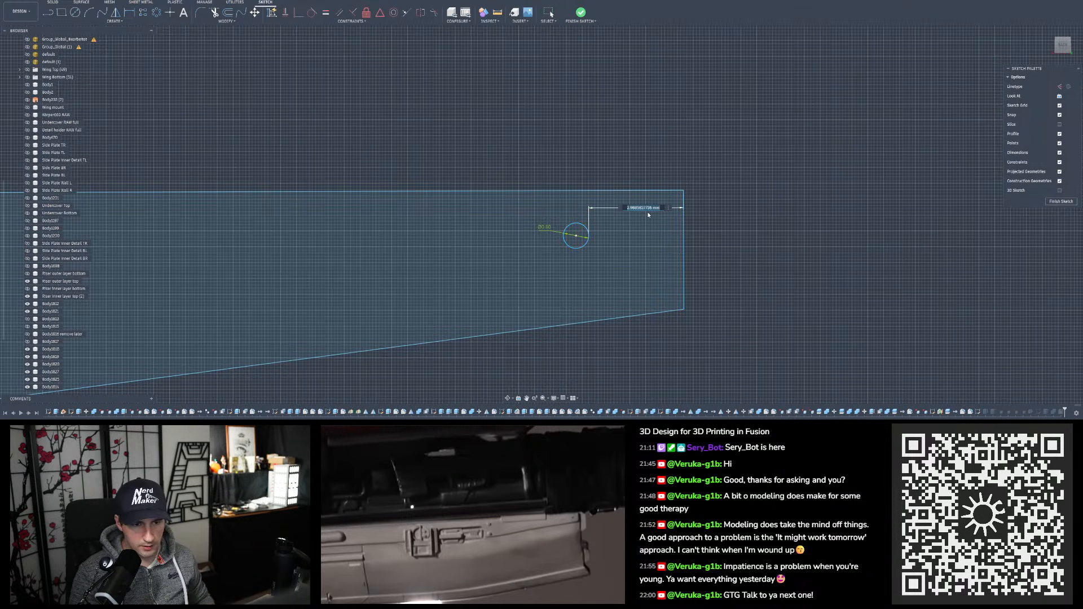
{"action": "key", "text": "super+v"}
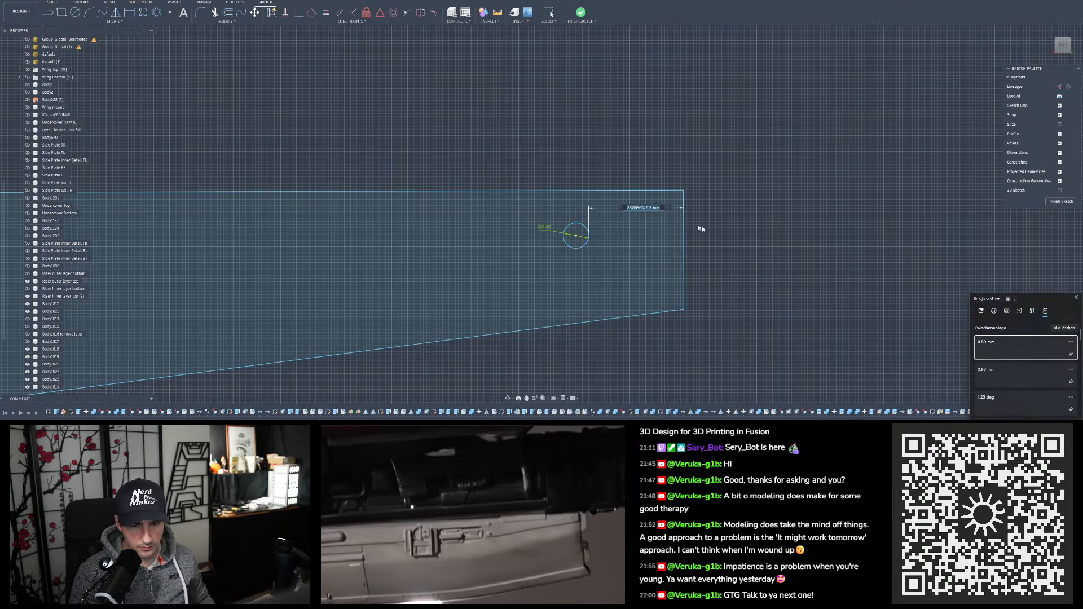
{"action": "left_click", "coordinate": [987, 371]}
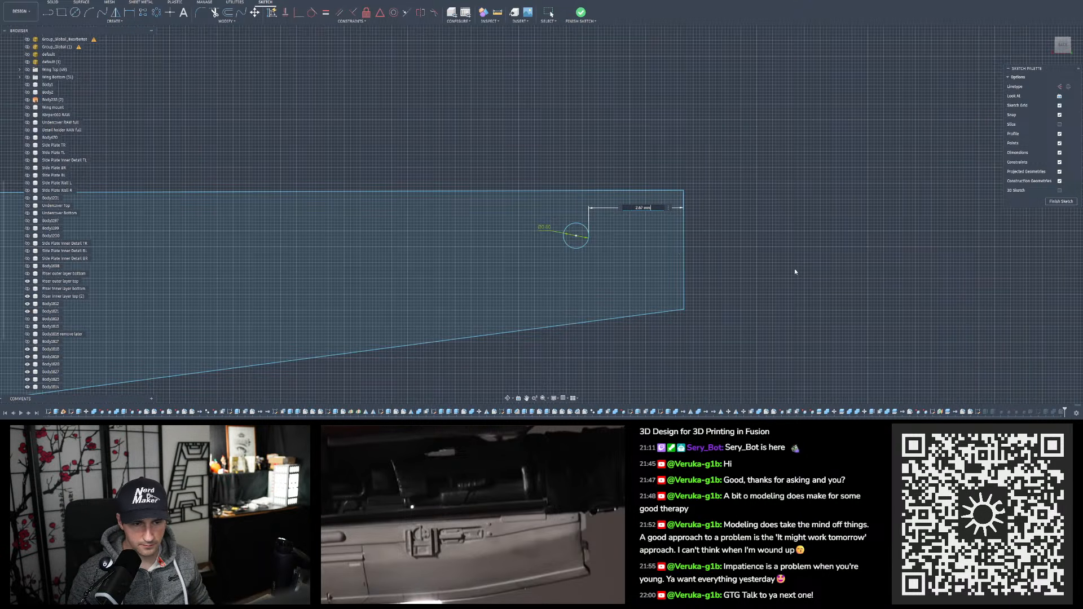
{"action": "key", "text": "Return"}
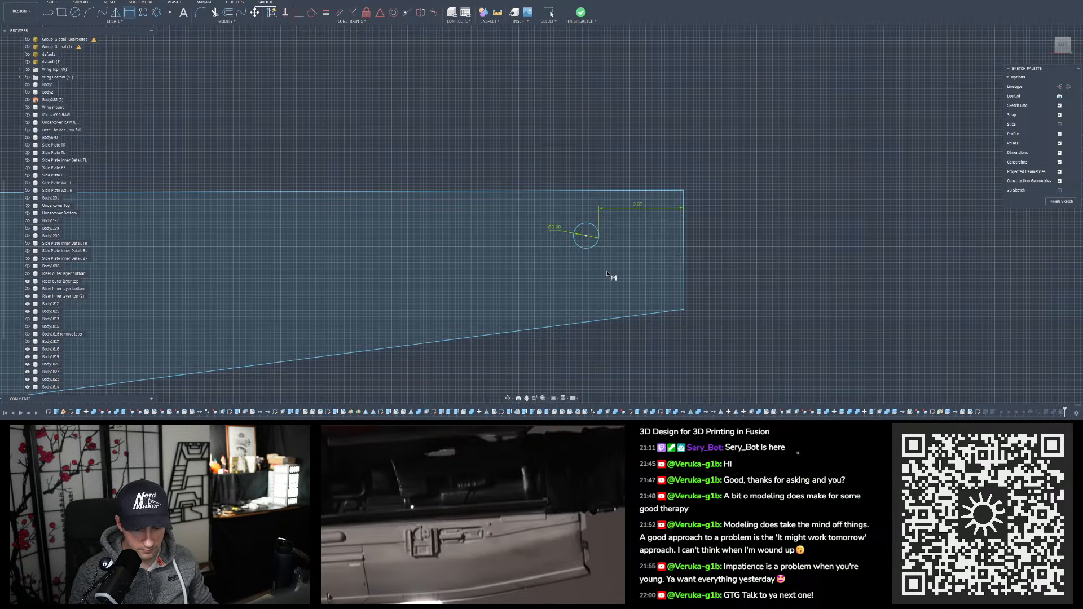
{"action": "key", "text": "Escape"}
Try to move the circle lower within the plate's narrow end
{"action": "left_click_drag", "start_coordinate": [586, 238], "coordinate": [590, 254]}
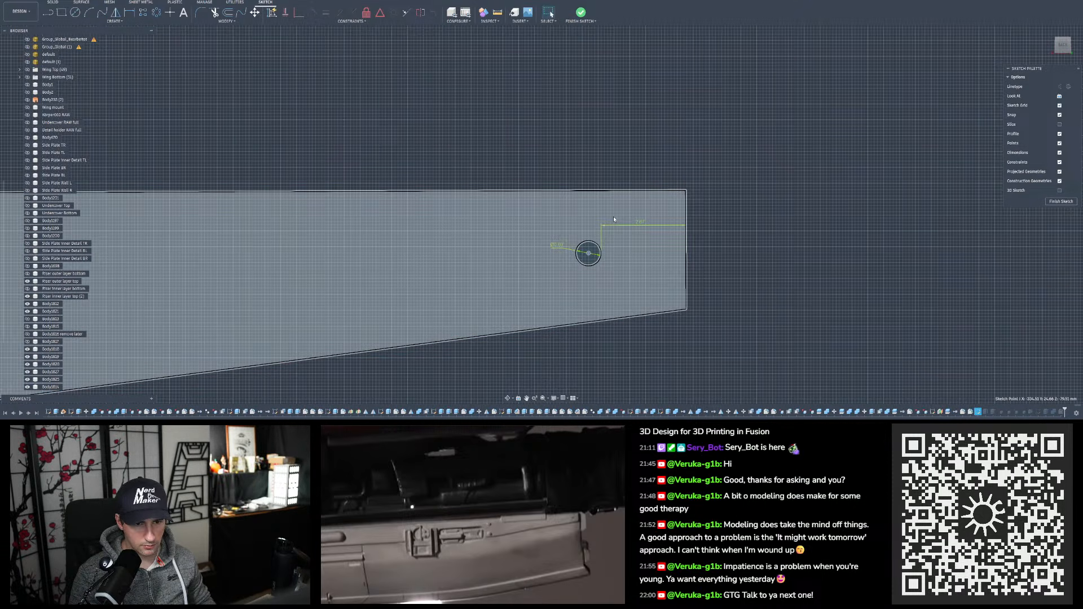
{"action": "scroll", "coordinate": [693, 231], "scroll_direction": "down", "scroll_amount": 2}
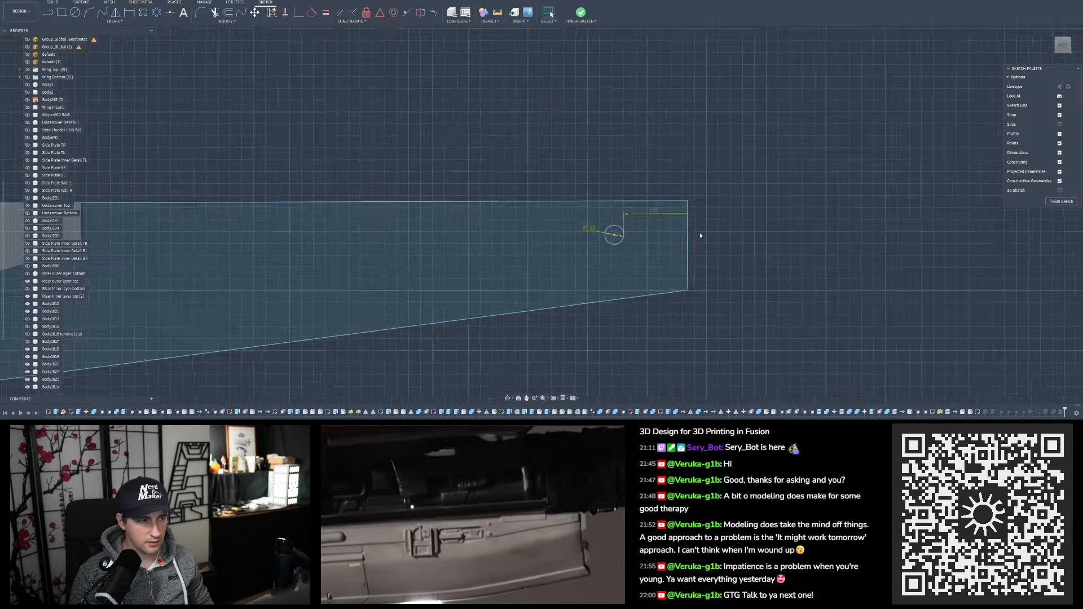
{"action": "scroll", "coordinate": [700, 236], "scroll_direction": "down", "scroll_amount": 3}
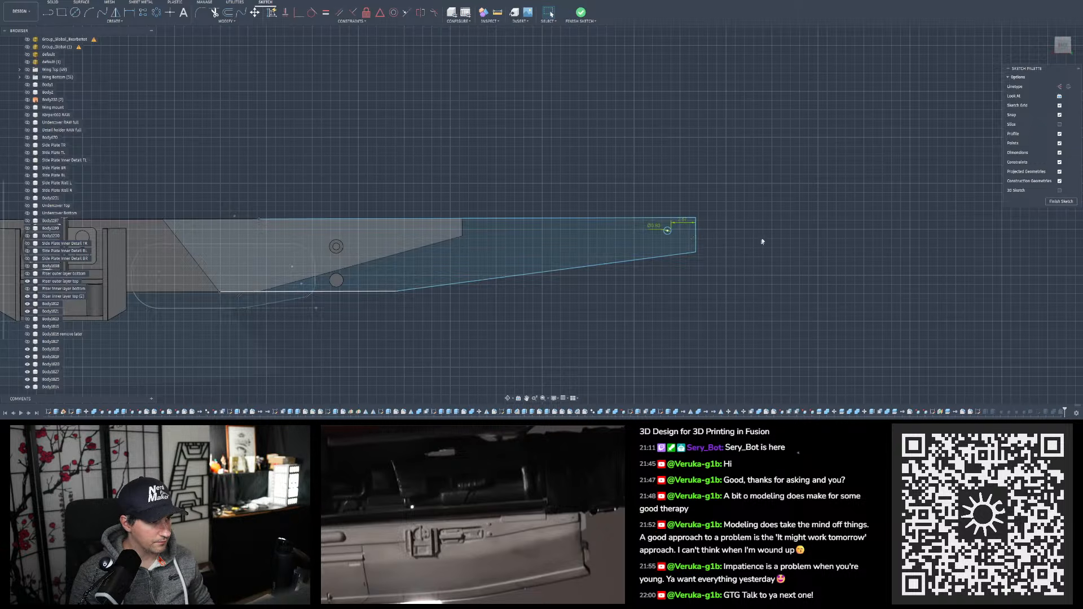
Show the riser inner layer bottom body and compare its outer edge with the sketch profile's vertical end edge
{"action": "left_click", "coordinate": [28, 289]}
{"action": "scroll", "coordinate": [732, 227], "scroll_direction": "up", "scroll_amount": 8}
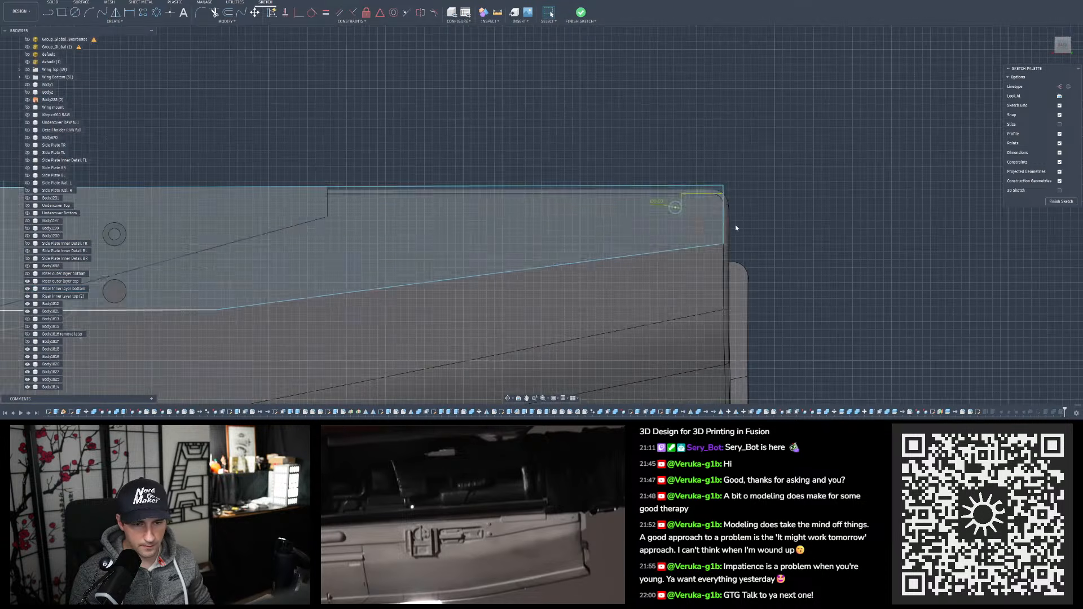
{"action": "scroll", "coordinate": [700, 282], "scroll_direction": "down", "scroll_amount": 2}
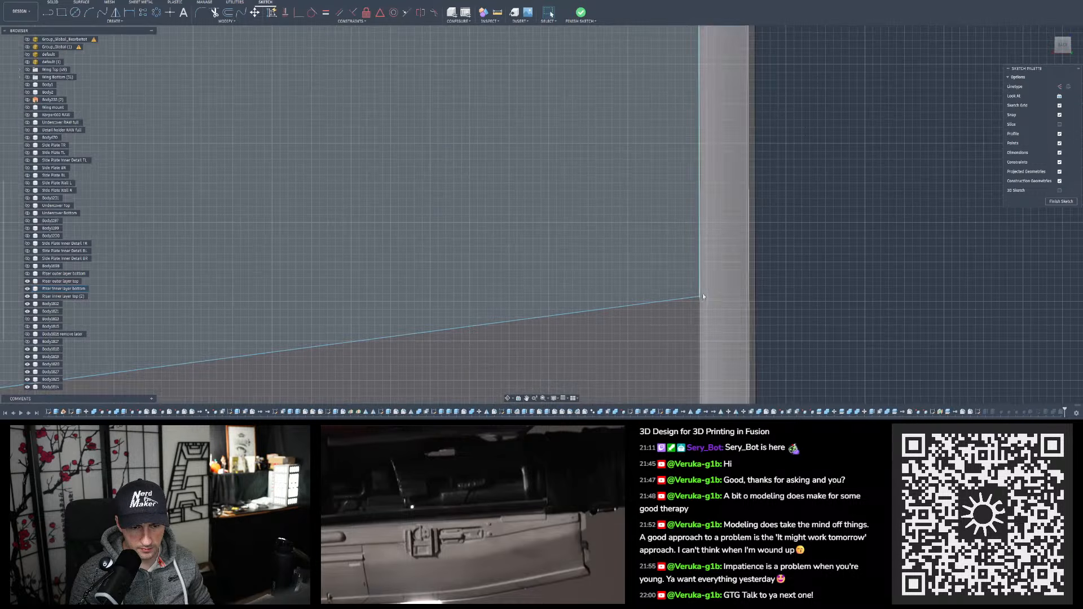
{"action": "scroll", "coordinate": [752, 282], "scroll_direction": "down", "scroll_amount": 3}
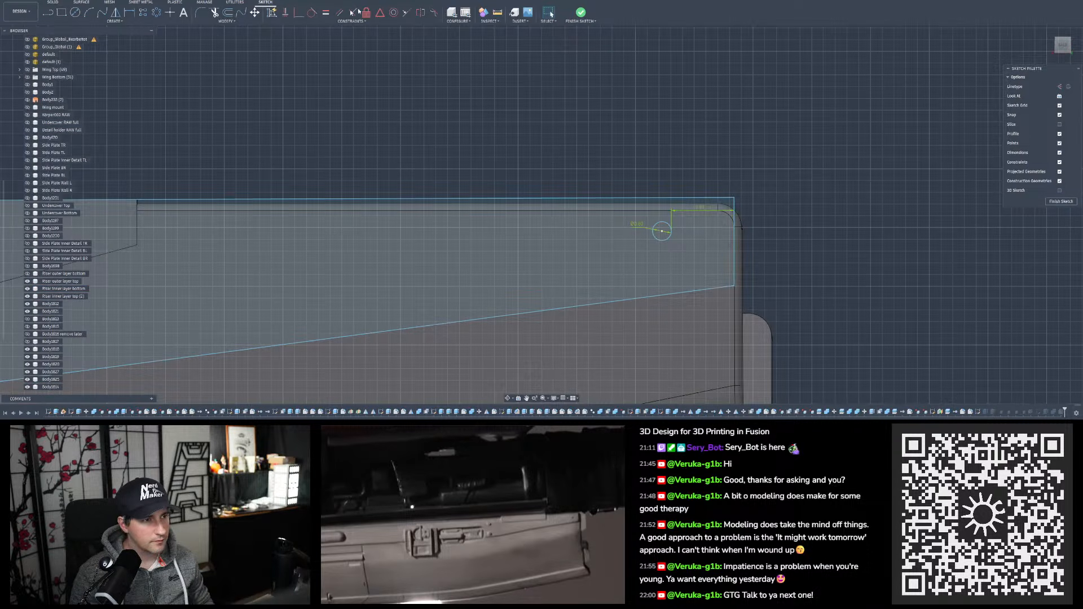
Dimension the profile from the upper corner of its slanted side to the vertical end edge at 58 mm
{"action": "left_click", "coordinate": [129, 12]}
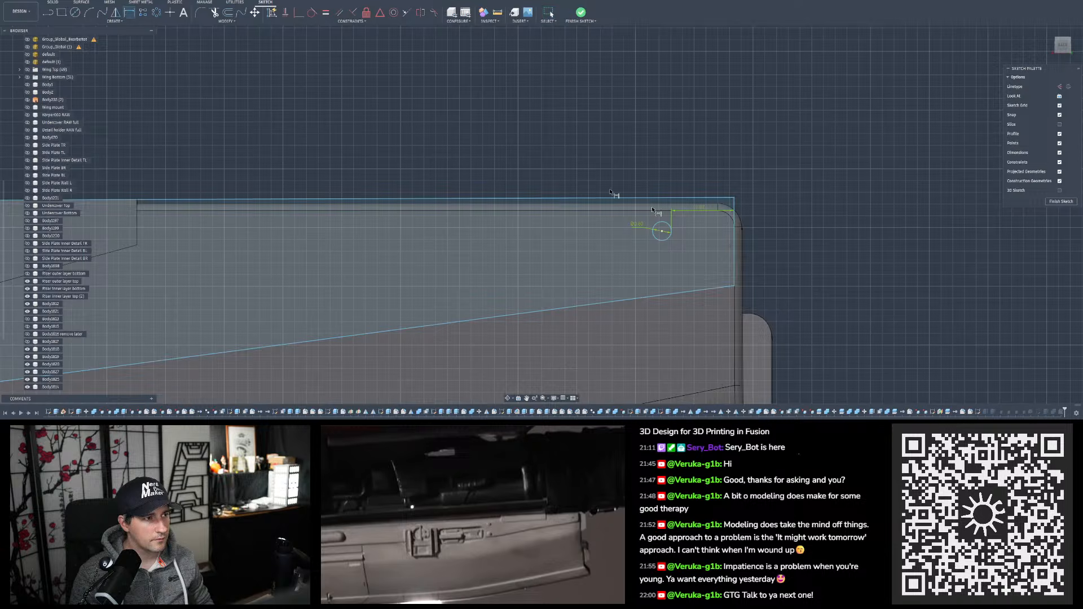
{"action": "scroll", "coordinate": [885, 244], "scroll_direction": "down", "scroll_amount": 3}
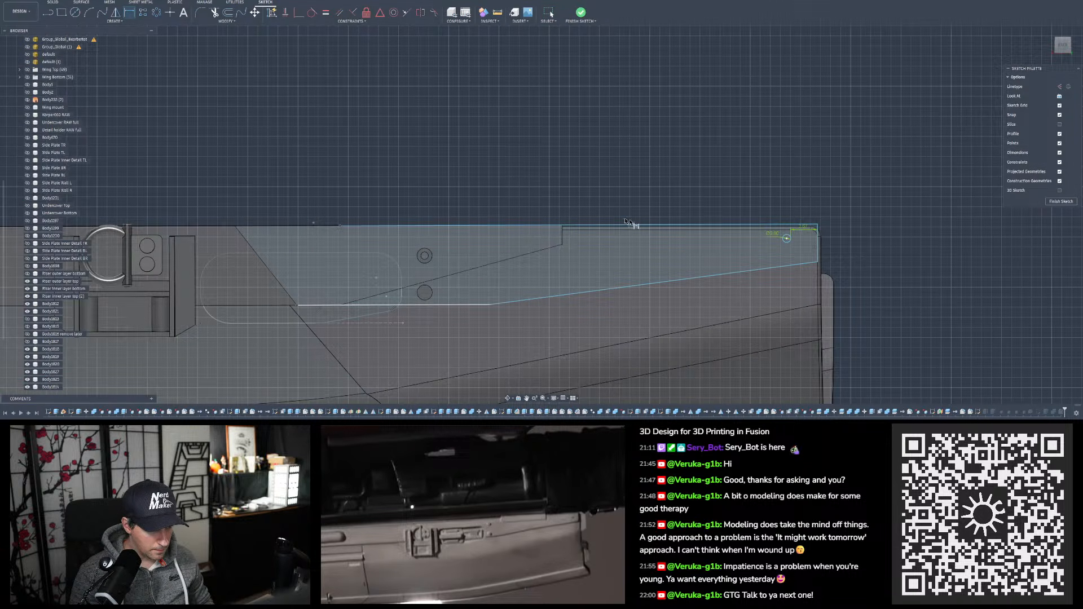
{"action": "left_click", "coordinate": [236, 226]}
{"action": "left_click", "coordinate": [818, 233]}
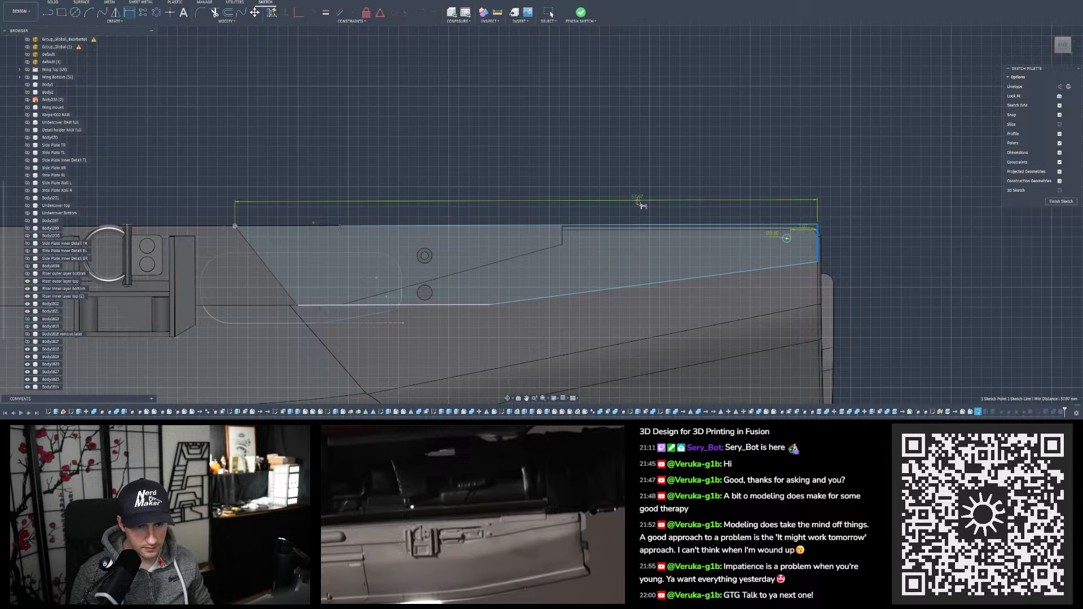
{"action": "left_click", "coordinate": [806, 224]}
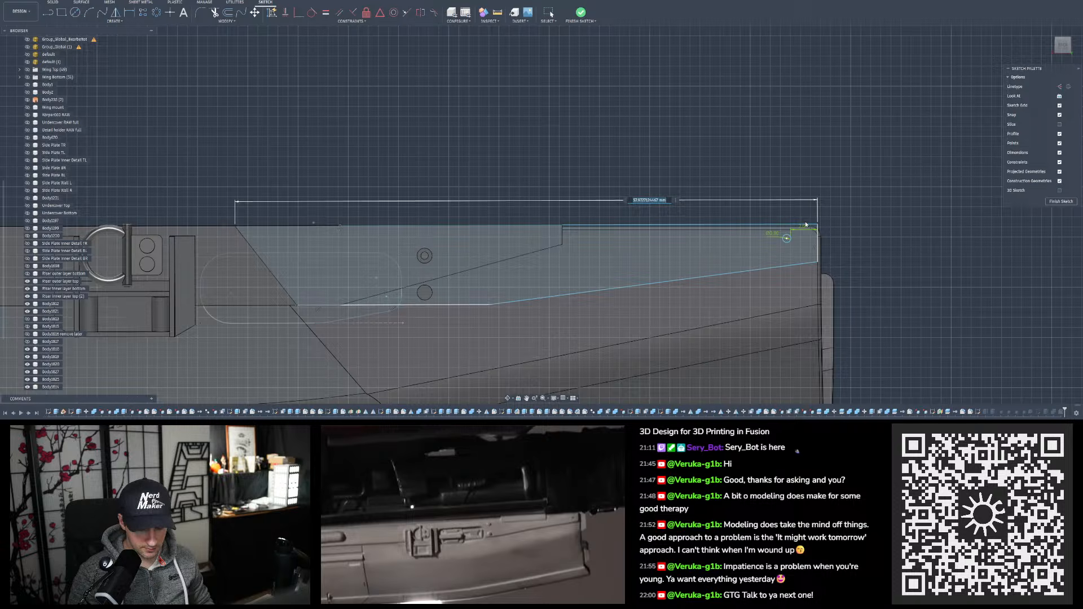
{"action": "type", "text": "58"}
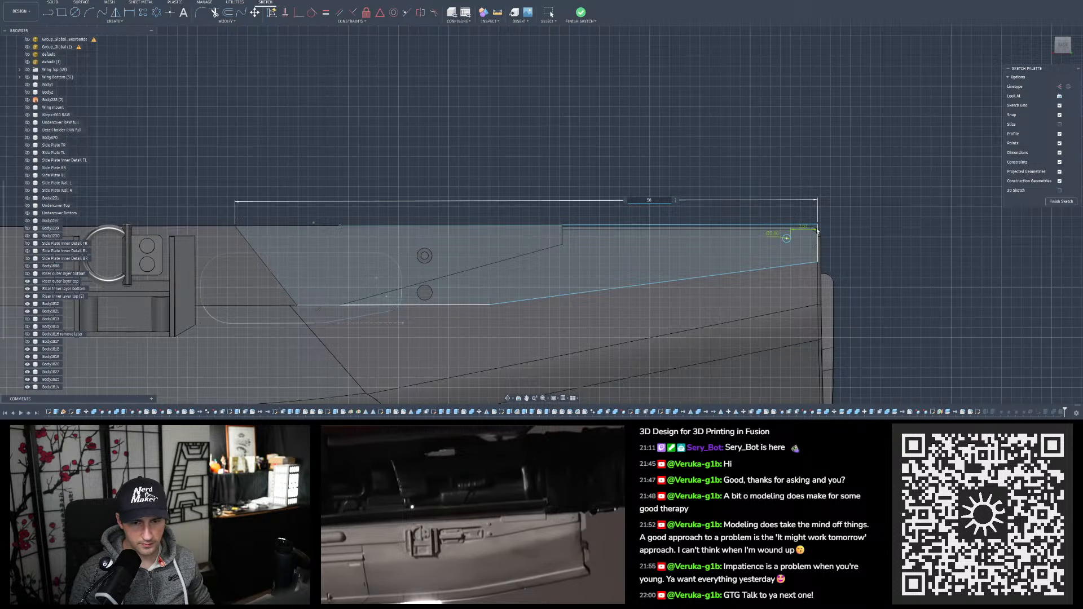
{"action": "scroll", "coordinate": [823, 256], "scroll_direction": "up", "scroll_amount": 5}
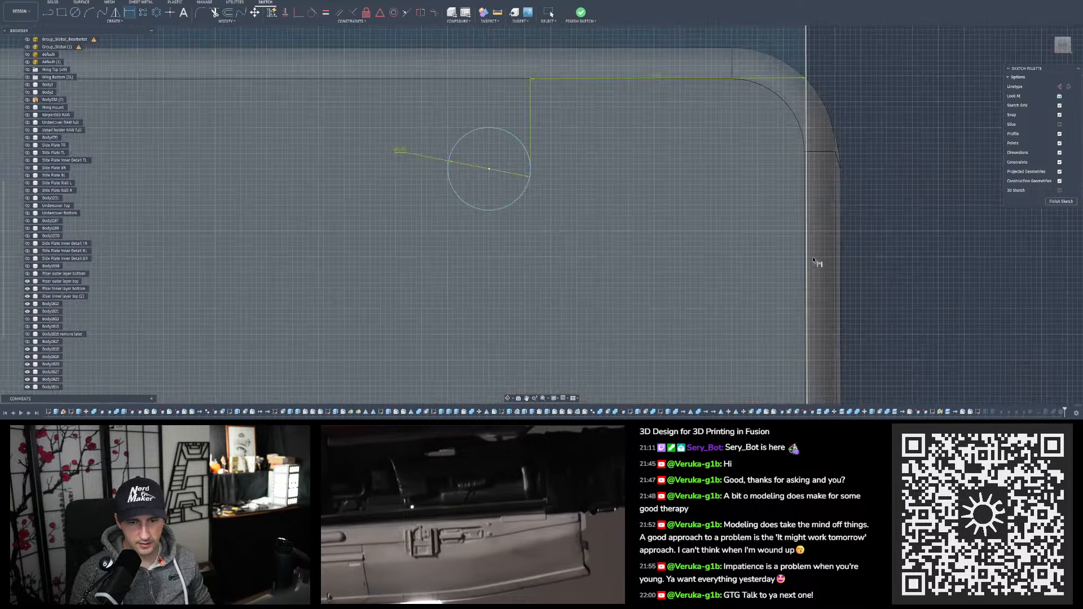
{"action": "scroll", "coordinate": [811, 232], "scroll_direction": "down", "scroll_amount": 2}
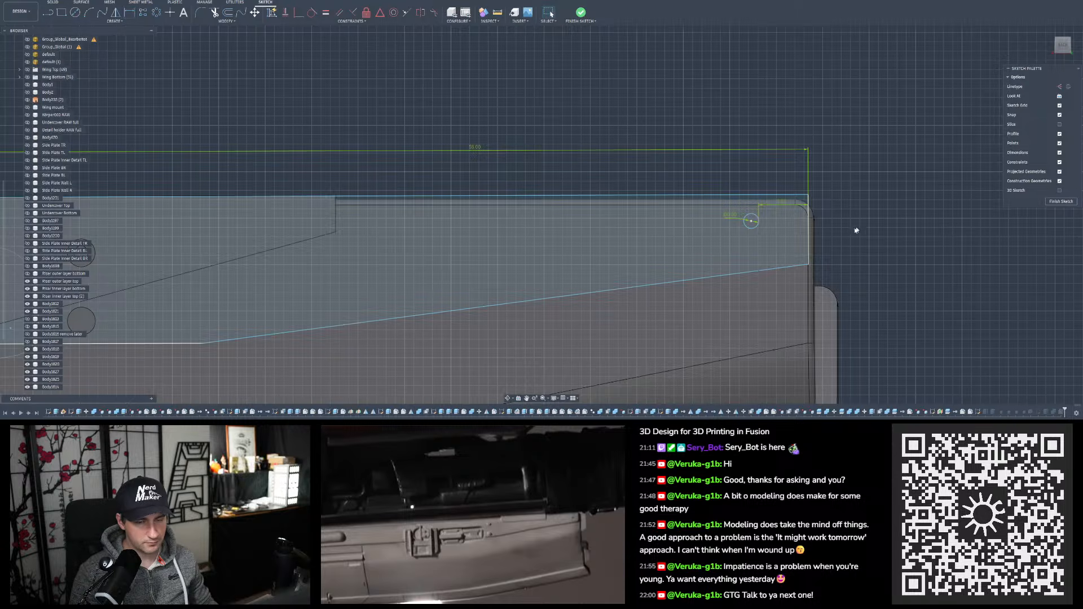
Move the 0.8 mm circle lower, roughly midway between the profile's upper and sloped lower edges
{"action": "scroll", "coordinate": [856, 230], "scroll_direction": "up", "scroll_amount": 4}
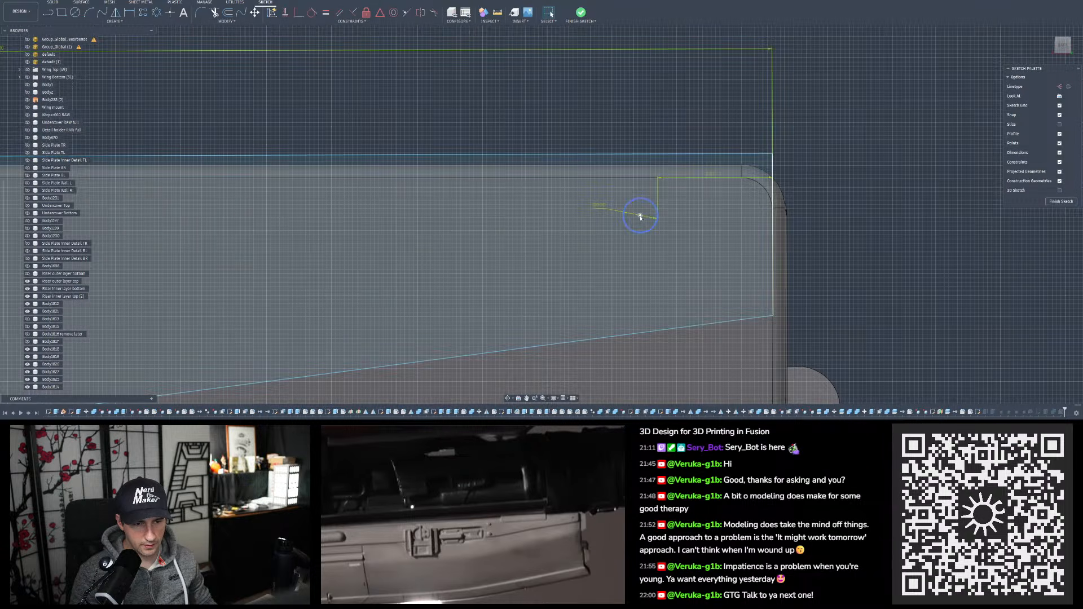
{"action": "left_click", "coordinate": [640, 217]}
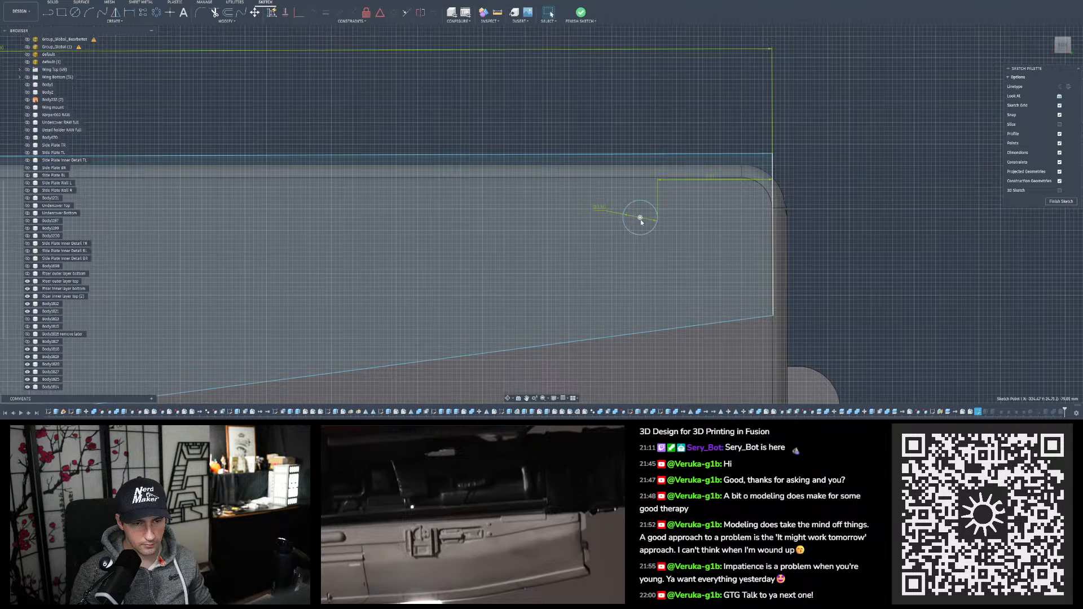
{"action": "mouse_move", "coordinate": [641, 218]}
{"action": "left_mouse_down"}
{"action": "mouse_move", "coordinate": [641, 254]}
{"action": "mouse_move", "coordinate": [644, 242]}
{"action": "left_mouse_up"}
{"action": "left_click", "coordinate": [871, 175]}
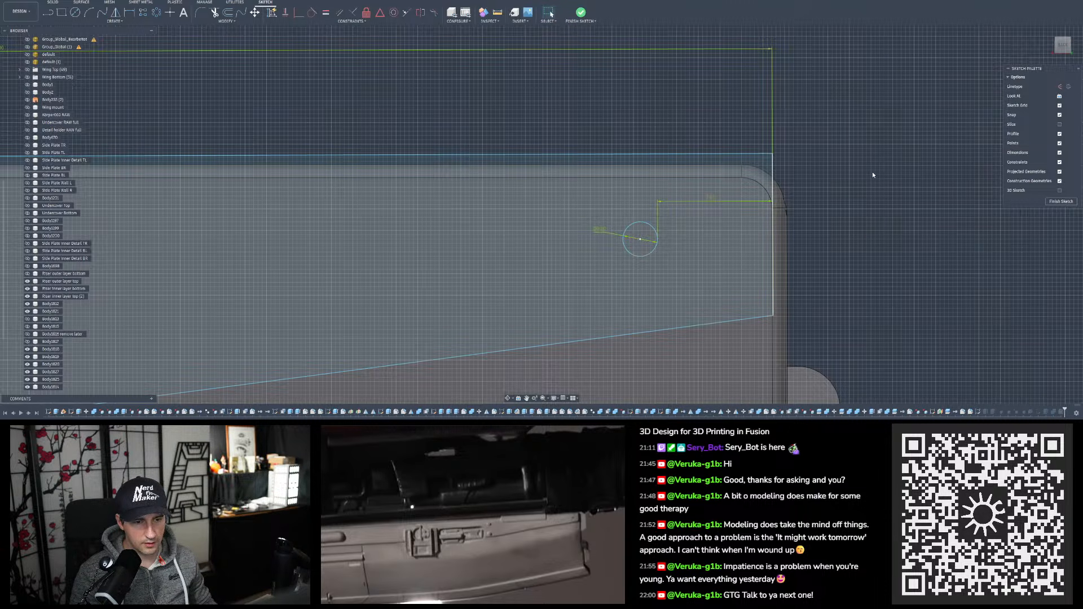
Draw two construction lines from the circle's centre, one vertical to the upper edge and one perpendicular to the sloped lower edge
{"action": "left_click", "coordinate": [48, 13]}
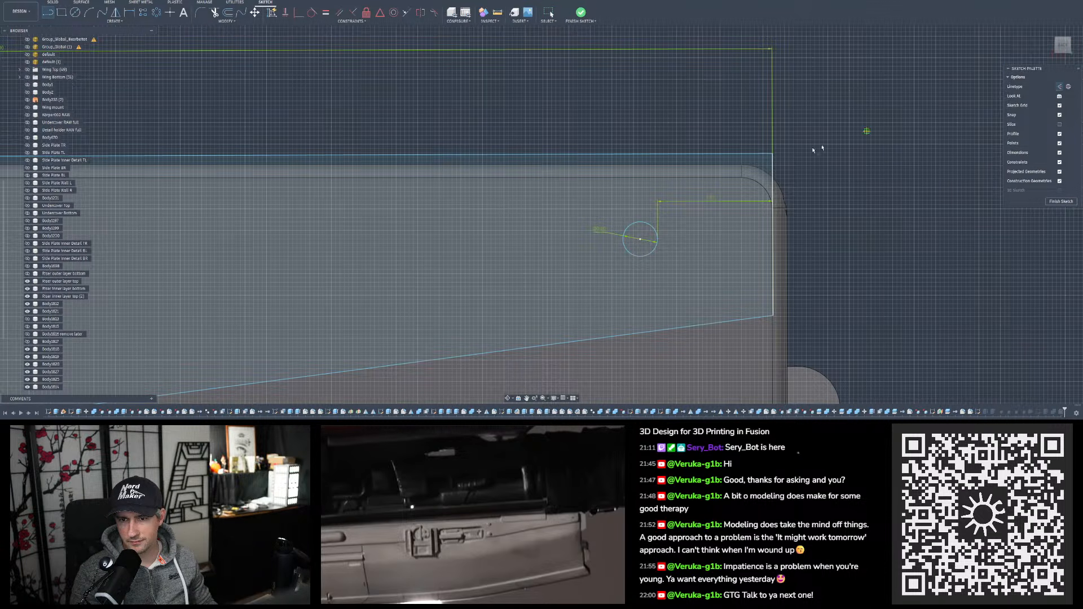
{"action": "left_click", "coordinate": [640, 241]}
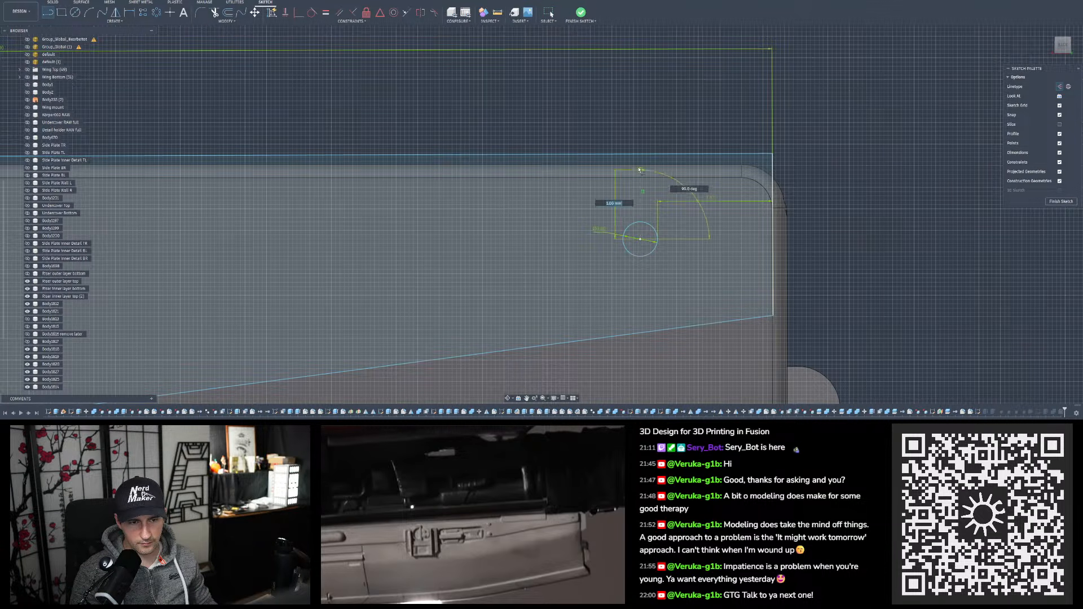
{"action": "key", "text": "Escape"}
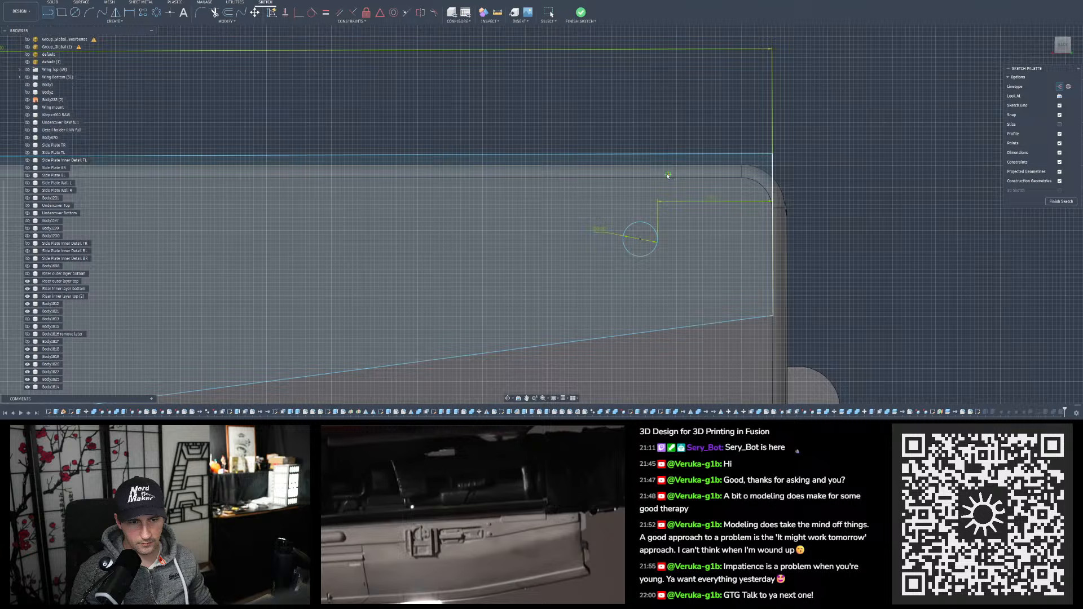
{"action": "left_click", "coordinate": [641, 240]}
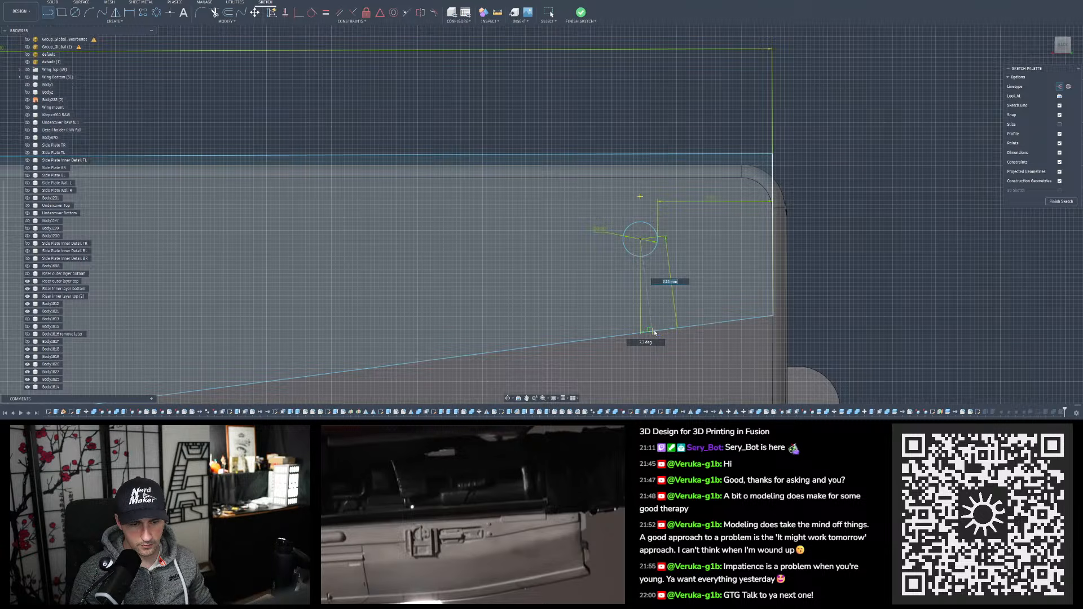
{"action": "key", "text": "Escape"}
{"action": "key", "text": "Escape"}
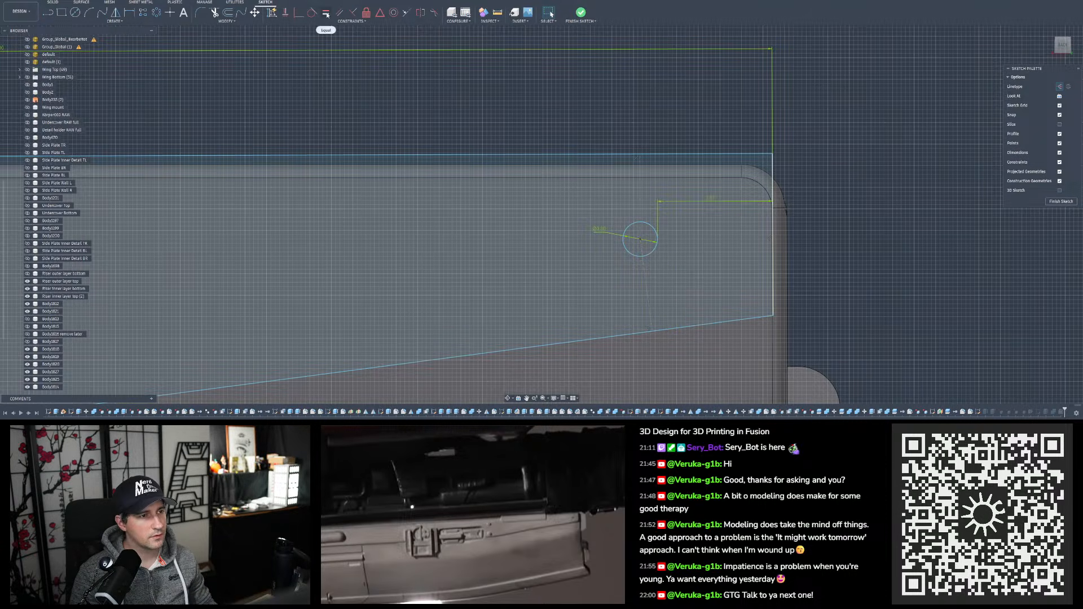
Try to constrain the two construction lines from the circle's centre to equal length
{"action": "left_click", "coordinate": [327, 12]}
{"action": "left_click", "coordinate": [641, 199]}
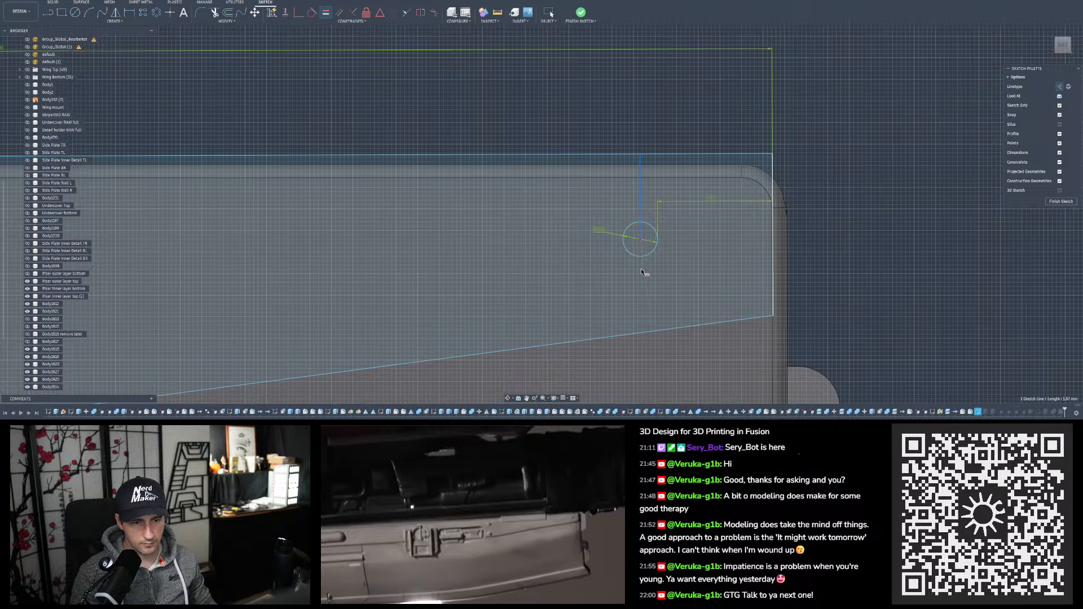
{"action": "left_click", "coordinate": [646, 275]}
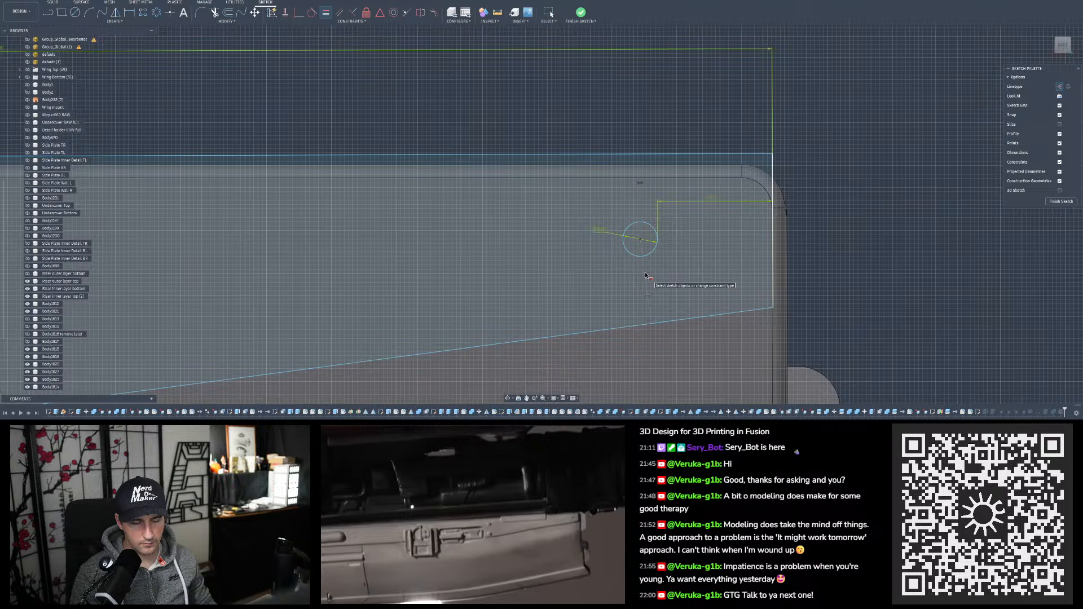
{"action": "key", "text": "Escape"}
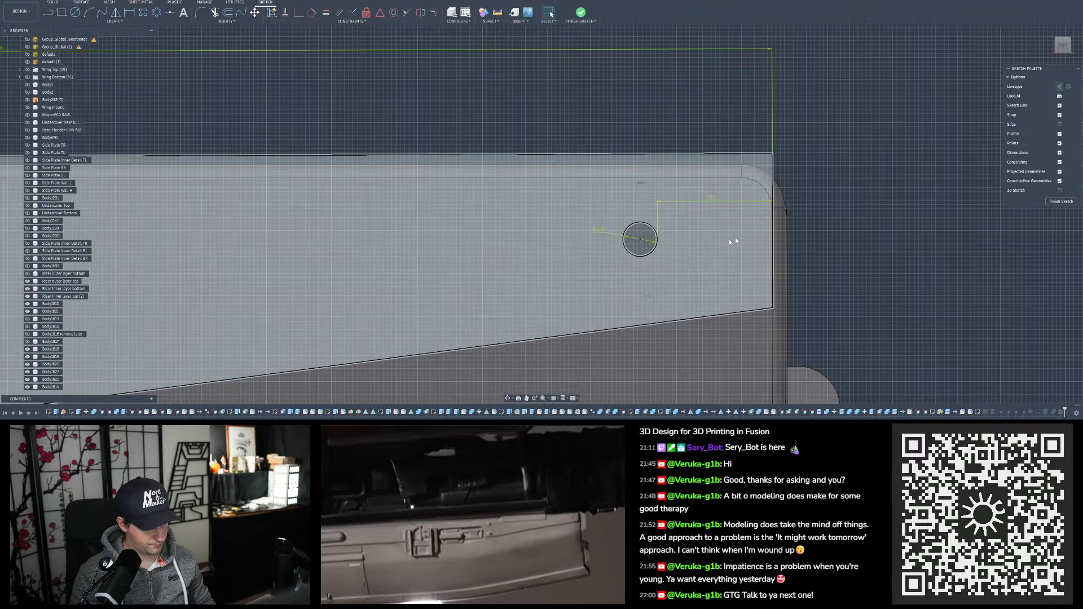
Dimension the profile's vertical end edge at 3.75 mm
{"action": "scroll", "coordinate": [922, 198], "scroll_direction": "down", "scroll_amount": 4}
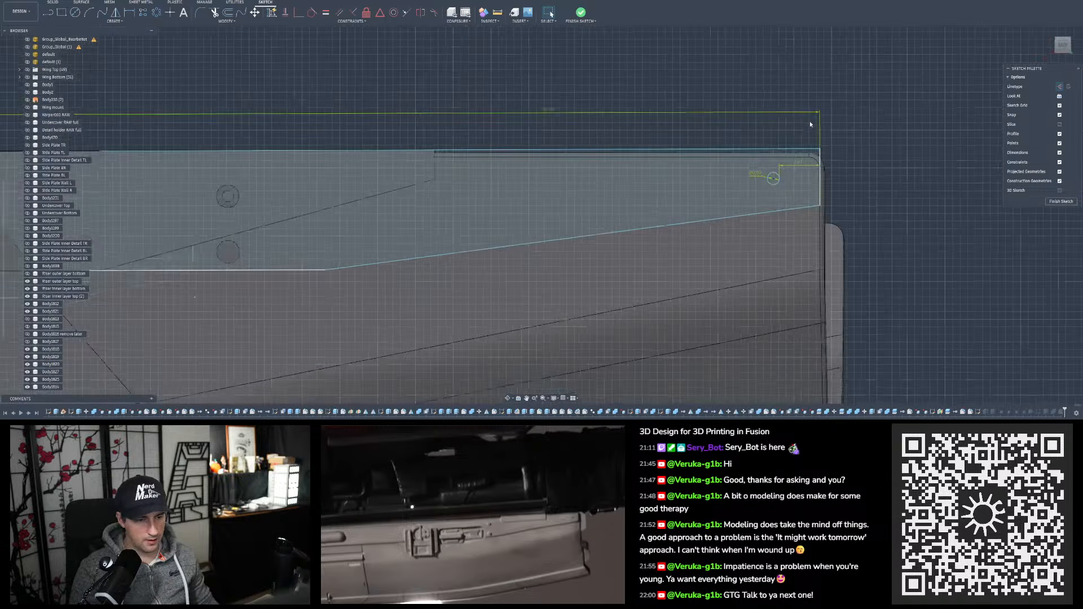
{"action": "scroll", "coordinate": [810, 121], "scroll_direction": "down", "scroll_amount": 2}
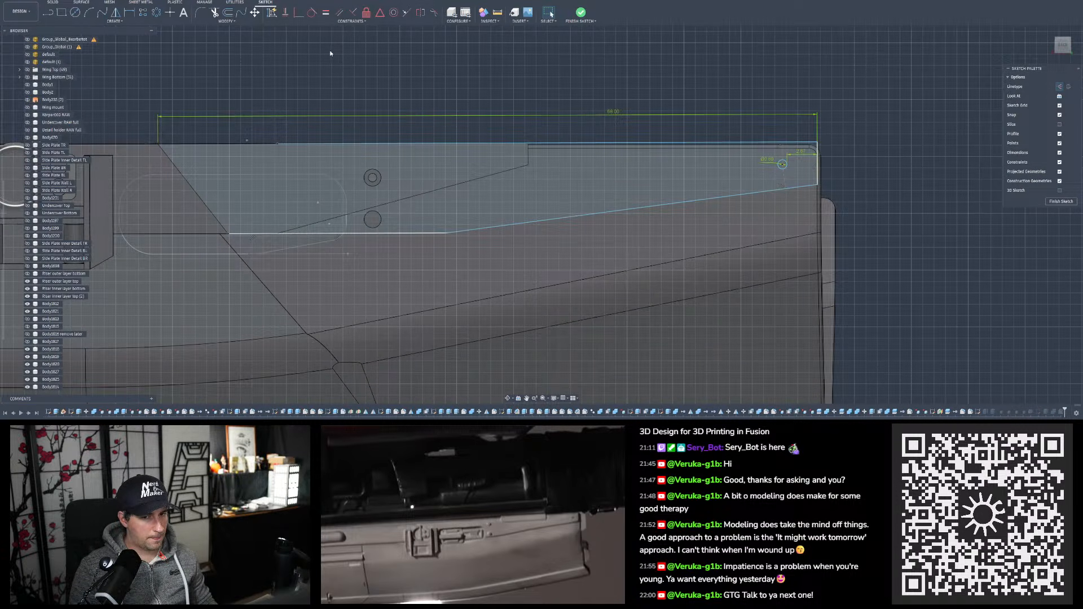
{"action": "left_click", "coordinate": [129, 12]}
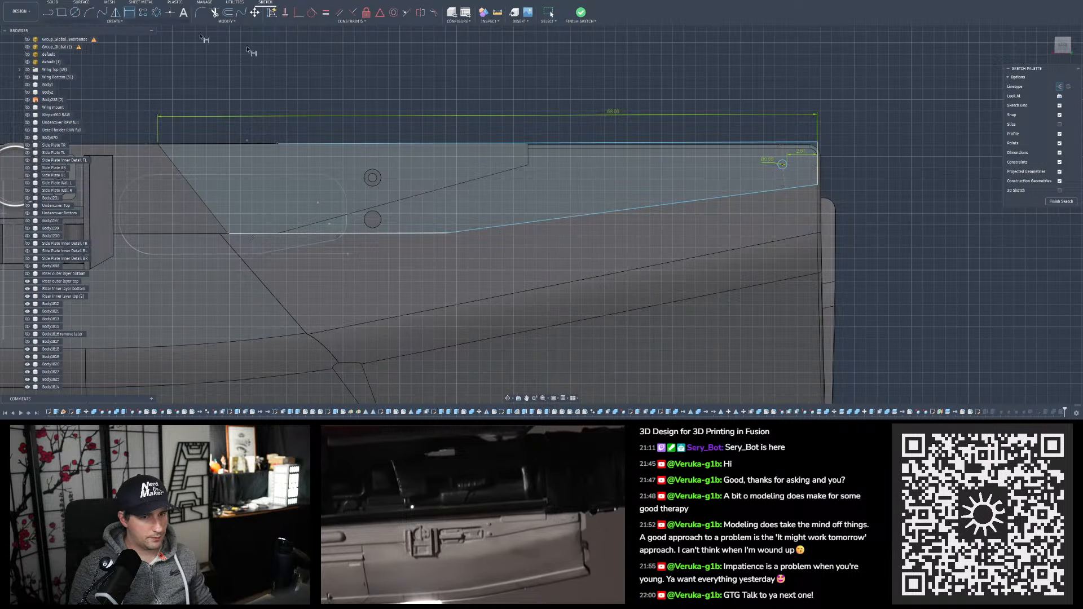
{"action": "scroll", "coordinate": [788, 160], "scroll_direction": "up", "scroll_amount": 1}
{"action": "left_click", "coordinate": [823, 172]}
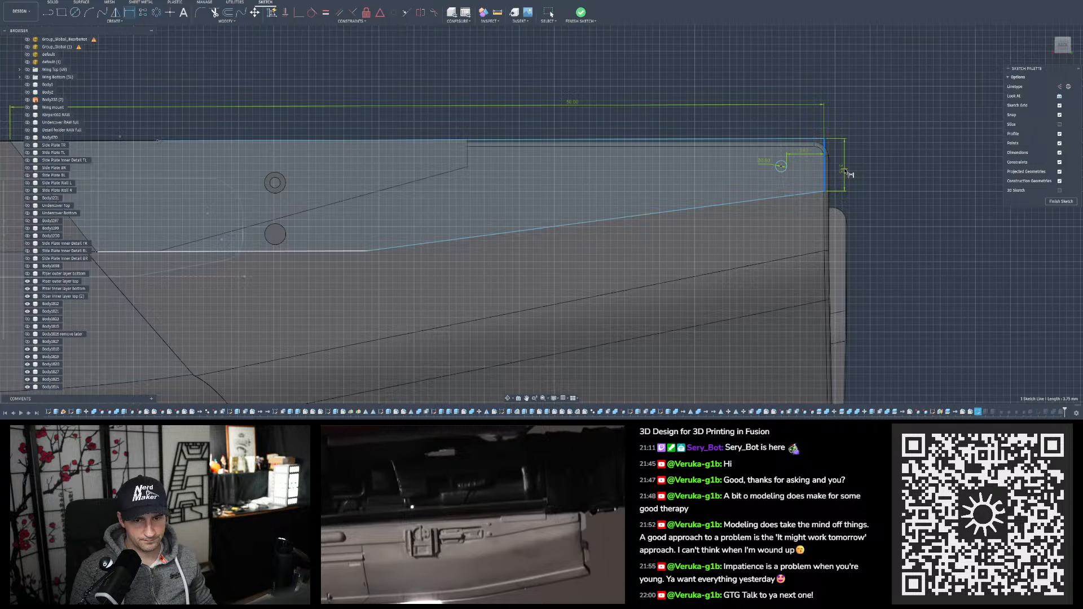
{"action": "left_click", "coordinate": [899, 179]}
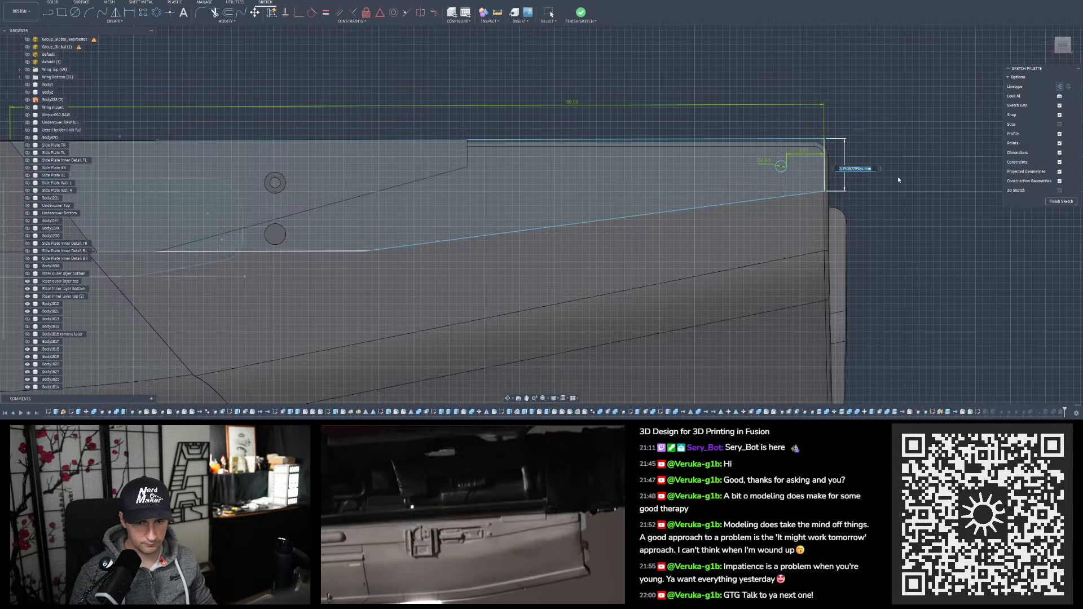
{"action": "type", "text": "3.75"}
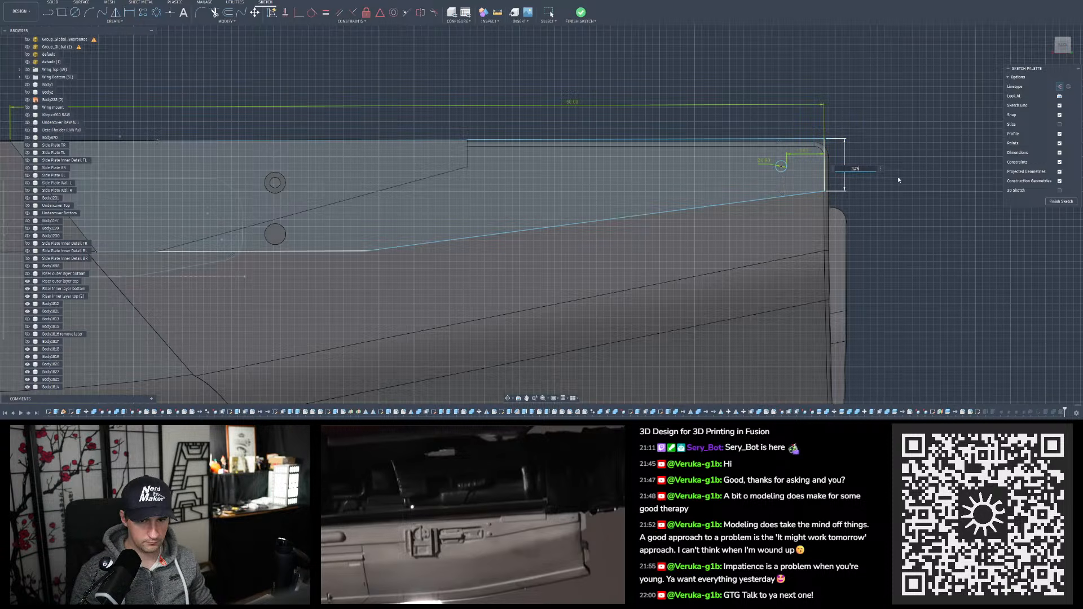
{"action": "type", "text": ",75"}
{"action": "key", "text": "Return"}
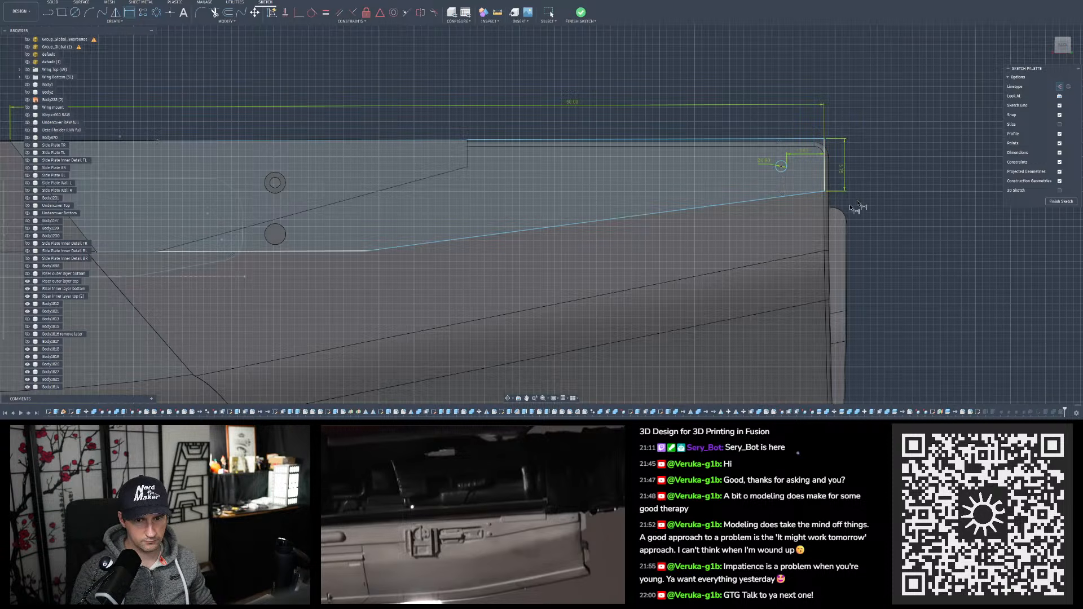
Add an angle dimension between the profile's horizontal lower edge and its sloped lower edge
{"action": "left_click", "coordinate": [327, 251]}
{"action": "left_click", "coordinate": [394, 248], "text": "shift"}
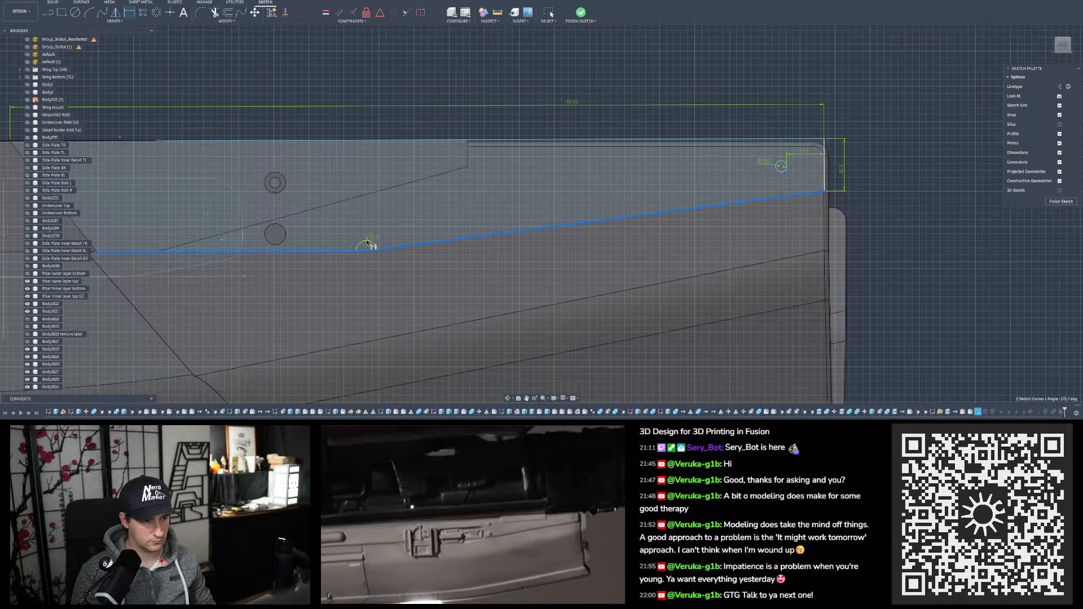
{"action": "left_click", "coordinate": [443, 258]}
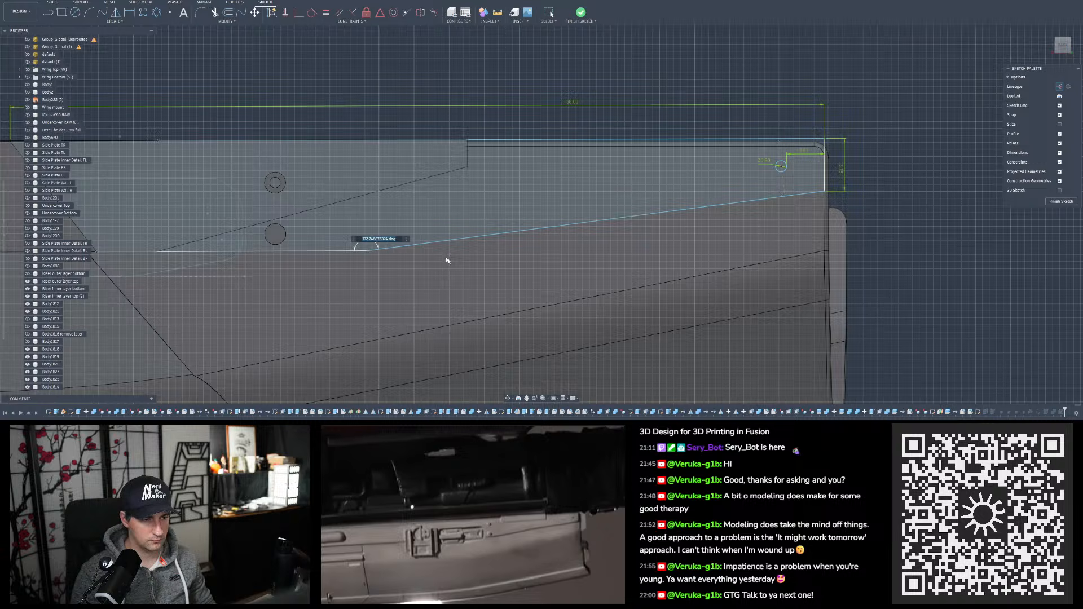
{"action": "key", "text": "Return"}
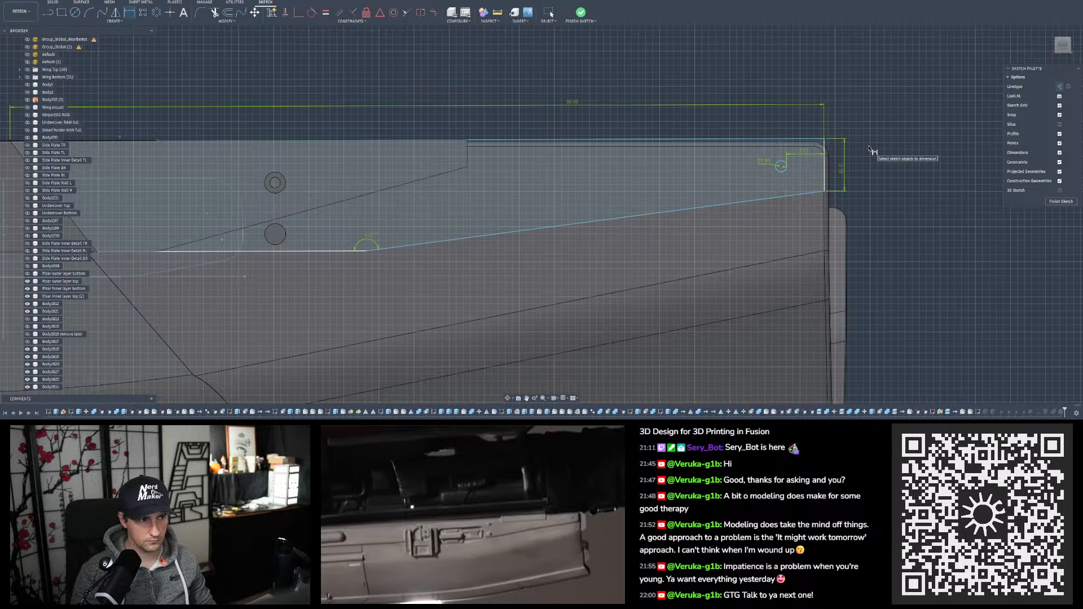
{"action": "key", "text": "Escape"}
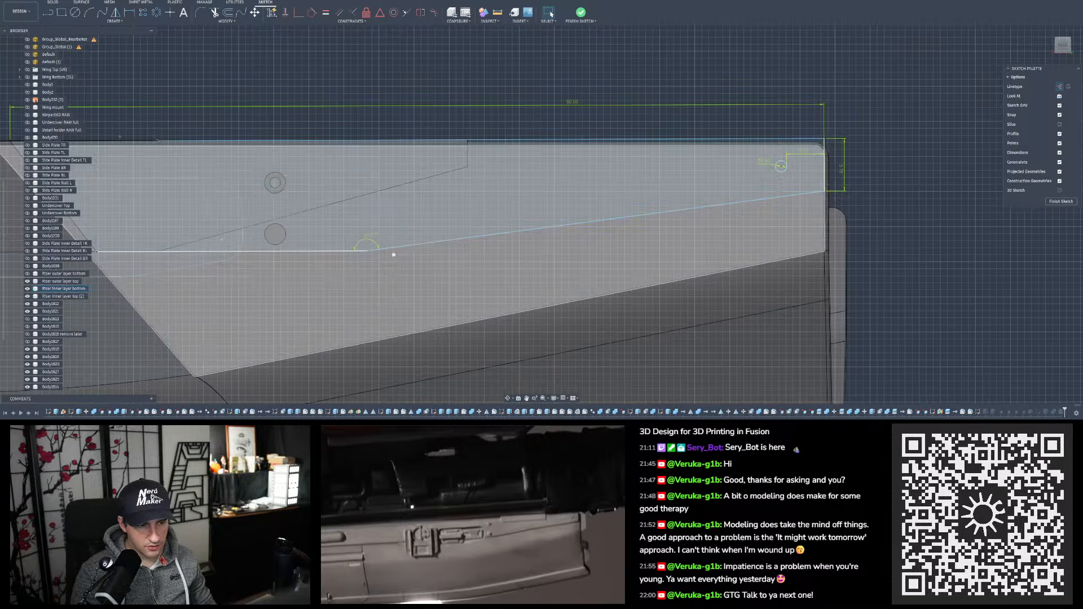
Dimension the length of the profile's horizontal lower edge, keeping its current length
{"action": "middle_click_drag", "start_coordinate": [394, 255], "coordinate": [537, 258]}
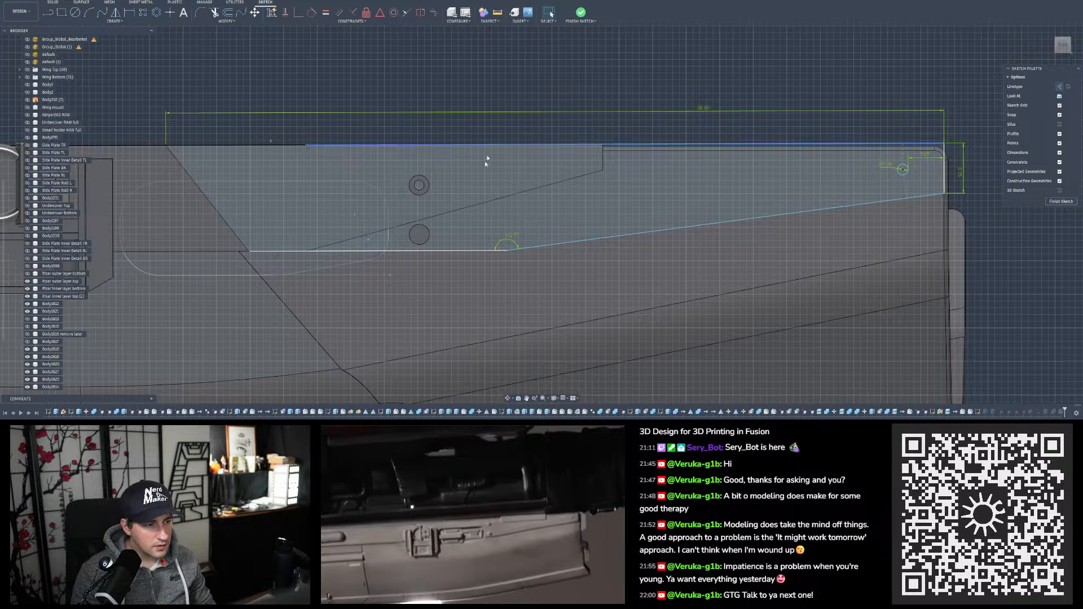
{"action": "left_click", "coordinate": [130, 13]}
{"action": "left_click", "coordinate": [426, 251]}
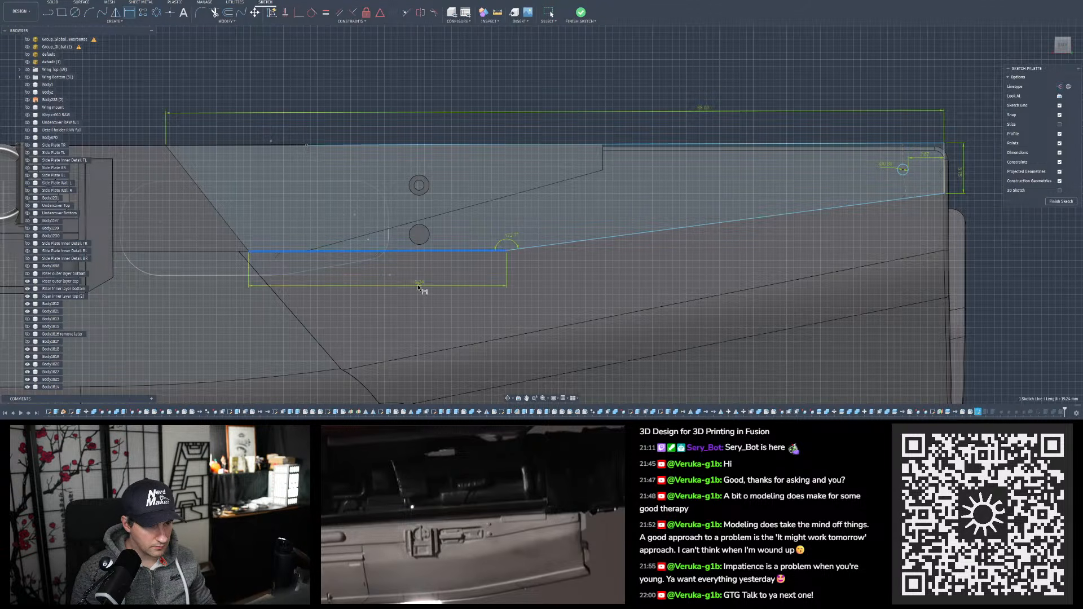
{"action": "left_click", "coordinate": [483, 291]}
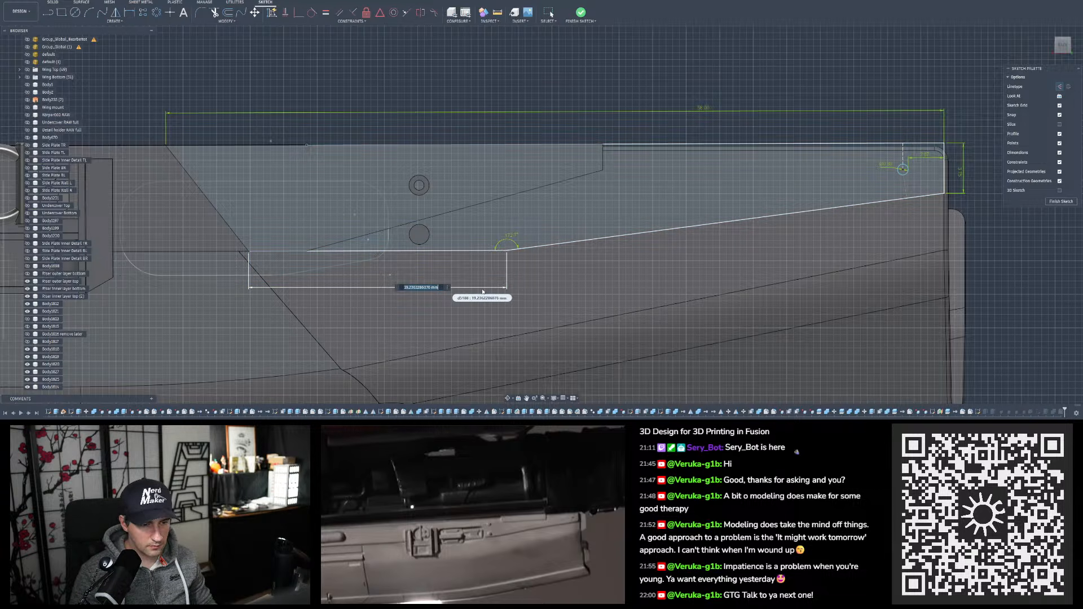
{"action": "key", "text": "Return"}
{"action": "key", "text": "Escape"}
Apply an Equal constraint to the circle's two construction lines and finish the sketch
{"action": "scroll", "coordinate": [570, 110], "scroll_direction": "down", "scroll_amount": 4}
{"action": "scroll", "coordinate": [762, 148], "scroll_direction": "up", "scroll_amount": 8}
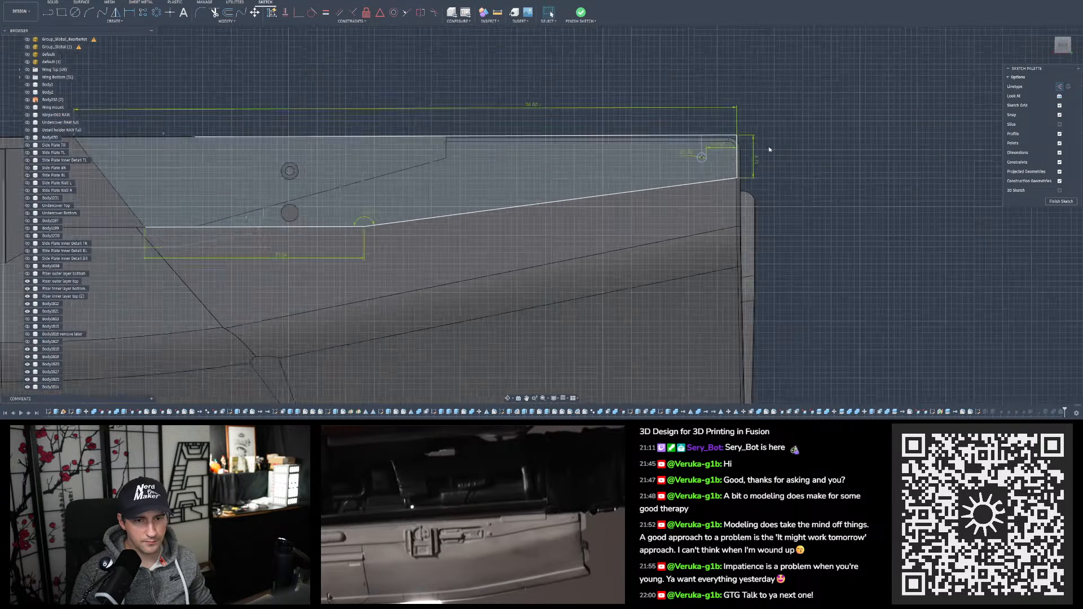
{"action": "scroll", "coordinate": [638, 151], "scroll_direction": "up", "scroll_amount": 2}
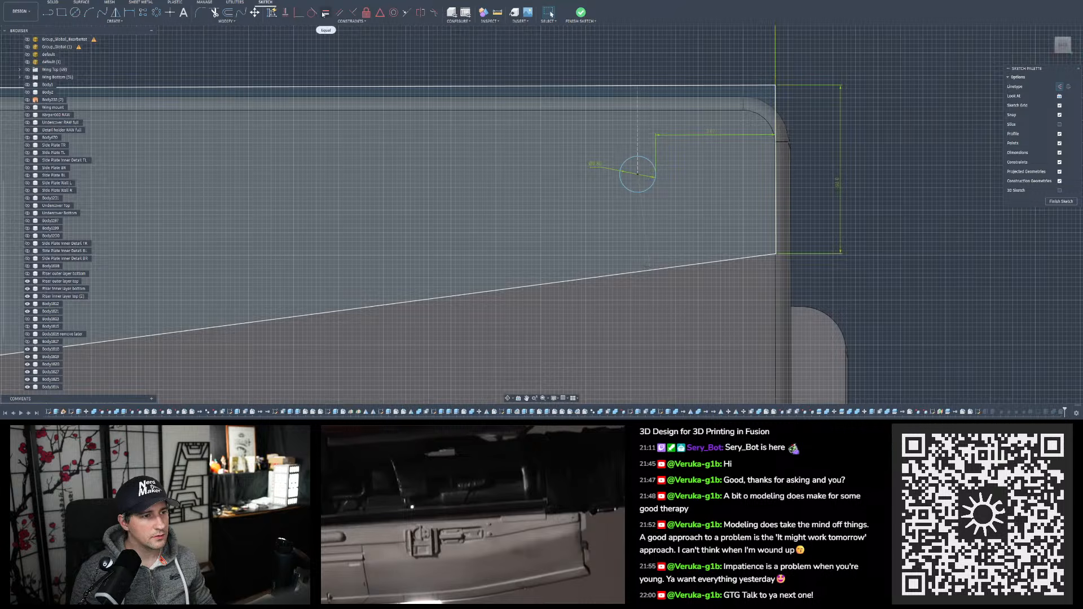
{"action": "left_click", "coordinate": [325, 14]}
{"action": "left_click", "coordinate": [637, 143]}
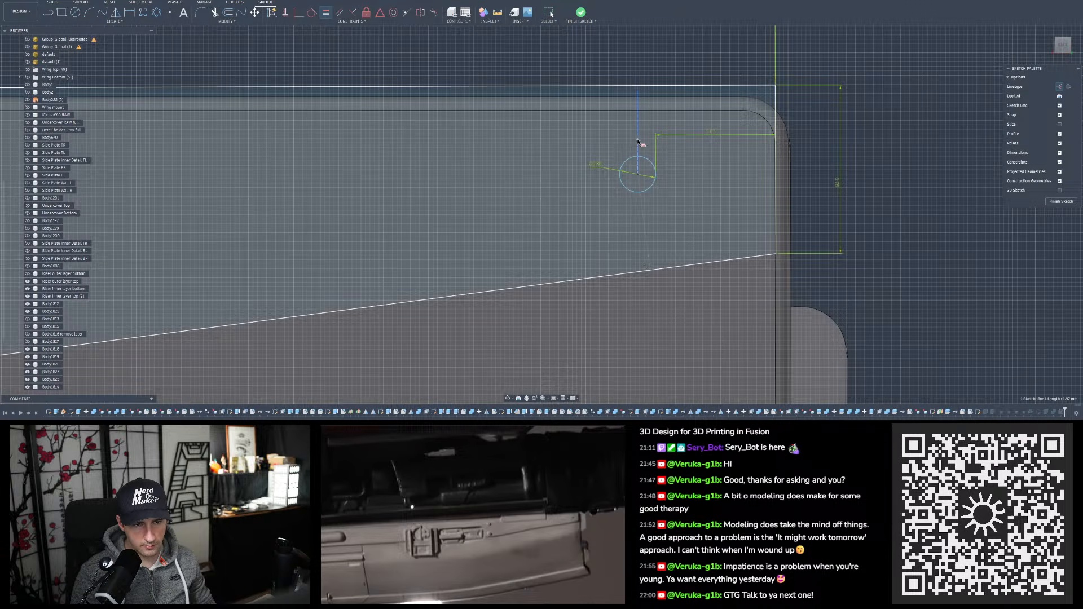
{"action": "left_click", "coordinate": [644, 210]}
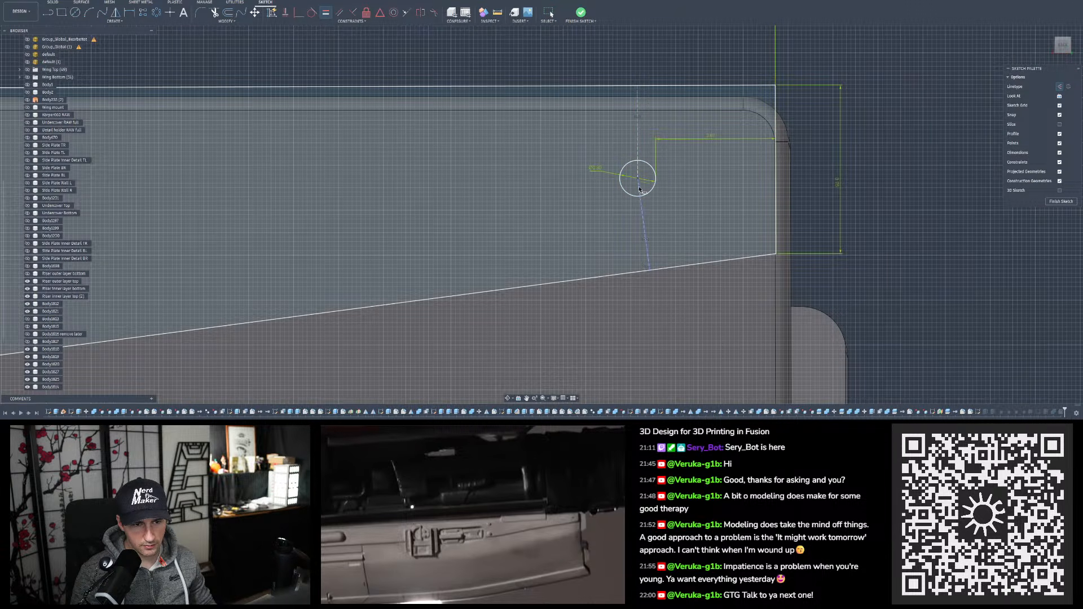
{"action": "key", "text": "Escape"}
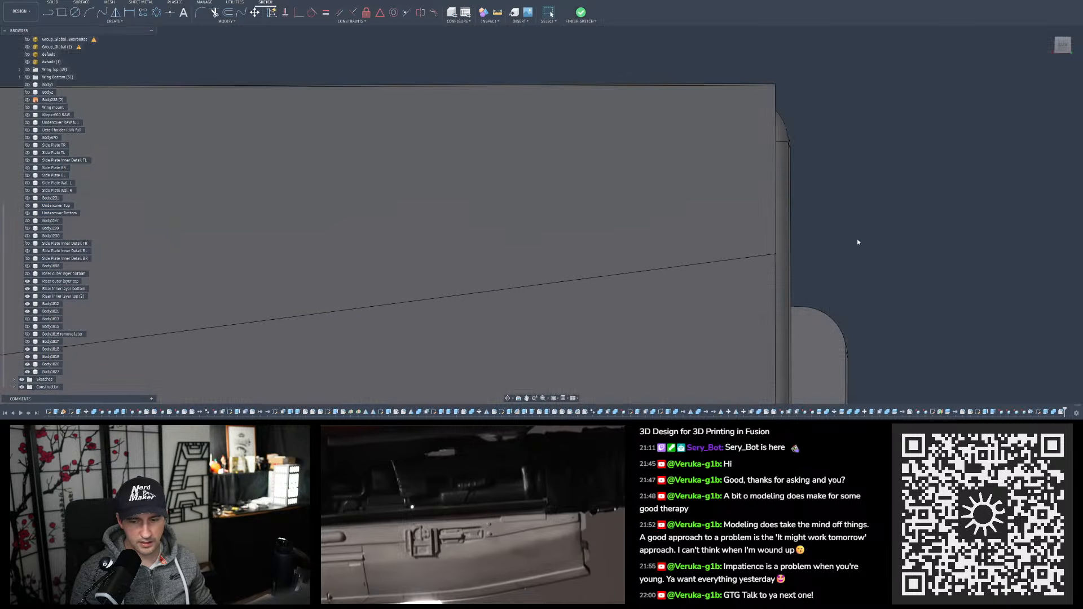
Edit the plate's extrusion so the small circle near its tapered end is excluded from the profiles, leaving a hole
{"action": "scroll", "coordinate": [858, 236], "scroll_direction": "down", "scroll_amount": 9}
{"action": "mouse_move", "coordinate": [732, 181]}
{"action": "middle_mouse_down", "text": "shift"}
{"action": "mouse_move", "coordinate": [713, 194]}
{"action": "mouse_move", "coordinate": [716, 243]}
{"action": "mouse_move", "coordinate": [732, 206]}
{"action": "middle_mouse_up", "text": "shift"}
{"action": "left_click", "coordinate": [732, 206]}
{"action": "left_click", "coordinate": [897, 292]}
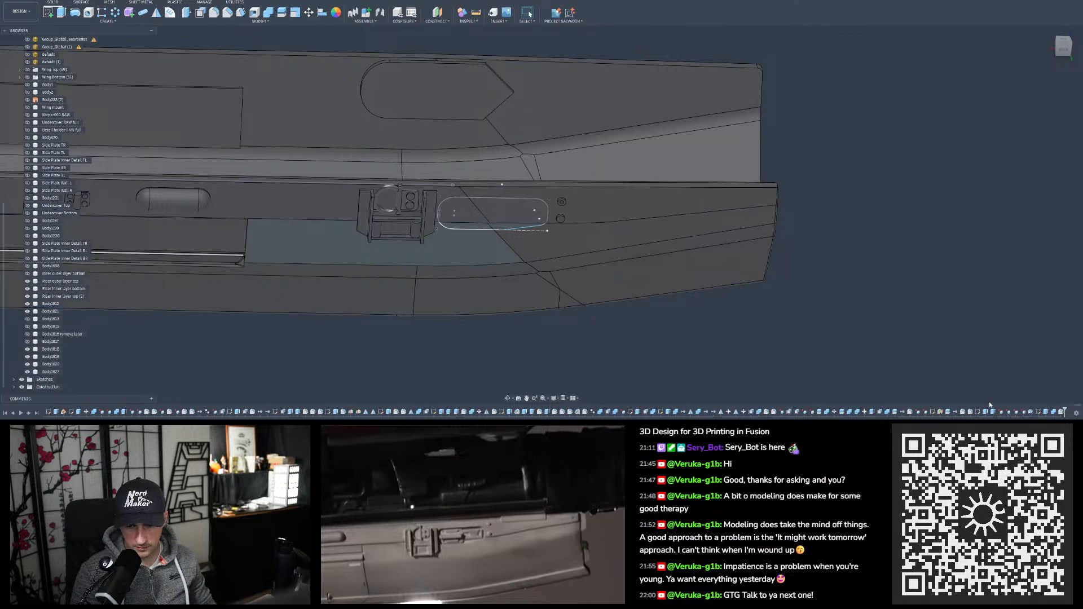
{"action": "left_click", "coordinate": [987, 412]}
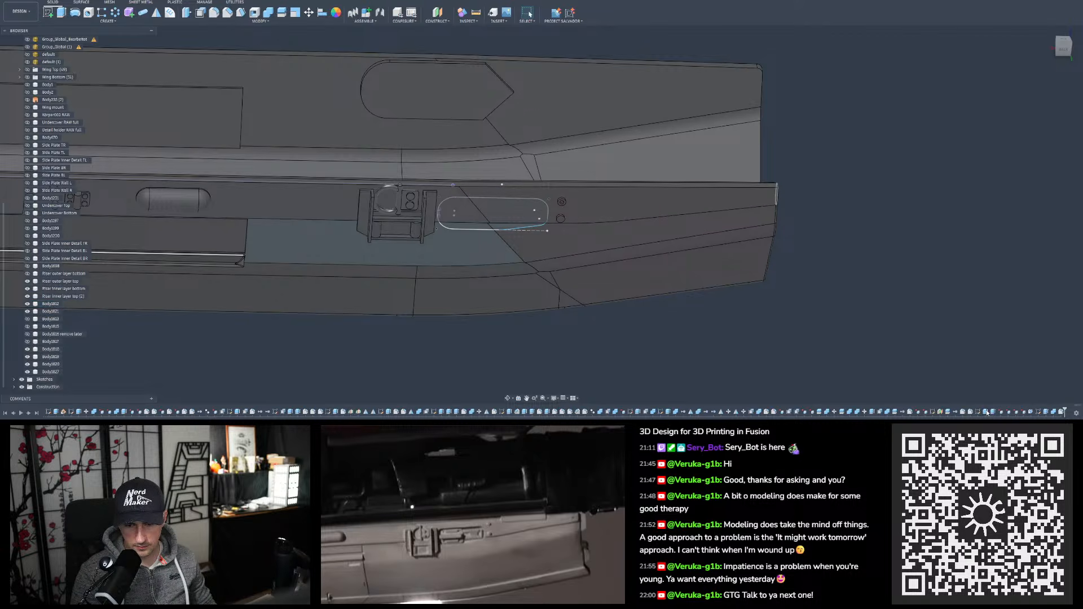
{"action": "double_click", "coordinate": [992, 413]}
{"action": "scroll", "coordinate": [773, 189], "scroll_direction": "up", "scroll_amount": 3}
{"action": "scroll", "coordinate": [759, 202], "scroll_direction": "up", "scroll_amount": 1}
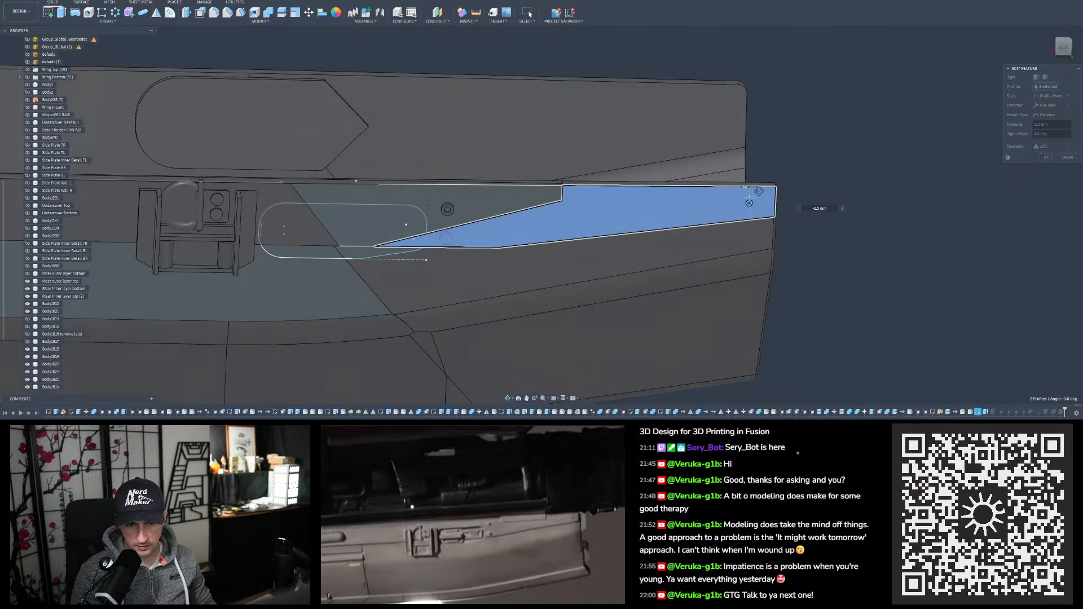
{"action": "scroll", "coordinate": [752, 205], "scroll_direction": "up", "scroll_amount": 3}
{"action": "left_click", "coordinate": [751, 205]}
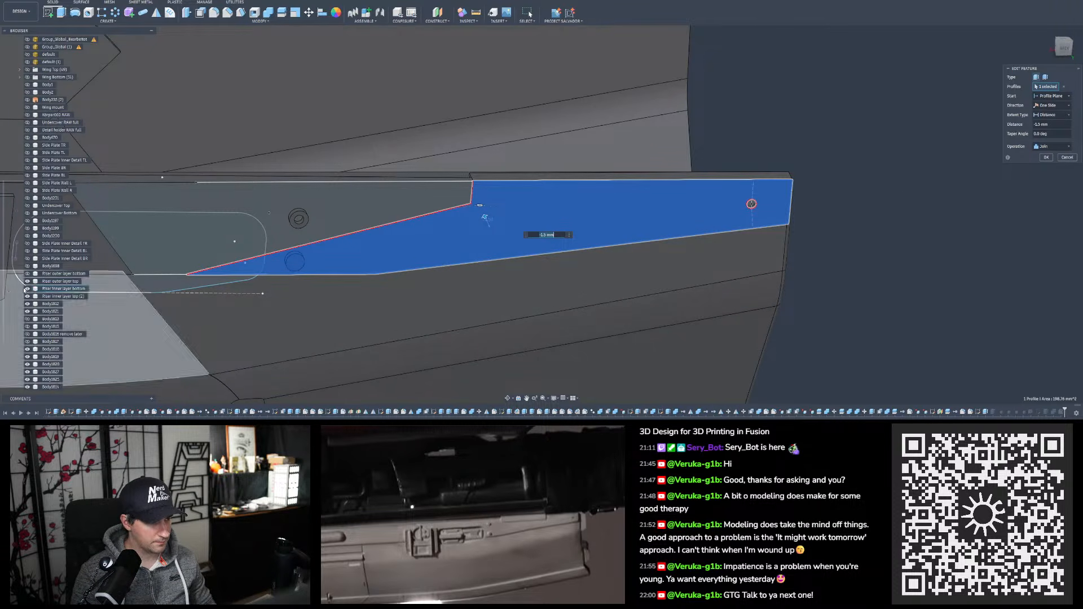
{"action": "scroll", "coordinate": [507, 278], "scroll_direction": "down", "scroll_amount": 5}
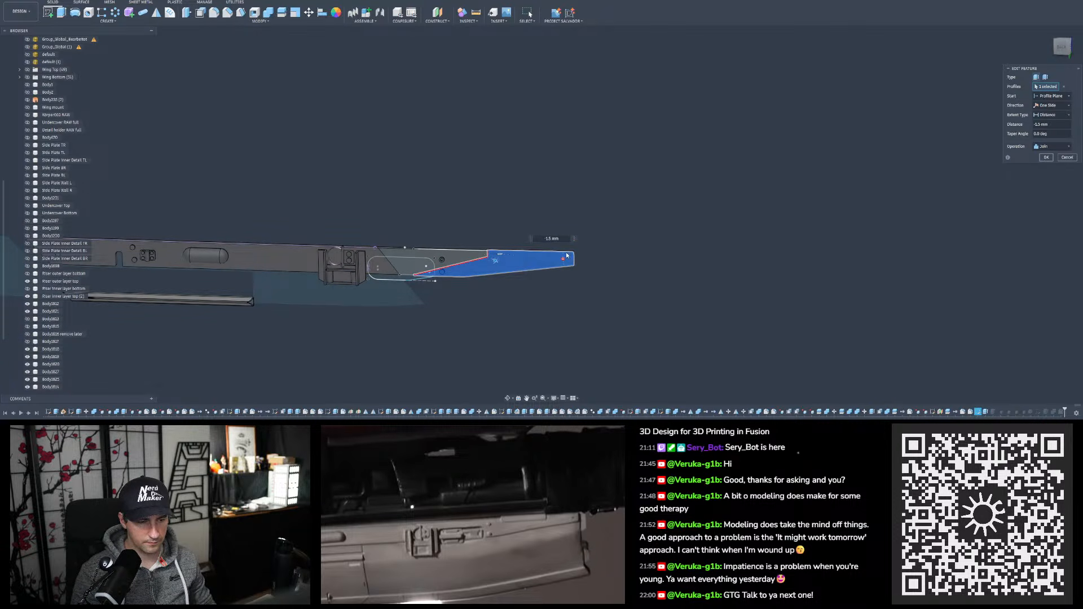
{"action": "key", "text": "Escape"}
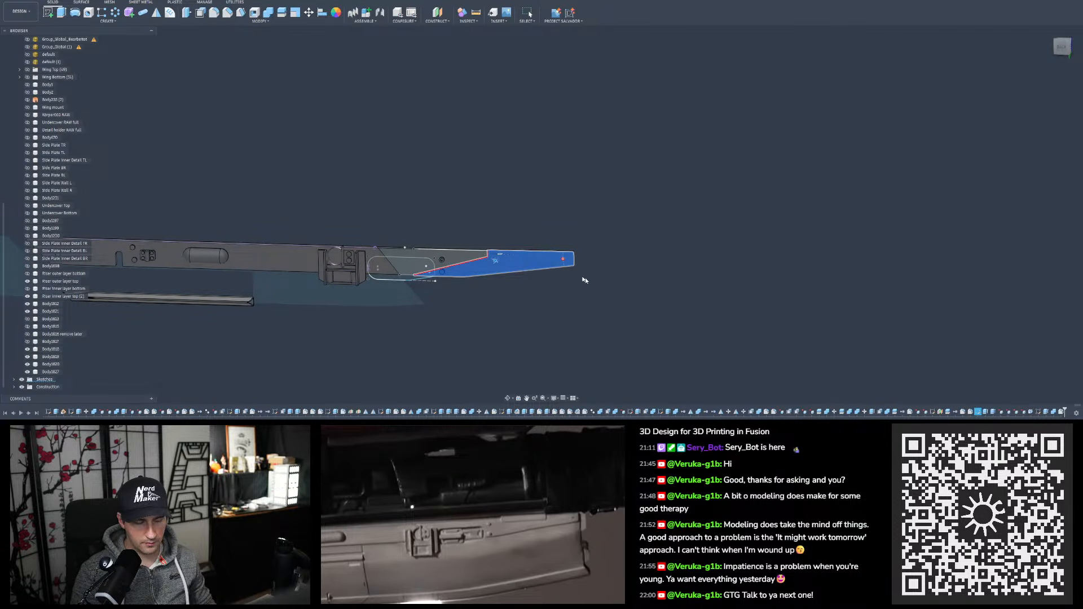
Inspect the plate's tapered end and its small hole, and how the plate sits on the riser bodies
{"action": "scroll", "coordinate": [584, 218], "scroll_direction": "up", "scroll_amount": 10}
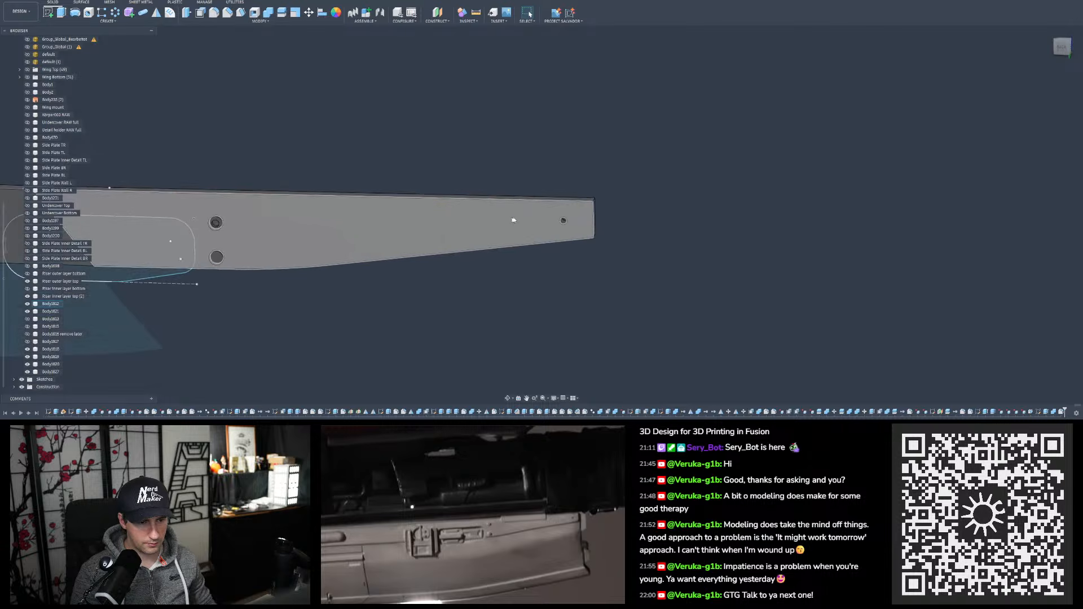
{"action": "scroll", "coordinate": [584, 217], "scroll_direction": "down", "scroll_amount": 5}
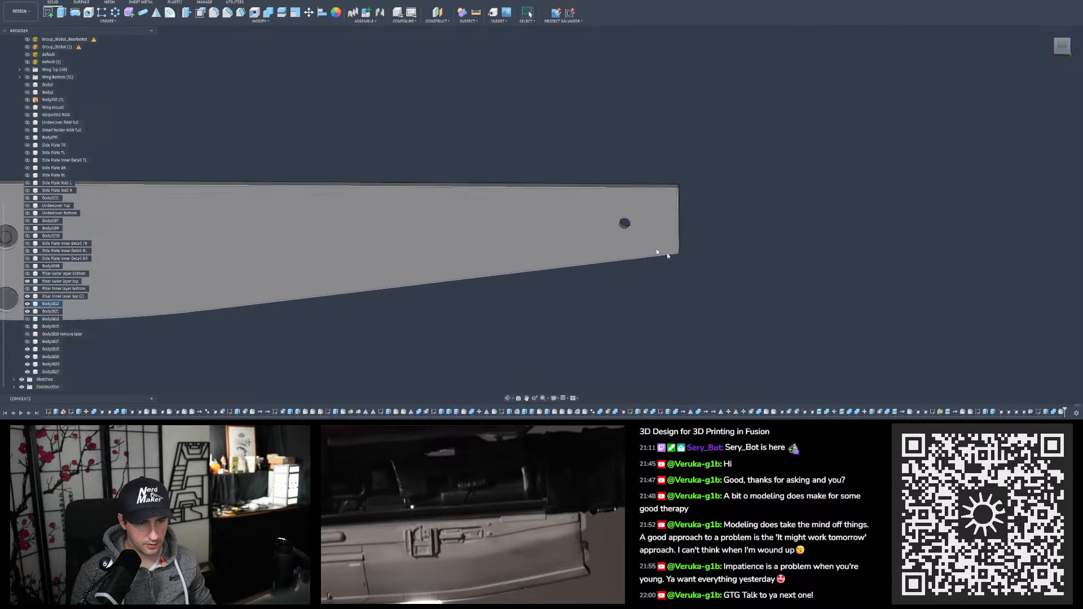
{"action": "middle_click_drag", "start_coordinate": [525, 234], "coordinate": [570, 245], "text": "shift"}
{"action": "scroll", "coordinate": [677, 245], "scroll_direction": "up", "scroll_amount": 2}
{"action": "scroll", "coordinate": [680, 242], "scroll_direction": "down", "scroll_amount": 4}
{"action": "middle_click_drag", "start_coordinate": [645, 269], "coordinate": [672, 193], "text": "shift"}
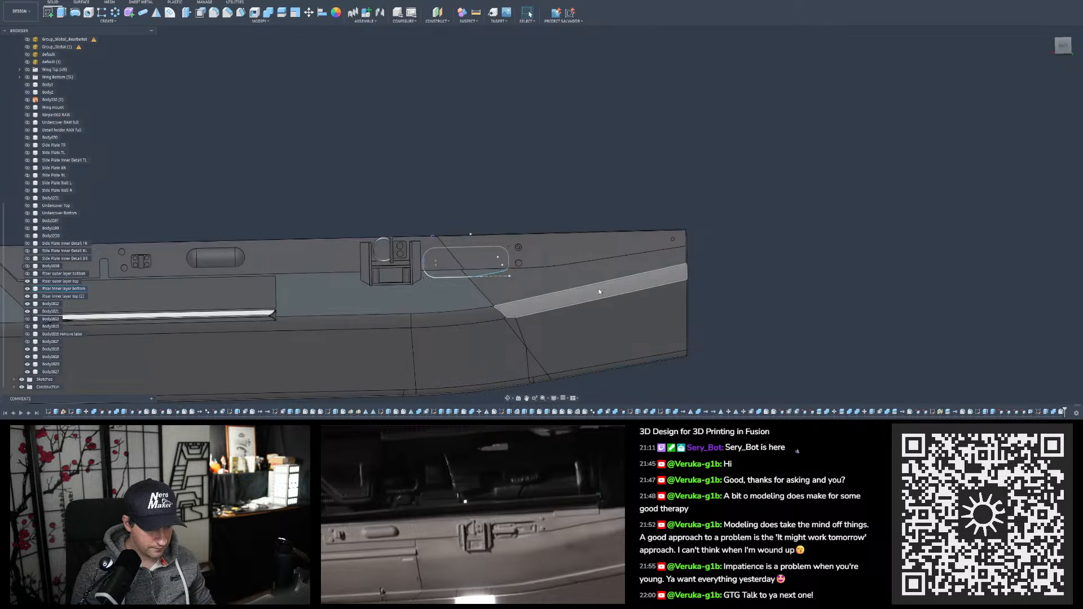
{"action": "scroll", "coordinate": [565, 276], "scroll_direction": "down", "scroll_amount": 5}
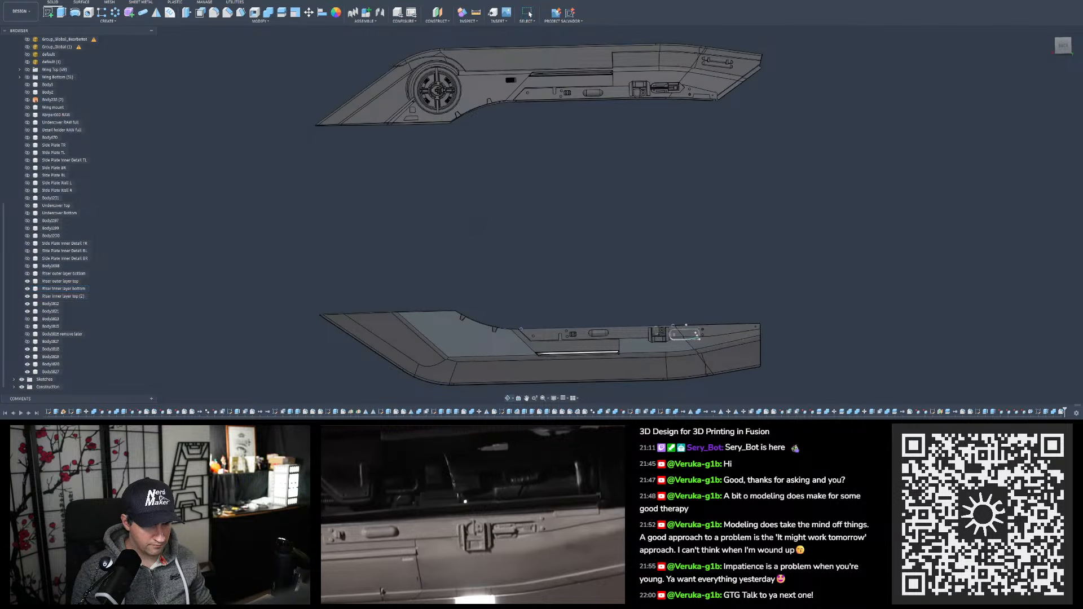
Extrude both regions of the rounded slot sketch on the lower riser in two-sided mode, setting the second side to 0.9 mm
{"action": "scroll", "coordinate": [609, 292], "scroll_direction": "up", "scroll_amount": 10}
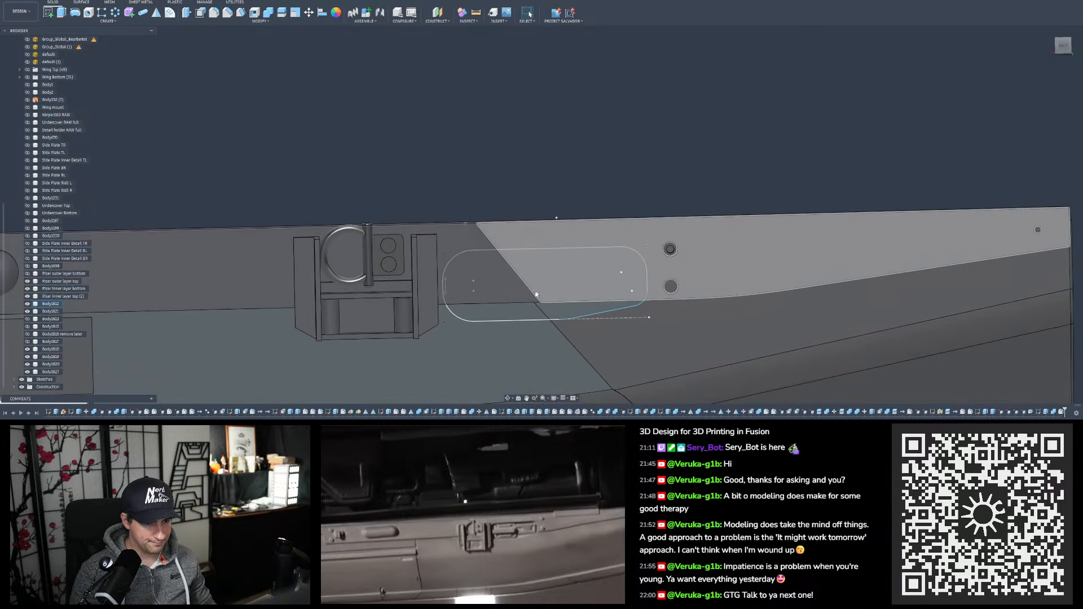
{"action": "scroll", "coordinate": [486, 154], "scroll_direction": "down", "scroll_amount": 2}
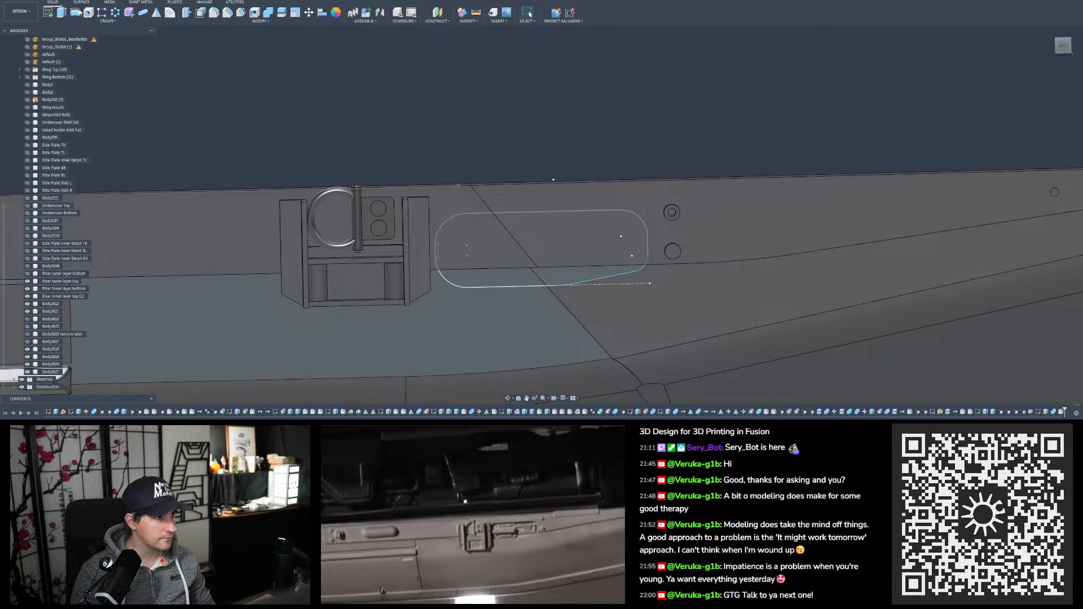
{"action": "left_click", "coordinate": [61, 11]}
{"action": "left_click", "coordinate": [496, 254]}
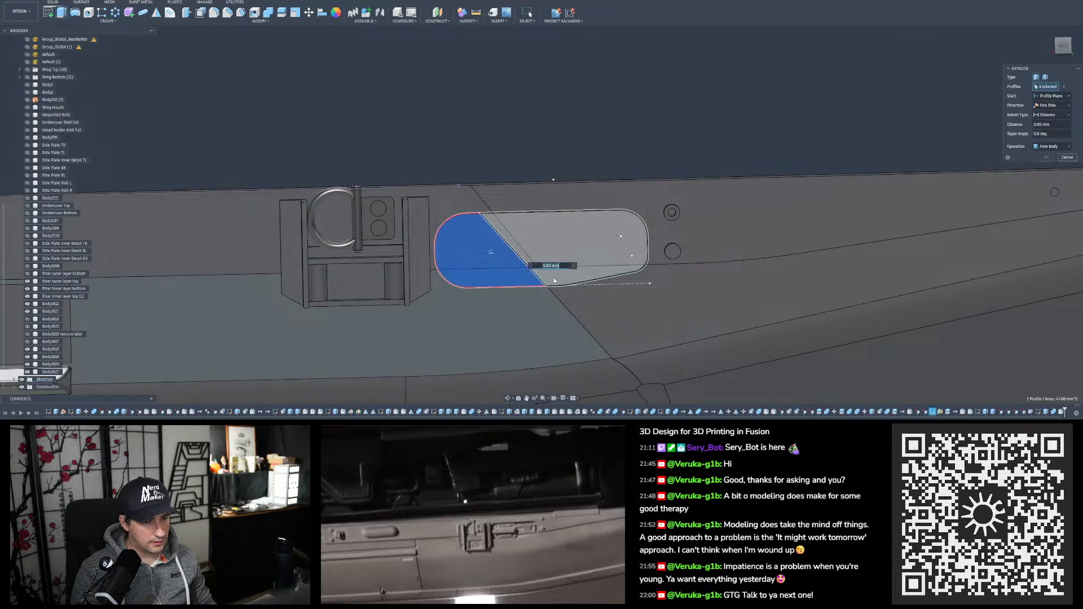
{"action": "scroll", "coordinate": [555, 279], "scroll_direction": "up", "scroll_amount": 2}
{"action": "mouse_move", "coordinate": [554, 275]}
{"action": "middle_mouse_down", "text": "shift"}
{"action": "mouse_move", "coordinate": [476, 221]}
{"action": "mouse_move", "coordinate": [477, 241]}
{"action": "mouse_move", "coordinate": [551, 278]}
{"action": "middle_mouse_up", "text": "shift"}
{"action": "left_click", "coordinate": [558, 283]}
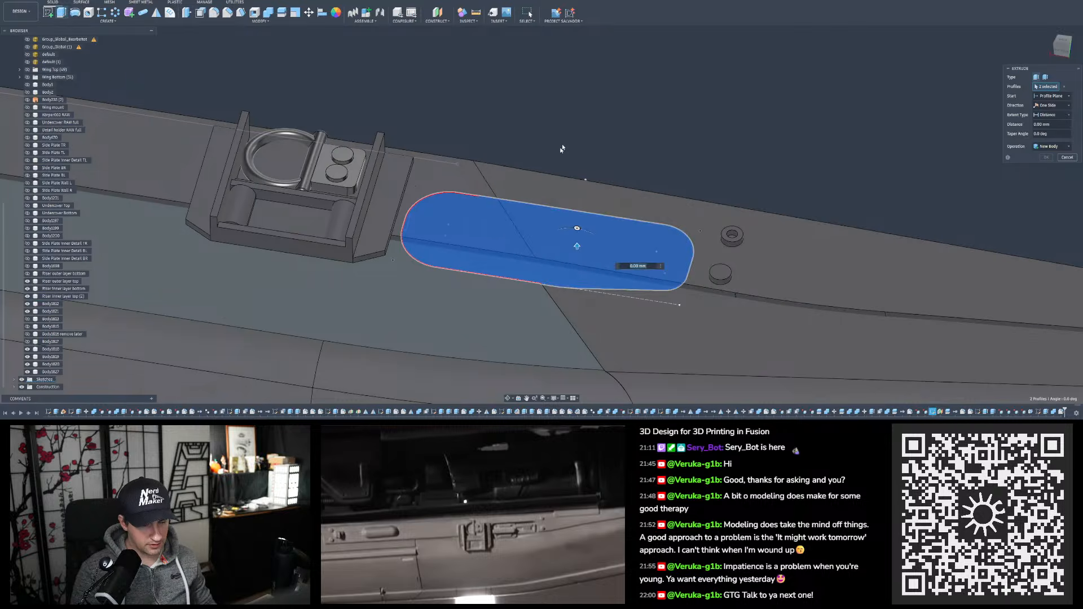
{"action": "middle_click_drag", "start_coordinate": [563, 149], "coordinate": [566, 130], "text": "shift"}
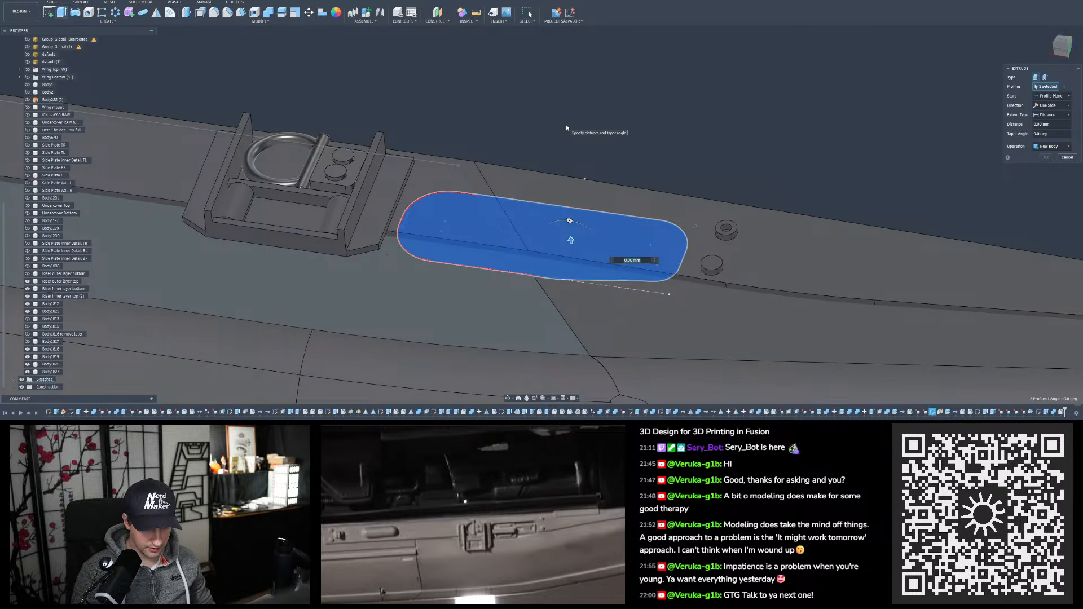
{"action": "left_click", "coordinate": [1051, 106]}
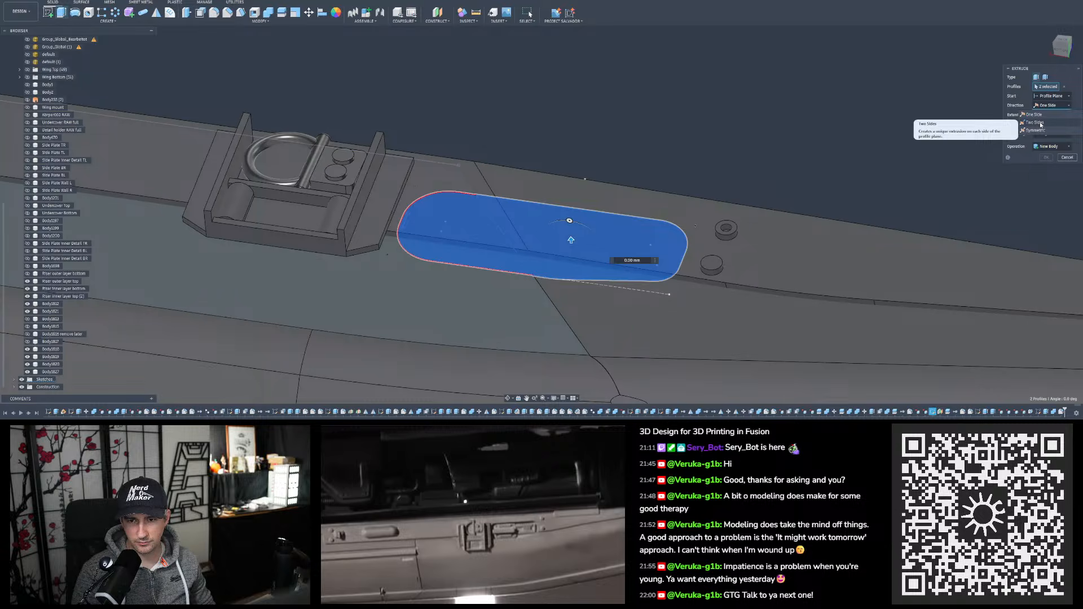
{"action": "left_click", "coordinate": [1041, 123]}
{"action": "middle_click_drag", "start_coordinate": [562, 316], "coordinate": [562, 288], "text": "shift"}
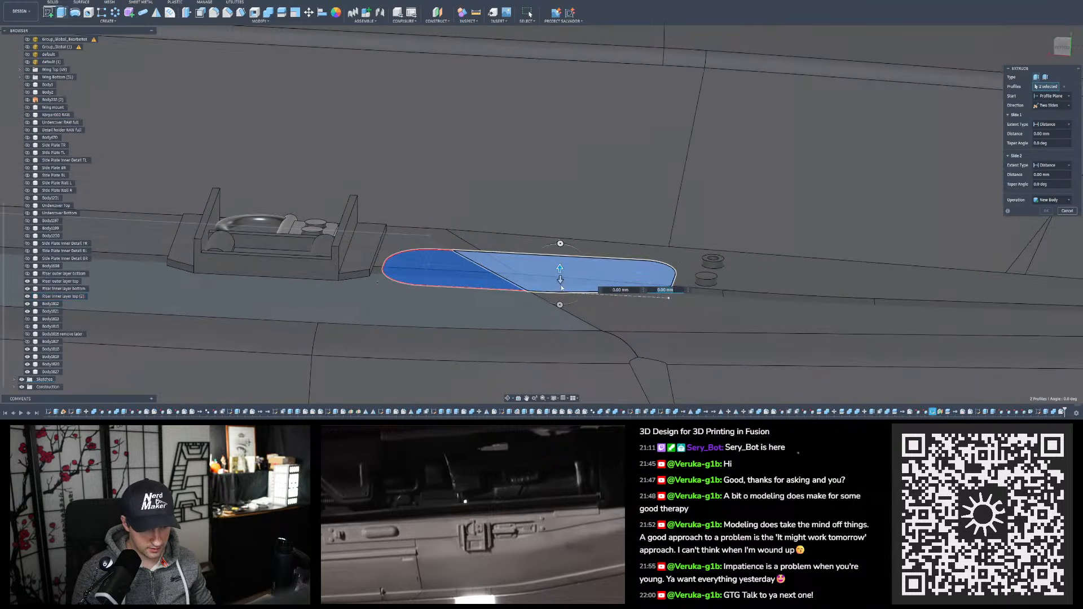
{"action": "left_click", "coordinate": [560, 281]}
{"action": "type", "text": "0."}
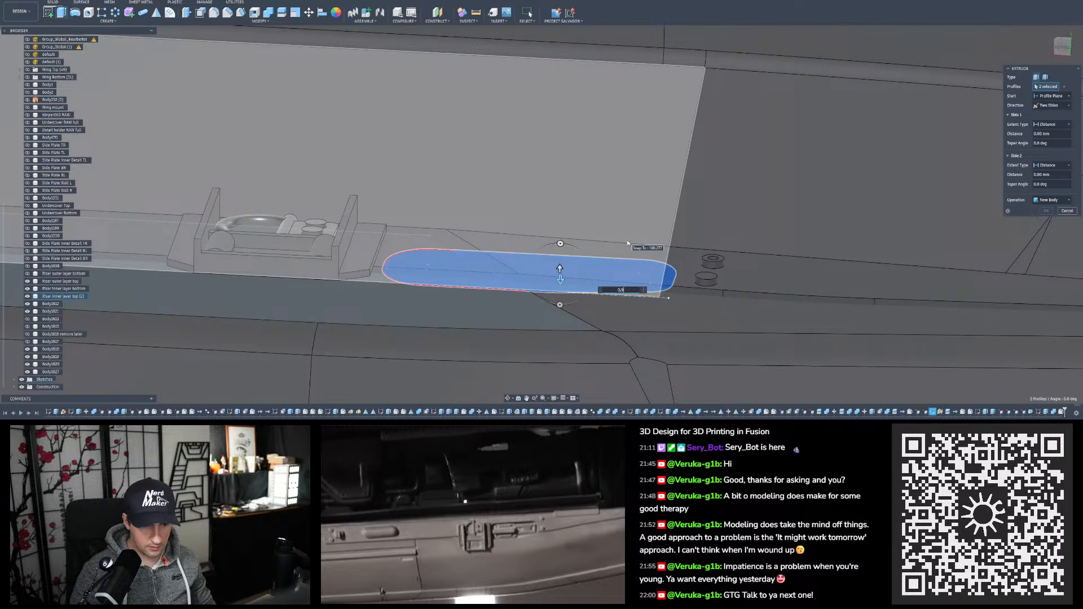
{"action": "type", "text": "9"}
{"action": "key", "text": "Return"}
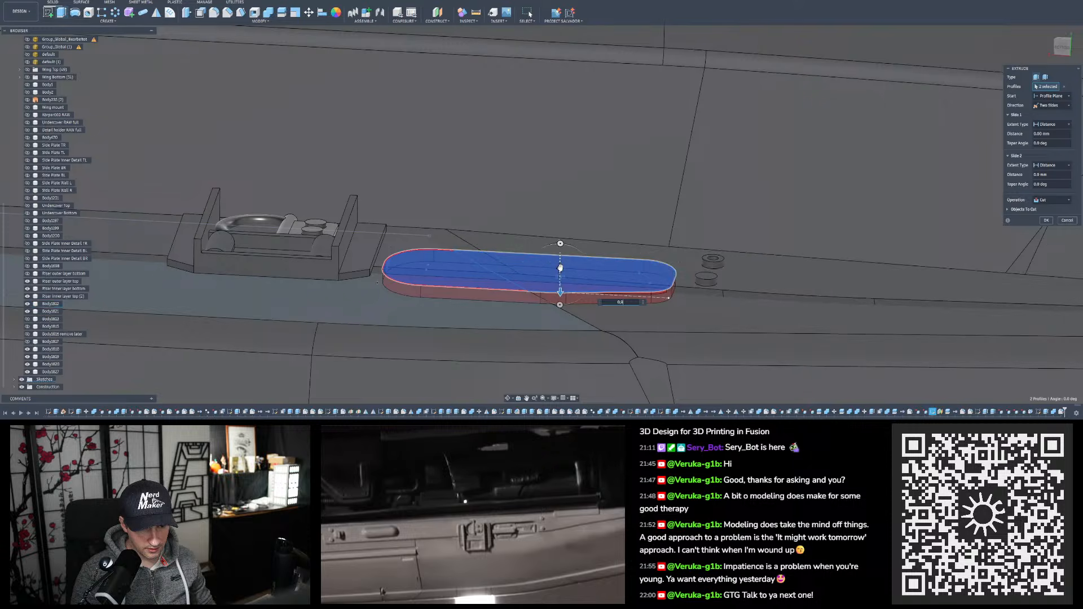
Set the first side's distance to 3 mm and cut the slot out of the inner riser layer and the adjoining plate
{"action": "left_click_drag", "start_coordinate": [560, 268], "coordinate": [567, 227]}
{"action": "middle_click_drag", "start_coordinate": [566, 243], "coordinate": [924, 277], "text": "shift"}
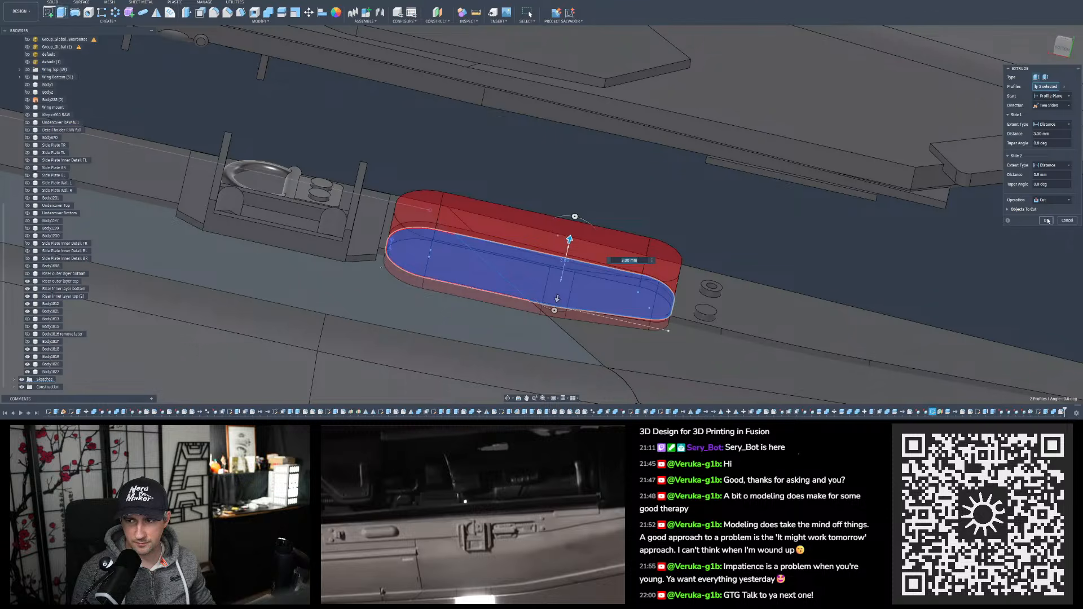
{"action": "left_click", "coordinate": [1009, 210]}
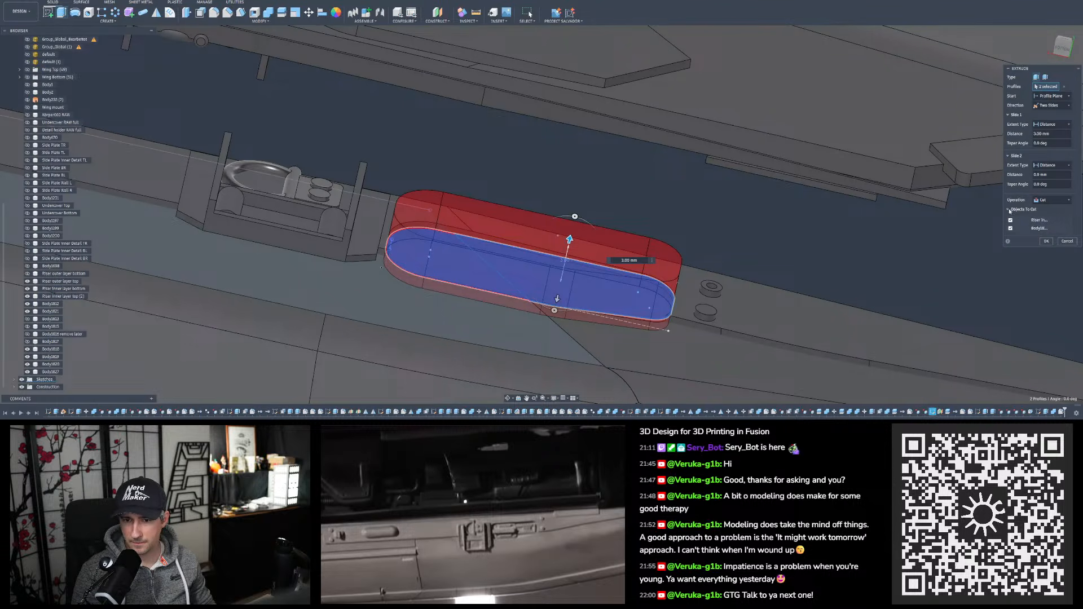
{"action": "left_click", "coordinate": [1045, 241]}
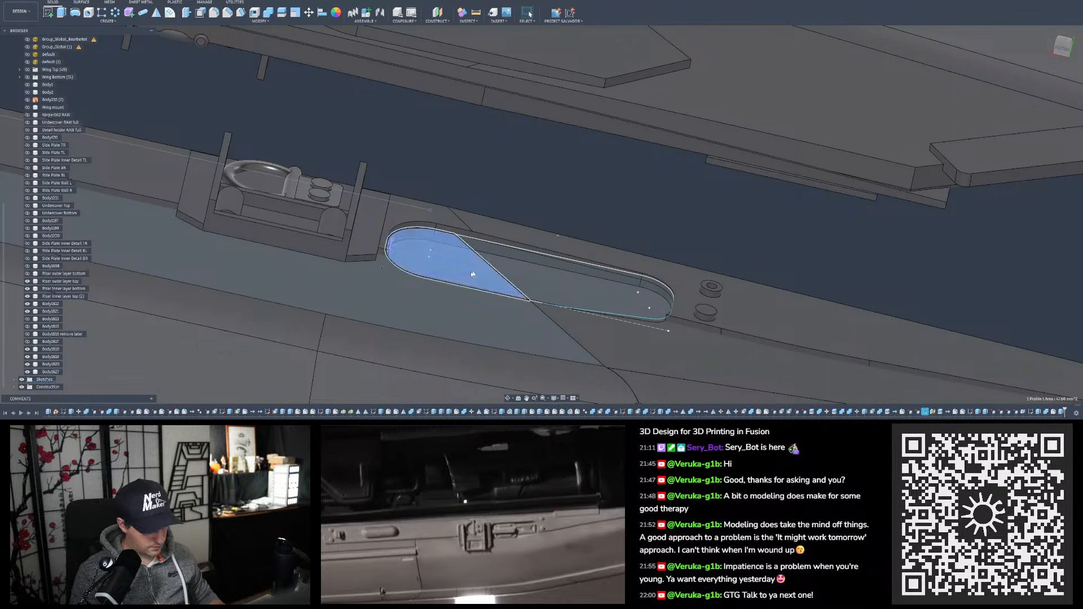
Measure the short wall edge of the upper riser's existing rounded slot to check its depth
{"action": "middle_click_drag", "start_coordinate": [546, 177], "coordinate": [516, 178], "text": "shift"}
{"action": "scroll", "coordinate": [459, 351], "scroll_direction": "down", "scroll_amount": 10}
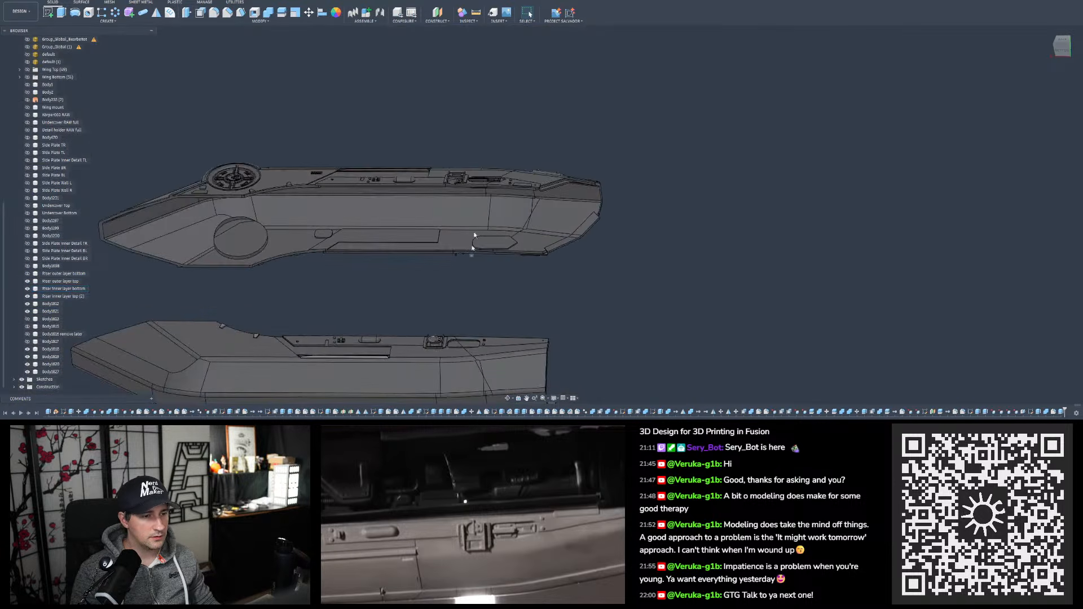
{"action": "scroll", "coordinate": [474, 236], "scroll_direction": "up", "scroll_amount": 6}
{"action": "middle_click_drag", "start_coordinate": [475, 225], "coordinate": [480, 103], "text": "shift"}
{"action": "left_click", "coordinate": [476, 12]}
{"action": "scroll", "coordinate": [436, 230], "scroll_direction": "up", "scroll_amount": 10}
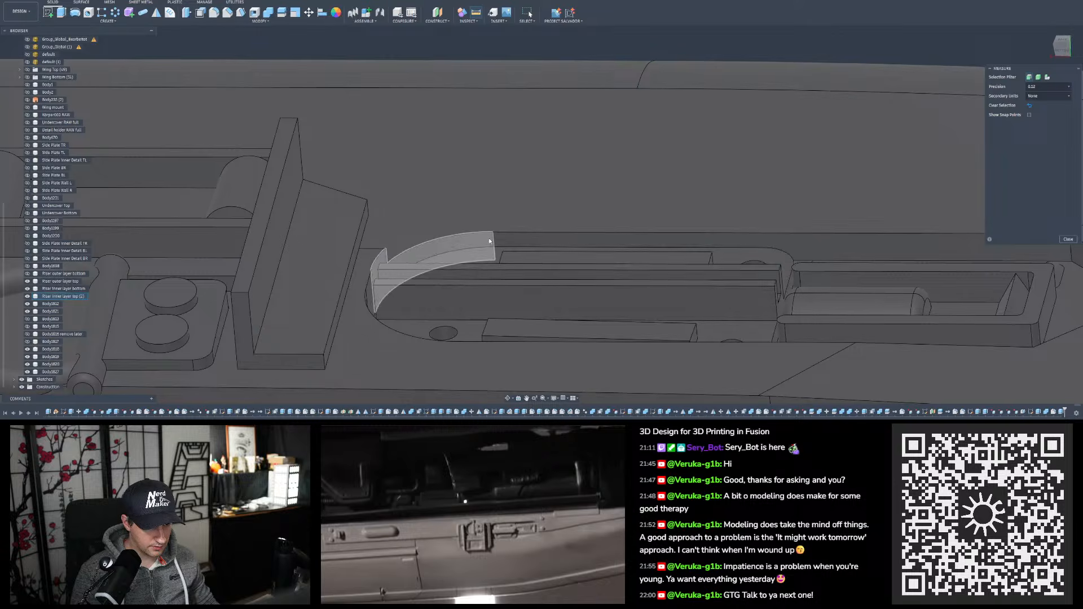
{"action": "scroll", "coordinate": [490, 261], "scroll_direction": "up", "scroll_amount": 3}
{"action": "scroll", "coordinate": [491, 261], "scroll_direction": "up", "scroll_amount": 1}
{"action": "left_click", "coordinate": [489, 235]}
{"action": "key", "text": "Escape"}
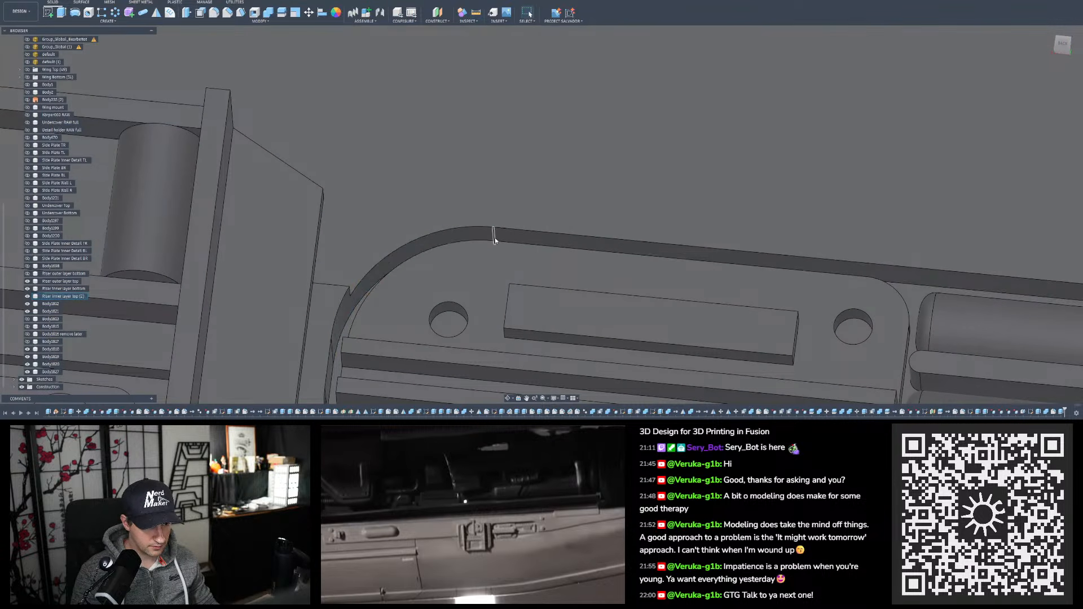
{"action": "key", "text": "i"}
{"action": "left_click", "coordinate": [495, 237]}
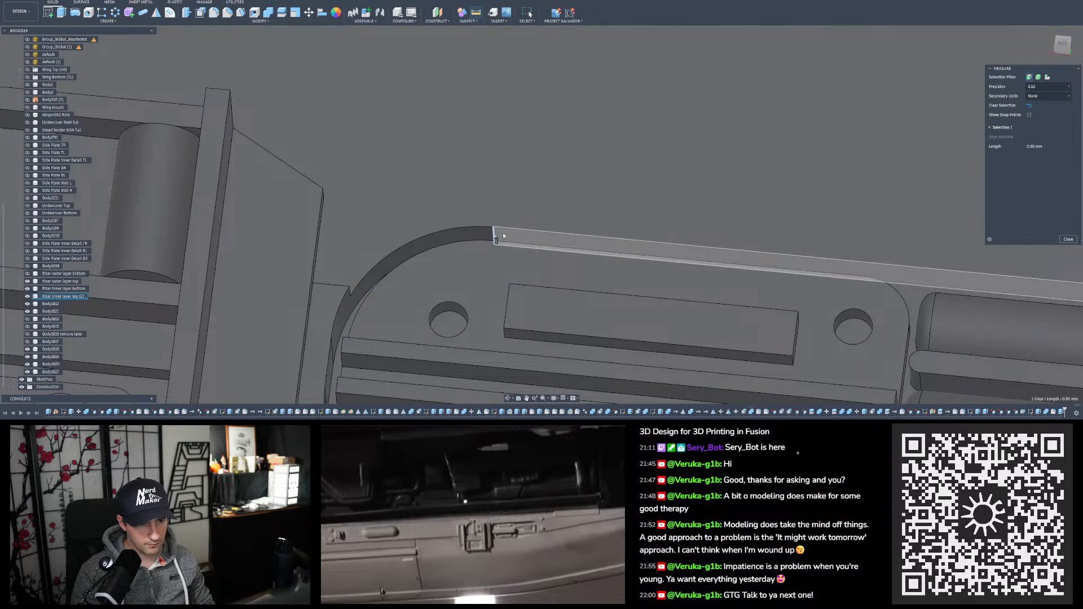
{"action": "left_click", "coordinate": [1068, 241]}
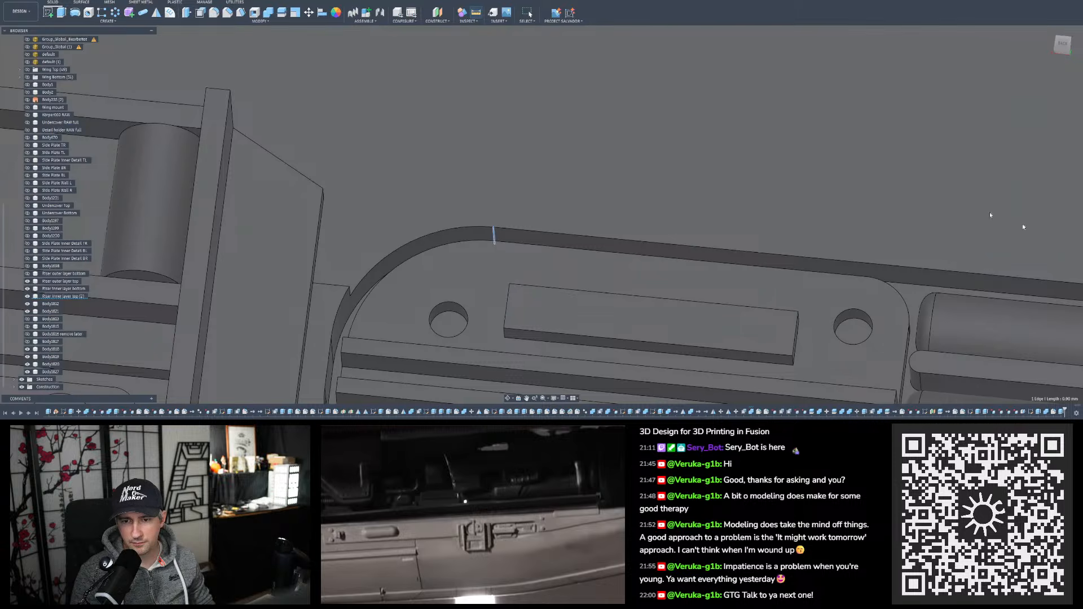
Measure the wall edge at the rounded end of the lower riser's new slot to check its depth
{"action": "scroll", "coordinate": [758, 132], "scroll_direction": "down", "scroll_amount": 12}
{"action": "scroll", "coordinate": [646, 327], "scroll_direction": "up", "scroll_amount": 6}
{"action": "scroll", "coordinate": [682, 288], "scroll_direction": "up", "scroll_amount": 5}
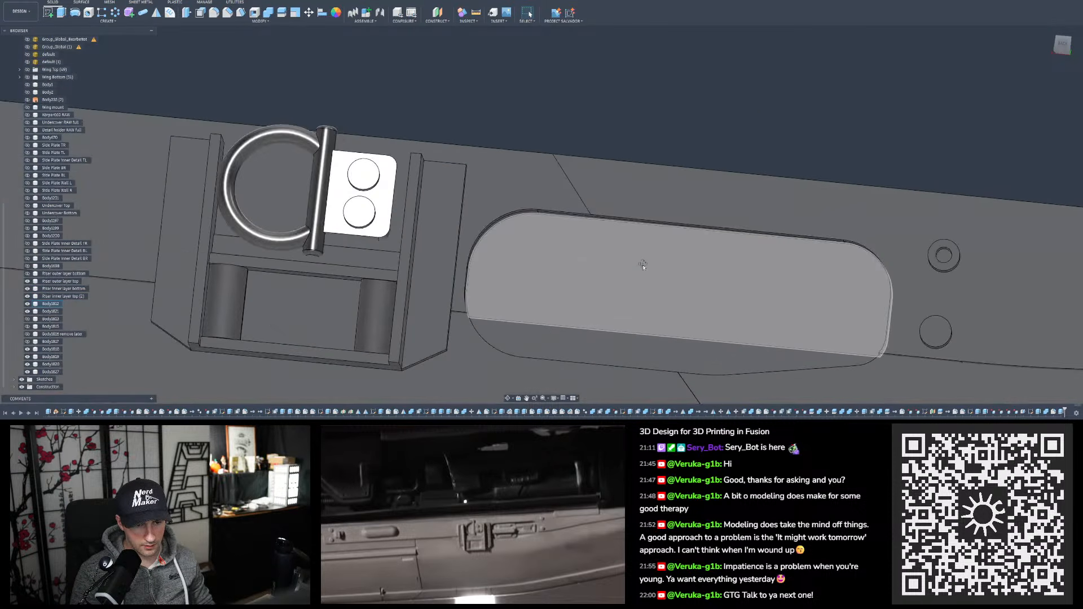
{"action": "key", "text": "i"}
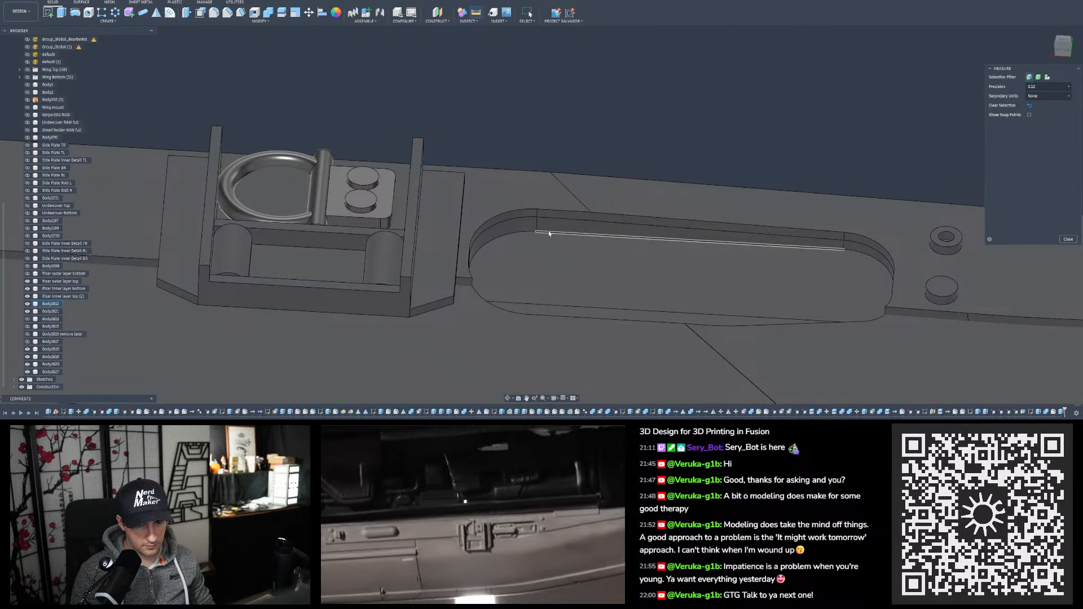
{"action": "left_click_drag", "start_coordinate": [530, 229], "coordinate": [460, 324], "text": "shift"}
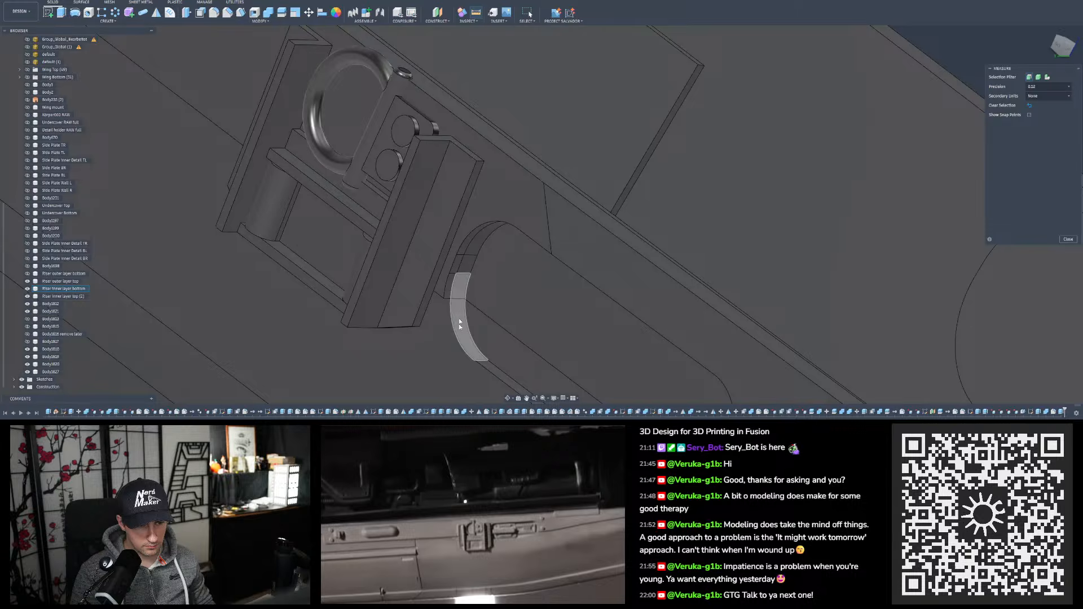
{"action": "left_click", "coordinate": [481, 361]}
{"action": "middle_click_drag", "start_coordinate": [504, 345], "coordinate": [536, 282], "text": "shift"}
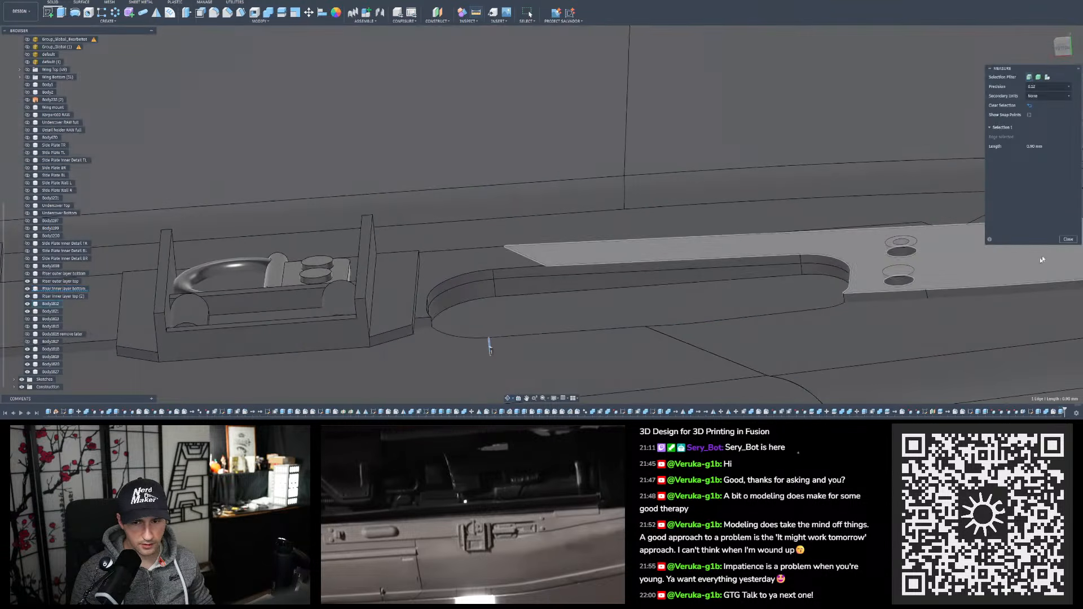
{"action": "left_click", "coordinate": [1068, 241]}
Show the hidden insert plate, the channel frame beside it and the "remove later" body at the lower riser's slot
{"action": "scroll", "coordinate": [537, 222], "scroll_direction": "down", "scroll_amount": 3}
{"action": "middle_click_drag", "start_coordinate": [538, 222], "coordinate": [522, 271], "text": "shift"}
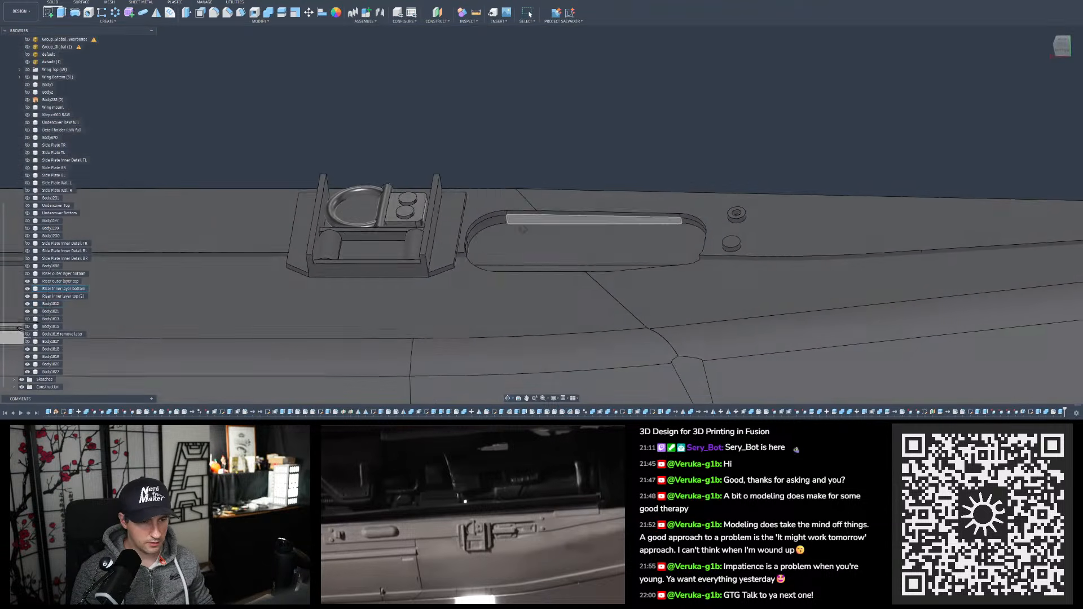
{"action": "left_click", "coordinate": [27, 319]}
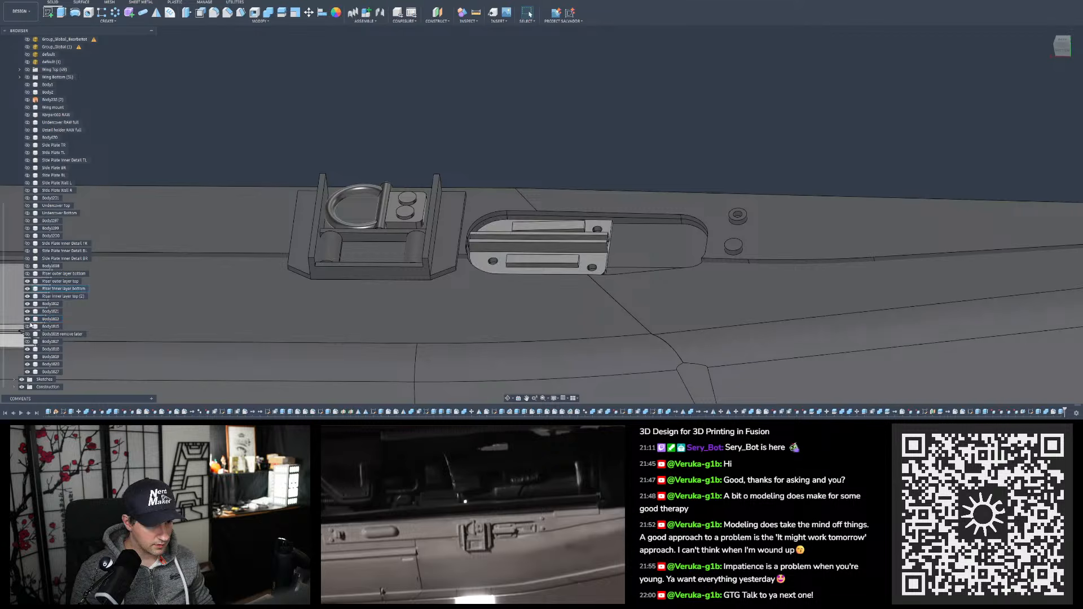
{"action": "left_click", "coordinate": [27, 326]}
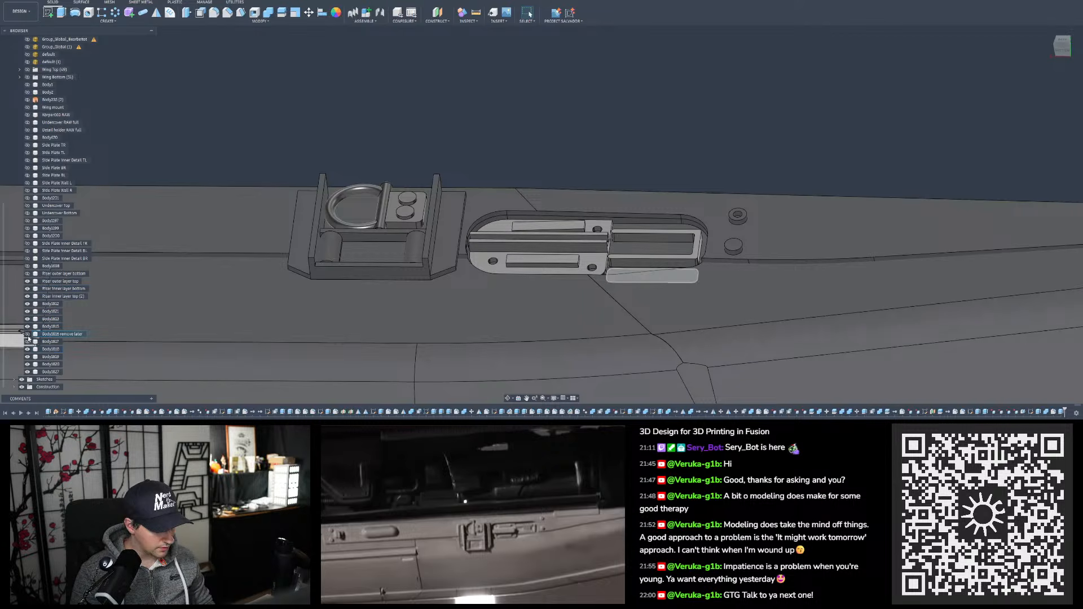
{"action": "left_click", "coordinate": [28, 334]}
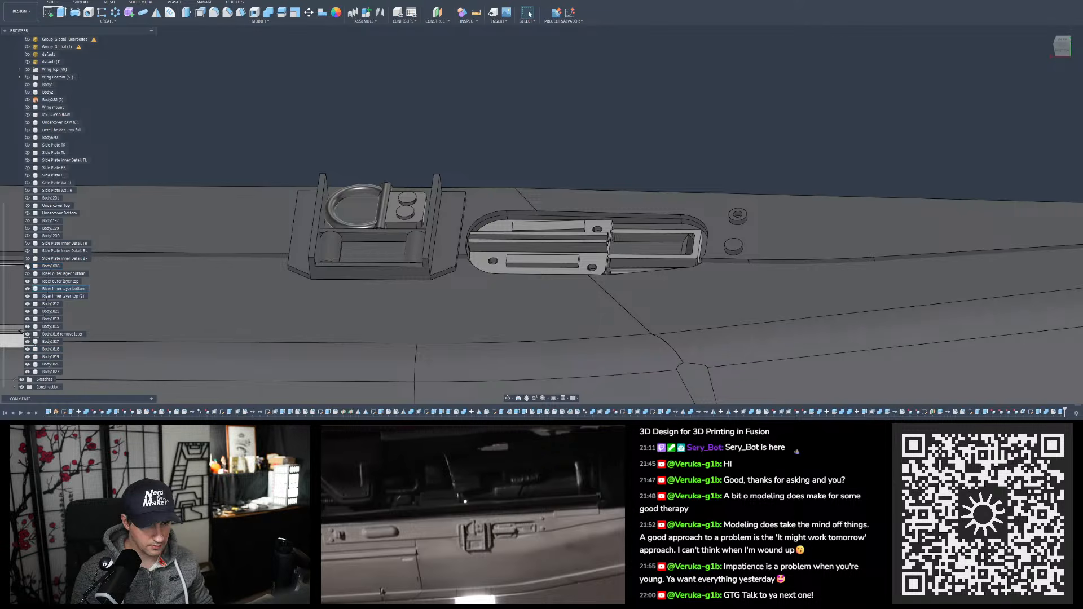
Show the hidden body listed just above the riser outer layers to identify it, and hide it again
{"action": "left_click", "coordinate": [50, 266]}
{"action": "scroll", "coordinate": [610, 272], "scroll_direction": "down", "scroll_amount": 10}
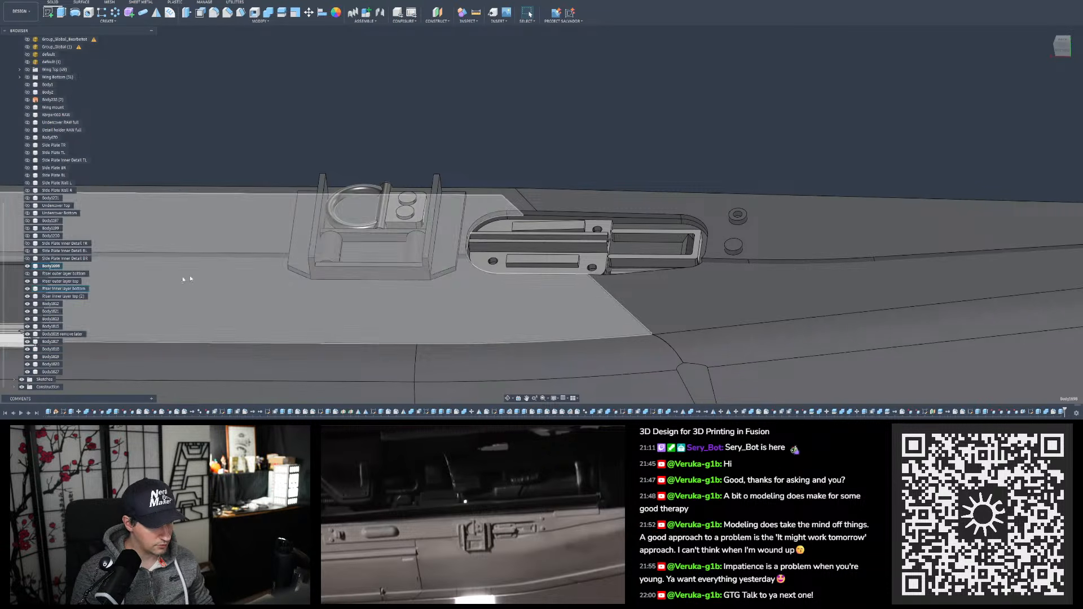
{"action": "scroll", "coordinate": [570, 272], "scroll_direction": "down", "scroll_amount": 3}
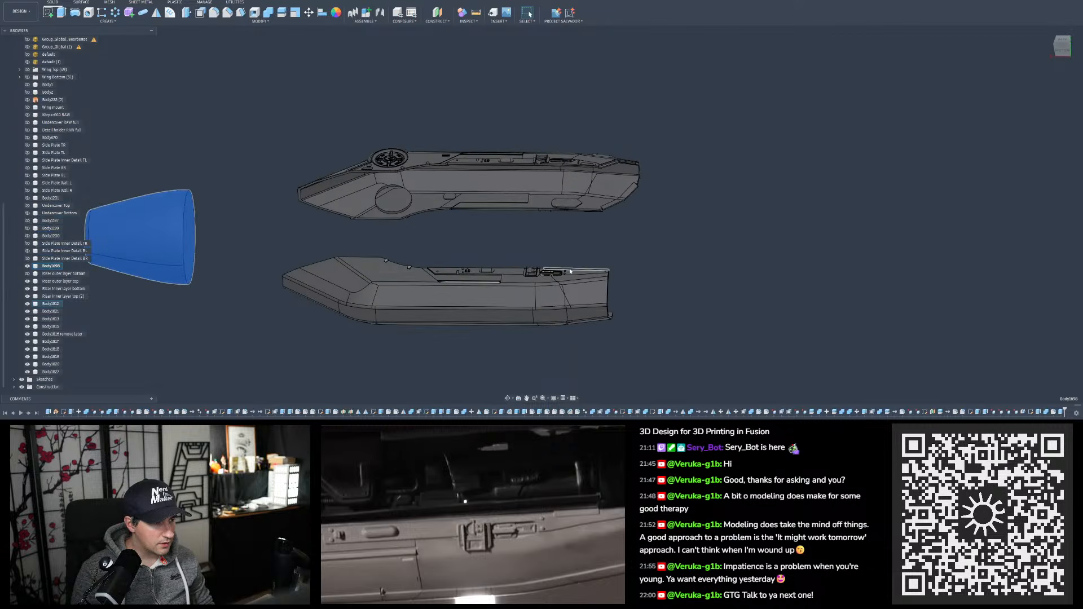
{"action": "left_click", "coordinate": [237, 224]}
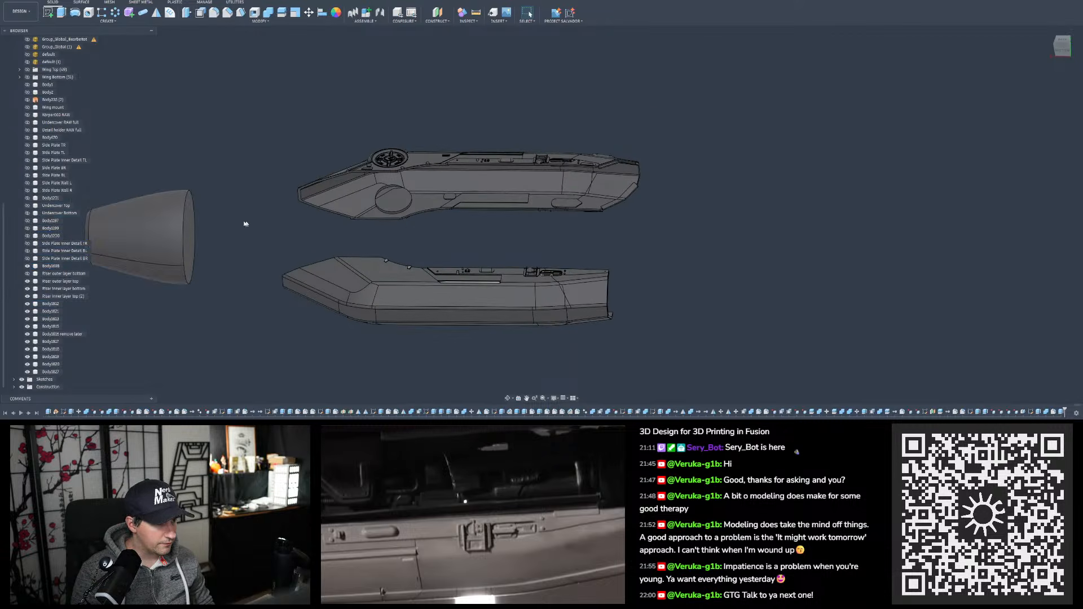
{"action": "left_click", "coordinate": [27, 267]}
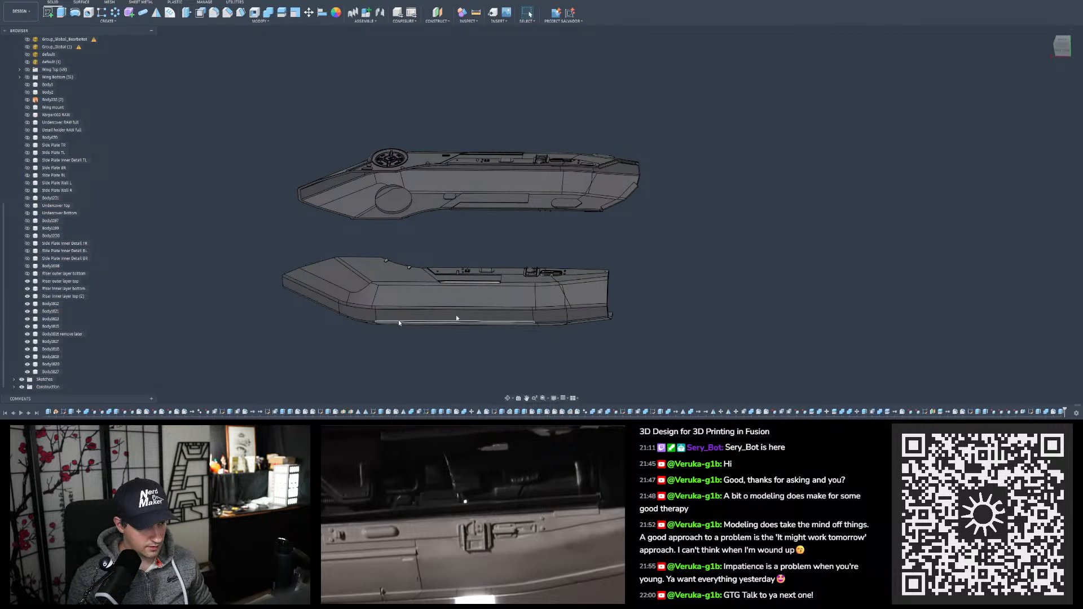
Step through the listed bodies to identify which riser detail each one is, and clear the selection
{"action": "scroll", "coordinate": [595, 293], "scroll_direction": "up", "scroll_amount": 5}
{"action": "scroll", "coordinate": [454, 236], "scroll_direction": "up", "scroll_amount": 10}
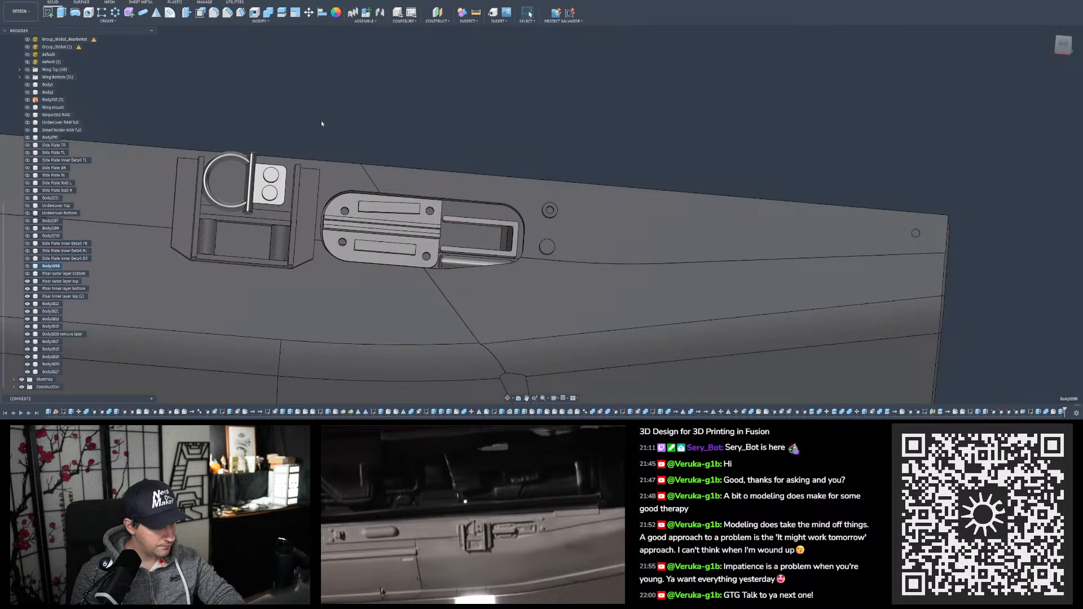
{"action": "key", "text": "Down"}
{"action": "key", "text": "Down"}
{"action": "key", "text": "Down"}
{"action": "key", "text": "Up"}
{"action": "key", "text": "Up"}
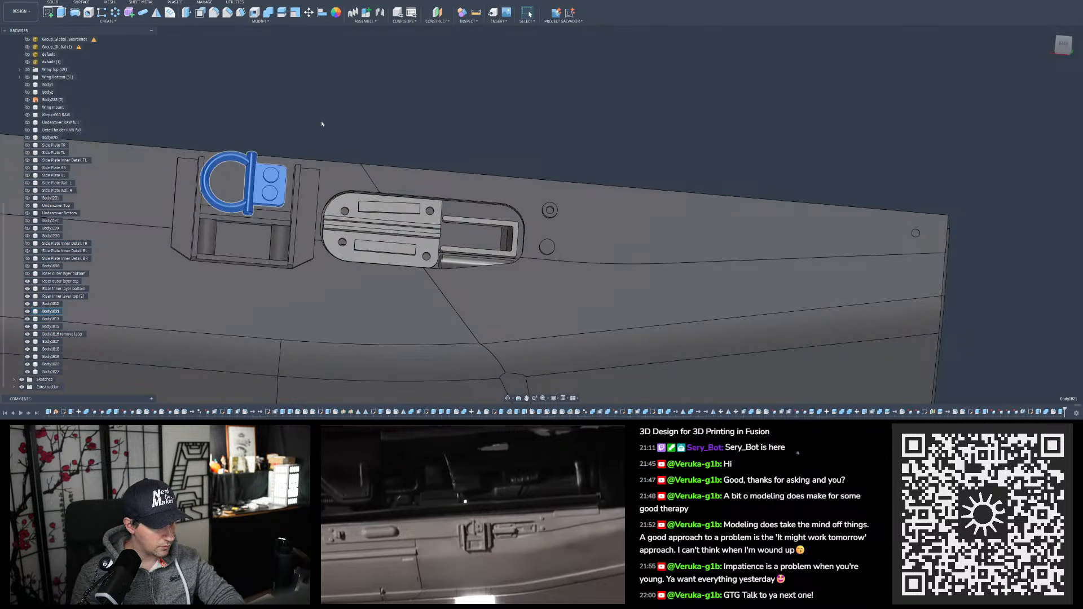
{"action": "key", "text": "Down"}
{"action": "key", "text": "Down"}
{"action": "key", "text": "Down"}
{"action": "key", "text": "Down"}
{"action": "key", "text": "Down"}
{"action": "key", "text": "Down"}
{"action": "key", "text": "Down"}
{"action": "key", "text": "Down"}
{"action": "key", "text": "Down"}
{"action": "key", "text": "Down"}
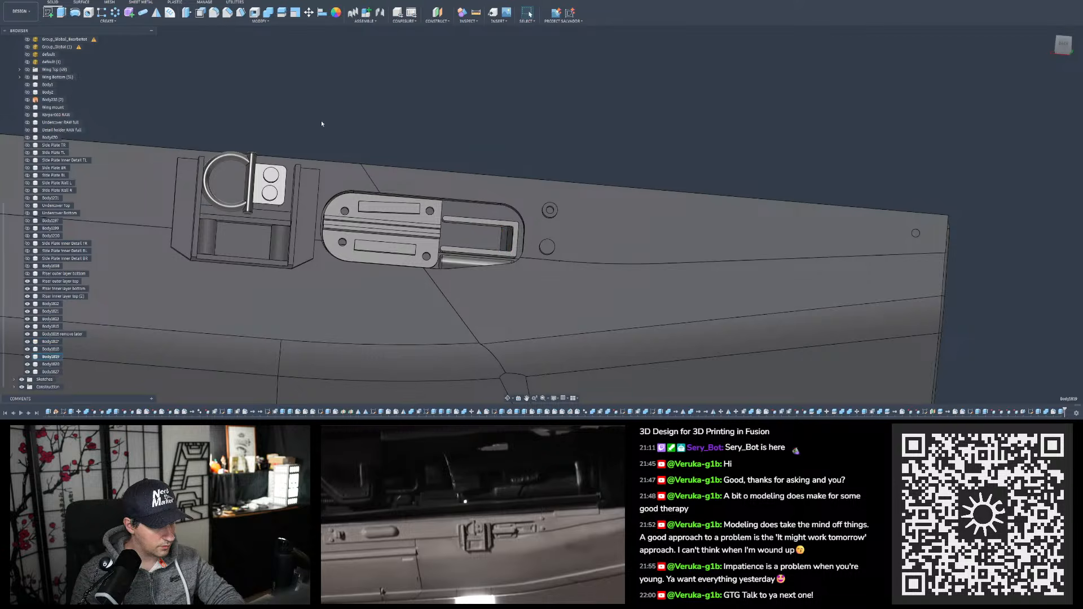
{"action": "key", "text": "Up"}
{"action": "key", "text": "Up"}
{"action": "key", "text": "Up"}
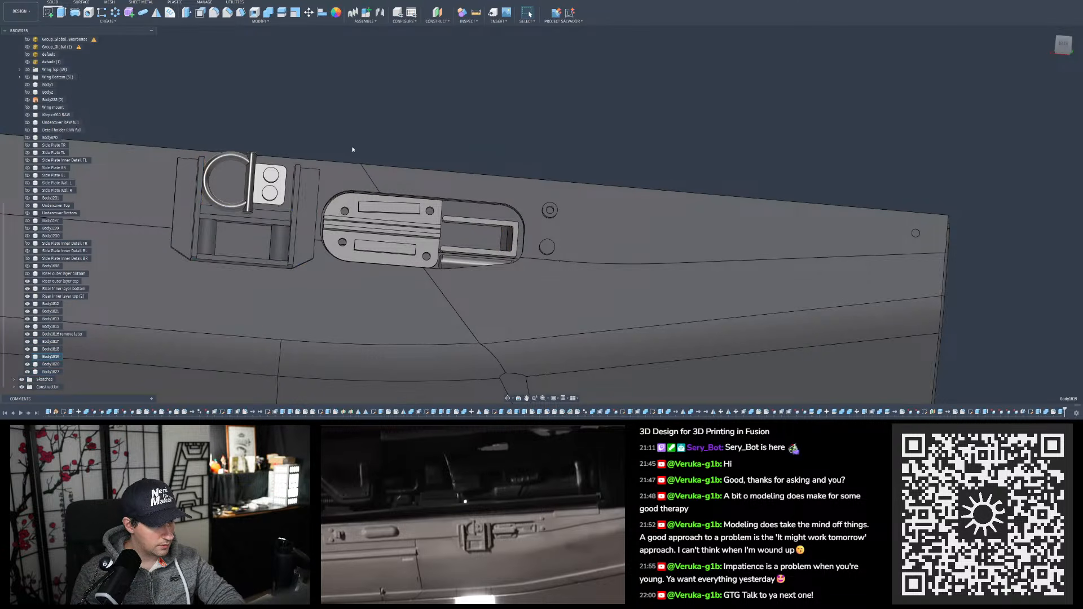
{"action": "key", "text": "Up"}
{"action": "key", "text": "Up"}
{"action": "key", "text": "Up"}
{"action": "key", "text": "Up"}
{"action": "key", "text": "Up"}
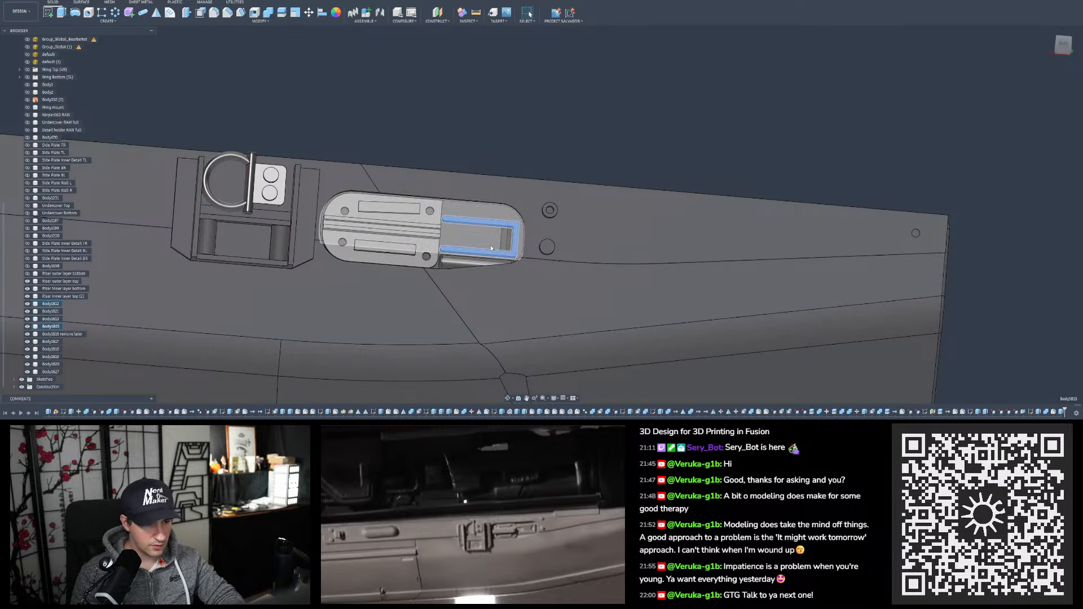
{"action": "left_click", "coordinate": [505, 148]}
{"action": "mouse_move", "coordinate": [503, 184]}
{"action": "middle_mouse_down", "text": "shift"}
{"action": "mouse_move", "coordinate": [503, 215]}
{"action": "mouse_move", "coordinate": [494, 193]}
{"action": "middle_mouse_up", "text": "shift"}
{"action": "scroll", "coordinate": [494, 209], "scroll_direction": "down", "scroll_amount": 6}
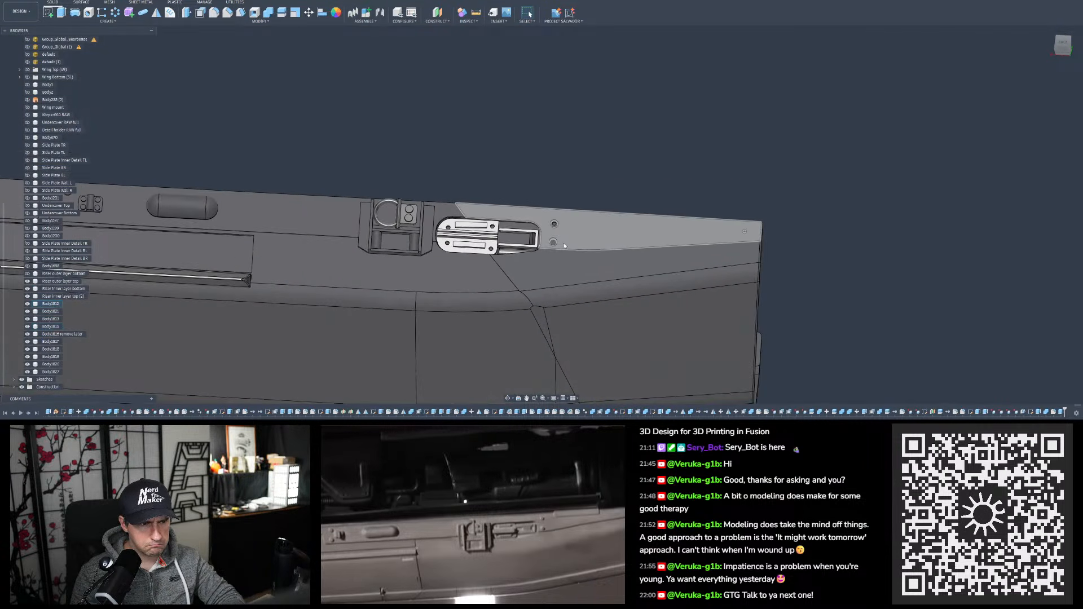
Examine the upper and lower risers' slots and insert details up close from several angles
{"action": "scroll", "coordinate": [553, 297], "scroll_direction": "down", "scroll_amount": 3}
{"action": "scroll", "coordinate": [537, 130], "scroll_direction": "up", "scroll_amount": 11}
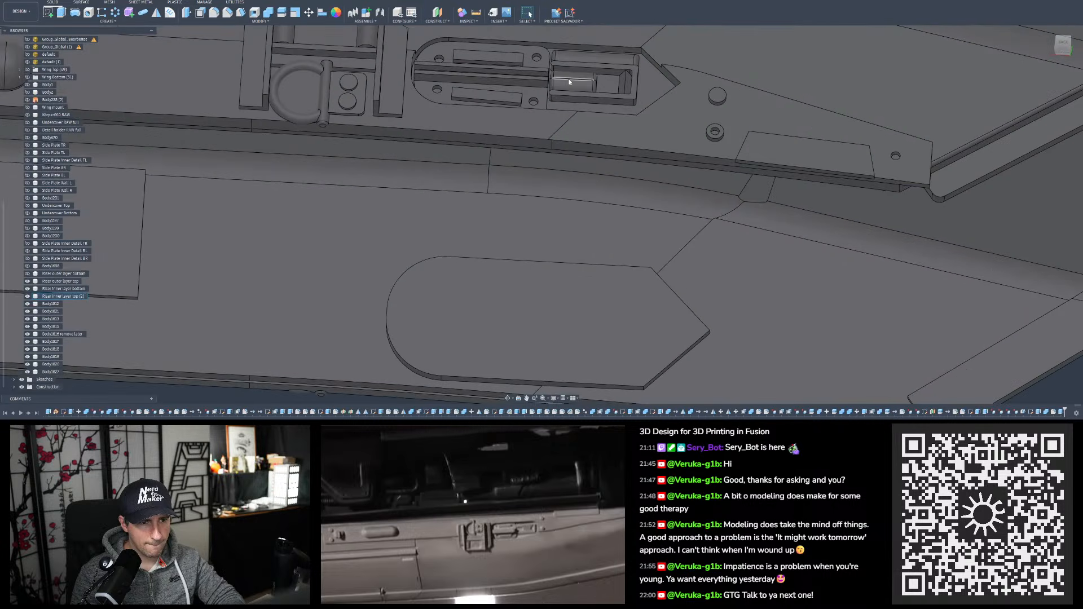
{"action": "middle_click_drag", "start_coordinate": [569, 82], "coordinate": [597, 81], "text": "shift"}
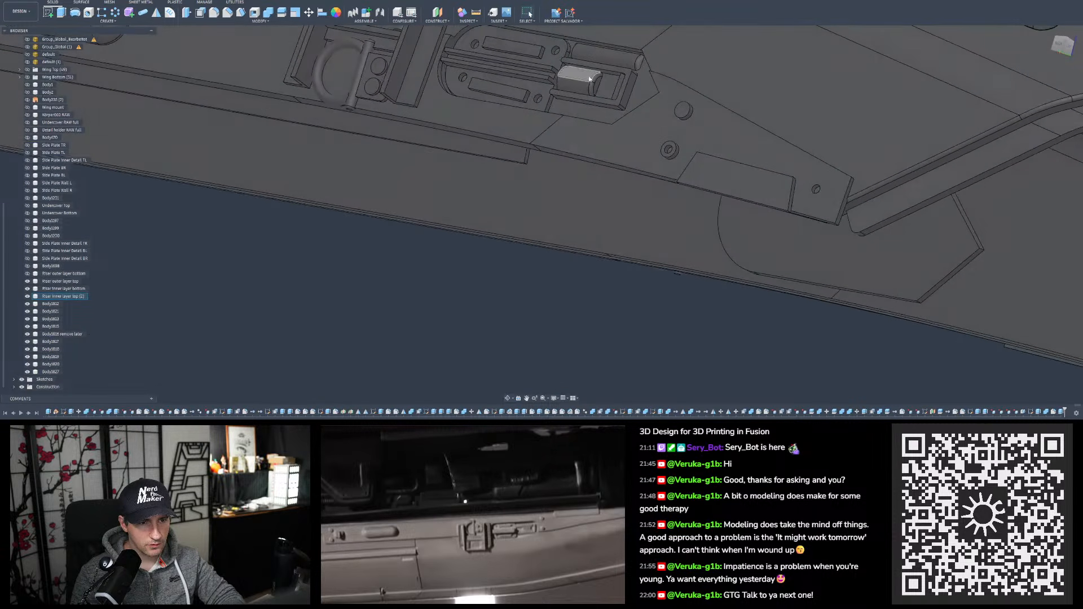
{"action": "scroll", "coordinate": [596, 81], "scroll_direction": "down", "scroll_amount": 8}
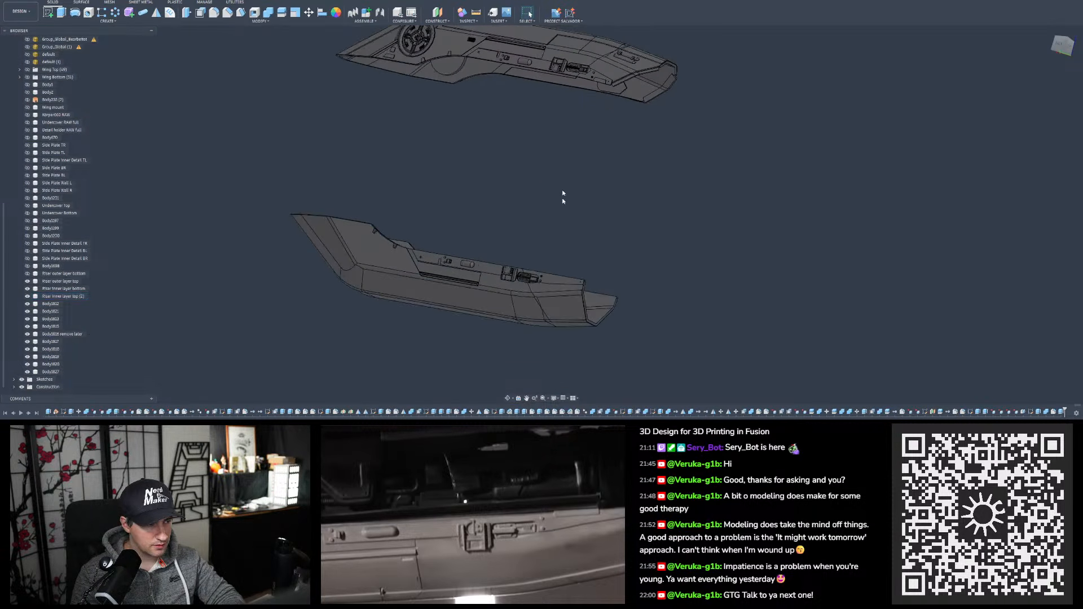
{"action": "scroll", "coordinate": [551, 280], "scroll_direction": "up", "scroll_amount": 10}
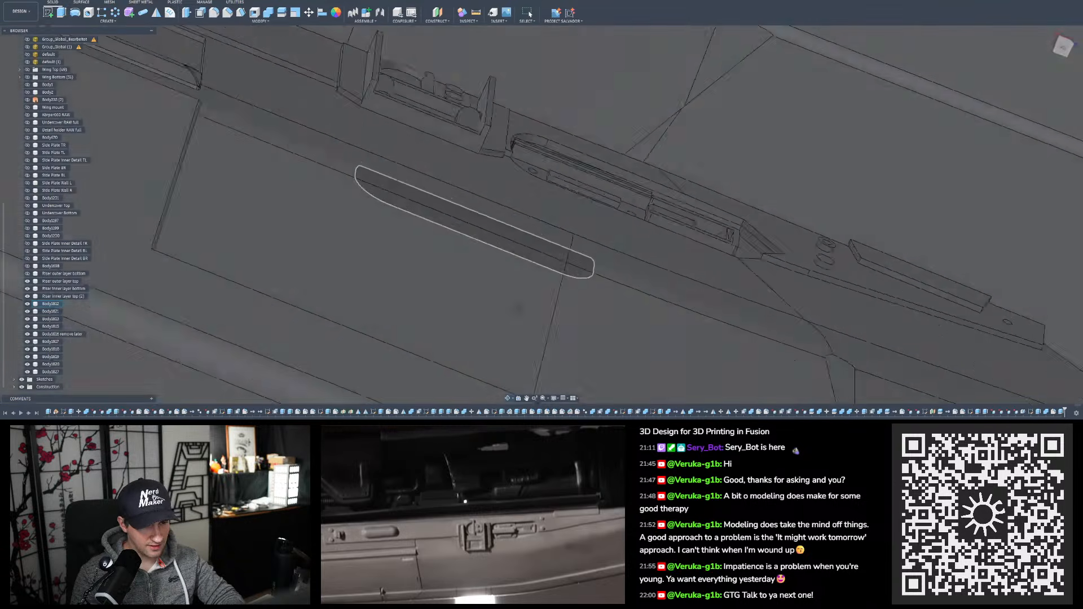
{"action": "middle_click_drag", "start_coordinate": [518, 308], "coordinate": [500, 339], "text": "shift"}
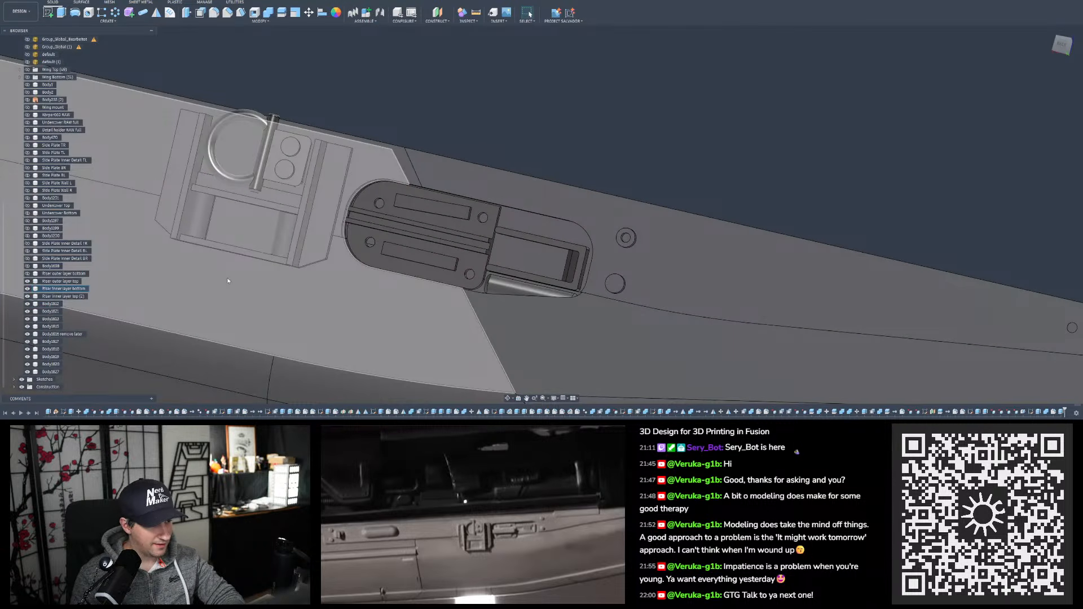
{"action": "left_click", "coordinate": [28, 267]}
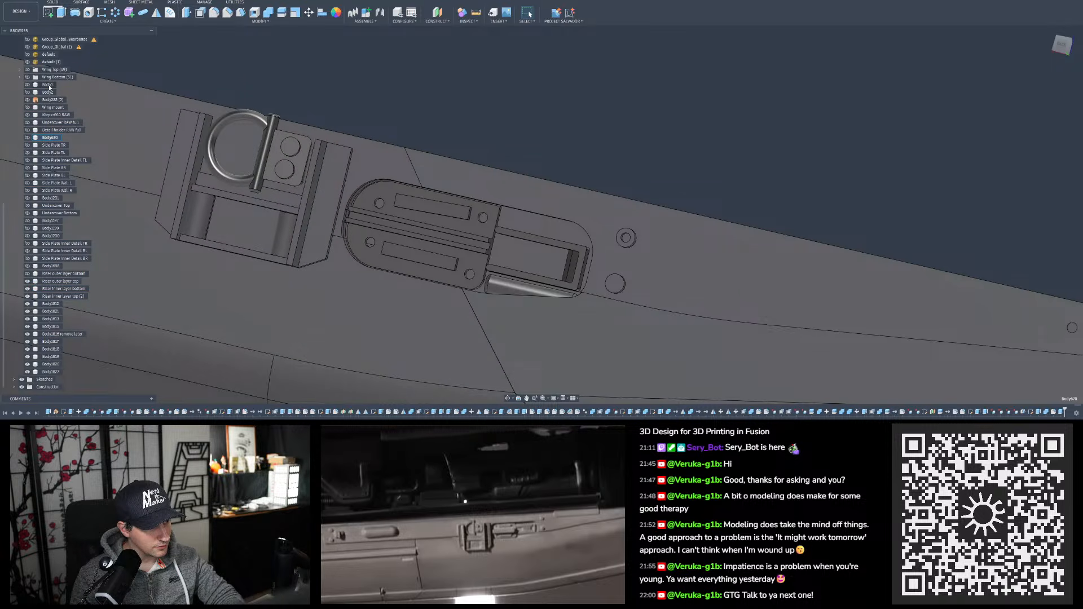
Step through the body list from the wing and side plate bodies down to the riser details and back, and clear the selection
{"action": "left_click", "coordinate": [51, 116]}
{"action": "key", "text": "Down"}
{"action": "key", "text": "Down"}
{"action": "key", "text": "Down"}
{"action": "key", "text": "Down"}
{"action": "key", "text": "Down"}
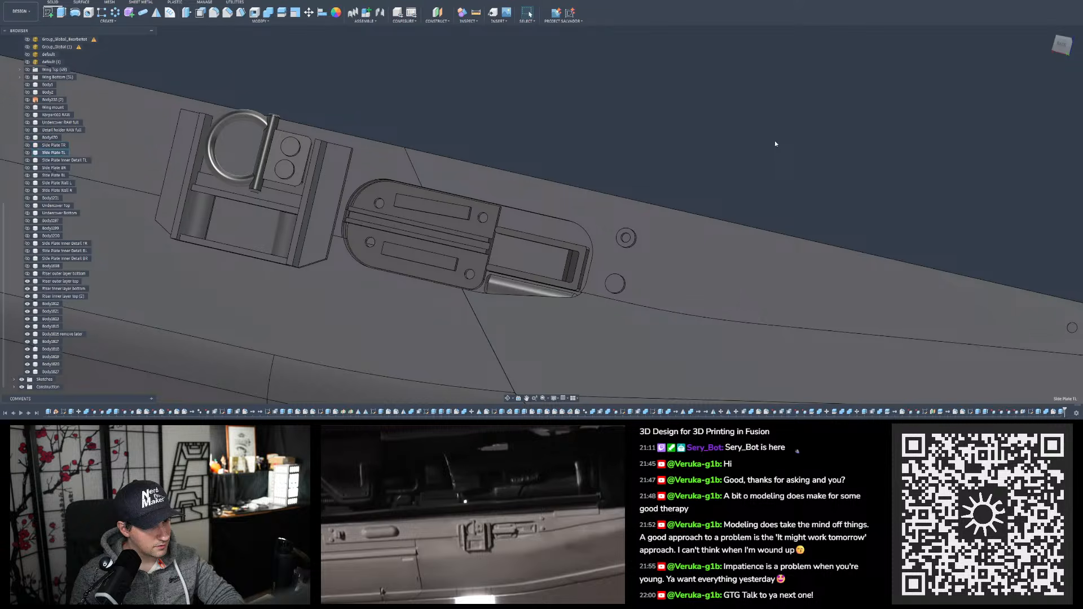
{"action": "key", "text": "Down"}
{"action": "key", "text": "Down"}
{"action": "key", "text": "Down"}
{"action": "key", "text": "Down"}
{"action": "key", "text": "Down"}
{"action": "key", "text": "Down"}
{"action": "key", "text": "Down"}
{"action": "key", "text": "Down"}
{"action": "key", "text": "Down"}
{"action": "key", "text": "Down"}
{"action": "key", "text": "Down"}
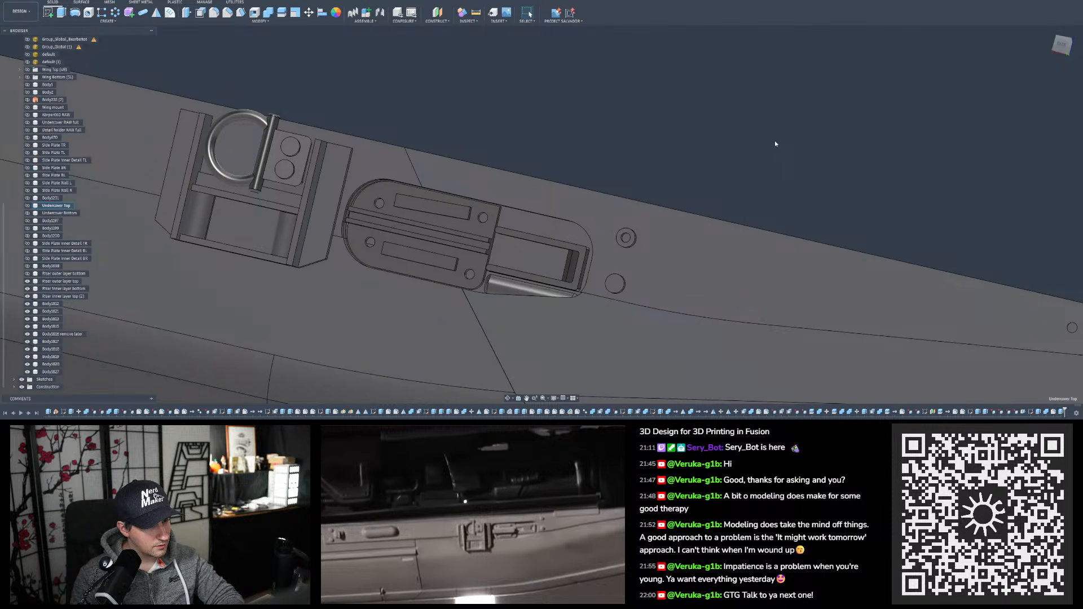
{"action": "key", "text": "Down"}
{"action": "key", "text": "Down"}
{"action": "key", "text": "Down"}
{"action": "key", "text": "Down"}
{"action": "key", "text": "Down"}
{"action": "key", "text": "Down"}
{"action": "key", "text": "Down"}
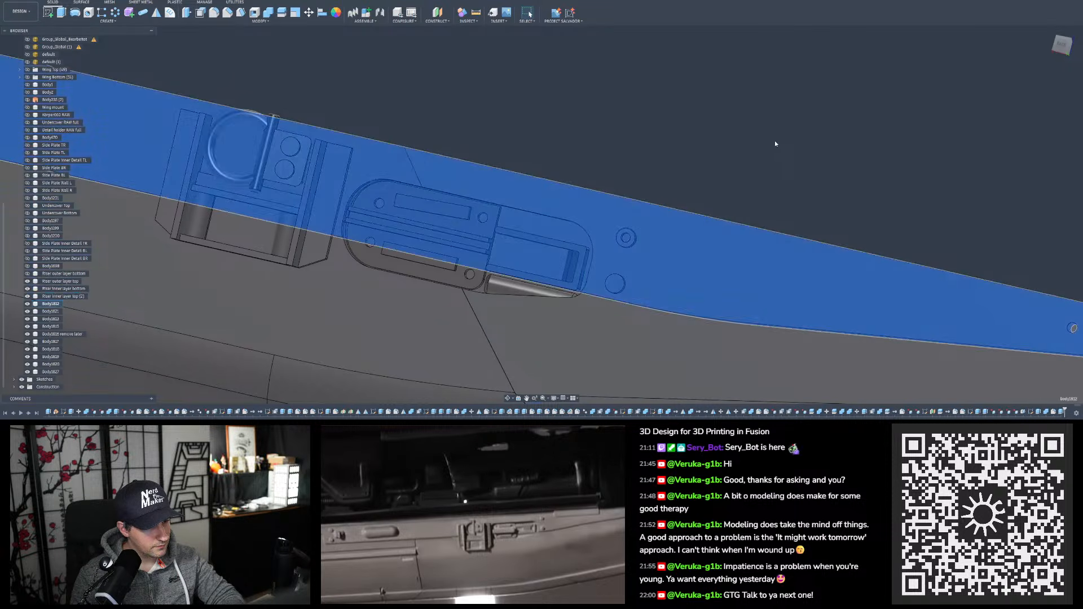
{"action": "key", "text": "Down"}
{"action": "key", "text": "Down"}
{"action": "key", "text": "Down"}
{"action": "key", "text": "Down"}
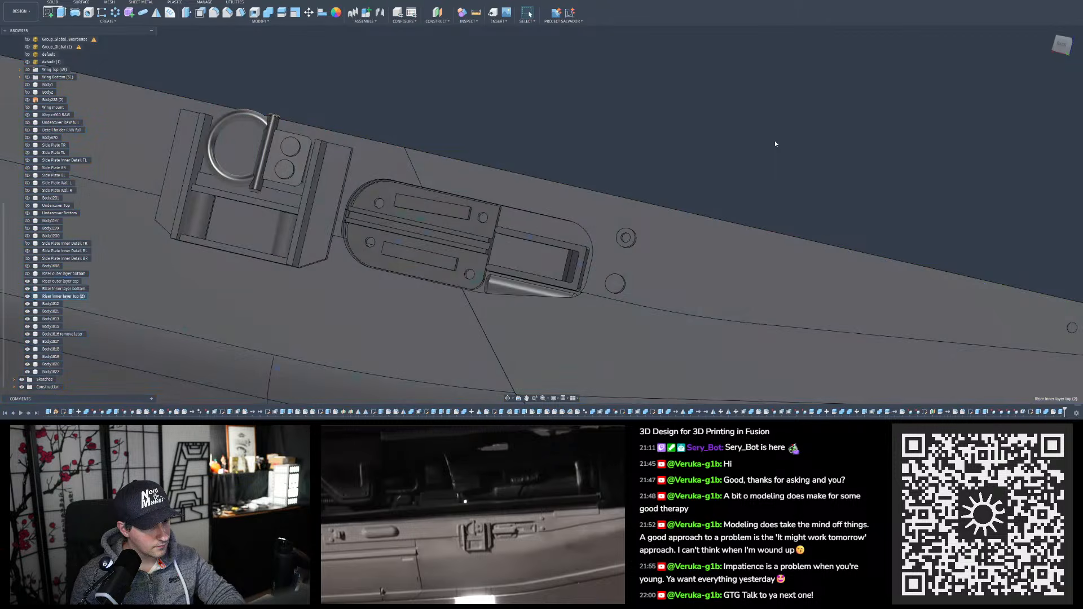
{"action": "key", "text": "Down"}
{"action": "key", "text": "Down"}
{"action": "key", "text": "Down"}
{"action": "key", "text": "Down"}
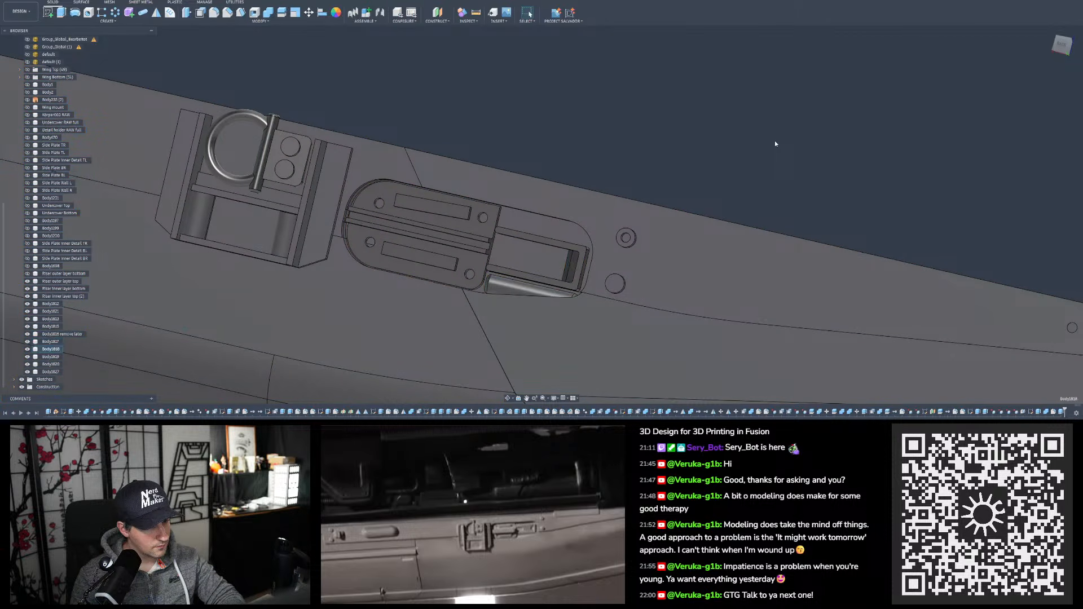
{"action": "key", "text": "Down"}
{"action": "key", "text": "Down"}
{"action": "key", "text": "Down"}
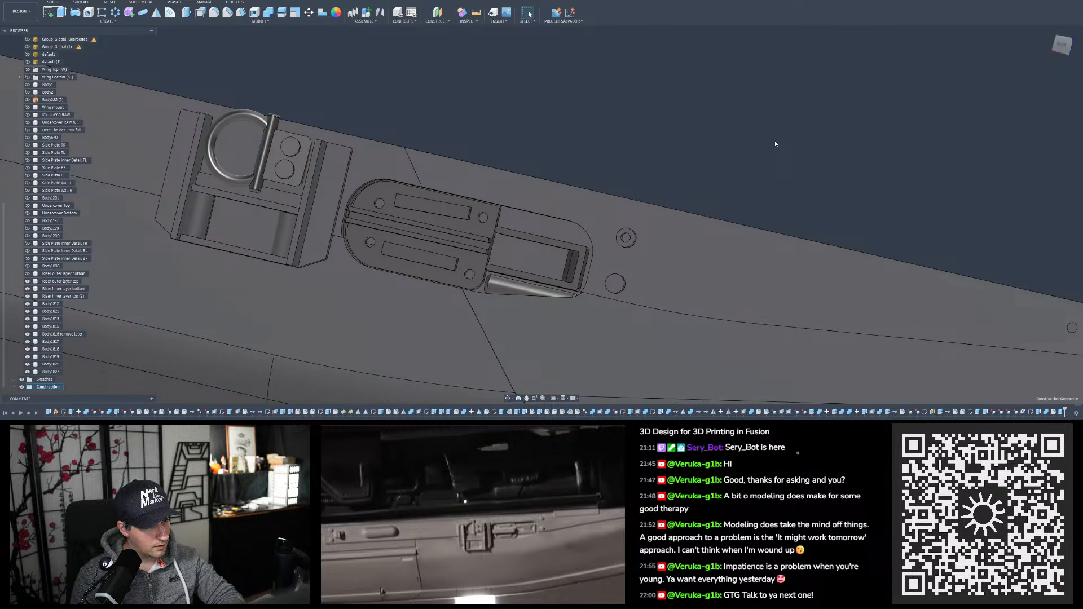
{"action": "key", "text": "Up"}
{"action": "key", "text": "Up"}
{"action": "key", "text": "Up"}
{"action": "key", "text": "Up"}
{"action": "key", "text": "Up"}
{"action": "key", "text": "Up"}
{"action": "key", "text": "Up"}
{"action": "key", "text": "Up"}
{"action": "key", "text": "Up"}
{"action": "key", "text": "Up"}
{"action": "key", "text": "Up"}
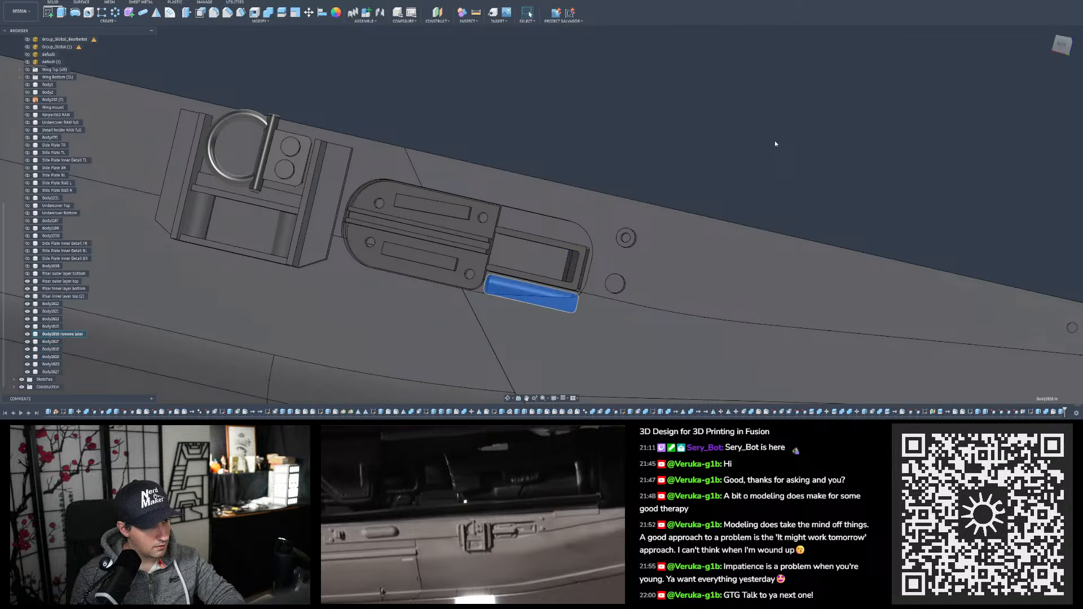
{"action": "key", "text": "Up"}
{"action": "key", "text": "Up"}
{"action": "key", "text": "Up"}
{"action": "left_click", "coordinate": [749, 123]}
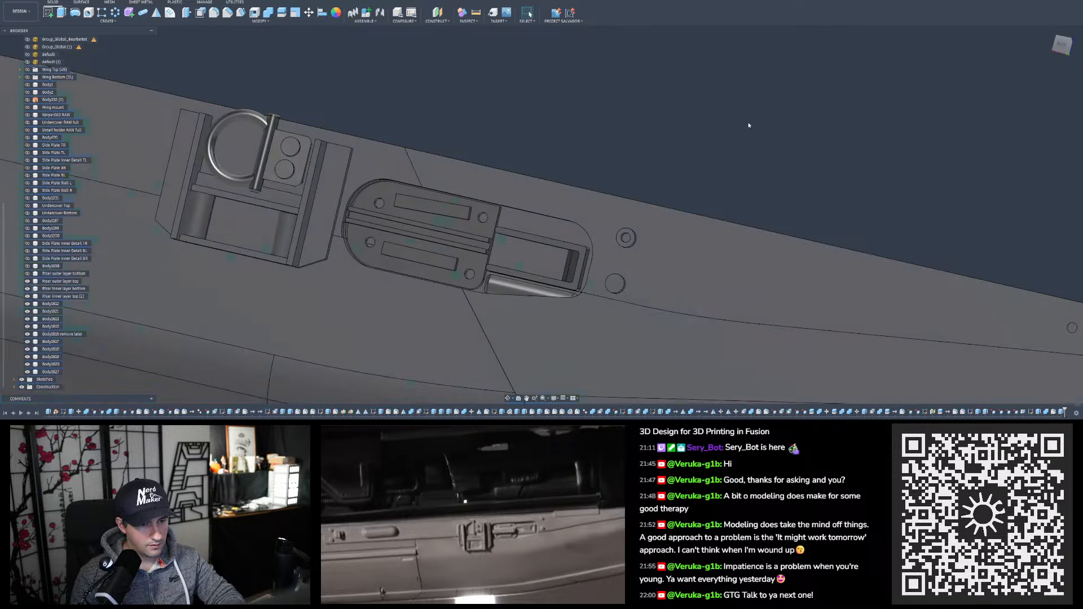
Open the rounded slot's two-sided cut extrusion for editing, review its objects to cut, and accept it as is
{"action": "scroll", "coordinate": [747, 126], "scroll_direction": "down", "scroll_amount": 4}
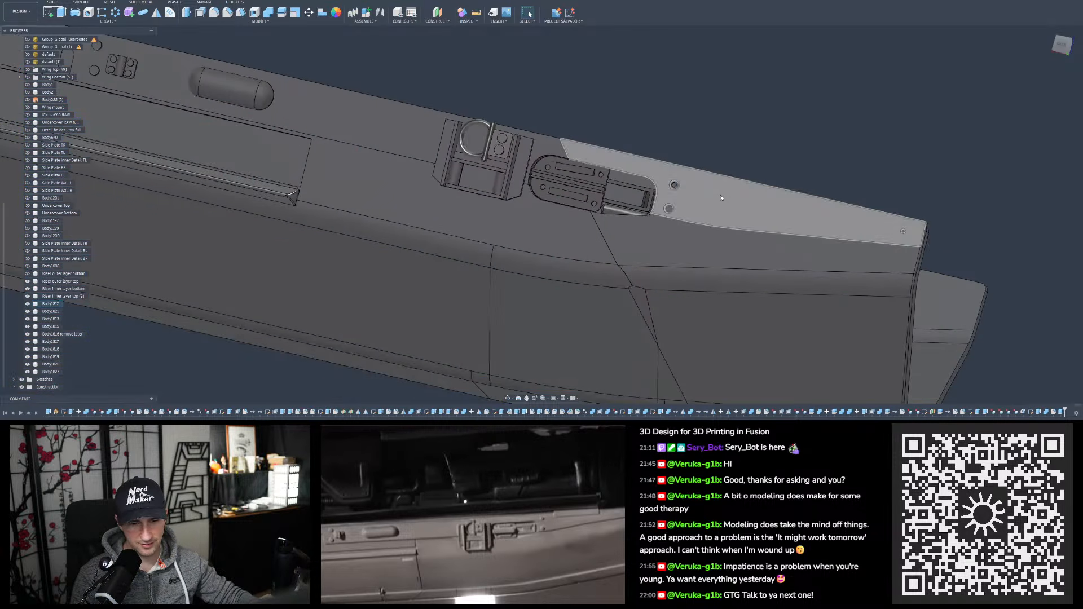
{"action": "middle_click_drag", "start_coordinate": [720, 196], "coordinate": [615, 196], "text": "shift"}
{"action": "scroll", "coordinate": [537, 189], "scroll_direction": "up", "scroll_amount": 3}
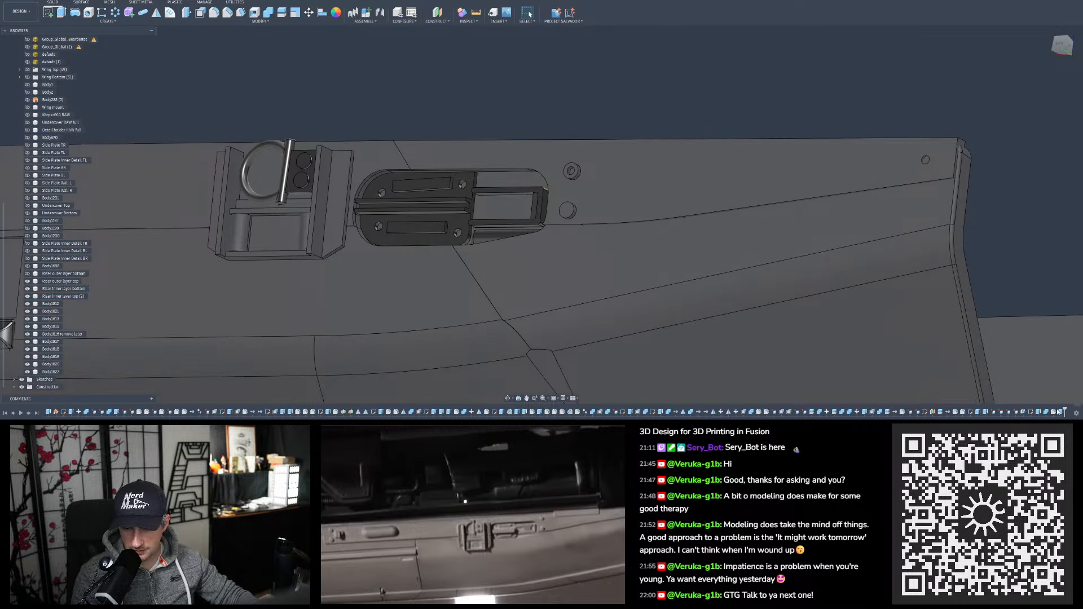
{"action": "left_click", "coordinate": [1061, 413]}
{"action": "double_click", "coordinate": [1061, 414]}
{"action": "middle_click_drag", "start_coordinate": [569, 235], "coordinate": [598, 208], "text": "shift"}
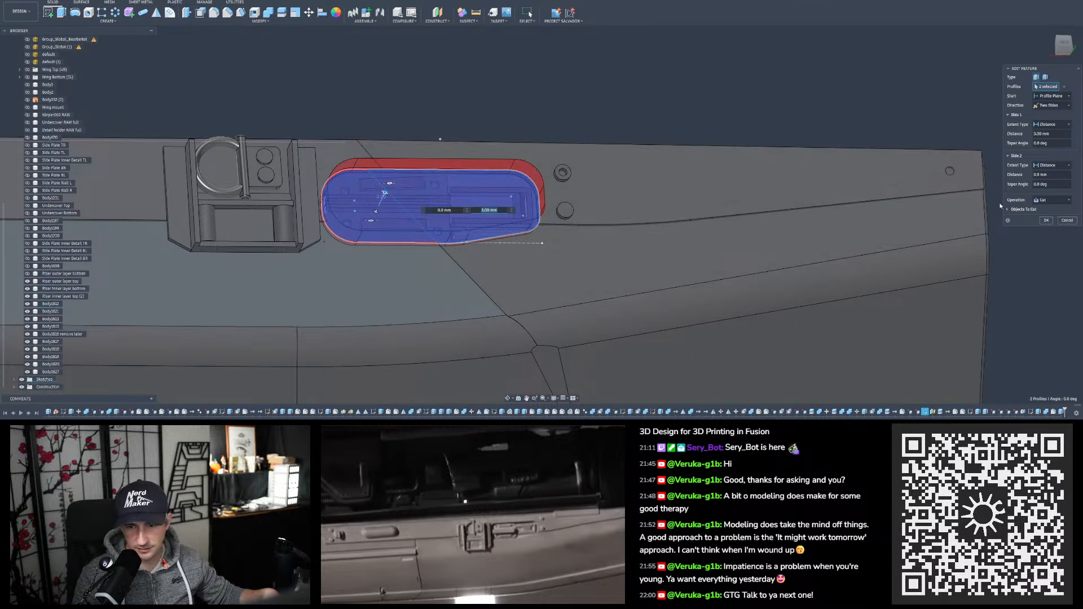
{"action": "left_click", "coordinate": [1008, 210]}
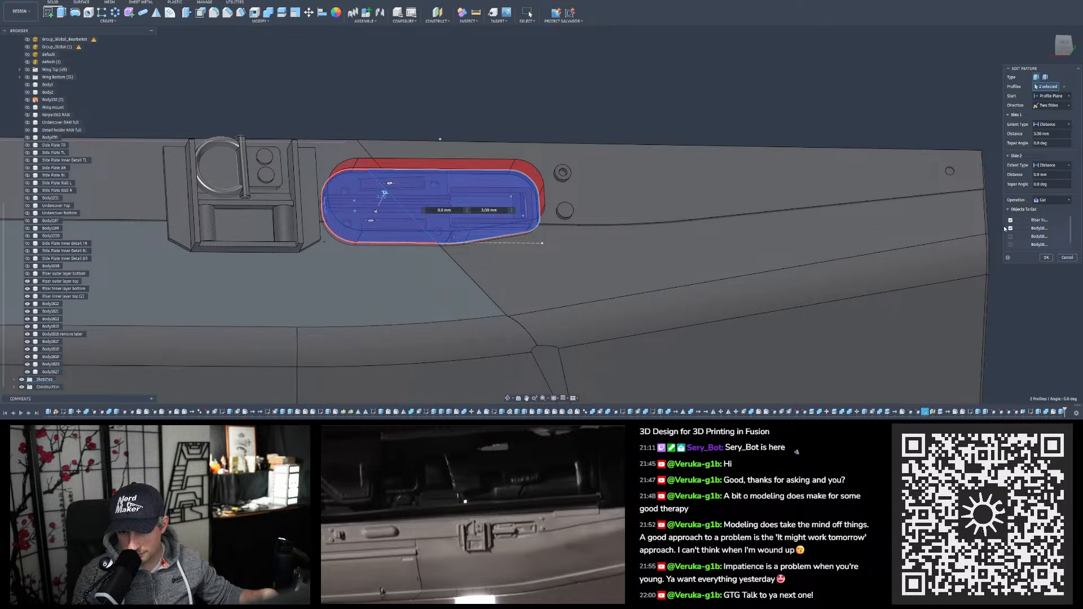
{"action": "left_click_drag", "start_coordinate": [1003, 227], "coordinate": [965, 228]}
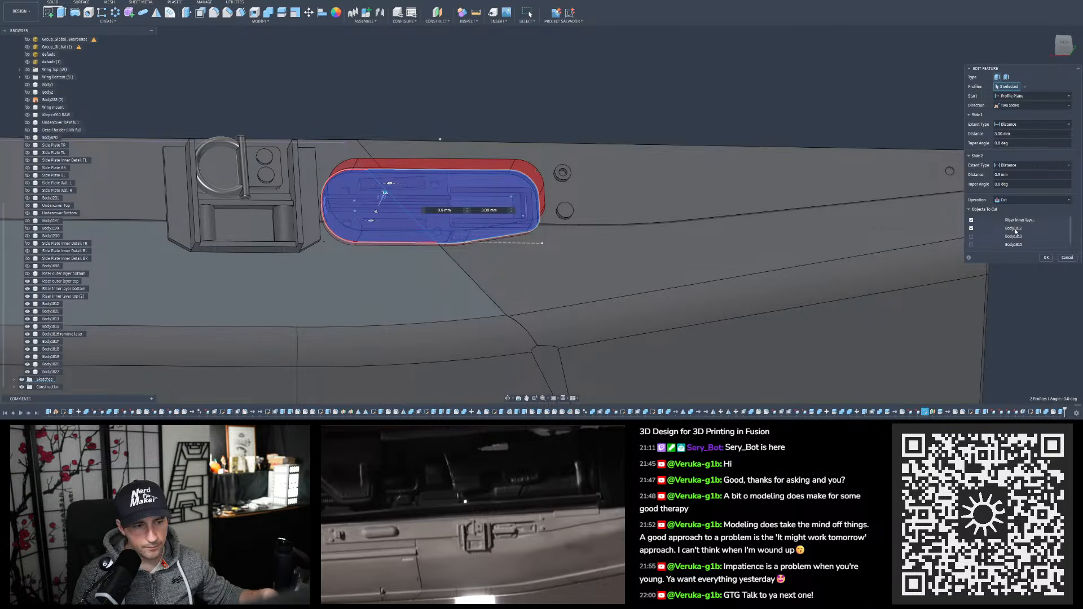
{"action": "left_click", "coordinate": [1046, 258]}
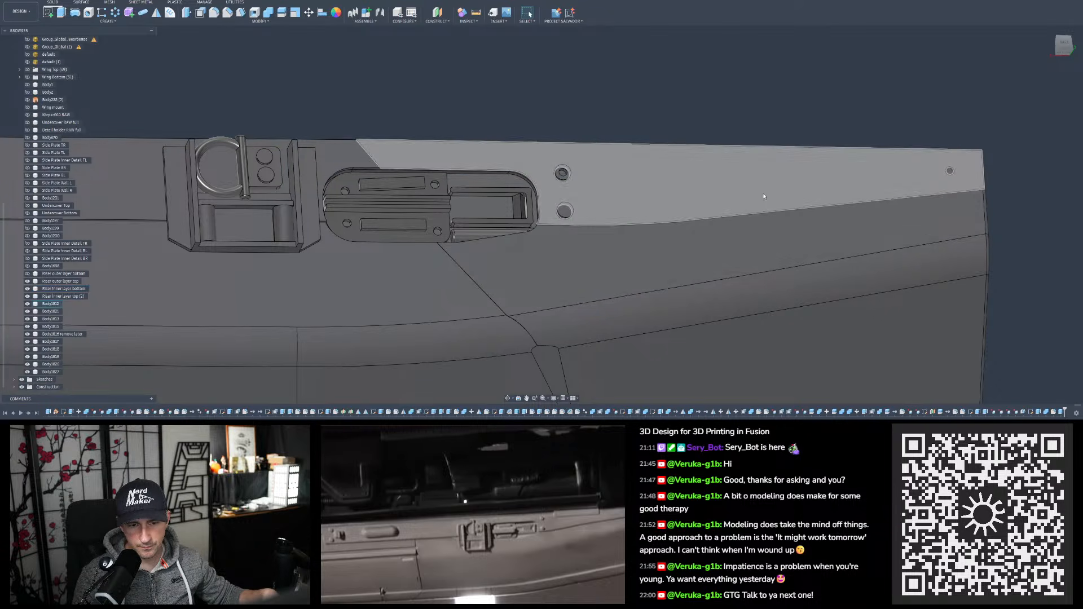
Open the joined extrusion of the riser plate's tapered end for editing and hide the riser inner layer bottom body
{"action": "double_click", "coordinate": [978, 413]}
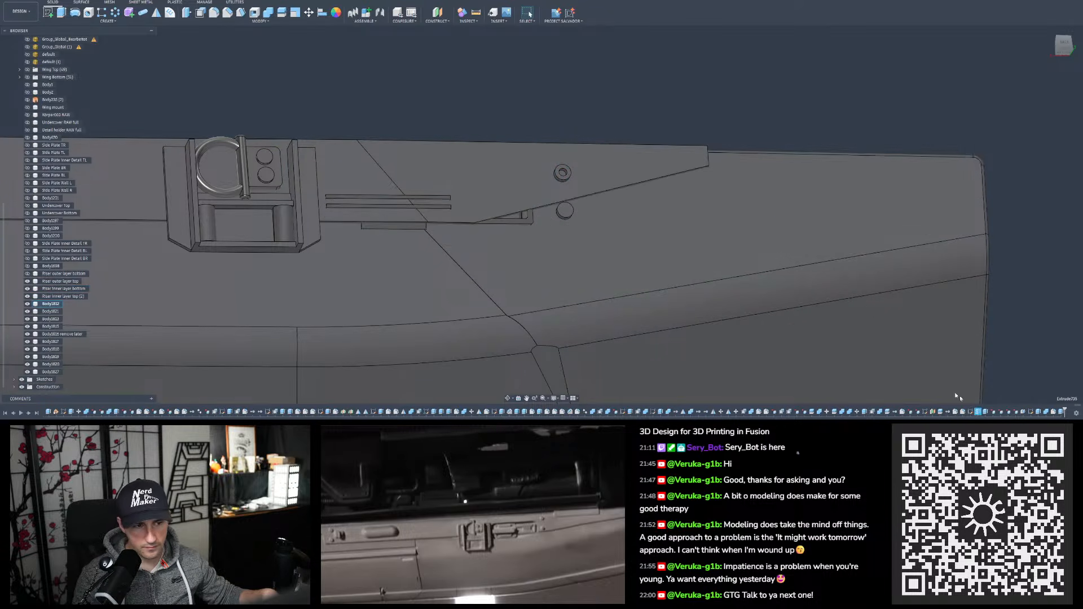
{"action": "middle_click_drag", "start_coordinate": [566, 217], "coordinate": [383, 262], "text": "shift"}
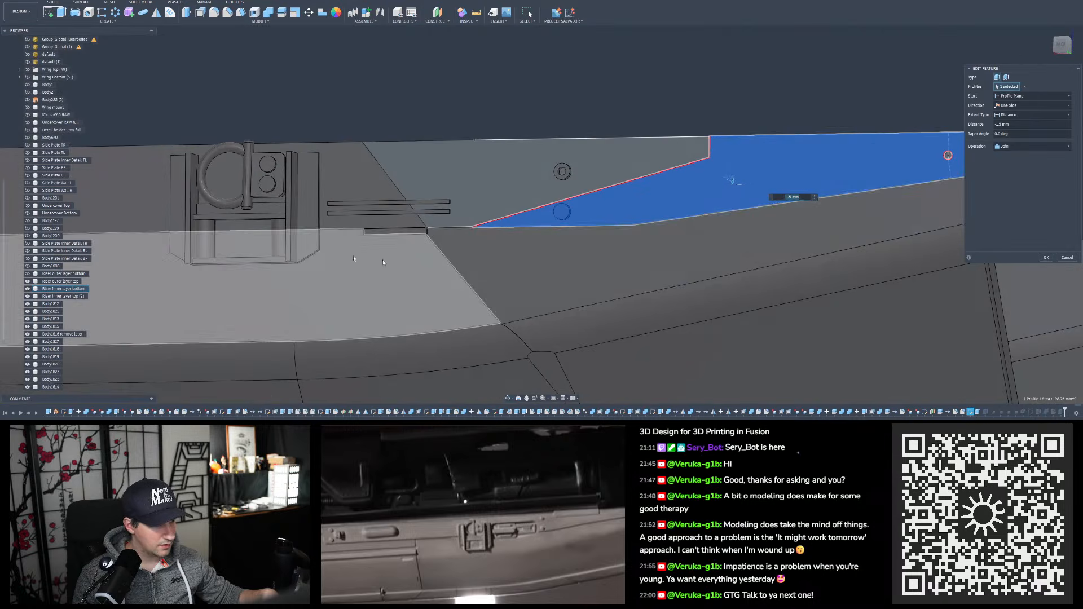
{"action": "left_click", "coordinate": [27, 289]}
{"action": "middle_click_drag", "start_coordinate": [228, 283], "coordinate": [363, 249], "text": "shift"}
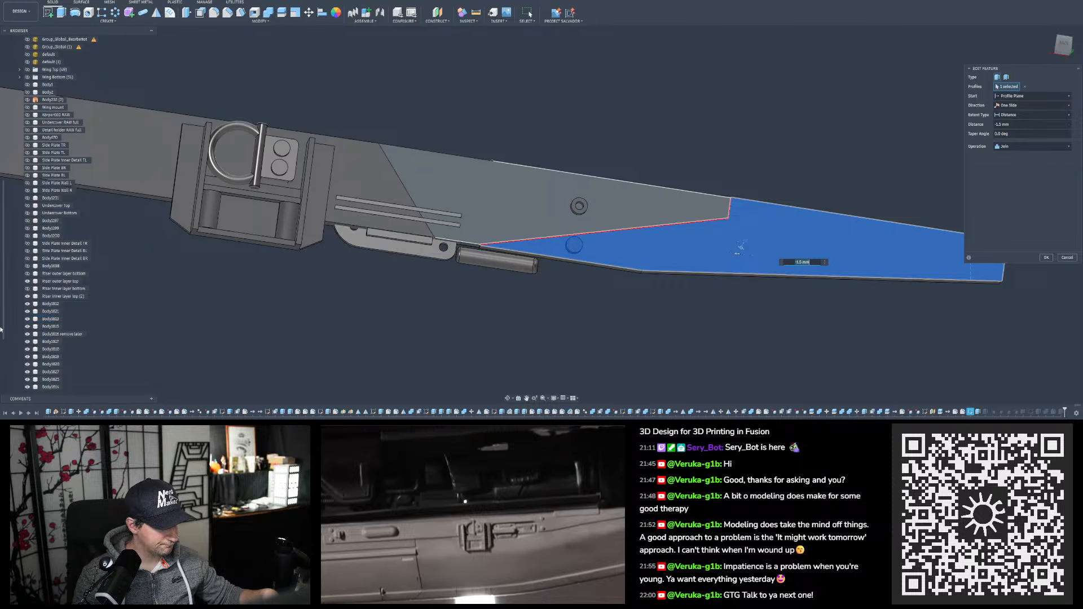
Hide the bracket, insert and remaining detail bodies, examine the bare plate around the extrusion, and leave the feature edit
{"action": "left_click", "coordinate": [27, 304]}
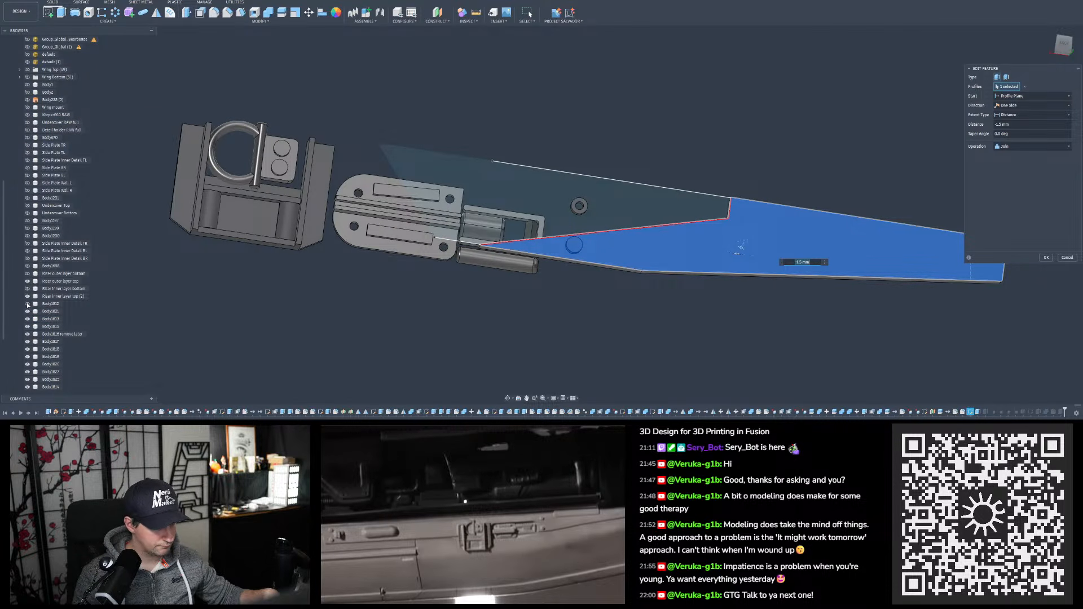
{"action": "left_click", "coordinate": [27, 305]}
{"action": "left_click", "coordinate": [27, 312]}
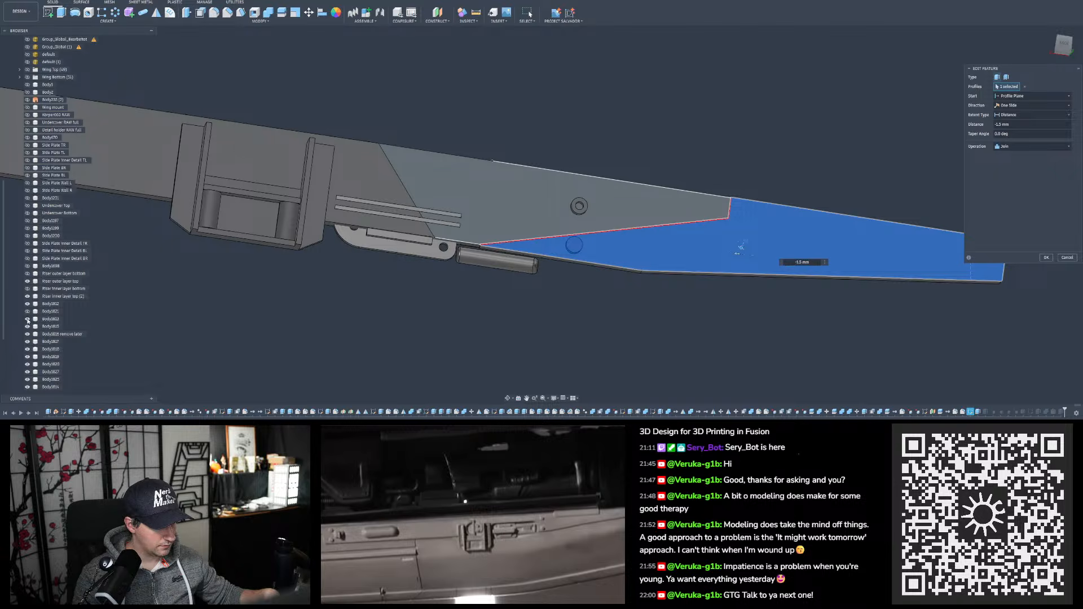
{"action": "left_click", "coordinate": [28, 319]}
{"action": "left_click", "coordinate": [27, 334]}
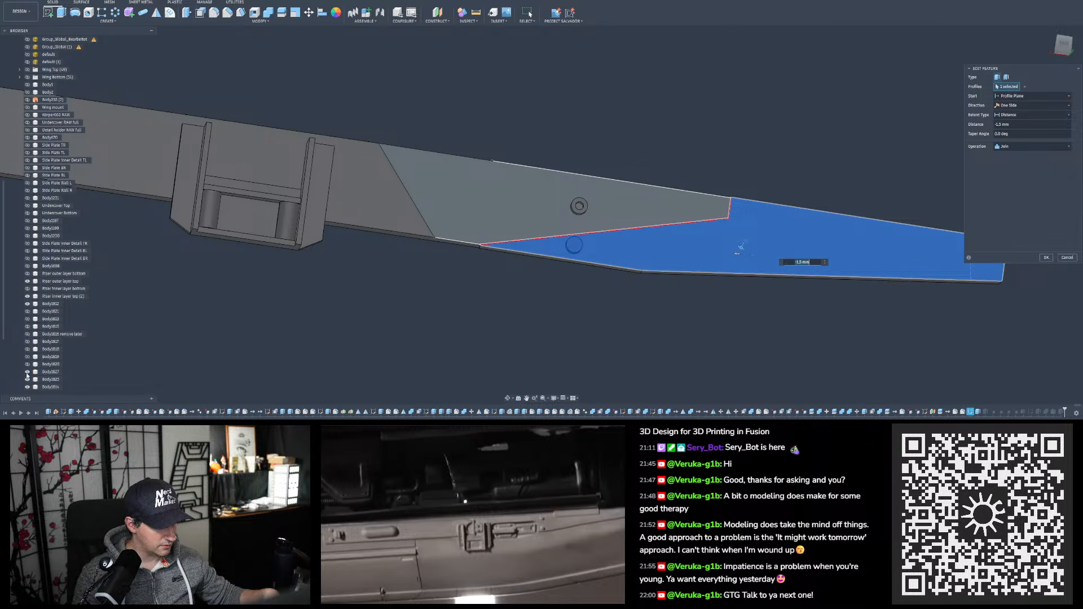
{"action": "left_click", "coordinate": [27, 372]}
{"action": "scroll", "coordinate": [27, 388], "scroll_direction": "down", "scroll_amount": 1}
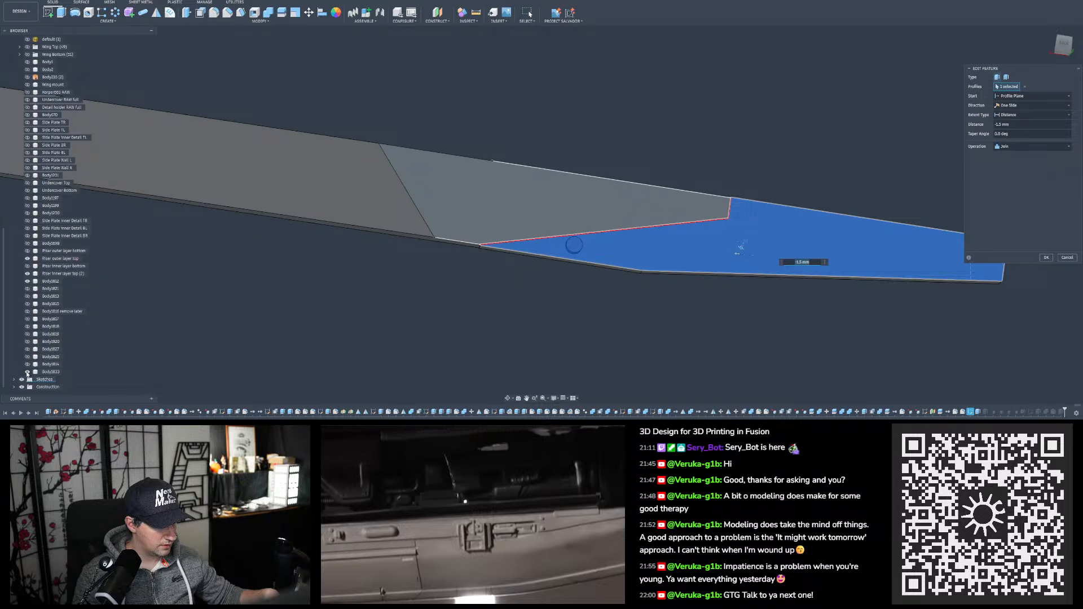
{"action": "mouse_move", "coordinate": [434, 238]}
{"action": "middle_mouse_down", "text": "shift"}
{"action": "mouse_move", "coordinate": [440, 316]}
{"action": "mouse_move", "coordinate": [452, 322]}
{"action": "mouse_move", "coordinate": [423, 234]}
{"action": "middle_mouse_up", "text": "shift"}
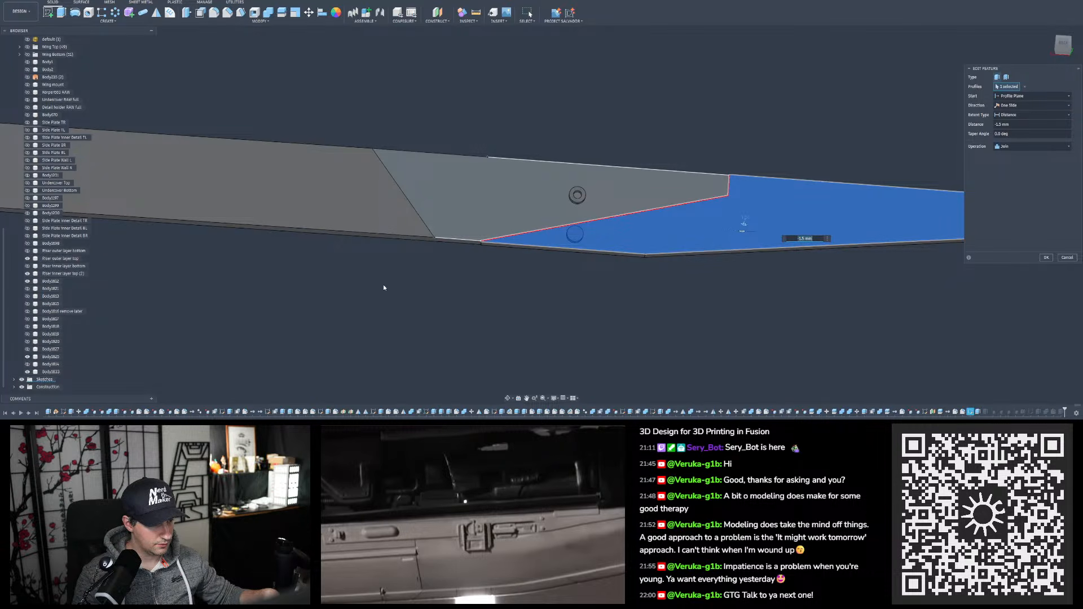
{"action": "mouse_move", "coordinate": [385, 288]}
{"action": "middle_mouse_down", "text": "shift"}
{"action": "mouse_move", "coordinate": [426, 226]}
{"action": "mouse_move", "coordinate": [421, 254]}
{"action": "mouse_move", "coordinate": [379, 302]}
{"action": "middle_mouse_up", "text": "shift"}
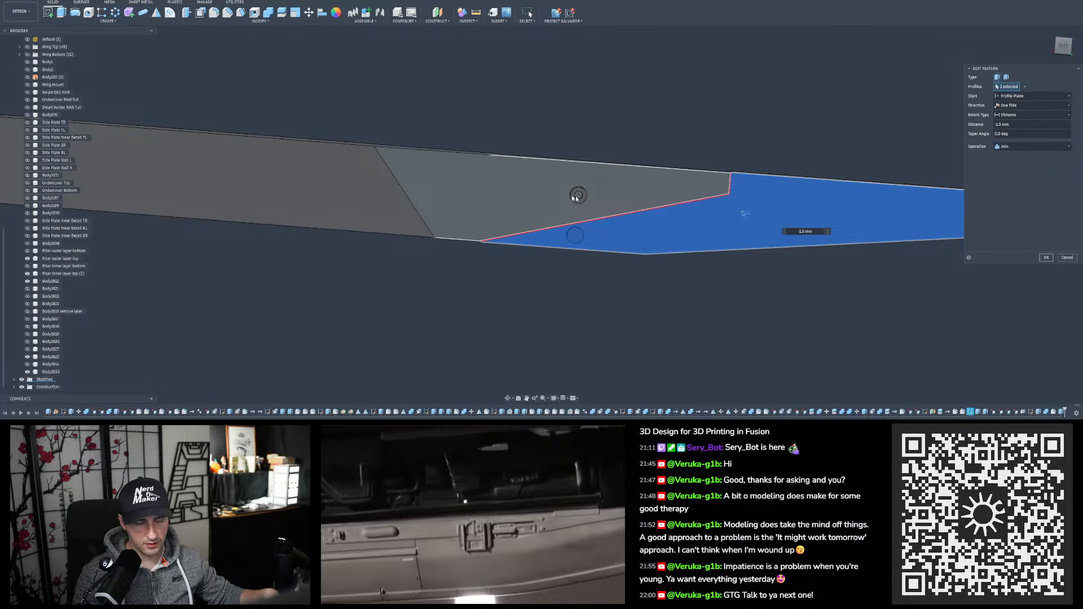
{"action": "middle_click_drag", "start_coordinate": [693, 211], "coordinate": [685, 286], "text": "shift"}
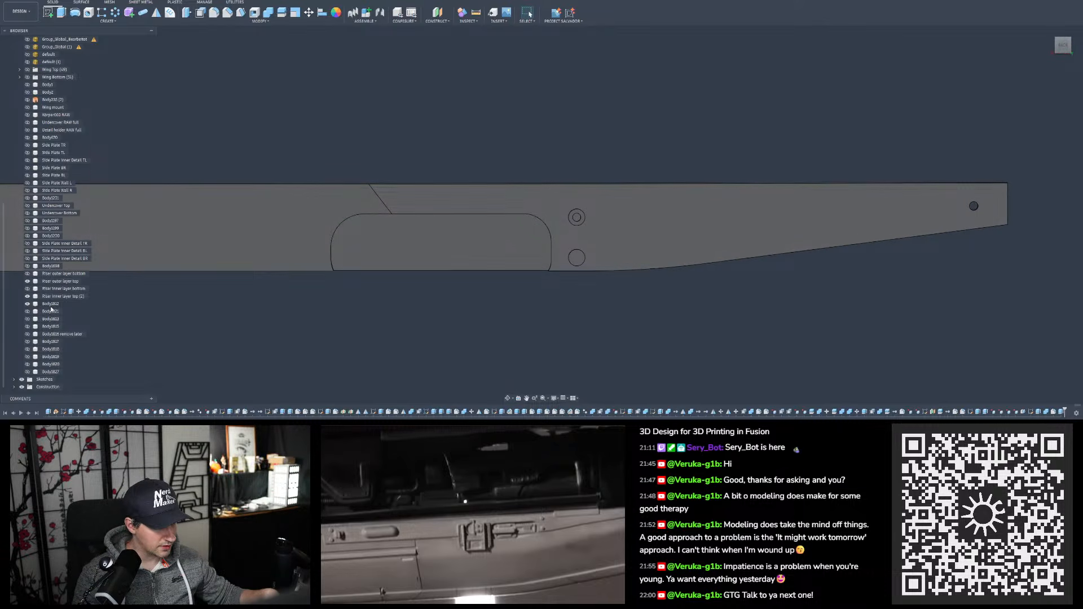
Show the nine hidden detail bodies listed below the riser plate again, and clear the selection
{"action": "left_click", "coordinate": [50, 311]}
{"action": "left_click", "coordinate": [49, 372], "text": "shift"}
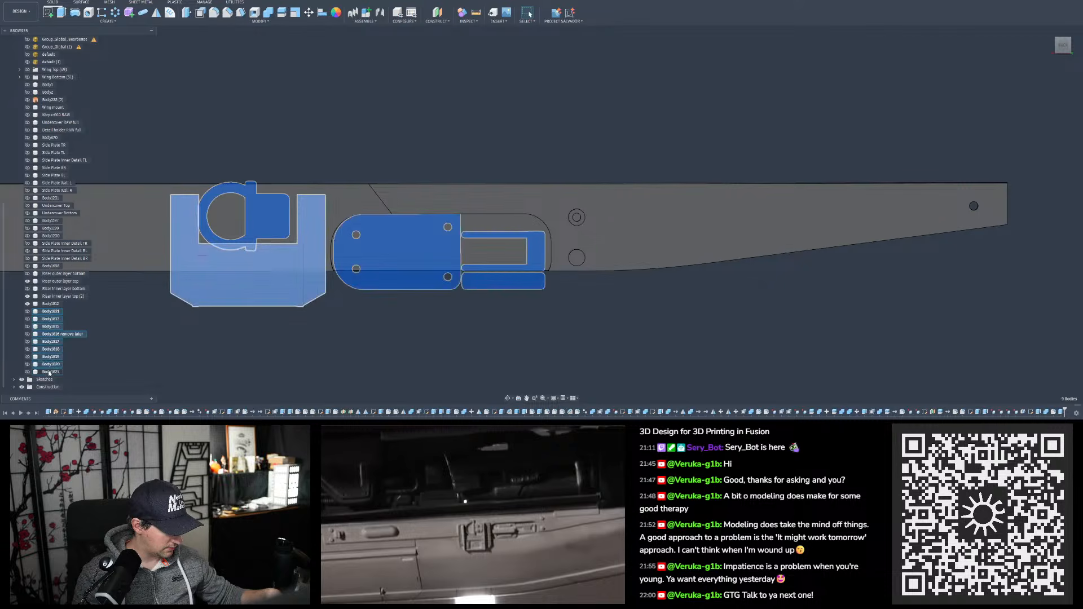
{"action": "left_click", "coordinate": [428, 358]}
{"action": "scroll", "coordinate": [498, 247], "scroll_direction": "up", "scroll_amount": 2}
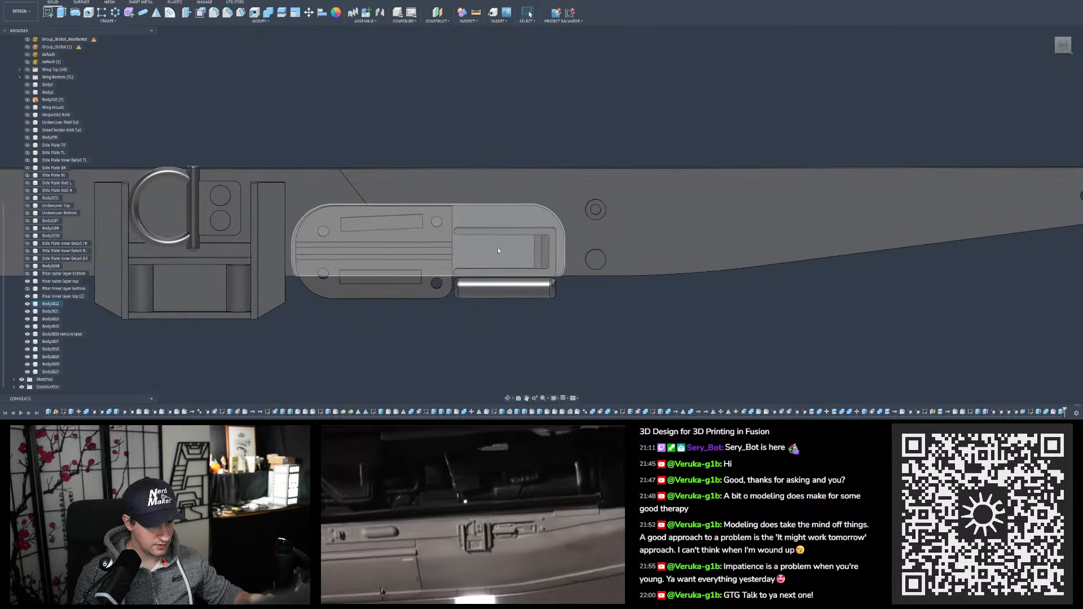
Highlight the hidden riser inner layer bottom body to check where it lies behind the details, leaving it hidden
{"action": "middle_click_drag", "start_coordinate": [498, 251], "coordinate": [508, 246], "text": "shift"}
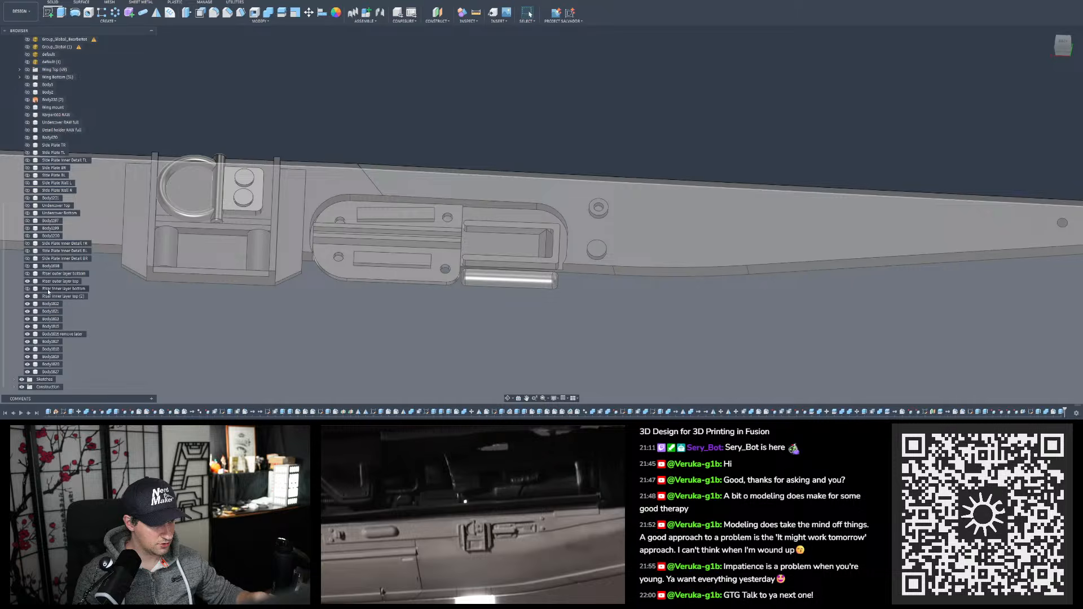
{"action": "left_click", "coordinate": [330, 319]}
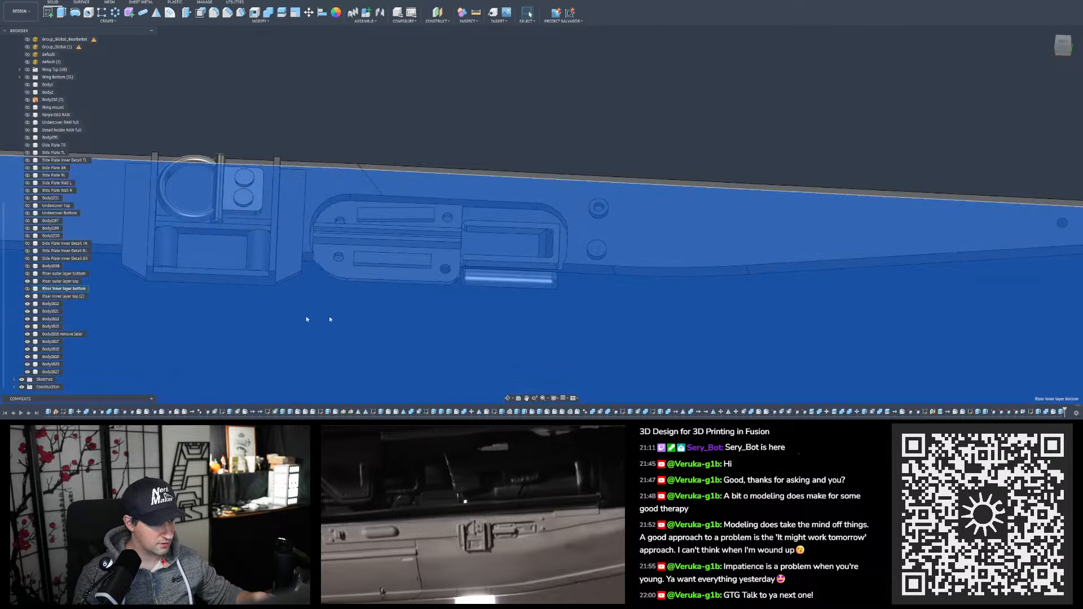
{"action": "key", "text": "v"}
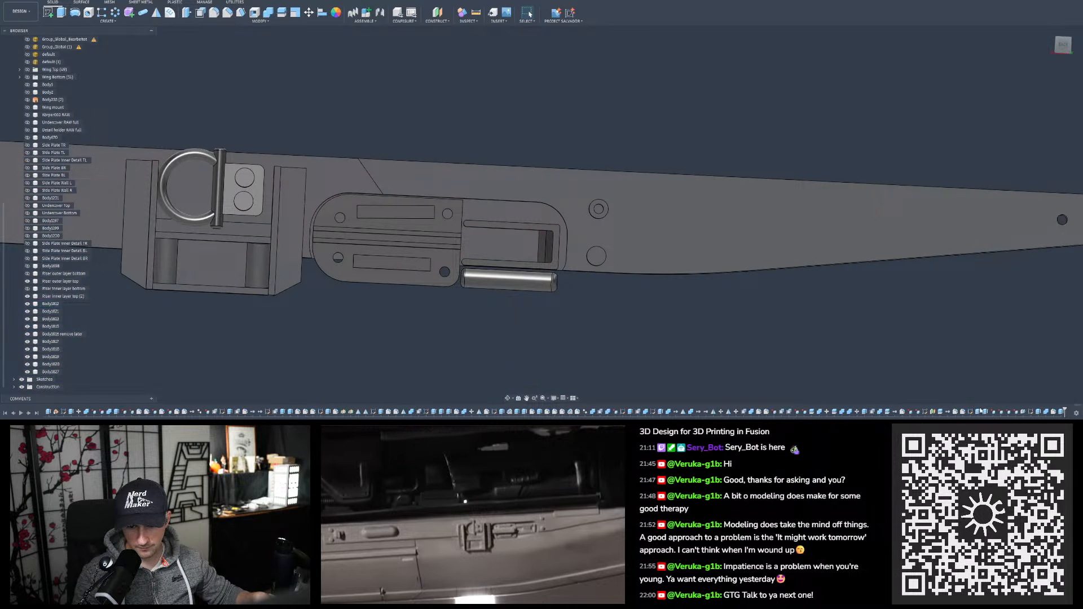
Open the joined 0.5 mm extrusion of the riser plate's tapered end, examine the plate's reverse side, and close the edit
{"action": "double_click", "coordinate": [985, 413]}
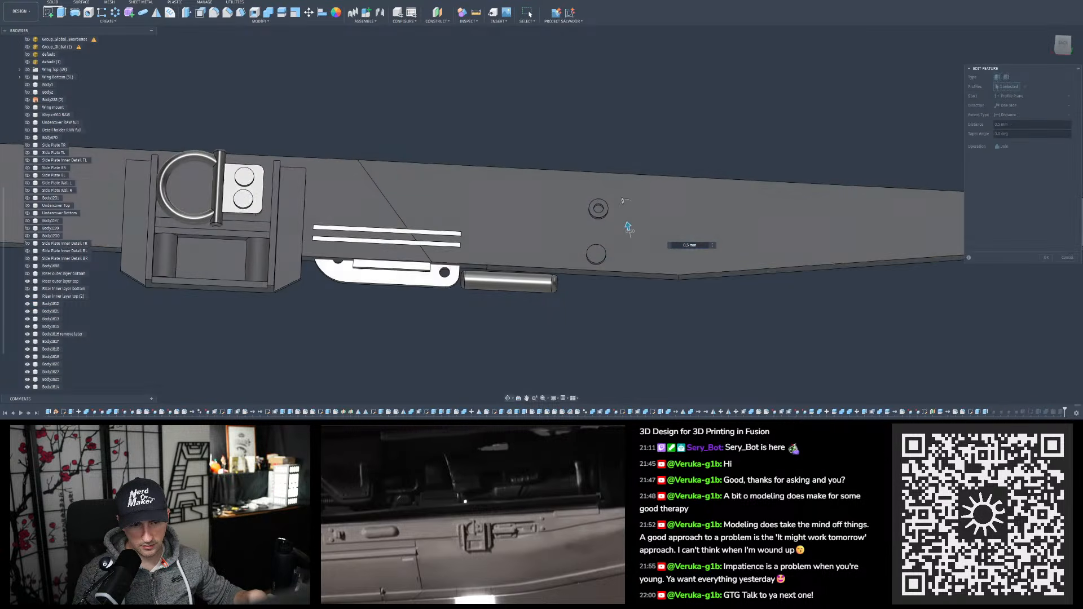
{"action": "middle_click_drag", "start_coordinate": [777, 316], "coordinate": [499, 297], "text": "shift"}
{"action": "scroll", "coordinate": [500, 296], "scroll_direction": "down", "scroll_amount": 3}
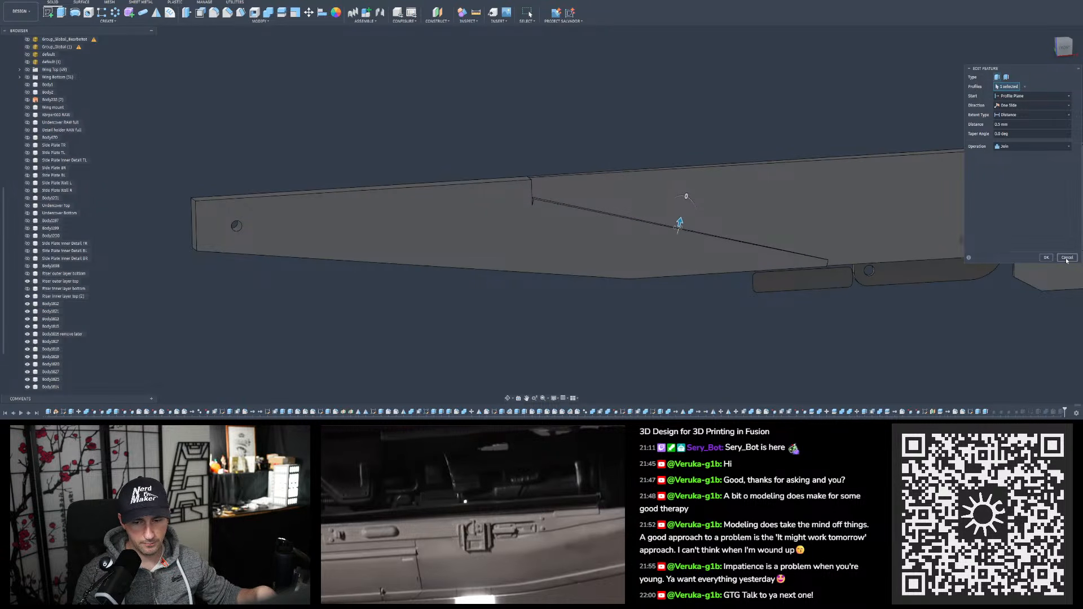
{"action": "left_click", "coordinate": [1046, 257]}
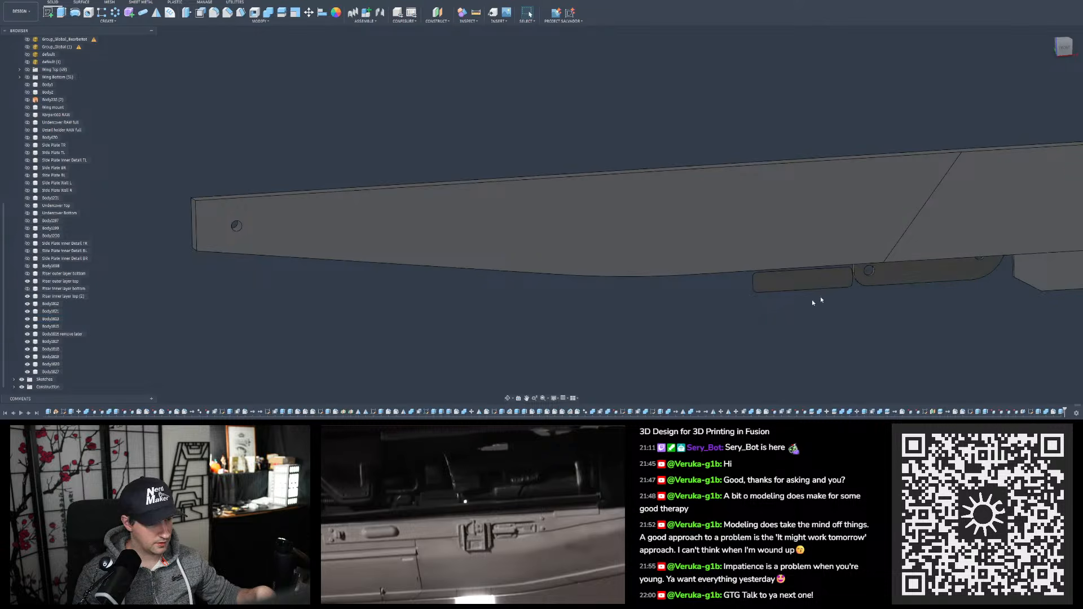
Reopen the tapered end's joined extrusion, hide the bracket, insert and detail bodies, close the edit, and examine the bare rounded slot
{"action": "double_click", "coordinate": [984, 413]}
{"action": "scroll", "coordinate": [61, 288], "scroll_direction": "down", "scroll_amount": 2}
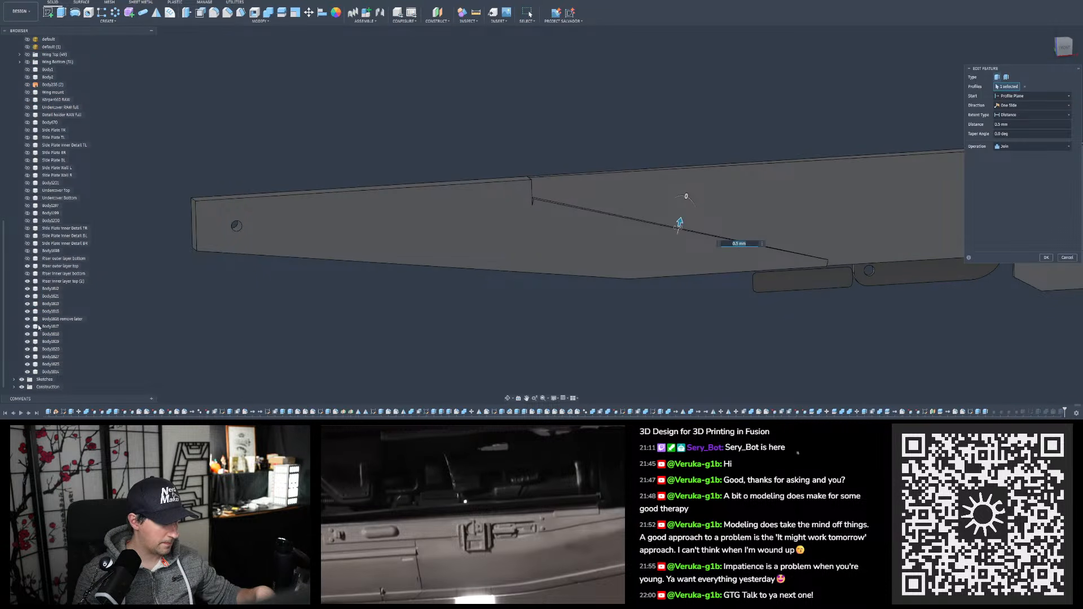
{"action": "middle_click_drag", "start_coordinate": [329, 237], "coordinate": [474, 237], "text": "shift"}
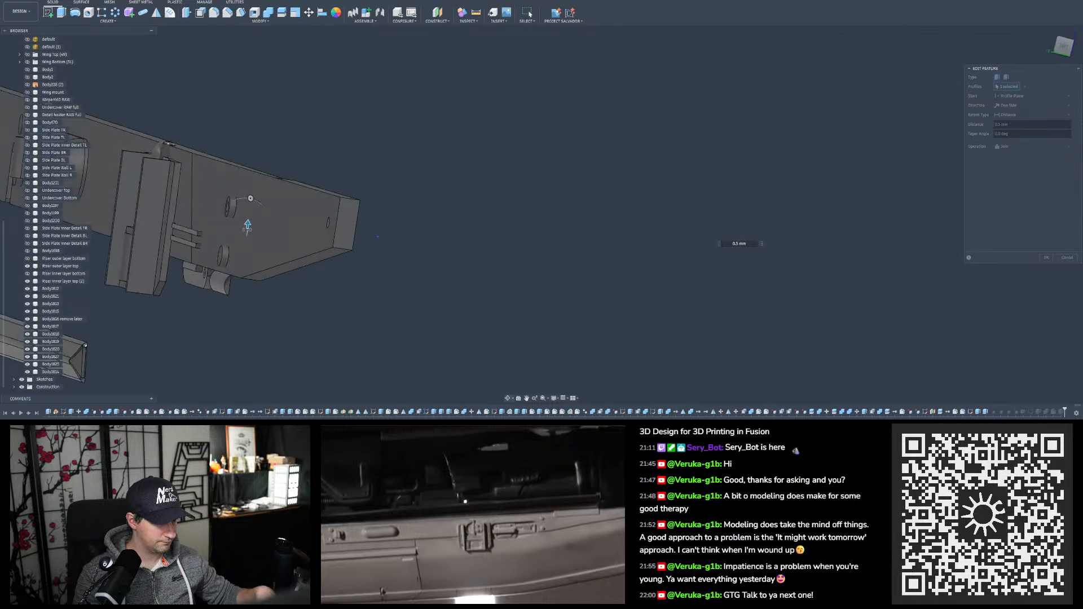
{"action": "left_click", "coordinate": [28, 373]}
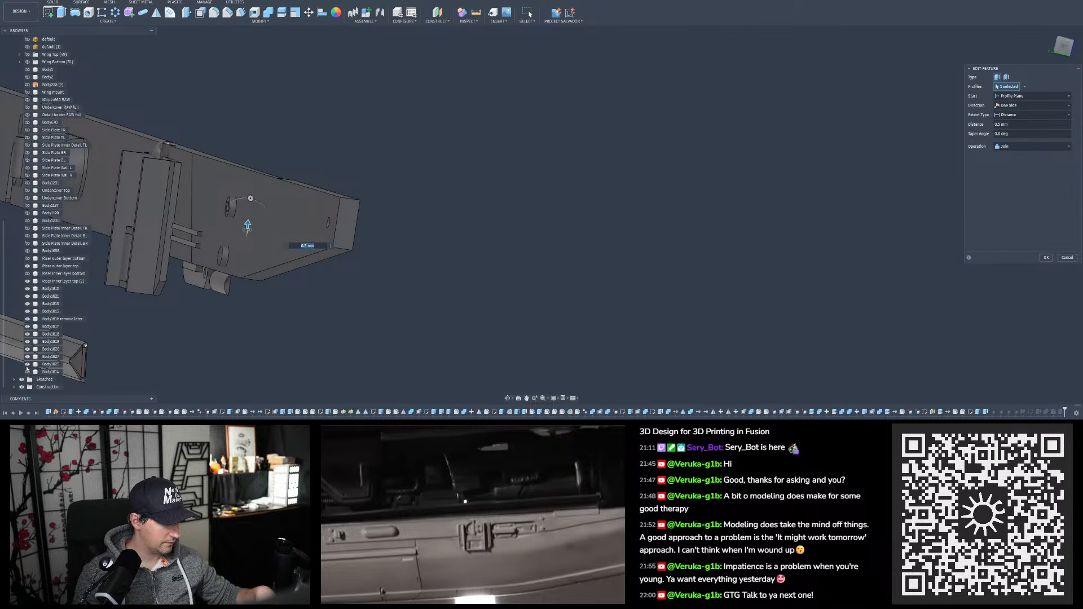
{"action": "left_click", "coordinate": [27, 365]}
{"action": "left_click", "coordinate": [27, 365]}
{"action": "left_click", "coordinate": [27, 357]}
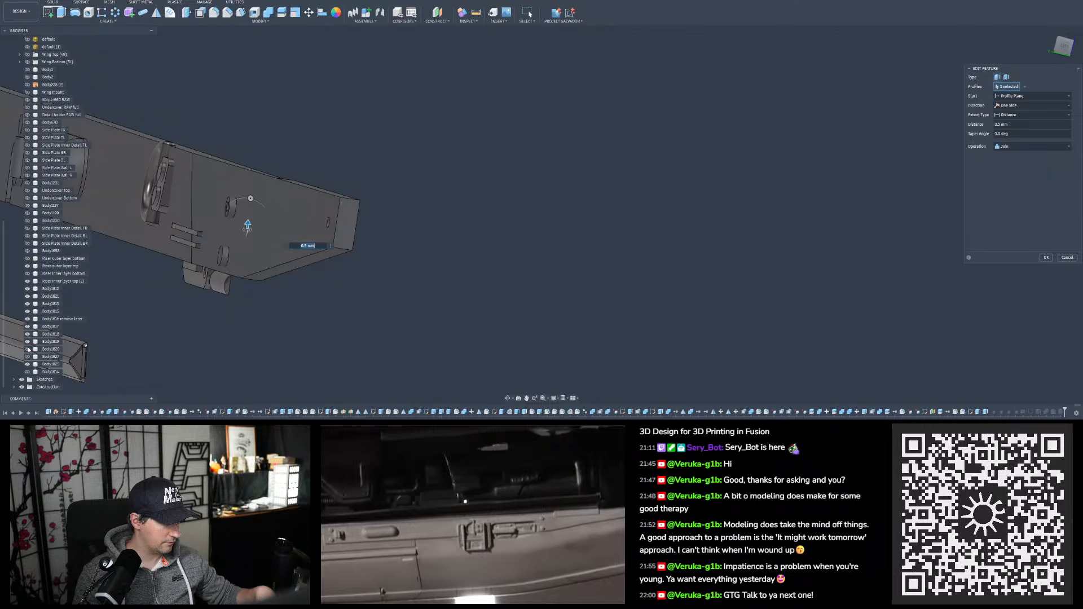
{"action": "left_click", "coordinate": [28, 342]}
{"action": "left_click", "coordinate": [28, 335]}
{"action": "left_click", "coordinate": [28, 326]}
{"action": "left_click", "coordinate": [28, 319]}
{"action": "left_click", "coordinate": [27, 312]}
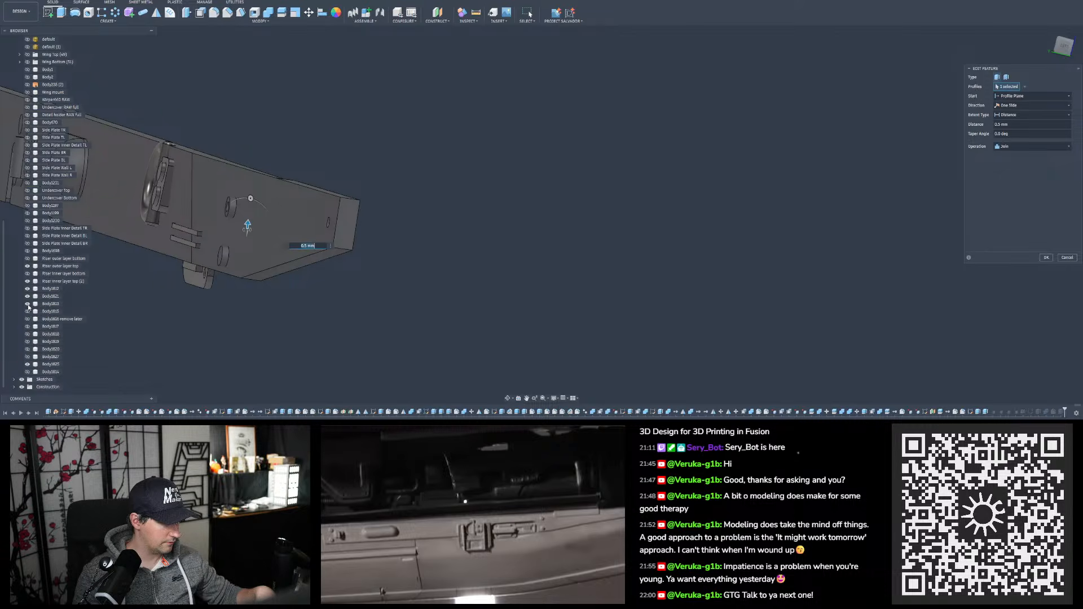
{"action": "left_click", "coordinate": [28, 304]}
{"action": "left_click", "coordinate": [28, 296]}
{"action": "left_click", "coordinate": [27, 289]}
{"action": "left_click", "coordinate": [27, 288]}
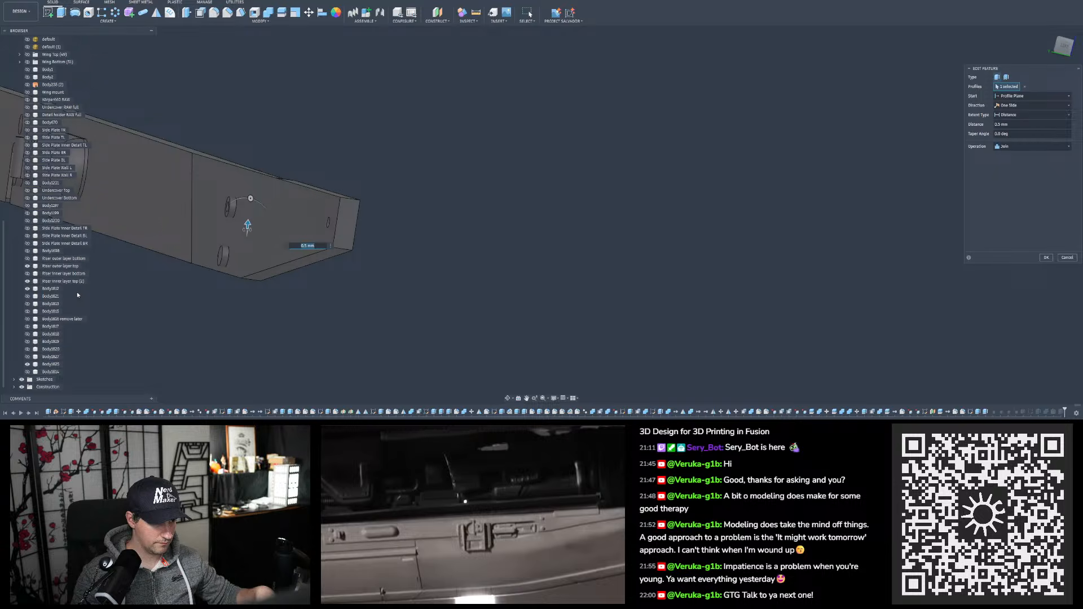
{"action": "key", "text": "Return"}
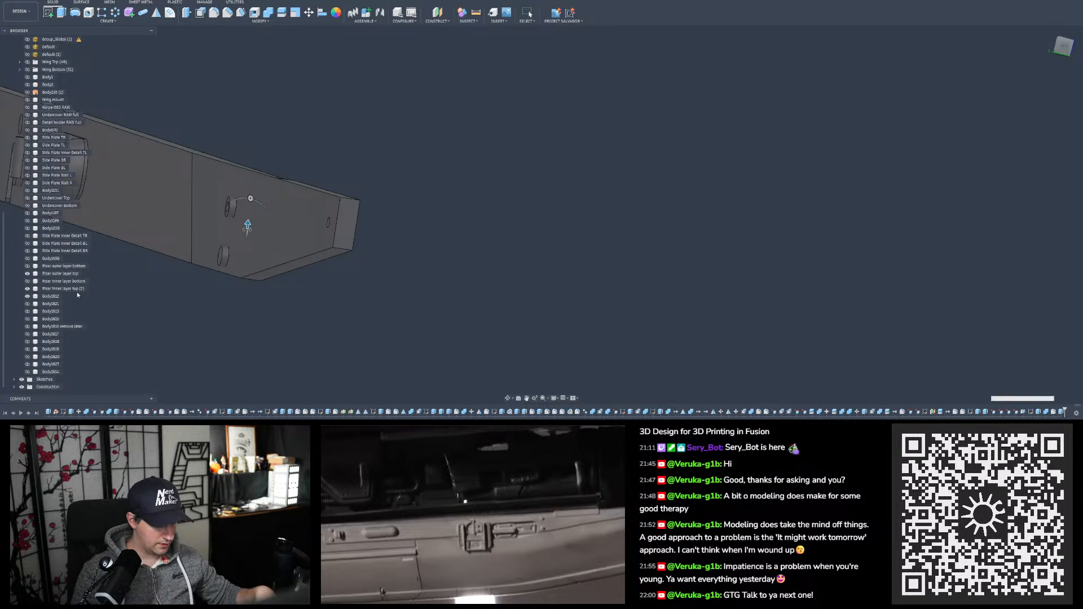
{"action": "middle_click_drag", "start_coordinate": [143, 338], "coordinate": [575, 281], "text": "shift"}
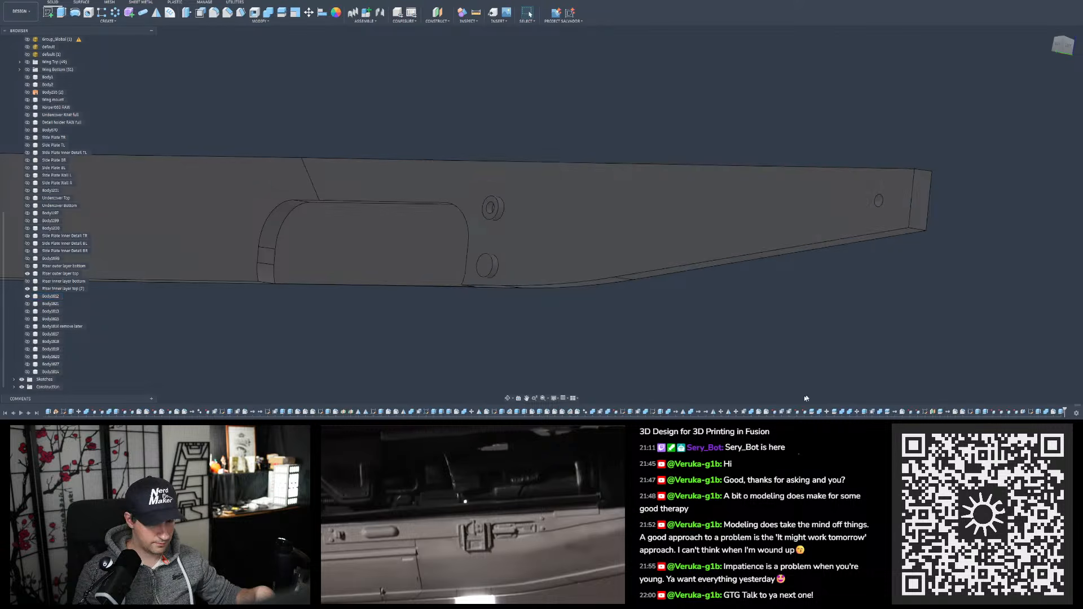
{"action": "middle_click_drag", "start_coordinate": [340, 268], "coordinate": [377, 265], "text": "shift"}
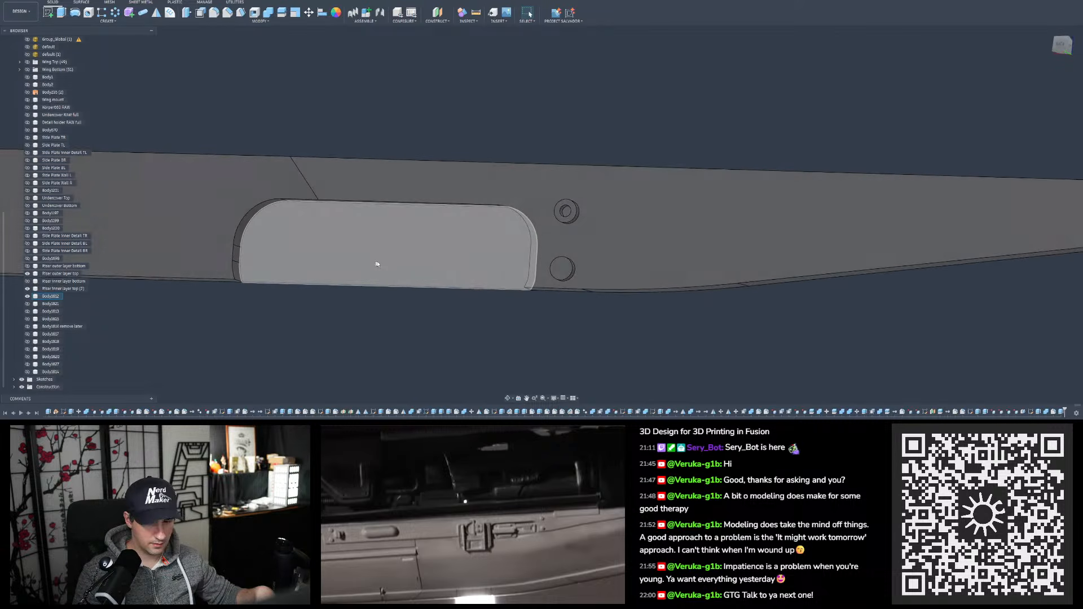
Show all the hidden bracket, insert and detail bodies listed below the plate body again, and clear the selection
{"action": "left_click", "coordinate": [48, 305]}
{"action": "left_click", "coordinate": [49, 372], "text": "shift"}
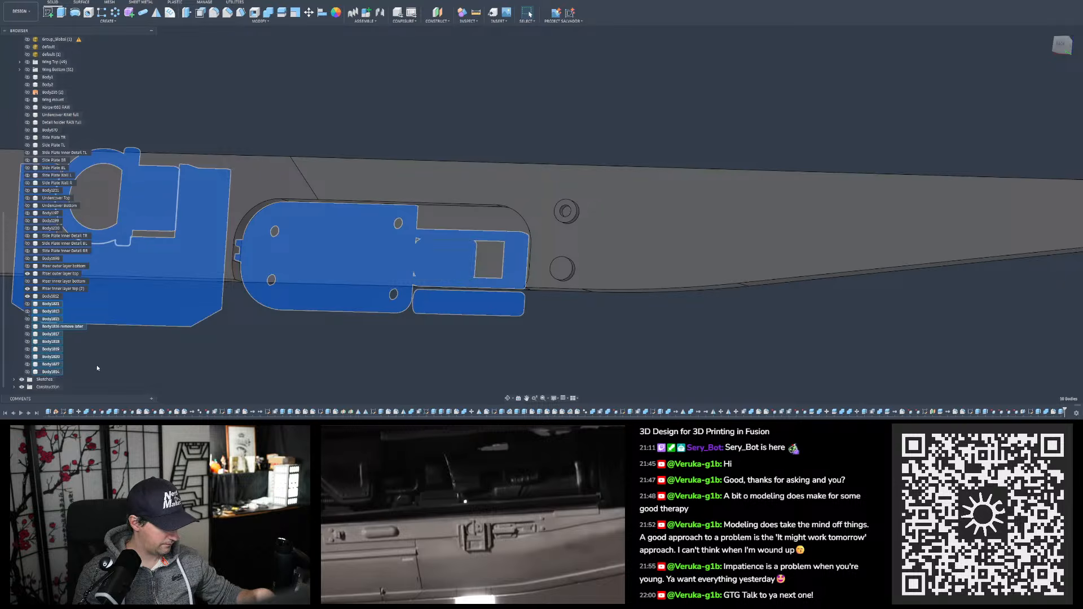
{"action": "key", "text": "v"}
{"action": "left_click", "coordinate": [351, 348]}
Highlight the tapered plate face and the rounded slot's floor to examine how the insert details sit, then clear the selection
{"action": "scroll", "coordinate": [458, 251], "scroll_direction": "up", "scroll_amount": 3}
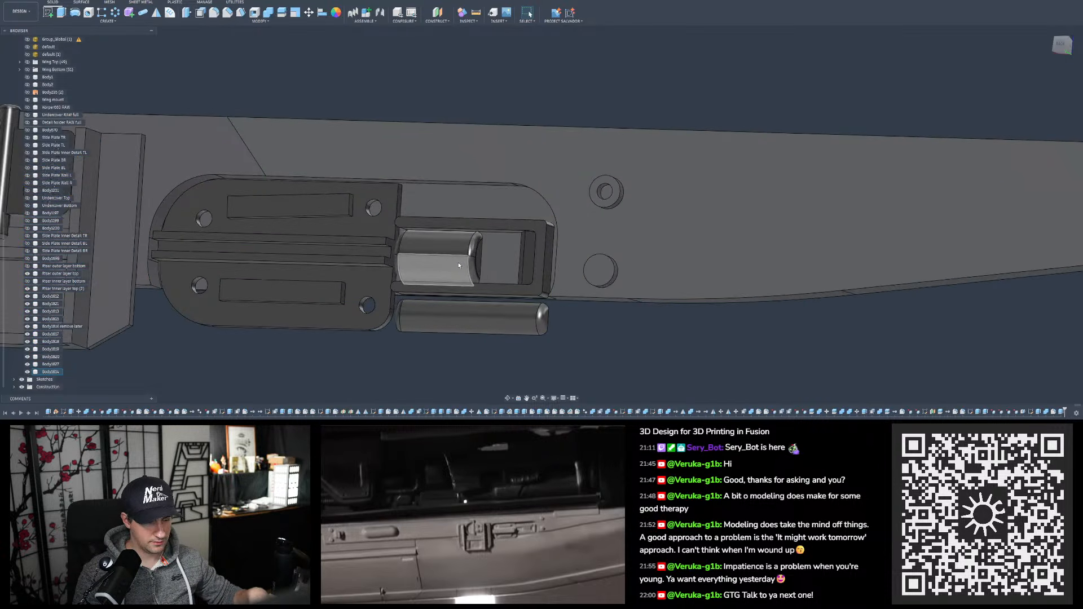
{"action": "middle_click_drag", "start_coordinate": [458, 251], "coordinate": [535, 265], "text": "shift"}
{"action": "scroll", "coordinate": [536, 267], "scroll_direction": "down", "scroll_amount": 5}
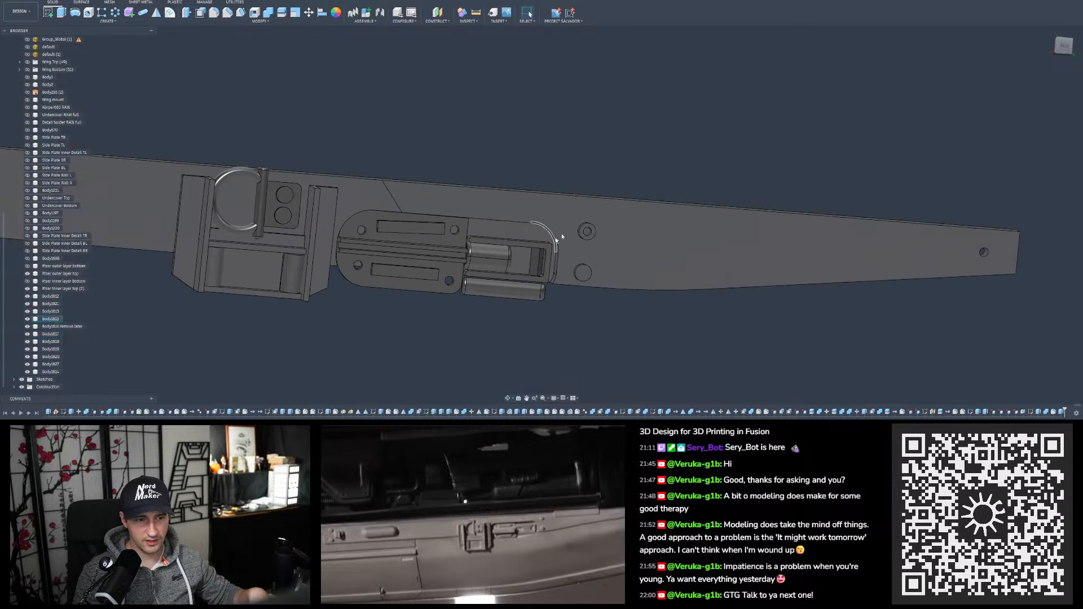
{"action": "left_click", "coordinate": [672, 228]}
{"action": "mouse_move", "coordinate": [672, 228]}
{"action": "middle_mouse_down", "text": "shift"}
{"action": "mouse_move", "coordinate": [651, 246]}
{"action": "mouse_move", "coordinate": [665, 218]}
{"action": "middle_mouse_up", "text": "shift"}
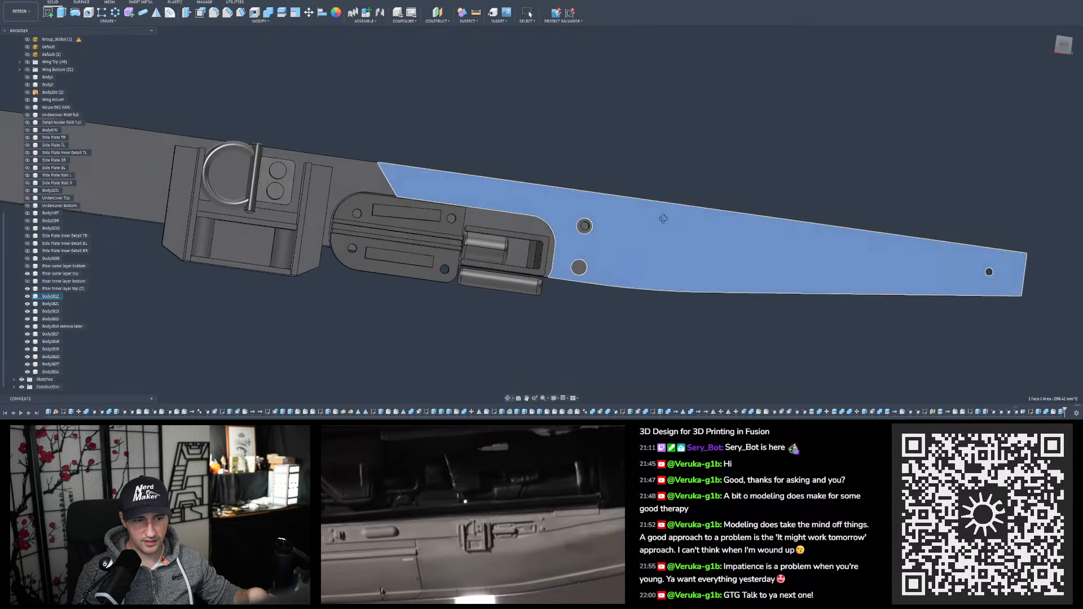
{"action": "left_click", "coordinate": [507, 225]}
{"action": "middle_click_drag", "start_coordinate": [506, 225], "coordinate": [513, 202], "text": "shift"}
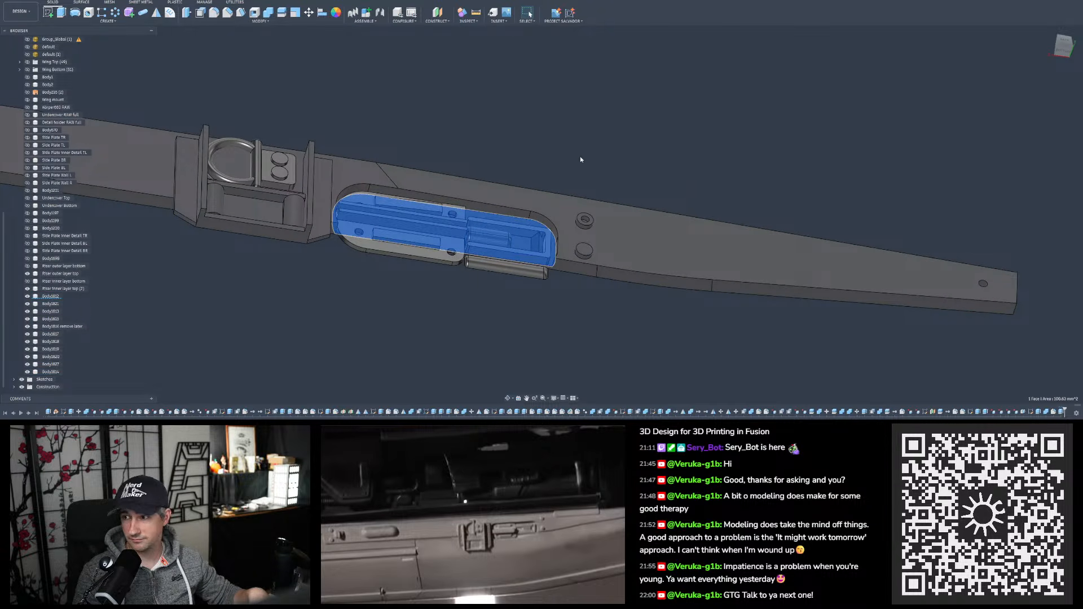
{"action": "middle_click_drag", "start_coordinate": [614, 175], "coordinate": [609, 291], "text": "shift"}
{"action": "left_click", "coordinate": [609, 292]}
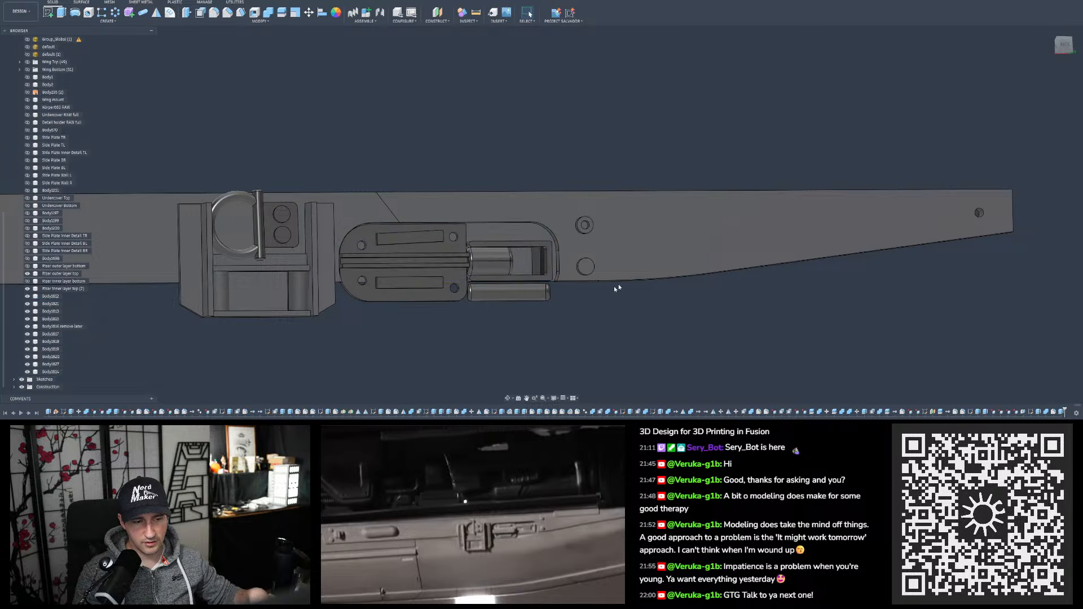
Examine the insert's frame, its inner cylinder and the loose pin below it, both up close and against the whole riser plate
{"action": "scroll", "coordinate": [671, 271], "scroll_direction": "down", "scroll_amount": 3}
{"action": "scroll", "coordinate": [600, 285], "scroll_direction": "up", "scroll_amount": 4}
{"action": "scroll", "coordinate": [508, 221], "scroll_direction": "up", "scroll_amount": 4}
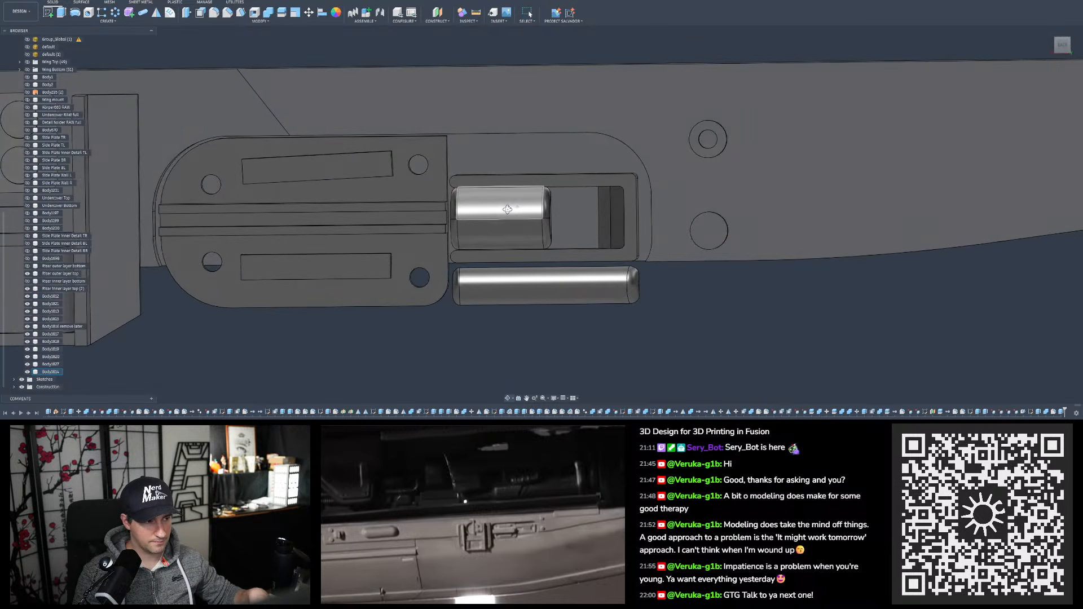
{"action": "middle_click_drag", "start_coordinate": [509, 207], "coordinate": [504, 214], "text": "shift"}
{"action": "scroll", "coordinate": [562, 265], "scroll_direction": "down", "scroll_amount": 4}
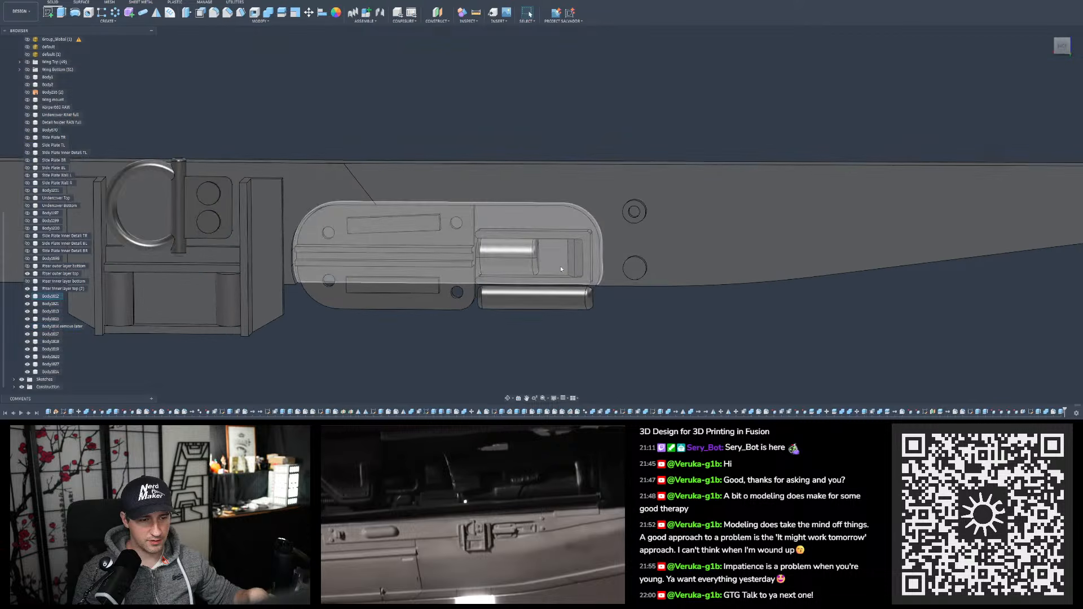
{"action": "scroll", "coordinate": [570, 257], "scroll_direction": "up", "scroll_amount": 5}
{"action": "left_click", "coordinate": [510, 257]}
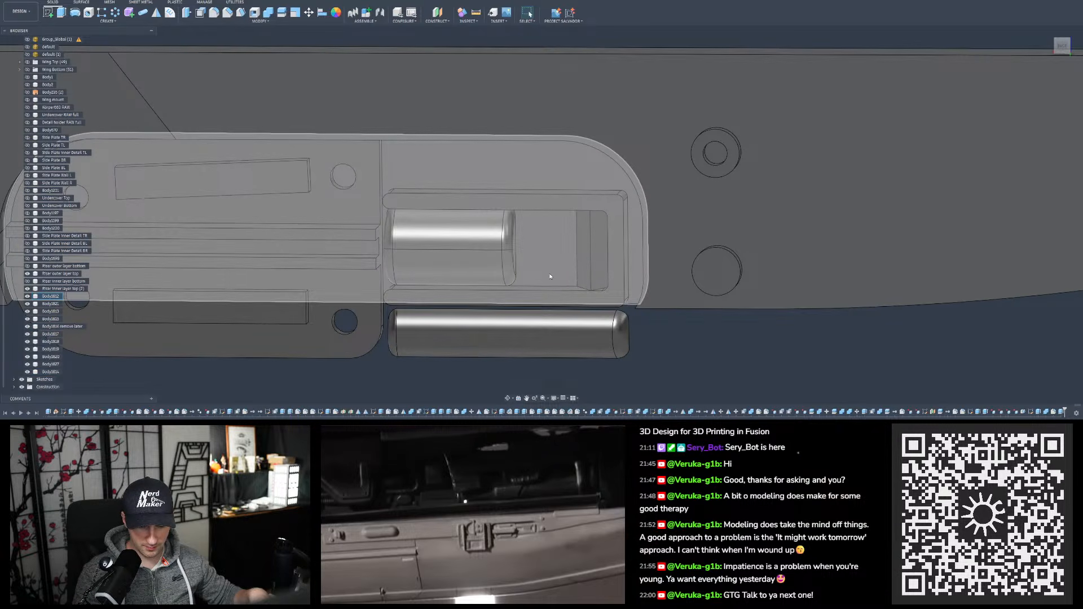
{"action": "middle_click_drag", "start_coordinate": [557, 222], "coordinate": [561, 227], "text": "shift"}
{"action": "scroll", "coordinate": [561, 228], "scroll_direction": "down", "scroll_amount": 5}
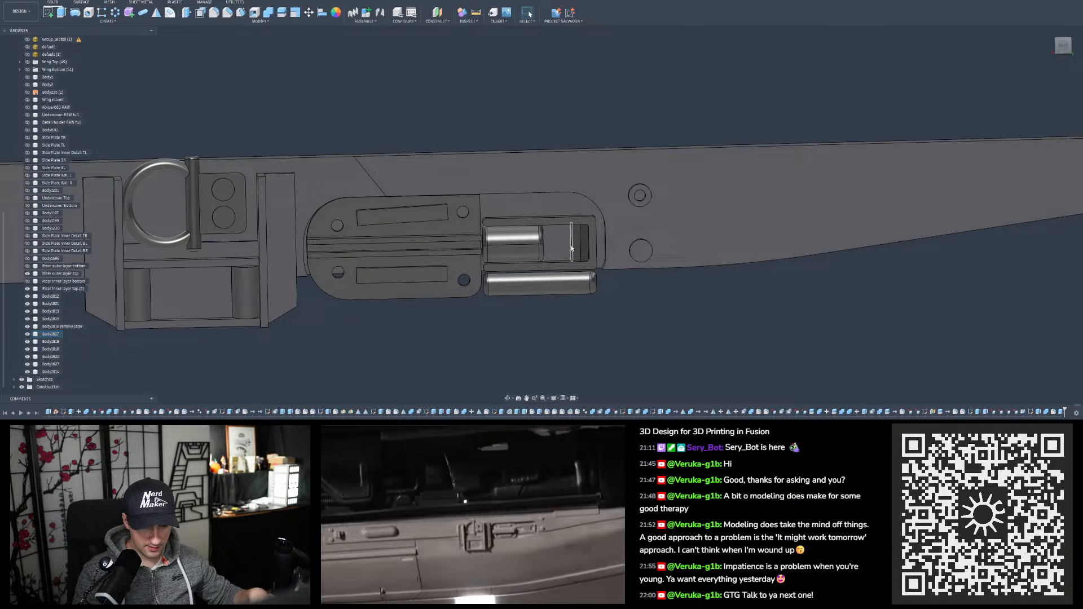
{"action": "scroll", "coordinate": [571, 249], "scroll_direction": "down", "scroll_amount": 6}
{"action": "scroll", "coordinate": [563, 275], "scroll_direction": "up", "scroll_amount": 4}
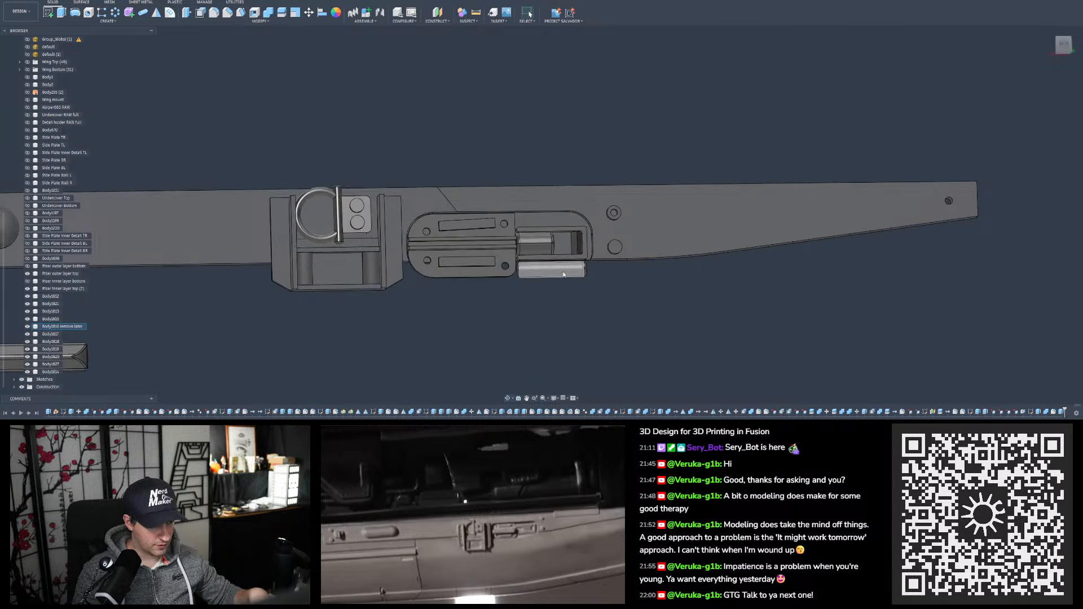
Hide the pin body marked "remove later" below the insert, show the riser inner layer bottom body, and clear the selection
{"action": "left_click", "coordinate": [563, 274]}
{"action": "left_click", "coordinate": [26, 327]}
{"action": "left_click", "coordinate": [27, 282]}
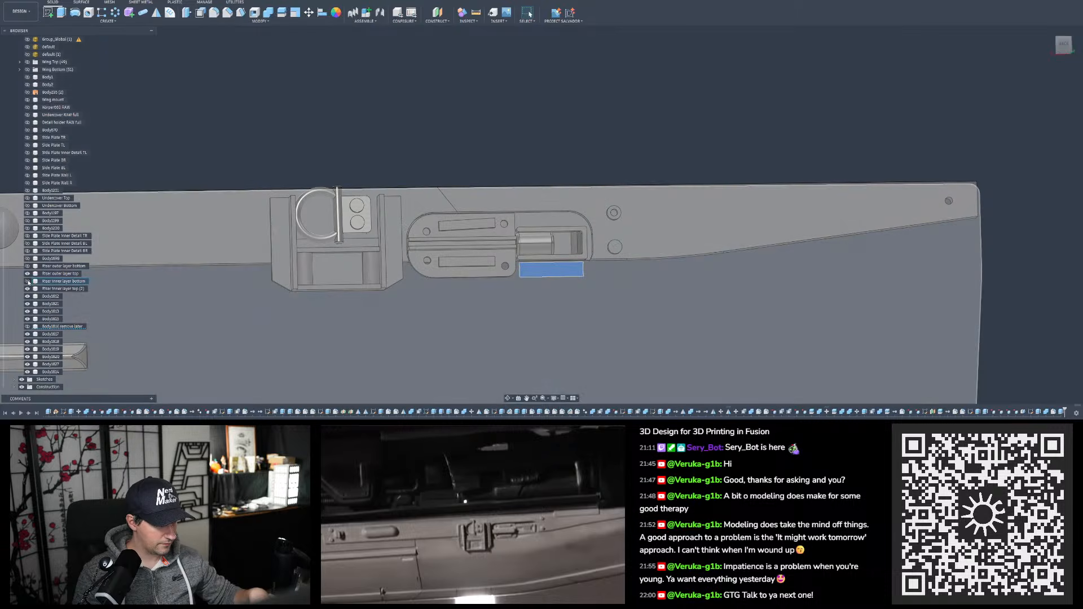
{"action": "left_click", "coordinate": [579, 156]}
Examine how the insert frame fits the rounded slot and the riser inner layer bottom body, viewing the plate straight on
{"action": "middle_click_drag", "start_coordinate": [571, 264], "coordinate": [574, 263], "text": "shift"}
{"action": "scroll", "coordinate": [559, 245], "scroll_direction": "up", "scroll_amount": 4}
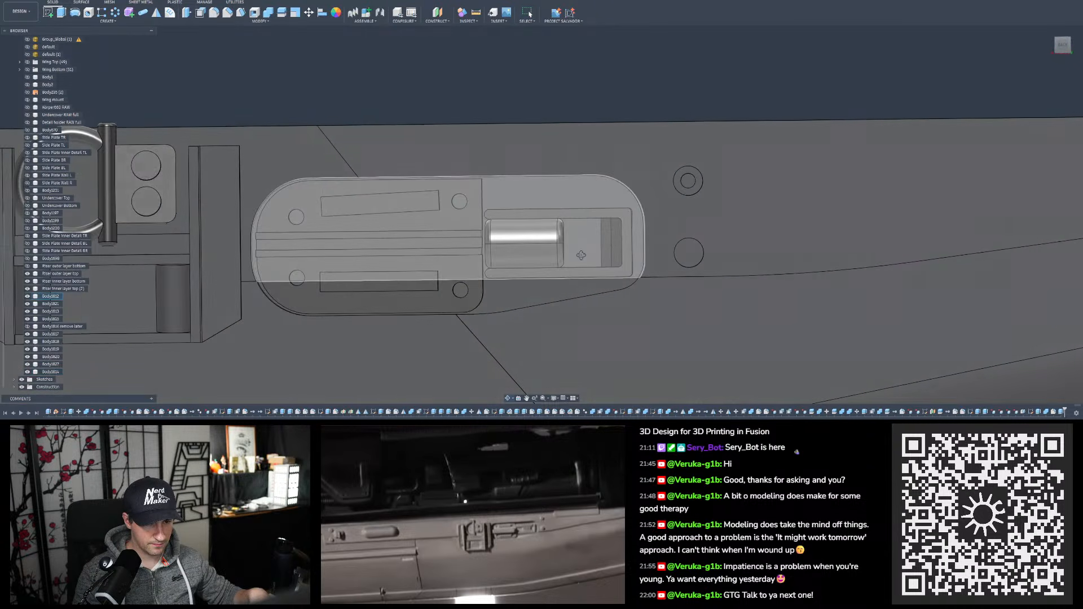
{"action": "mouse_move", "coordinate": [691, 313]}
{"action": "middle_mouse_down", "text": "shift"}
{"action": "mouse_move", "coordinate": [713, 304]}
{"action": "mouse_move", "coordinate": [692, 313]}
{"action": "middle_mouse_up", "text": "shift"}
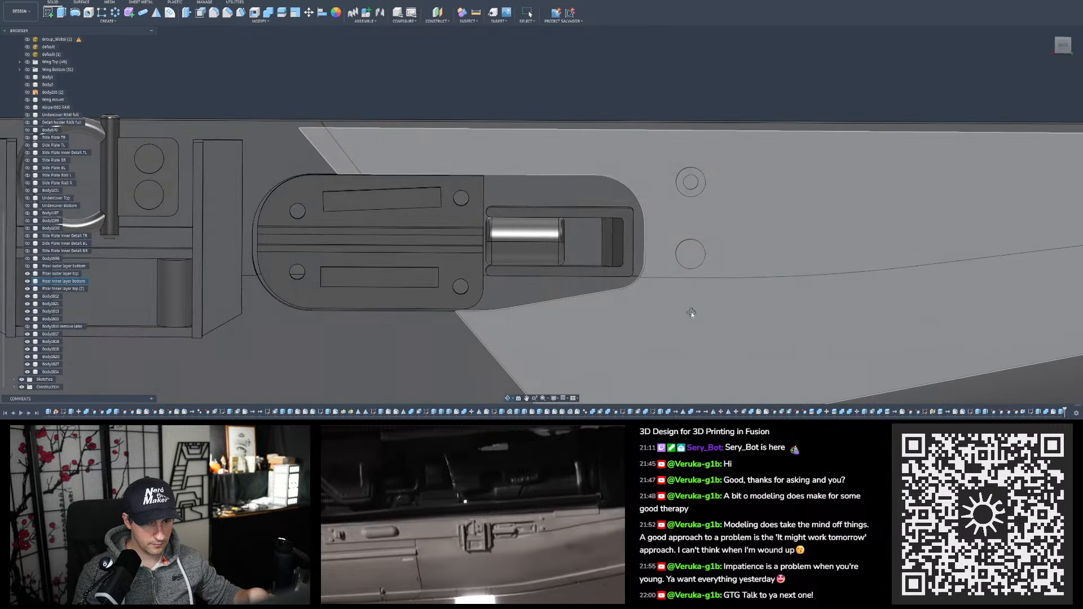
{"action": "scroll", "coordinate": [634, 292], "scroll_direction": "down", "scroll_amount": 5}
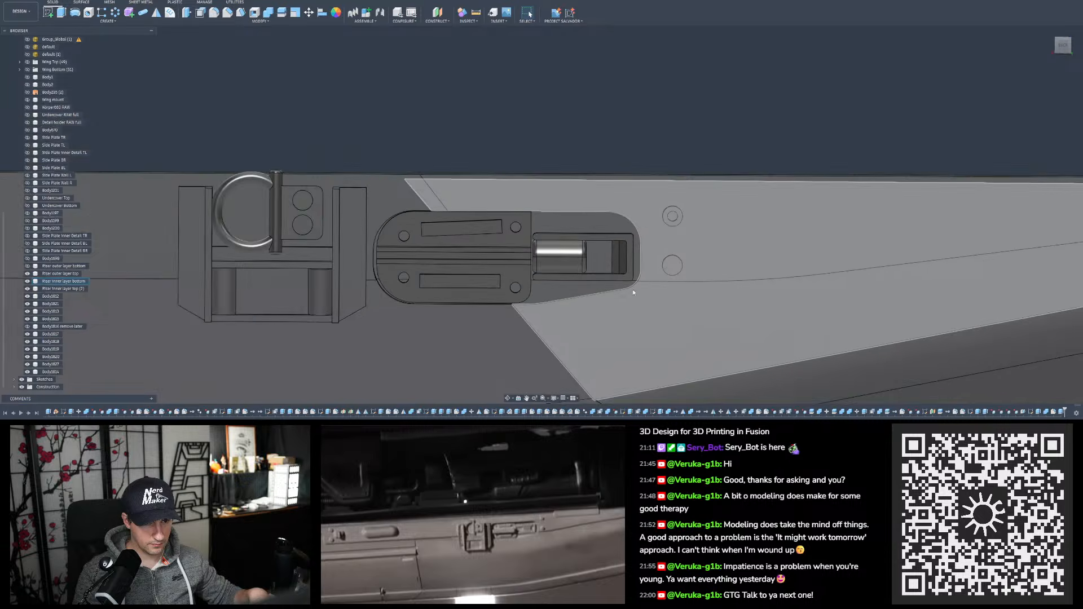
{"action": "middle_click_drag", "start_coordinate": [570, 279], "coordinate": [573, 279], "text": "shift"}
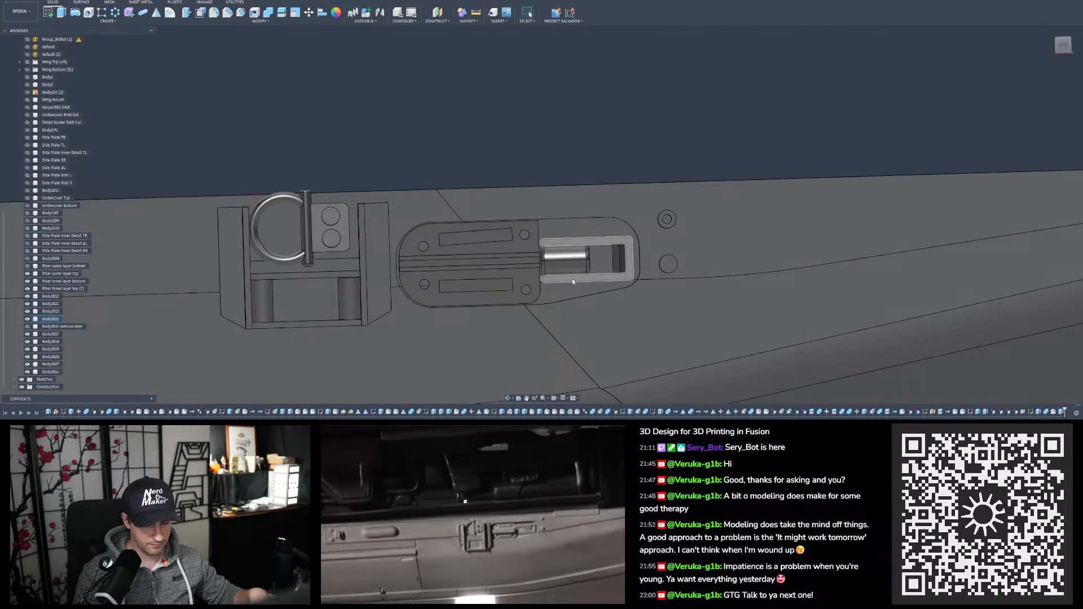
{"action": "left_click", "coordinate": [1064, 47]}
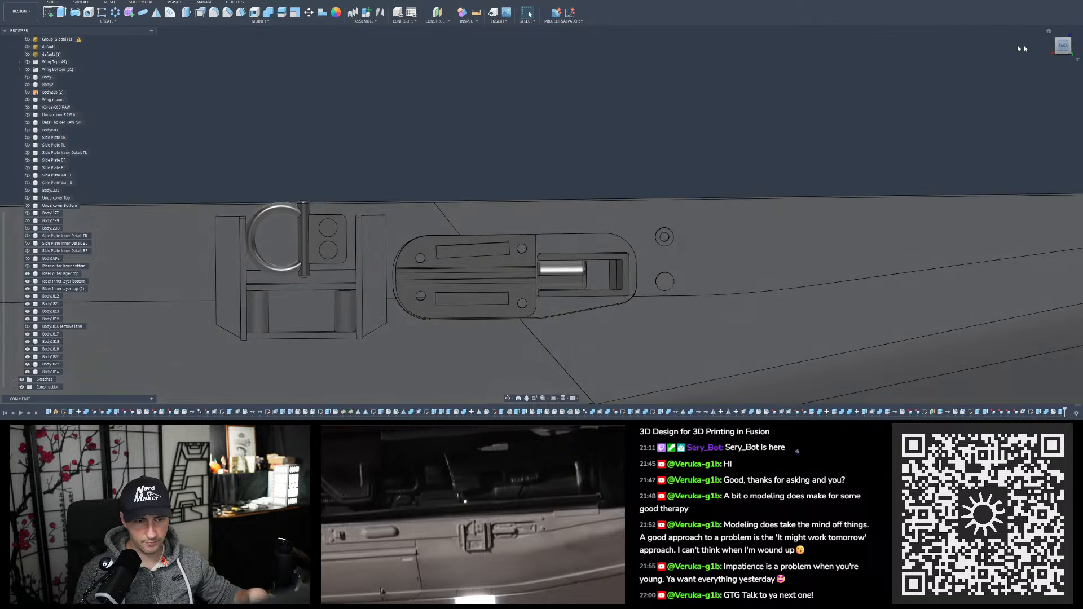
{"action": "middle_click_drag", "start_coordinate": [742, 252], "coordinate": [675, 218]}
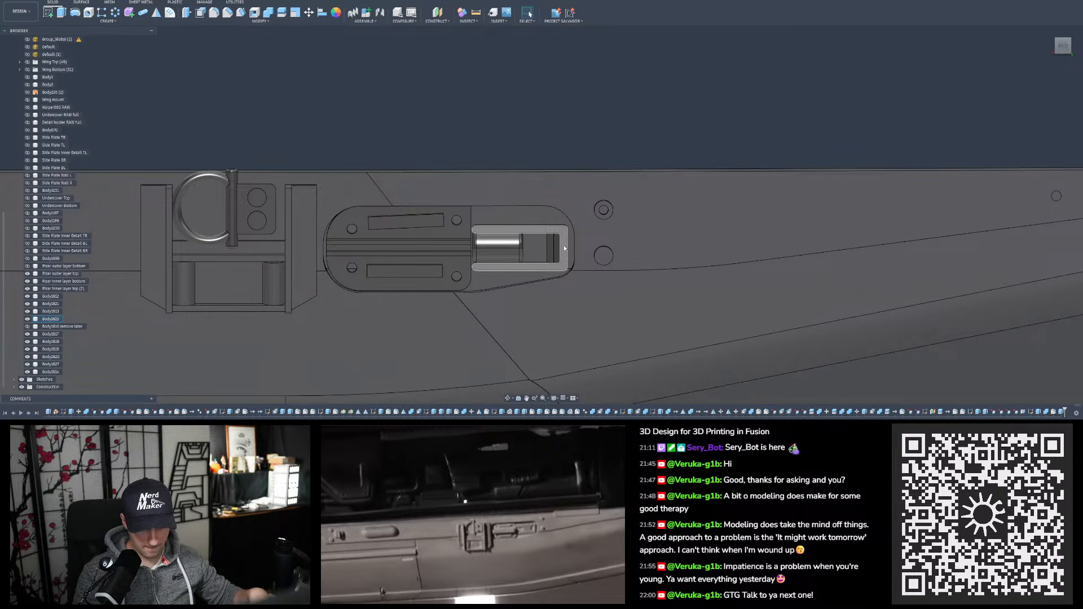
Move the insert's frame, inner cylinder and end block bodies together 0.3 mm in Y within the rounded slot
{"action": "scroll", "coordinate": [563, 249], "scroll_direction": "up", "scroll_amount": 2}
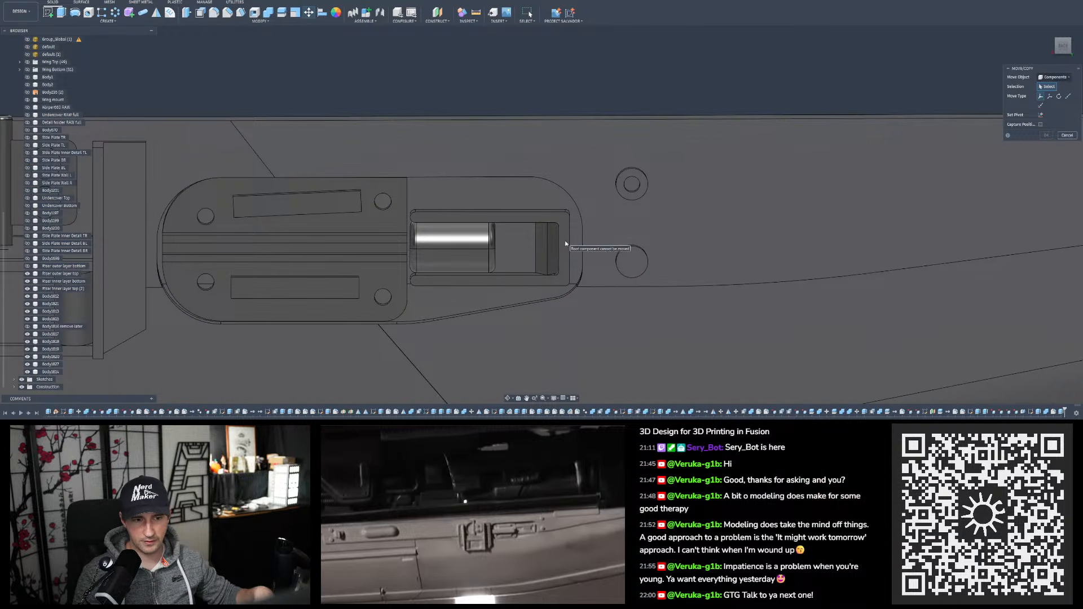
{"action": "left_click", "coordinate": [1055, 78]}
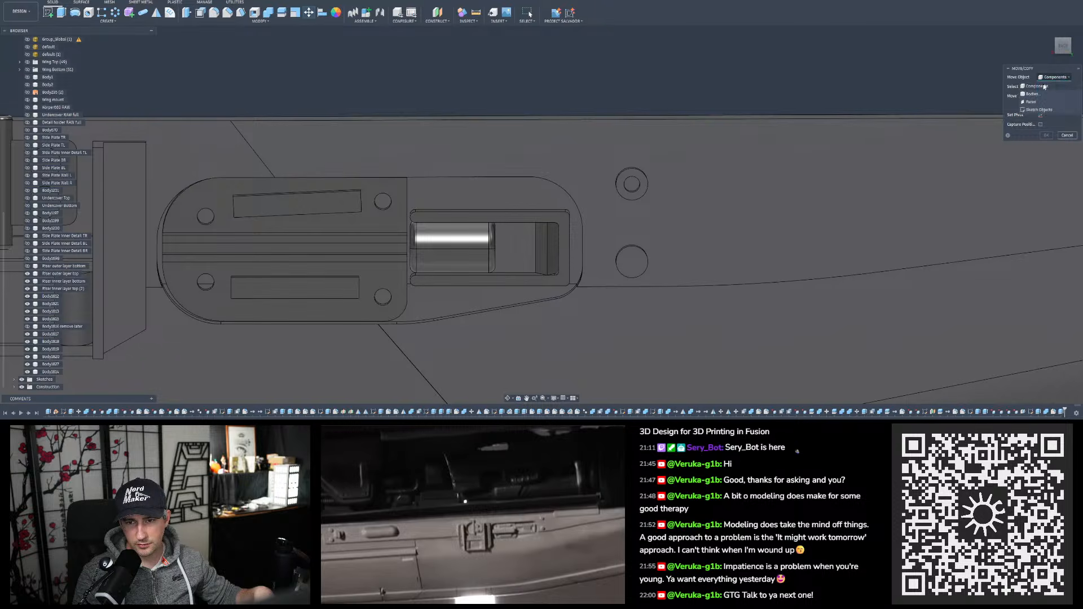
{"action": "left_click", "coordinate": [1049, 95]}
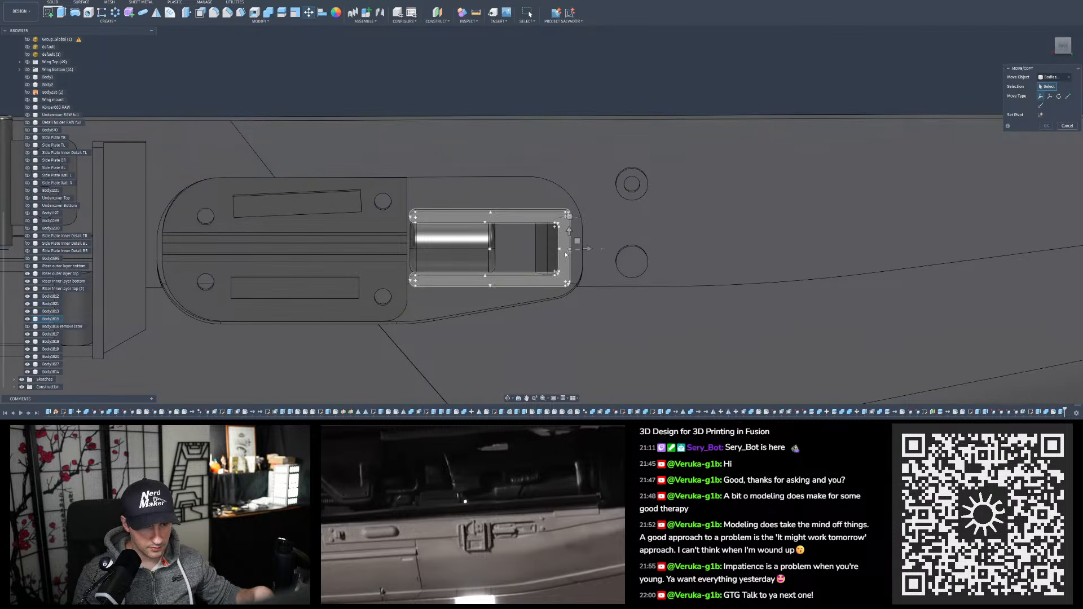
{"action": "left_click", "coordinate": [568, 242]}
{"action": "left_click", "coordinate": [552, 253]}
{"action": "left_click", "coordinate": [477, 244]}
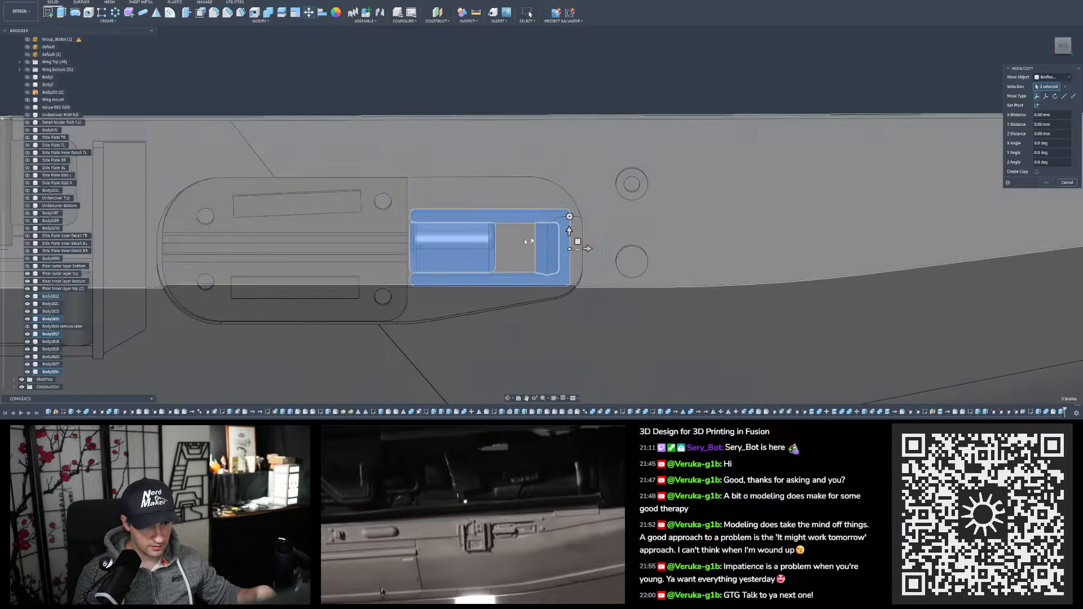
{"action": "left_click", "coordinate": [570, 230]}
{"action": "left_click_drag", "start_coordinate": [569, 230], "coordinate": [570, 224]}
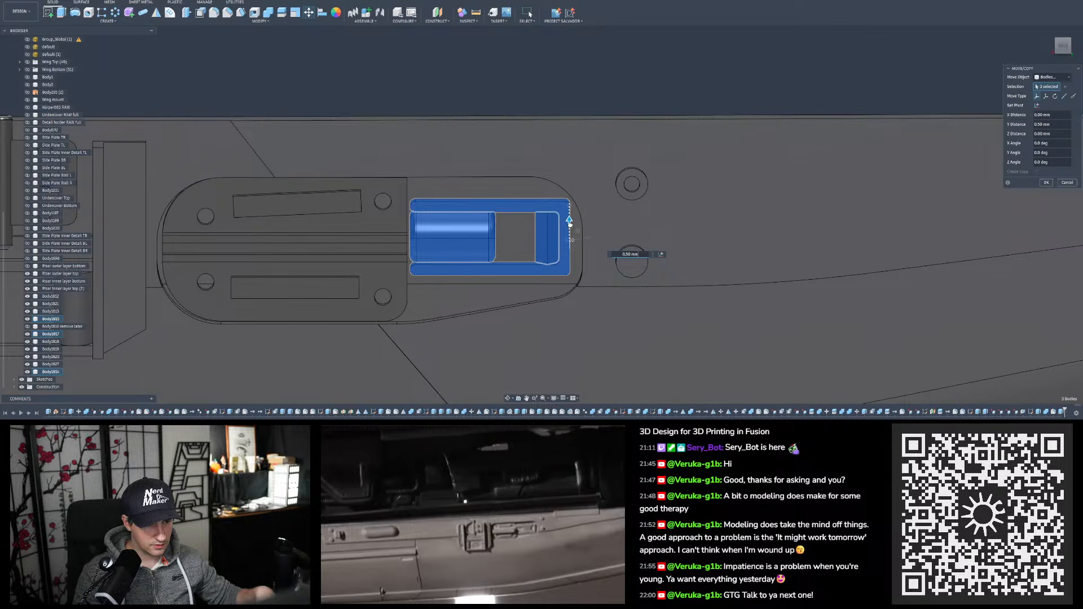
{"action": "middle_click_drag", "start_coordinate": [518, 235], "coordinate": [516, 226], "text": "shift"}
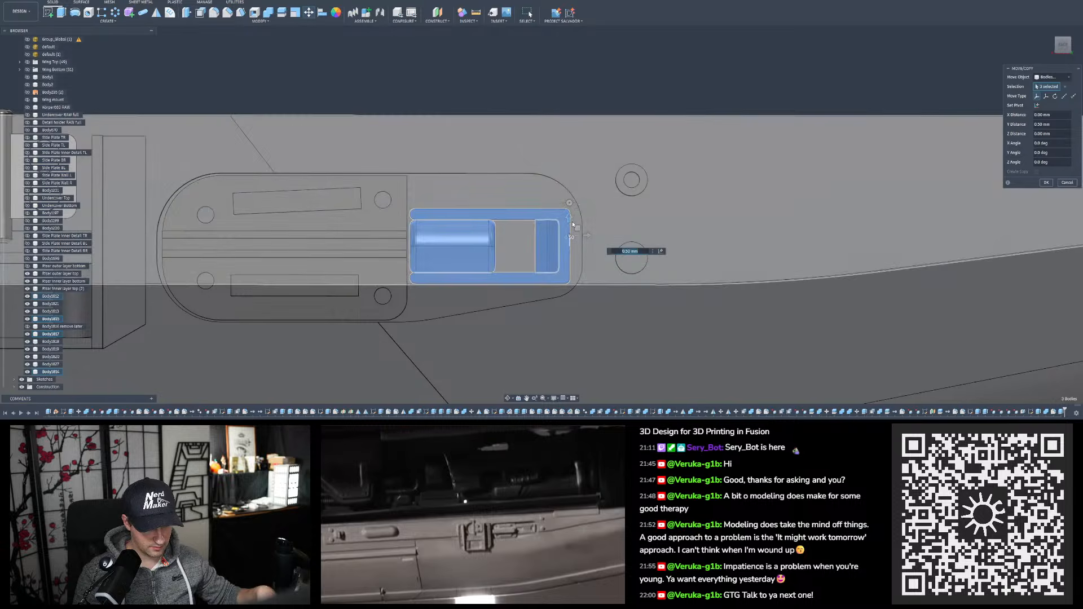
{"action": "type", "text": "0.2"}
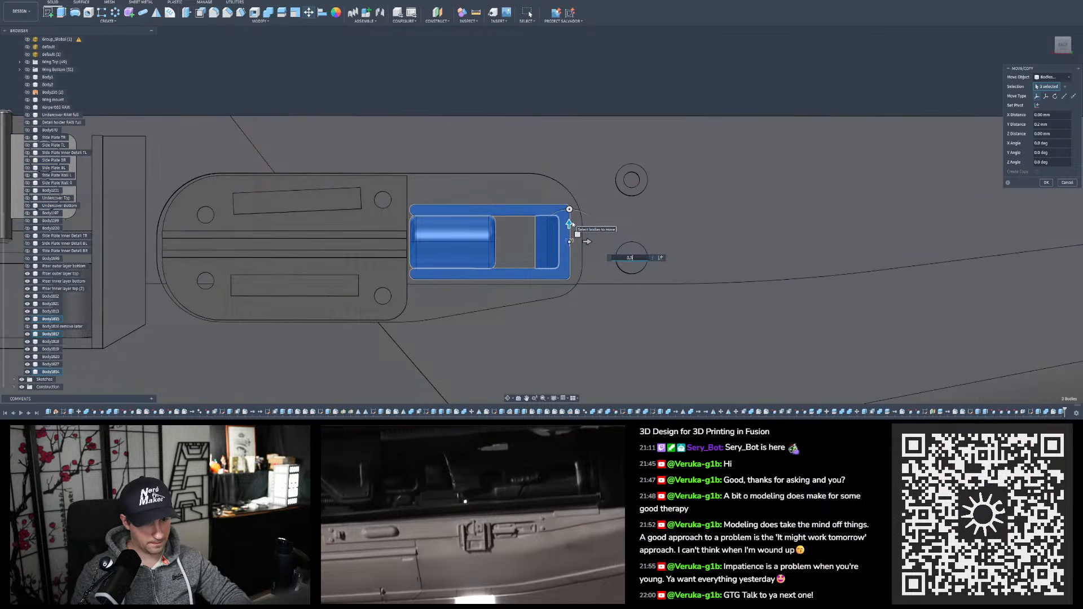
{"action": "key", "text": "BackSpace"}
{"action": "type", "text": "3"}
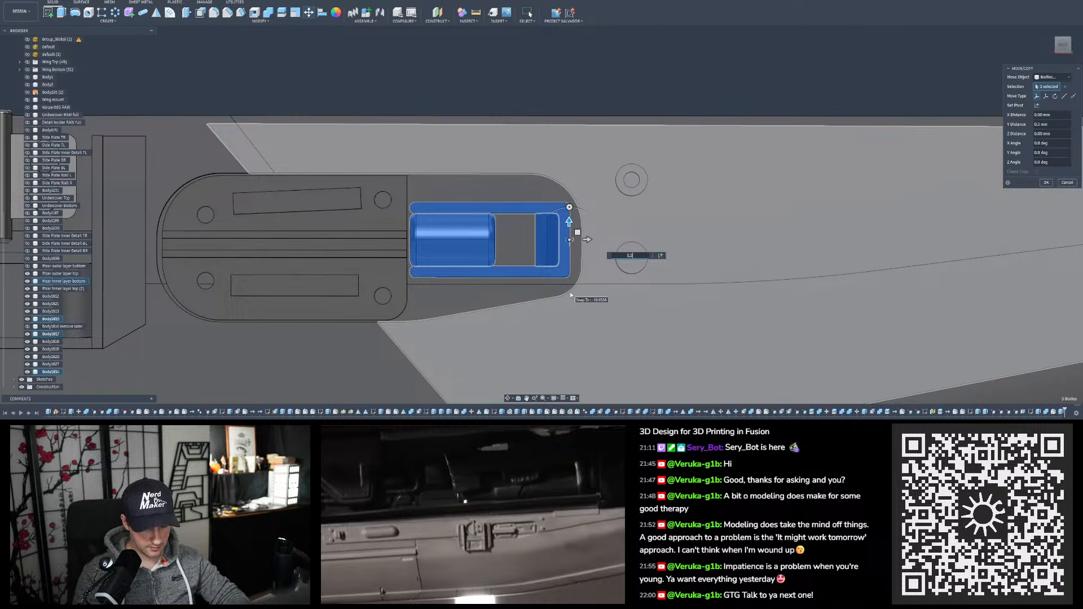
{"action": "key", "text": "Return"}
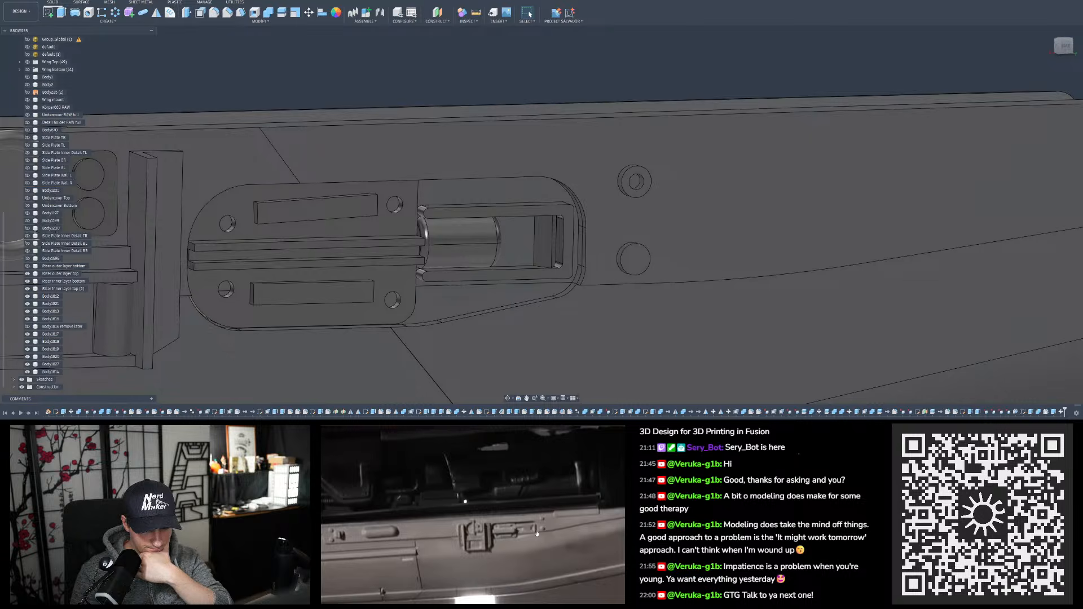
Open the reference photo of the riser detail and compare it with the insert, highlighting a narrow face along the plate's central groove
{"action": "middle_click_drag", "start_coordinate": [558, 372], "coordinate": [536, 342], "text": "shift"}
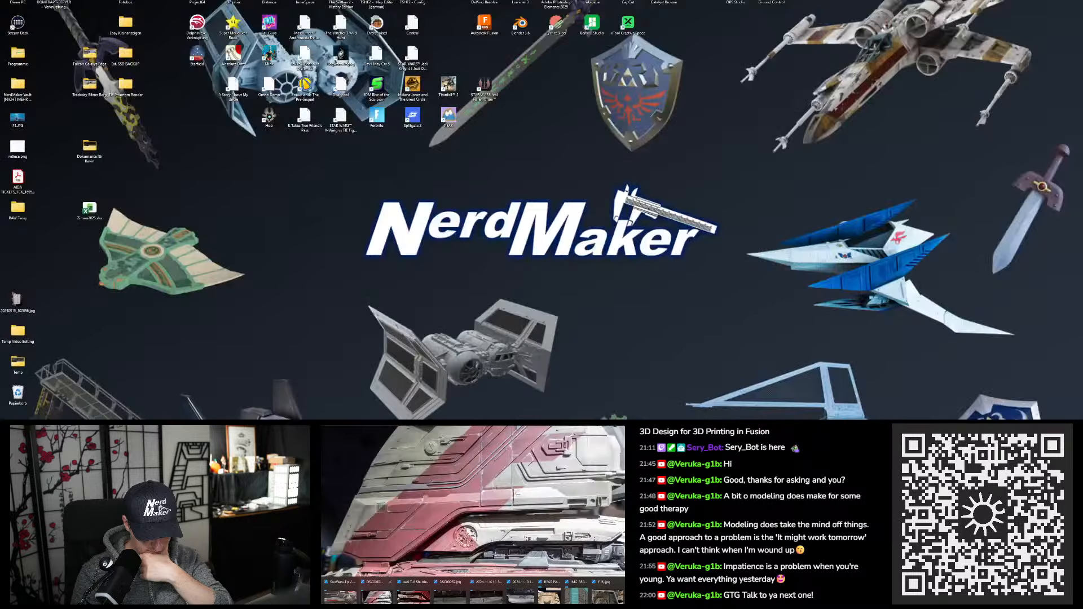
{"action": "left_click", "coordinate": [378, 595]}
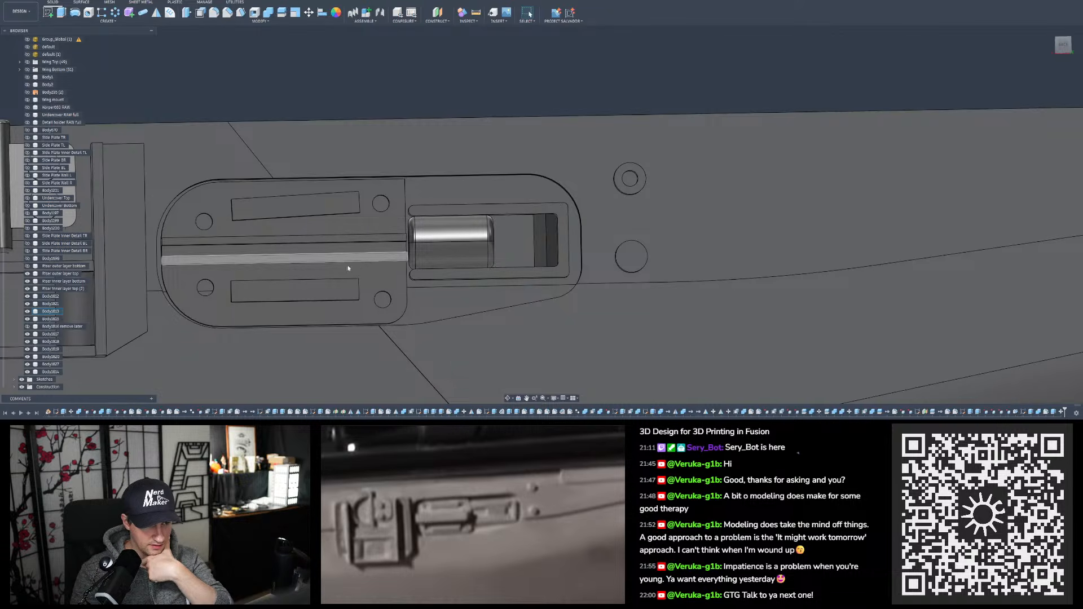
{"action": "middle_click_drag", "start_coordinate": [348, 269], "coordinate": [394, 246], "text": "shift"}
{"action": "left_click", "coordinate": [392, 253]}
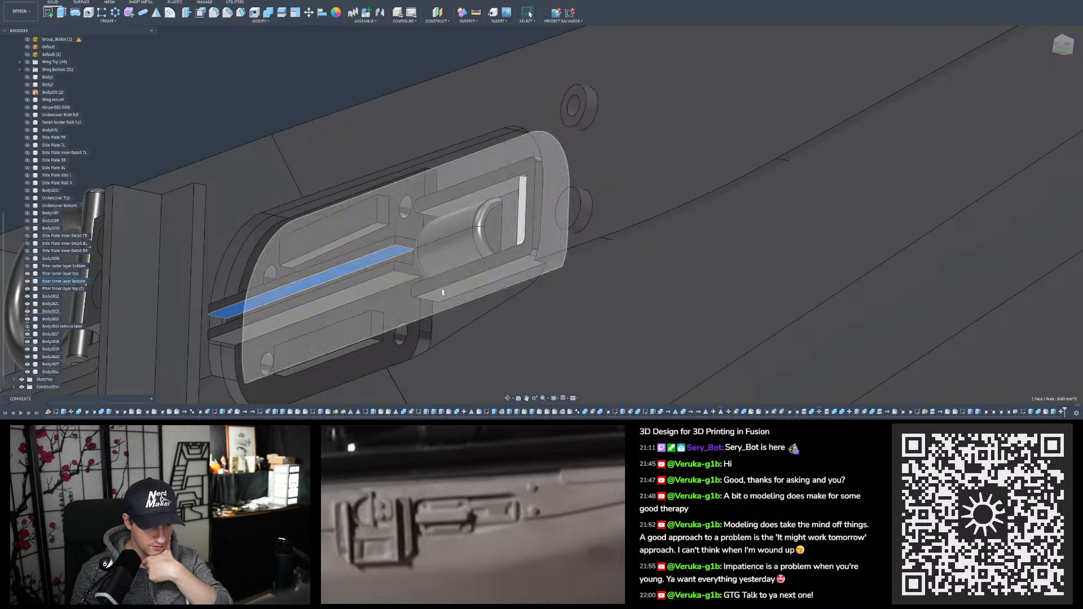
{"action": "middle_click_drag", "start_coordinate": [392, 253], "coordinate": [452, 292], "text": "shift"}
{"action": "middle_click_drag", "start_coordinate": [452, 285], "coordinate": [473, 259], "text": "shift"}
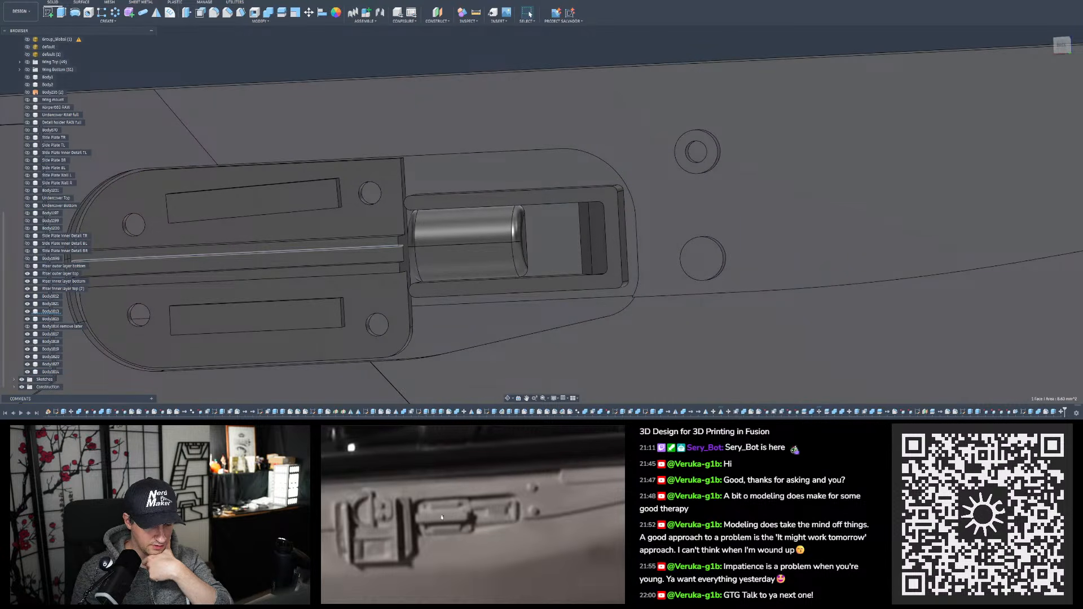
Examine the insert's cylinder, frame and end block against the reference photo from several angles, then clear the face selection
{"action": "scroll", "coordinate": [456, 249], "scroll_direction": "down", "scroll_amount": 2}
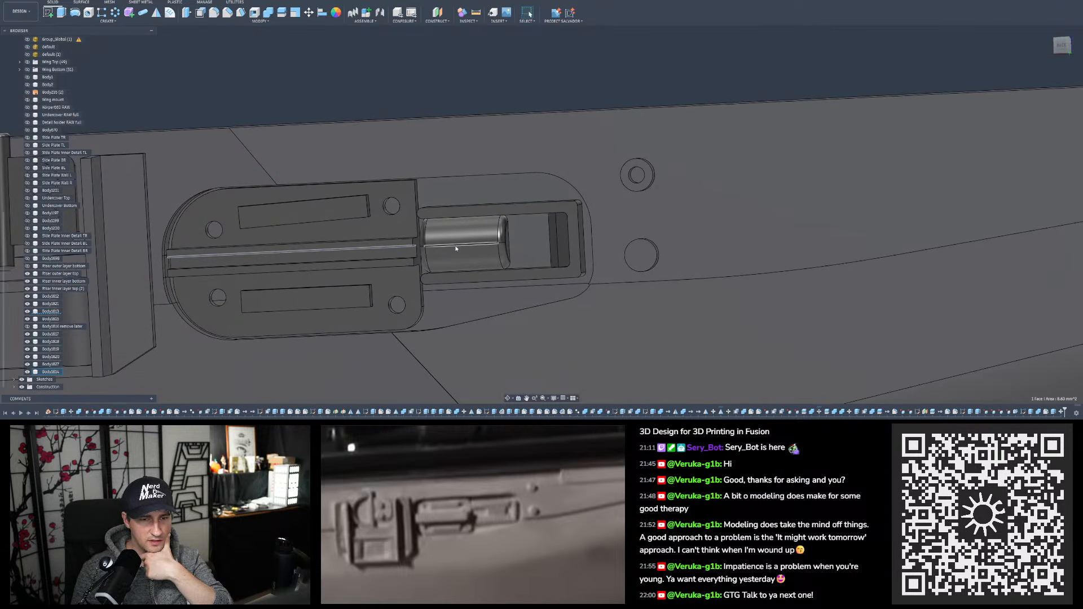
{"action": "scroll", "coordinate": [520, 246], "scroll_direction": "down", "scroll_amount": 2}
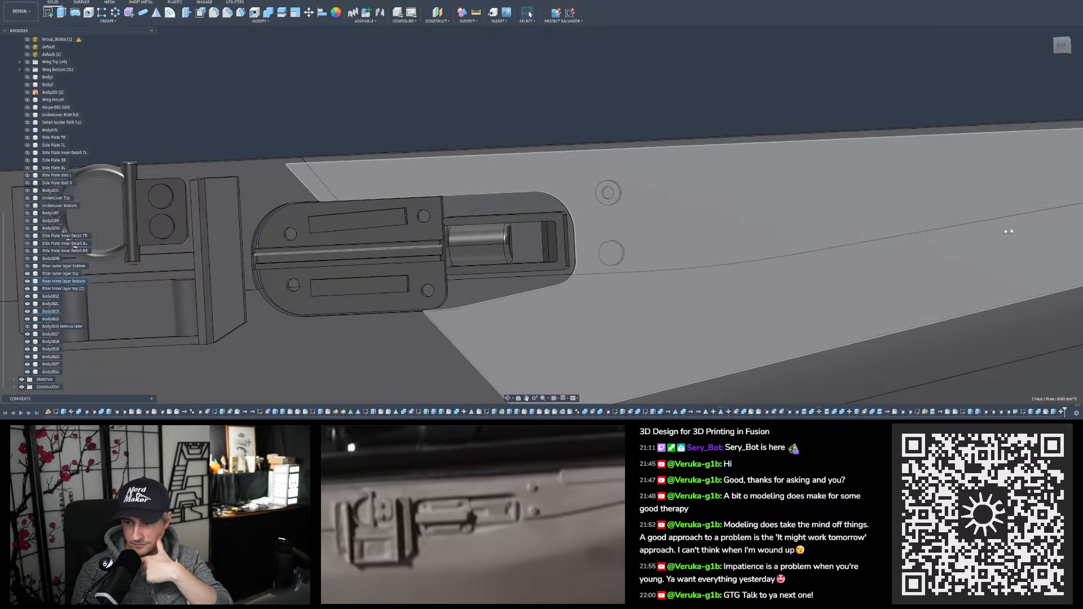
{"action": "scroll", "coordinate": [455, 257], "scroll_direction": "up", "scroll_amount": 5}
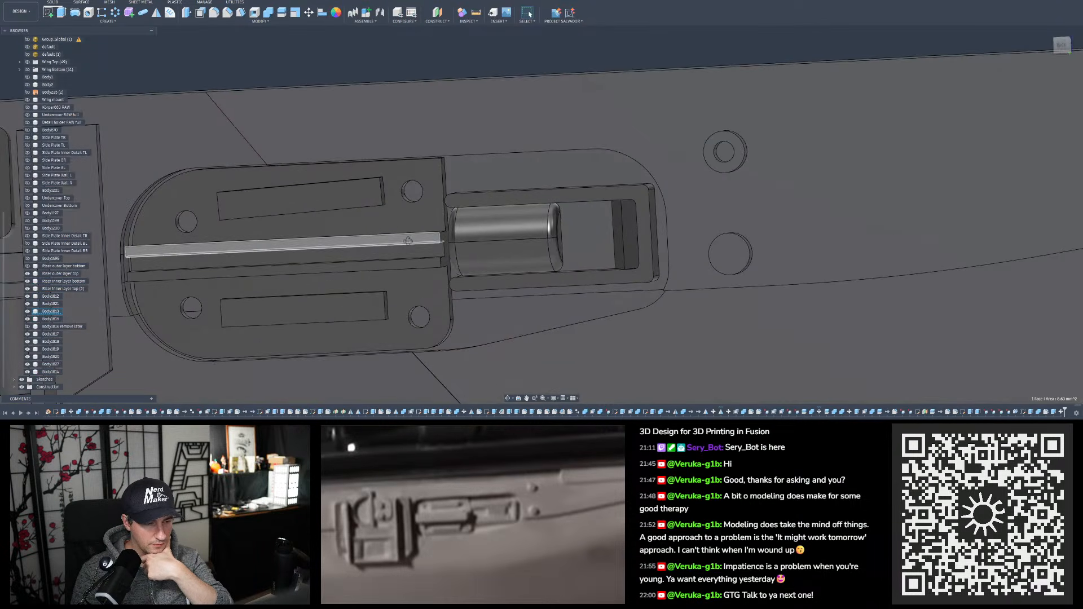
{"action": "scroll", "coordinate": [396, 238], "scroll_direction": "up", "scroll_amount": 1}
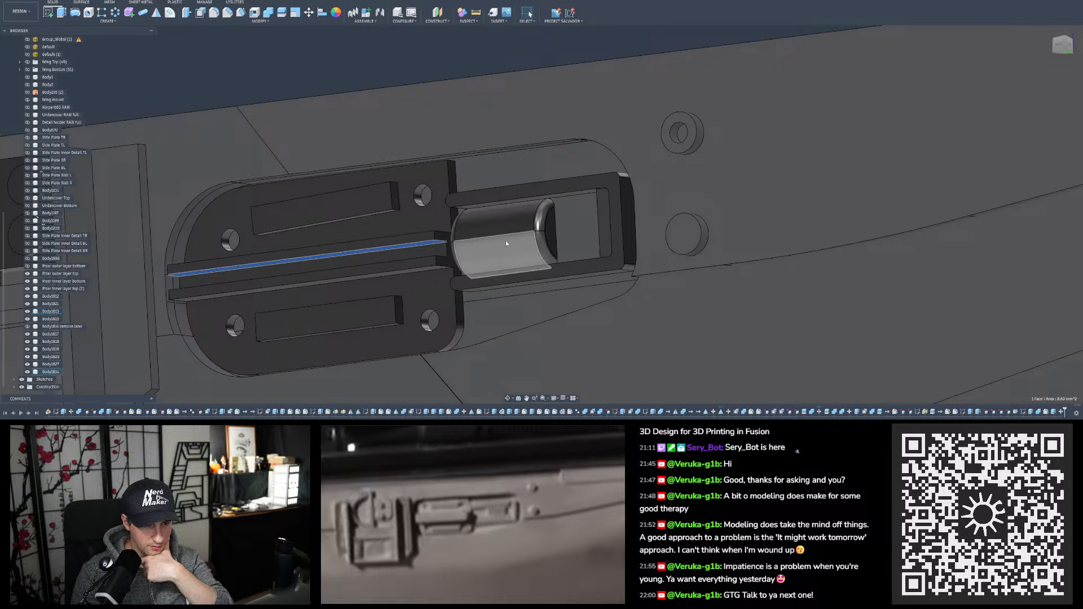
{"action": "middle_click_drag", "start_coordinate": [506, 252], "coordinate": [526, 233], "text": "shift"}
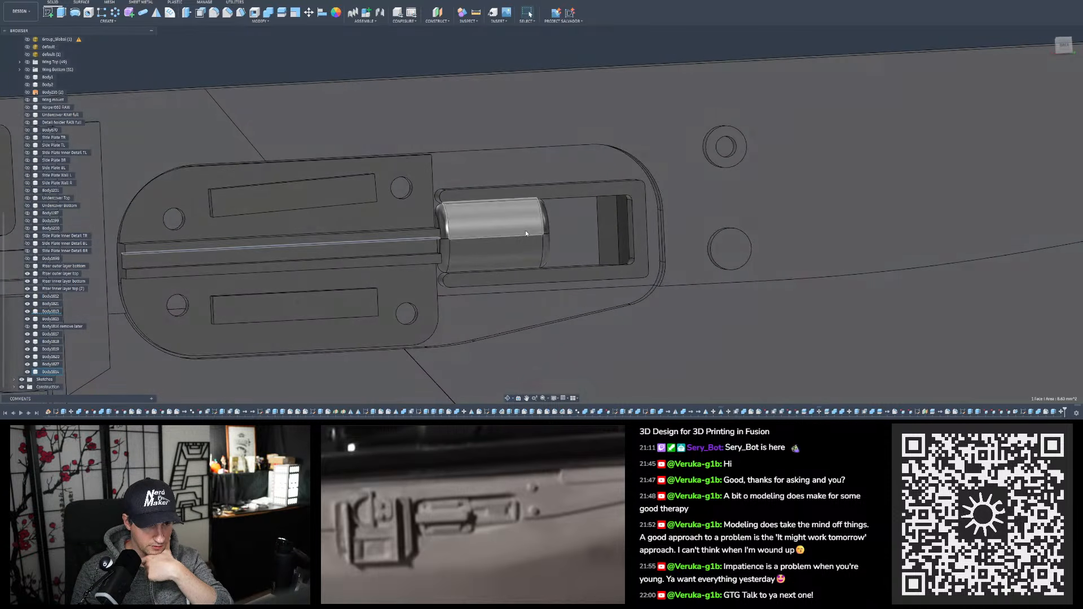
{"action": "mouse_move", "coordinate": [619, 232]}
{"action": "middle_mouse_down", "text": "shift"}
{"action": "mouse_move", "coordinate": [607, 221]}
{"action": "mouse_move", "coordinate": [613, 235]}
{"action": "middle_mouse_up", "text": "shift"}
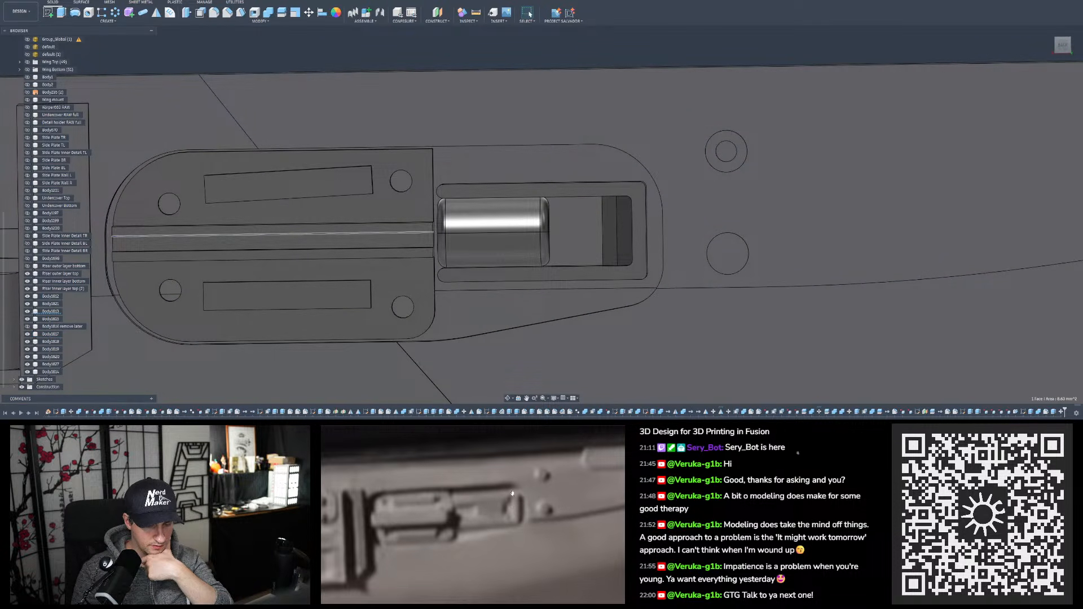
{"action": "scroll", "coordinate": [581, 241], "scroll_direction": "down", "scroll_amount": 5}
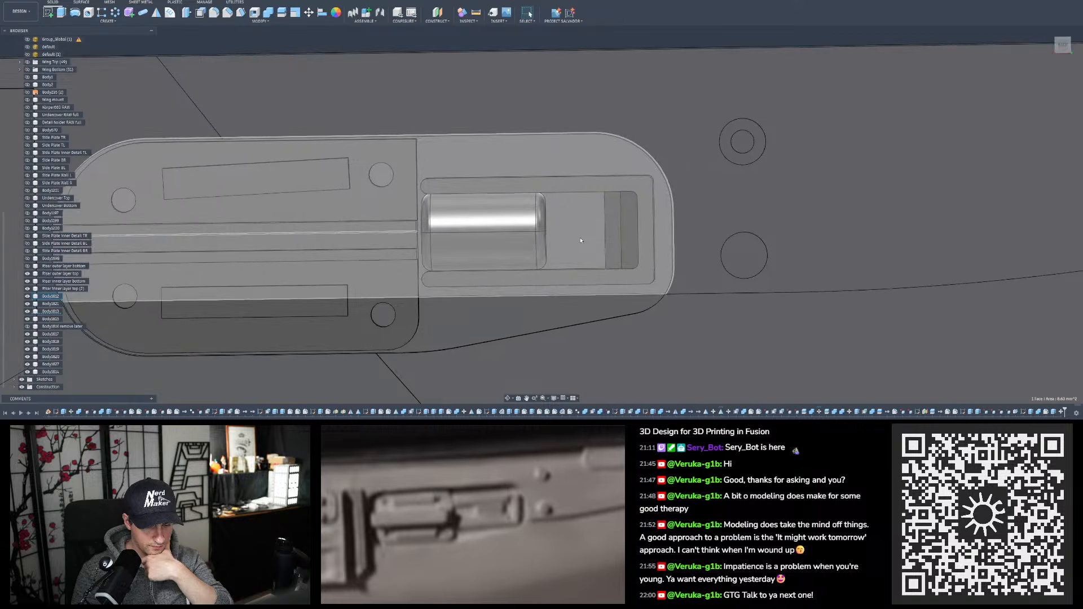
{"action": "middle_click_drag", "start_coordinate": [579, 235], "coordinate": [587, 189], "text": "shift"}
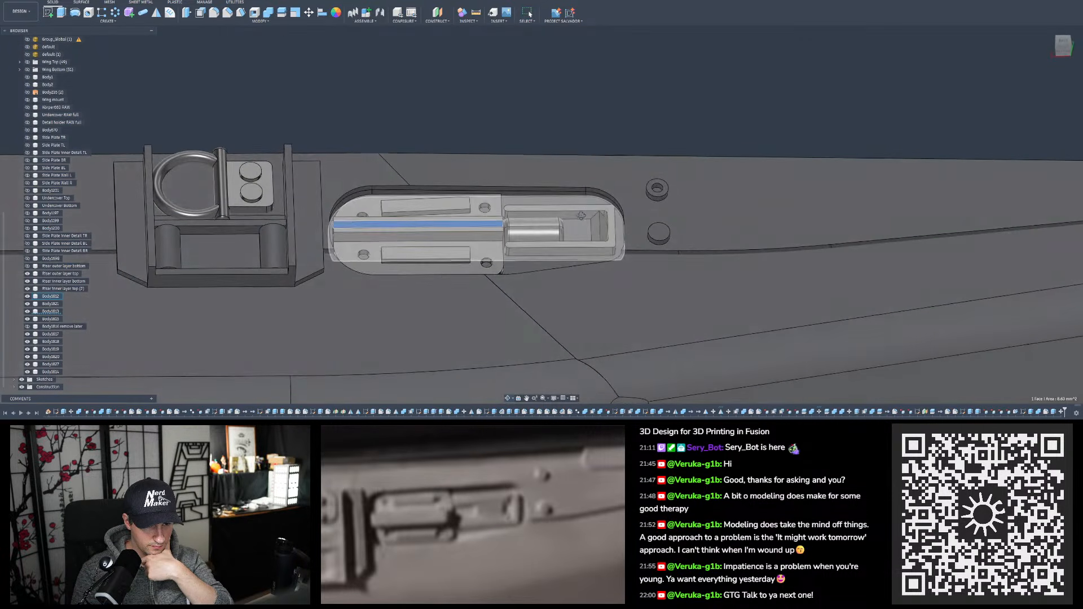
{"action": "left_click", "coordinate": [609, 117]}
Hide the end block and the cylinder inside the insert's U-shaped frame, leaving only the frame shown
{"action": "scroll", "coordinate": [615, 211], "scroll_direction": "up", "scroll_amount": 5}
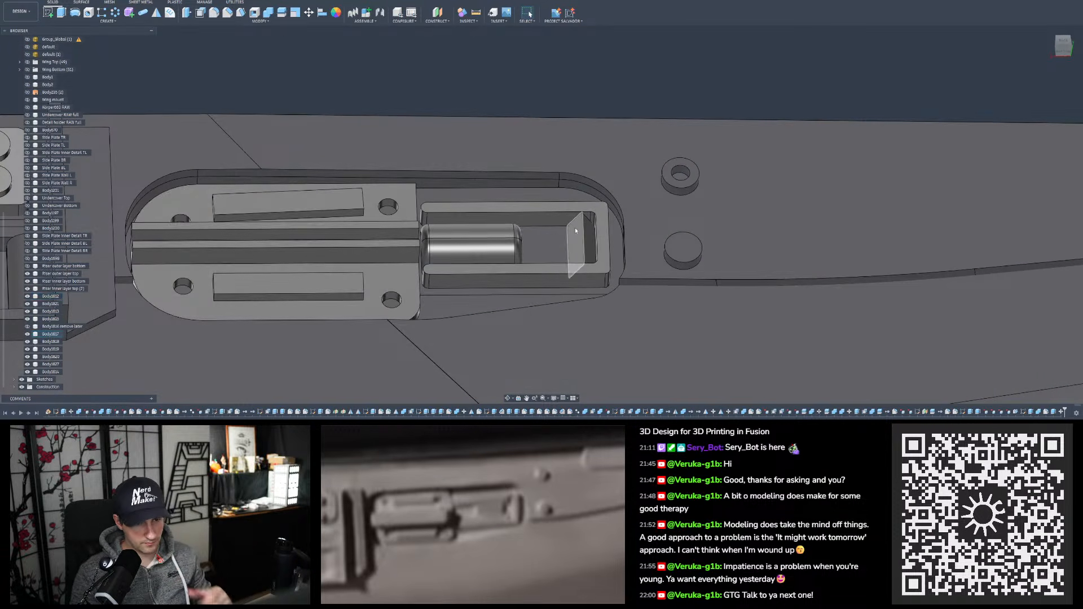
{"action": "left_click", "coordinate": [576, 244]}
{"action": "left_click", "coordinate": [26, 335]}
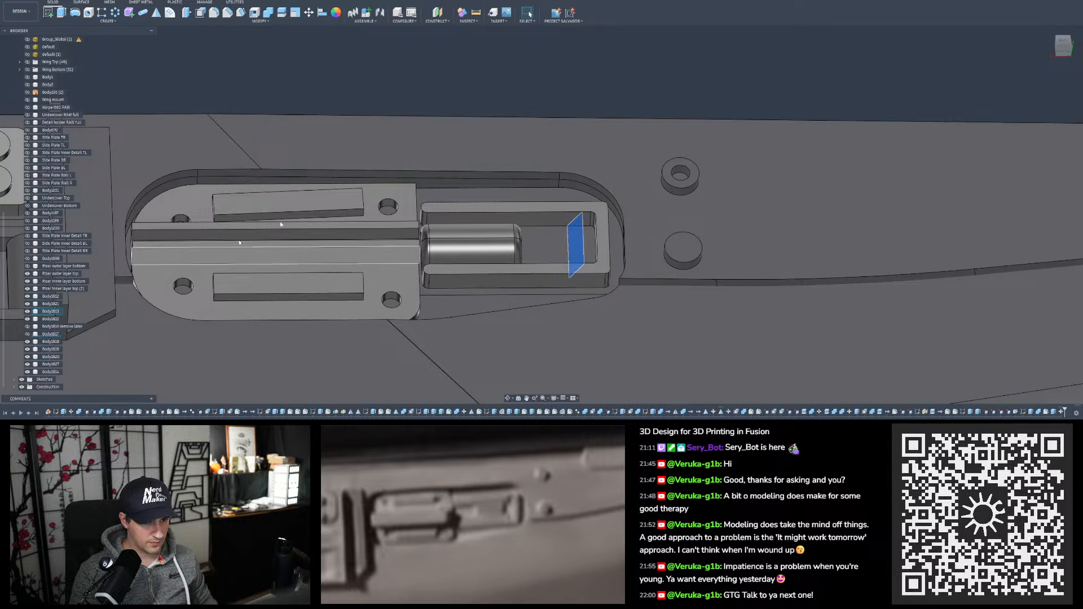
{"action": "left_click", "coordinate": [528, 49]}
{"action": "scroll", "coordinate": [577, 217], "scroll_direction": "up", "scroll_amount": 2}
{"action": "mouse_move", "coordinate": [578, 216]}
{"action": "middle_mouse_down", "text": "shift"}
{"action": "mouse_move", "coordinate": [560, 238]}
{"action": "mouse_move", "coordinate": [490, 254]}
{"action": "middle_mouse_up", "text": "shift"}
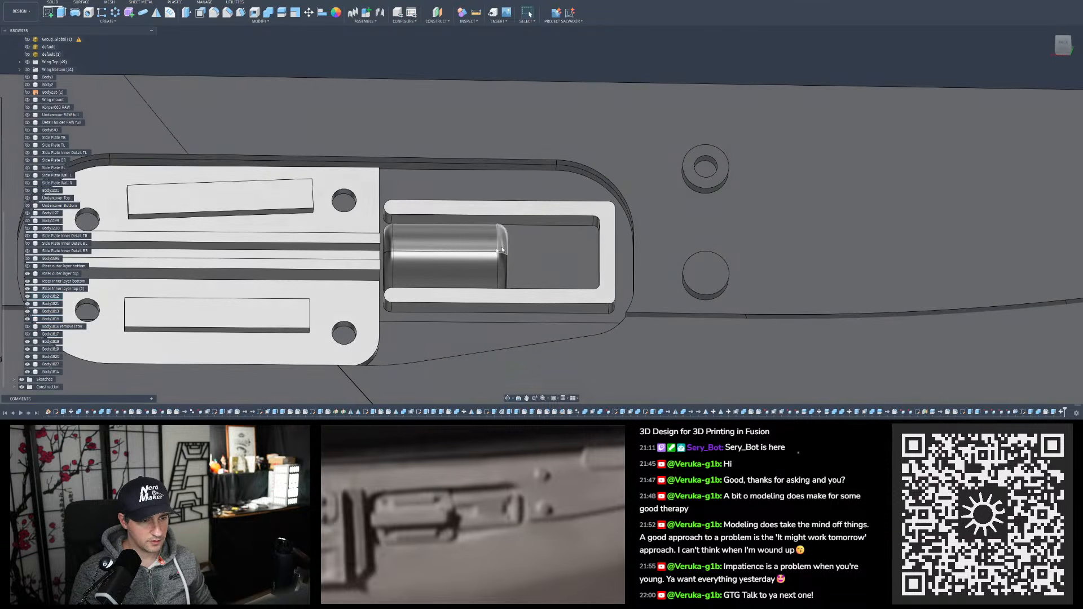
{"action": "left_click", "coordinate": [490, 254]}
{"action": "key", "text": "v"}
{"action": "left_click", "coordinate": [559, 49]}
{"action": "middle_click_drag", "start_coordinate": [545, 113], "coordinate": [552, 186], "text": "shift"}
{"action": "middle_click_drag", "start_coordinate": [552, 227], "coordinate": [537, 245], "text": "shift"}
{"action": "left_click", "coordinate": [545, 300], "text": "ctrl"}
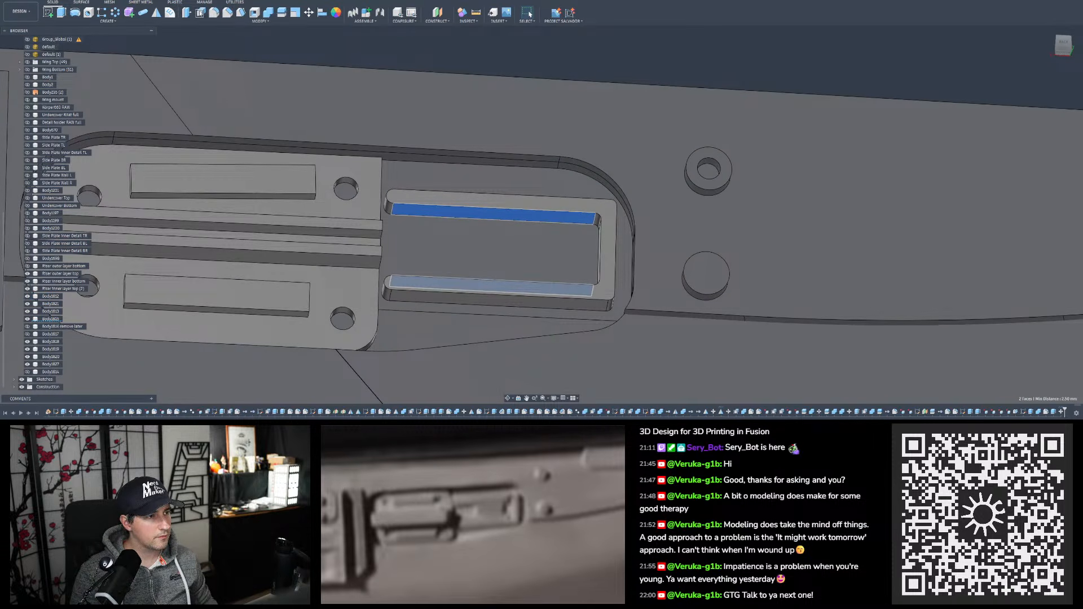
{"action": "key", "text": "q"}
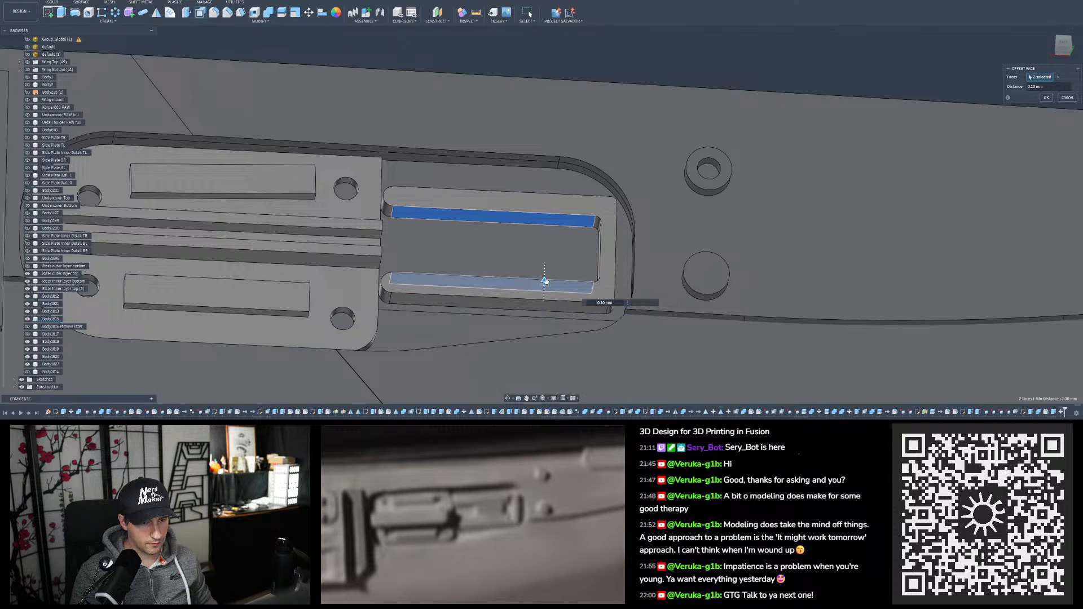
{"action": "middle_click_drag", "start_coordinate": [545, 282], "coordinate": [535, 254], "text": "shift"}
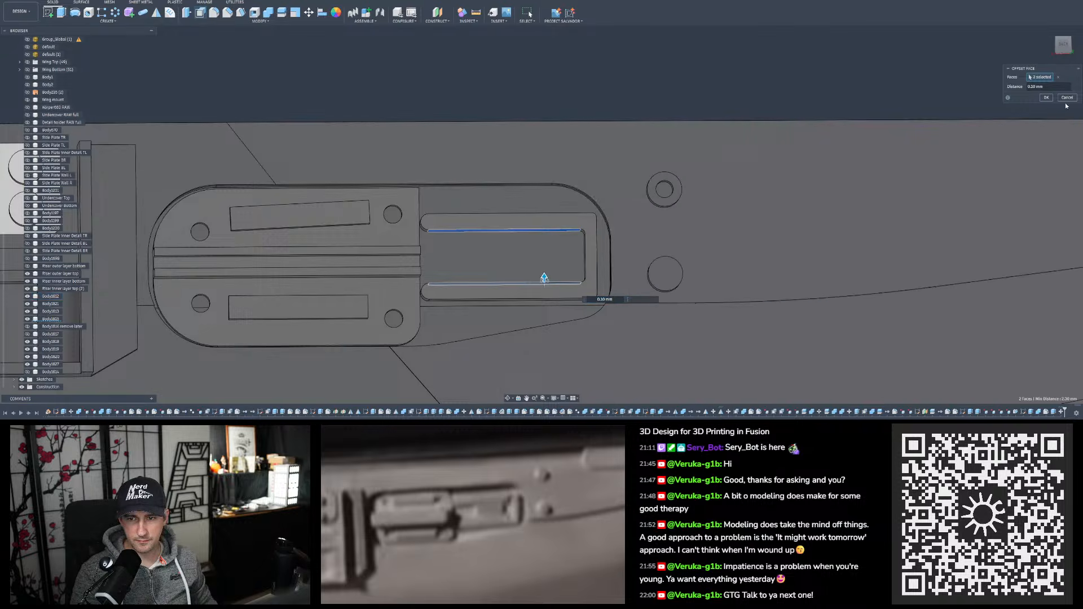
{"action": "left_click", "coordinate": [1066, 100]}
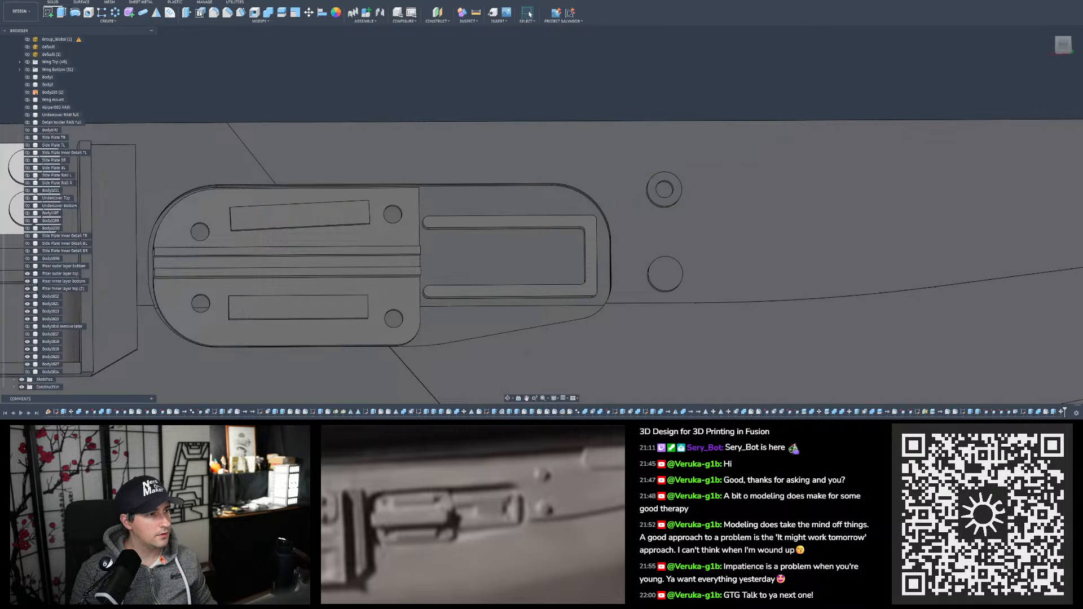
Extrude the inner face of the frame's upper arm 0.5 mm towards the opening with the Join operation
{"action": "left_click", "coordinate": [60, 12]}
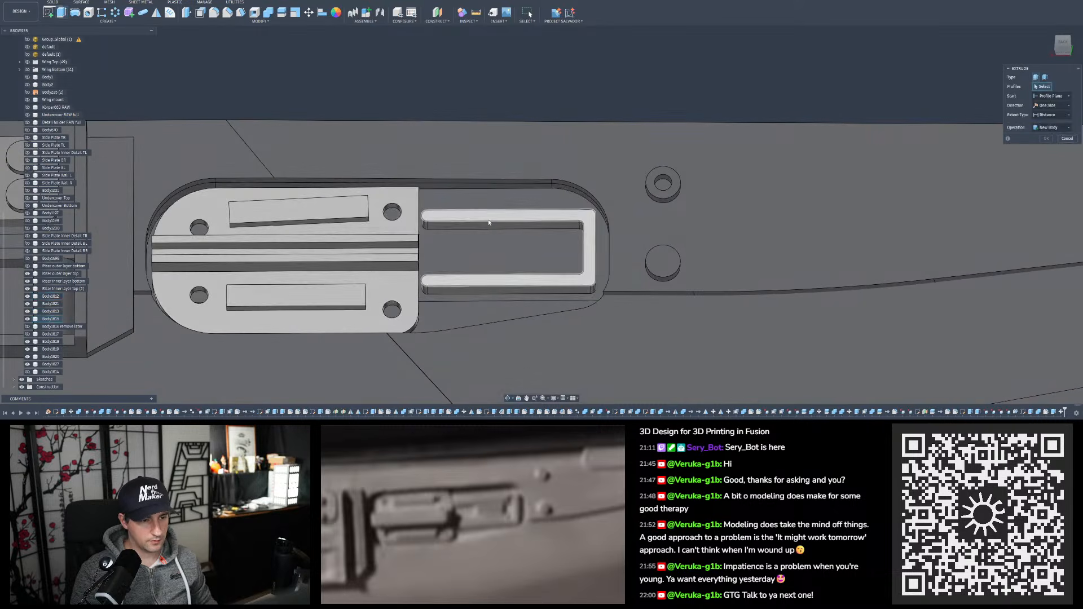
{"action": "left_click", "coordinate": [494, 227]}
{"action": "left_click_drag", "start_coordinate": [493, 230], "coordinate": [494, 240]}
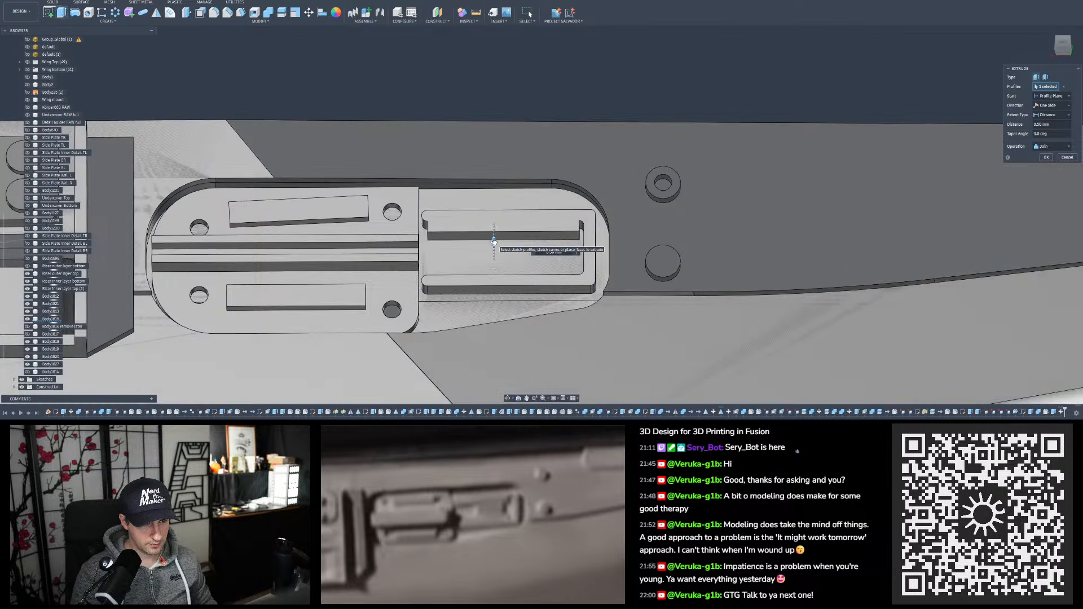
{"action": "middle_click_drag", "start_coordinate": [495, 217], "coordinate": [501, 233], "text": "shift"}
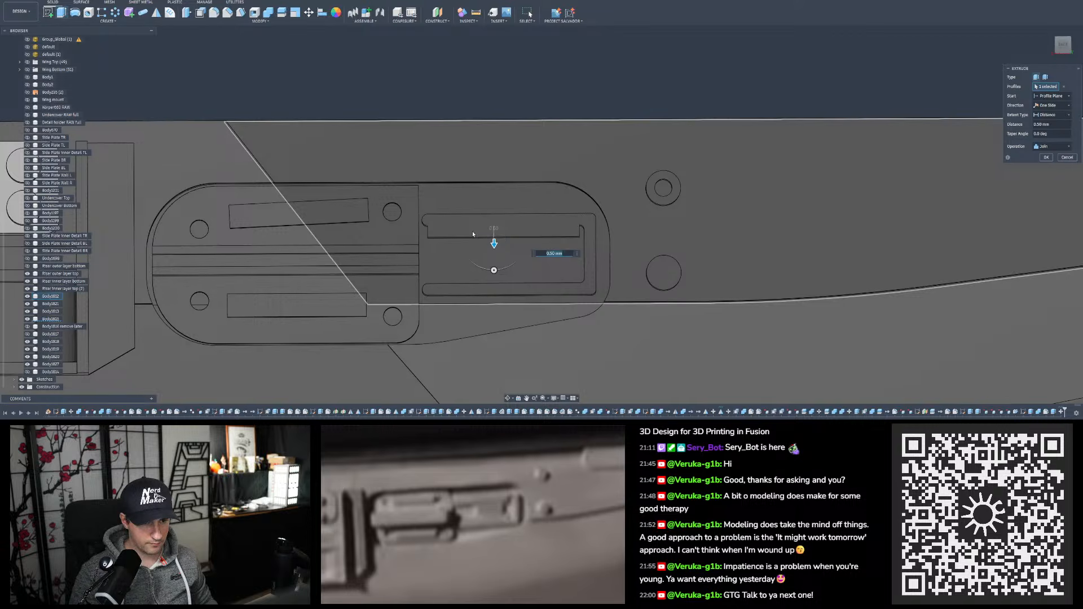
{"action": "key", "text": "Return"}
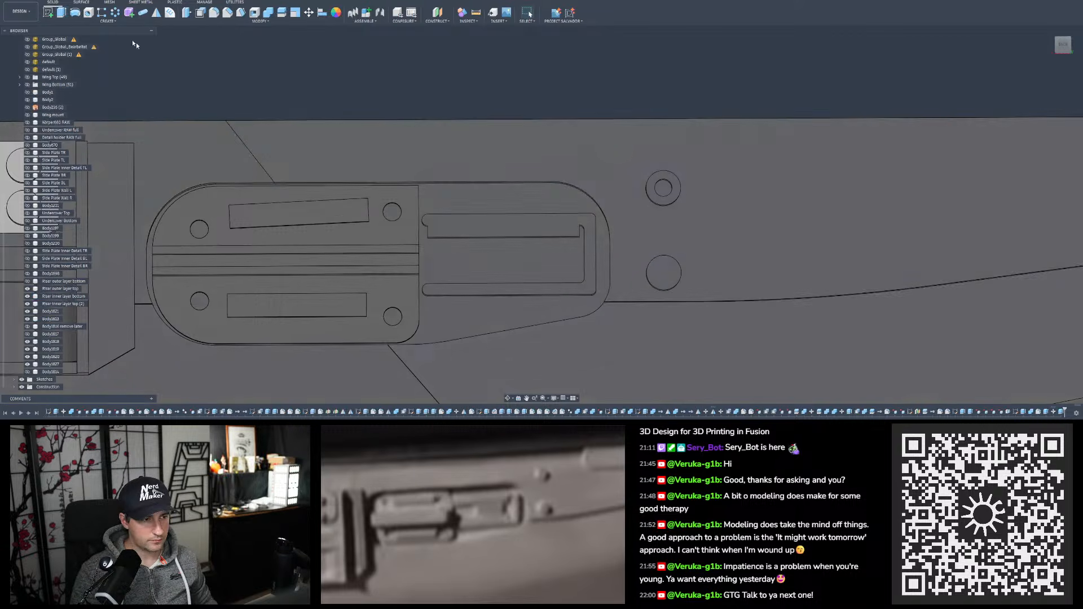
Extrude the inner face of the frame's lower arm 0.5 mm towards the opening with the Join operation
{"action": "left_click", "coordinate": [60, 12]}
{"action": "left_click", "coordinate": [514, 279]}
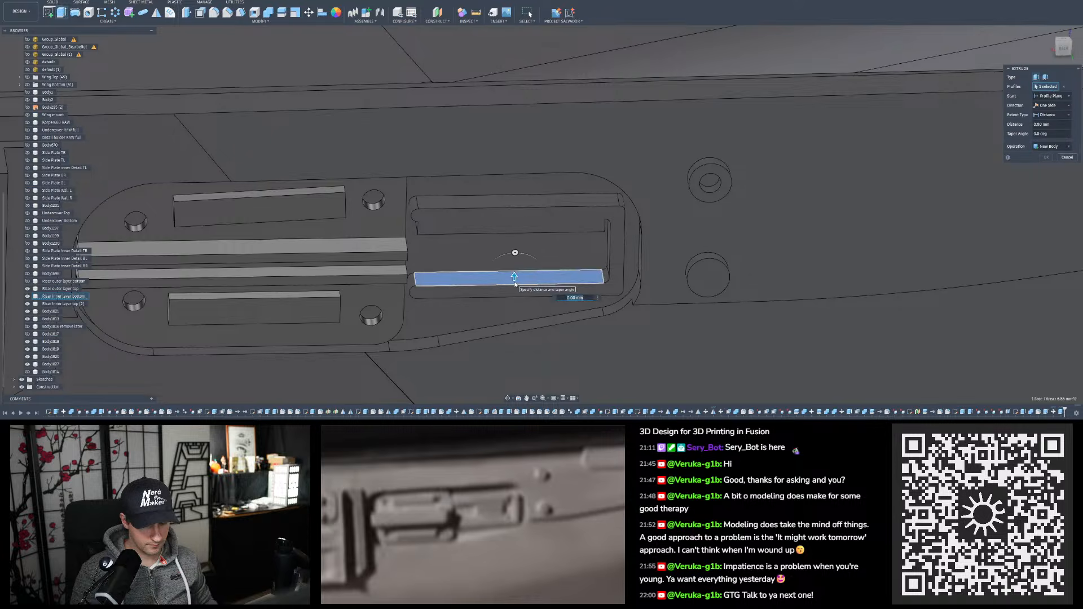
{"action": "type", "text": "0,5"}
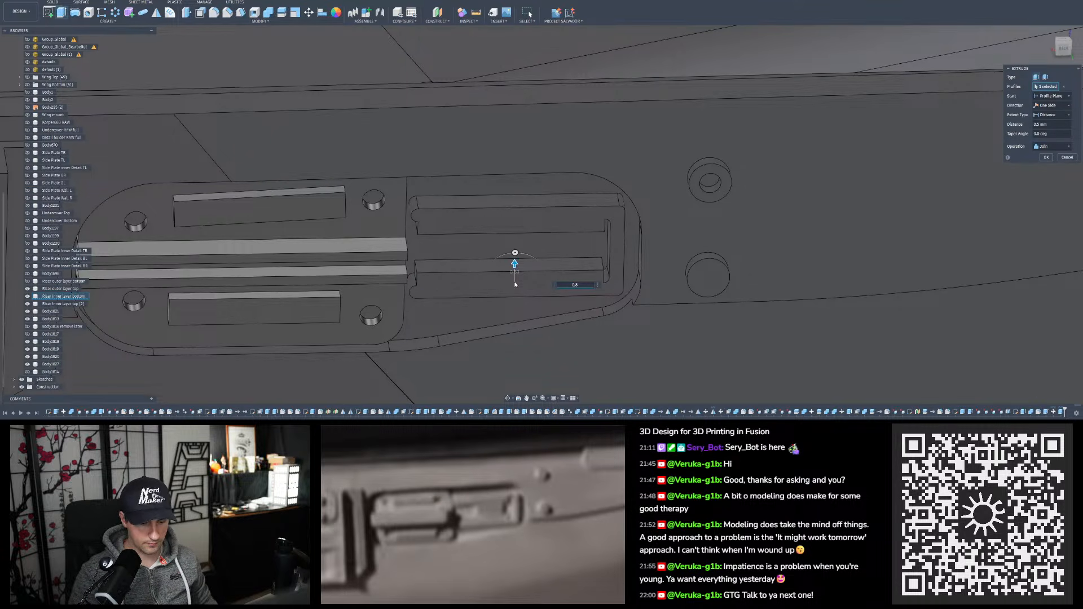
{"action": "key", "text": "Return"}
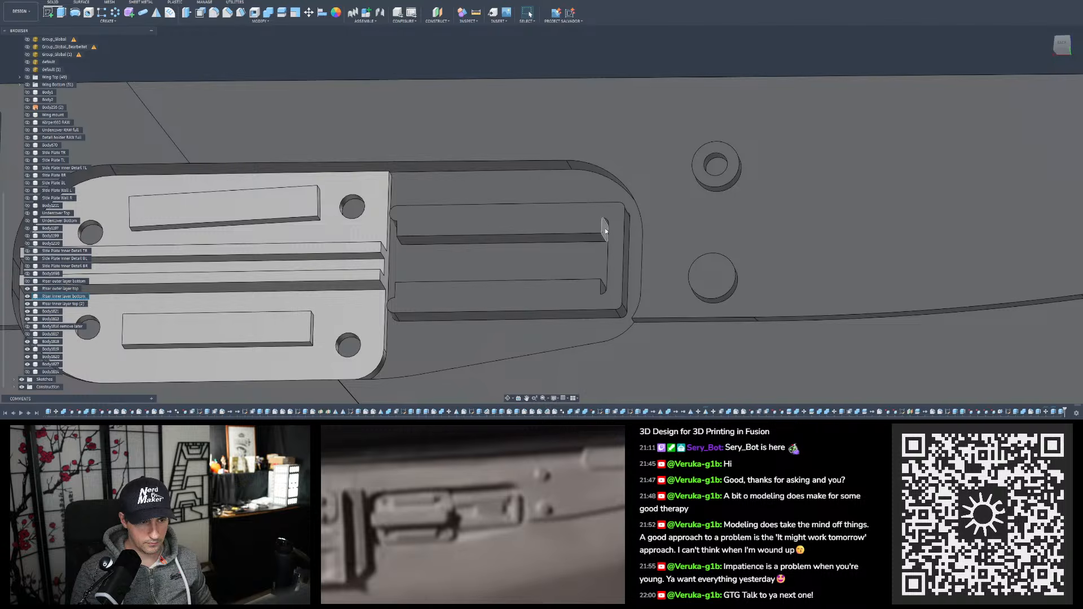
Move the four end faces of the frame arms' added thickness 0.2 mm along the slot towards the ribbed plate
{"action": "left_click", "coordinate": [604, 292], "text": "ctrl"}
{"action": "middle_click_drag", "start_coordinate": [522, 267], "coordinate": [536, 271], "text": "shift"}
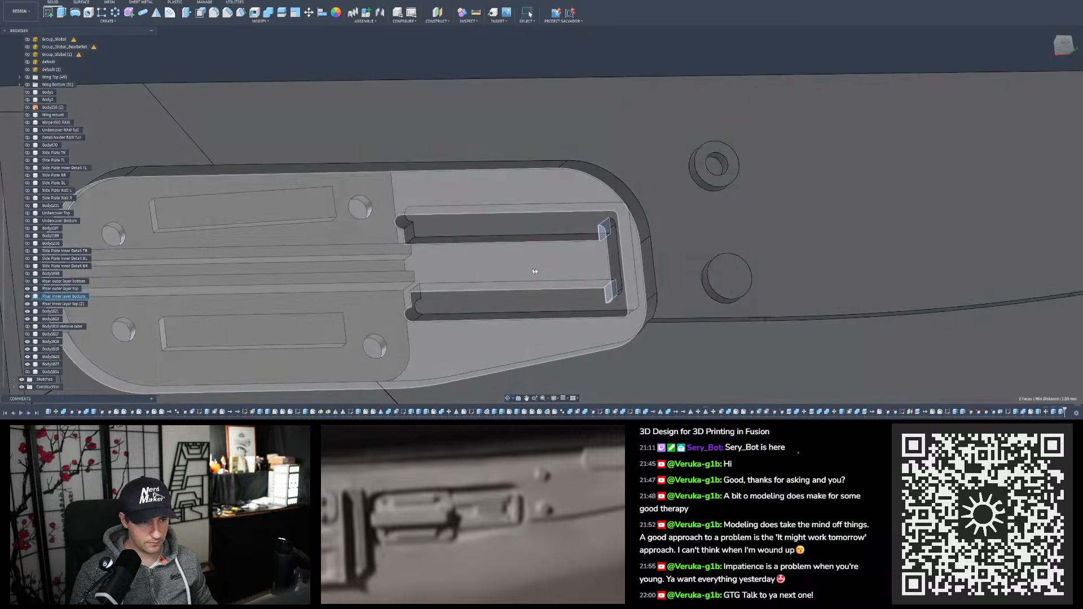
{"action": "left_click", "coordinate": [407, 234], "text": "ctrl"}
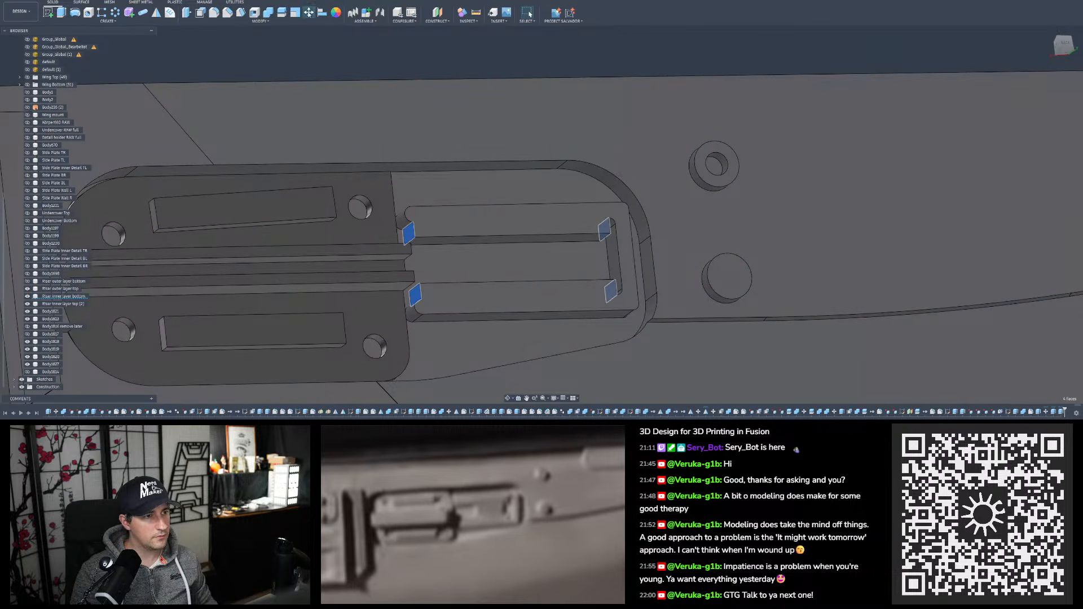
{"action": "left_click", "coordinate": [308, 13]}
{"action": "middle_click_drag", "start_coordinate": [462, 155], "coordinate": [440, 160], "text": "shift"}
{"action": "left_click_drag", "start_coordinate": [631, 221], "coordinate": [625, 221]}
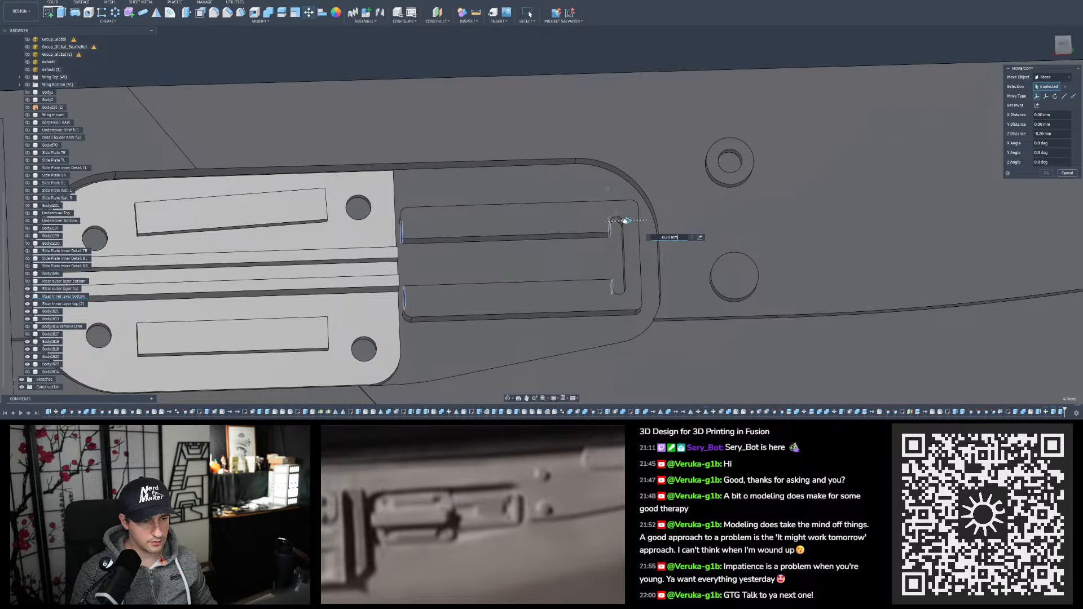
{"action": "middle_click_drag", "start_coordinate": [592, 219], "coordinate": [577, 226], "text": "shift"}
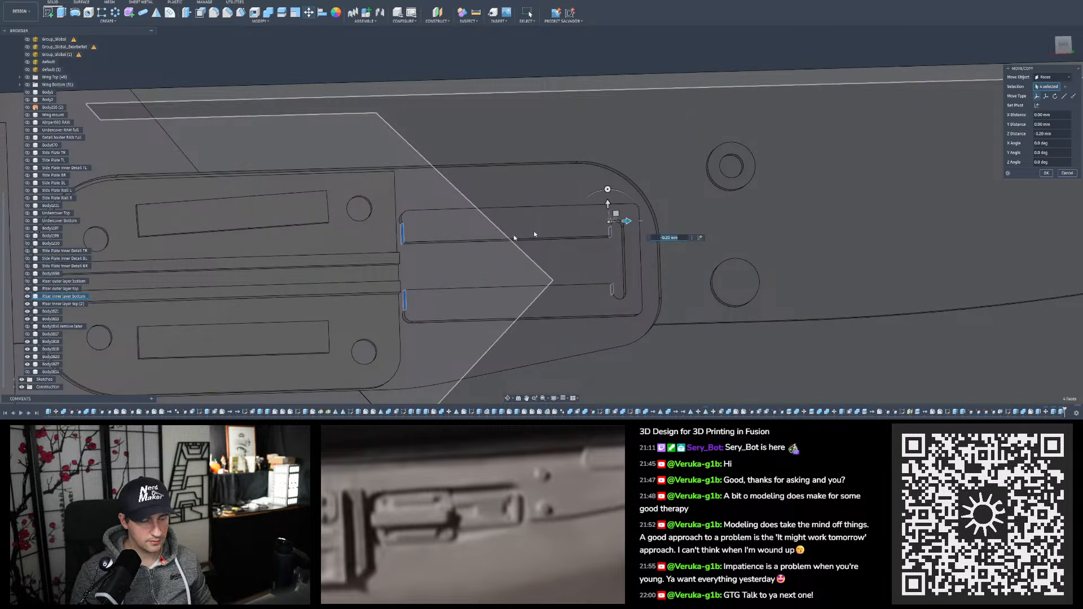
{"action": "key", "text": "Return"}
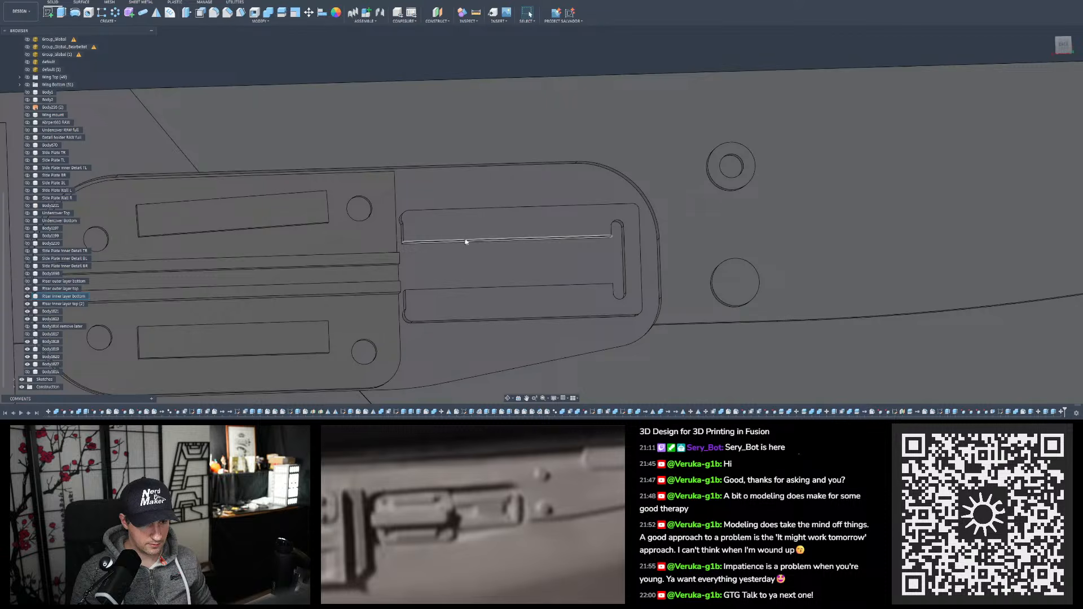
Show the cylinder inside the insert frame and the body marked "remove later", keeping the end block hidden
{"action": "scroll", "coordinate": [465, 242], "scroll_direction": "down", "scroll_amount": 3}
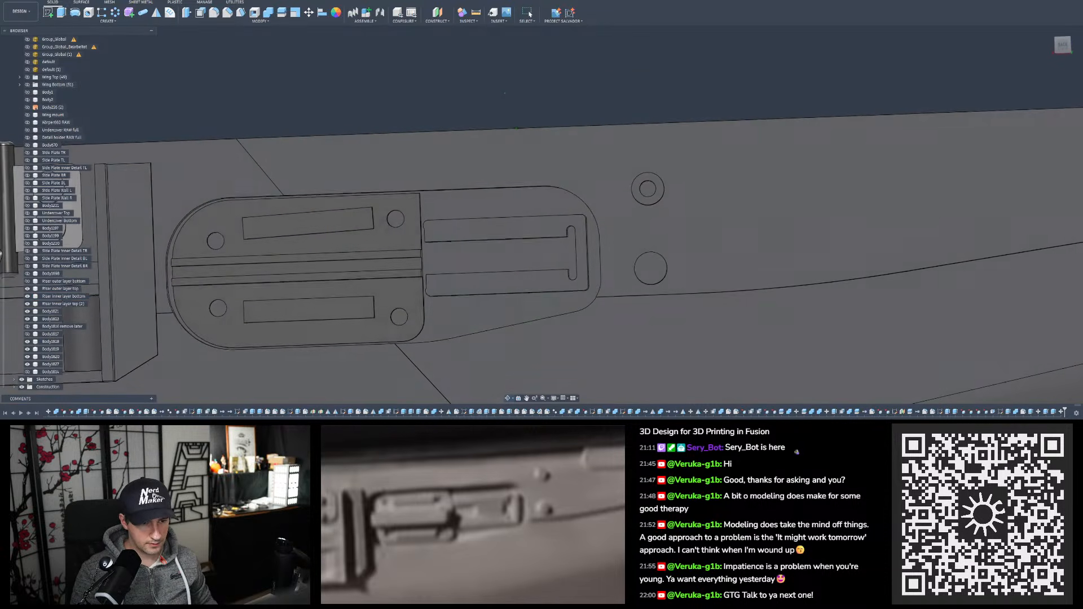
{"action": "left_click", "coordinate": [28, 336]}
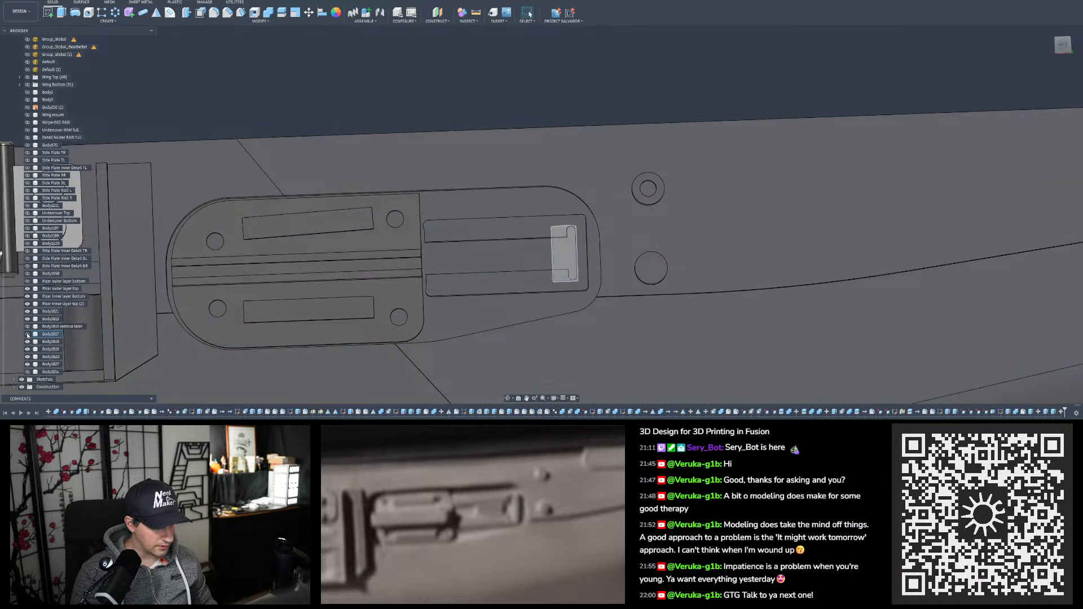
{"action": "left_click", "coordinate": [28, 372]}
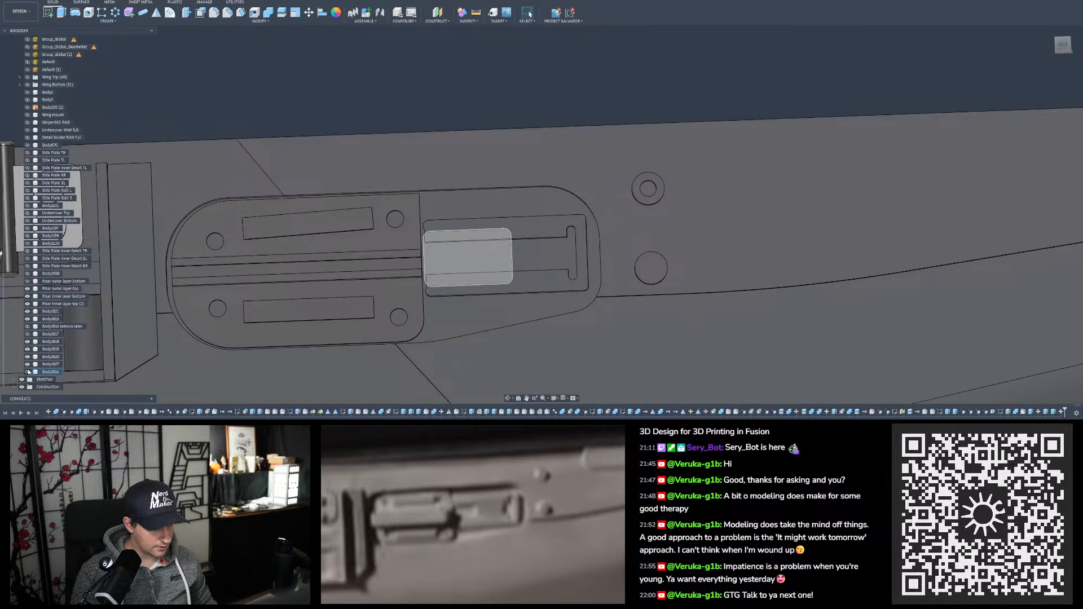
{"action": "left_click", "coordinate": [28, 326]}
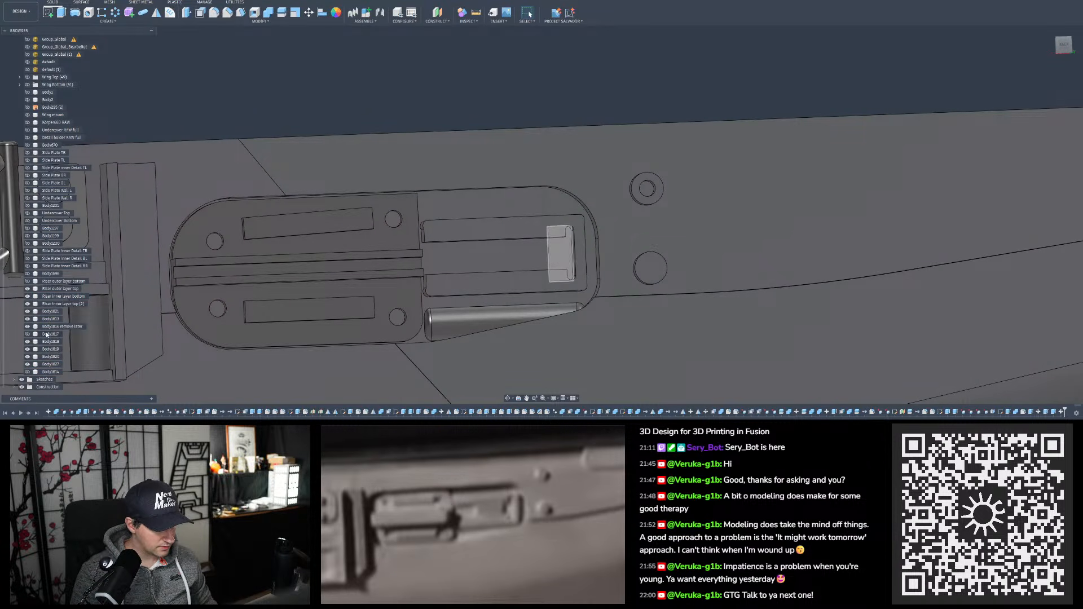
{"action": "left_click", "coordinate": [27, 373]}
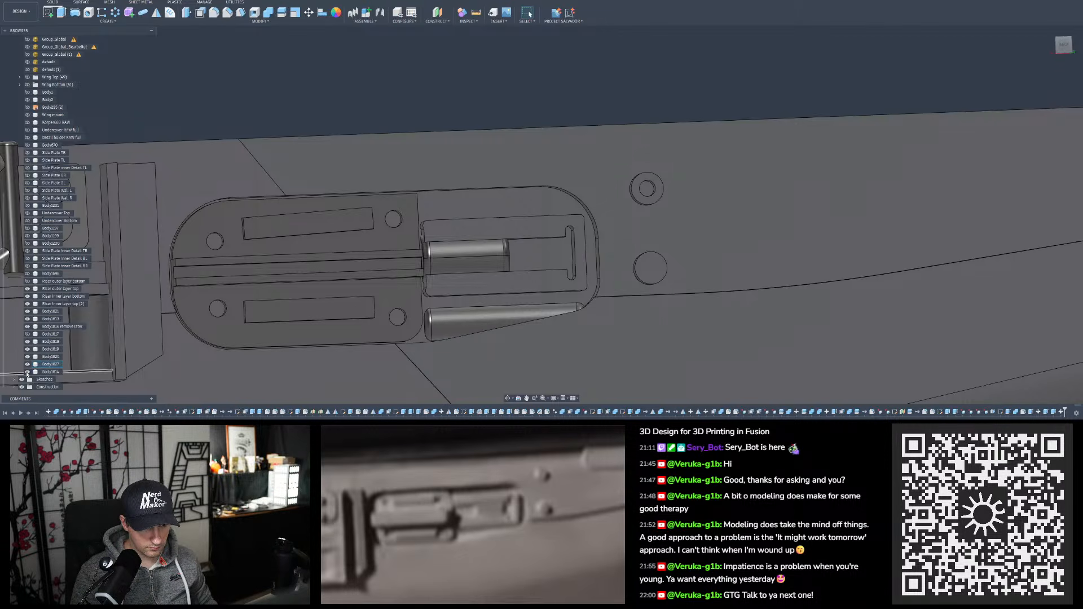
{"action": "middle_click_drag", "start_coordinate": [329, 232], "coordinate": [288, 229], "text": "shift"}
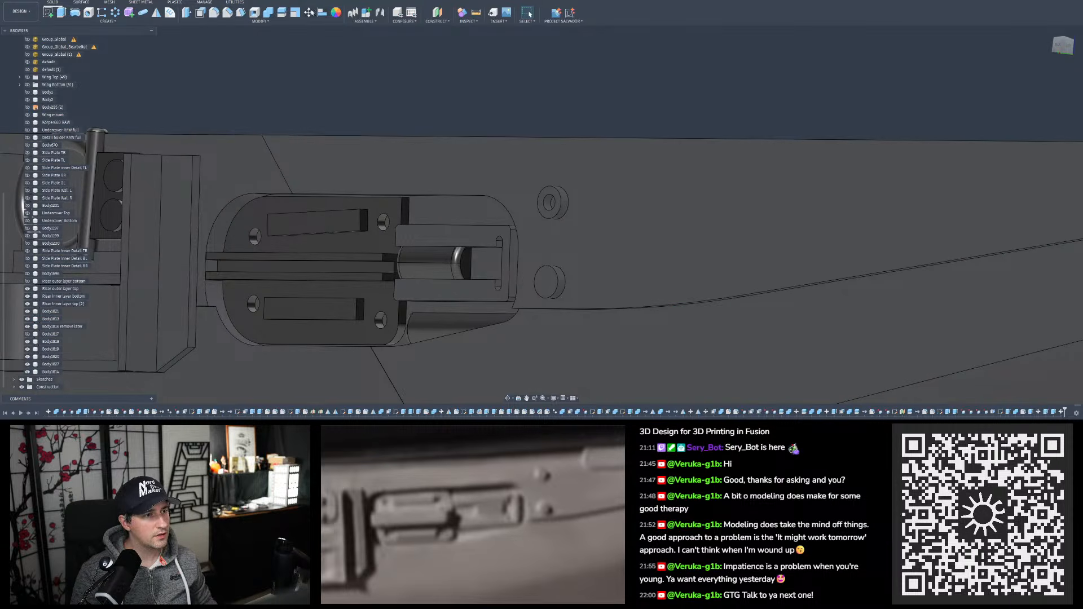
Move the cylinder 2.3 mm along the frame's opening, away from the ribbed plate and towards the slot's rounded end
{"action": "left_click", "coordinate": [309, 13]}
{"action": "left_click", "coordinate": [463, 257]}
{"action": "middle_click_drag", "start_coordinate": [464, 257], "coordinate": [493, 264], "text": "shift"}
{"action": "left_click", "coordinate": [484, 264]}
{"action": "left_click", "coordinate": [484, 263]}
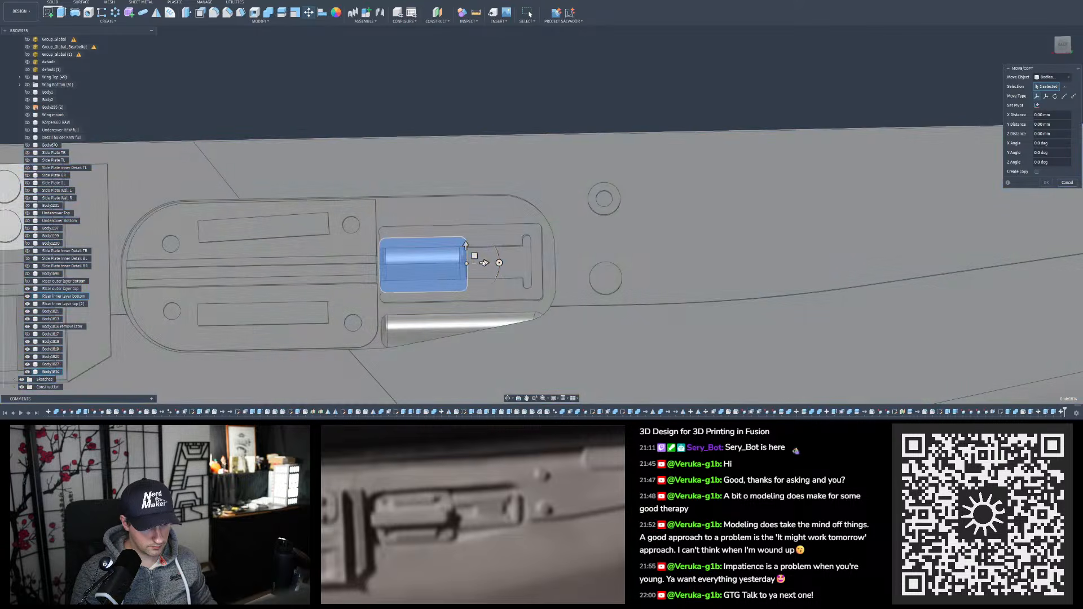
{"action": "left_click_drag", "start_coordinate": [484, 263], "coordinate": [523, 263]}
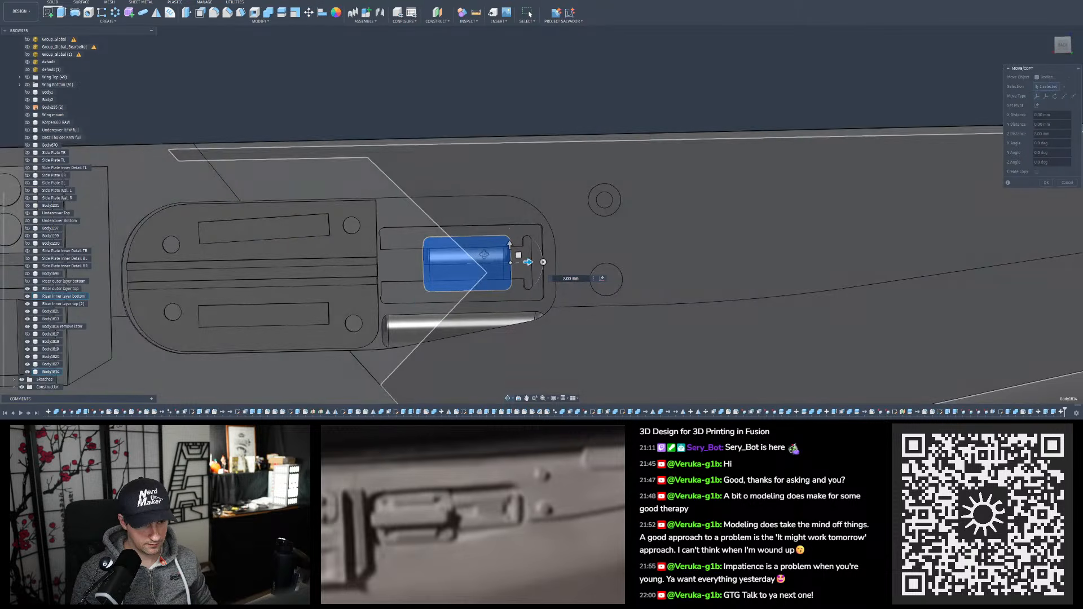
{"action": "scroll", "coordinate": [529, 252], "scroll_direction": "up", "scroll_amount": 6}
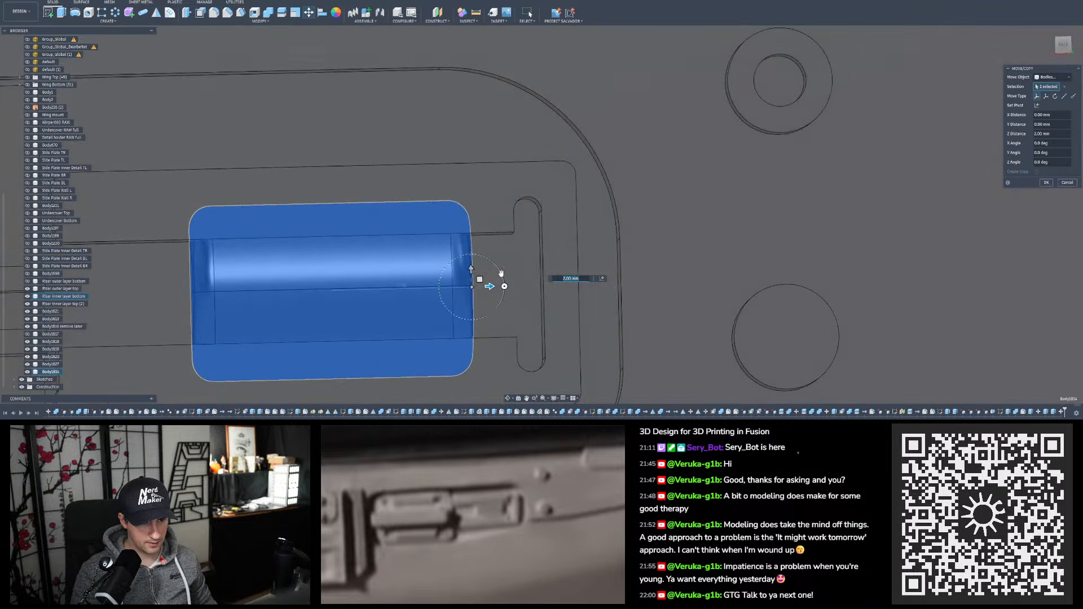
{"action": "left_click_drag", "start_coordinate": [491, 286], "coordinate": [511, 286]}
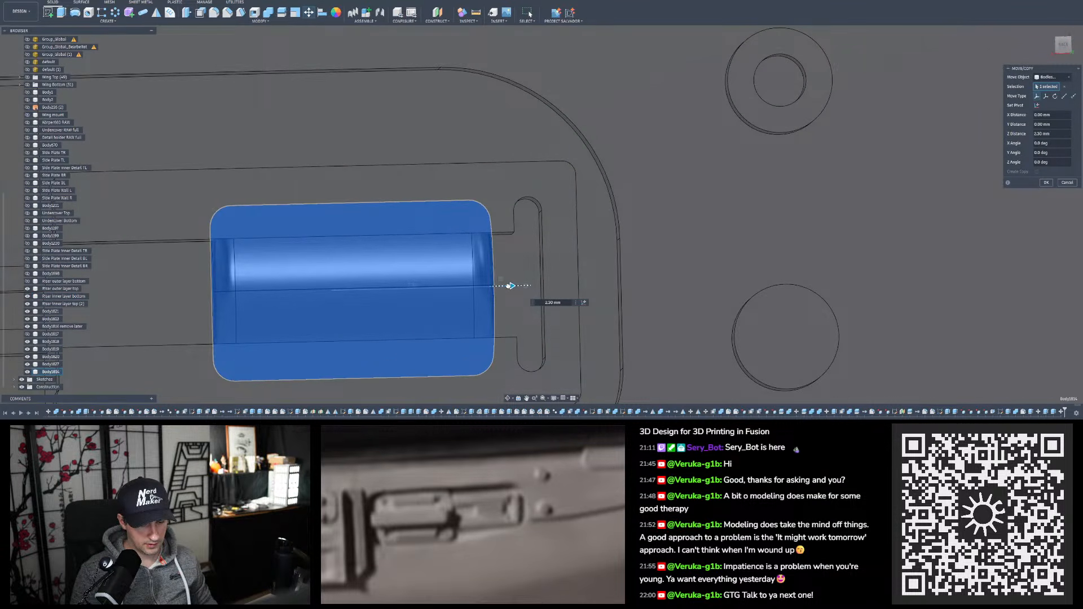
{"action": "scroll", "coordinate": [510, 286], "scroll_direction": "down", "scroll_amount": 8}
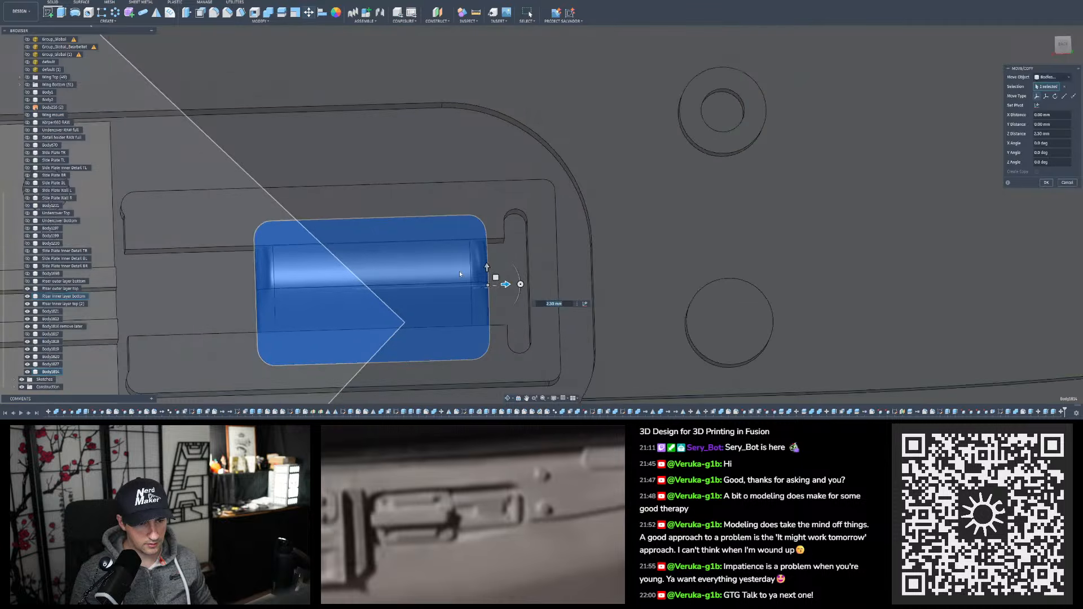
{"action": "scroll", "coordinate": [460, 269], "scroll_direction": "down", "scroll_amount": 2}
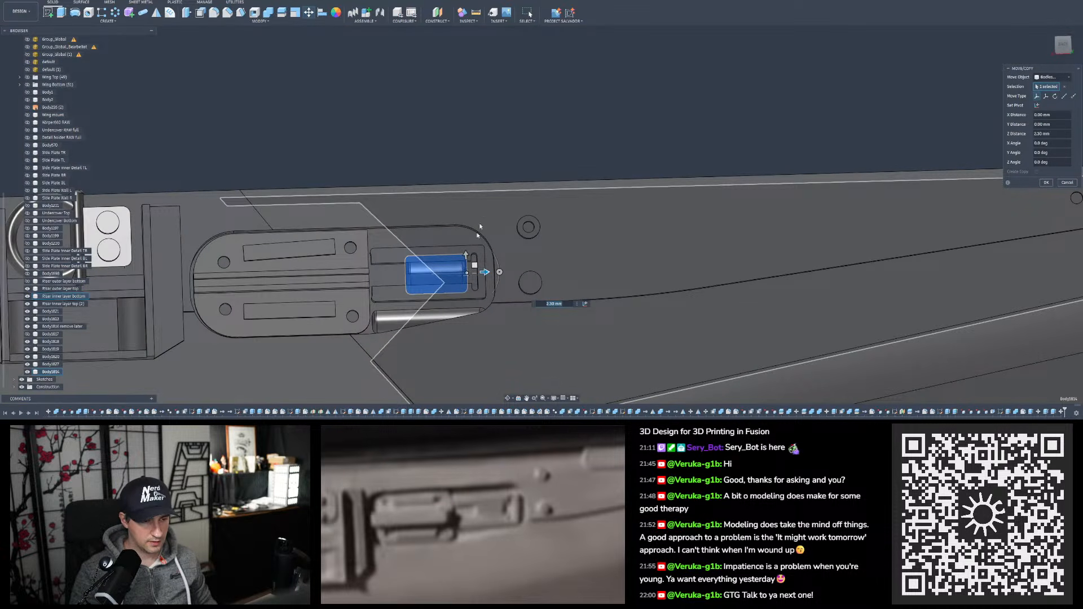
{"action": "key", "text": "Return"}
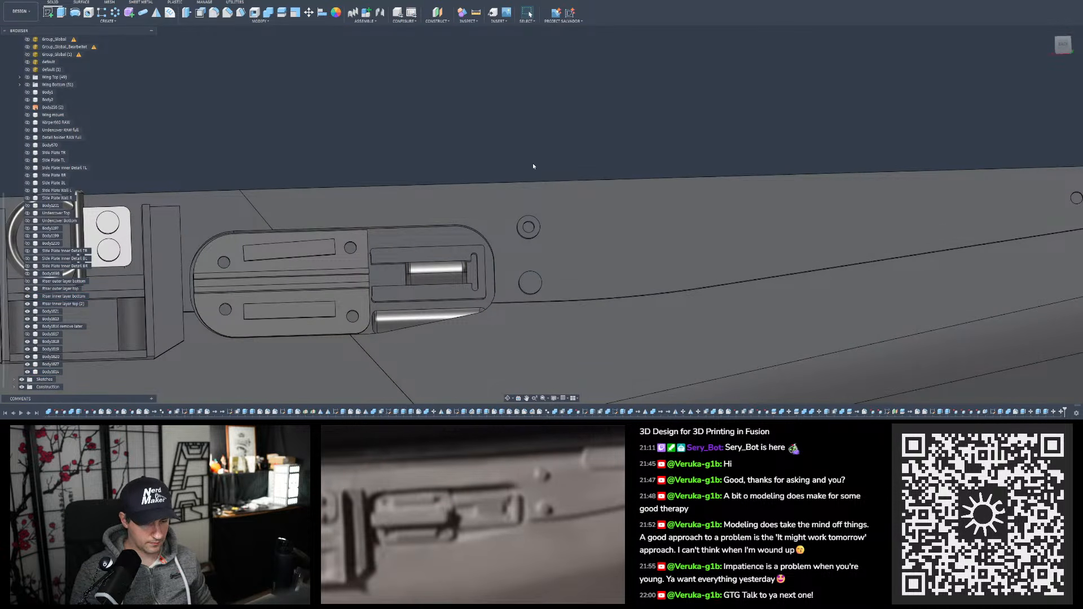
Hide the body marked "remove later" below the insert frame and check the riser insert from an angle
{"action": "scroll", "coordinate": [533, 166], "scroll_direction": "down", "scroll_amount": 3}
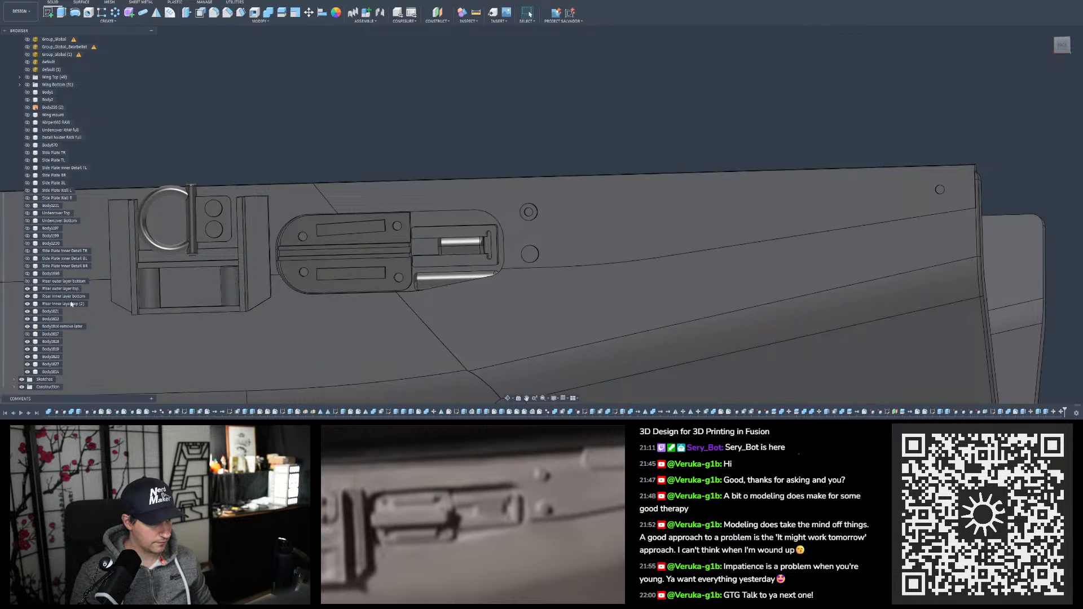
{"action": "left_click", "coordinate": [27, 327]}
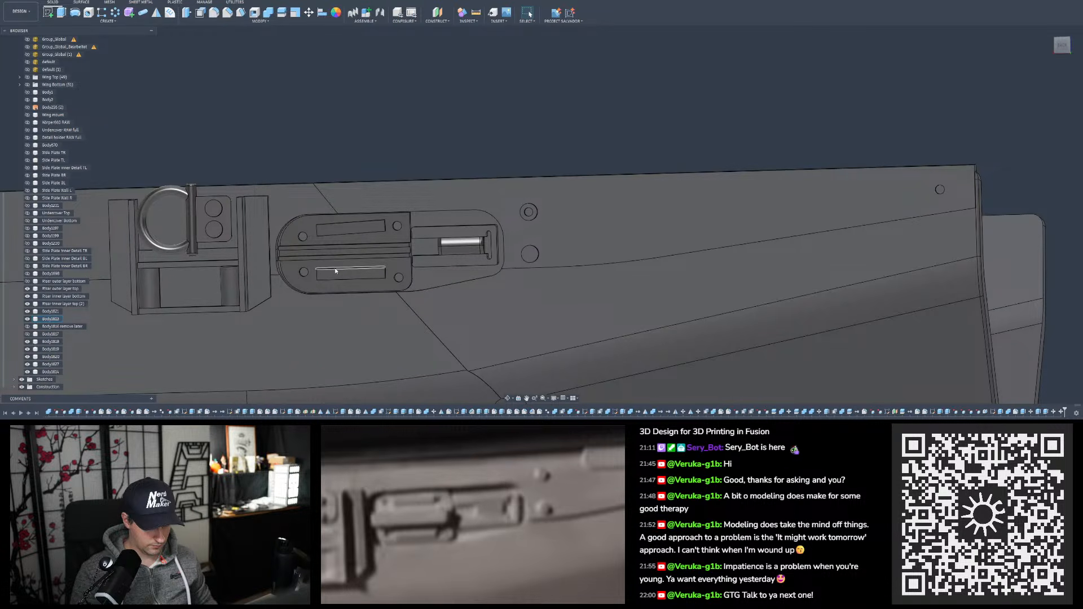
{"action": "middle_click_drag", "start_coordinate": [336, 272], "coordinate": [398, 249], "text": "shift"}
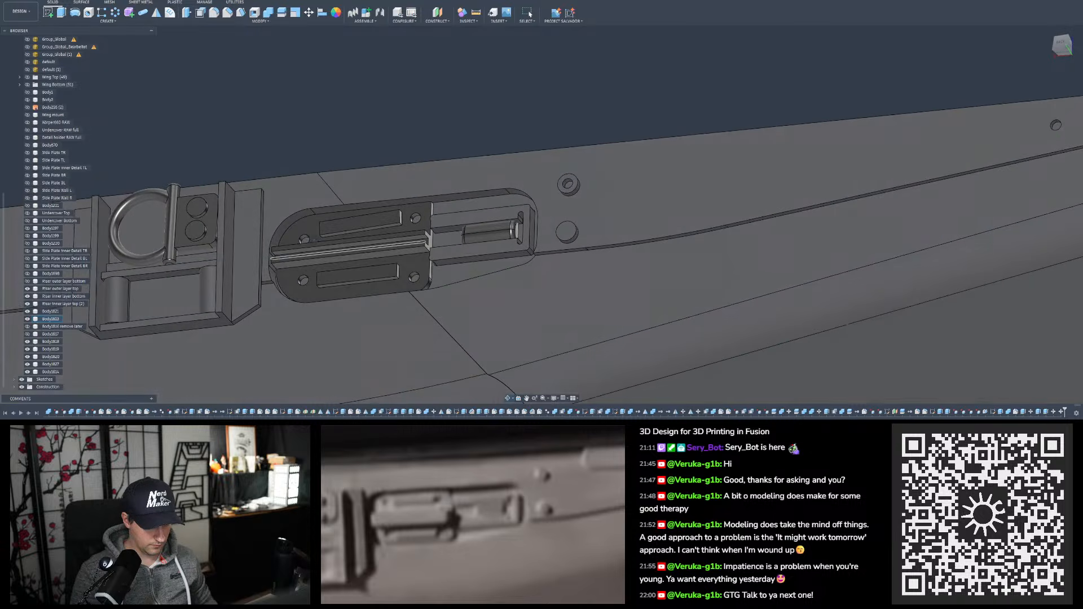
{"action": "scroll", "coordinate": [420, 241], "scroll_direction": "up", "scroll_amount": 3}
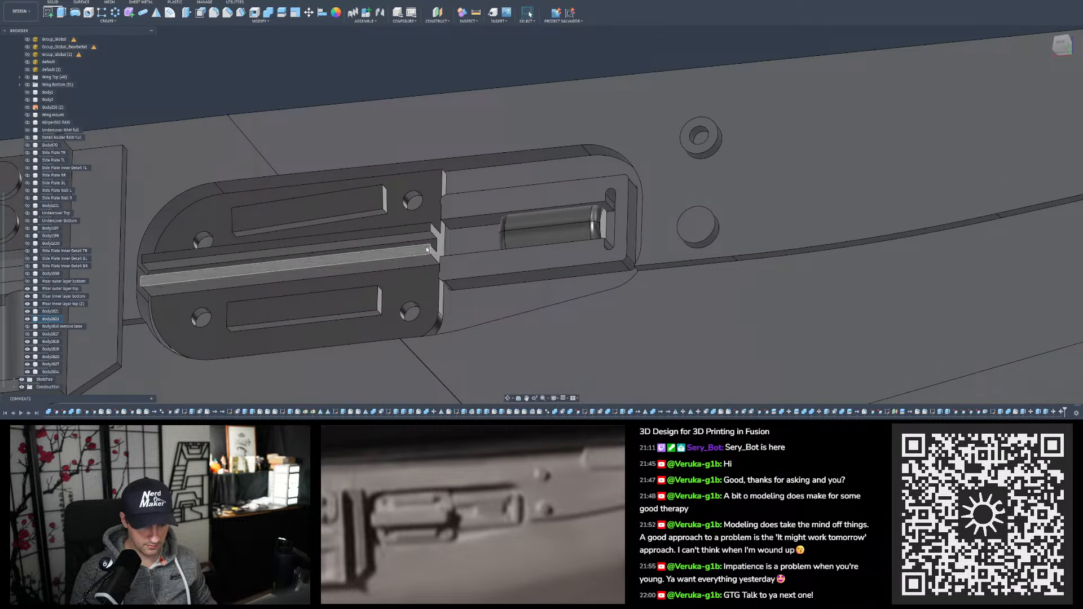
{"action": "middle_click_drag", "start_coordinate": [432, 247], "coordinate": [420, 242], "text": "shift"}
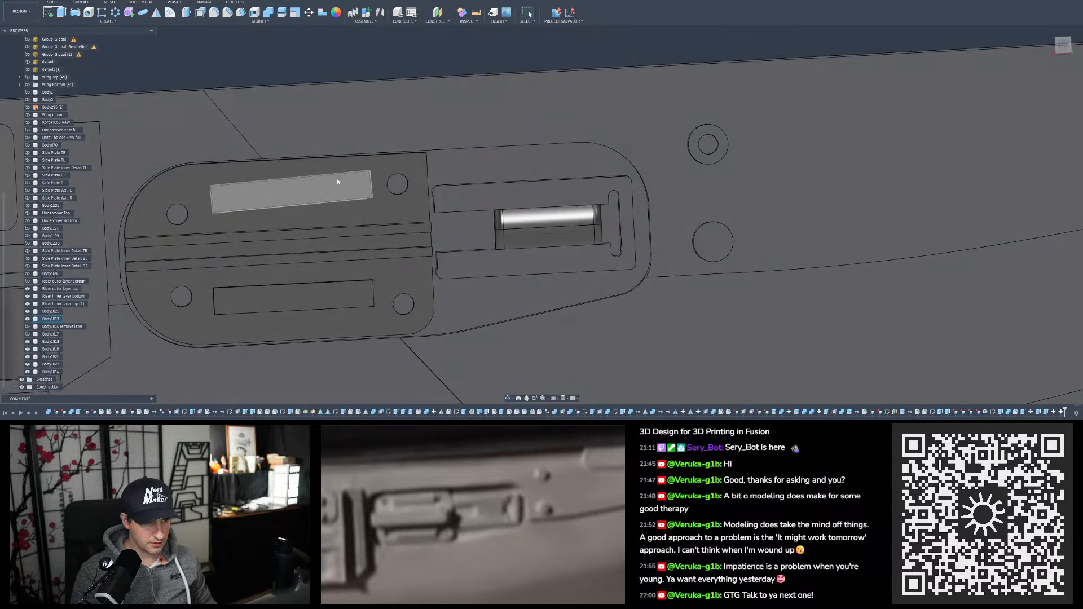
Measure the angle between the upper raised bar's lower long side and the neighbouring rib on the ribbed plate
{"action": "left_click", "coordinate": [339, 188]}
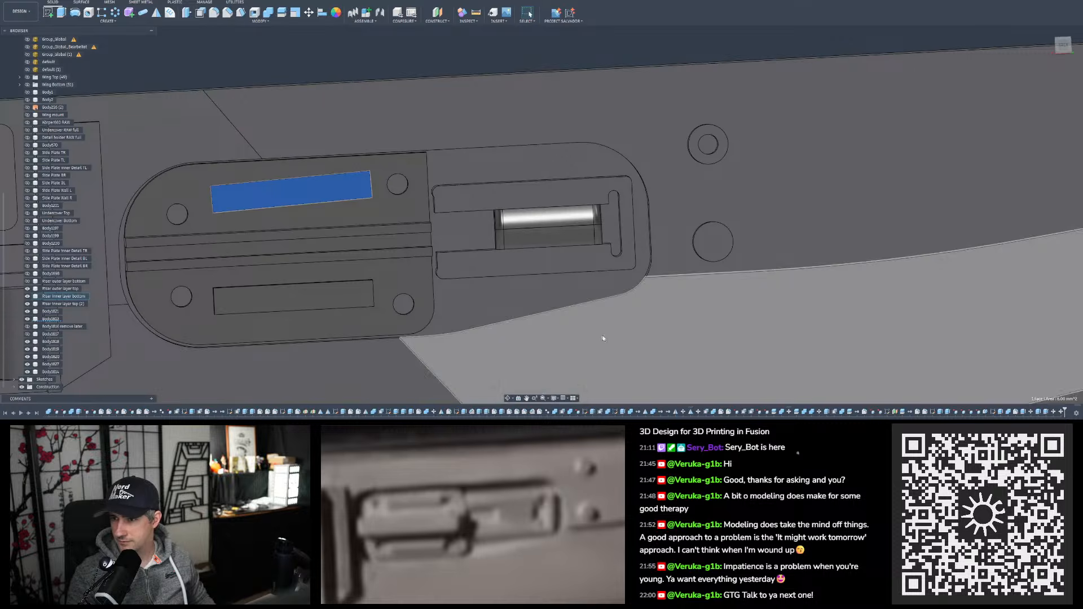
{"action": "scroll", "coordinate": [399, 231], "scroll_direction": "down", "scroll_amount": 1}
{"action": "scroll", "coordinate": [294, 225], "scroll_direction": "up", "scroll_amount": 2}
{"action": "left_click", "coordinate": [370, 34]}
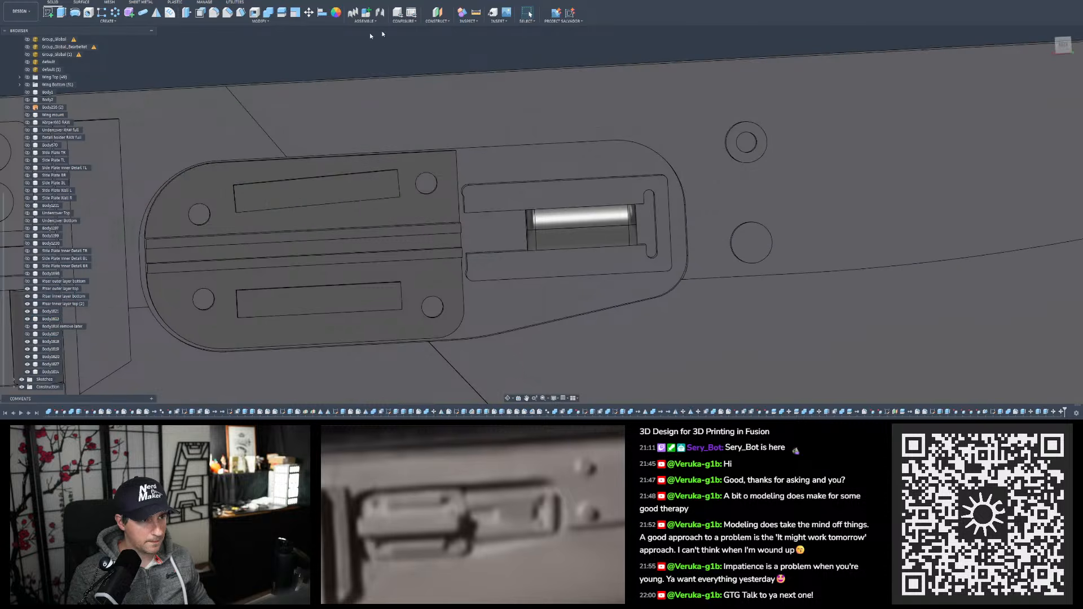
{"action": "key", "text": "i"}
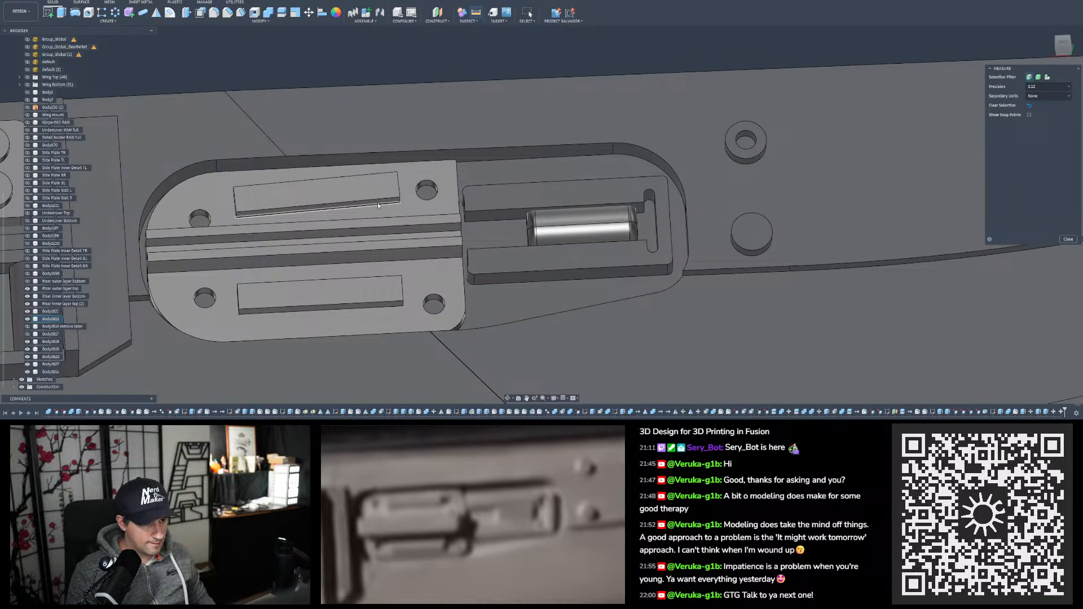
{"action": "left_click", "coordinate": [378, 205]}
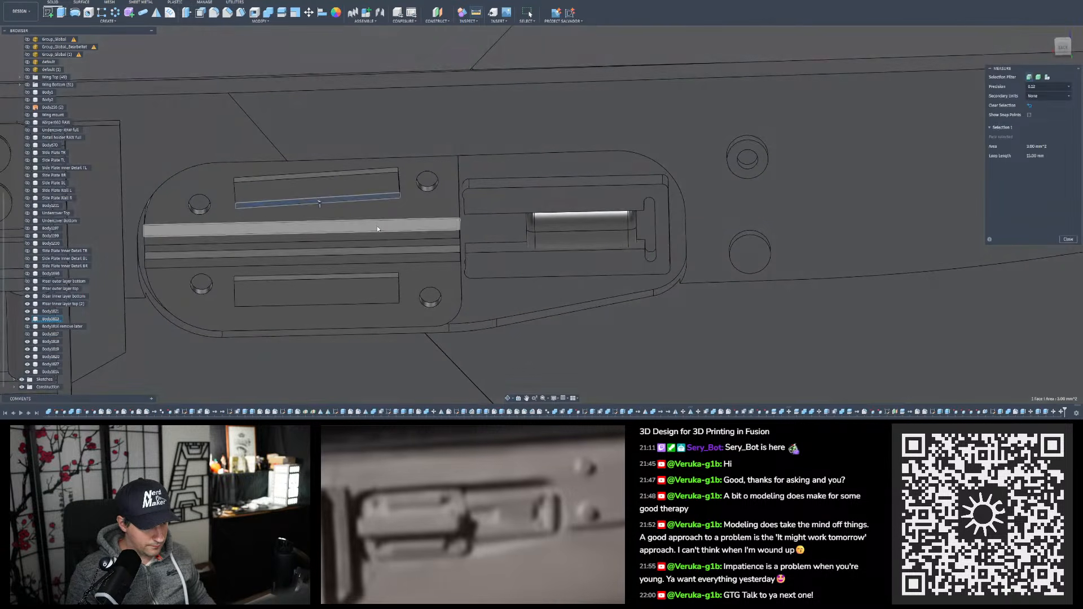
{"action": "left_click", "coordinate": [395, 230]}
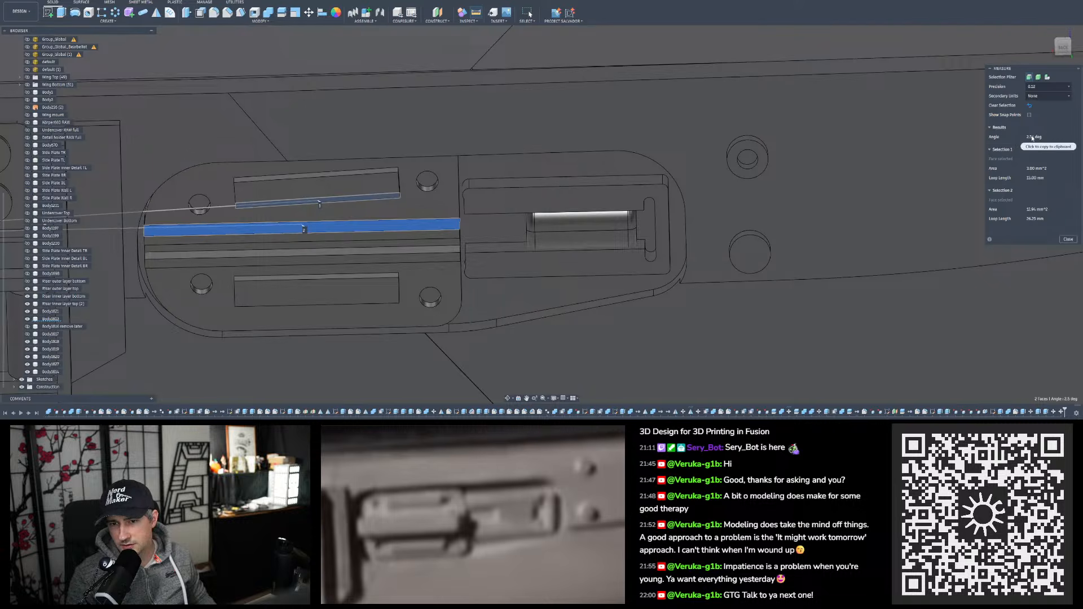
{"action": "left_click", "coordinate": [1071, 242]}
Select all five faces of the upper raised bar on the ribbed plate and face the plate straight on
{"action": "scroll", "coordinate": [864, 208], "scroll_direction": "down", "scroll_amount": 3}
{"action": "scroll", "coordinate": [565, 208], "scroll_direction": "up", "scroll_amount": 4}
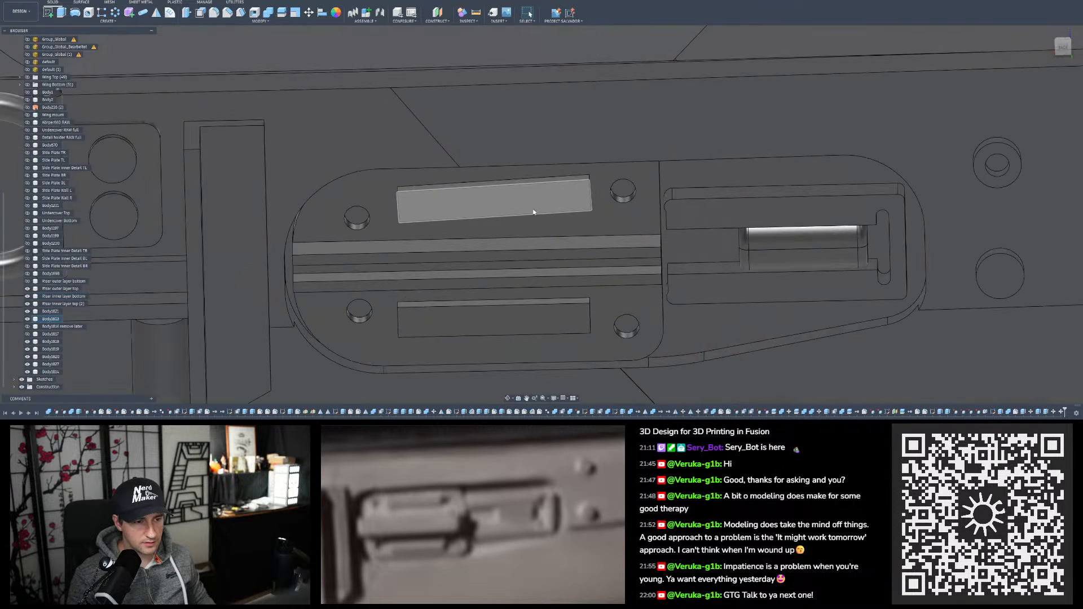
{"action": "scroll", "coordinate": [530, 197], "scroll_direction": "up", "scroll_amount": 2}
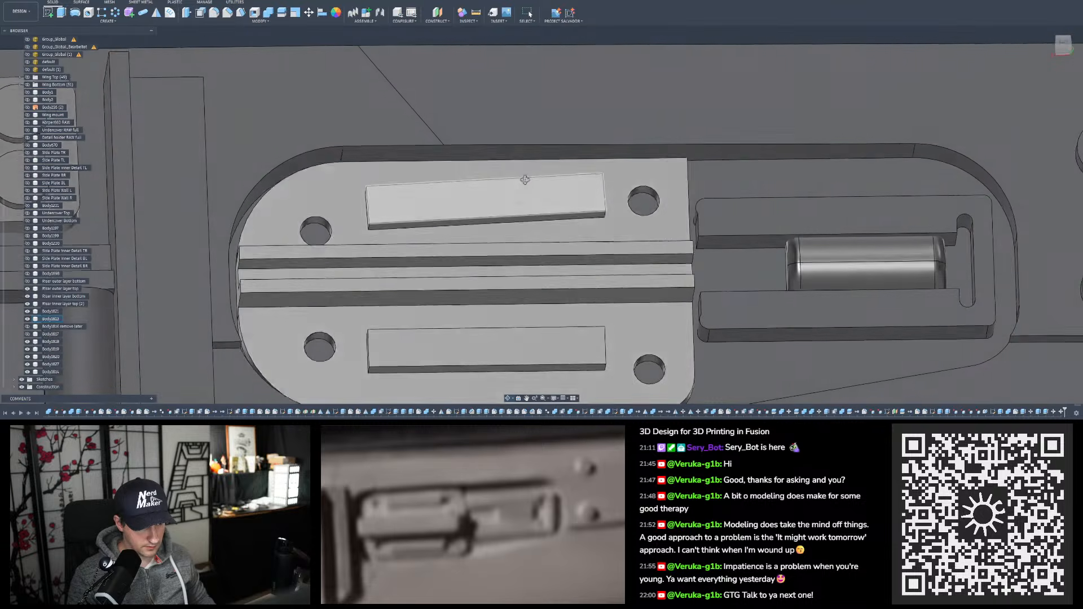
{"action": "left_click", "coordinate": [373, 215]}
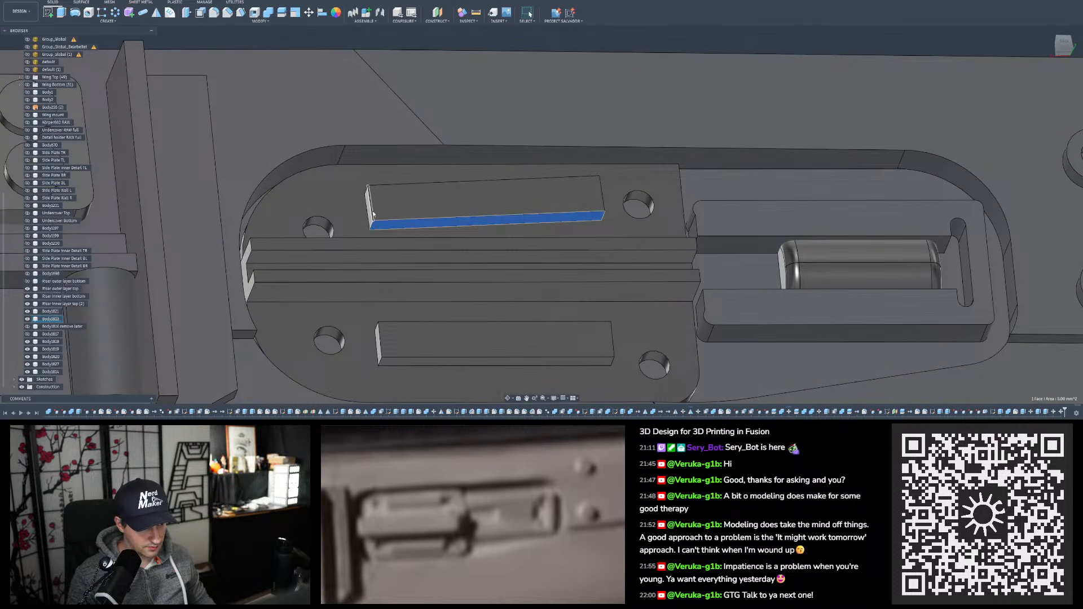
{"action": "left_click", "coordinate": [370, 214], "text": "ctrl"}
{"action": "middle_click_drag", "start_coordinate": [369, 215], "coordinate": [535, 186], "text": "shift"}
{"action": "scroll", "coordinate": [593, 188], "scroll_direction": "up", "scroll_amount": 4}
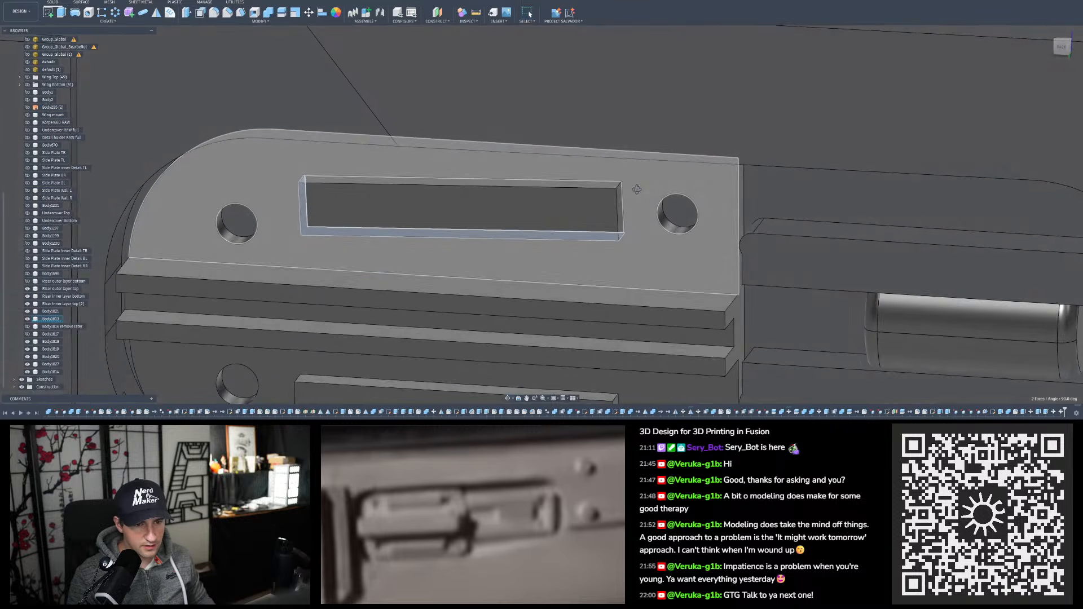
{"action": "left_click", "coordinate": [606, 188], "text": "ctrl"}
{"action": "left_click", "coordinate": [617, 197], "text": "ctrl"}
{"action": "left_click", "coordinate": [584, 210], "text": "ctrl"}
{"action": "scroll", "coordinate": [490, 211], "scroll_direction": "down", "scroll_amount": 4}
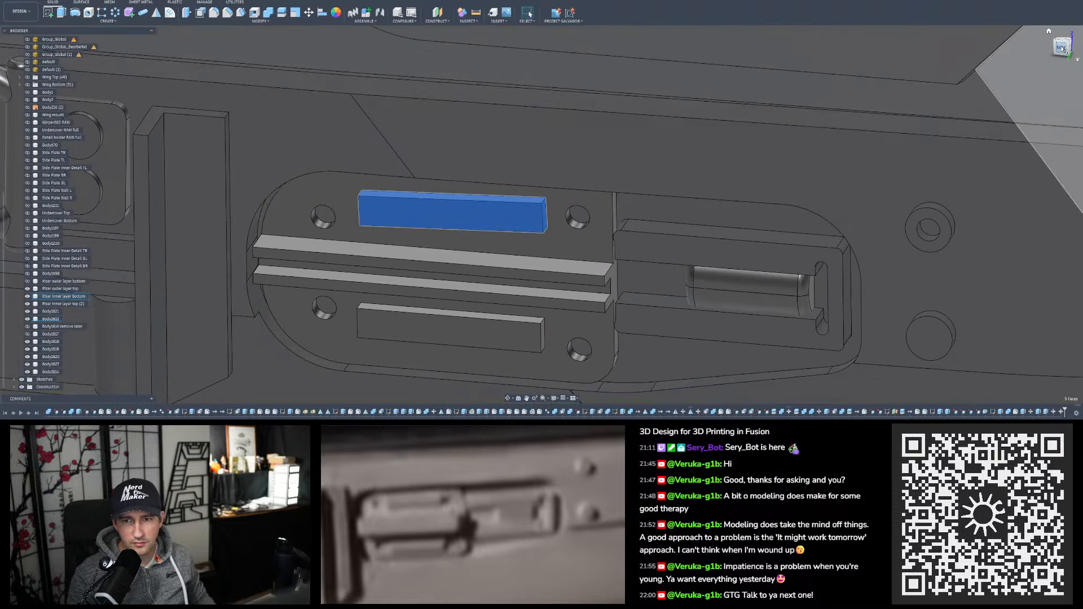
{"action": "left_click", "coordinate": [1063, 48]}
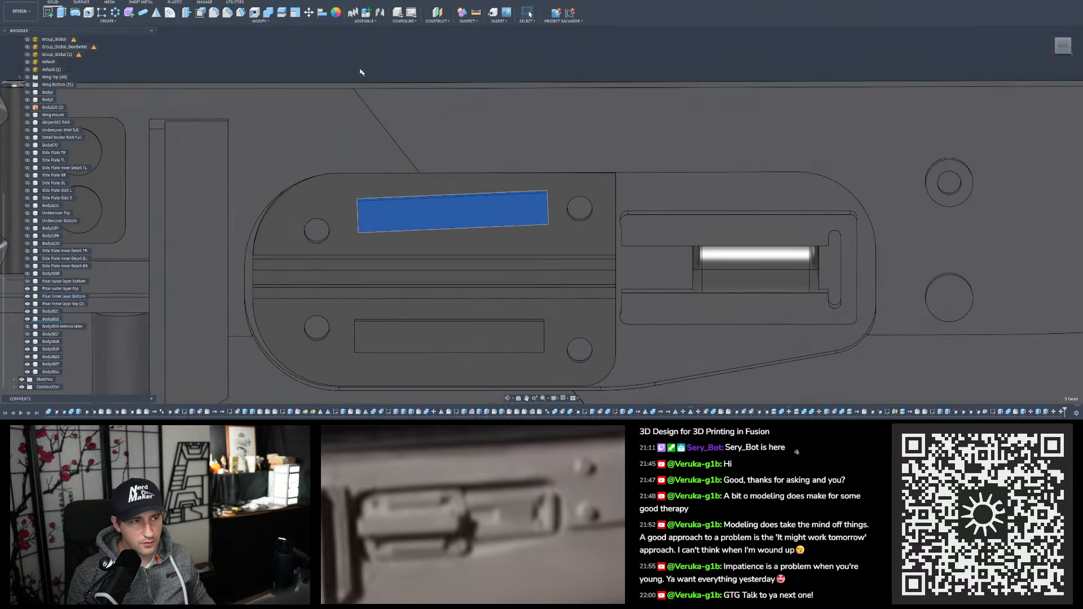
Start moving the selected bar faces, with the pivot at the bar's lower corner nearest the plate's rounded end
{"action": "left_click", "coordinate": [309, 12]}
{"action": "scroll", "coordinate": [484, 241], "scroll_direction": "up", "scroll_amount": 2}
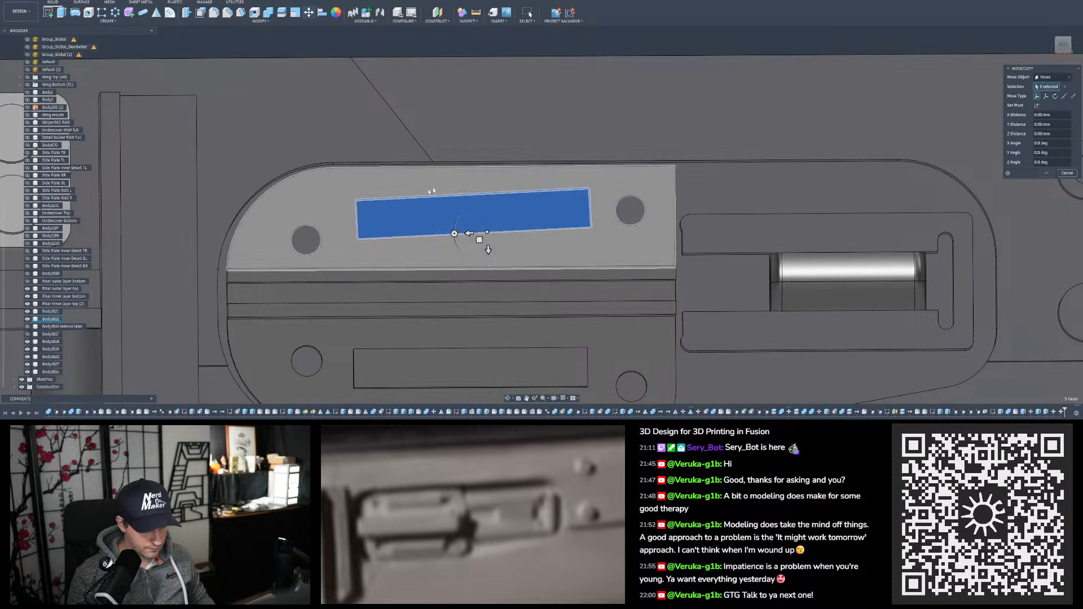
{"action": "scroll", "coordinate": [463, 171], "scroll_direction": "down", "scroll_amount": 5}
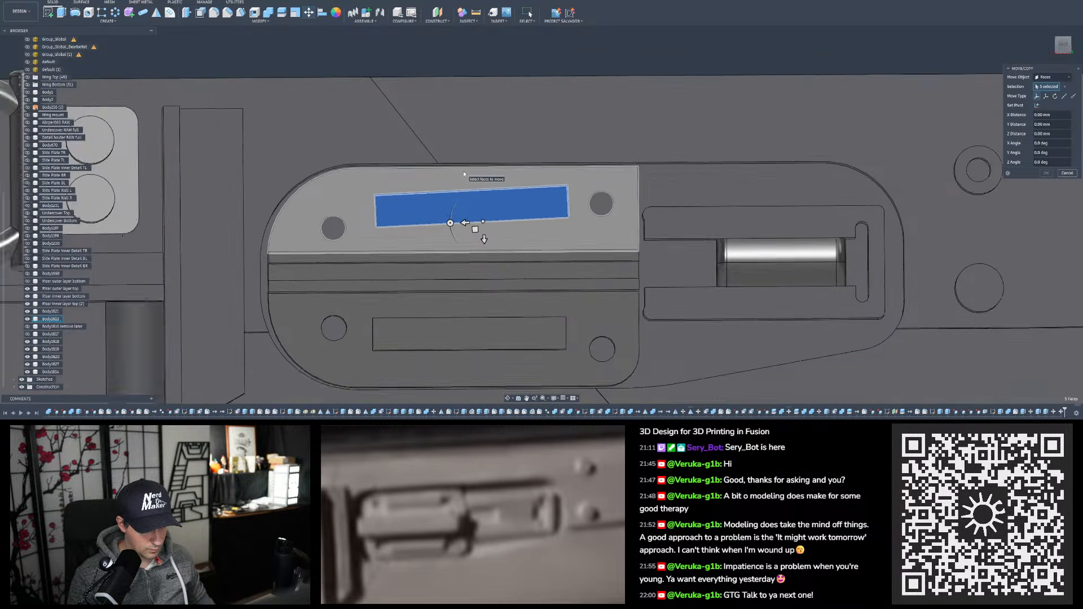
{"action": "scroll", "coordinate": [404, 208], "scroll_direction": "up", "scroll_amount": 3}
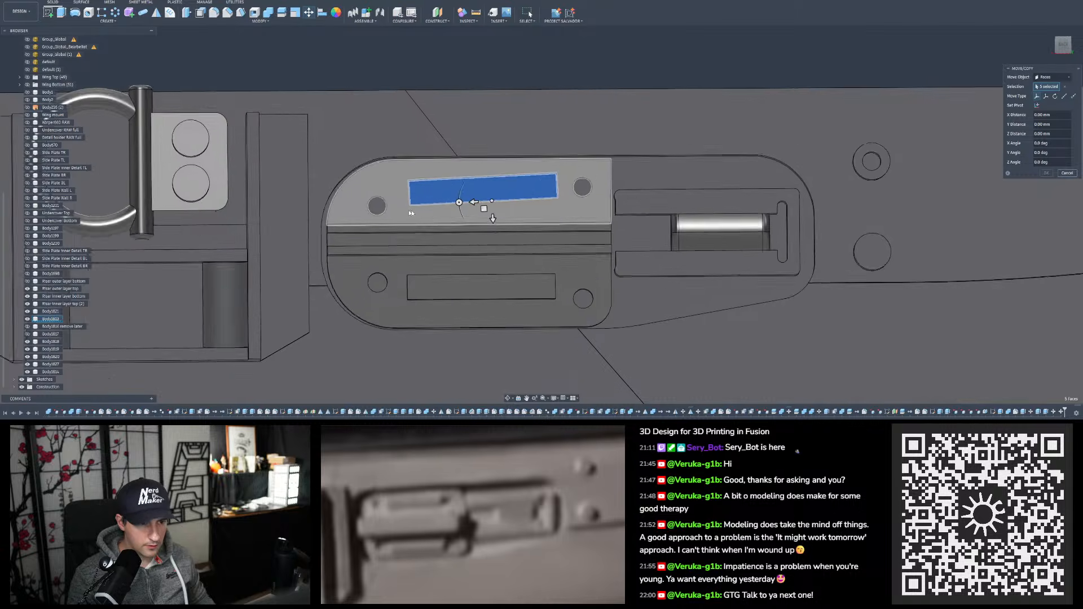
{"action": "scroll", "coordinate": [422, 207], "scroll_direction": "up", "scroll_amount": 4}
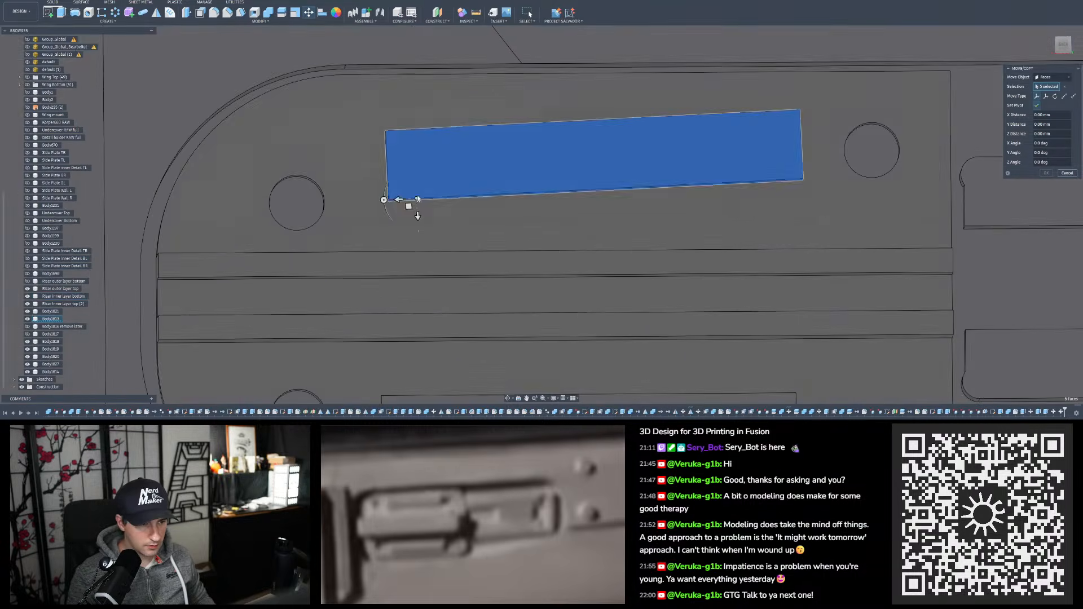
{"action": "middle_click_drag", "start_coordinate": [409, 207], "coordinate": [424, 180], "text": "shift"}
{"action": "left_click", "coordinate": [388, 205]}
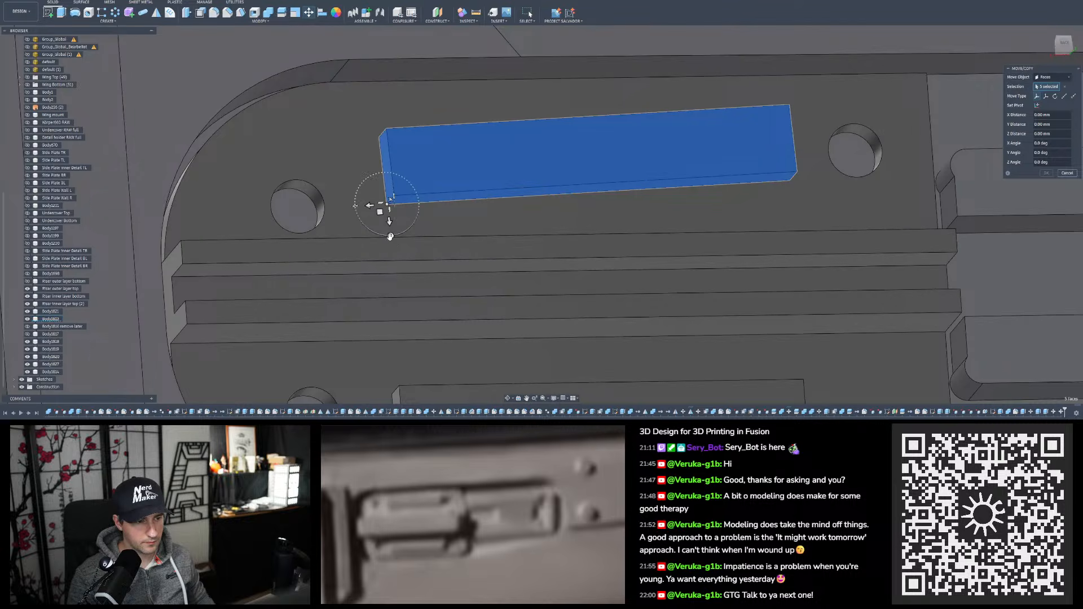
Rotate the upper raised bar by -2.54 degrees about the Z axis so it runs parallel to the ribs
{"action": "left_click_drag", "start_coordinate": [390, 235], "coordinate": [388, 237]}
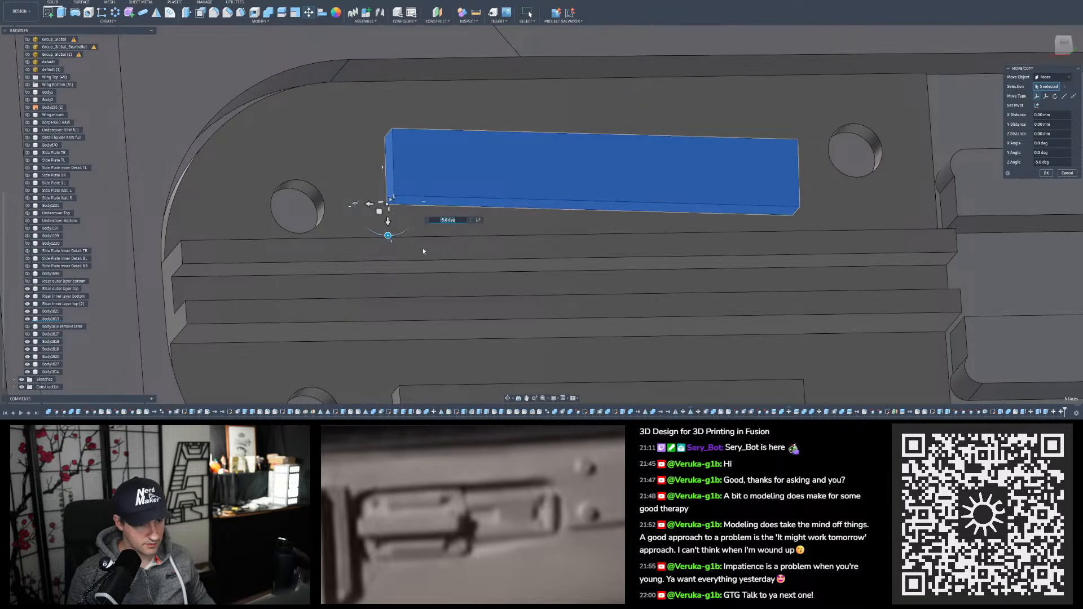
{"action": "key", "text": "Return"}
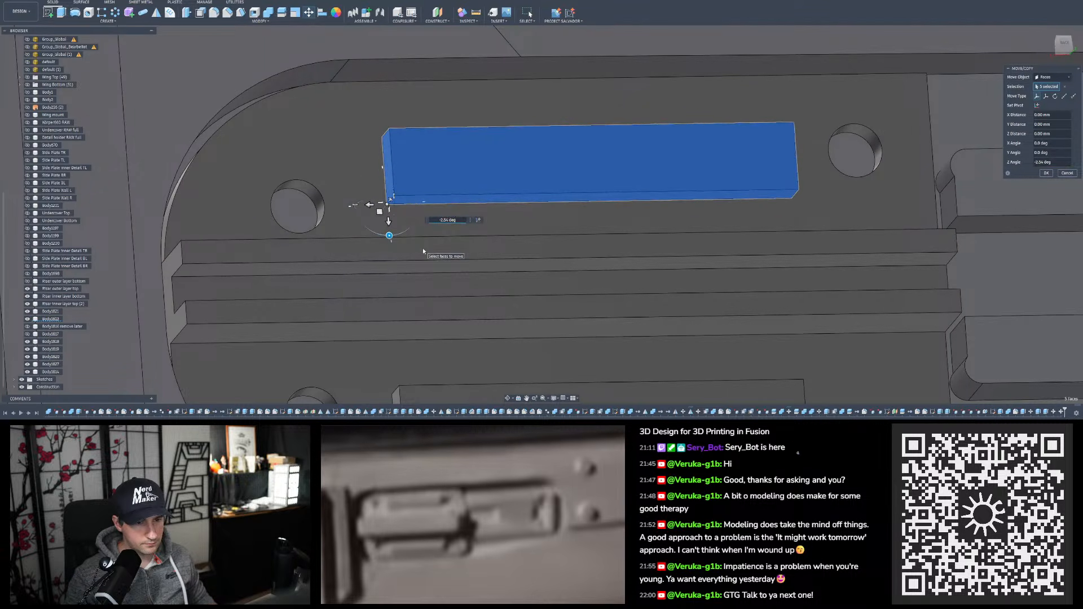
{"action": "middle_click_drag", "start_coordinate": [443, 259], "coordinate": [544, 217], "text": "shift"}
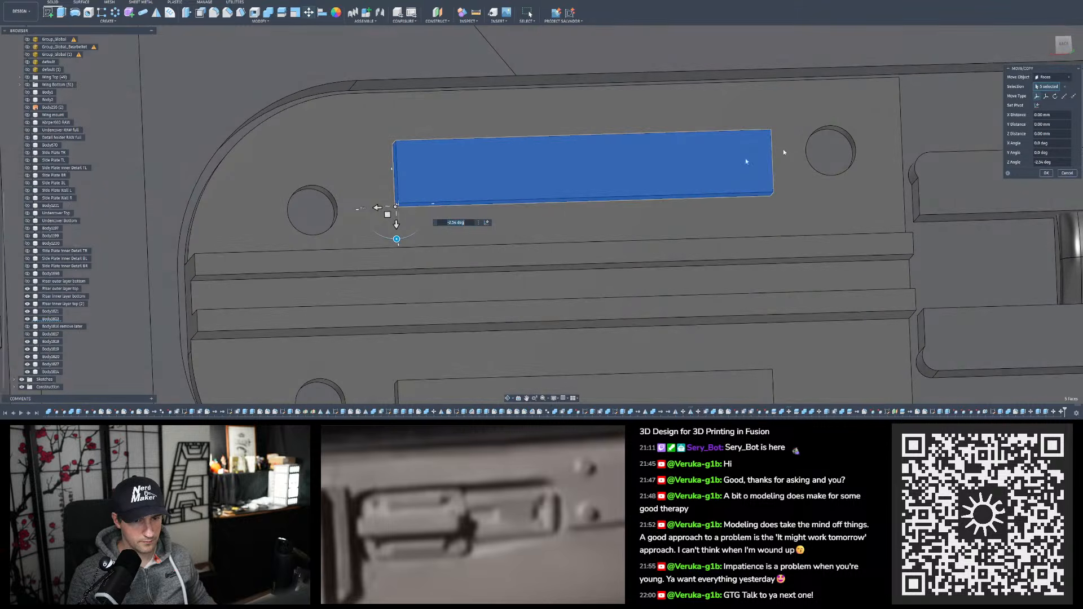
{"action": "left_click", "coordinate": [1065, 46]}
{"action": "scroll", "coordinate": [344, 141], "scroll_direction": "down", "scroll_amount": 4}
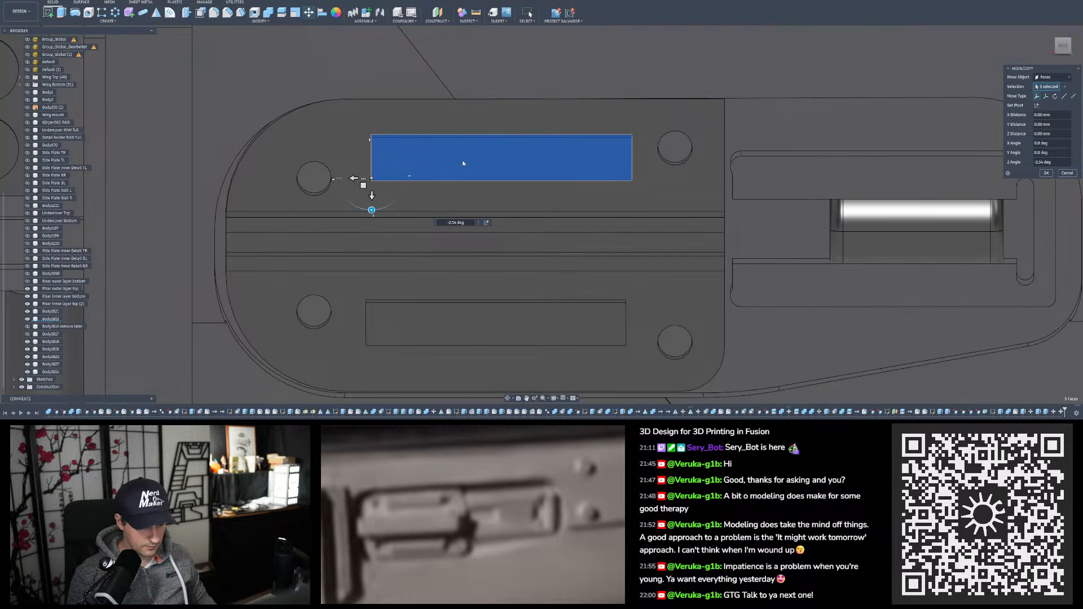
{"action": "scroll", "coordinate": [438, 161], "scroll_direction": "down", "scroll_amount": 2}
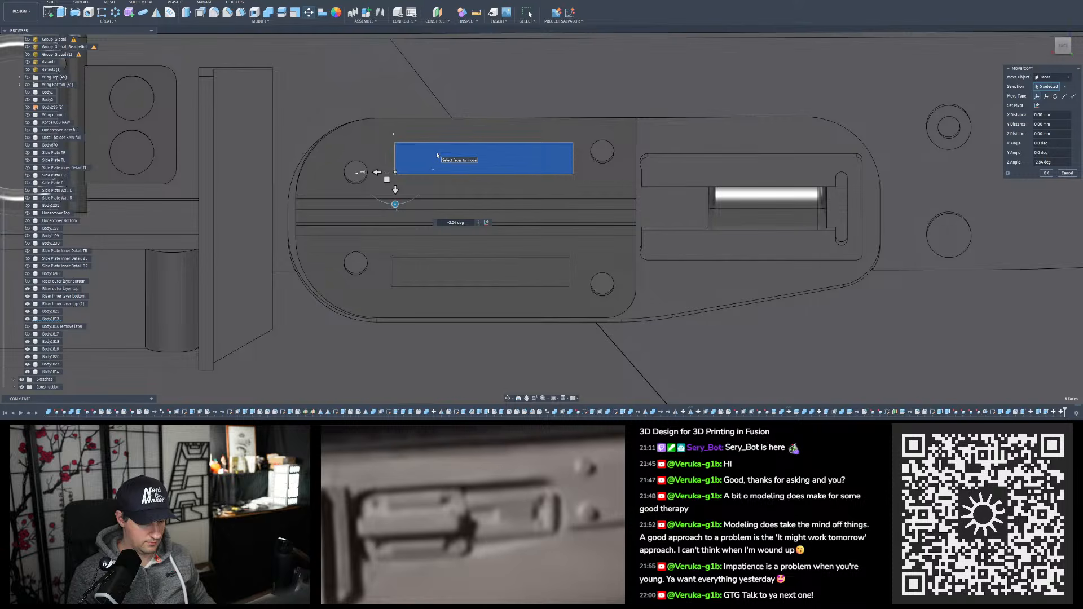
{"action": "scroll", "coordinate": [435, 152], "scroll_direction": "down", "scroll_amount": 1}
{"action": "scroll", "coordinate": [434, 154], "scroll_direction": "down", "scroll_amount": 1}
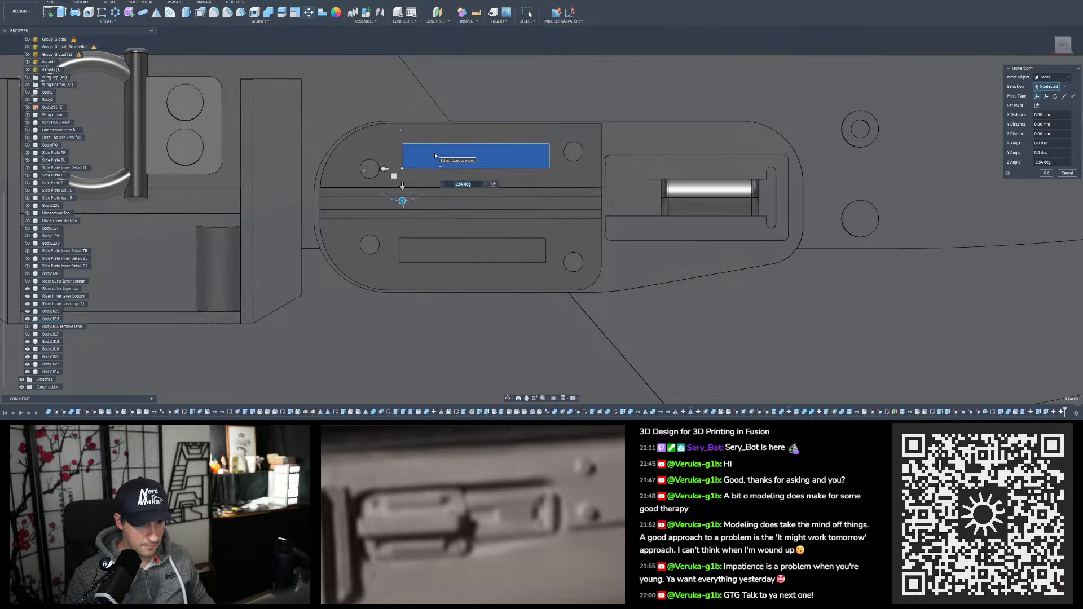
{"action": "key", "text": "Return"}
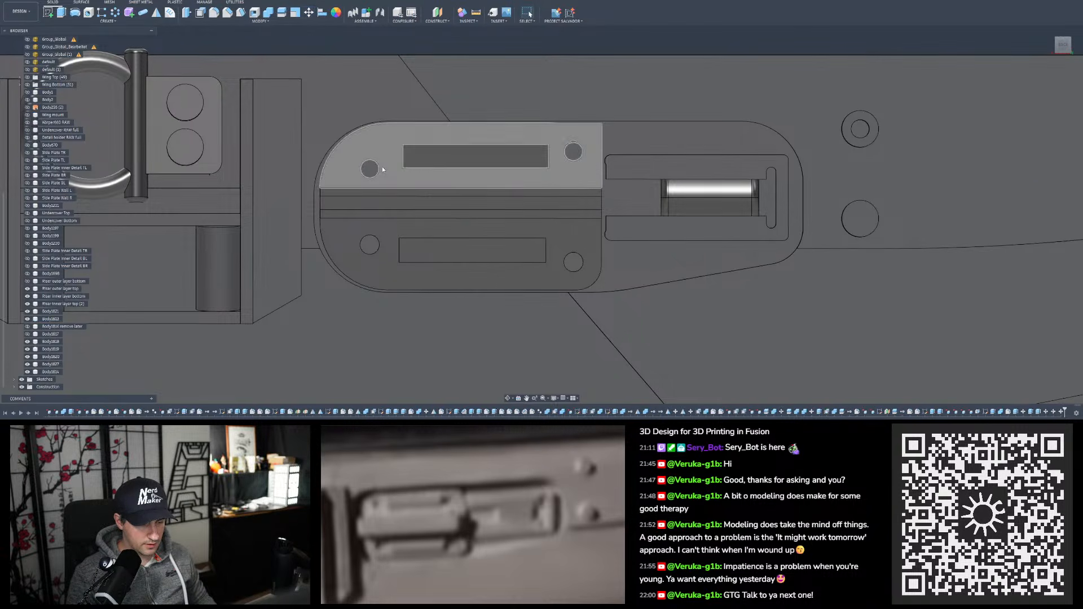
Start moving the upper hole at the plate's rounded end, with the pivot aligned to the upper bar's neighbouring short edge
{"action": "scroll", "coordinate": [376, 166], "scroll_direction": "up", "scroll_amount": 5}
{"action": "left_click", "coordinate": [372, 165]}
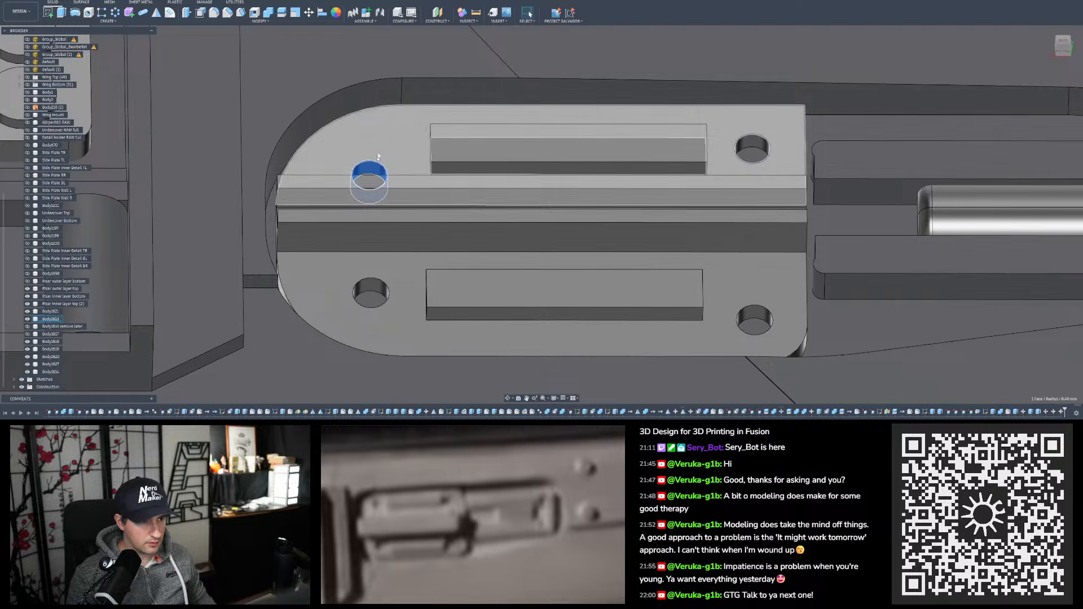
{"action": "left_click", "coordinate": [309, 12]}
{"action": "middle_click_drag", "start_coordinate": [388, 114], "coordinate": [394, 136], "text": "shift"}
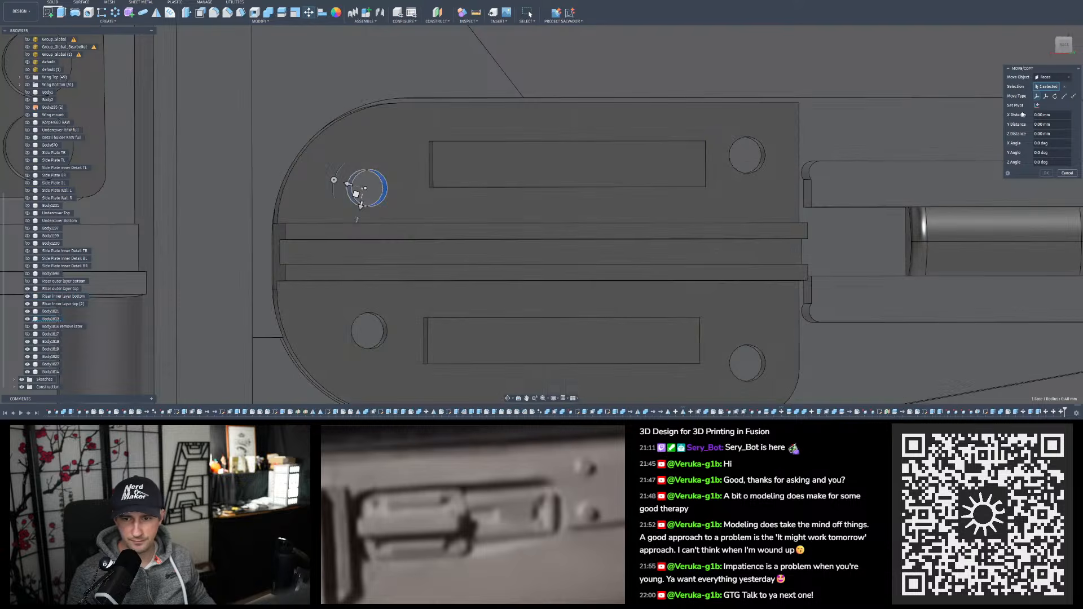
{"action": "left_click", "coordinate": [1038, 105]}
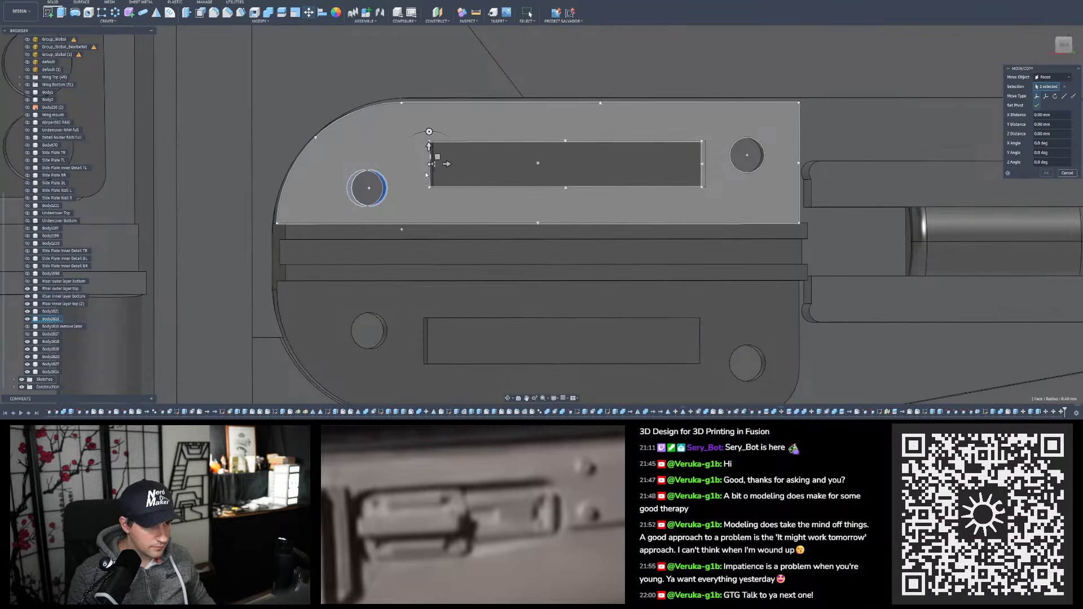
{"action": "left_click", "coordinate": [430, 169]}
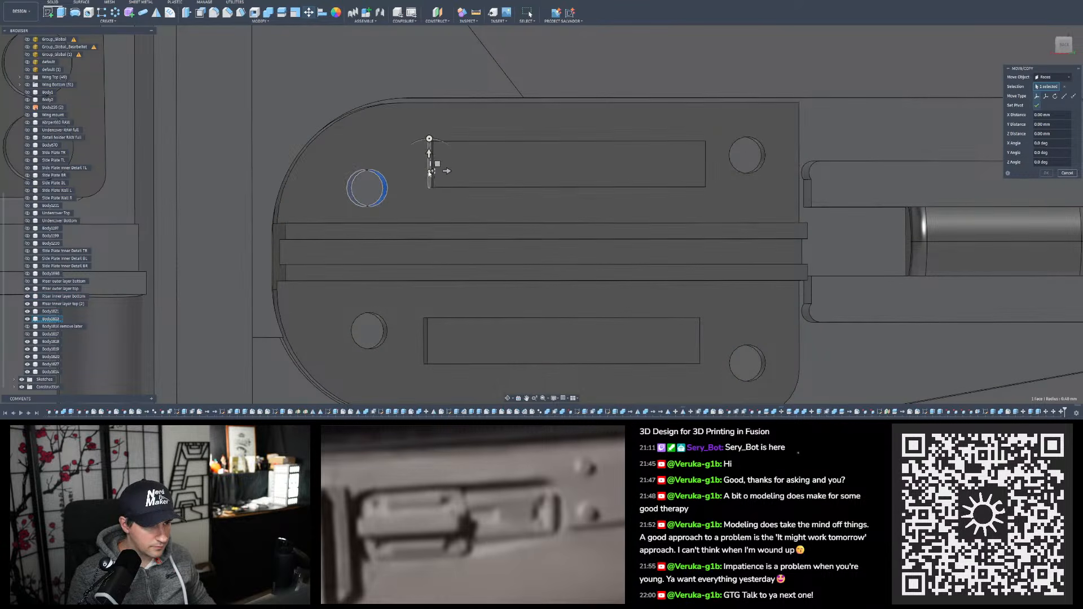
{"action": "left_click", "coordinate": [1038, 106]}
Move the hole 0.45 mm along the bar's short edge, away from the ribs towards the plate's upper edge
{"action": "left_click_drag", "start_coordinate": [429, 153], "coordinate": [430, 130]}
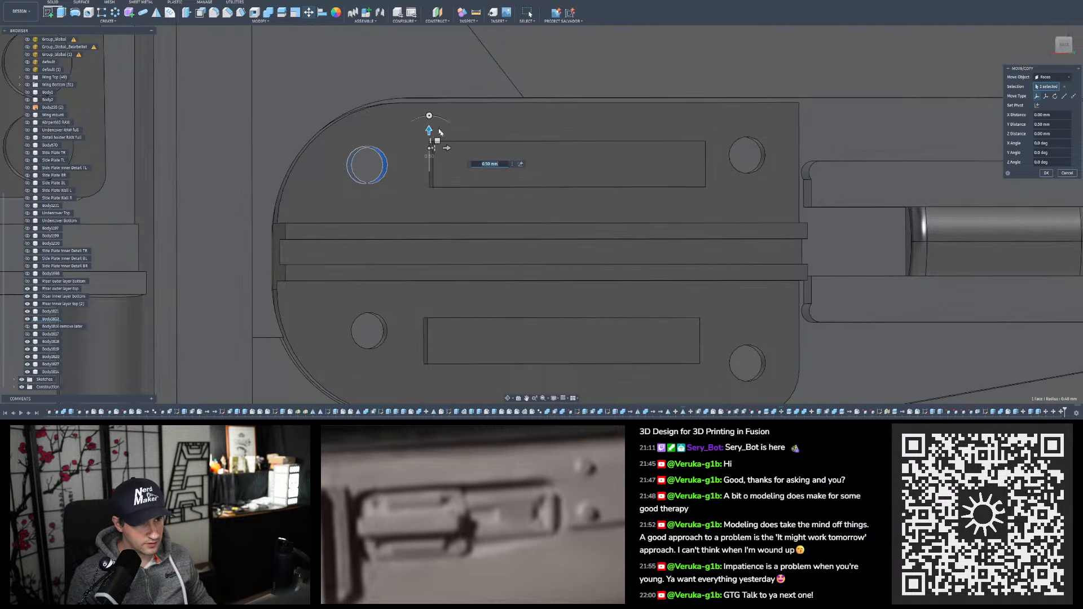
{"action": "middle_click_drag", "start_coordinate": [436, 138], "coordinate": [452, 173], "text": "shift"}
{"action": "scroll", "coordinate": [434, 137], "scroll_direction": "up", "scroll_amount": 4}
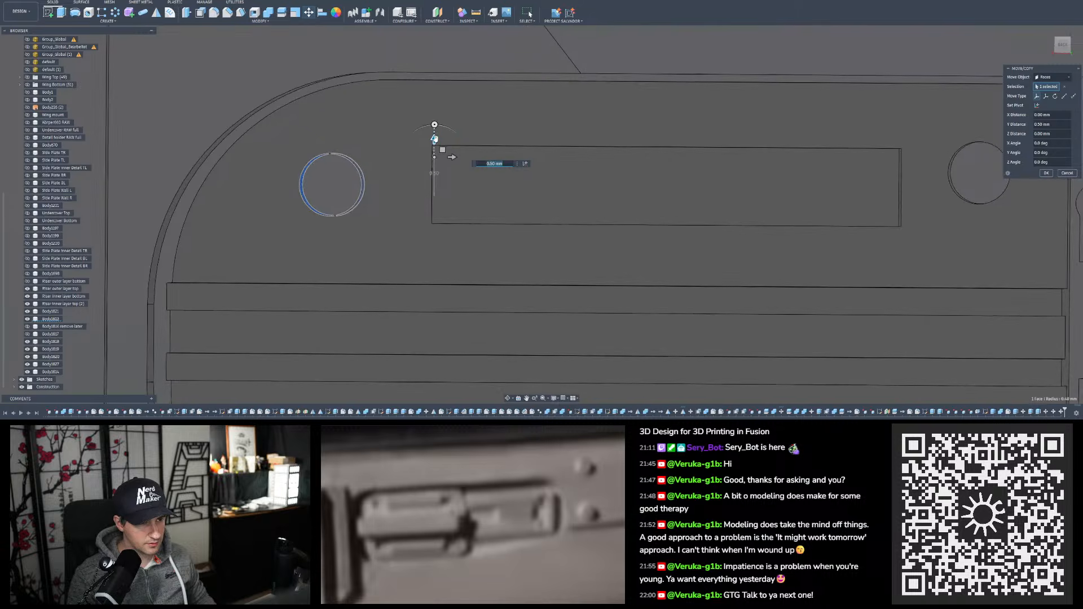
{"action": "left_click_drag", "start_coordinate": [435, 138], "coordinate": [434, 146]}
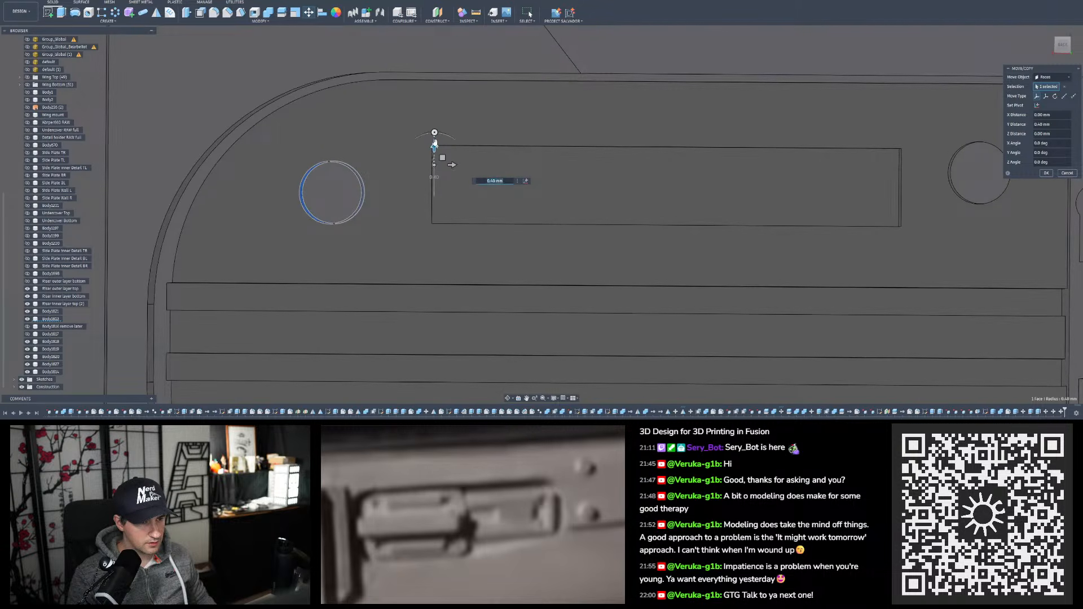
{"action": "type", "text": "0,45"}
{"action": "key", "text": "Return"}
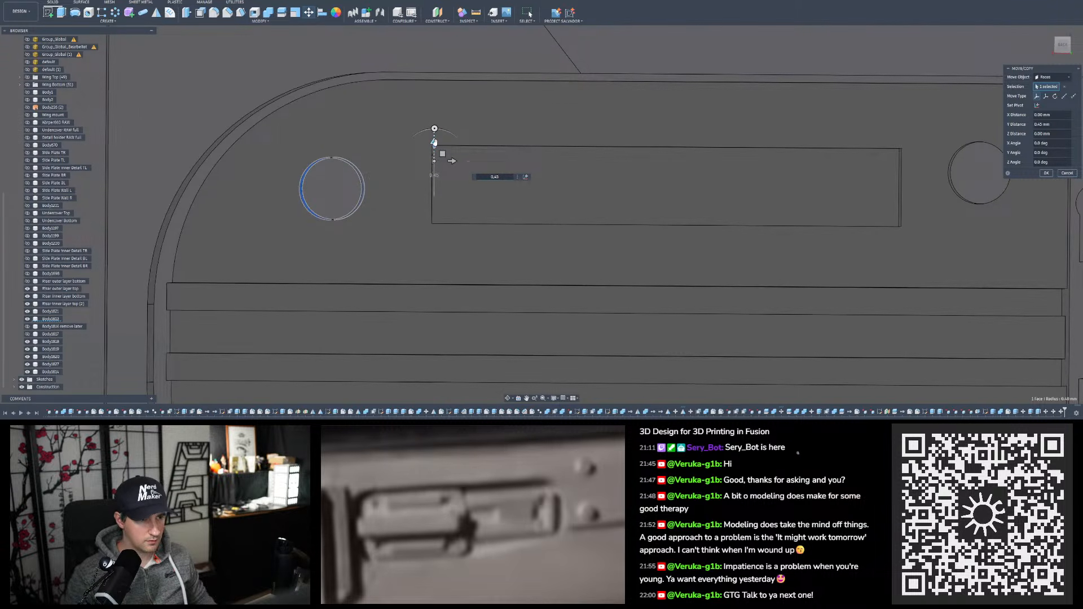
{"action": "key", "text": "Return"}
Examine the adjusted ribbed plate and insert on the riser from straight on and at an angle
{"action": "scroll", "coordinate": [334, 161], "scroll_direction": "down", "scroll_amount": 8}
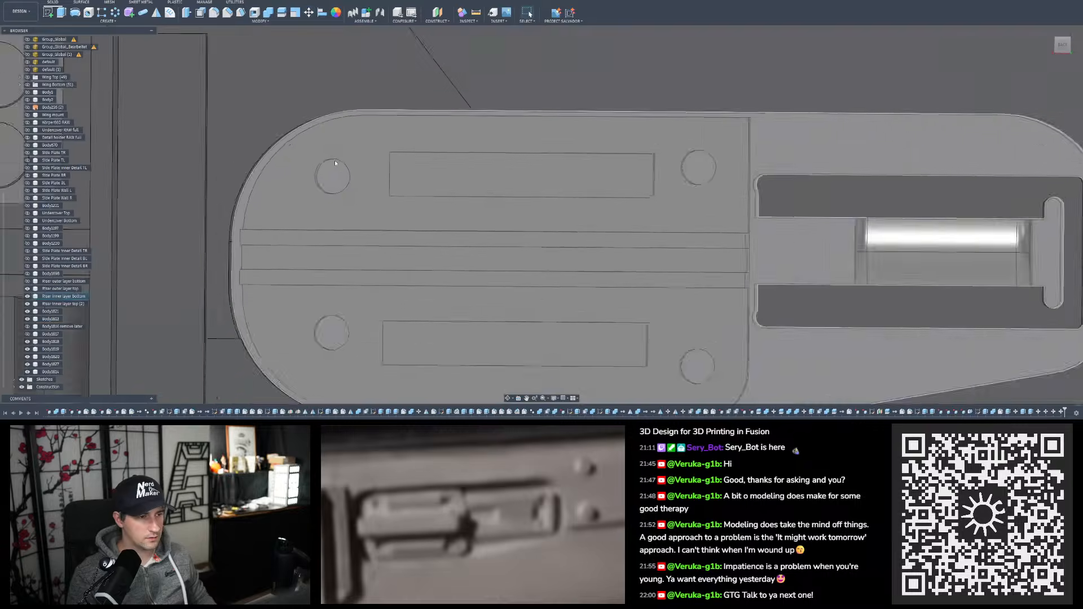
{"action": "mouse_move", "coordinate": [400, 169]}
{"action": "middle_mouse_down", "text": "shift"}
{"action": "mouse_move", "coordinate": [411, 166]}
{"action": "mouse_move", "coordinate": [407, 181]}
{"action": "middle_mouse_up", "text": "shift"}
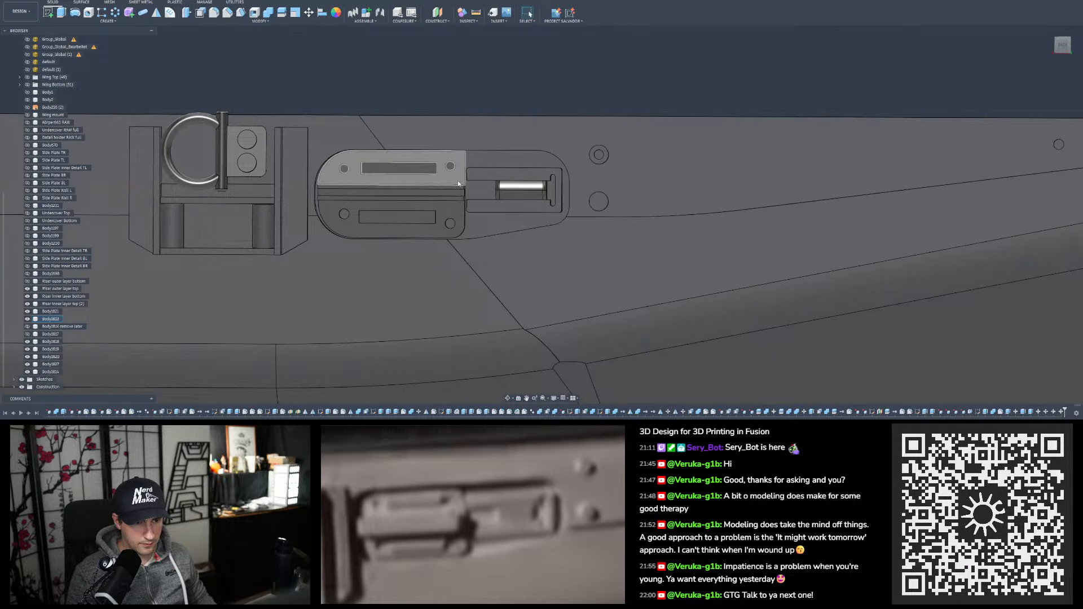
{"action": "scroll", "coordinate": [559, 199], "scroll_direction": "down", "scroll_amount": 3}
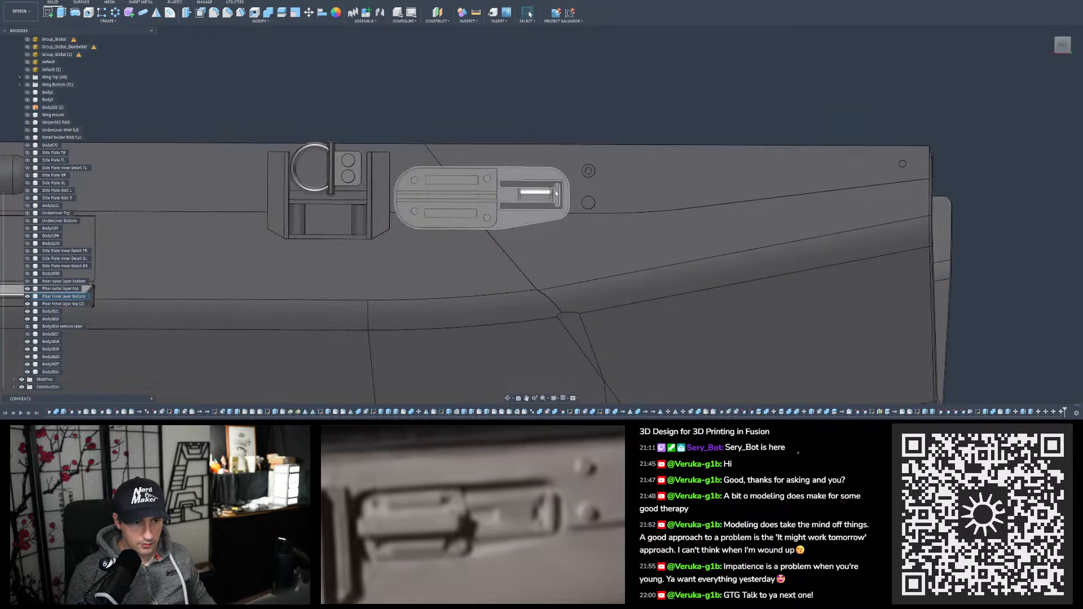
{"action": "scroll", "coordinate": [549, 194], "scroll_direction": "up", "scroll_amount": 3}
{"action": "middle_click_drag", "start_coordinate": [497, 203], "coordinate": [443, 195], "text": "shift"}
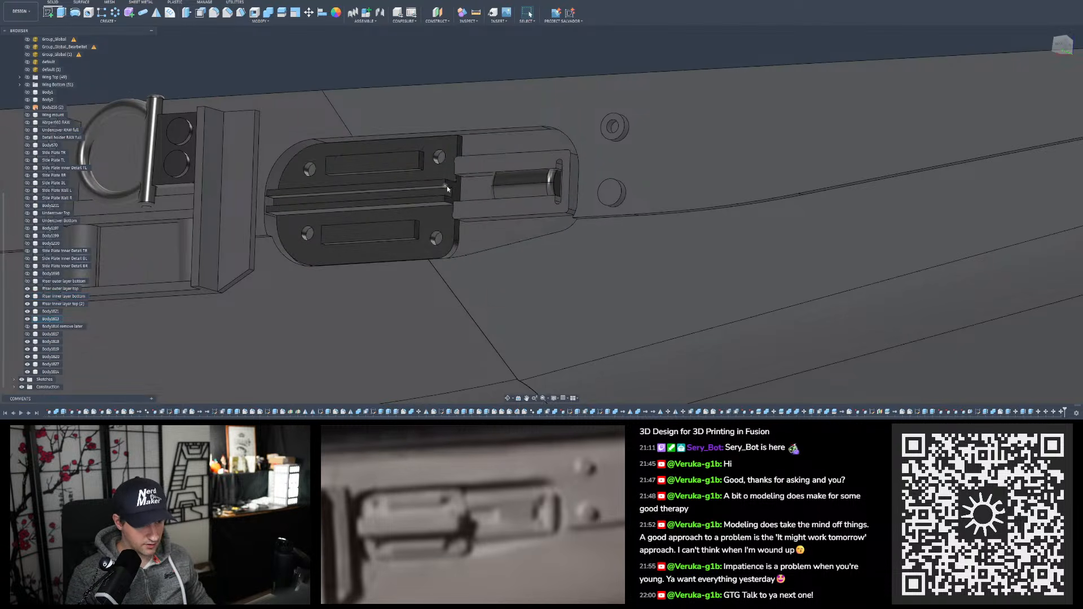
{"action": "middle_click_drag", "start_coordinate": [448, 189], "coordinate": [481, 220], "text": "shift"}
{"action": "scroll", "coordinate": [554, 240], "scroll_direction": "down", "scroll_amount": 3}
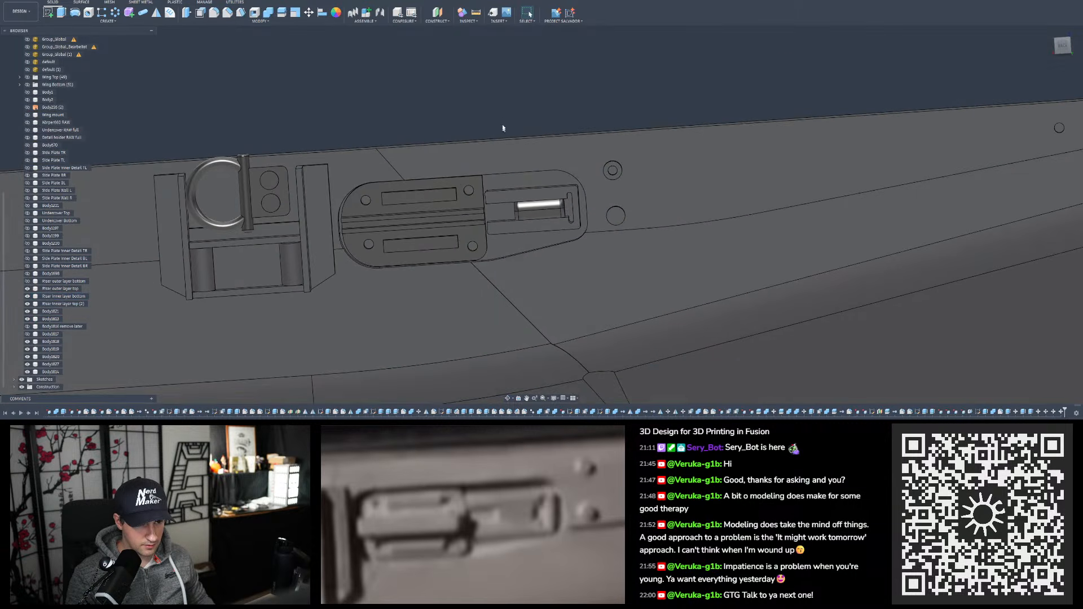
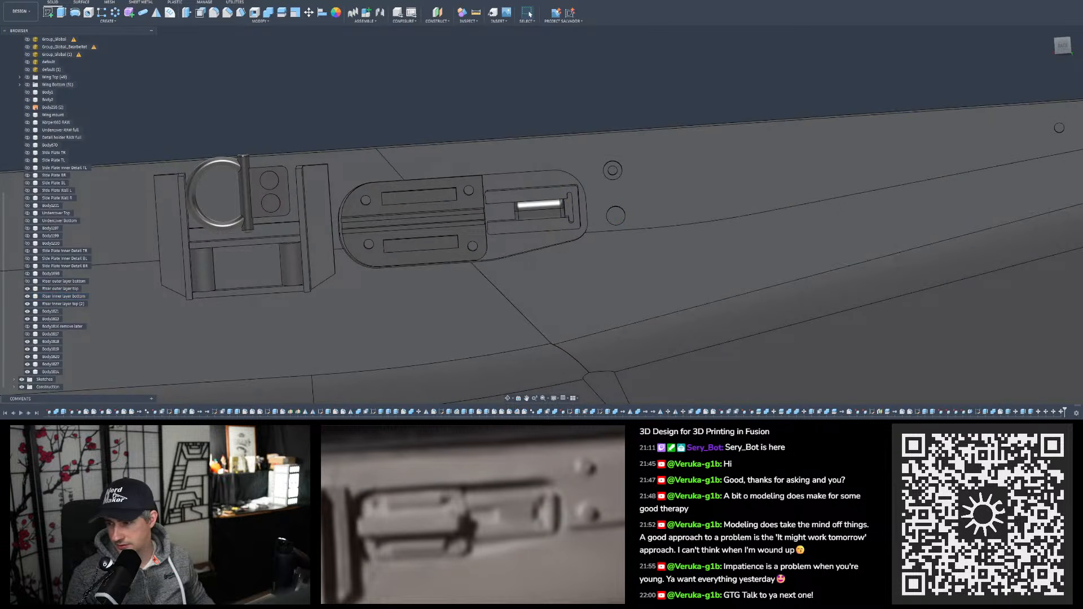
Bring the reference photo in the image viewer over the model and zoom in on the matching insert detail
{"action": "left_click_drag", "start_coordinate": [1082, 70], "coordinate": [746, 82]}
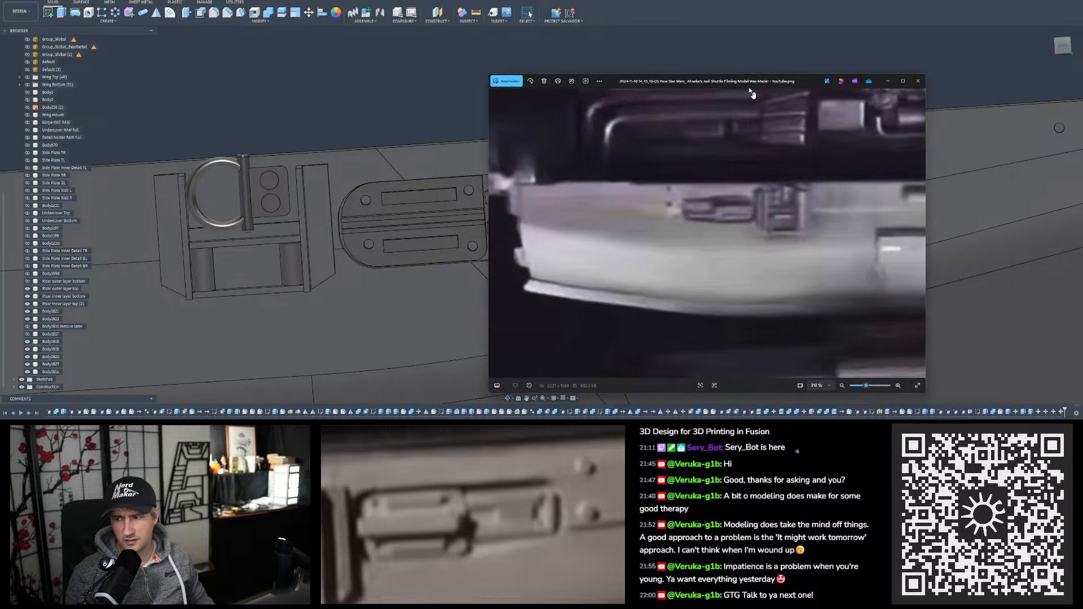
{"action": "scroll", "coordinate": [726, 202], "scroll_direction": "up", "scroll_amount": 5}
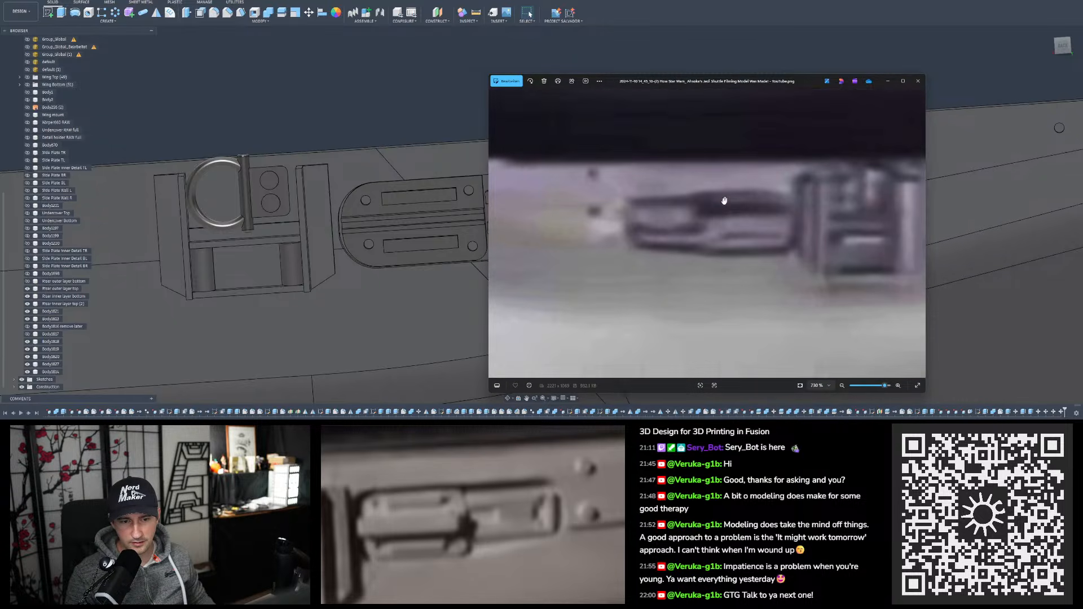
{"action": "left_click_drag", "start_coordinate": [747, 203], "coordinate": [719, 201]}
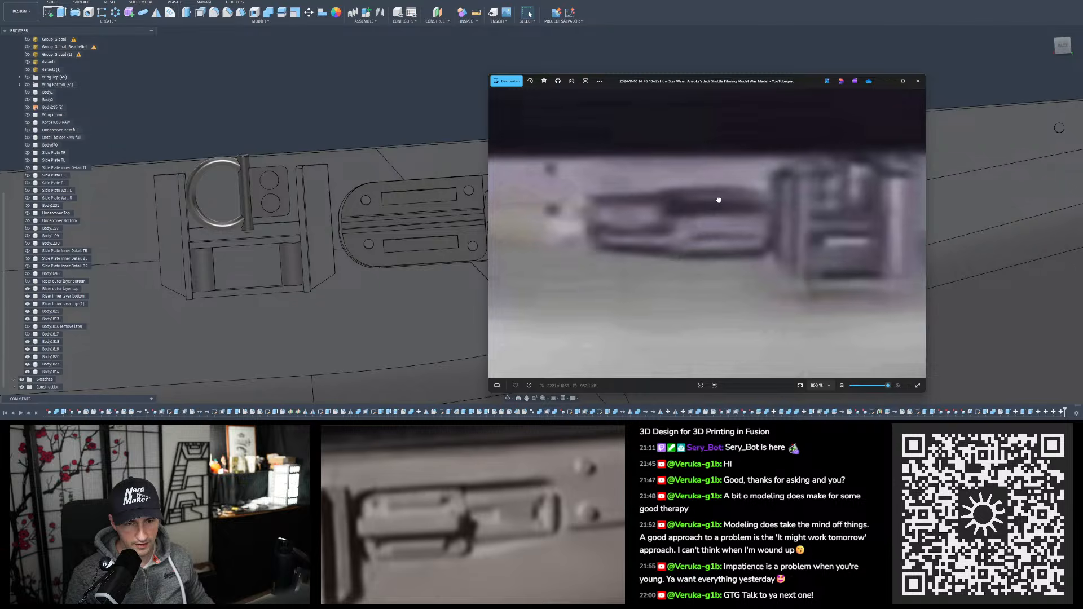
Close the zoomed reference photo and look through the next photos for another view of the insert detail on the riser
{"action": "mouse_move", "coordinate": [747, 215]}
{"action": "left_mouse_down"}
{"action": "mouse_move", "coordinate": [695, 220]}
{"action": "mouse_move", "coordinate": [751, 214]}
{"action": "left_mouse_up"}
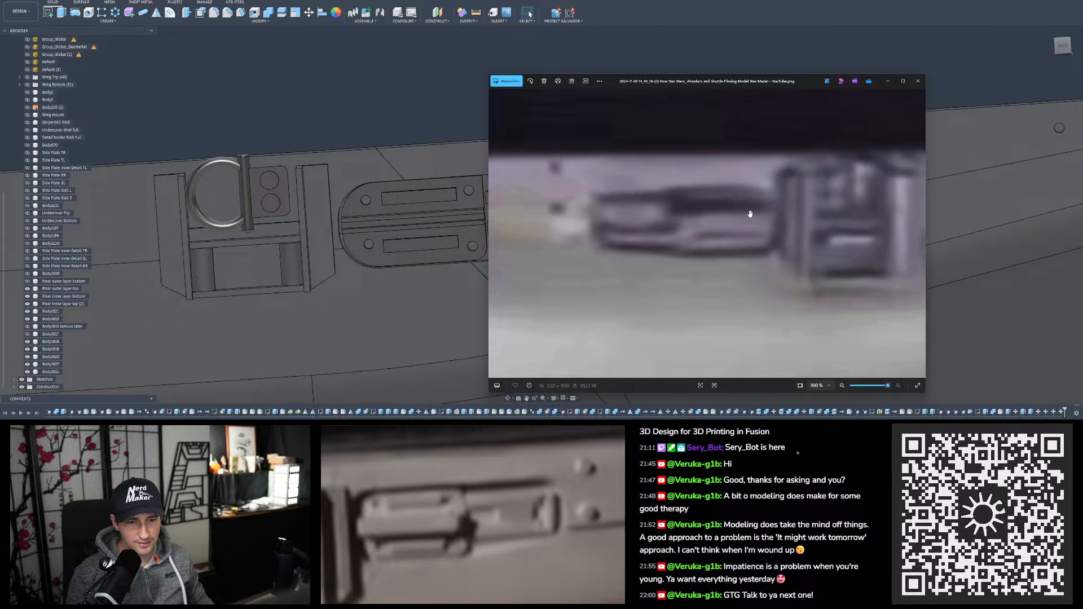
{"action": "left_click", "coordinate": [918, 81]}
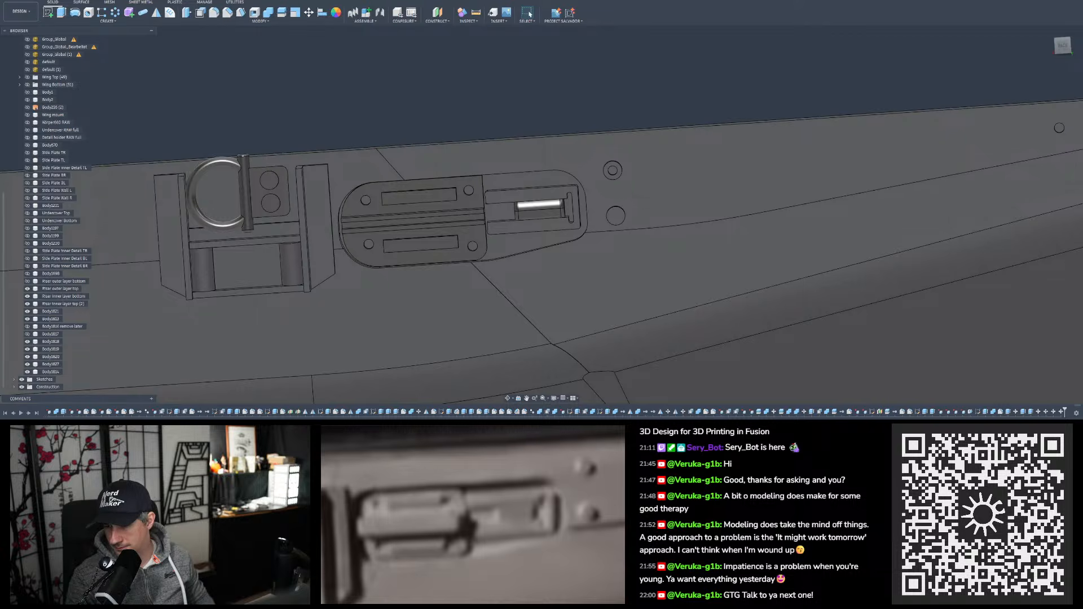
{"action": "scroll", "coordinate": [663, 317], "scroll_direction": "up", "scroll_amount": 5, "text": "ctrl"}
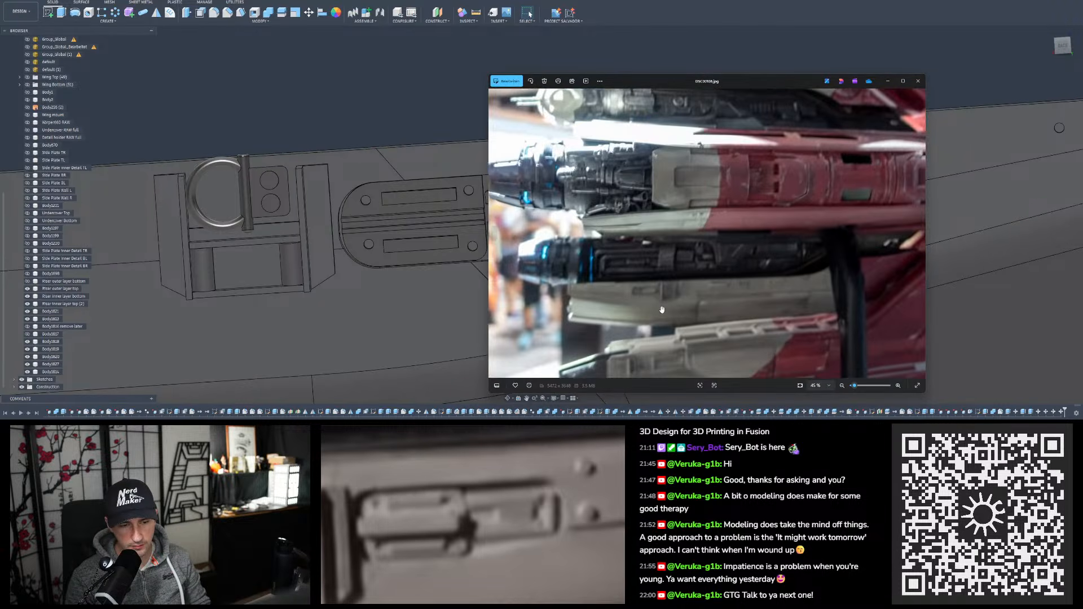
{"action": "key", "text": "Right"}
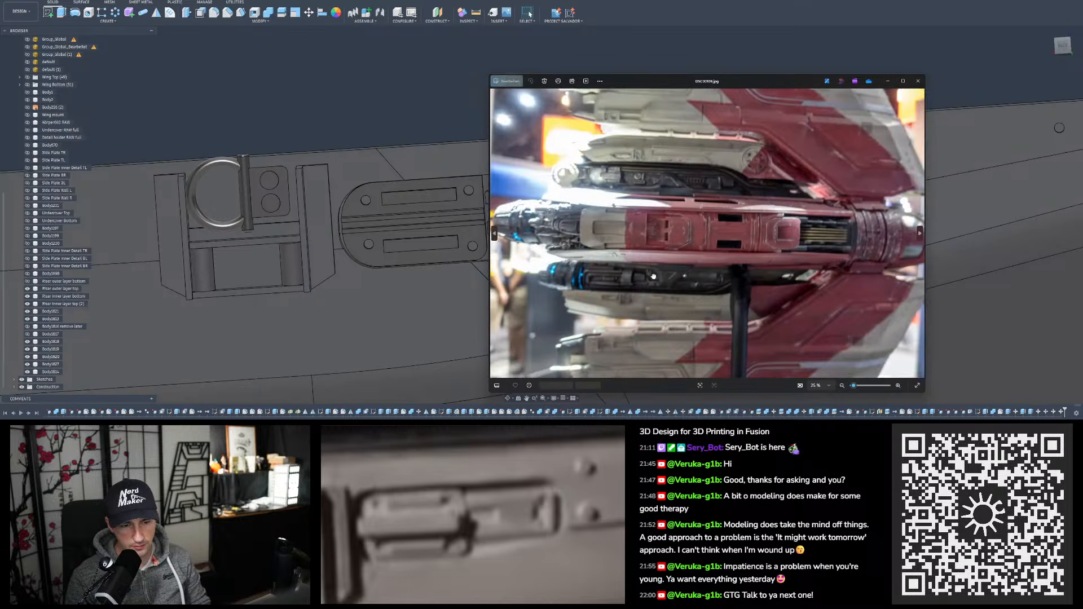
{"action": "scroll", "coordinate": [628, 305], "scroll_direction": "up", "scroll_amount": 3, "text": "ctrl"}
{"action": "scroll", "coordinate": [614, 306], "scroll_direction": "up", "scroll_amount": 3, "text": "ctrl"}
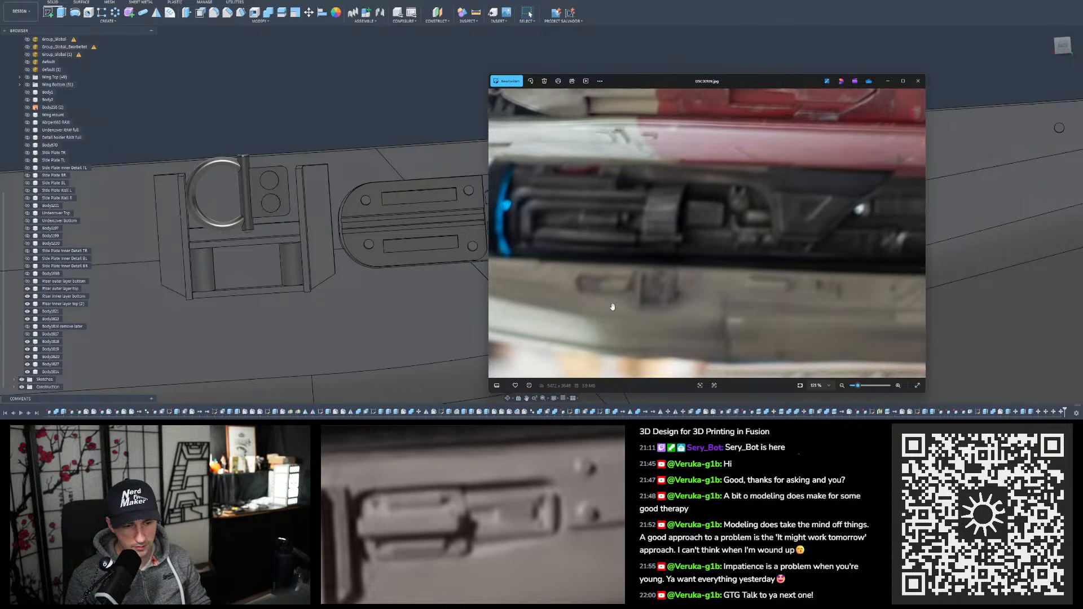
{"action": "scroll", "coordinate": [634, 278], "scroll_direction": "down", "scroll_amount": 5, "text": "ctrl"}
{"action": "left_click", "coordinate": [919, 81]}
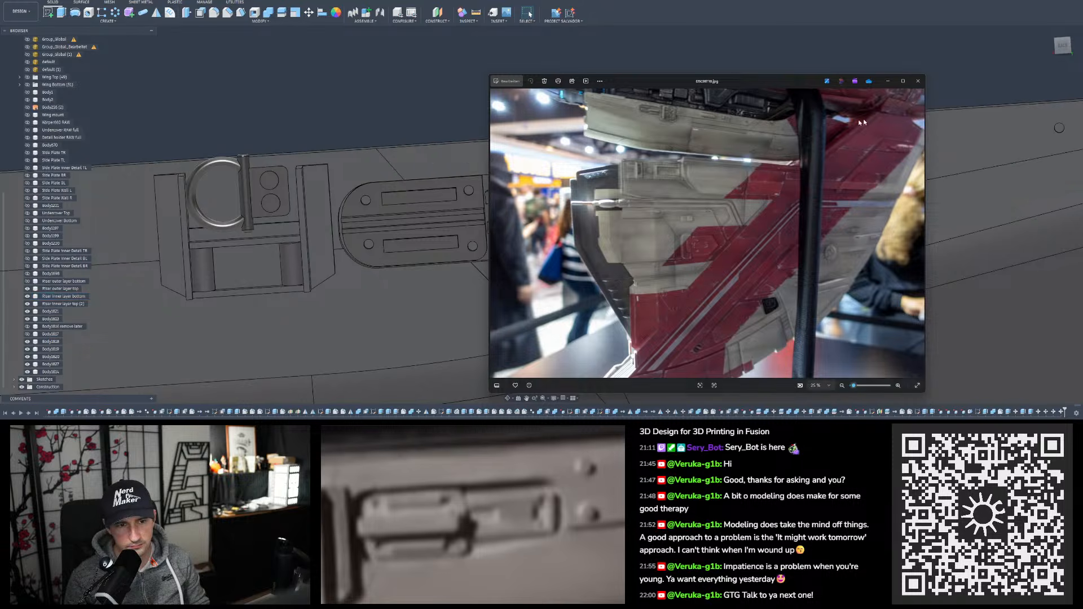
Examine the slotted insert and neighbouring ring bracket in the wing's underside photo, and put the photo away
{"action": "scroll", "coordinate": [657, 102], "scroll_direction": "up", "scroll_amount": 5}
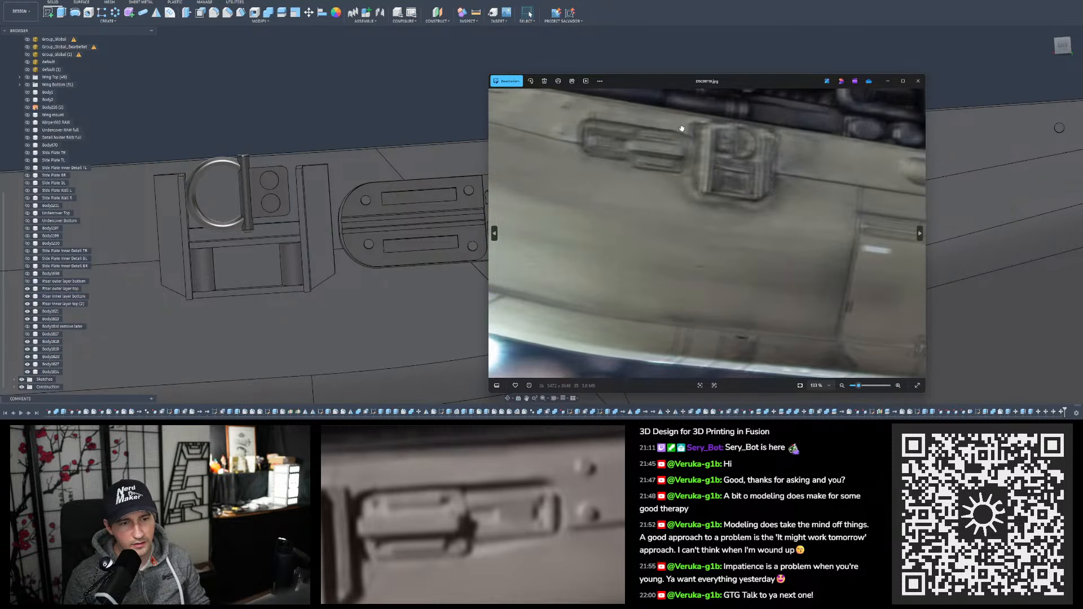
{"action": "left_click_drag", "start_coordinate": [679, 128], "coordinate": [690, 153]}
{"action": "scroll", "coordinate": [685, 164], "scroll_direction": "up", "scroll_amount": 2}
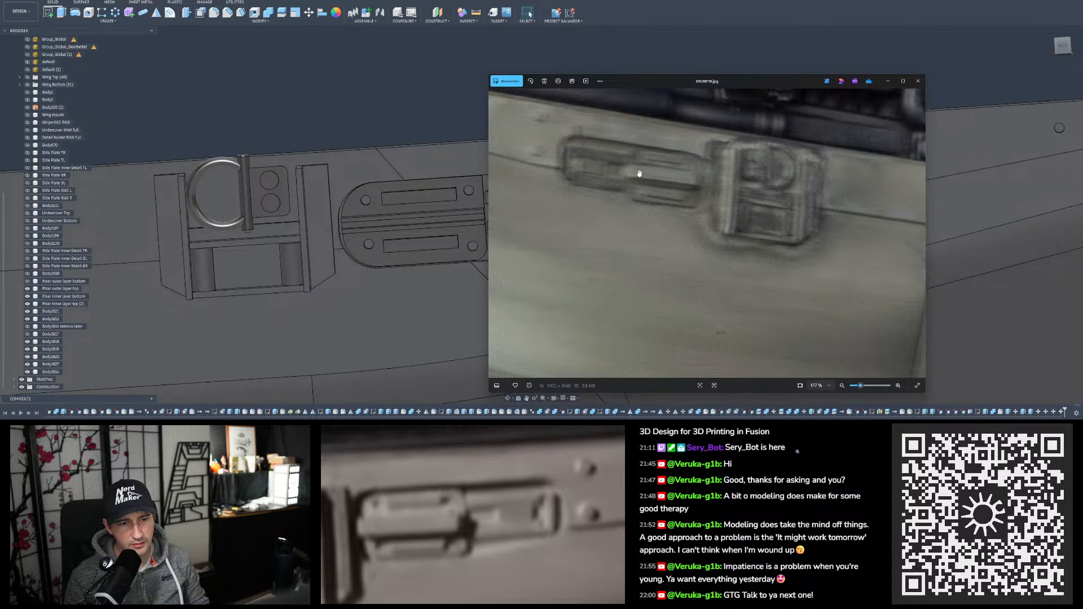
{"action": "left_click_drag", "start_coordinate": [645, 168], "coordinate": [661, 181]}
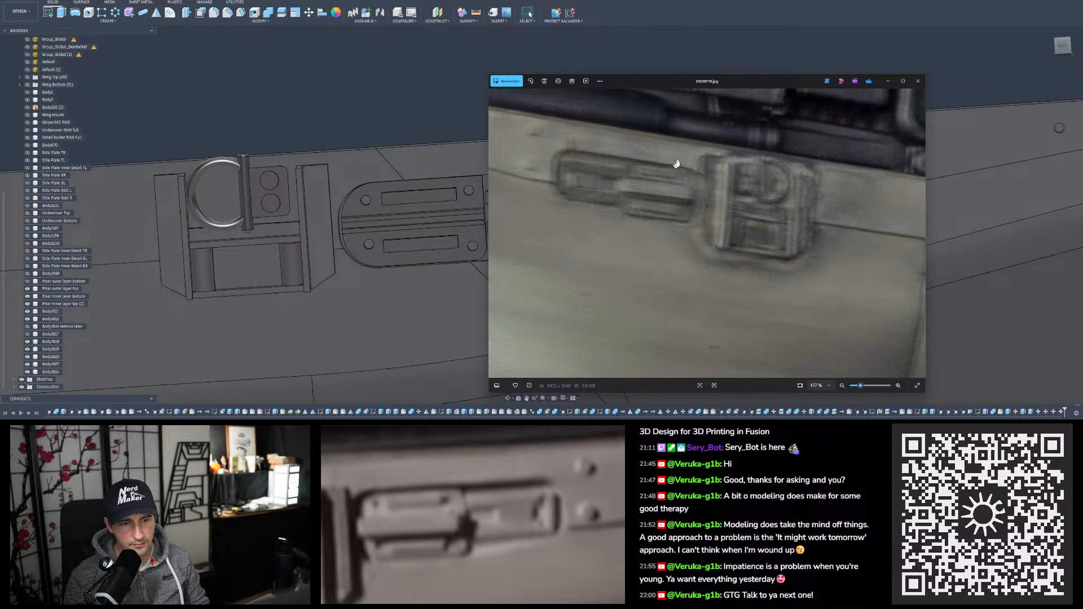
{"action": "scroll", "coordinate": [661, 191], "scroll_direction": "down", "scroll_amount": 4}
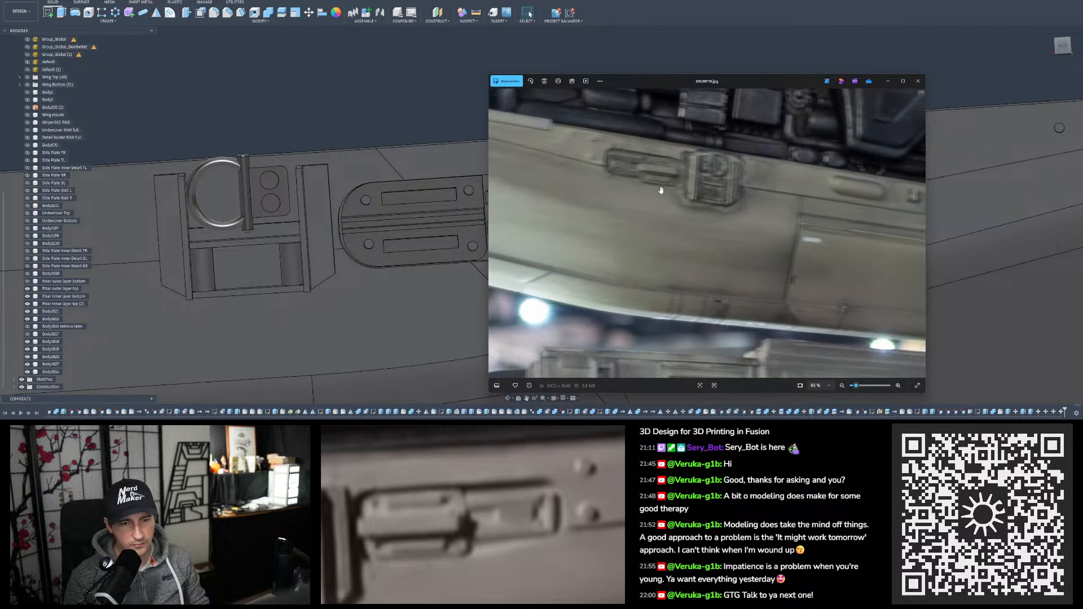
{"action": "left_click_drag", "start_coordinate": [661, 215], "coordinate": [590, 212]}
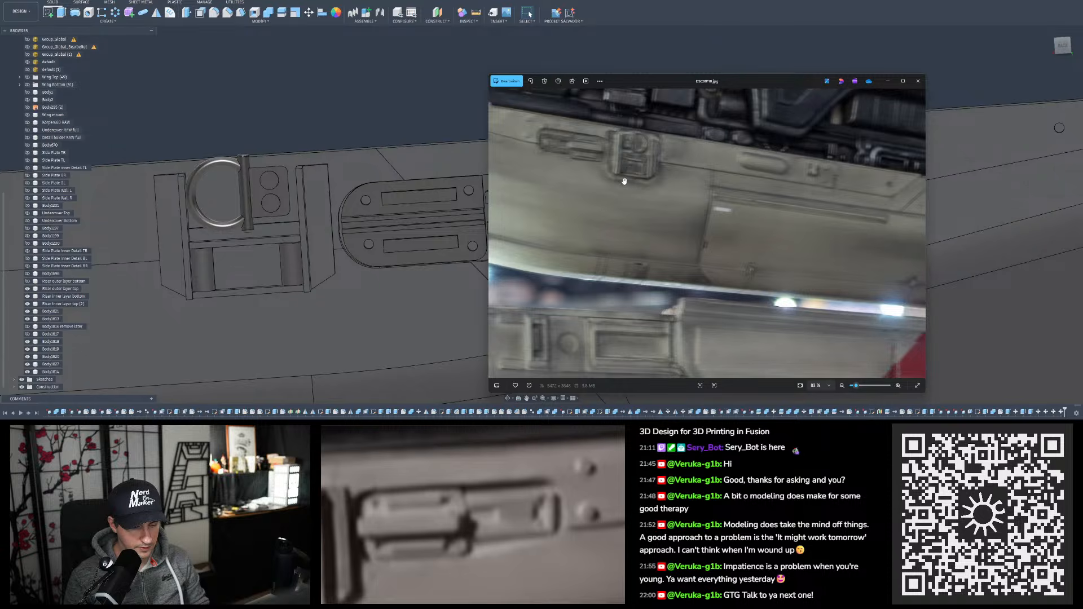
{"action": "left_click", "coordinate": [888, 80]}
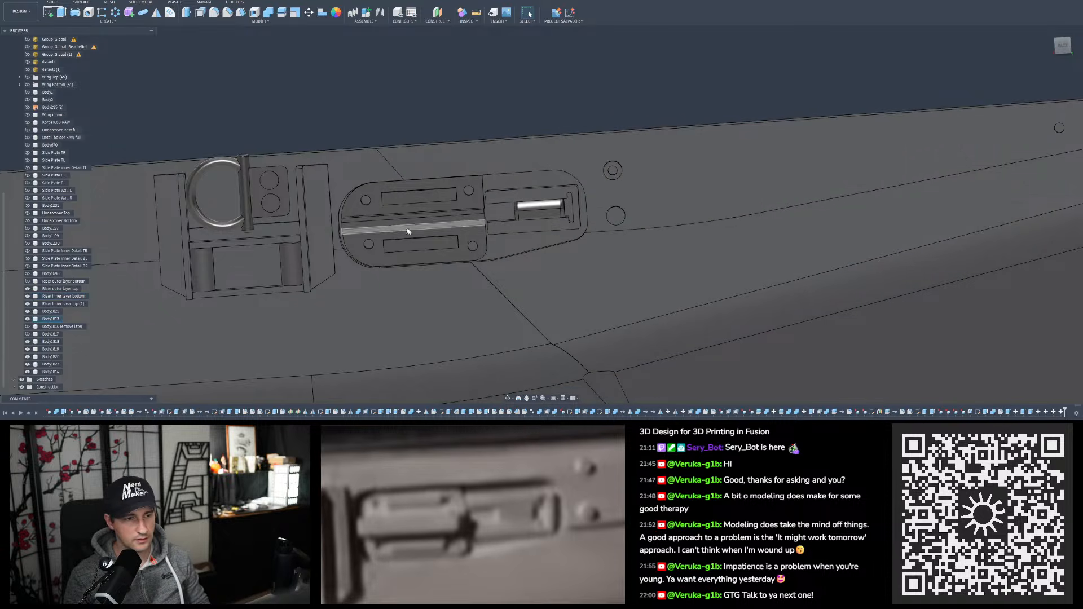
Extrude the floor of the groove between the ribbed plate's two central ribs 0.75 mm, joined to the plate
{"action": "scroll", "coordinate": [437, 226], "scroll_direction": "up", "scroll_amount": 5}
{"action": "middle_click_drag", "start_coordinate": [445, 190], "coordinate": [449, 180], "text": "shift"}
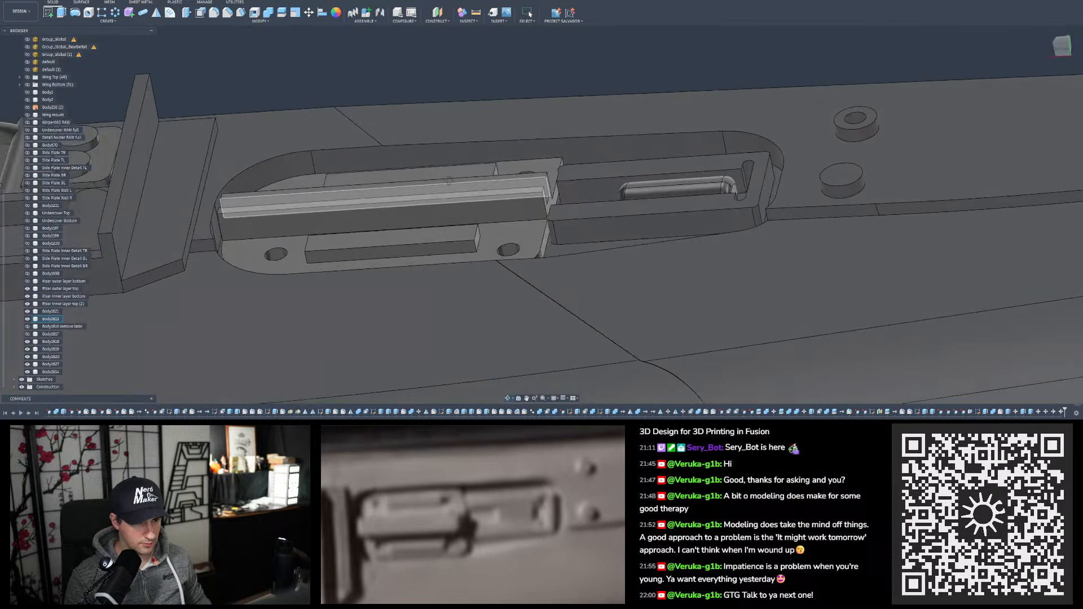
{"action": "left_click_drag", "start_coordinate": [449, 180], "coordinate": [442, 198], "text": "shift"}
{"action": "middle_click_drag", "start_coordinate": [442, 198], "coordinate": [485, 203], "text": "shift"}
{"action": "scroll", "coordinate": [511, 206], "scroll_direction": "up", "scroll_amount": 3}
{"action": "left_click", "coordinate": [539, 209]}
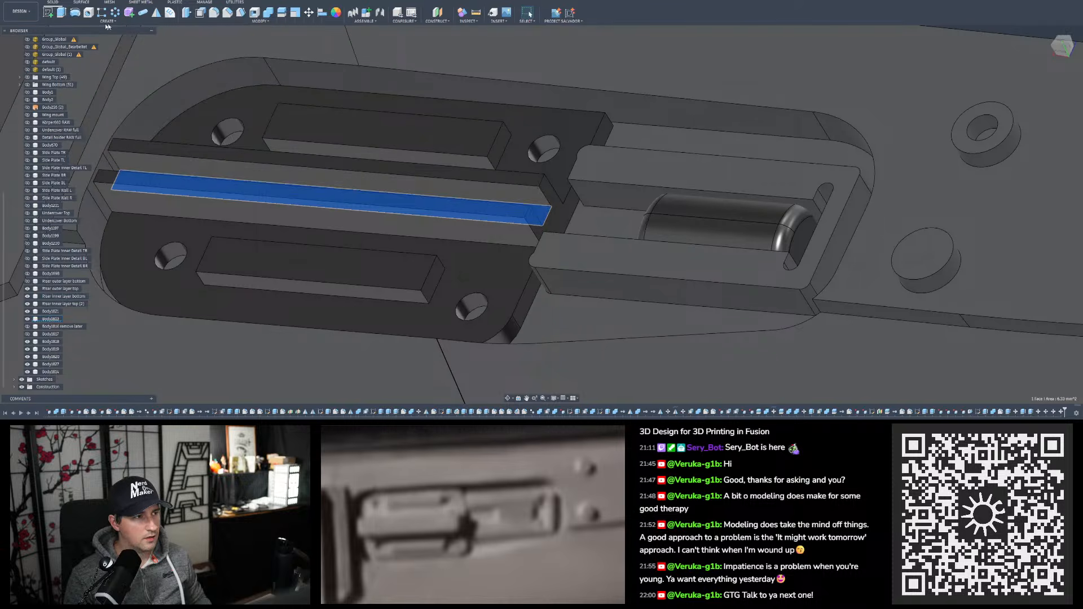
{"action": "left_click", "coordinate": [62, 12]}
{"action": "left_click_drag", "start_coordinate": [539, 205], "coordinate": [540, 186]}
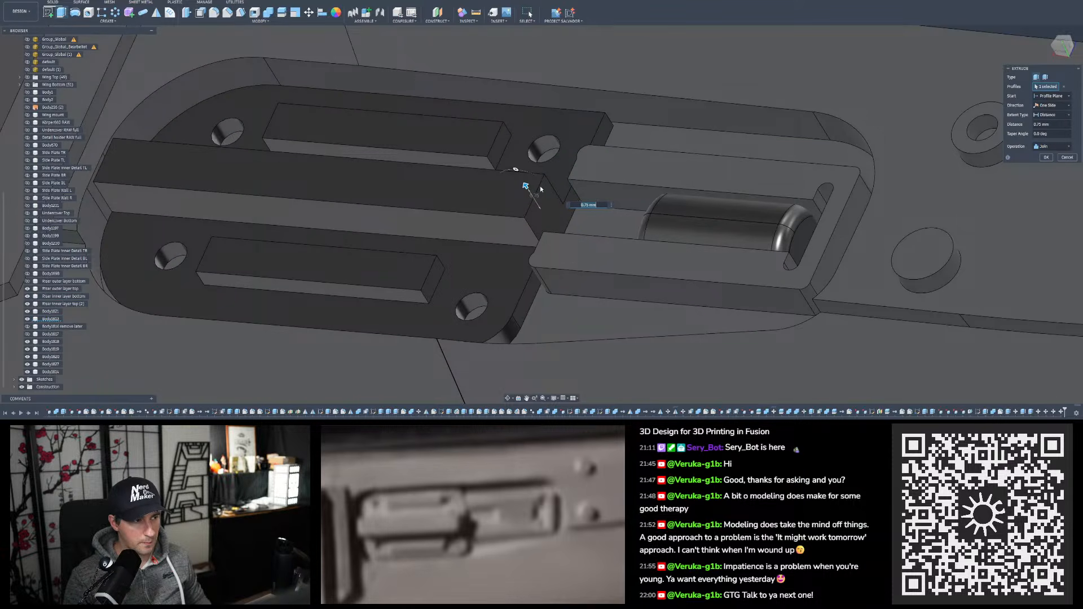
{"action": "key", "text": "Return"}
Start offsetting both long side faces of the plate's central bar outward with a distance of 0.2 mm
{"action": "scroll", "coordinate": [473, 213], "scroll_direction": "down", "scroll_amount": 2}
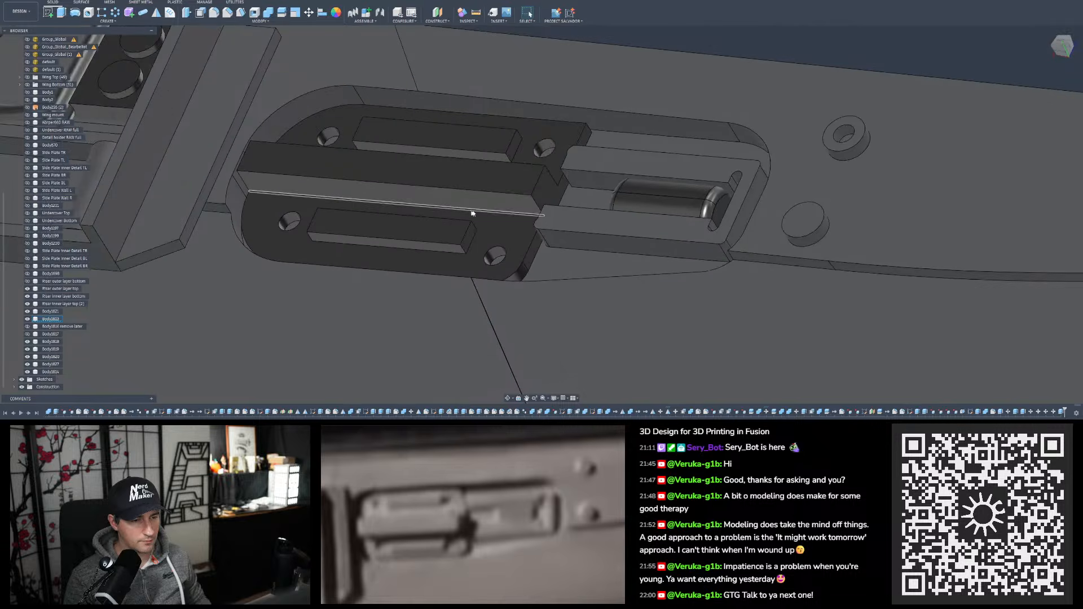
{"action": "middle_click_drag", "start_coordinate": [473, 213], "coordinate": [456, 242], "text": "shift"}
{"action": "scroll", "coordinate": [459, 236], "scroll_direction": "down", "scroll_amount": 2}
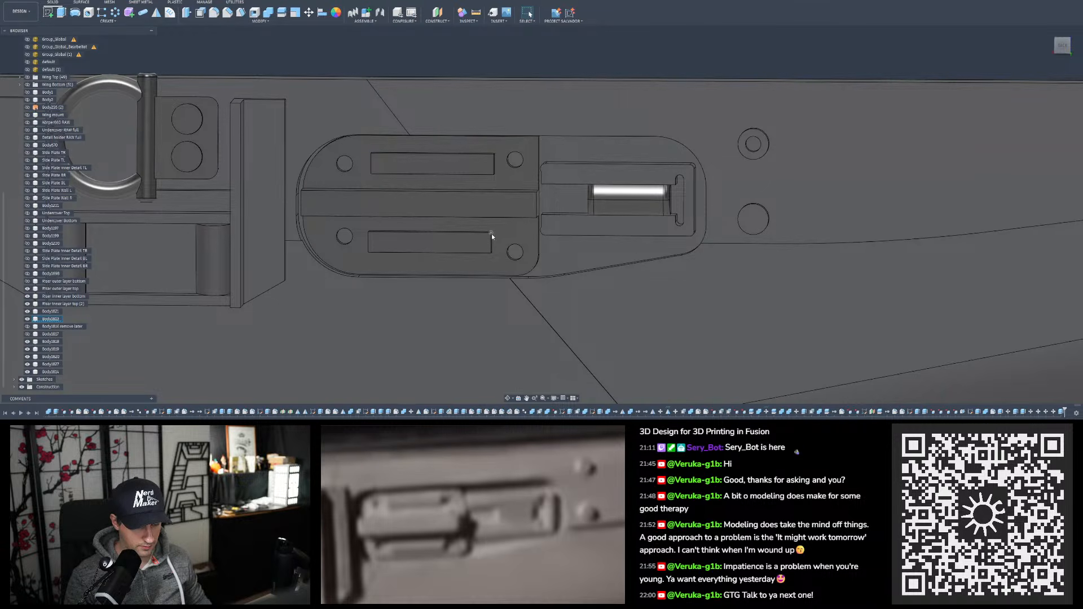
{"action": "middle_click_drag", "start_coordinate": [492, 233], "coordinate": [500, 256], "text": "shift"}
{"action": "left_click", "coordinate": [502, 219]}
{"action": "left_click", "coordinate": [484, 188], "text": "shift"}
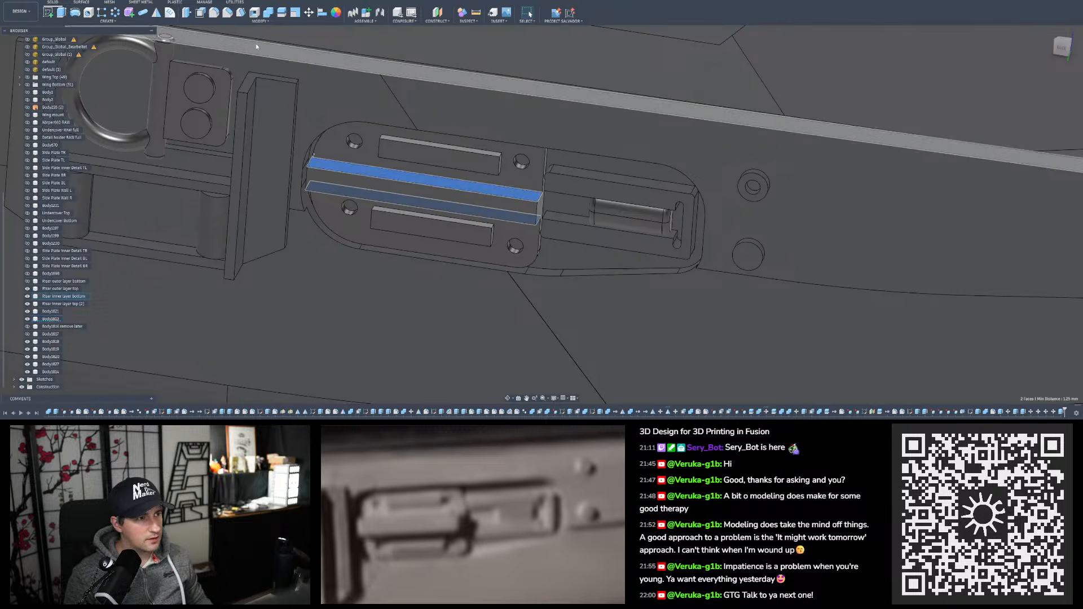
{"action": "left_click", "coordinate": [200, 12]}
{"action": "middle_click_drag", "start_coordinate": [502, 204], "coordinate": [467, 222], "text": "shift"}
{"action": "type", "text": "0.2"}
{"action": "scroll", "coordinate": [508, 233], "scroll_direction": "up", "scroll_amount": 5}
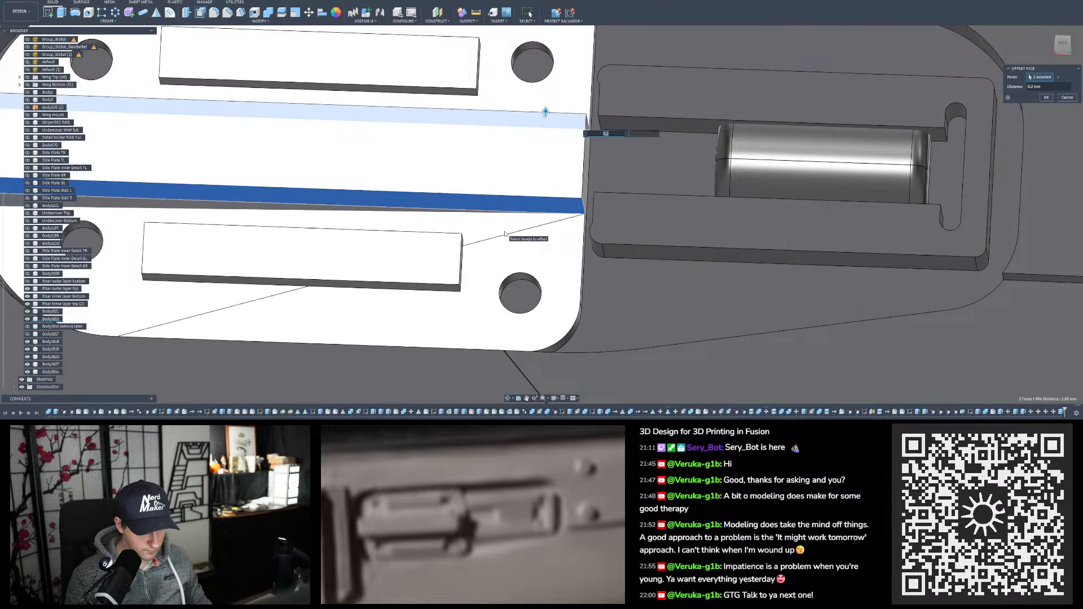
Compare the previewed bar width with the whole riser and apply the offset with a distance of 0.3 mm
{"action": "mouse_move", "coordinate": [505, 234]}
{"action": "middle_mouse_down", "text": "shift"}
{"action": "mouse_move", "coordinate": [513, 230]}
{"action": "mouse_move", "coordinate": [508, 253]}
{"action": "mouse_move", "coordinate": [496, 205]}
{"action": "mouse_move", "coordinate": [483, 209]}
{"action": "middle_mouse_up", "text": "shift"}
{"action": "scroll", "coordinate": [505, 247], "scroll_direction": "down", "scroll_amount": 3}
{"action": "scroll", "coordinate": [483, 209], "scroll_direction": "down", "scroll_amount": 3}
{"action": "scroll", "coordinate": [551, 181], "scroll_direction": "down", "scroll_amount": 2}
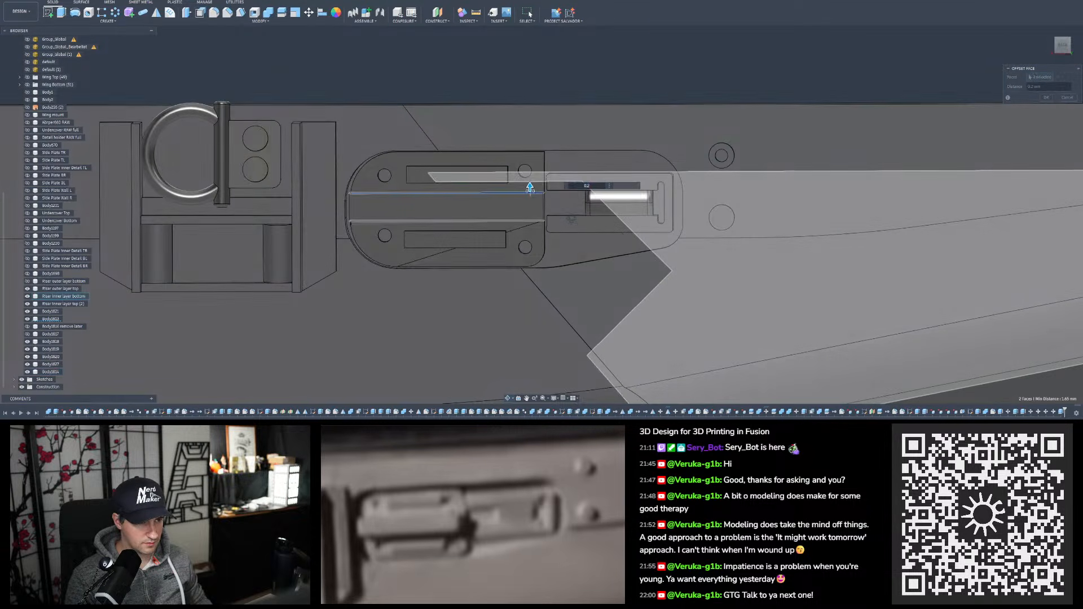
{"action": "scroll", "coordinate": [572, 222], "scroll_direction": "down", "scroll_amount": 3}
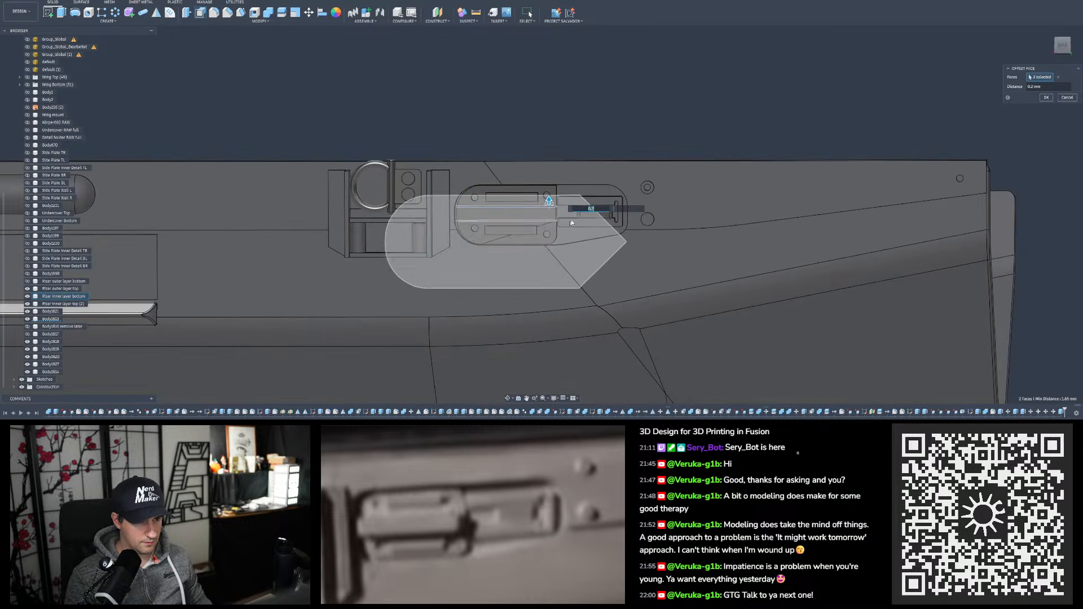
{"action": "scroll", "coordinate": [576, 197], "scroll_direction": "up", "scroll_amount": 1}
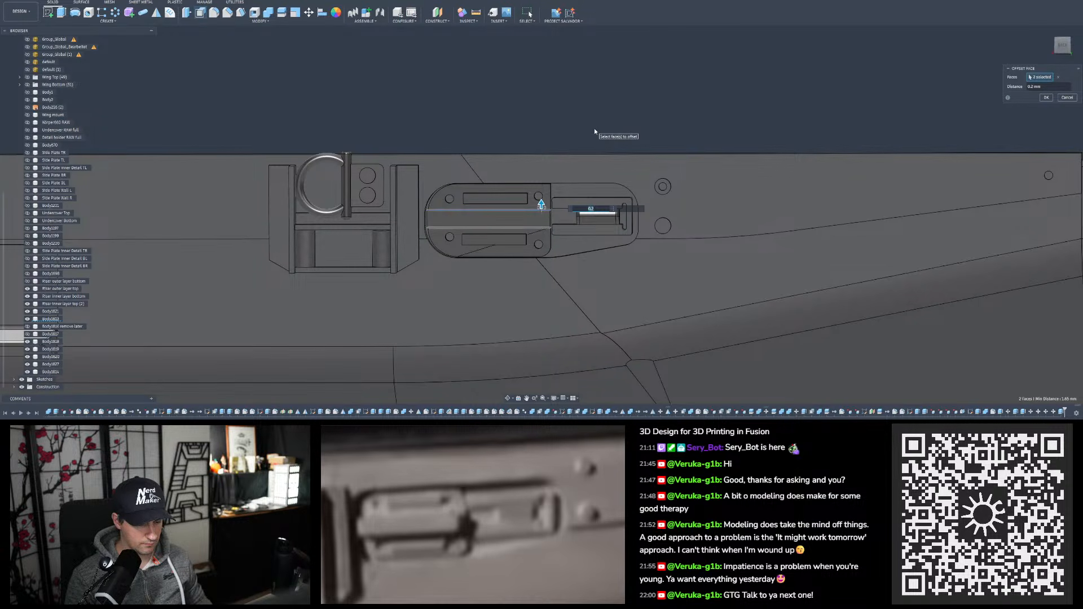
{"action": "type", "text": "0.3"}
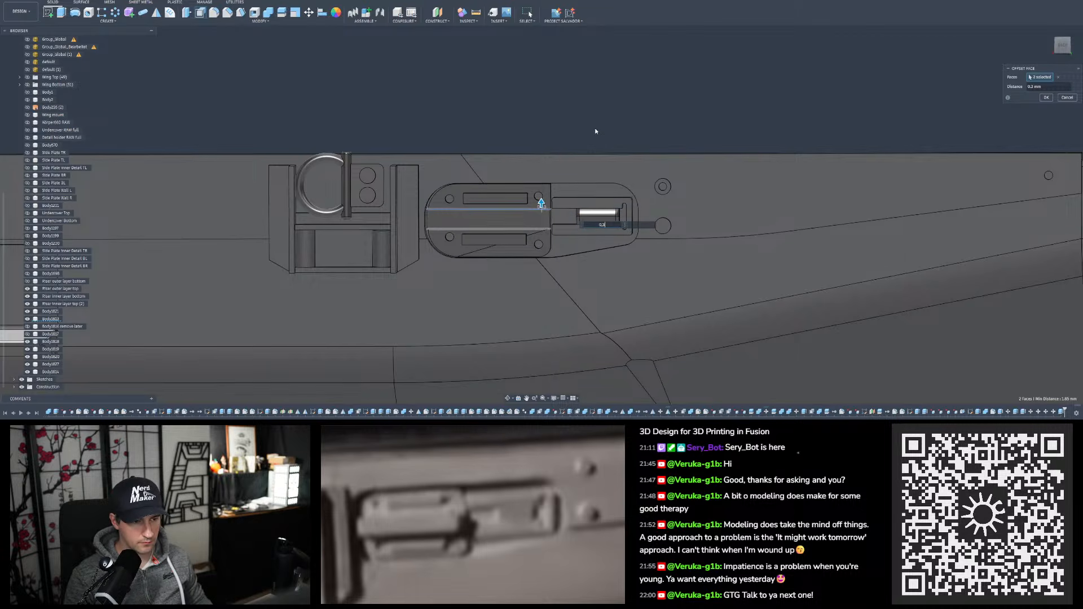
{"action": "key", "text": "Return"}
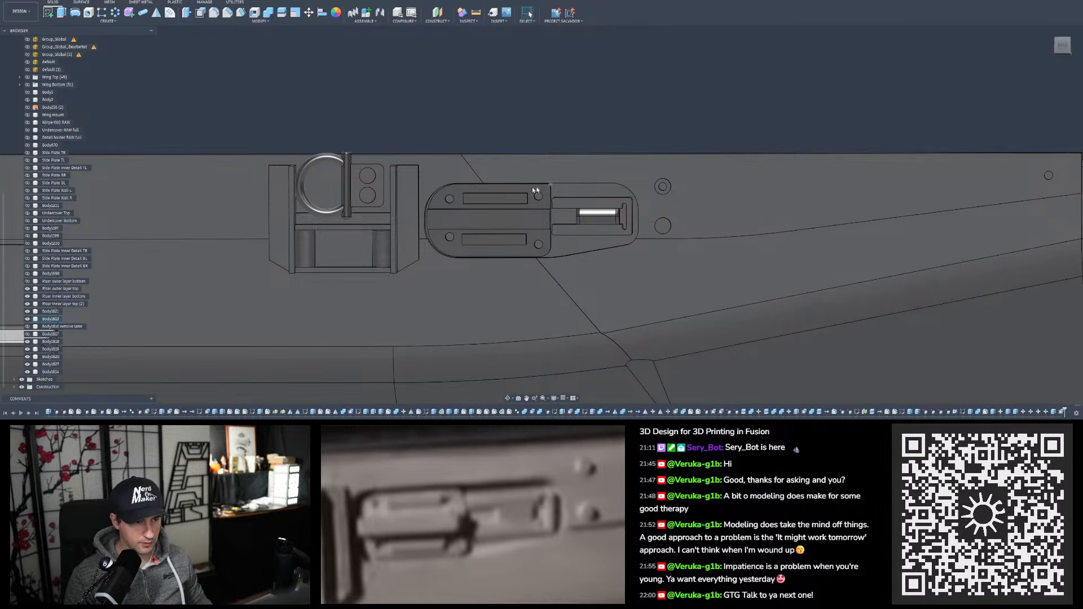
Examine the widened central bar, the insert and the surrounding riser details against the reference photo from several distances and angles
{"action": "scroll", "coordinate": [480, 198], "scroll_direction": "down", "scroll_amount": 3}
{"action": "scroll", "coordinate": [503, 208], "scroll_direction": "up", "scroll_amount": 2}
{"action": "middle_click_drag", "start_coordinate": [502, 205], "coordinate": [505, 200], "text": "shift"}
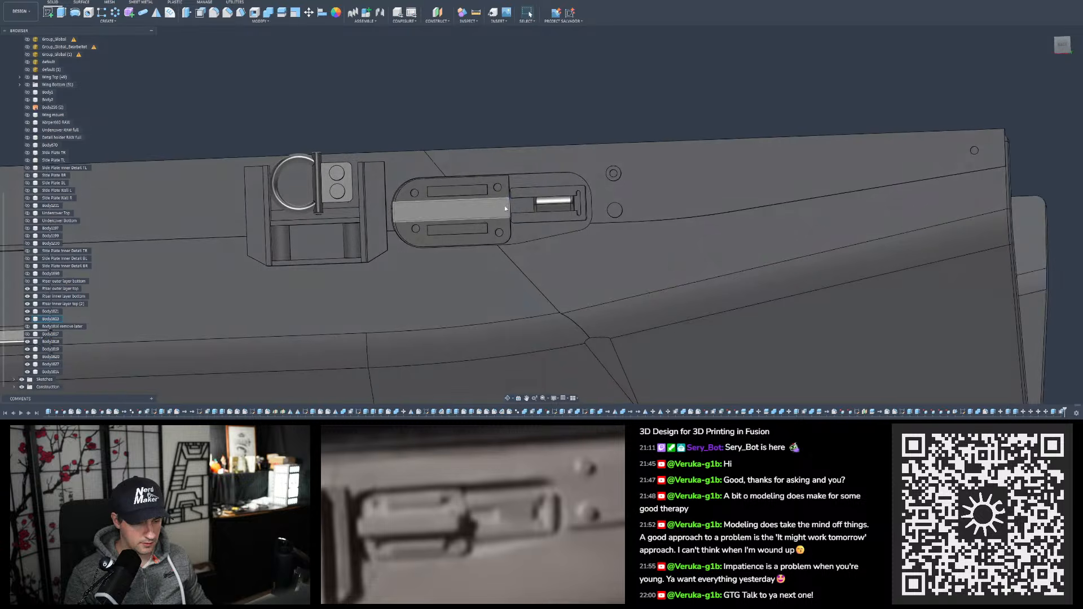
{"action": "scroll", "coordinate": [619, 218], "scroll_direction": "down", "scroll_amount": 2}
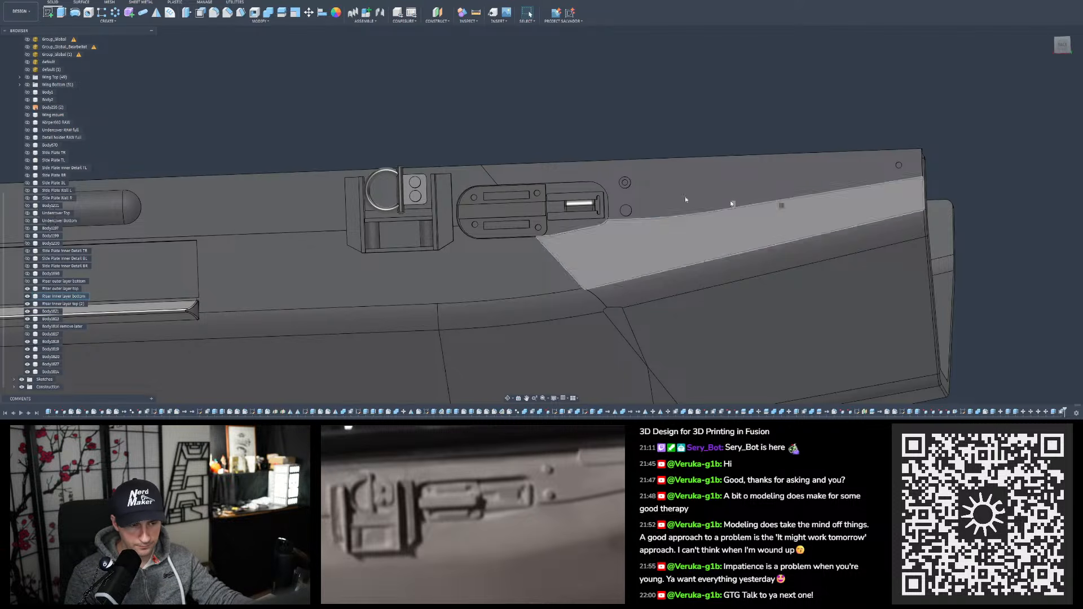
{"action": "middle_click_drag", "start_coordinate": [590, 173], "coordinate": [480, 191], "text": "shift"}
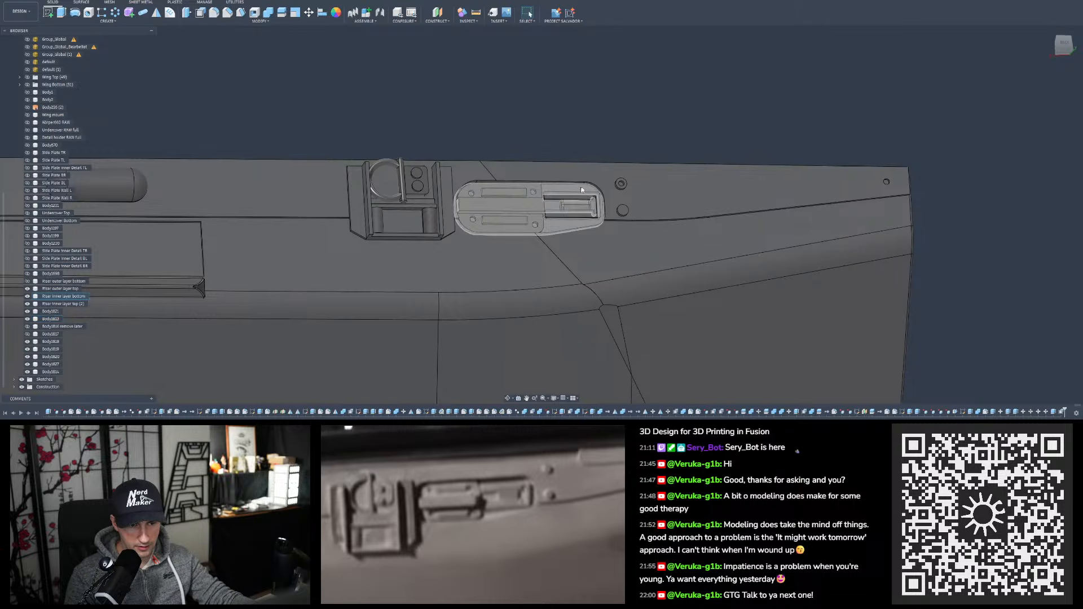
{"action": "middle_click_drag", "start_coordinate": [584, 184], "coordinate": [567, 192], "text": "shift"}
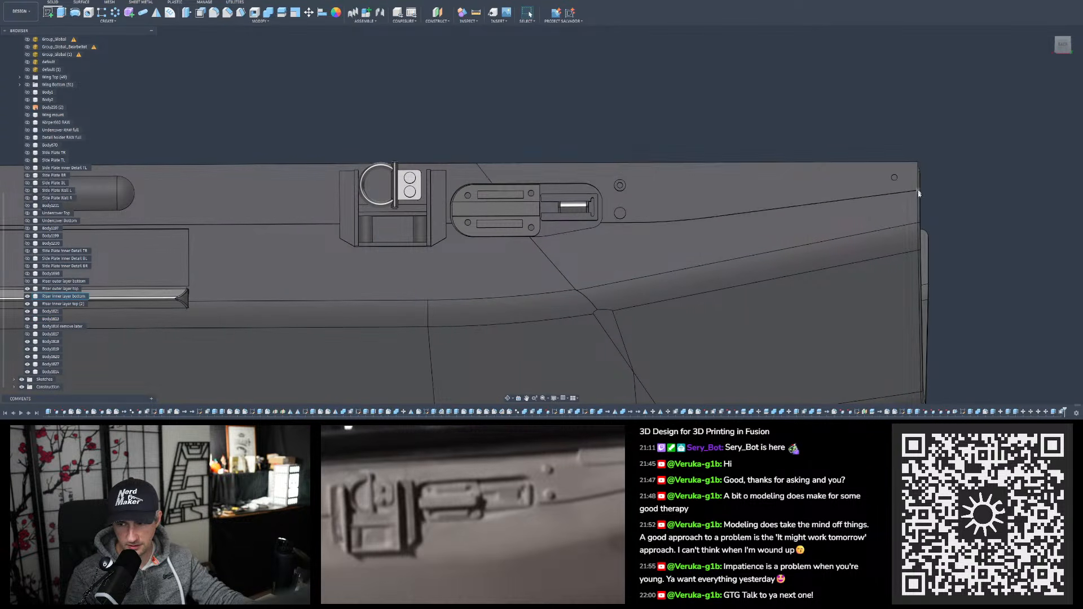
{"action": "scroll", "coordinate": [878, 254], "scroll_direction": "down", "scroll_amount": 3}
{"action": "scroll", "coordinate": [835, 237], "scroll_direction": "up", "scroll_amount": 1}
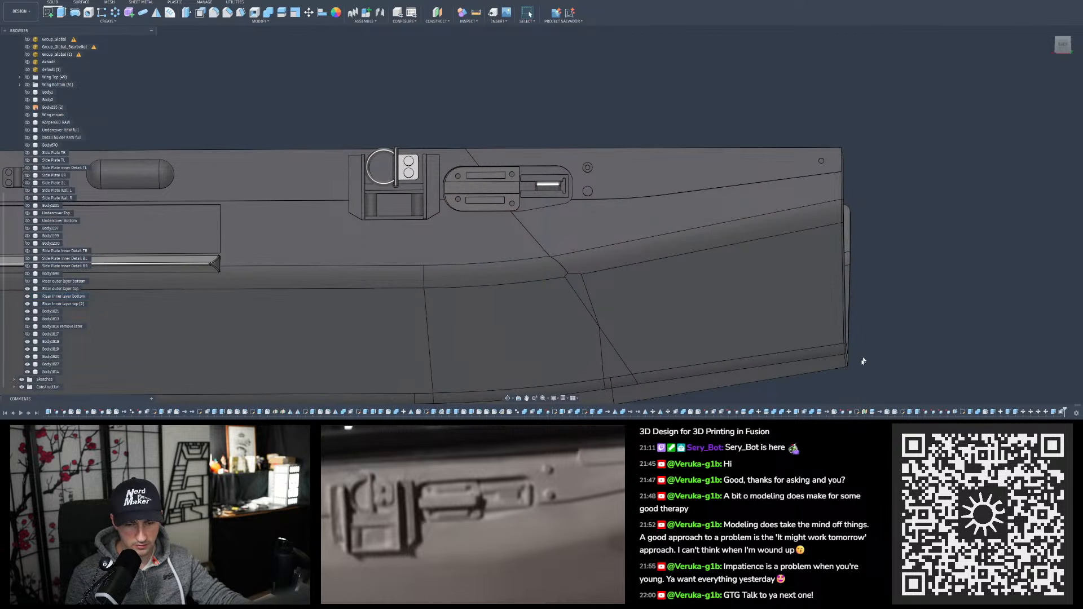
{"action": "middle_click_drag", "start_coordinate": [795, 297], "coordinate": [788, 307], "text": "shift"}
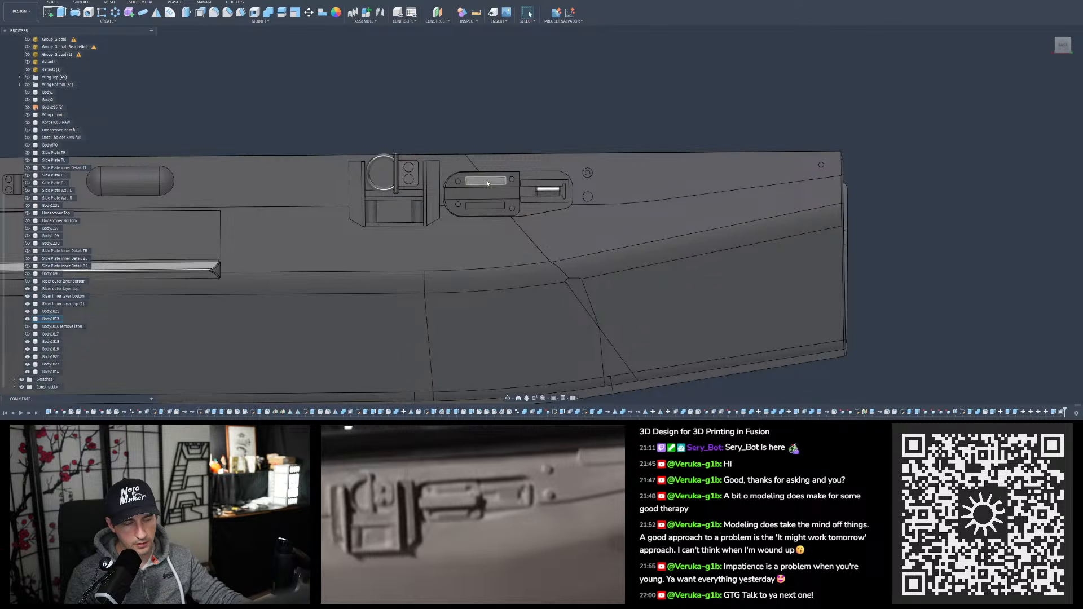
{"action": "scroll", "coordinate": [487, 182], "scroll_direction": "up", "scroll_amount": 2}
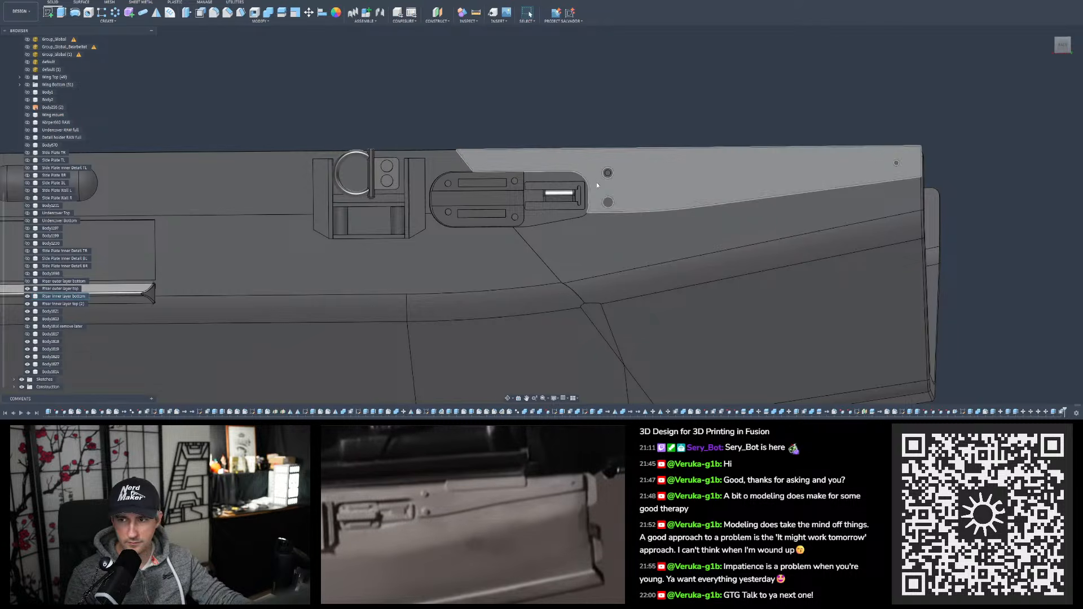
{"action": "scroll", "coordinate": [585, 218], "scroll_direction": "down", "scroll_amount": 3}
{"action": "scroll", "coordinate": [726, 176], "scroll_direction": "up", "scroll_amount": 3}
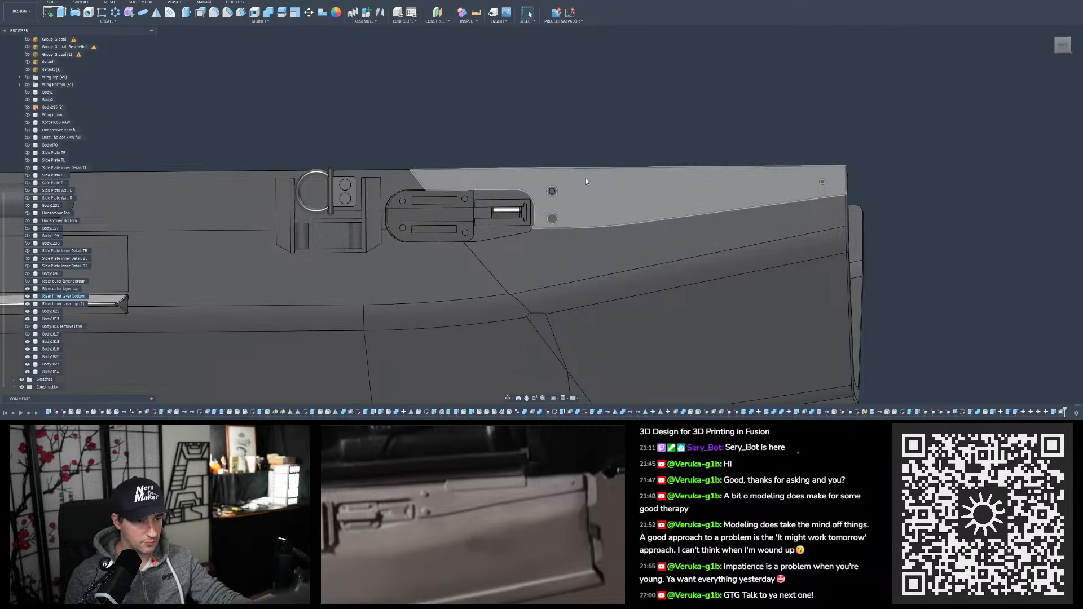
Save the design as a new version with the description "User Saved"
{"action": "middle_click_drag", "start_coordinate": [513, 132], "coordinate": [512, 128], "text": "shift"}
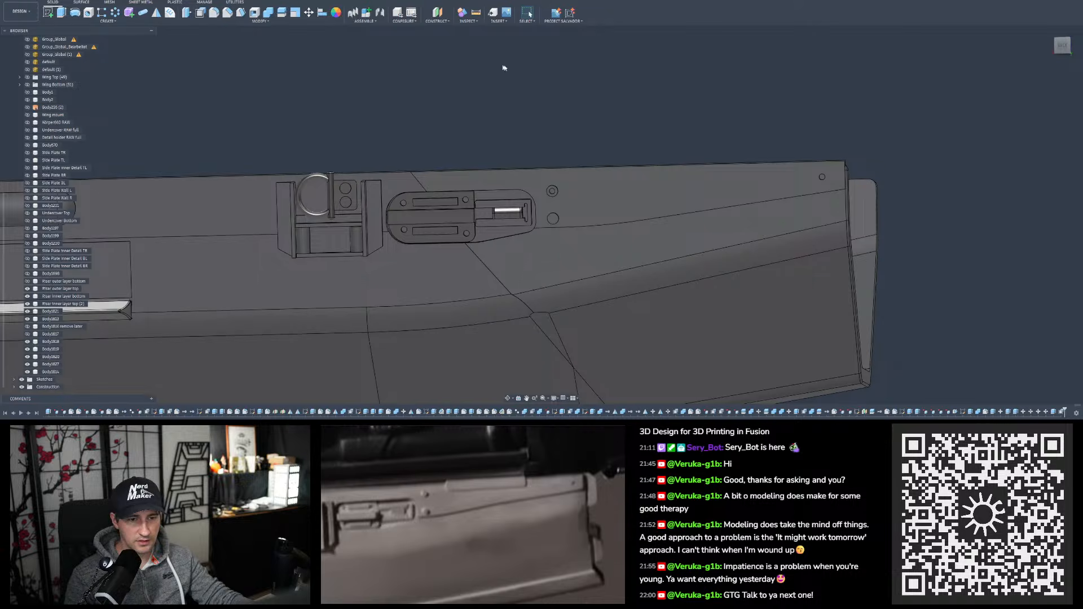
{"action": "key", "text": "ctrl+s"}
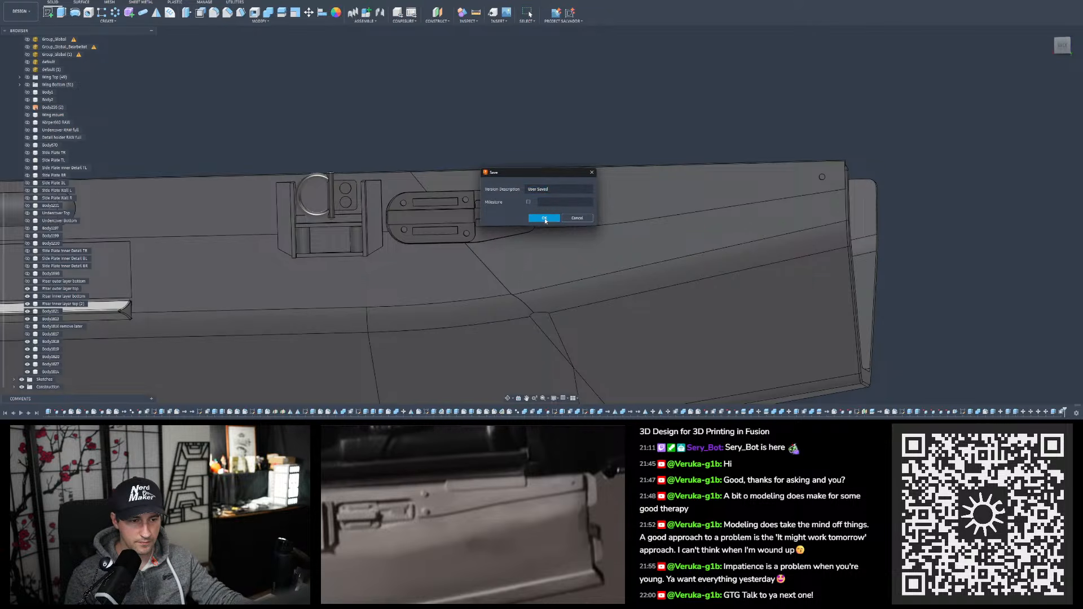
{"action": "key", "text": "Return"}
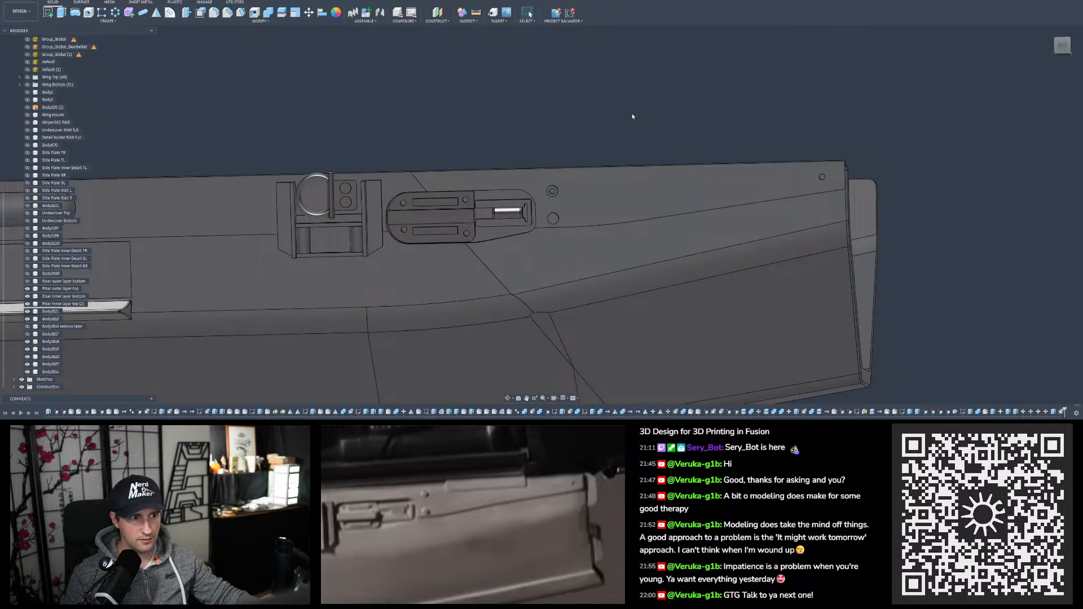
Inspect the riser details and measure the height of the raised rectangular pad at the top riser's edge
{"action": "scroll", "coordinate": [802, 125], "scroll_direction": "down", "scroll_amount": 3}
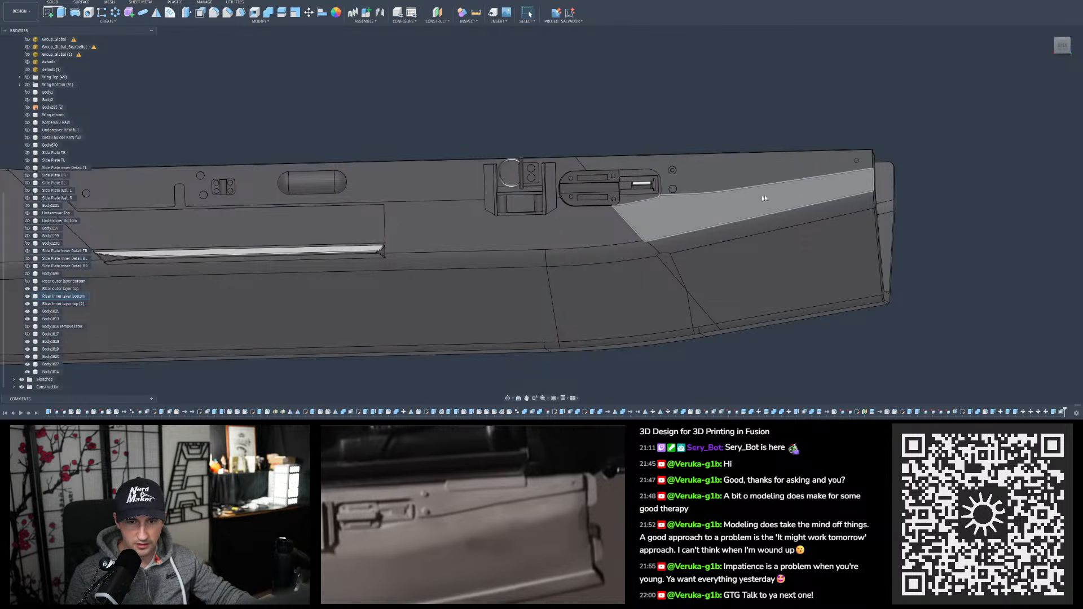
{"action": "mouse_move", "coordinate": [789, 165]}
{"action": "middle_mouse_down", "text": "shift"}
{"action": "mouse_move", "coordinate": [794, 217]}
{"action": "mouse_move", "coordinate": [803, 176]}
{"action": "middle_mouse_up", "text": "shift"}
{"action": "middle_click_drag", "start_coordinate": [897, 145], "coordinate": [907, 126], "text": "shift"}
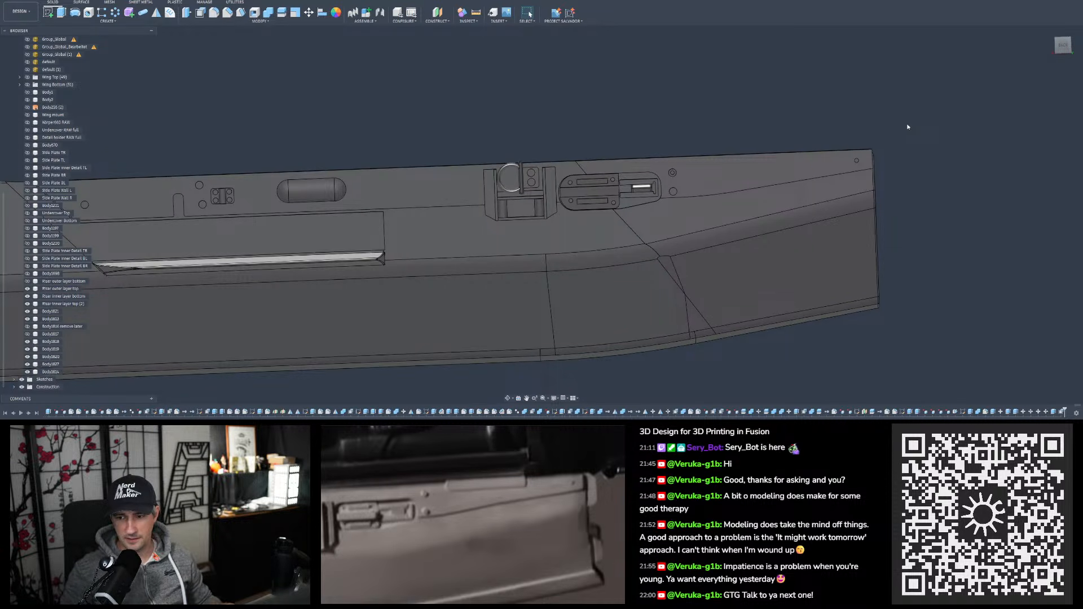
{"action": "scroll", "coordinate": [641, 272], "scroll_direction": "down", "scroll_amount": 9}
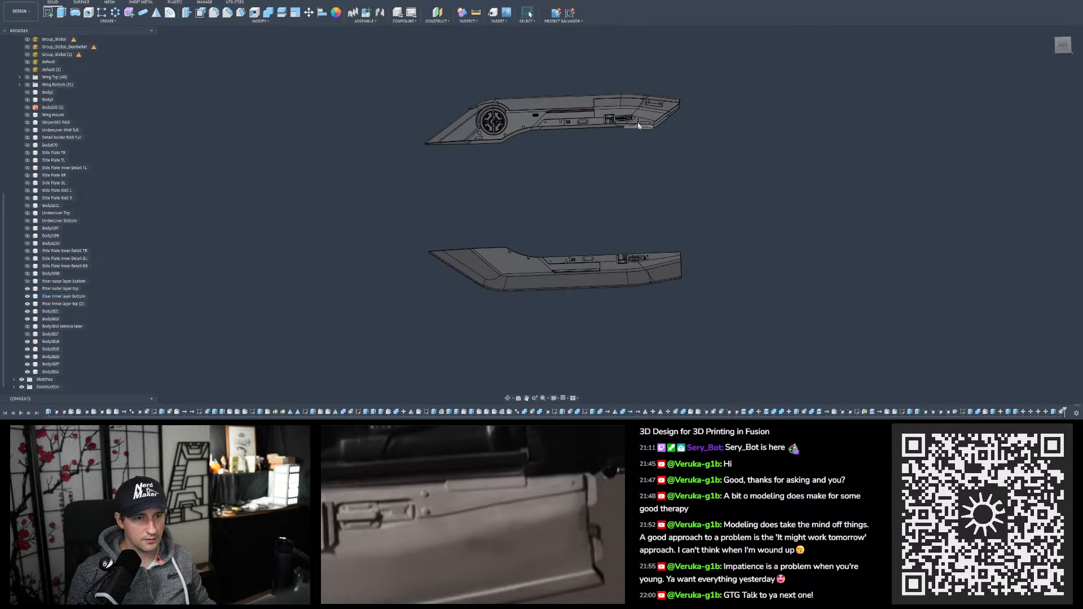
{"action": "scroll", "coordinate": [641, 122], "scroll_direction": "up", "scroll_amount": 6}
{"action": "scroll", "coordinate": [642, 124], "scroll_direction": "up", "scroll_amount": 10}
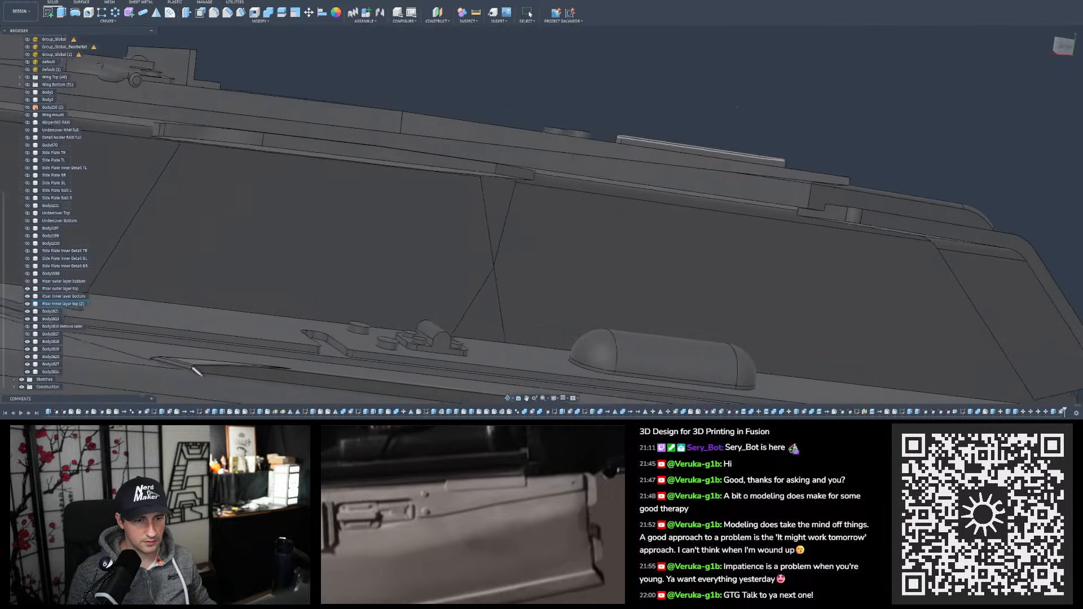
{"action": "middle_click_drag", "start_coordinate": [647, 137], "coordinate": [561, 66], "text": "shift"}
{"action": "left_click", "coordinate": [476, 11]}
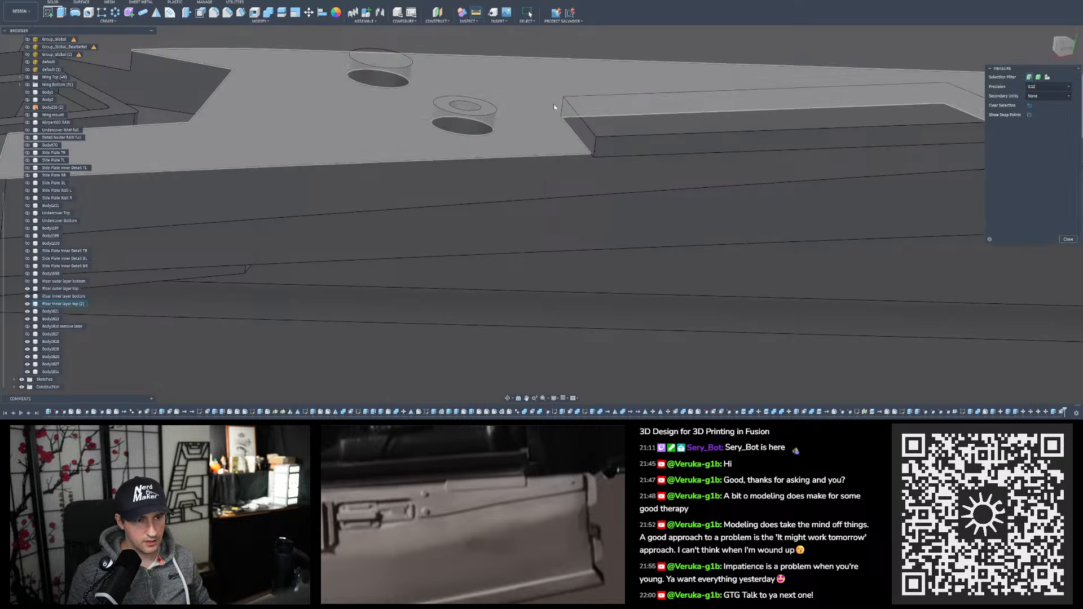
{"action": "left_click", "coordinate": [563, 111]}
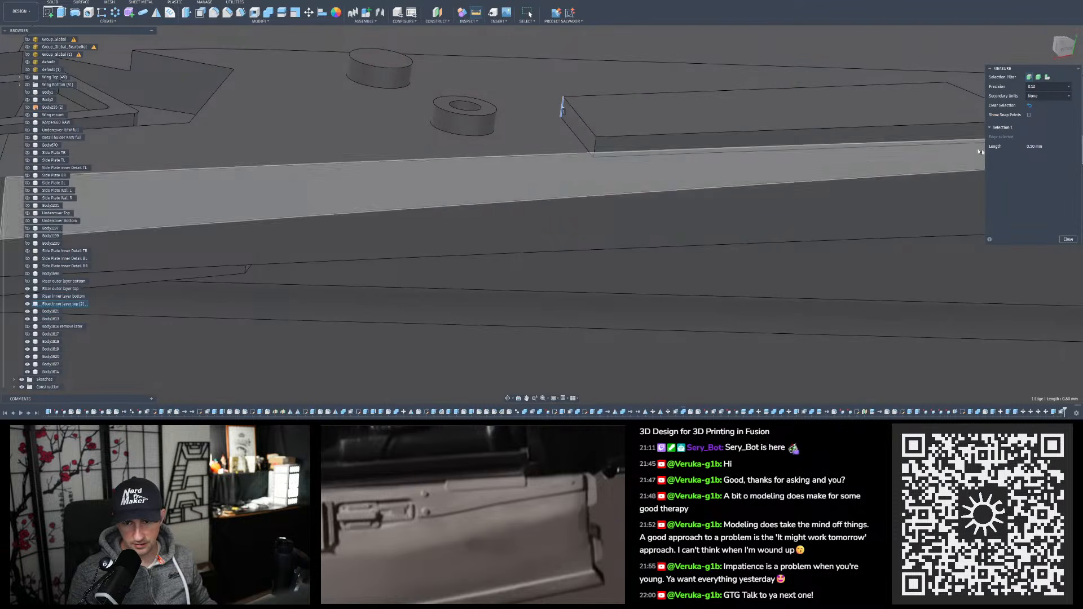
{"action": "left_click", "coordinate": [1068, 239]}
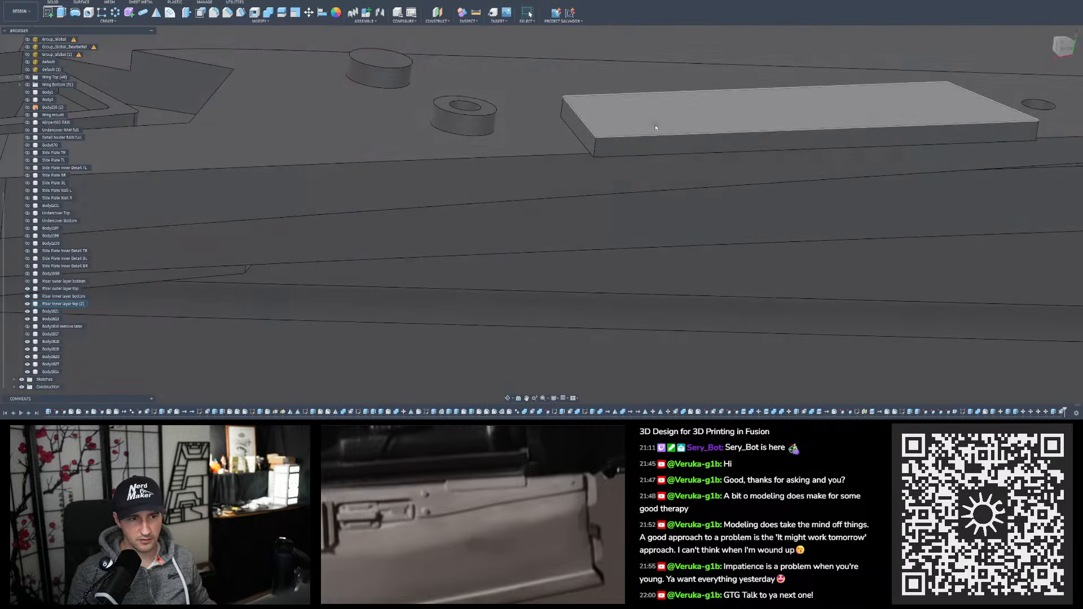
Sketch a rectangle about 22 mm wide and 3 mm high across the upper edge of the bottom riser's flat end face
{"action": "scroll", "coordinate": [649, 119], "scroll_direction": "down", "scroll_amount": 5}
{"action": "scroll", "coordinate": [640, 114], "scroll_direction": "down", "scroll_amount": 3}
{"action": "middle_click_drag", "start_coordinate": [640, 114], "coordinate": [433, 179], "text": "shift"}
{"action": "scroll", "coordinate": [432, 180], "scroll_direction": "down", "scroll_amount": 2}
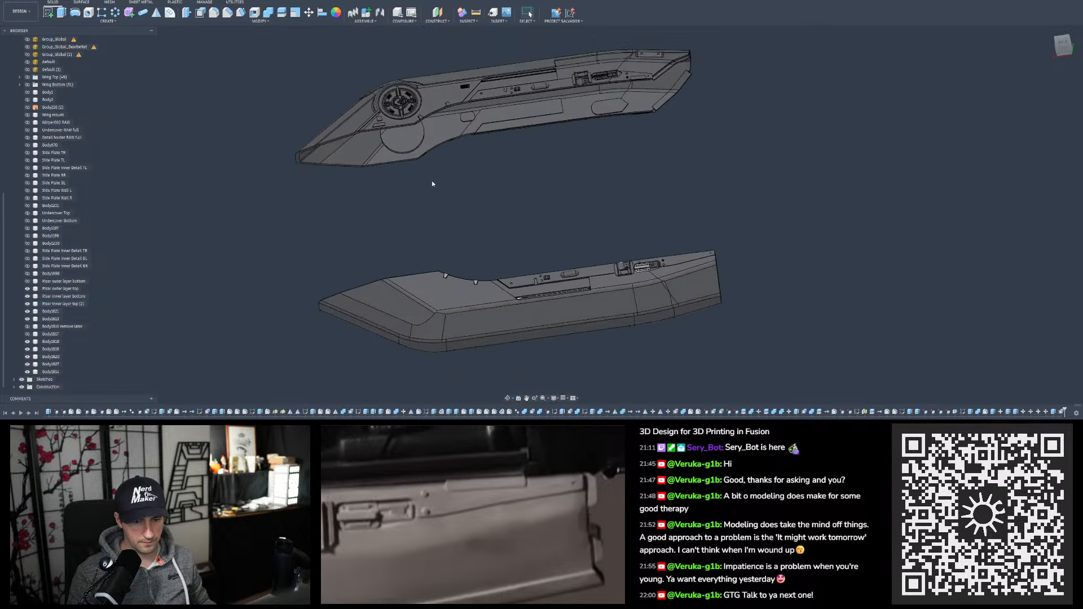
{"action": "scroll", "coordinate": [690, 256], "scroll_direction": "up", "scroll_amount": 5}
{"action": "middle_click_drag", "start_coordinate": [690, 257], "coordinate": [547, 219]}
{"action": "left_click", "coordinate": [48, 12]}
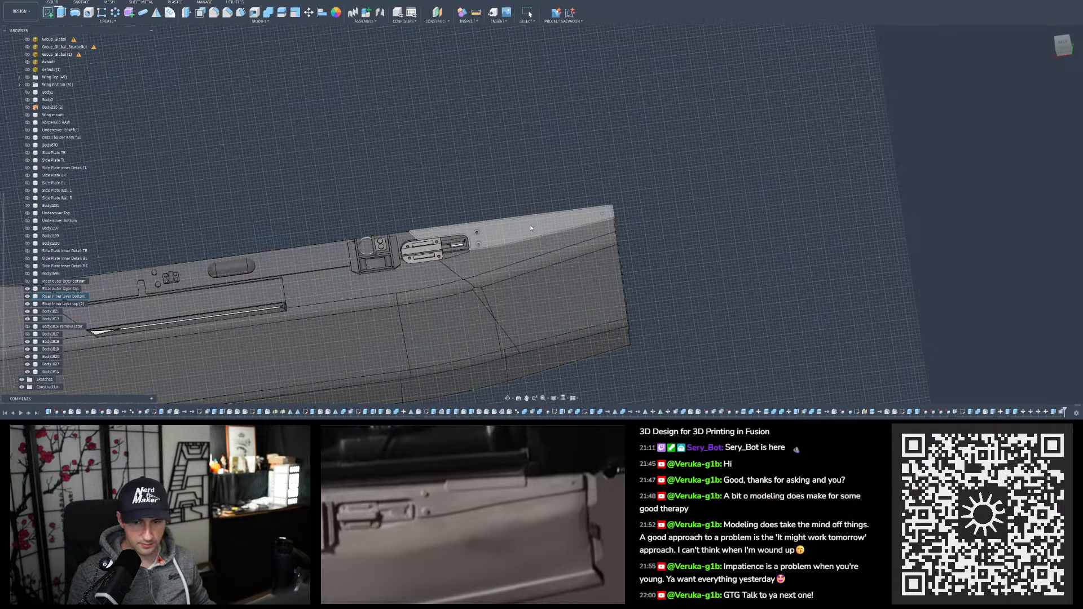
{"action": "left_click", "coordinate": [531, 228]}
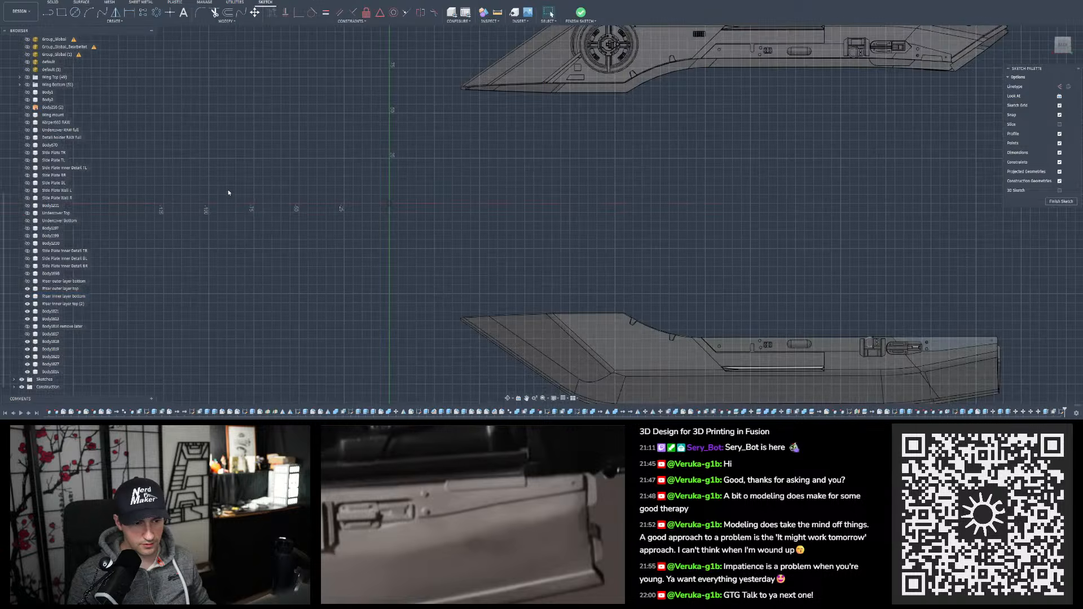
{"action": "scroll", "coordinate": [640, 274], "scroll_direction": "up", "scroll_amount": 8}
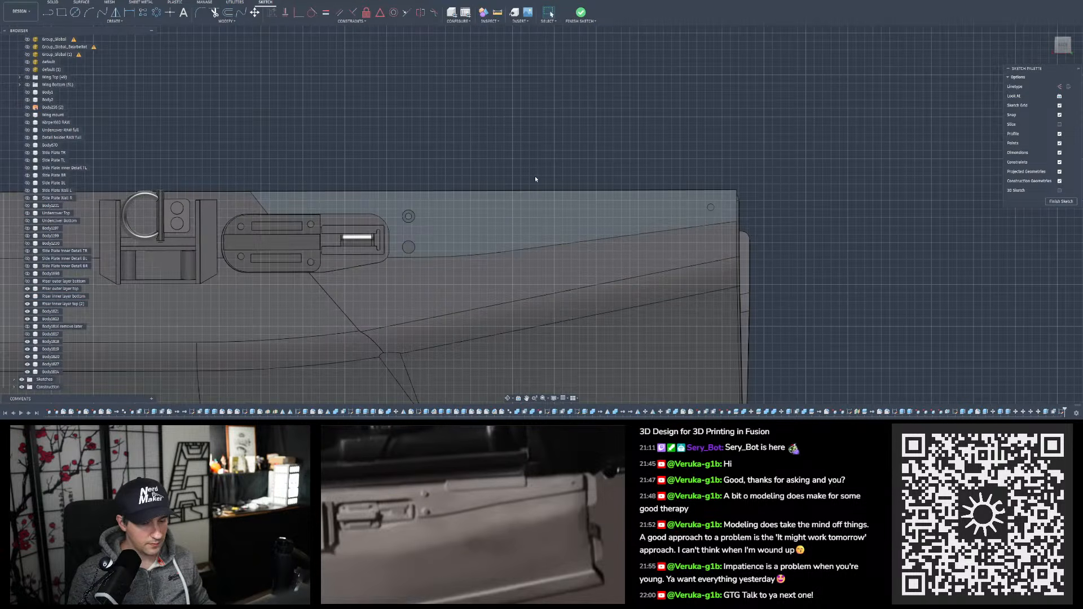
{"action": "key", "text": "r"}
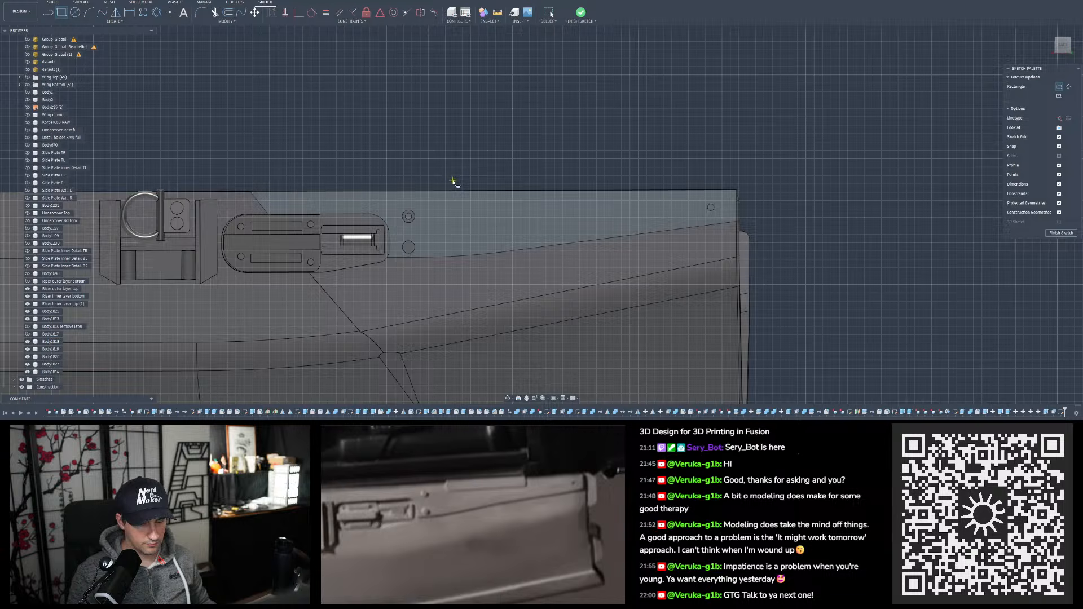
{"action": "left_click", "coordinate": [453, 181]}
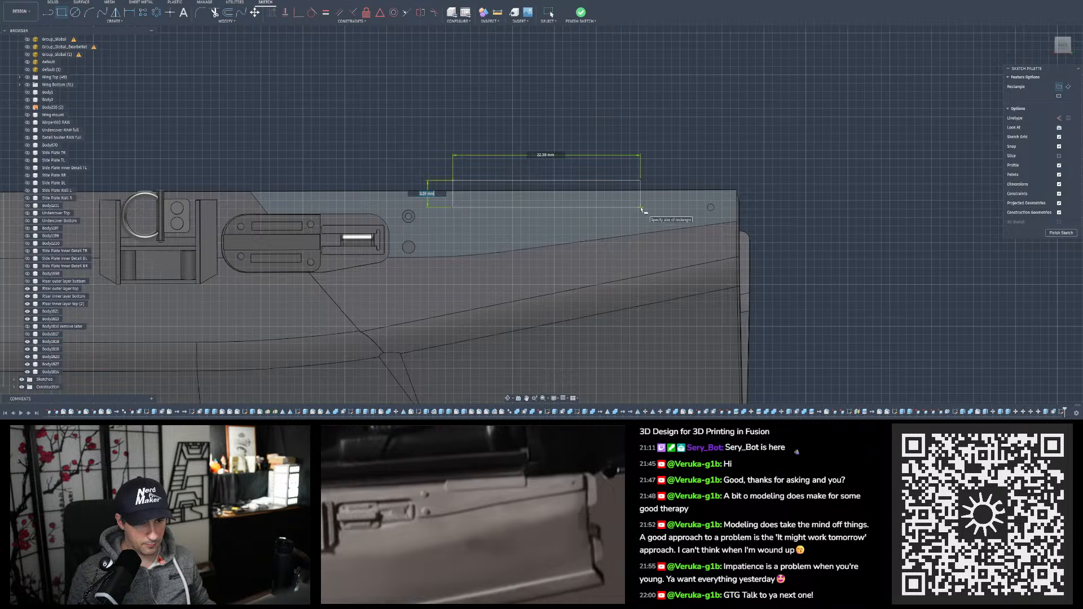
{"action": "left_click", "coordinate": [642, 209]}
{"action": "key", "text": "Escape"}
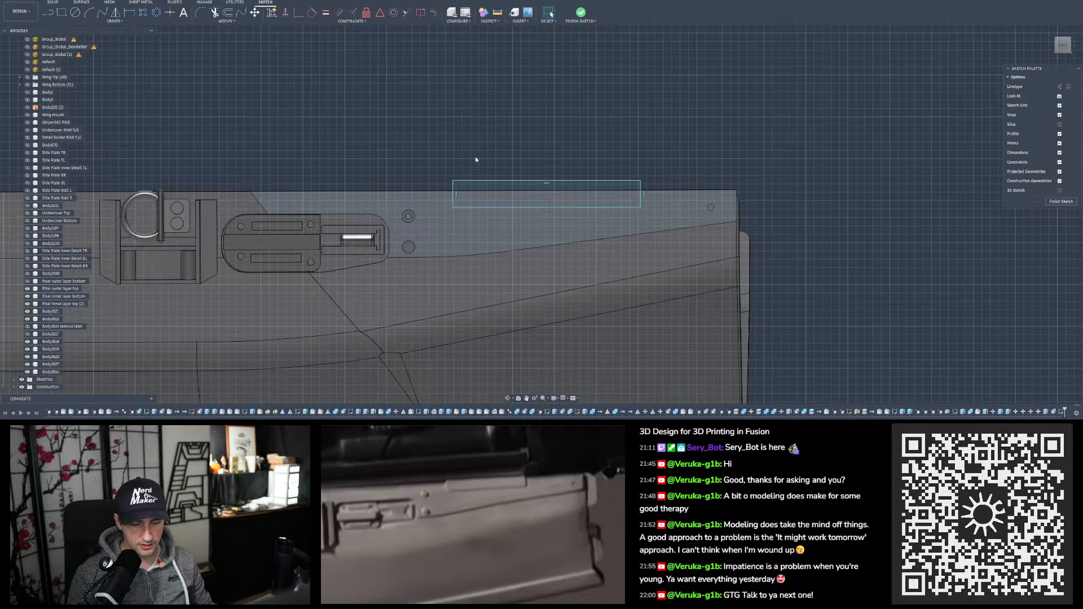
Show the default scan mesh and compare the rectangle's position with the scanned riser edge at several magnifications
{"action": "left_click", "coordinate": [27, 62]}
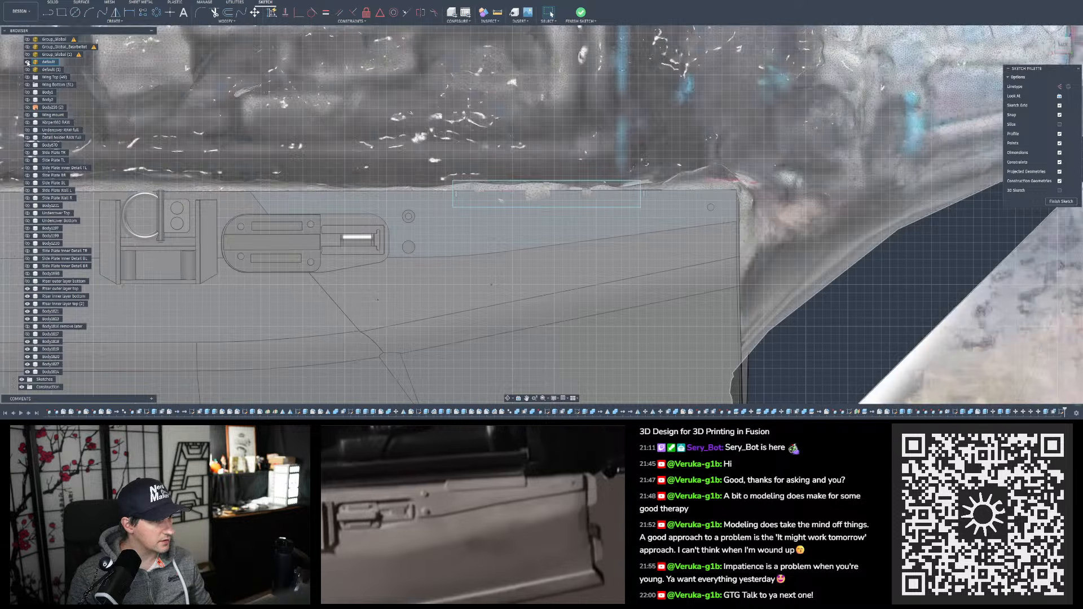
{"action": "scroll", "coordinate": [689, 201], "scroll_direction": "up", "scroll_amount": 2}
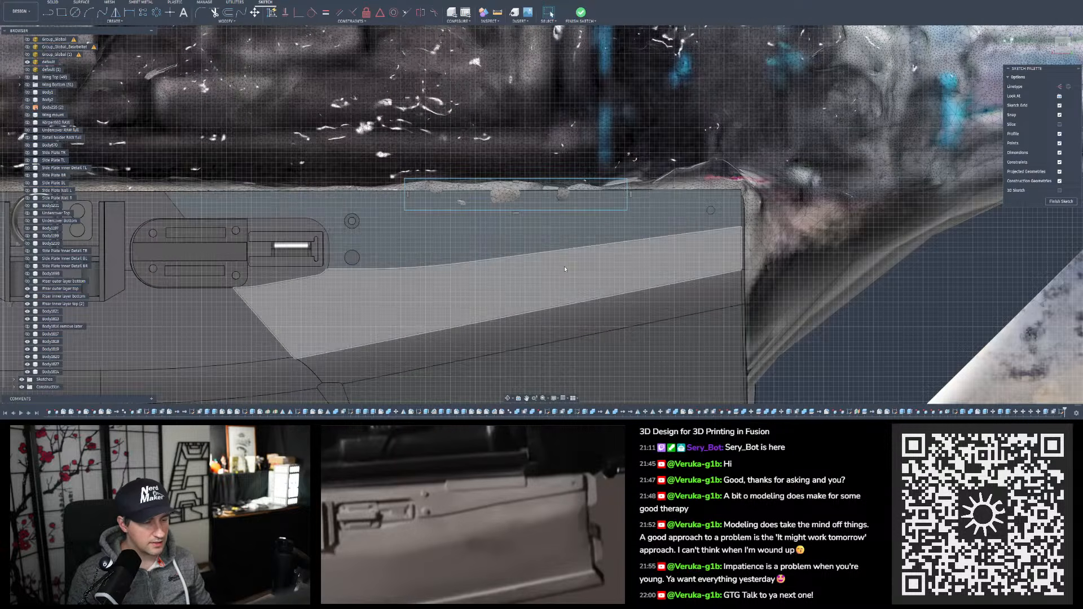
{"action": "scroll", "coordinate": [689, 282], "scroll_direction": "down", "scroll_amount": 4}
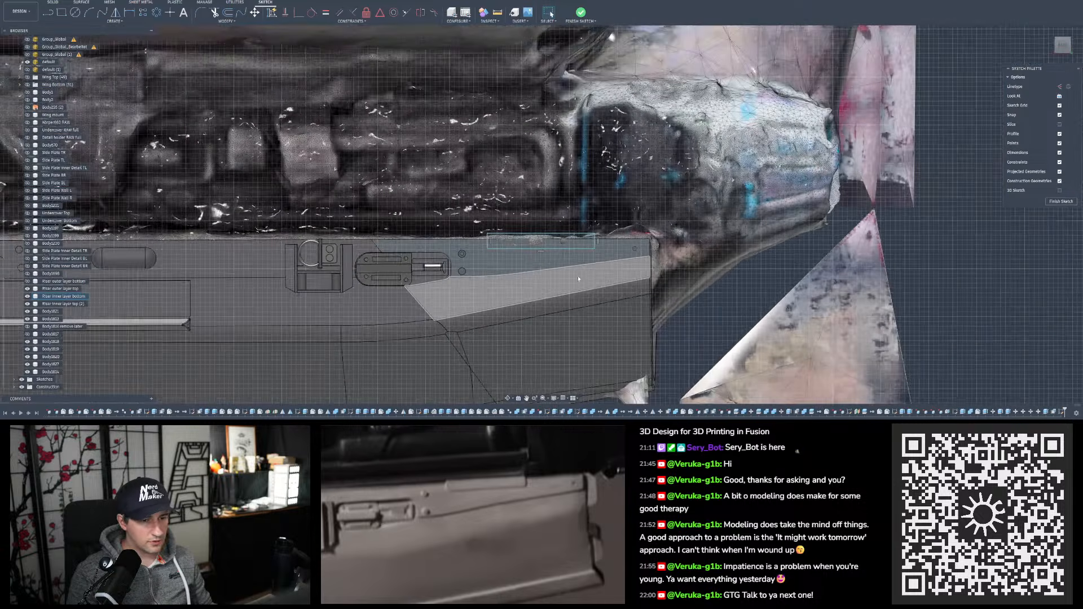
{"action": "scroll", "coordinate": [686, 286], "scroll_direction": "up", "scroll_amount": 5}
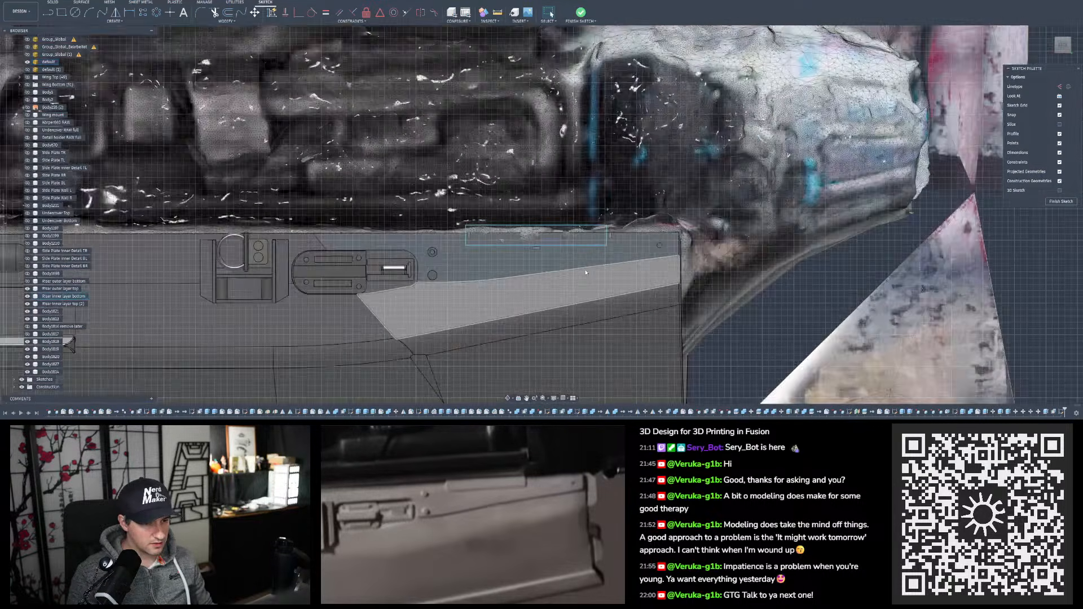
{"action": "scroll", "coordinate": [548, 279], "scroll_direction": "up", "scroll_amount": 2}
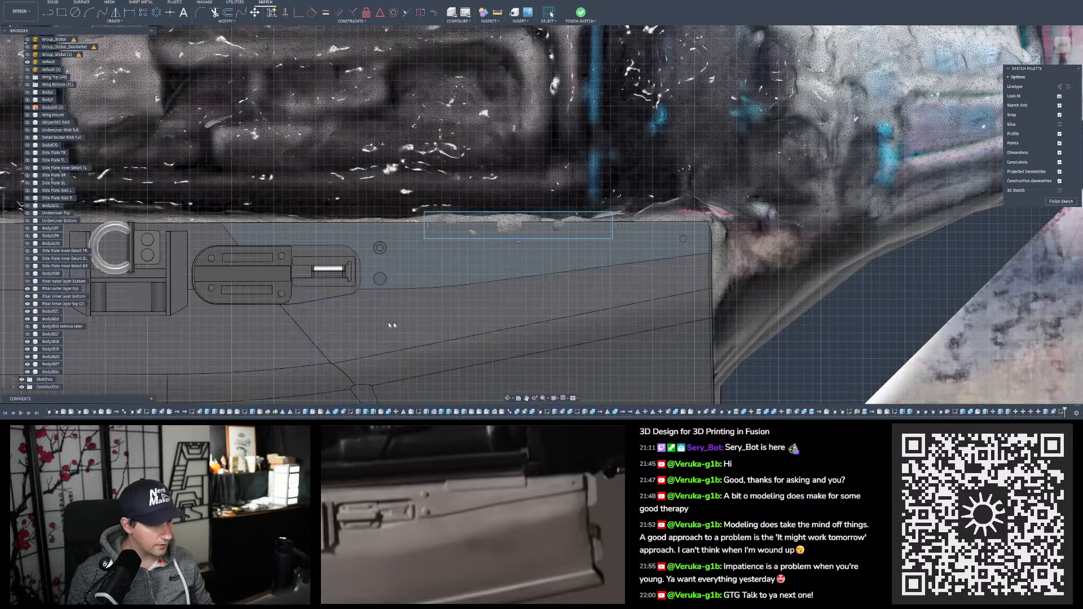
Toggle the visibility of the Riser inner layer bottom body and compare its surface with the scan from several angles
{"action": "left_click", "coordinate": [27, 297]}
{"action": "left_click", "coordinate": [27, 297]}
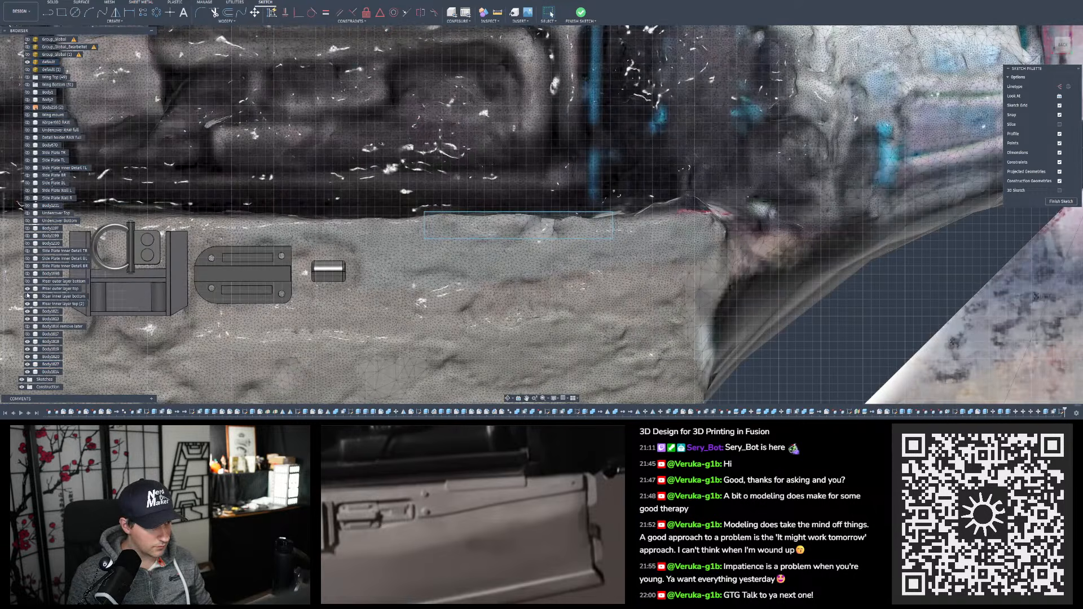
{"action": "left_click", "coordinate": [27, 297]}
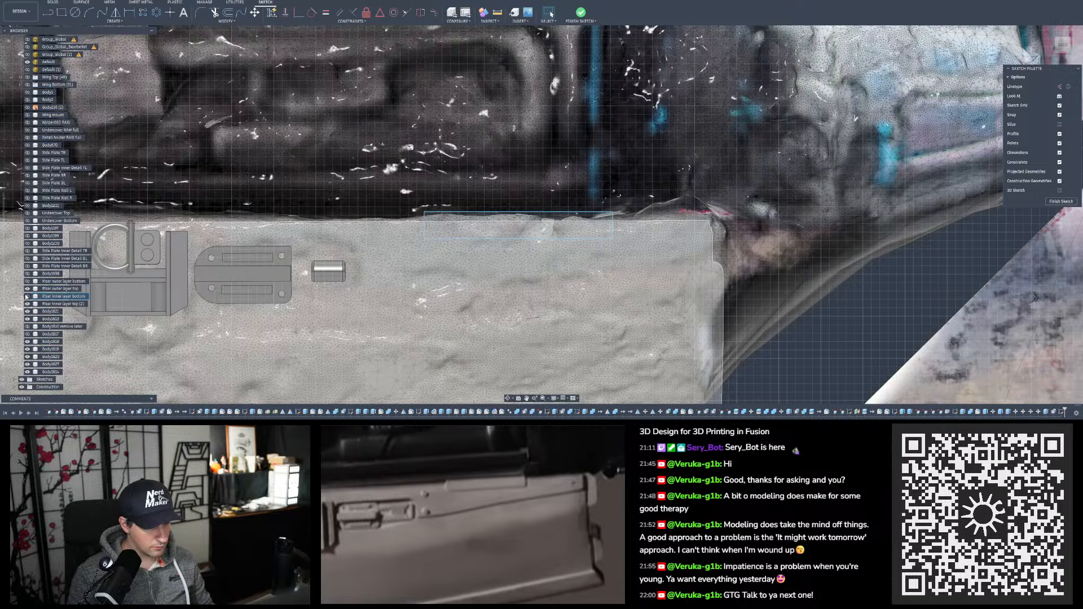
{"action": "left_click", "coordinate": [26, 296]}
{"action": "left_click", "coordinate": [26, 297]}
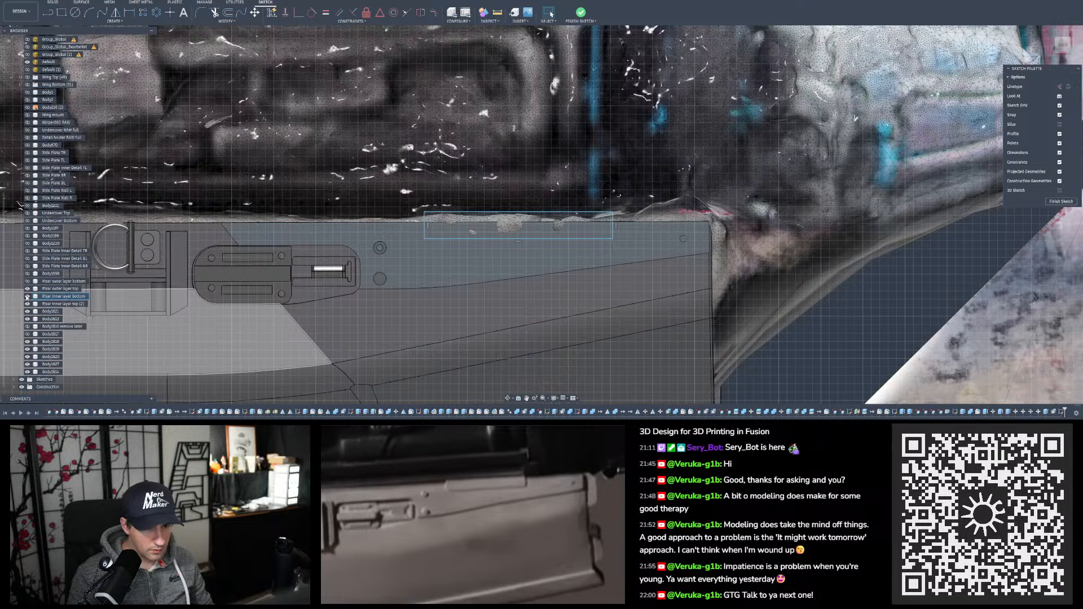
{"action": "left_click", "coordinate": [27, 297]}
{"action": "left_click", "coordinate": [26, 297]}
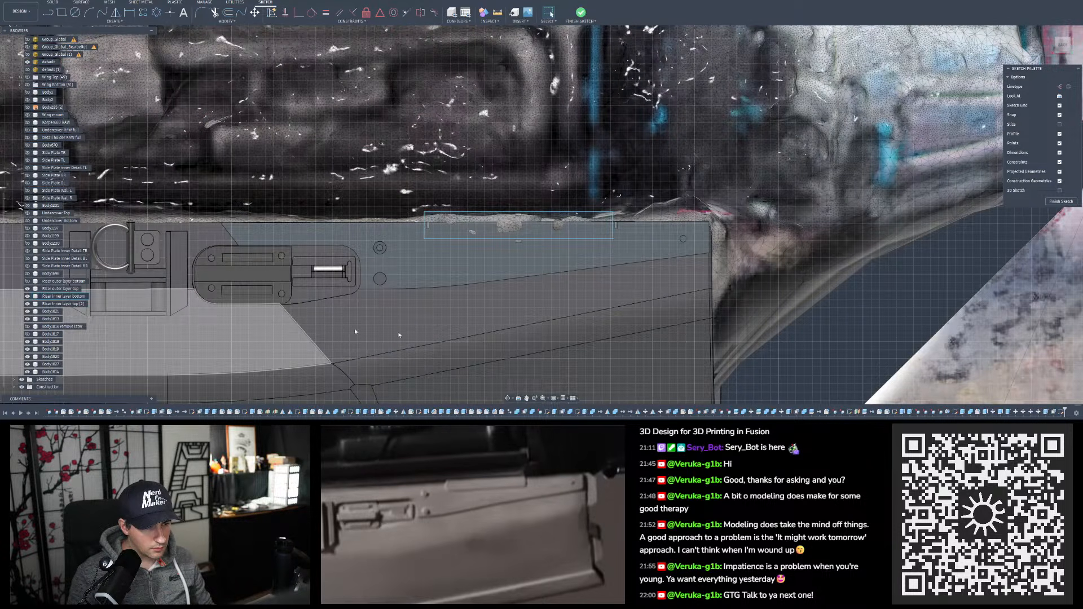
{"action": "mouse_move", "coordinate": [432, 323]}
{"action": "middle_mouse_down", "text": "shift"}
{"action": "mouse_move", "coordinate": [497, 361]}
{"action": "mouse_move", "coordinate": [361, 347]}
{"action": "mouse_move", "coordinate": [379, 183]}
{"action": "middle_mouse_up", "text": "shift"}
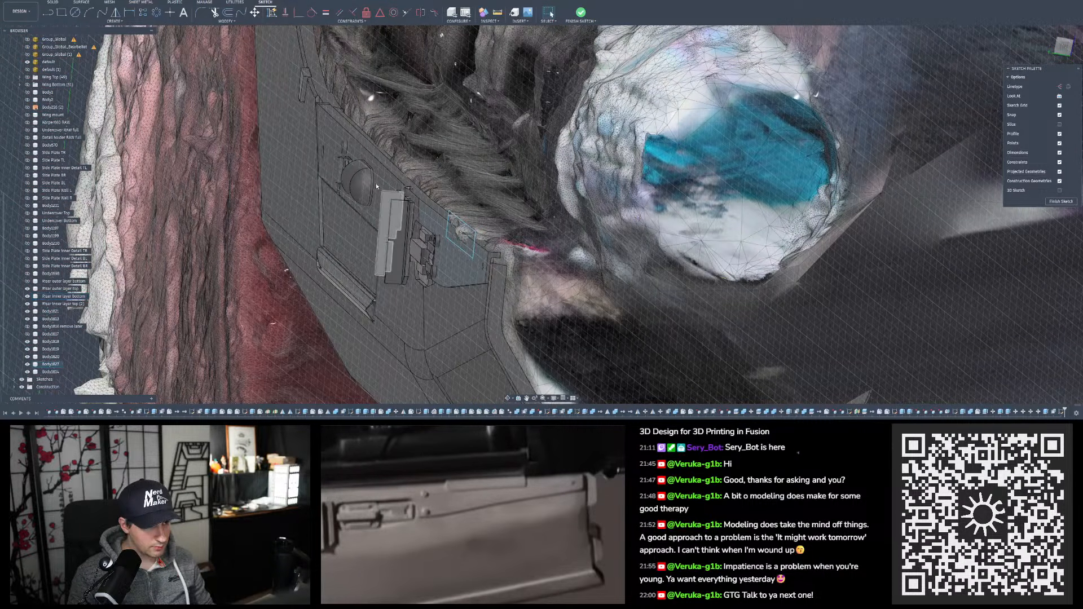
{"action": "mouse_move", "coordinate": [377, 184]}
{"action": "middle_mouse_down", "text": "shift"}
{"action": "mouse_move", "coordinate": [743, 252]}
{"action": "mouse_move", "coordinate": [719, 282]}
{"action": "middle_mouse_up", "text": "shift"}
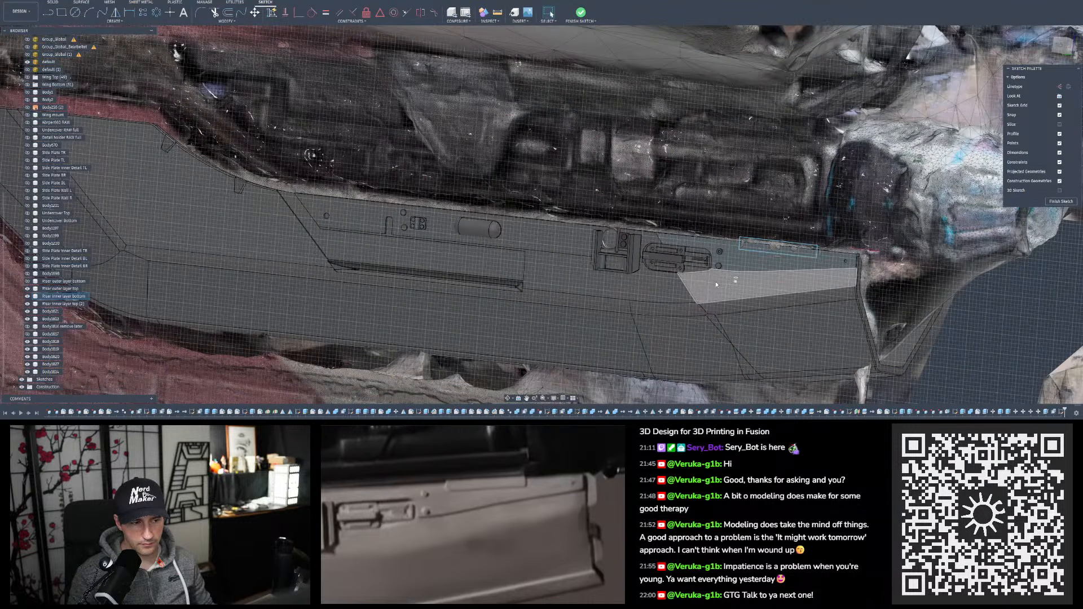
{"action": "middle_click_drag", "start_coordinate": [715, 282], "coordinate": [621, 264], "text": "shift"}
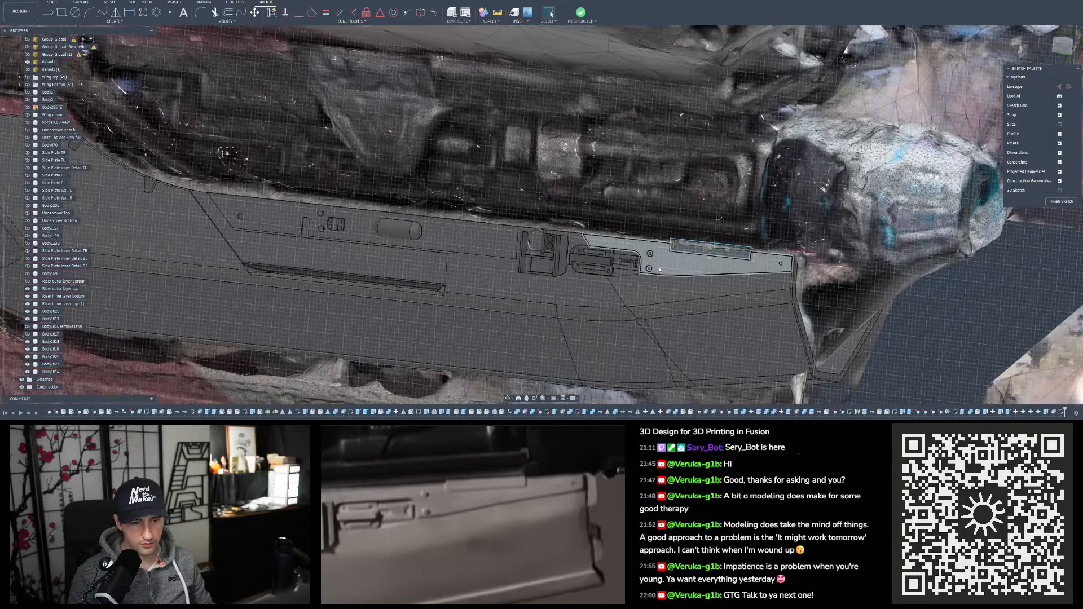
Undo the recent visibility changes, the rectangle and the creation of its sketch
{"action": "key", "text": "ctrl+z"}
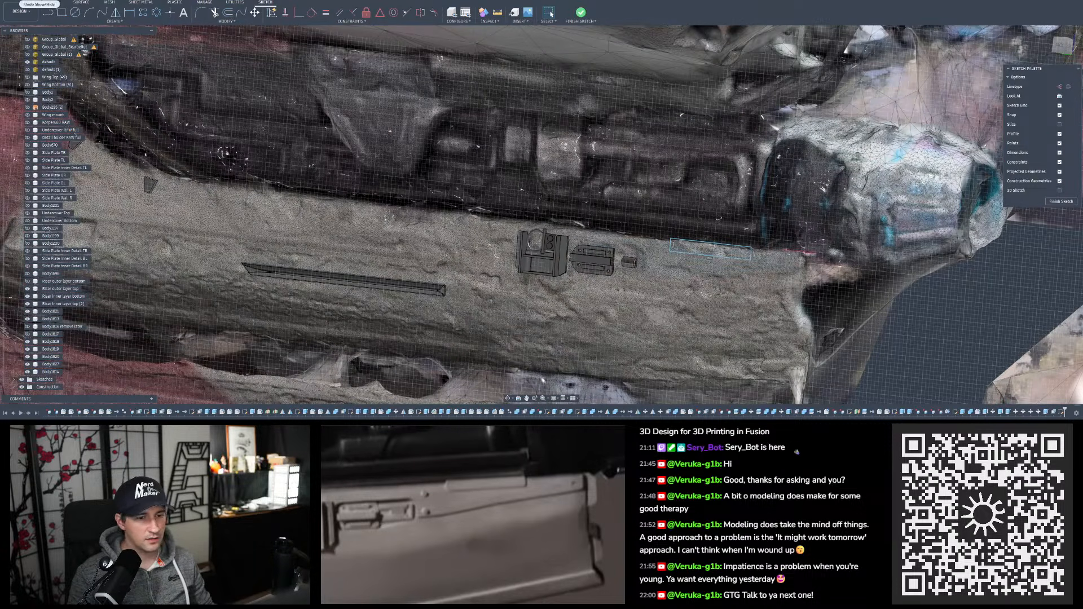
{"action": "key", "text": "ctrl+y"}
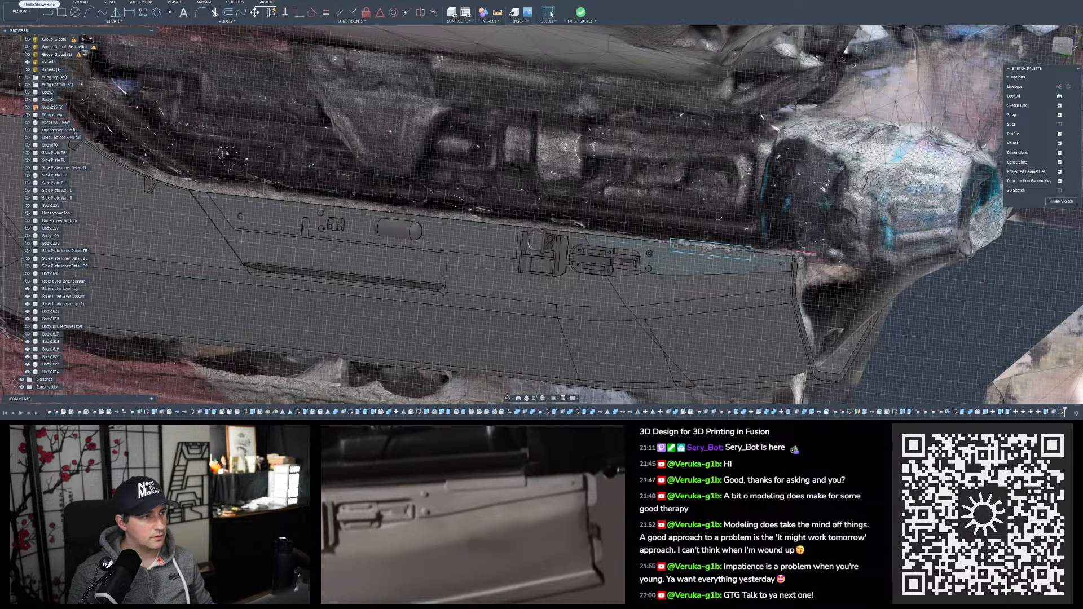
{"action": "left_click", "coordinate": [50, 5]}
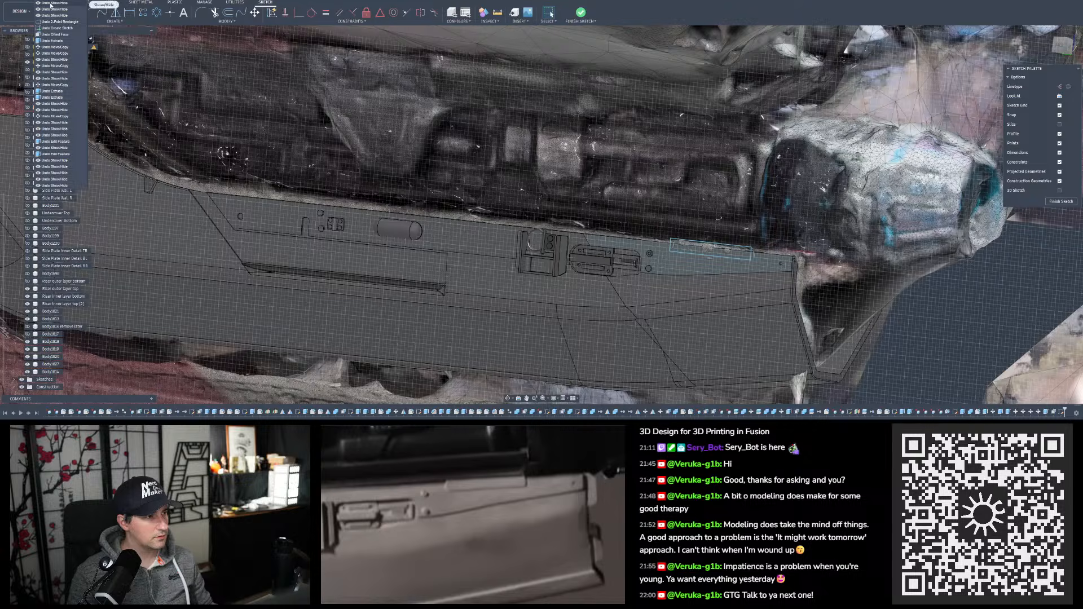
{"action": "left_click", "coordinate": [46, 29]}
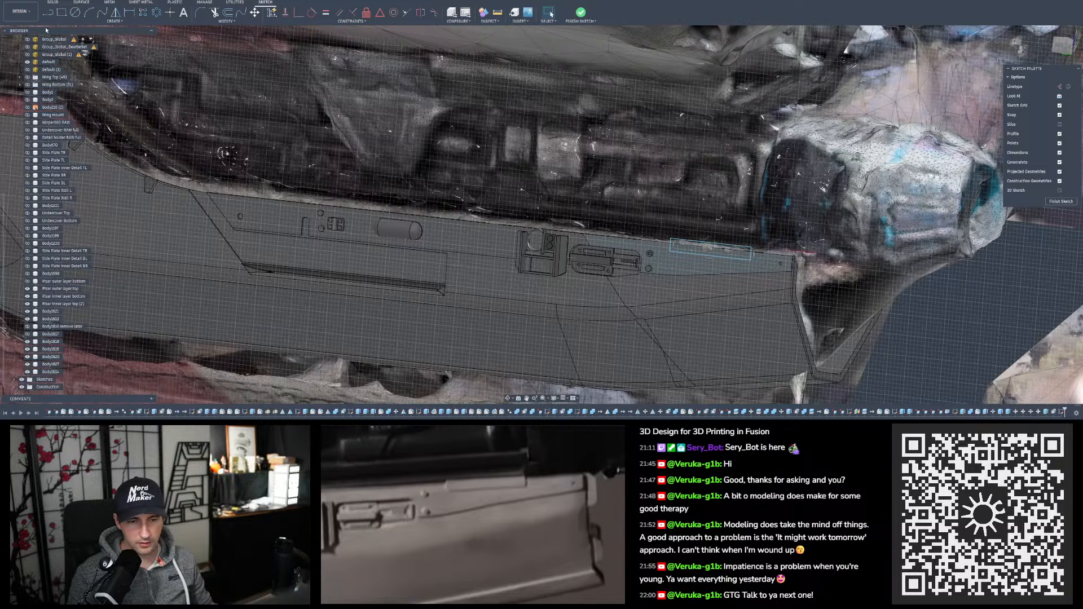
{"action": "scroll", "coordinate": [585, 226], "scroll_direction": "up", "scroll_amount": 3}
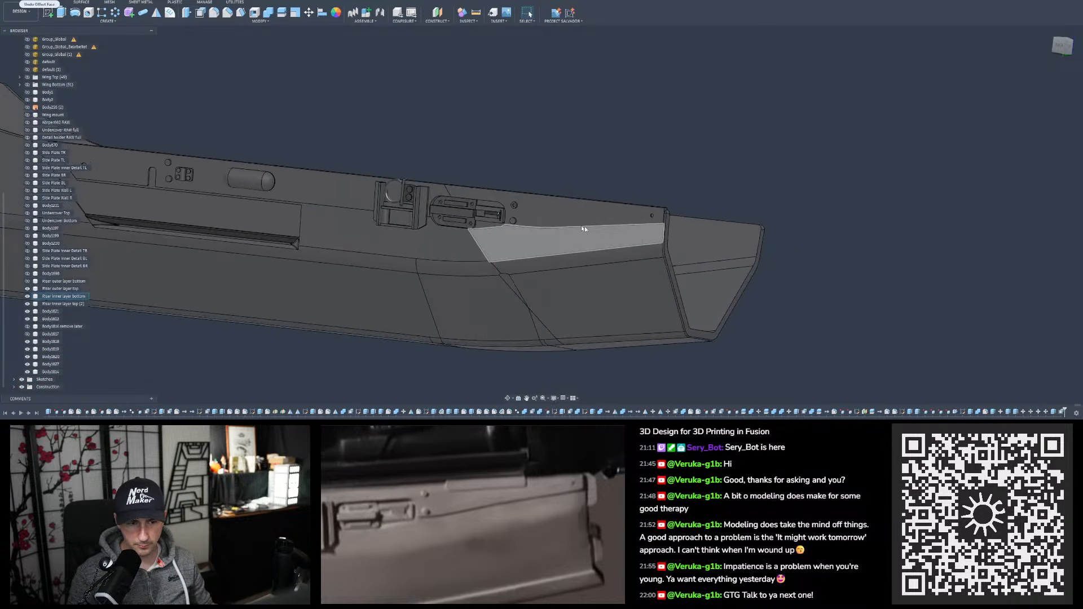
{"action": "left_click", "coordinate": [570, 236]}
{"action": "left_click", "coordinate": [629, 164]}
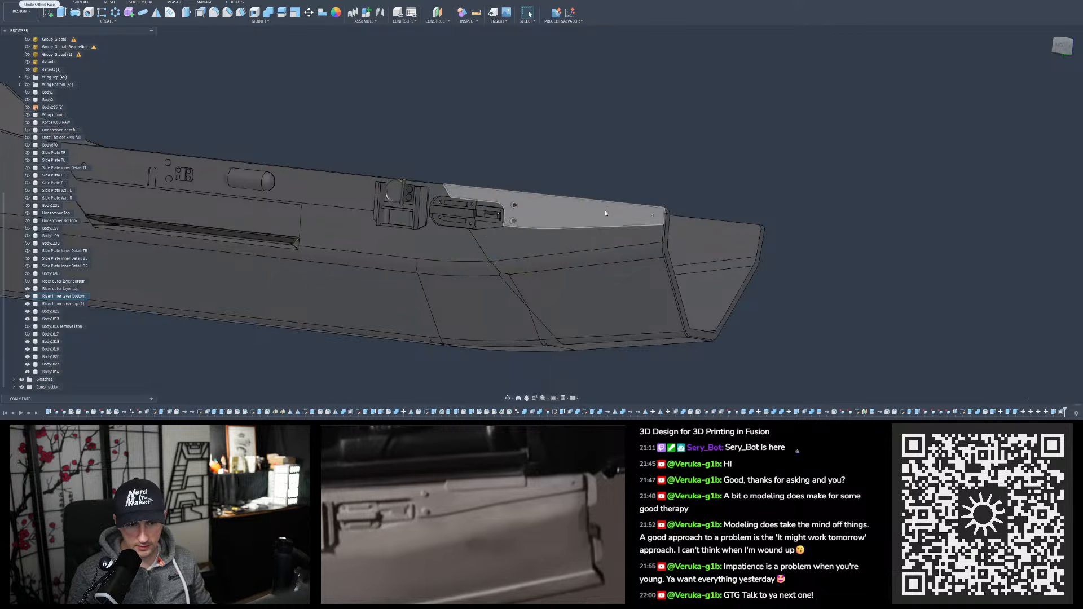
{"action": "left_click", "coordinate": [605, 210]}
{"action": "left_click", "coordinate": [637, 235]}
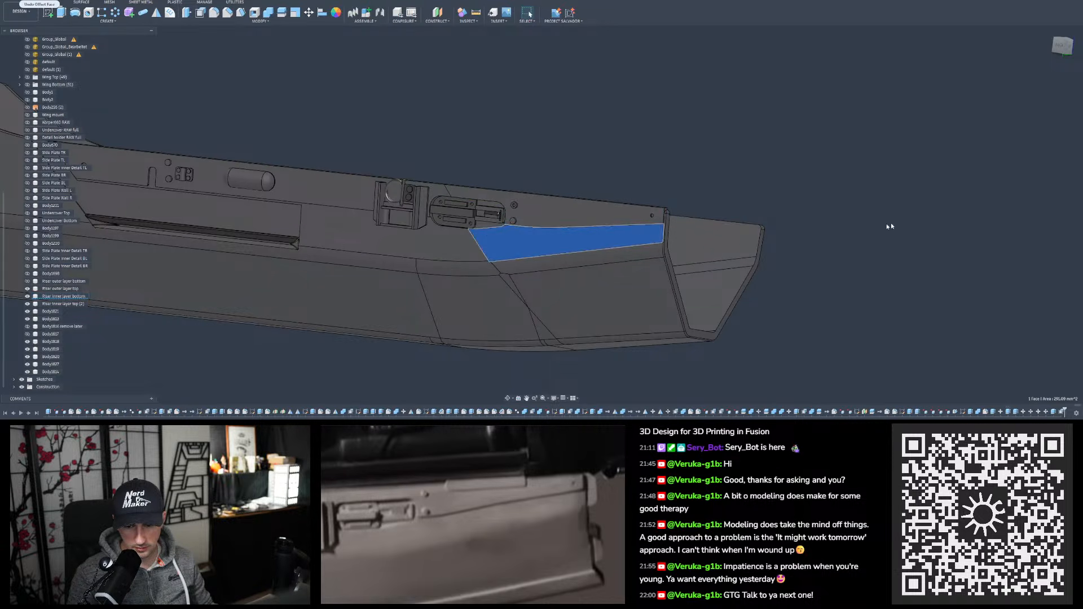
{"action": "left_click", "coordinate": [934, 278]}
Open the latch frame's join extrusion for editing and examine the slot geometry around it on the bottom riser
{"action": "double_click", "coordinate": [1009, 412]}
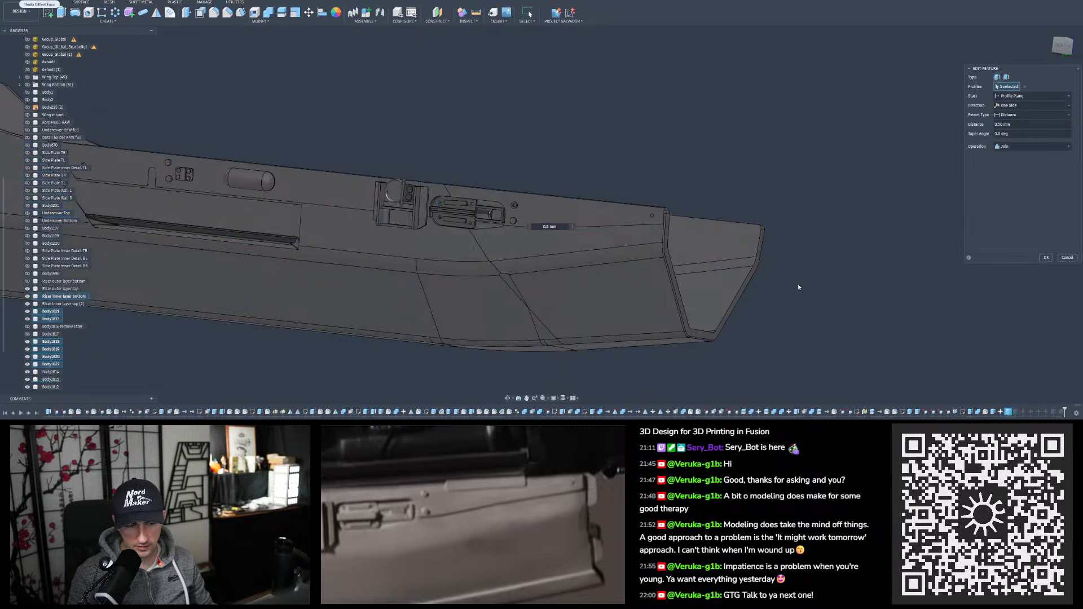
{"action": "scroll", "coordinate": [468, 226], "scroll_direction": "up", "scroll_amount": 3}
{"action": "scroll", "coordinate": [467, 226], "scroll_direction": "up", "scroll_amount": 4}
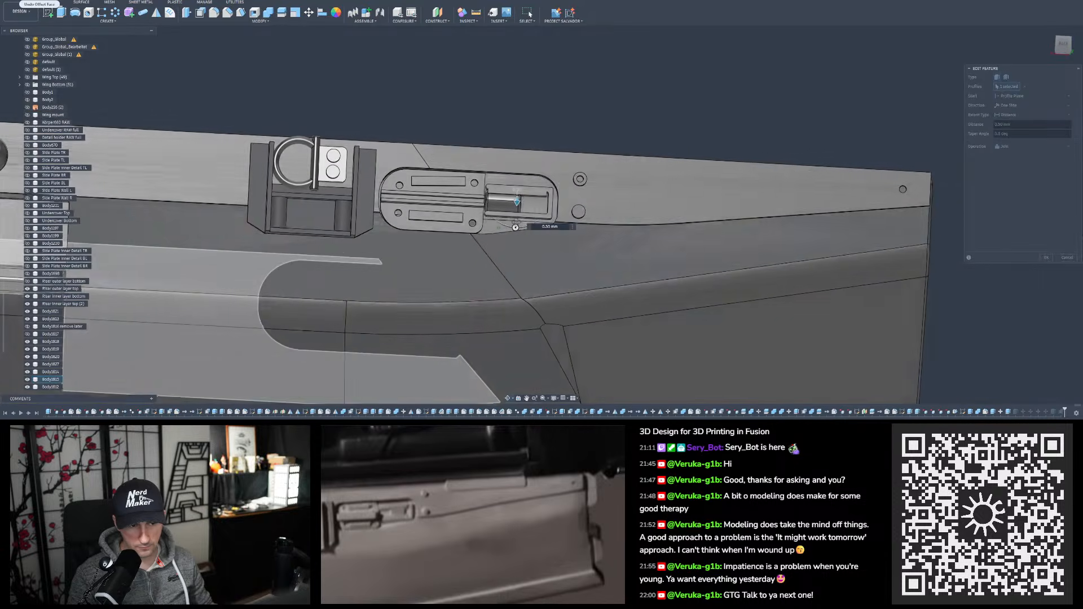
{"action": "scroll", "coordinate": [526, 195], "scroll_direction": "up", "scroll_amount": 5}
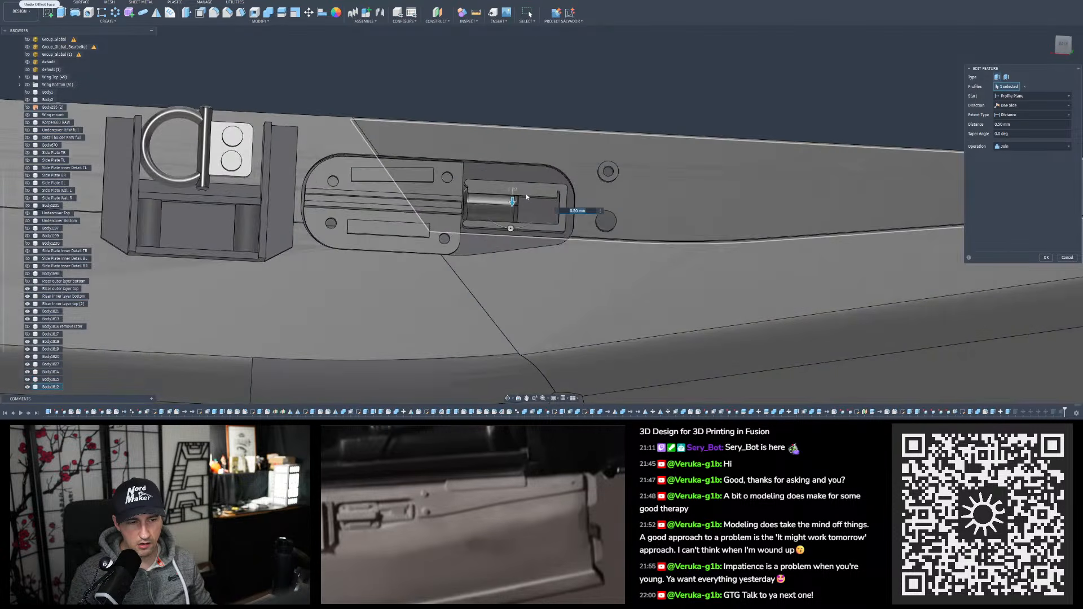
{"action": "middle_click_drag", "start_coordinate": [527, 195], "coordinate": [492, 198], "text": "shift"}
{"action": "left_click_drag", "start_coordinate": [492, 197], "coordinate": [497, 187], "text": "shift"}
{"action": "middle_click_drag", "start_coordinate": [497, 187], "coordinate": [512, 204], "text": "shift"}
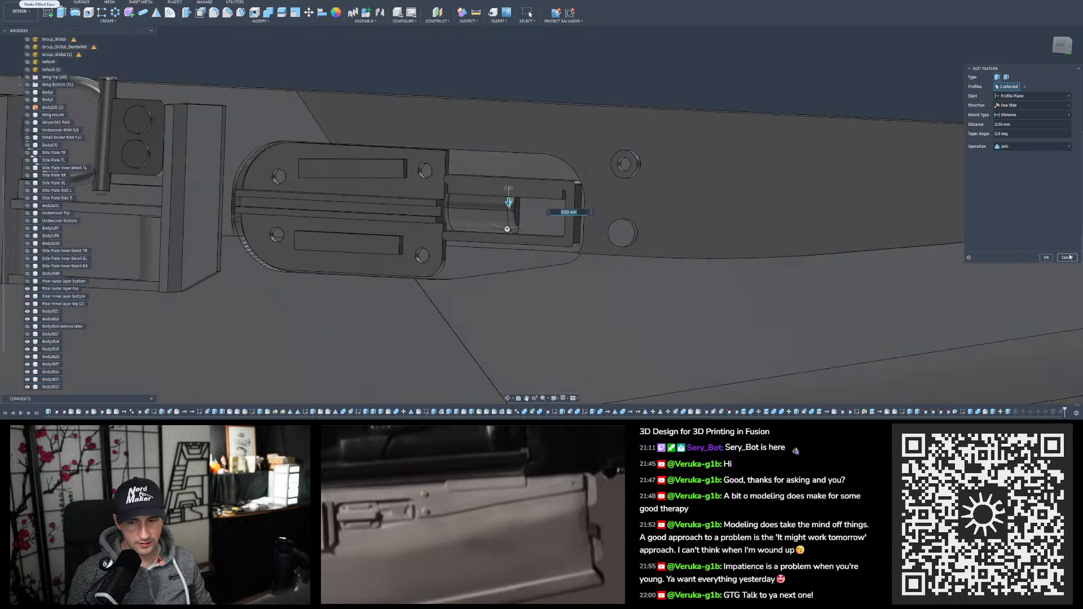
{"action": "left_click", "coordinate": [1047, 258]}
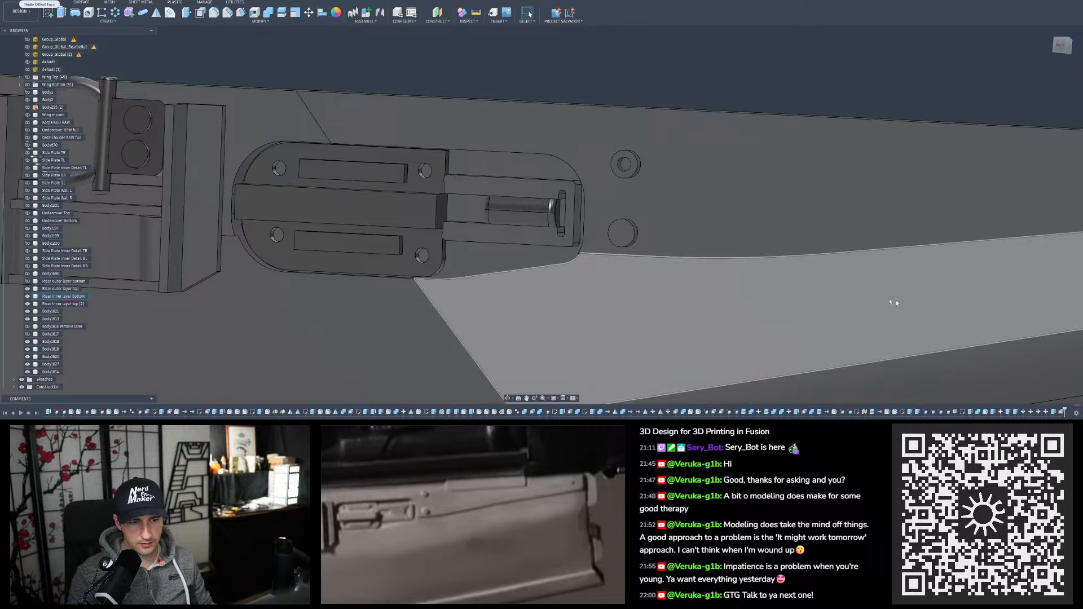
Reopen the latch frame's extrusion, hide Riser inner layer bottom and the remaining riser body, and examine the exposed latch parts
{"action": "double_click", "coordinate": [1009, 414]}
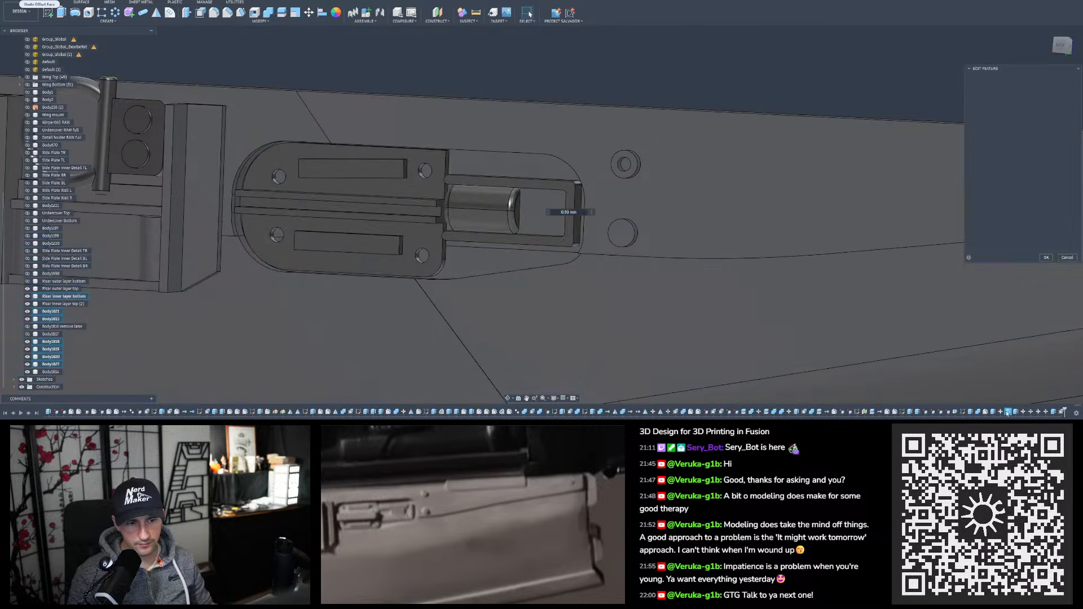
{"action": "scroll", "coordinate": [581, 254], "scroll_direction": "down", "scroll_amount": 3}
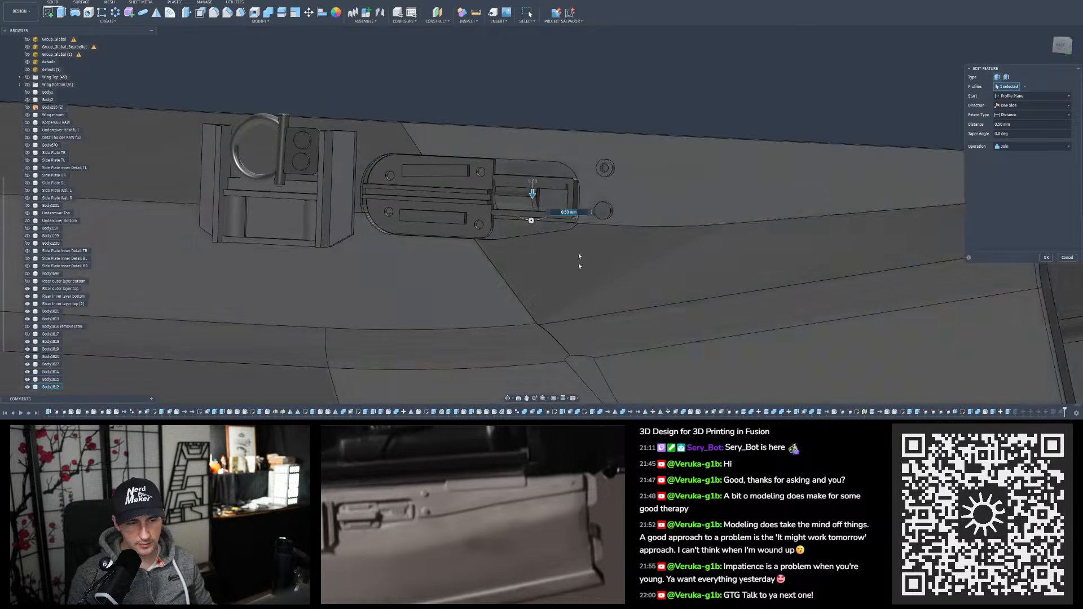
{"action": "scroll", "coordinate": [550, 307], "scroll_direction": "up", "scroll_amount": 2}
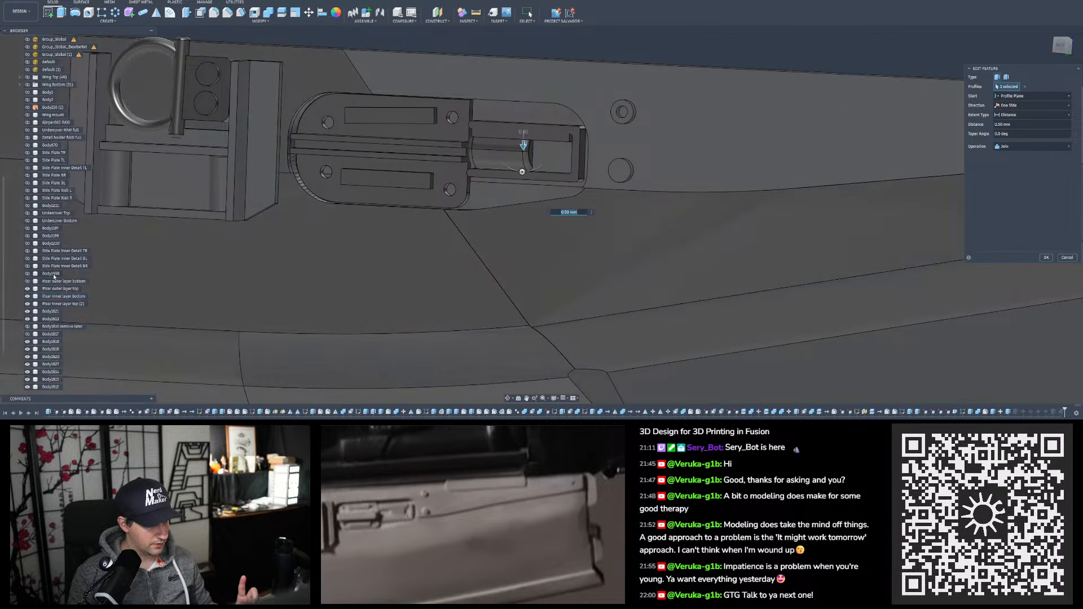
{"action": "left_click", "coordinate": [28, 296]}
{"action": "middle_click_drag", "start_coordinate": [585, 197], "coordinate": [686, 176], "text": "shift"}
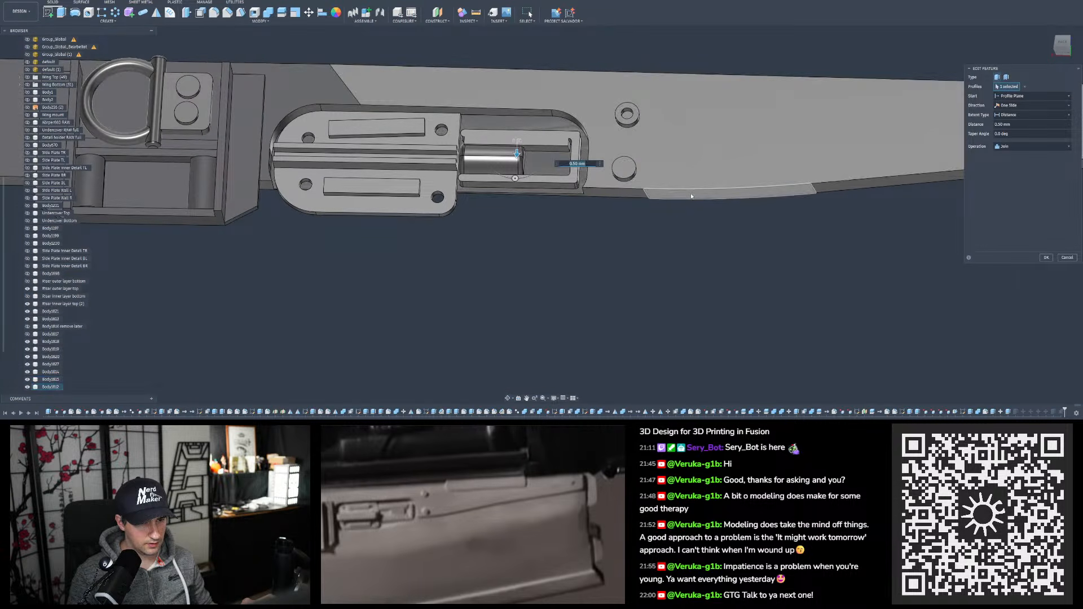
{"action": "left_click", "coordinate": [27, 387]}
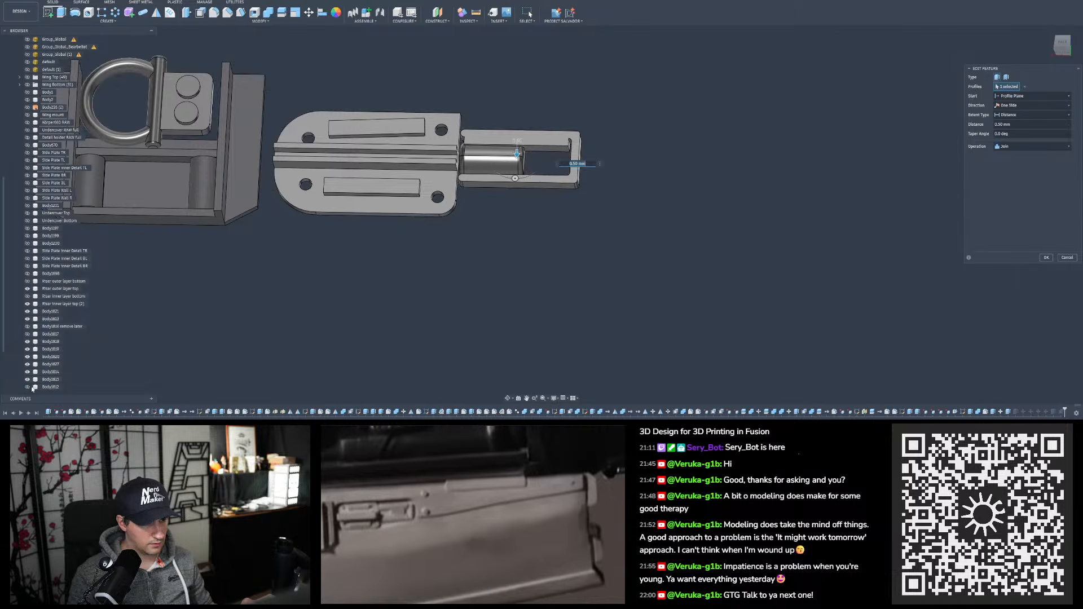
{"action": "scroll", "coordinate": [578, 232], "scroll_direction": "down", "scroll_amount": 3}
{"action": "scroll", "coordinate": [532, 216], "scroll_direction": "up", "scroll_amount": 2}
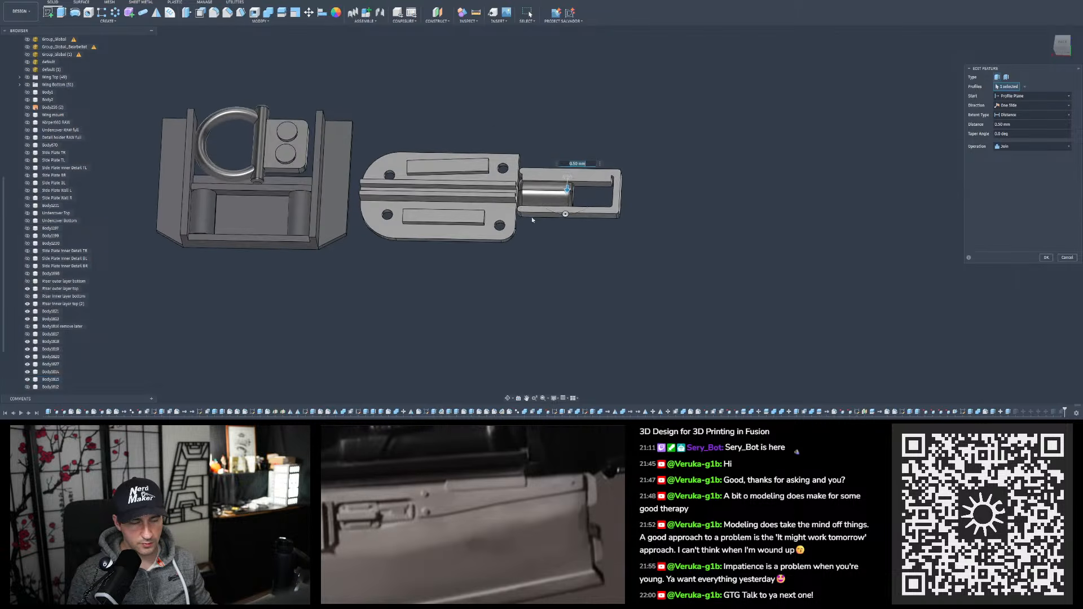
{"action": "middle_click_drag", "start_coordinate": [531, 217], "coordinate": [534, 228], "text": "shift"}
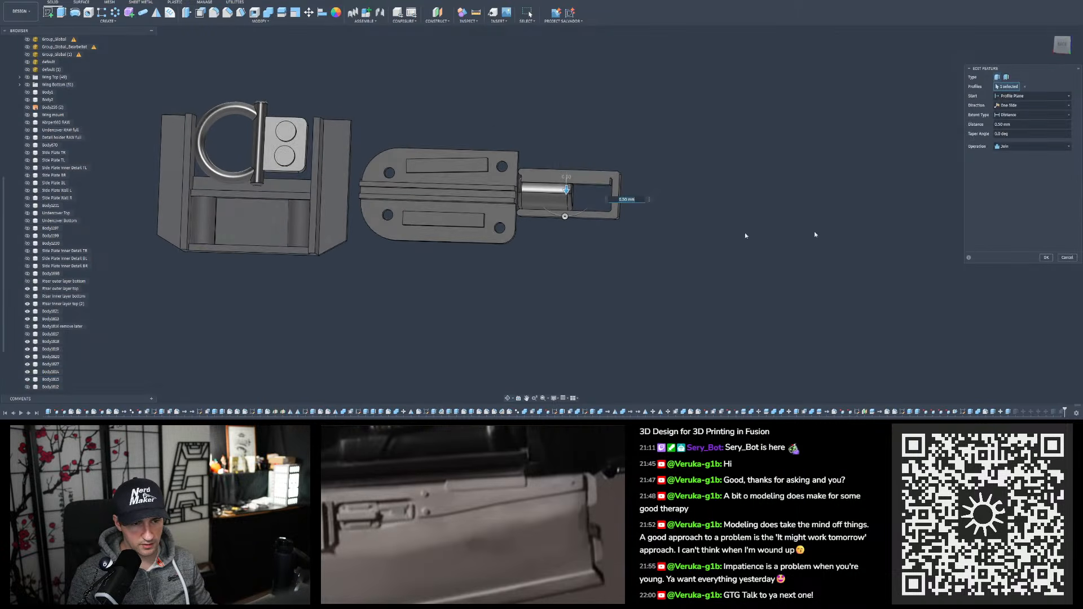
{"action": "left_click", "coordinate": [1047, 258]}
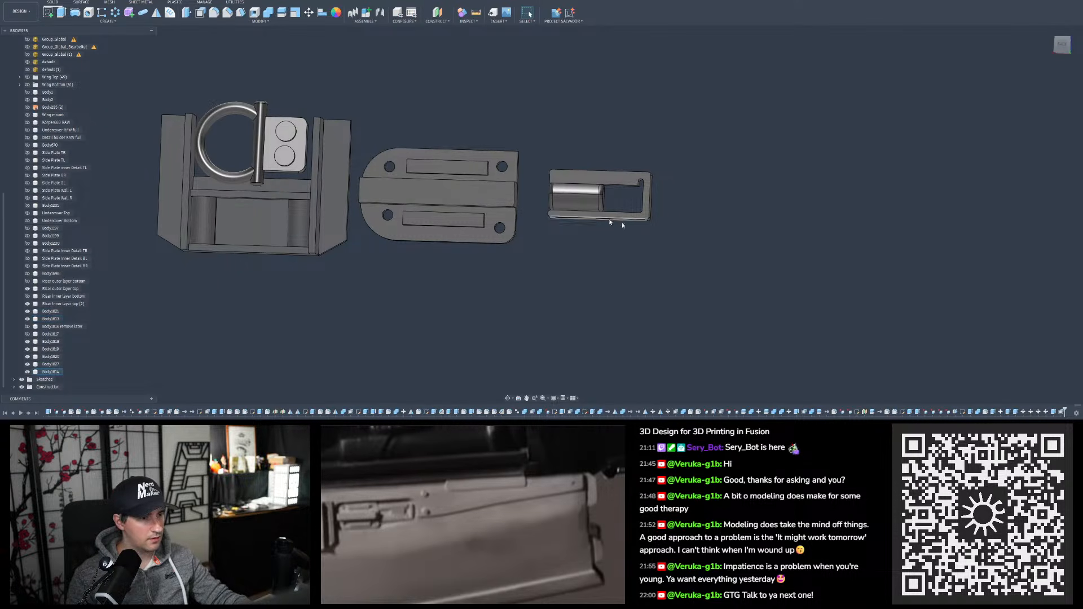
Undo and redo the last visibility changes, and review the frame's extrusions with the cylindrical pin hidden
{"action": "middle_click_drag", "start_coordinate": [583, 177], "coordinate": [563, 151], "text": "shift"}
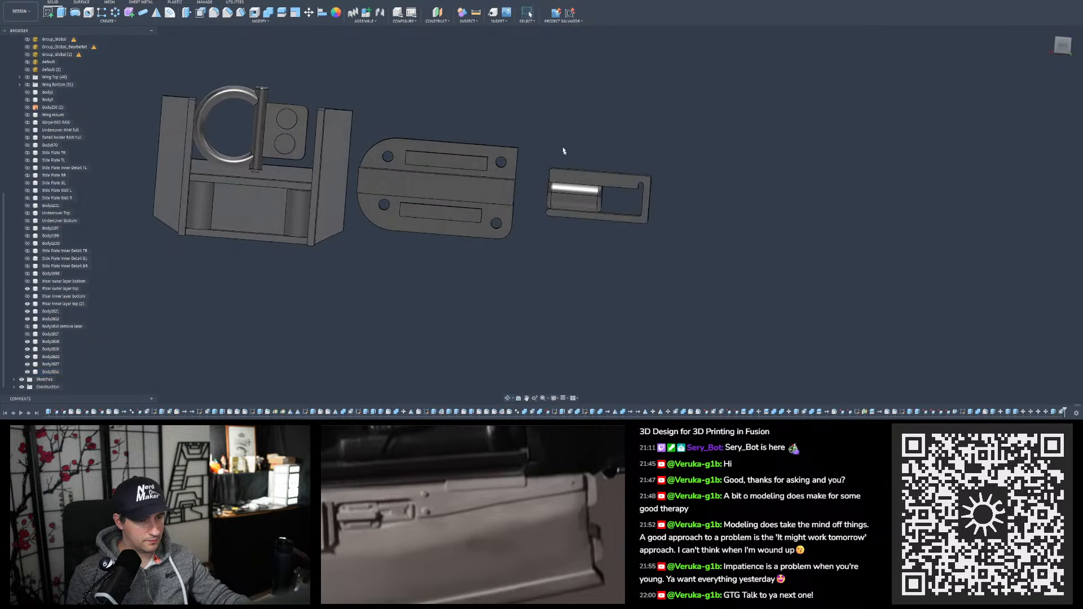
{"action": "key", "text": "ctrl+z"}
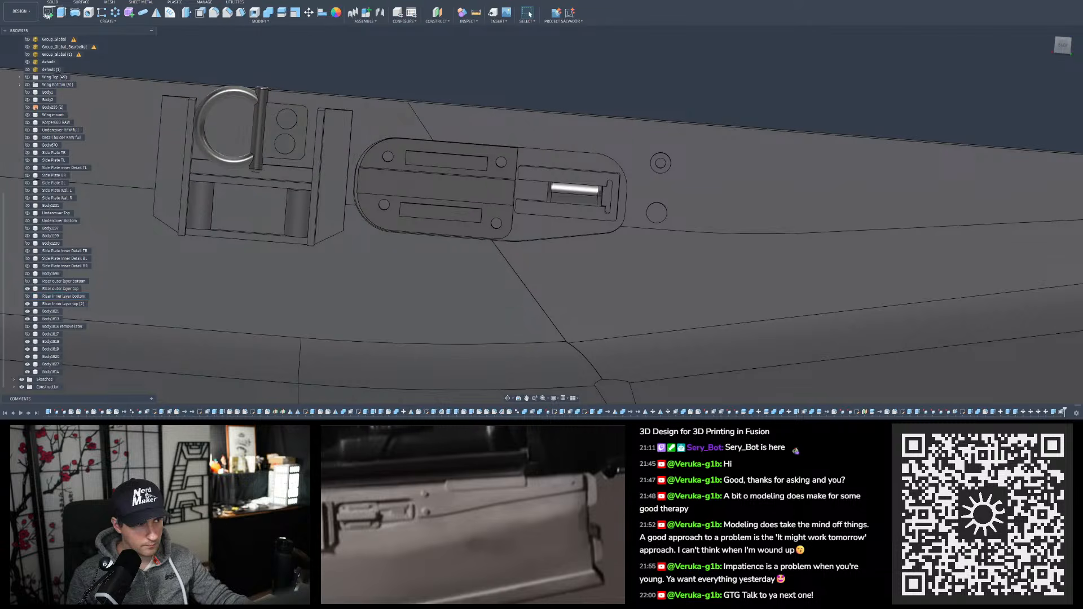
{"action": "key", "text": "ctrl+y"}
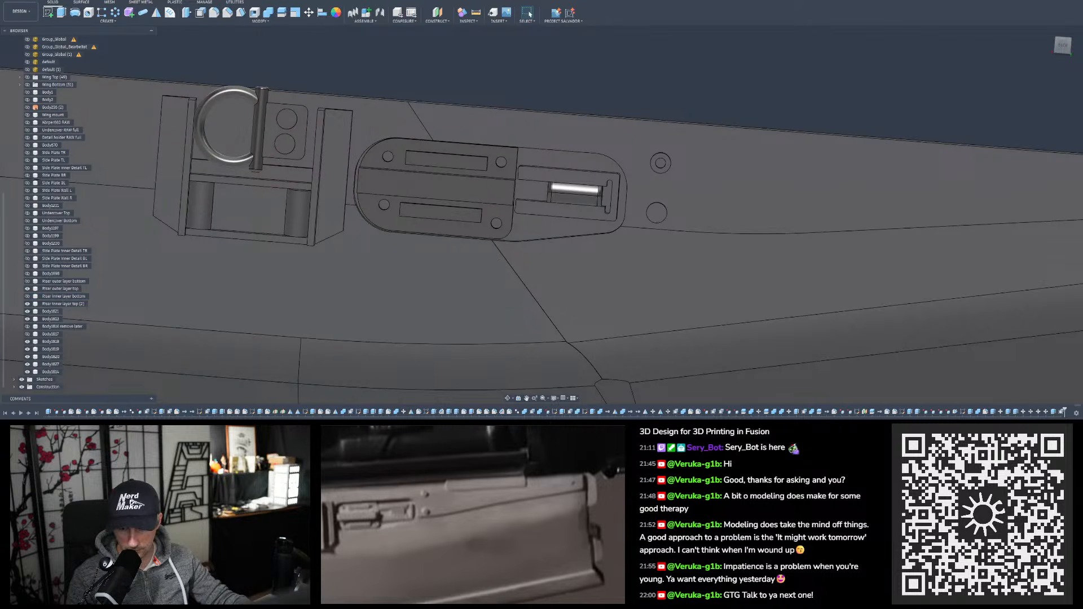
{"action": "scroll", "coordinate": [584, 202], "scroll_direction": "up", "scroll_amount": 3}
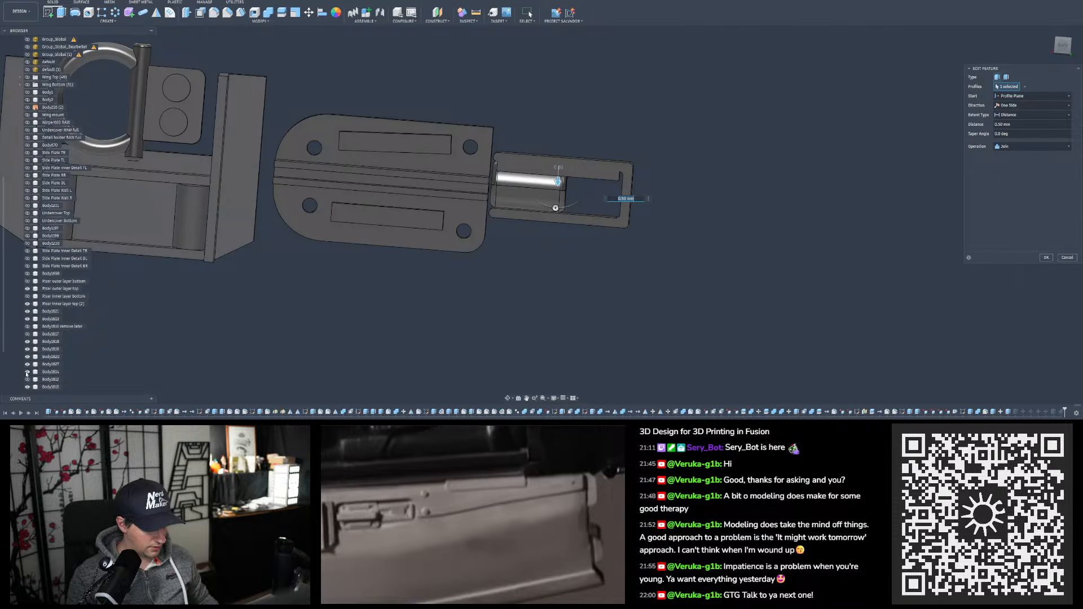
{"action": "scroll", "coordinate": [445, 213], "scroll_direction": "up", "scroll_amount": 3}
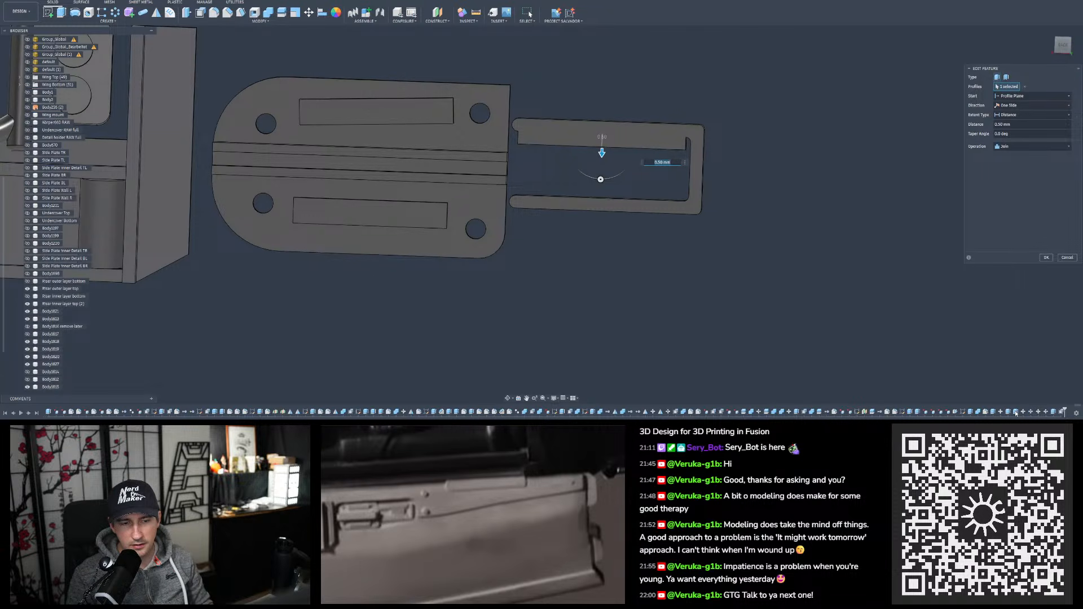
{"action": "key", "text": "Return"}
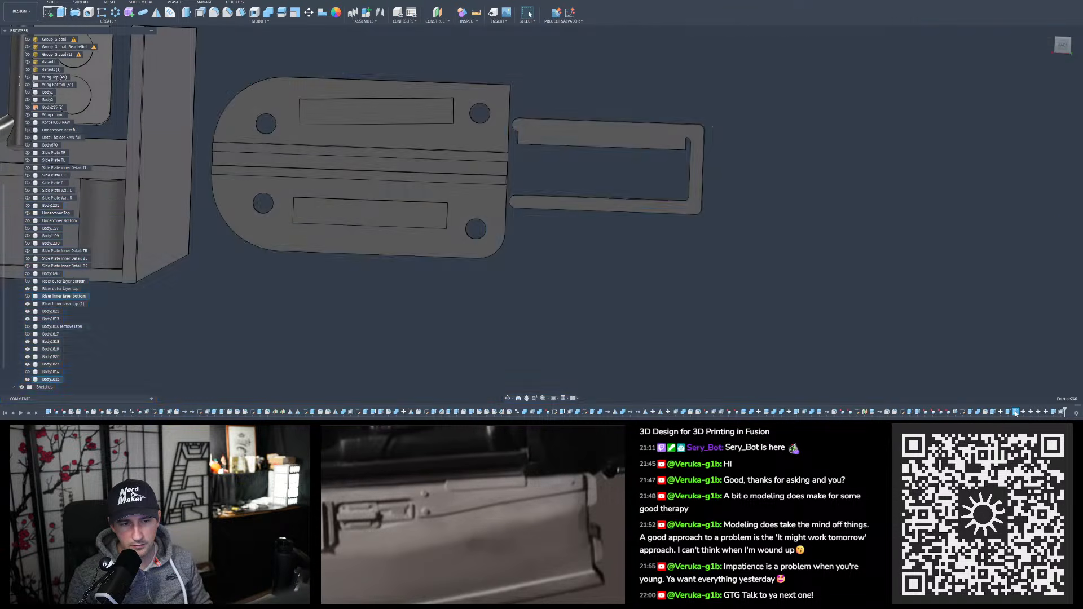
Reopen the frame's second extrusion, hide the riser bodies covering it, and inspect the two inner rails before cancelling the edit
{"action": "double_click", "coordinate": [1016, 413]}
{"action": "mouse_move", "coordinate": [659, 262]}
{"action": "middle_mouse_down", "text": "shift"}
{"action": "mouse_move", "coordinate": [651, 252]}
{"action": "mouse_move", "coordinate": [654, 266]}
{"action": "middle_mouse_up", "text": "shift"}
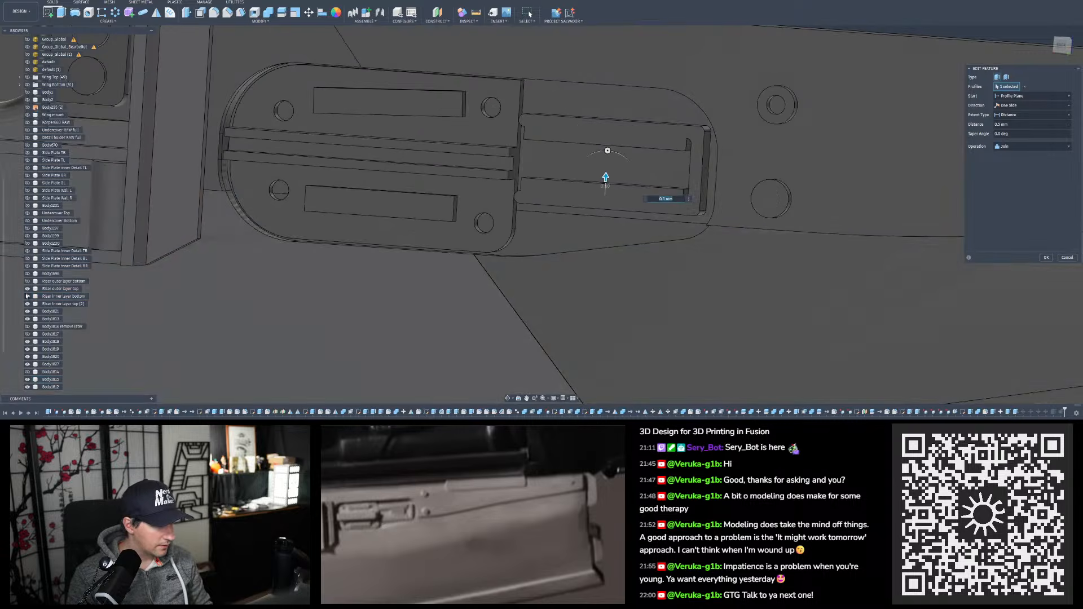
{"action": "left_click", "coordinate": [27, 296]}
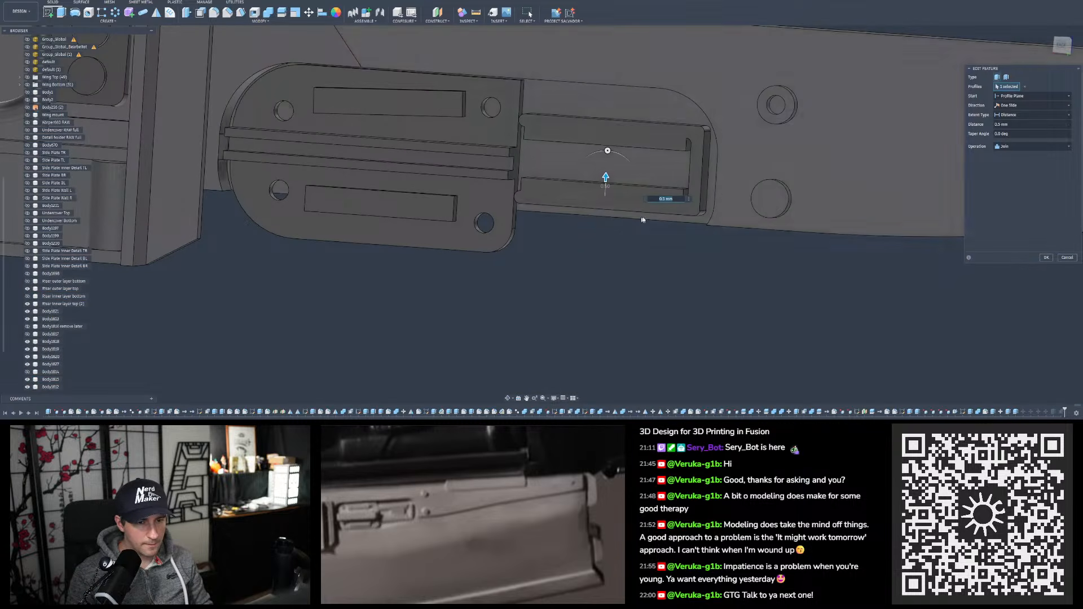
{"action": "middle_click_drag", "start_coordinate": [643, 220], "coordinate": [714, 222], "text": "shift"}
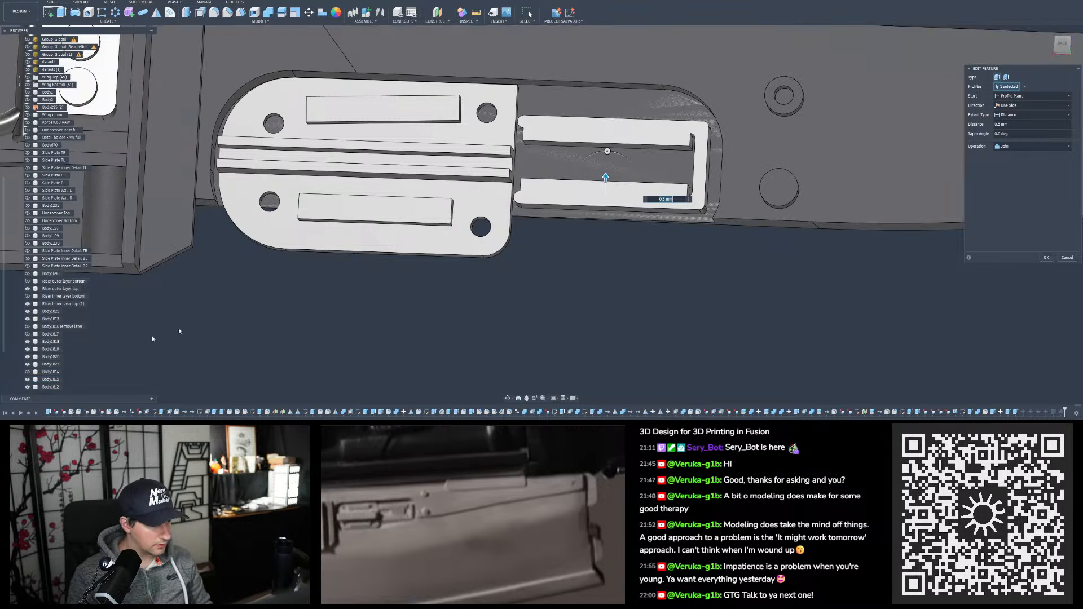
{"action": "left_click", "coordinate": [27, 380]}
{"action": "left_click", "coordinate": [27, 379]}
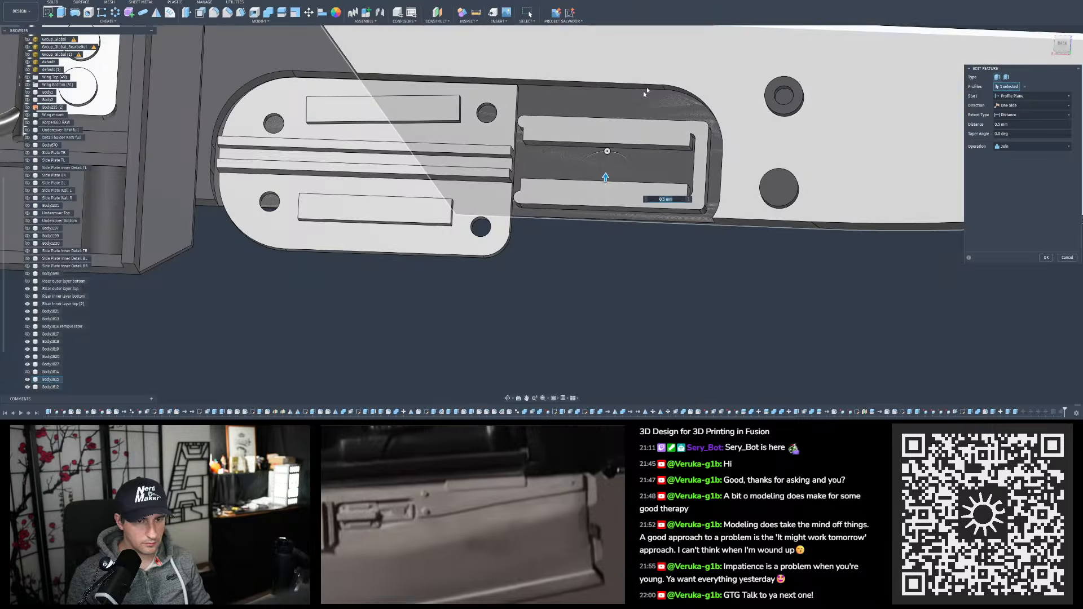
{"action": "left_click", "coordinate": [27, 387]}
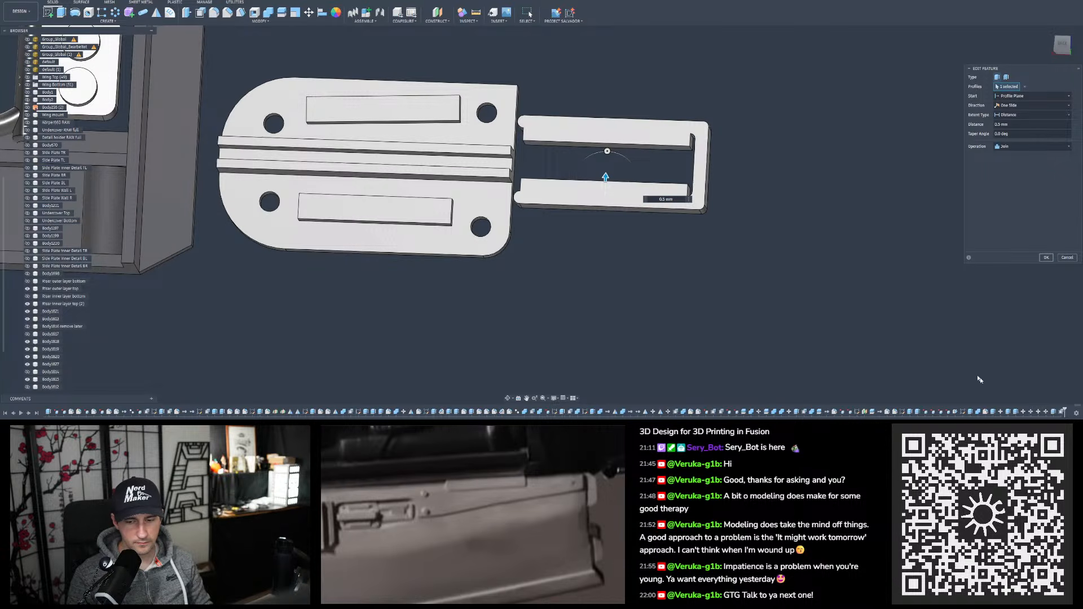
{"action": "key", "text": "Escape"}
Check which parts the first two move features after the frame's extrusion affect, and show the cylindrical pin body again
{"action": "left_click", "coordinate": [1024, 413]}
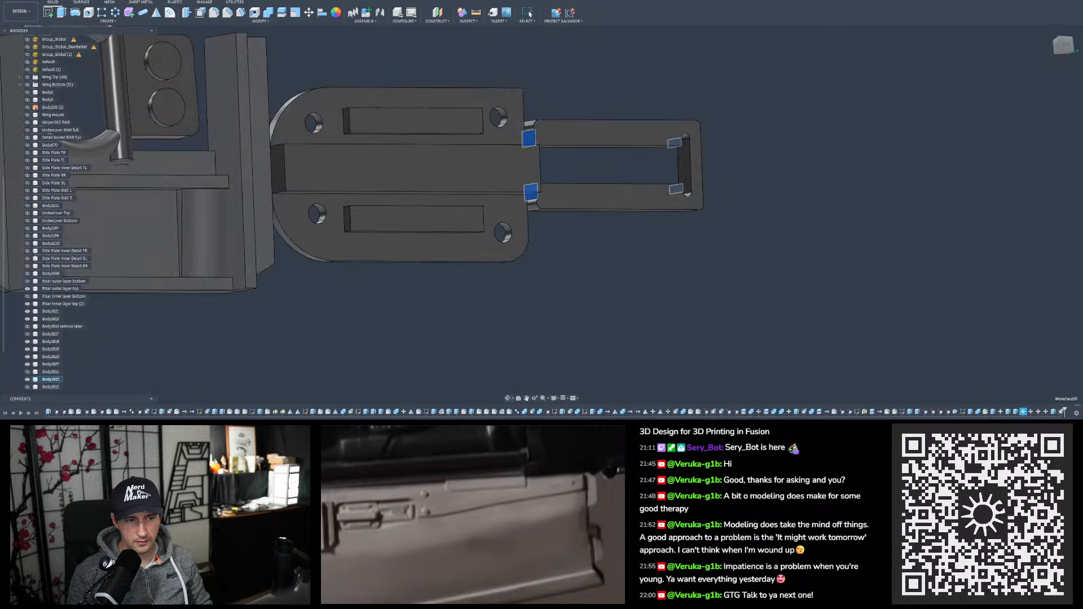
{"action": "middle_click_drag", "start_coordinate": [864, 256], "coordinate": [806, 277], "text": "shift"}
{"action": "left_click", "coordinate": [806, 277]}
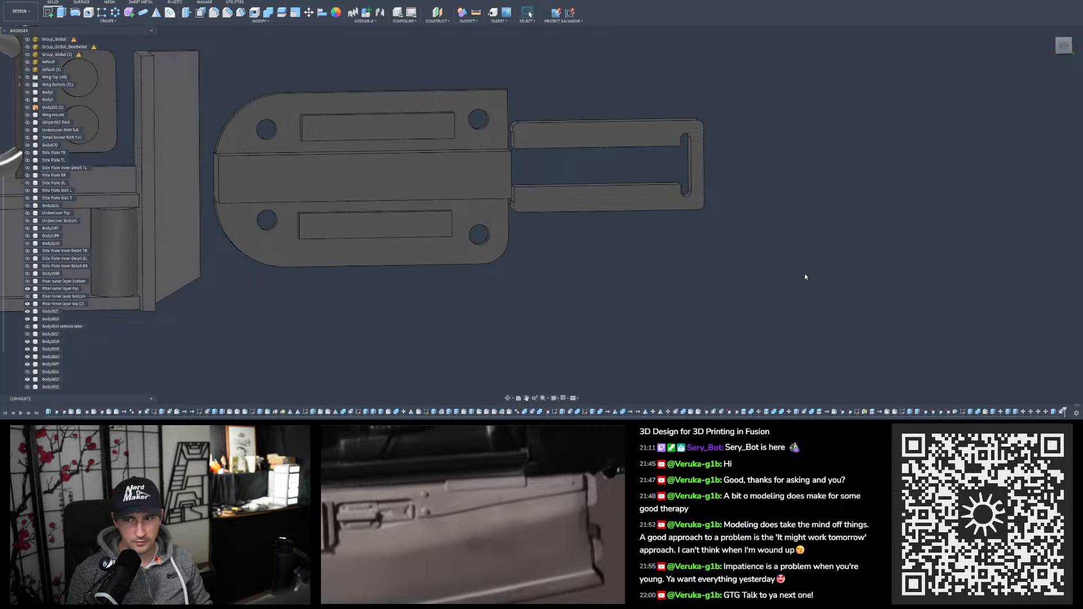
{"action": "left_click", "coordinate": [1031, 412]}
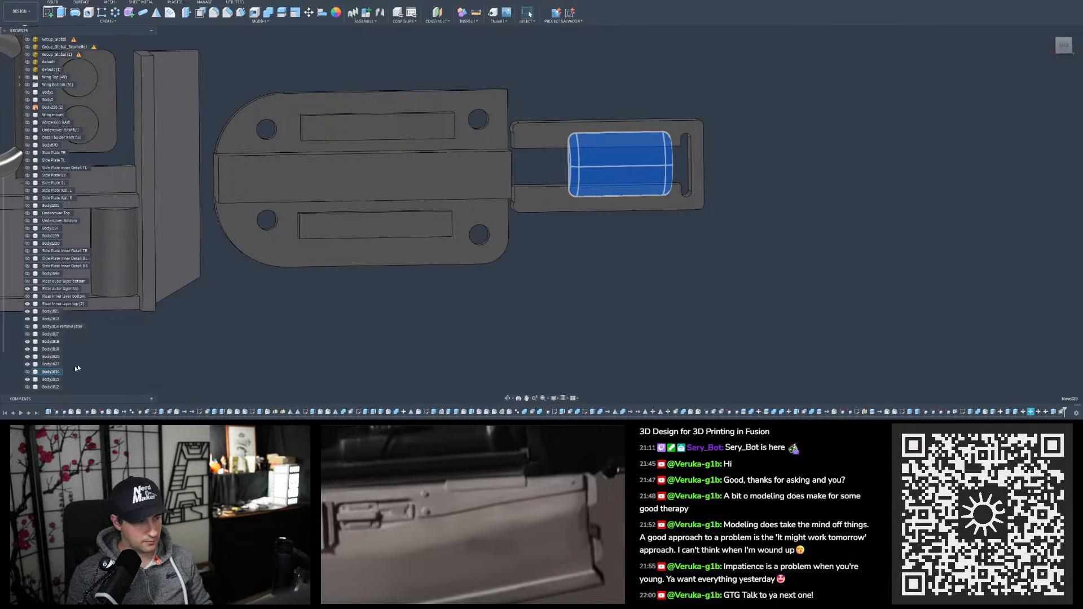
{"action": "left_click", "coordinate": [27, 371]}
{"action": "left_click", "coordinate": [452, 330]}
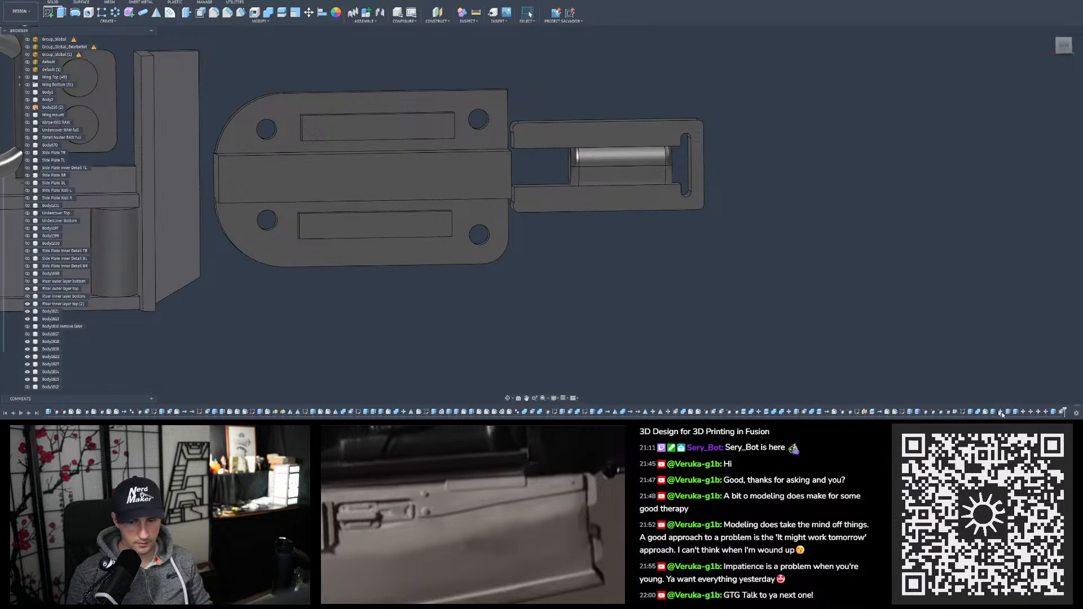
Go through the remaining features in the history one by one, checking which faces of the pin and slotted plate each affects
{"action": "left_click", "coordinate": [1039, 413]}
{"action": "left_click", "coordinate": [1047, 413]}
{"action": "left_click", "coordinate": [1031, 412]}
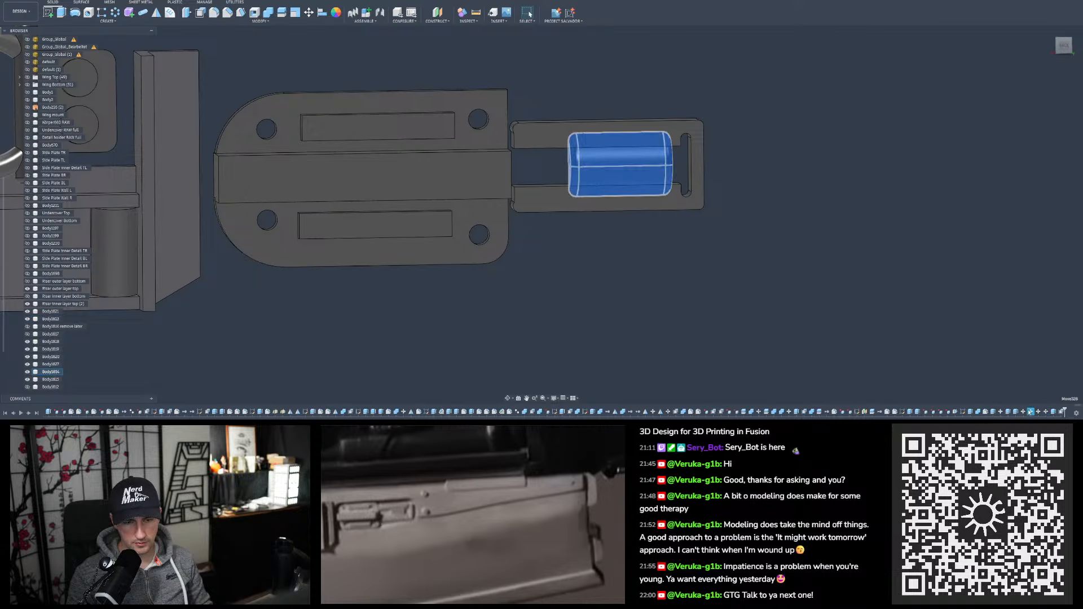
{"action": "left_click", "coordinate": [1039, 413]}
{"action": "left_click", "coordinate": [1047, 412]}
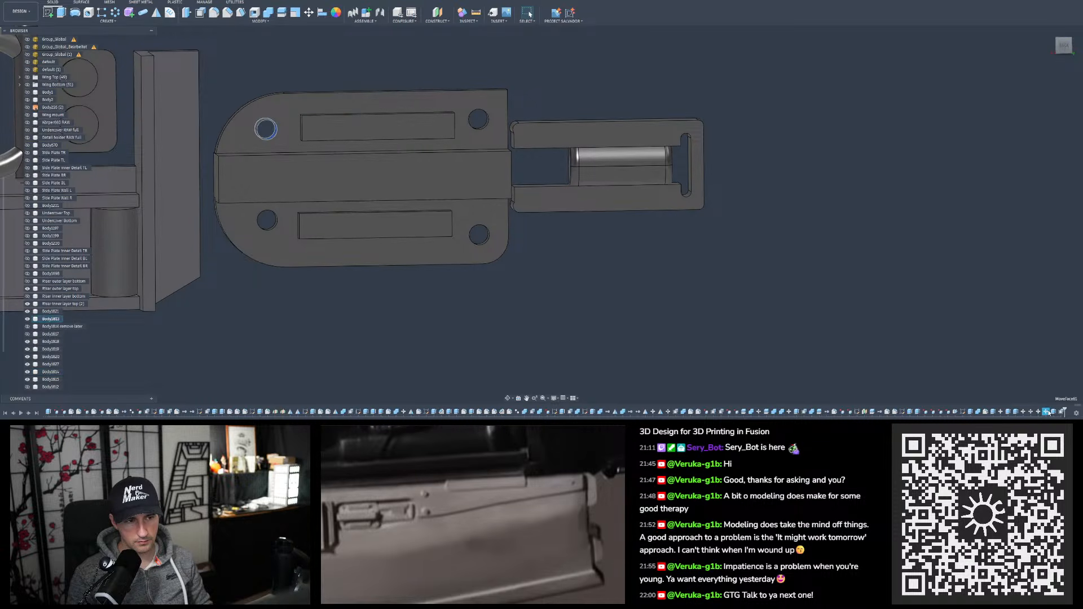
{"action": "left_click", "coordinate": [1054, 414]}
{"action": "scroll", "coordinate": [555, 312], "scroll_direction": "down", "scroll_amount": 3}
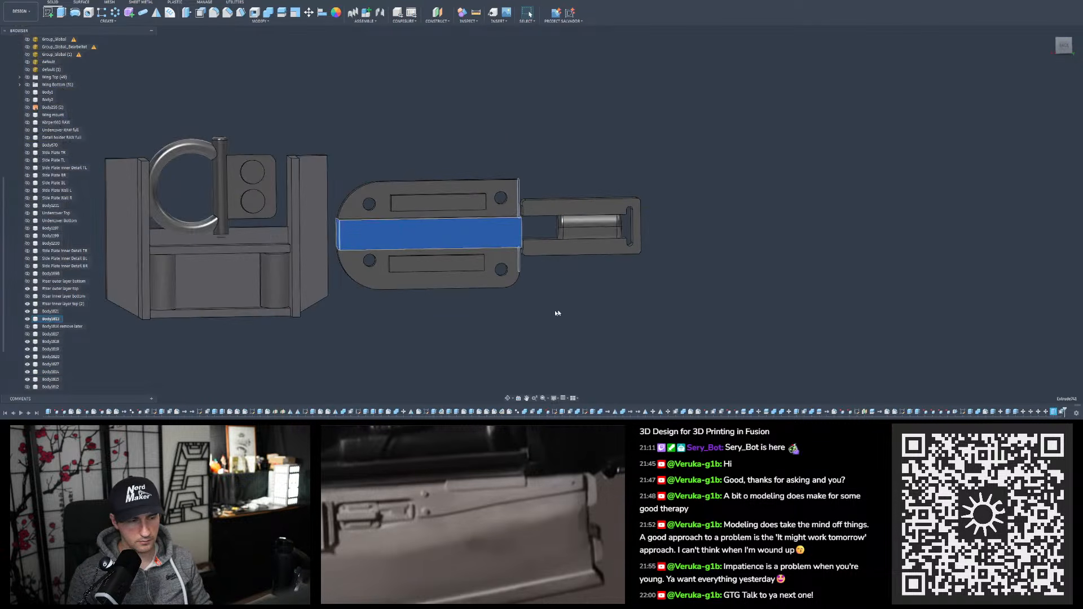
{"action": "scroll", "coordinate": [555, 312], "scroll_direction": "up", "scroll_amount": 2}
{"action": "left_click", "coordinate": [583, 305]}
{"action": "left_click", "coordinate": [1064, 412]}
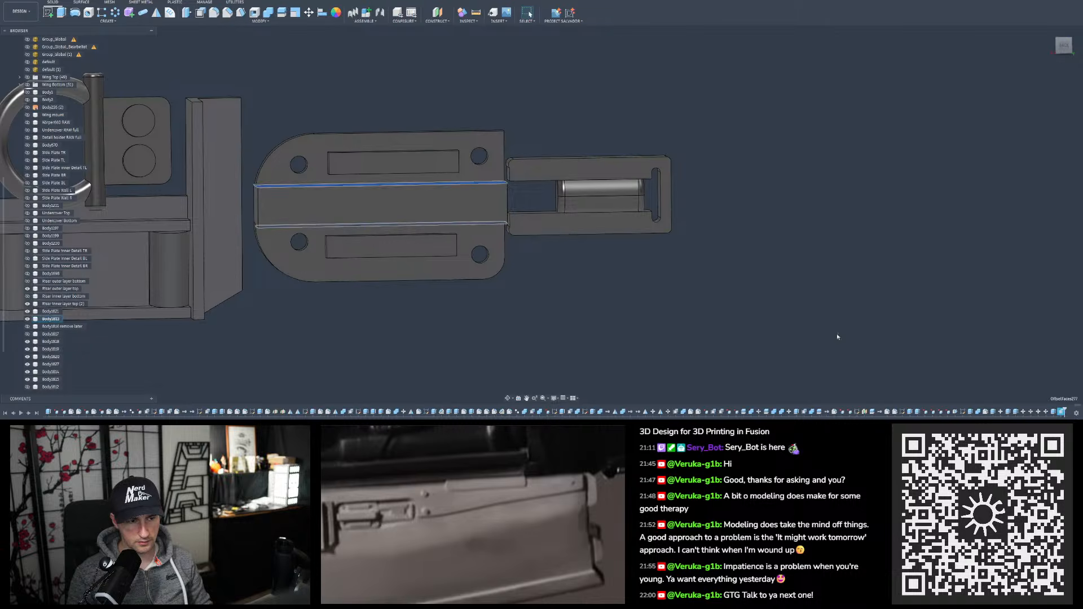
Show the small insert body inside the narrow slot at the end of the latch frame and view it from the front
{"action": "middle_click_drag", "start_coordinate": [838, 334], "coordinate": [803, 322], "text": "shift"}
{"action": "left_click", "coordinate": [803, 322]}
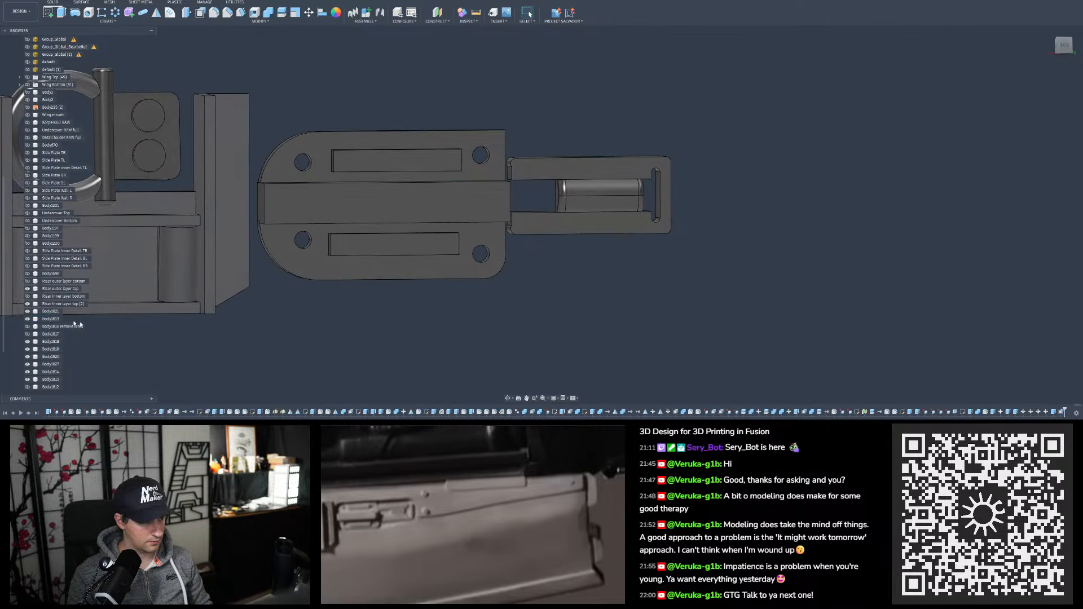
{"action": "left_click", "coordinate": [28, 334]}
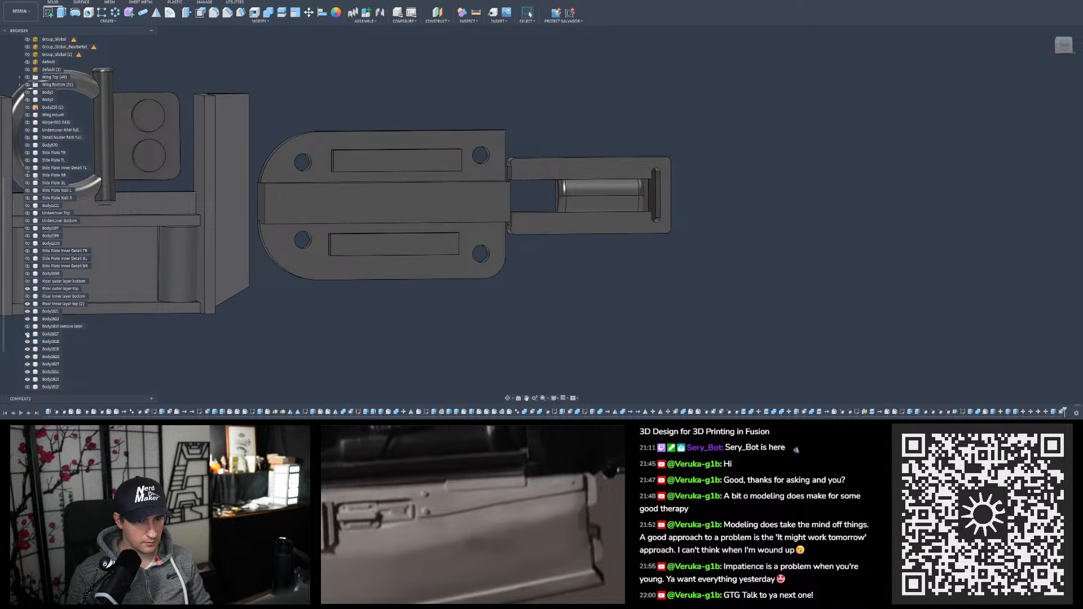
{"action": "middle_click_drag", "start_coordinate": [367, 339], "coordinate": [341, 343], "text": "shift"}
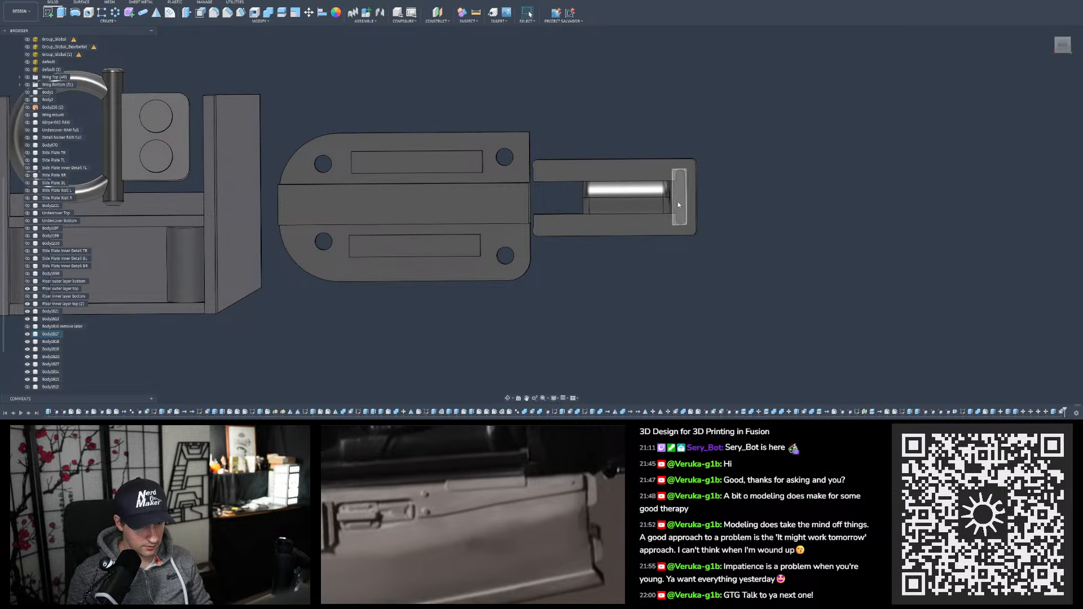
Append "remove later" to the name of the small insert body, reusing the suffix from the long hidden plate's name
{"action": "double_click", "coordinate": [63, 329]}
{"action": "left_click_drag", "start_coordinate": [61, 329], "coordinate": [93, 330]}
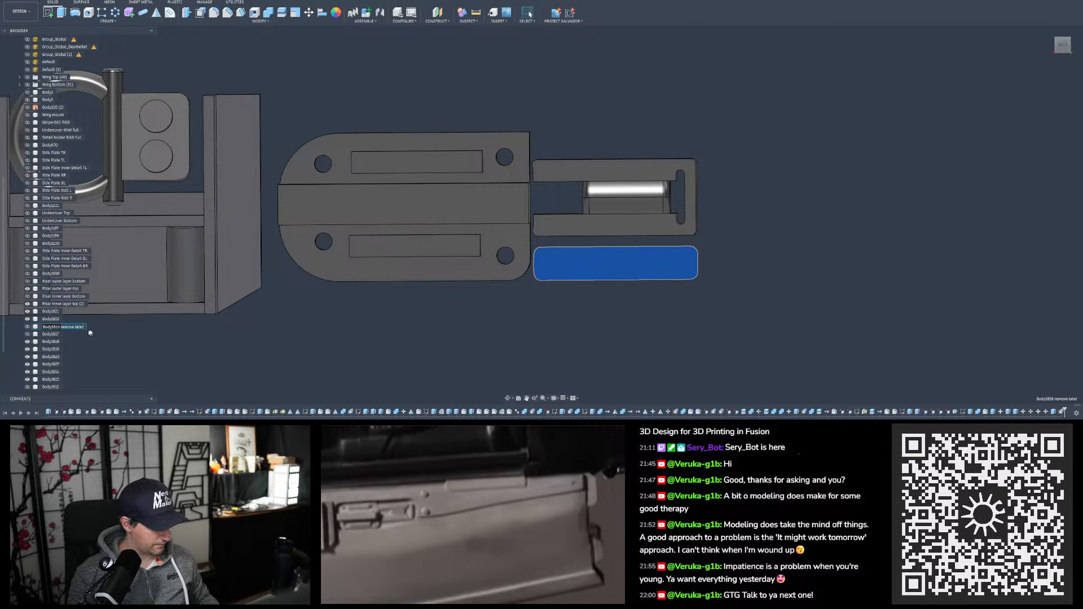
{"action": "key", "text": "Return"}
{"action": "double_click", "coordinate": [89, 334]}
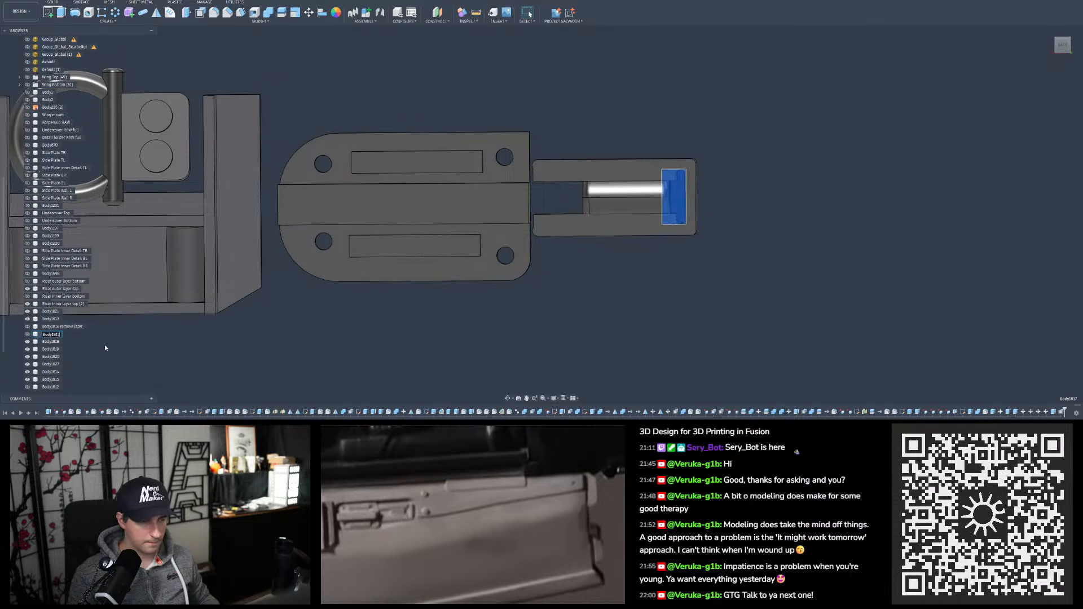
{"action": "key", "text": "Return"}
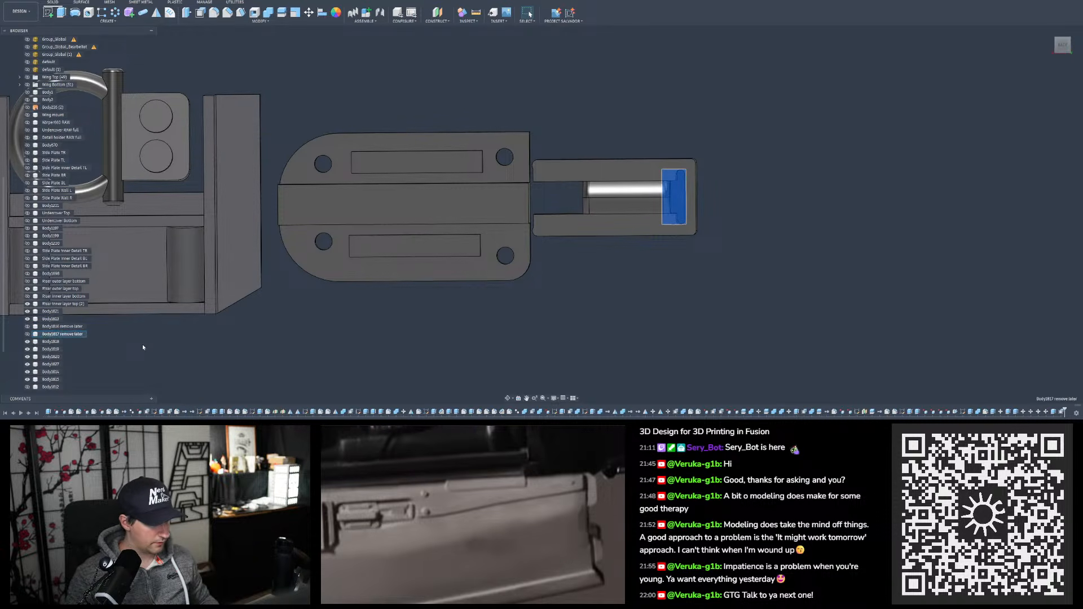
Show the outer riser plate and the Riser inner layer bottom body again, and review the latch area against the whole riser
{"action": "left_click", "coordinate": [182, 341]}
{"action": "scroll", "coordinate": [39, 348], "scroll_direction": "down", "scroll_amount": 1}
{"action": "left_click", "coordinate": [27, 372]}
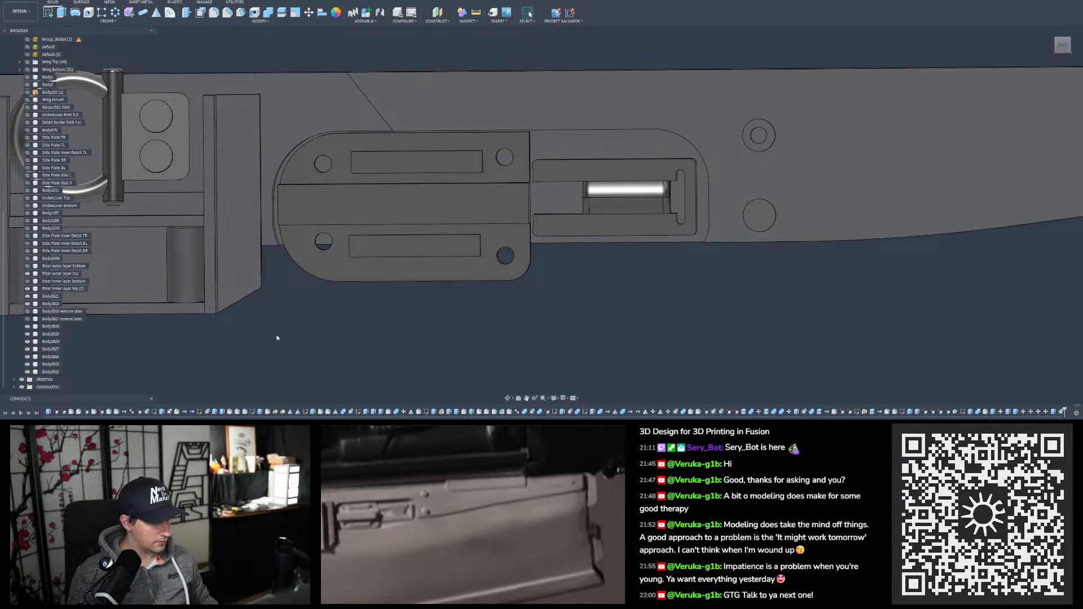
{"action": "scroll", "coordinate": [279, 333], "scroll_direction": "down", "scroll_amount": 3}
{"action": "left_click", "coordinate": [28, 281]}
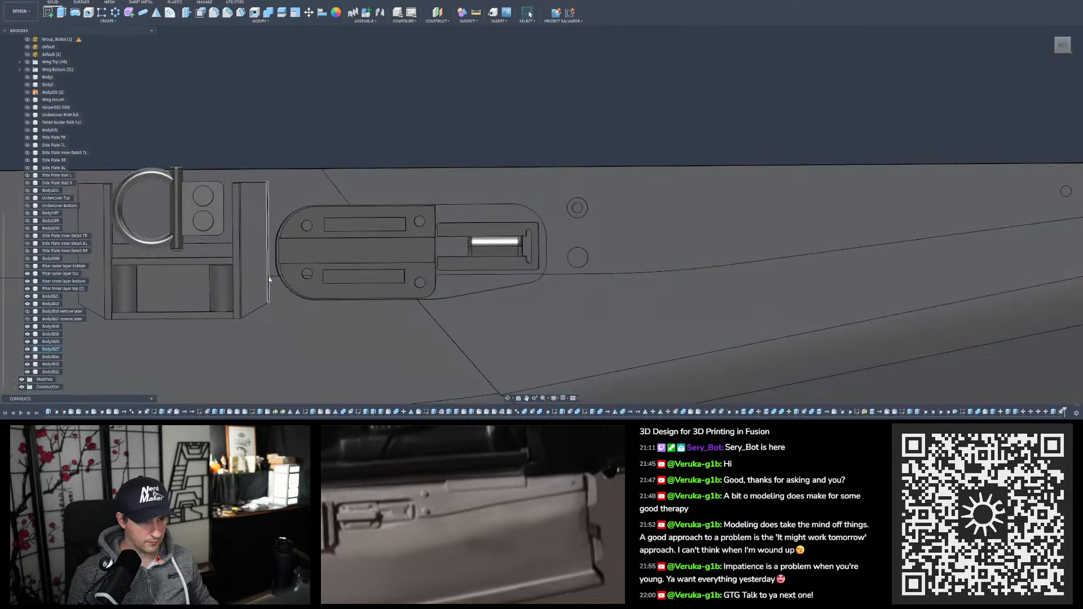
{"action": "scroll", "coordinate": [482, 267], "scroll_direction": "down", "scroll_amount": 6}
{"action": "scroll", "coordinate": [520, 251], "scroll_direction": "up", "scroll_amount": 6}
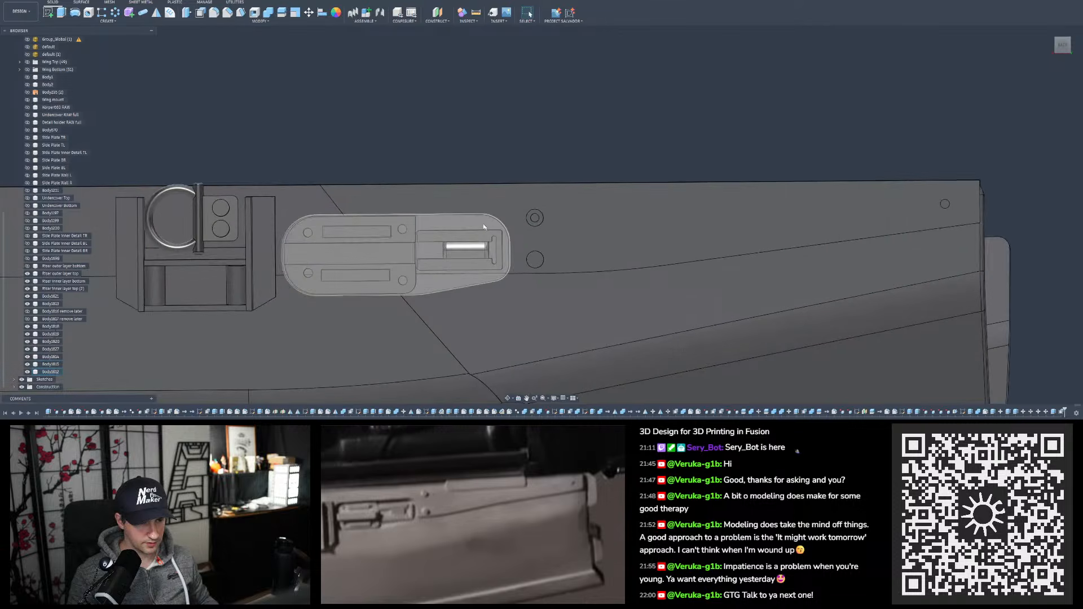
{"action": "middle_click_drag", "start_coordinate": [525, 251], "coordinate": [511, 252], "text": "shift"}
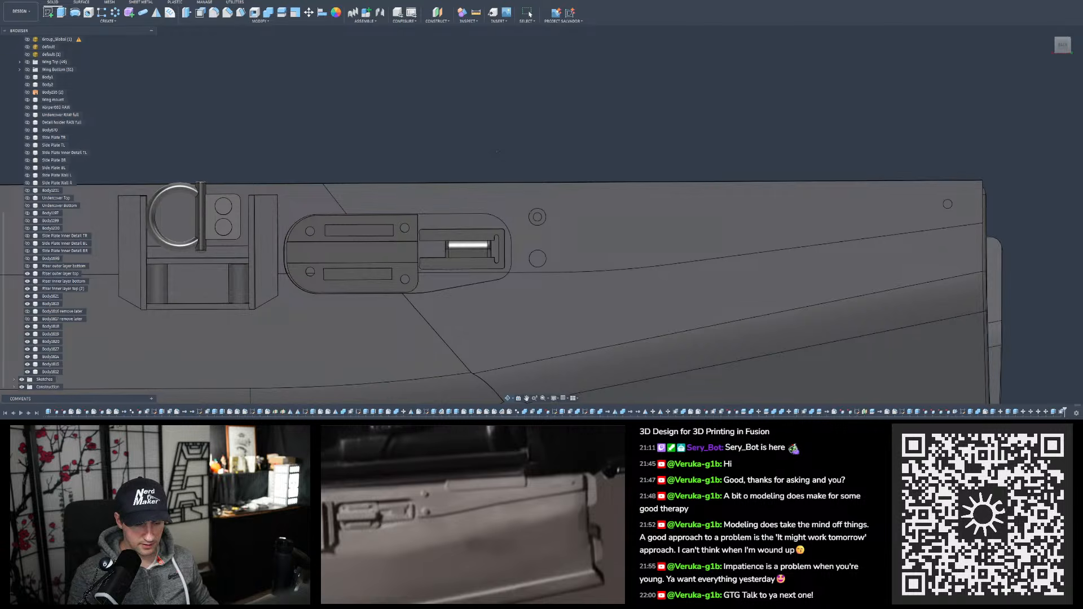
{"action": "scroll", "coordinate": [531, 240], "scroll_direction": "down", "scroll_amount": 2}
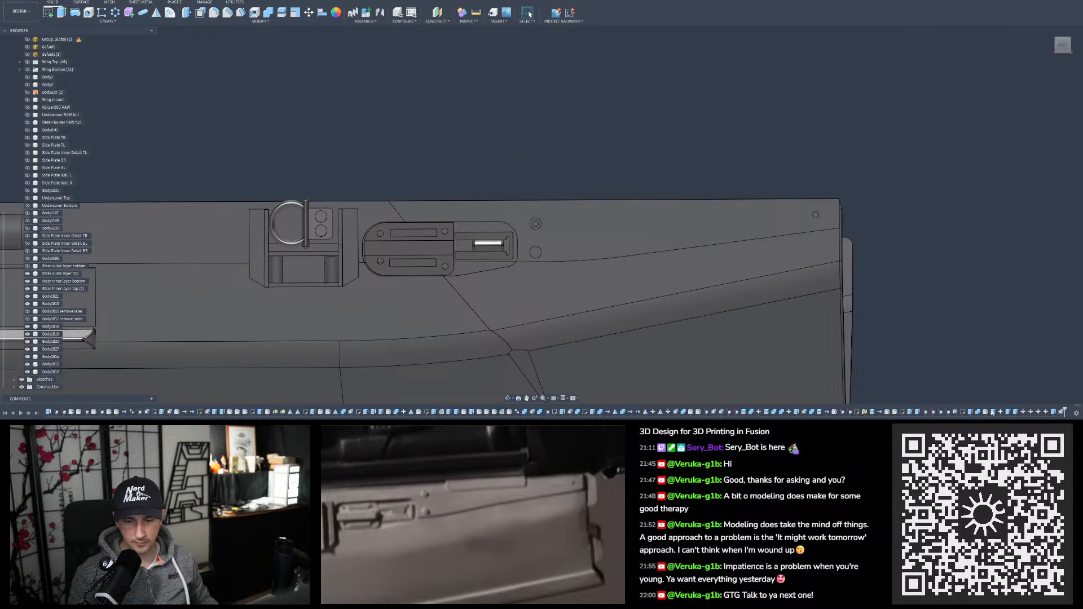
{"action": "scroll", "coordinate": [755, 268], "scroll_direction": "down", "scroll_amount": 2}
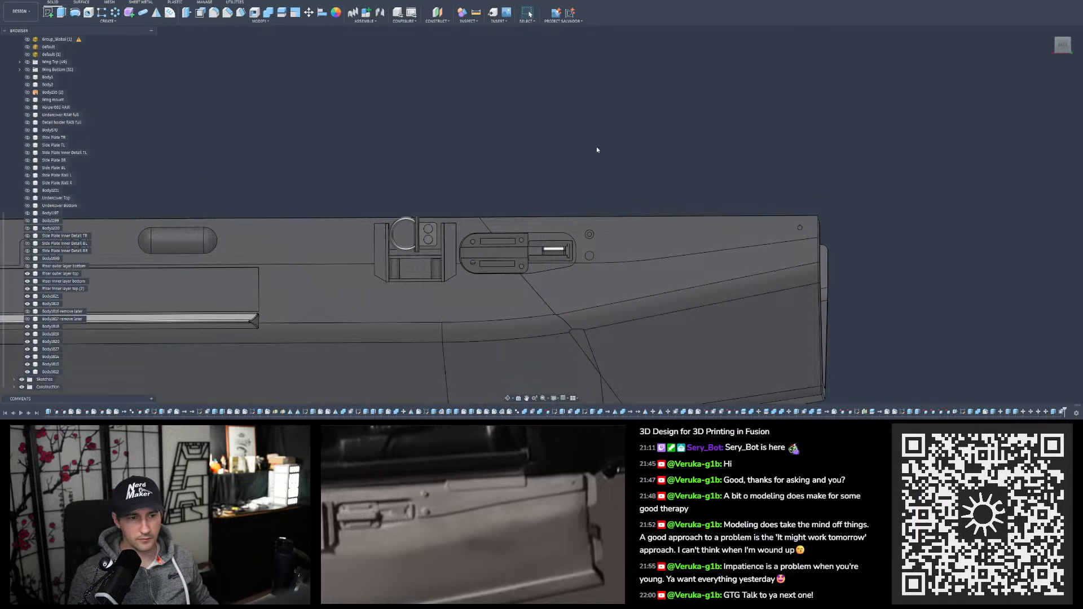
Start a new sketch and draw a rectangle straddling the riser plate's upper edge, between the paired round holes and the small end hole
{"action": "left_click", "coordinate": [47, 13]}
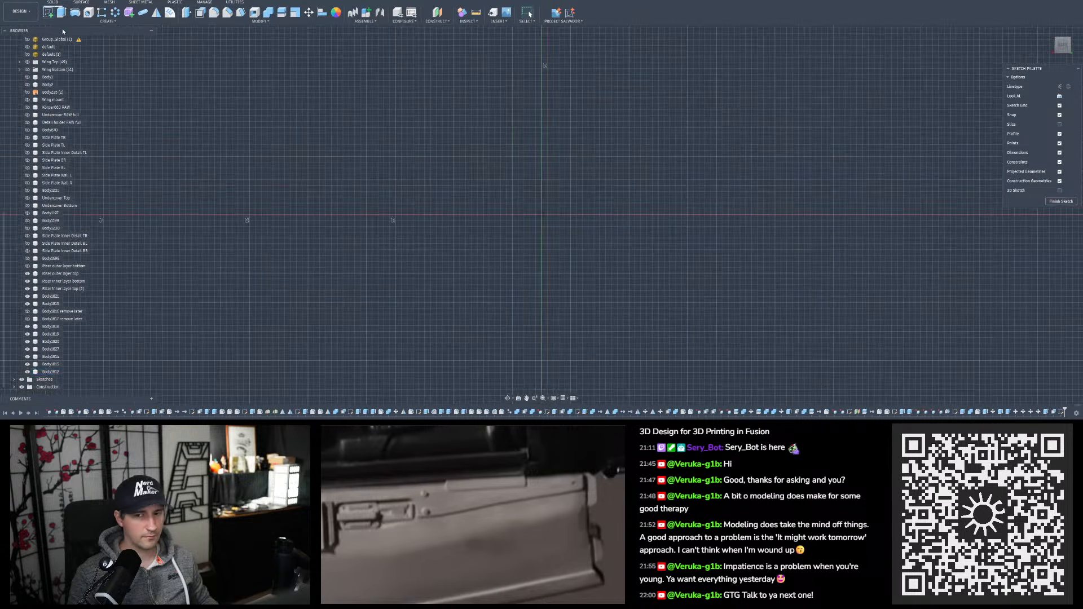
{"action": "left_click", "coordinate": [62, 13]}
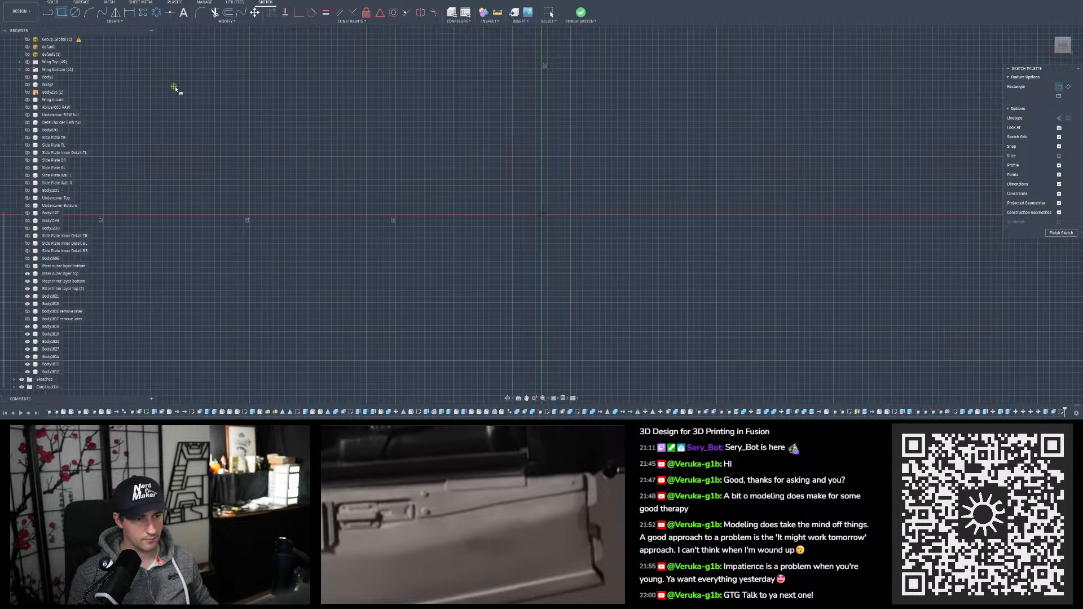
{"action": "scroll", "coordinate": [220, 110], "scroll_direction": "down", "scroll_amount": 10}
{"action": "scroll", "coordinate": [785, 325], "scroll_direction": "up", "scroll_amount": 8}
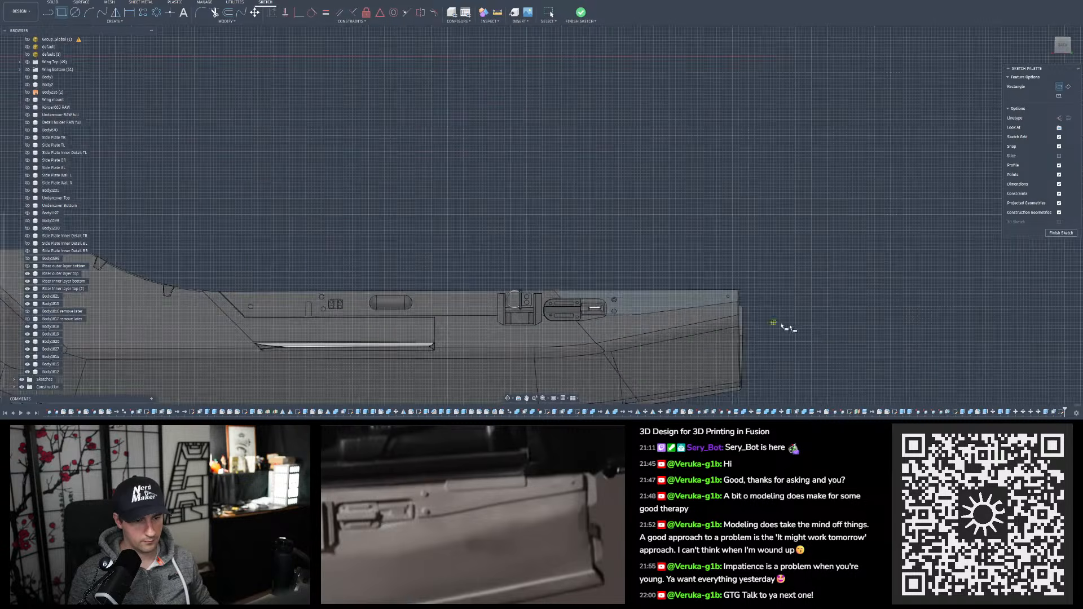
{"action": "scroll", "coordinate": [777, 312], "scroll_direction": "up", "scroll_amount": 2}
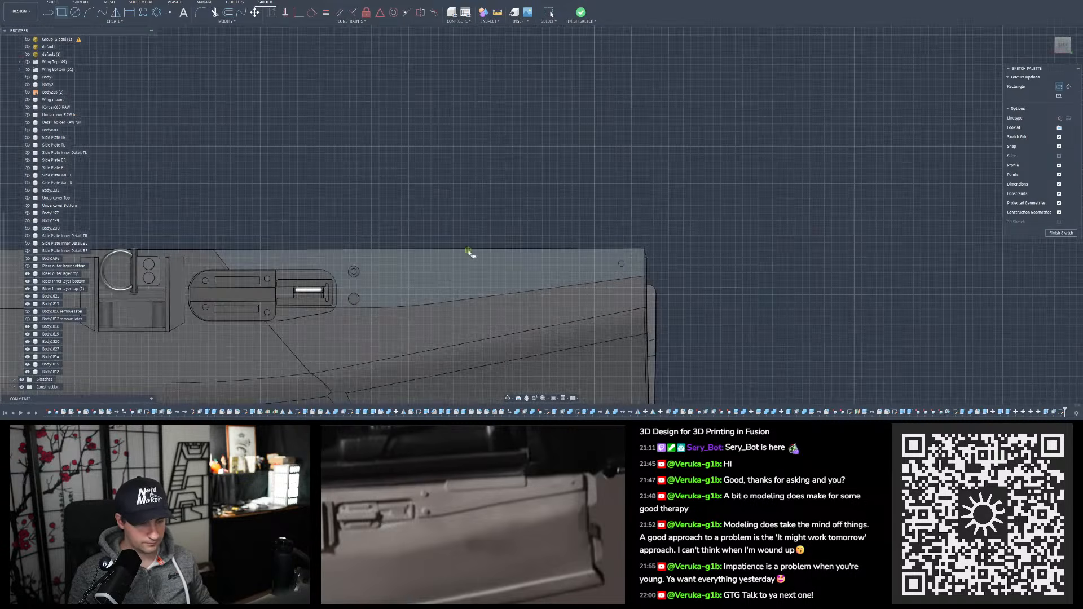
{"action": "left_click", "coordinate": [394, 238]}
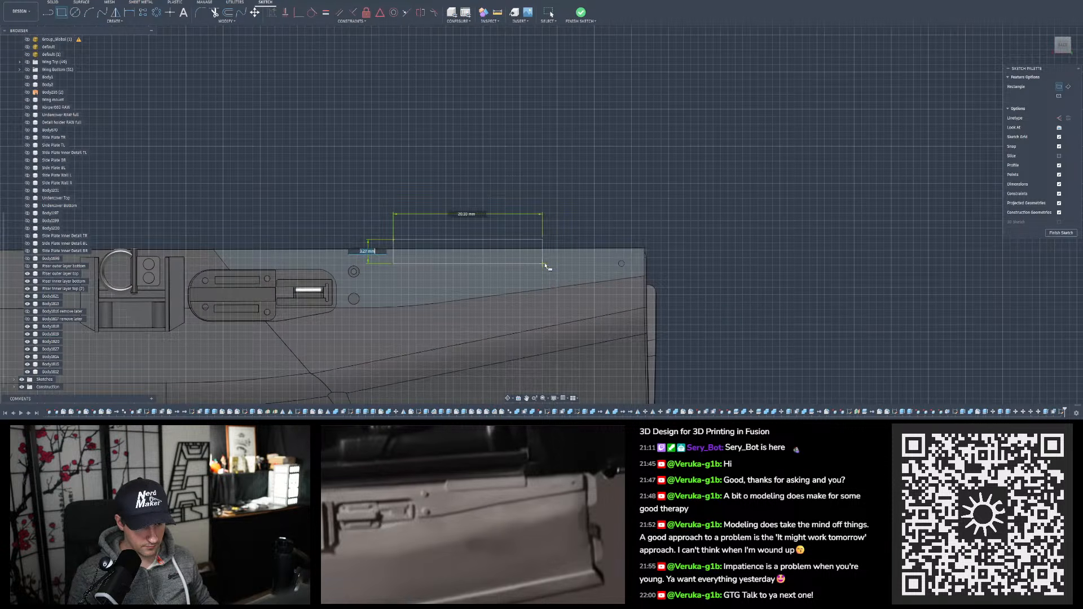
{"action": "key", "text": "Return"}
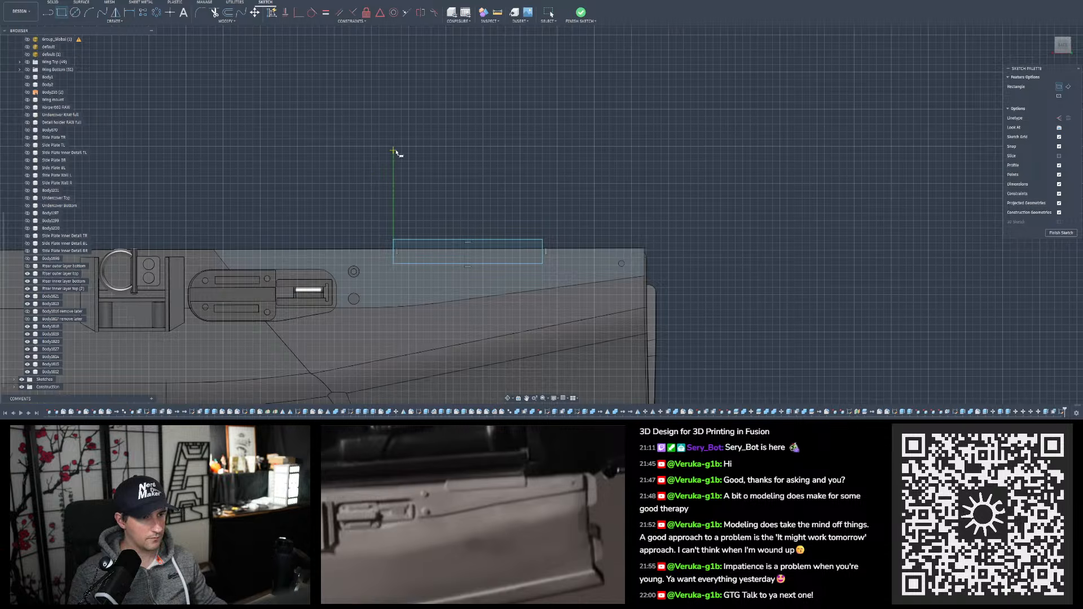
{"action": "key", "text": "Escape"}
Show the scan mesh, hide the inner bottom layer and outer riser plate, and compare the rectangle with the scanned raised edge
{"action": "scroll", "coordinate": [34, 170], "scroll_direction": "up", "scroll_amount": 3}
{"action": "left_click", "coordinate": [27, 115]}
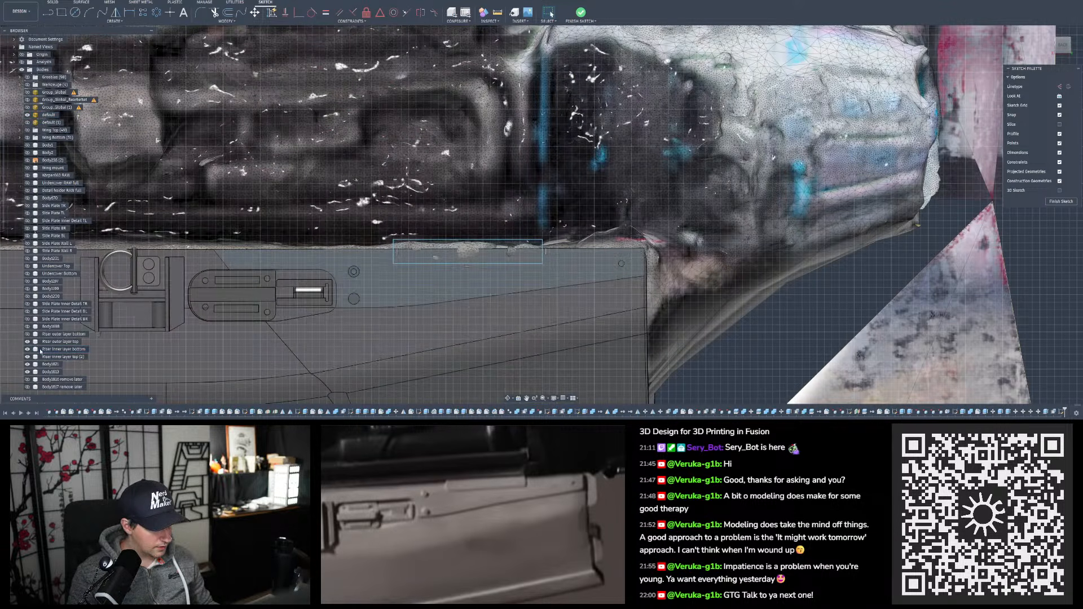
{"action": "left_click", "coordinate": [27, 350]}
{"action": "scroll", "coordinate": [29, 351], "scroll_direction": "down", "scroll_amount": 2}
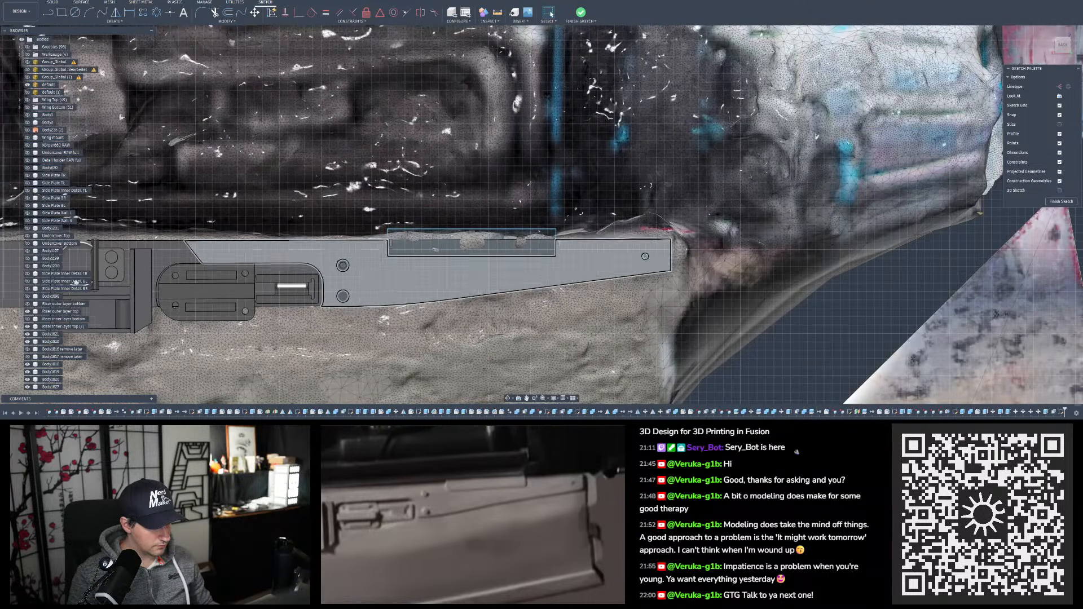
{"action": "scroll", "coordinate": [45, 290], "scroll_direction": "down", "scroll_amount": 3}
{"action": "left_click", "coordinate": [29, 372]}
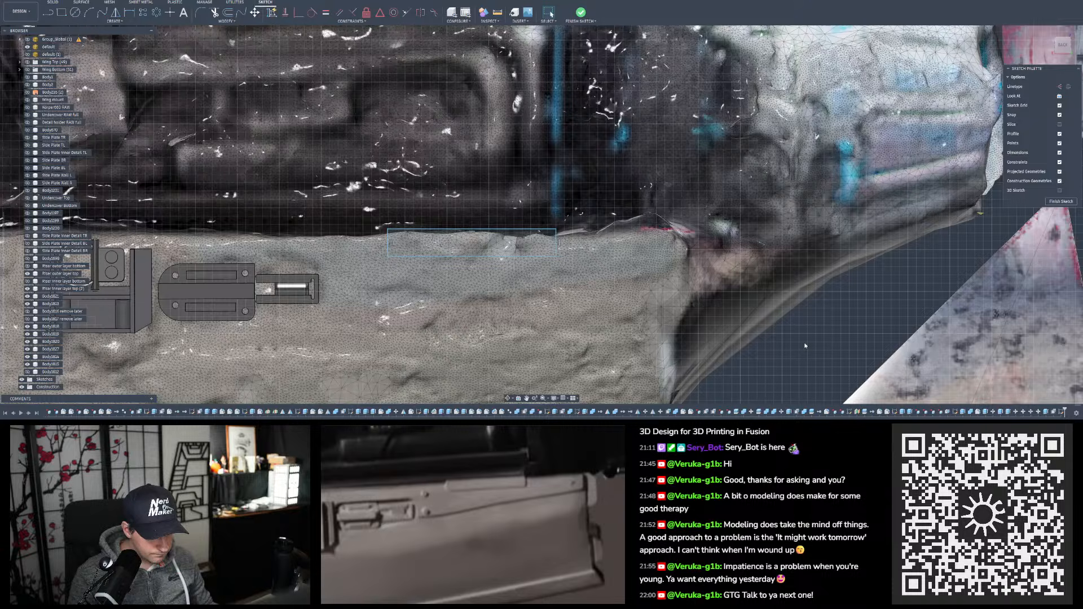
{"action": "scroll", "coordinate": [479, 333], "scroll_direction": "up", "scroll_amount": 5}
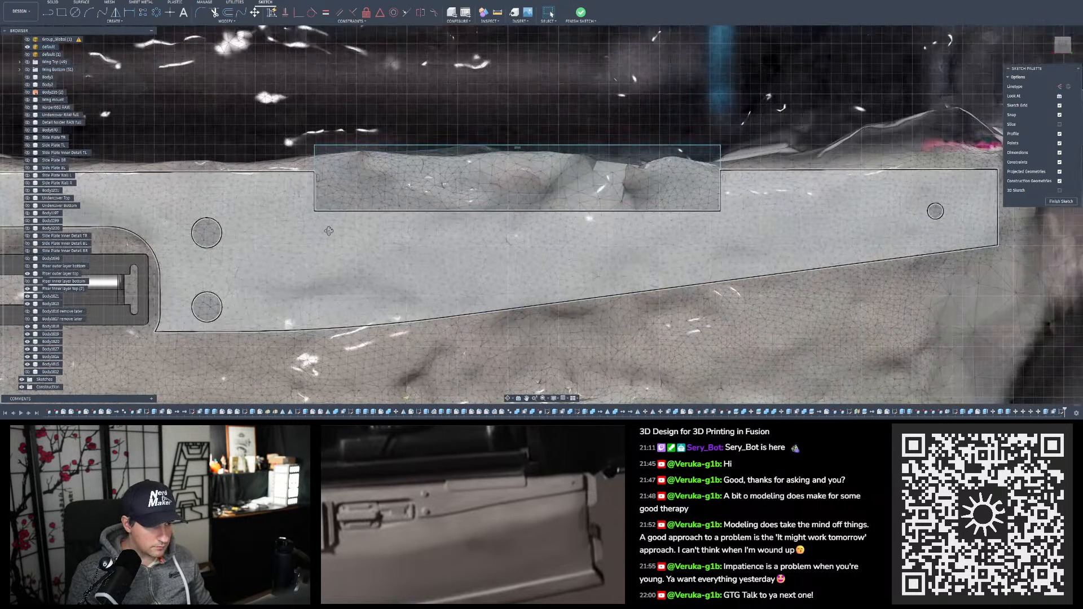
{"action": "mouse_move", "coordinate": [332, 231]}
{"action": "middle_mouse_down", "text": "shift"}
{"action": "mouse_move", "coordinate": [321, 234]}
{"action": "mouse_move", "coordinate": [337, 267]}
{"action": "mouse_move", "coordinate": [332, 252]}
{"action": "middle_mouse_up", "text": "shift"}
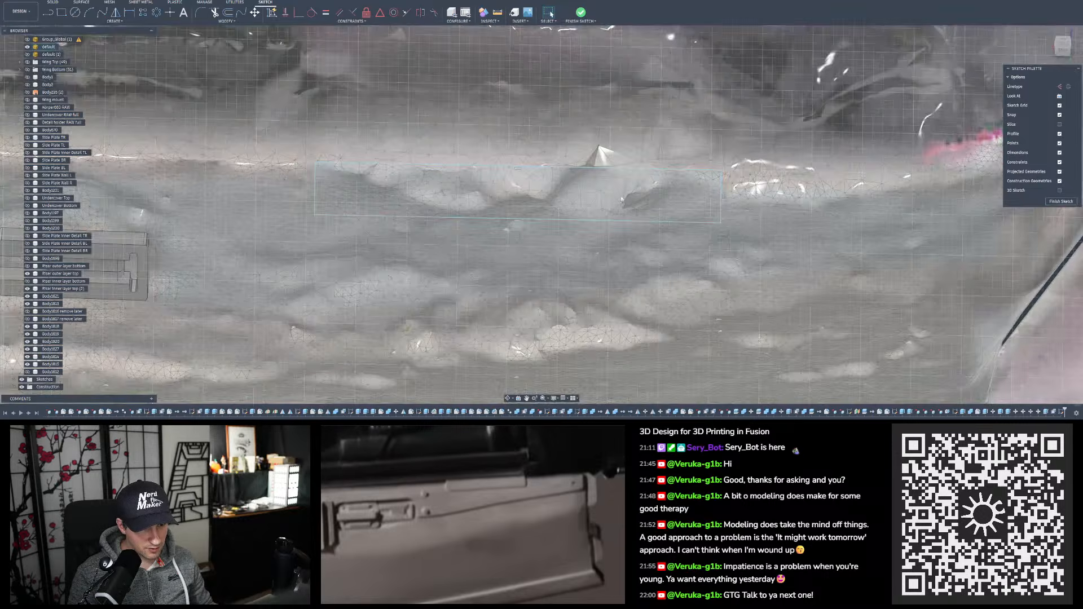
{"action": "mouse_move", "coordinate": [644, 202]}
{"action": "middle_mouse_down", "text": "shift"}
{"action": "mouse_move", "coordinate": [692, 225]}
{"action": "mouse_move", "coordinate": [698, 189]}
{"action": "mouse_move", "coordinate": [715, 178]}
{"action": "mouse_move", "coordinate": [637, 199]}
{"action": "mouse_move", "coordinate": [643, 231]}
{"action": "mouse_move", "coordinate": [640, 184]}
{"action": "mouse_move", "coordinate": [619, 190]}
{"action": "middle_mouse_up", "text": "shift"}
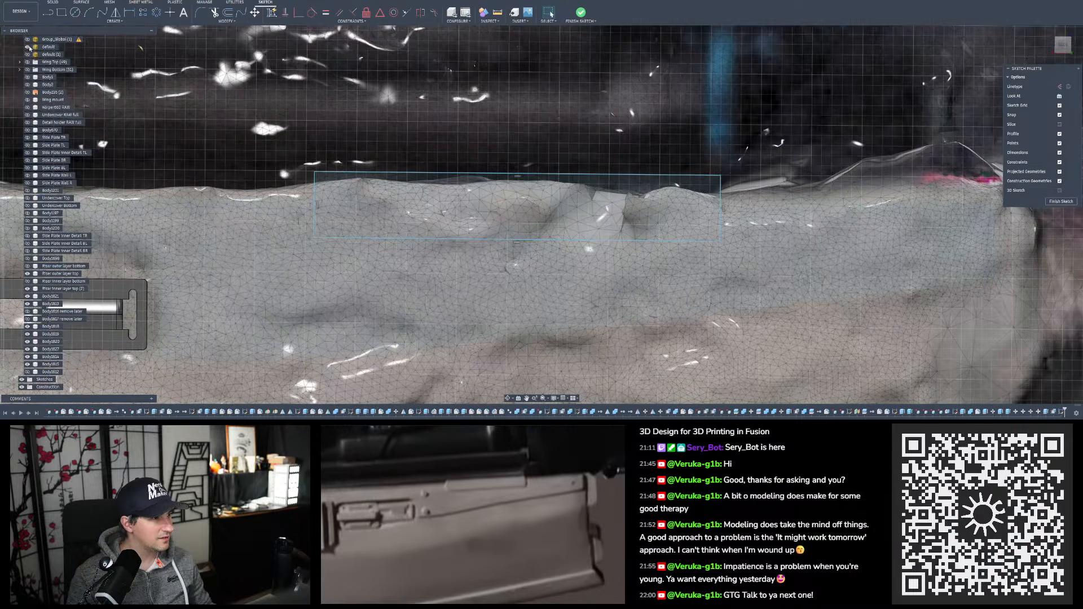
Hide the scan mesh, show the riser plate and inner bottom layer again, and return to a straight-on view of the rectangle
{"action": "left_click", "coordinate": [27, 47]}
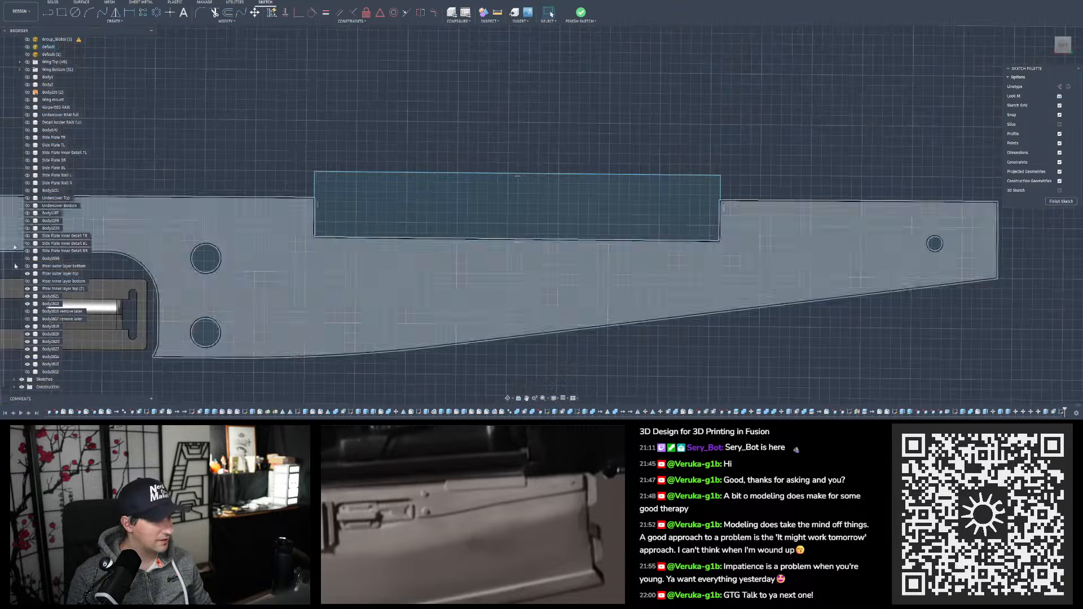
{"action": "left_click", "coordinate": [26, 365]}
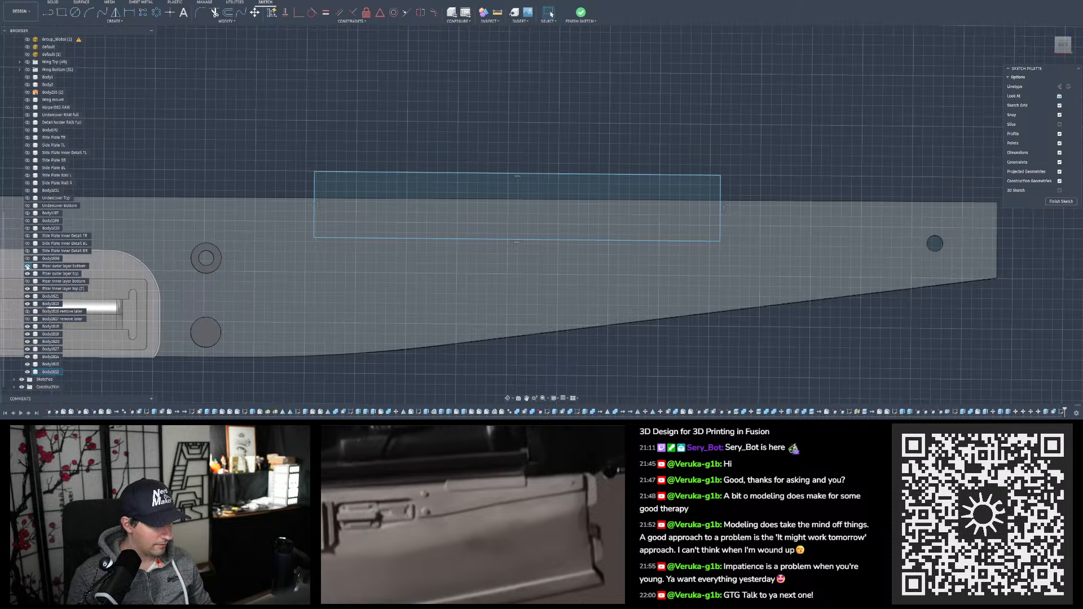
{"action": "left_click", "coordinate": [26, 283]}
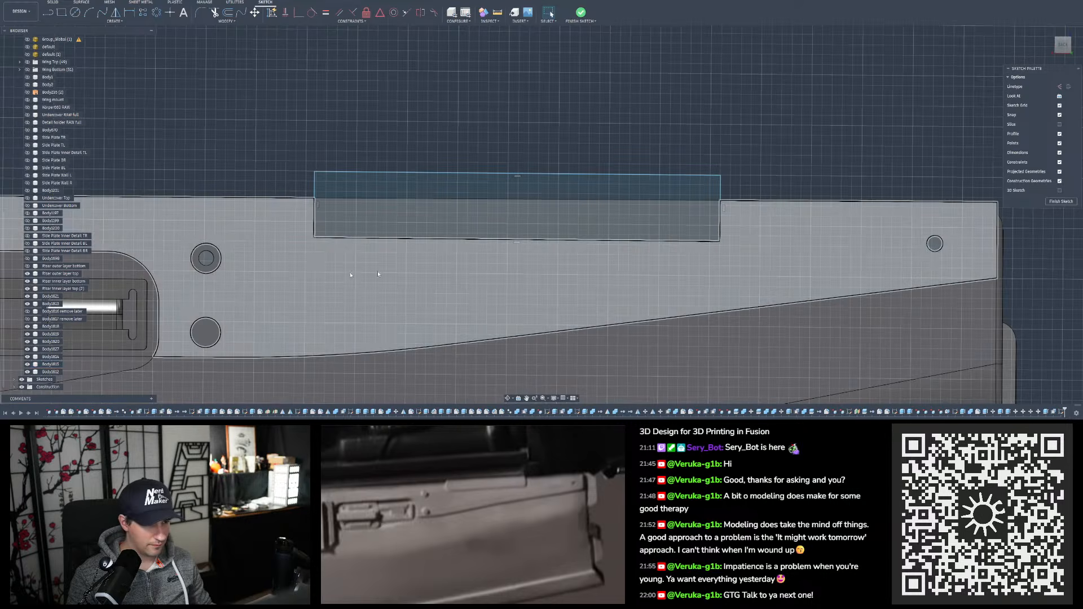
{"action": "scroll", "coordinate": [718, 169], "scroll_direction": "down", "scroll_amount": 3}
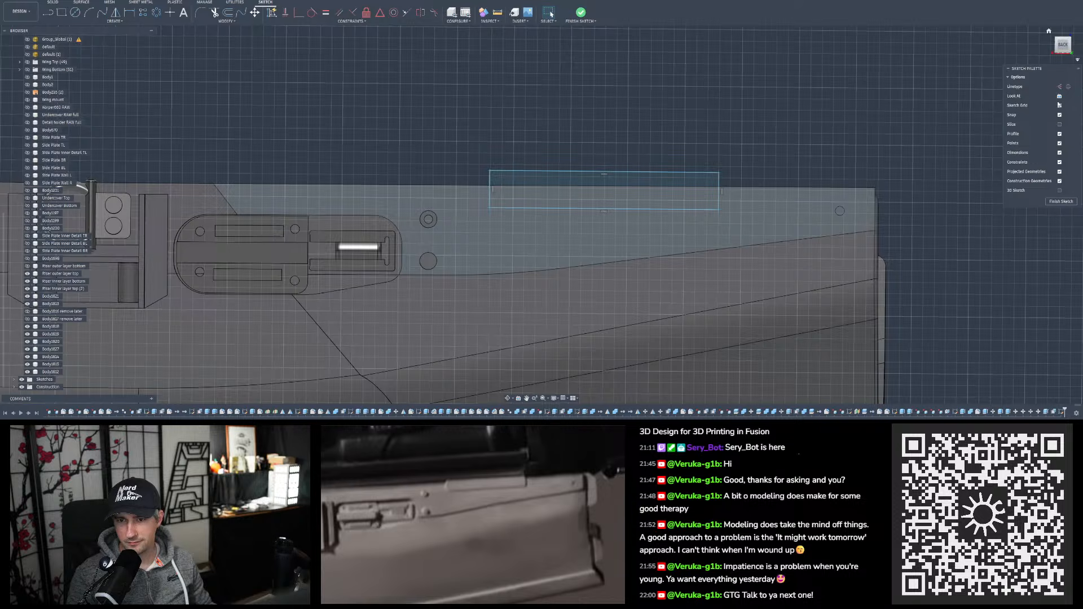
{"action": "left_click", "coordinate": [1063, 46]}
{"action": "scroll", "coordinate": [537, 139], "scroll_direction": "down", "scroll_amount": 5}
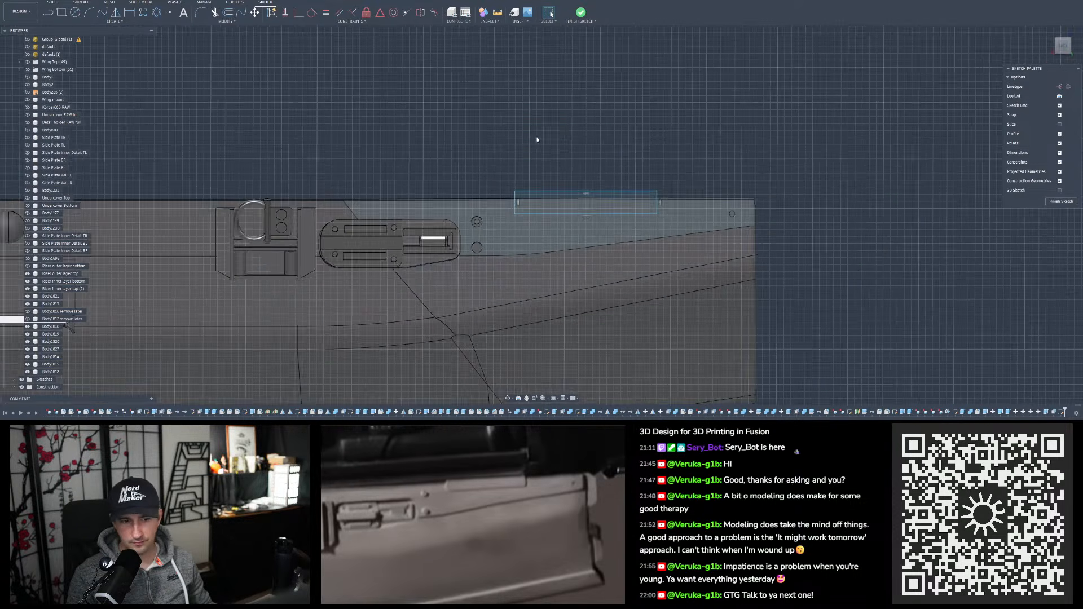
{"action": "scroll", "coordinate": [626, 191], "scroll_direction": "up", "scroll_amount": 3}
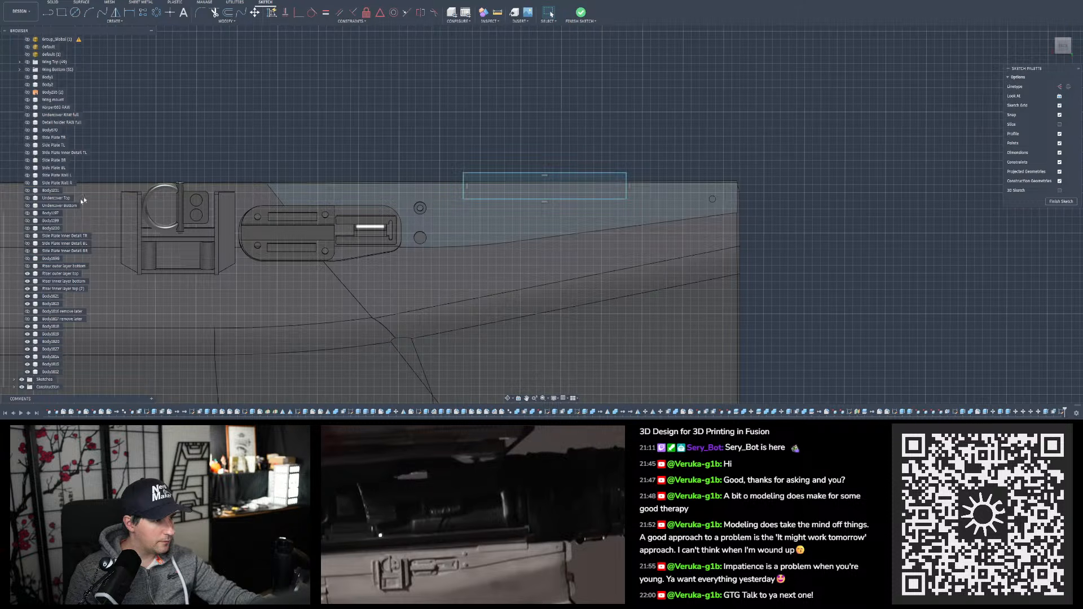
Show the Undercover Bottom body and compare its end with the rectangle's position on the riser edge
{"action": "left_click", "coordinate": [27, 206]}
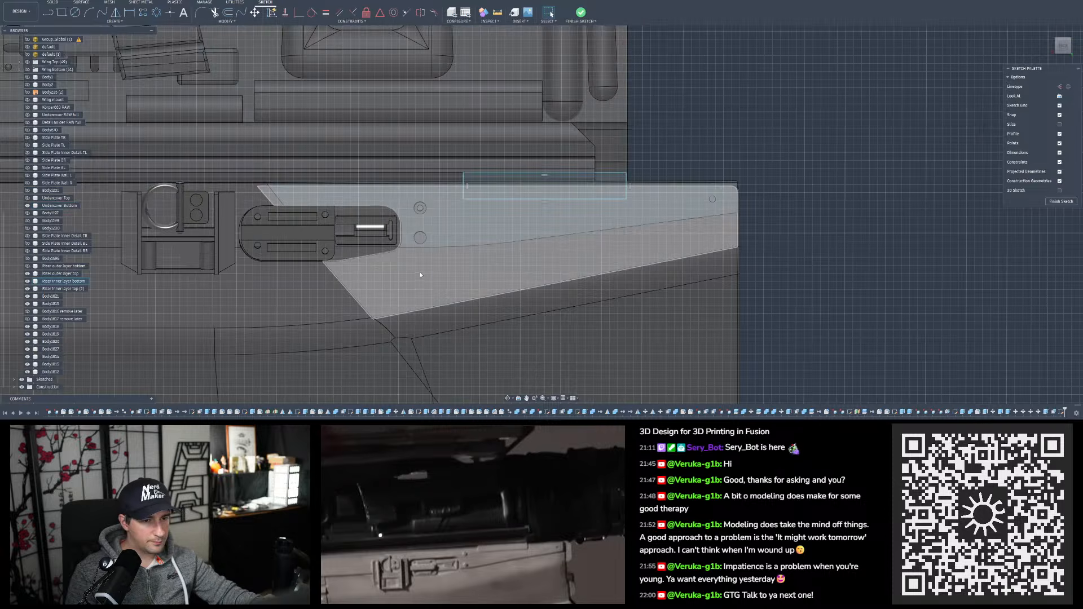
{"action": "scroll", "coordinate": [522, 293], "scroll_direction": "down", "scroll_amount": 2}
{"action": "scroll", "coordinate": [564, 196], "scroll_direction": "up", "scroll_amount": 2}
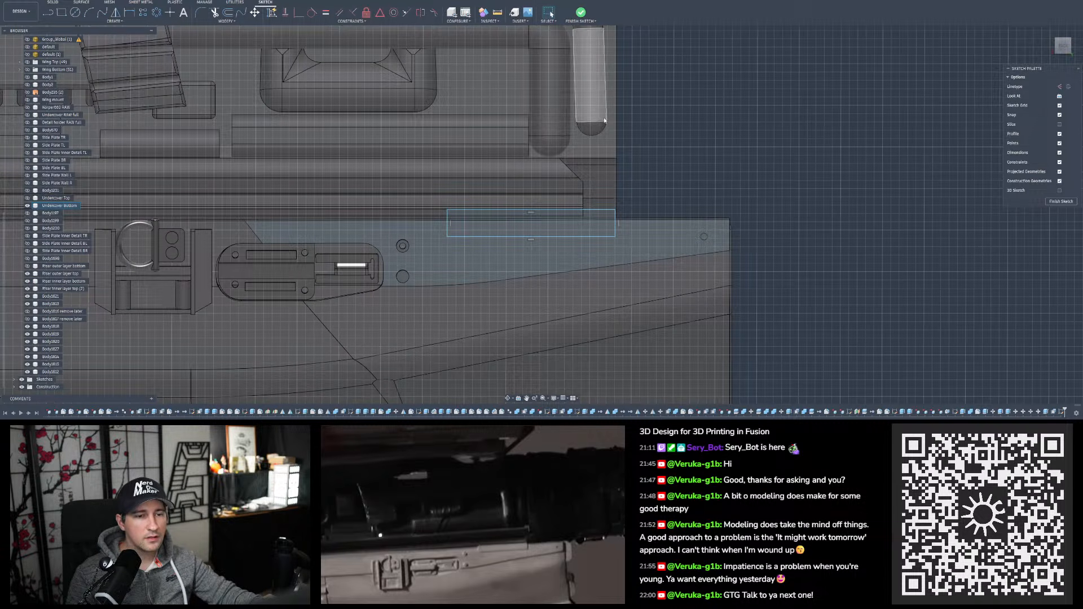
Shorten the sketched rectangle at the plate's upper edge by moving both of its short ends inward
{"action": "scroll", "coordinate": [624, 193], "scroll_direction": "down", "scroll_amount": 3}
{"action": "scroll", "coordinate": [607, 136], "scroll_direction": "up", "scroll_amount": 3}
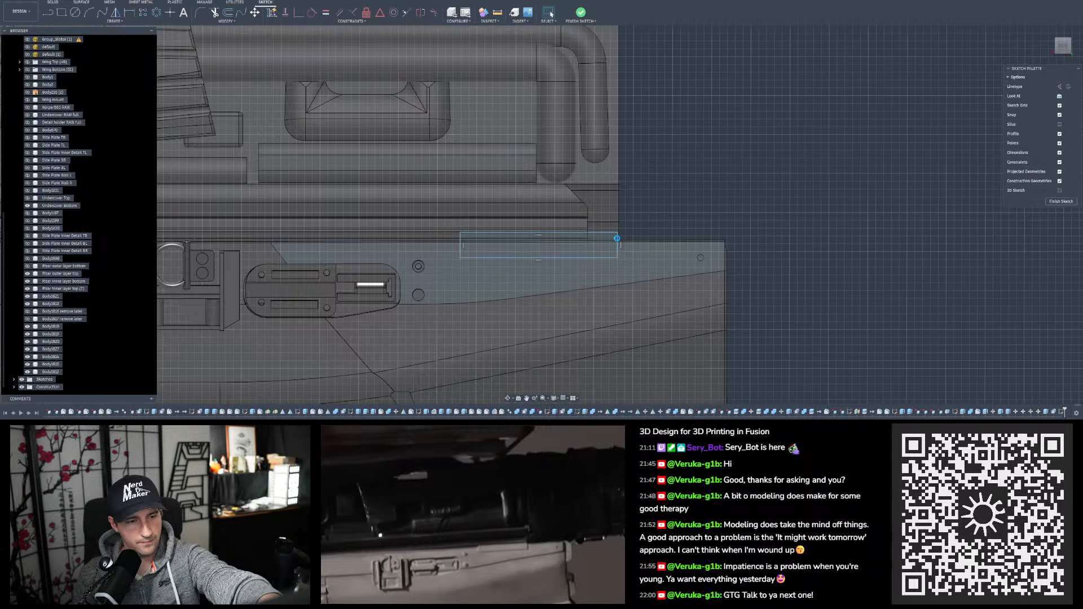
{"action": "left_click_drag", "start_coordinate": [618, 244], "coordinate": [618, 245]}
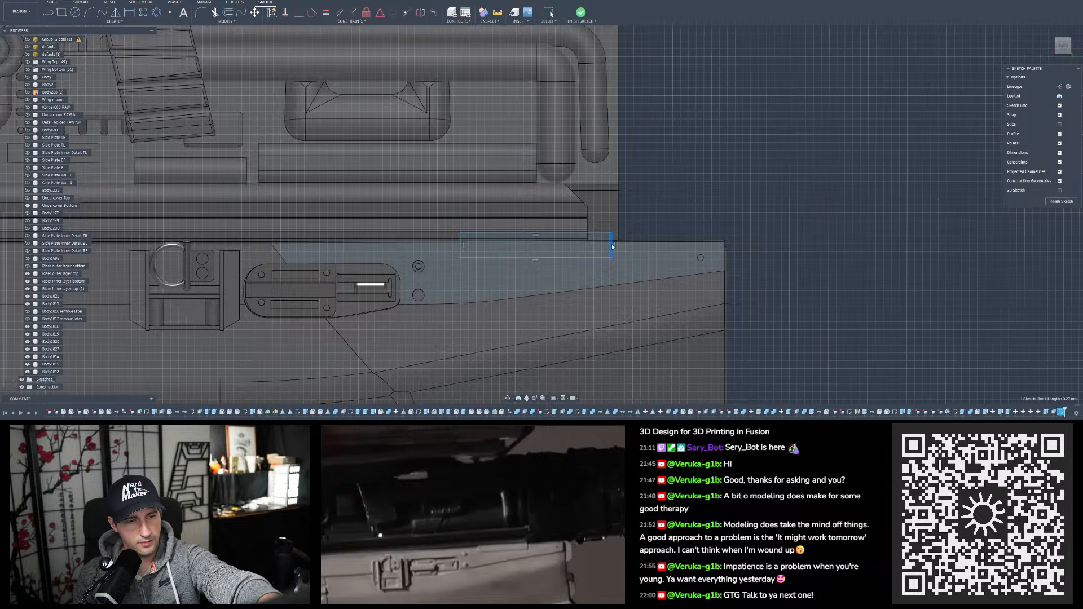
{"action": "left_click_drag", "start_coordinate": [612, 244], "coordinate": [609, 246]}
{"action": "left_click", "coordinate": [660, 202]}
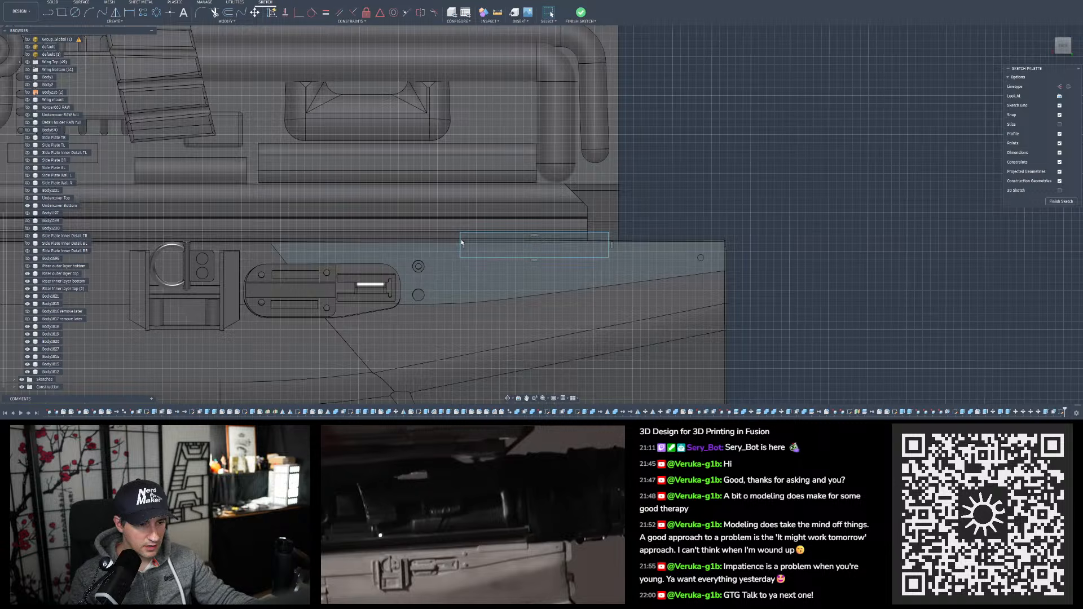
{"action": "left_click_drag", "start_coordinate": [462, 242], "coordinate": [476, 244]}
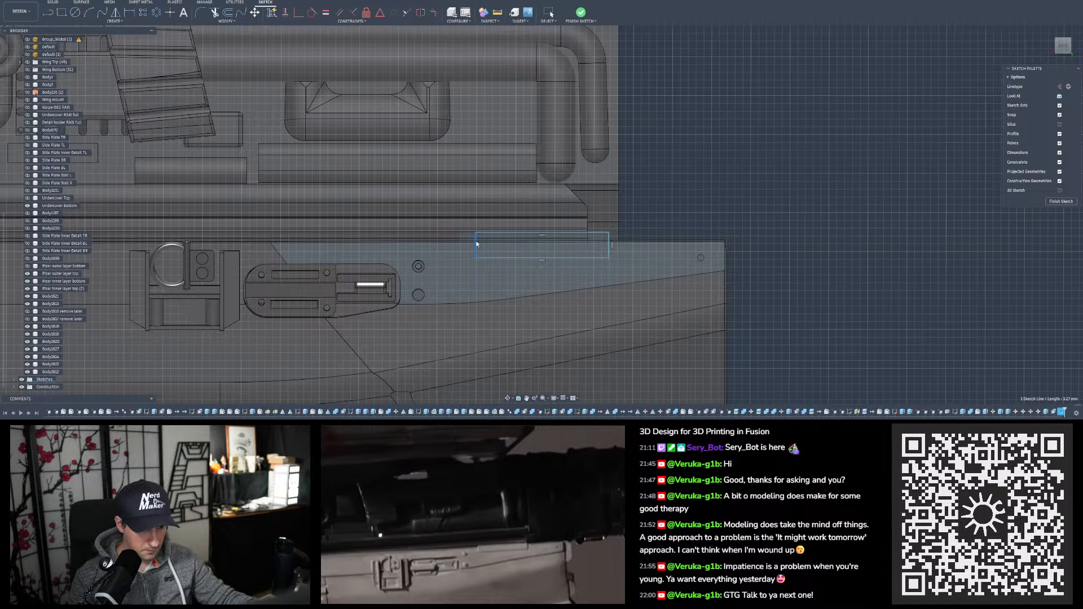
Measure the distance between the two outer side edges of the bracket with the round detail
{"action": "scroll", "coordinate": [603, 257], "scroll_direction": "down", "scroll_amount": 2}
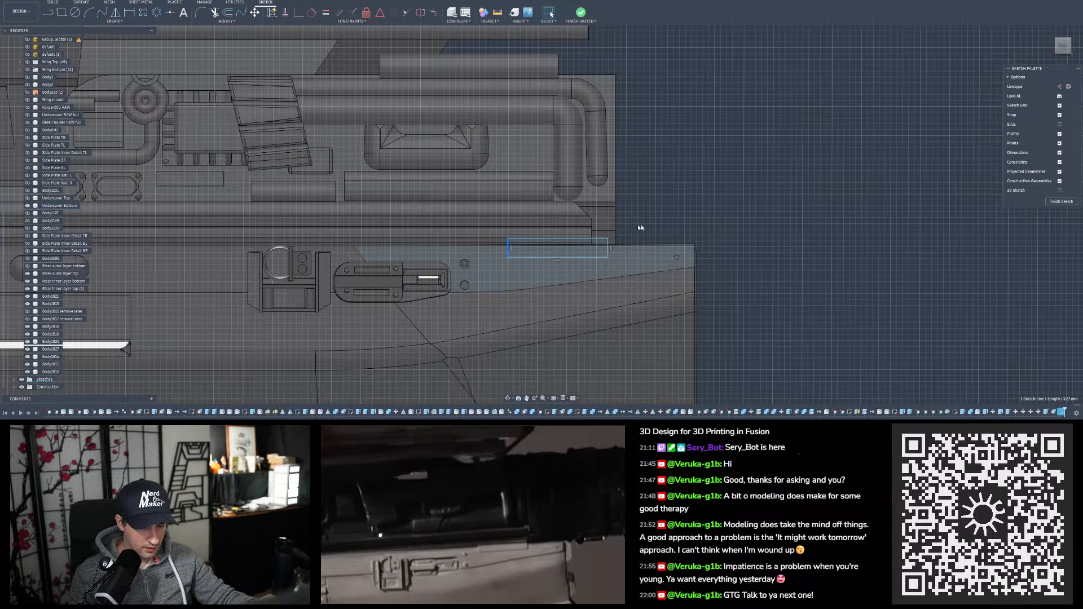
{"action": "scroll", "coordinate": [622, 208], "scroll_direction": "down", "scroll_amount": 2}
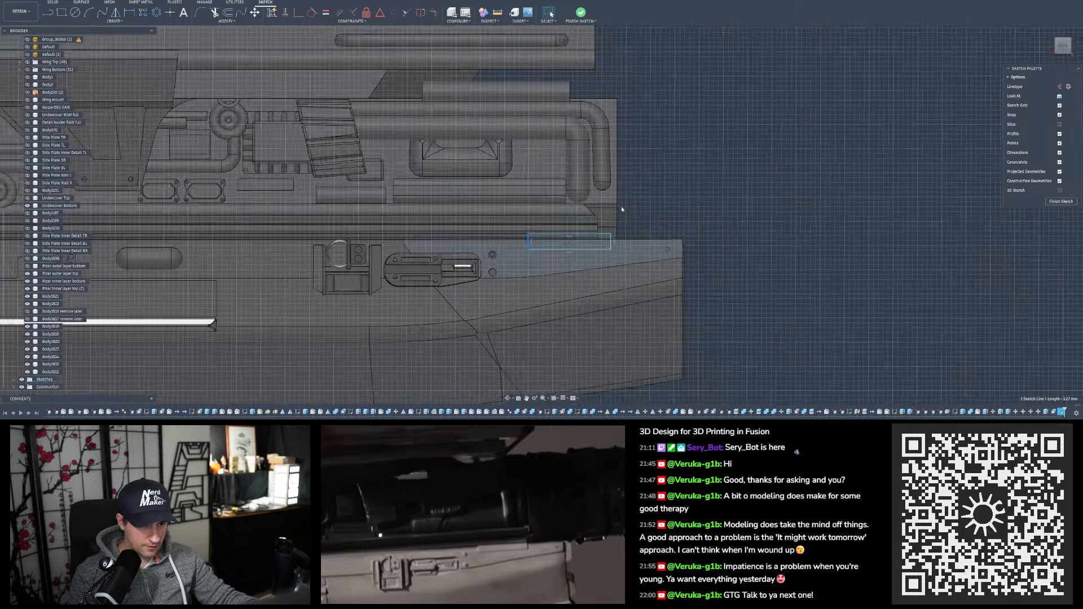
{"action": "scroll", "coordinate": [407, 256], "scroll_direction": "up", "scroll_amount": 2}
{"action": "scroll", "coordinate": [445, 241], "scroll_direction": "up", "scroll_amount": 1}
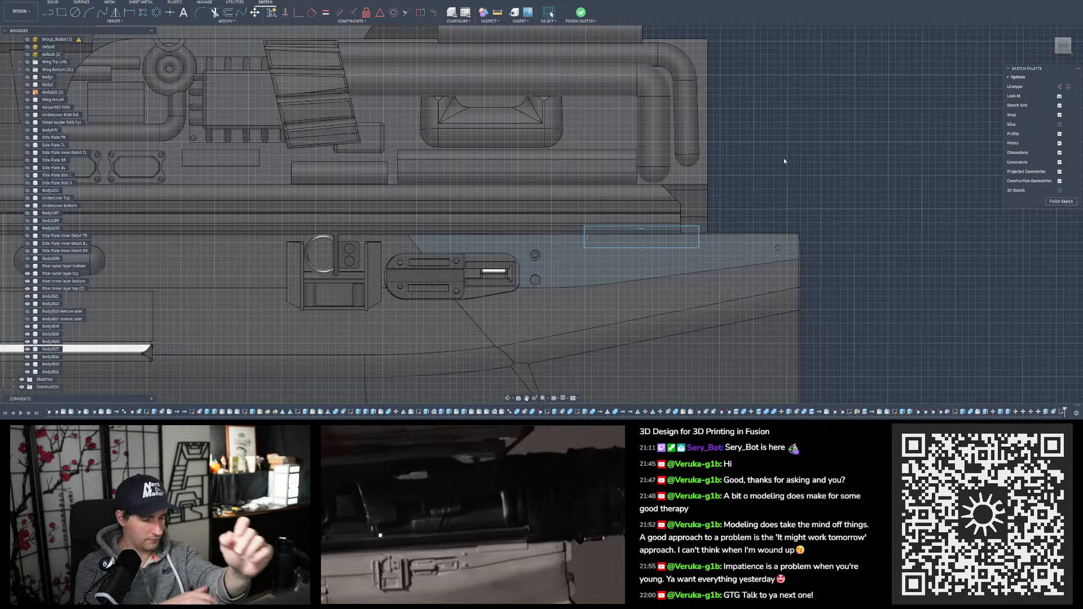
{"action": "left_click", "coordinate": [549, 242]}
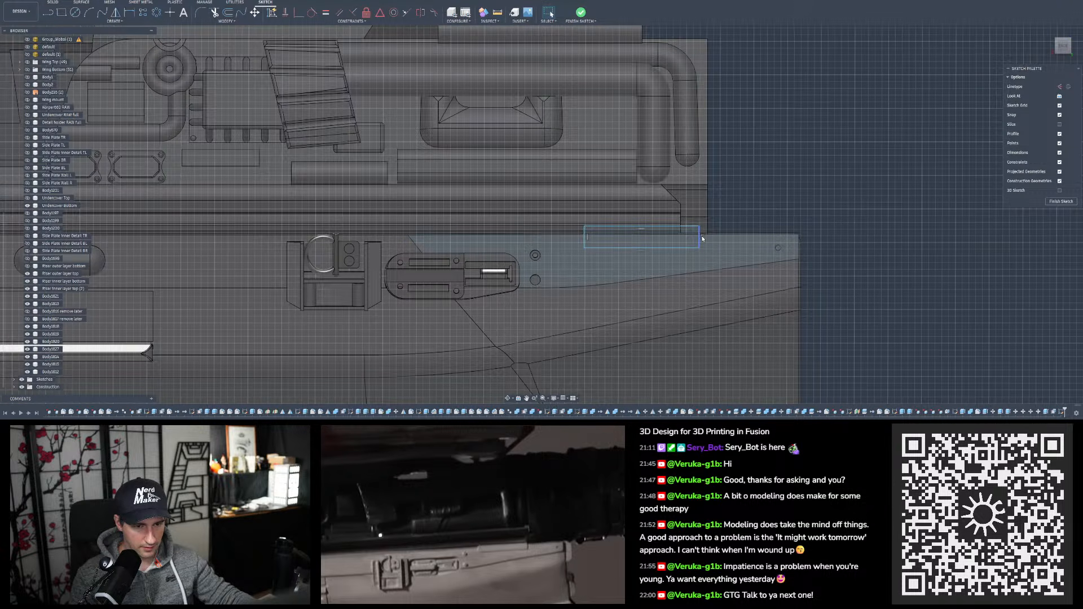
{"action": "left_click", "coordinate": [381, 255]}
{"action": "left_click", "coordinate": [288, 253], "text": "ctrl"}
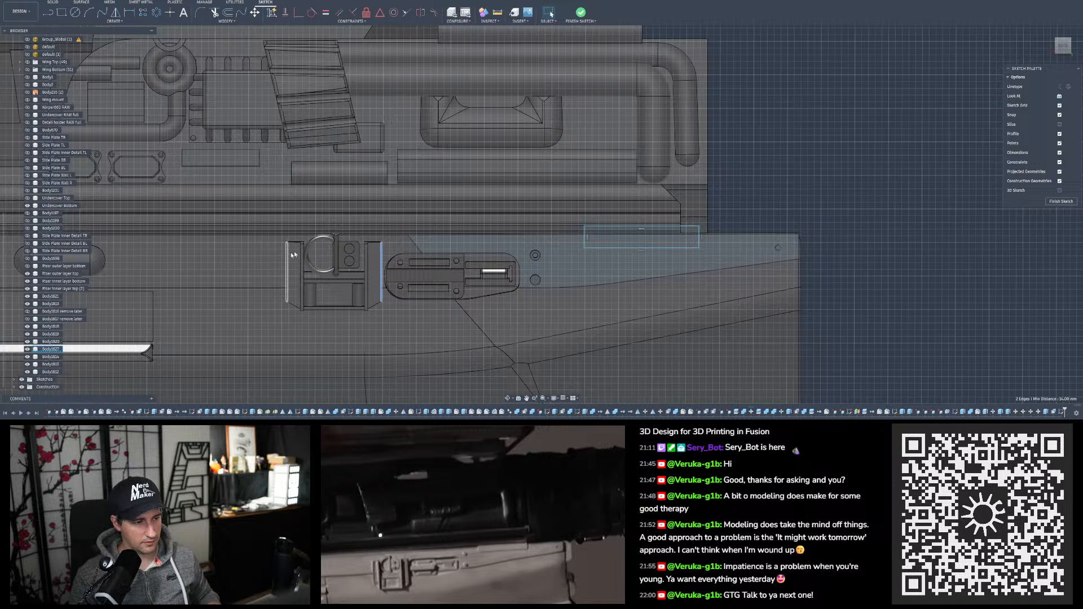
{"action": "key", "text": "i"}
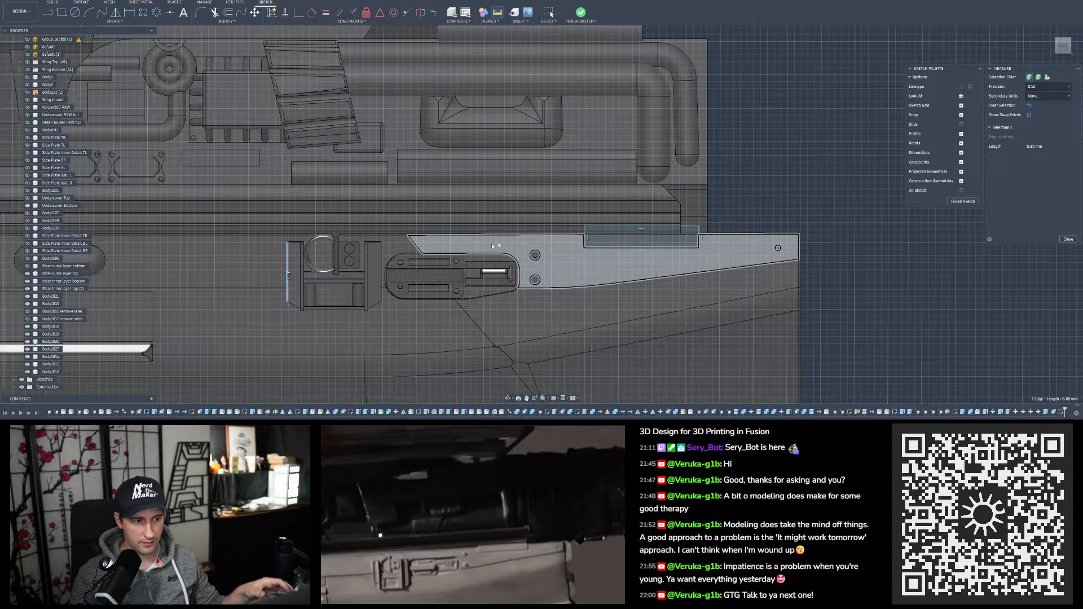
{"action": "left_click", "coordinate": [382, 274]}
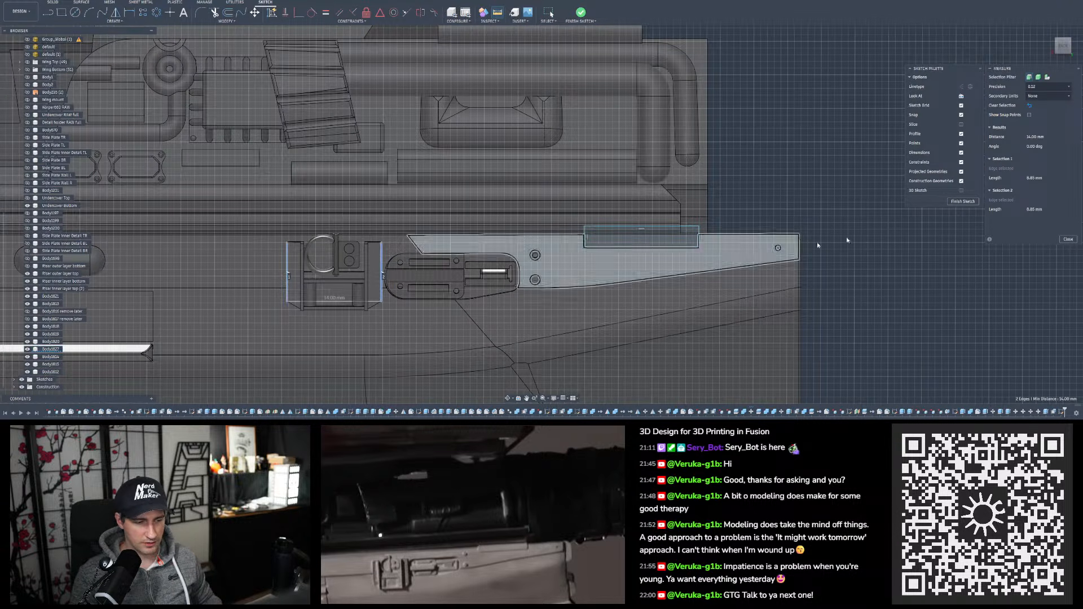
{"action": "left_click", "coordinate": [1068, 239]}
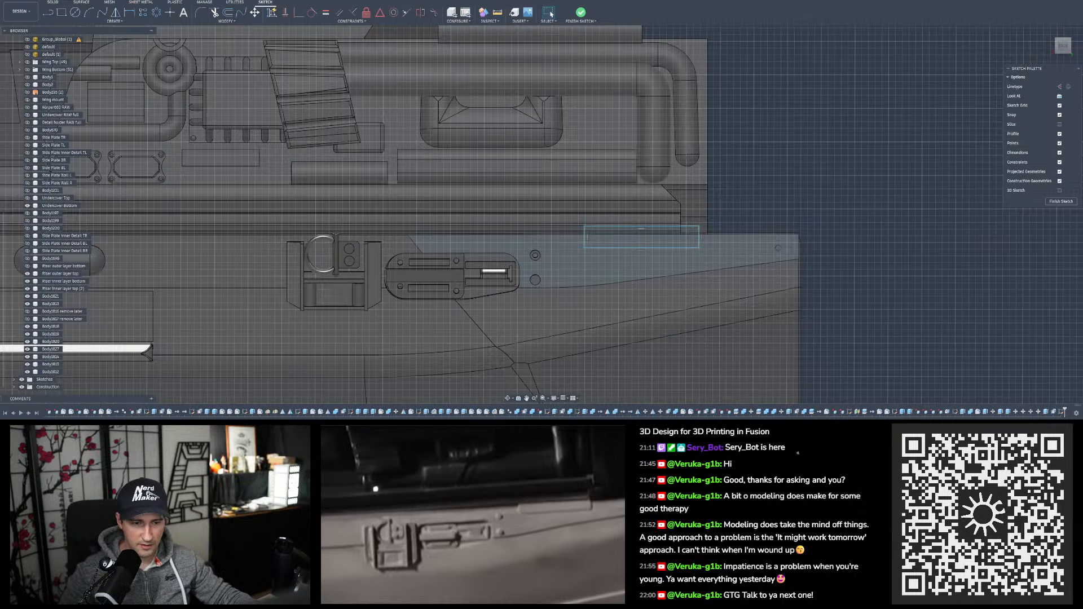
Dimension the rectangle's long side to lengthen it, and shift the rectangle back inside the end of the body above
{"action": "left_click", "coordinate": [130, 11]}
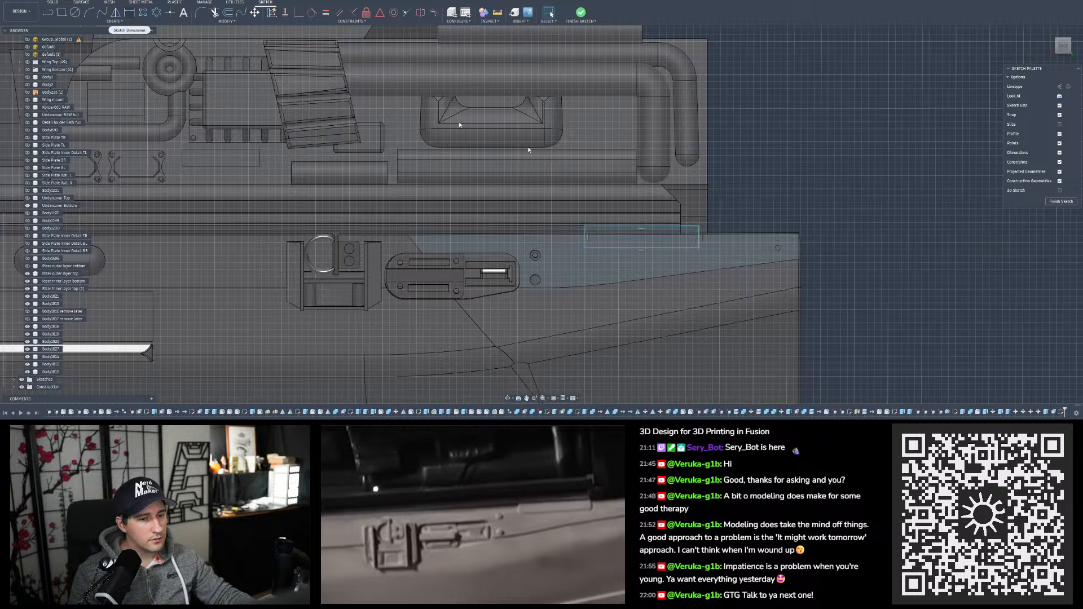
{"action": "left_click", "coordinate": [655, 228]}
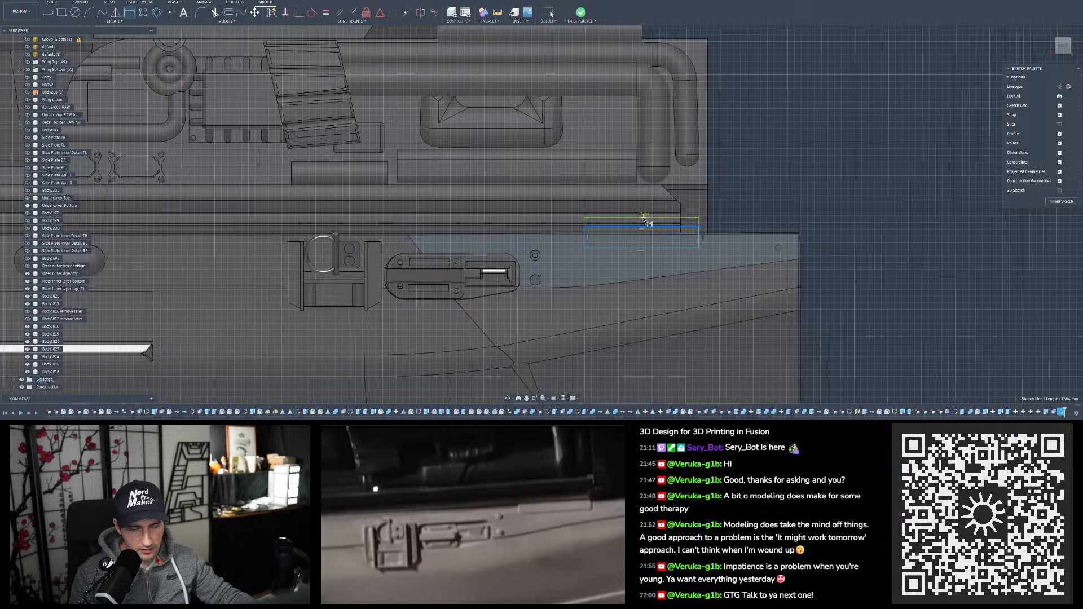
{"action": "left_click", "coordinate": [826, 190]}
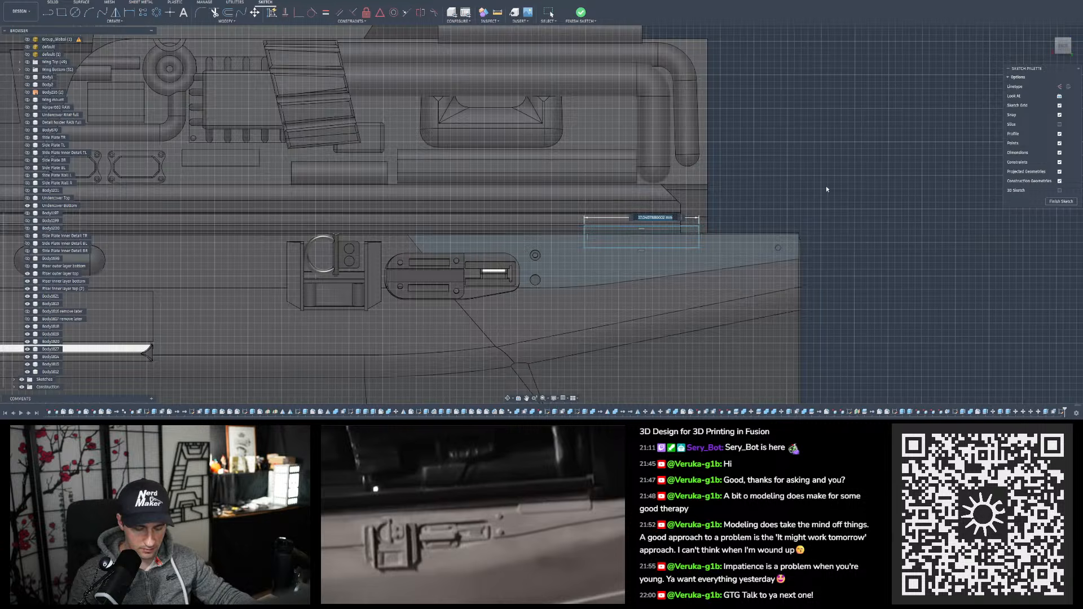
{"action": "type", "text": "1"}
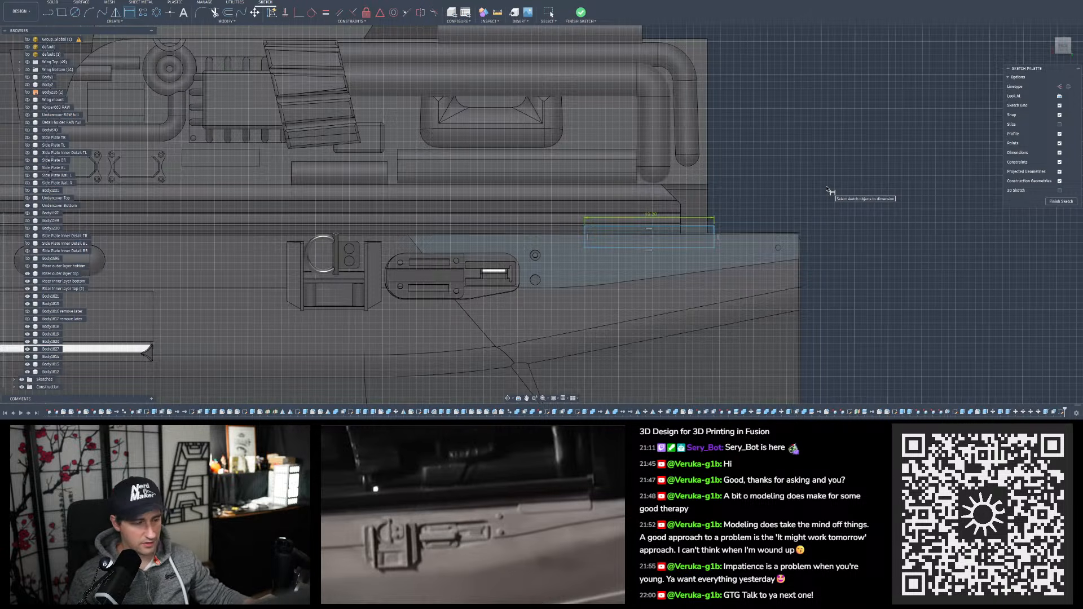
{"action": "key", "text": "Escape"}
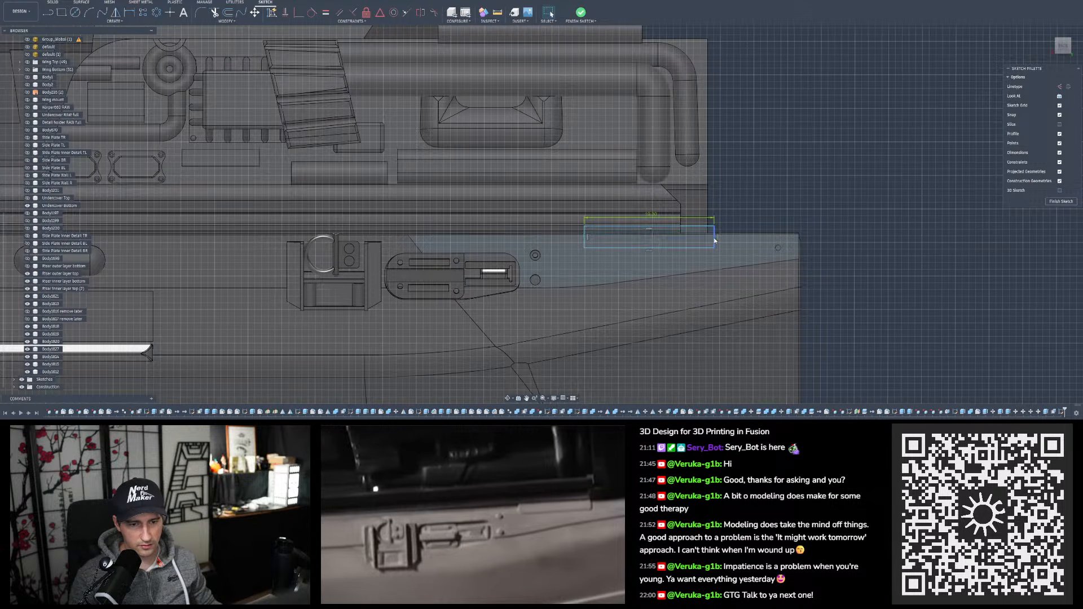
{"action": "left_click_drag", "start_coordinate": [715, 241], "coordinate": [700, 237]}
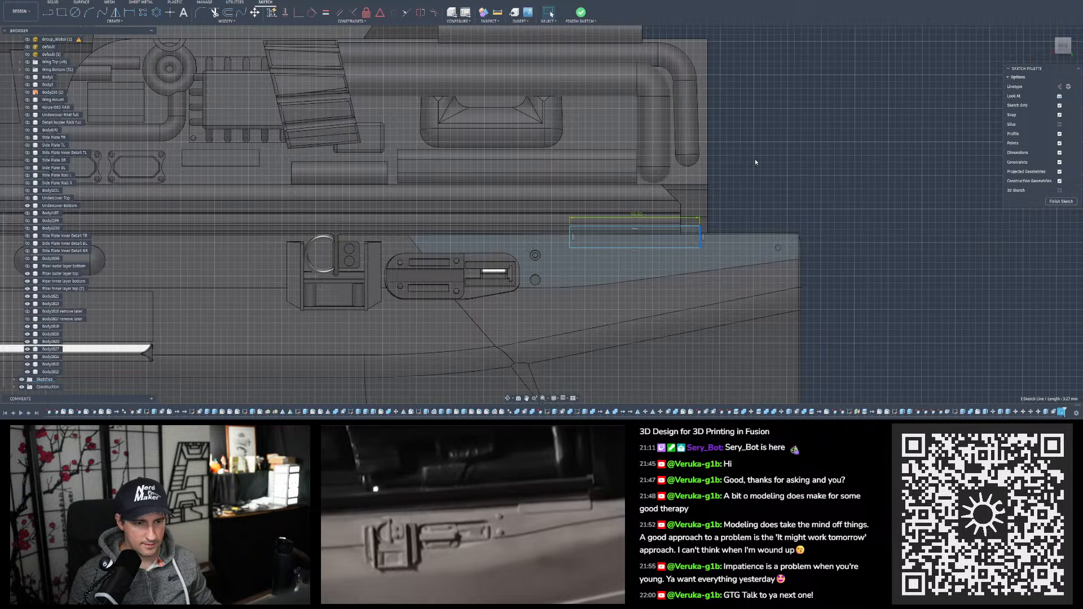
{"action": "key", "text": "Escape"}
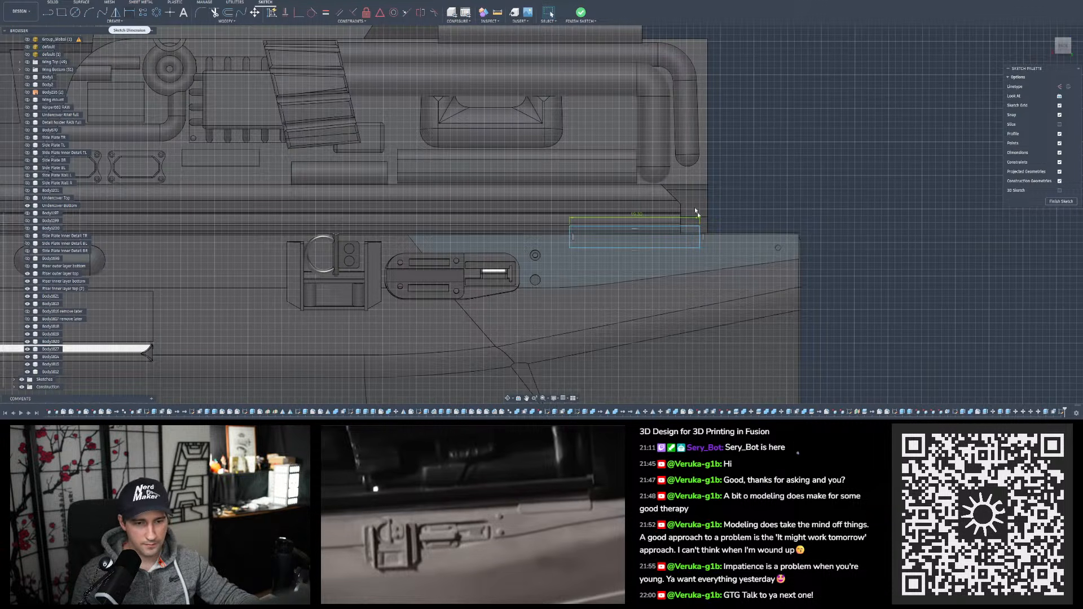
Dimension the rectangle's short side and set its height to 2.5 mm
{"action": "left_click", "coordinate": [700, 237]}
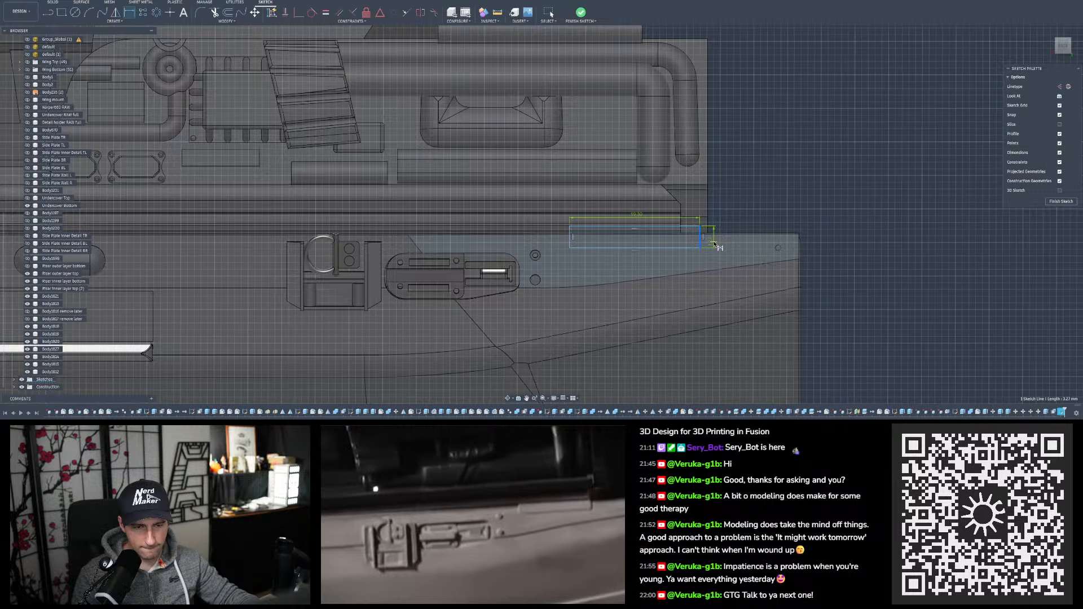
{"action": "left_click", "coordinate": [716, 245]}
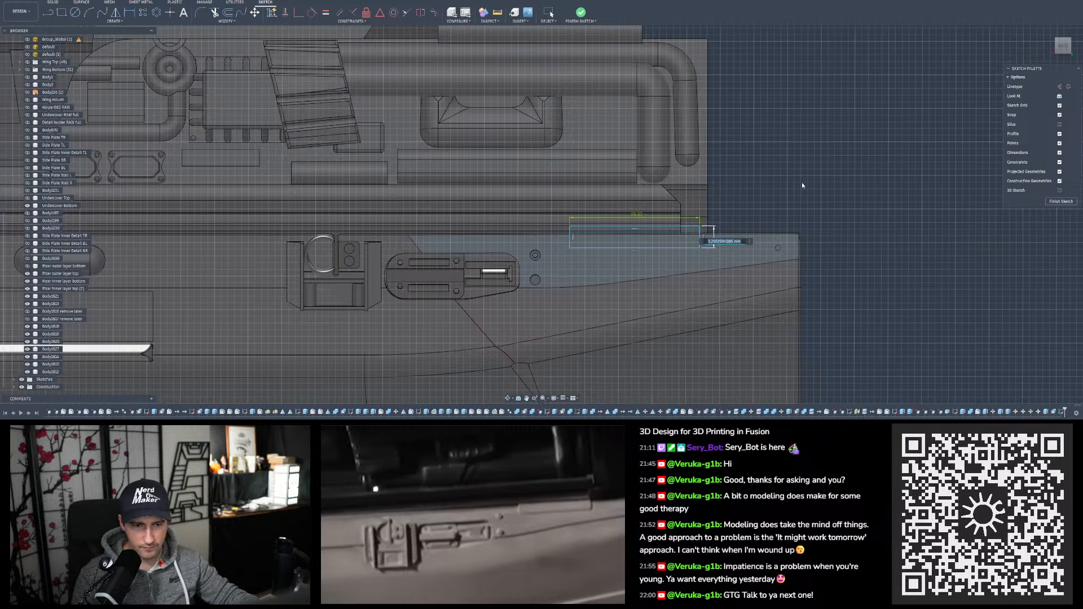
{"action": "type", "text": "2.5"}
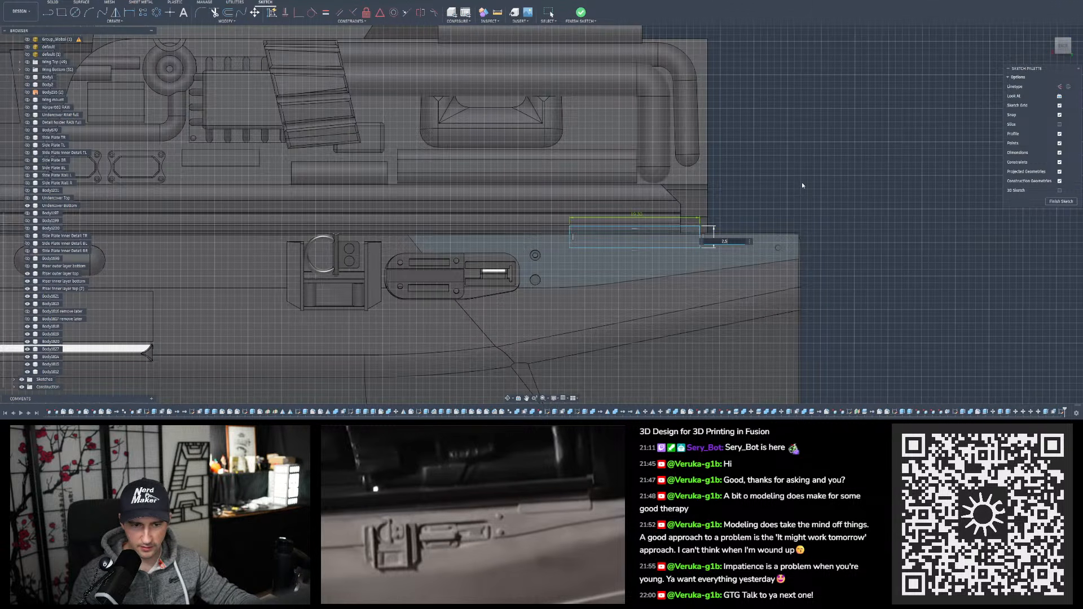
{"action": "key", "text": "Return"}
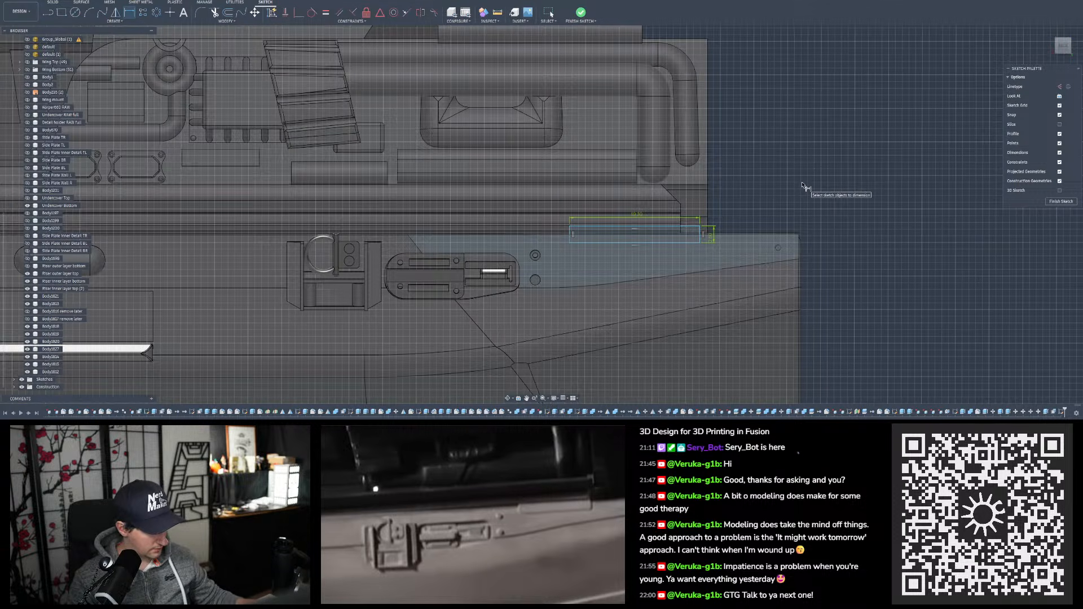
{"action": "middle_click_drag", "start_coordinate": [763, 214], "coordinate": [699, 227], "text": "shift"}
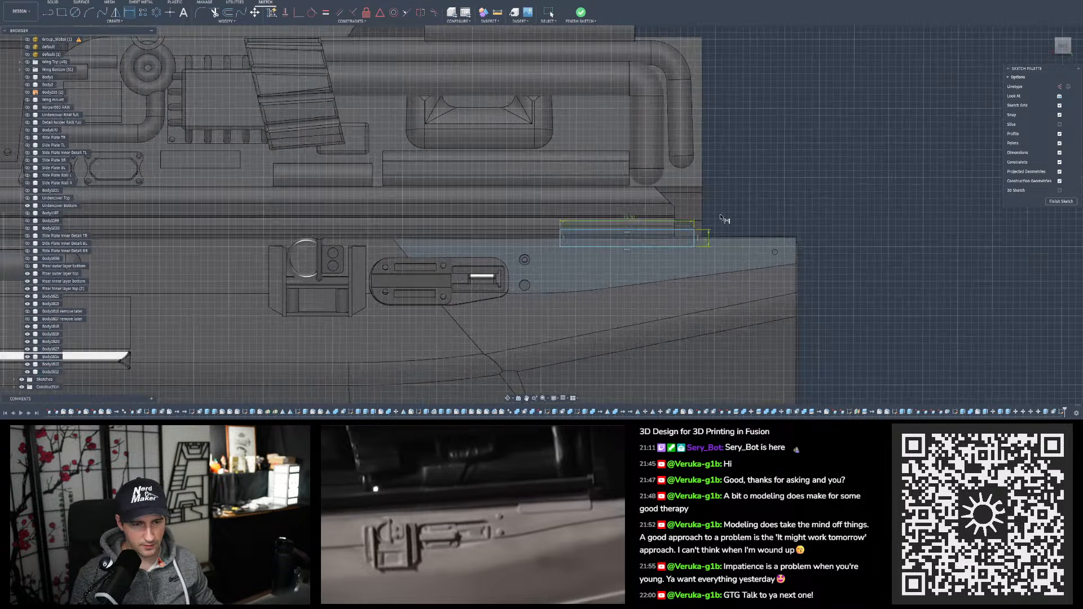
{"action": "key", "text": "Escape"}
Measure the distance between two corner points at the end of the raised trapezoidal panel on the upper part
{"action": "scroll", "coordinate": [656, 316], "scroll_direction": "down", "scroll_amount": 8}
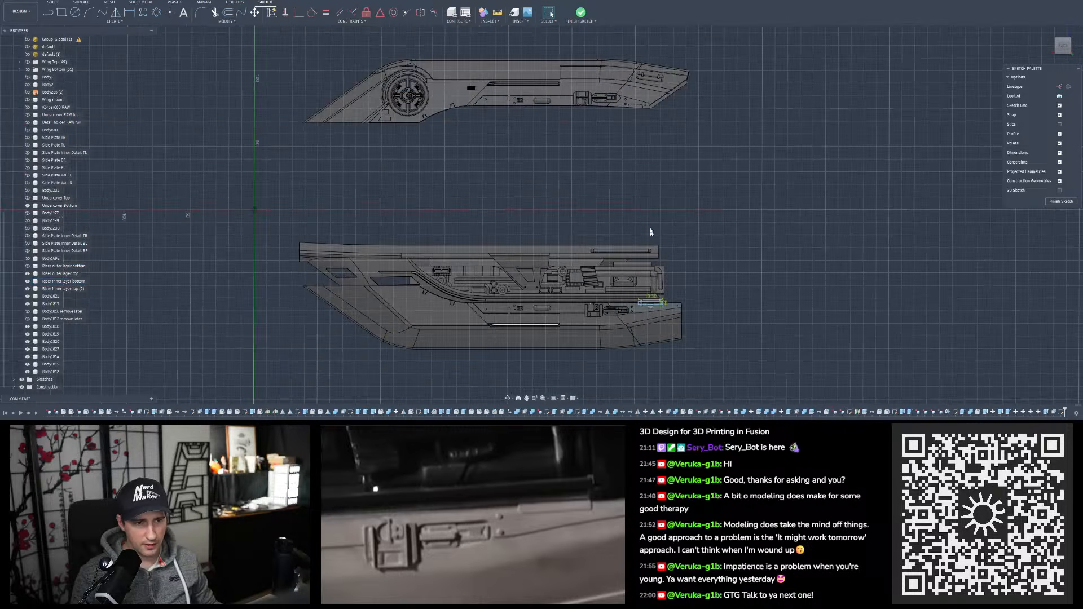
{"action": "scroll", "coordinate": [627, 93], "scroll_direction": "up", "scroll_amount": 5}
{"action": "scroll", "coordinate": [676, 226], "scroll_direction": "up", "scroll_amount": 5}
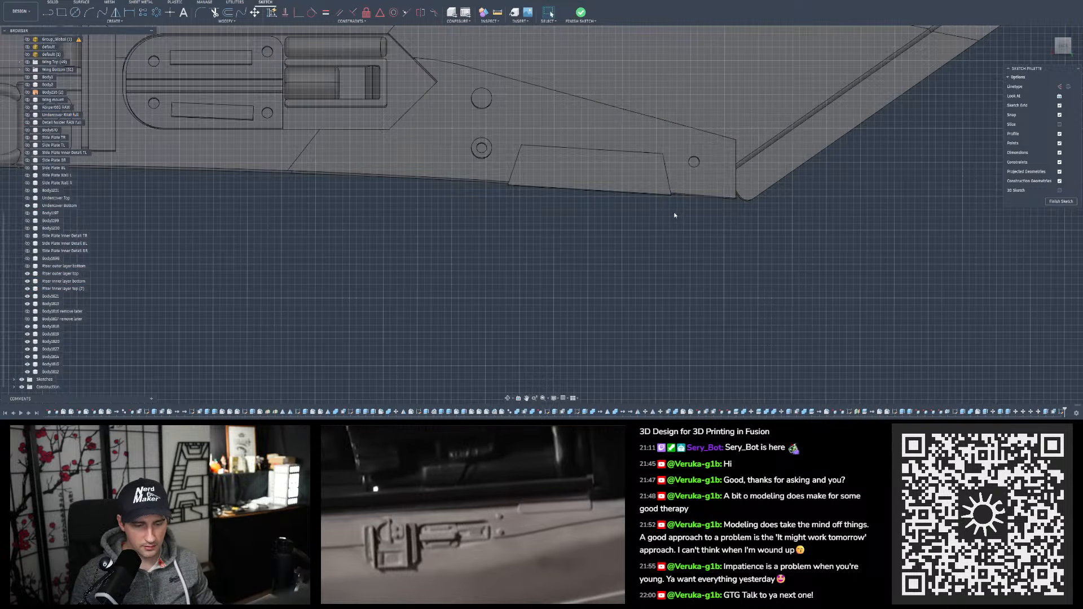
{"action": "scroll", "coordinate": [675, 189], "scroll_direction": "up", "scroll_amount": 5}
{"action": "mouse_move", "coordinate": [663, 200]}
{"action": "middle_mouse_down", "text": "shift"}
{"action": "mouse_move", "coordinate": [509, 153]}
{"action": "mouse_move", "coordinate": [525, 150]}
{"action": "mouse_move", "coordinate": [605, 194]}
{"action": "mouse_move", "coordinate": [538, 164]}
{"action": "middle_mouse_up", "text": "shift"}
{"action": "key", "text": "i"}
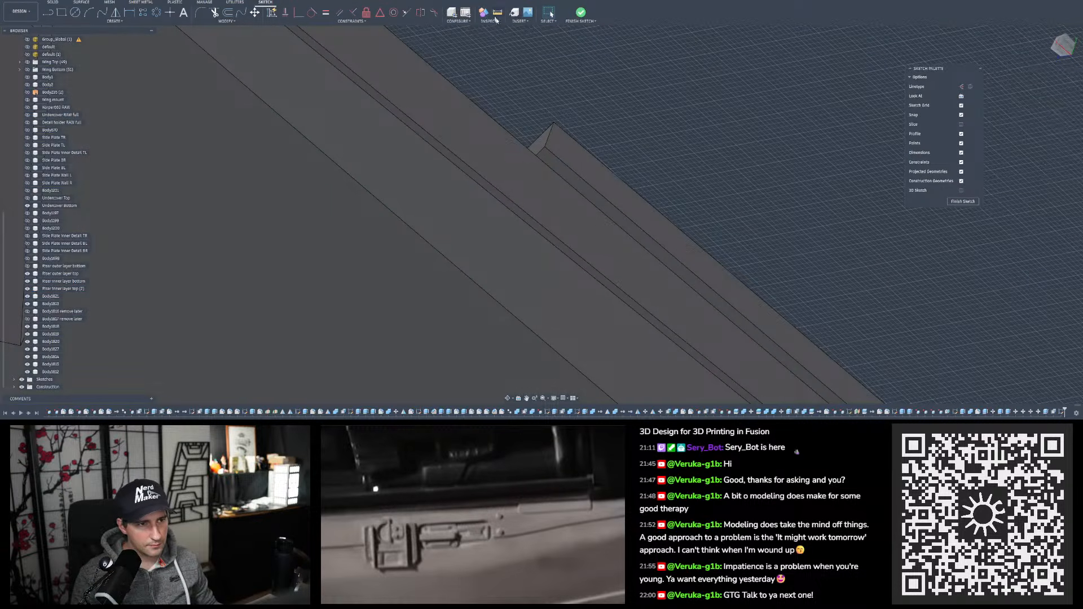
{"action": "left_click", "coordinate": [536, 154]}
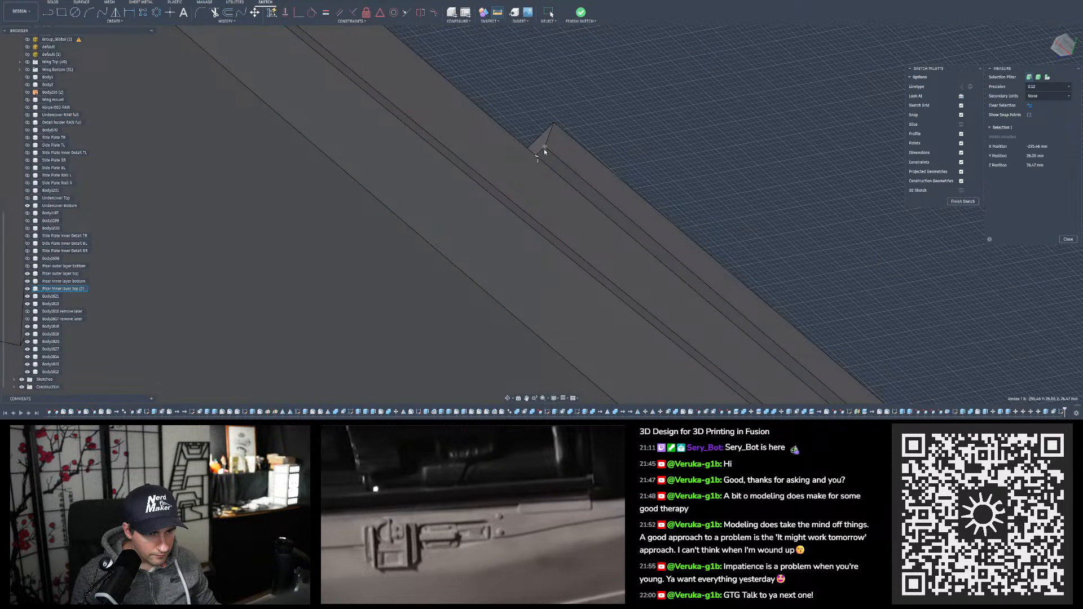
{"action": "left_click", "coordinate": [540, 148]}
{"action": "middle_click_drag", "start_coordinate": [542, 145], "coordinate": [547, 138], "text": "shift"}
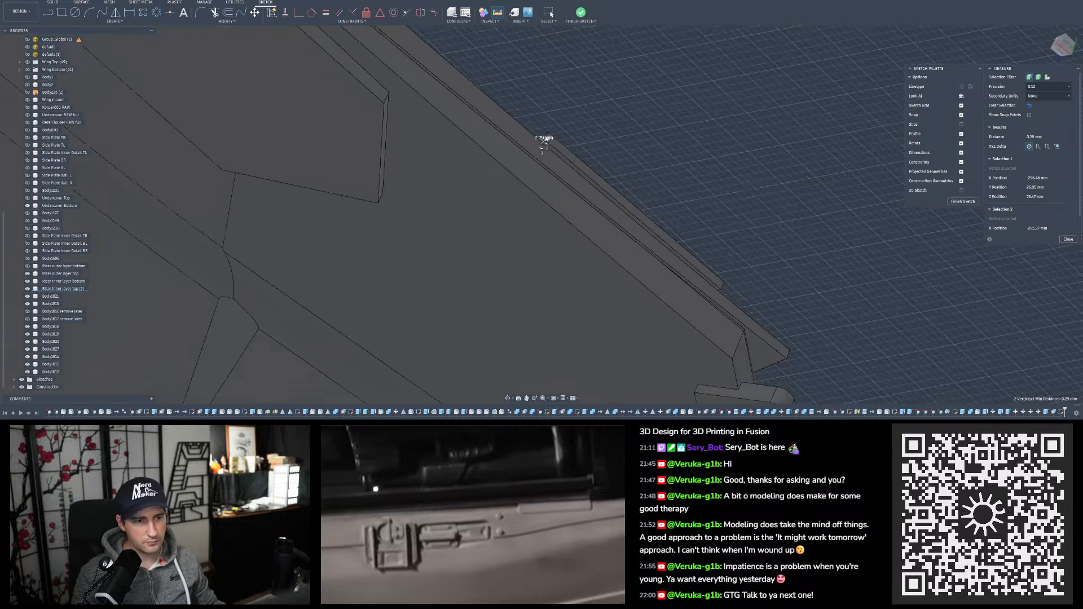
Try to measure the step between the corners at the opposite end of the raised trapezoidal panel
{"action": "scroll", "coordinate": [706, 273], "scroll_direction": "up", "scroll_amount": 3}
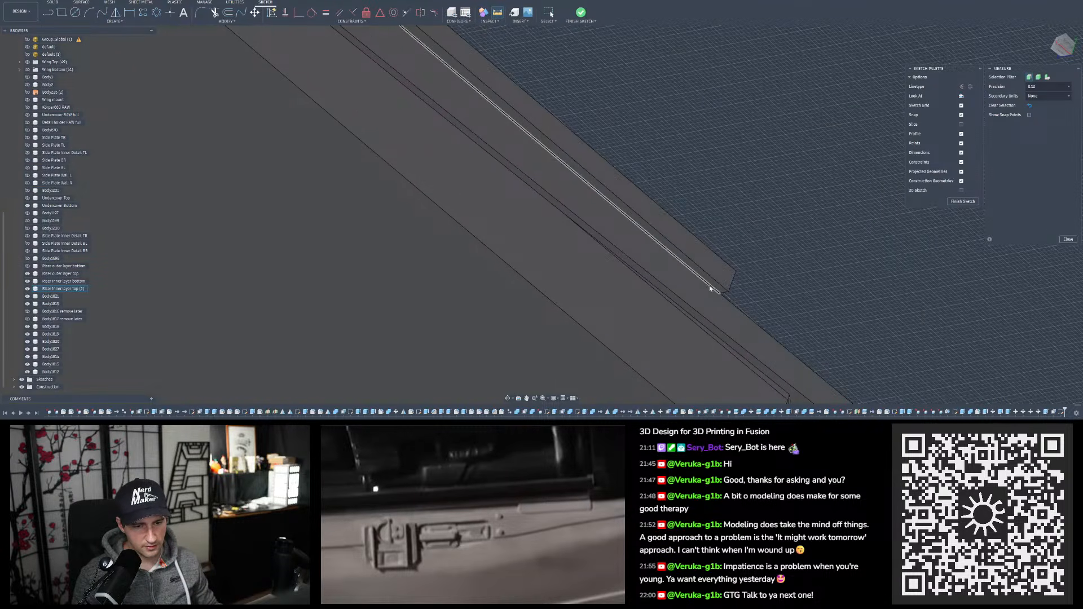
{"action": "left_click", "coordinate": [714, 282]}
{"action": "left_click", "coordinate": [715, 284]}
{"action": "left_click", "coordinate": [761, 268]}
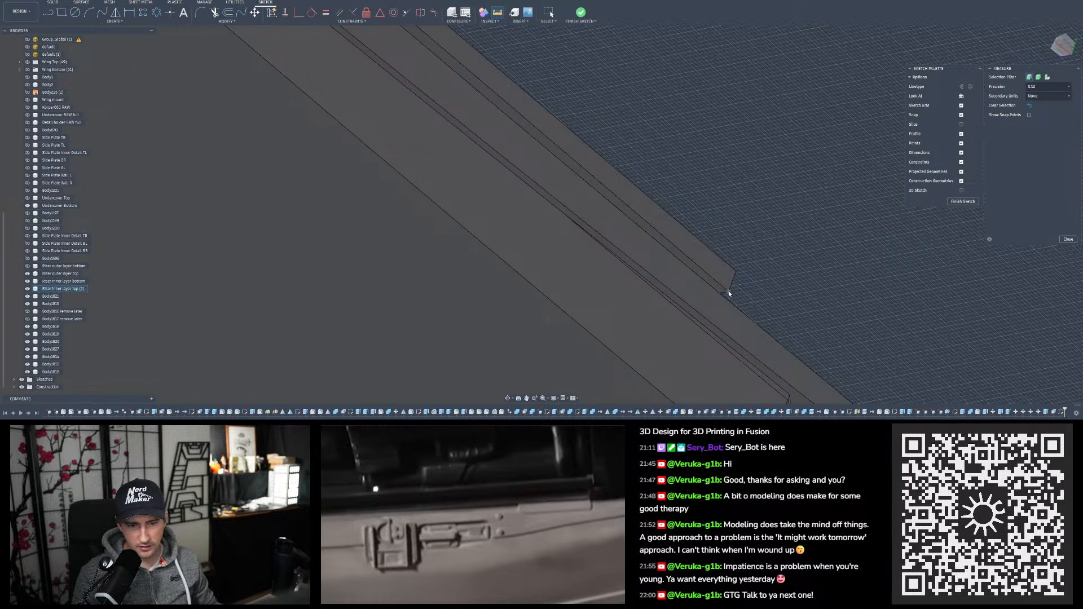
{"action": "left_click", "coordinate": [720, 294]}
{"action": "left_click", "coordinate": [729, 292]}
{"action": "key", "text": "Escape"}
Measure the distance from the raised panel's long edge to the corner where its end meets the plate
{"action": "scroll", "coordinate": [726, 292], "scroll_direction": "down", "scroll_amount": 8}
{"action": "middle_click_drag", "start_coordinate": [725, 292], "coordinate": [699, 346], "text": "shift"}
{"action": "left_click", "coordinate": [699, 346]}
{"action": "scroll", "coordinate": [718, 329], "scroll_direction": "down", "scroll_amount": 4}
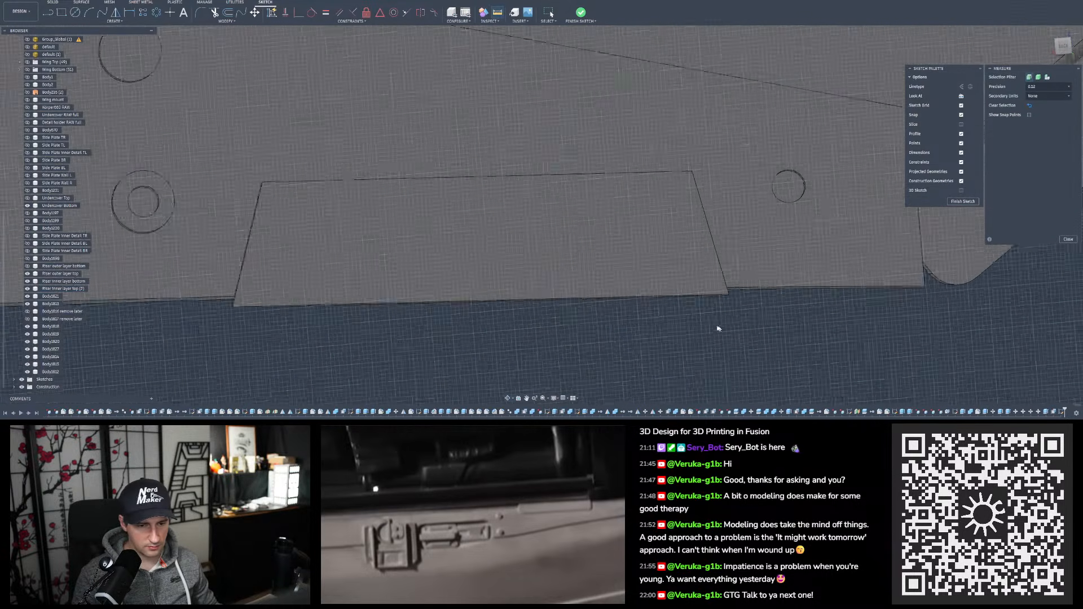
{"action": "key", "text": "Escape"}
{"action": "middle_click_drag", "start_coordinate": [351, 309], "coordinate": [341, 219], "text": "shift"}
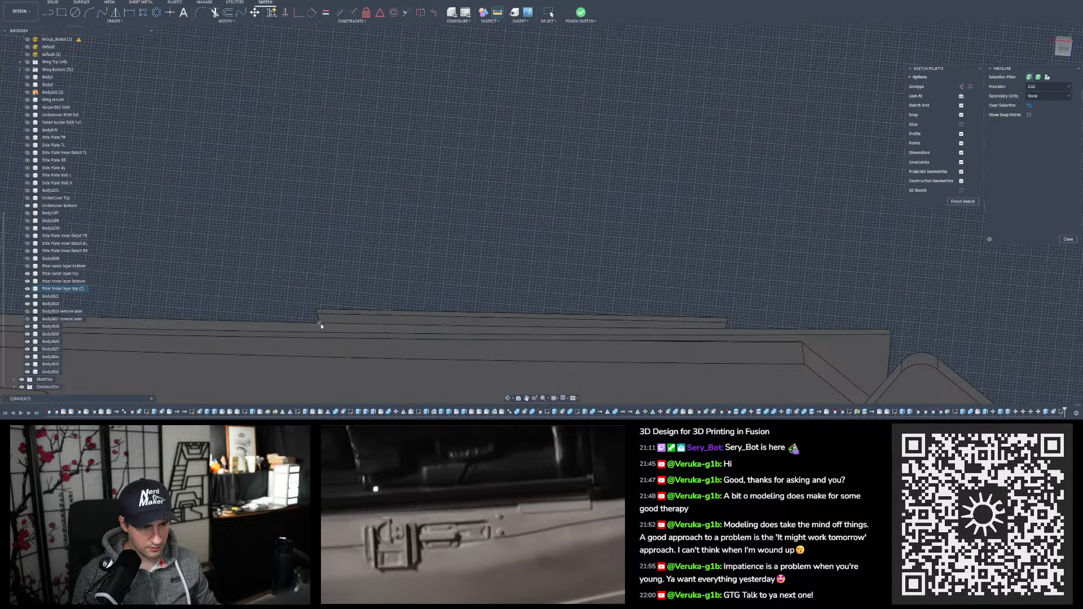
{"action": "scroll", "coordinate": [333, 312], "scroll_direction": "up", "scroll_amount": 3}
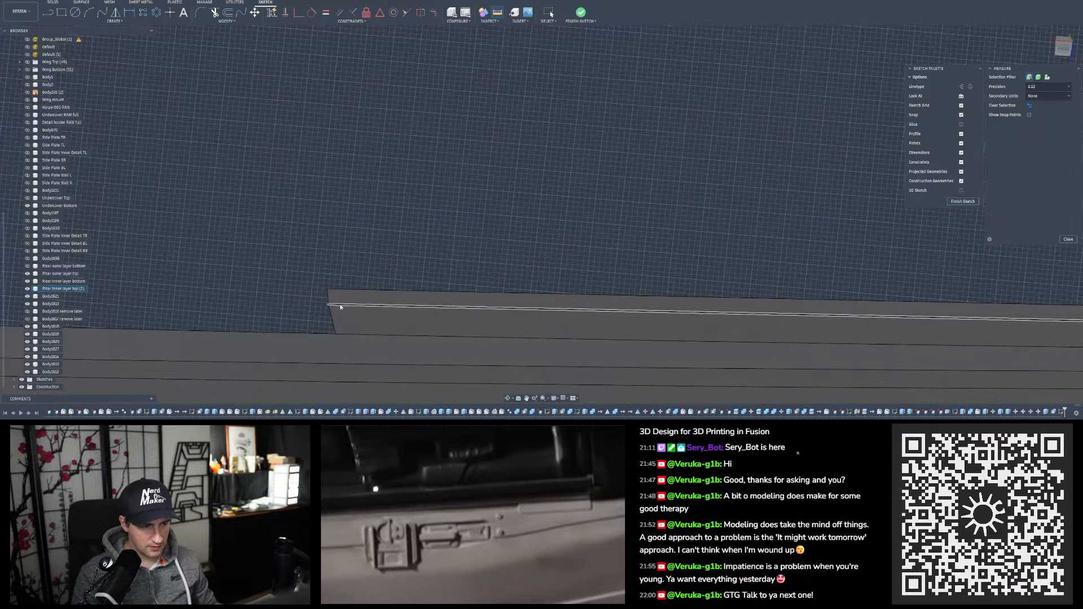
{"action": "left_click", "coordinate": [341, 307]}
{"action": "left_click", "coordinate": [337, 335]}
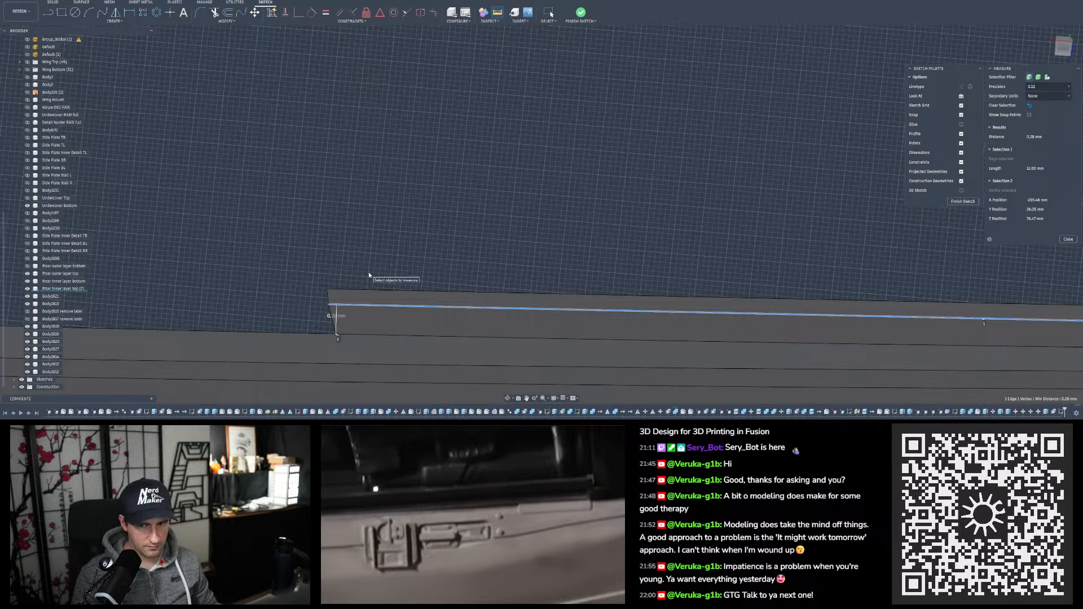
Try to dimension the distance between the rectangle's long upper edge and the upper edge of the side plate
{"action": "key", "text": "Escape"}
{"action": "scroll", "coordinate": [368, 272], "scroll_direction": "down", "scroll_amount": 5}
{"action": "scroll", "coordinate": [473, 239], "scroll_direction": "down", "scroll_amount": 5}
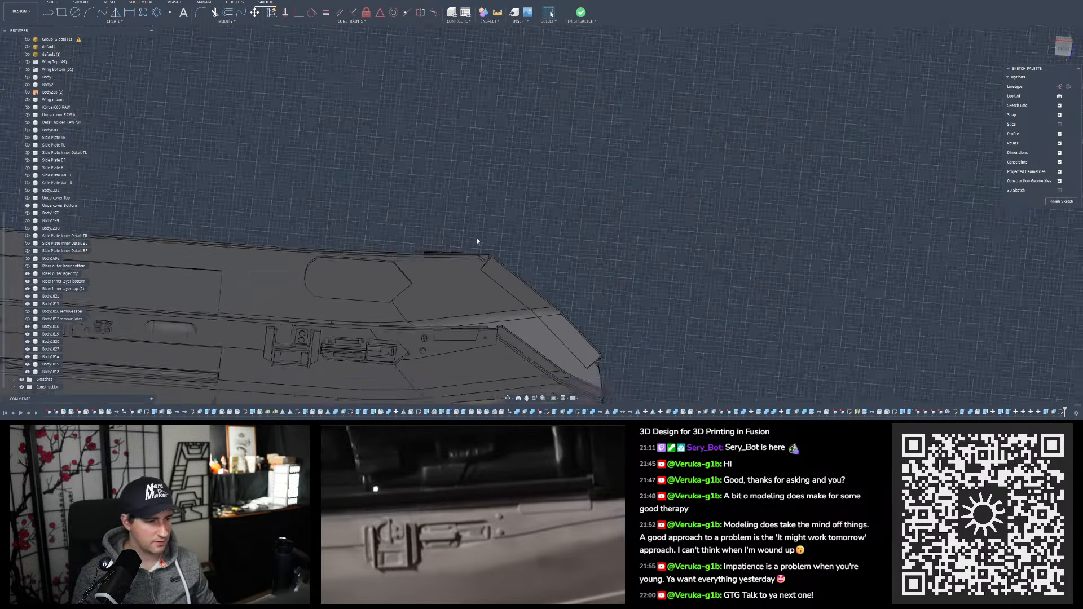
{"action": "middle_click_drag", "start_coordinate": [478, 240], "coordinate": [443, 252], "text": "shift"}
{"action": "scroll", "coordinate": [500, 201], "scroll_direction": "down", "scroll_amount": 5}
{"action": "scroll", "coordinate": [487, 304], "scroll_direction": "up", "scroll_amount": 15}
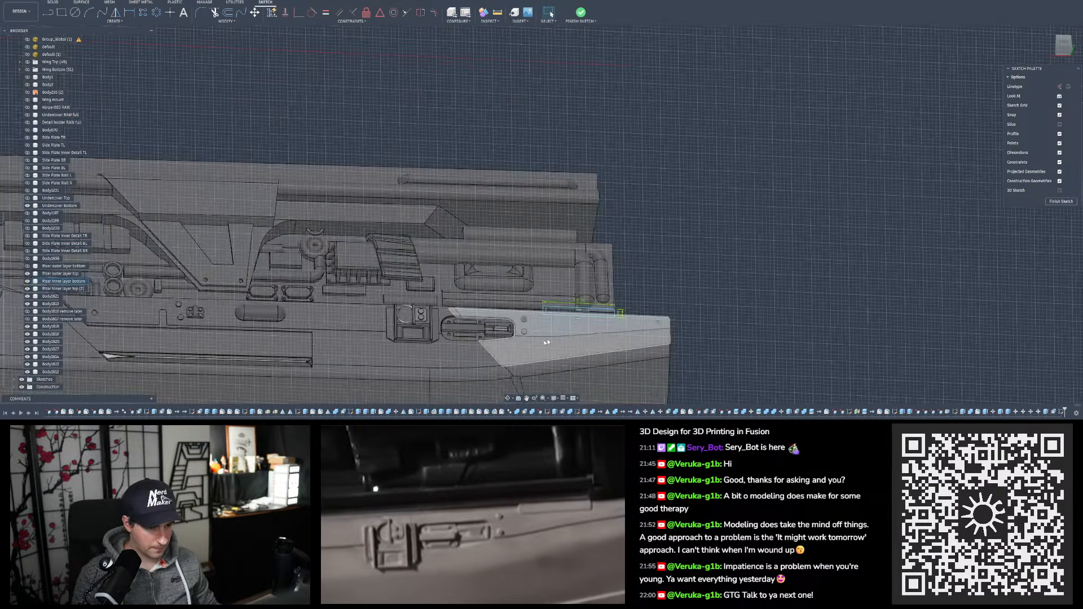
{"action": "scroll", "coordinate": [487, 304], "scroll_direction": "down", "scroll_amount": 3}
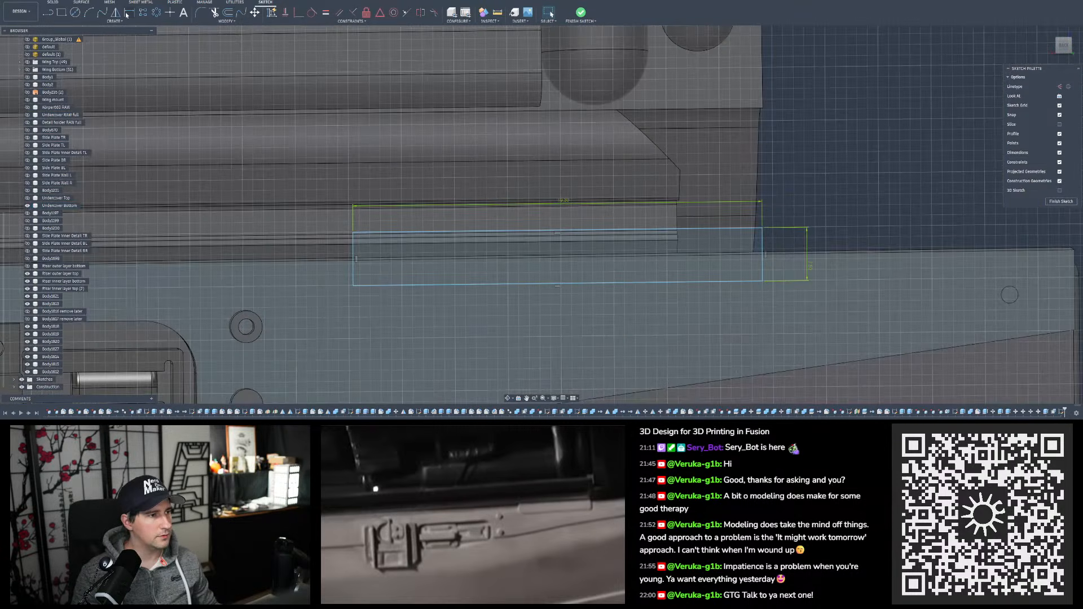
{"action": "left_click", "coordinate": [127, 13]}
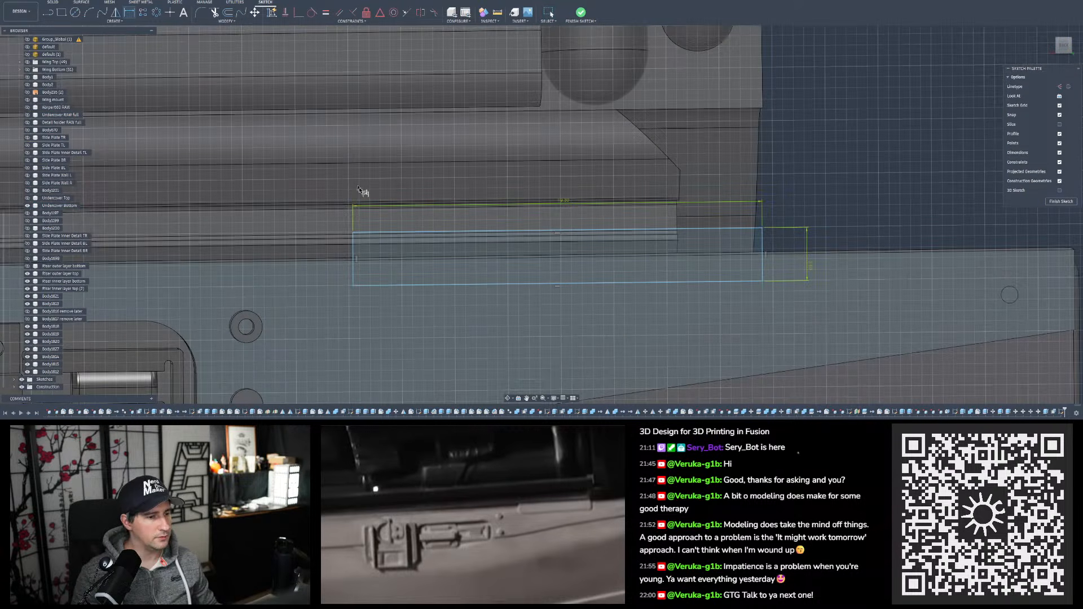
{"action": "left_click", "coordinate": [363, 234]}
{"action": "left_click", "coordinate": [361, 258]}
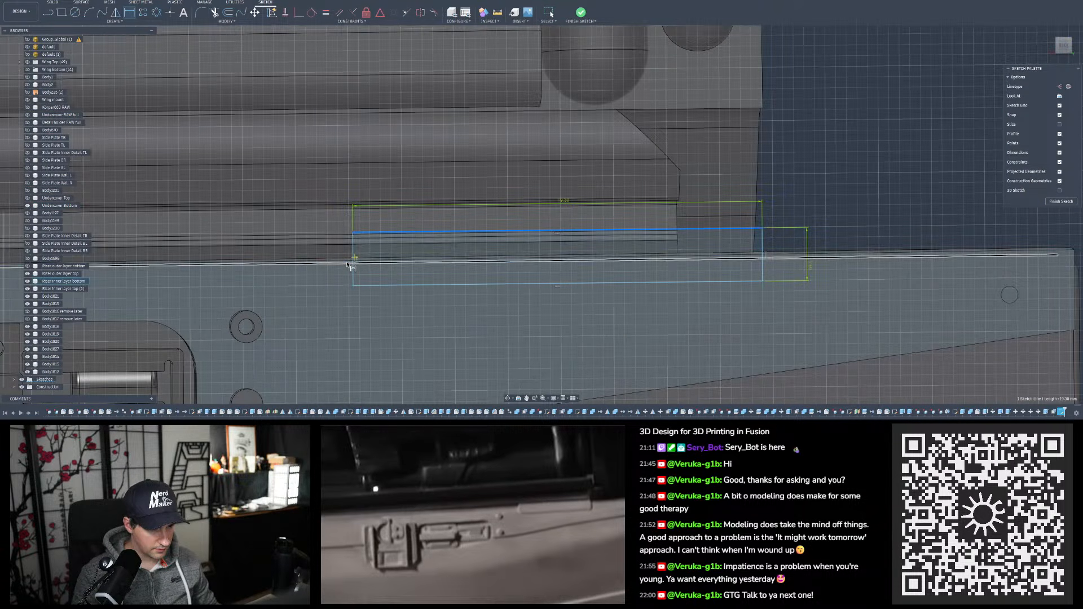
{"action": "left_click", "coordinate": [349, 252]}
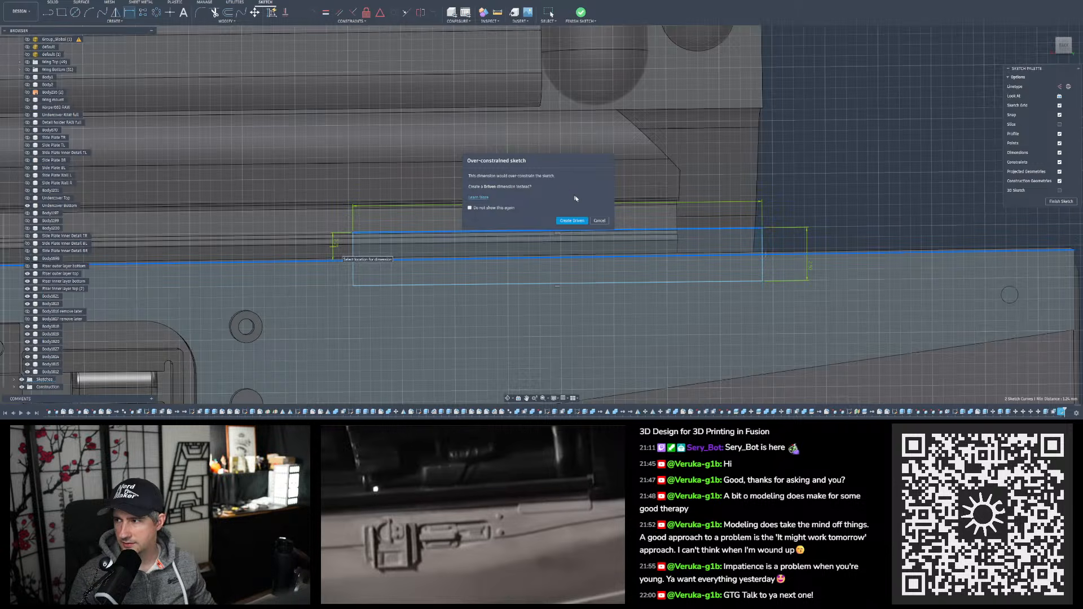
{"action": "left_click", "coordinate": [598, 220]}
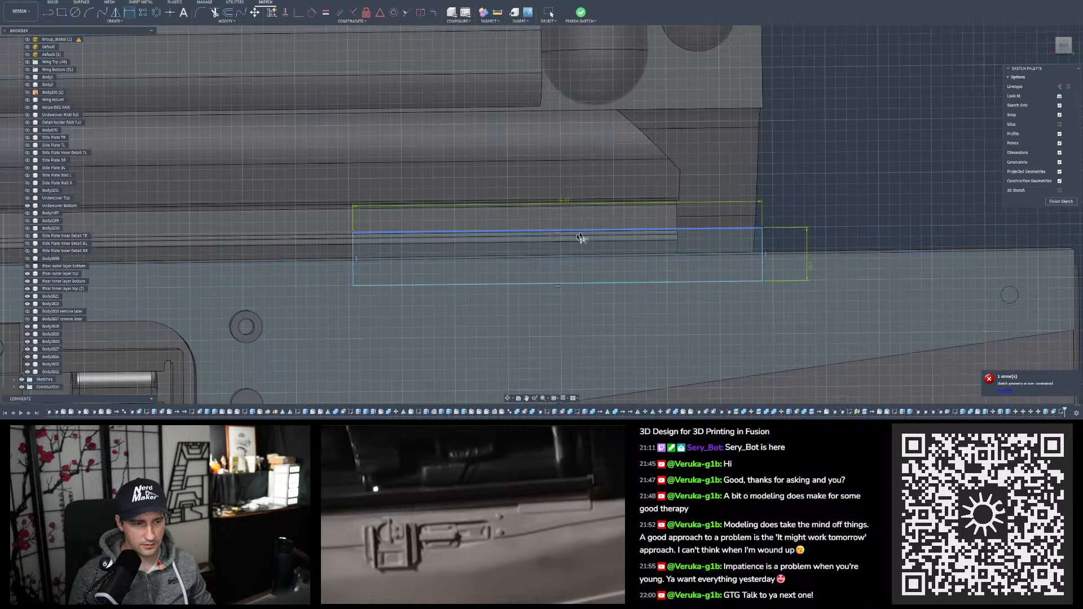
{"action": "scroll", "coordinate": [581, 237], "scroll_direction": "down", "scroll_amount": 5}
{"action": "key", "text": "Escape"}
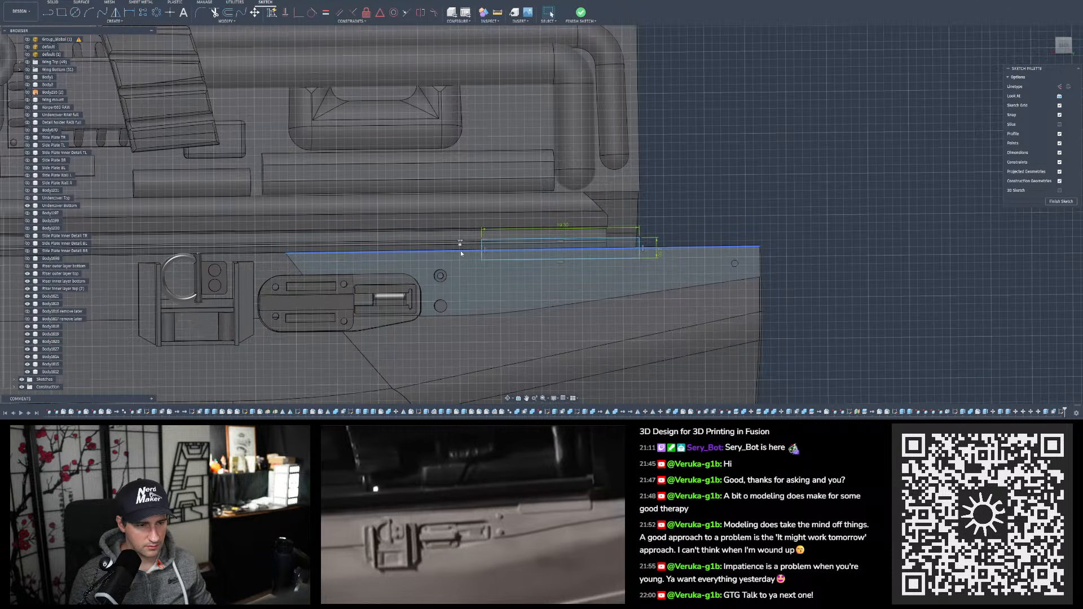
Dimension the rectangle's upper corner from the side plate's upper edge and set the offset to 0.3 mm
{"action": "scroll", "coordinate": [558, 276], "scroll_direction": "up", "scroll_amount": 4}
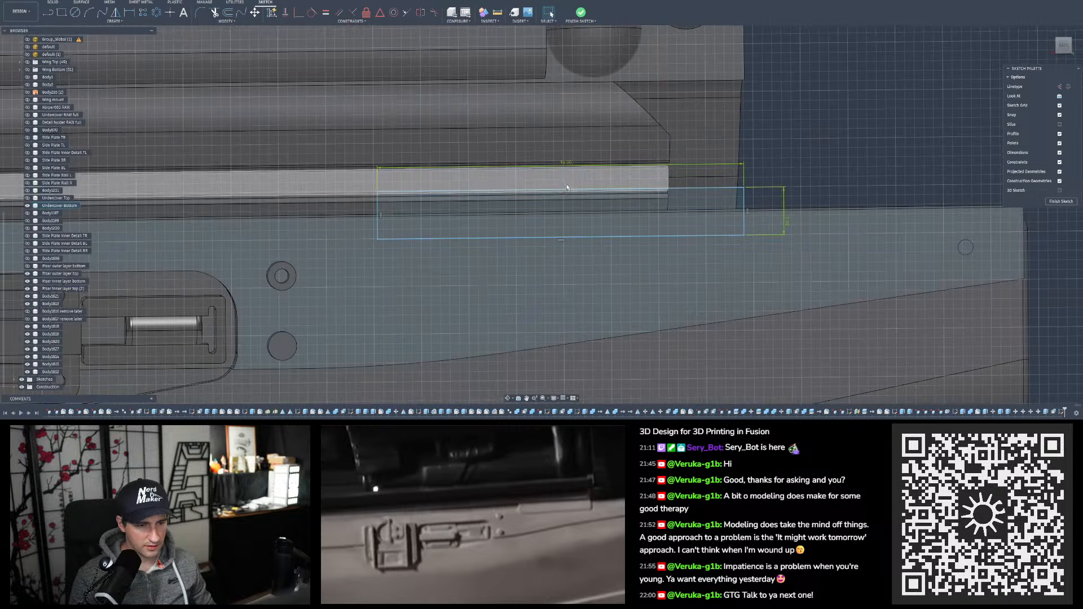
{"action": "left_click", "coordinate": [562, 195]}
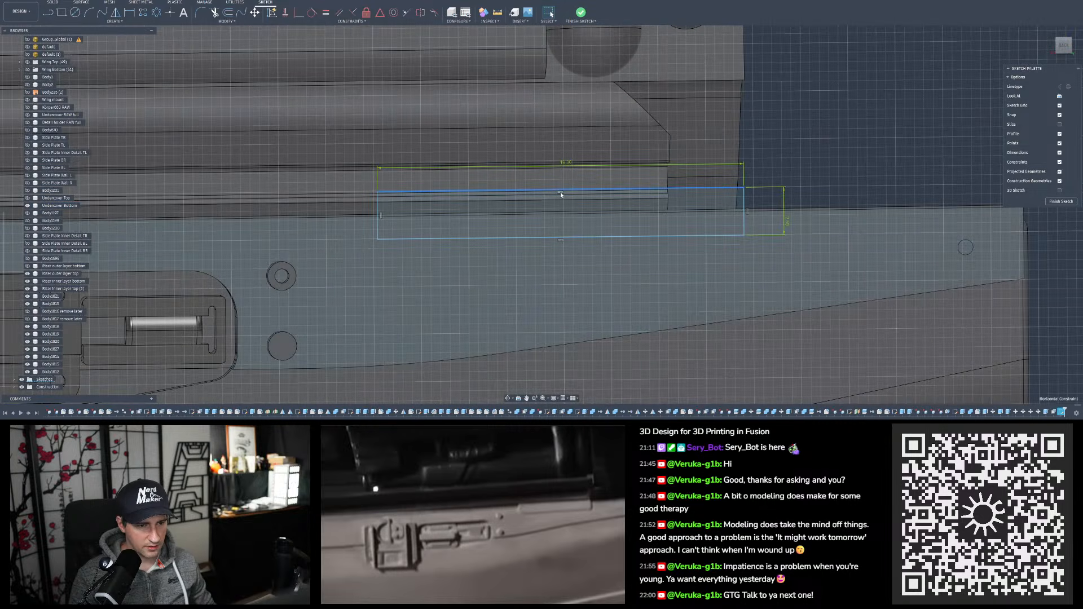
{"action": "left_click", "coordinate": [823, 170]}
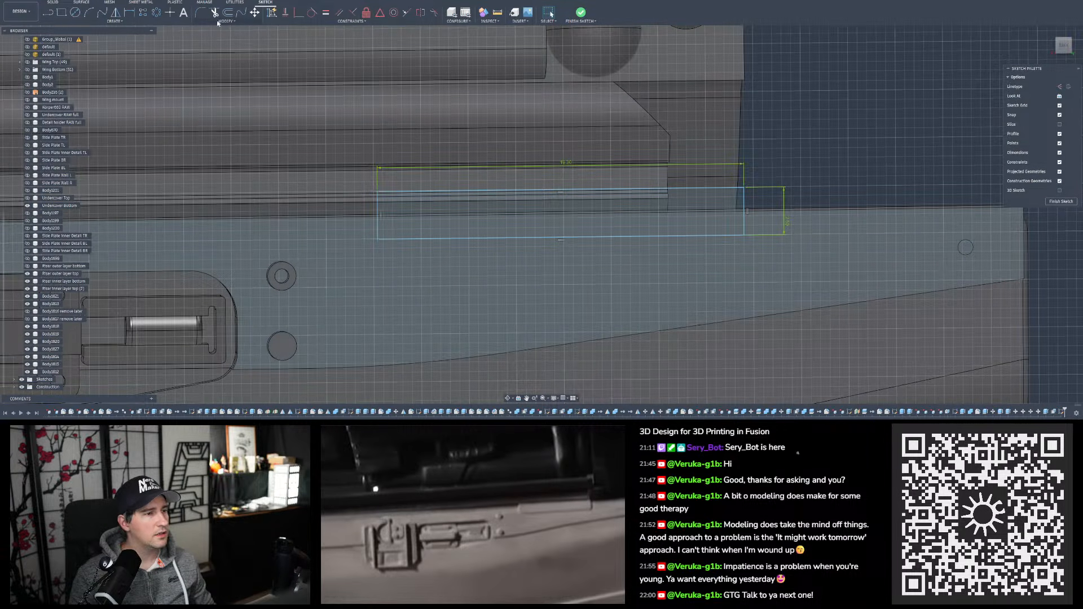
{"action": "left_click", "coordinate": [129, 12]}
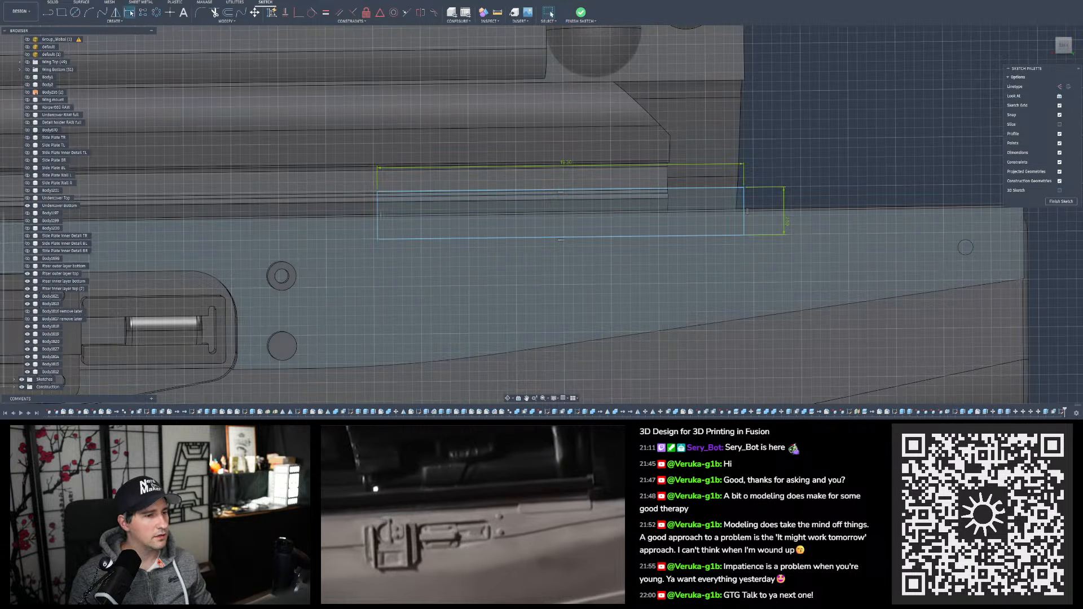
{"action": "left_click", "coordinate": [350, 218]}
{"action": "left_click", "coordinate": [378, 192]}
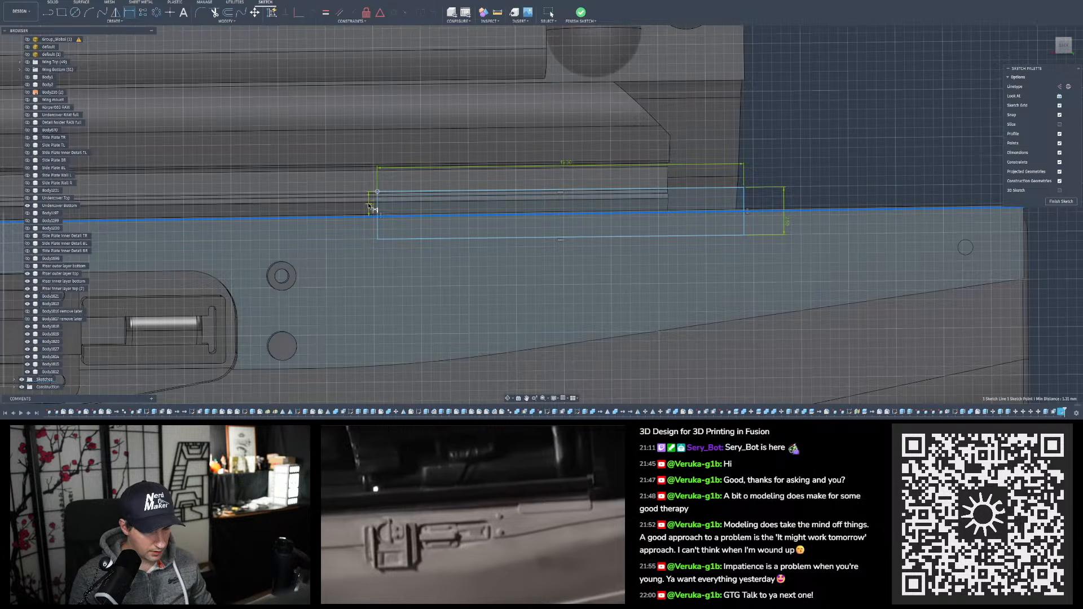
{"action": "left_click", "coordinate": [367, 205]}
{"action": "scroll", "coordinate": [361, 186], "scroll_direction": "up", "scroll_amount": 5}
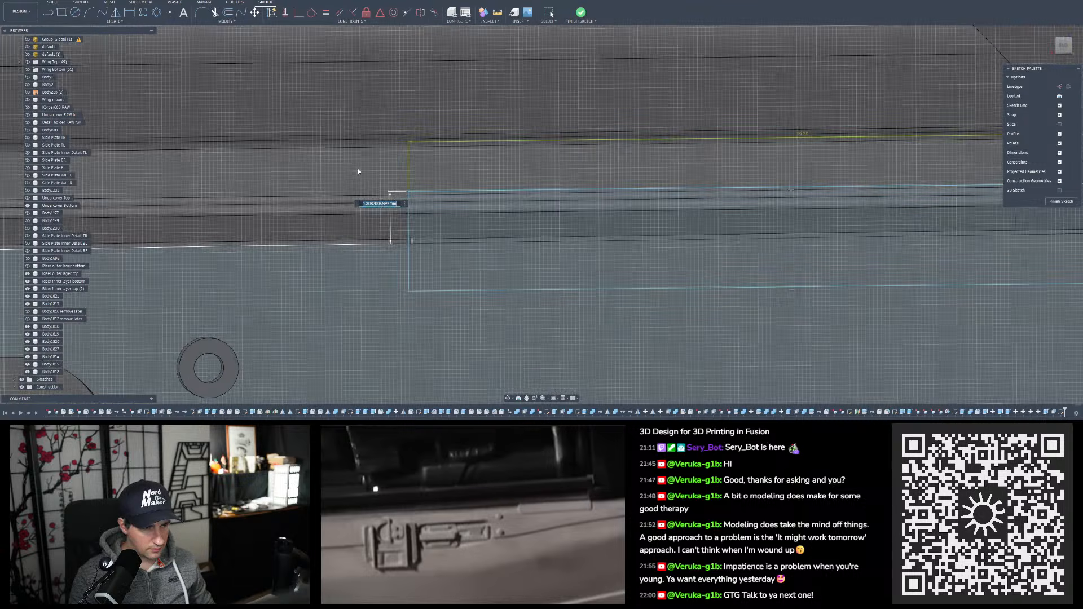
{"action": "scroll", "coordinate": [504, 190], "scroll_direction": "down", "scroll_amount": 2}
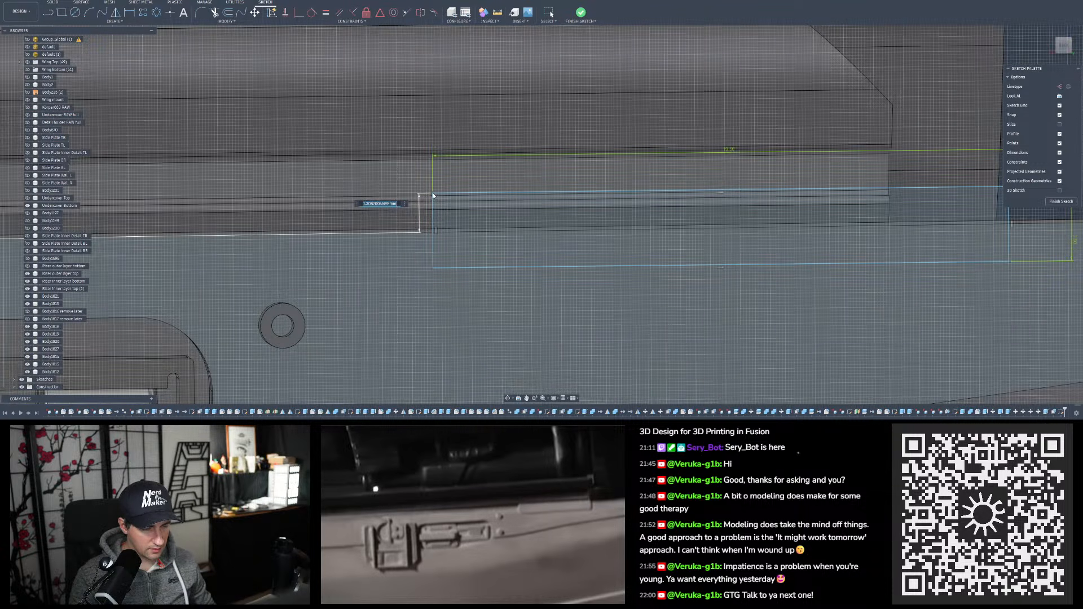
{"action": "type", "text": "0.3"}
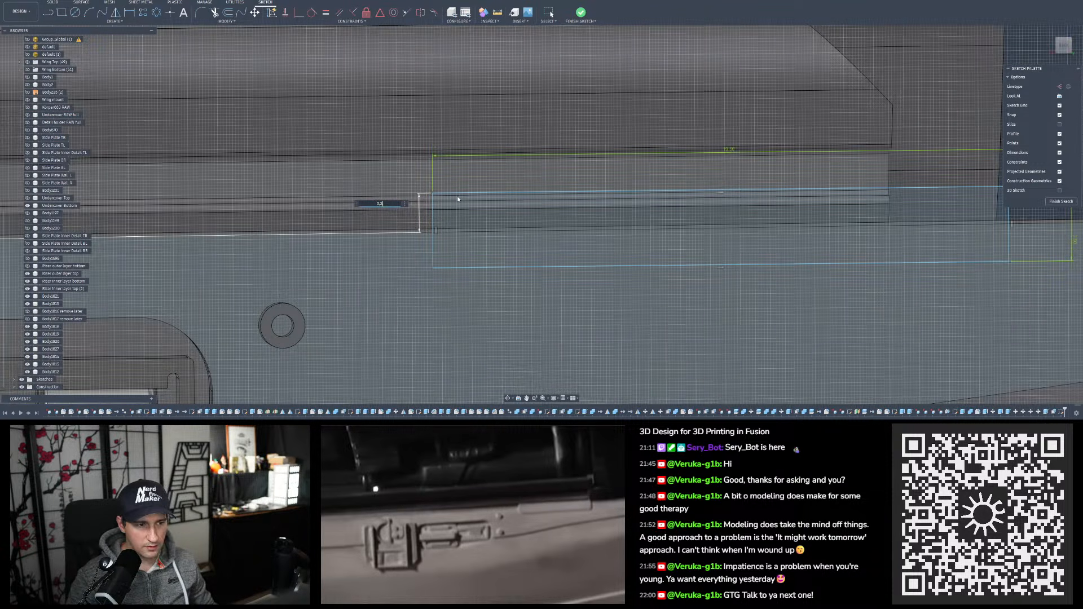
{"action": "key", "text": "Return"}
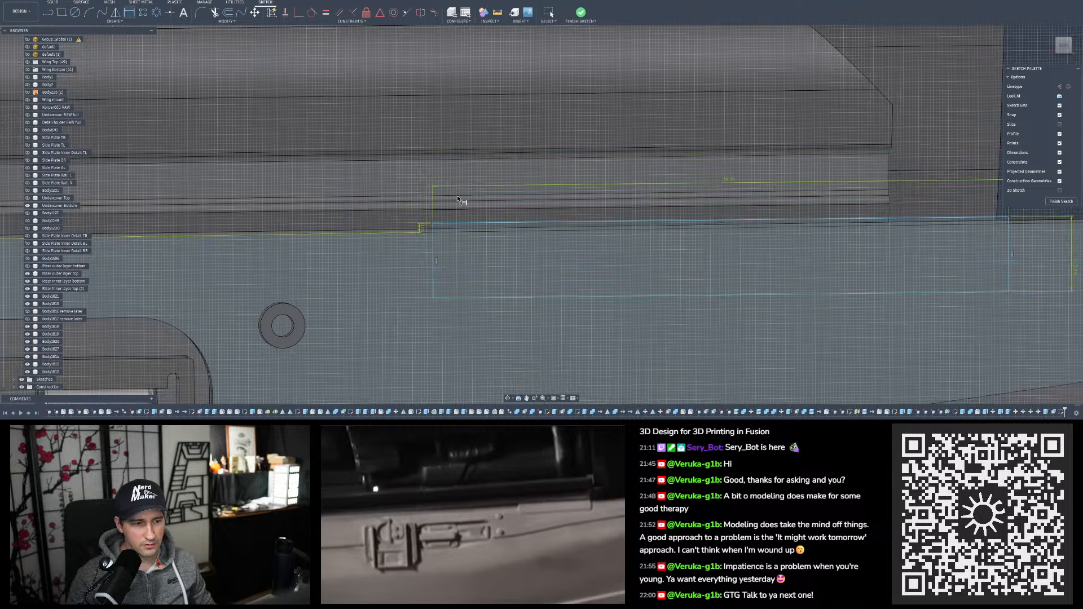
Examine how the sketched rectangle sits relative to the plate's end corner and the surrounding hull details
{"action": "scroll", "coordinate": [435, 223], "scroll_direction": "down", "scroll_amount": 5}
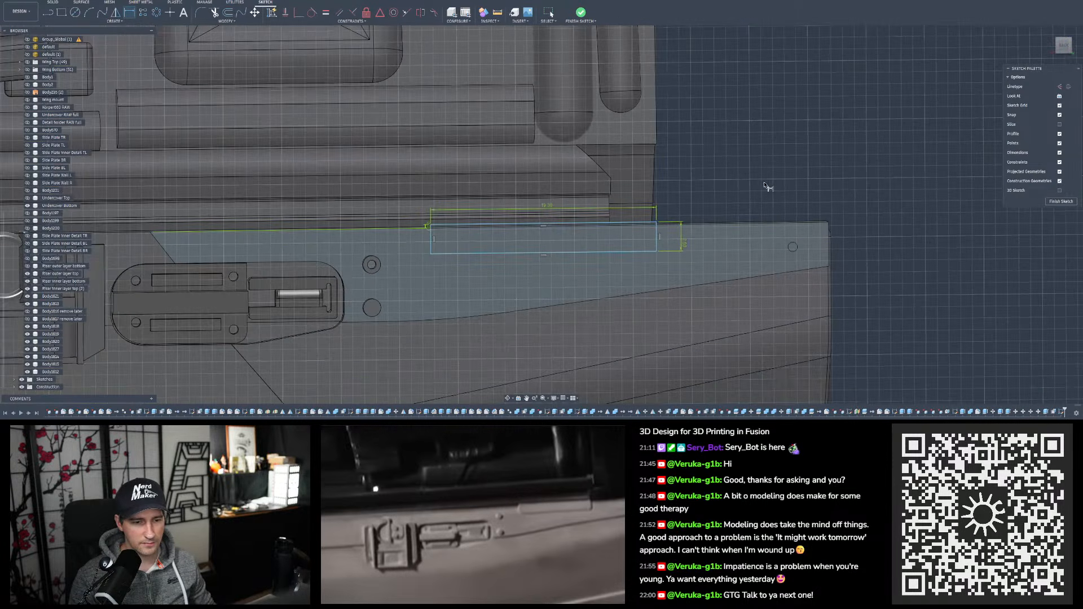
{"action": "scroll", "coordinate": [726, 221], "scroll_direction": "up", "scroll_amount": 3}
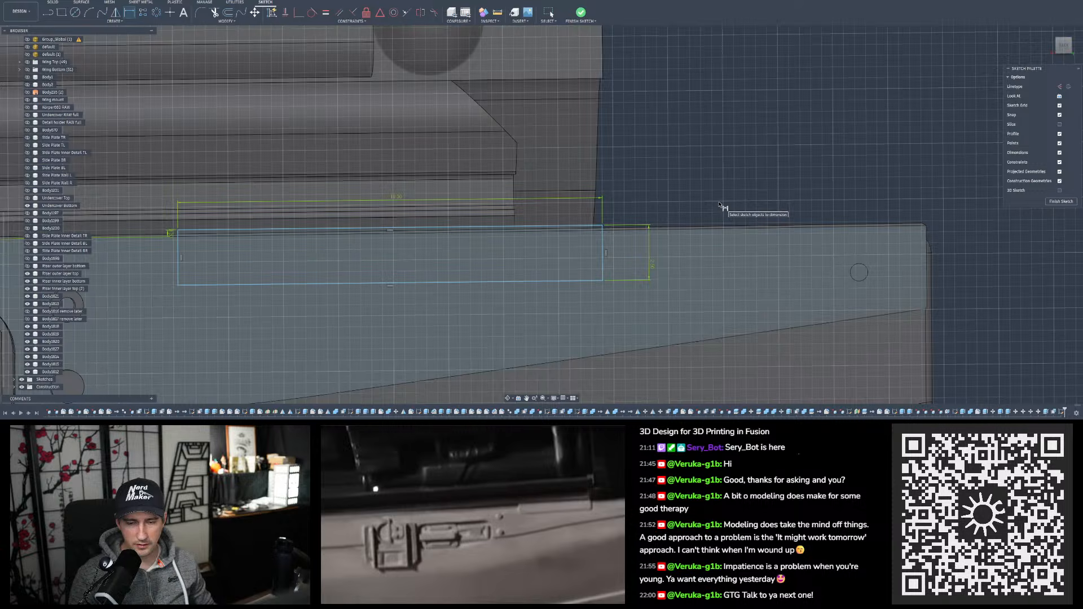
{"action": "scroll", "coordinate": [923, 228], "scroll_direction": "up", "scroll_amount": 1}
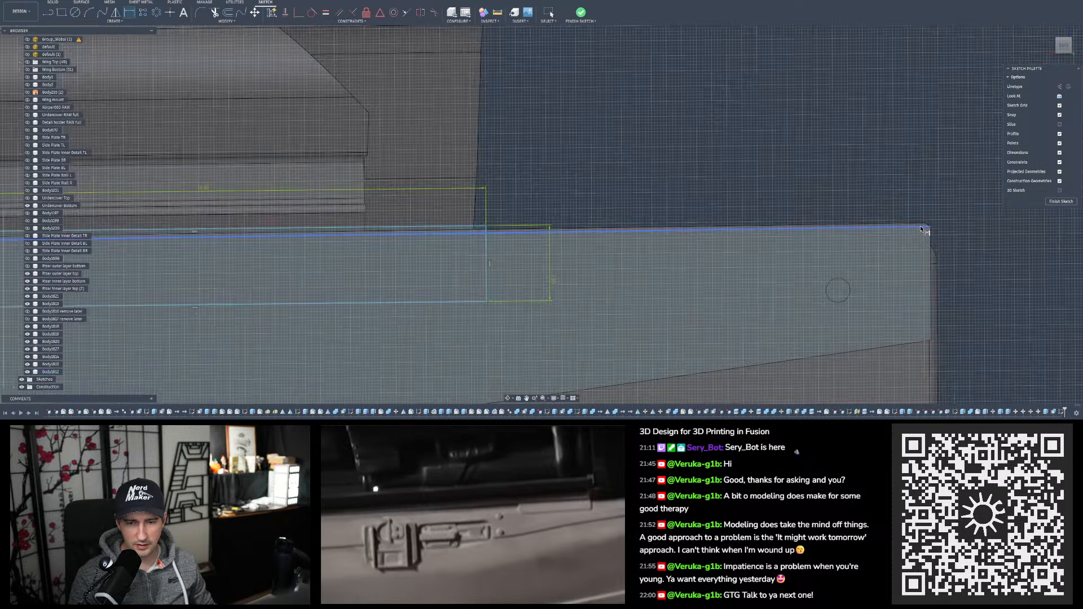
{"action": "scroll", "coordinate": [922, 229], "scroll_direction": "up", "scroll_amount": 2}
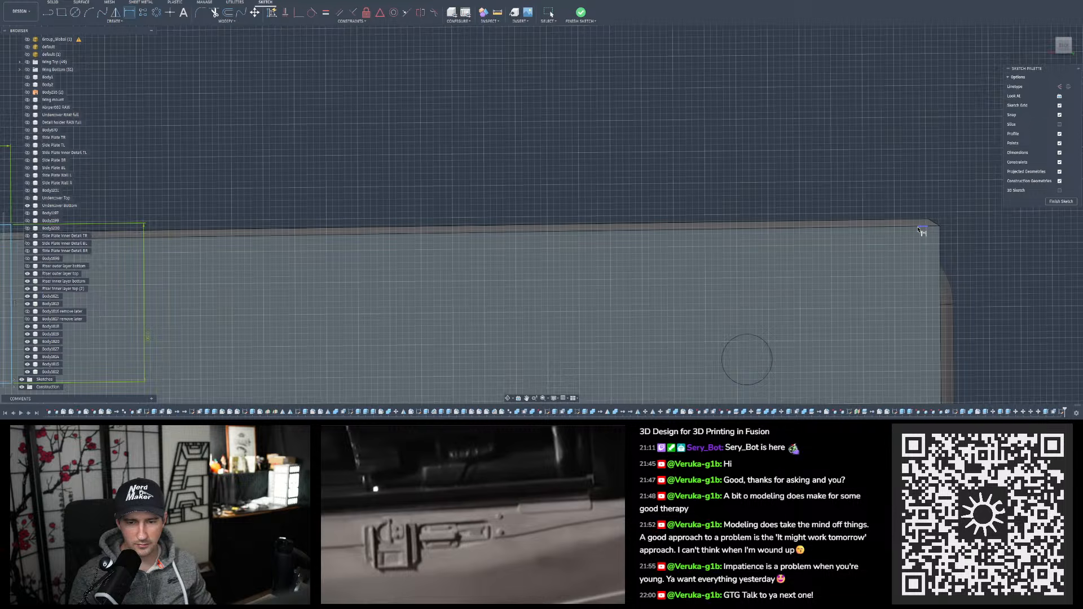
{"action": "scroll", "coordinate": [922, 232], "scroll_direction": "down", "scroll_amount": 4}
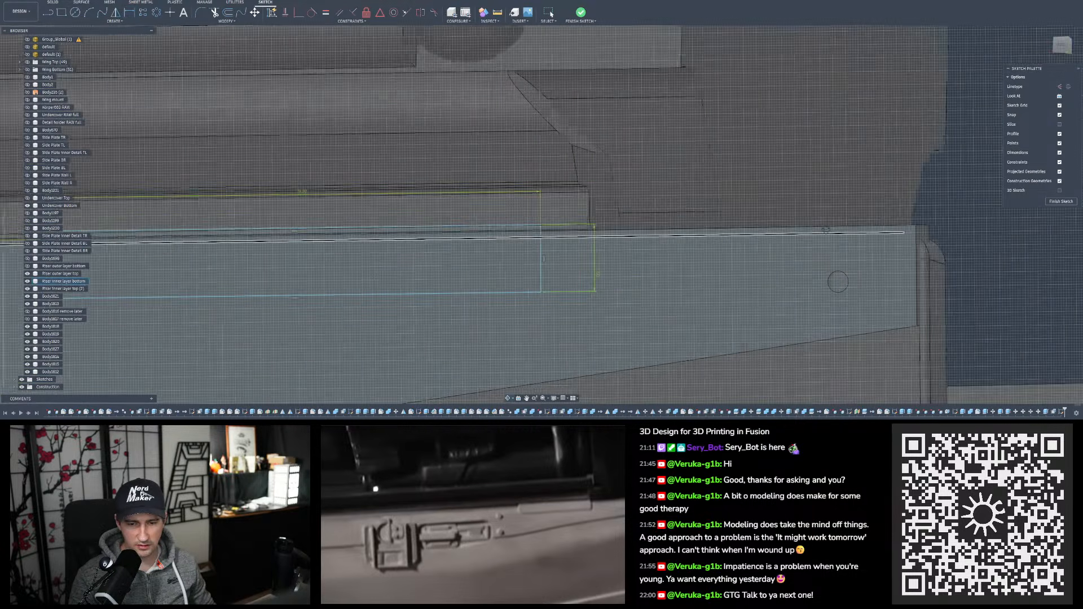
{"action": "mouse_move", "coordinate": [826, 230]}
{"action": "middle_mouse_down", "text": "shift"}
{"action": "mouse_move", "coordinate": [791, 221]}
{"action": "mouse_move", "coordinate": [786, 230]}
{"action": "mouse_move", "coordinate": [887, 230]}
{"action": "mouse_move", "coordinate": [802, 223]}
{"action": "middle_mouse_up", "text": "shift"}
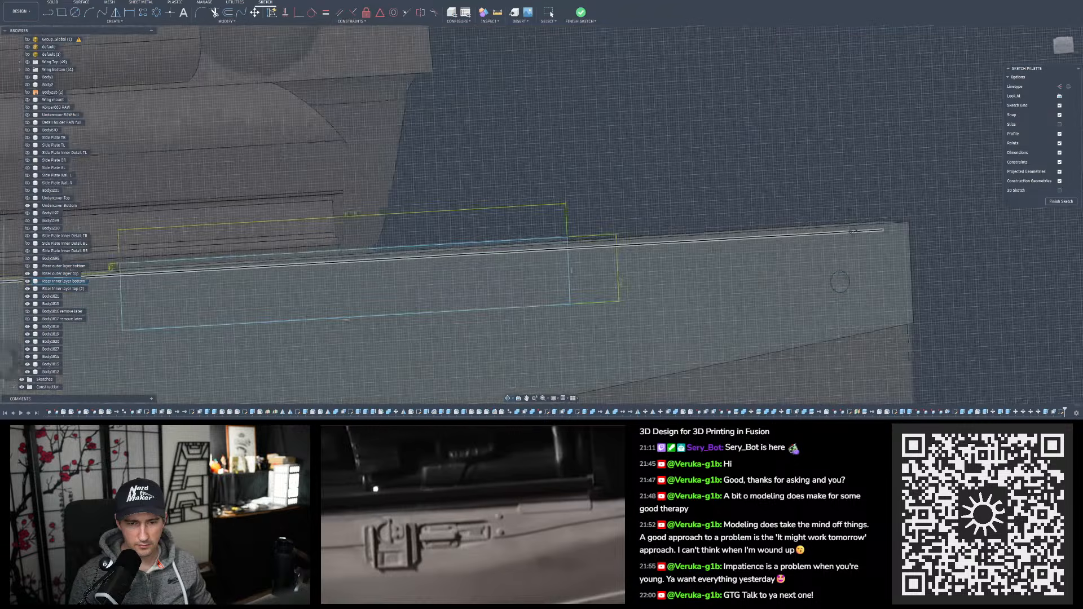
{"action": "scroll", "coordinate": [747, 211], "scroll_direction": "down", "scroll_amount": 5}
{"action": "key", "text": "d"}
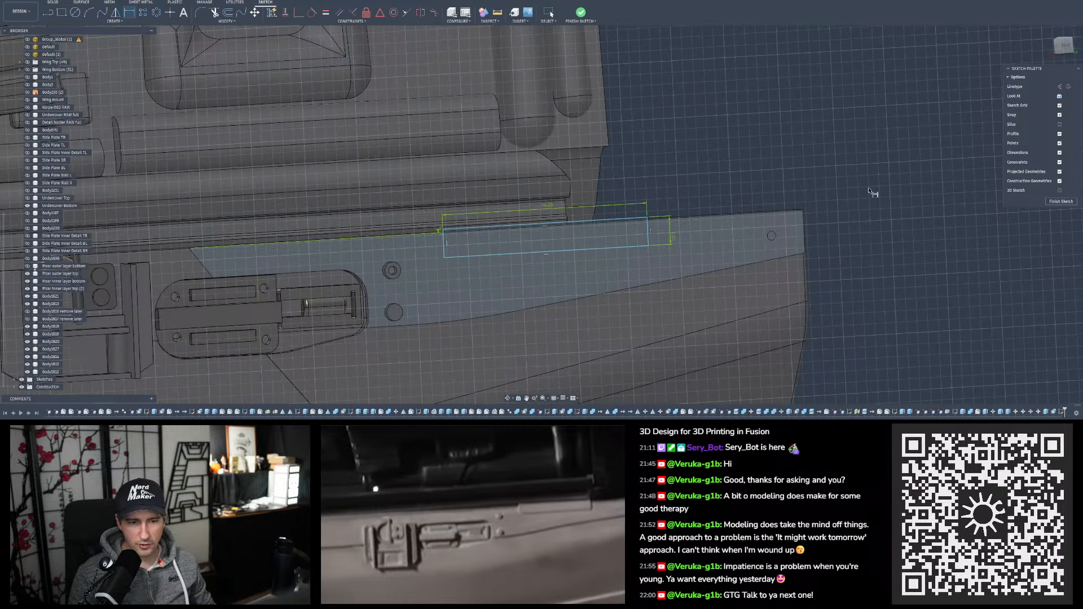
{"action": "scroll", "coordinate": [769, 226], "scroll_direction": "down", "scroll_amount": 4}
{"action": "scroll", "coordinate": [769, 226], "scroll_direction": "down", "scroll_amount": 2}
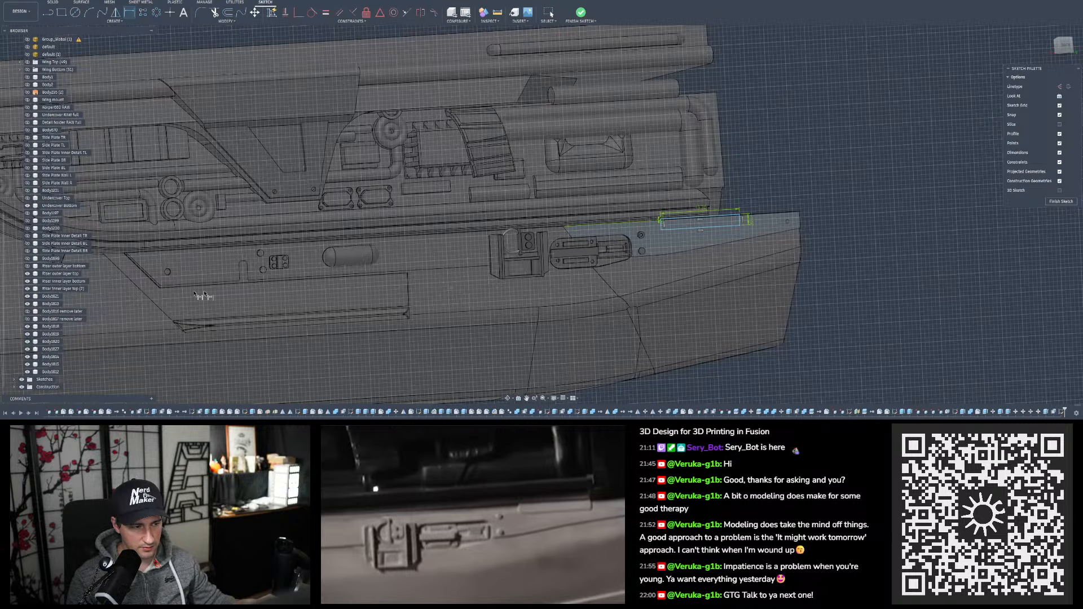
{"action": "scroll", "coordinate": [620, 270], "scroll_direction": "up", "scroll_amount": 2}
{"action": "mouse_move", "coordinate": [570, 229]}
{"action": "middle_mouse_down", "text": "shift"}
{"action": "mouse_move", "coordinate": [581, 180]}
{"action": "mouse_move", "coordinate": [566, 232]}
{"action": "middle_mouse_up", "text": "shift"}
{"action": "key", "text": "d"}
{"action": "scroll", "coordinate": [565, 233], "scroll_direction": "down", "scroll_amount": 3}
{"action": "scroll", "coordinate": [807, 186], "scroll_direction": "up", "scroll_amount": 3}
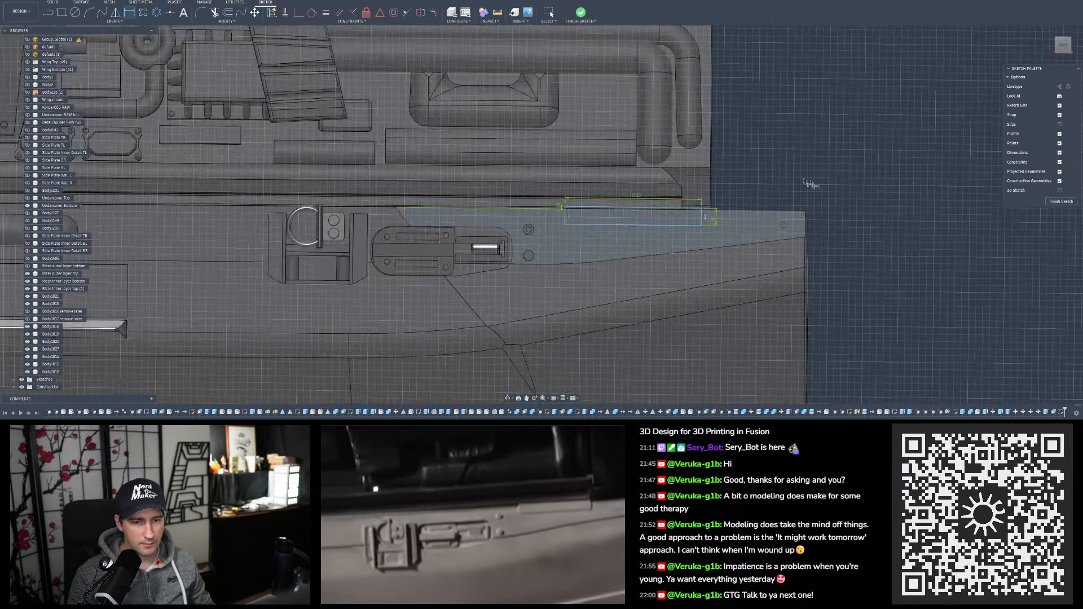
Slide the rectangle slightly along the side plate's upper edge toward the plate's squared-off end
{"action": "left_click", "coordinate": [1059, 99]}
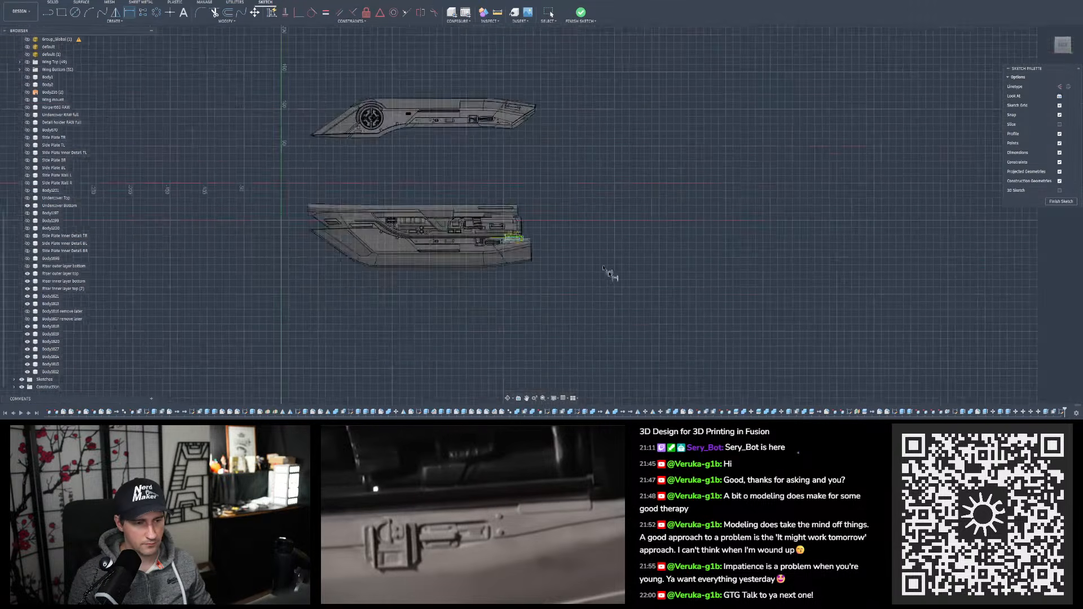
{"action": "scroll", "coordinate": [609, 270], "scroll_direction": "up", "scroll_amount": 10}
{"action": "scroll", "coordinate": [586, 250], "scroll_direction": "down", "scroll_amount": 3}
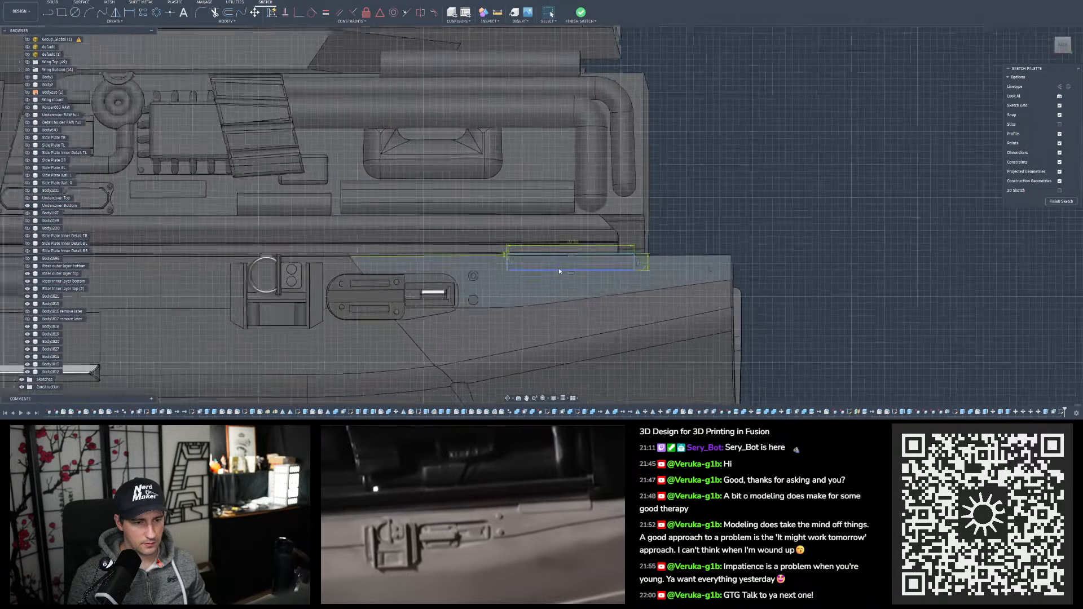
{"action": "scroll", "coordinate": [558, 269], "scroll_direction": "up", "scroll_amount": 2}
{"action": "scroll", "coordinate": [637, 247], "scroll_direction": "down", "scroll_amount": 2}
{"action": "scroll", "coordinate": [632, 271], "scroll_direction": "up", "scroll_amount": 2}
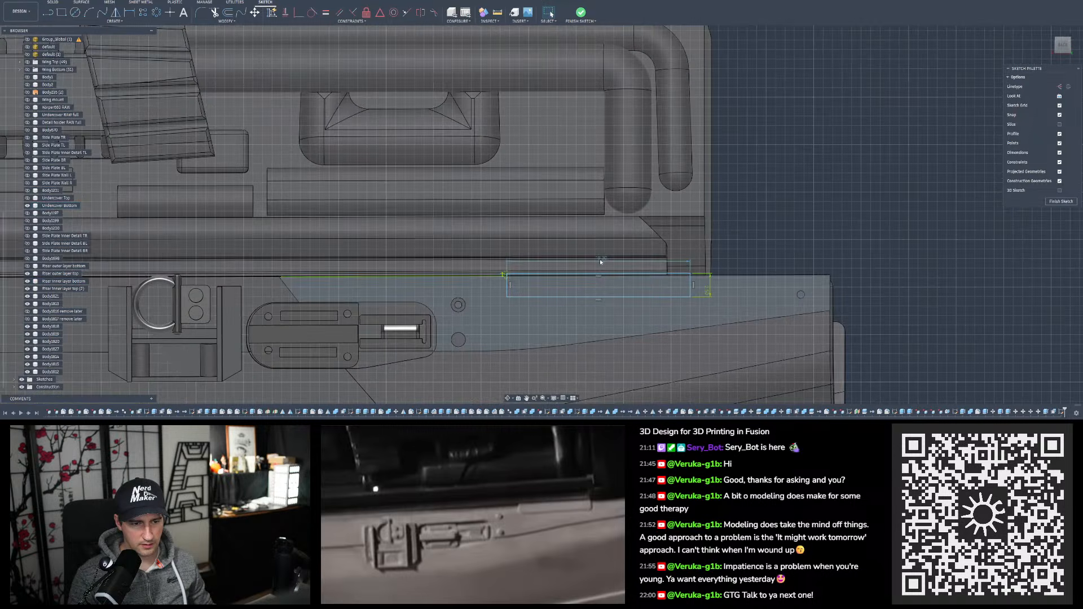
{"action": "scroll", "coordinate": [533, 302], "scroll_direction": "down", "scroll_amount": 2}
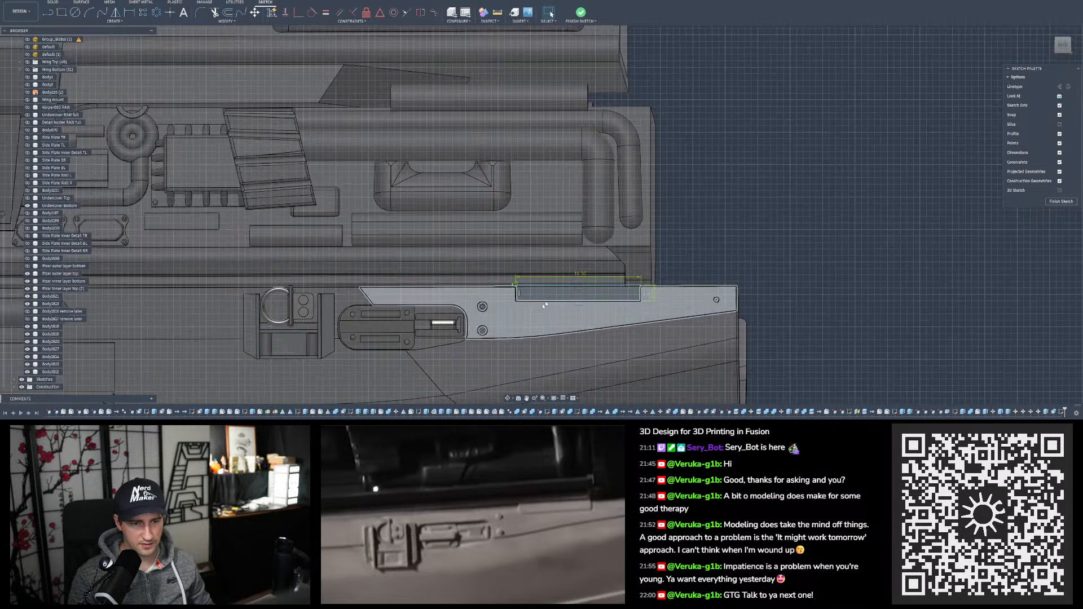
{"action": "scroll", "coordinate": [593, 279], "scroll_direction": "up", "scroll_amount": 2}
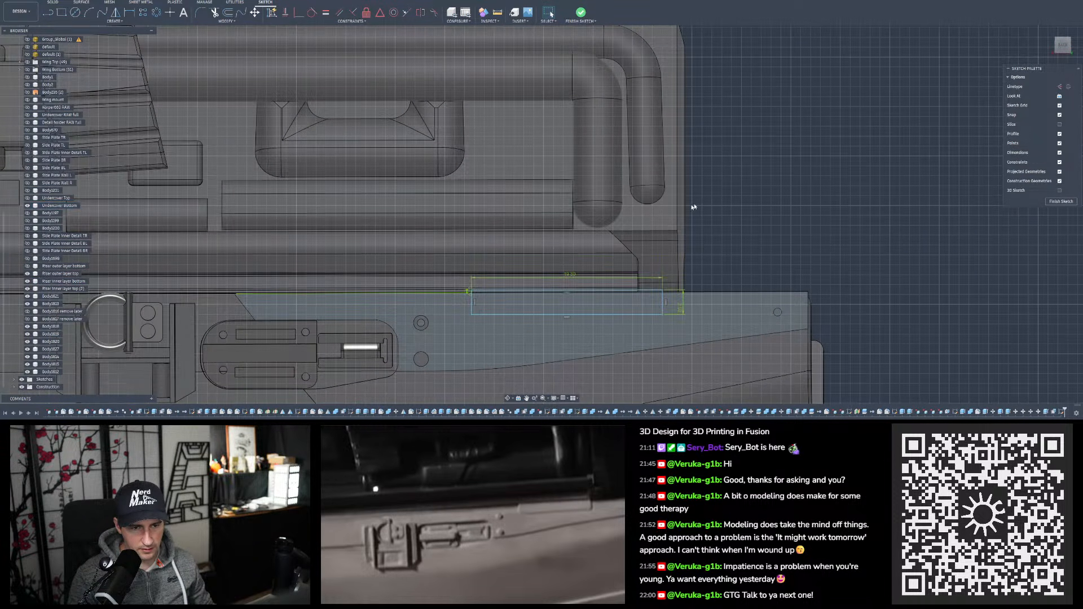
{"action": "scroll", "coordinate": [722, 250], "scroll_direction": "up", "scroll_amount": 1}
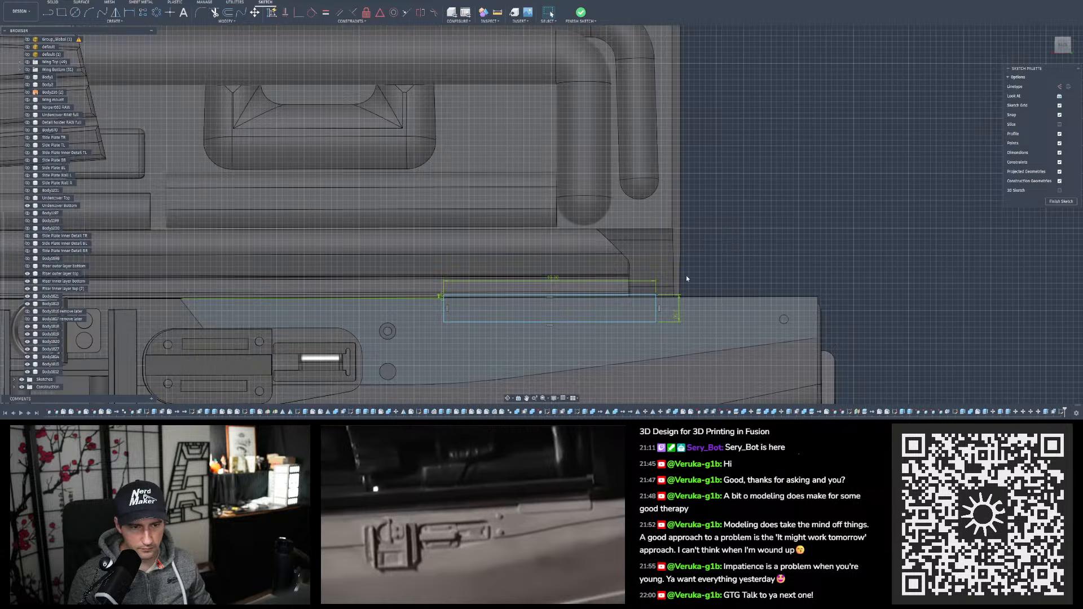
{"action": "scroll", "coordinate": [686, 275], "scroll_direction": "up", "scroll_amount": 1}
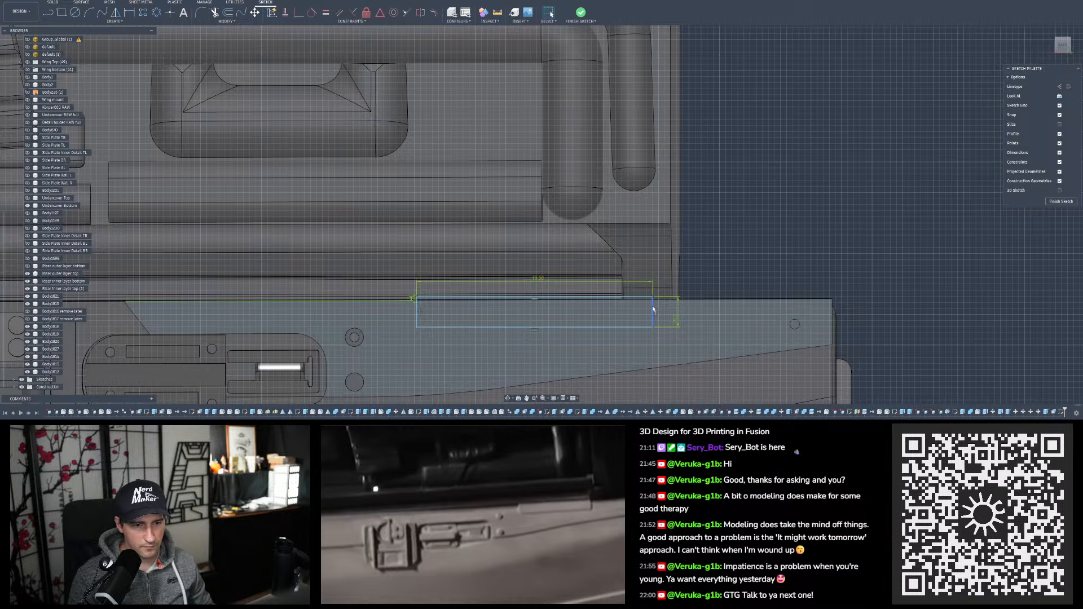
{"action": "left_click_drag", "start_coordinate": [653, 309], "coordinate": [657, 309]}
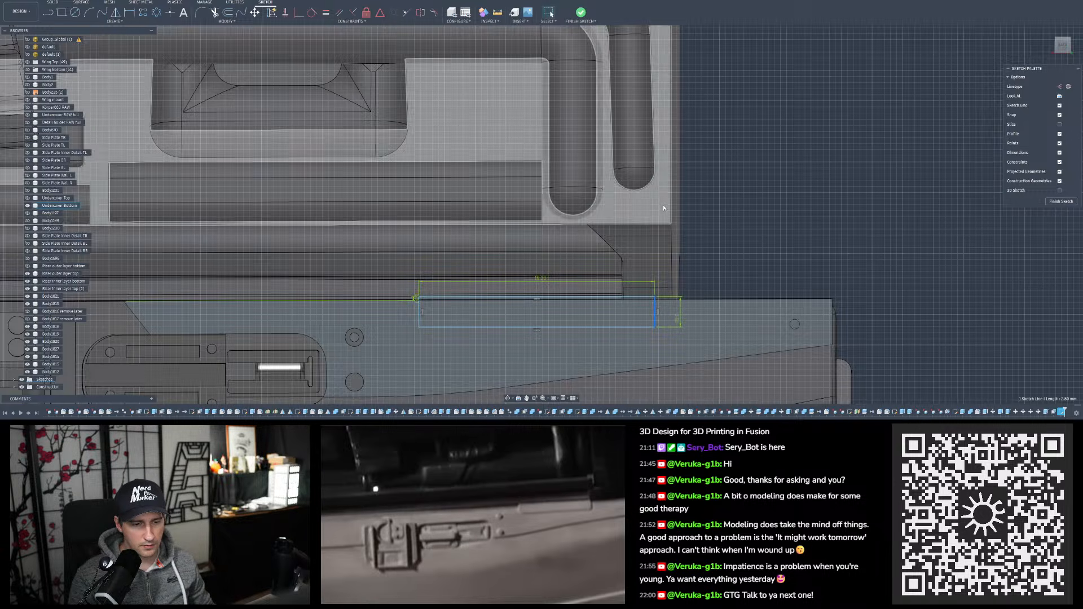
{"action": "left_click", "coordinate": [811, 185]}
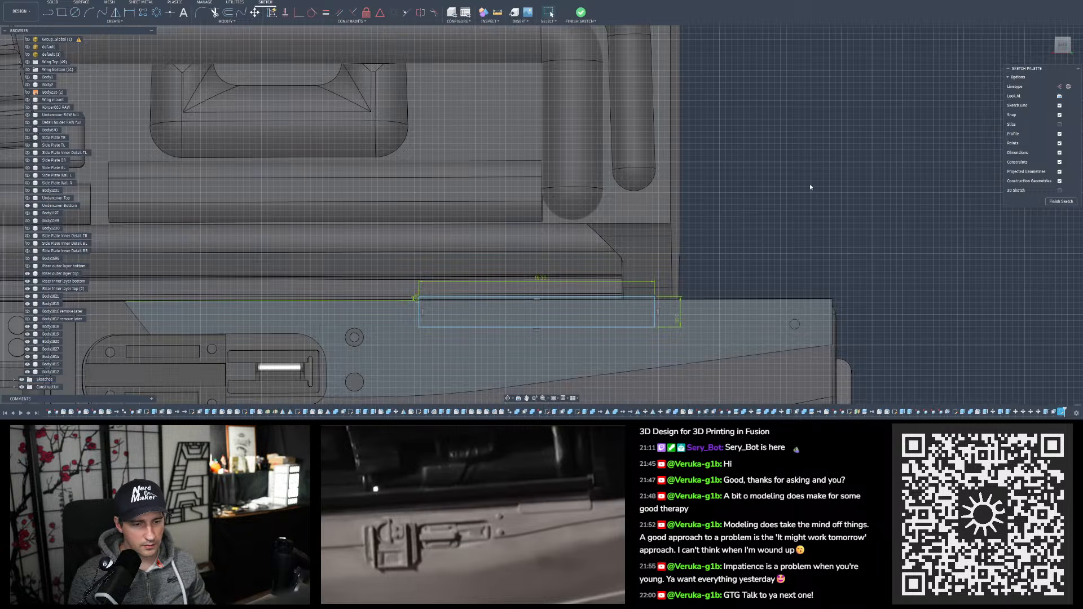
Dimension the rectangle's short end edge to the side plate's squared-off end corner at 14.5 mm and finish the sketch
{"action": "left_click", "coordinate": [129, 12]}
{"action": "left_click", "coordinate": [654, 306]}
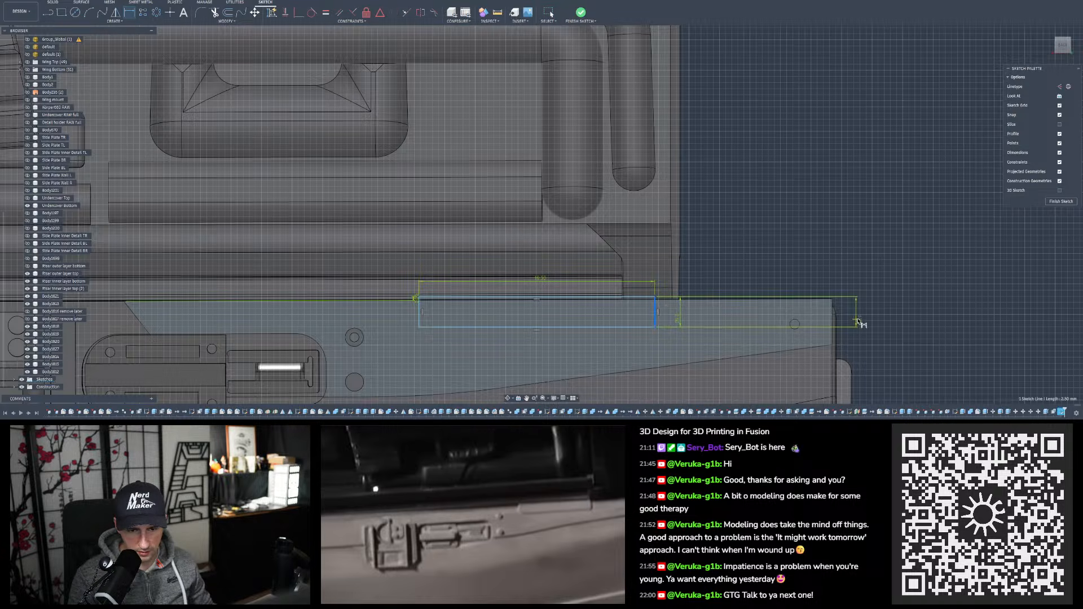
{"action": "left_click", "coordinate": [833, 300]}
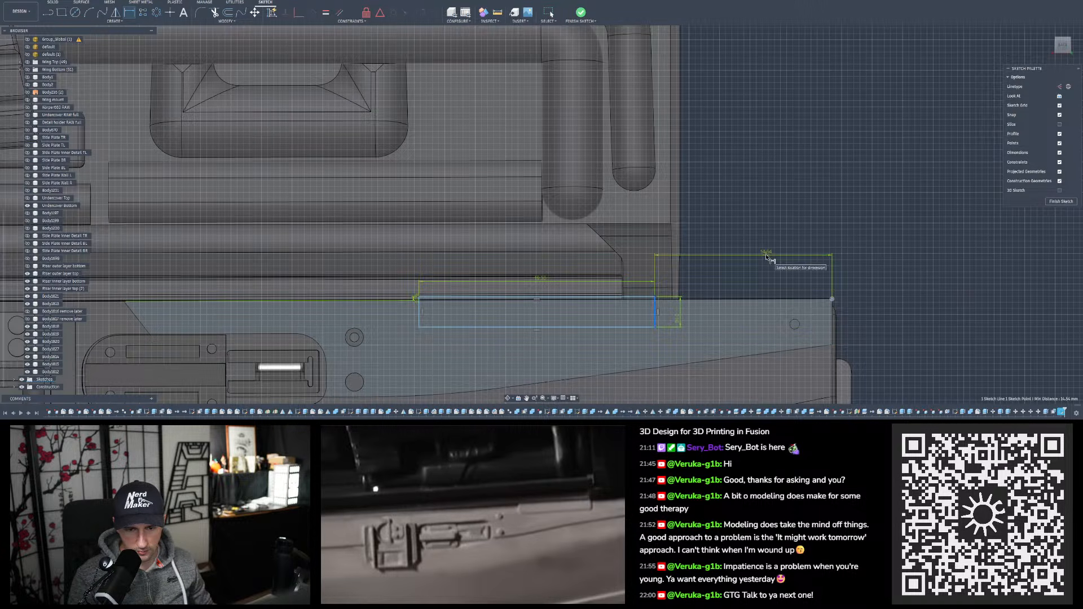
{"action": "left_click", "coordinate": [806, 225]}
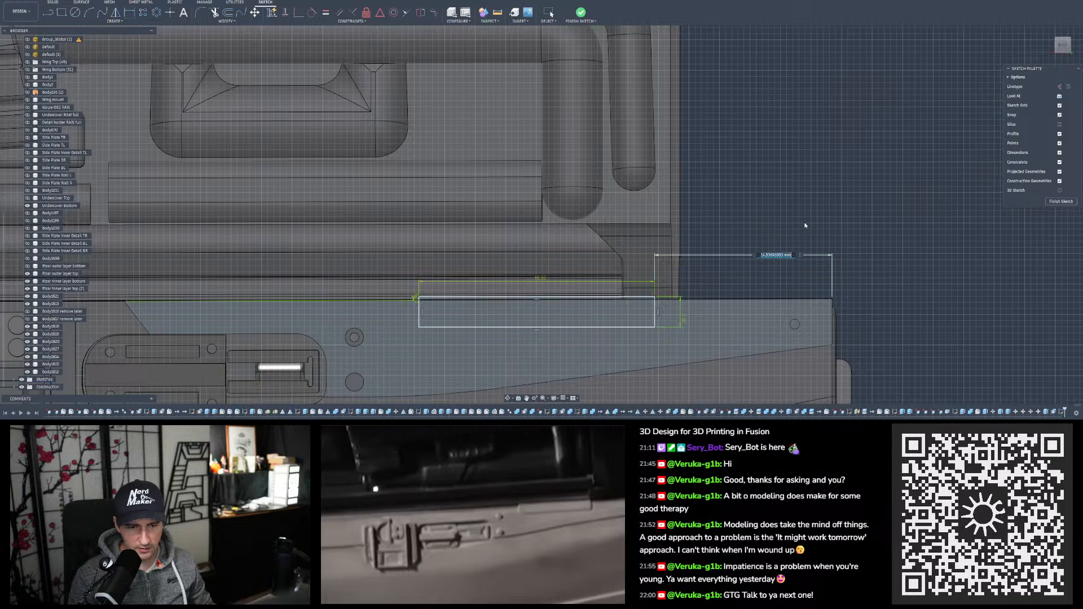
{"action": "type", "text": "14.5"}
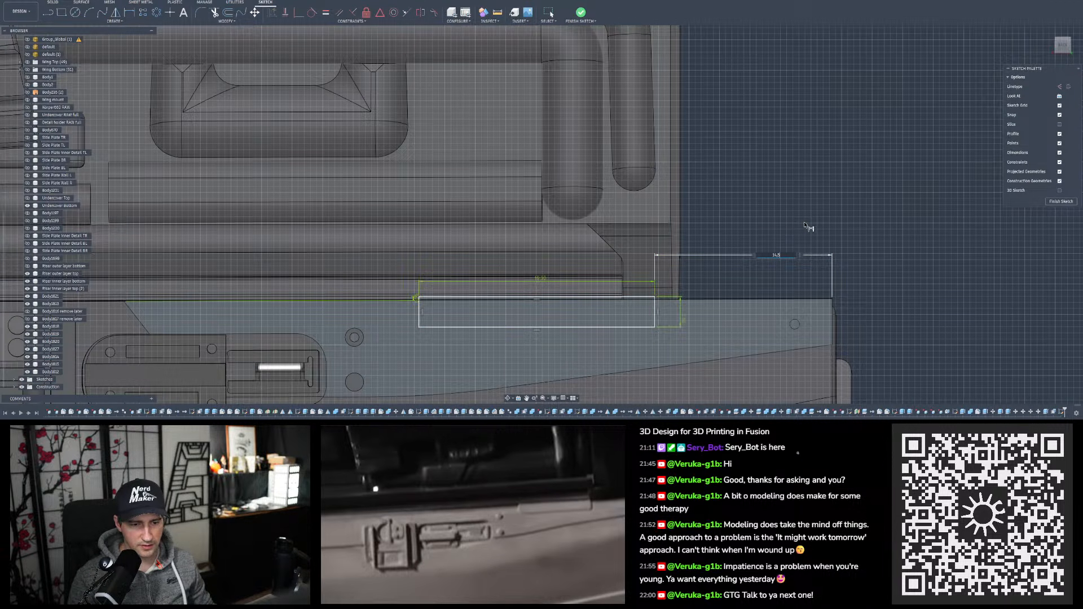
{"action": "key", "text": "Return"}
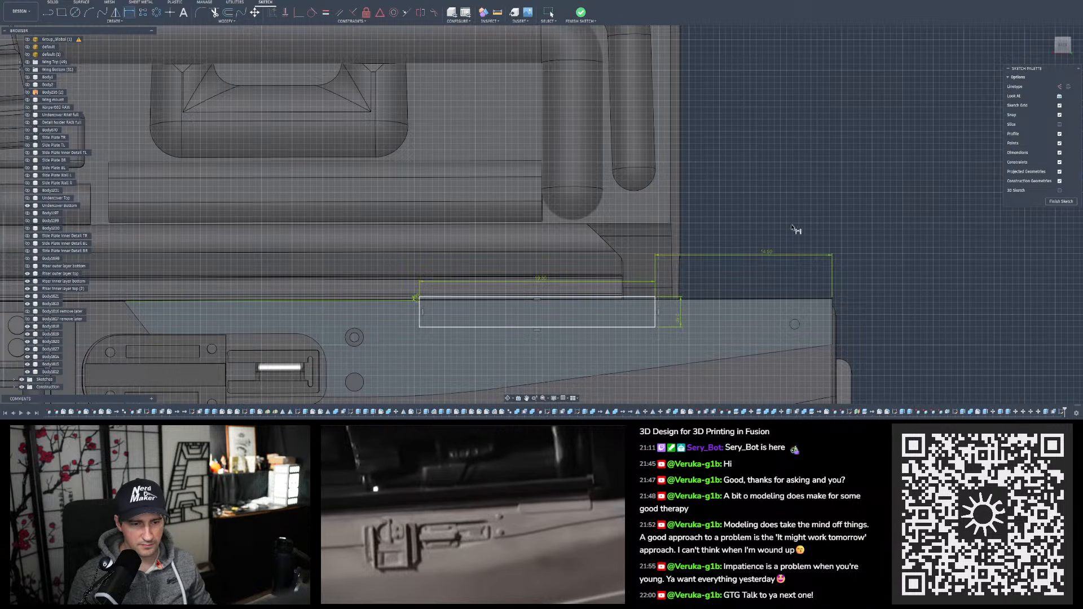
{"action": "left_click", "coordinate": [581, 12]}
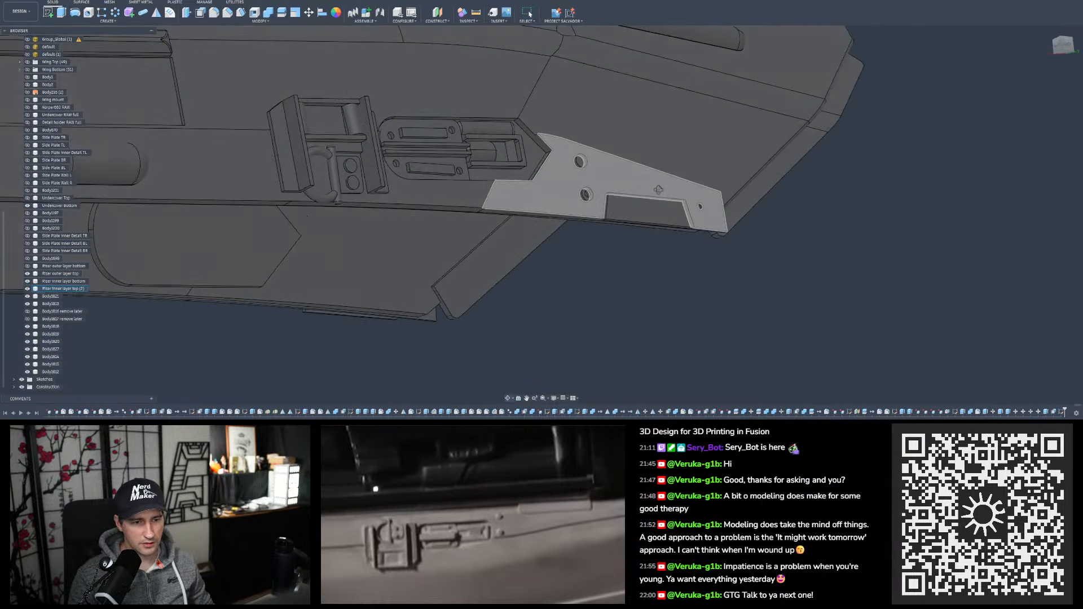
Measure the depth edge at the corner of the recess in the upper side plate
{"action": "scroll", "coordinate": [658, 190], "scroll_direction": "up", "scroll_amount": 5}
{"action": "left_click", "coordinate": [476, 13]}
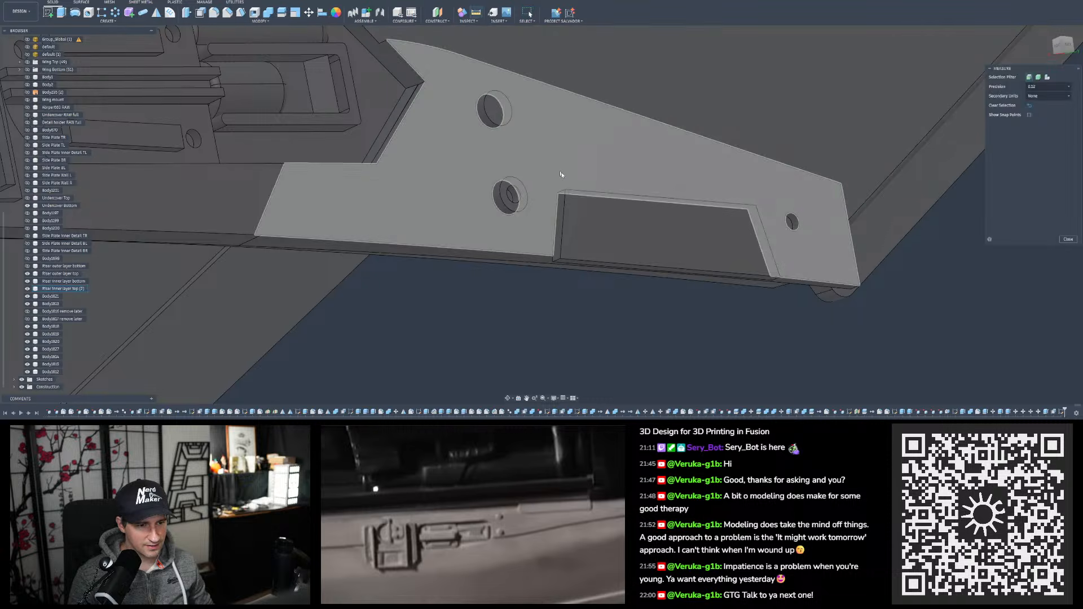
{"action": "left_click", "coordinate": [561, 192]}
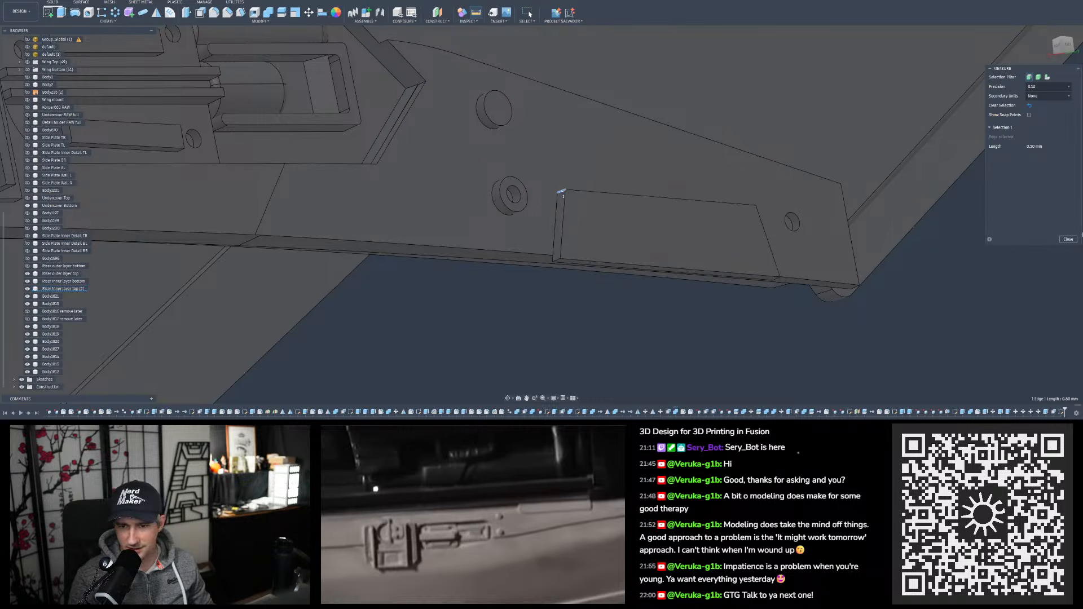
{"action": "left_click", "coordinate": [1067, 239]}
{"action": "scroll", "coordinate": [821, 195], "scroll_direction": "down", "scroll_amount": 10}
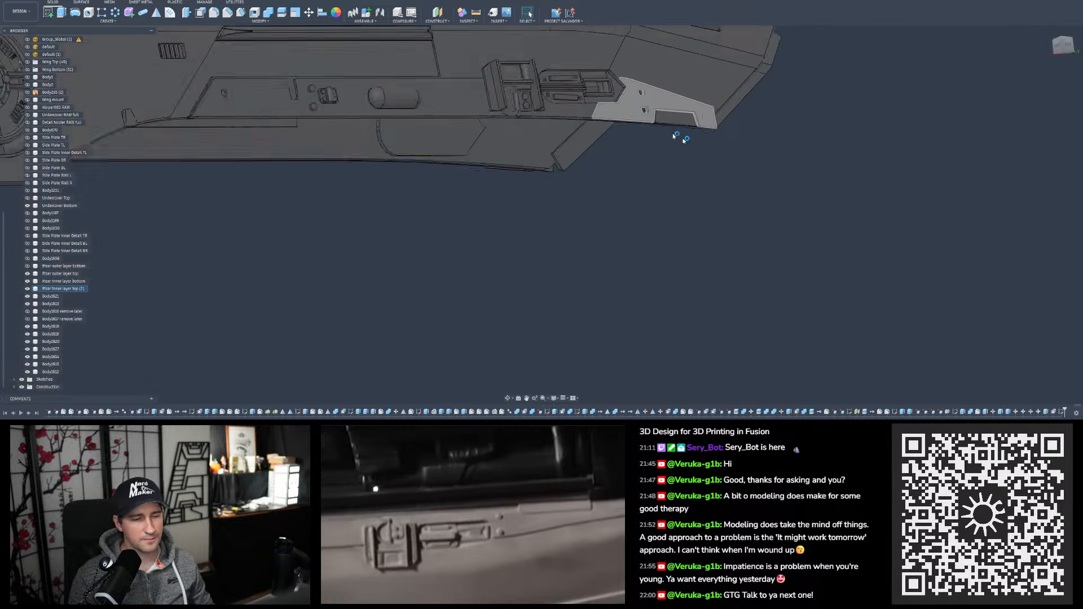
Examine the sketched rectangle's placement on the lower side plate relative to the bosses, plate end and surrounding hull
{"action": "scroll", "coordinate": [754, 342], "scroll_direction": "up", "scroll_amount": 6}
{"action": "scroll", "coordinate": [626, 266], "scroll_direction": "up", "scroll_amount": 4}
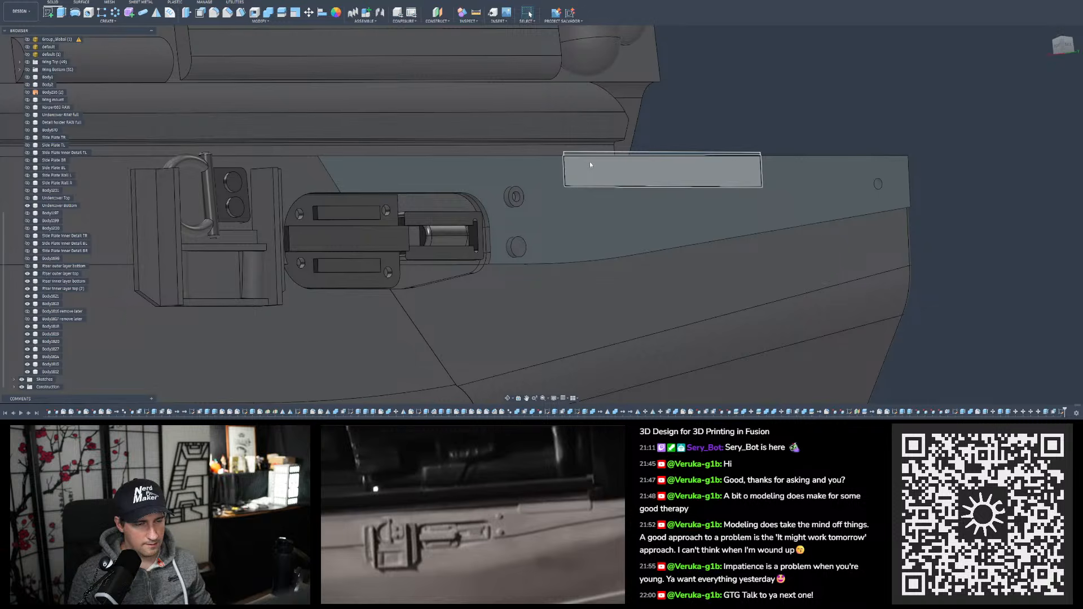
{"action": "left_click", "coordinate": [602, 311]}
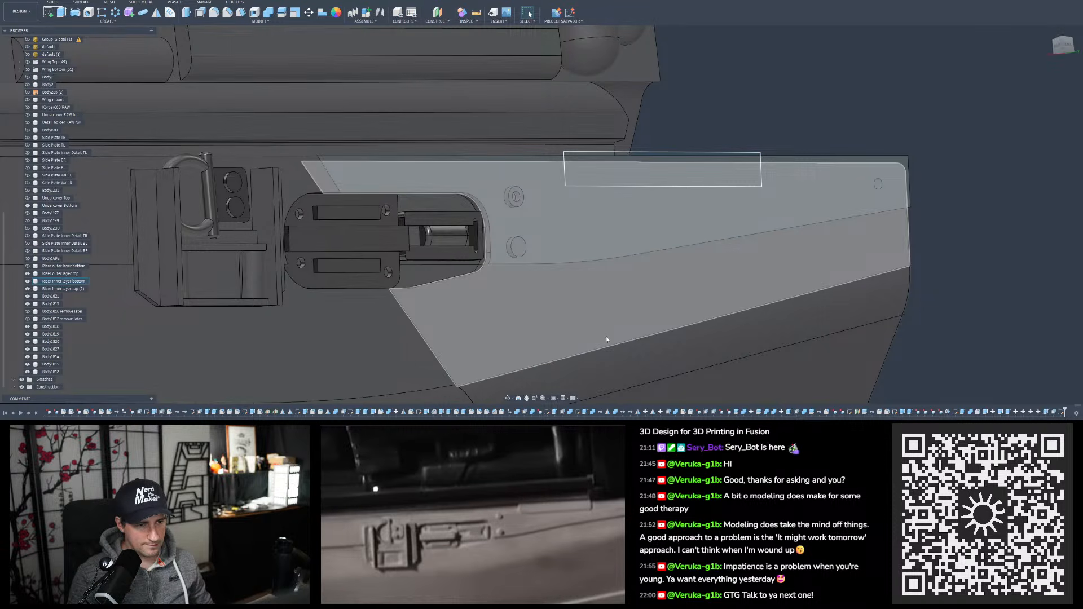
{"action": "scroll", "coordinate": [606, 339], "scroll_direction": "down", "scroll_amount": 10}
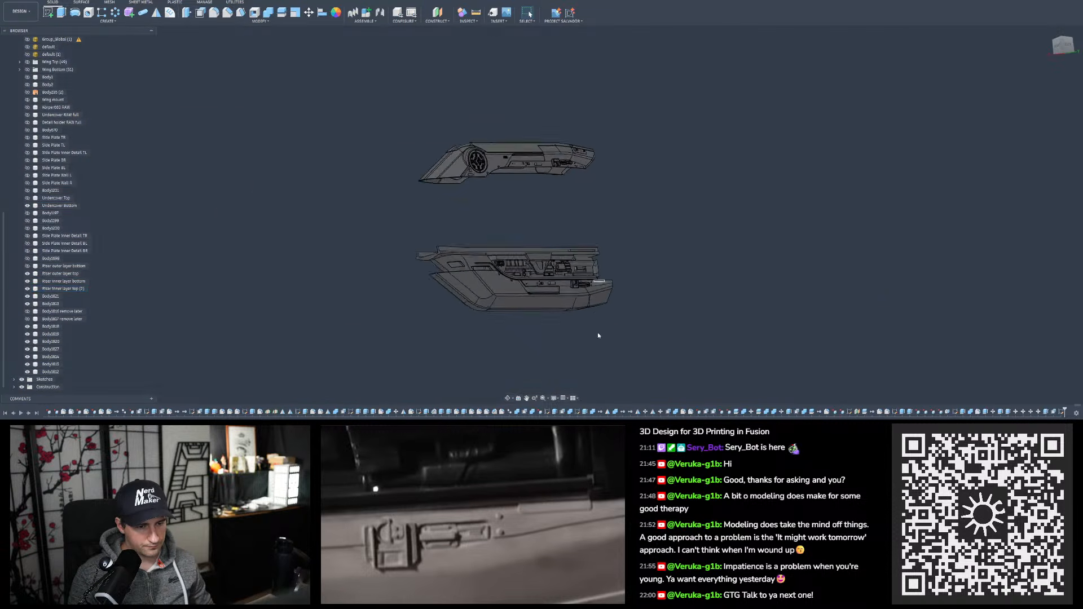
{"action": "scroll", "coordinate": [598, 335], "scroll_direction": "up", "scroll_amount": 10}
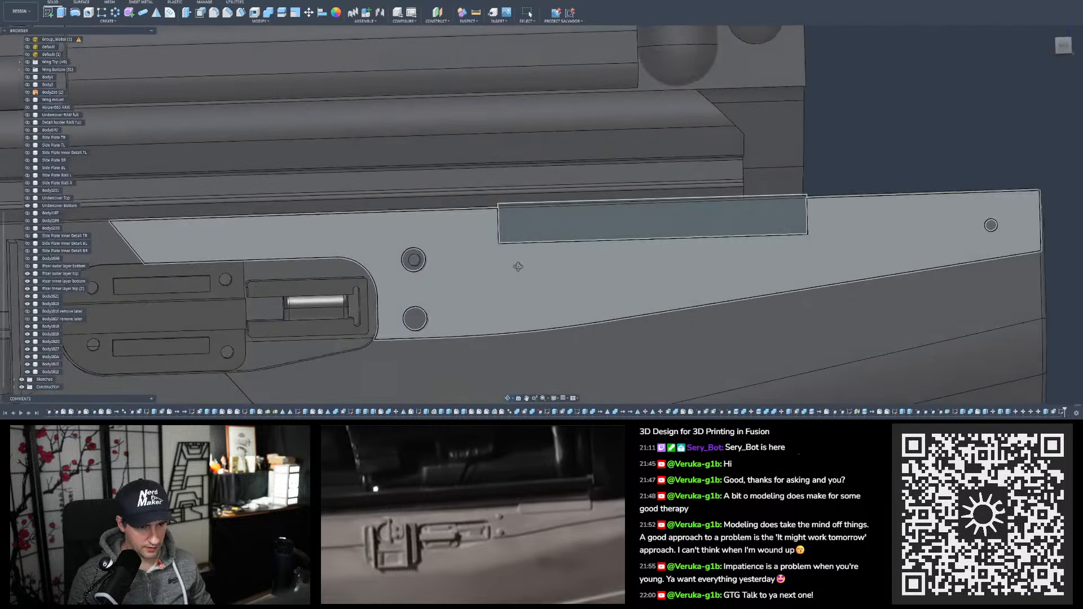
{"action": "middle_click_drag", "start_coordinate": [518, 267], "coordinate": [511, 264], "text": "shift"}
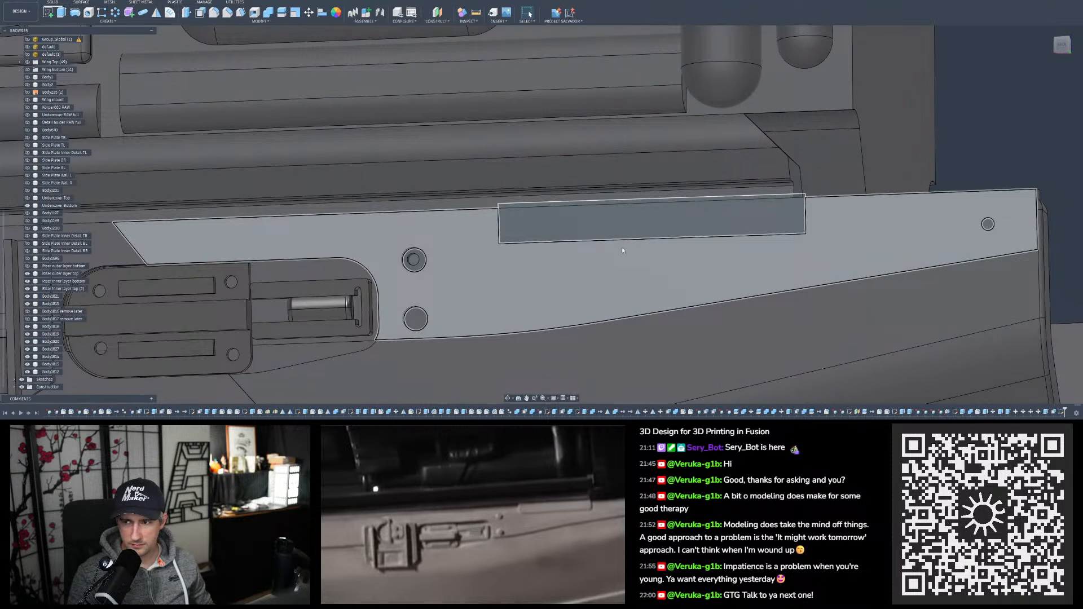
Compare the raised detail along the side plate's upper edge in two reference photos of the shuttle filming model
{"action": "mouse_move", "coordinate": [632, 429]}
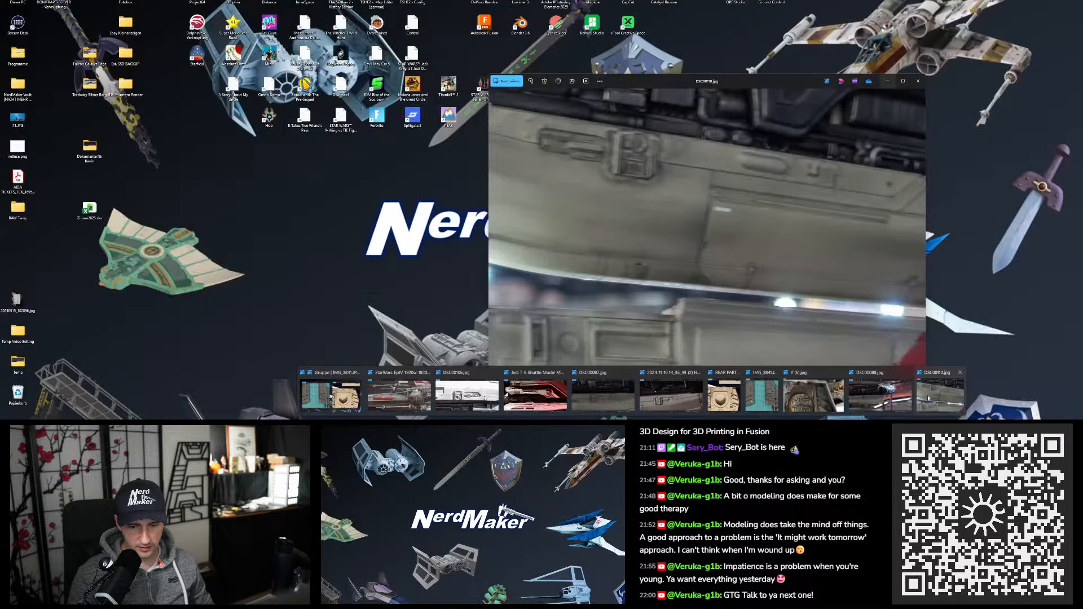
{"action": "left_click", "coordinate": [941, 395]}
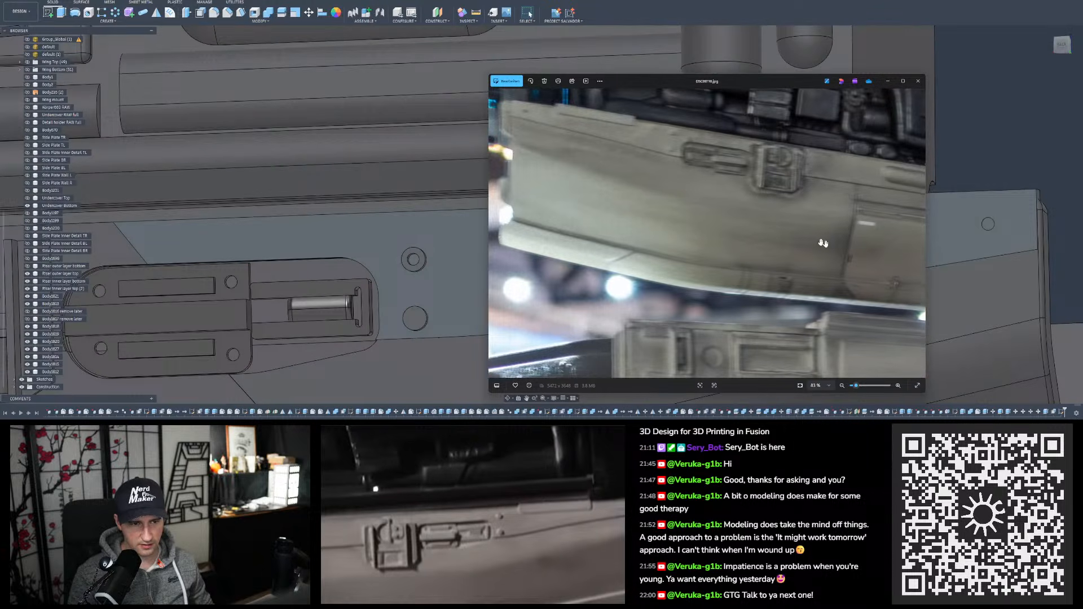
{"action": "left_click_drag", "start_coordinate": [823, 243], "coordinate": [874, 245]}
{"action": "left_click_drag", "start_coordinate": [679, 80], "coordinate": [772, 67]}
{"action": "scroll", "coordinate": [481, 441], "scroll_direction": "down", "scroll_amount": 3}
{"action": "left_click_drag", "start_coordinate": [481, 442], "coordinate": [343, 44]}
{"action": "left_click_drag", "start_coordinate": [391, 244], "coordinate": [394, 187]}
{"action": "scroll", "coordinate": [636, 136], "scroll_direction": "down", "scroll_amount": 2}
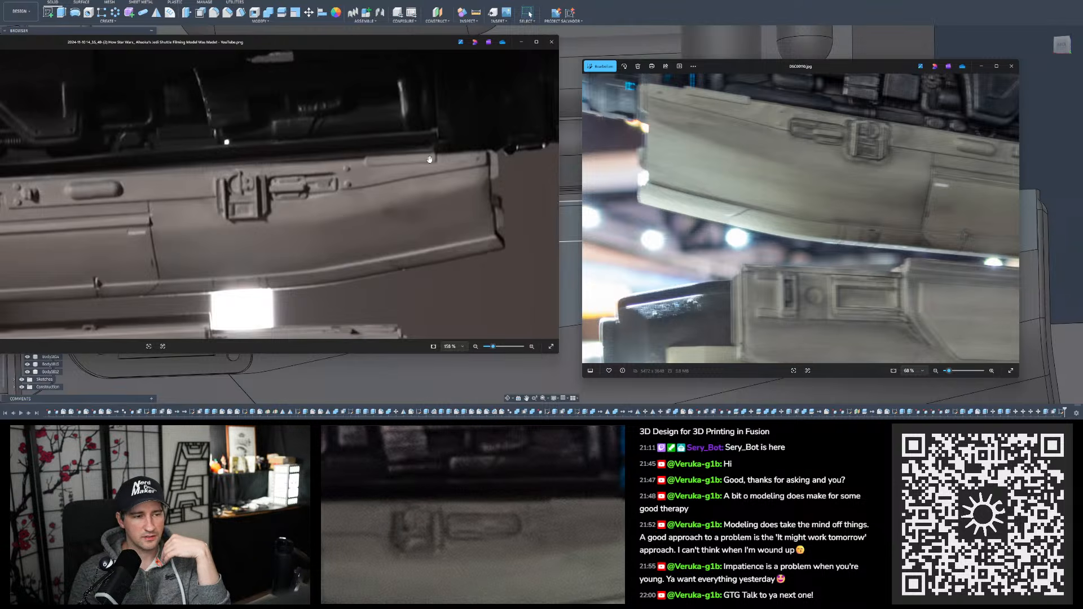
{"action": "left_click", "coordinate": [551, 42]}
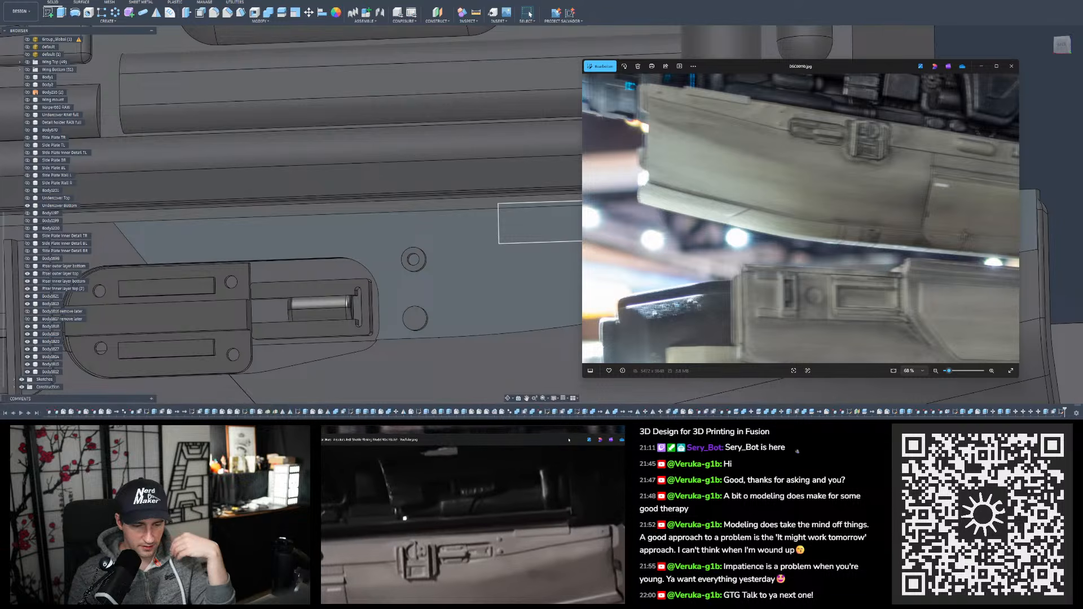
{"action": "left_click_drag", "start_coordinate": [754, 70], "coordinate": [1082, 169]}
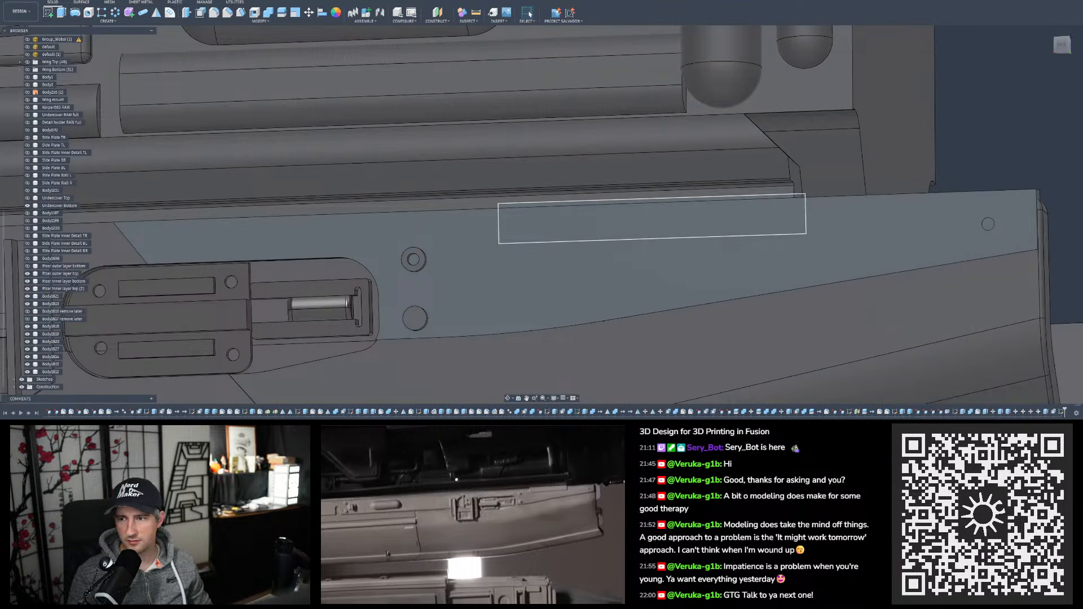
Extrude both profiles of the sketched rectangle 0.5 mm outward from the side plate as a new body
{"action": "scroll", "coordinate": [439, 200], "scroll_direction": "down", "scroll_amount": 1}
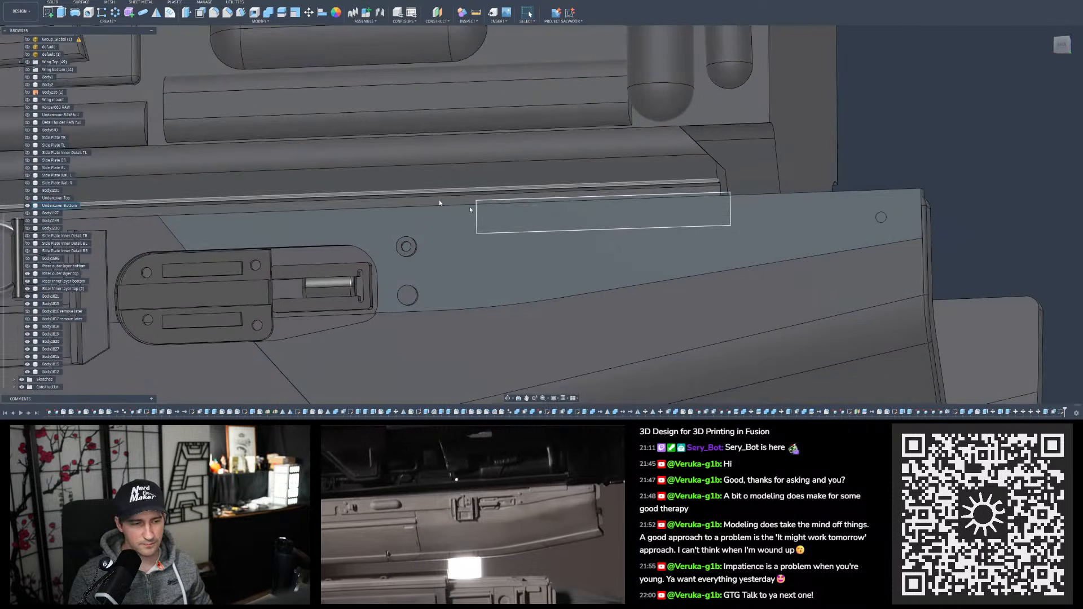
{"action": "scroll", "coordinate": [498, 204], "scroll_direction": "up", "scroll_amount": 4}
{"action": "mouse_move", "coordinate": [510, 205]}
{"action": "middle_mouse_down", "text": "shift"}
{"action": "mouse_move", "coordinate": [540, 210]}
{"action": "mouse_move", "coordinate": [502, 184]}
{"action": "middle_mouse_up", "text": "shift"}
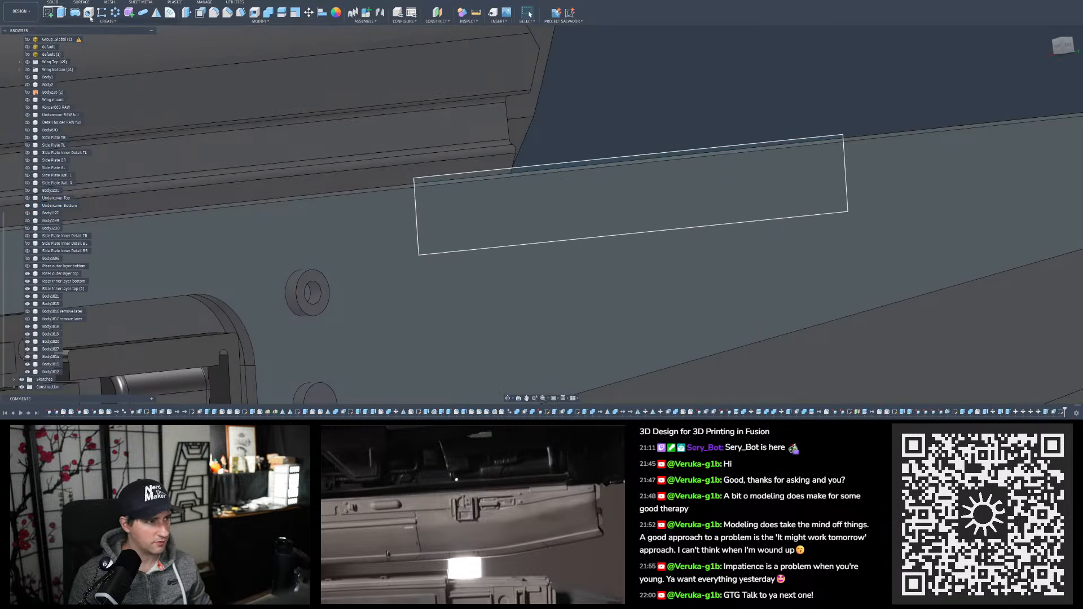
{"action": "key", "text": "e"}
{"action": "left_click", "coordinate": [455, 178]}
{"action": "left_click", "coordinate": [459, 198]}
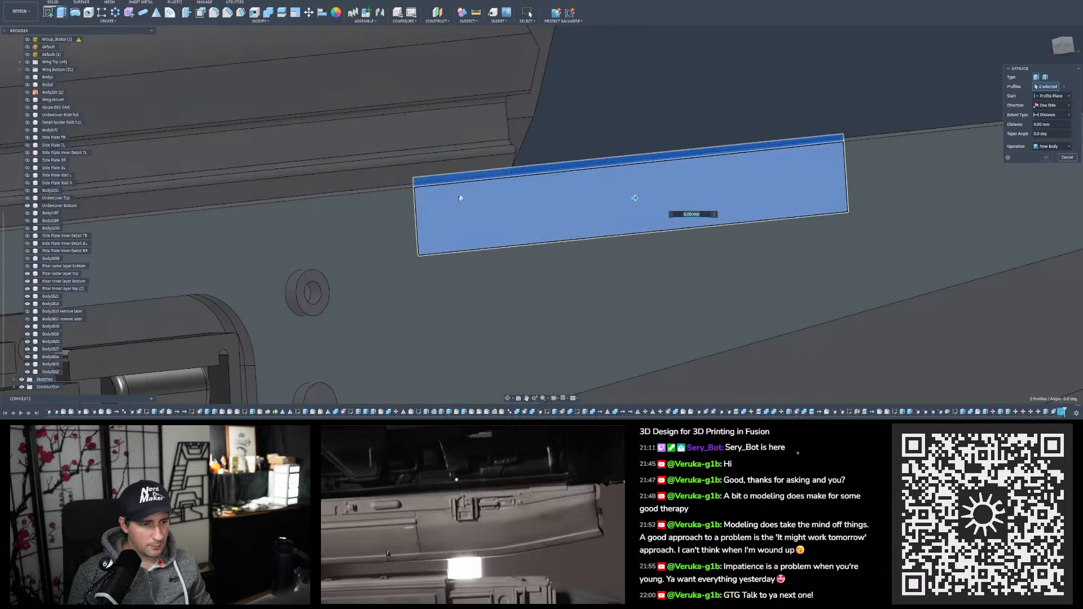
{"action": "type", "text": "0,5"}
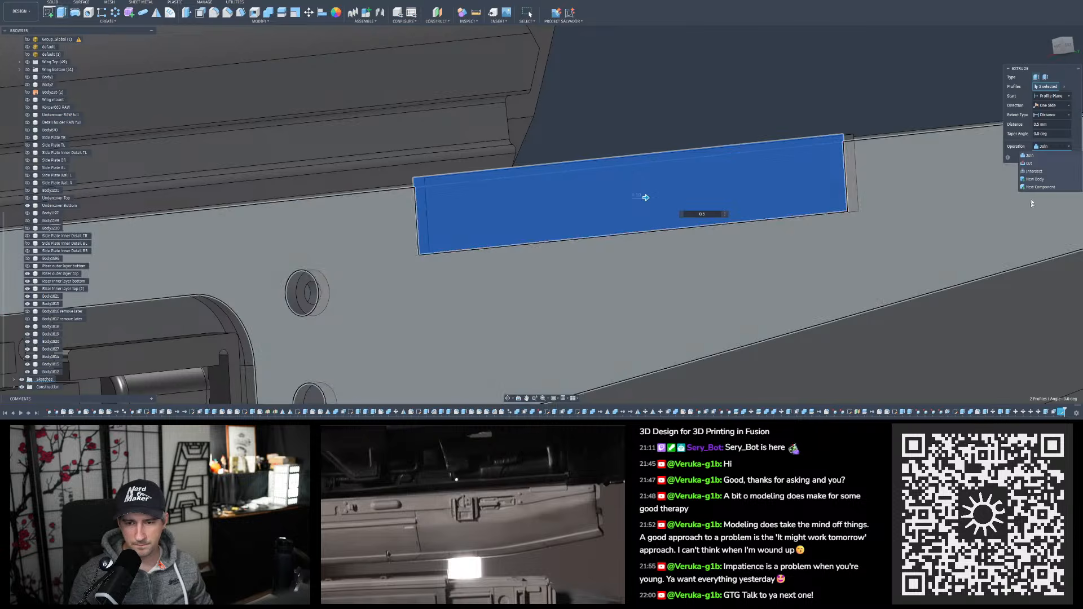
{"action": "left_click", "coordinate": [1032, 179]}
{"action": "left_click", "coordinate": [1047, 158]}
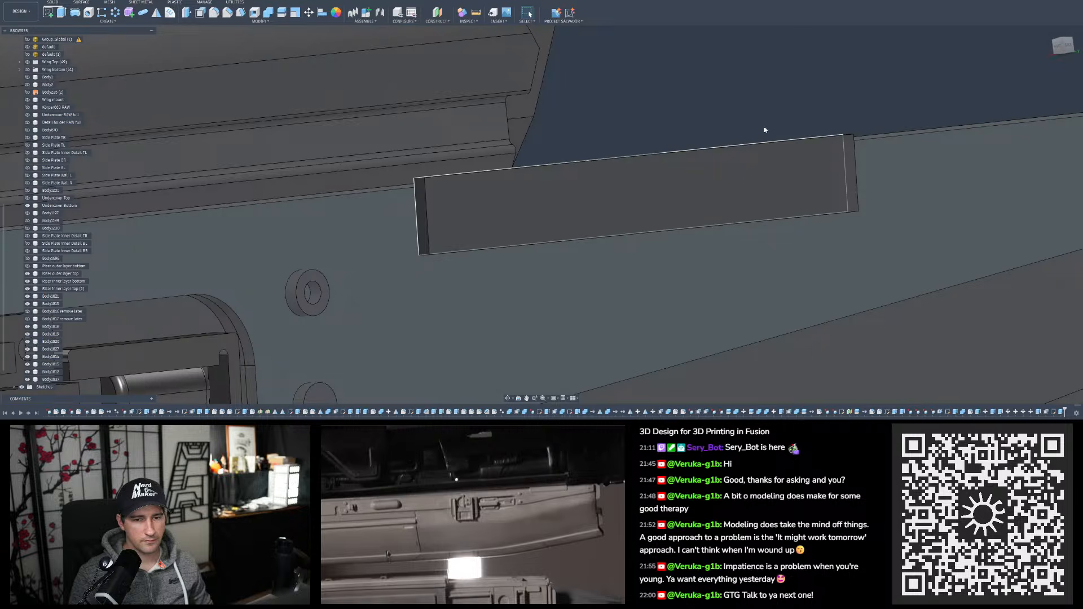
Examine the extruded block's shape and corners against close-up reference photos and the upper side plate of the model
{"action": "middle_click_drag", "start_coordinate": [765, 130], "coordinate": [719, 128], "text": "shift"}
{"action": "scroll", "coordinate": [696, 128], "scroll_direction": "down", "scroll_amount": 5}
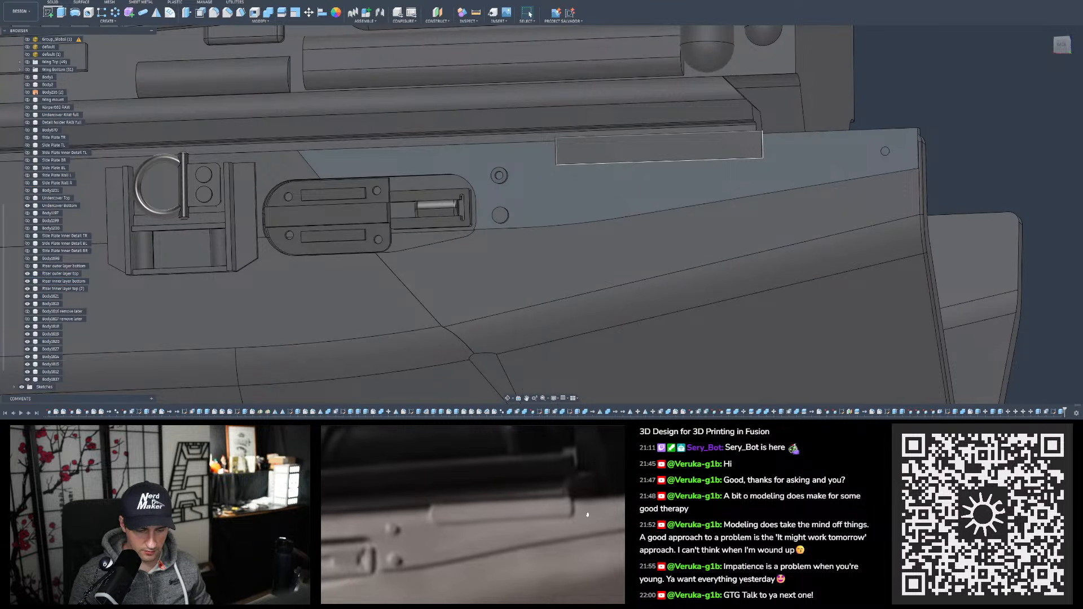
{"action": "scroll", "coordinate": [653, 314], "scroll_direction": "down", "scroll_amount": 10}
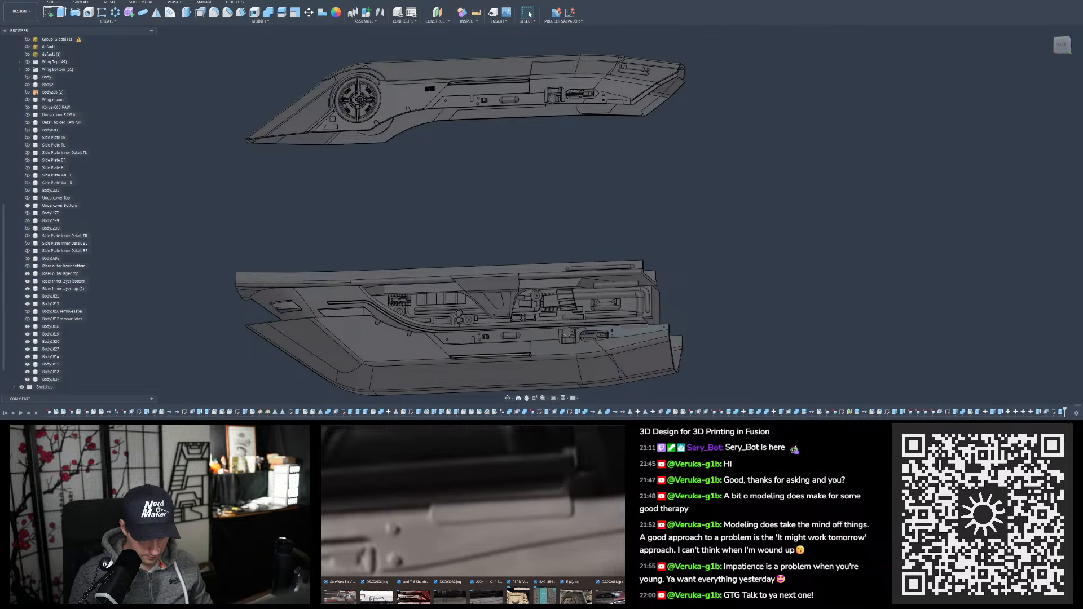
{"action": "left_click", "coordinate": [377, 593]}
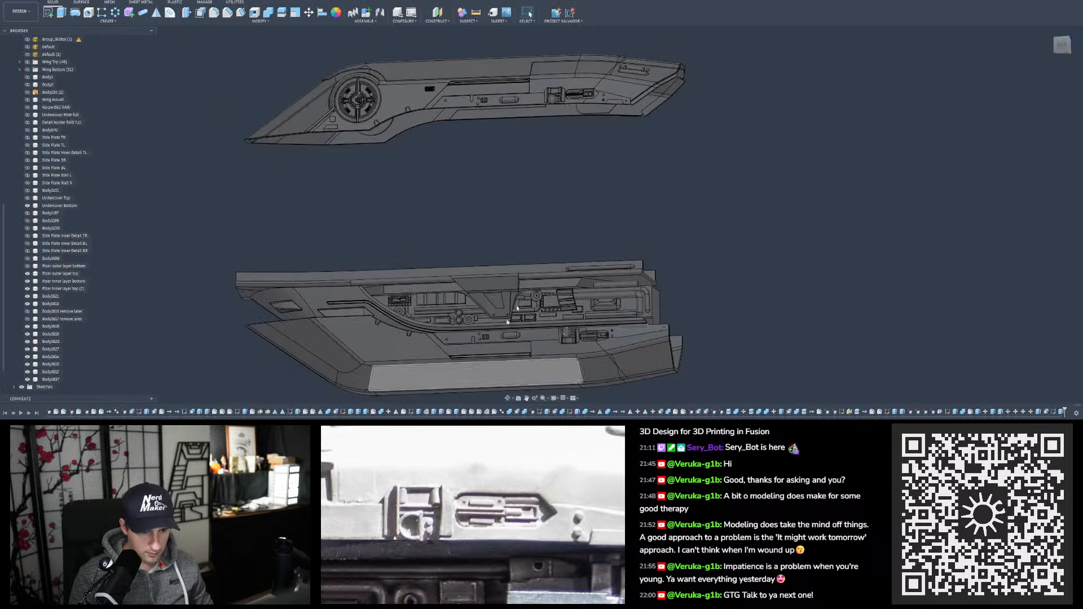
{"action": "left_click_drag", "start_coordinate": [583, 521], "coordinate": [550, 518]}
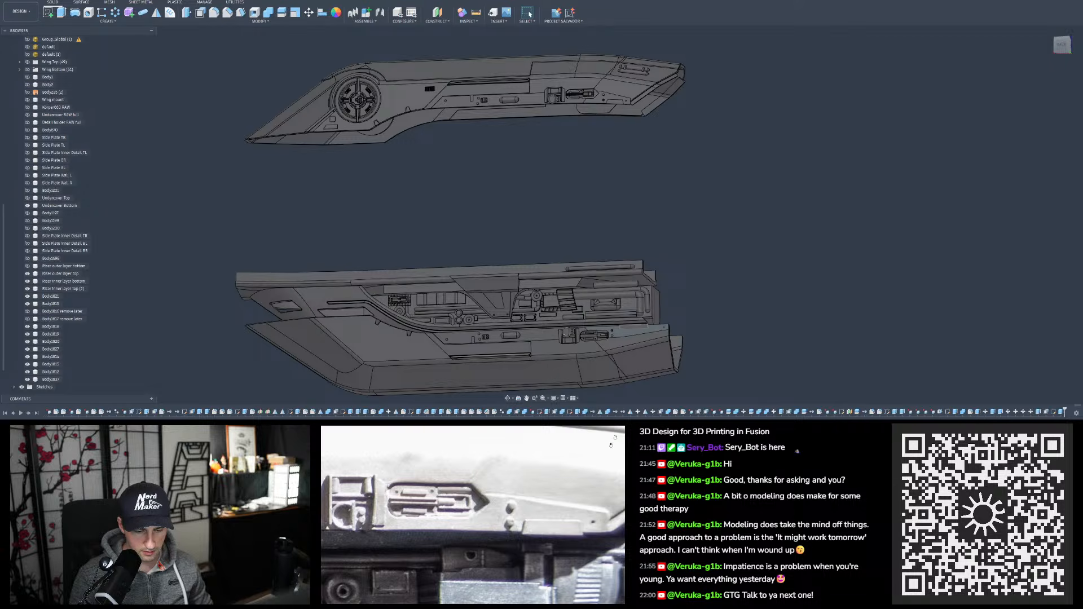
{"action": "key", "text": "Right"}
{"action": "left_click_drag", "start_coordinate": [557, 519], "coordinate": [558, 524]}
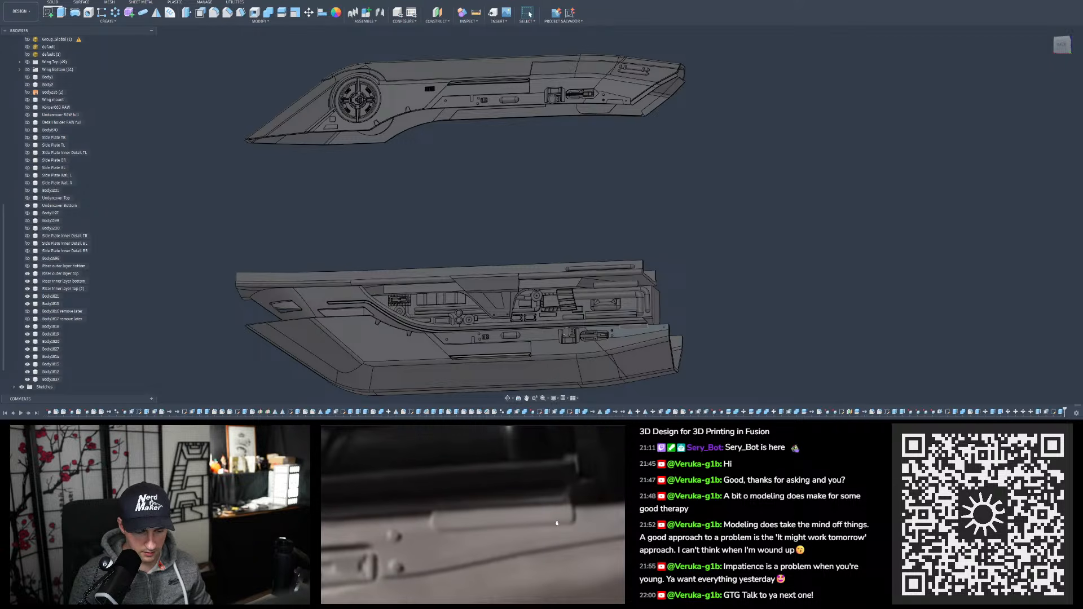
{"action": "scroll", "coordinate": [615, 103], "scroll_direction": "up", "scroll_amount": 4}
{"action": "scroll", "coordinate": [610, 116], "scroll_direction": "down", "scroll_amount": 4}
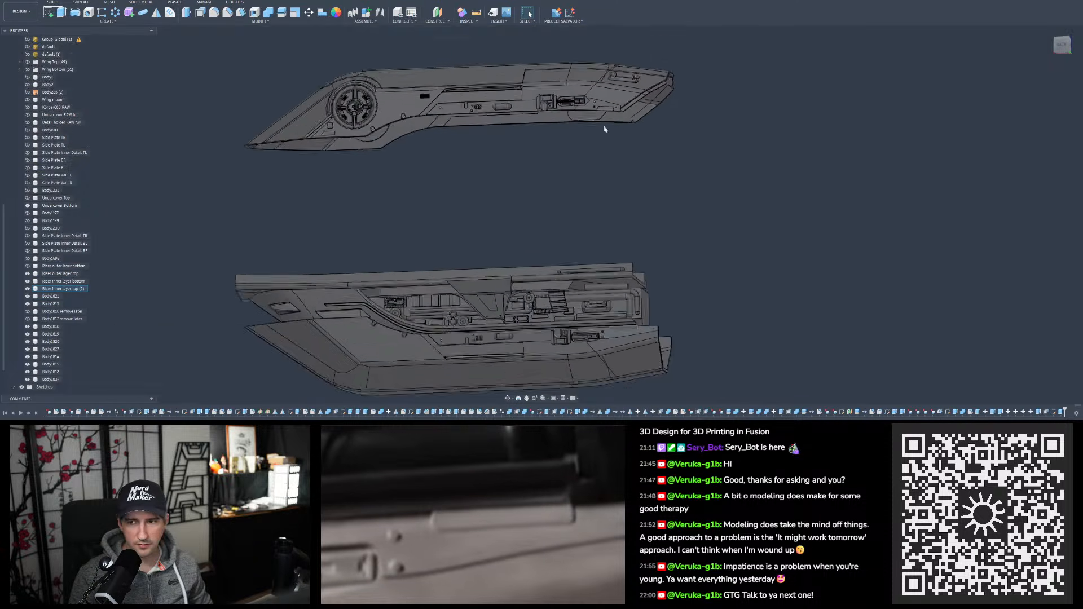
Round the raised block's four short corner edges with a 0.4 mm constant-radius fillet
{"action": "scroll", "coordinate": [614, 340], "scroll_direction": "up", "scroll_amount": 5}
{"action": "scroll", "coordinate": [611, 342], "scroll_direction": "up", "scroll_amount": 5}
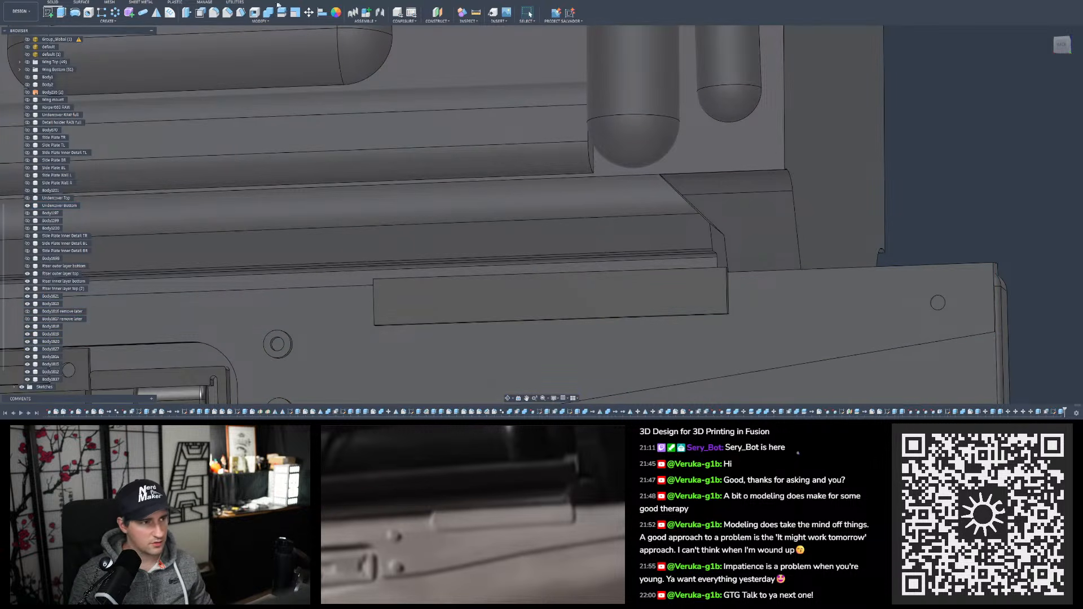
{"action": "left_click", "coordinate": [213, 13]}
{"action": "scroll", "coordinate": [398, 293], "scroll_direction": "up", "scroll_amount": 2}
{"action": "middle_click_drag", "start_coordinate": [398, 293], "coordinate": [379, 312], "text": "shift"}
{"action": "scroll", "coordinate": [380, 314], "scroll_direction": "up", "scroll_amount": 2}
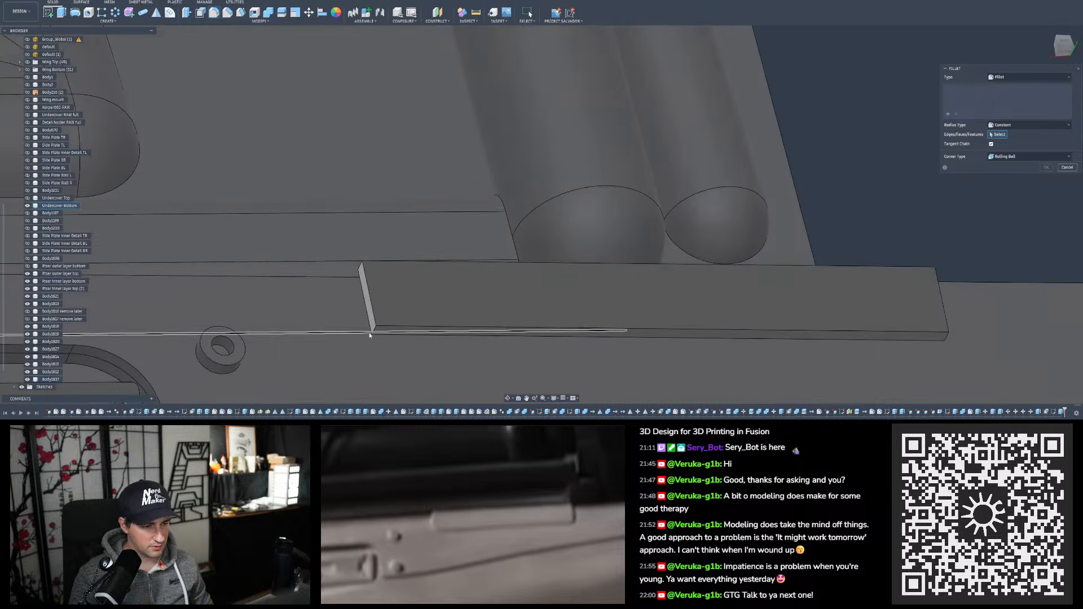
{"action": "left_click", "coordinate": [370, 334]}
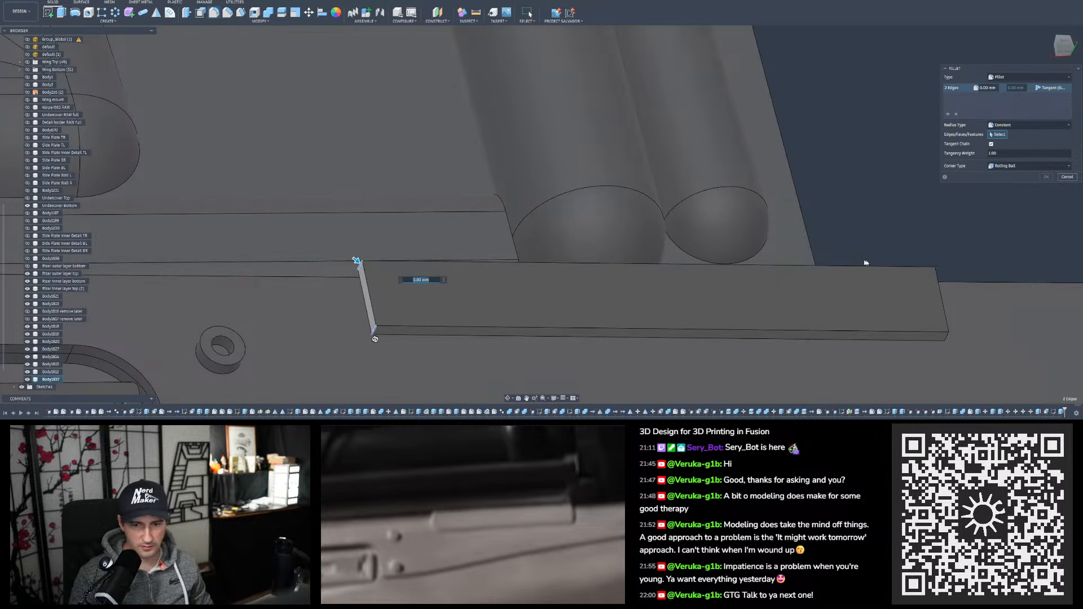
{"action": "left_click", "coordinate": [946, 327]}
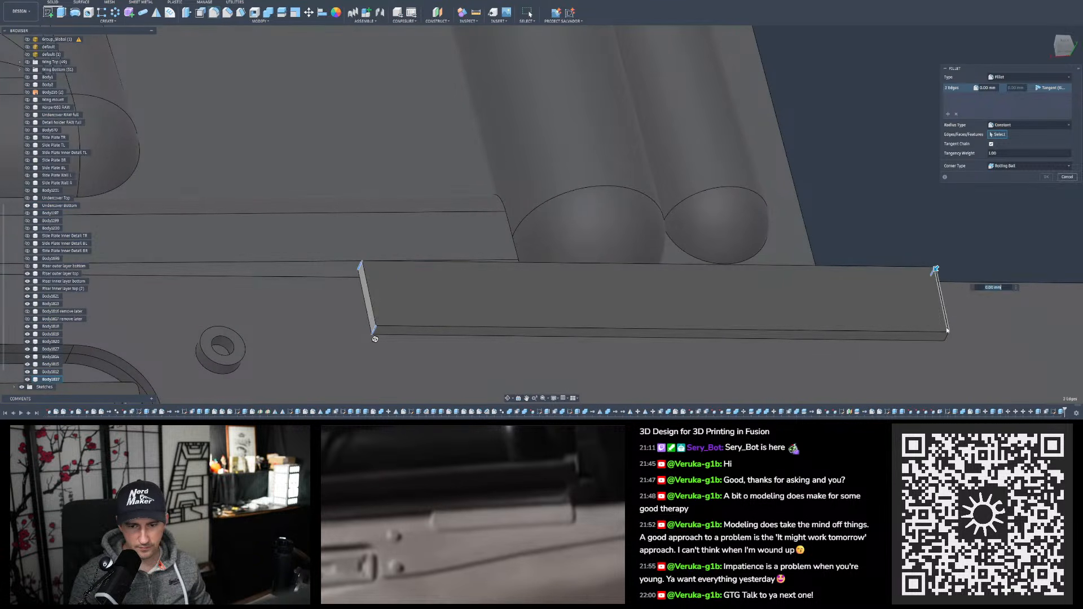
{"action": "left_click", "coordinate": [887, 333]}
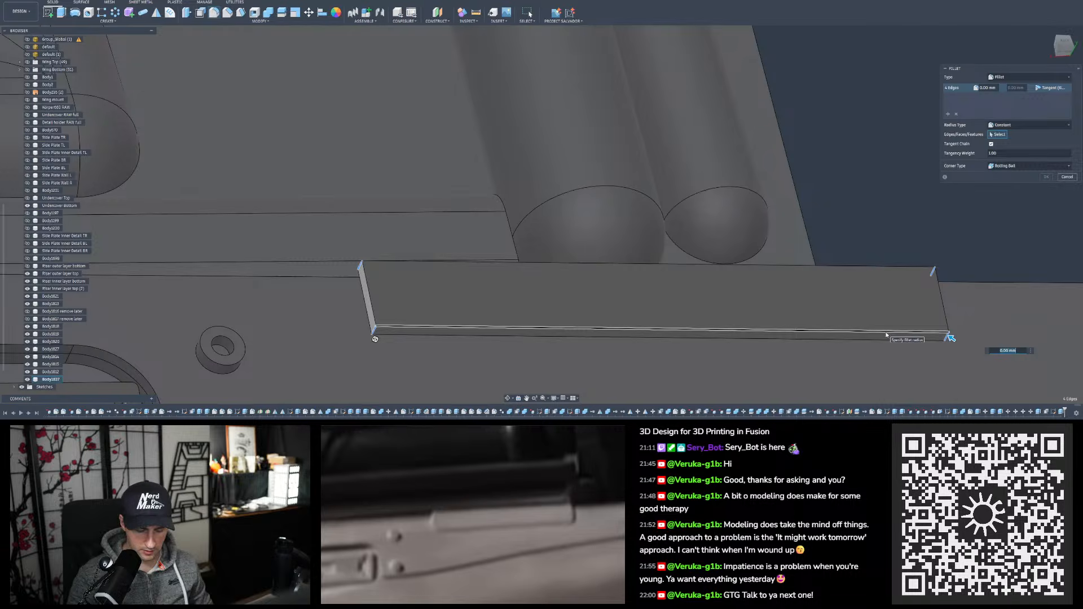
{"action": "type", "text": "0.5"}
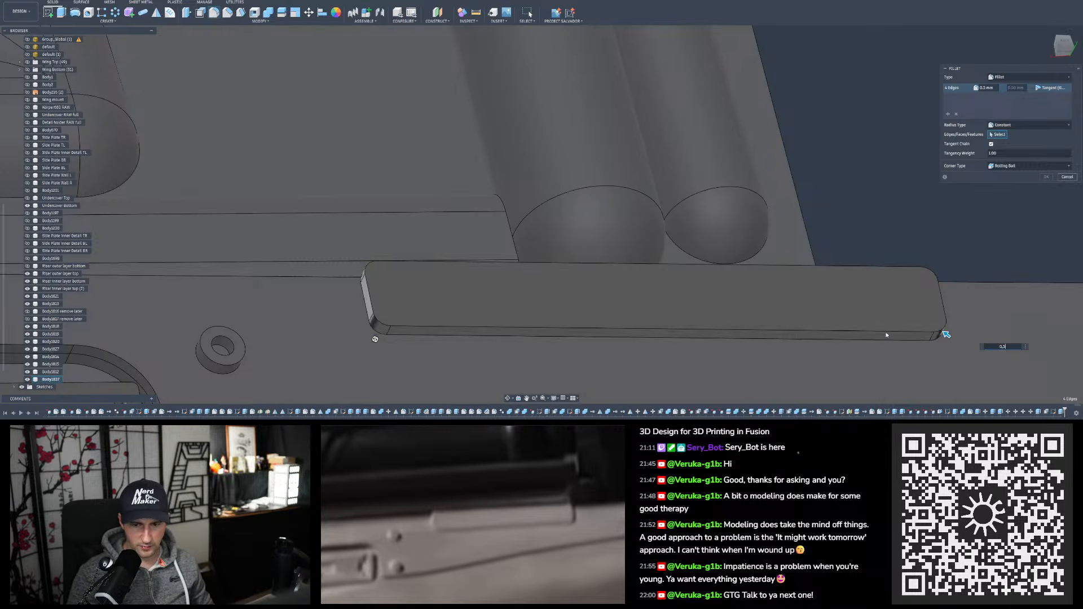
{"action": "mouse_move", "coordinate": [730, 288]}
{"action": "middle_mouse_down", "text": "shift"}
{"action": "mouse_move", "coordinate": [648, 281]}
{"action": "mouse_move", "coordinate": [660, 260]}
{"action": "mouse_move", "coordinate": [666, 276]}
{"action": "mouse_move", "coordinate": [688, 281]}
{"action": "mouse_move", "coordinate": [725, 274]}
{"action": "middle_mouse_up", "text": "shift"}
{"action": "scroll", "coordinate": [496, 264], "scroll_direction": "down", "scroll_amount": 4}
{"action": "scroll", "coordinate": [754, 294], "scroll_direction": "up", "scroll_amount": 3}
{"action": "scroll", "coordinate": [671, 280], "scroll_direction": "down", "scroll_amount": 4}
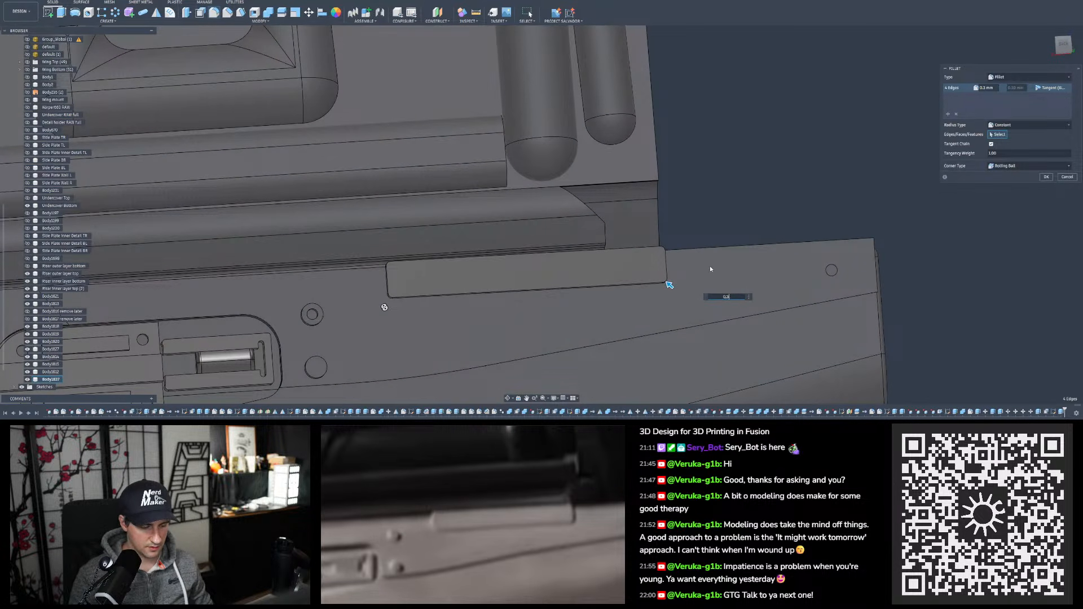
{"action": "middle_click_drag", "start_coordinate": [558, 300], "coordinate": [506, 285], "text": "shift"}
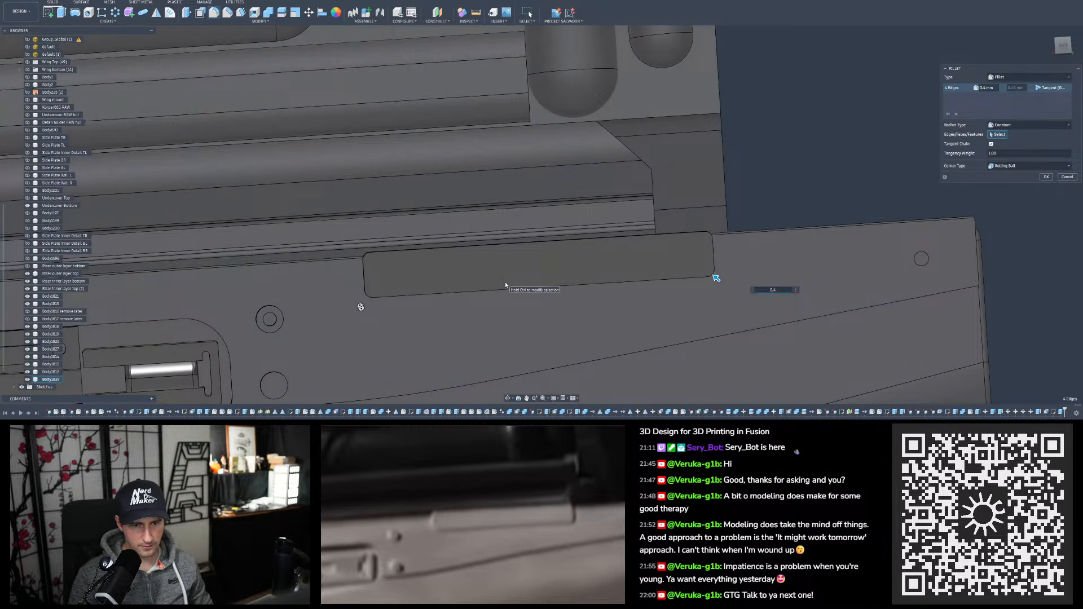
{"action": "middle_click_drag", "start_coordinate": [499, 282], "coordinate": [492, 276], "text": "shift"}
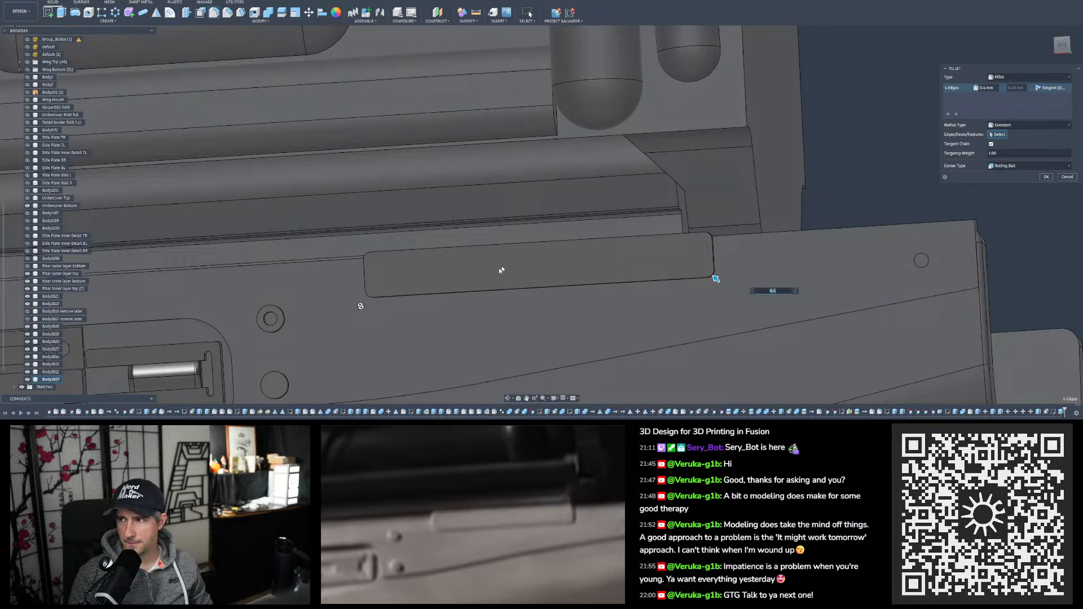
{"action": "key", "text": "Return"}
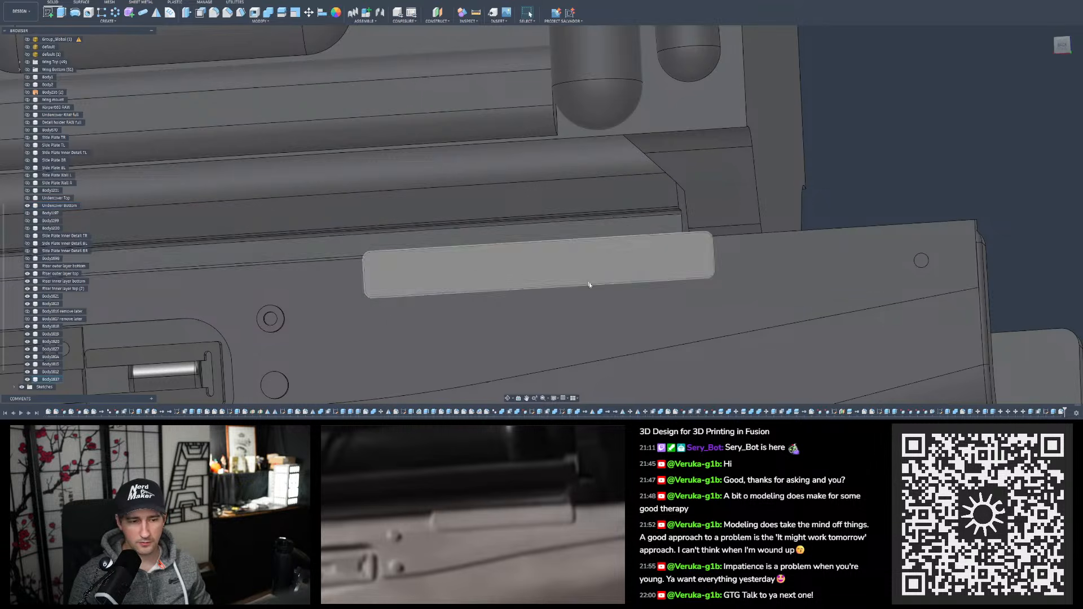
Examine the rounded block's size and position on the lower side plate within the surrounding hull against the reference photo
{"action": "scroll", "coordinate": [589, 285], "scroll_direction": "down", "scroll_amount": 3}
{"action": "scroll", "coordinate": [626, 297], "scroll_direction": "down", "scroll_amount": 3}
{"action": "left_click", "coordinate": [621, 307]}
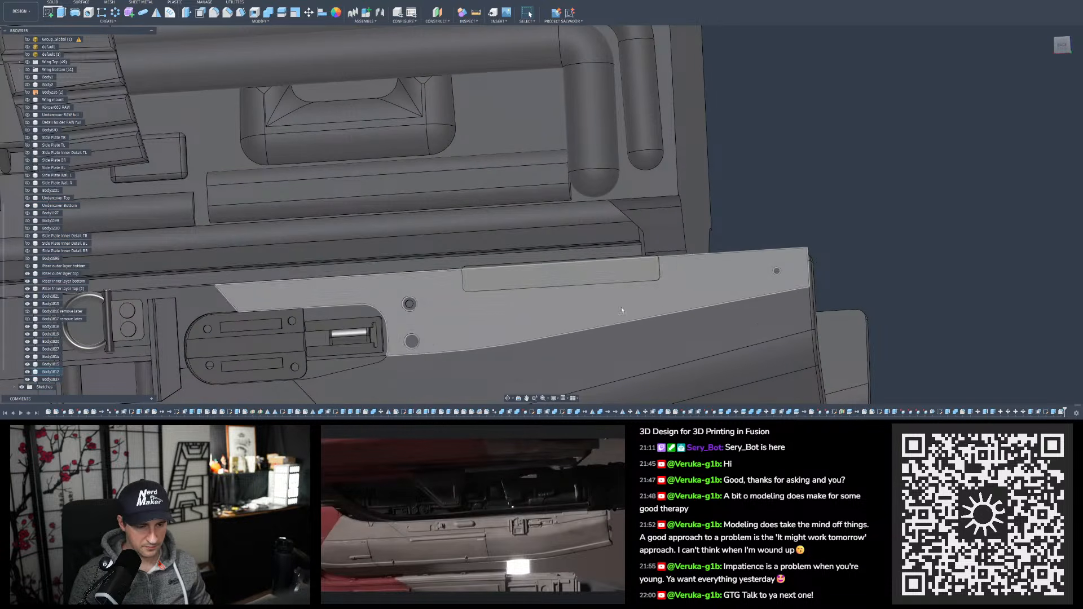
{"action": "scroll", "coordinate": [640, 297], "scroll_direction": "down", "scroll_amount": 3}
{"action": "middle_click_drag", "start_coordinate": [715, 245], "coordinate": [736, 269], "text": "shift"}
{"action": "middle_click_drag", "start_coordinate": [784, 307], "coordinate": [781, 308], "text": "shift"}
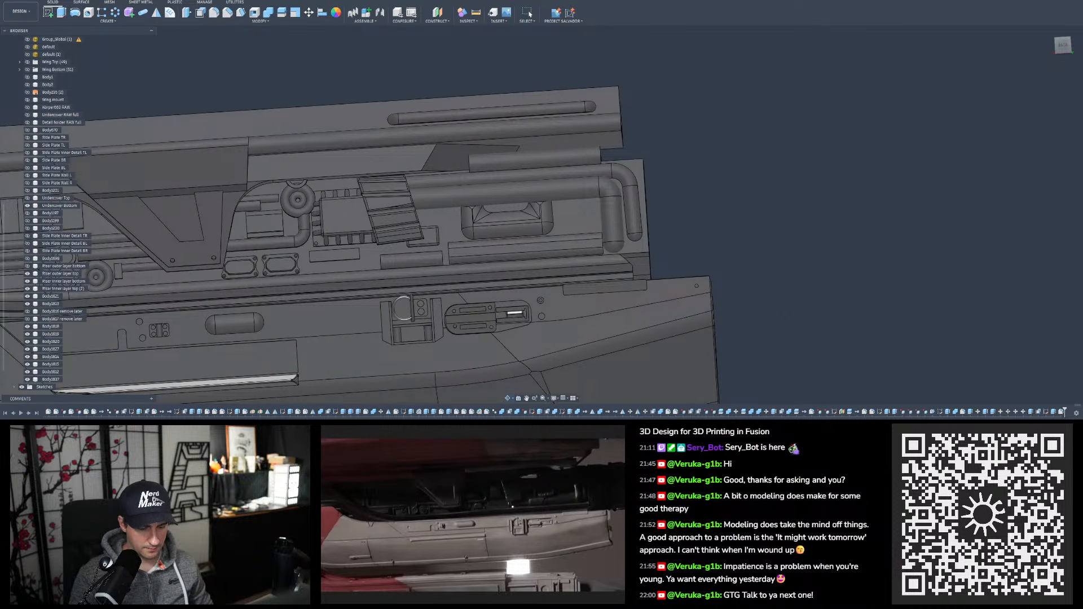
{"action": "middle_click_drag", "start_coordinate": [403, 308], "coordinate": [406, 312], "text": "shift"}
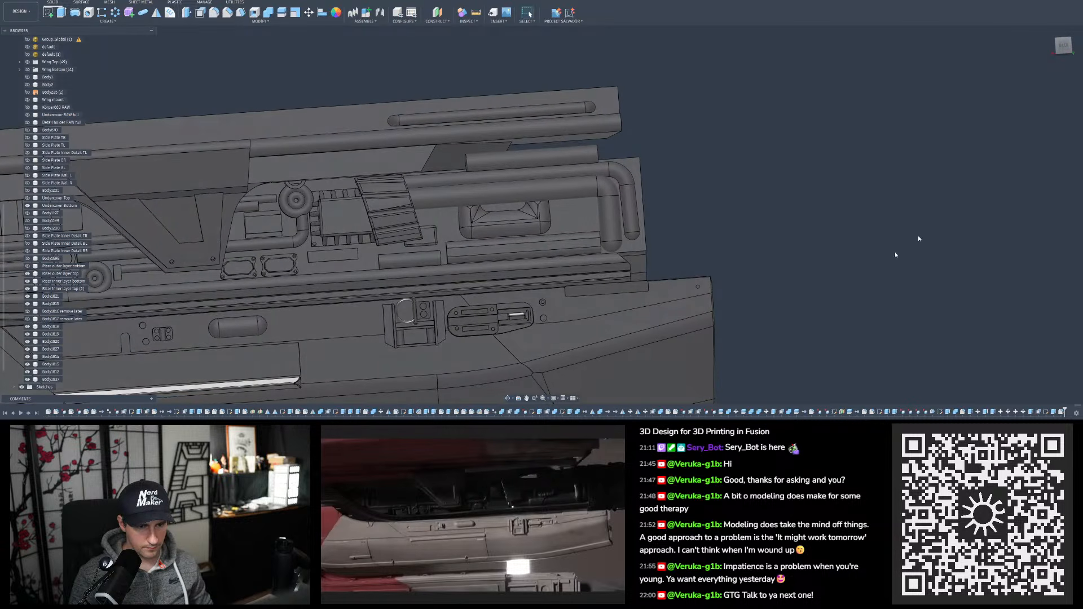
Save the design
{"action": "left_click", "coordinate": [1063, 46]}
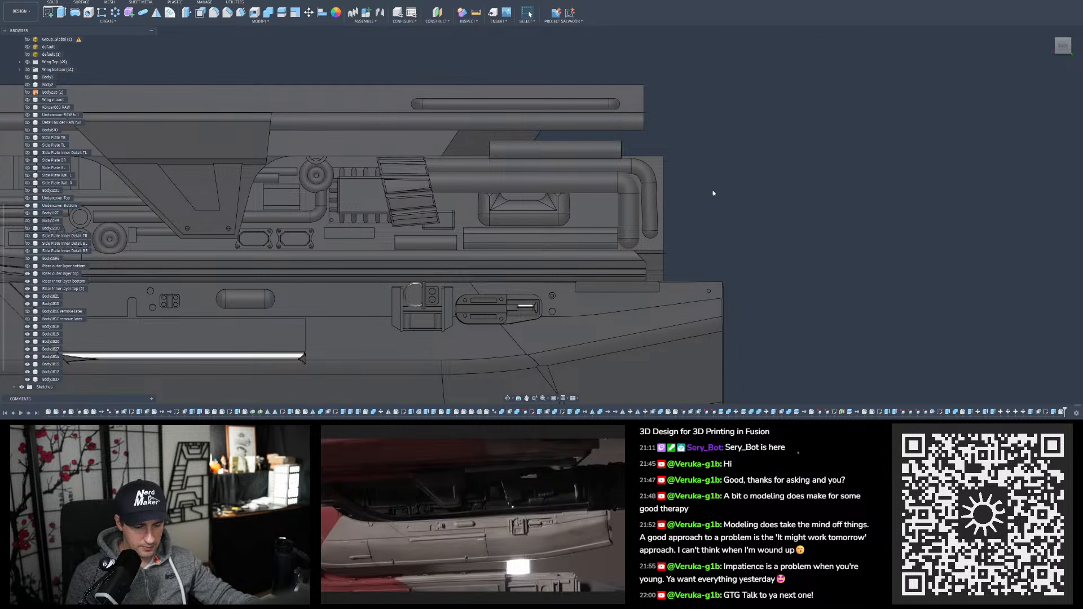
{"action": "left_click", "coordinate": [31, 1]}
{"action": "left_click", "coordinate": [545, 218]}
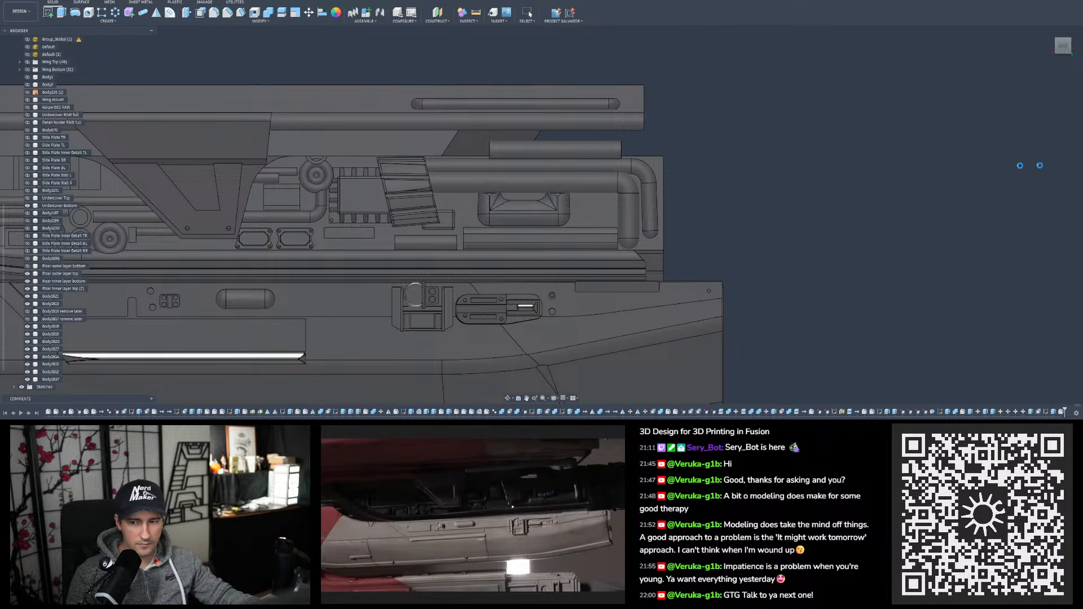
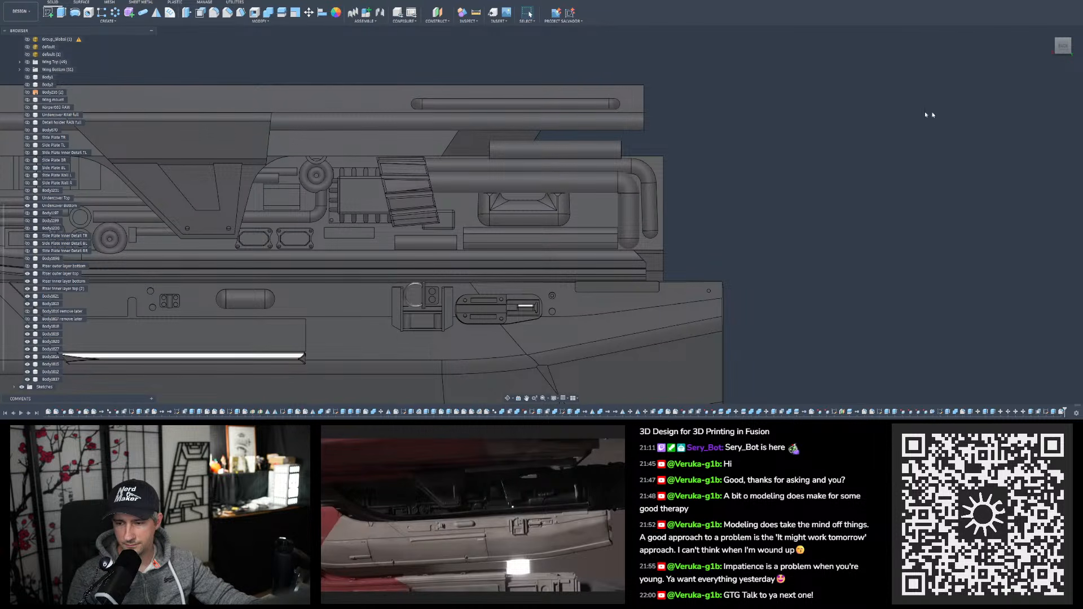
Show the hidden outer layer bottom body along the underside of the lower hull
{"action": "scroll", "coordinate": [689, 208], "scroll_direction": "down", "scroll_amount": 6}
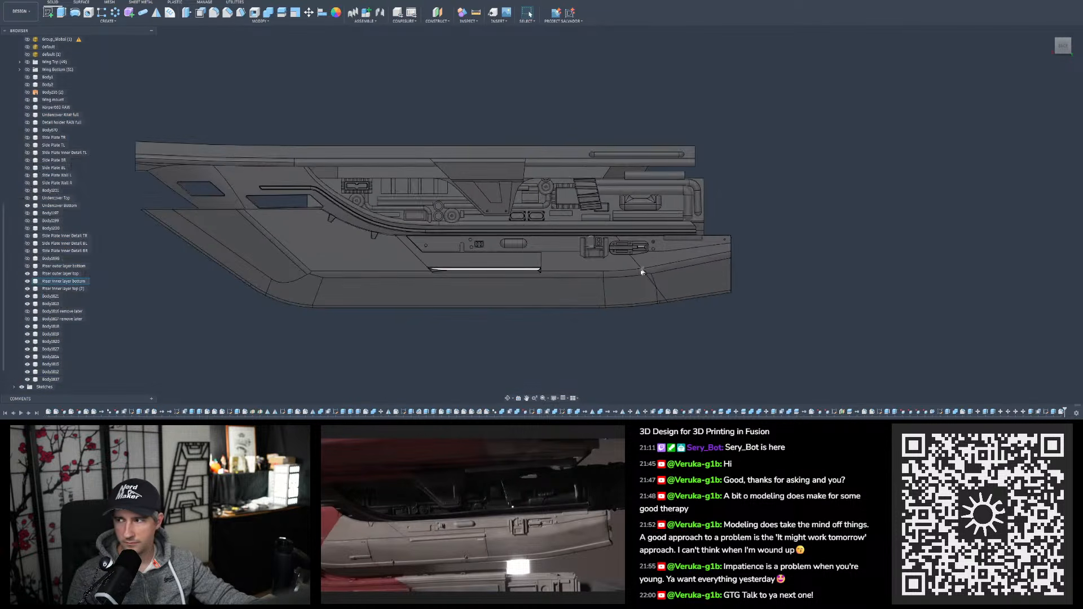
{"action": "scroll", "coordinate": [641, 272], "scroll_direction": "up", "scroll_amount": 6}
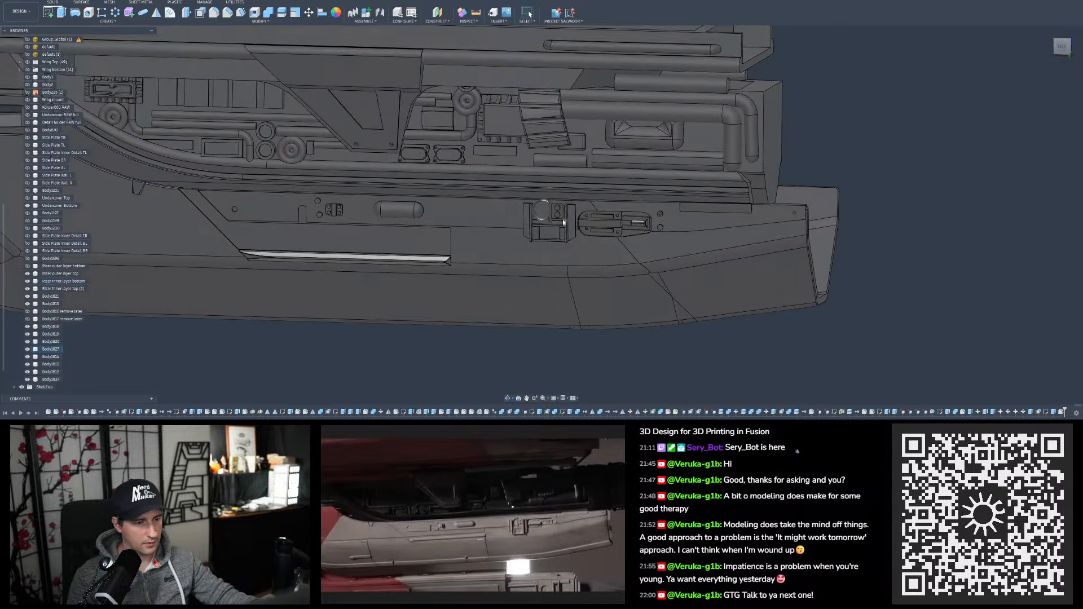
{"action": "scroll", "coordinate": [563, 223], "scroll_direction": "down", "scroll_amount": 2}
{"action": "middle_click_drag", "start_coordinate": [563, 223], "coordinate": [525, 254], "text": "shift"}
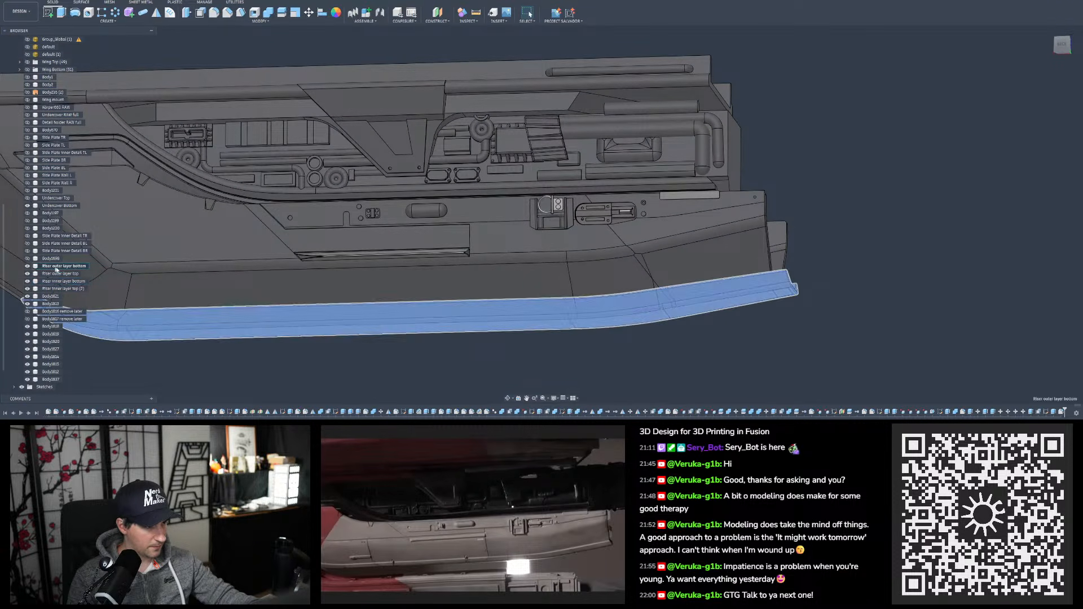
{"action": "left_click", "coordinate": [55, 268]}
Examine how the outer layer bottom body's rear end meets the inner layer and extends past the side plate
{"action": "scroll", "coordinate": [555, 304], "scroll_direction": "down", "scroll_amount": 3}
{"action": "scroll", "coordinate": [750, 306], "scroll_direction": "up", "scroll_amount": 5}
{"action": "middle_click_drag", "start_coordinate": [677, 261], "coordinate": [624, 261], "text": "shift"}
{"action": "scroll", "coordinate": [647, 218], "scroll_direction": "up", "scroll_amount": 4}
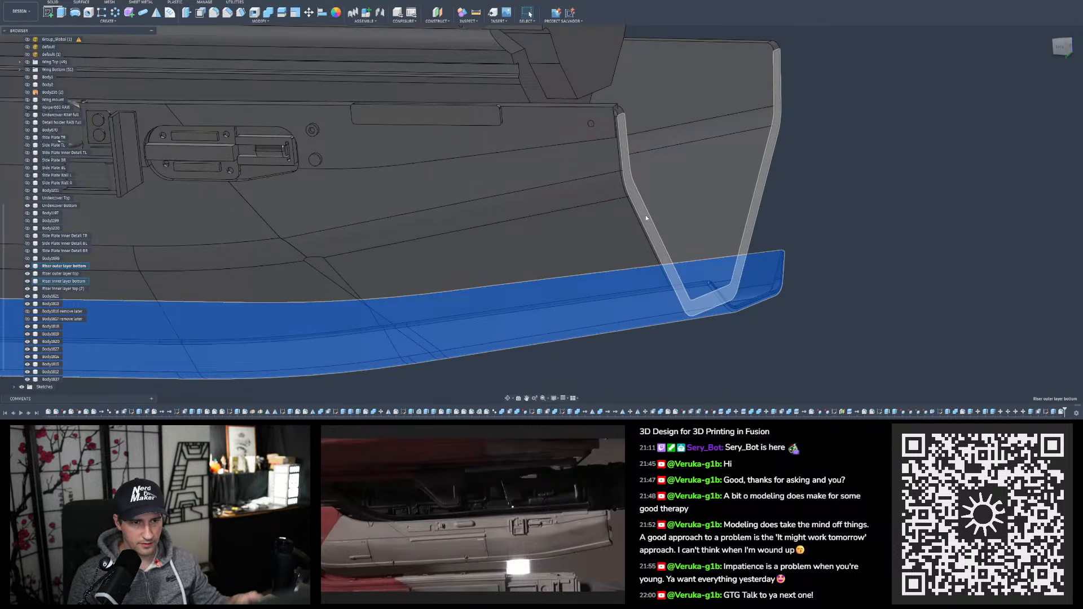
{"action": "middle_click_drag", "start_coordinate": [647, 219], "coordinate": [677, 278], "text": "shift"}
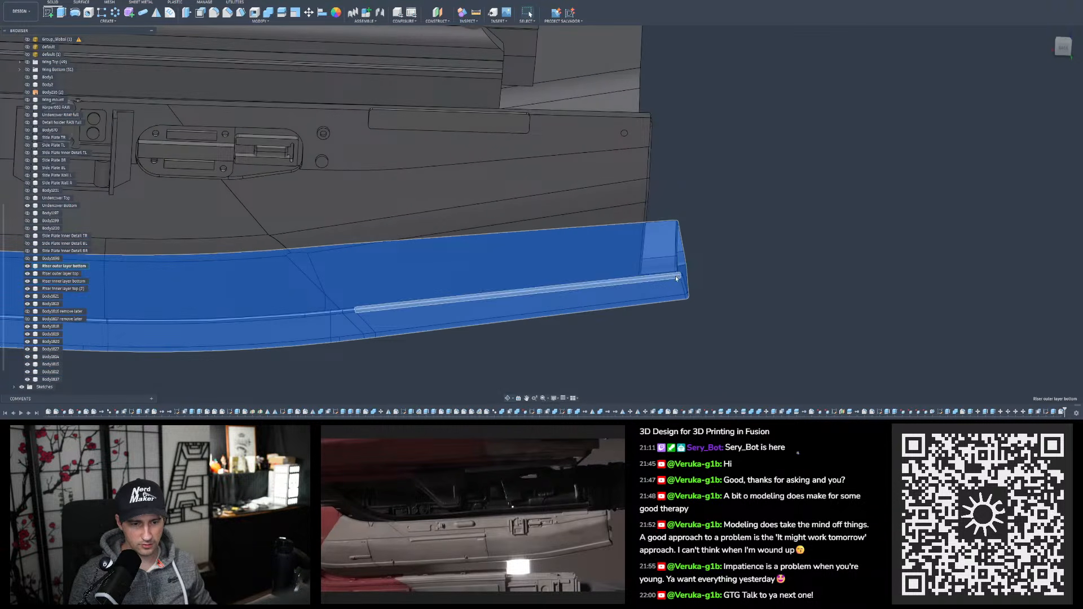
{"action": "scroll", "coordinate": [677, 278], "scroll_direction": "down", "scroll_amount": 8}
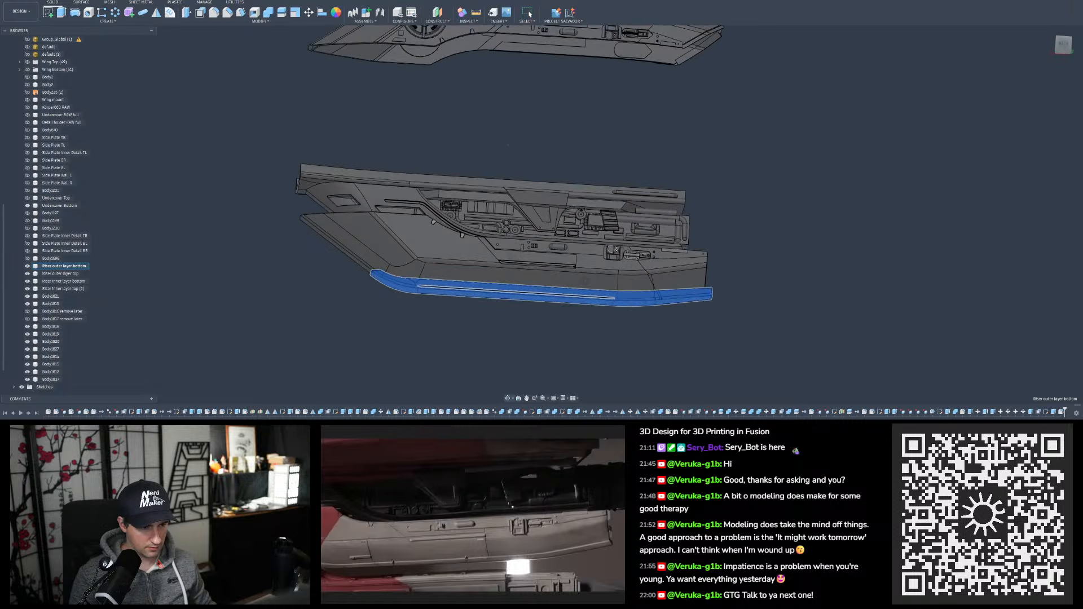
{"action": "middle_click_drag", "start_coordinate": [585, 281], "coordinate": [509, 327], "text": "shift"}
{"action": "scroll", "coordinate": [714, 302], "scroll_direction": "up", "scroll_amount": 8}
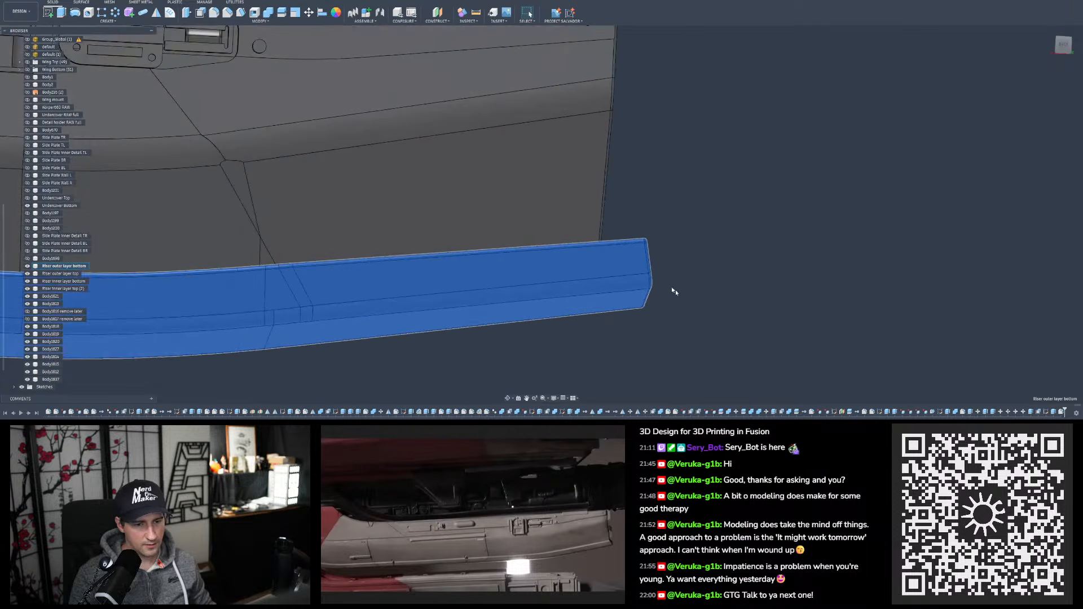
{"action": "middle_click_drag", "start_coordinate": [675, 289], "coordinate": [691, 248], "text": "shift"}
{"action": "scroll", "coordinate": [699, 262], "scroll_direction": "down", "scroll_amount": 5}
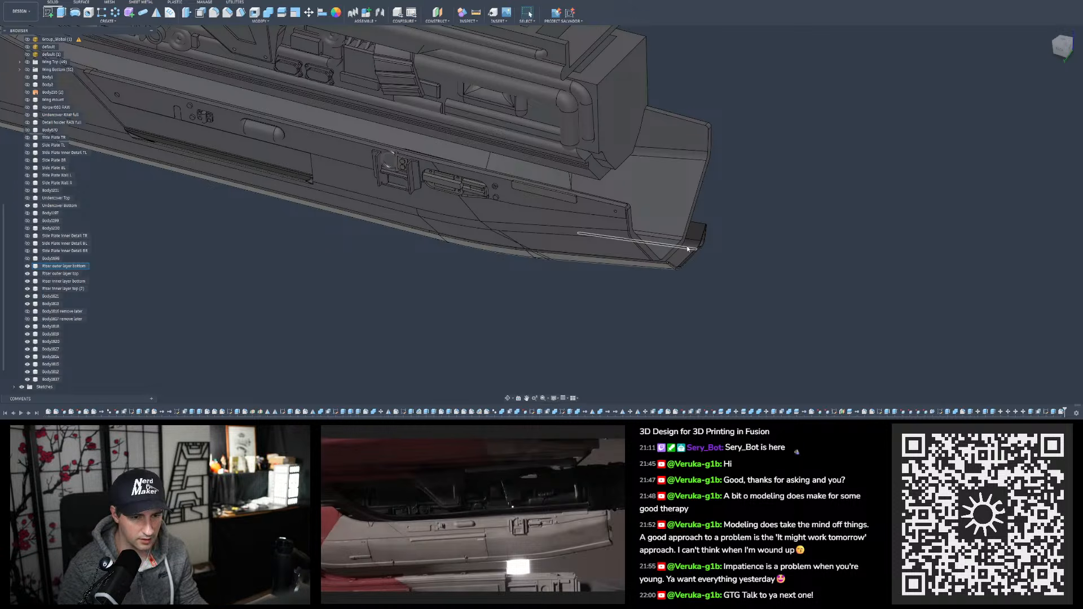
{"action": "scroll", "coordinate": [687, 248], "scroll_direction": "up", "scroll_amount": 5}
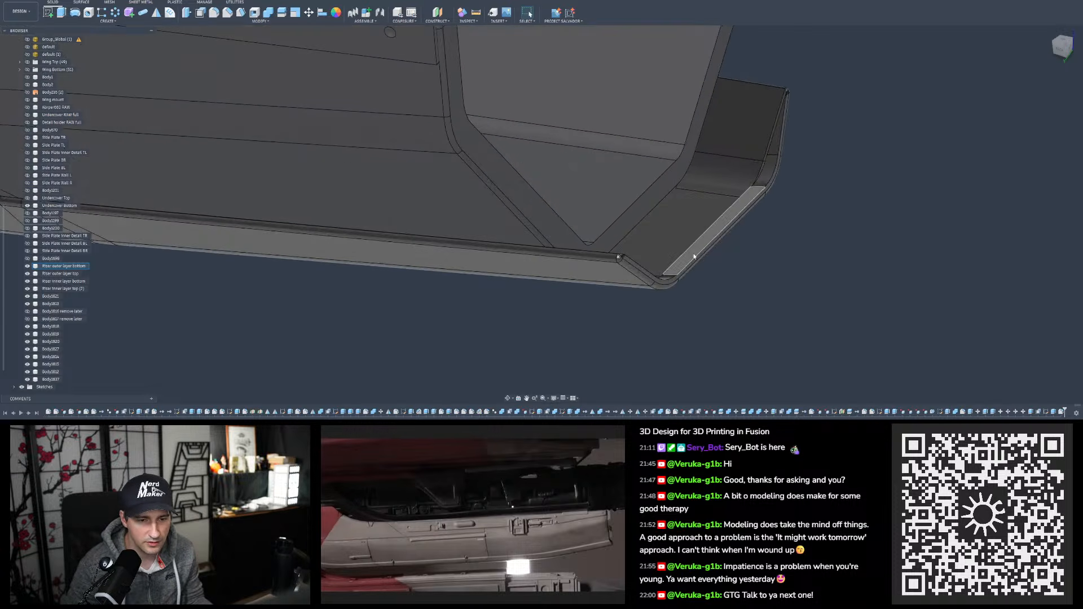
{"action": "middle_click_drag", "start_coordinate": [694, 257], "coordinate": [683, 200], "text": "shift"}
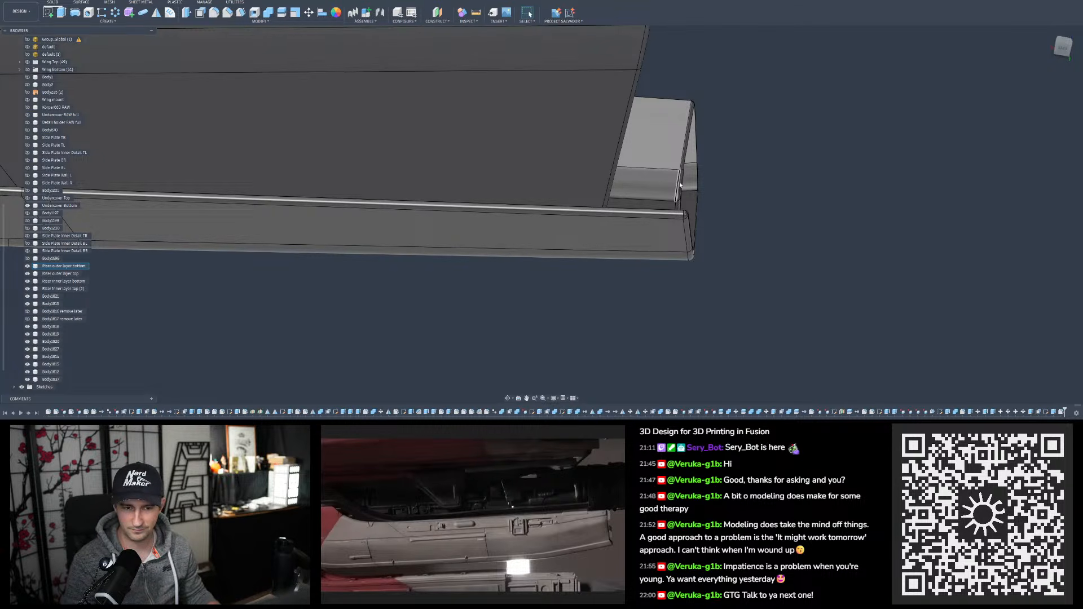
{"action": "scroll", "coordinate": [680, 185], "scroll_direction": "up", "scroll_amount": 2}
{"action": "mouse_move", "coordinate": [655, 190]}
{"action": "middle_mouse_down", "text": "shift"}
{"action": "mouse_move", "coordinate": [636, 187]}
{"action": "mouse_move", "coordinate": [615, 136]}
{"action": "mouse_move", "coordinate": [656, 188]}
{"action": "mouse_move", "coordinate": [653, 222]}
{"action": "mouse_move", "coordinate": [647, 192]}
{"action": "mouse_move", "coordinate": [636, 197]}
{"action": "mouse_move", "coordinate": [689, 181]}
{"action": "mouse_move", "coordinate": [625, 208]}
{"action": "mouse_move", "coordinate": [598, 199]}
{"action": "mouse_move", "coordinate": [637, 190]}
{"action": "mouse_move", "coordinate": [636, 201]}
{"action": "mouse_move", "coordinate": [720, 168]}
{"action": "mouse_move", "coordinate": [654, 178]}
{"action": "middle_mouse_up", "text": "shift"}
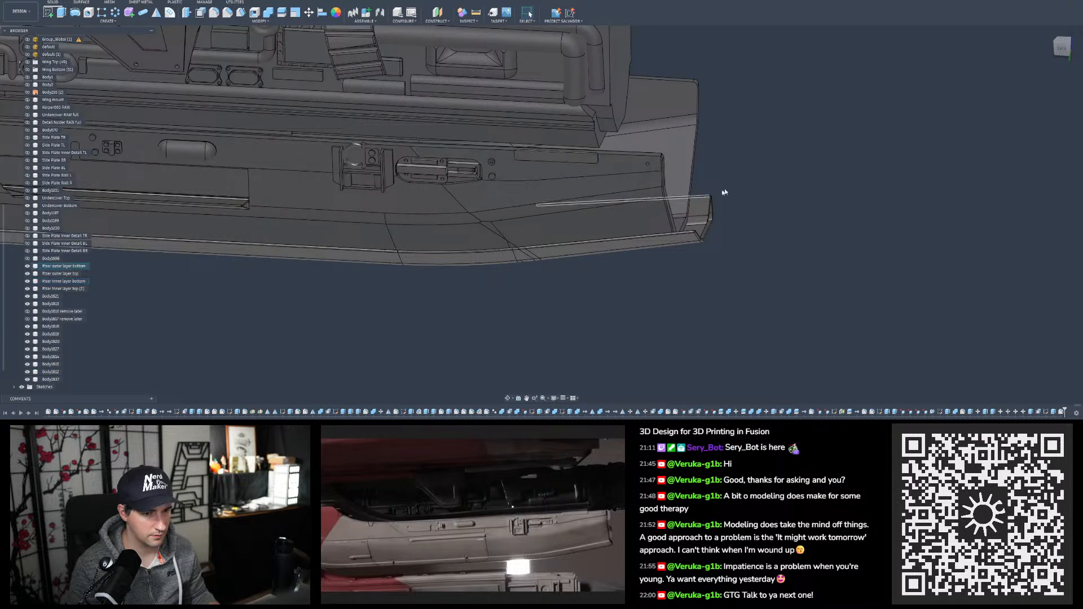
Hide the inner layer bottom body to expose the inside of the outer layer
{"action": "left_click", "coordinate": [618, 207]}
{"action": "key", "text": "v"}
{"action": "middle_click_drag", "start_coordinate": [725, 185], "coordinate": [163, 136], "text": "shift"}
{"action": "scroll", "coordinate": [208, 181], "scroll_direction": "up", "scroll_amount": 2}
{"action": "scroll", "coordinate": [202, 171], "scroll_direction": "up", "scroll_amount": 6}
{"action": "scroll", "coordinate": [164, 135], "scroll_direction": "down", "scroll_amount": 10}
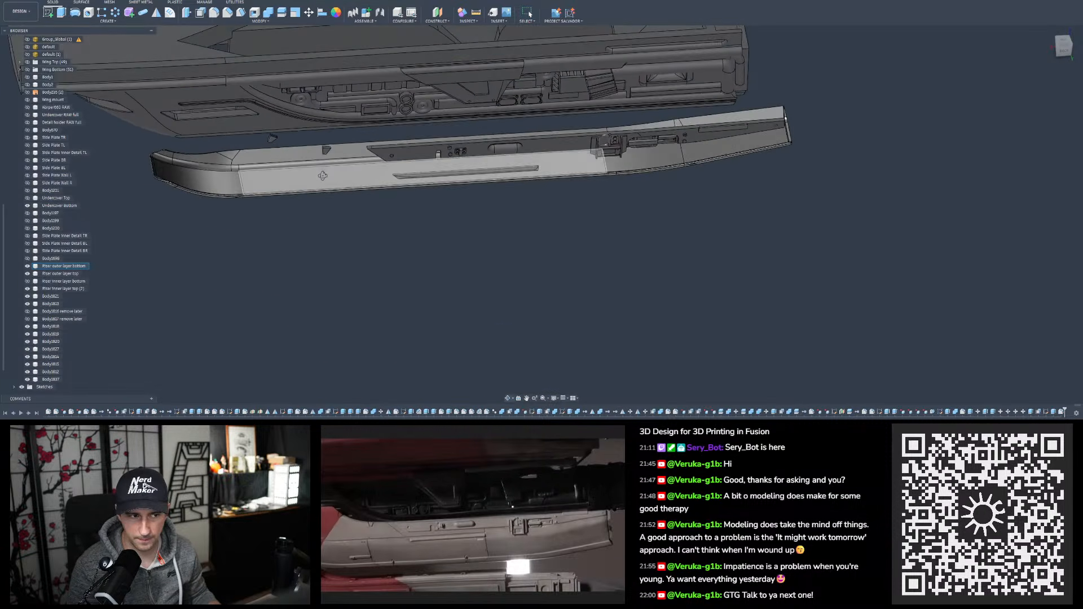
Examine the sloped inner face and rim at the rear end of the outer layer bottom body
{"action": "scroll", "coordinate": [814, 134], "scroll_direction": "up", "scroll_amount": 8}
{"action": "middle_click_drag", "start_coordinate": [757, 139], "coordinate": [664, 73], "text": "shift"}
{"action": "scroll", "coordinate": [746, 133], "scroll_direction": "up", "scroll_amount": 3}
{"action": "left_click", "coordinate": [725, 120]}
{"action": "scroll", "coordinate": [665, 73], "scroll_direction": "down", "scroll_amount": 2}
{"action": "scroll", "coordinate": [693, 152], "scroll_direction": "up", "scroll_amount": 2}
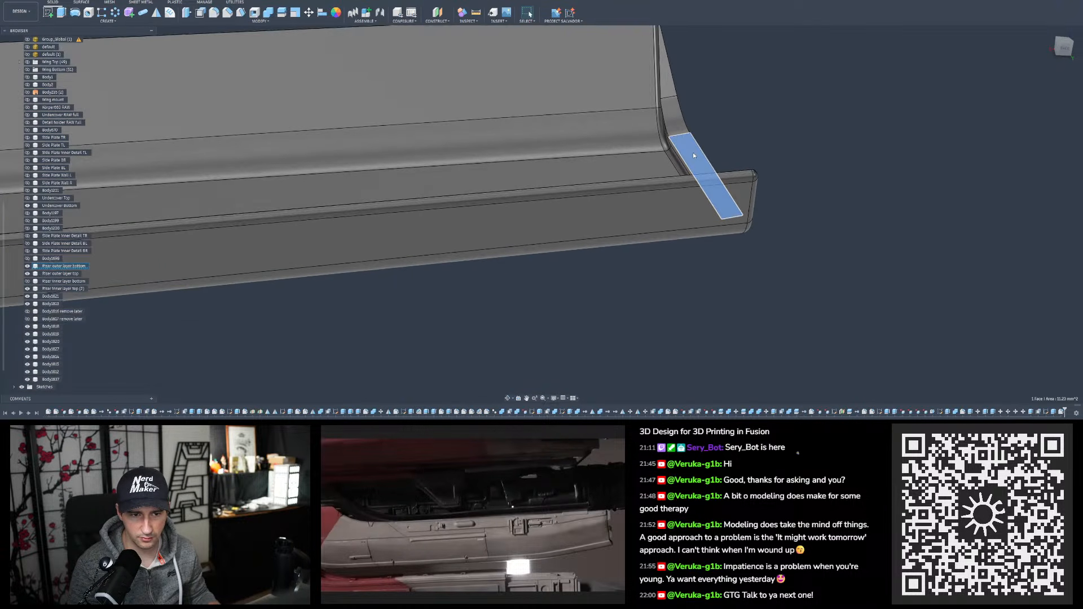
{"action": "middle_click_drag", "start_coordinate": [693, 153], "coordinate": [666, 189], "text": "shift"}
{"action": "scroll", "coordinate": [664, 190], "scroll_direction": "down", "scroll_amount": 3}
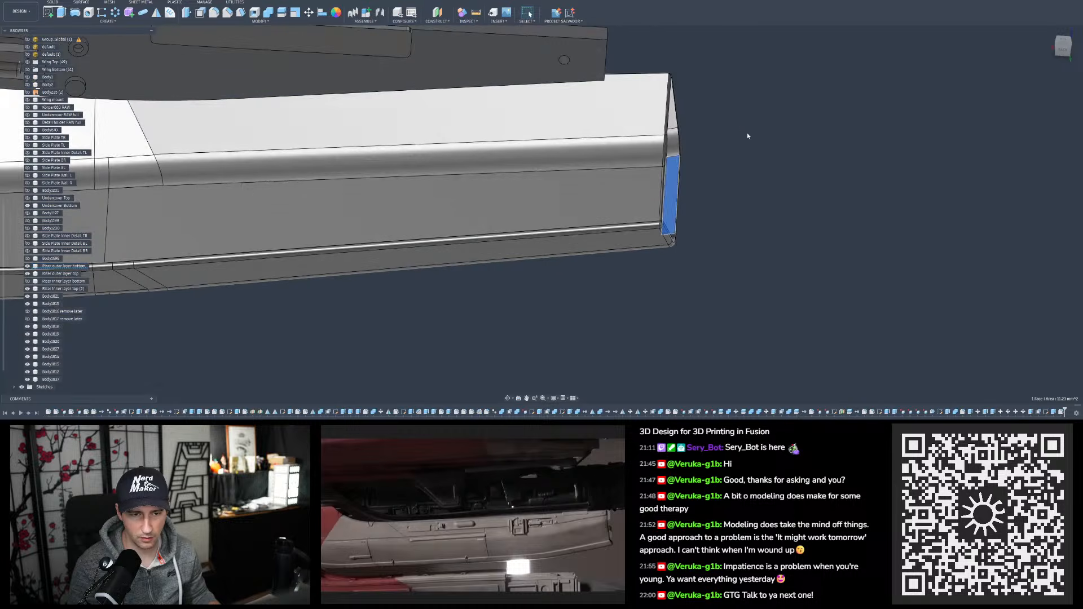
{"action": "left_click", "coordinate": [747, 134]}
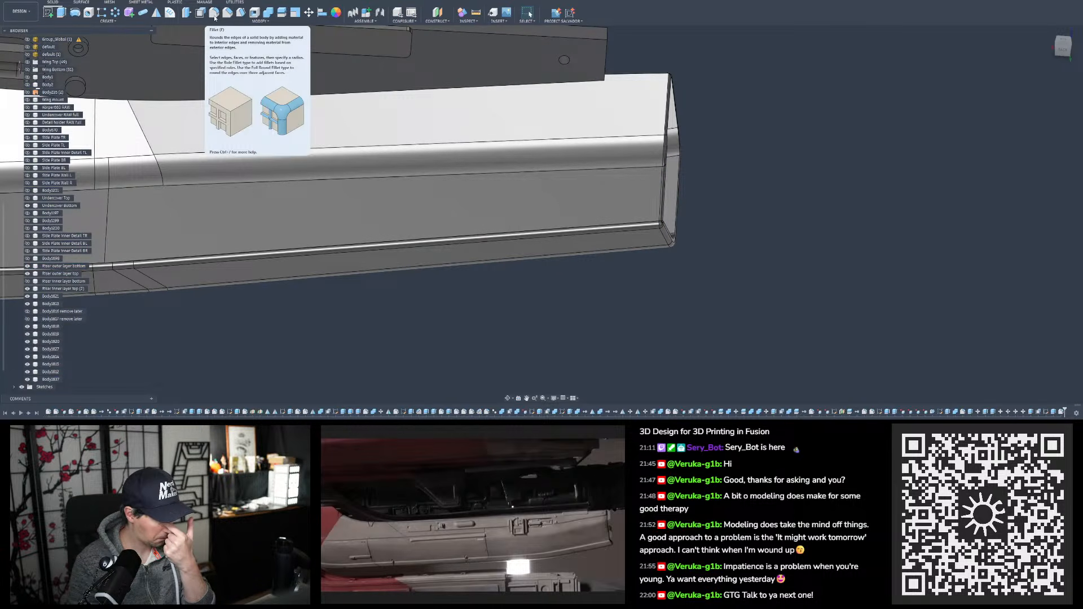
Measure the angle between the outer layer's rear rim face and the adjoining sloped inner face
{"action": "left_click", "coordinate": [476, 13]}
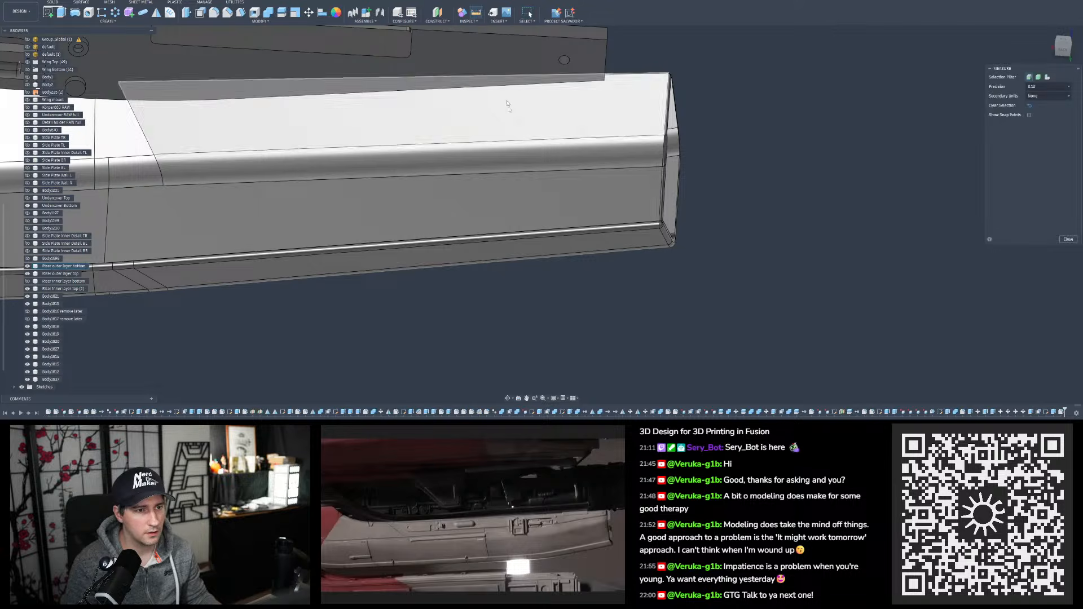
{"action": "scroll", "coordinate": [669, 177], "scroll_direction": "up", "scroll_amount": 2}
{"action": "middle_click_drag", "start_coordinate": [669, 177], "coordinate": [672, 141], "text": "shift"}
{"action": "left_click", "coordinate": [673, 139]}
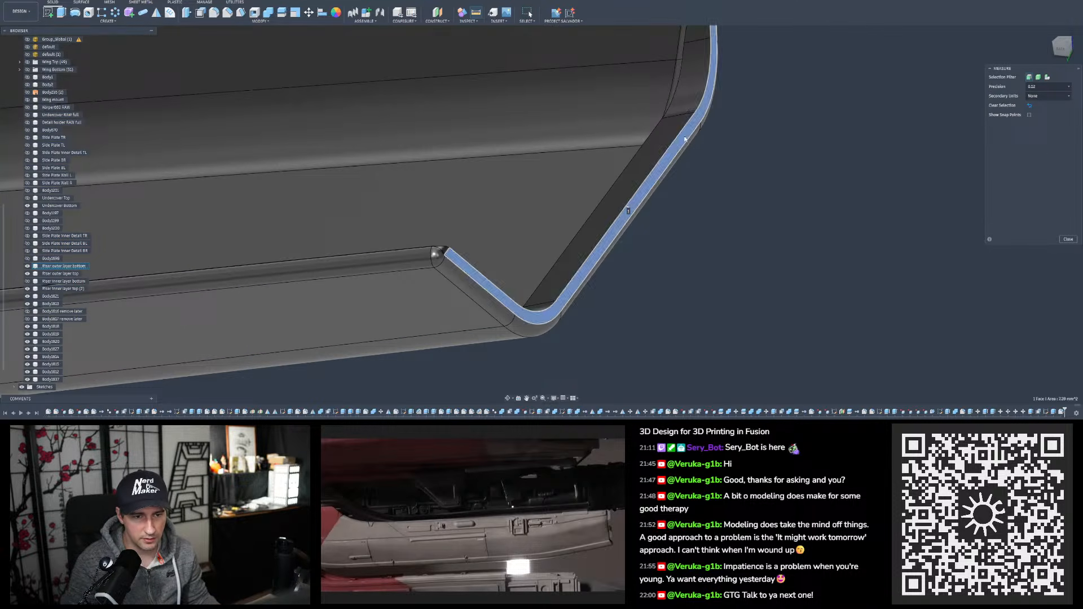
{"action": "left_click", "coordinate": [672, 139]}
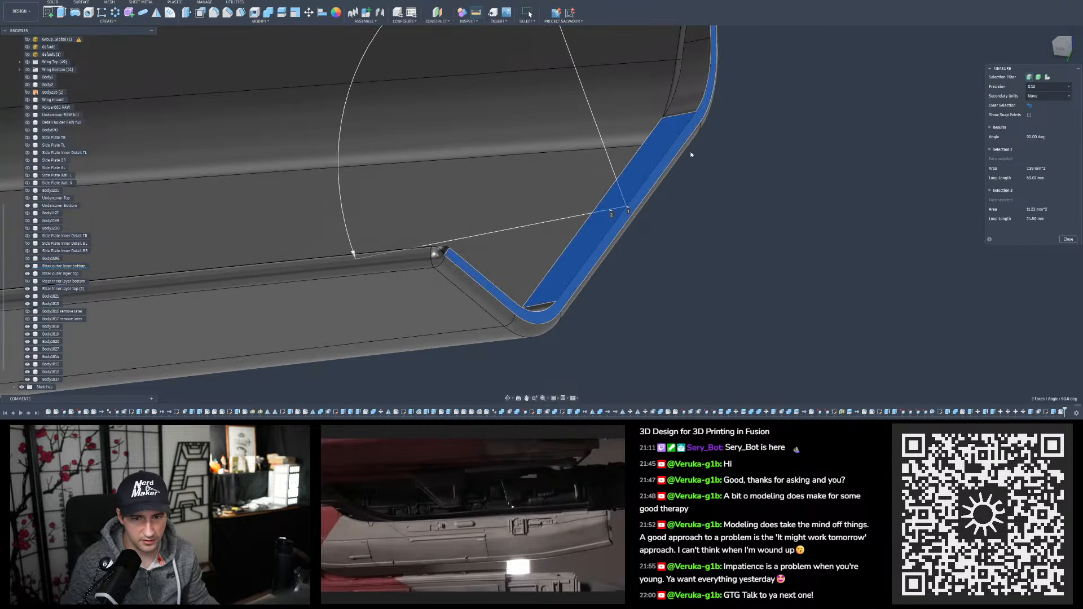
{"action": "left_click", "coordinate": [1068, 239]}
{"action": "middle_click_drag", "start_coordinate": [828, 280], "coordinate": [763, 215], "text": "shift"}
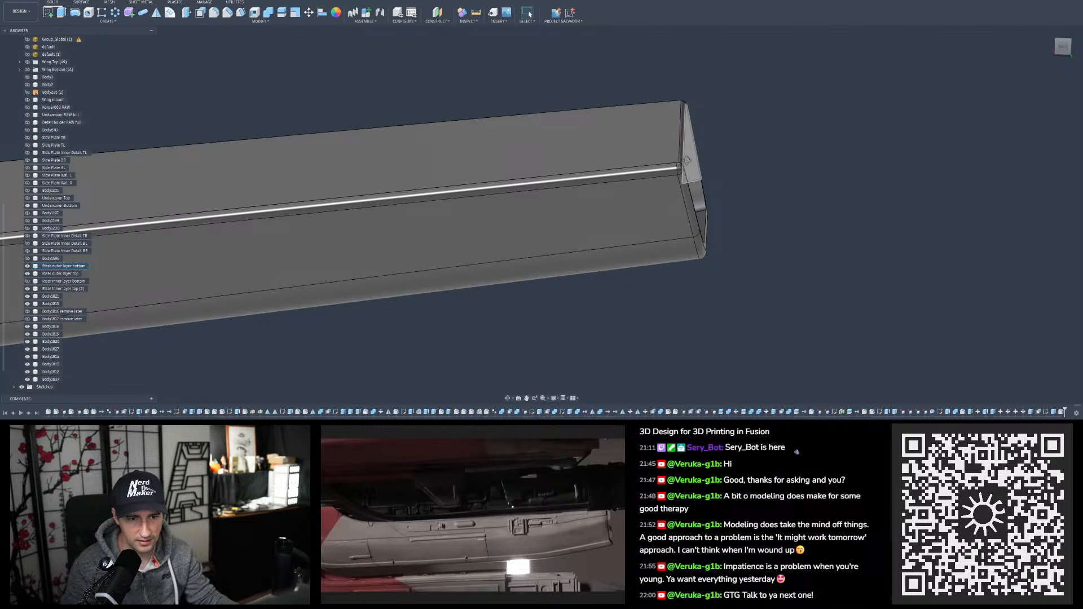
Examine the sloped inner face and the narrow rim face at the outer layer's rear end from below
{"action": "middle_click_drag", "start_coordinate": [687, 160], "coordinate": [649, 210], "text": "shift"}
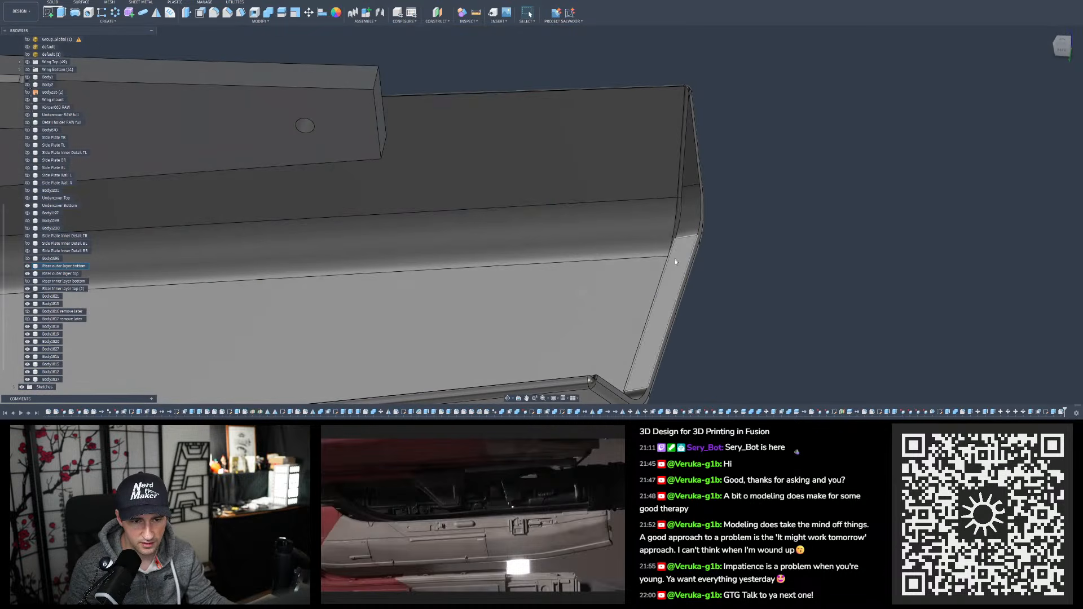
{"action": "left_click", "coordinate": [680, 271]}
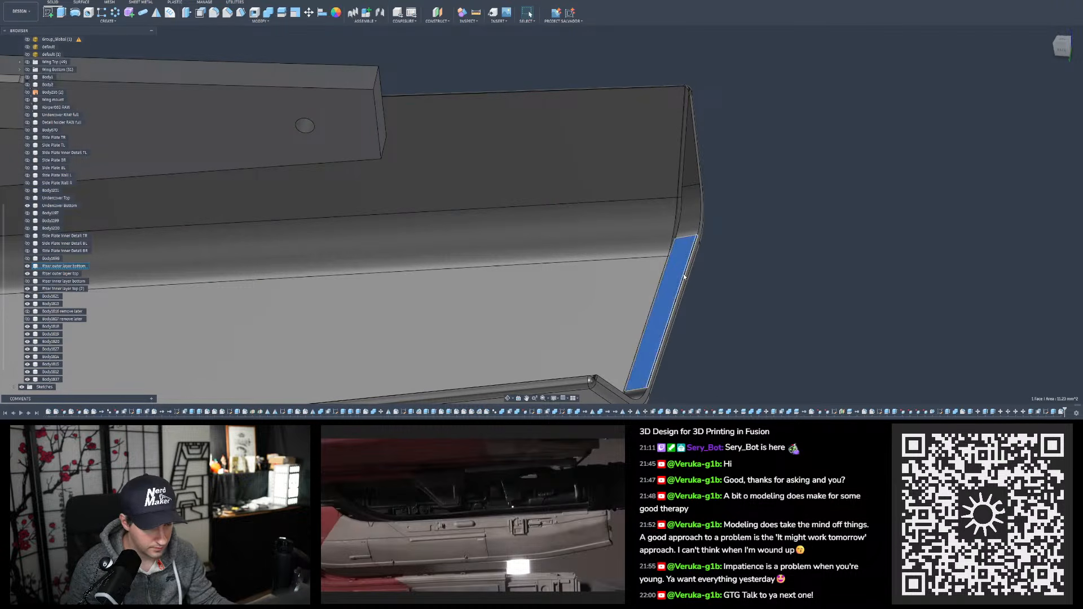
{"action": "scroll", "coordinate": [702, 249], "scroll_direction": "down", "scroll_amount": 2}
{"action": "middle_click_drag", "start_coordinate": [699, 259], "coordinate": [673, 246], "text": "shift"}
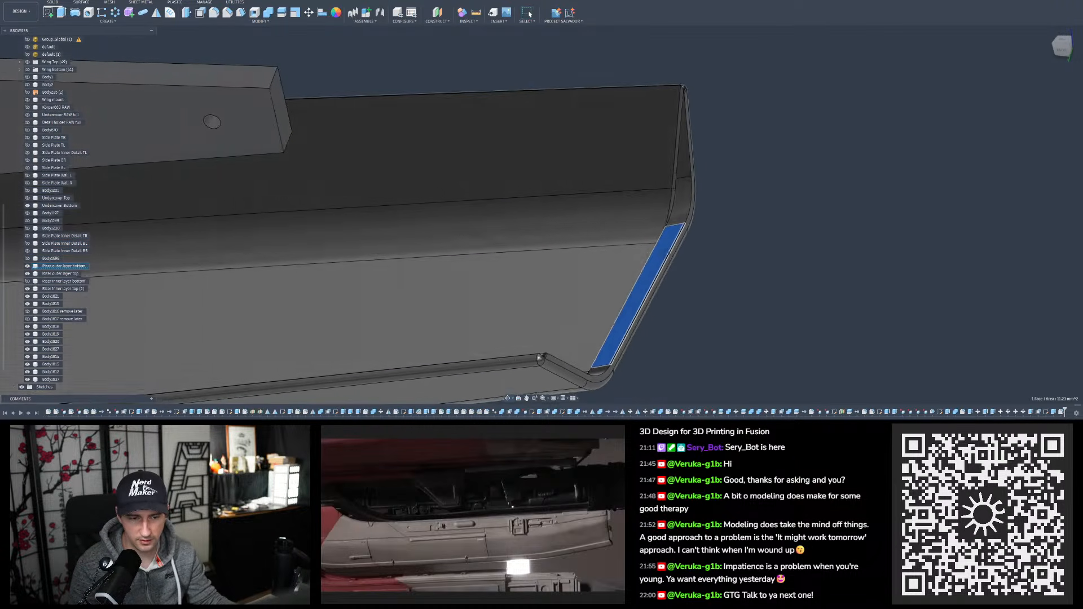
{"action": "scroll", "coordinate": [672, 246], "scroll_direction": "up", "scroll_amount": 3}
{"action": "left_click", "coordinate": [684, 244]}
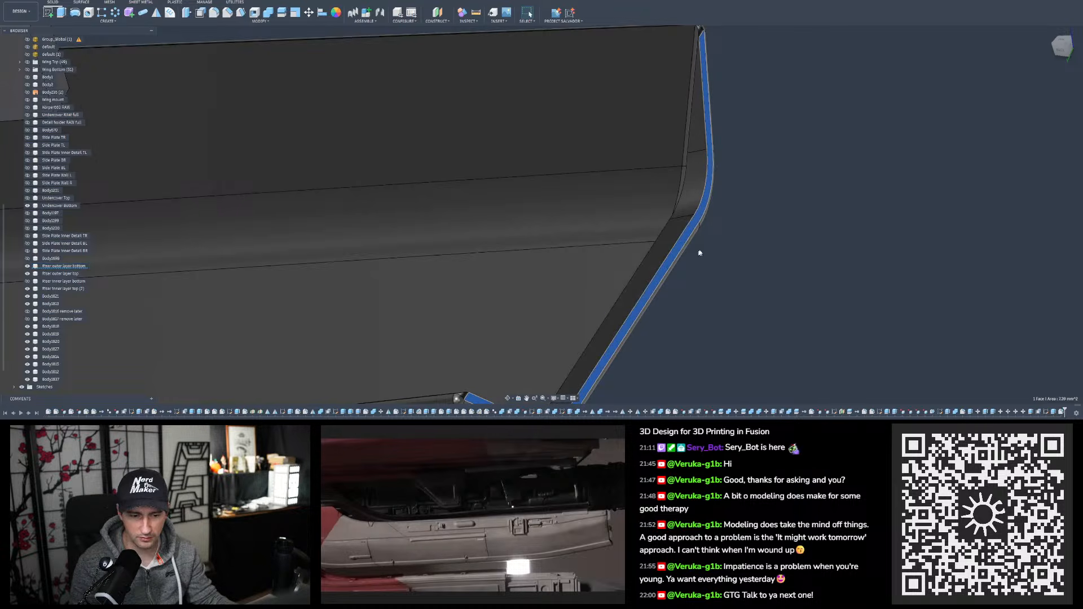
{"action": "scroll", "coordinate": [676, 243], "scroll_direction": "down", "scroll_amount": 2}
{"action": "left_click", "coordinate": [632, 287]}
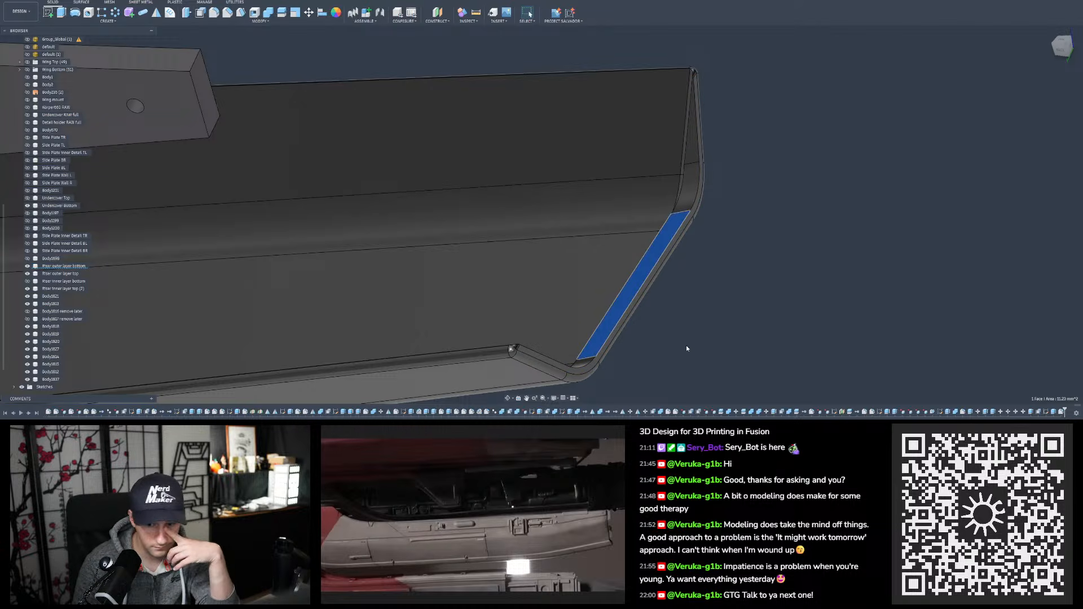
Search the design history for the sketch that shaped the outer layer's rear end, checking candidate features against the whole model
{"action": "scroll", "coordinate": [778, 415], "scroll_direction": "up", "scroll_amount": 10}
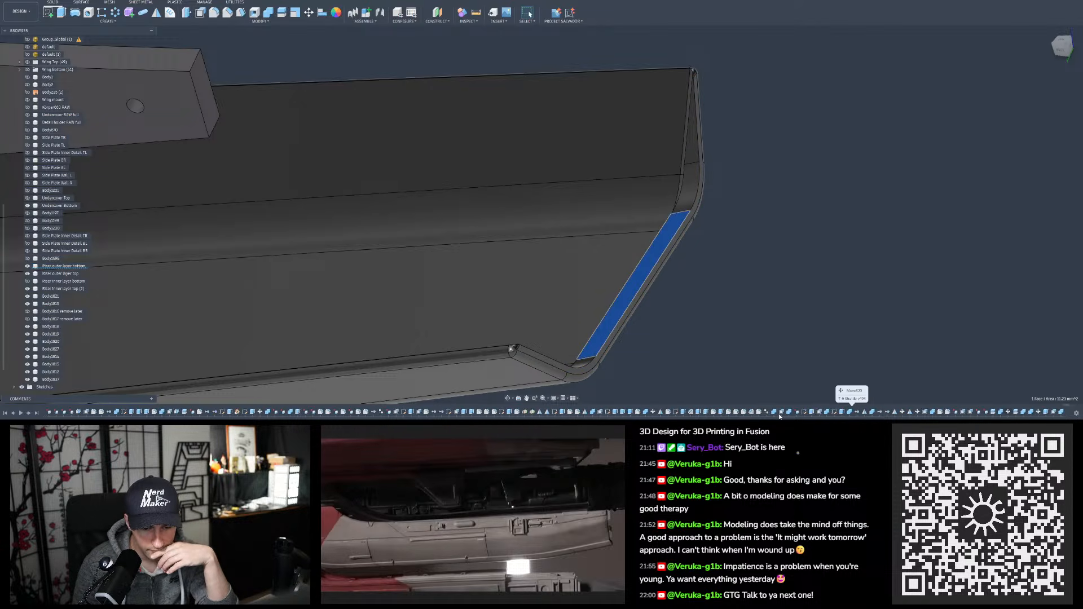
{"action": "scroll", "coordinate": [778, 416], "scroll_direction": "up", "scroll_amount": 10}
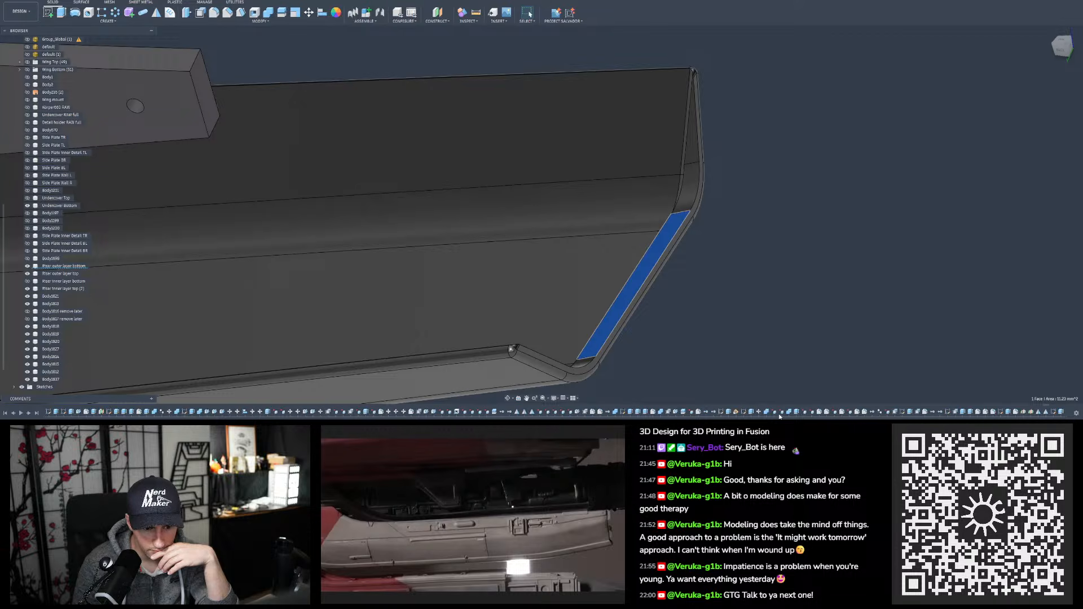
{"action": "scroll", "coordinate": [780, 416], "scroll_direction": "up", "scroll_amount": 3}
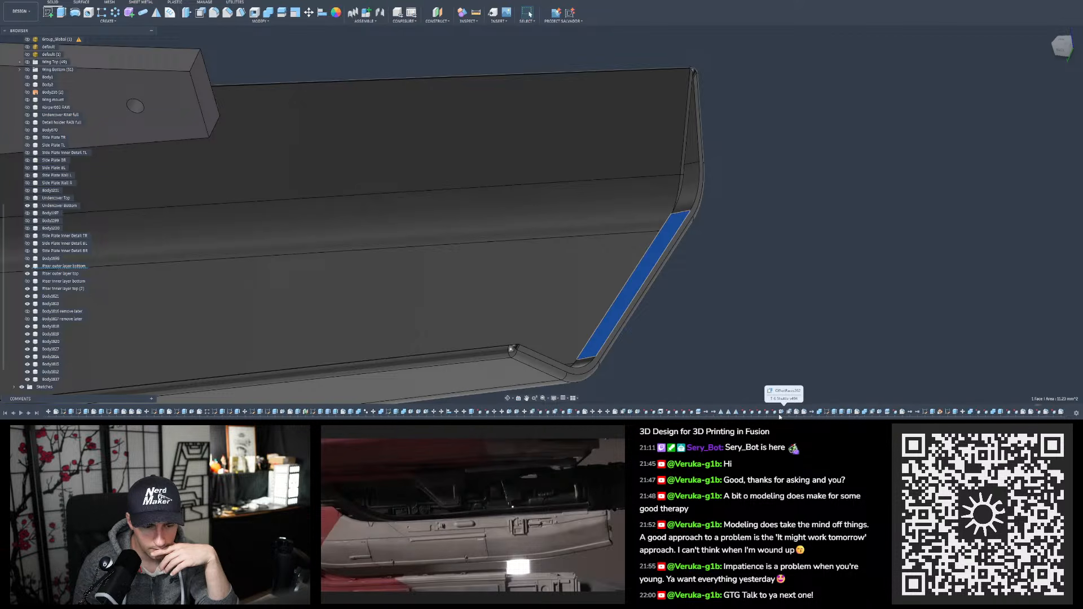
{"action": "scroll", "coordinate": [780, 417], "scroll_direction": "up", "scroll_amount": 5}
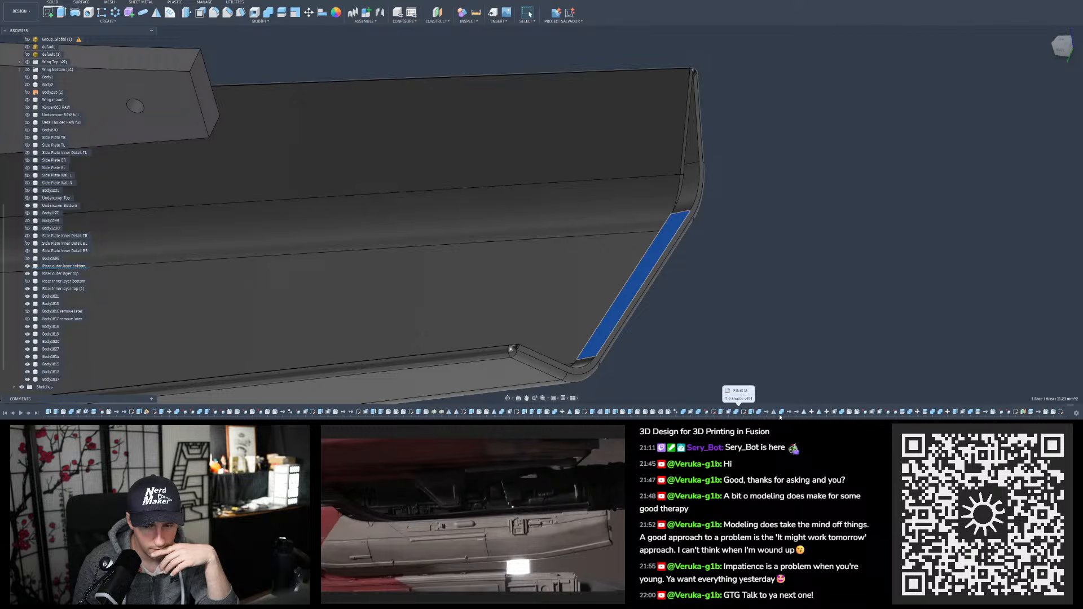
{"action": "scroll", "coordinate": [780, 416], "scroll_direction": "up", "scroll_amount": 3}
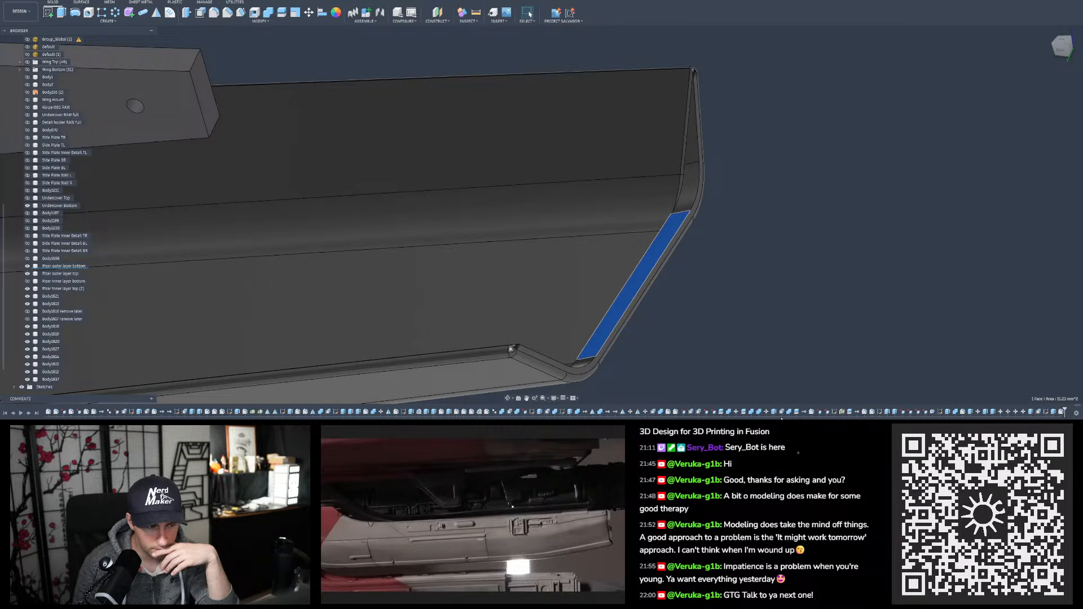
{"action": "scroll", "coordinate": [778, 417], "scroll_direction": "up", "scroll_amount": 2}
{"action": "scroll", "coordinate": [774, 414], "scroll_direction": "up", "scroll_amount": 2}
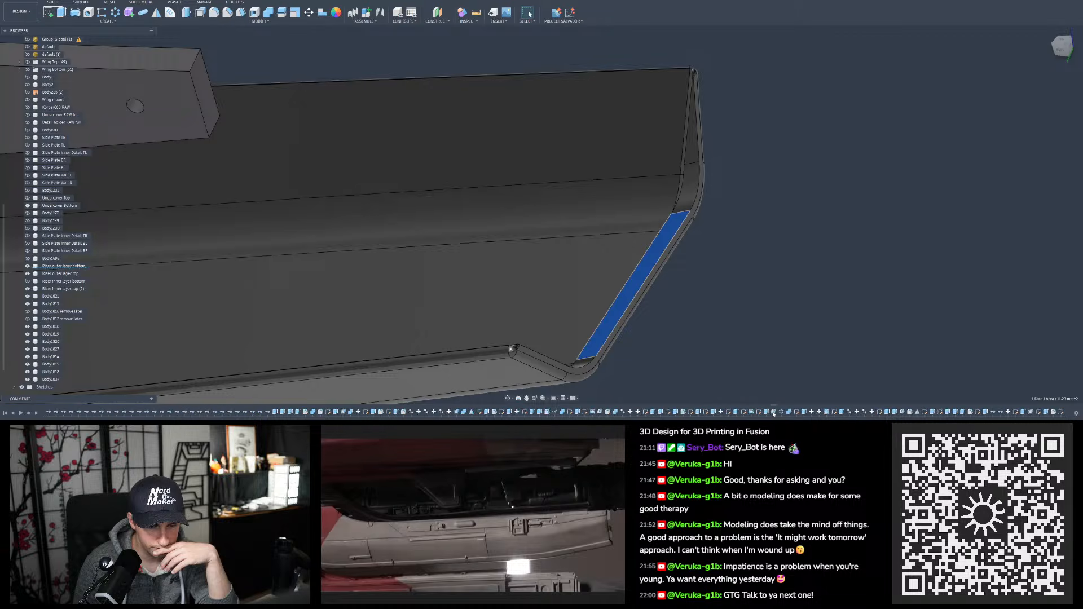
{"action": "scroll", "coordinate": [774, 413], "scroll_direction": "up", "scroll_amount": 12}
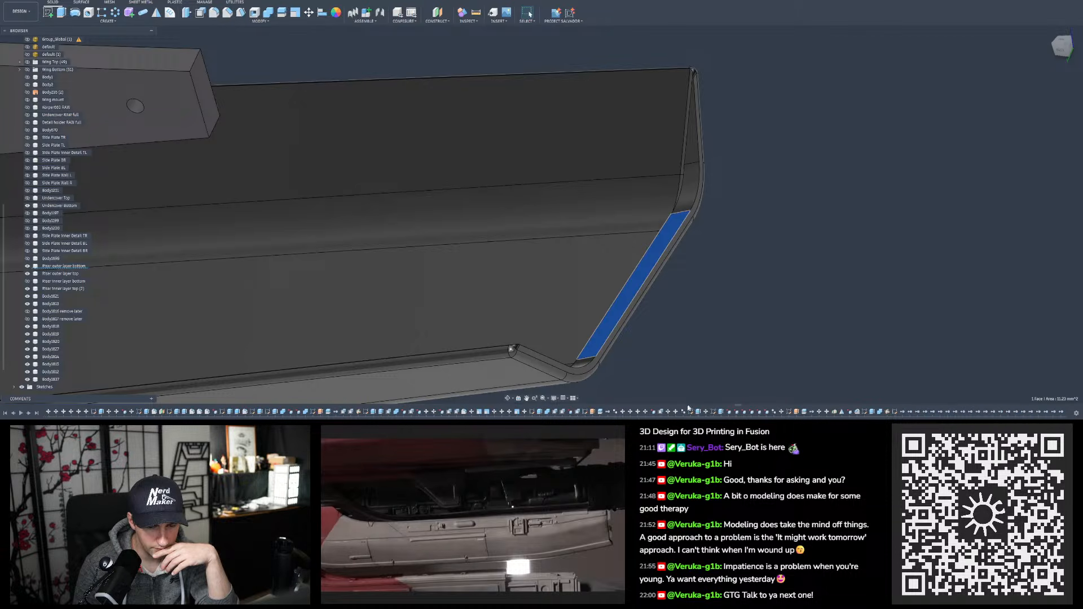
{"action": "left_click", "coordinate": [690, 412]}
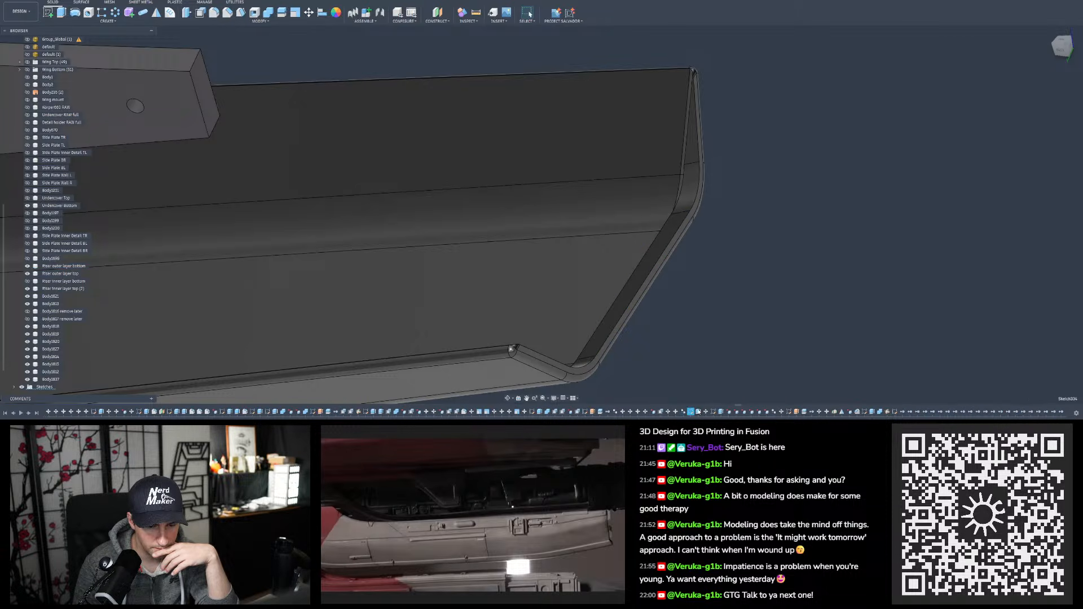
{"action": "left_click", "coordinate": [689, 413]}
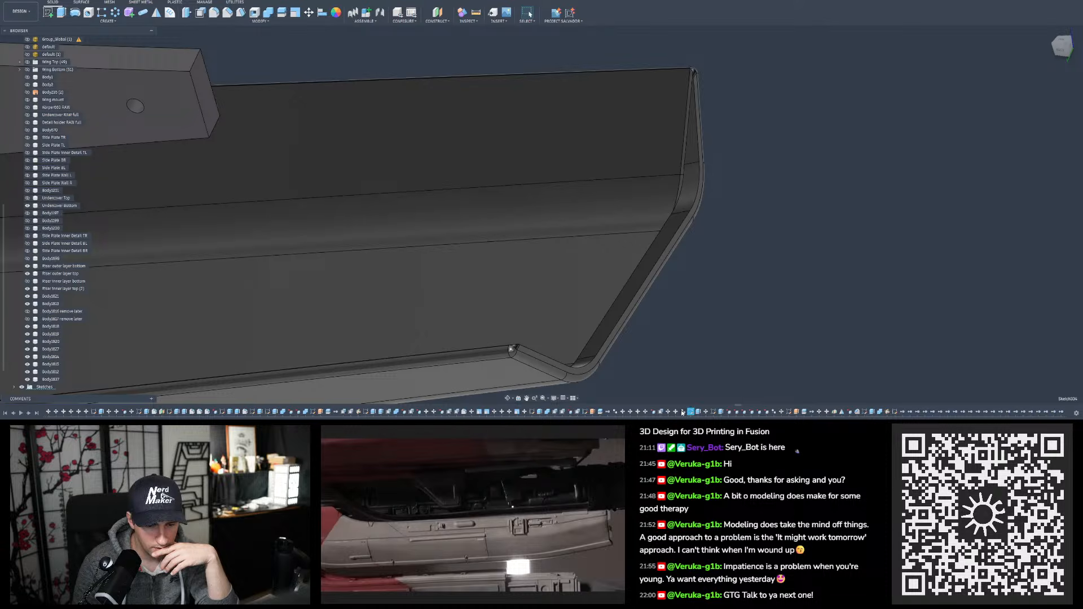
{"action": "scroll", "coordinate": [691, 377], "scroll_direction": "down", "scroll_amount": 14}
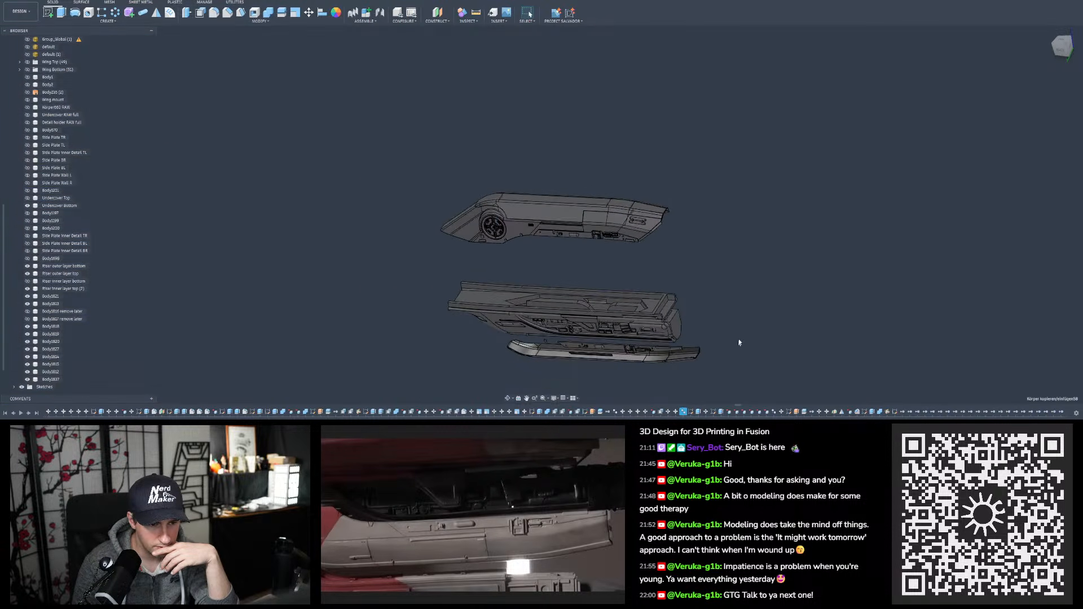
{"action": "scroll", "coordinate": [736, 355], "scroll_direction": "up", "scroll_amount": 2}
{"action": "middle_click_drag", "start_coordinate": [744, 363], "coordinate": [710, 415], "text": "shift"}
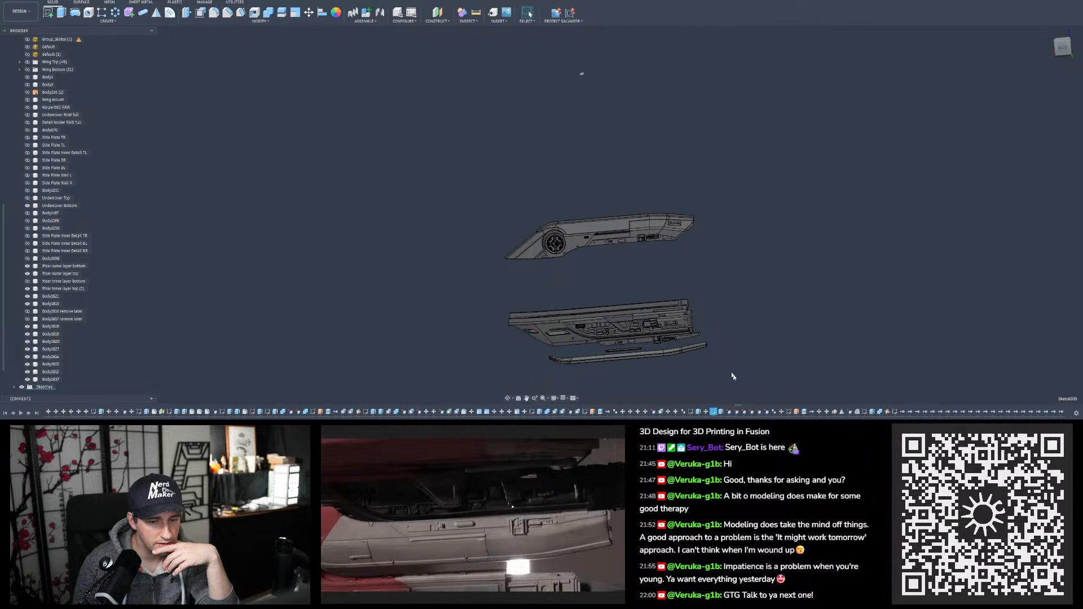
Expand the Sketches folder and go through the latest sketches upward to find the profile at the outer layer's rear end
{"action": "scroll", "coordinate": [612, 343], "scroll_direction": "up", "scroll_amount": 10}
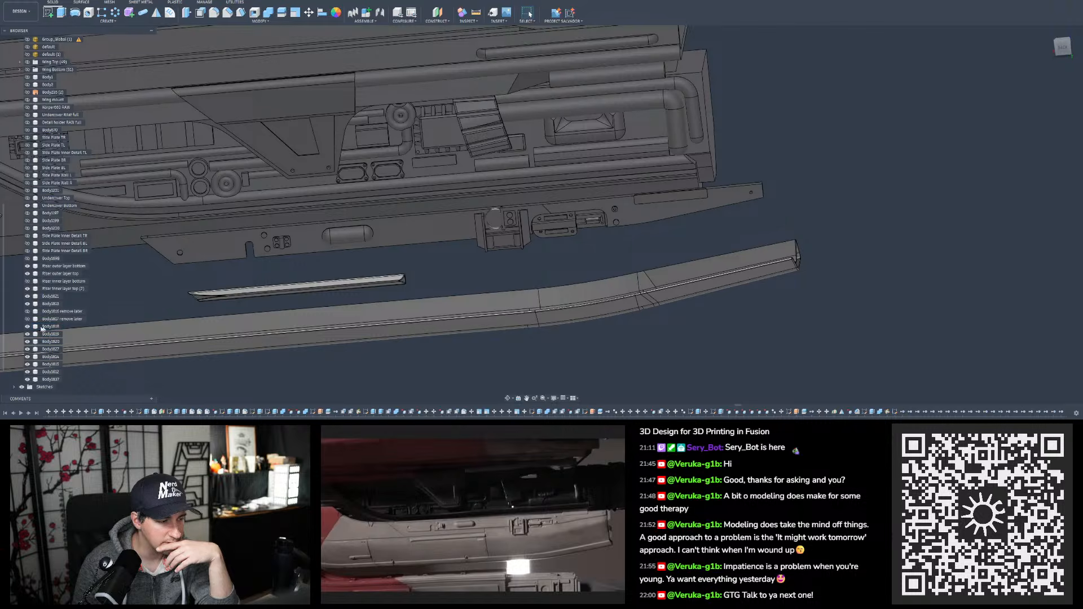
{"action": "scroll", "coordinate": [33, 356], "scroll_direction": "down", "scroll_amount": 1}
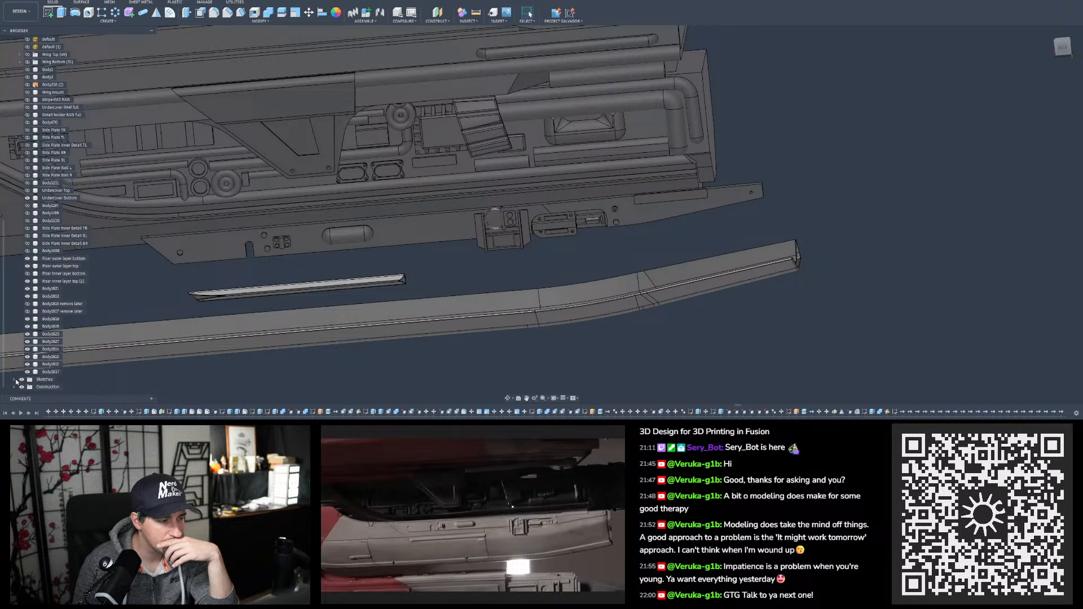
{"action": "left_click", "coordinate": [14, 381]}
{"action": "scroll", "coordinate": [47, 318], "scroll_direction": "down", "scroll_amount": 10}
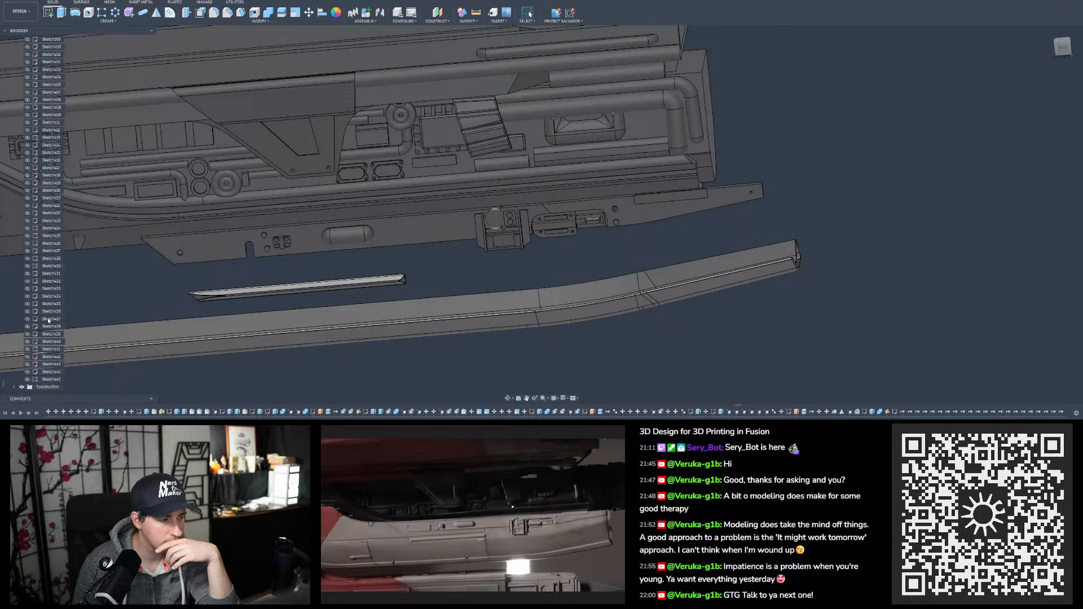
{"action": "left_click", "coordinate": [48, 381]}
{"action": "key", "text": "Up"}
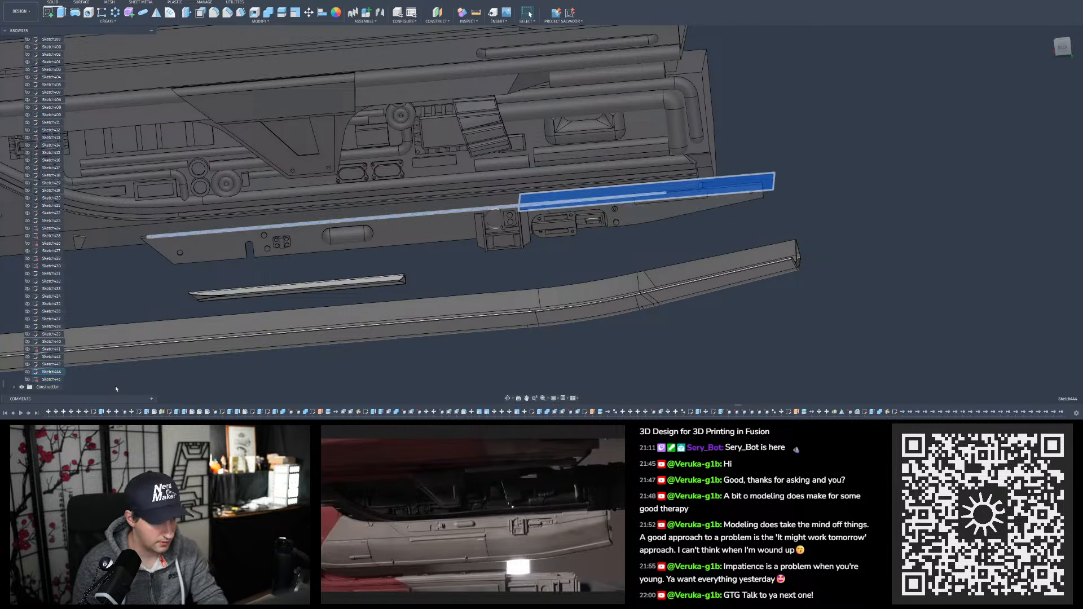
{"action": "key", "text": "Up"}
{"action": "key", "text": "Up"}
{"action": "key", "text": "Up"}
{"action": "key", "text": "Up"}
{"action": "key", "text": "Up"}
{"action": "key", "text": "Up"}
{"action": "key", "text": "Up"}
{"action": "key", "text": "Up"}
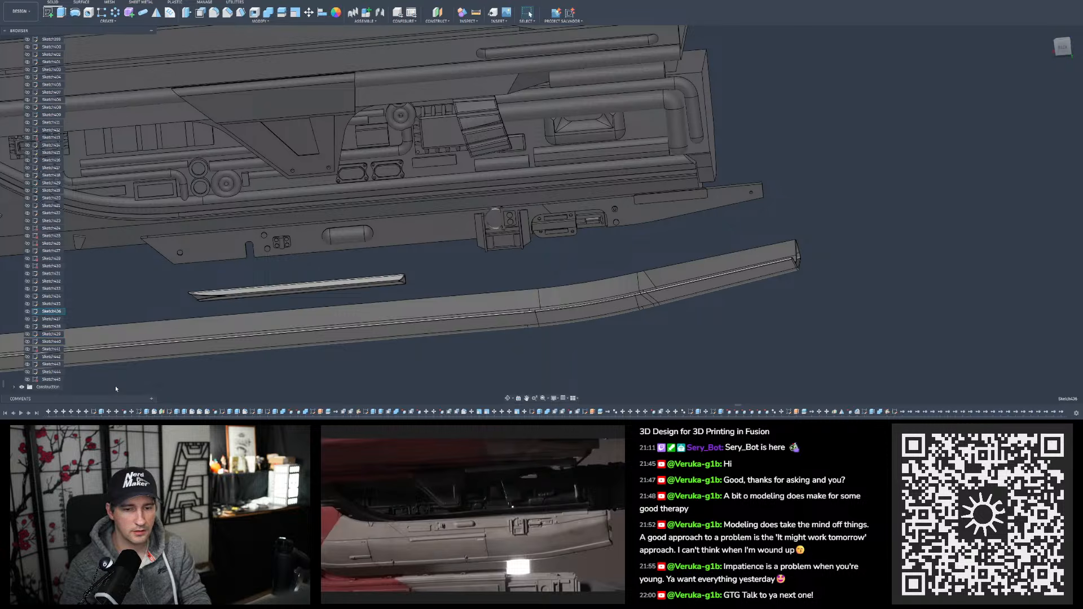
{"action": "key", "text": "Up"}
{"action": "key", "text": "Up"}
{"action": "key", "text": "Up"}
{"action": "key", "text": "Up"}
{"action": "key", "text": "Up"}
{"action": "key", "text": "Up"}
{"action": "key", "text": "Up"}
{"action": "key", "text": "Up"}
{"action": "key", "text": "Up"}
{"action": "key", "text": "Up"}
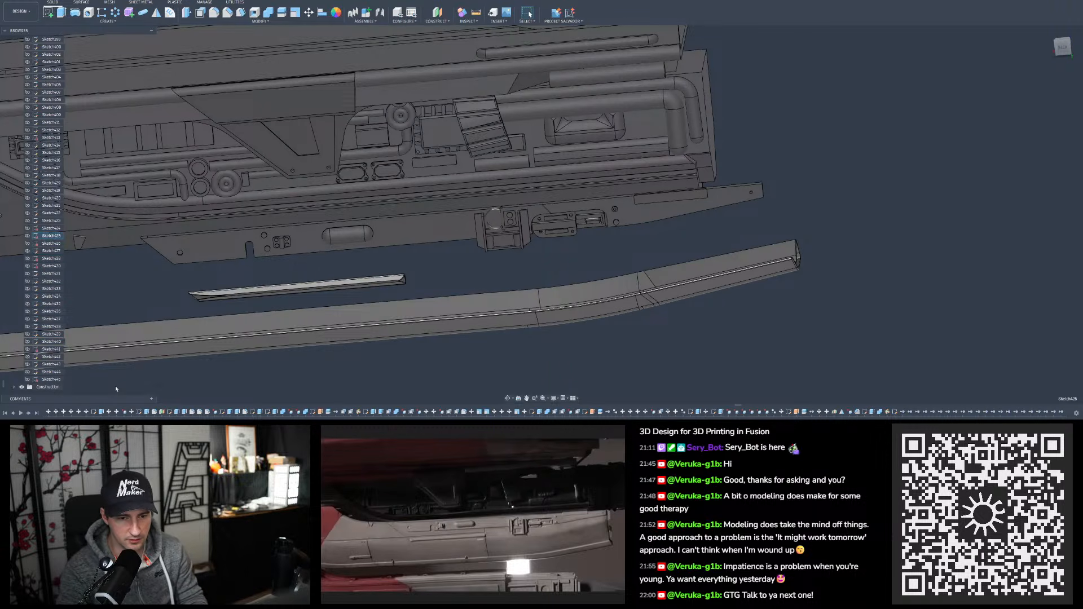
{"action": "key", "text": "Up"}
{"action": "key", "text": "Up"}
{"action": "key", "text": "Up"}
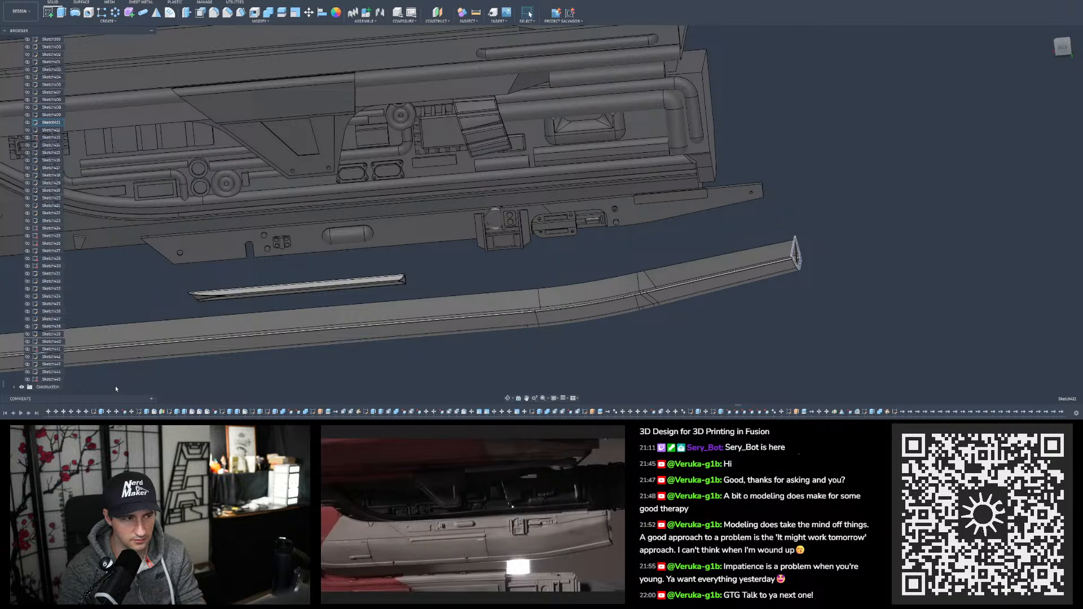
{"action": "scroll", "coordinate": [835, 276], "scroll_direction": "up", "scroll_amount": 10}
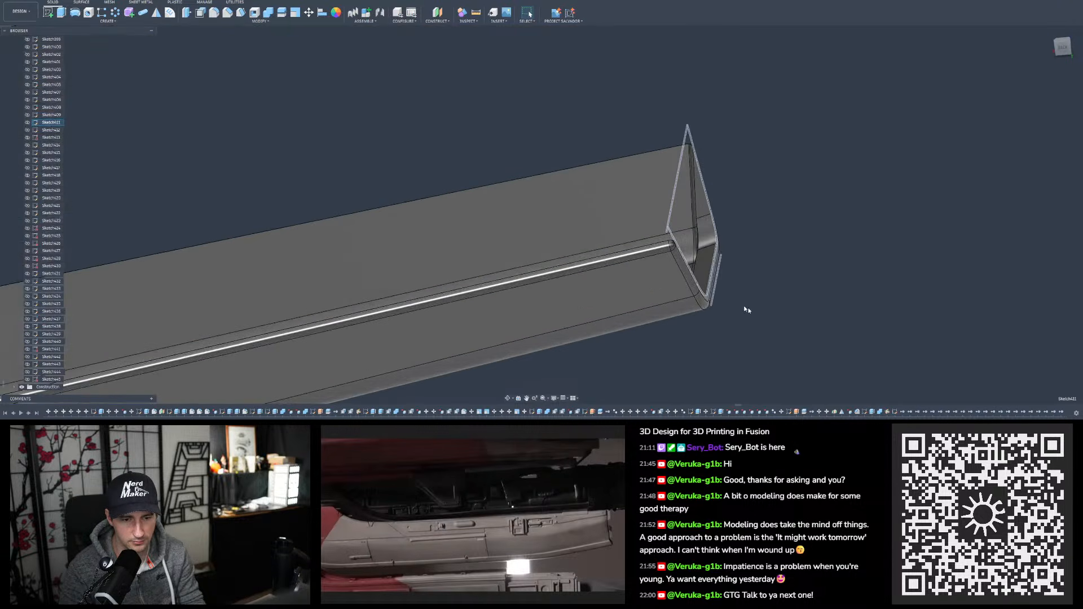
{"action": "middle_click_drag", "start_coordinate": [593, 254], "coordinate": [571, 259], "text": "shift"}
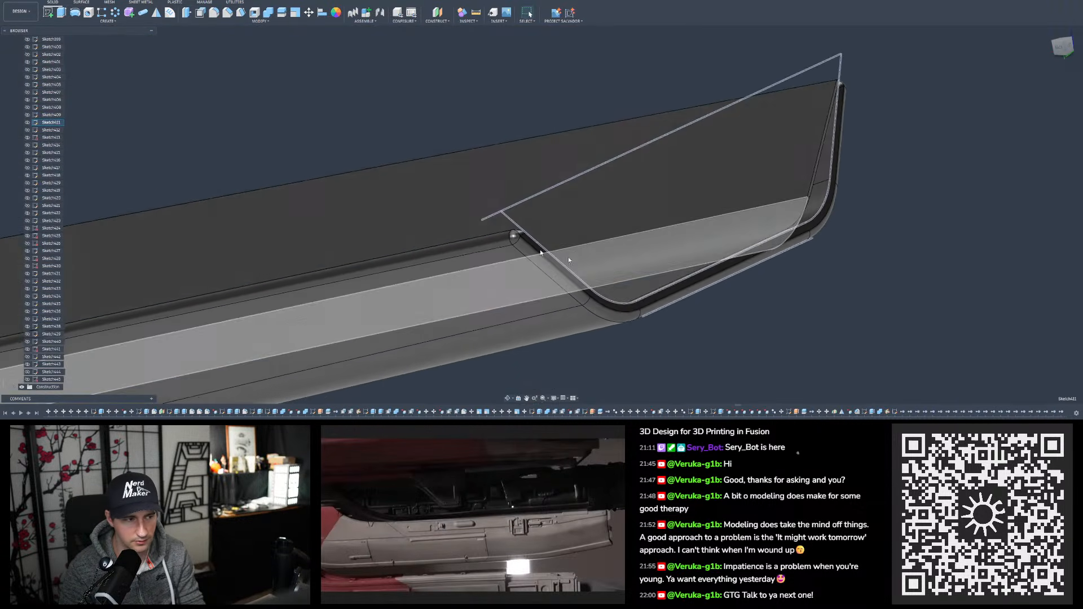
Show the rear-end profile sketch and examine how its plane and offset outline relate to the outer layer's rim
{"action": "left_click", "coordinate": [27, 123]}
{"action": "left_click", "coordinate": [320, 136]}
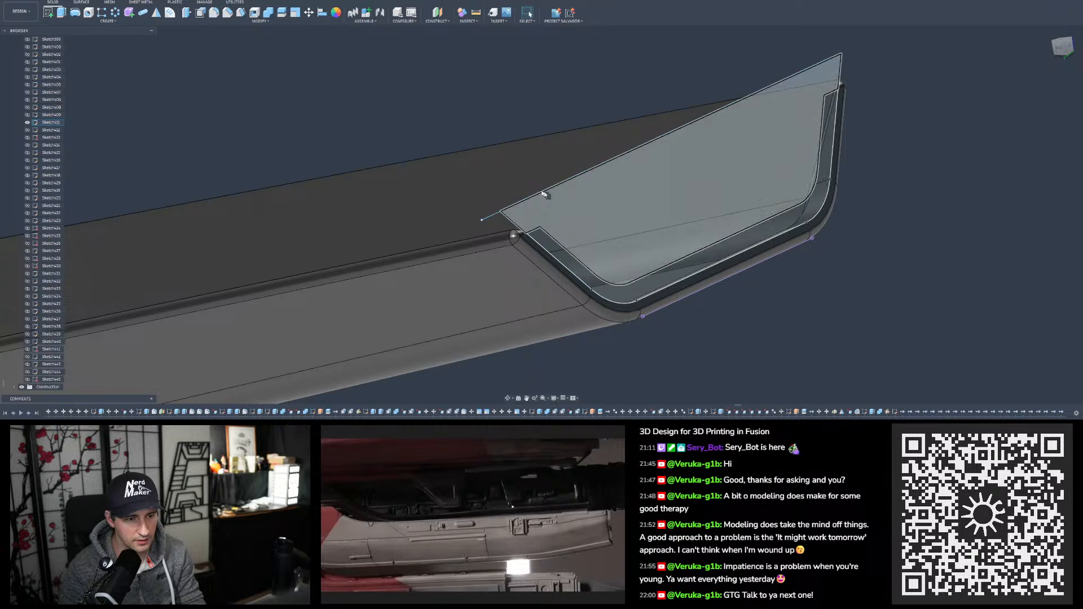
{"action": "middle_click_drag", "start_coordinate": [531, 256], "coordinate": [610, 189], "text": "shift"}
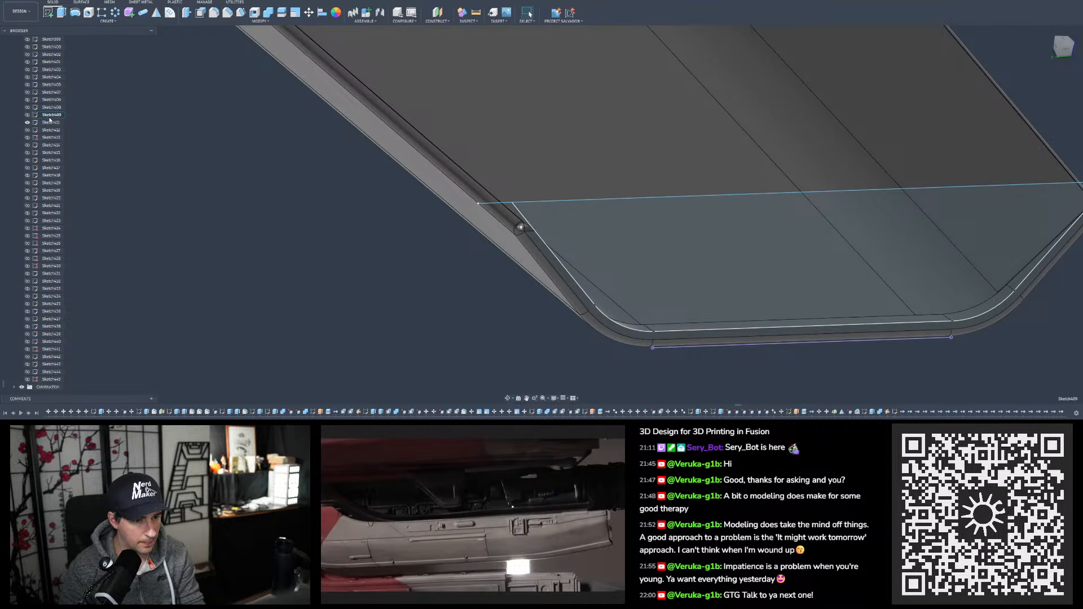
{"action": "key", "text": "Down"}
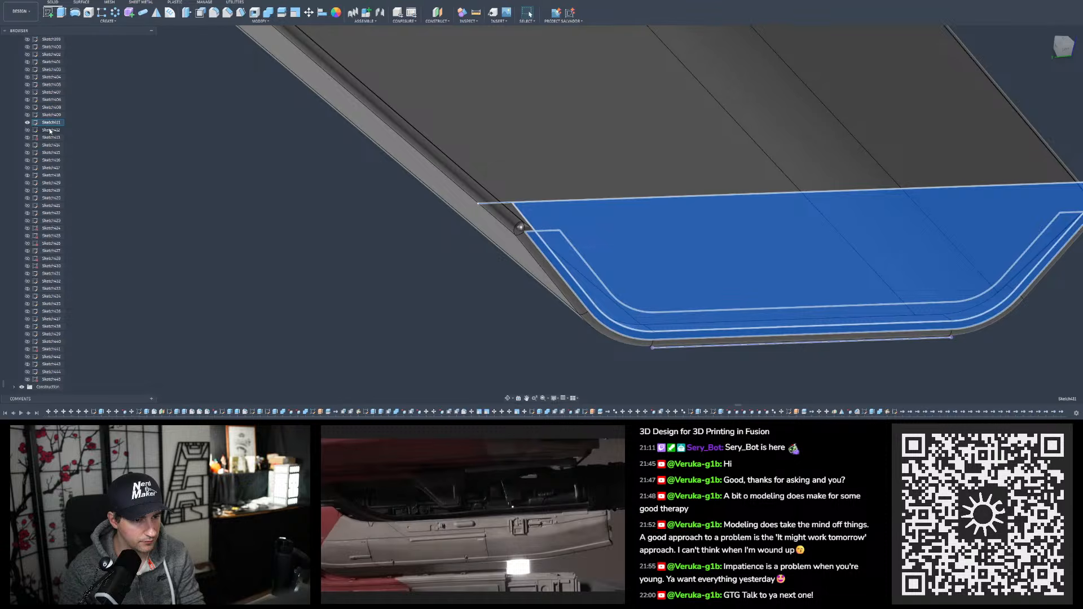
{"action": "scroll", "coordinate": [253, 160], "scroll_direction": "down", "scroll_amount": 3}
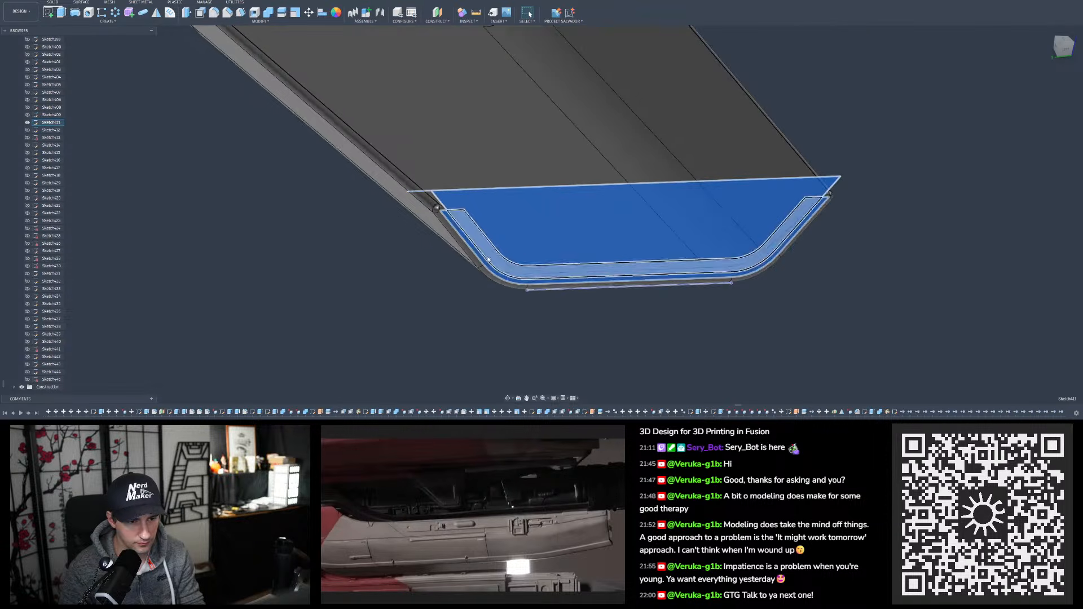
{"action": "scroll", "coordinate": [474, 246], "scroll_direction": "up", "scroll_amount": 5}
{"action": "middle_click_drag", "start_coordinate": [444, 229], "coordinate": [14, 202], "text": "shift"}
{"action": "left_click", "coordinate": [362, 340]}
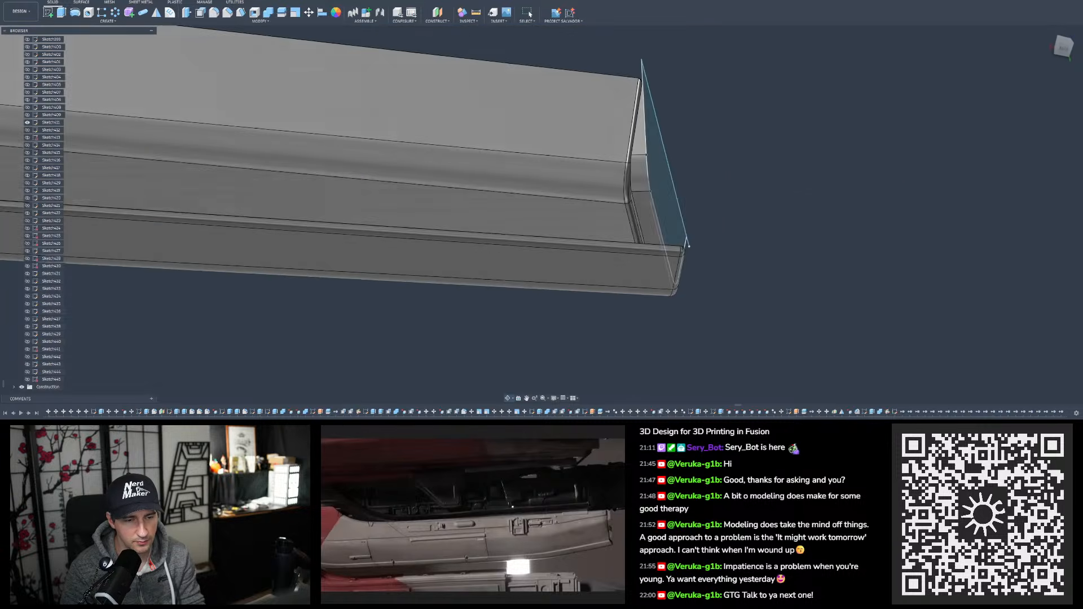
{"action": "middle_click_drag", "start_coordinate": [800, 202], "coordinate": [805, 211], "text": "shift"}
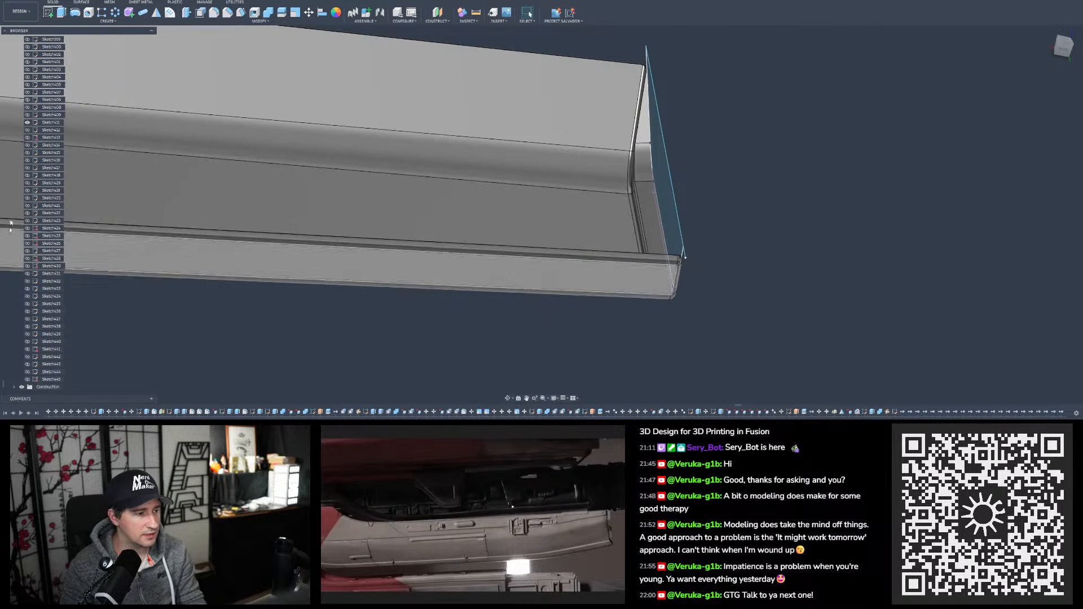
Hide the rear-end profile sketch and collapse the Sketches folder
{"action": "left_click", "coordinate": [27, 122]}
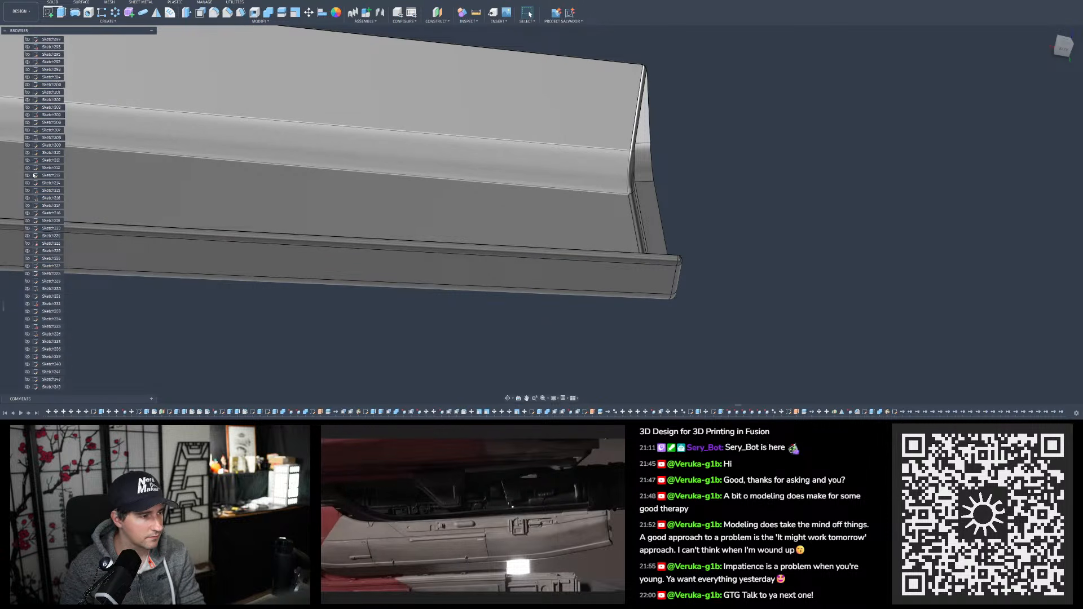
{"action": "scroll", "coordinate": [35, 208], "scroll_direction": "up", "scroll_amount": 12}
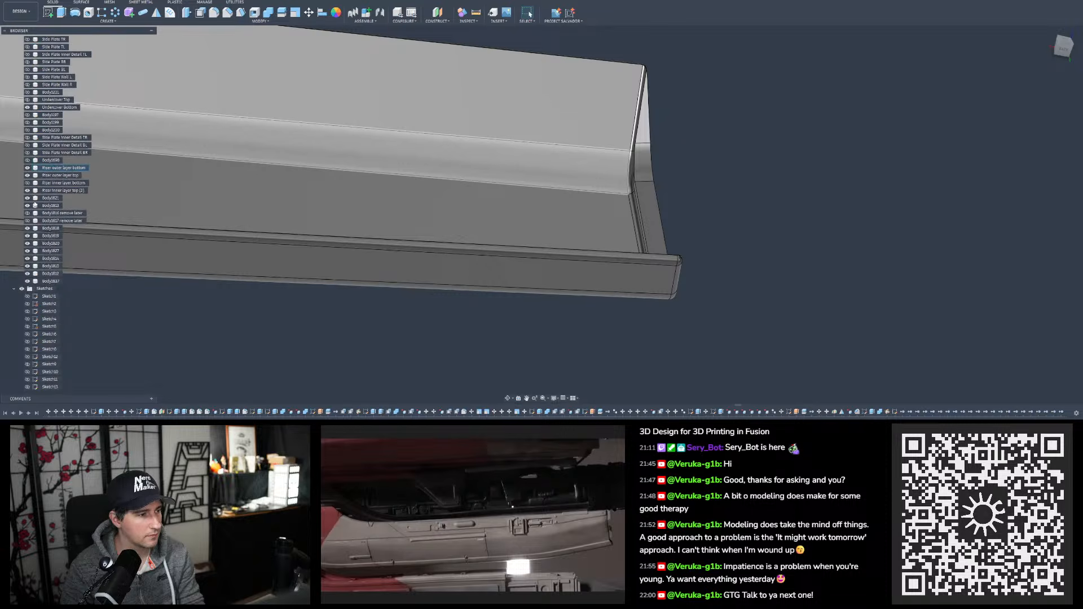
{"action": "left_click", "coordinate": [14, 289]}
{"action": "scroll", "coordinate": [757, 201], "scroll_direction": "up", "scroll_amount": 3}
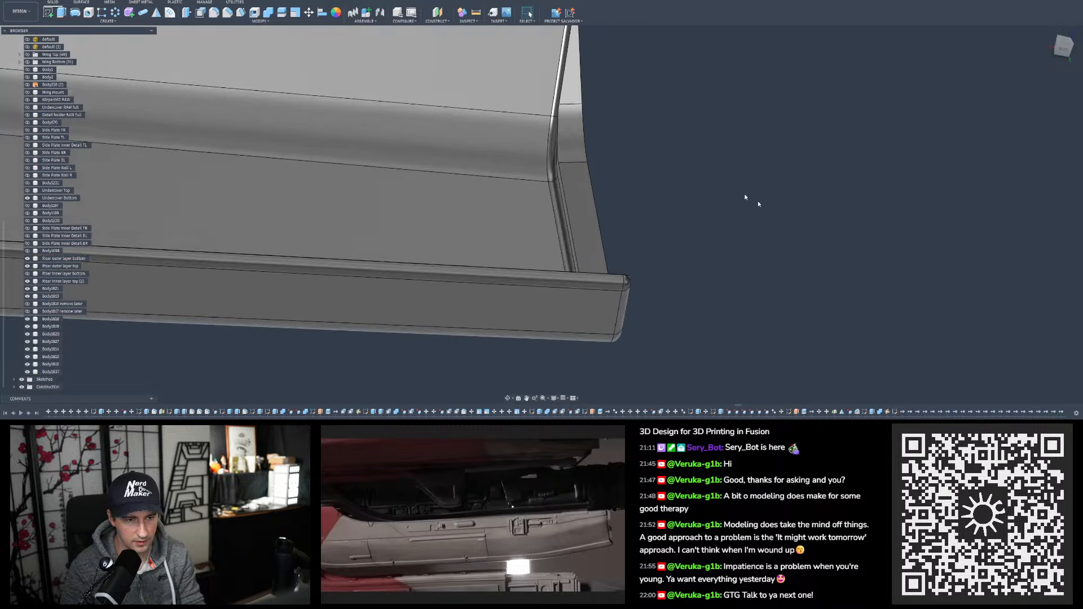
Measure the angle between the sloped inner face and the adjoining long face at the outer bottom layer's rear end
{"action": "left_click", "coordinate": [476, 14]}
{"action": "left_click", "coordinate": [573, 192]}
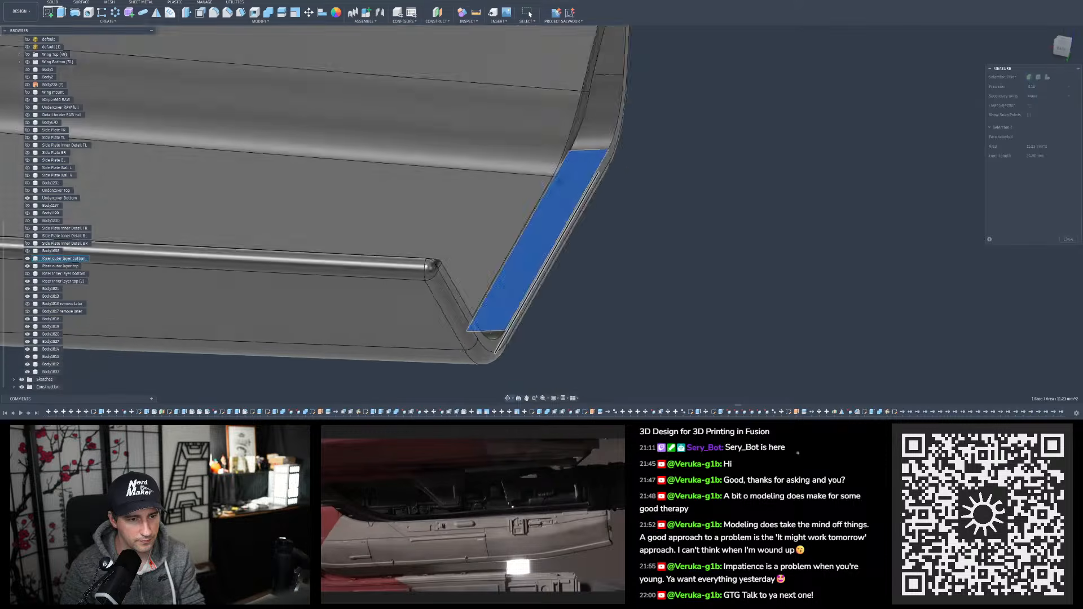
{"action": "middle_click_drag", "start_coordinate": [557, 158], "coordinate": [564, 180], "text": "shift"}
{"action": "scroll", "coordinate": [554, 204], "scroll_direction": "up", "scroll_amount": 2}
{"action": "left_click", "coordinate": [552, 209]}
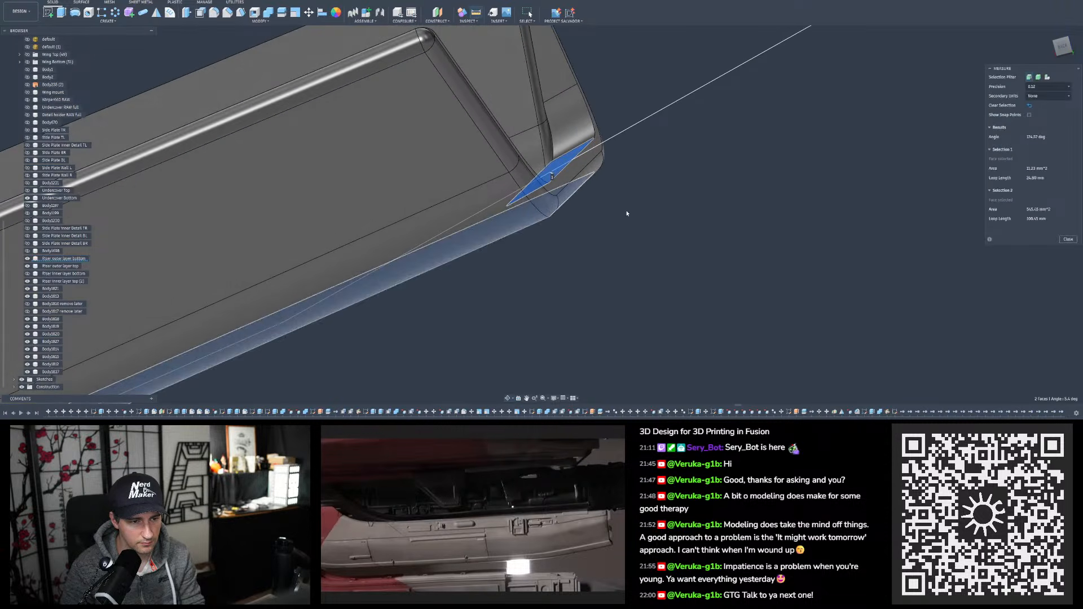
Measure the distance from the sloped inner face to the nearby outer edge at the outer bottom layer's rear end
{"action": "left_click", "coordinate": [628, 213]}
{"action": "middle_click_drag", "start_coordinate": [620, 206], "coordinate": [524, 151], "text": "shift"}
{"action": "left_click", "coordinate": [548, 143]}
{"action": "left_click", "coordinate": [522, 150]}
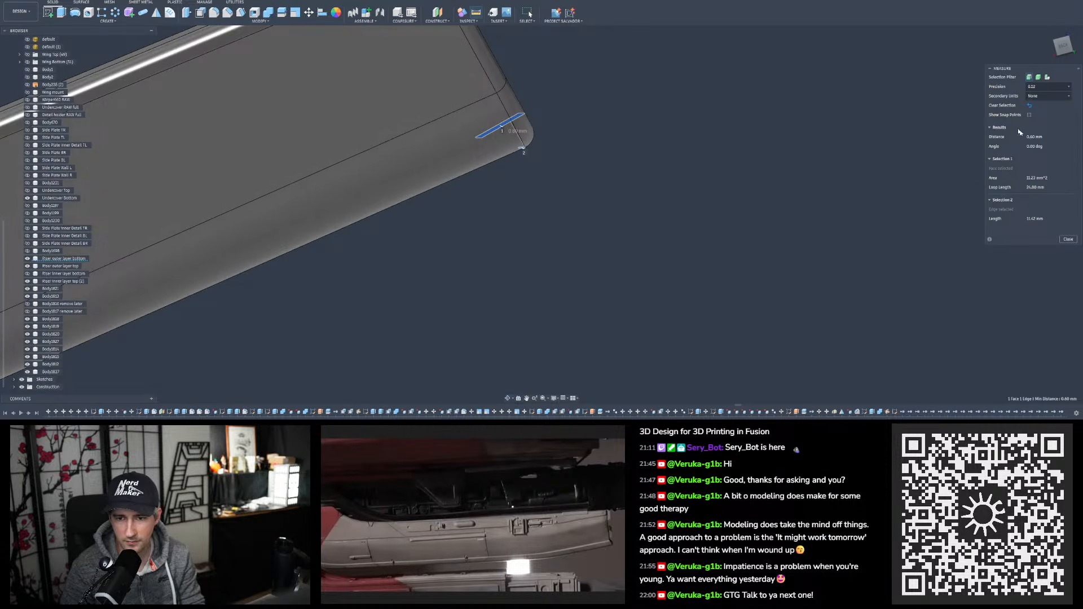
{"action": "middle_click_drag", "start_coordinate": [829, 174], "coordinate": [790, 327], "text": "shift"}
{"action": "mouse_move", "coordinate": [595, 271]}
{"action": "middle_mouse_down", "text": "shift"}
{"action": "mouse_move", "coordinate": [666, 303]}
{"action": "mouse_move", "coordinate": [592, 274]}
{"action": "mouse_move", "coordinate": [621, 270]}
{"action": "mouse_move", "coordinate": [597, 286]}
{"action": "mouse_move", "coordinate": [568, 271]}
{"action": "mouse_move", "coordinate": [551, 229]}
{"action": "mouse_move", "coordinate": [566, 305]}
{"action": "mouse_move", "coordinate": [599, 303]}
{"action": "mouse_move", "coordinate": [599, 324]}
{"action": "mouse_move", "coordinate": [601, 260]}
{"action": "middle_mouse_up", "text": "shift"}
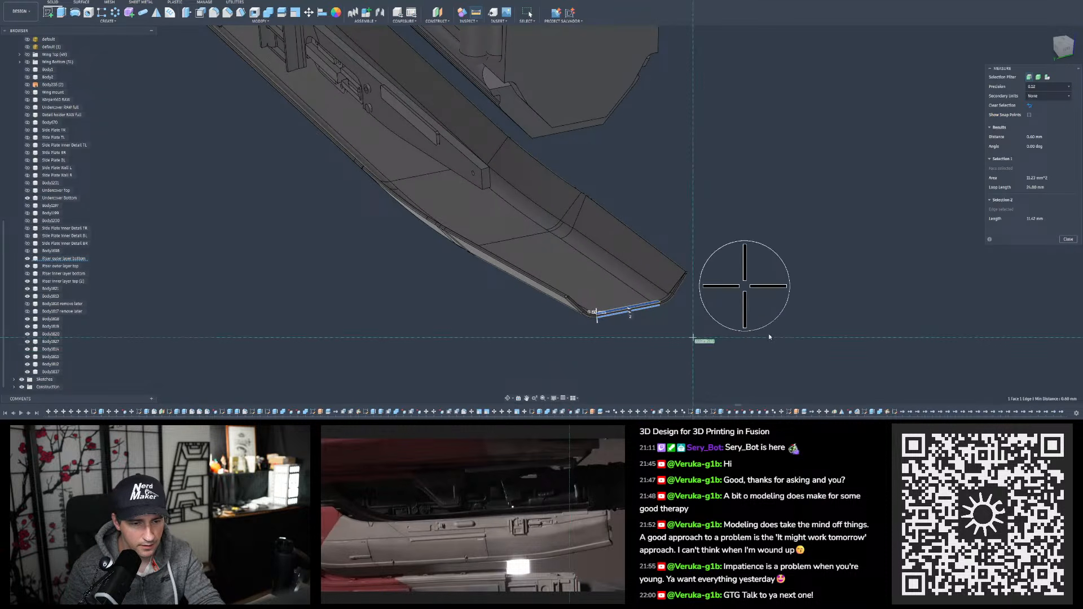
{"action": "left_click_drag", "start_coordinate": [697, 339], "coordinate": [553, 259]}
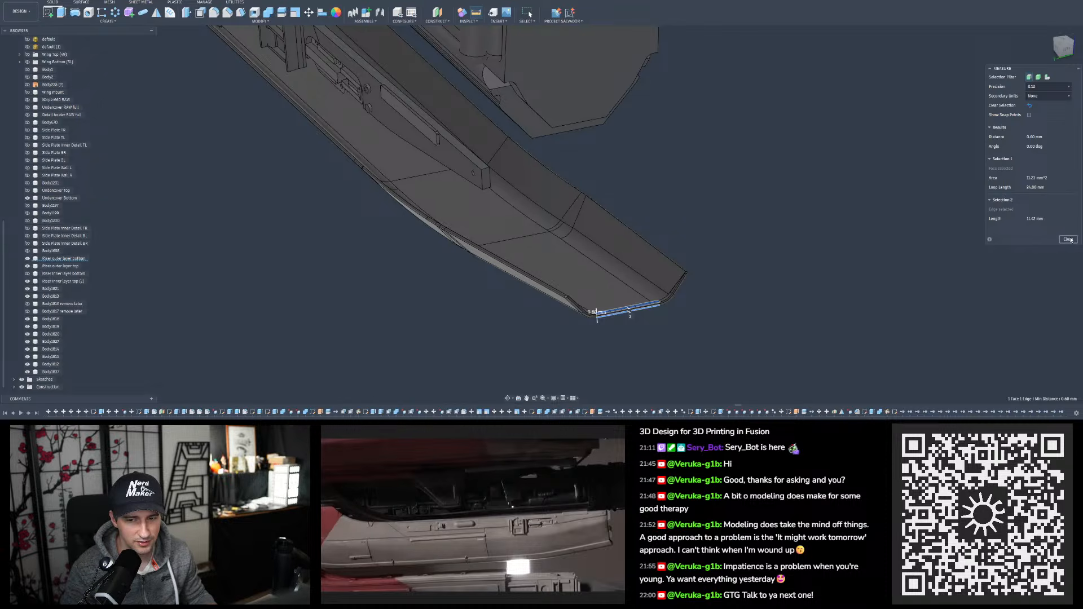
{"action": "key", "text": "Escape"}
Show the inner bottom layer and examine how its end sits within the outer bottom layer's rear end
{"action": "middle_click_drag", "start_coordinate": [536, 271], "coordinate": [597, 221], "text": "shift"}
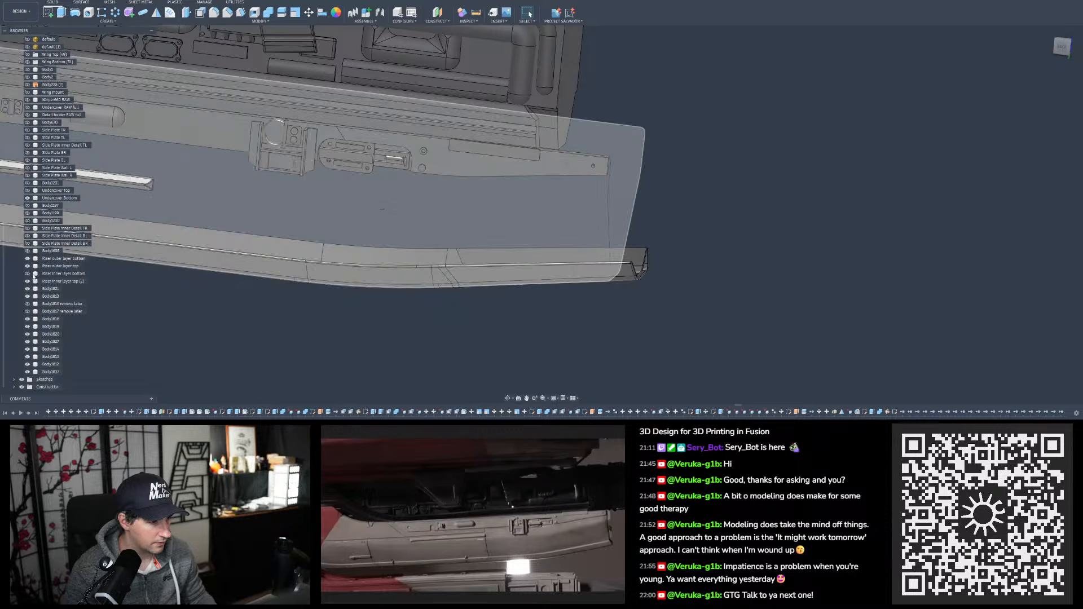
{"action": "left_click", "coordinate": [28, 274]}
{"action": "scroll", "coordinate": [603, 282], "scroll_direction": "up", "scroll_amount": 3}
{"action": "scroll", "coordinate": [679, 253], "scroll_direction": "up", "scroll_amount": 3}
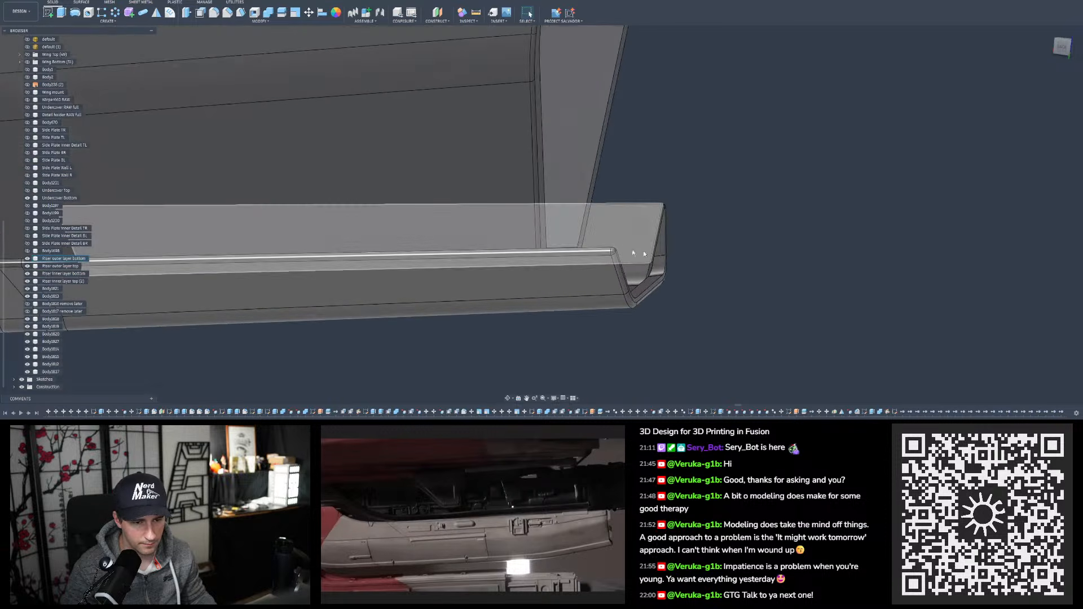
{"action": "middle_click_drag", "start_coordinate": [642, 251], "coordinate": [580, 295], "text": "shift"}
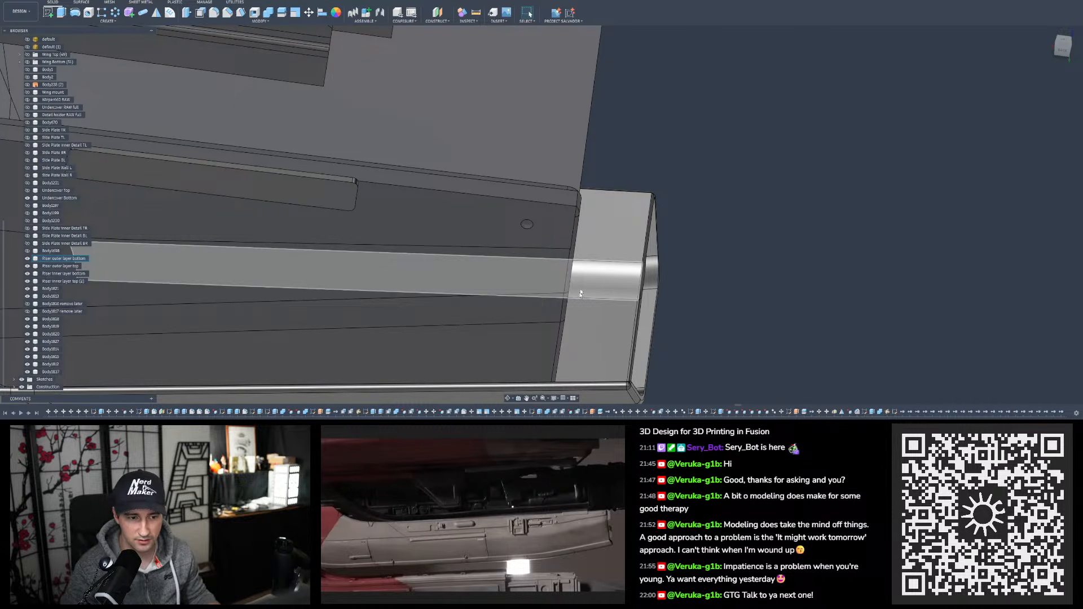
{"action": "middle_click_drag", "start_coordinate": [581, 294], "coordinate": [619, 333], "text": "shift"}
{"action": "scroll", "coordinate": [557, 217], "scroll_direction": "up", "scroll_amount": 6}
{"action": "scroll", "coordinate": [546, 142], "scroll_direction": "down", "scroll_amount": 3}
Construct an offset plane at 0 mm from the outer bottom layer's slanted rear end face
{"action": "left_click", "coordinate": [439, 14]}
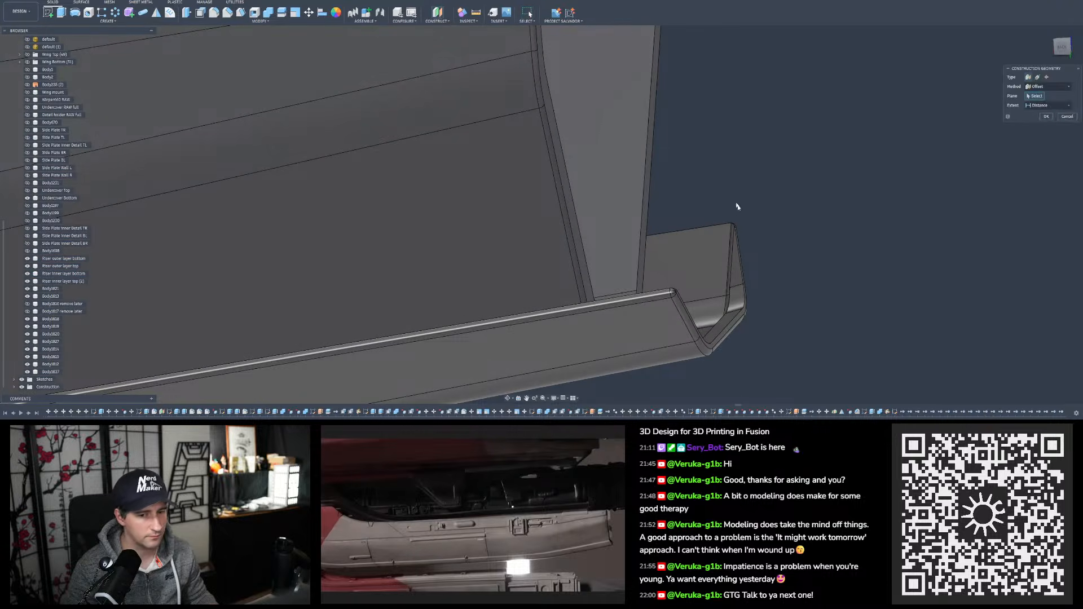
{"action": "left_click", "coordinate": [723, 333]}
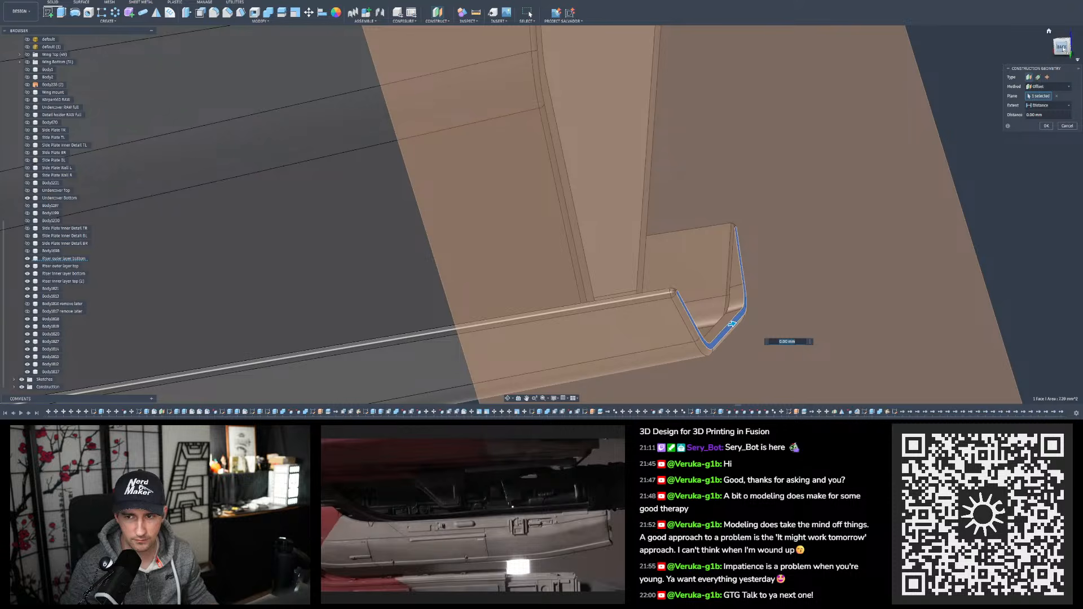
{"action": "left_click", "coordinate": [1064, 49]}
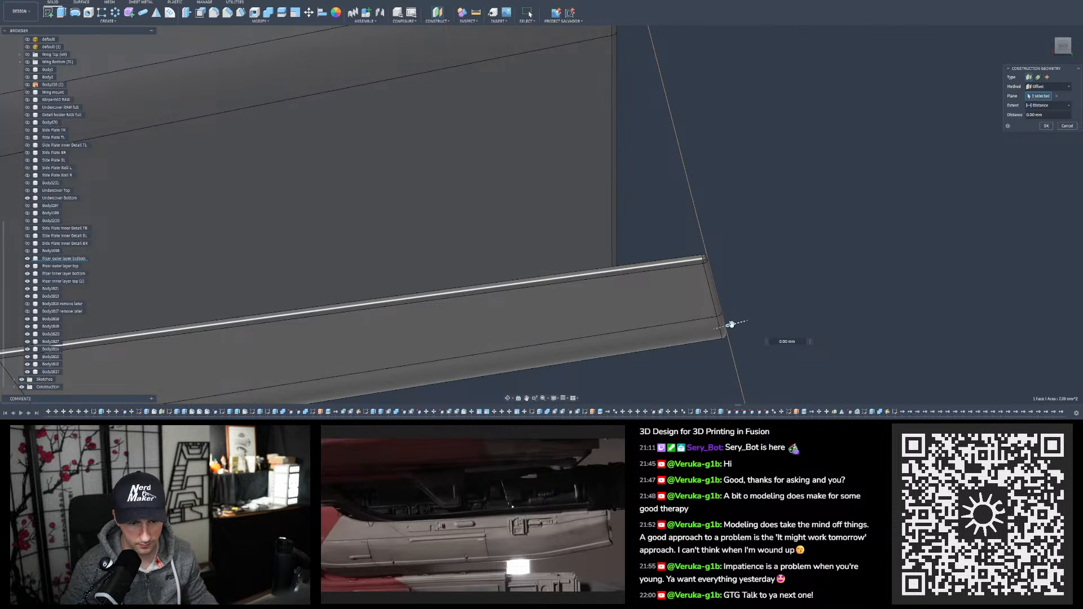
{"action": "mouse_move", "coordinate": [728, 327]}
{"action": "left_mouse_down"}
{"action": "mouse_move", "coordinate": [646, 347]}
{"action": "mouse_move", "coordinate": [731, 325]}
{"action": "left_mouse_up"}
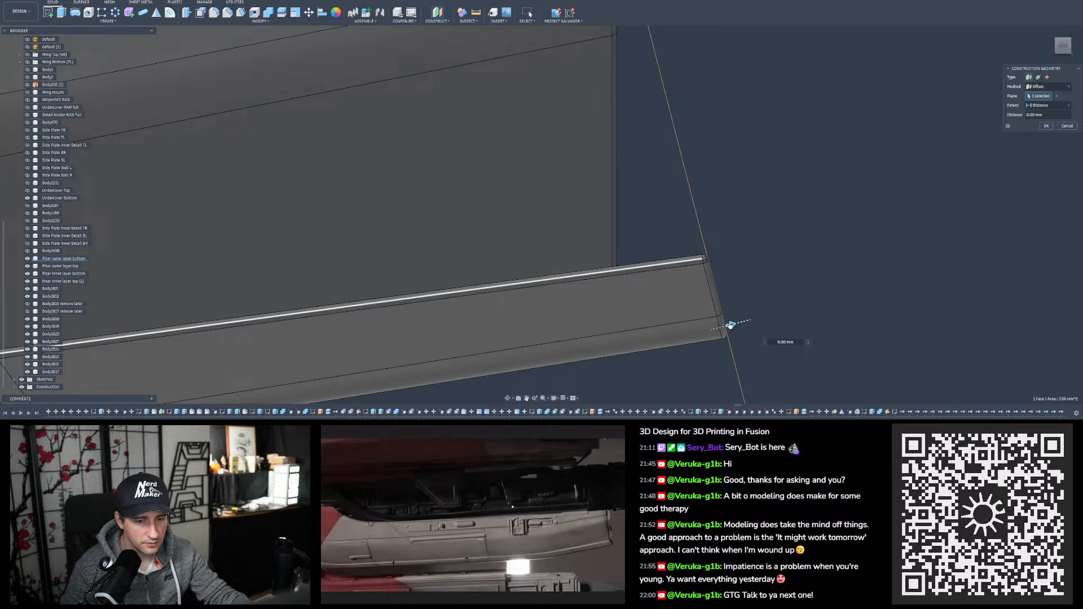
{"action": "left_click_drag", "start_coordinate": [731, 325], "coordinate": [644, 333]}
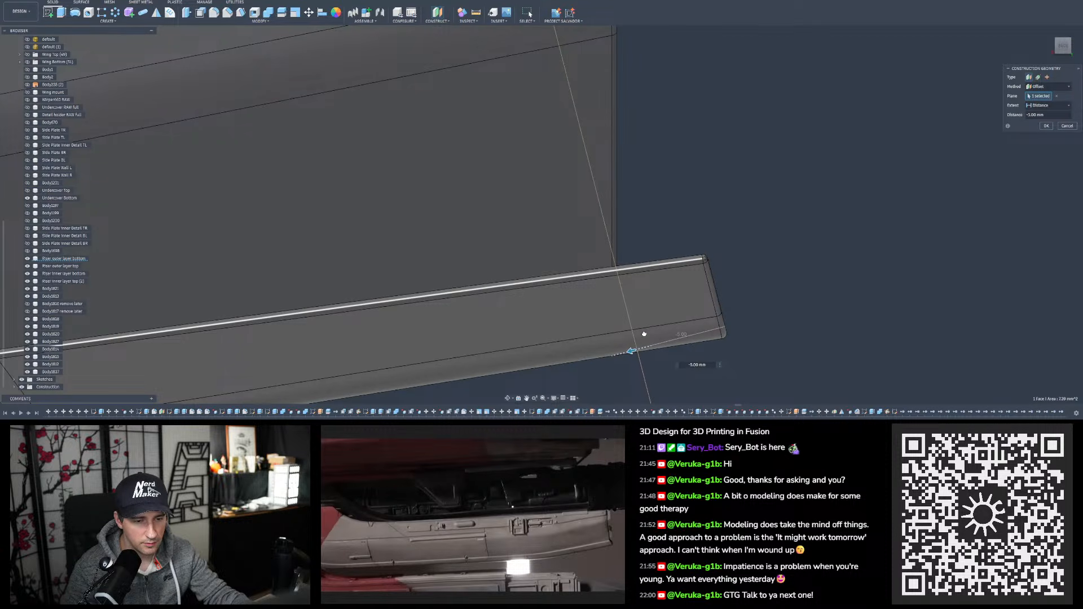
{"action": "left_click_drag", "start_coordinate": [644, 334], "coordinate": [730, 325]}
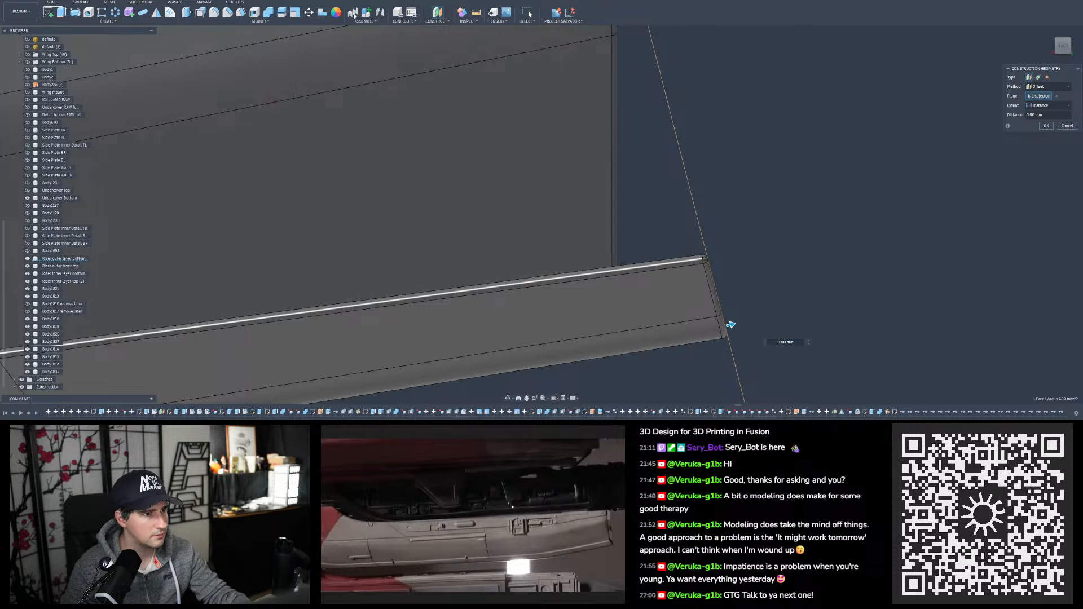
{"action": "key", "text": "Return"}
Construct a plane offset 5 mm from the inner bottom layer's rear face and compare it with the outer layer's rim
{"action": "left_click", "coordinate": [443, 12]}
{"action": "middle_click_drag", "start_coordinate": [551, 119], "coordinate": [648, 152], "text": "shift"}
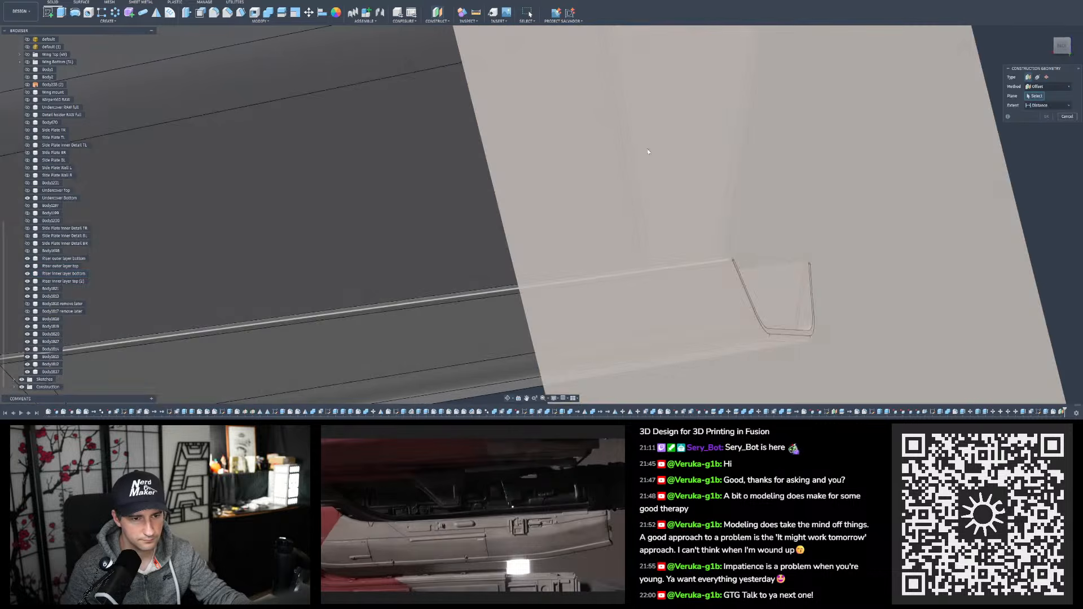
{"action": "middle_click_drag", "start_coordinate": [462, 187], "coordinate": [448, 189], "text": "shift"}
{"action": "scroll", "coordinate": [630, 225], "scroll_direction": "up", "scroll_amount": 5}
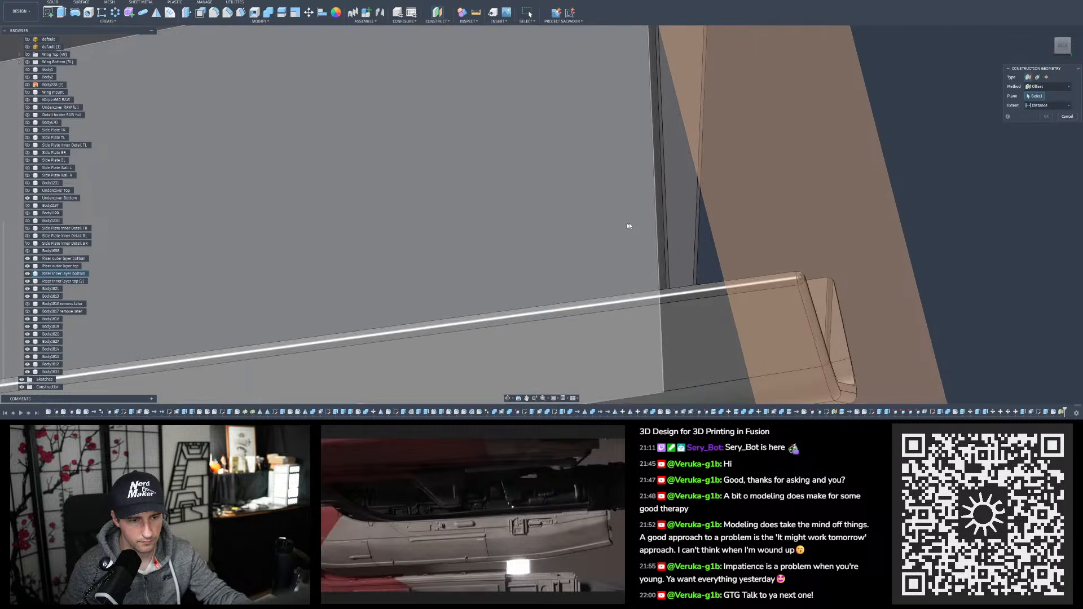
{"action": "left_click", "coordinate": [687, 215]}
{"action": "scroll", "coordinate": [608, 221], "scroll_direction": "down", "scroll_amount": 3}
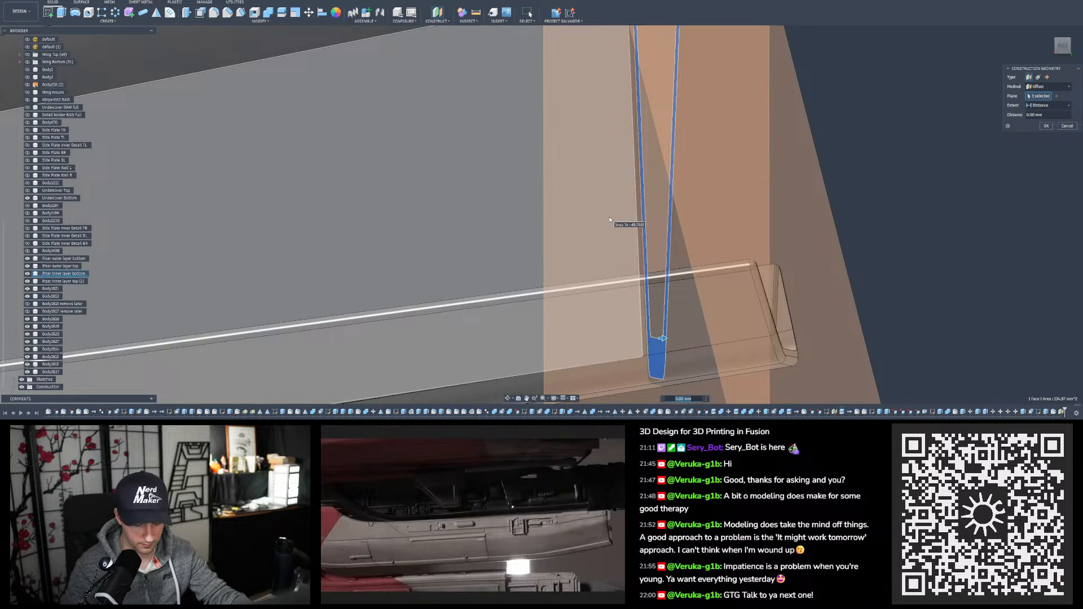
{"action": "type", "text": "5"}
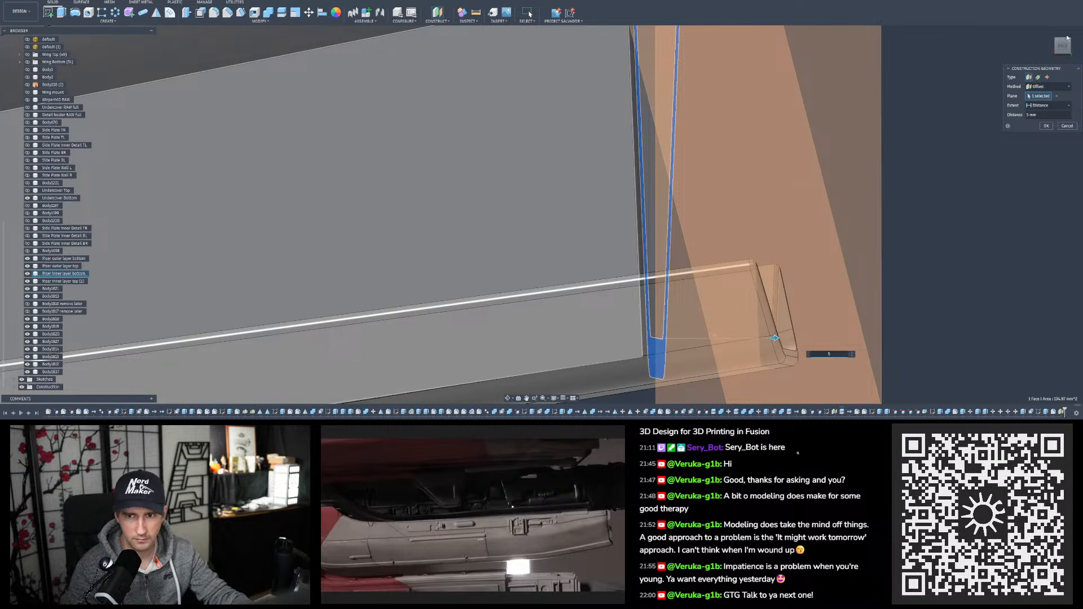
{"action": "key", "text": "Return"}
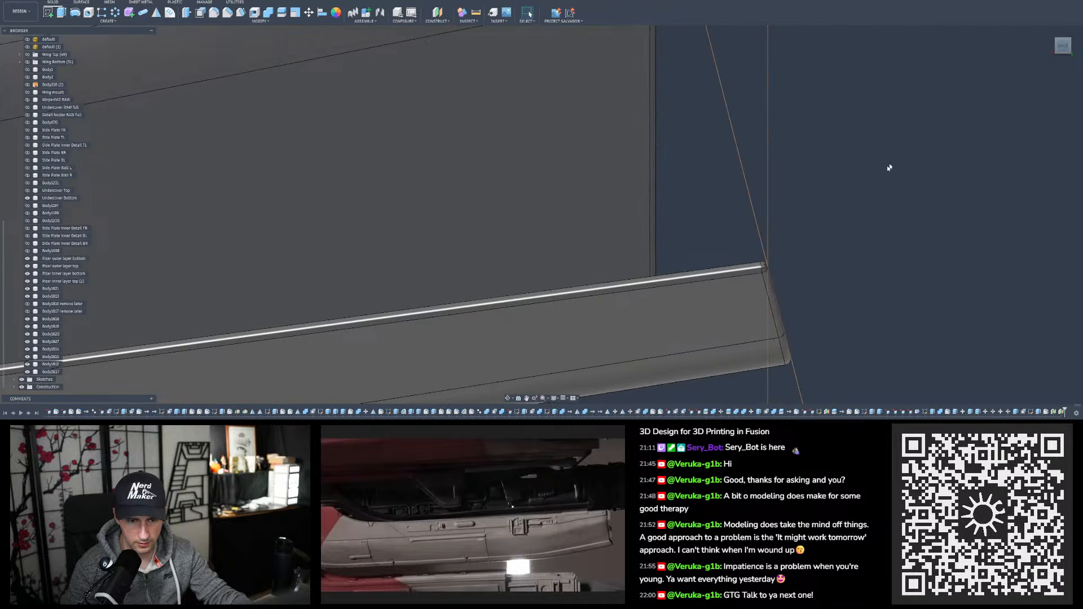
{"action": "scroll", "coordinate": [768, 272], "scroll_direction": "up", "scroll_amount": 10}
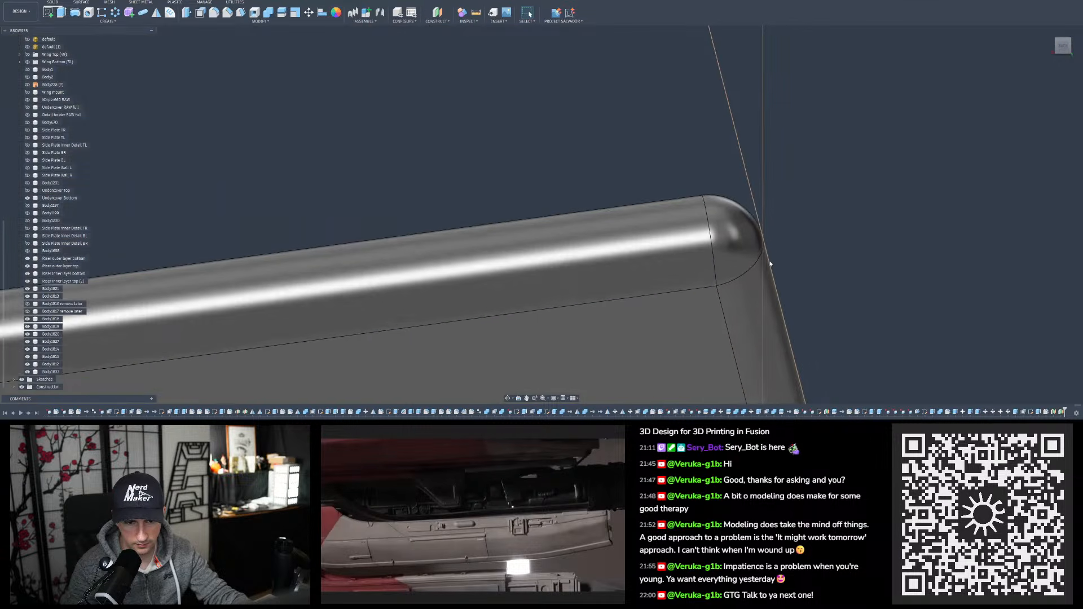
{"action": "scroll", "coordinate": [761, 235], "scroll_direction": "down", "scroll_amount": 10}
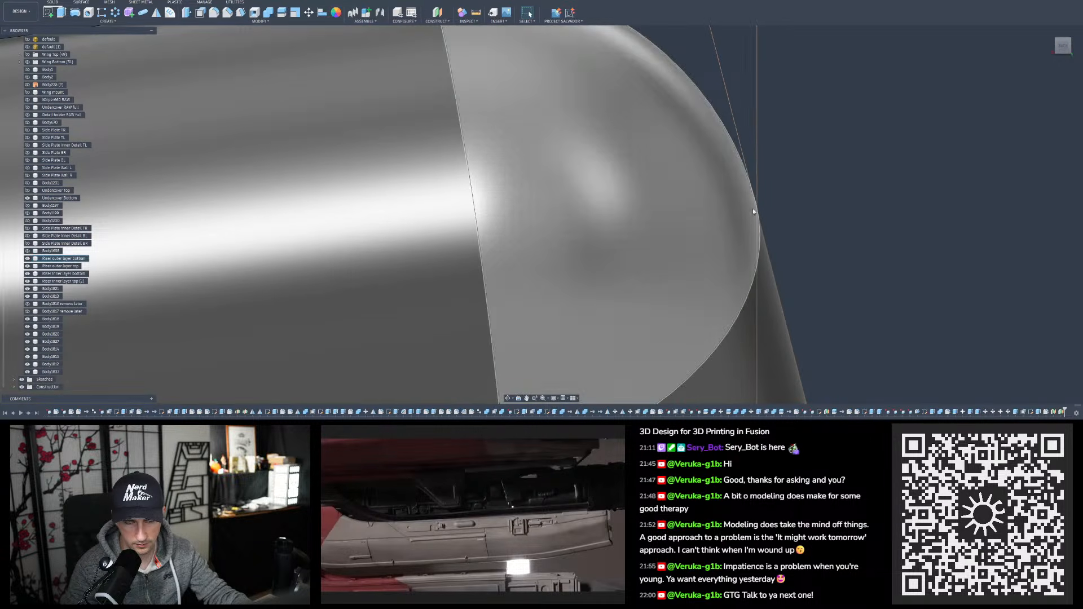
{"action": "scroll", "coordinate": [743, 254], "scroll_direction": "down", "scroll_amount": 8}
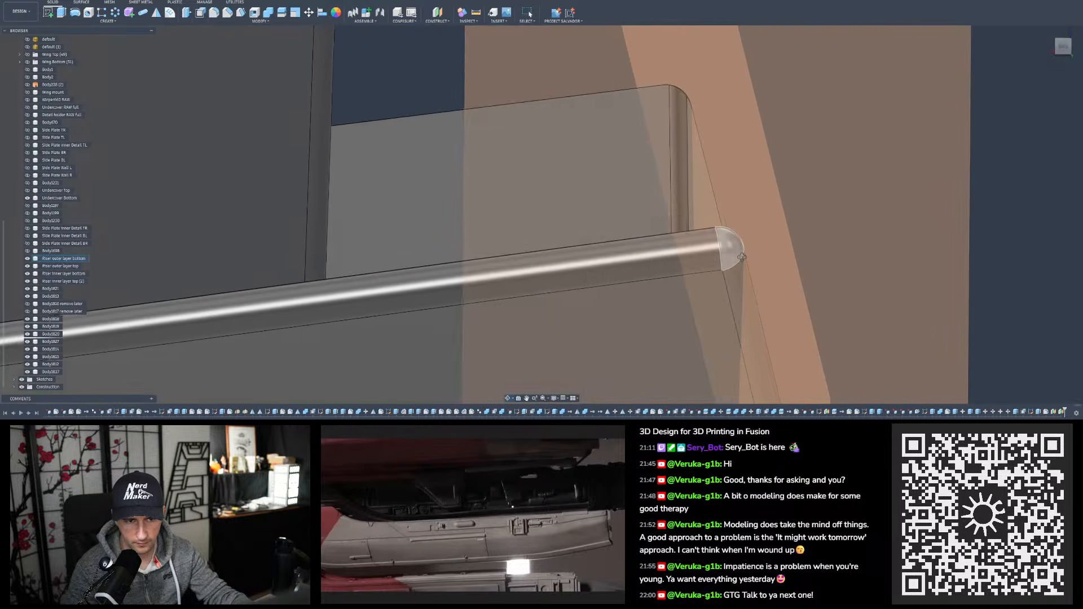
{"action": "middle_click_drag", "start_coordinate": [742, 257], "coordinate": [741, 257], "text": "shift"}
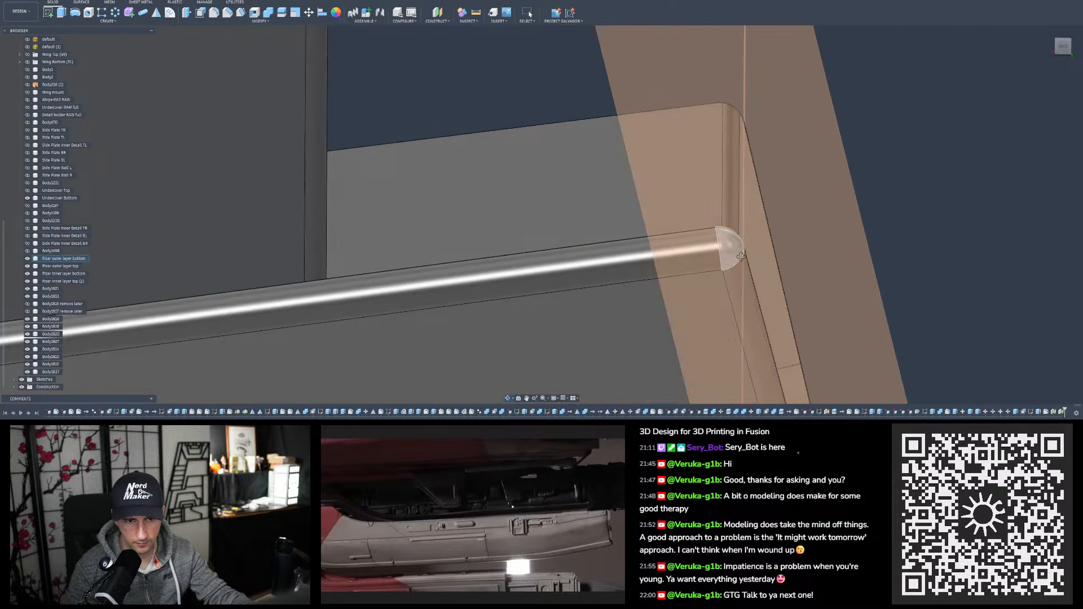
{"action": "left_click", "coordinate": [1065, 48]}
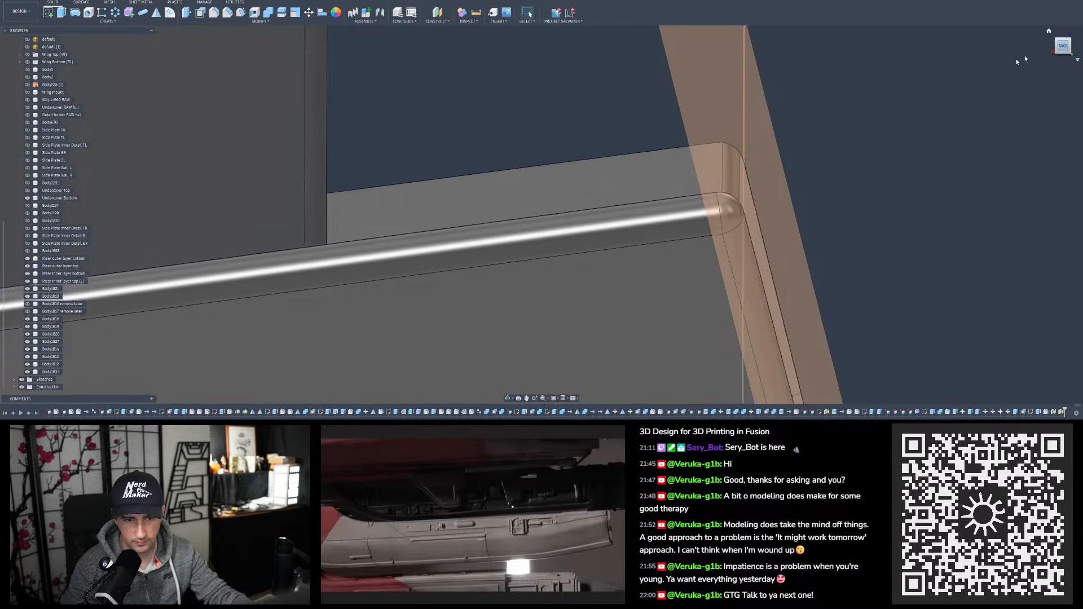
Set the offset of the construction plane at the outer bottom layer's rear end face to -5 mm
{"action": "scroll", "coordinate": [746, 193], "scroll_direction": "down", "scroll_amount": 3}
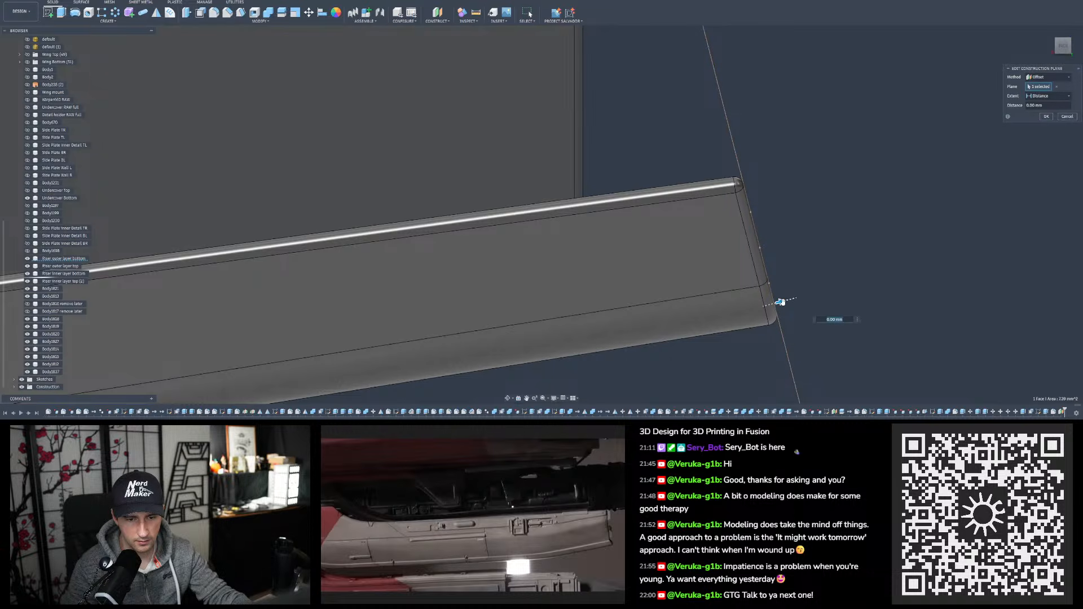
{"action": "type", "text": "-5"}
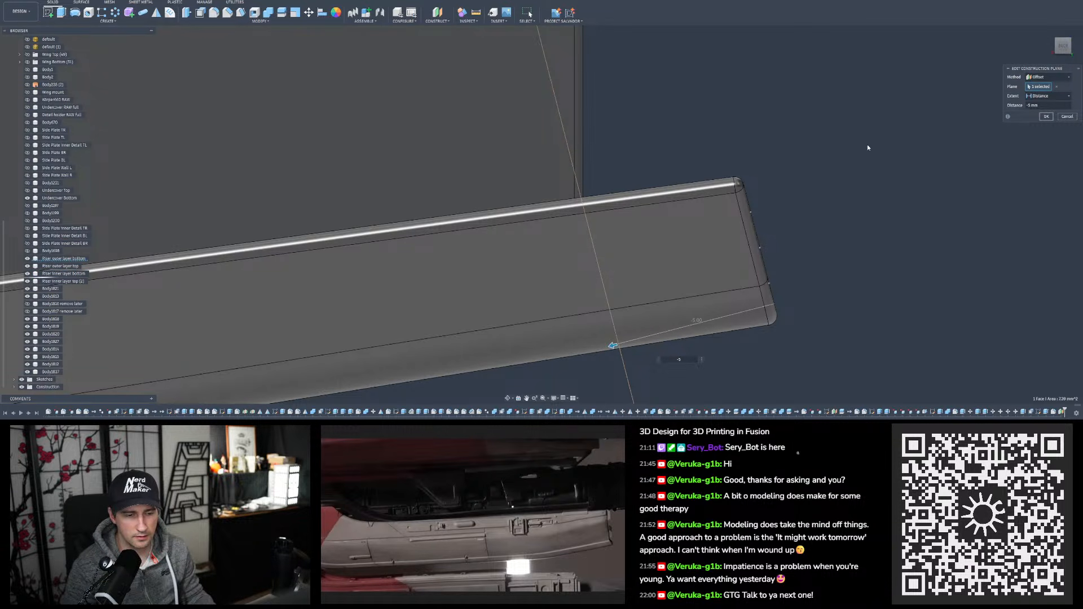
{"action": "key", "text": "Return"}
Split the outer bottom layer near its rear end with the offset construction plane and hide the plane
{"action": "scroll", "coordinate": [757, 182], "scroll_direction": "down", "scroll_amount": 3}
{"action": "middle_click_drag", "start_coordinate": [708, 195], "coordinate": [675, 235], "text": "shift"}
{"action": "scroll", "coordinate": [675, 235], "scroll_direction": "down", "scroll_amount": 2}
{"action": "mouse_move", "coordinate": [718, 185]}
{"action": "middle_mouse_down", "text": "shift"}
{"action": "mouse_move", "coordinate": [721, 200]}
{"action": "mouse_move", "coordinate": [724, 179]}
{"action": "mouse_move", "coordinate": [712, 175]}
{"action": "mouse_move", "coordinate": [669, 198]}
{"action": "mouse_move", "coordinate": [700, 174]}
{"action": "middle_mouse_up", "text": "shift"}
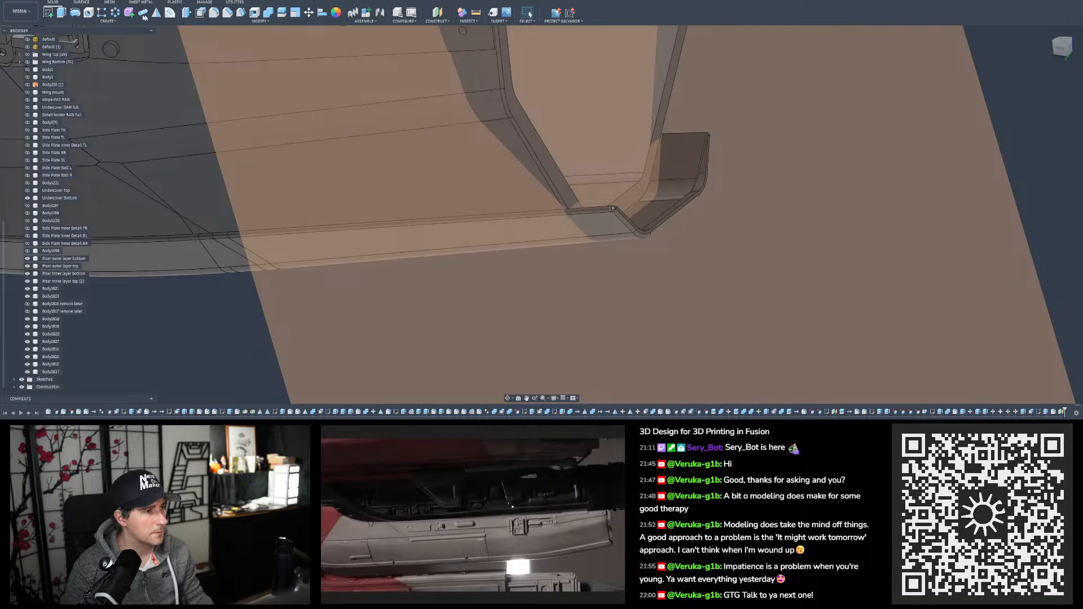
{"action": "left_click", "coordinate": [280, 12]}
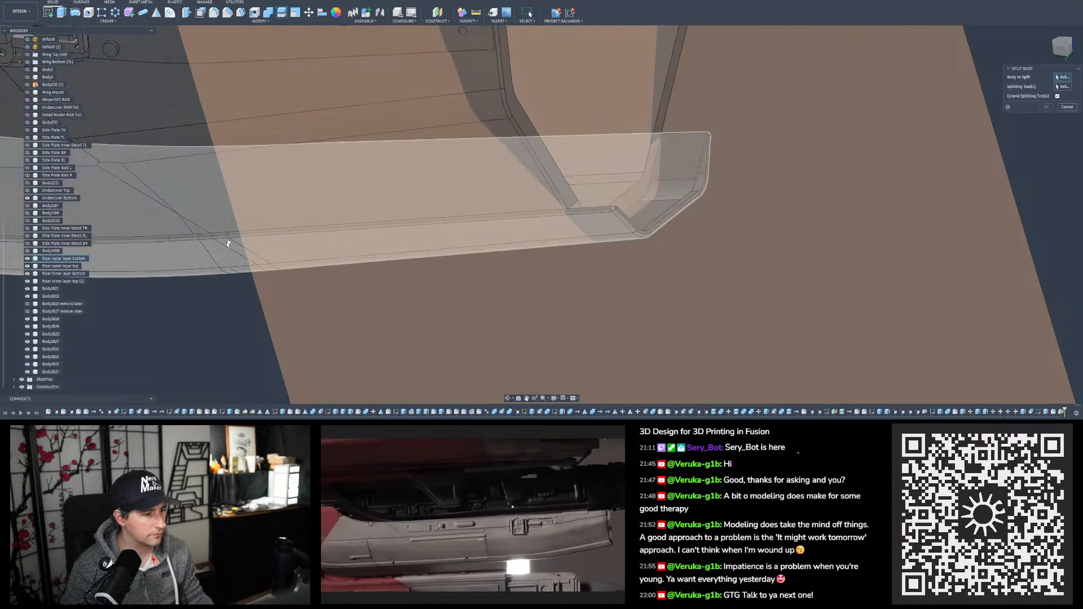
{"action": "left_click", "coordinate": [223, 251]}
{"action": "left_click", "coordinate": [1064, 88]}
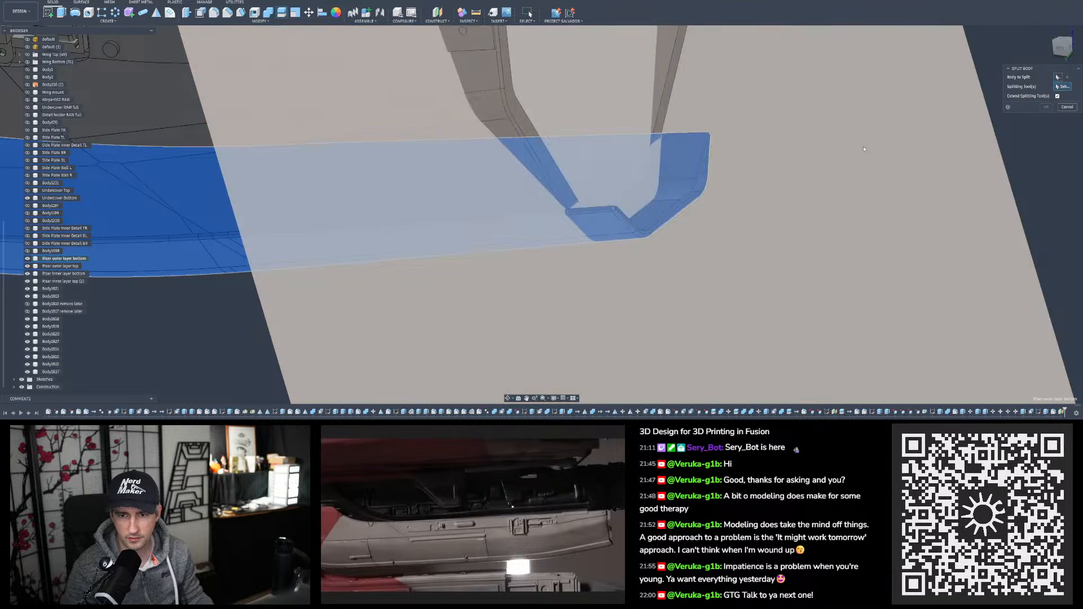
{"action": "left_click", "coordinate": [889, 143]}
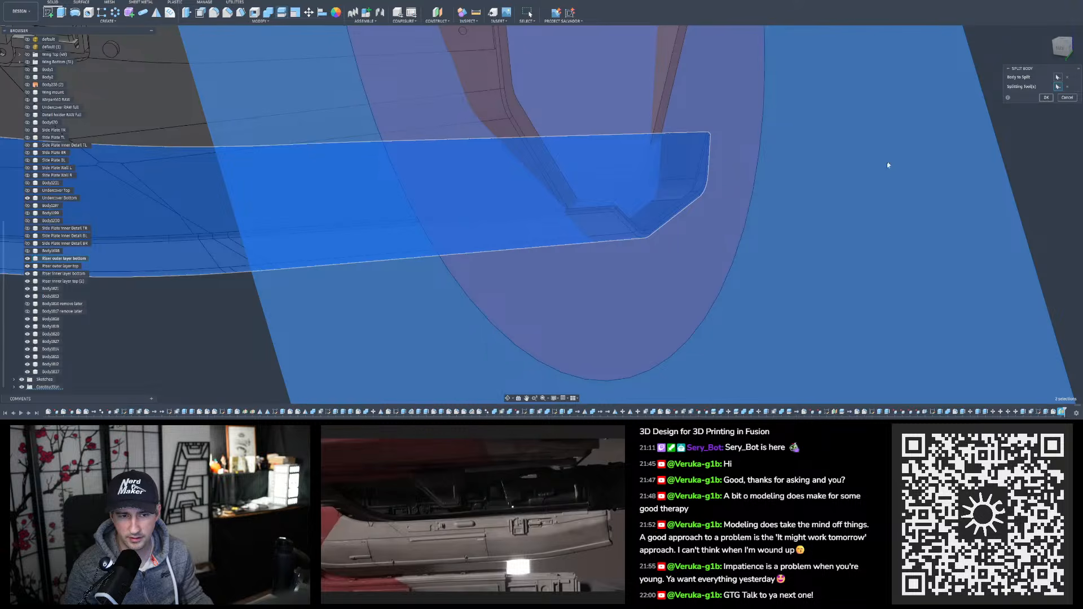
{"action": "left_click", "coordinate": [1047, 97]}
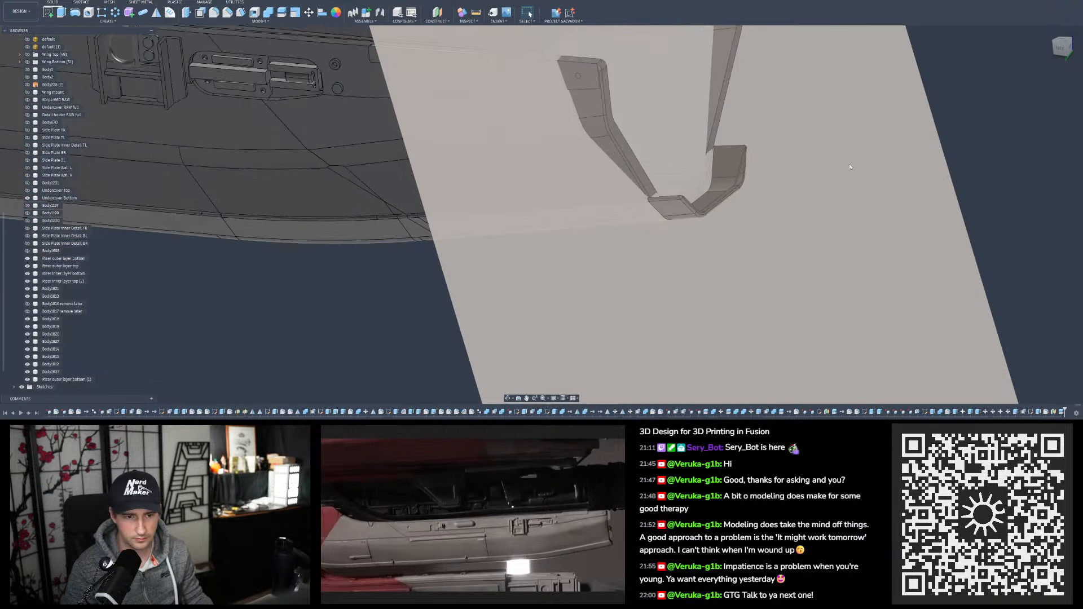
{"action": "left_click", "coordinate": [854, 163]}
{"action": "key", "text": "v"}
Measure the radius of the small rounded edge on the outer bottom layer's rear rim
{"action": "scroll", "coordinate": [694, 210], "scroll_direction": "up", "scroll_amount": 5}
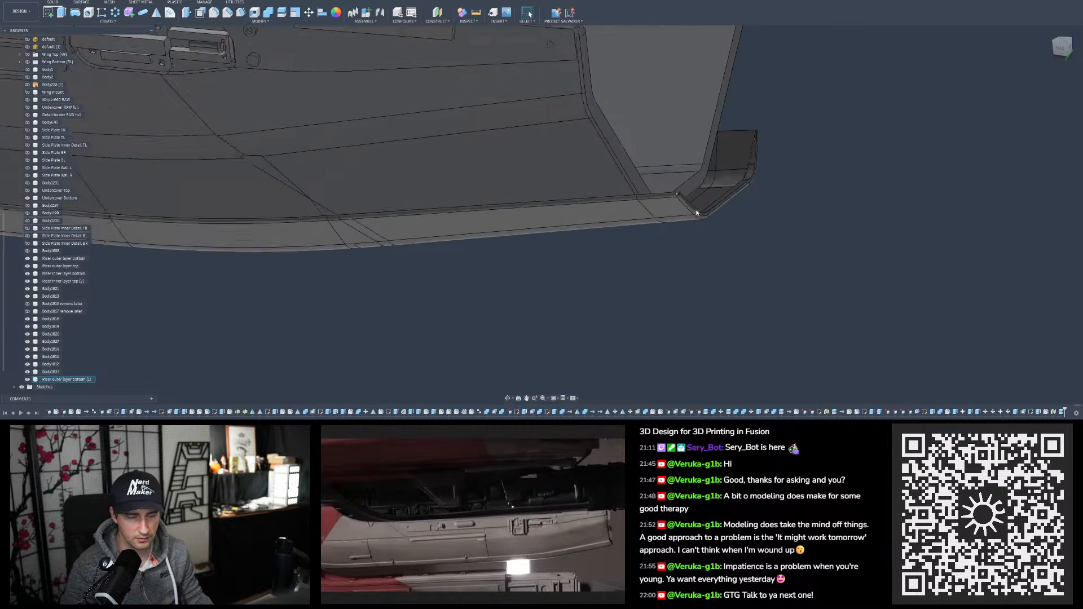
{"action": "middle_click_drag", "start_coordinate": [667, 211], "coordinate": [575, 59], "text": "shift"}
{"action": "middle_click_drag", "start_coordinate": [666, 198], "coordinate": [690, 124], "text": "shift"}
{"action": "left_click", "coordinate": [747, 223]}
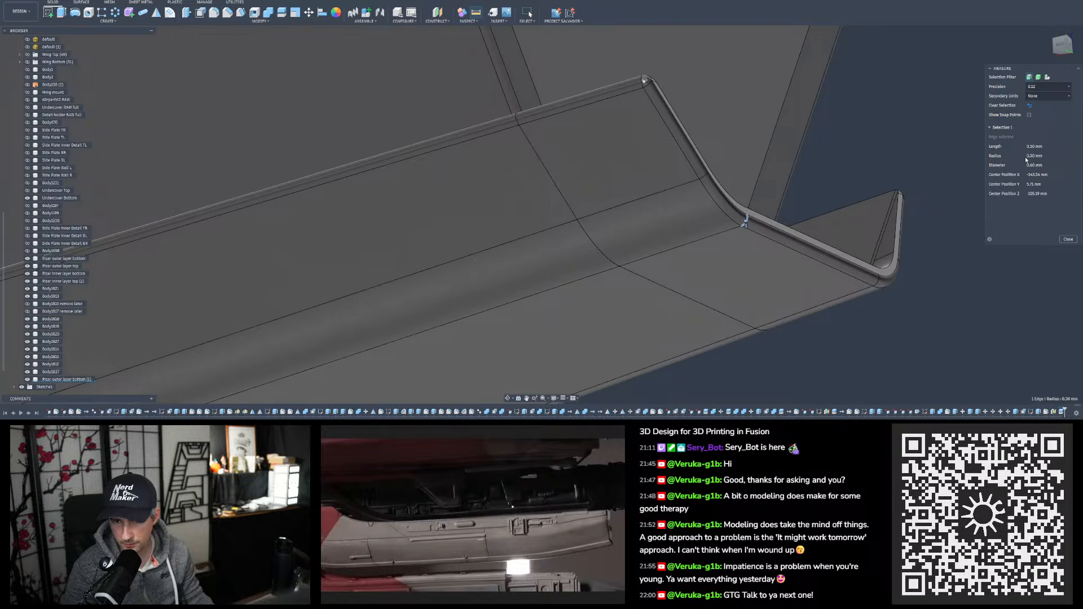
{"action": "left_click", "coordinate": [1068, 241]}
Remove the split-off rear end piece of the outer bottom layer
{"action": "middle_click_drag", "start_coordinate": [818, 180], "coordinate": [693, 250], "text": "shift"}
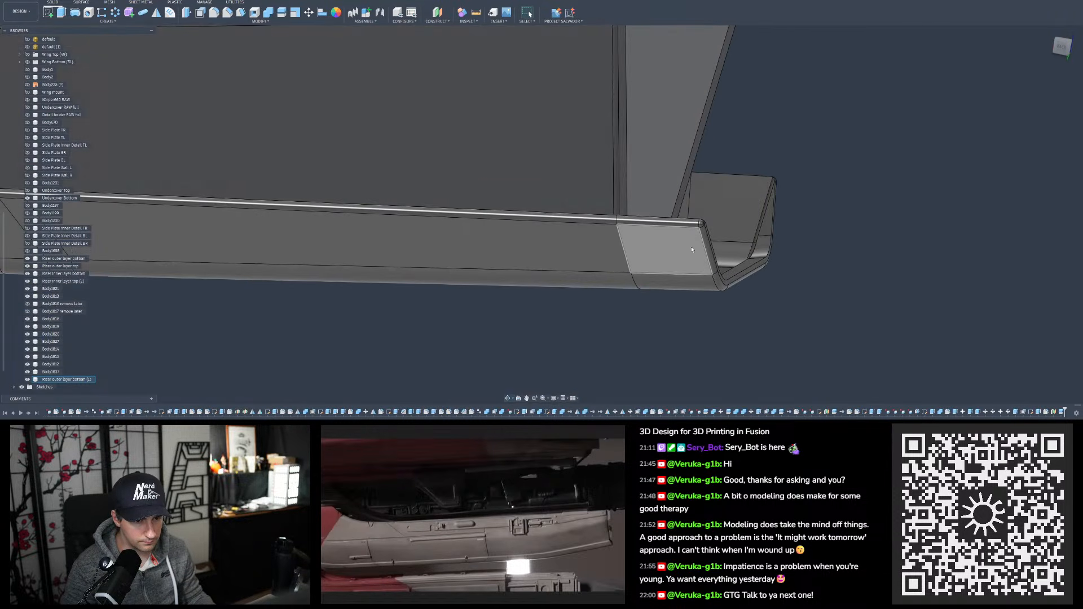
{"action": "right_click", "coordinate": [68, 381]}
{"action": "left_click", "coordinate": [77, 318]}
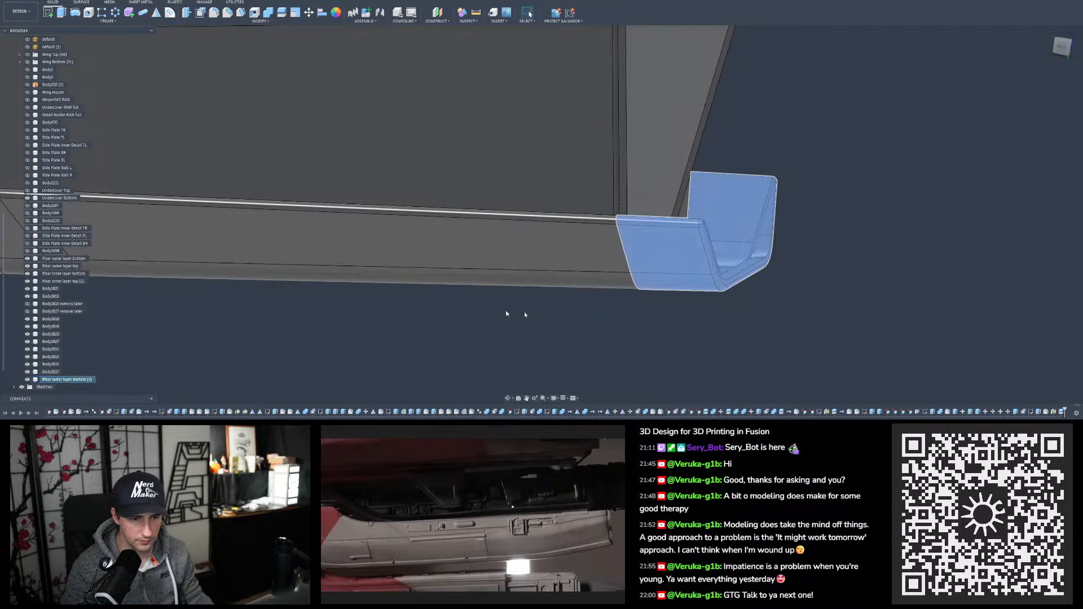
{"action": "middle_click_drag", "start_coordinate": [706, 305], "coordinate": [497, 299], "text": "shift"}
{"action": "middle_click_drag", "start_coordinate": [590, 300], "coordinate": [641, 300], "text": "shift"}
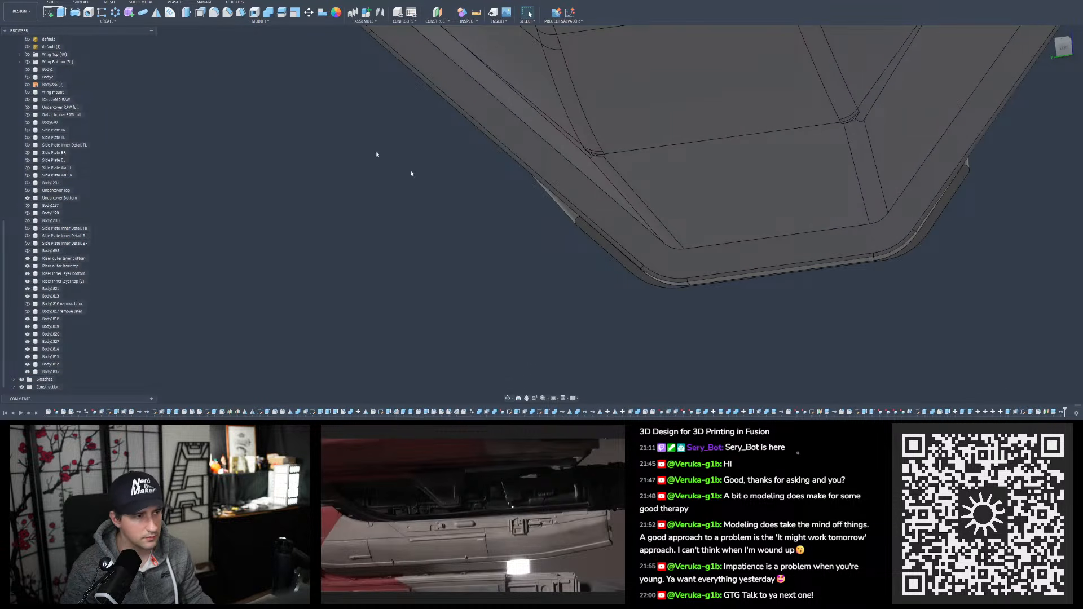
Start a sketch on the rear end face of the outer bottom layer and align the view to the sketch plane
{"action": "left_click", "coordinate": [48, 13]}
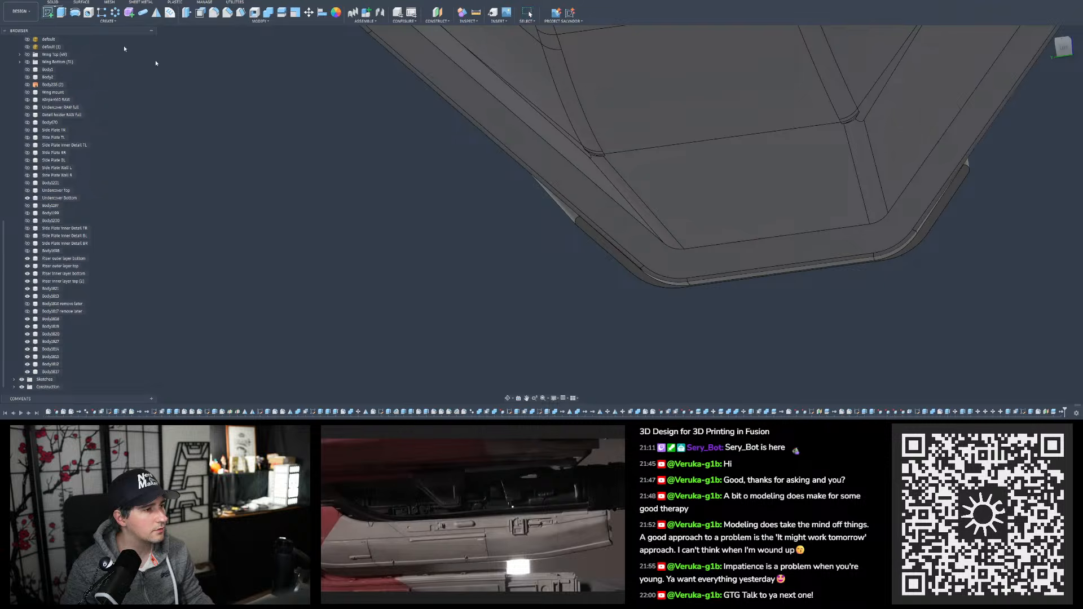
{"action": "left_click", "coordinate": [594, 241]}
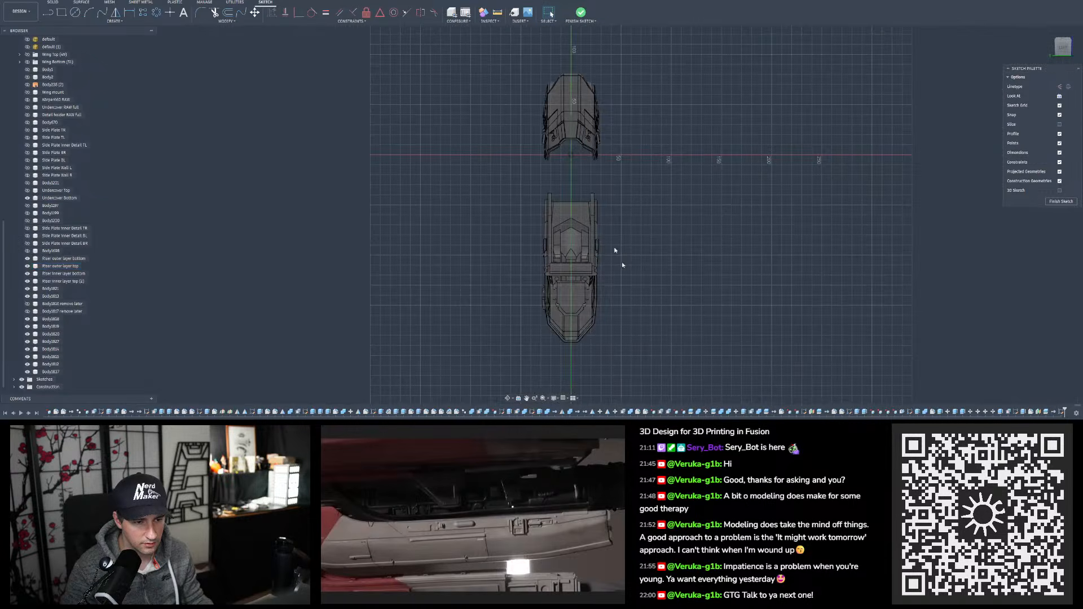
{"action": "mouse_move", "coordinate": [611, 264]}
{"action": "middle_mouse_down", "text": "shift"}
{"action": "mouse_move", "coordinate": [716, 240]}
{"action": "mouse_move", "coordinate": [759, 257]}
{"action": "mouse_move", "coordinate": [608, 248]}
{"action": "mouse_move", "coordinate": [625, 271]}
{"action": "middle_mouse_up", "text": "shift"}
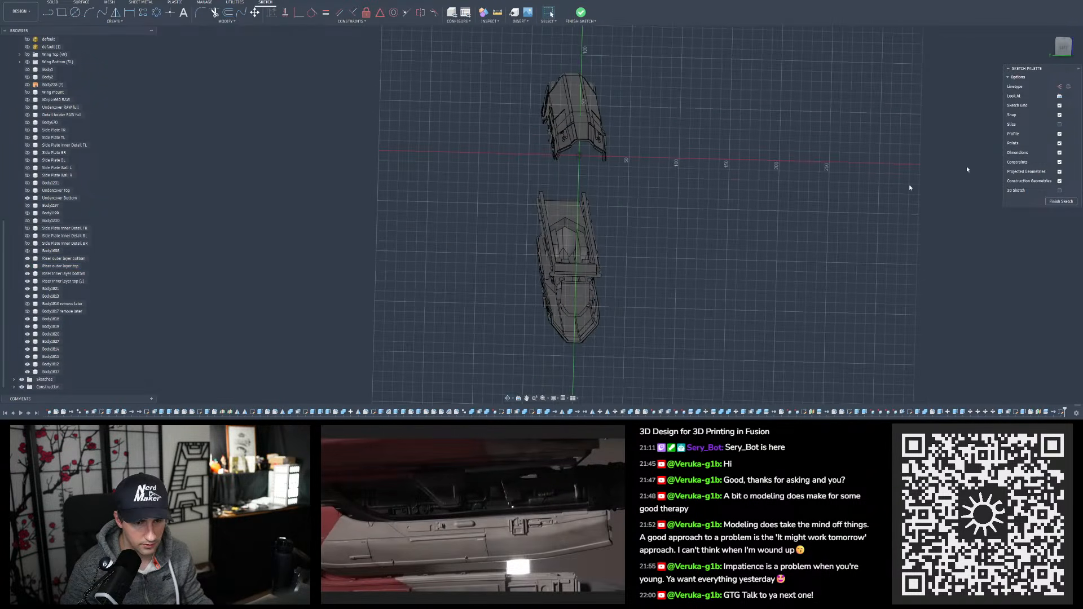
{"action": "left_click", "coordinate": [1059, 96]}
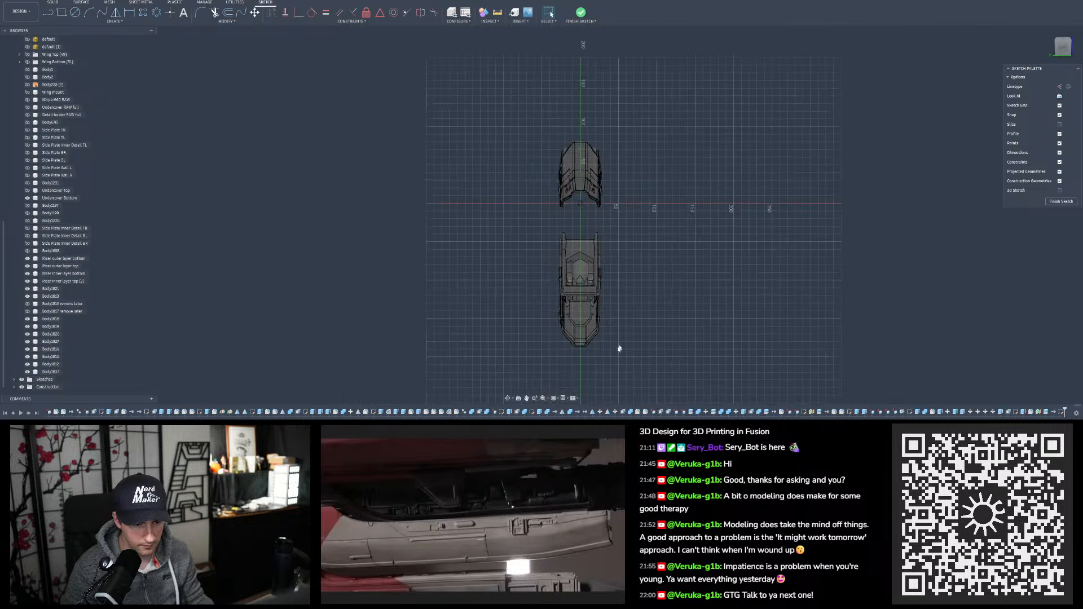
{"action": "scroll", "coordinate": [544, 346], "scroll_direction": "up", "scroll_amount": 10}
{"action": "scroll", "coordinate": [526, 314], "scroll_direction": "up", "scroll_amount": 4}
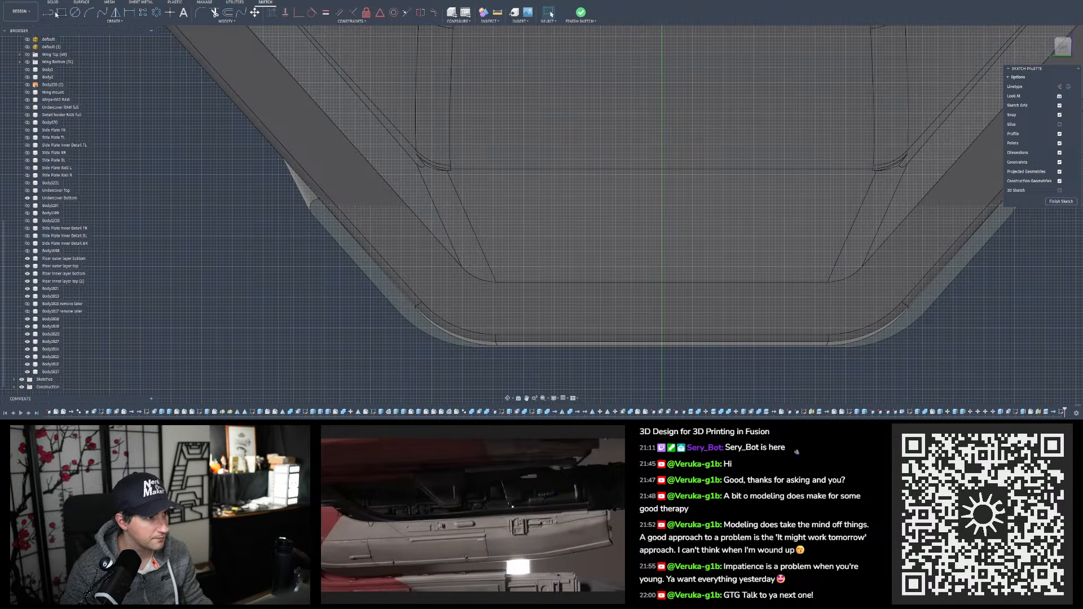
Offset the five connected outer edges of the rear end face inward with a distance of -0.6 mm, without chain selection
{"action": "left_click", "coordinate": [228, 12]}
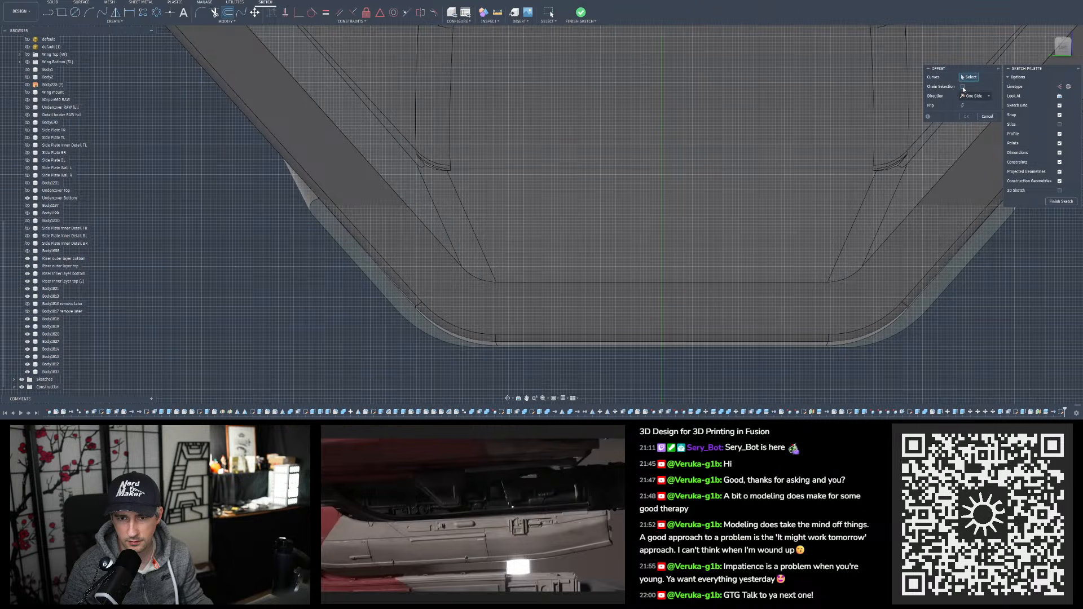
{"action": "left_click", "coordinate": [365, 275]}
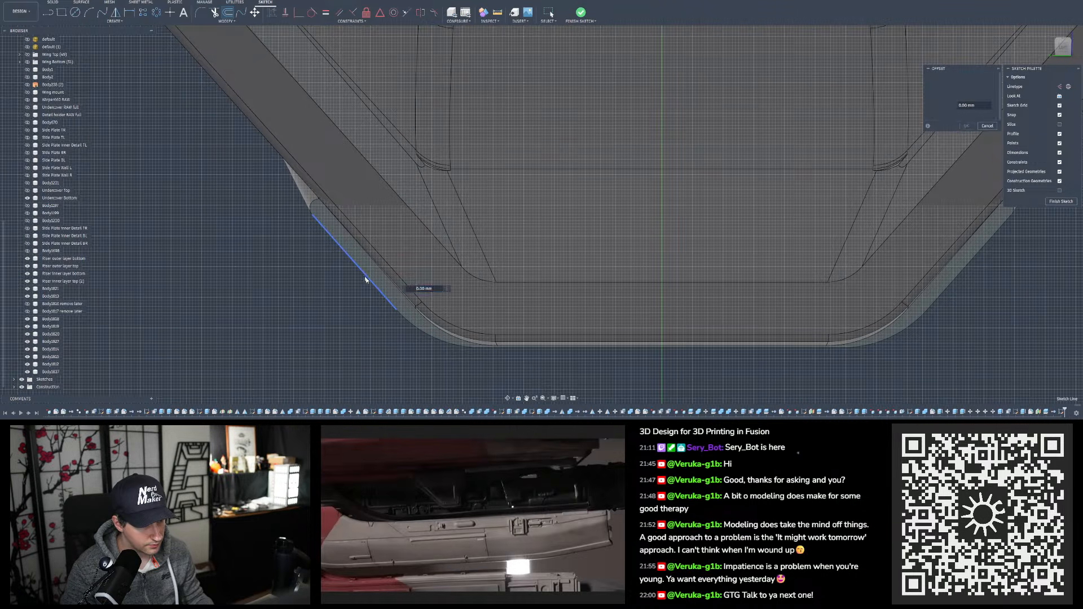
{"action": "scroll", "coordinate": [499, 351], "scroll_direction": "up", "scroll_amount": 4}
{"action": "left_click", "coordinate": [487, 347]}
{"action": "scroll", "coordinate": [375, 352], "scroll_direction": "down", "scroll_amount": 5}
{"action": "scroll", "coordinate": [793, 336], "scroll_direction": "up", "scroll_amount": 3}
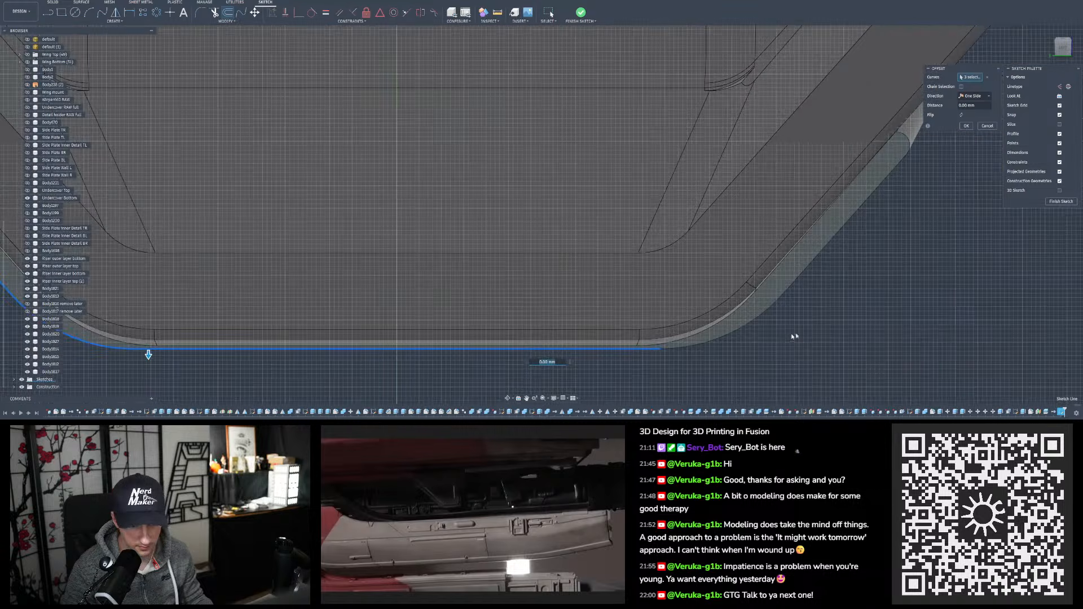
{"action": "left_click", "coordinate": [736, 335]}
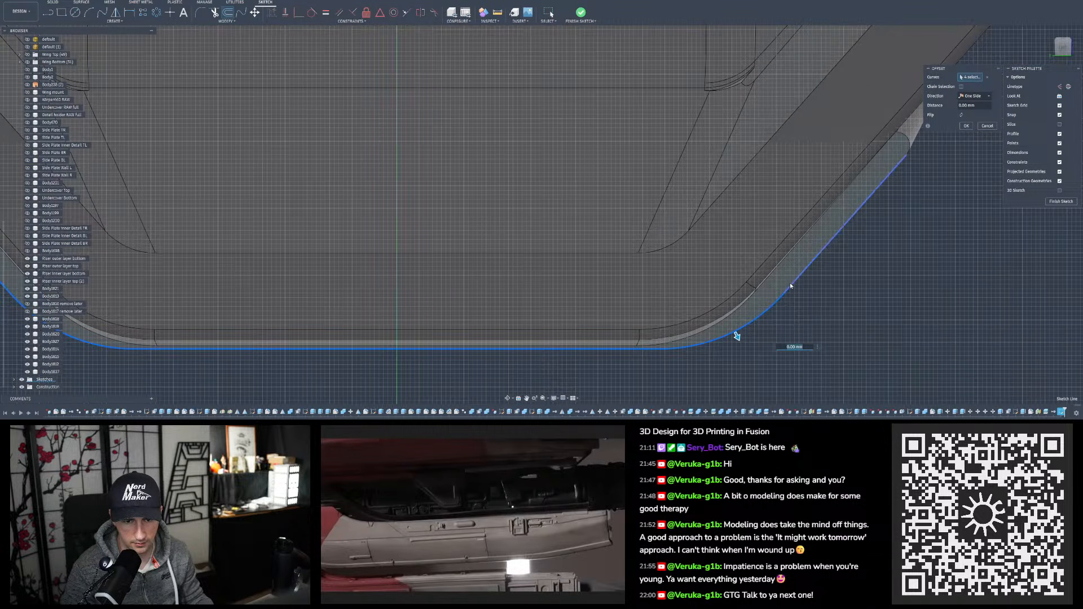
{"action": "left_click", "coordinate": [790, 286]}
{"action": "scroll", "coordinate": [866, 266], "scroll_direction": "down", "scroll_amount": 4}
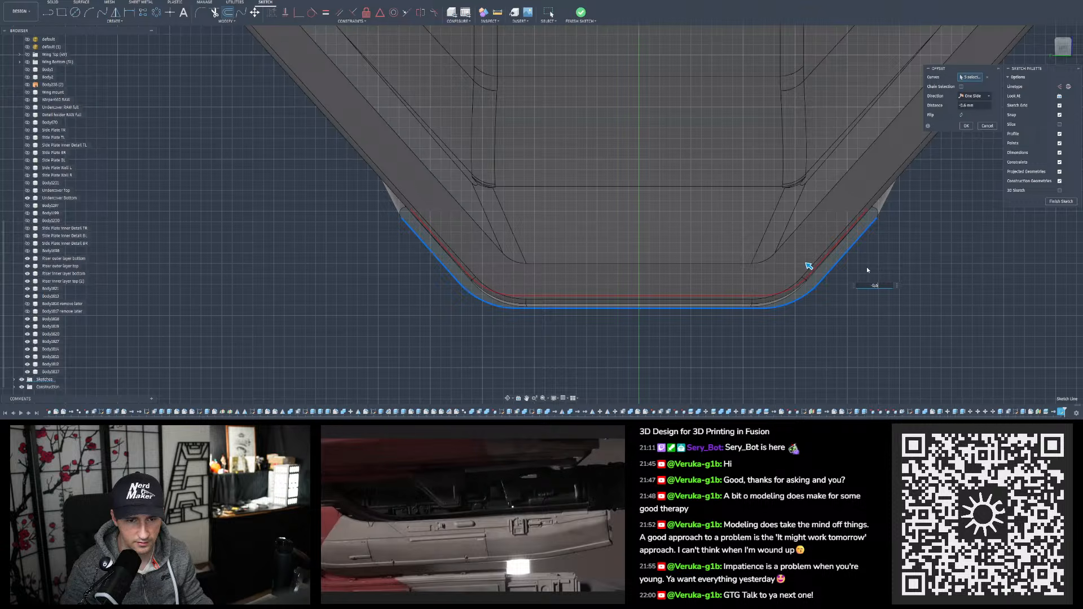
{"action": "key", "text": "Return"}
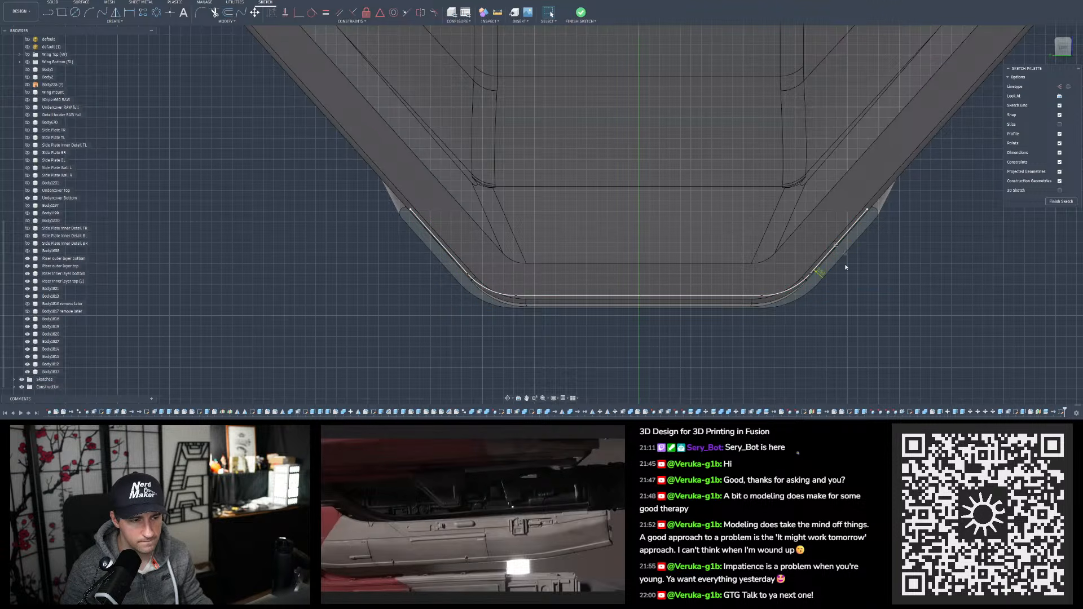
Draw short lines joining both ends of the offset curve to the rim's inner corners and finish the sketch
{"action": "scroll", "coordinate": [404, 199], "scroll_direction": "up", "scroll_amount": 6}
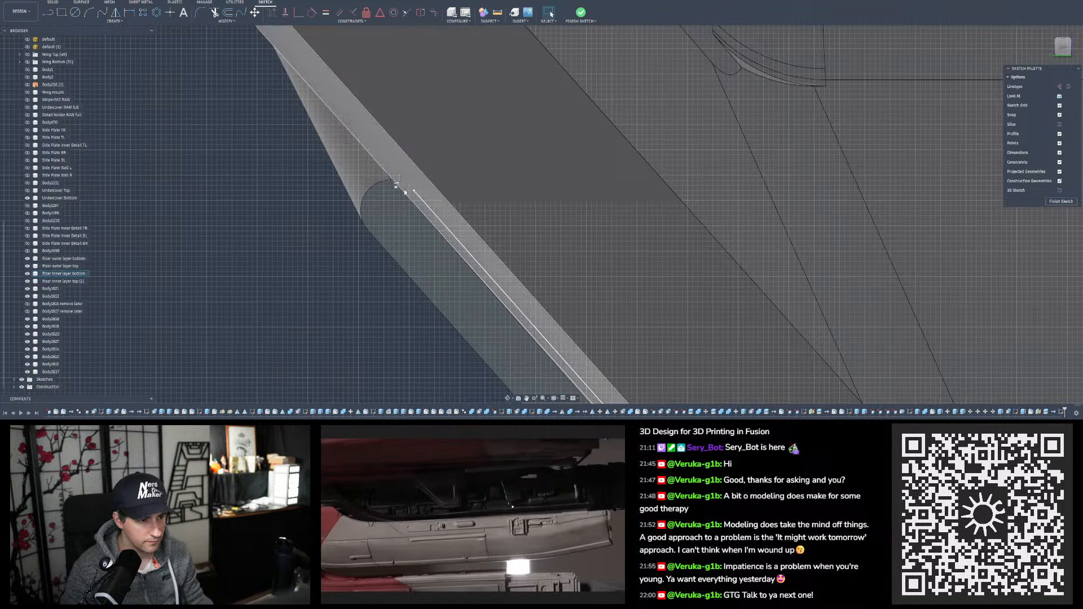
{"action": "scroll", "coordinate": [391, 178], "scroll_direction": "up", "scroll_amount": 3}
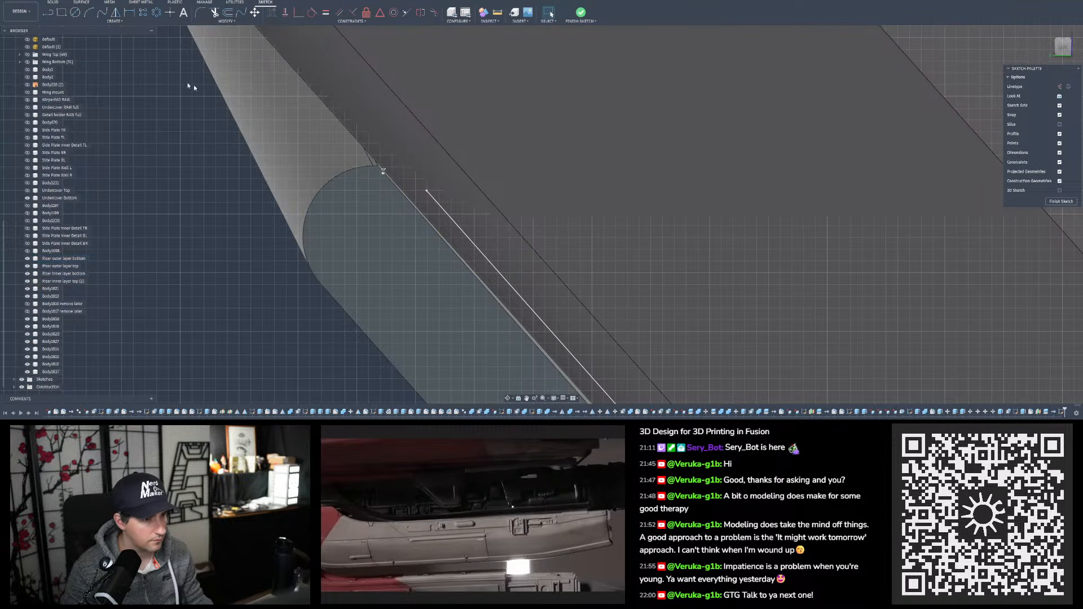
{"action": "left_click", "coordinate": [50, 12]}
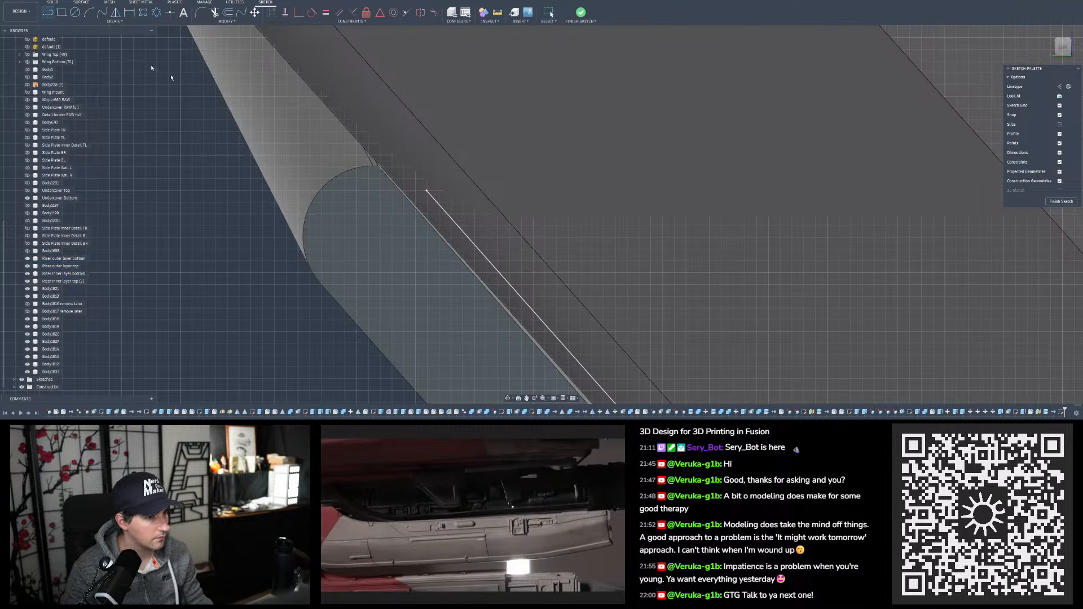
{"action": "left_click", "coordinate": [378, 167]}
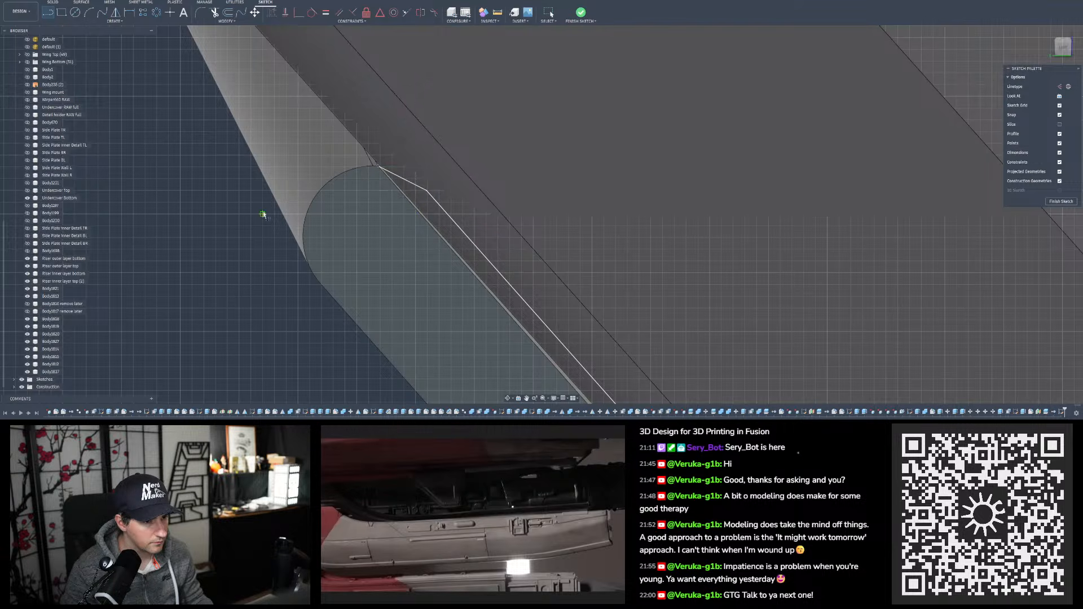
{"action": "scroll", "coordinate": [213, 215], "scroll_direction": "down", "scroll_amount": 8}
{"action": "scroll", "coordinate": [598, 226], "scroll_direction": "up", "scroll_amount": 8}
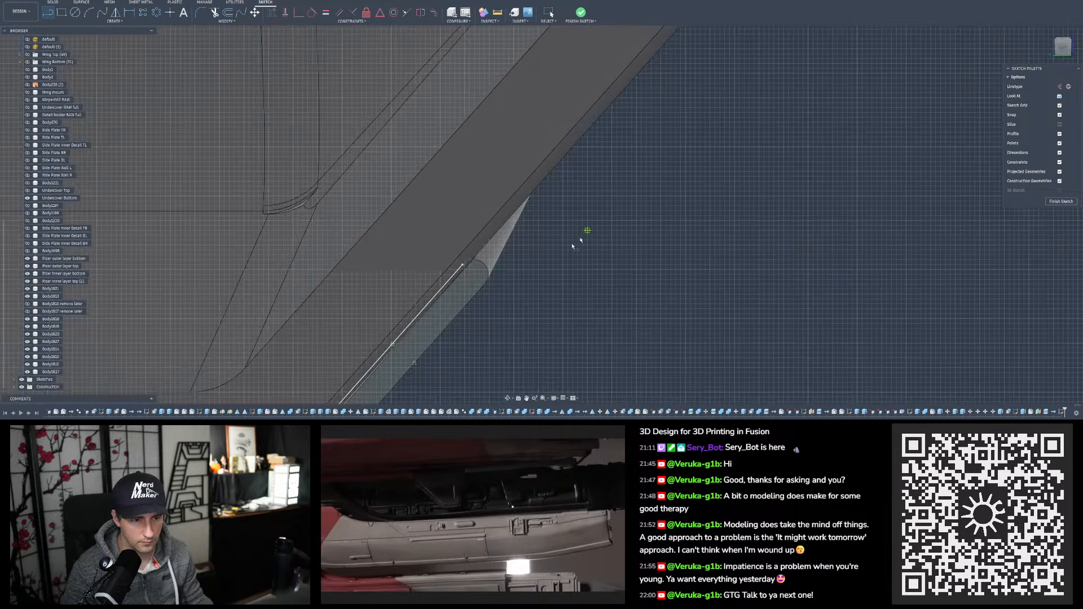
{"action": "scroll", "coordinate": [415, 252], "scroll_direction": "up", "scroll_amount": 3}
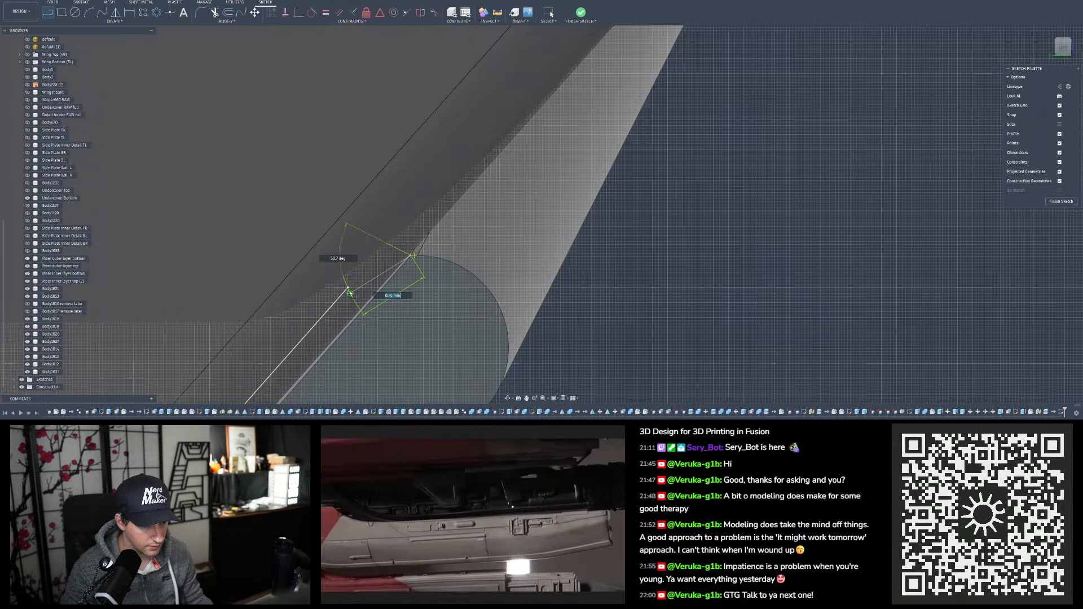
{"action": "left_click", "coordinate": [411, 258]}
{"action": "key", "text": "Escape"}
{"action": "scroll", "coordinate": [741, 111], "scroll_direction": "down", "scroll_amount": 8}
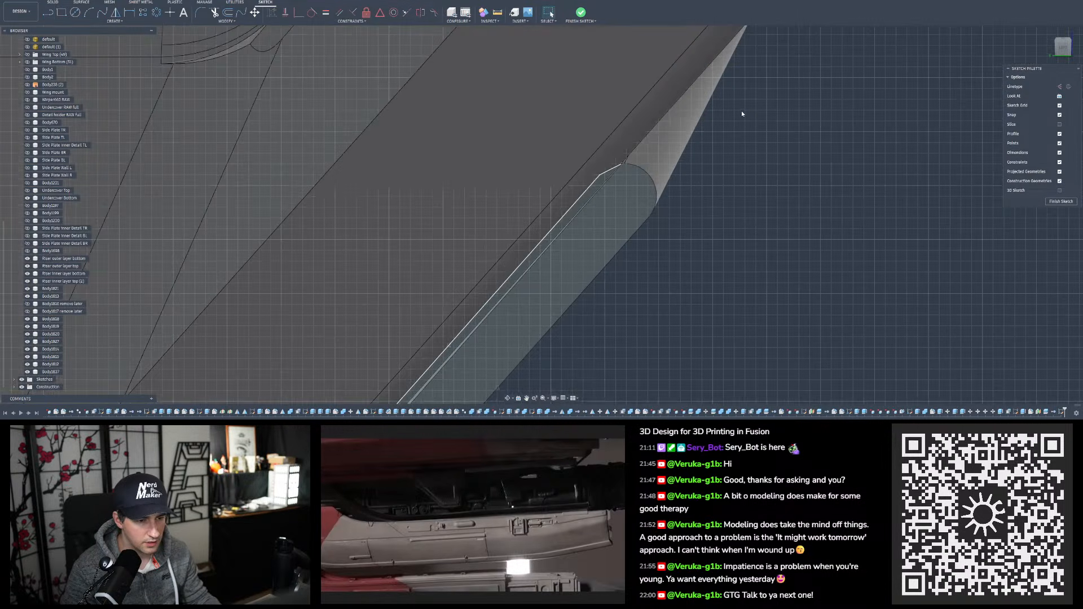
{"action": "scroll", "coordinate": [675, 152], "scroll_direction": "down", "scroll_amount": 3}
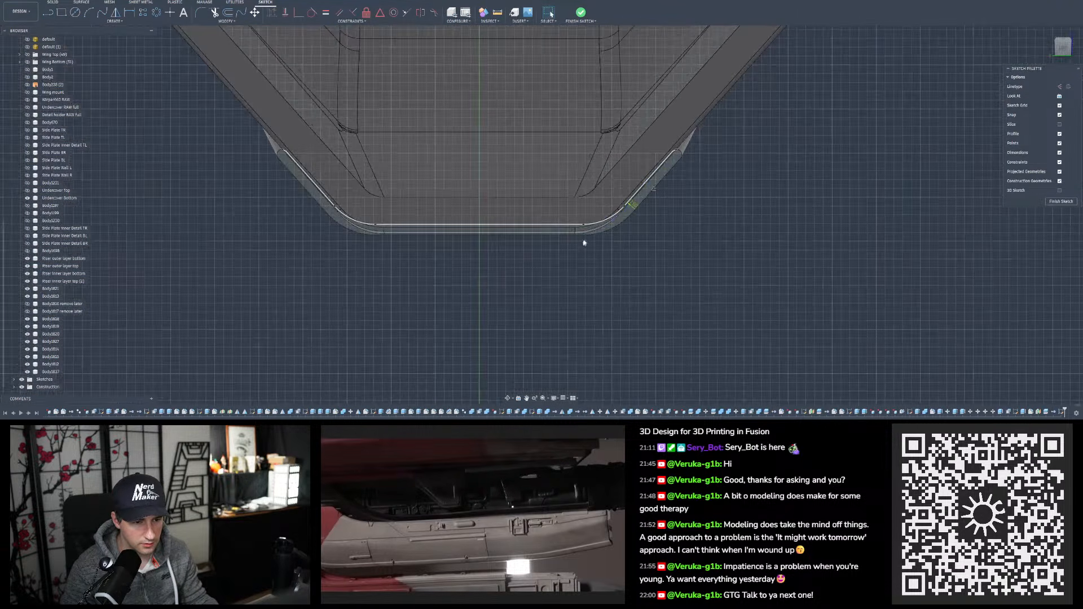
{"action": "scroll", "coordinate": [596, 230], "scroll_direction": "up", "scroll_amount": 3}
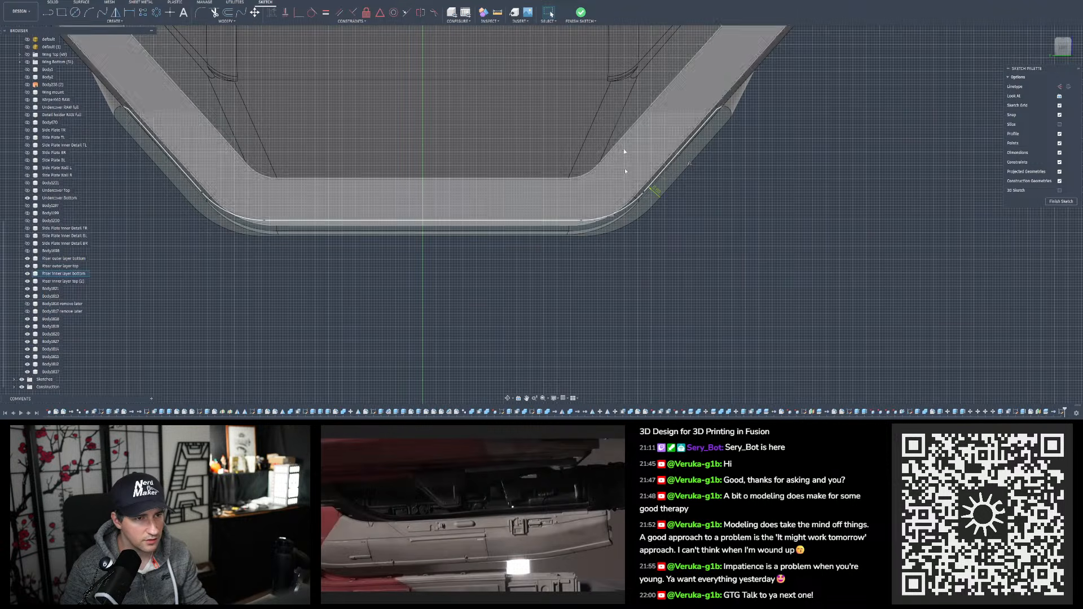
{"action": "left_click", "coordinate": [582, 13]}
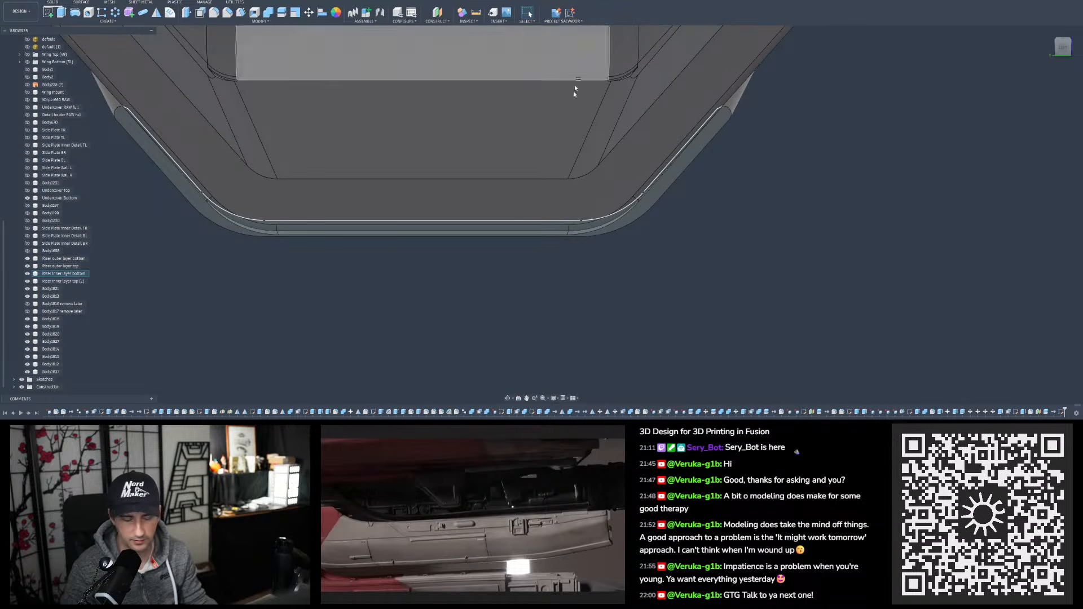
Hide the inner bottom layer and extrude the closed rim profile about -2.5 mm into the outer layer as a Join operation
{"action": "middle_click_drag", "start_coordinate": [577, 187], "coordinate": [463, 196], "text": "shift"}
{"action": "left_click", "coordinate": [464, 196]}
{"action": "key", "text": "v"}
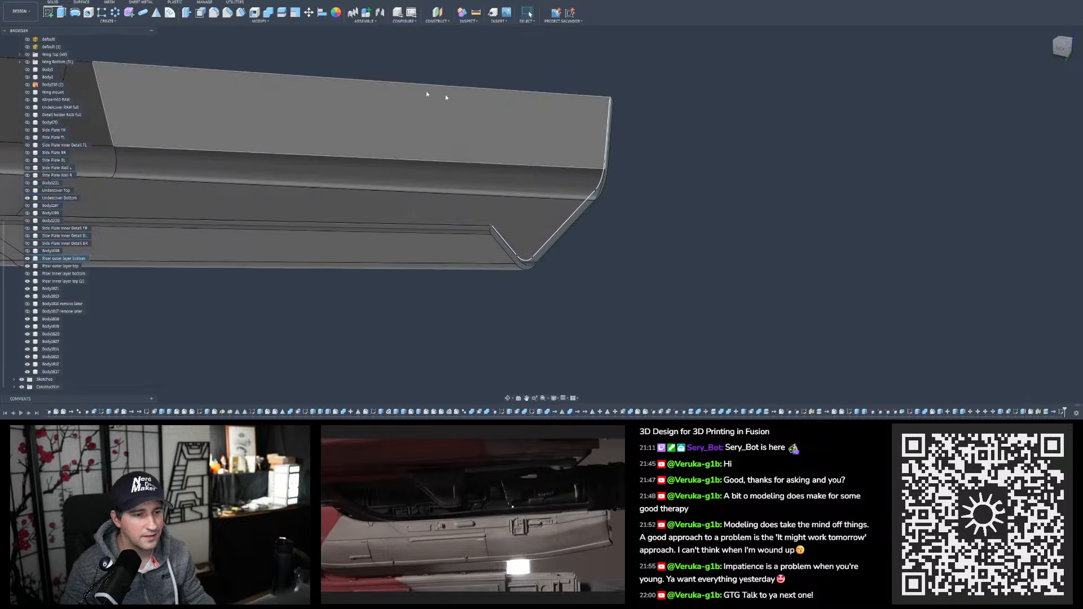
{"action": "left_click", "coordinate": [61, 12]}
{"action": "scroll", "coordinate": [575, 244], "scroll_direction": "up", "scroll_amount": 3}
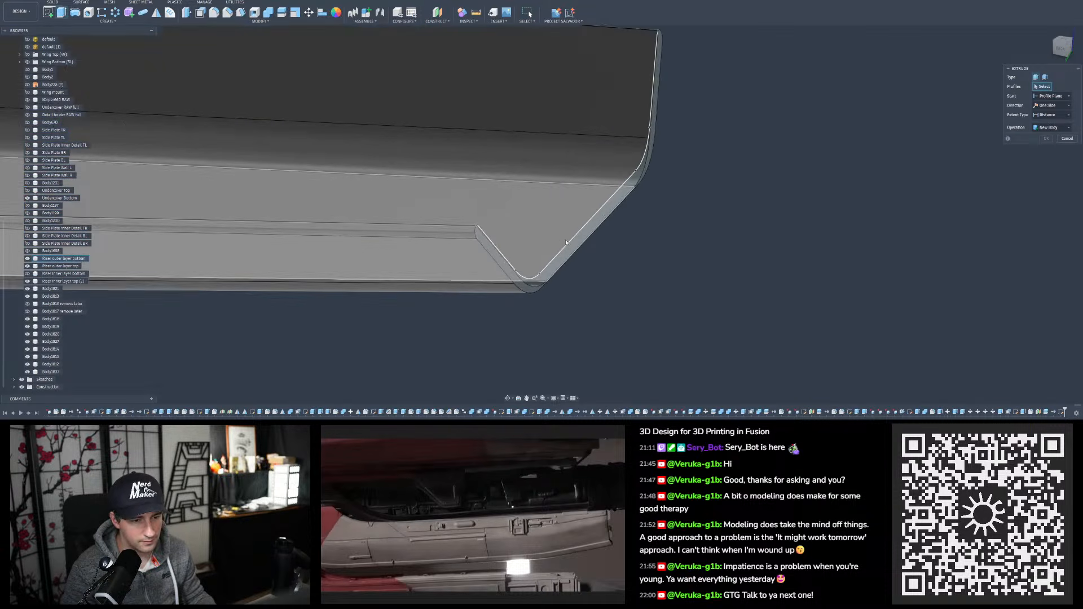
{"action": "middle_click_drag", "start_coordinate": [574, 244], "coordinate": [636, 230], "text": "shift"}
{"action": "left_click_drag", "start_coordinate": [636, 230], "coordinate": [575, 233]}
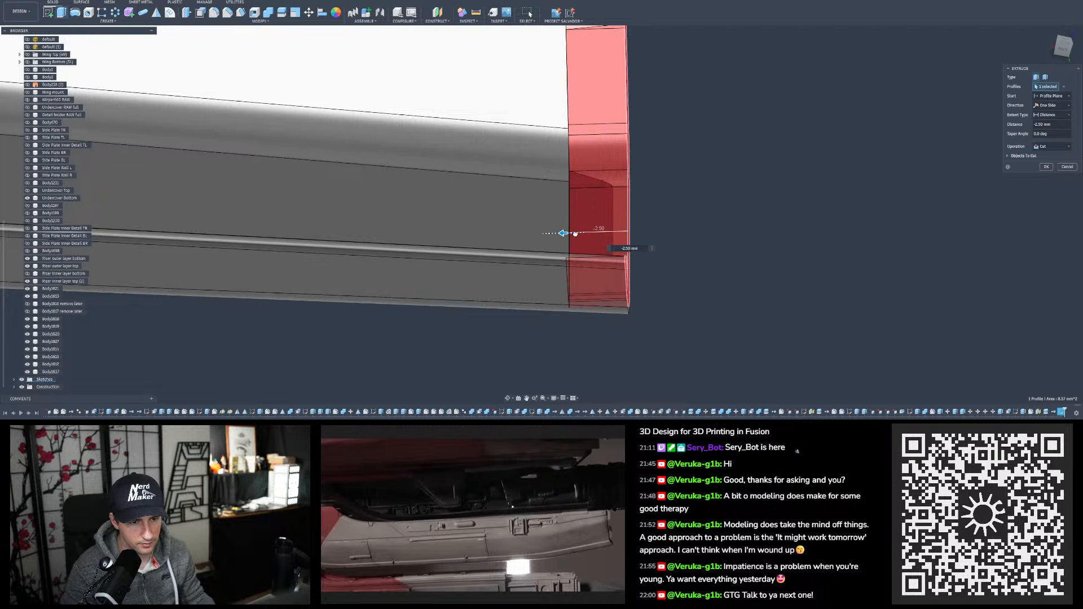
{"action": "left_click", "coordinate": [1052, 147]}
{"action": "left_click", "coordinate": [1050, 156]}
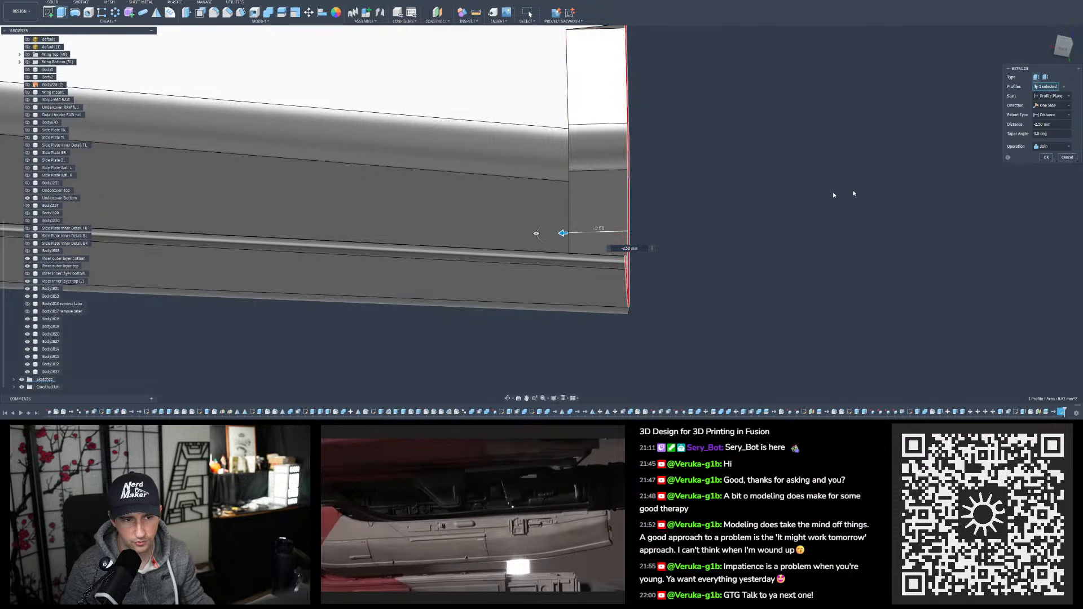
Show the inner bottom layer again and reduce the rim extrusion's distance to -1 mm
{"action": "middle_click_drag", "start_coordinate": [833, 192], "coordinate": [615, 189], "text": "shift"}
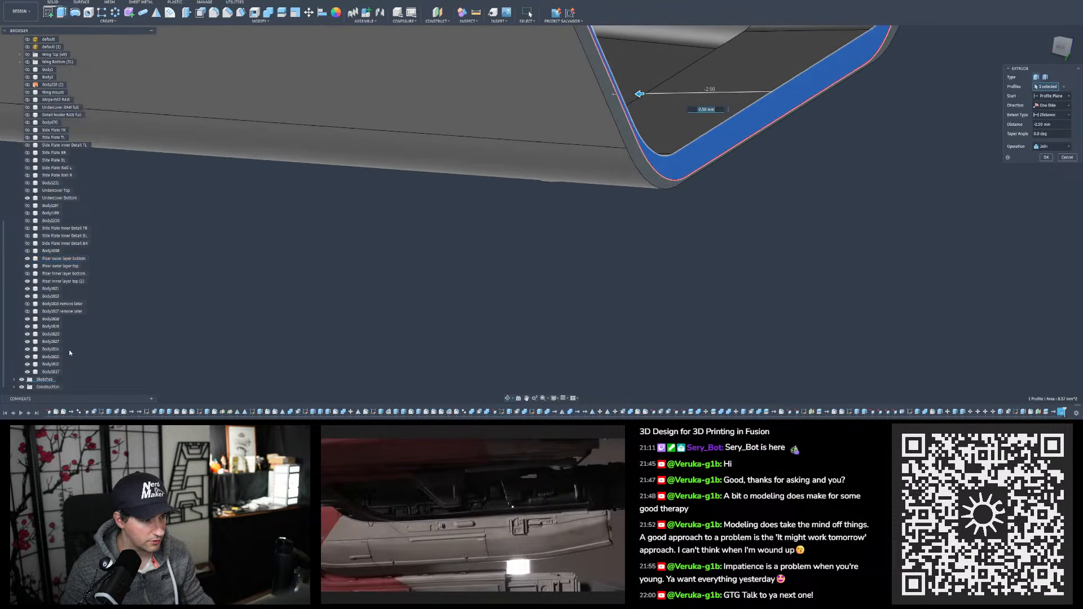
{"action": "left_click", "coordinate": [30, 275]}
{"action": "scroll", "coordinate": [680, 76], "scroll_direction": "down", "scroll_amount": 1}
{"action": "middle_click_drag", "start_coordinate": [680, 76], "coordinate": [595, 153]}
{"action": "left_click_drag", "start_coordinate": [544, 179], "coordinate": [605, 173]}
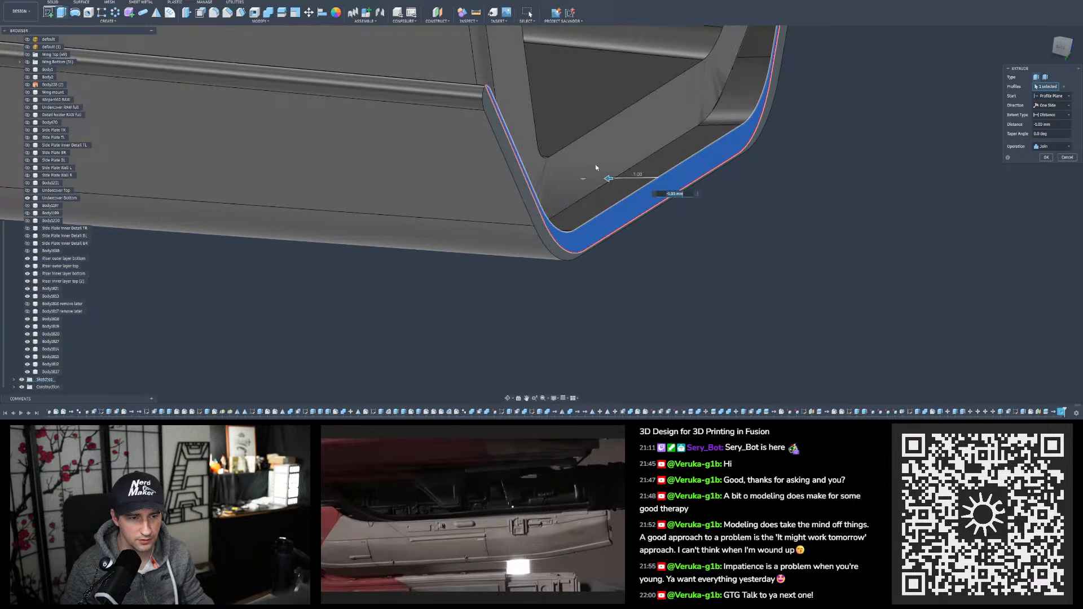
{"action": "middle_click_drag", "start_coordinate": [599, 174], "coordinate": [633, 135], "text": "shift"}
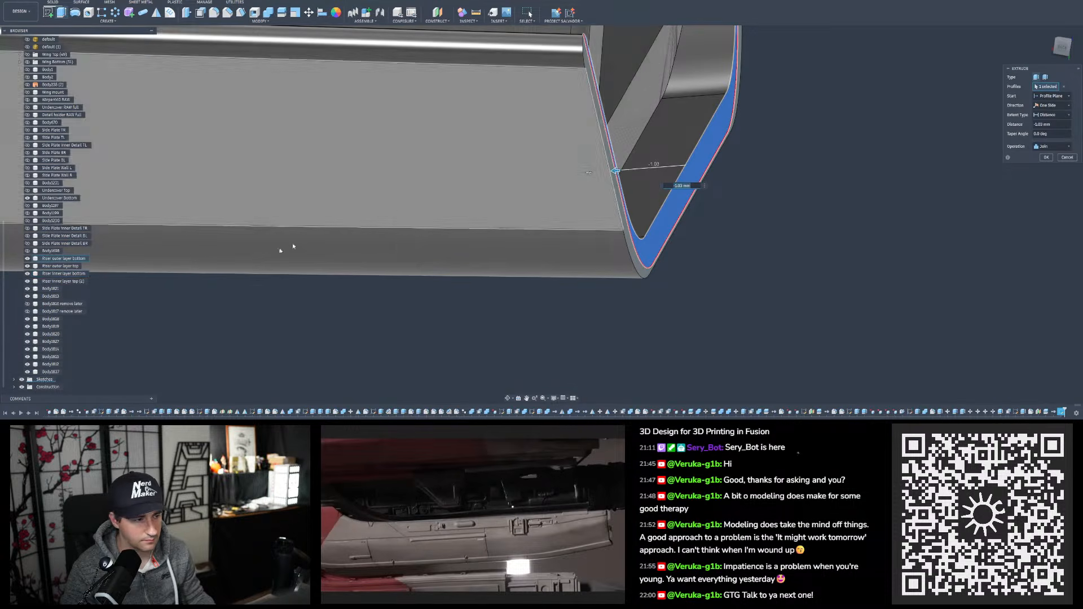
Compare the rim extrusion with the inner bottom layer shown and hidden, and finish the extrusion at -1.2 mm
{"action": "left_click", "coordinate": [28, 274]}
{"action": "left_click", "coordinate": [29, 275]}
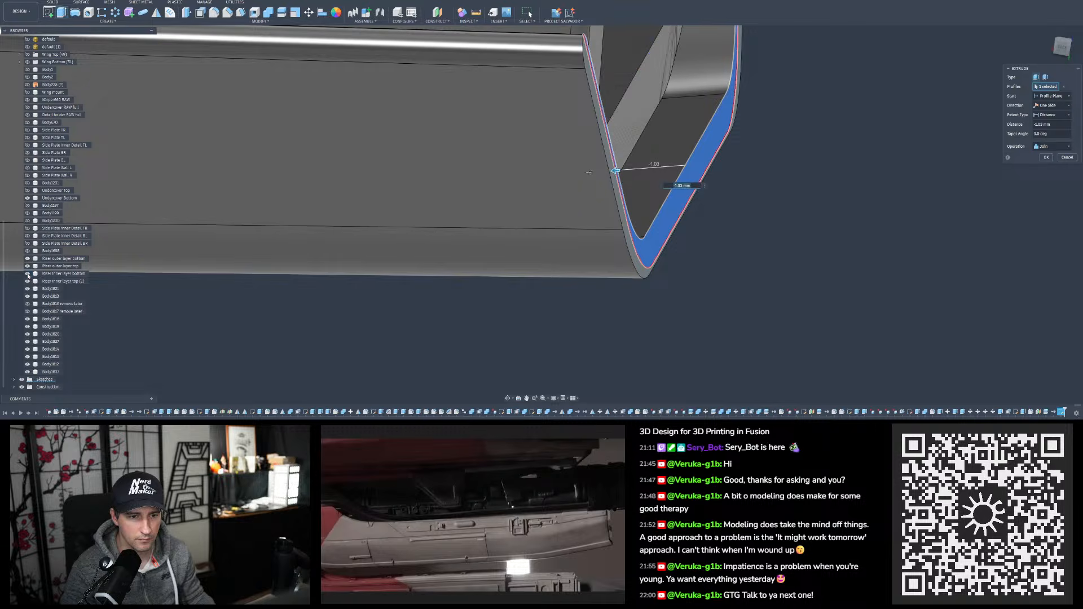
{"action": "left_click", "coordinate": [28, 276]}
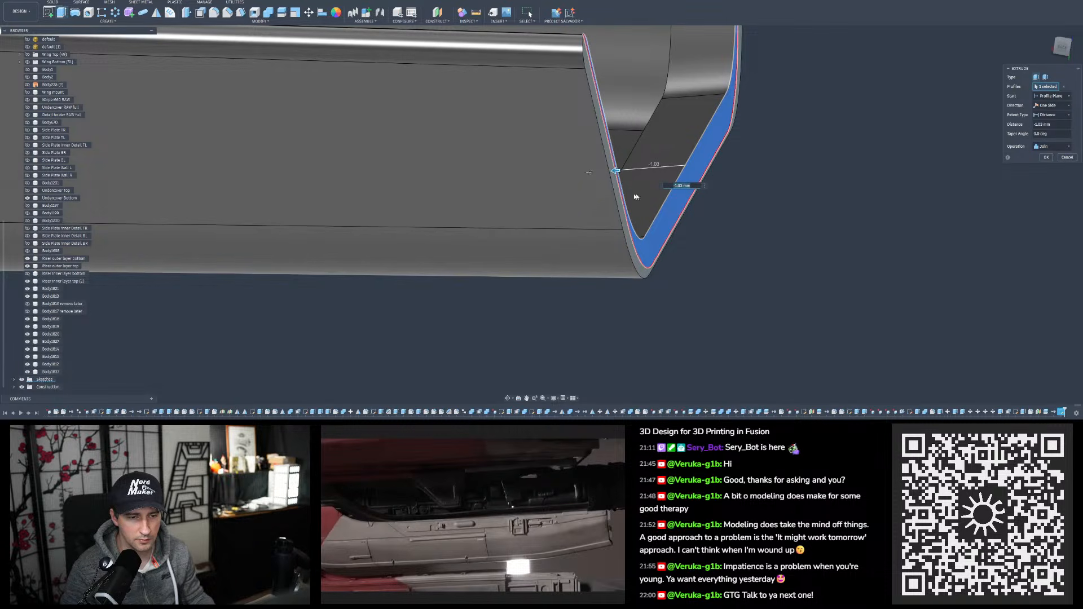
{"action": "mouse_move", "coordinate": [636, 196]}
{"action": "middle_mouse_down", "text": "shift"}
{"action": "mouse_move", "coordinate": [626, 166]}
{"action": "mouse_move", "coordinate": [641, 179]}
{"action": "mouse_move", "coordinate": [637, 206]}
{"action": "middle_mouse_up", "text": "shift"}
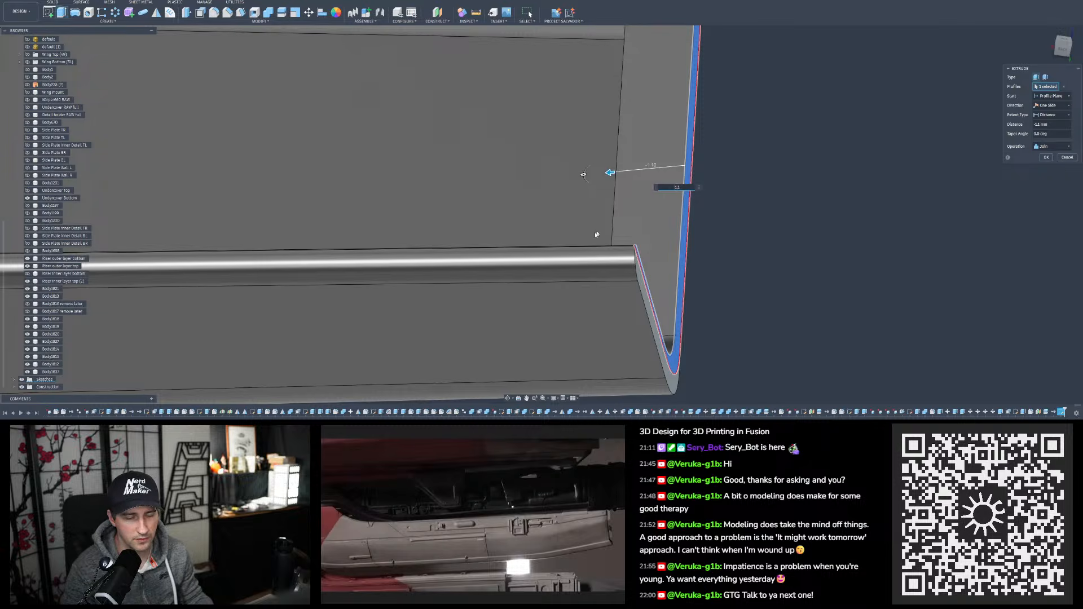
{"action": "key", "text": "Return"}
Select the leftover faces of the narrow recess on the outer bottom layer's rear end and delete them
{"action": "middle_click_drag", "start_coordinate": [590, 266], "coordinate": [619, 111], "text": "shift"}
{"action": "left_click", "coordinate": [640, 90], "text": "shift"}
{"action": "left_click", "coordinate": [640, 74], "text": "shift"}
{"action": "scroll", "coordinate": [615, 116], "scroll_direction": "down", "scroll_amount": 4}
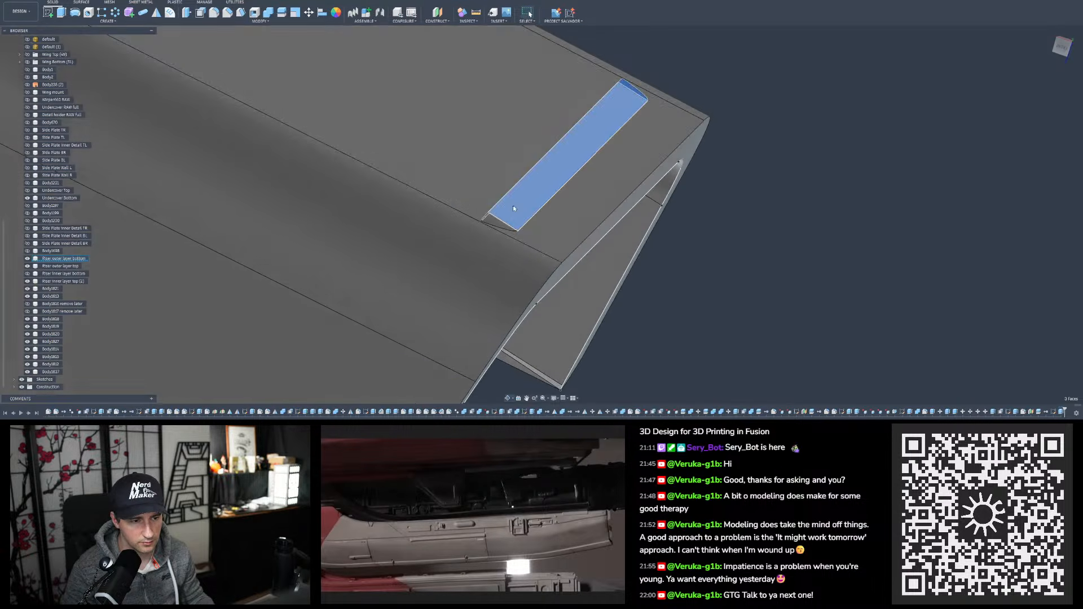
{"action": "scroll", "coordinate": [491, 223], "scroll_direction": "up", "scroll_amount": 4}
{"action": "middle_click_drag", "start_coordinate": [486, 229], "coordinate": [639, 273], "text": "shift"}
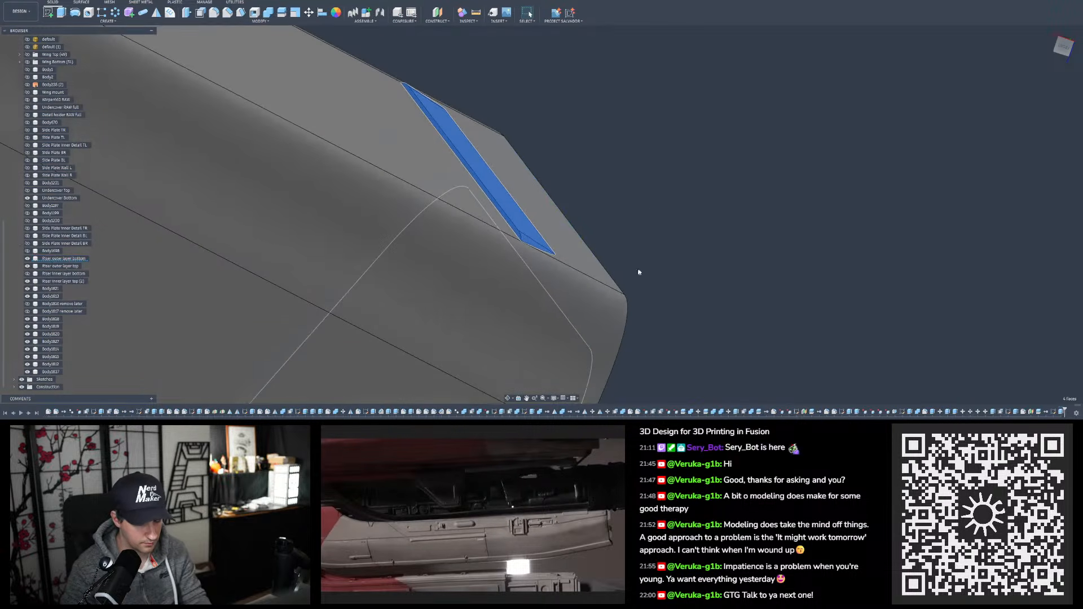
{"action": "left_click", "coordinate": [645, 185]}
{"action": "middle_click_drag", "start_coordinate": [645, 185], "coordinate": [540, 211], "text": "shift"}
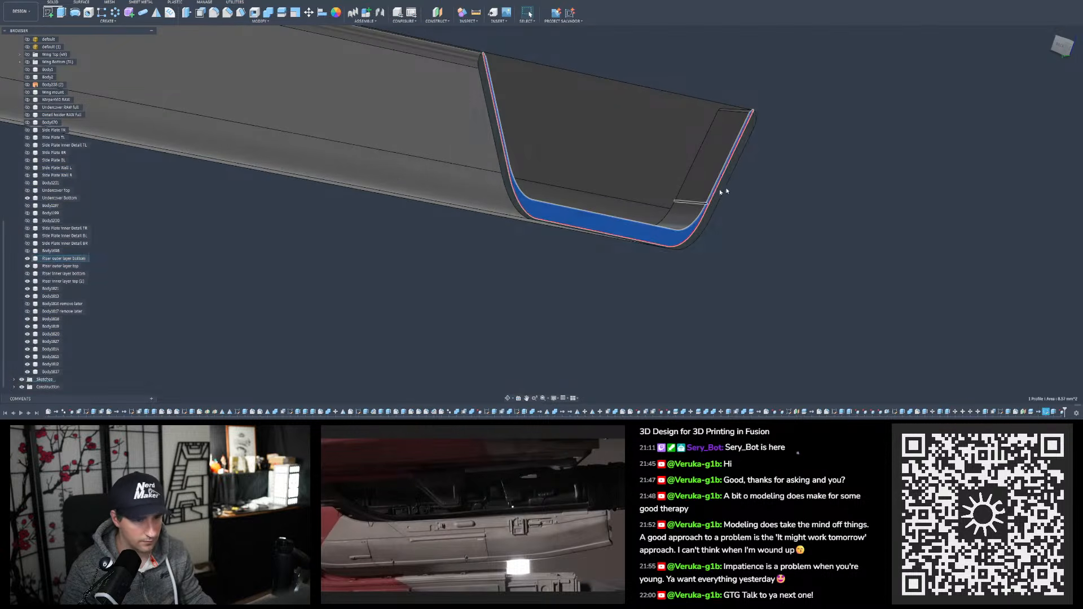
Show the inner bottom layer and examine how the outer layer's new rim meets it along the rear end and corners
{"action": "middle_click_drag", "start_coordinate": [751, 198], "coordinate": [619, 199], "text": "shift"}
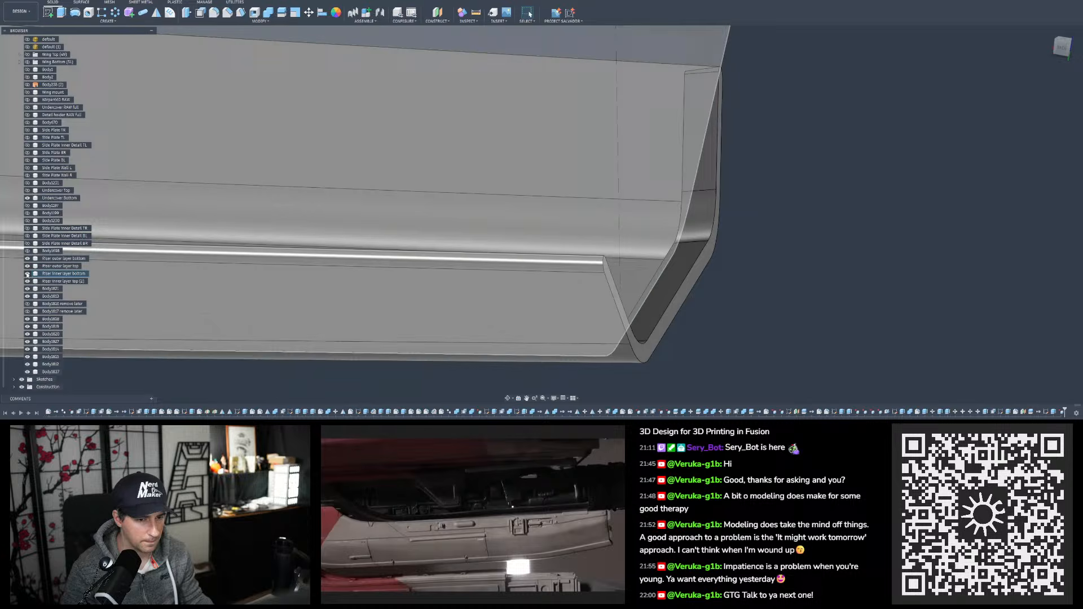
{"action": "left_click", "coordinate": [27, 274]}
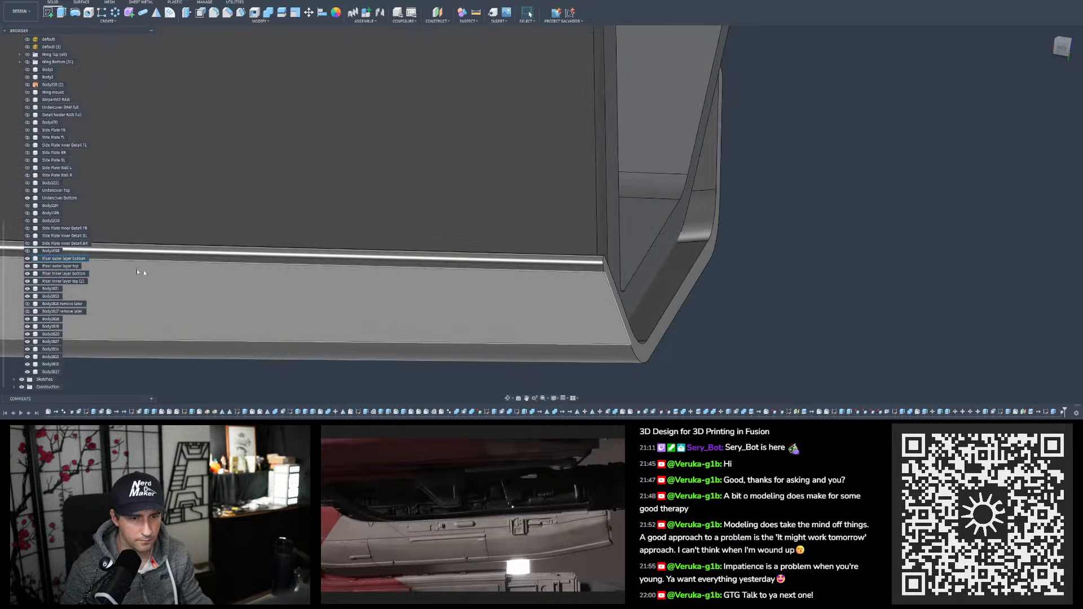
{"action": "scroll", "coordinate": [577, 289], "scroll_direction": "up", "scroll_amount": 2}
{"action": "middle_click_drag", "start_coordinate": [578, 289], "coordinate": [607, 266], "text": "shift"}
{"action": "scroll", "coordinate": [501, 325], "scroll_direction": "up", "scroll_amount": 3}
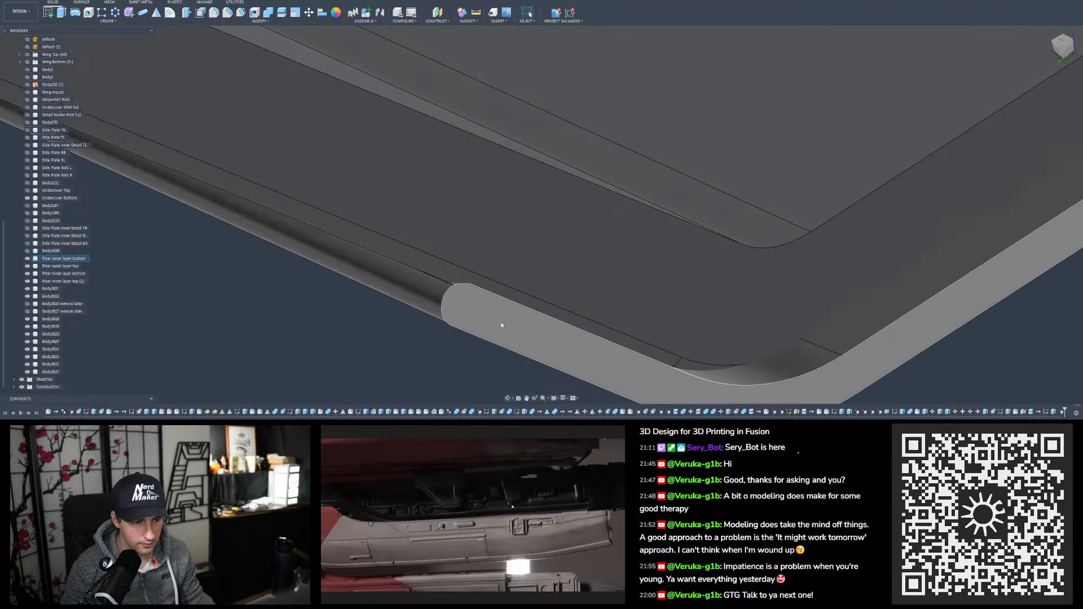
{"action": "middle_click_drag", "start_coordinate": [502, 326], "coordinate": [510, 280], "text": "shift"}
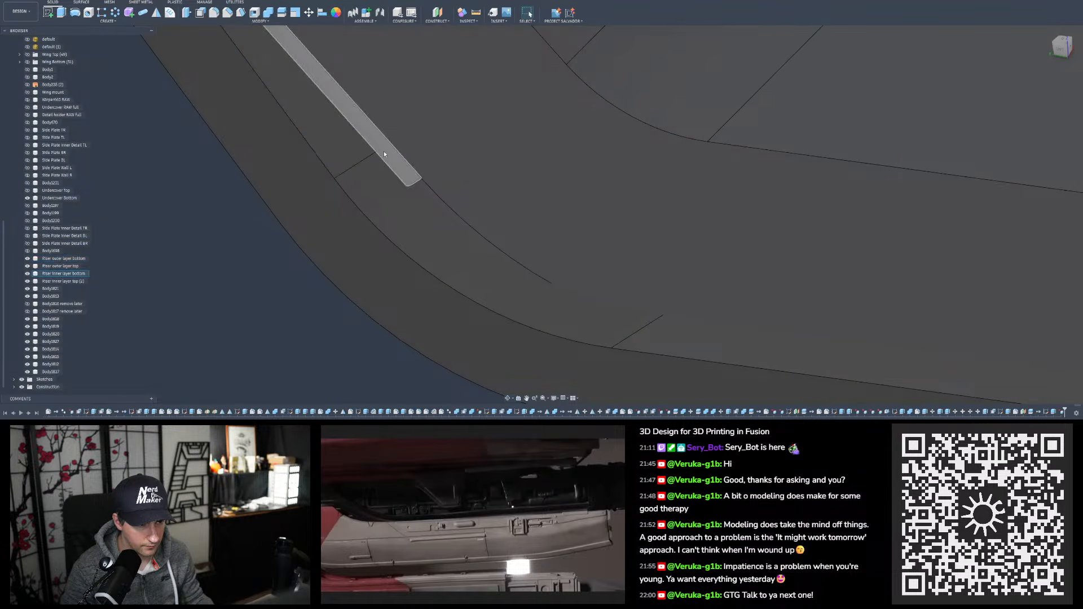
{"action": "scroll", "coordinate": [347, 192], "scroll_direction": "down", "scroll_amount": 5}
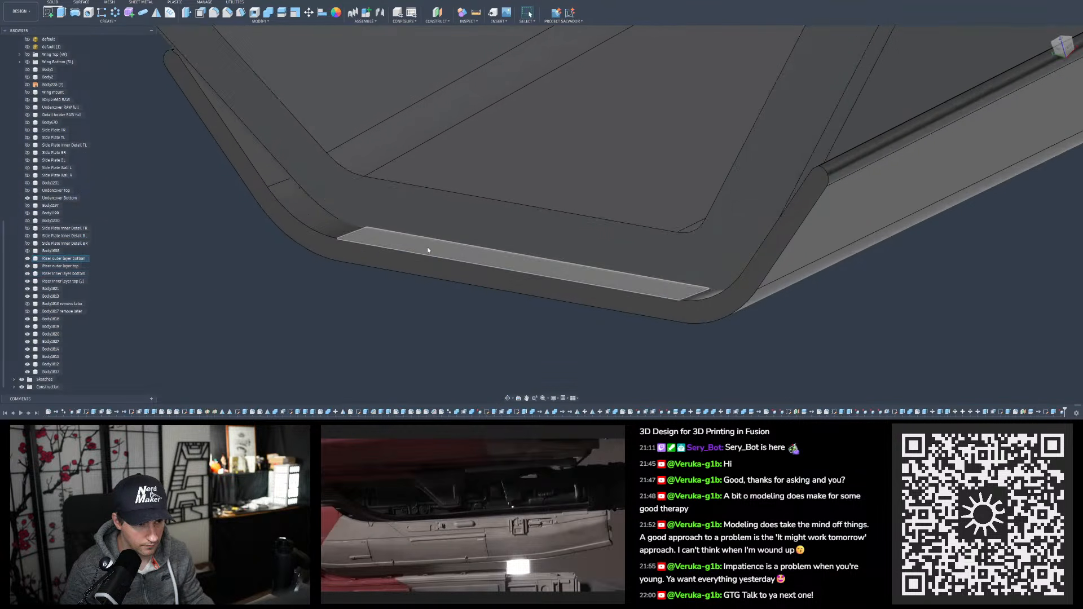
{"action": "middle_click_drag", "start_coordinate": [429, 250], "coordinate": [640, 228], "text": "shift"}
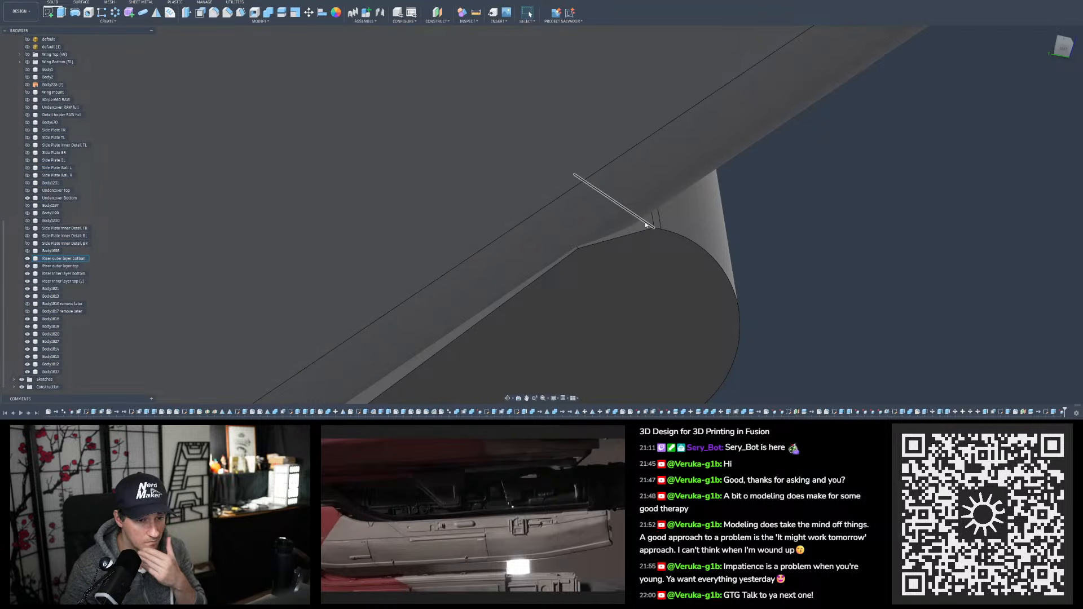
{"action": "middle_click_drag", "start_coordinate": [646, 225], "coordinate": [639, 248], "text": "shift"}
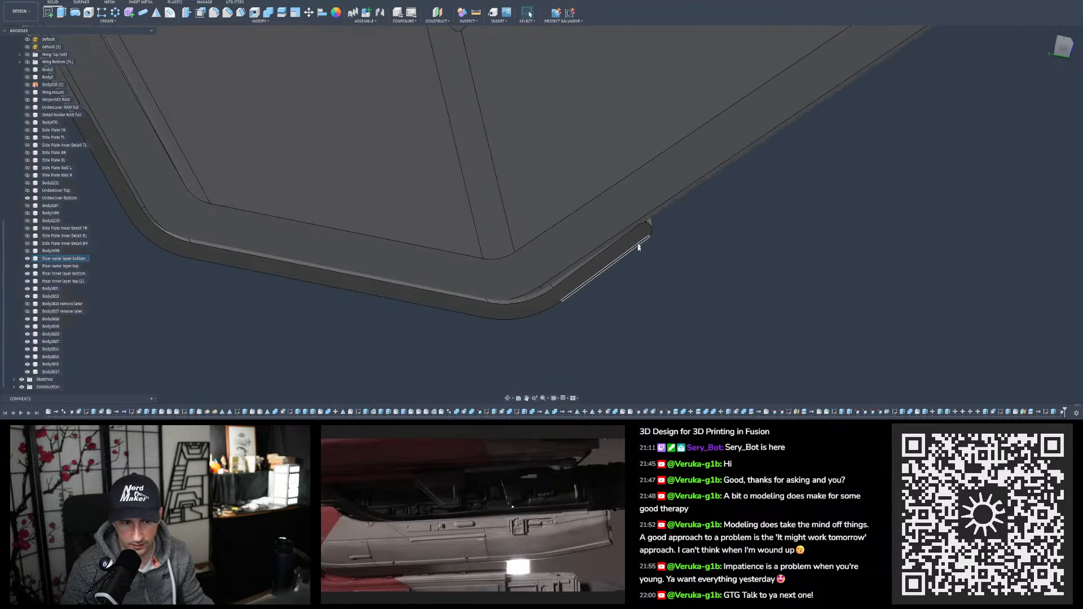
Delete the earlier Remove feature to restore the split-off rear piece of the outer bottom layer and inspect its corners
{"action": "left_click", "coordinate": [1039, 412]}
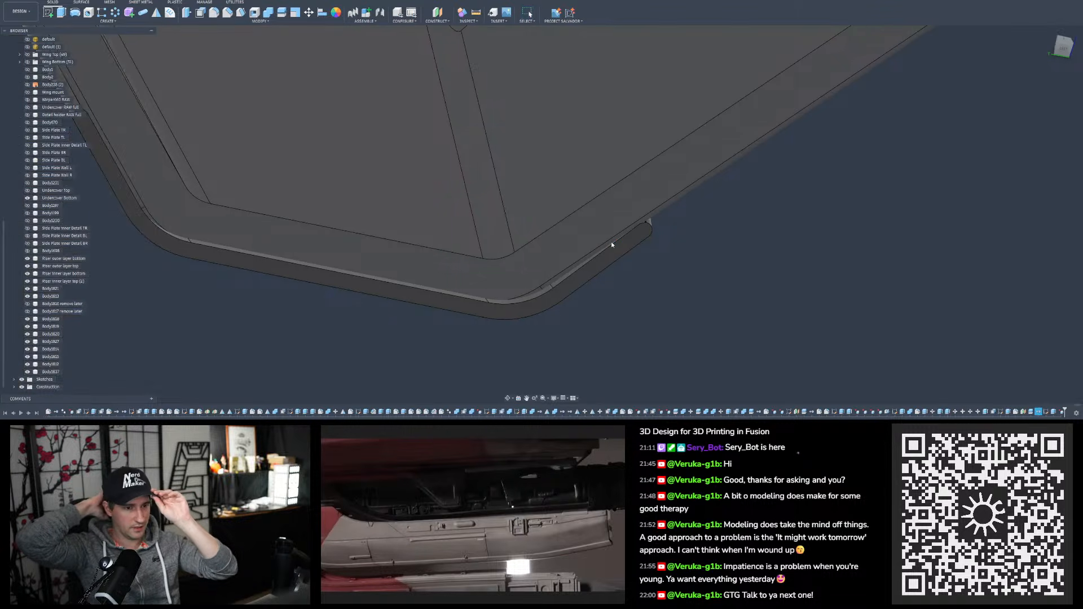
{"action": "key", "text": "Delete"}
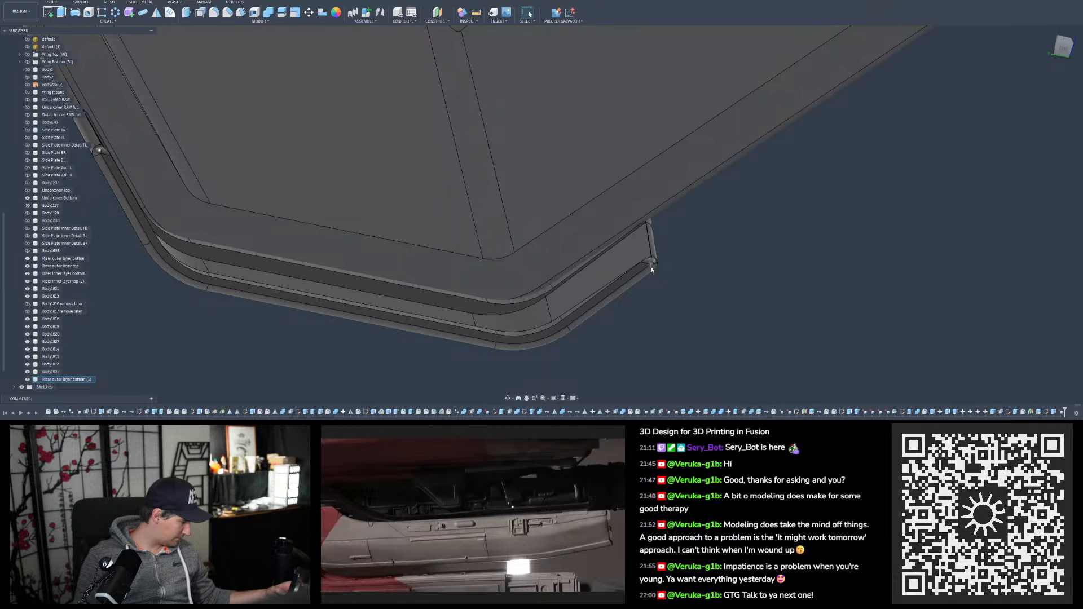
{"action": "left_click", "coordinate": [671, 286]}
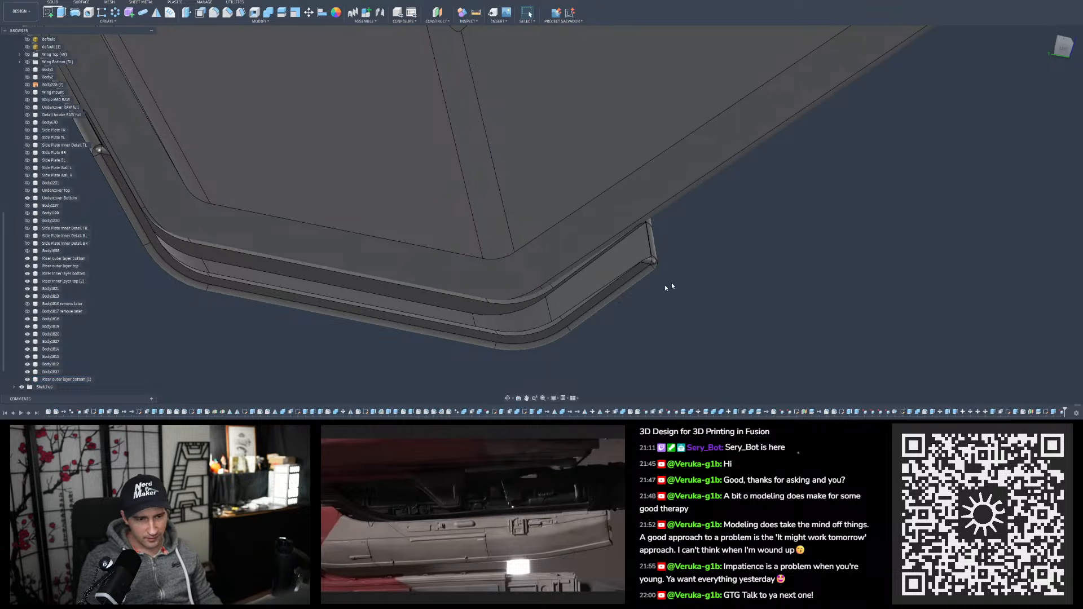
{"action": "scroll", "coordinate": [648, 247], "scroll_direction": "up", "scroll_amount": 6}
{"action": "middle_click_drag", "start_coordinate": [649, 288], "coordinate": [293, 221], "text": "shift"}
{"action": "scroll", "coordinate": [289, 222], "scroll_direction": "up", "scroll_amount": 2}
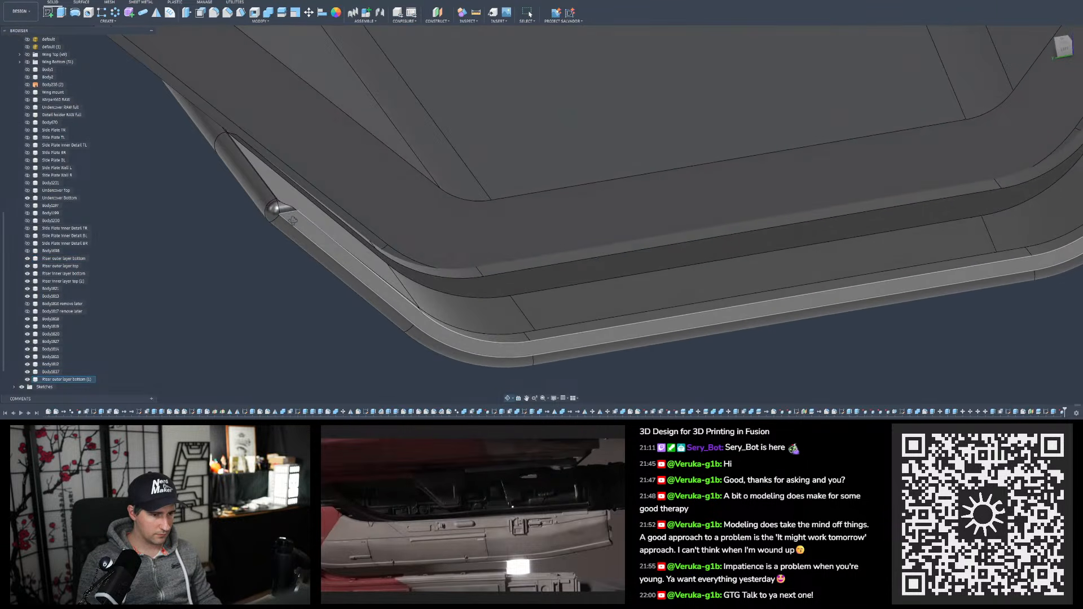
{"action": "left_click_drag", "start_coordinate": [293, 220], "coordinate": [285, 210], "text": "shift"}
{"action": "middle_click_drag", "start_coordinate": [285, 210], "coordinate": [288, 174], "text": "shift"}
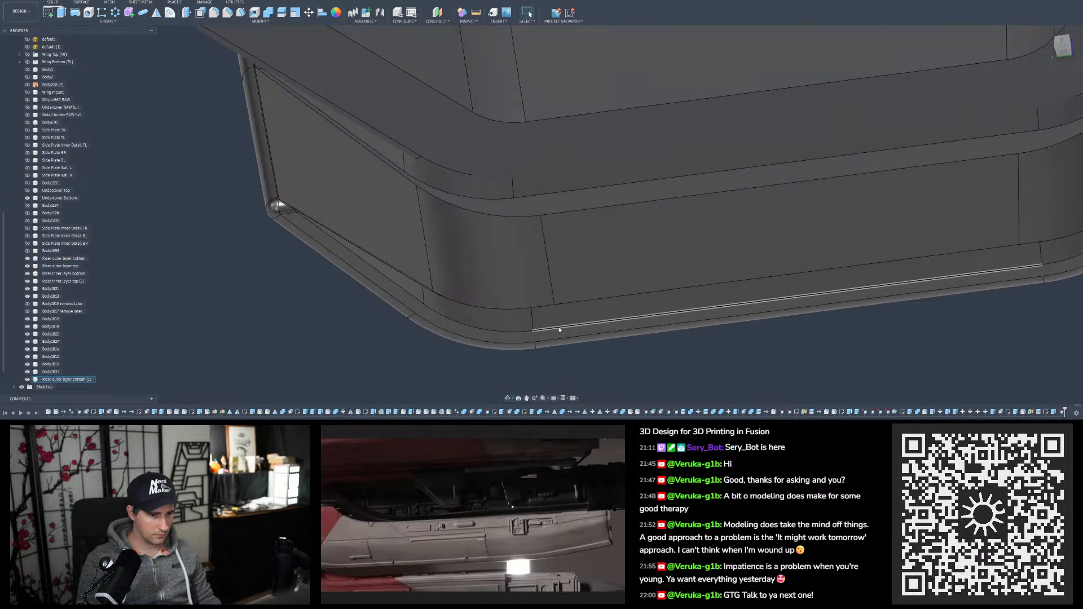
{"action": "middle_click_drag", "start_coordinate": [560, 330], "coordinate": [627, 293], "text": "shift"}
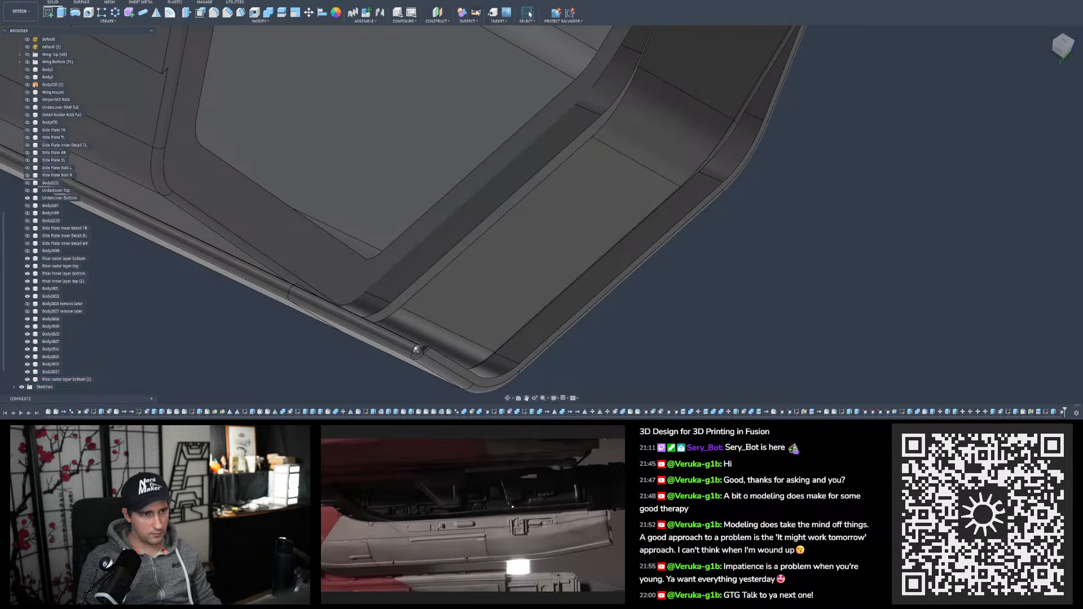
Measure the split-off piece's rim width and the distance from the outer layer's rim edge to the inner layer's end face
{"action": "key", "text": "i"}
{"action": "left_click", "coordinate": [674, 197]}
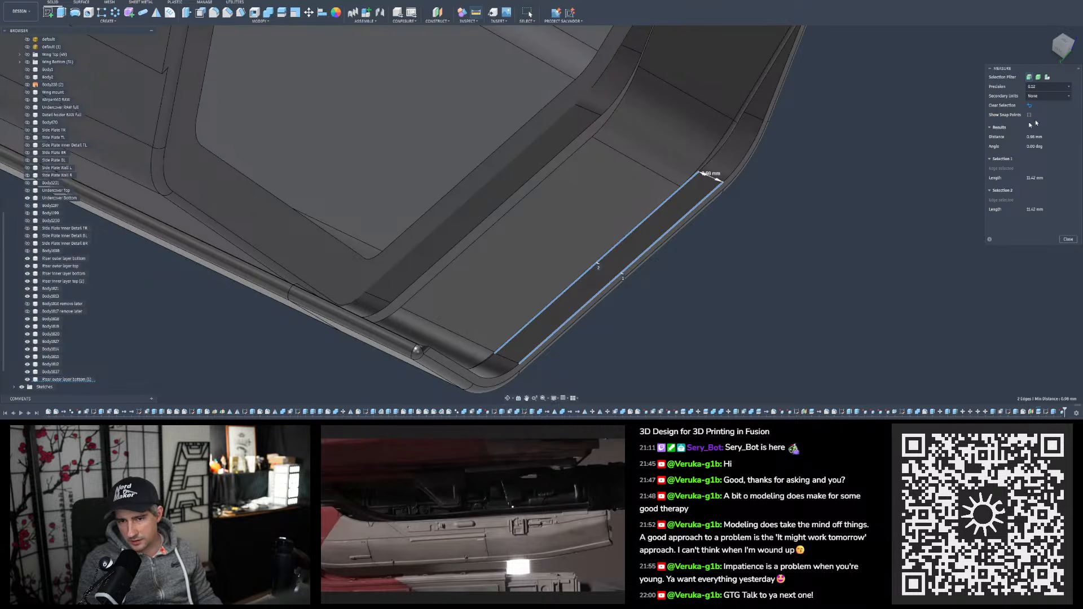
{"action": "left_click", "coordinate": [925, 193]}
{"action": "scroll", "coordinate": [584, 142], "scroll_direction": "up", "scroll_amount": 2}
{"action": "left_click", "coordinate": [574, 137]}
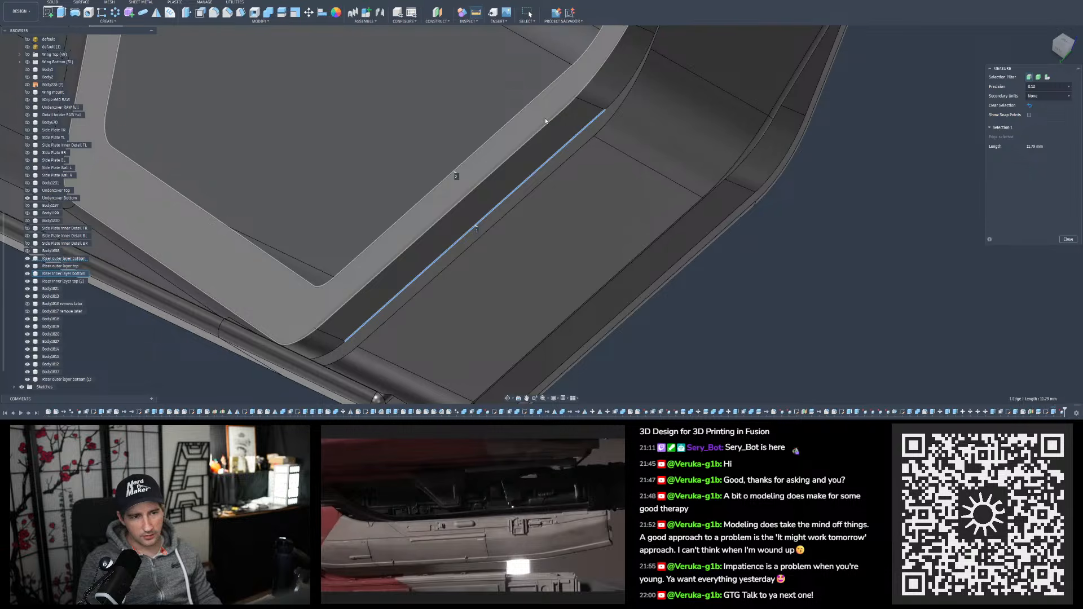
{"action": "left_click", "coordinate": [542, 148]}
{"action": "scroll", "coordinate": [325, 314], "scroll_direction": "up", "scroll_amount": 3}
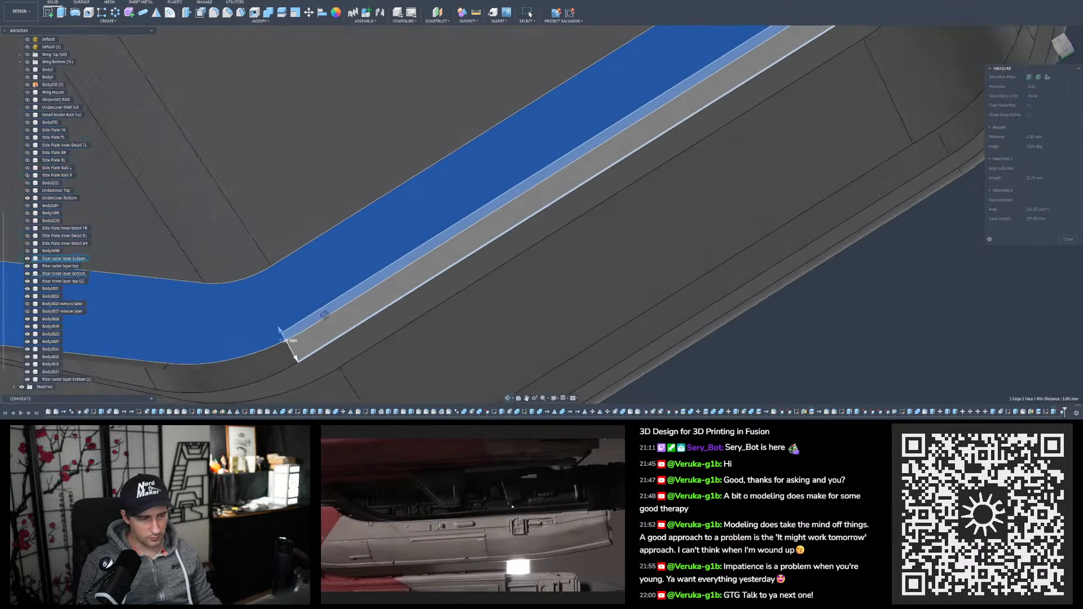
Measure the distance from the inner layer's end face to the rim's corner vertex and finish measuring
{"action": "middle_click_drag", "start_coordinate": [324, 314], "coordinate": [395, 286], "text": "shift"}
{"action": "scroll", "coordinate": [423, 260], "scroll_direction": "down", "scroll_amount": 3}
{"action": "left_click", "coordinate": [262, 348]}
{"action": "scroll", "coordinate": [344, 265], "scroll_direction": "up", "scroll_amount": 1}
{"action": "left_click", "coordinate": [393, 286]}
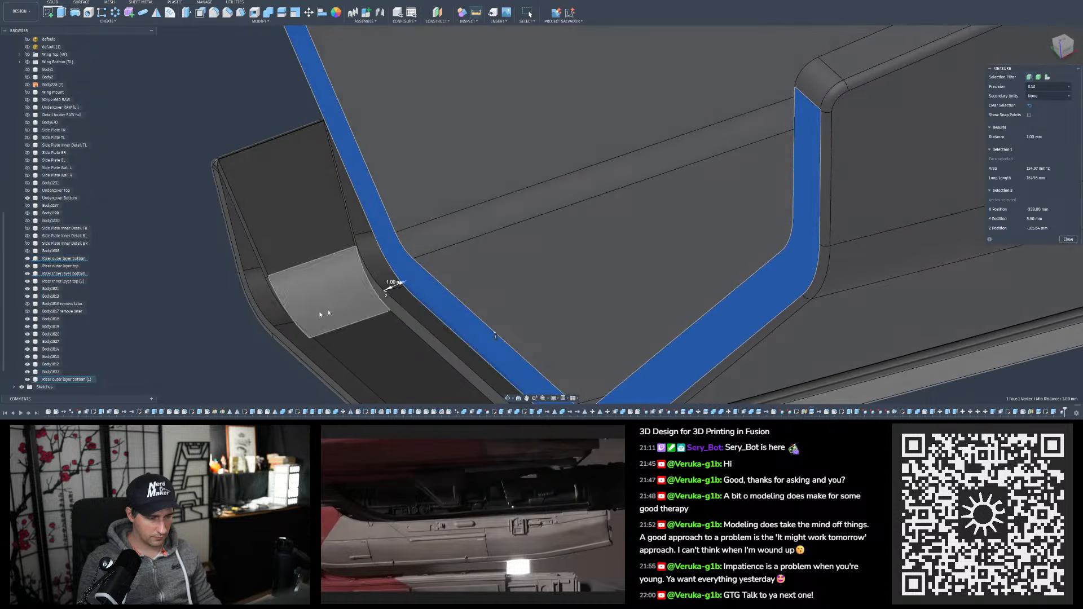
{"action": "left_click", "coordinate": [249, 329]}
{"action": "middle_click_drag", "start_coordinate": [312, 312], "coordinate": [341, 239], "text": "shift"}
{"action": "scroll", "coordinate": [364, 244], "scroll_direction": "down", "scroll_amount": 4}
{"action": "scroll", "coordinate": [370, 305], "scroll_direction": "up", "scroll_amount": 2}
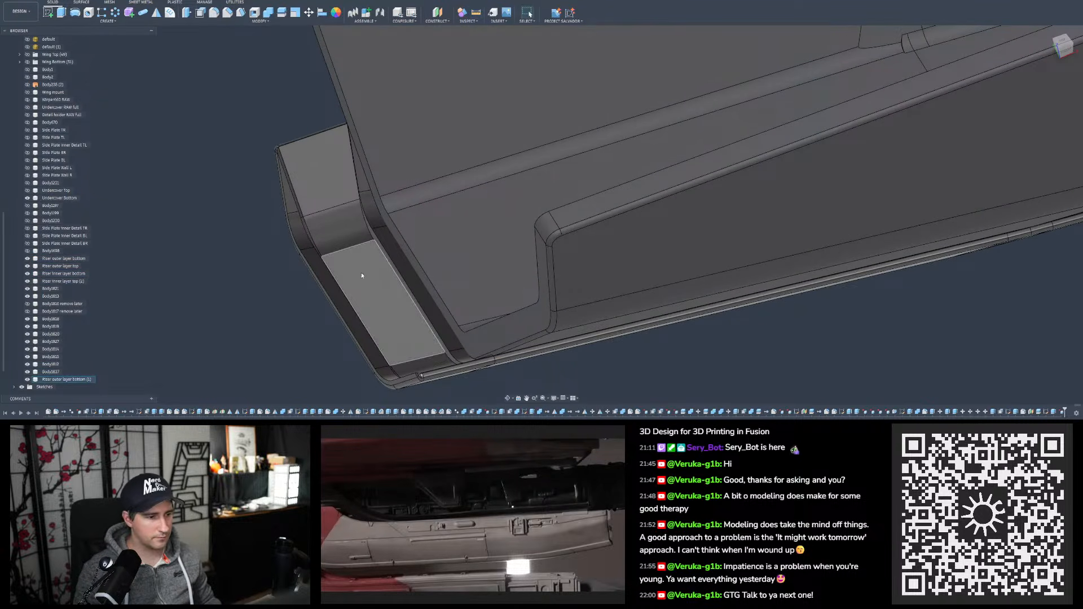
Hide the split-off rear piece and start a fillet on the rear rim's outer edge chain and the rounded edges at both ends
{"action": "left_click", "coordinate": [28, 381]}
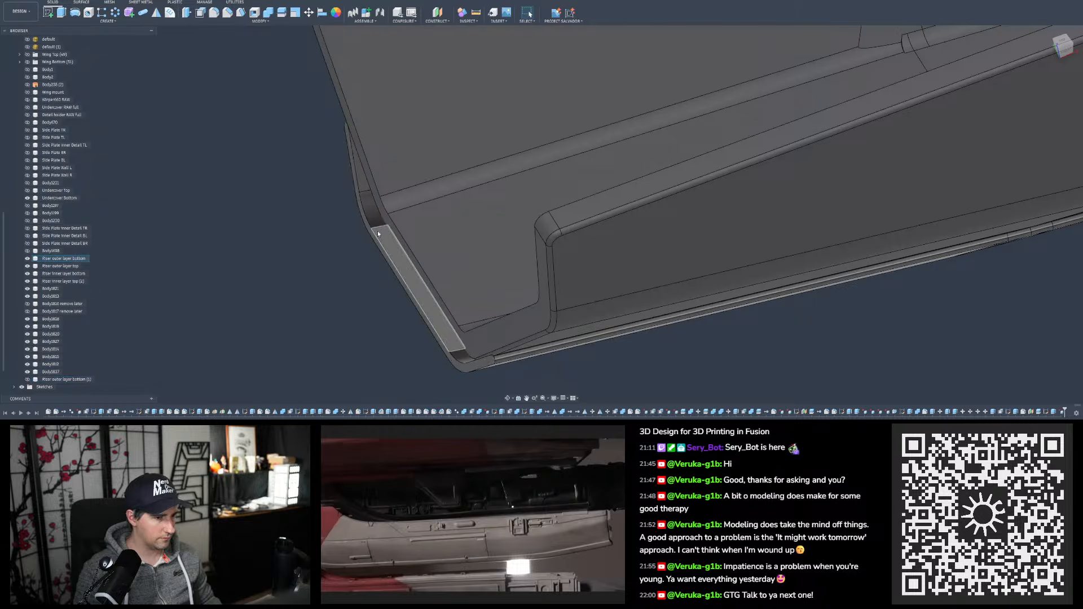
{"action": "middle_click_drag", "start_coordinate": [415, 300], "coordinate": [285, 54], "text": "shift"}
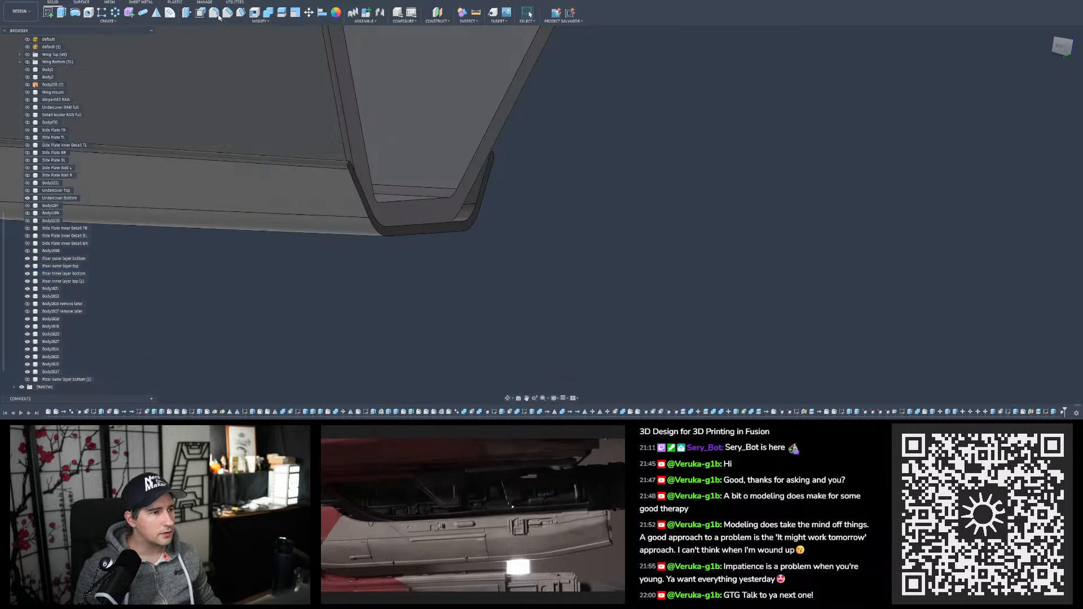
{"action": "scroll", "coordinate": [338, 158], "scroll_direction": "up", "scroll_amount": 5}
{"action": "left_click", "coordinate": [309, 145]}
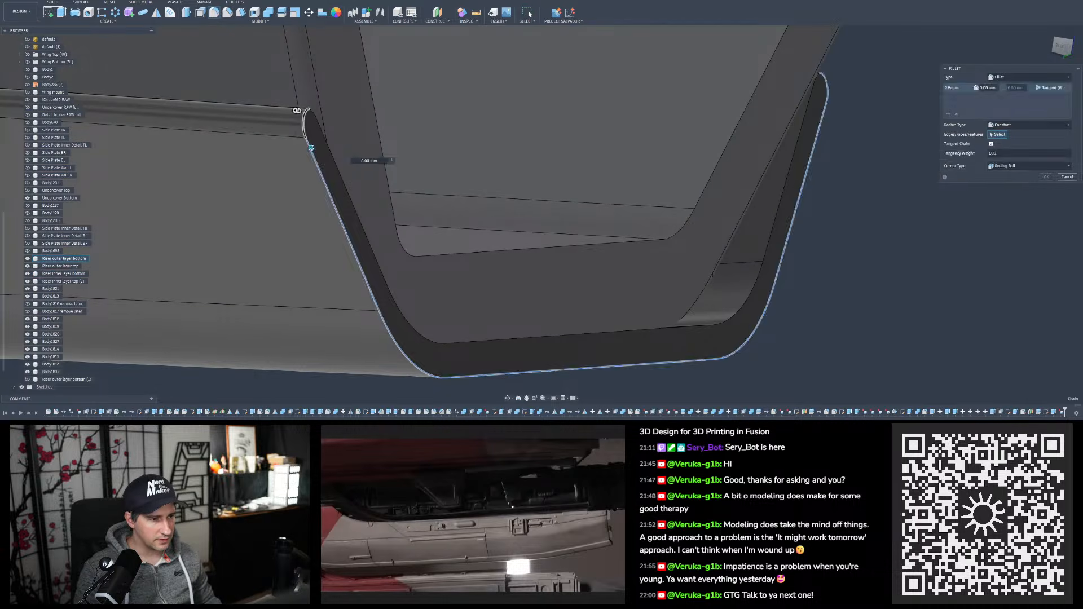
{"action": "middle_click_drag", "start_coordinate": [310, 145], "coordinate": [322, 181], "text": "shift"}
{"action": "left_click", "coordinate": [321, 107]}
{"action": "scroll", "coordinate": [321, 181], "scroll_direction": "down", "scroll_amount": 5}
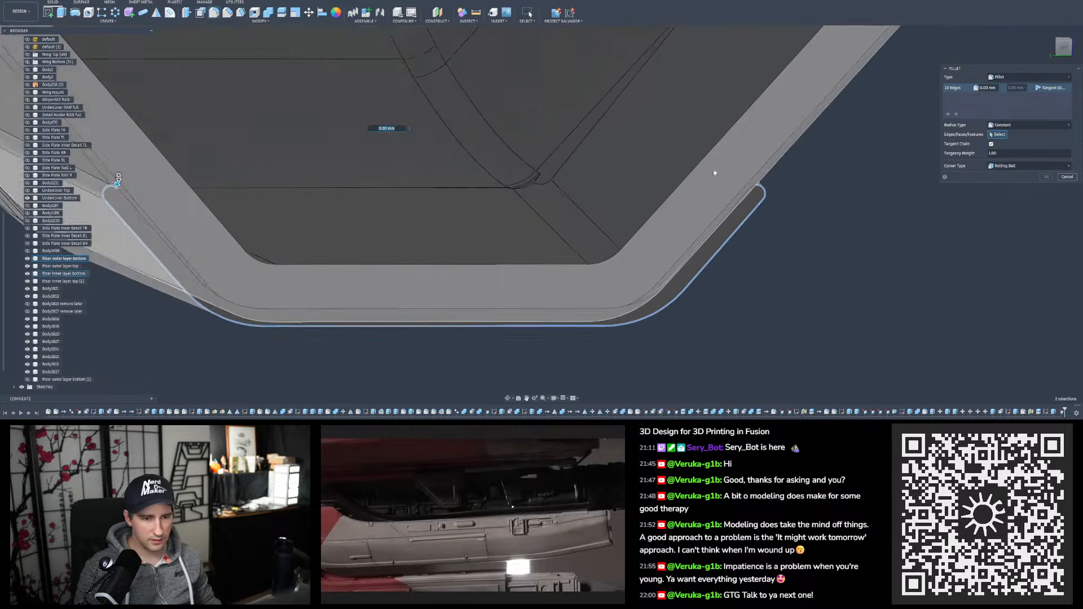
{"action": "scroll", "coordinate": [756, 194], "scroll_direction": "up", "scroll_amount": 5}
{"action": "left_click", "coordinate": [756, 195]}
{"action": "scroll", "coordinate": [787, 181], "scroll_direction": "up", "scroll_amount": 1}
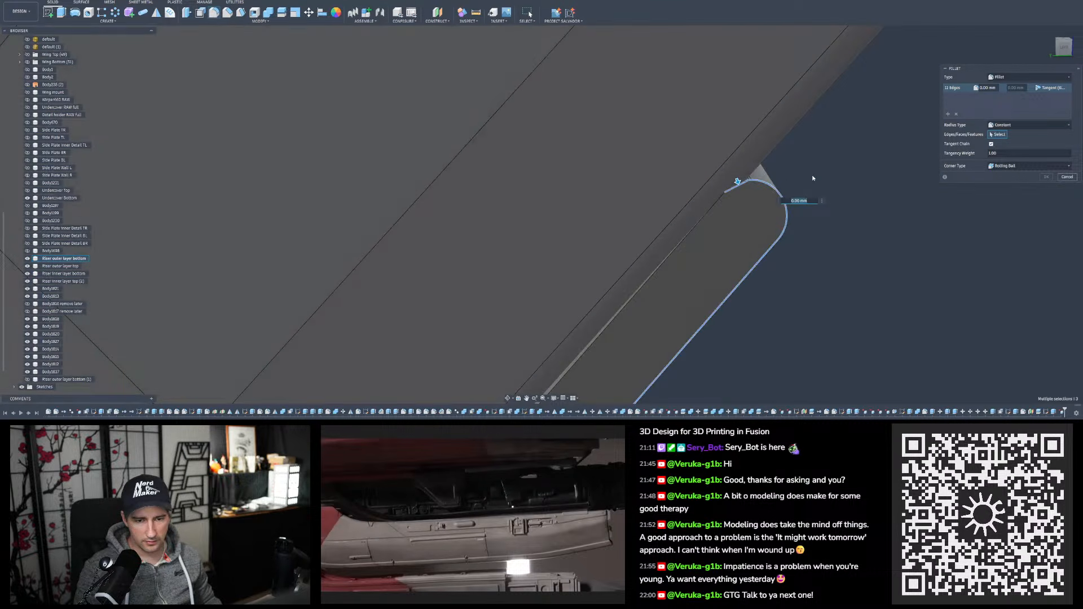
Apply a 0.3 mm fillet radius to the selected rim edges, checking the rounding at both ends
{"action": "type", "text": "0,3"}
{"action": "key", "text": "Return"}
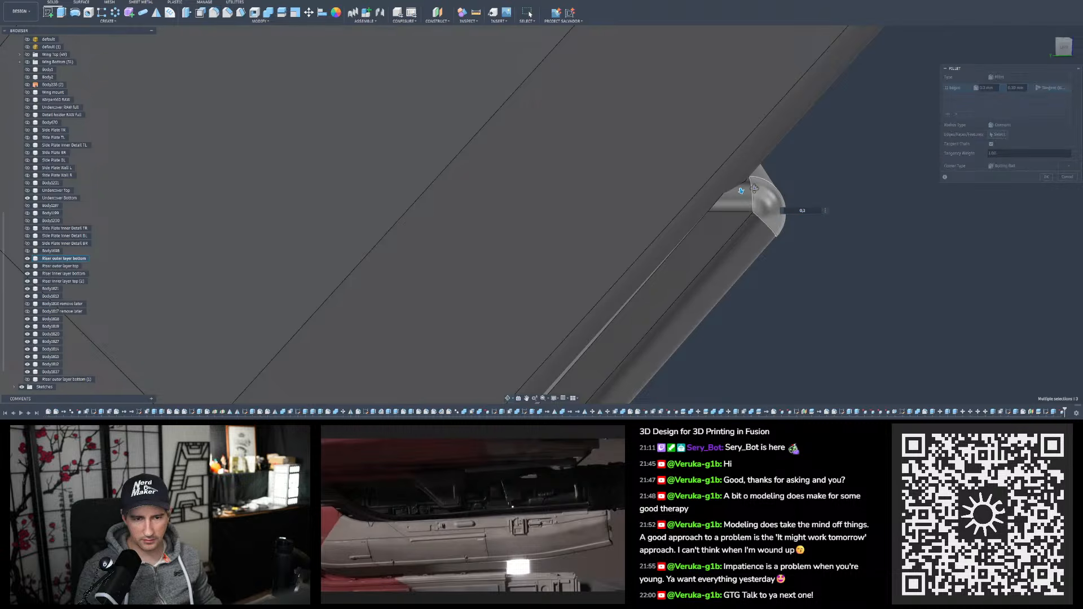
{"action": "middle_click_drag", "start_coordinate": [755, 188], "coordinate": [845, 153], "text": "shift"}
{"action": "scroll", "coordinate": [845, 153], "scroll_direction": "down", "scroll_amount": 4}
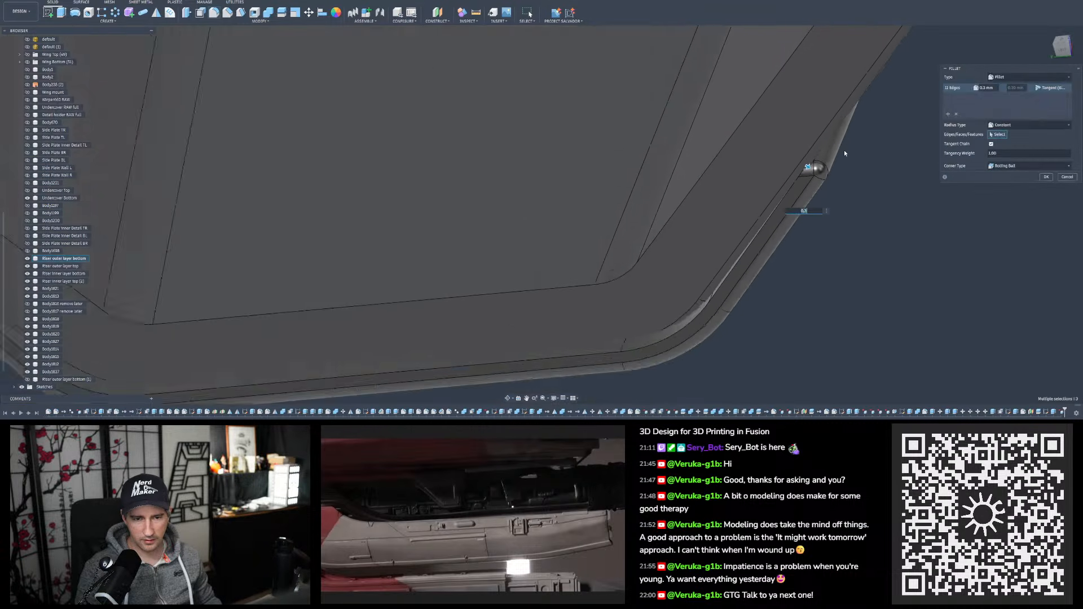
{"action": "scroll", "coordinate": [845, 153], "scroll_direction": "down", "scroll_amount": 5}
{"action": "scroll", "coordinate": [532, 192], "scroll_direction": "up", "scroll_amount": 6}
{"action": "middle_click_drag", "start_coordinate": [531, 191], "coordinate": [599, 252], "text": "shift"}
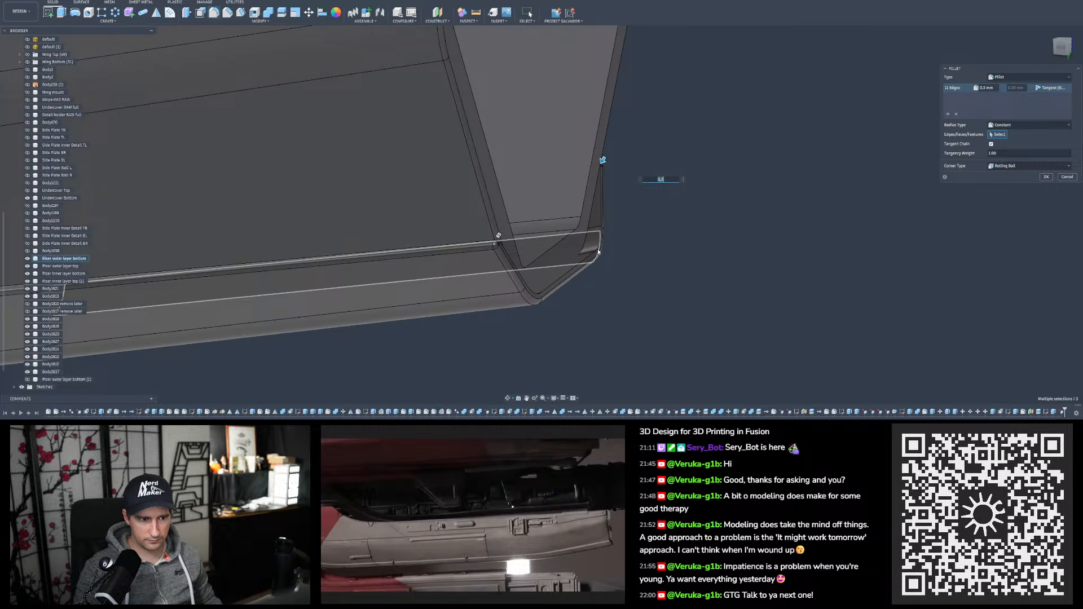
{"action": "key", "text": "Return"}
{"action": "scroll", "coordinate": [625, 249], "scroll_direction": "up", "scroll_amount": 3}
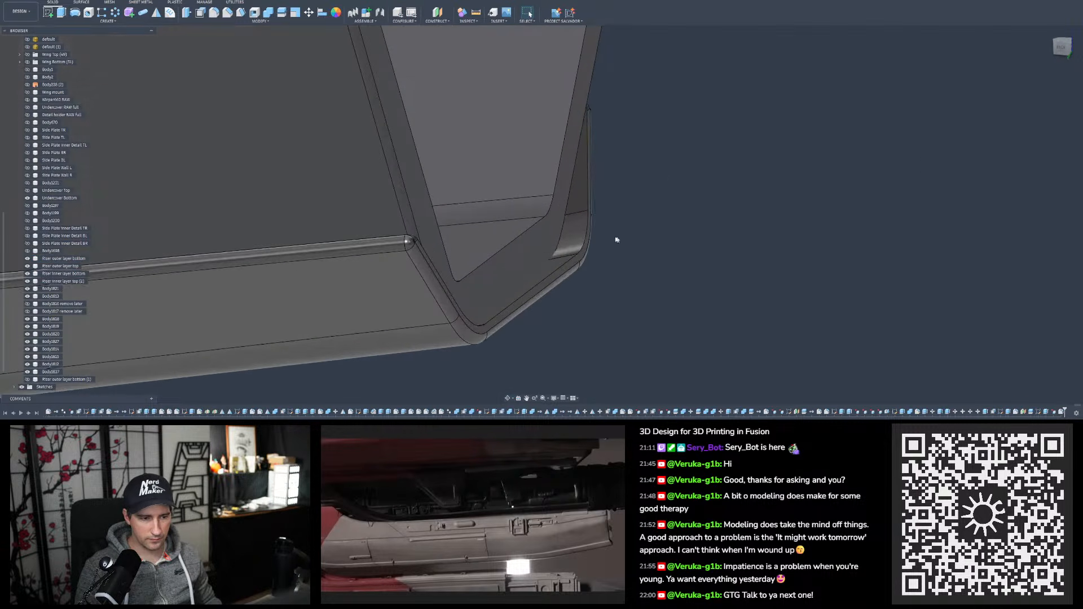
Show the split-off rear piece again for comparison with the filleted rim, and remove that body
{"action": "middle_click_drag", "start_coordinate": [616, 239], "coordinate": [577, 235], "text": "shift"}
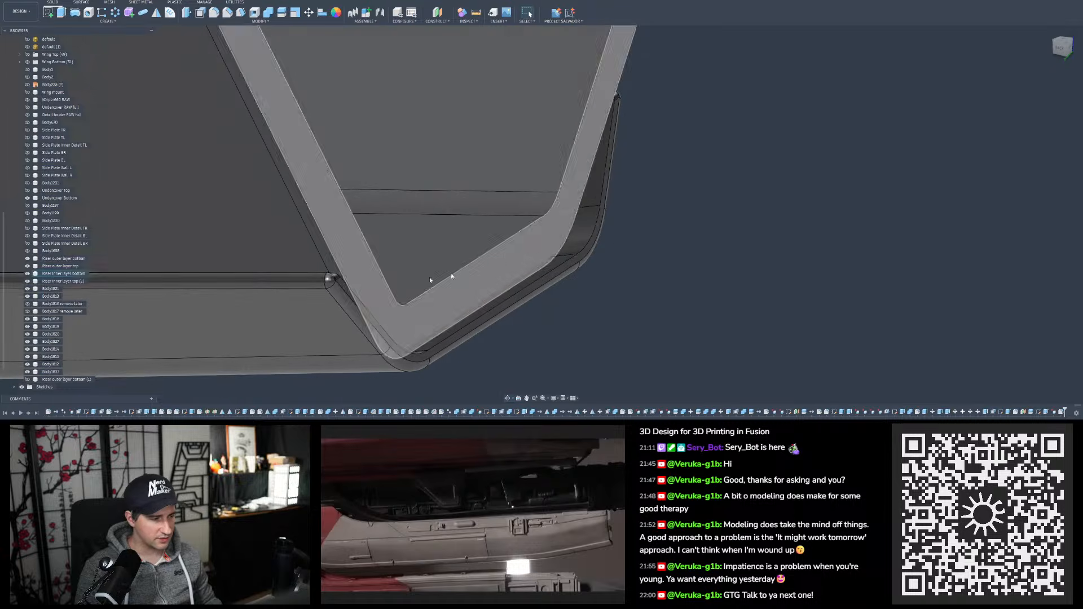
{"action": "left_click", "coordinate": [26, 380]}
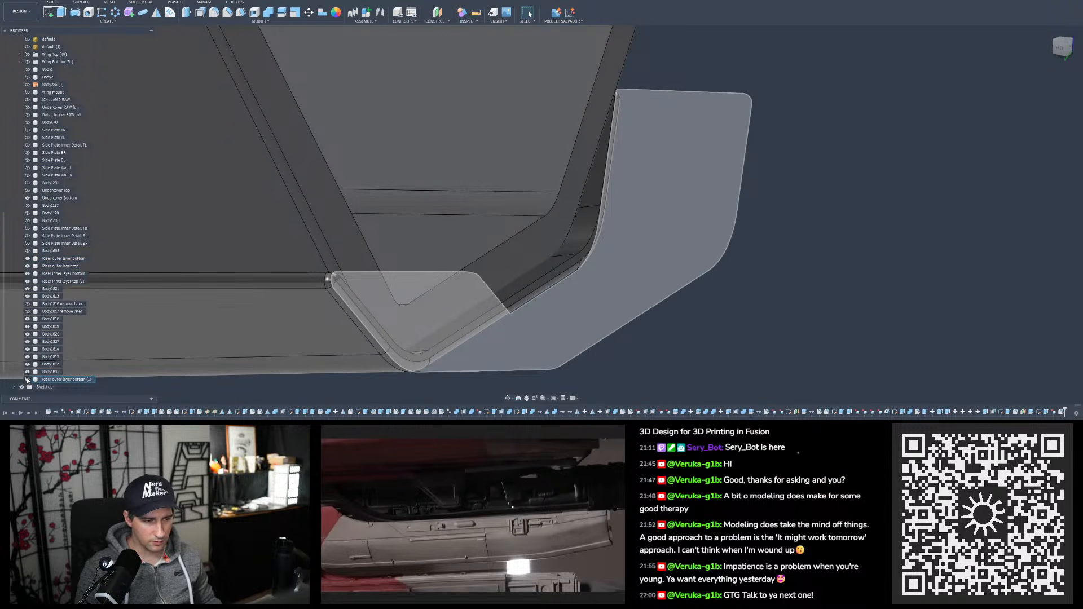
{"action": "left_click", "coordinate": [28, 381]}
{"action": "middle_click_drag", "start_coordinate": [464, 293], "coordinate": [446, 242], "text": "shift"}
{"action": "scroll", "coordinate": [365, 260], "scroll_direction": "up", "scroll_amount": 5}
{"action": "mouse_move", "coordinate": [364, 260]}
{"action": "middle_mouse_down", "text": "shift"}
{"action": "mouse_move", "coordinate": [343, 253]}
{"action": "mouse_move", "coordinate": [350, 247]}
{"action": "middle_mouse_up", "text": "shift"}
{"action": "scroll", "coordinate": [421, 208], "scroll_direction": "down", "scroll_amount": 5}
{"action": "middle_click_drag", "start_coordinate": [586, 190], "coordinate": [503, 283], "text": "shift"}
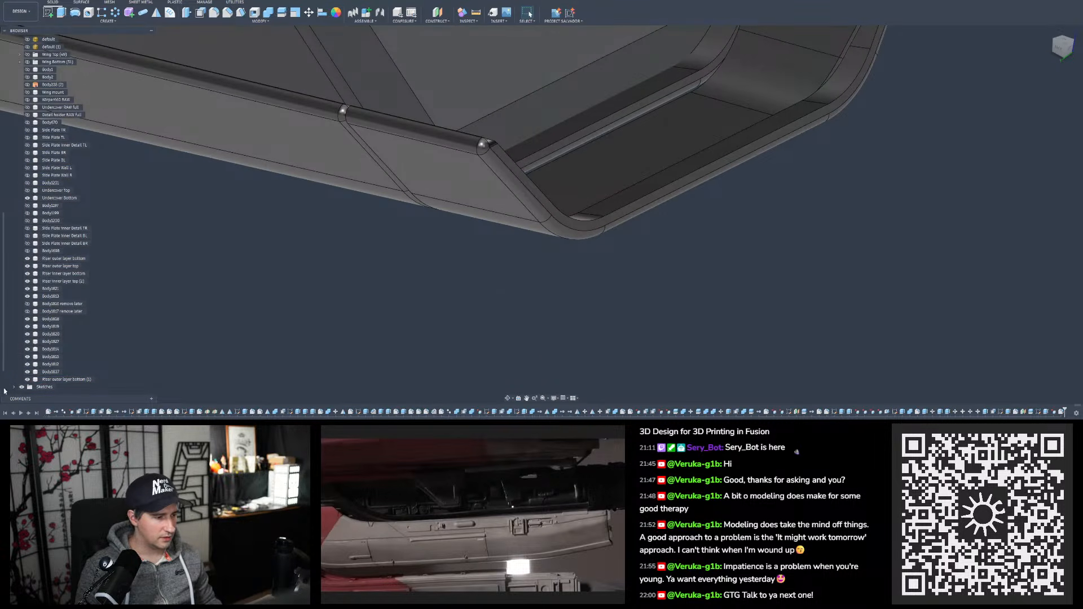
{"action": "right_click", "coordinate": [60, 381]}
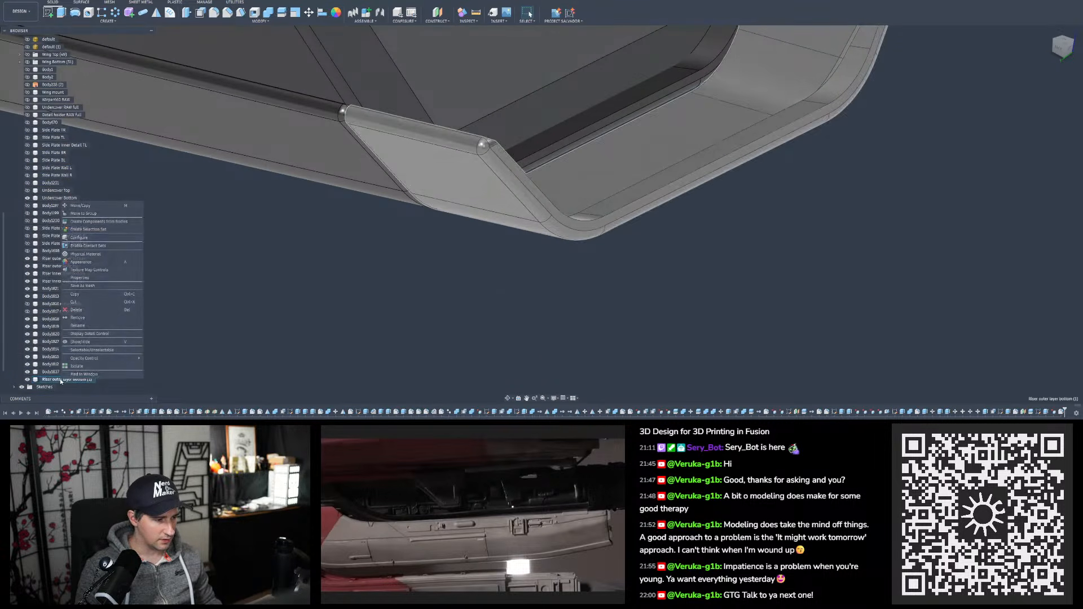
{"action": "left_click", "coordinate": [78, 319]}
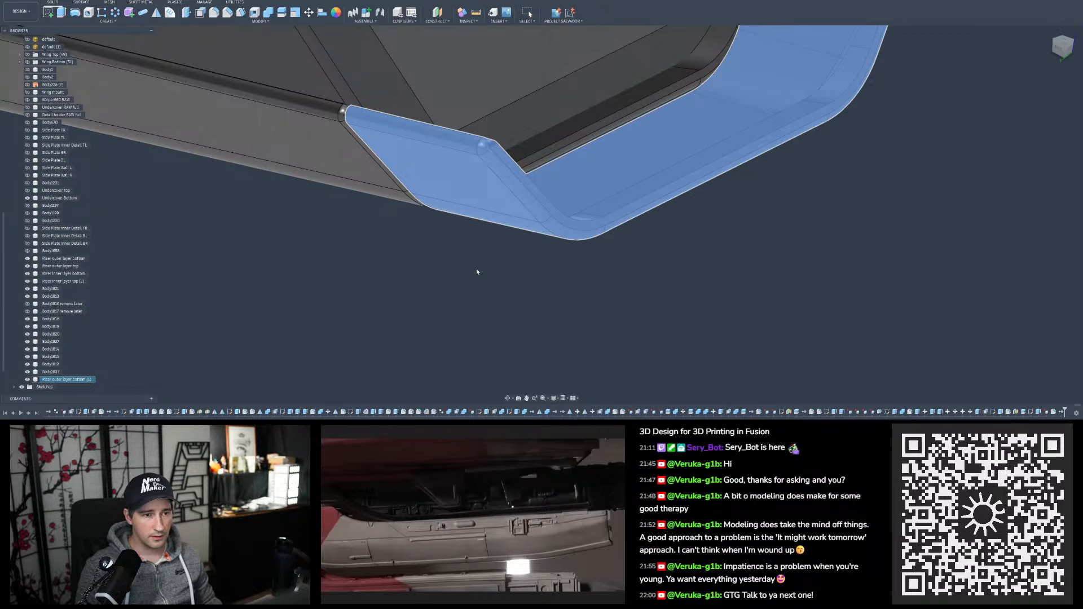
Combine the outer bottom floor layer with the inner bottom floor layer into one body using a join
{"action": "middle_click_drag", "start_coordinate": [534, 295], "coordinate": [446, 77], "text": "shift"}
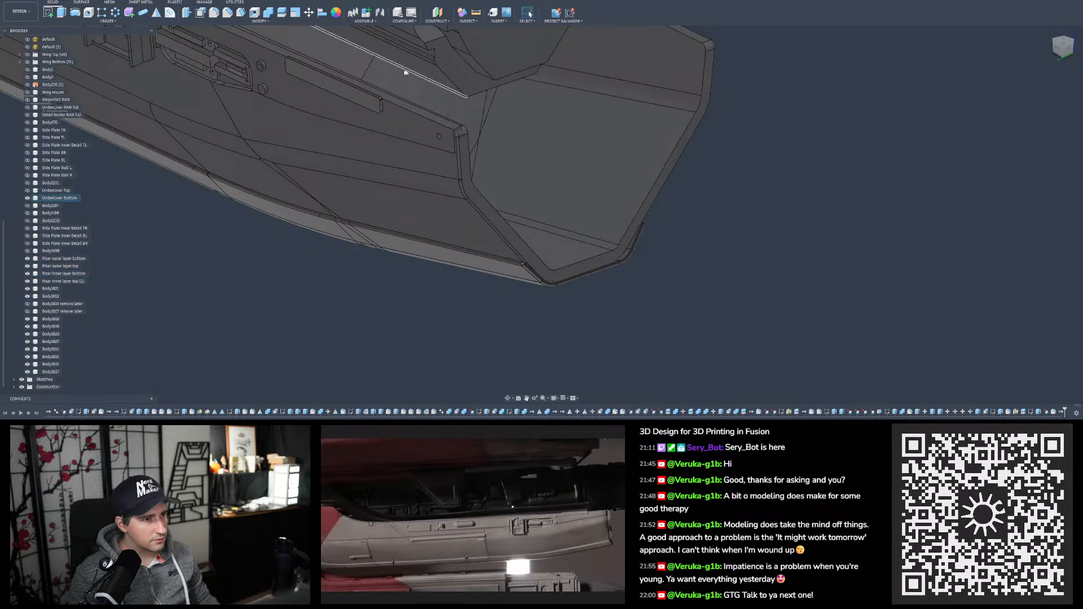
{"action": "left_click", "coordinate": [269, 12]}
{"action": "left_click", "coordinate": [475, 231]}
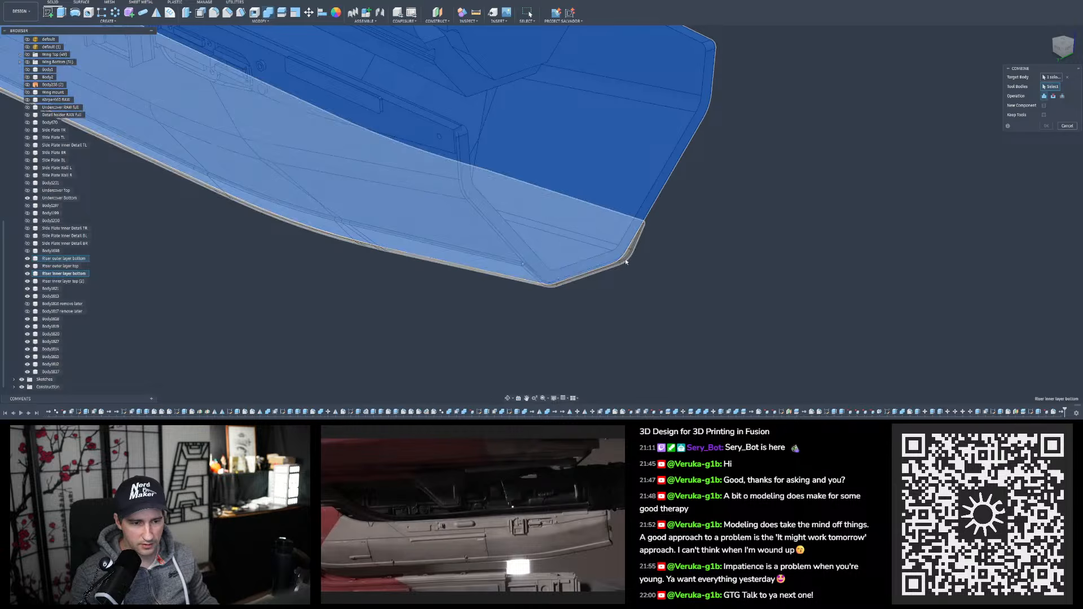
{"action": "left_click", "coordinate": [626, 252]}
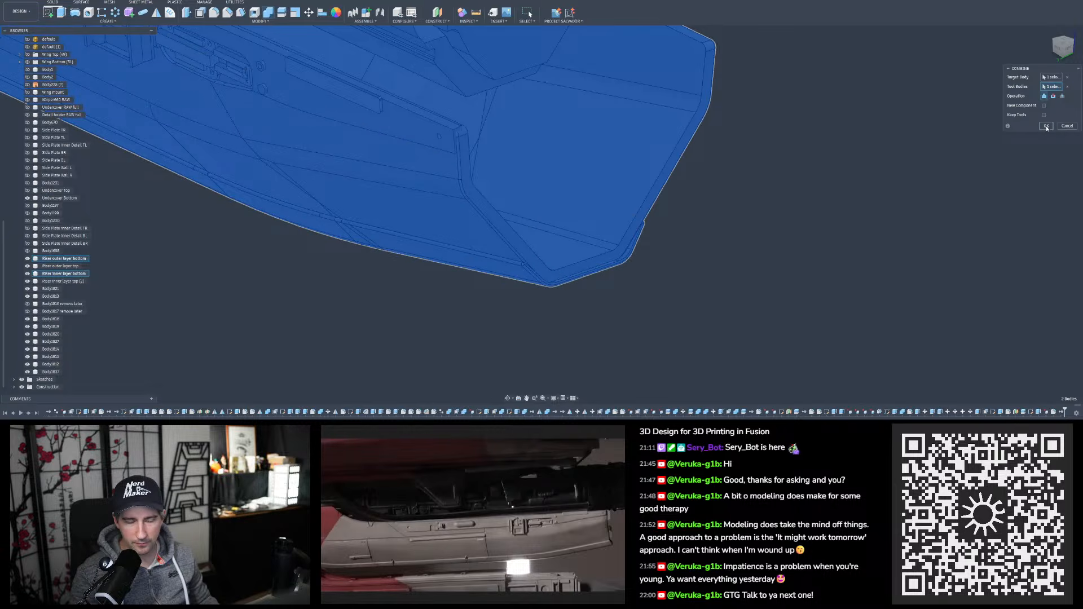
{"action": "key", "text": "Return"}
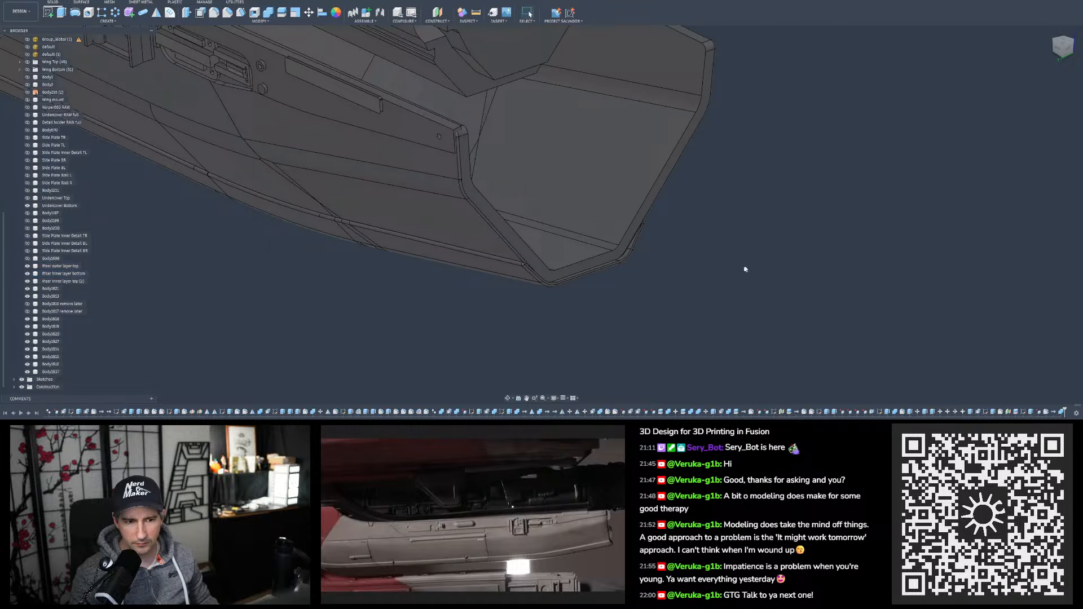
Show the section analysis and examine the cut through the bottom layers at the rear rim for gaps
{"action": "scroll", "coordinate": [759, 266], "scroll_direction": "down", "scroll_amount": 6}
{"action": "middle_click_drag", "start_coordinate": [620, 257], "coordinate": [648, 263], "text": "shift"}
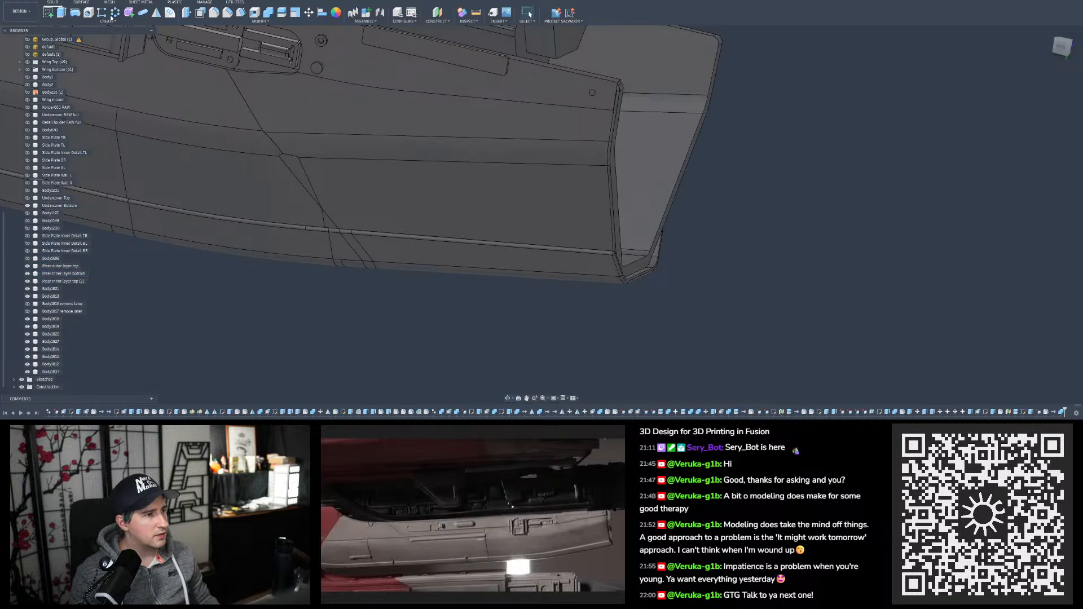
{"action": "scroll", "coordinate": [30, 62], "scroll_direction": "up", "scroll_amount": 3}
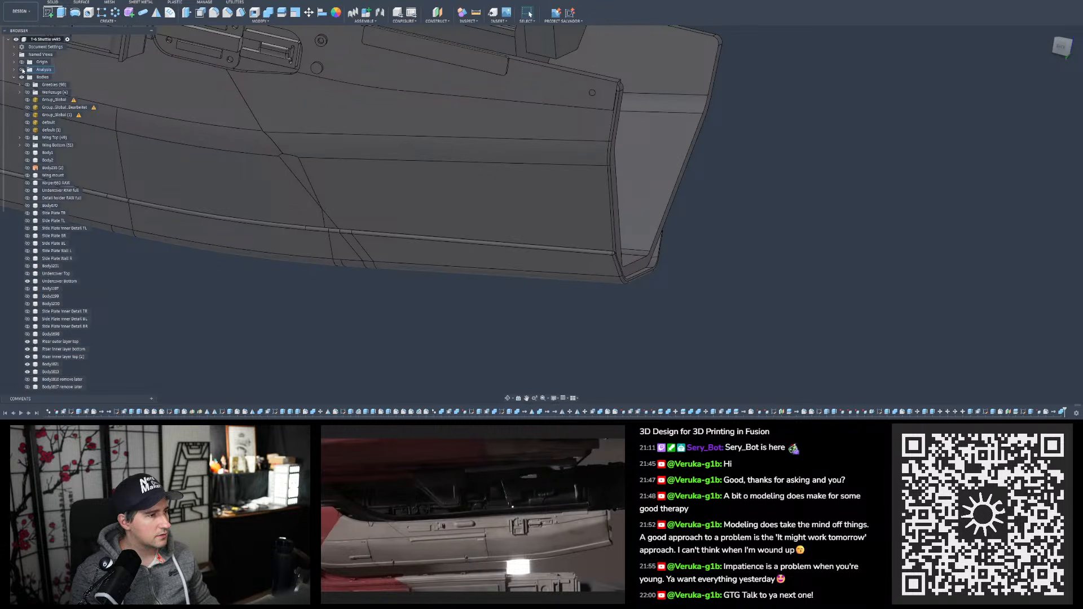
{"action": "left_click", "coordinate": [22, 69]}
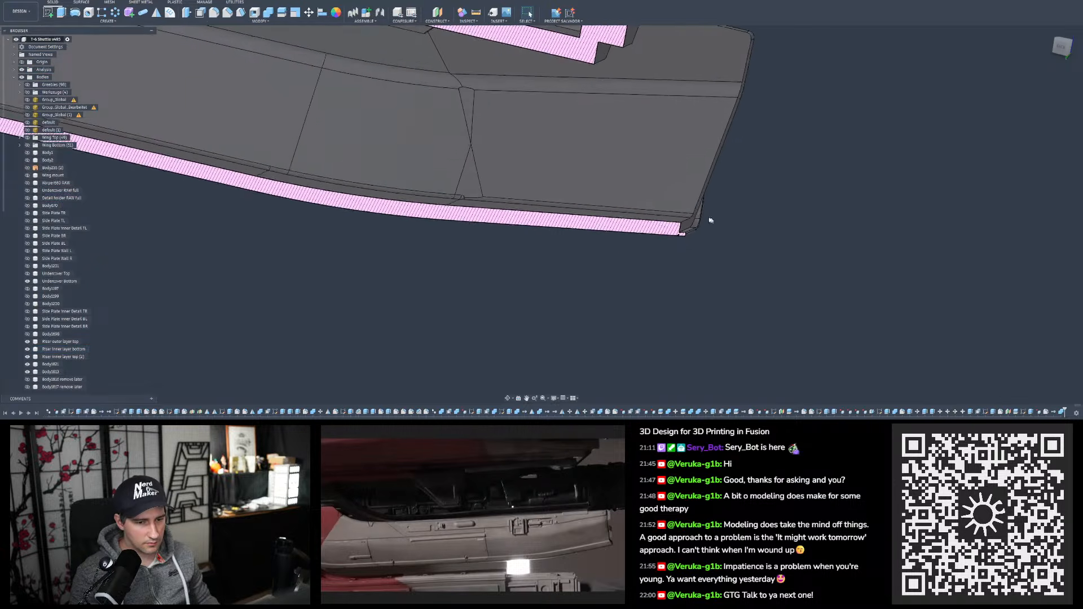
{"action": "mouse_move", "coordinate": [710, 220]}
{"action": "middle_mouse_down", "text": "shift"}
{"action": "mouse_move", "coordinate": [648, 246]}
{"action": "mouse_move", "coordinate": [615, 240]}
{"action": "mouse_move", "coordinate": [677, 260]}
{"action": "mouse_move", "coordinate": [651, 222]}
{"action": "mouse_move", "coordinate": [732, 228]}
{"action": "middle_mouse_up", "text": "shift"}
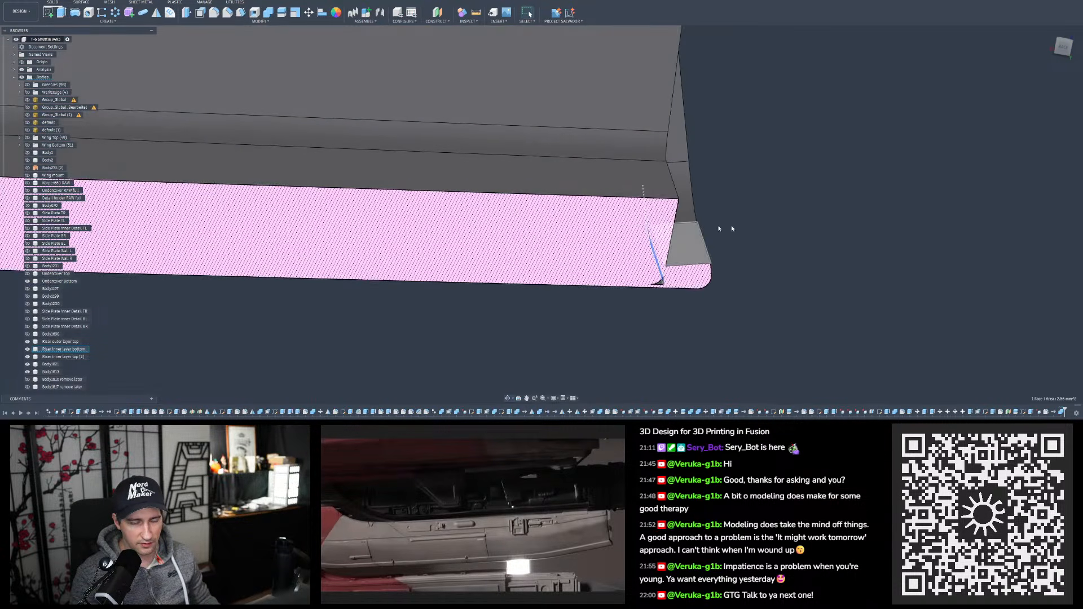
{"action": "scroll", "coordinate": [830, 249], "scroll_direction": "down", "scroll_amount": 15}
{"action": "scroll", "coordinate": [510, 240], "scroll_direction": "up", "scroll_amount": 10}
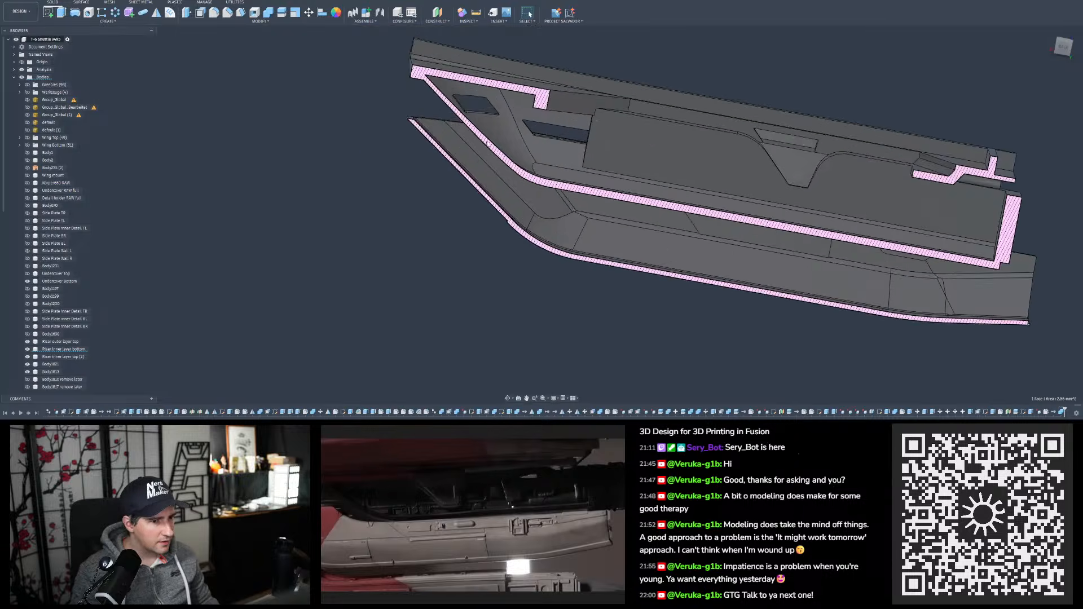
{"action": "middle_click_drag", "start_coordinate": [511, 244], "coordinate": [373, 152], "text": "shift"}
{"action": "scroll", "coordinate": [319, 121], "scroll_direction": "down", "scroll_amount": 8}
{"action": "scroll", "coordinate": [632, 186], "scroll_direction": "up", "scroll_amount": 4}
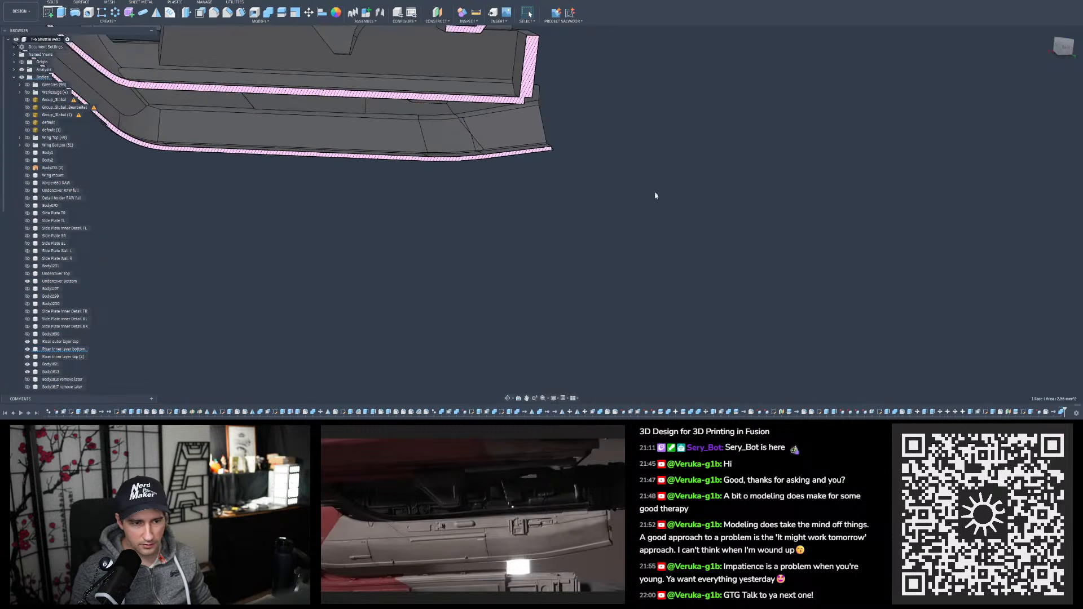
{"action": "scroll", "coordinate": [536, 151], "scroll_direction": "up", "scroll_amount": 4}
{"action": "scroll", "coordinate": [546, 161], "scroll_direction": "up", "scroll_amount": 12}
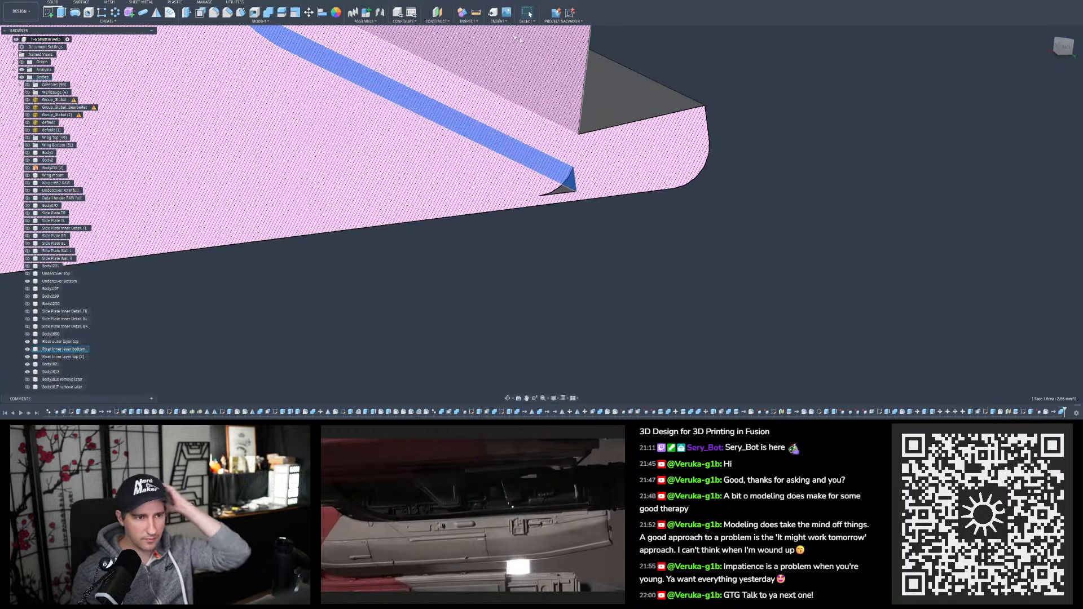
Measure the width of the small gap between the inner layer's end and the rear rim, and finish measuring
{"action": "left_click", "coordinate": [640, 56]}
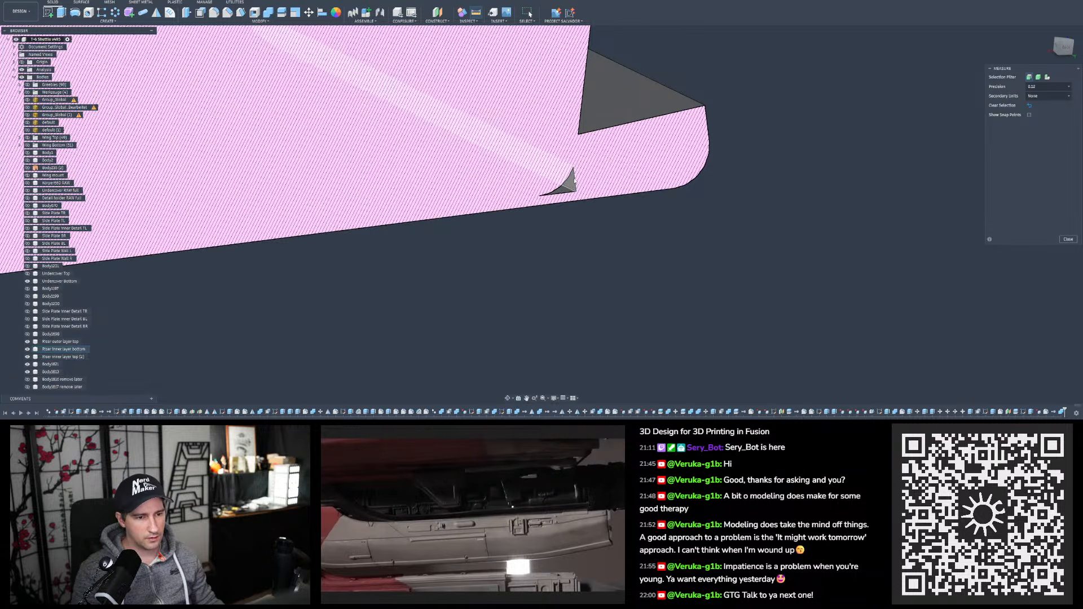
{"action": "left_click", "coordinate": [572, 182]}
{"action": "middle_click_drag", "start_coordinate": [573, 182], "coordinate": [573, 277], "text": "shift"}
{"action": "scroll", "coordinate": [532, 200], "scroll_direction": "up", "scroll_amount": 3}
{"action": "scroll", "coordinate": [532, 197], "scroll_direction": "up", "scroll_amount": 2}
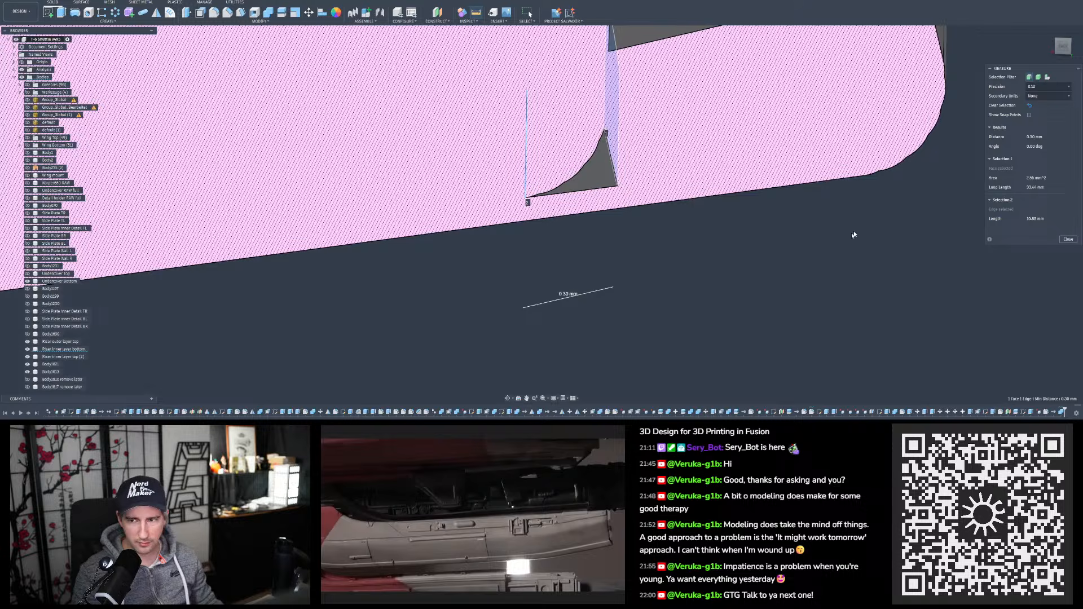
{"action": "left_click", "coordinate": [1068, 240]}
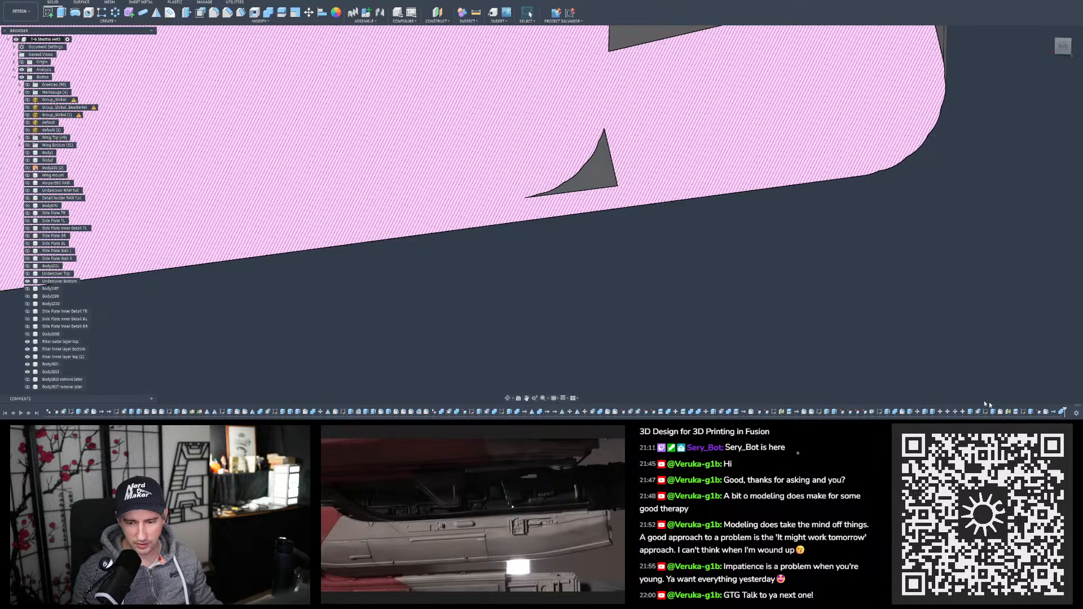
{"action": "scroll", "coordinate": [733, 307], "scroll_direction": "down", "scroll_amount": 4}
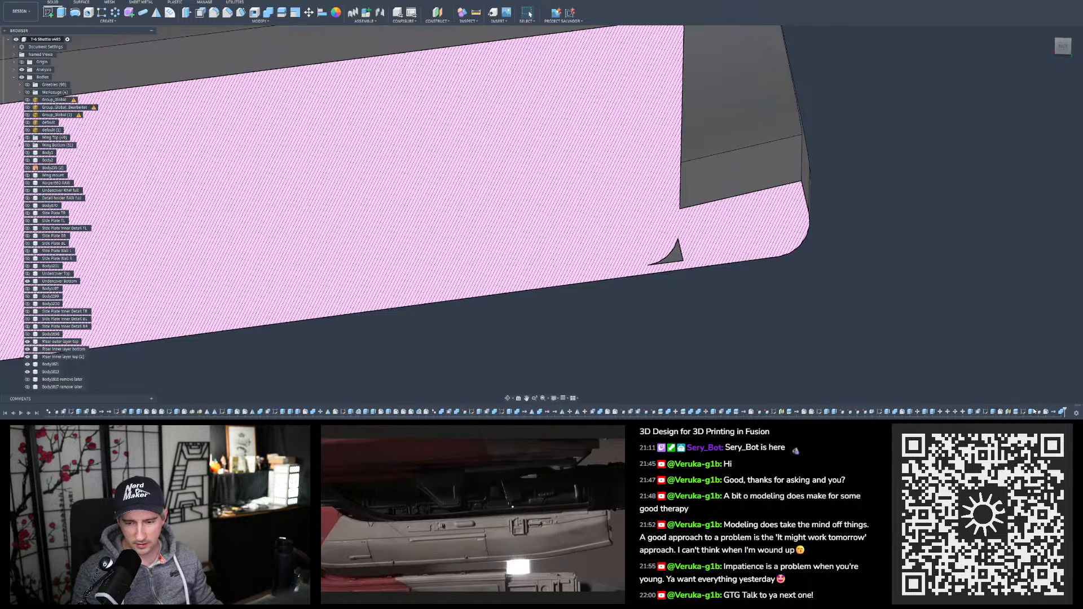
{"action": "middle_click_drag", "start_coordinate": [897, 364], "coordinate": [887, 321], "text": "shift"}
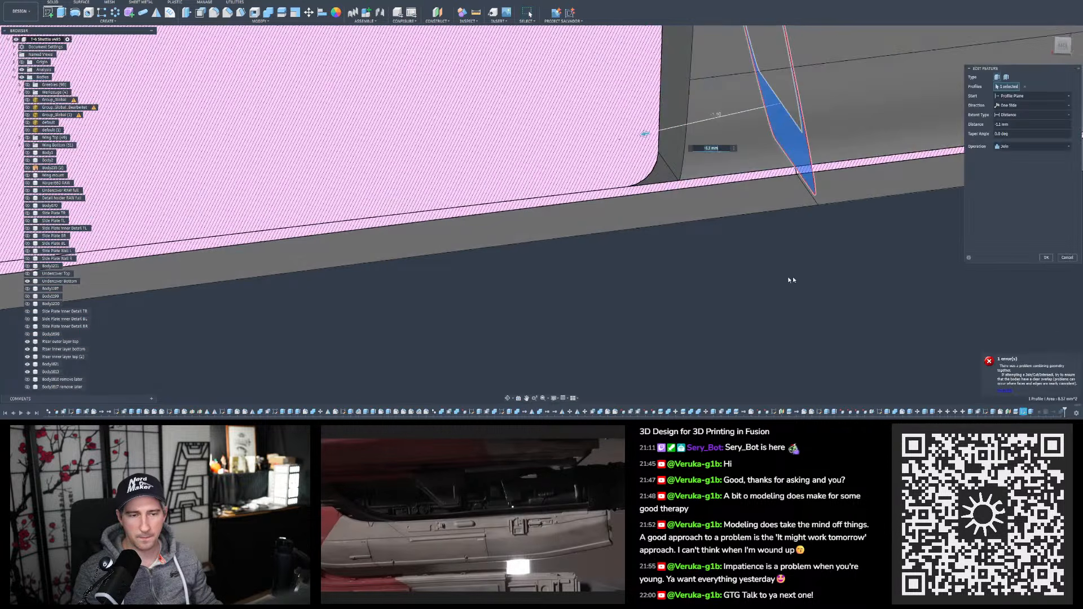
{"action": "scroll", "coordinate": [747, 252], "scroll_direction": "down", "scroll_amount": 5}
{"action": "middle_click_drag", "start_coordinate": [747, 252], "coordinate": [781, 252], "text": "shift"}
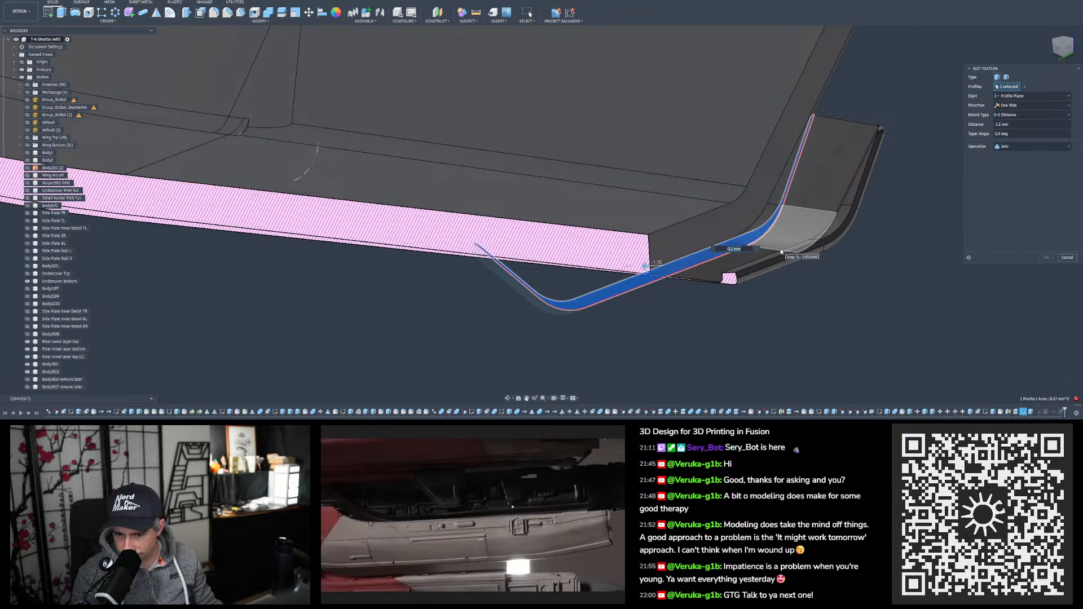
{"action": "left_click", "coordinate": [1078, 400]}
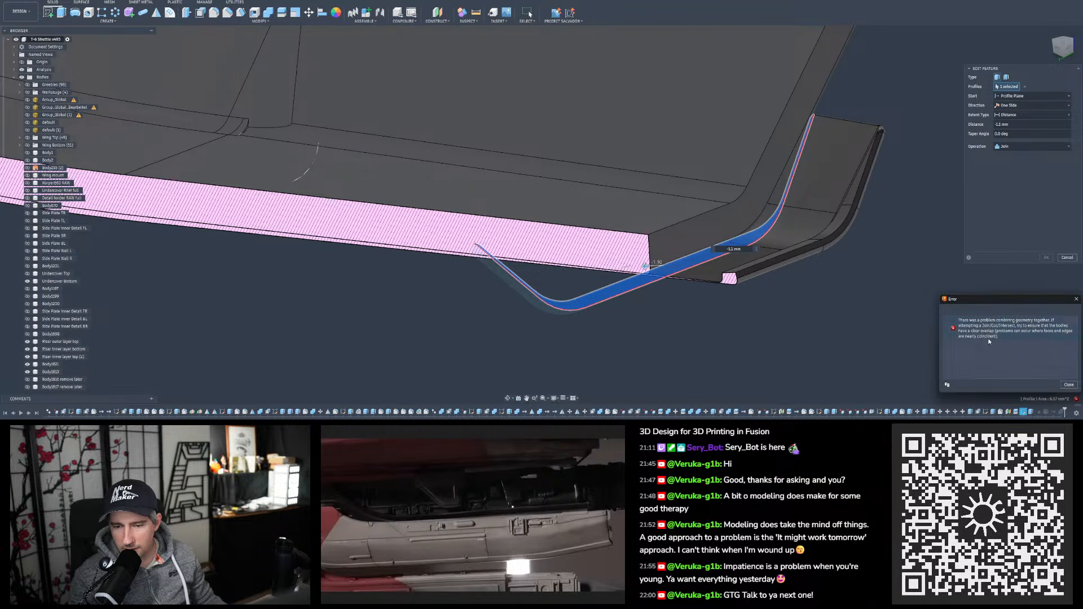
{"action": "left_click", "coordinate": [1069, 385]}
{"action": "left_click", "coordinate": [1066, 258]}
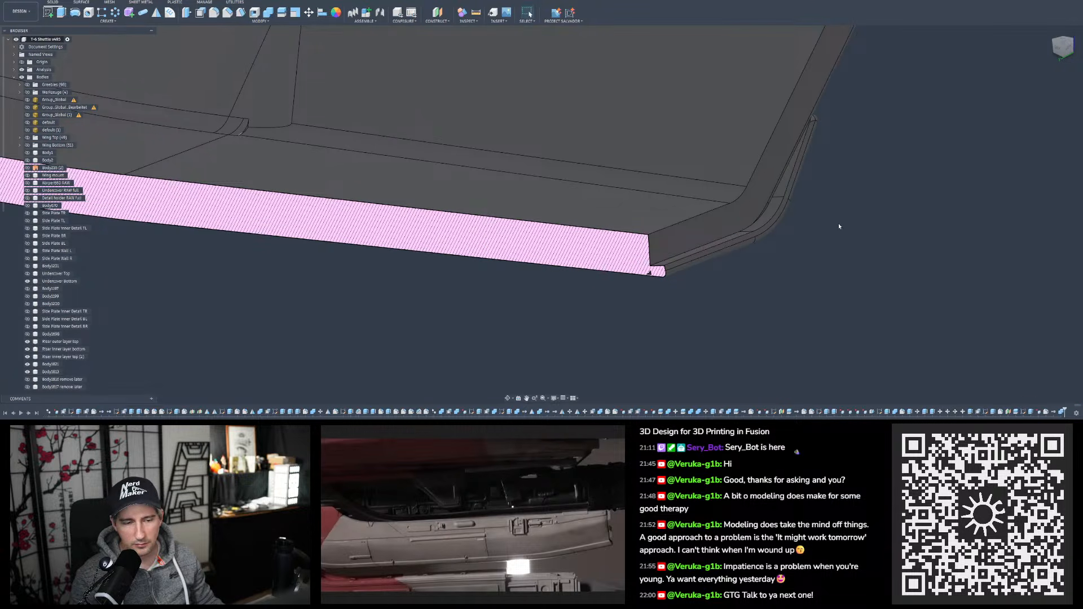
Undo the section analysis display and the combining of the two bottom layers
{"action": "left_click", "coordinate": [24, 5]}
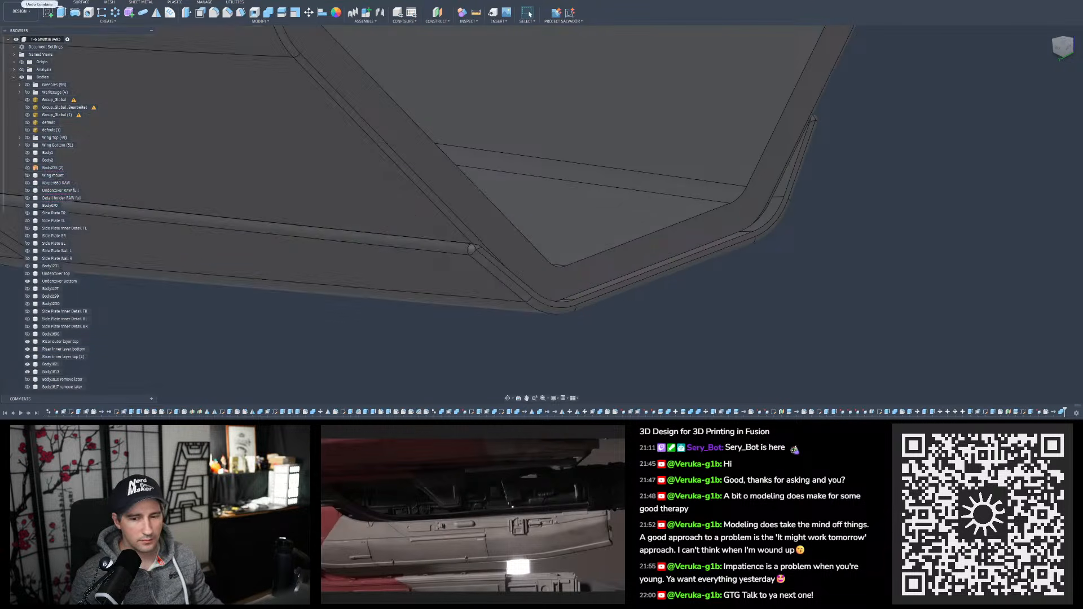
{"action": "left_click", "coordinate": [24, 4]}
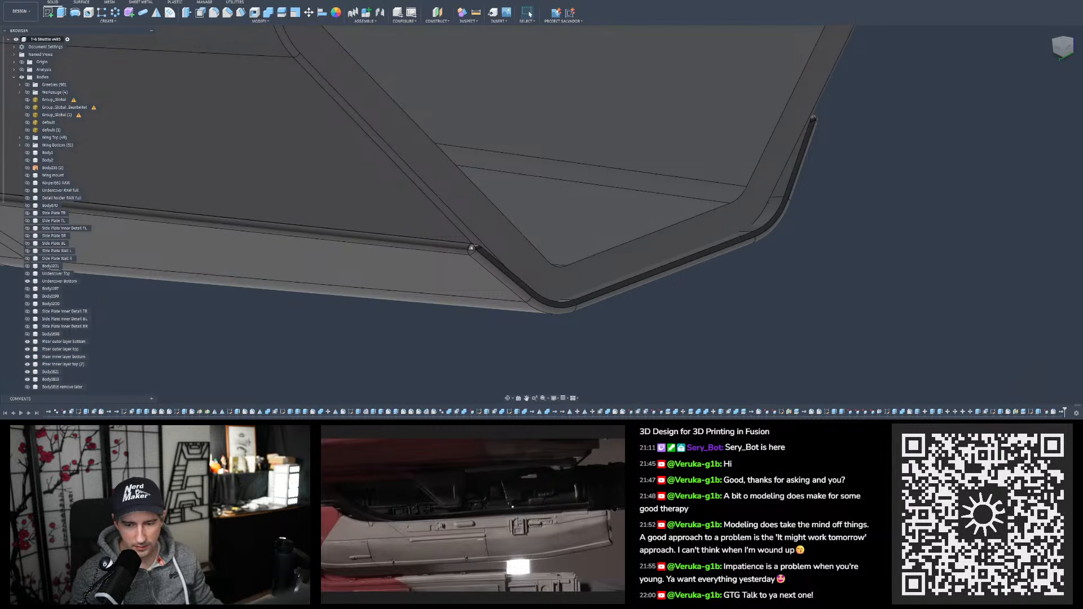
Reopen the rear rim's joined extrude for editing, and hide the split-off rear piece and the inner bottom layer
{"action": "double_click", "coordinate": [1038, 413]}
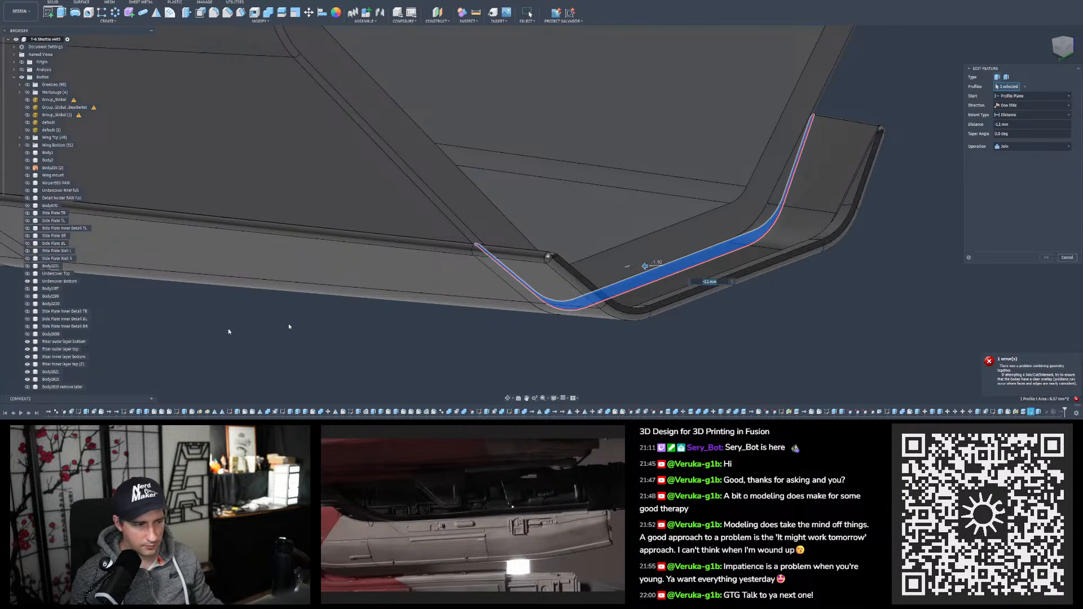
{"action": "scroll", "coordinate": [35, 378], "scroll_direction": "down", "scroll_amount": 4}
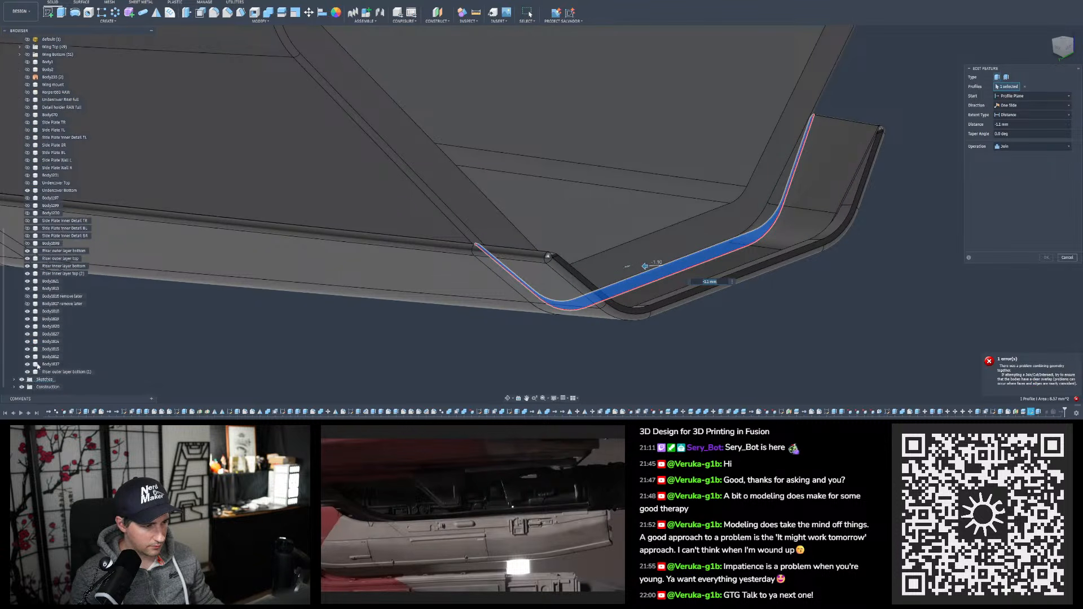
{"action": "left_click", "coordinate": [27, 373]}
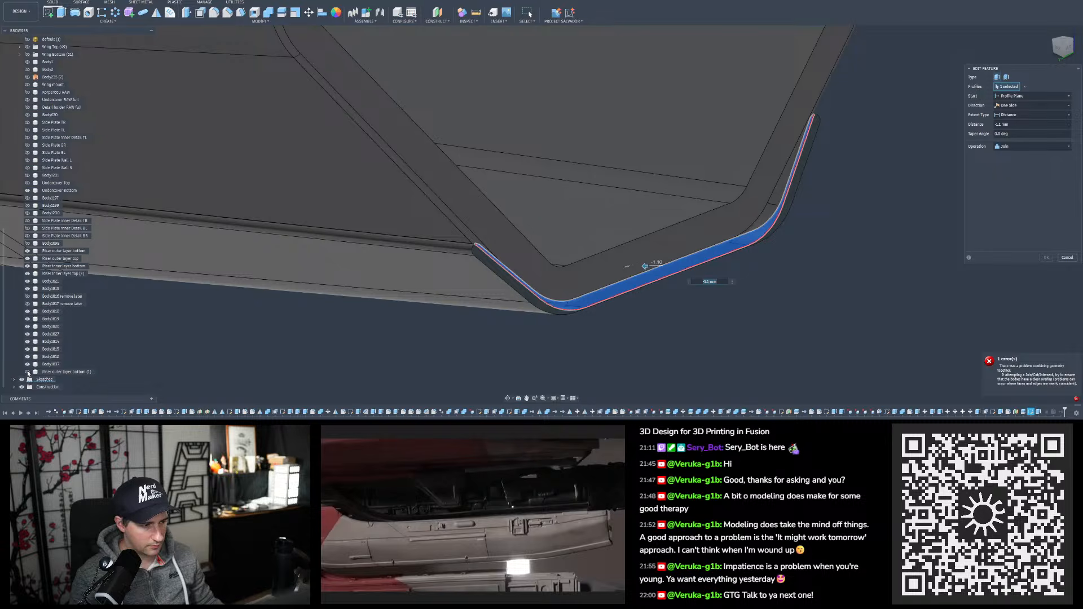
{"action": "left_click", "coordinate": [28, 373]}
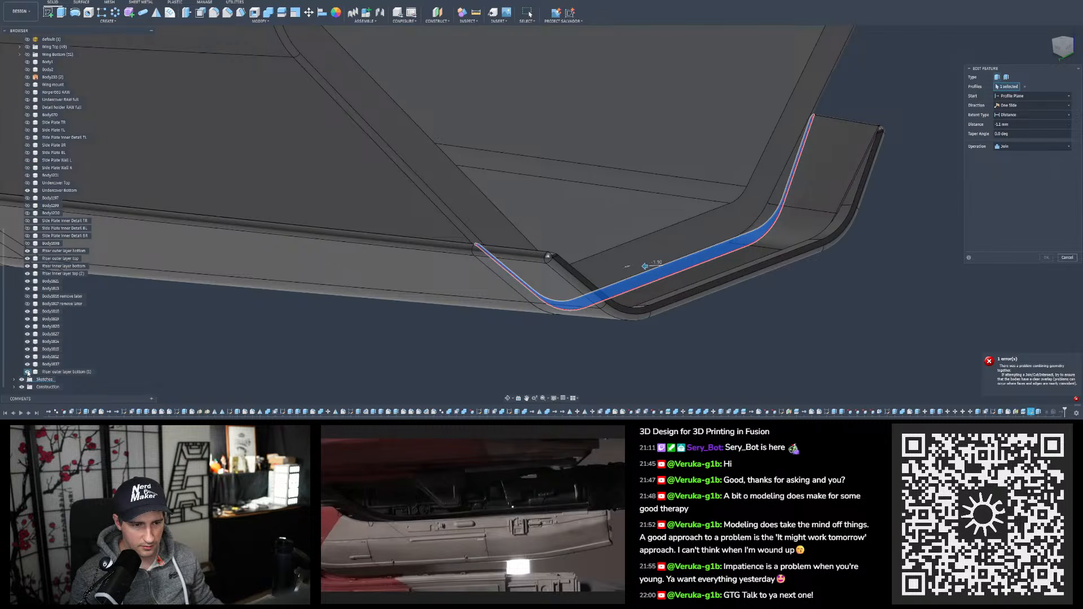
{"action": "left_click", "coordinate": [27, 373]}
{"action": "middle_click_drag", "start_coordinate": [657, 334], "coordinate": [704, 326], "text": "shift"}
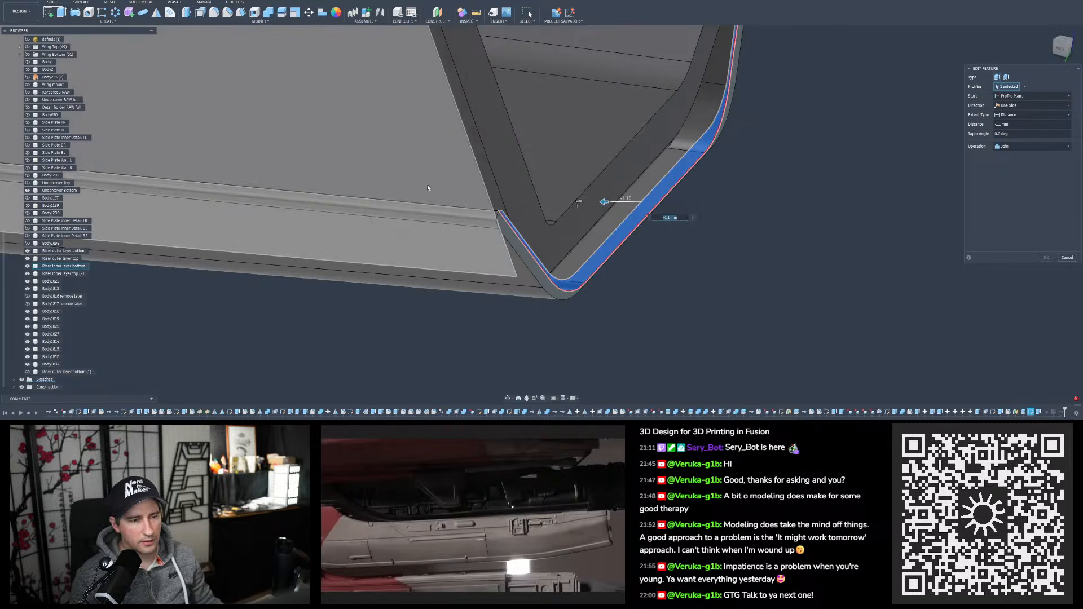
{"action": "left_click", "coordinate": [27, 267]}
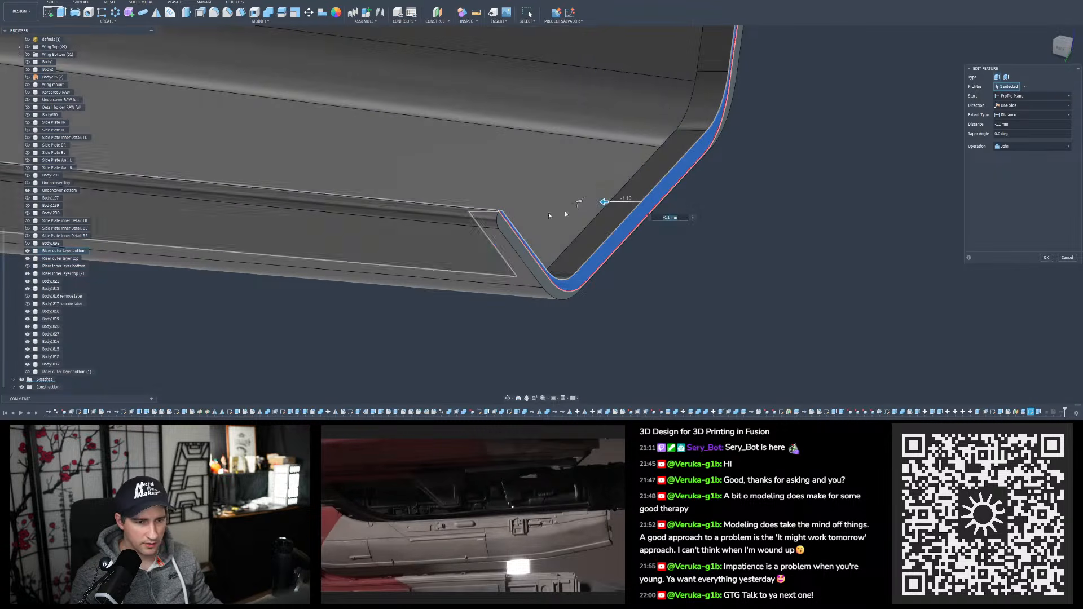
Set the rear rim extrude's distance to -1.6 mm
{"action": "middle_click_drag", "start_coordinate": [558, 216], "coordinate": [683, 220], "text": "shift"}
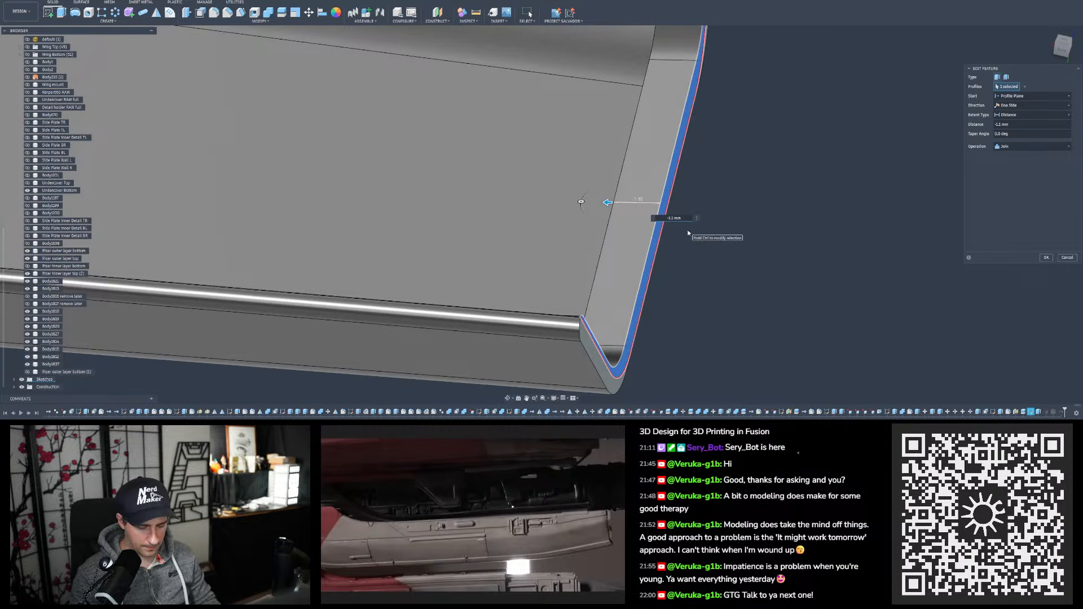
{"action": "key", "text": "Return"}
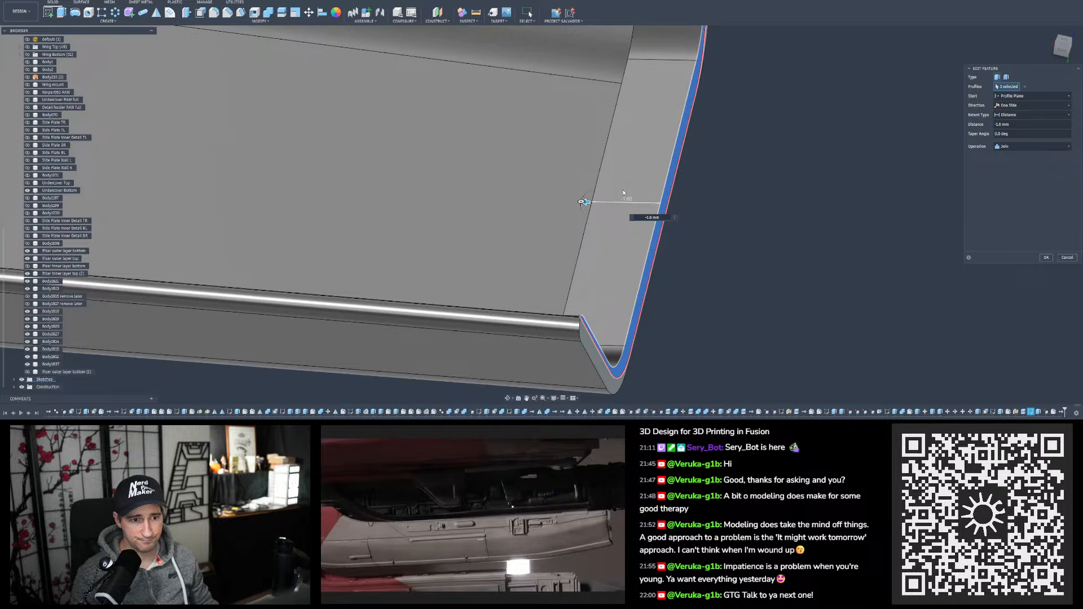
{"action": "key", "text": "Return"}
Edit the rear rim's 0.3 mm fillet feature, check the selected edges at both end corners and reapply it
{"action": "middle_click_drag", "start_coordinate": [624, 190], "coordinate": [824, 269], "text": "shift"}
{"action": "scroll", "coordinate": [625, 218], "scroll_direction": "up", "scroll_amount": 3}
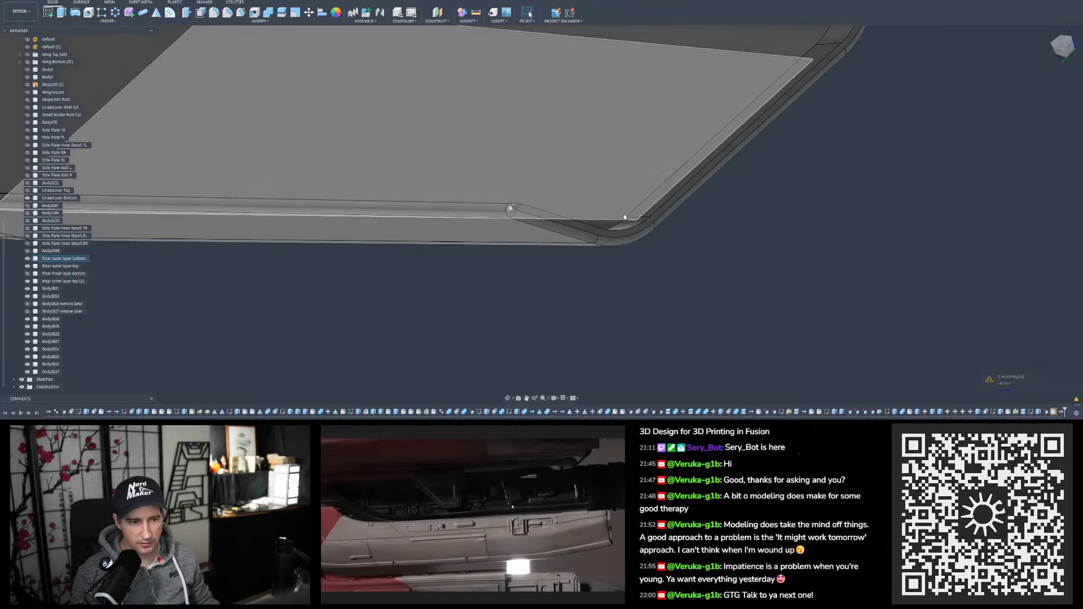
{"action": "middle_click_drag", "start_coordinate": [624, 217], "coordinate": [761, 290], "text": "shift"}
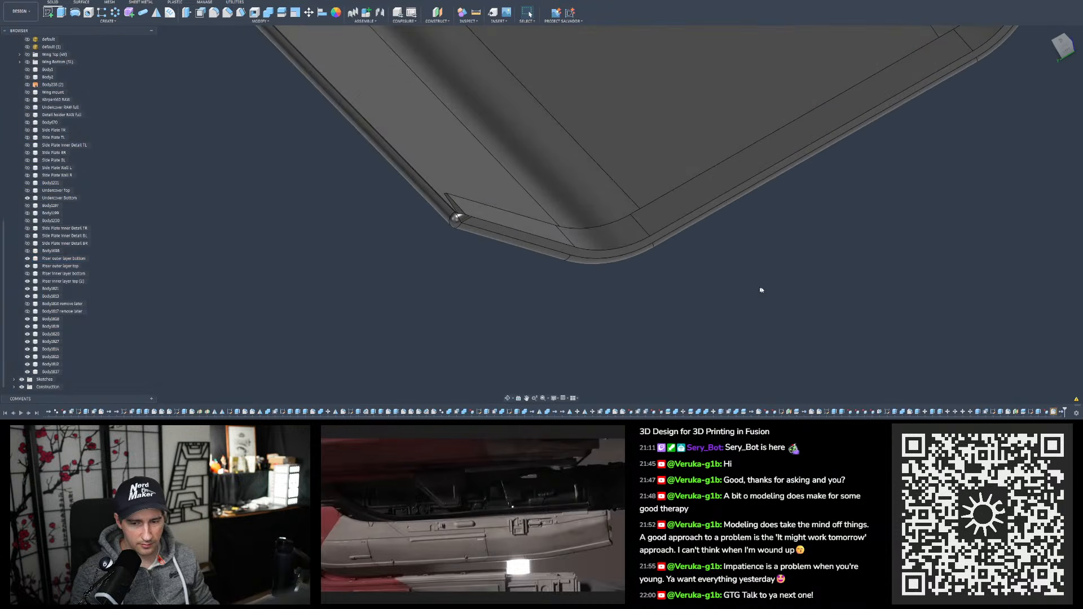
{"action": "double_click", "coordinate": [1053, 414]}
{"action": "scroll", "coordinate": [536, 272], "scroll_direction": "up", "scroll_amount": 4}
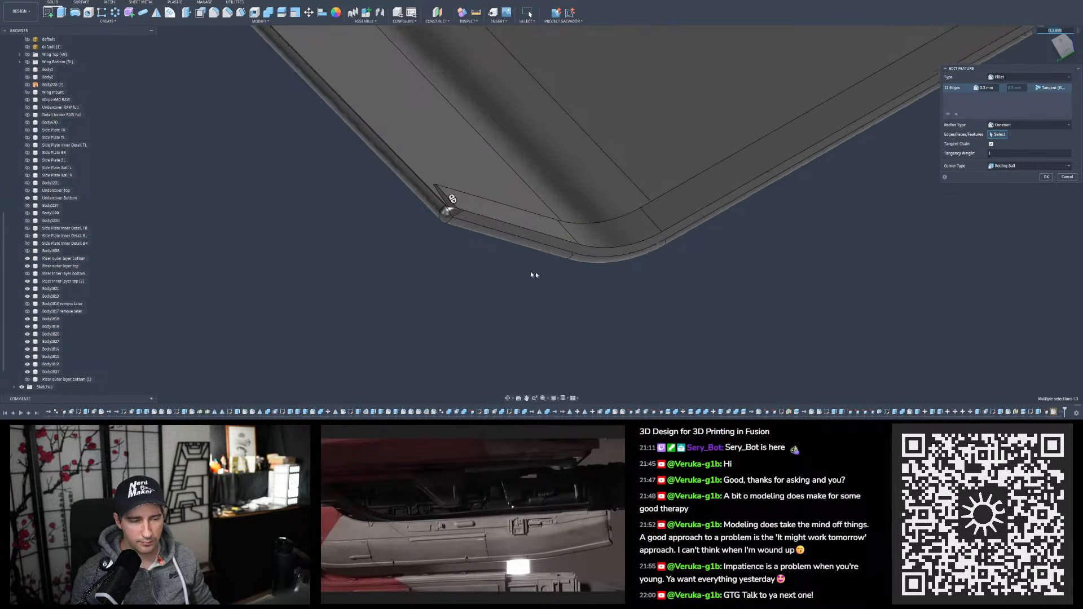
{"action": "middle_click_drag", "start_coordinate": [438, 218], "coordinate": [395, 186], "text": "shift"}
{"action": "middle_click_drag", "start_coordinate": [807, 197], "coordinate": [841, 189], "text": "shift"}
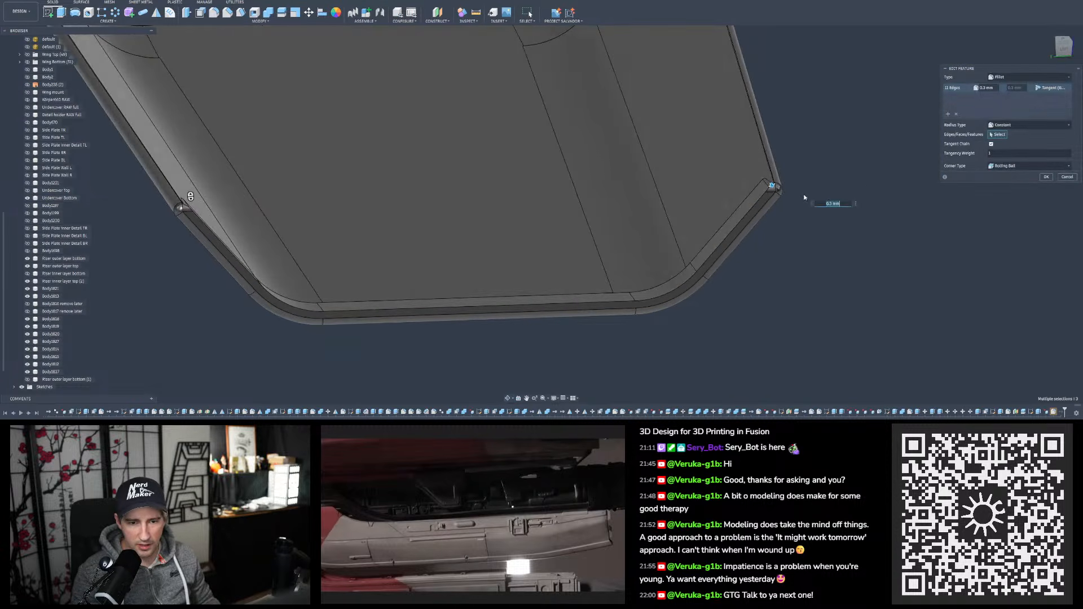
{"action": "left_click", "coordinate": [1046, 178]}
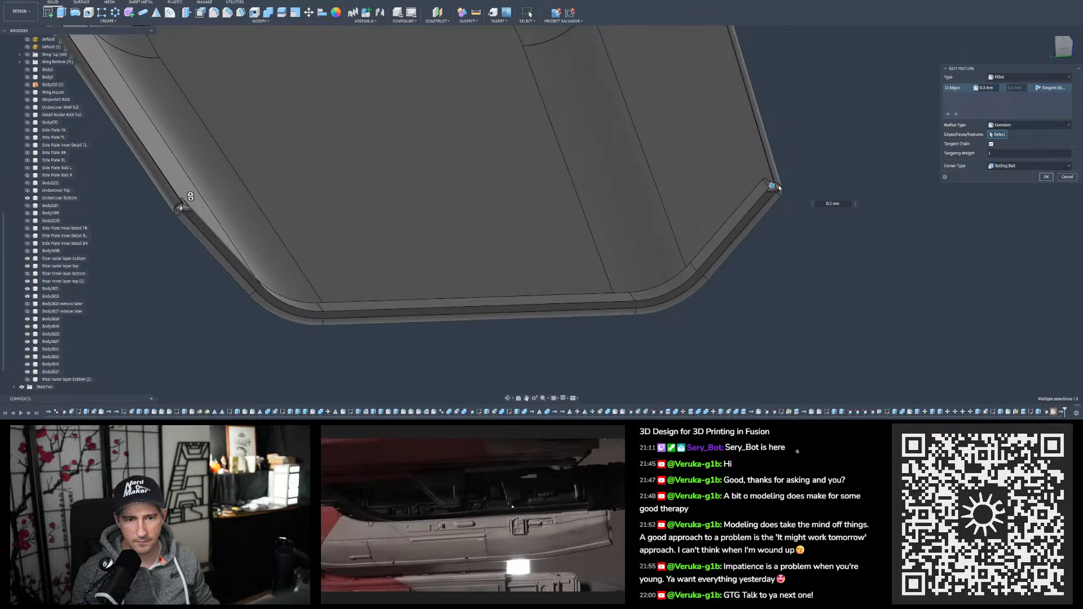
{"action": "scroll", "coordinate": [779, 188], "scroll_direction": "up", "scroll_amount": 6}
{"action": "middle_click_drag", "start_coordinate": [750, 181], "coordinate": [820, 183], "text": "shift"}
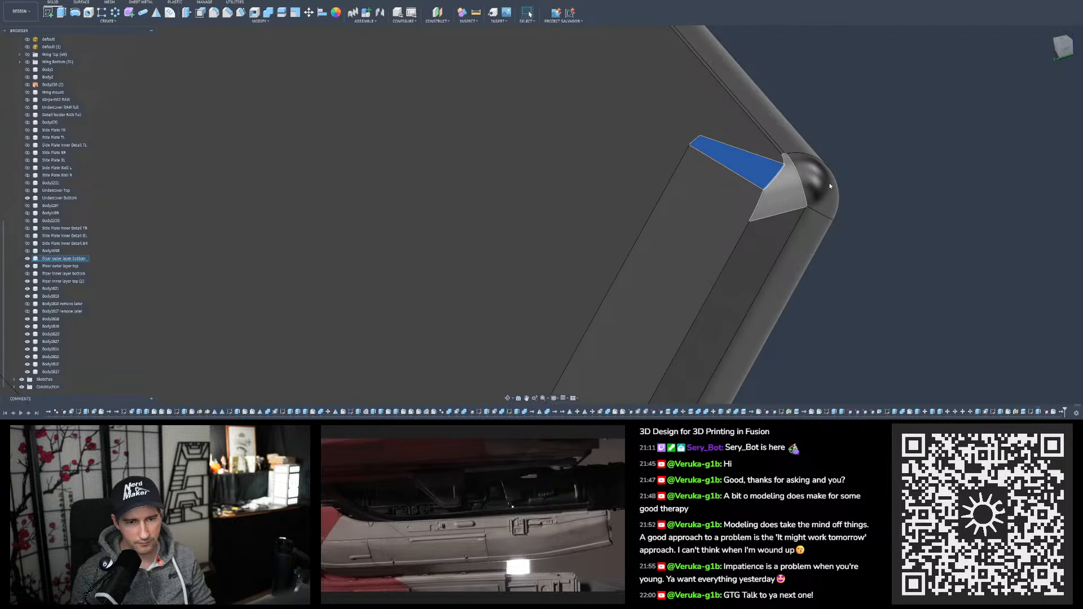
Try to delete the small faces at the rear rim's rounded end corner, and undo the deletion
{"action": "scroll", "coordinate": [830, 186], "scroll_direction": "down", "scroll_amount": 4}
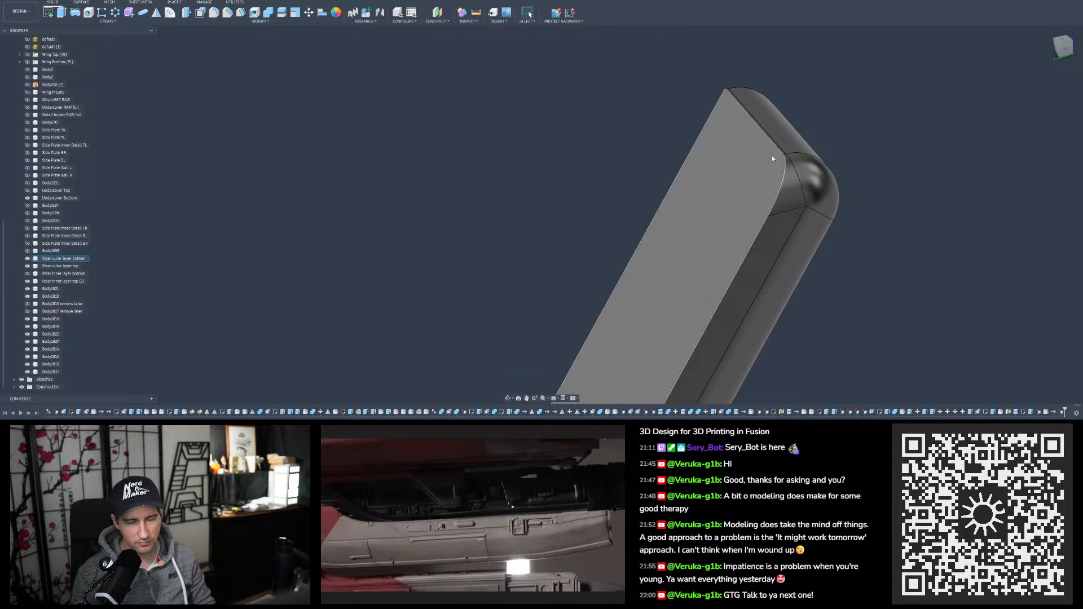
{"action": "scroll", "coordinate": [771, 154], "scroll_direction": "down", "scroll_amount": 5}
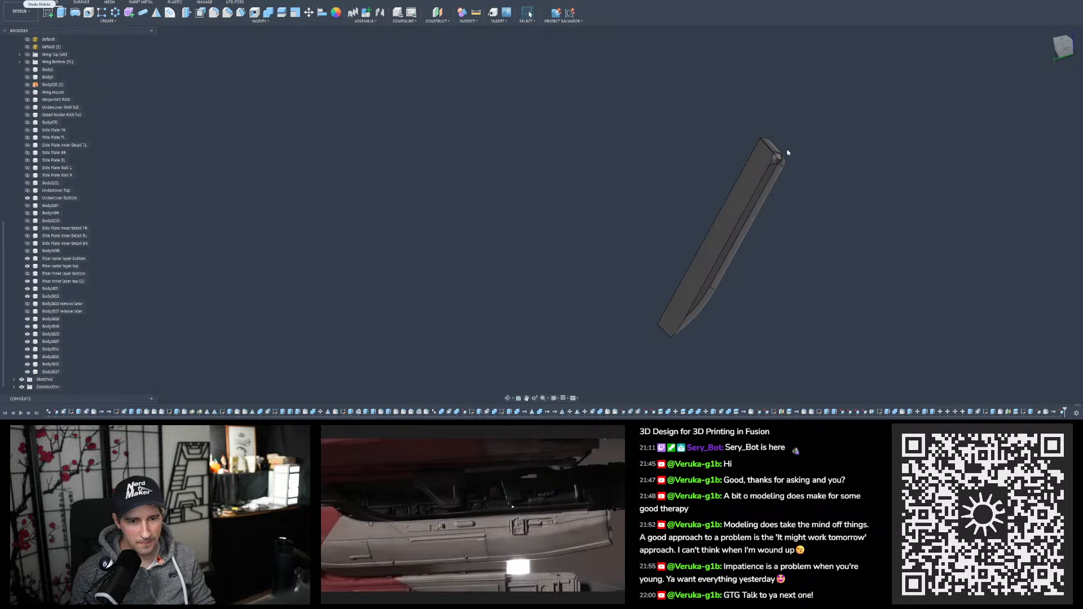
{"action": "scroll", "coordinate": [788, 152], "scroll_direction": "up", "scroll_amount": 10}
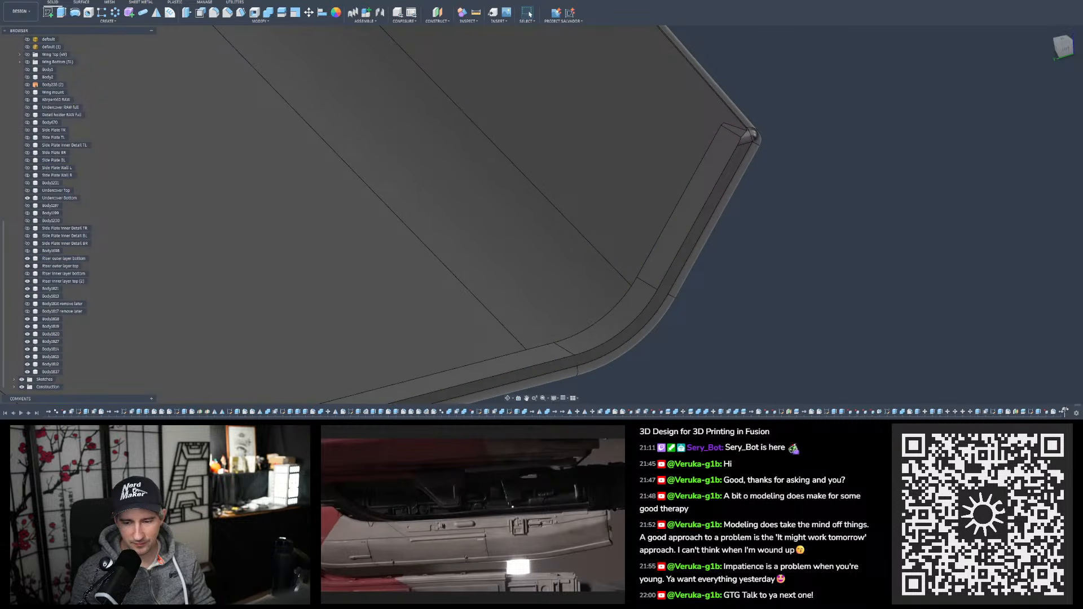
Roll the timeline back before the rim's fillet, try to delete the rim's angled end face, and undo the deletion and rollback
{"action": "scroll", "coordinate": [739, 131], "scroll_direction": "up", "scroll_amount": 3}
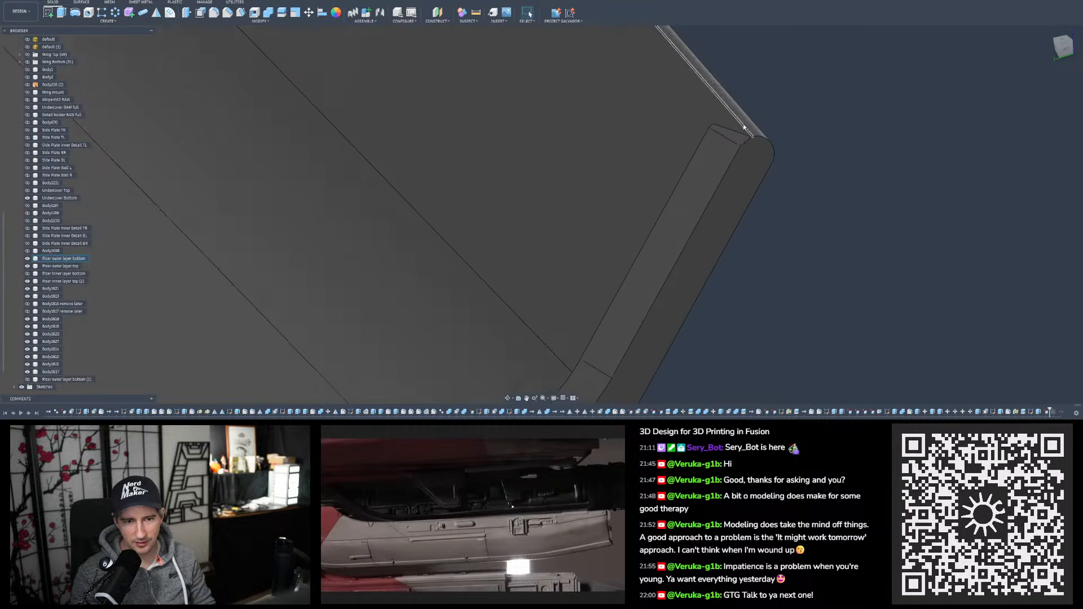
{"action": "left_click", "coordinate": [730, 142]}
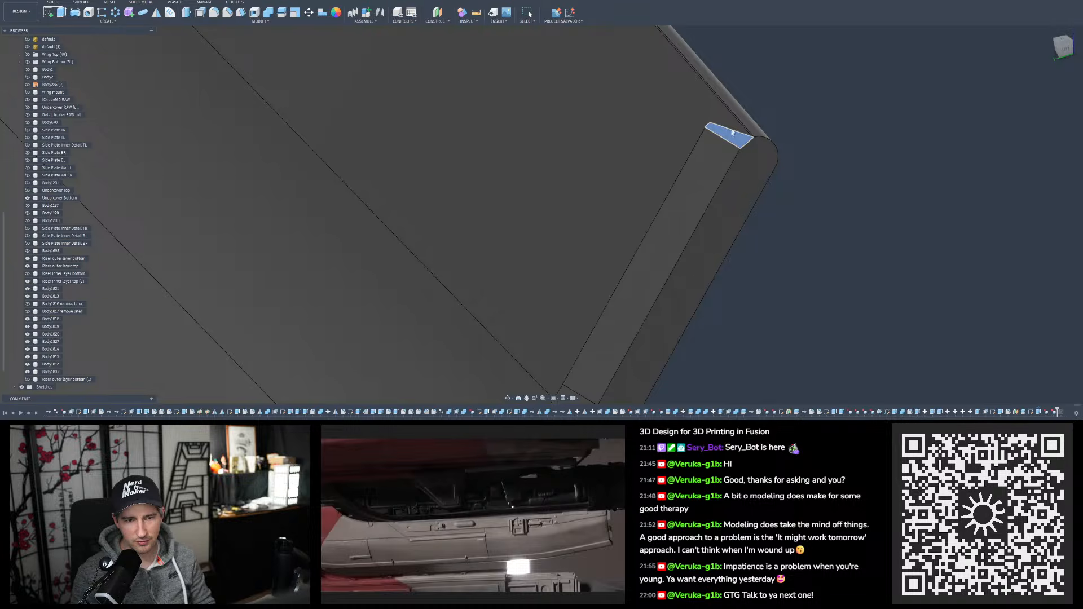
{"action": "scroll", "coordinate": [733, 133], "scroll_direction": "down", "scroll_amount": 10}
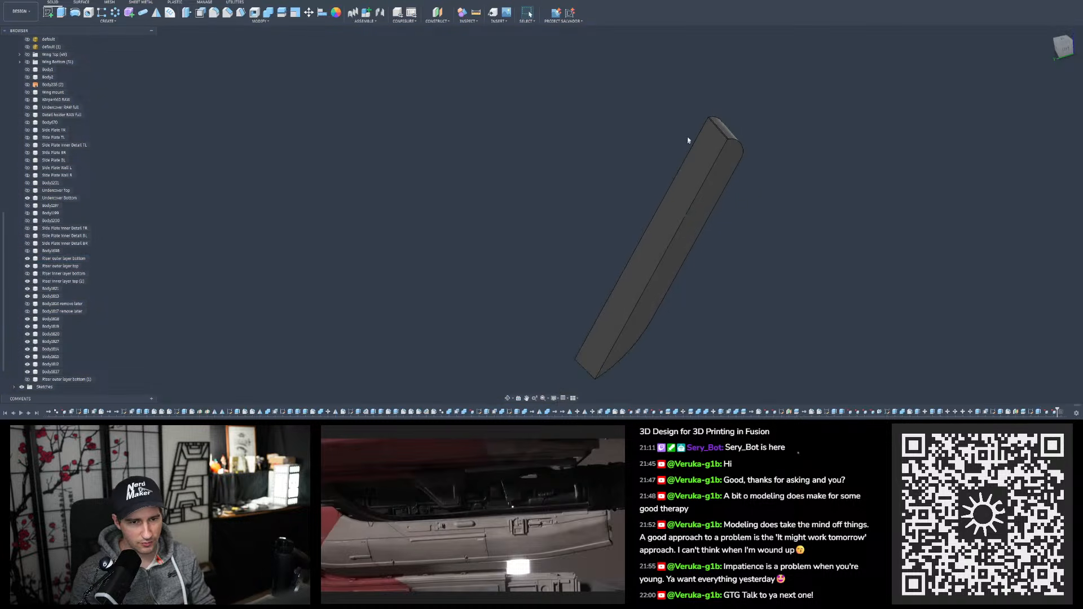
{"action": "scroll", "coordinate": [689, 140], "scroll_direction": "down", "scroll_amount": 4}
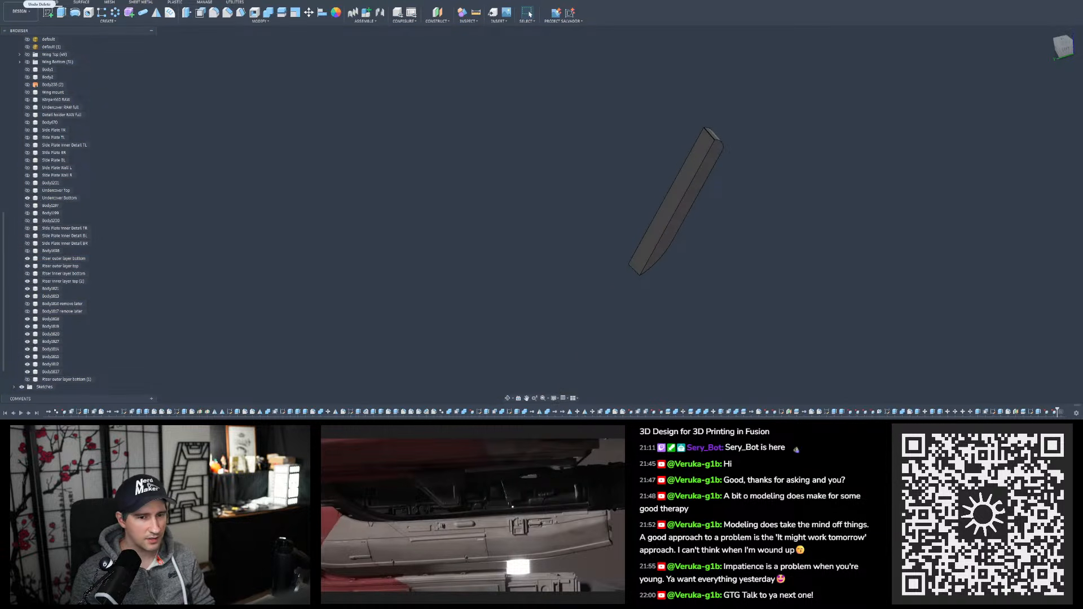
{"action": "left_click", "coordinate": [35, 2]}
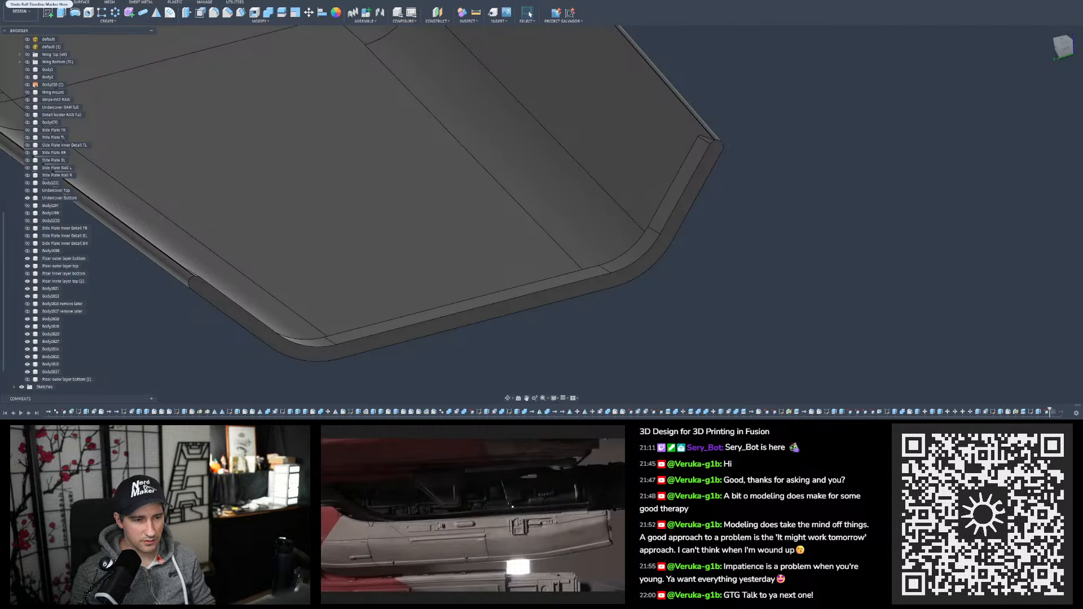
{"action": "left_click", "coordinate": [34, 2]}
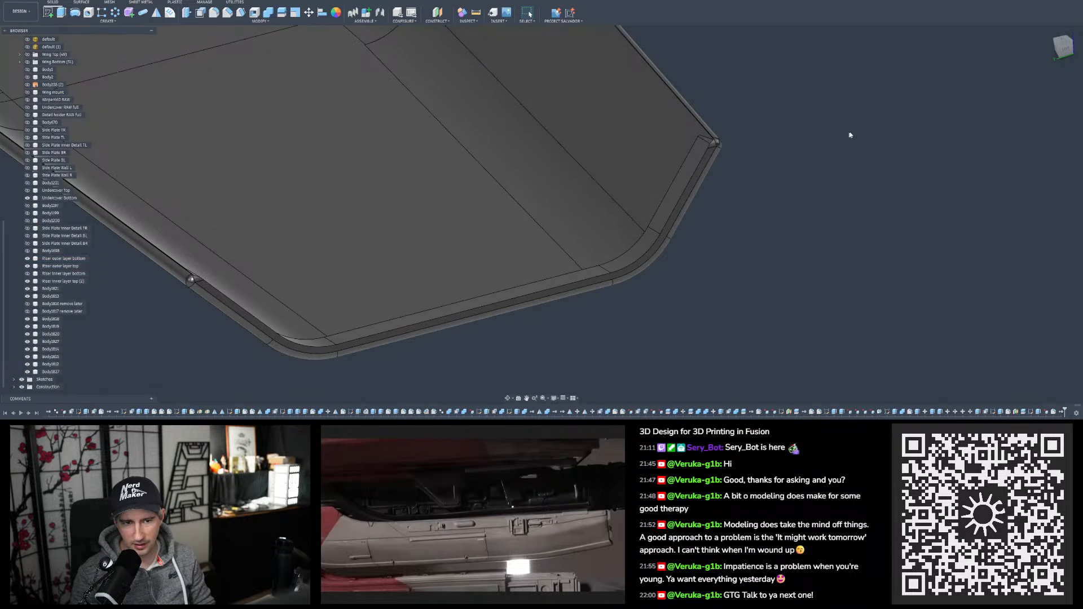
Show the inner bottom layer inside the outer bottom layer at the rear end
{"action": "scroll", "coordinate": [723, 178], "scroll_direction": "down", "scroll_amount": 3}
{"action": "middle_click_drag", "start_coordinate": [400, 256], "coordinate": [766, 316], "text": "shift"}
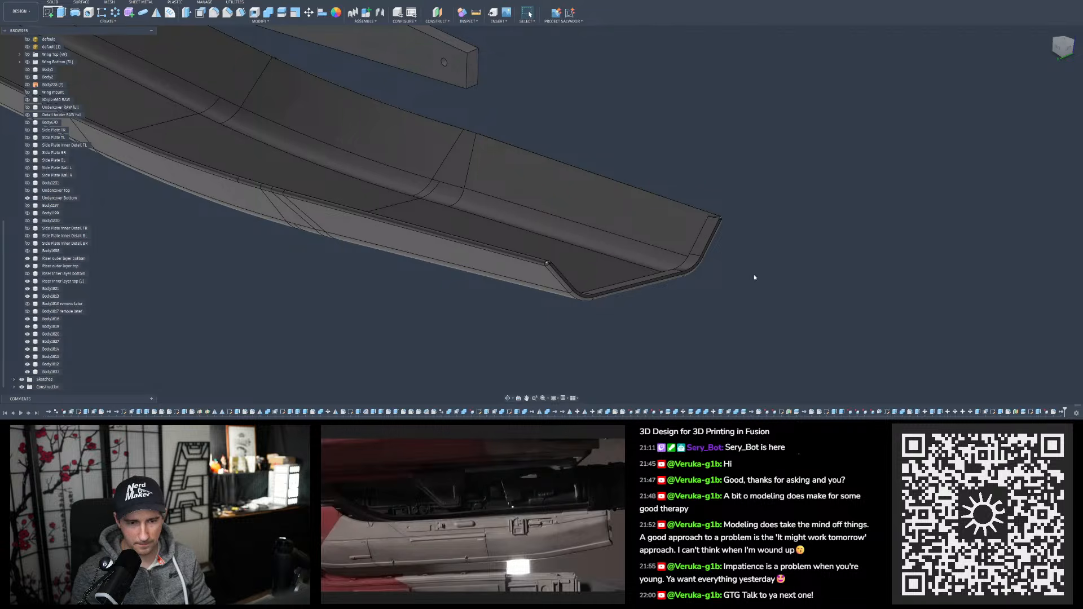
{"action": "left_click", "coordinate": [27, 274]}
{"action": "middle_click_drag", "start_coordinate": [694, 334], "coordinate": [674, 264], "text": "shift"}
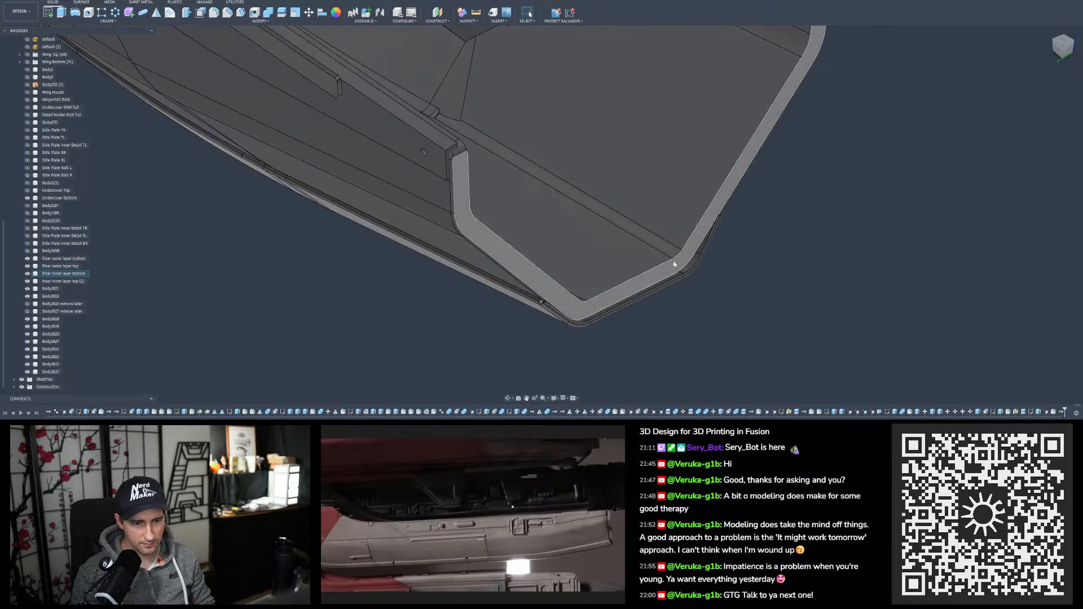
{"action": "scroll", "coordinate": [675, 264], "scroll_direction": "up", "scroll_amount": 5}
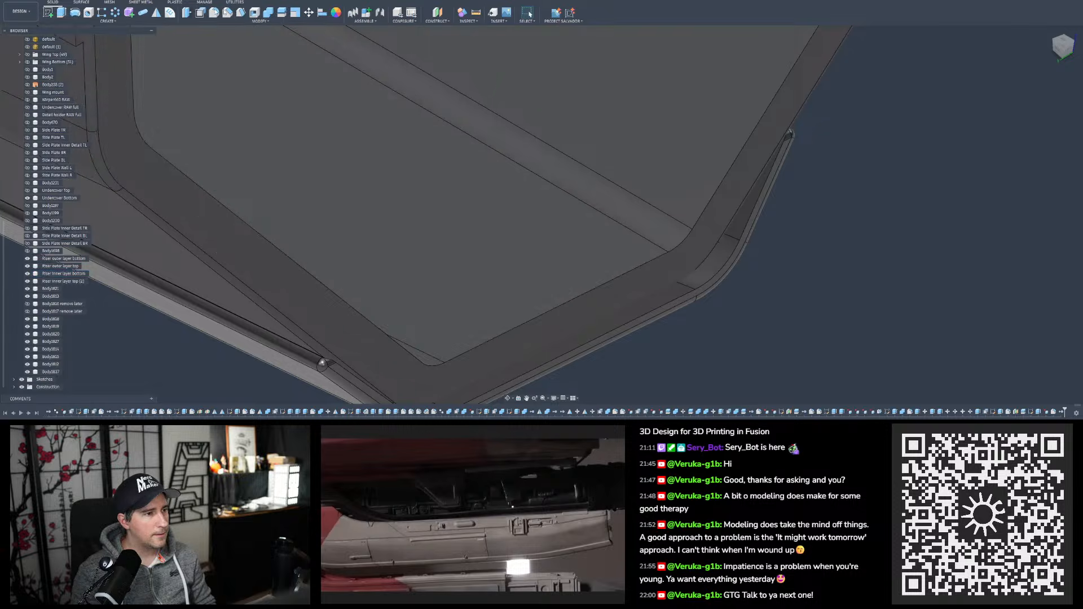
Combine the inner bottom layer as target with the outer bottom layer as tool body, using the join operation
{"action": "left_click", "coordinate": [274, 13]}
{"action": "left_click", "coordinate": [638, 137]}
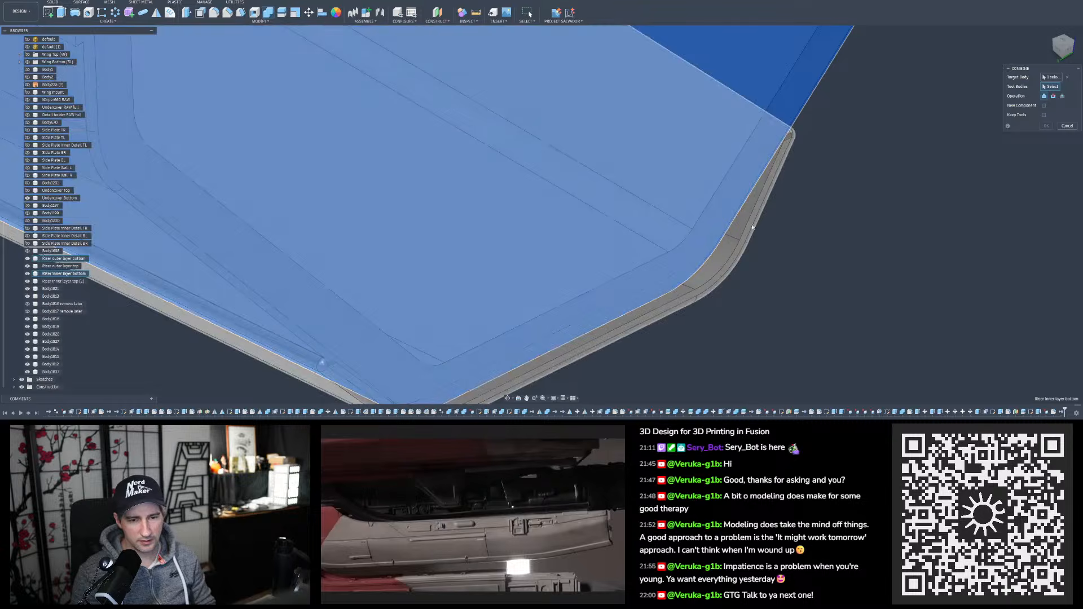
{"action": "left_click", "coordinate": [752, 227]}
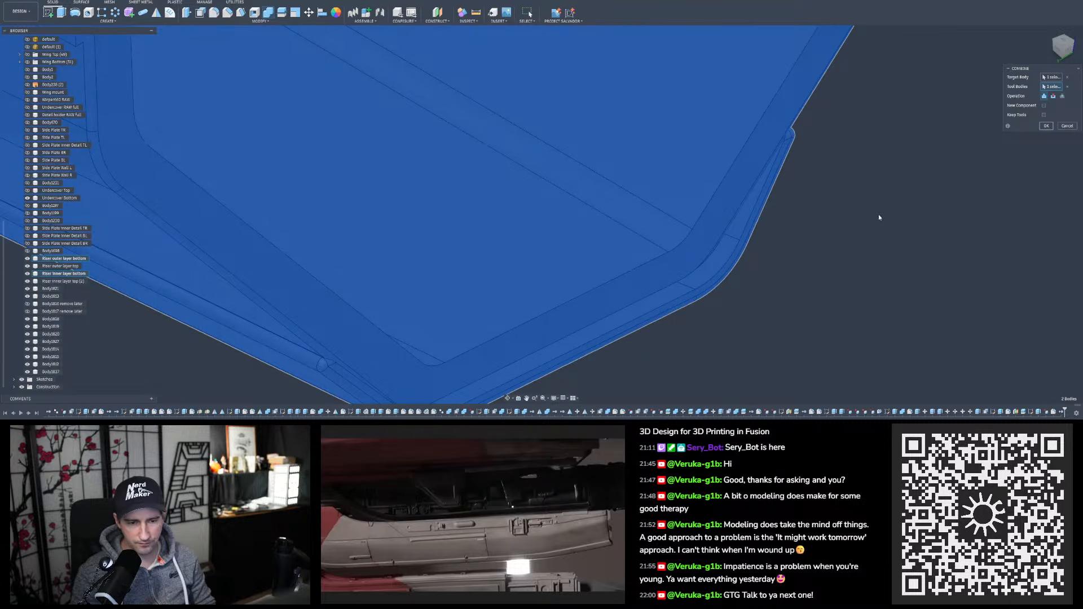
{"action": "key", "text": "Return"}
Examine the seam between the joined bottom layers along both bends of the rear rim
{"action": "scroll", "coordinate": [706, 243], "scroll_direction": "up", "scroll_amount": 8}
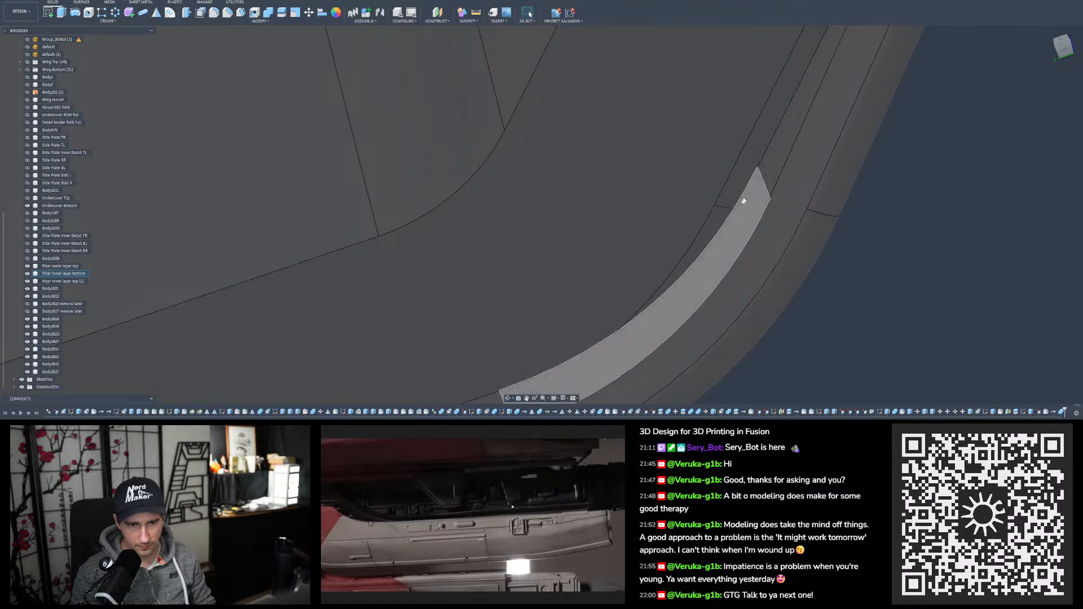
{"action": "middle_click_drag", "start_coordinate": [703, 240], "coordinate": [675, 296], "text": "shift"}
{"action": "scroll", "coordinate": [910, 151], "scroll_direction": "down", "scroll_amount": 8}
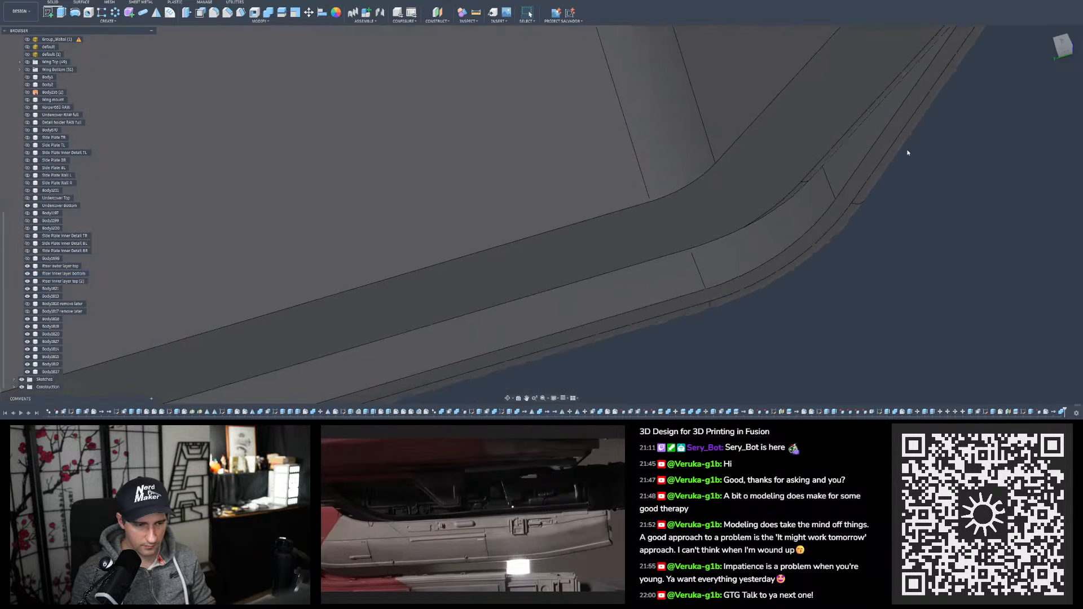
{"action": "scroll", "coordinate": [610, 255], "scroll_direction": "up", "scroll_amount": 5}
{"action": "middle_click_drag", "start_coordinate": [463, 269], "coordinate": [449, 262], "text": "shift"}
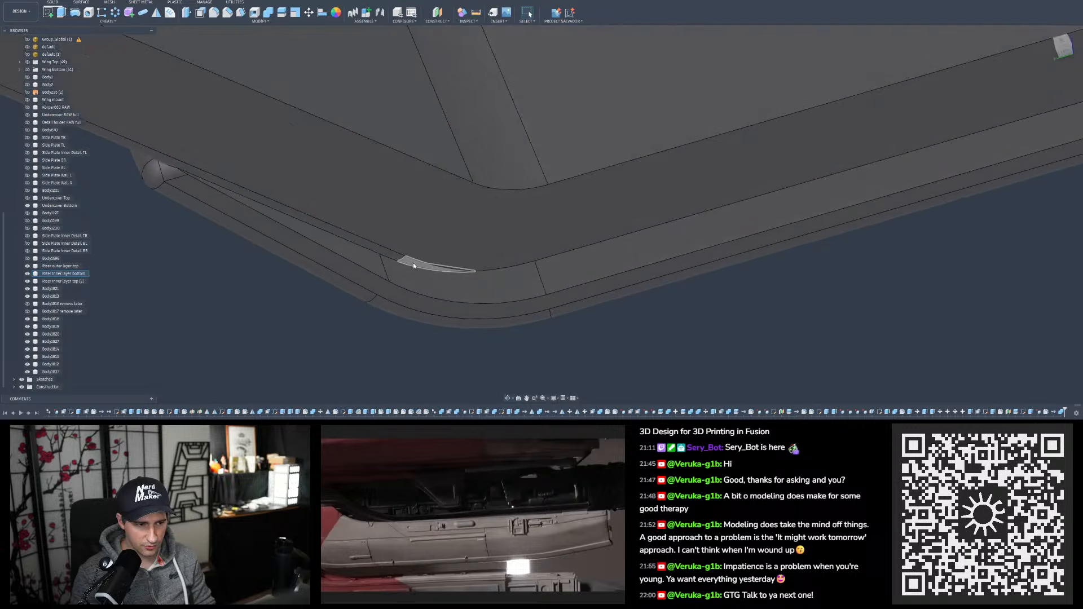
{"action": "scroll", "coordinate": [346, 238], "scroll_direction": "up", "scroll_amount": 2}
{"action": "middle_click_drag", "start_coordinate": [346, 238], "coordinate": [345, 230], "text": "shift"}
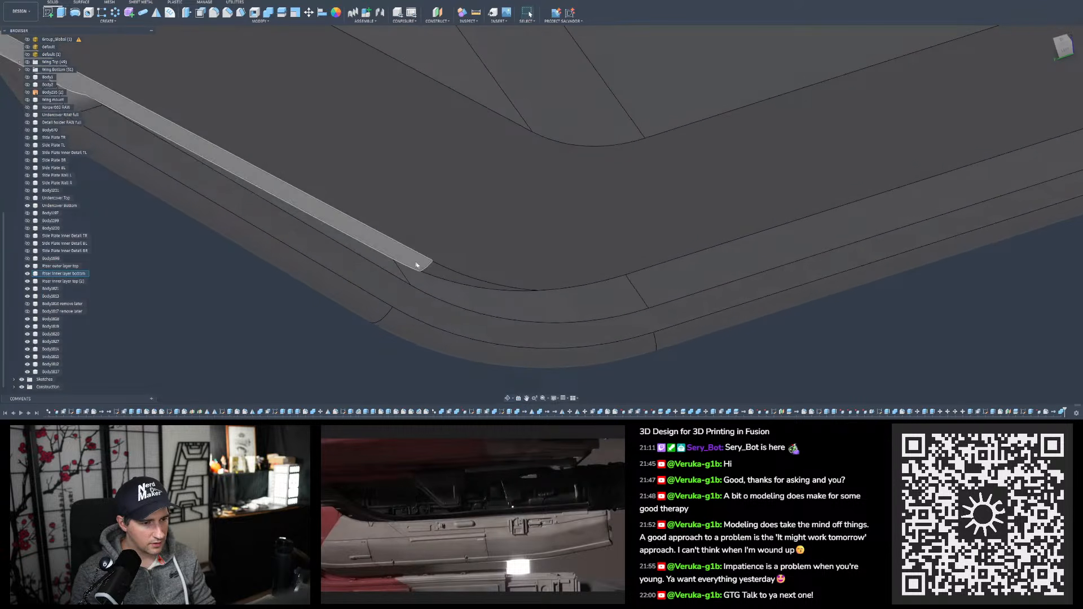
{"action": "scroll", "coordinate": [821, 250], "scroll_direction": "down", "scroll_amount": 3}
{"action": "scroll", "coordinate": [429, 182], "scroll_direction": "up", "scroll_amount": 3}
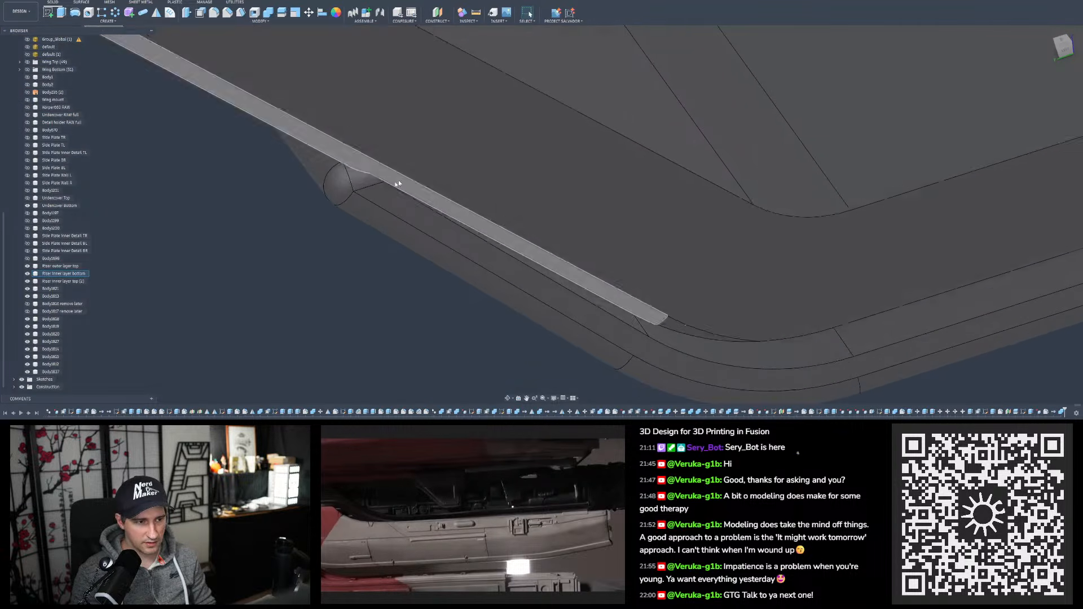
Inspect closely where the rim's rounded end corner meets the inner layer's side face
{"action": "middle_click_drag", "start_coordinate": [373, 152], "coordinate": [326, 152], "text": "shift"}
{"action": "scroll", "coordinate": [338, 159], "scroll_direction": "up", "scroll_amount": 4}
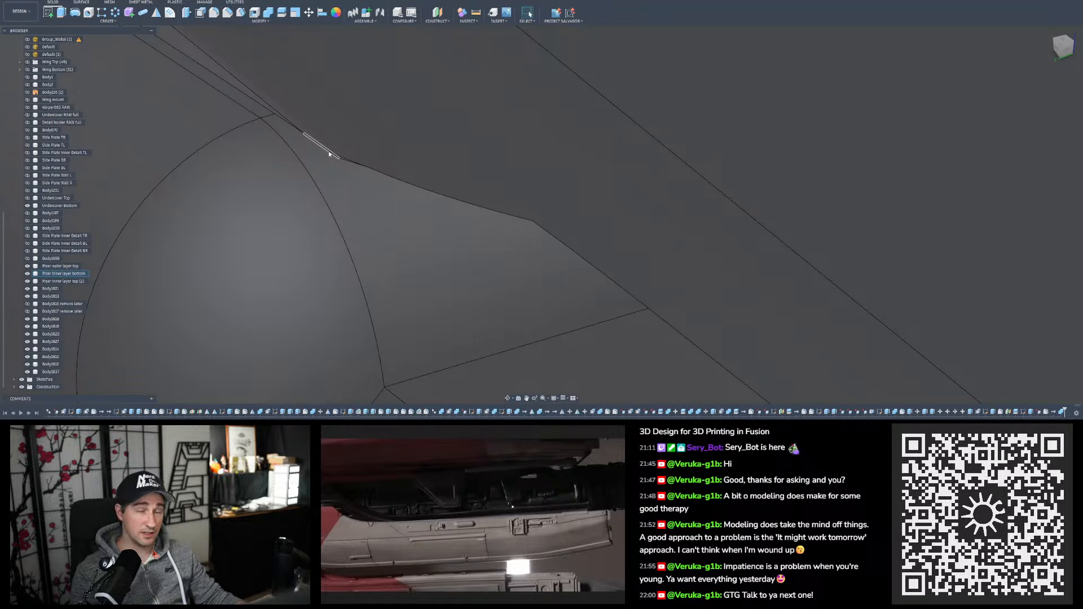
{"action": "scroll", "coordinate": [331, 157], "scroll_direction": "up", "scroll_amount": 4}
{"action": "mouse_move", "coordinate": [337, 163]}
{"action": "middle_mouse_down", "text": "shift"}
{"action": "mouse_move", "coordinate": [321, 162]}
{"action": "mouse_move", "coordinate": [334, 155]}
{"action": "middle_mouse_up", "text": "shift"}
{"action": "middle_click_drag", "start_coordinate": [493, 161], "coordinate": [408, 121], "text": "shift"}
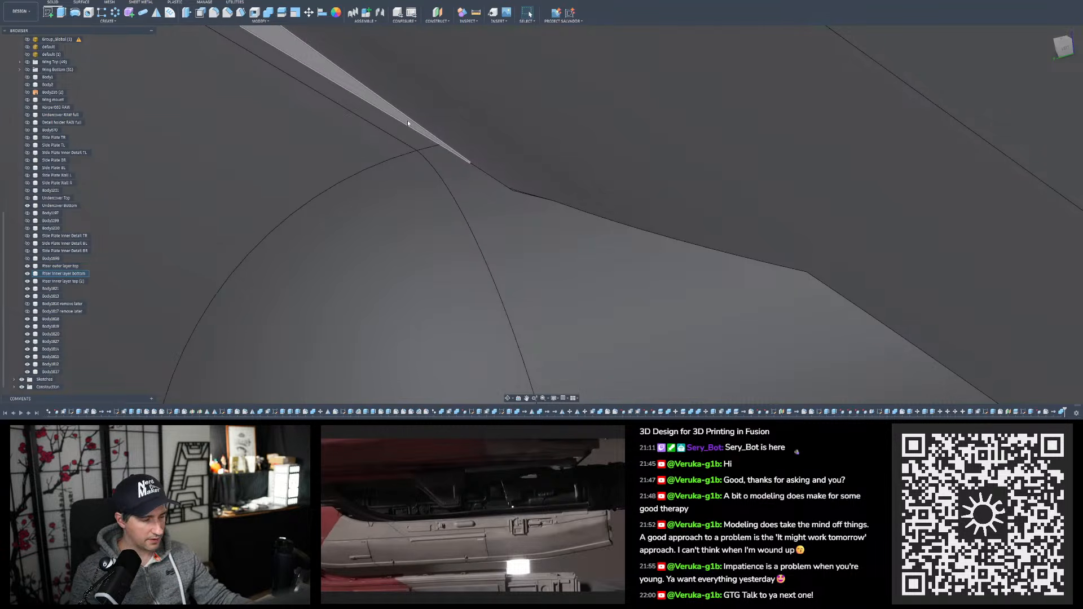
{"action": "middle_click_drag", "start_coordinate": [408, 121], "coordinate": [489, 168], "text": "shift"}
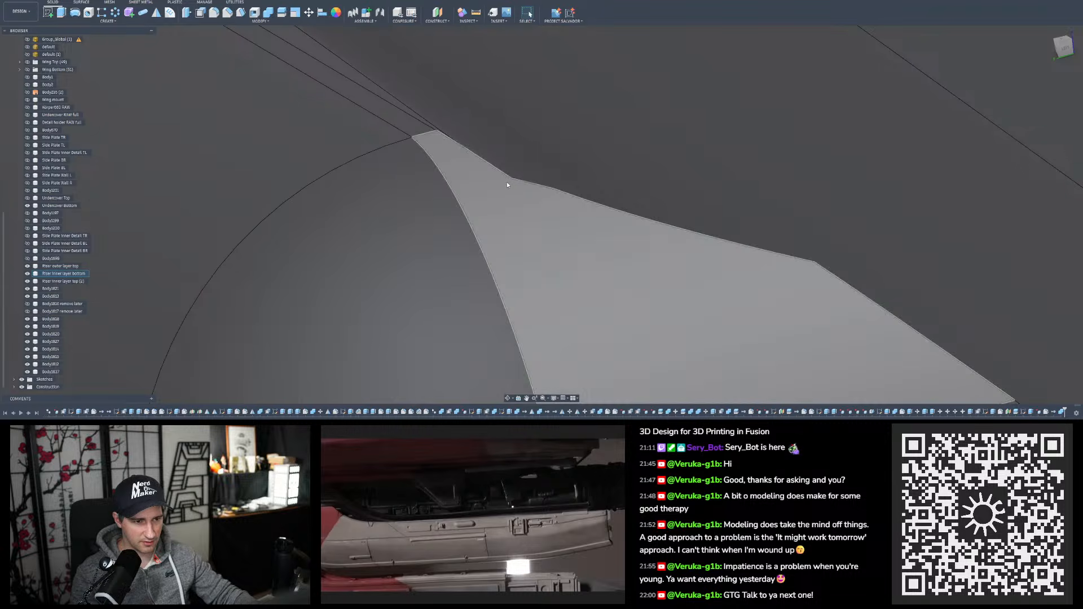
{"action": "middle_click_drag", "start_coordinate": [507, 176], "coordinate": [738, 195], "text": "shift"}
Check the section view of the joined bottom layers for gaps at the front bend and the rear rim
{"action": "scroll", "coordinate": [35, 102], "scroll_direction": "up", "scroll_amount": 4}
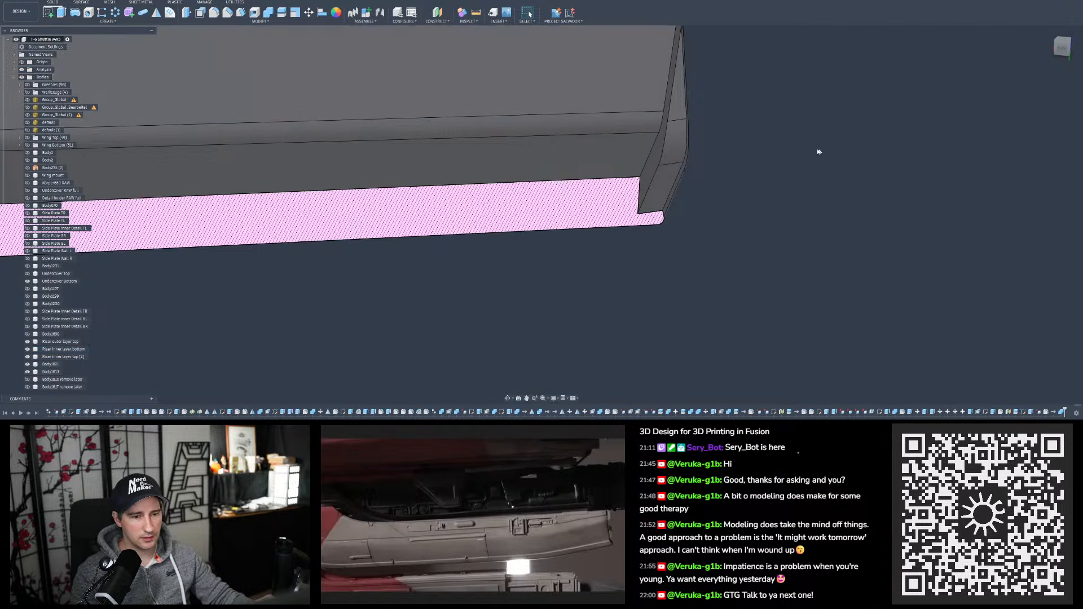
{"action": "scroll", "coordinate": [869, 210], "scroll_direction": "down", "scroll_amount": 10}
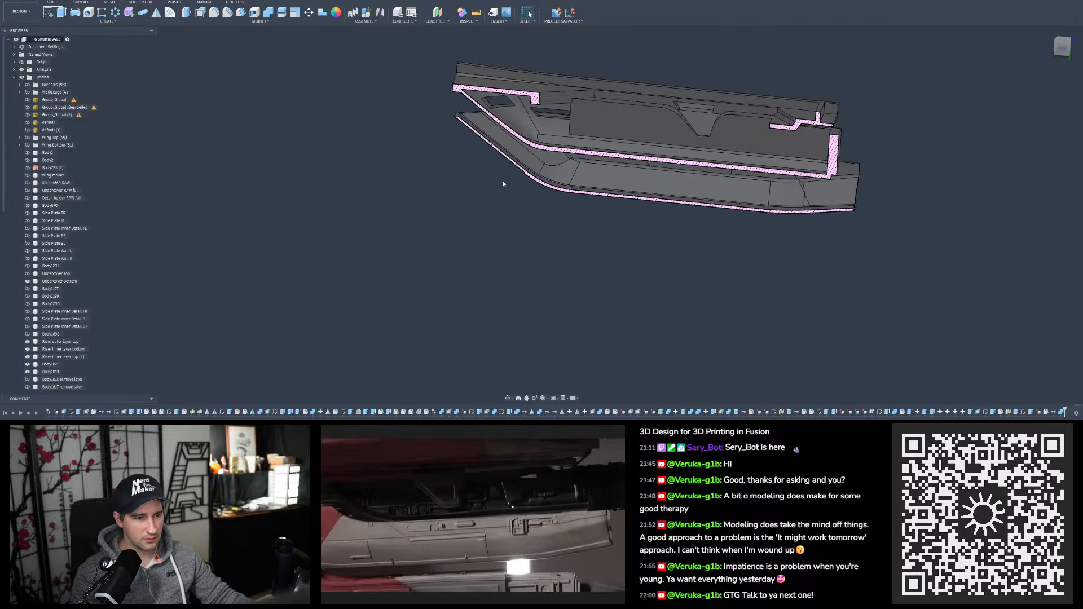
{"action": "scroll", "coordinate": [503, 181], "scroll_direction": "up", "scroll_amount": 5}
{"action": "scroll", "coordinate": [529, 176], "scroll_direction": "down", "scroll_amount": 5}
{"action": "scroll", "coordinate": [463, 172], "scroll_direction": "up", "scroll_amount": 8}
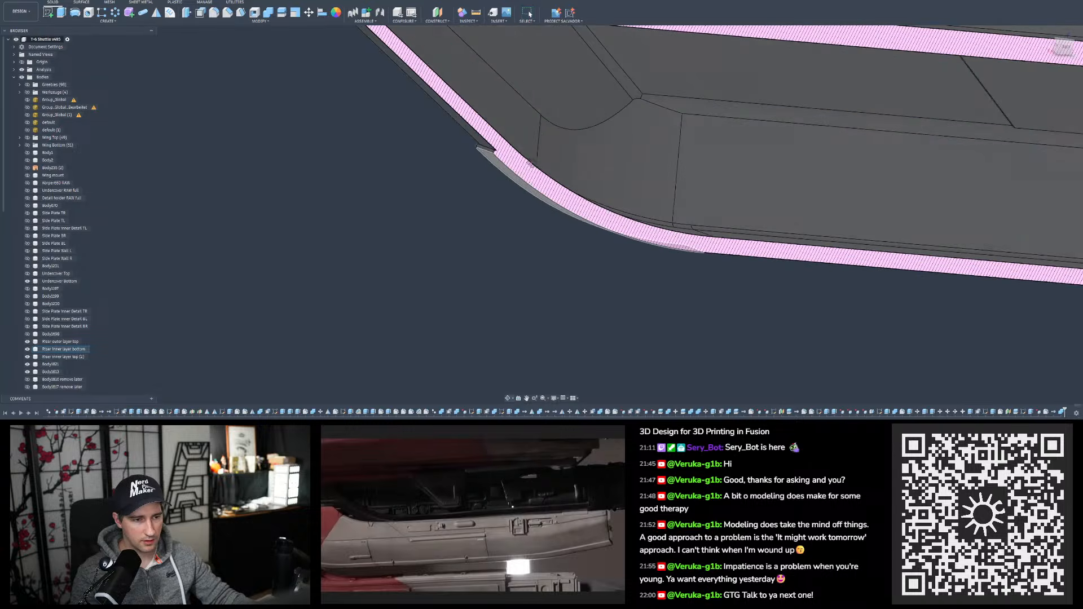
{"action": "scroll", "coordinate": [398, 164], "scroll_direction": "down", "scroll_amount": 6}
{"action": "scroll", "coordinate": [713, 212], "scroll_direction": "up", "scroll_amount": 6}
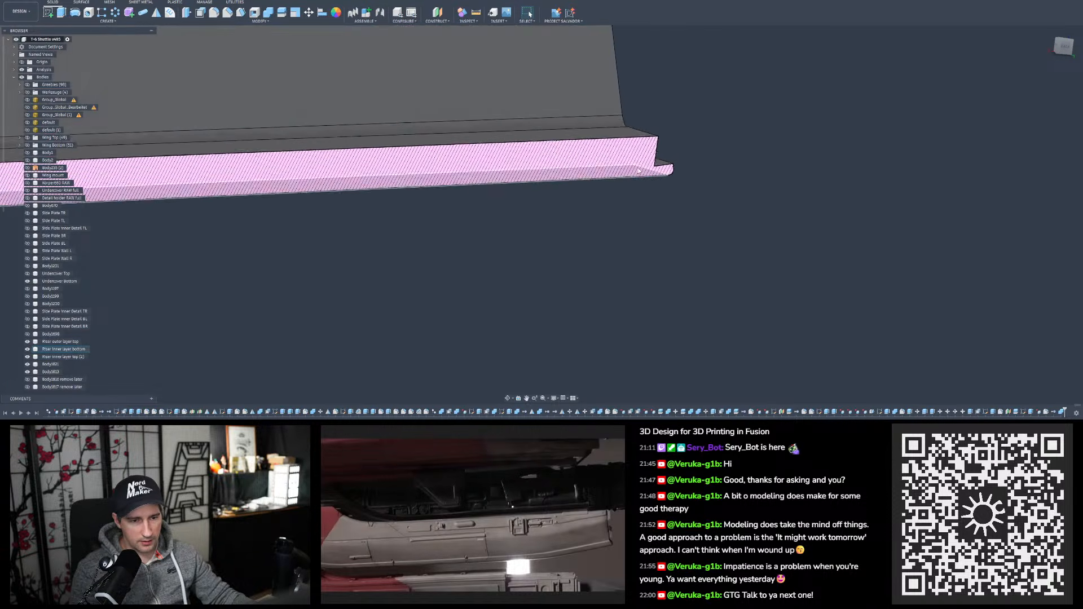
{"action": "scroll", "coordinate": [639, 171], "scroll_direction": "up", "scroll_amount": 5}
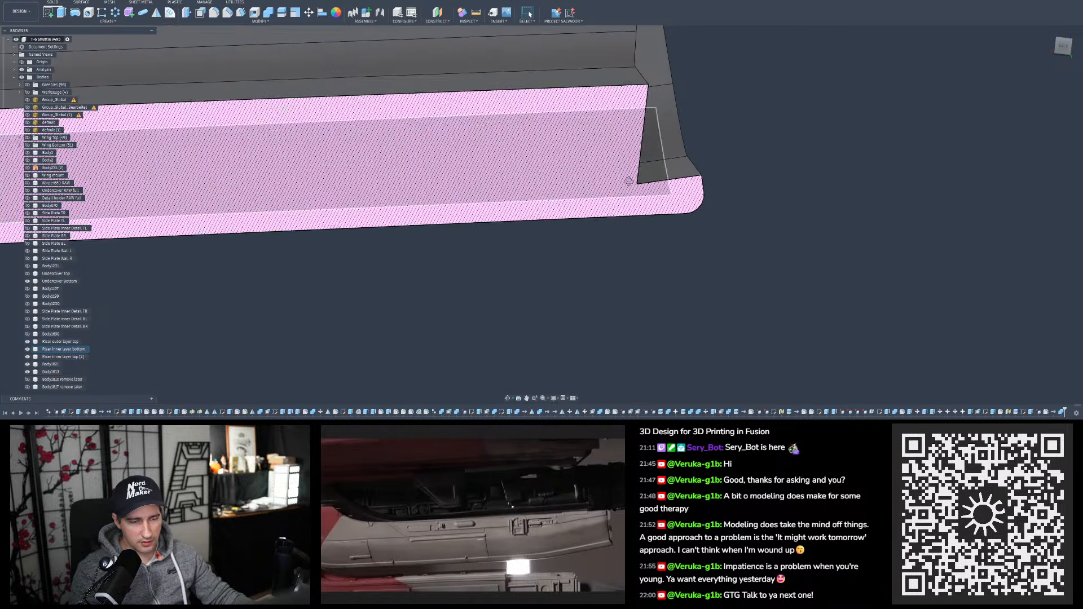
Inspect the rear end's rounded outer side edge, and undo the combining of the two bottom layers
{"action": "middle_click_drag", "start_coordinate": [628, 181], "coordinate": [707, 237], "text": "shift"}
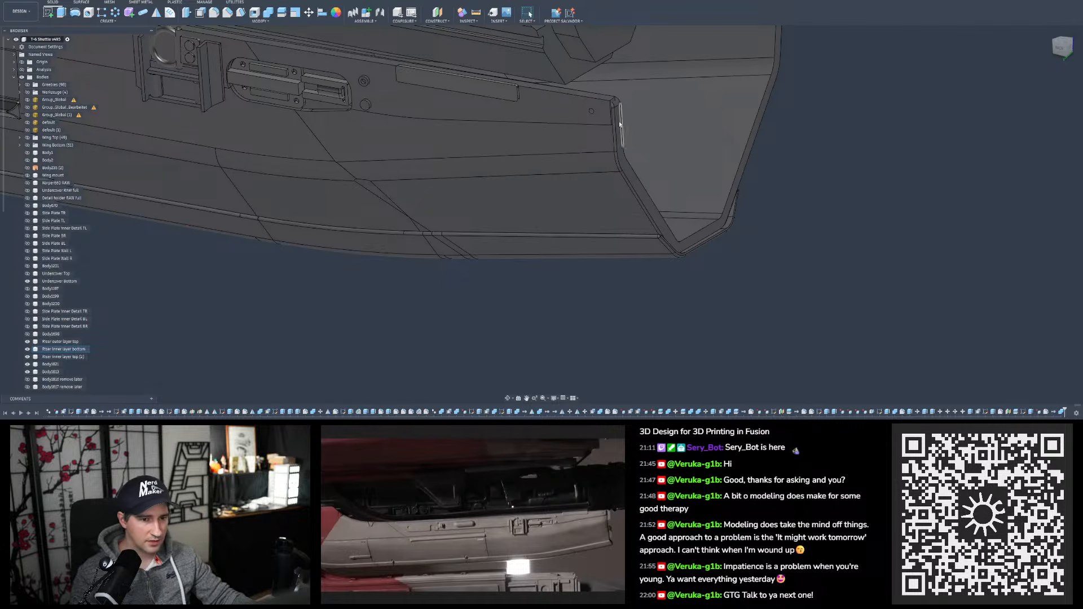
{"action": "scroll", "coordinate": [621, 113], "scroll_direction": "up", "scroll_amount": 5}
{"action": "scroll", "coordinate": [625, 103], "scroll_direction": "down", "scroll_amount": 8}
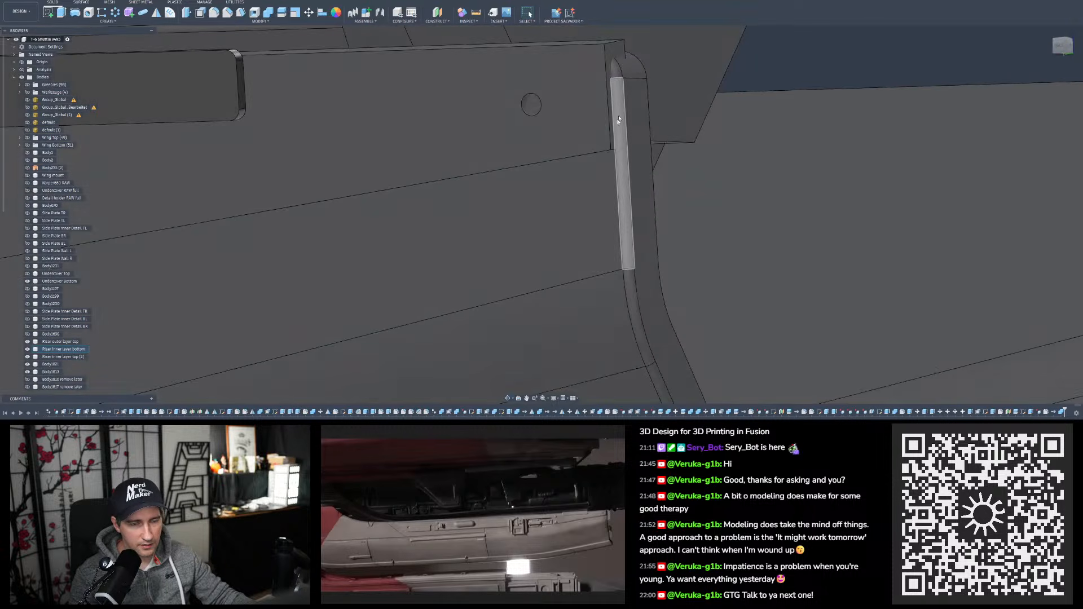
{"action": "middle_click_drag", "start_coordinate": [689, 221], "coordinate": [692, 223], "text": "shift"}
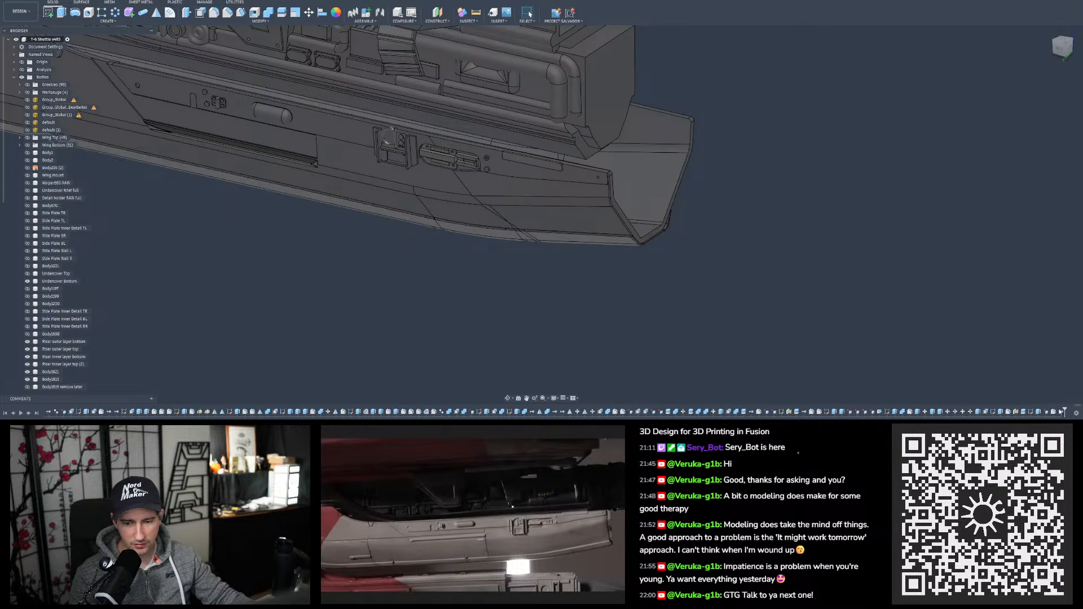
Hide the outer bottom layer
{"action": "scroll", "coordinate": [615, 233], "scroll_direction": "up", "scroll_amount": 4}
{"action": "scroll", "coordinate": [645, 251], "scroll_direction": "up", "scroll_amount": 2}
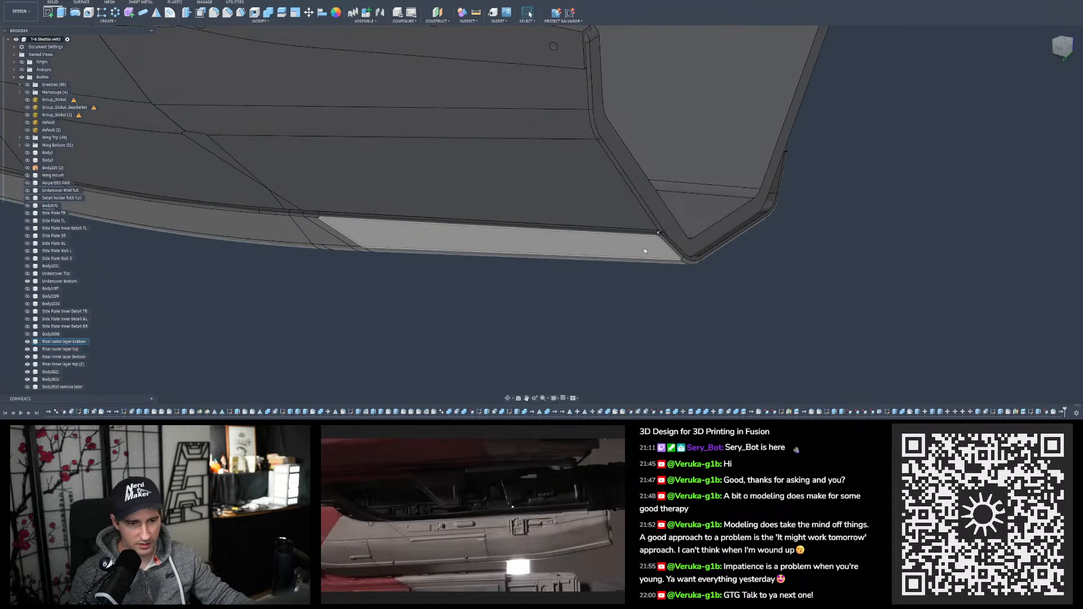
{"action": "left_click", "coordinate": [642, 256]}
{"action": "key", "text": "v"}
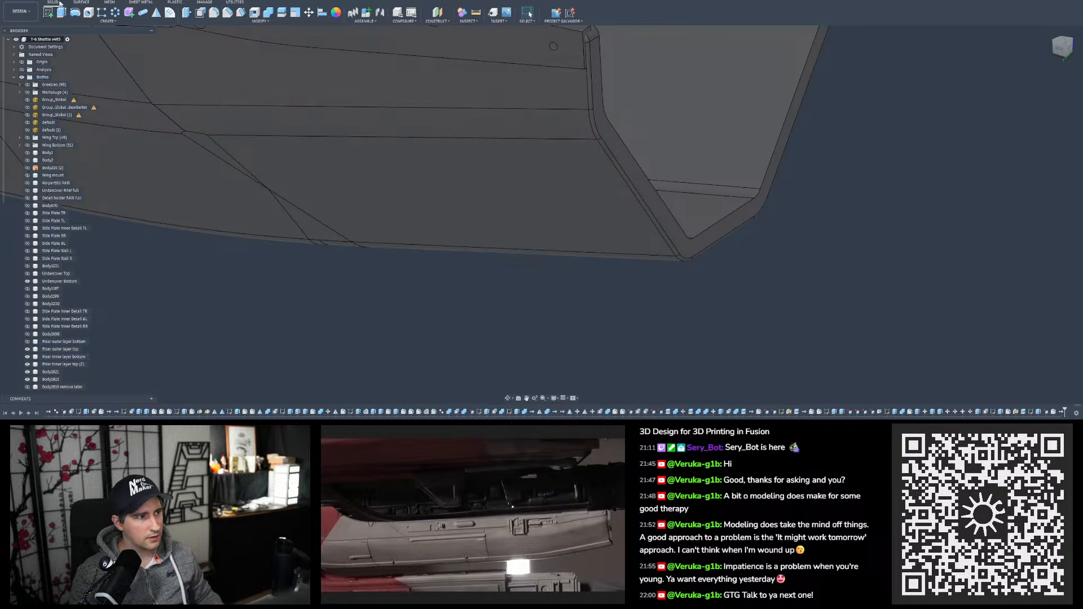
Save the design as a new version with the default version description
{"action": "scroll", "coordinate": [680, 277], "scroll_direction": "down", "scroll_amount": 6}
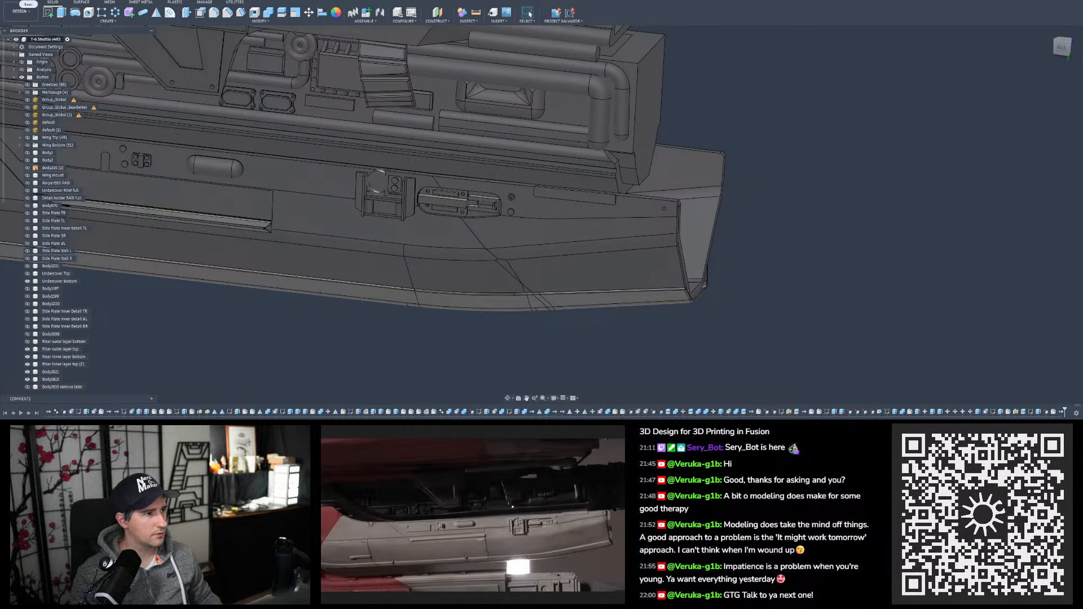
{"action": "key", "text": "ctrl+s"}
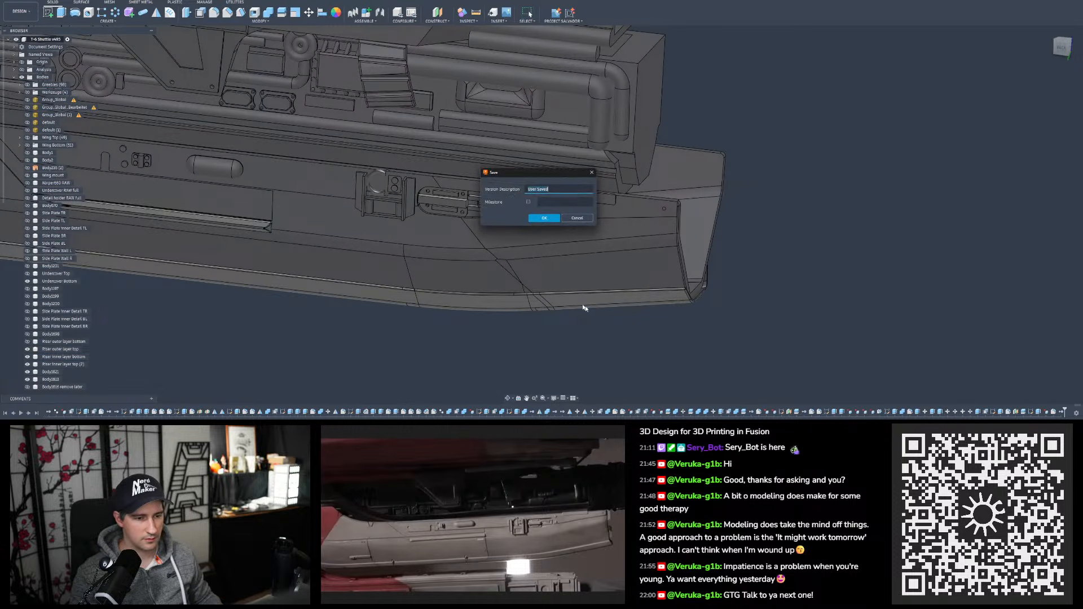
{"action": "left_click", "coordinate": [543, 220]}
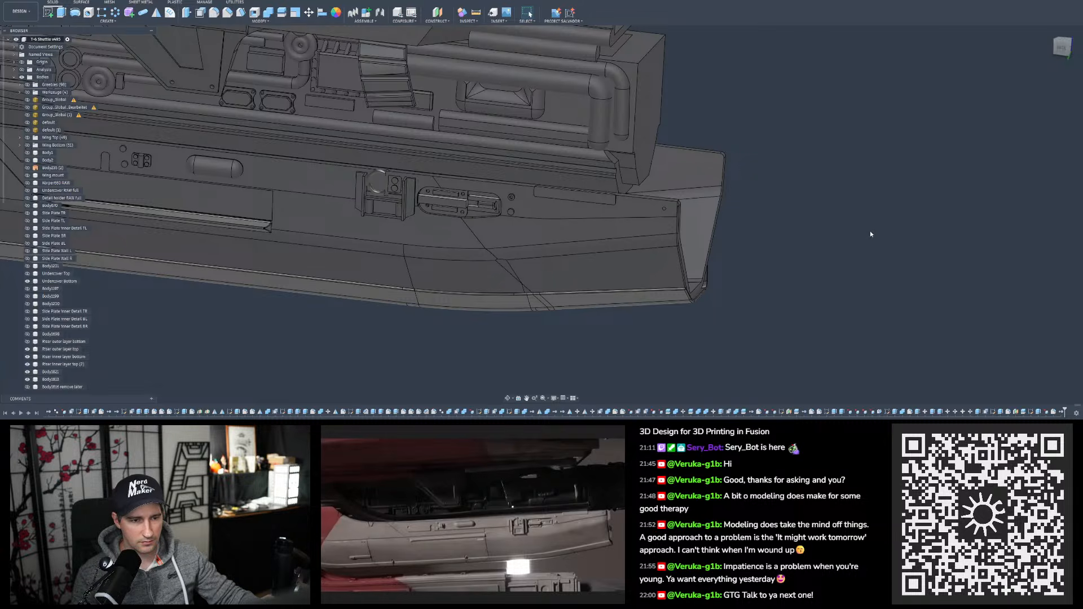
Inspect the side of the lower riser assembly, from the rear end's detail parts to the long lower edge
{"action": "middle_click_drag", "start_coordinate": [873, 232], "coordinate": [682, 141], "text": "shift"}
{"action": "scroll", "coordinate": [926, 264], "scroll_direction": "down", "scroll_amount": 3}
{"action": "scroll", "coordinate": [880, 198], "scroll_direction": "up", "scroll_amount": 1}
{"action": "scroll", "coordinate": [751, 198], "scroll_direction": "down", "scroll_amount": 1}
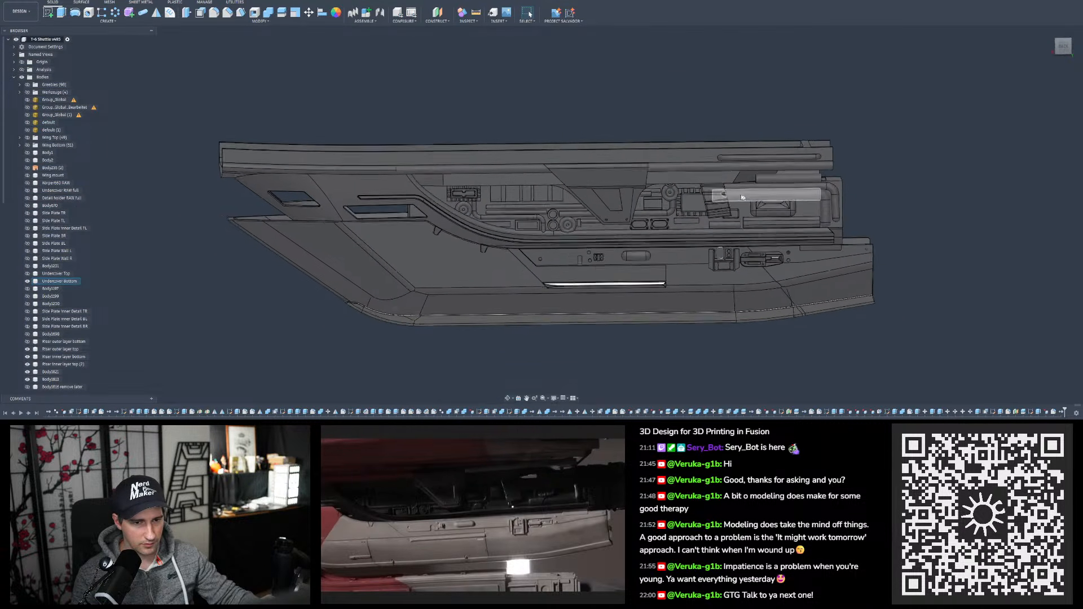
{"action": "scroll", "coordinate": [686, 181], "scroll_direction": "up", "scroll_amount": 1}
{"action": "mouse_move", "coordinate": [690, 181]}
{"action": "middle_mouse_down", "text": "shift"}
{"action": "mouse_move", "coordinate": [689, 170]}
{"action": "mouse_move", "coordinate": [688, 183]}
{"action": "middle_mouse_up", "text": "shift"}
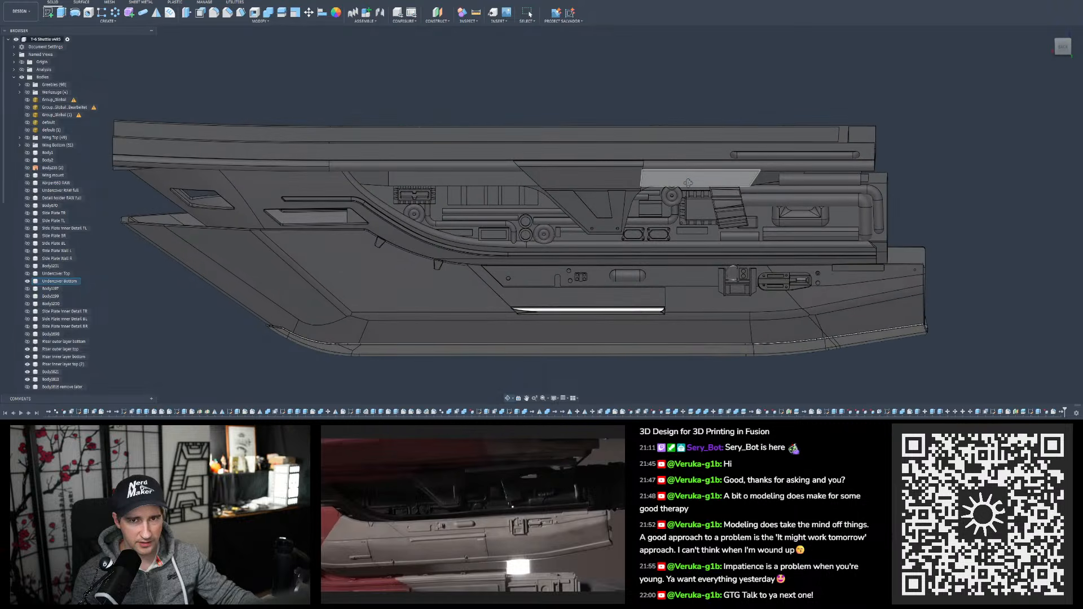
{"action": "scroll", "coordinate": [886, 294], "scroll_direction": "up", "scroll_amount": 2}
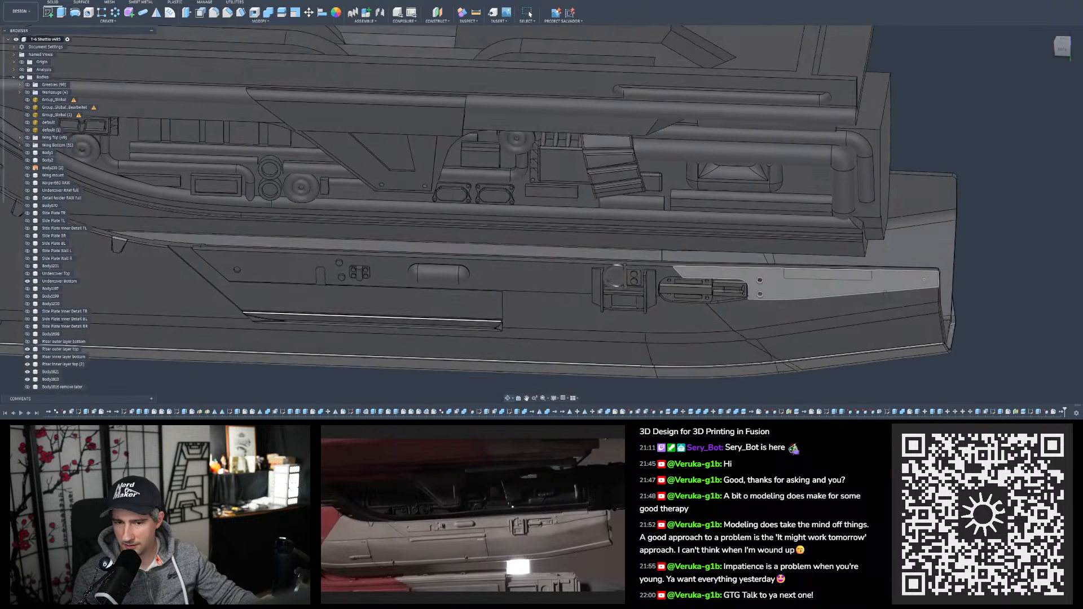
{"action": "scroll", "coordinate": [886, 294], "scroll_direction": "down", "scroll_amount": 3}
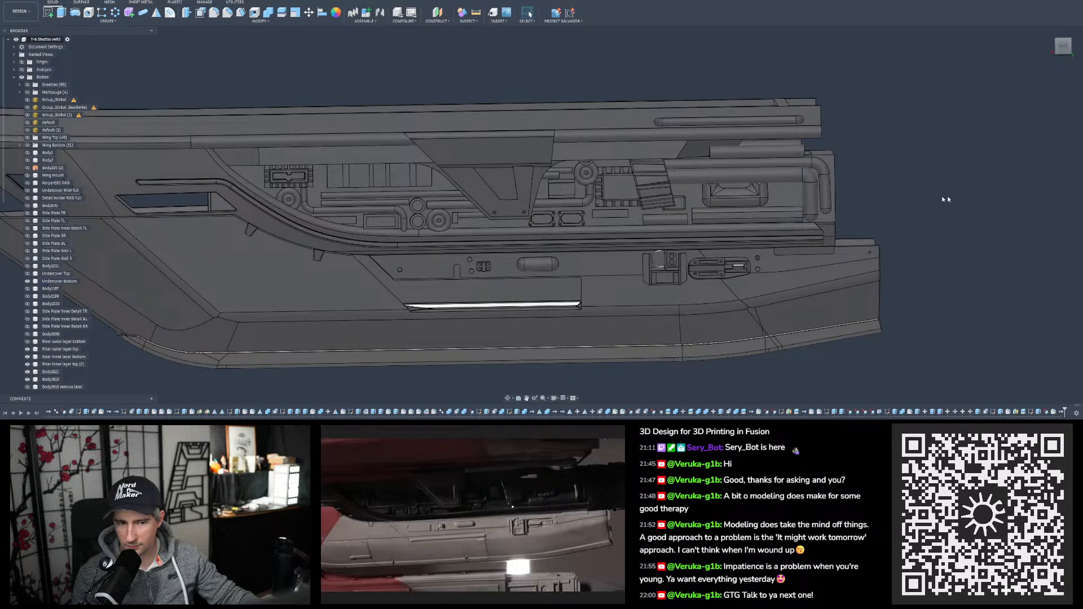
{"action": "scroll", "coordinate": [943, 199], "scroll_direction": "down", "scroll_amount": 1}
{"action": "scroll", "coordinate": [689, 252], "scroll_direction": "up", "scroll_amount": 4}
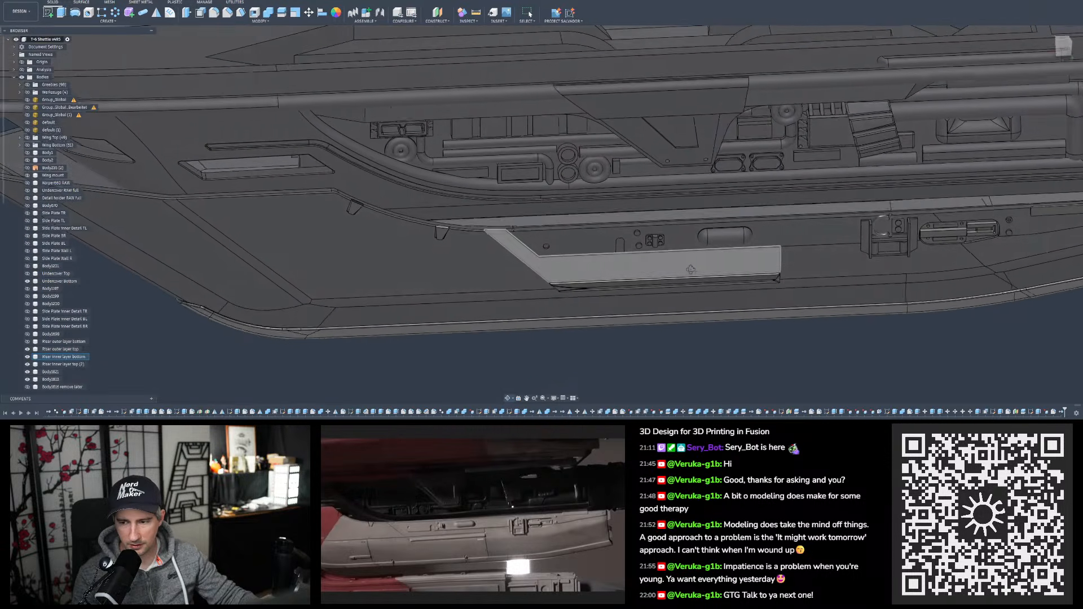
Examine the recessed side panel and its slot on the inner bottom layer, and compare it with the opposite side
{"action": "middle_click_drag", "start_coordinate": [690, 270], "coordinate": [687, 253], "text": "shift"}
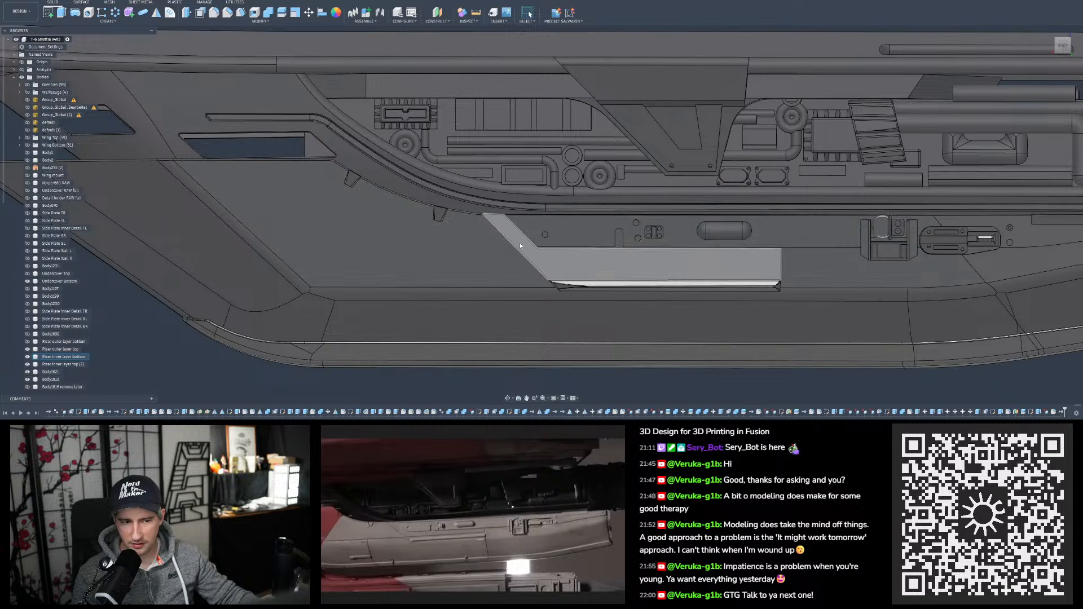
{"action": "left_click", "coordinate": [520, 242]}
{"action": "middle_click_drag", "start_coordinate": [829, 308], "coordinate": [732, 287], "text": "shift"}
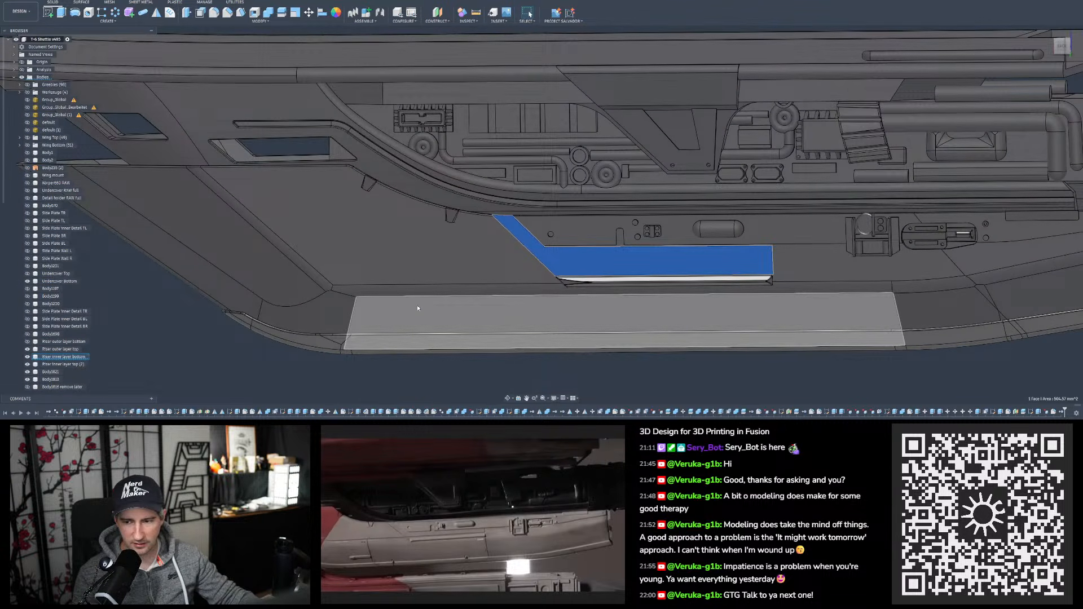
{"action": "scroll", "coordinate": [354, 316], "scroll_direction": "down", "scroll_amount": 3}
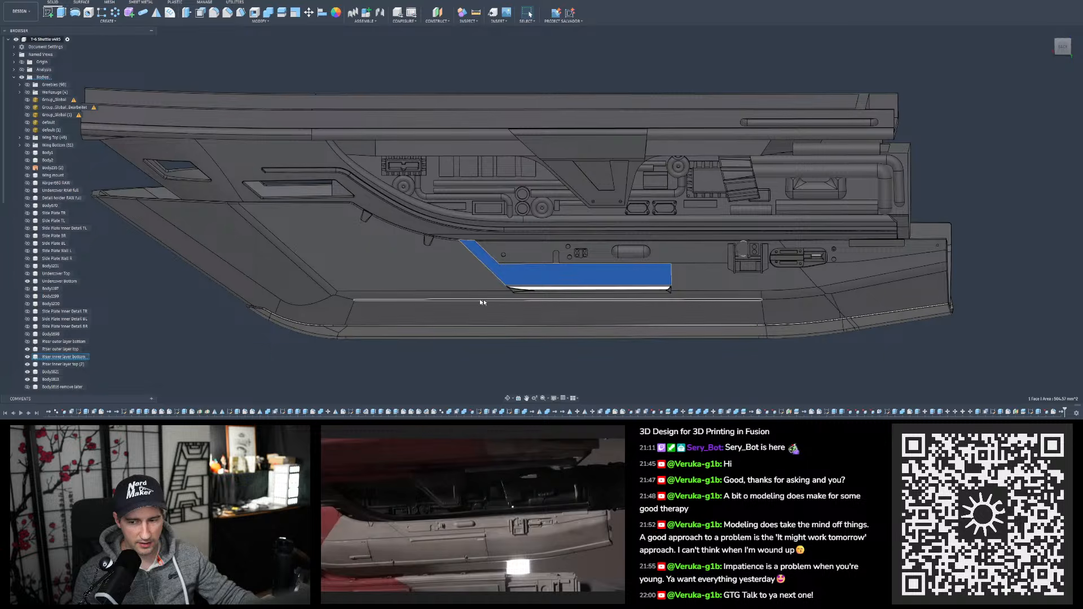
{"action": "scroll", "coordinate": [326, 290], "scroll_direction": "down", "scroll_amount": 2}
{"action": "middle_click_drag", "start_coordinate": [418, 300], "coordinate": [621, 307], "text": "shift"}
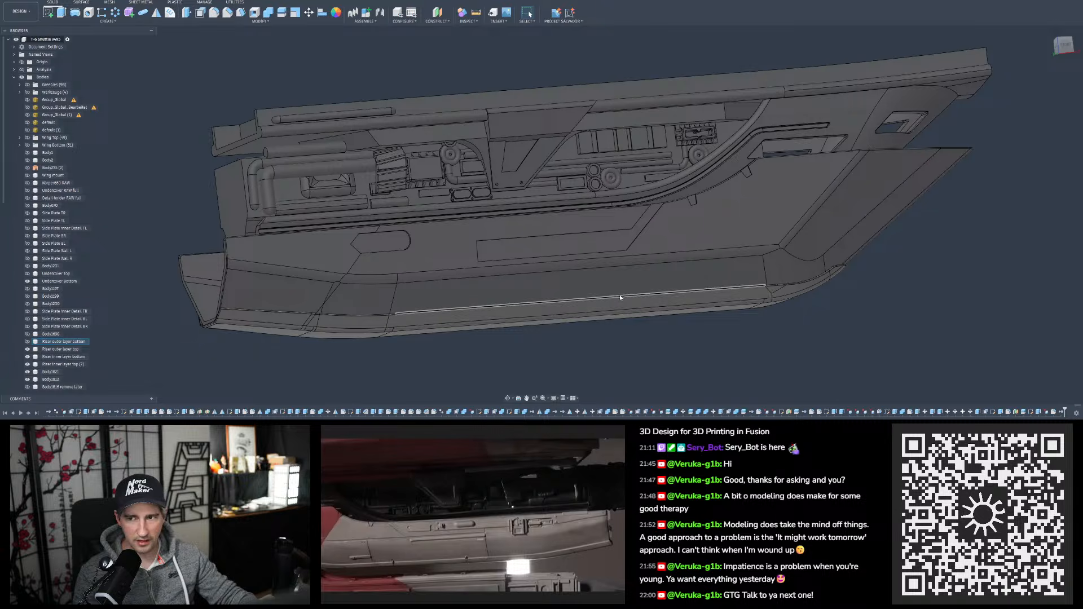
{"action": "middle_click_drag", "start_coordinate": [598, 273], "coordinate": [654, 336], "text": "shift"}
{"action": "scroll", "coordinate": [654, 335], "scroll_direction": "up", "scroll_amount": 4}
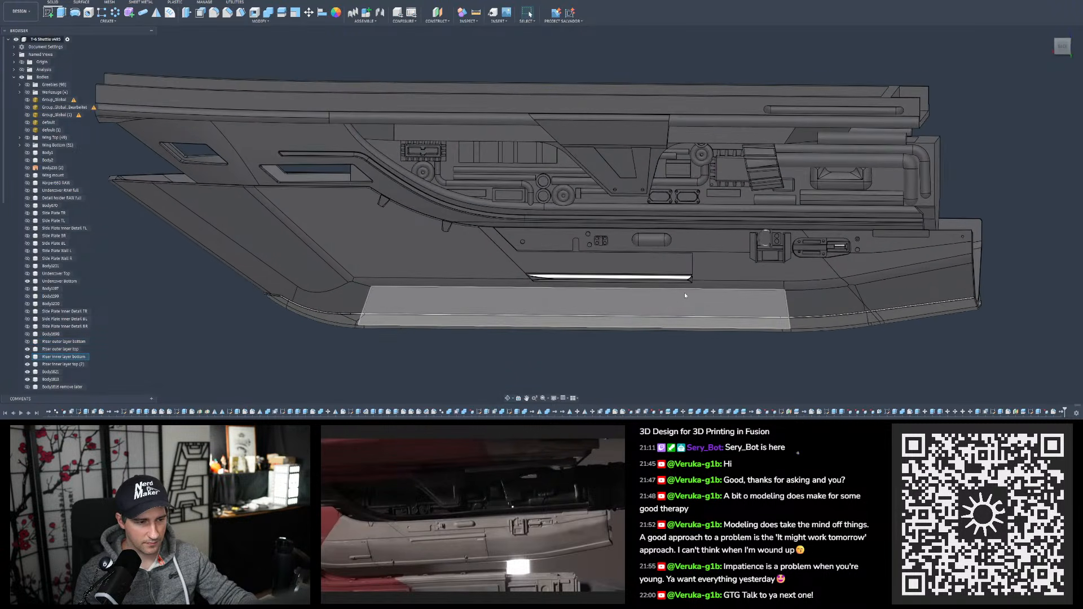
{"action": "middle_click_drag", "start_coordinate": [682, 295], "coordinate": [681, 292], "text": "shift"}
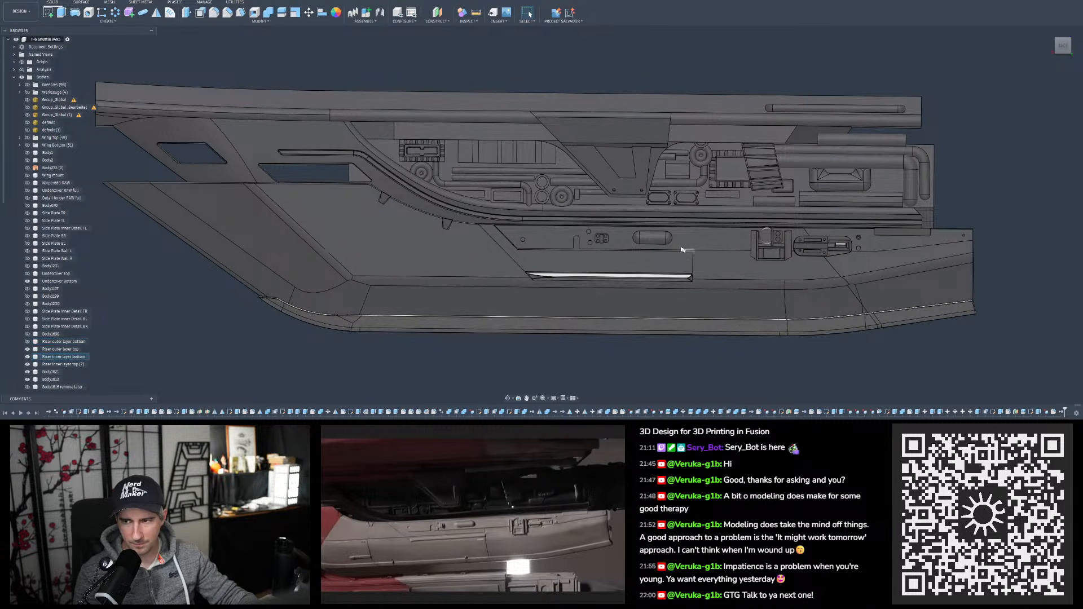
{"action": "scroll", "coordinate": [784, 297], "scroll_direction": "up", "scroll_amount": 2}
{"action": "middle_click_drag", "start_coordinate": [783, 299], "coordinate": [694, 302], "text": "shift"}
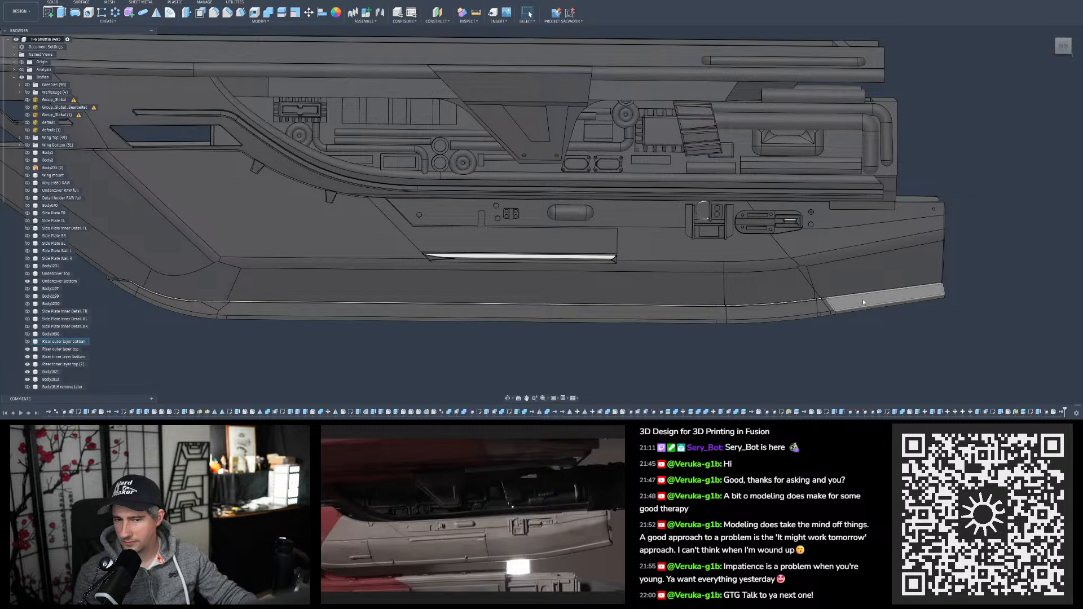
Compare the upper riser's side and upper edge surfaces with the lower riser assembly
{"action": "scroll", "coordinate": [619, 308], "scroll_direction": "down", "scroll_amount": 8}
{"action": "scroll", "coordinate": [540, 90], "scroll_direction": "up", "scroll_amount": 4}
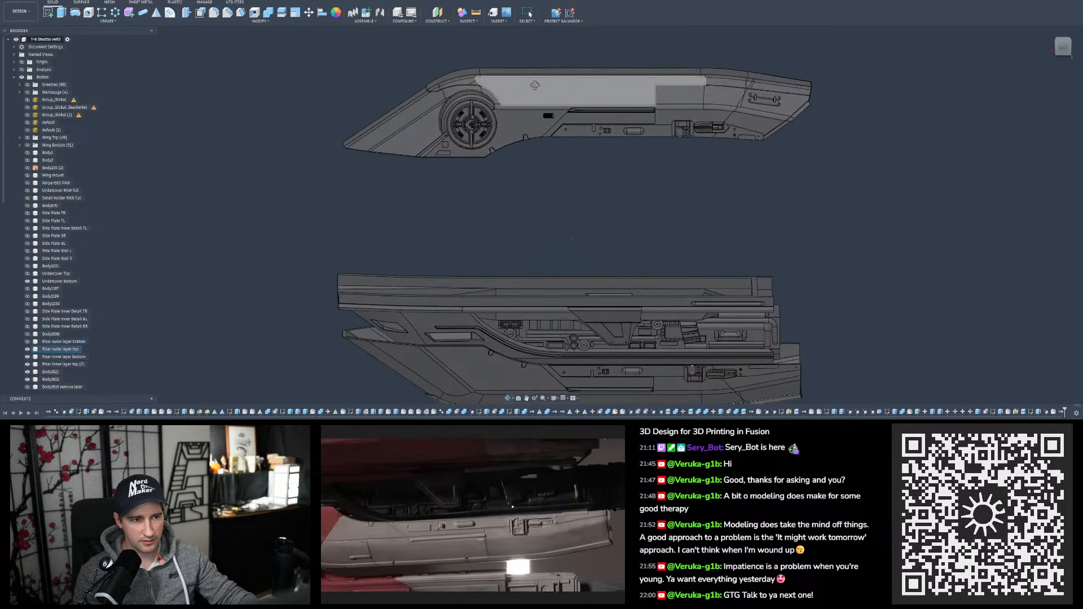
{"action": "scroll", "coordinate": [519, 96], "scroll_direction": "down", "scroll_amount": 3}
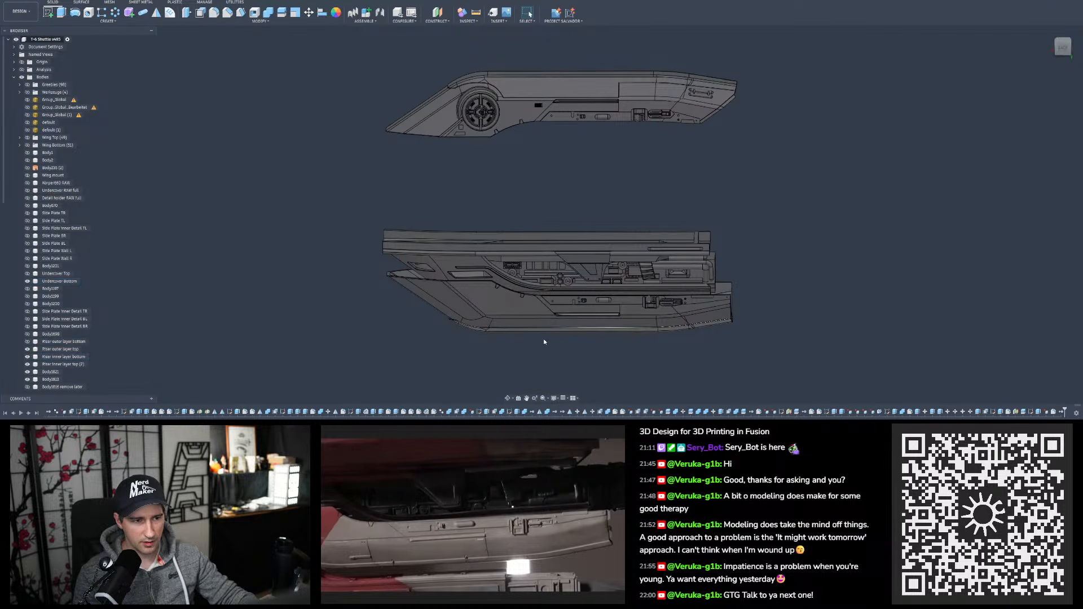
{"action": "scroll", "coordinate": [529, 103], "scroll_direction": "up", "scroll_amount": 5}
{"action": "scroll", "coordinate": [519, 155], "scroll_direction": "up", "scroll_amount": 5}
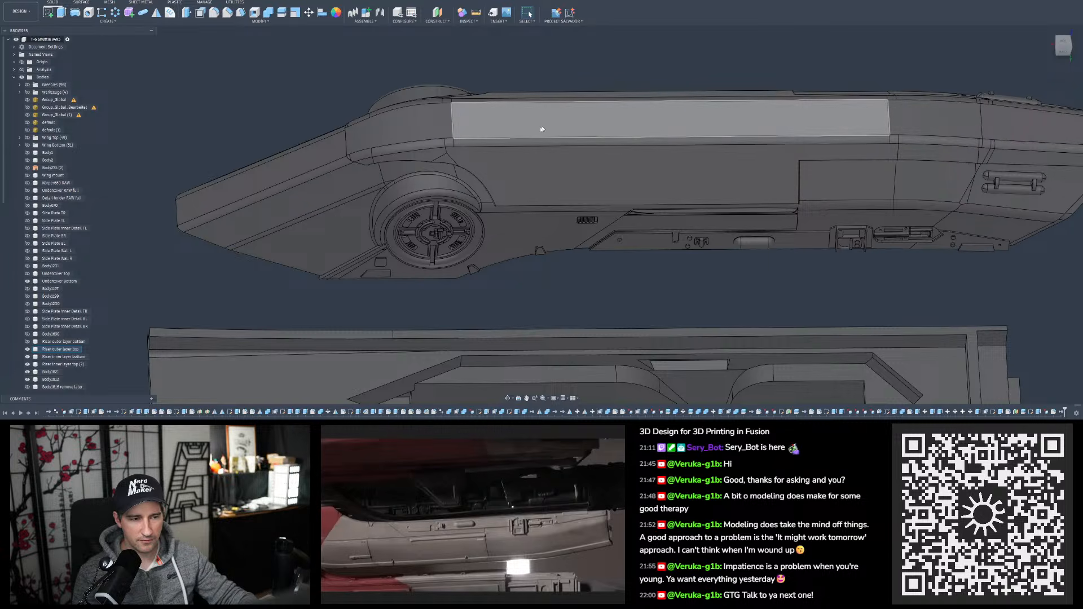
{"action": "mouse_move", "coordinate": [538, 129]}
{"action": "middle_mouse_down", "text": "shift"}
{"action": "mouse_move", "coordinate": [538, 161]}
{"action": "mouse_move", "coordinate": [536, 113]}
{"action": "middle_mouse_up", "text": "shift"}
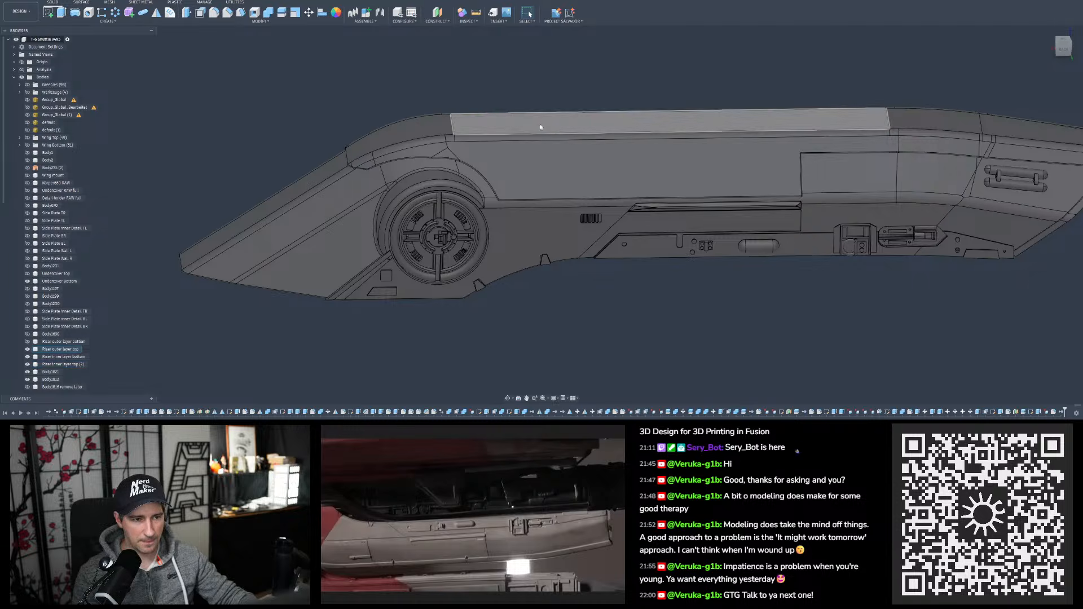
{"action": "mouse_move", "coordinate": [541, 127]}
{"action": "middle_mouse_down", "text": "shift"}
{"action": "mouse_move", "coordinate": [538, 161]}
{"action": "mouse_move", "coordinate": [536, 125]}
{"action": "mouse_move", "coordinate": [537, 155]}
{"action": "mouse_move", "coordinate": [533, 146]}
{"action": "middle_mouse_up", "text": "shift"}
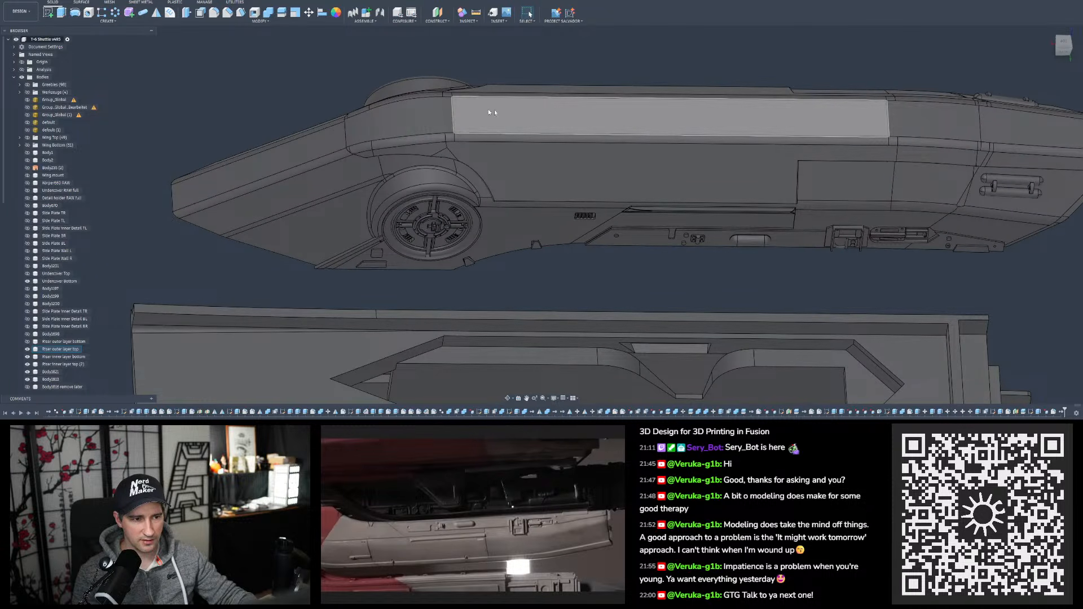
{"action": "middle_click_drag", "start_coordinate": [730, 100], "coordinate": [711, 210], "text": "shift"}
Compare the central front faces of the inner top and inner bottom layers, selecting both faces together
{"action": "middle_click_drag", "start_coordinate": [496, 135], "coordinate": [480, 149], "text": "shift"}
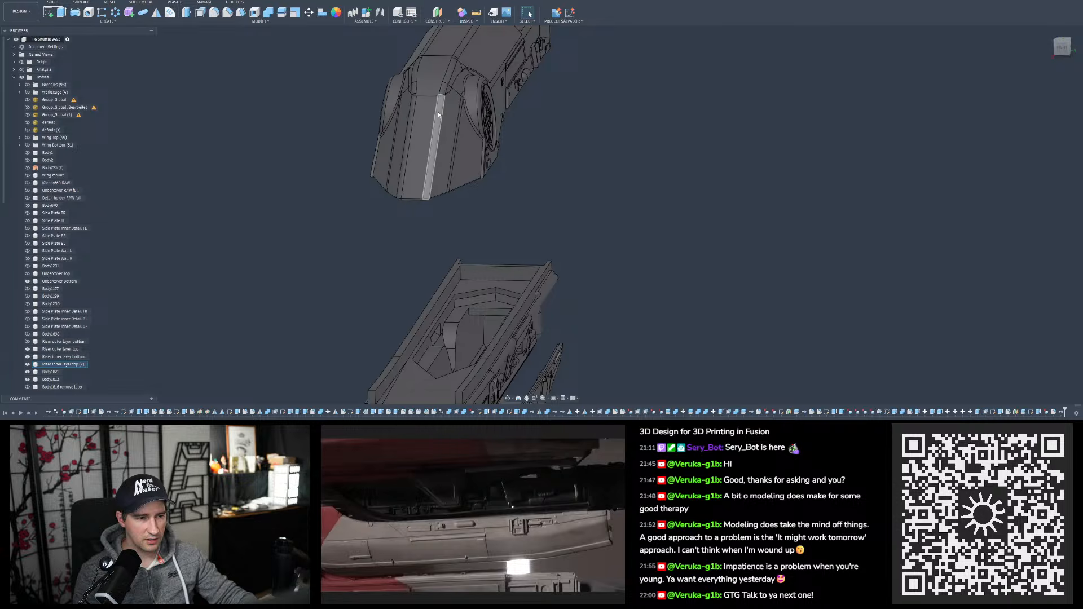
{"action": "scroll", "coordinate": [439, 114], "scroll_direction": "down", "scroll_amount": 3}
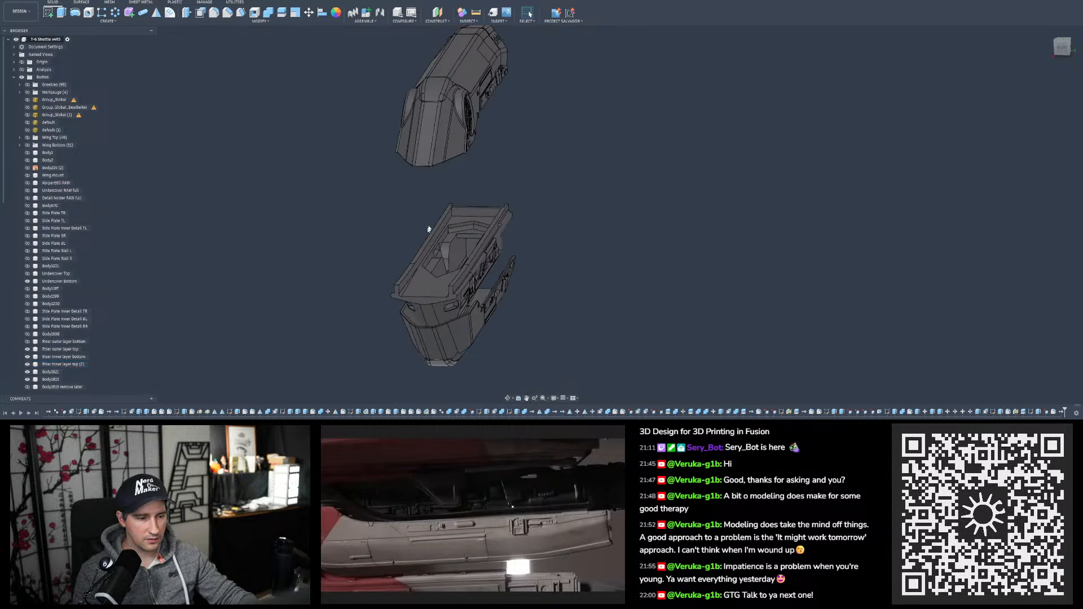
{"action": "left_click", "coordinate": [430, 131]}
{"action": "left_click", "coordinate": [430, 342], "text": "ctrl"}
{"action": "scroll", "coordinate": [438, 188], "scroll_direction": "up", "scroll_amount": 2}
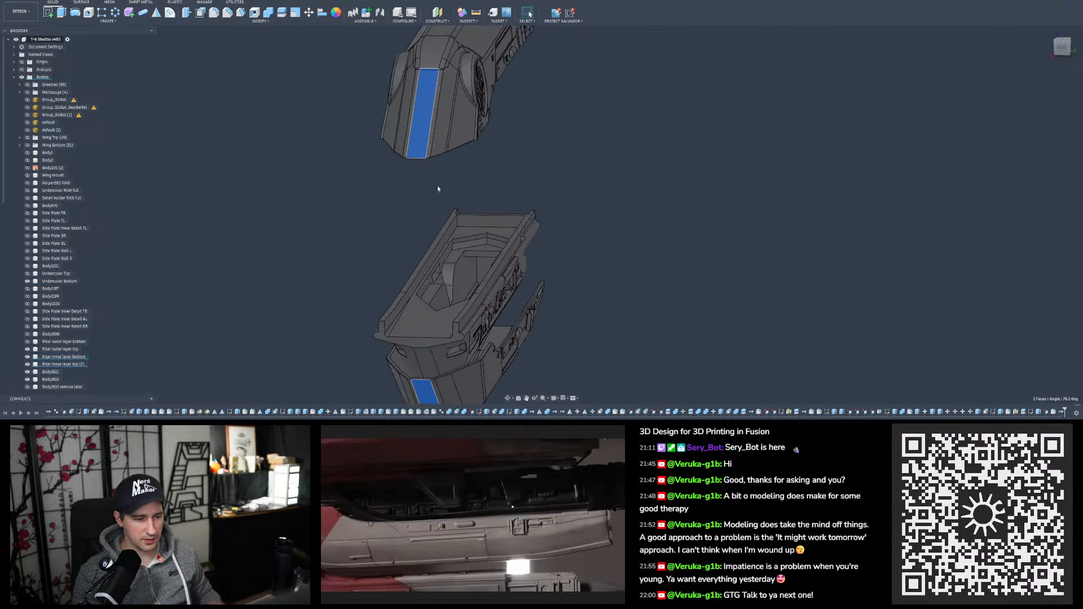
{"action": "middle_click_drag", "start_coordinate": [438, 148], "coordinate": [541, 158], "text": "shift"}
{"action": "left_click", "coordinate": [570, 203]}
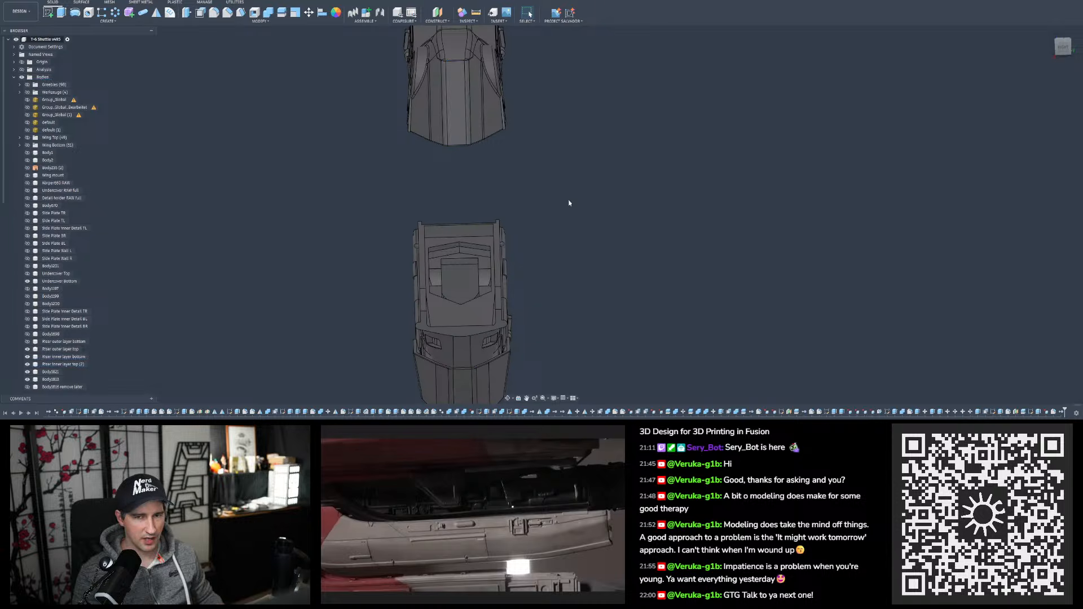
{"action": "scroll", "coordinate": [572, 196], "scroll_direction": "down", "scroll_amount": 3}
{"action": "scroll", "coordinate": [500, 111], "scroll_direction": "up", "scroll_amount": 5}
{"action": "mouse_move", "coordinate": [491, 126]}
{"action": "middle_mouse_down", "text": "shift"}
{"action": "mouse_move", "coordinate": [447, 120]}
{"action": "mouse_move", "coordinate": [487, 126]}
{"action": "middle_mouse_up", "text": "shift"}
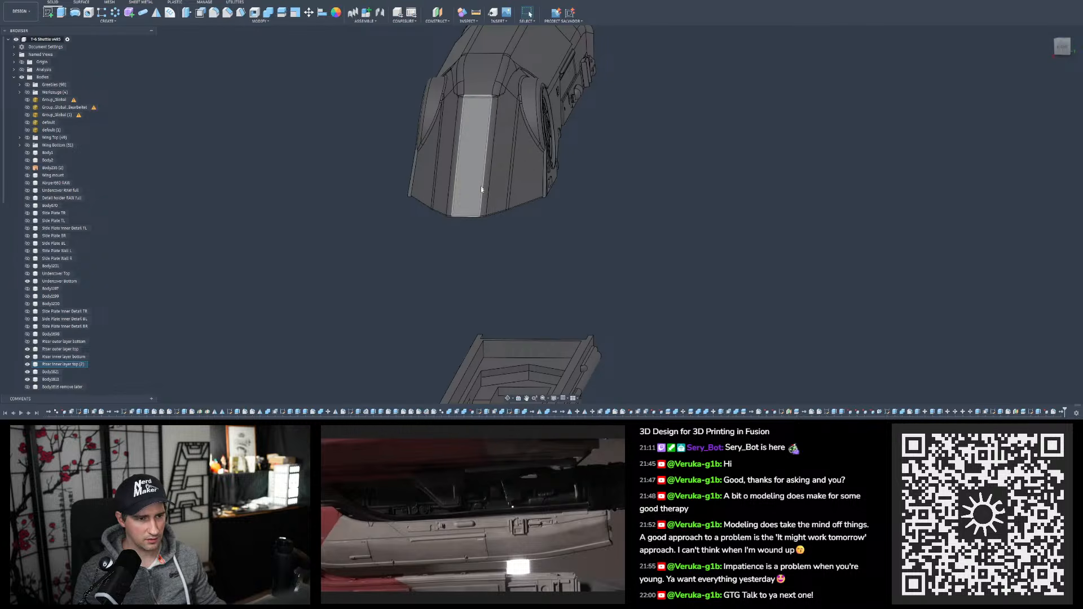
{"action": "scroll", "coordinate": [499, 94], "scroll_direction": "down", "scroll_amount": 3}
{"action": "scroll", "coordinate": [499, 96], "scroll_direction": "down", "scroll_amount": 3}
{"action": "scroll", "coordinate": [491, 244], "scroll_direction": "up", "scroll_amount": 4}
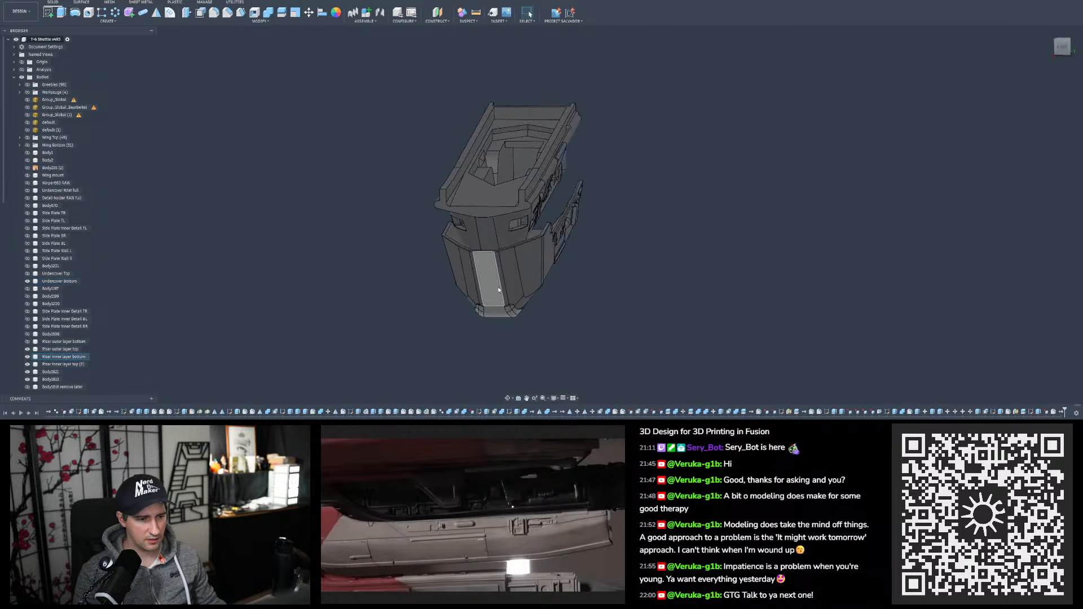
{"action": "middle_click_drag", "start_coordinate": [494, 271], "coordinate": [417, 135], "text": "shift"}
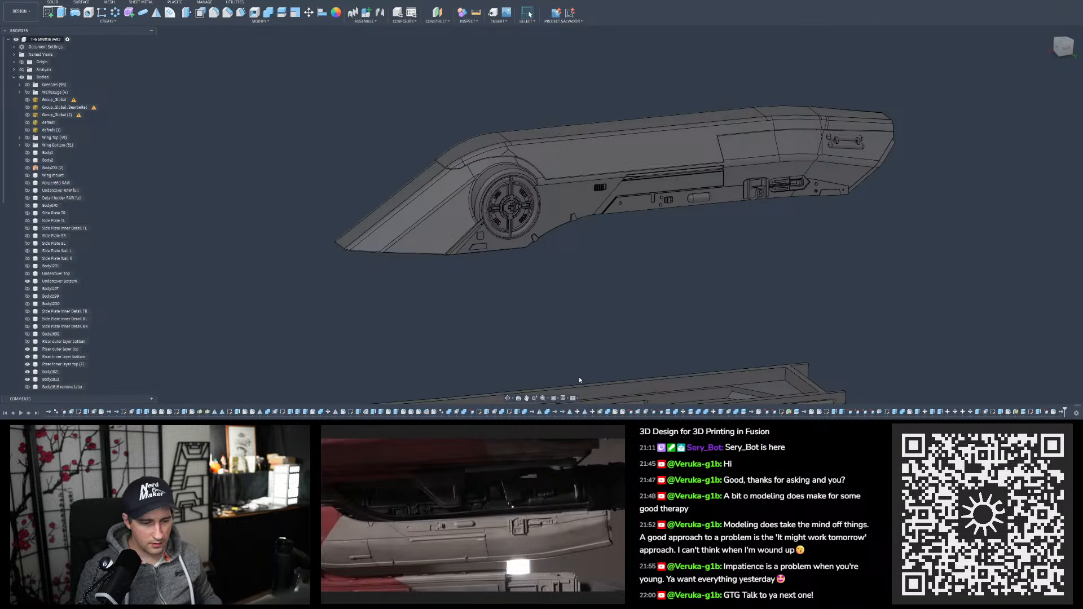
Switch to the image viewer's front-view shuttle reference photo and examine the dark recesses on the upper and lower risers
{"action": "mouse_move", "coordinate": [632, 427]}
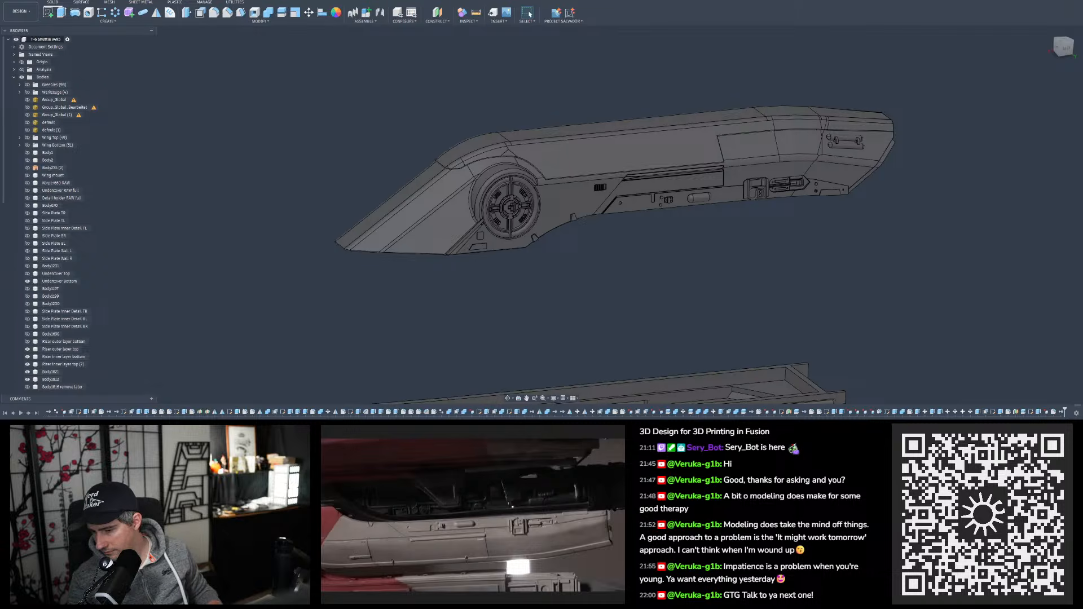
{"action": "key", "text": "super+d"}
{"action": "key", "text": "super+d"}
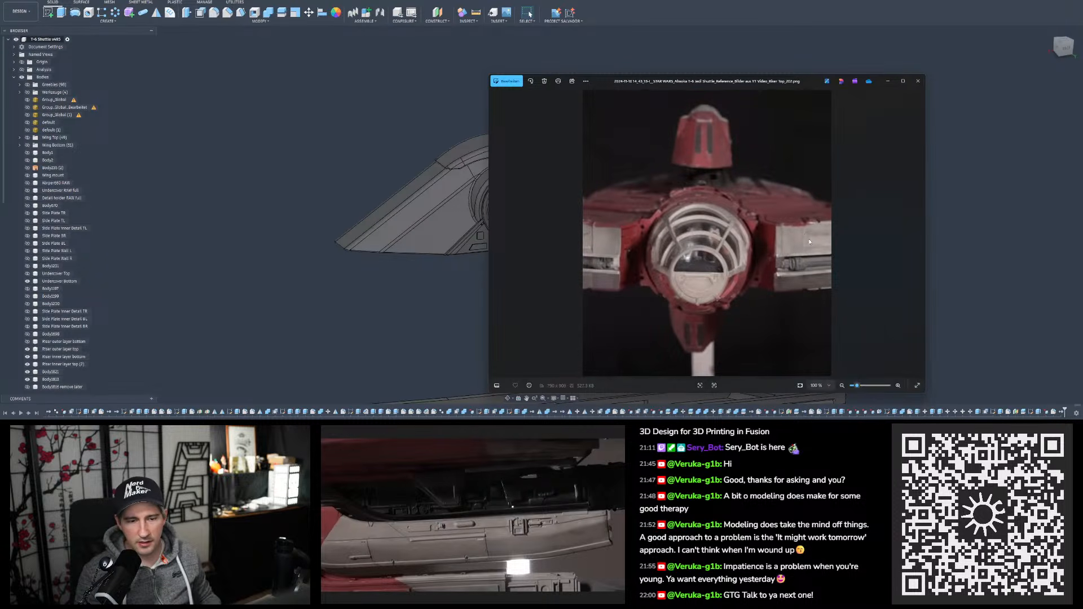
{"action": "left_click_drag", "start_coordinate": [686, 83], "coordinate": [610, 77]}
{"action": "scroll", "coordinate": [632, 114], "scroll_direction": "up", "scroll_amount": 2}
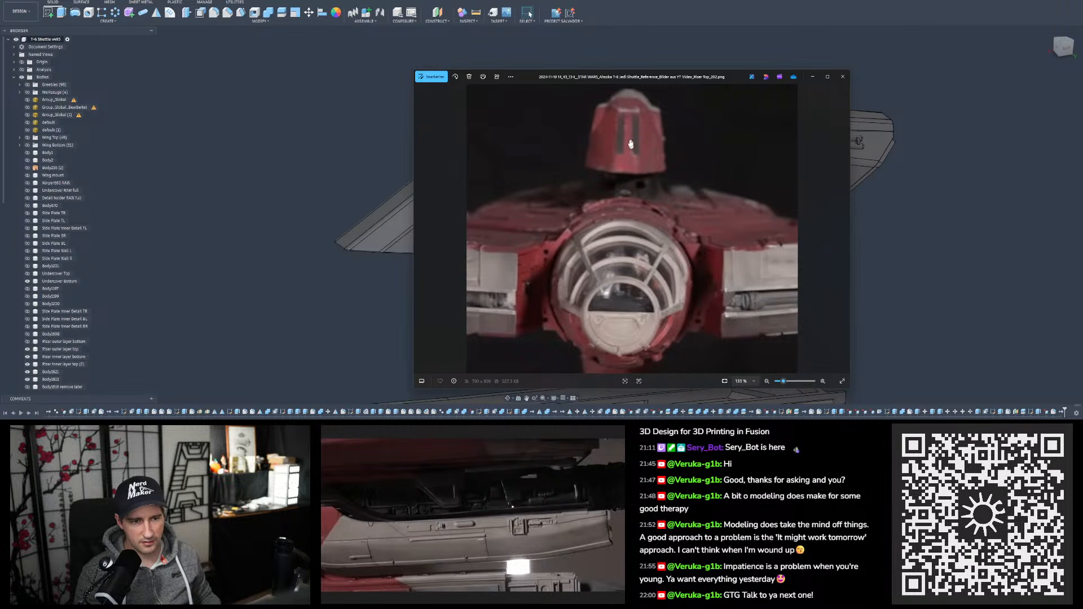
{"action": "scroll", "coordinate": [652, 214], "scroll_direction": "down", "scroll_amount": 2}
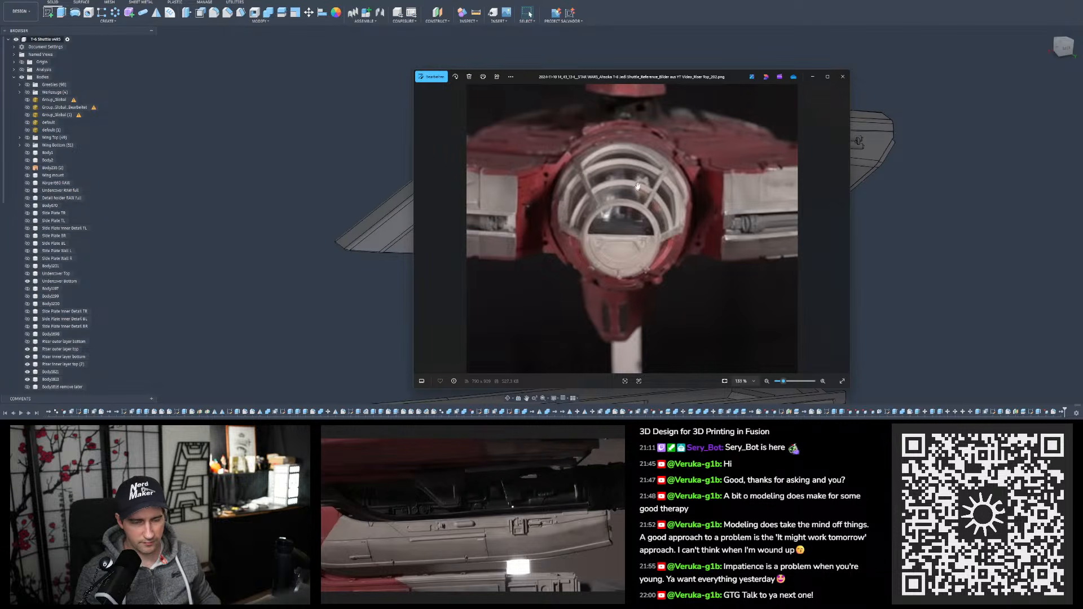
{"action": "scroll", "coordinate": [635, 181], "scroll_direction": "up", "scroll_amount": 2}
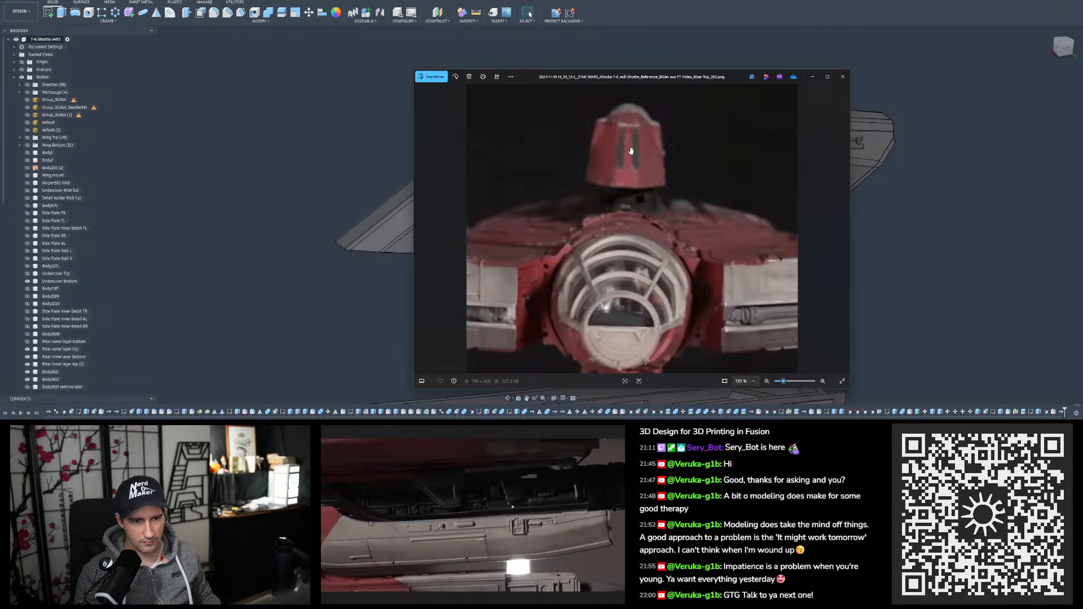
{"action": "left_click_drag", "start_coordinate": [642, 79], "coordinate": [730, 57]}
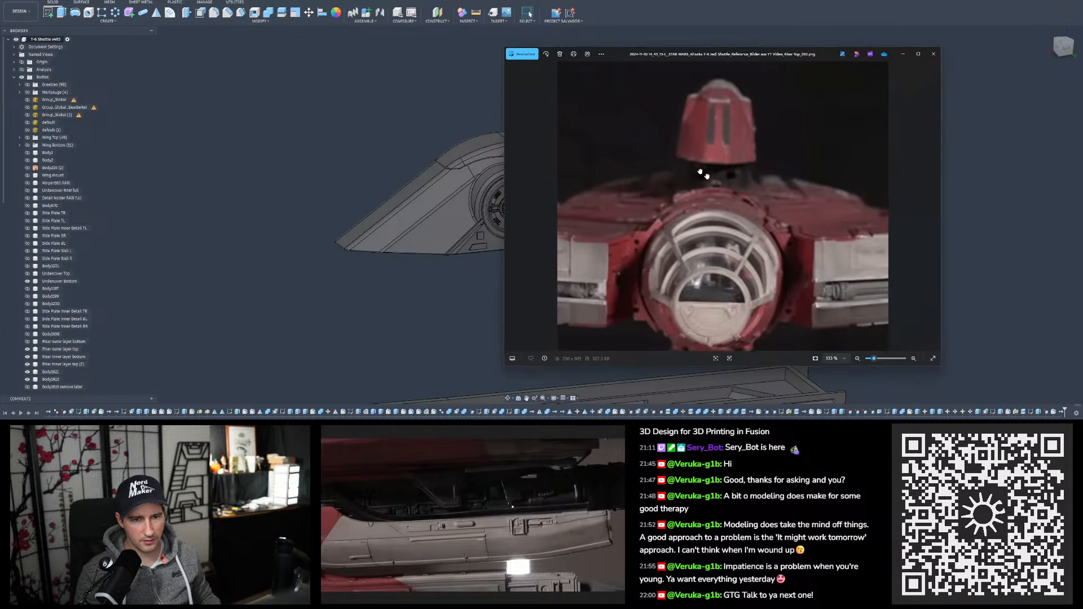
{"action": "left_click_drag", "start_coordinate": [703, 177], "coordinate": [685, 209]}
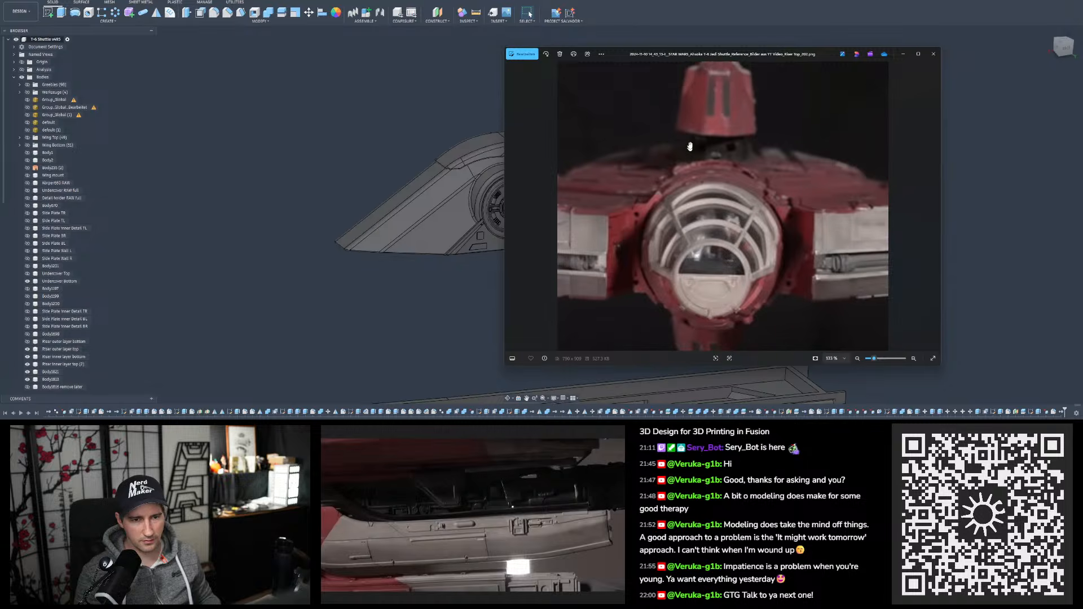
{"action": "left_click_drag", "start_coordinate": [690, 143], "coordinate": [692, 158]}
{"action": "left_click_drag", "start_coordinate": [705, 56], "coordinate": [1082, 54]}
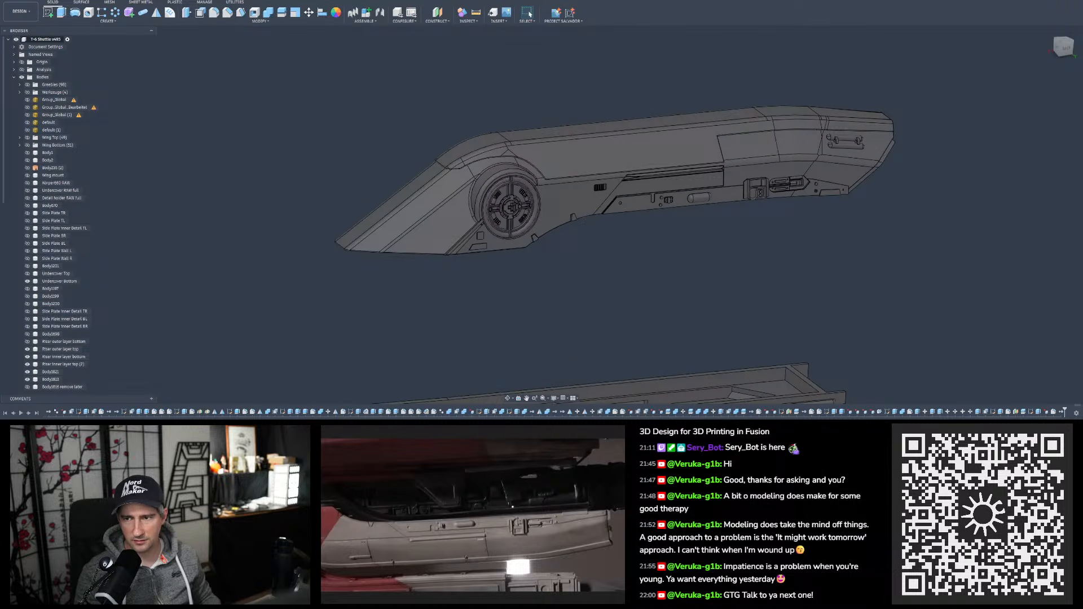
Return to Fusion and inspect the recessed side panel and surrounding surface of the inner top layer
{"action": "scroll", "coordinate": [609, 203], "scroll_direction": "up", "scroll_amount": 5}
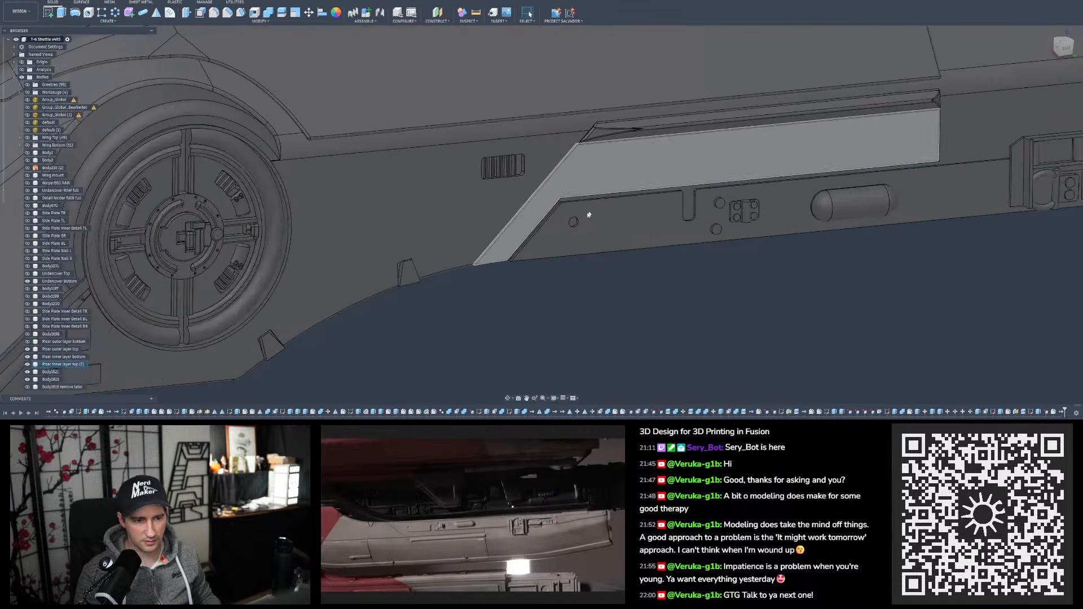
{"action": "middle_click_drag", "start_coordinate": [573, 170], "coordinate": [645, 156], "text": "shift"}
{"action": "scroll", "coordinate": [550, 196], "scroll_direction": "up", "scroll_amount": 4}
{"action": "left_click", "coordinate": [549, 196]}
{"action": "left_click", "coordinate": [566, 115]}
{"action": "scroll", "coordinate": [633, 147], "scroll_direction": "down", "scroll_amount": 6}
{"action": "scroll", "coordinate": [599, 127], "scroll_direction": "down", "scroll_amount": 8}
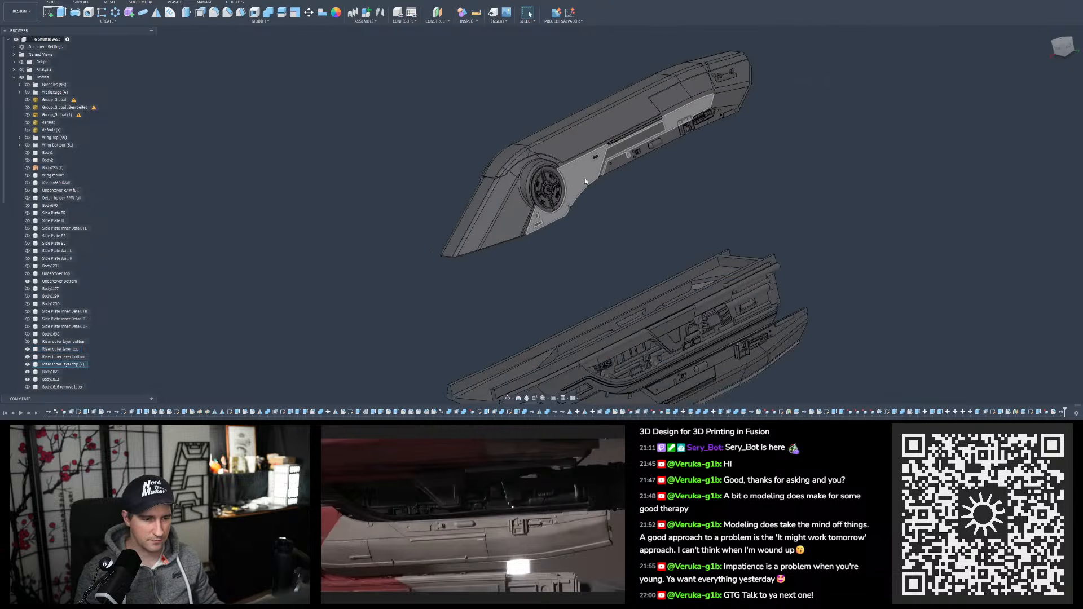
{"action": "middle_click_drag", "start_coordinate": [599, 128], "coordinate": [623, 201], "text": "shift"}
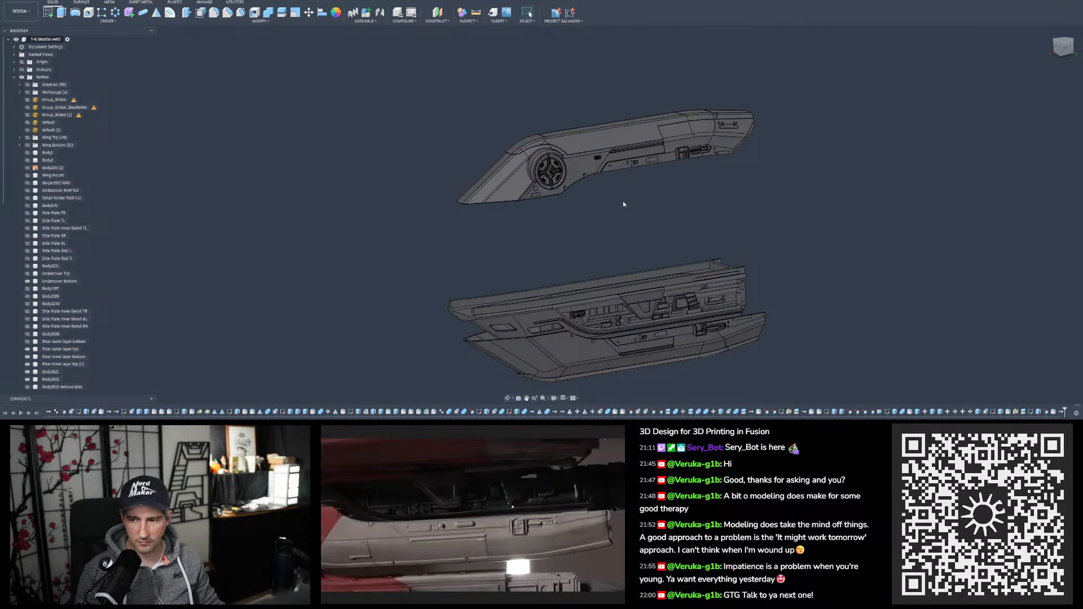
Bring up the image viewer's front-view riser reference photo and examine the two dark vertical slots
{"action": "scroll", "coordinate": [602, 160], "scroll_direction": "up", "scroll_amount": 3}
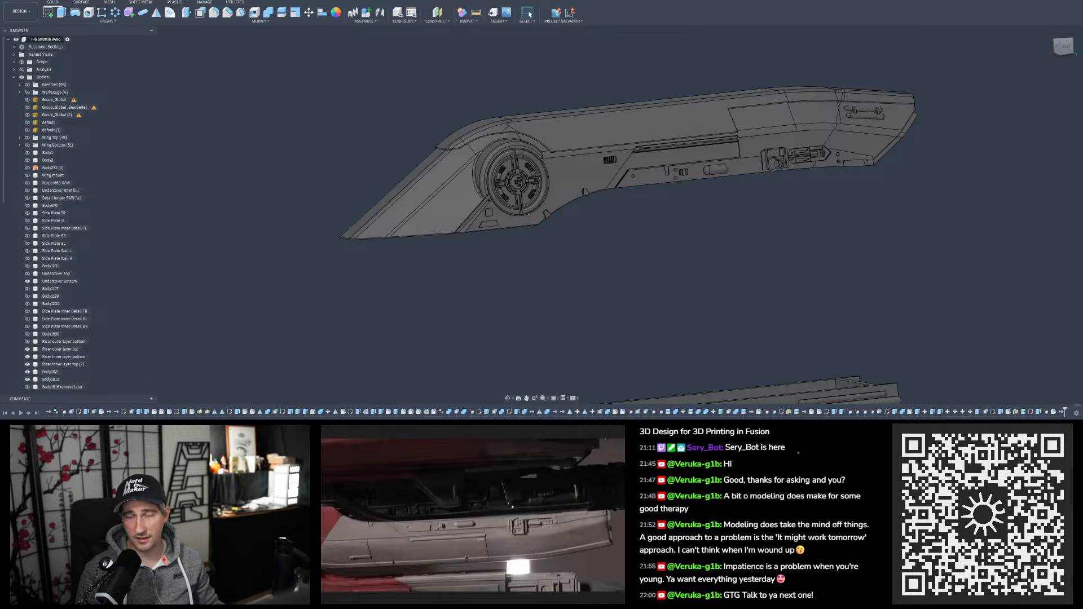
{"action": "left_click_drag", "start_coordinate": [1082, 31], "coordinate": [489, 63]}
{"action": "scroll", "coordinate": [517, 142], "scroll_direction": "up", "scroll_amount": 4}
{"action": "scroll", "coordinate": [520, 158], "scroll_direction": "down", "scroll_amount": 4}
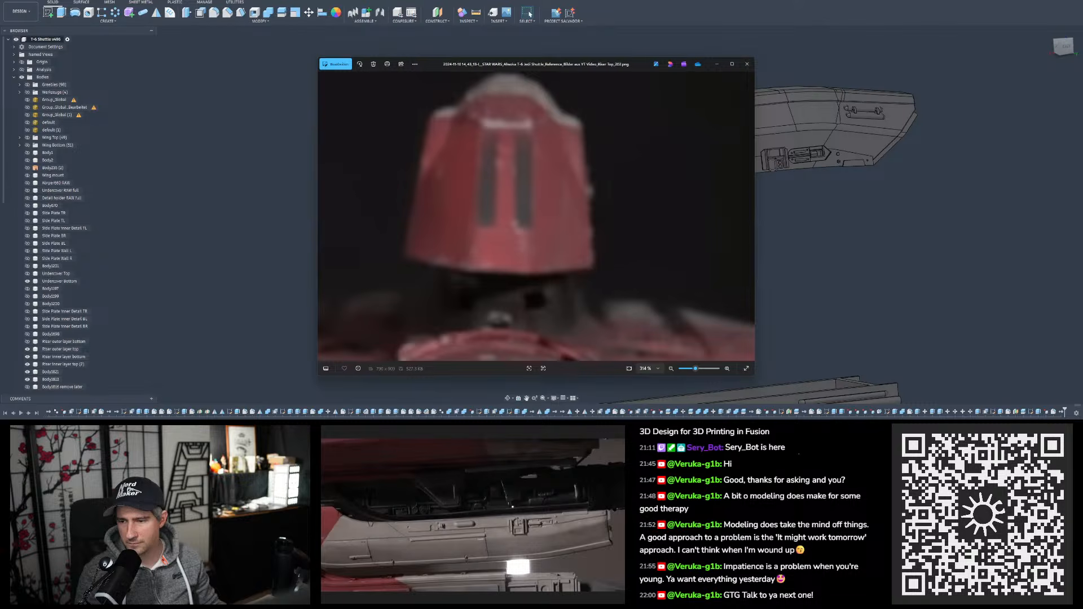
Examine the long inset strip along the riser's sloped edge in the shuttle filming model photo, then close that photo
{"action": "scroll", "coordinate": [773, 130], "scroll_direction": "up", "scroll_amount": 8}
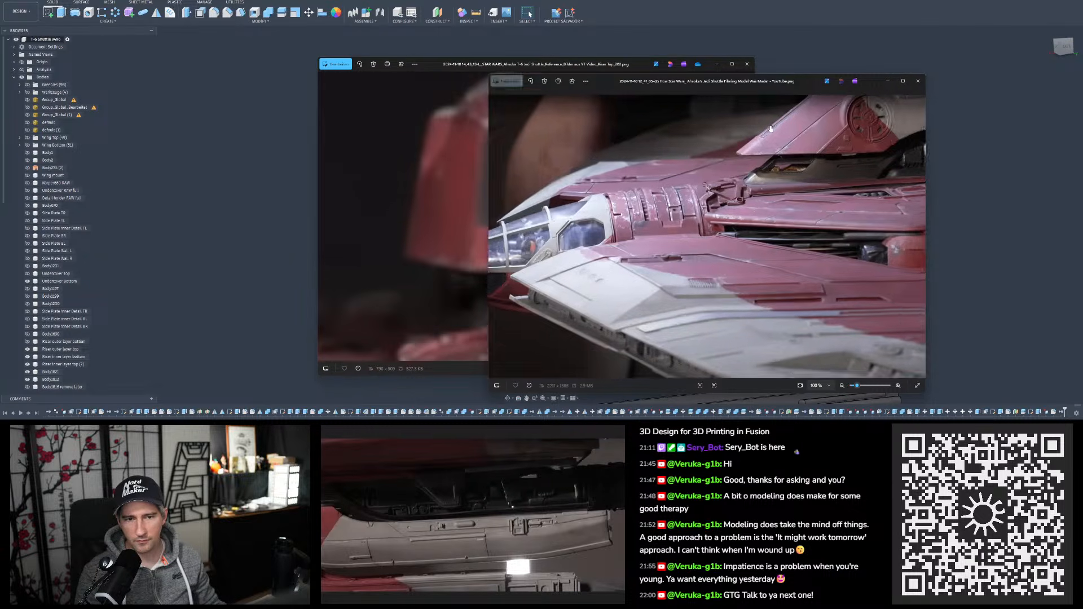
{"action": "scroll", "coordinate": [773, 130], "scroll_direction": "up", "scroll_amount": 3}
{"action": "left_click_drag", "start_coordinate": [778, 138], "coordinate": [651, 300]}
{"action": "left_click_drag", "start_coordinate": [835, 231], "coordinate": [634, 330]}
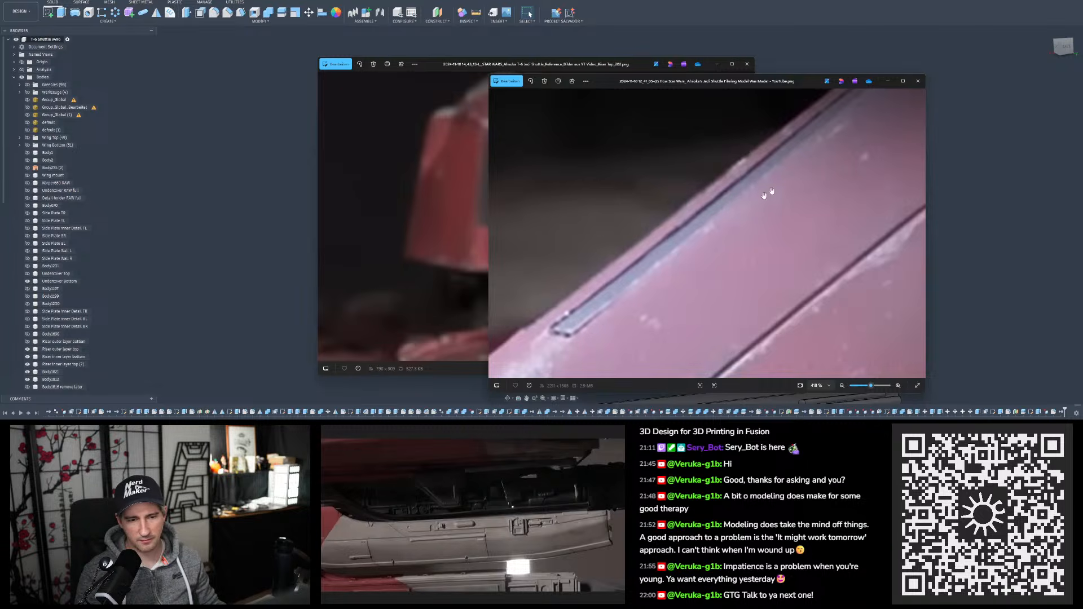
{"action": "scroll", "coordinate": [804, 170], "scroll_direction": "down", "scroll_amount": 4}
{"action": "scroll", "coordinate": [718, 212], "scroll_direction": "up", "scroll_amount": 3}
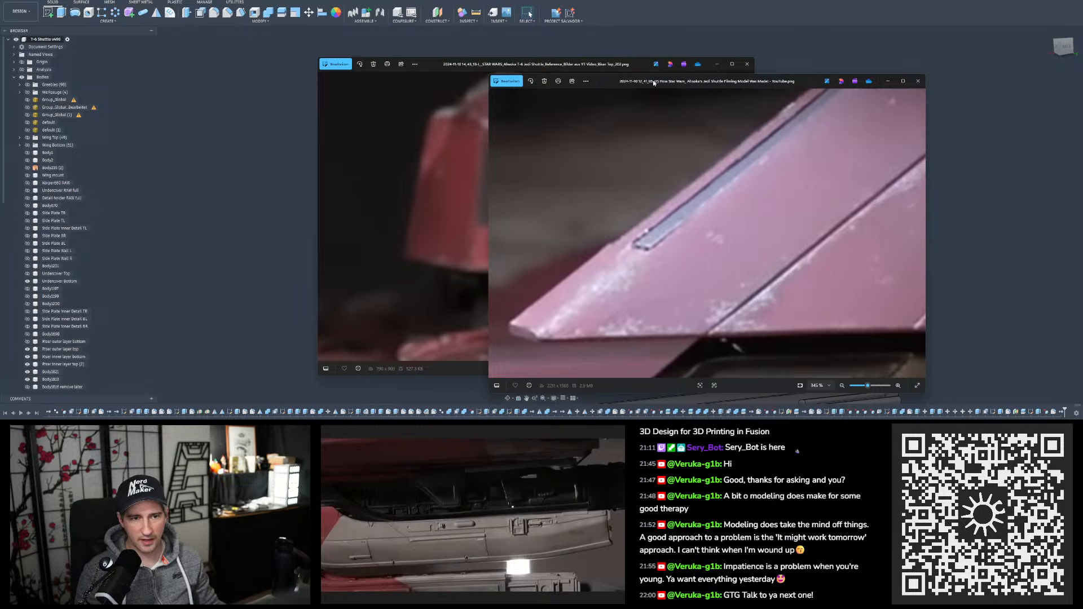
{"action": "left_click", "coordinate": [918, 80]}
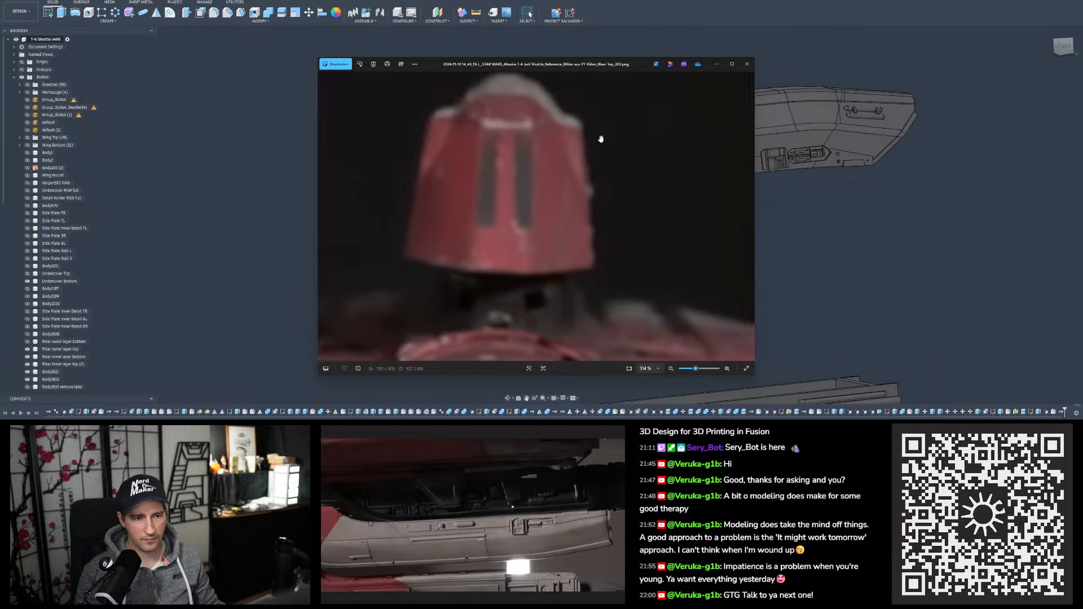
Reframe the front-view reference photo and capture a screenshot region around the red riser
{"action": "left_click_drag", "start_coordinate": [601, 138], "coordinate": [626, 178]}
{"action": "scroll", "coordinate": [639, 164], "scroll_direction": "down", "scroll_amount": 2}
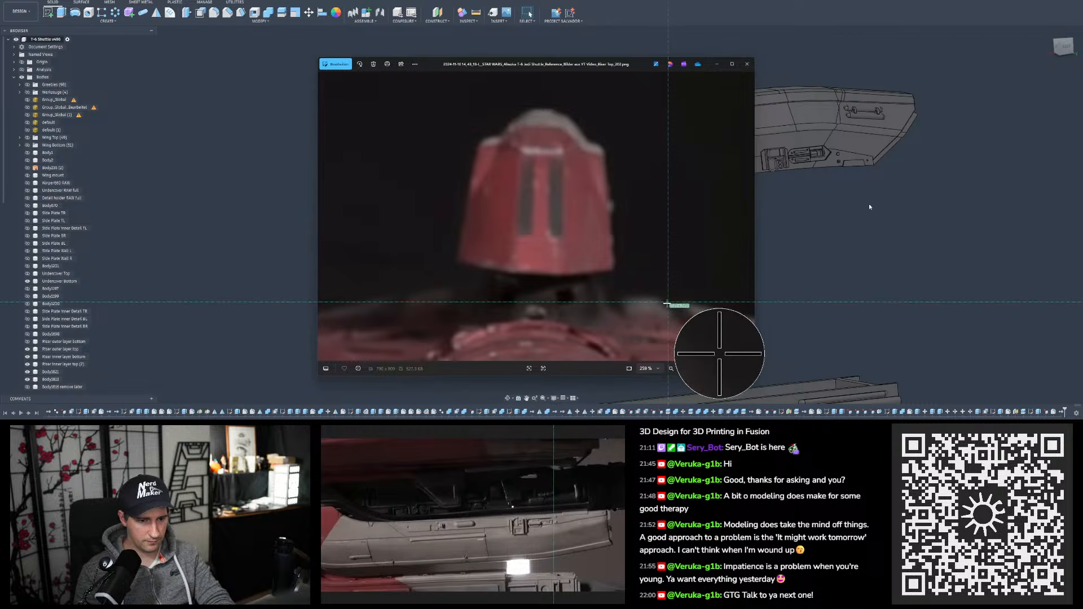
{"action": "left_click_drag", "start_coordinate": [676, 306], "coordinate": [425, 108]}
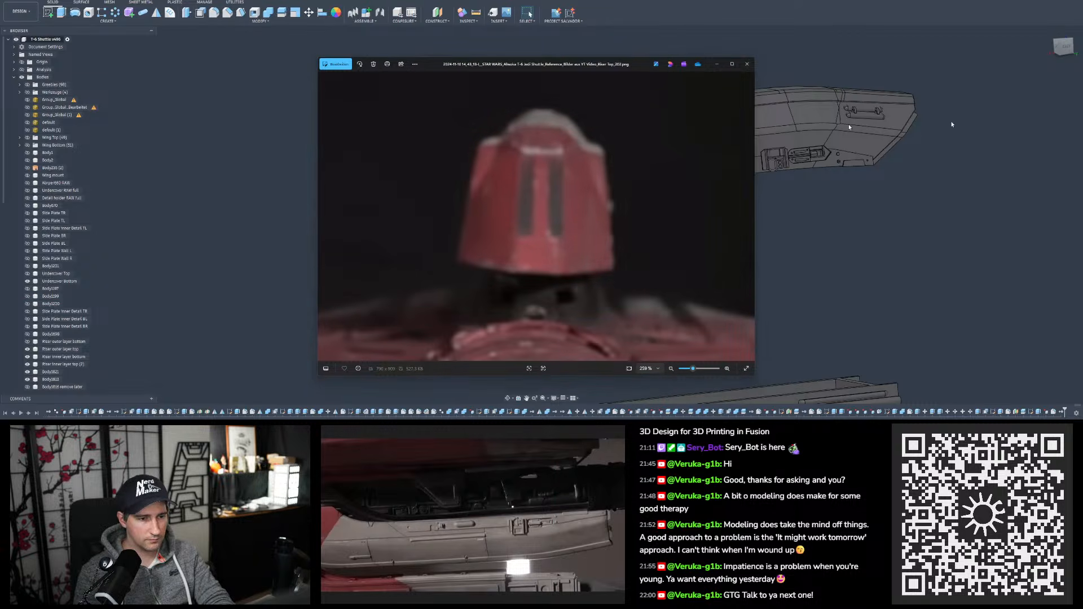
Mark the riser's two dark vertical slots on the captured screenshot with one red arrow each
{"action": "left_click_drag", "start_coordinate": [728, 53], "coordinate": [665, 71]}
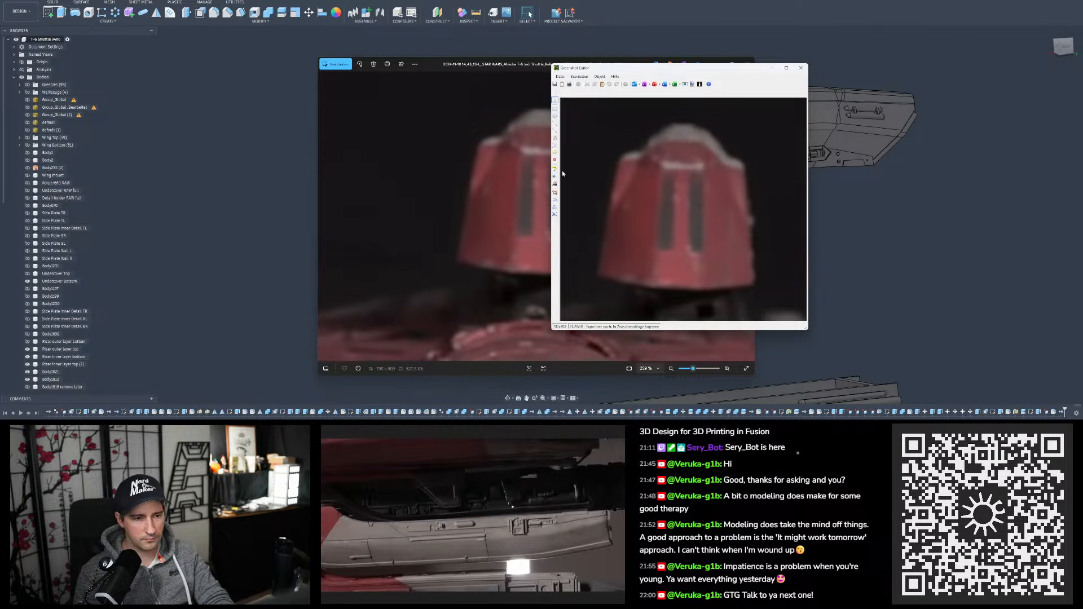
{"action": "left_click", "coordinate": [555, 130]}
{"action": "left_click_drag", "start_coordinate": [628, 262], "coordinate": [666, 228]}
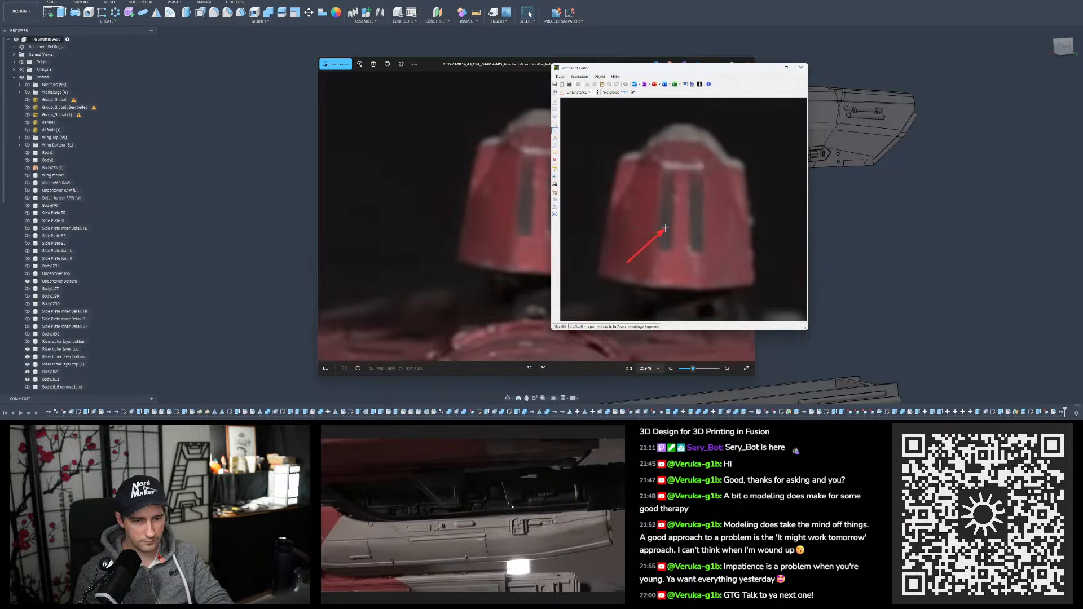
{"action": "left_click_drag", "start_coordinate": [666, 274], "coordinate": [696, 233]}
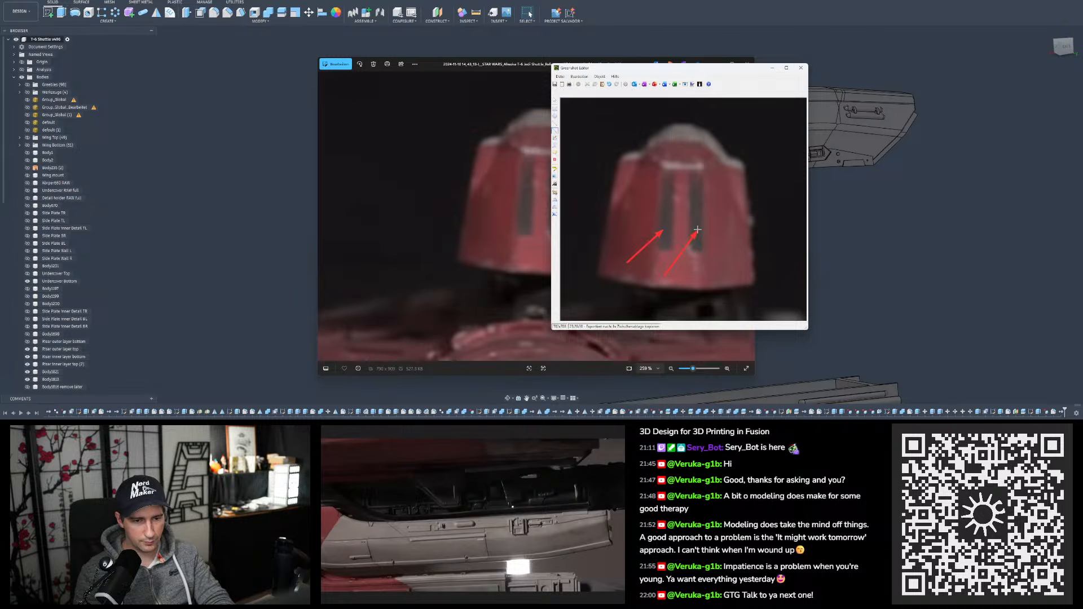
Add a text box reading "add" in the dark area above the riser and narrow it to fit the text
{"action": "left_click", "coordinate": [555, 100]}
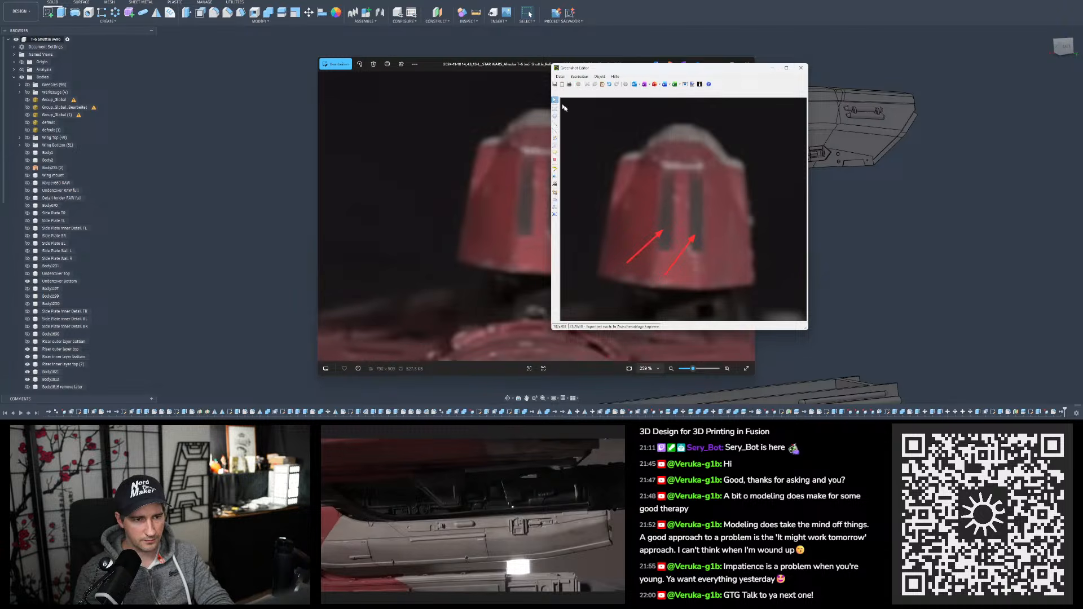
{"action": "left_click", "coordinate": [556, 145]}
{"action": "left_click_drag", "start_coordinate": [570, 107], "coordinate": [617, 120]}
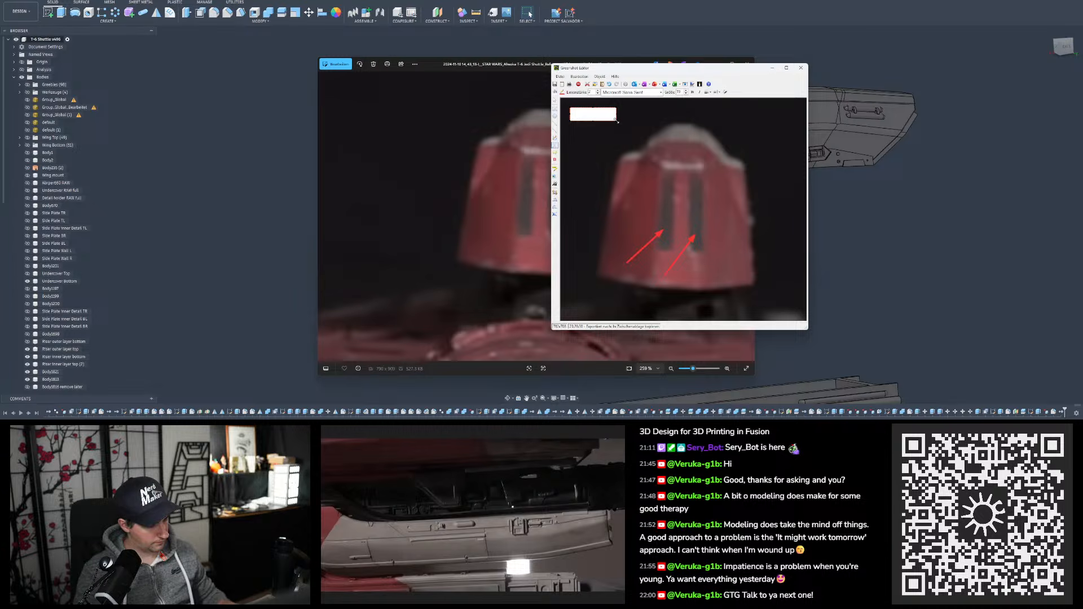
{"action": "type", "text": "add"}
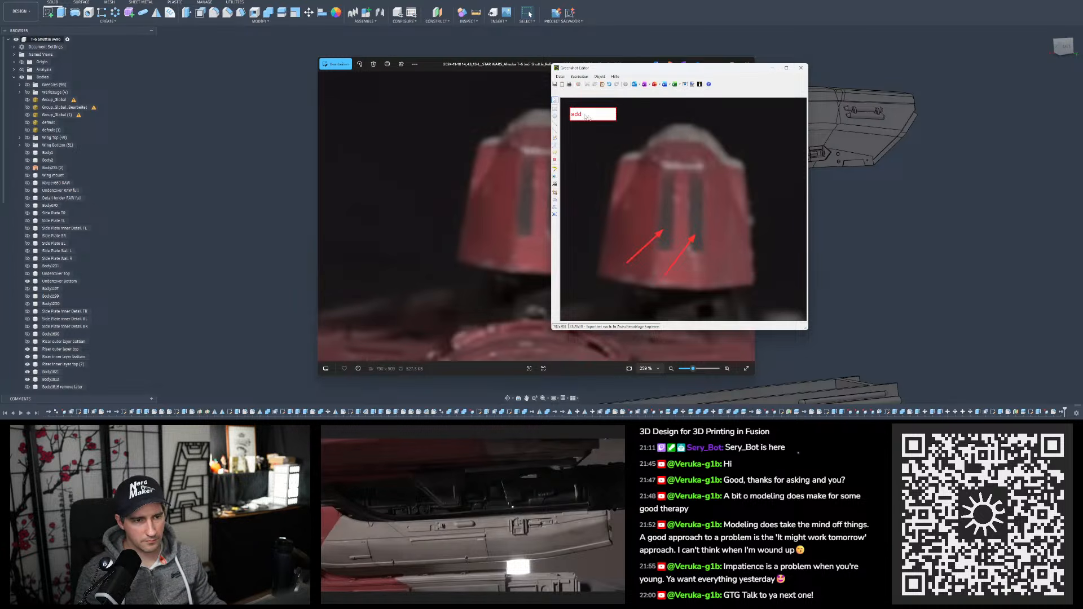
{"action": "left_click_drag", "start_coordinate": [617, 114], "coordinate": [588, 113]}
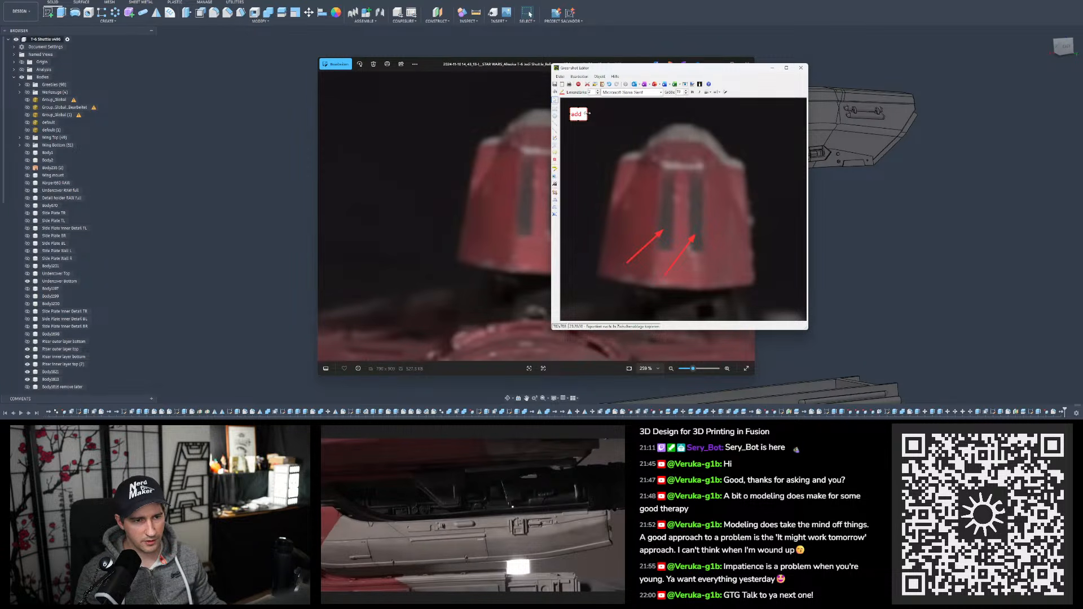
{"action": "left_click", "coordinate": [597, 113]}
Copy the annotated screenshot, then close the screenshot editor and the reference photo to return to Fusion
{"action": "left_click", "coordinate": [562, 84]}
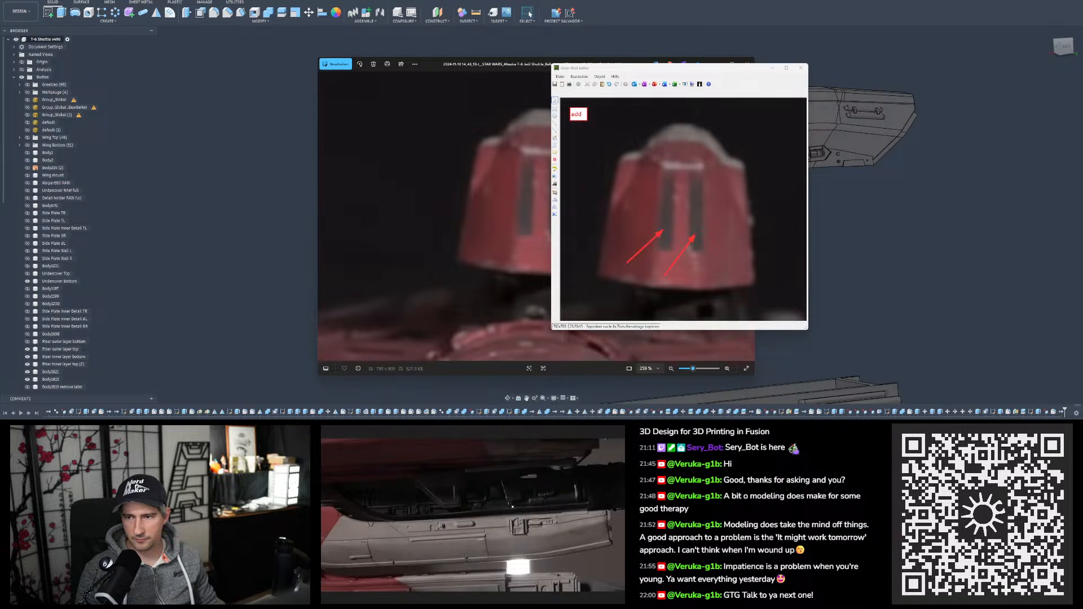
{"action": "left_click", "coordinate": [801, 68]}
{"action": "left_click", "coordinate": [747, 65]}
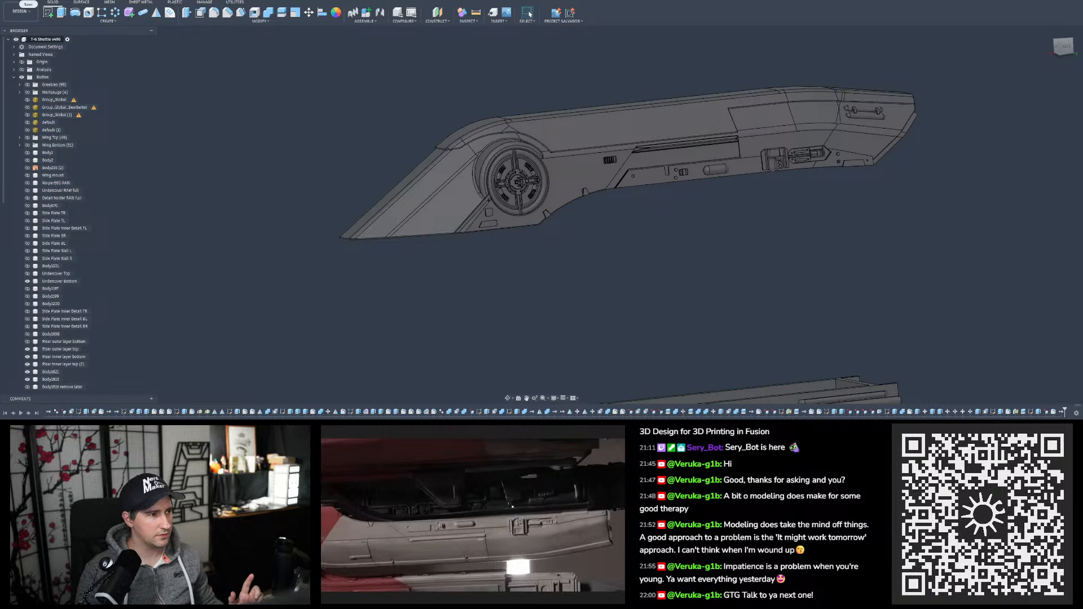
{"action": "scroll", "coordinate": [483, 107], "scroll_direction": "down", "scroll_amount": 3}
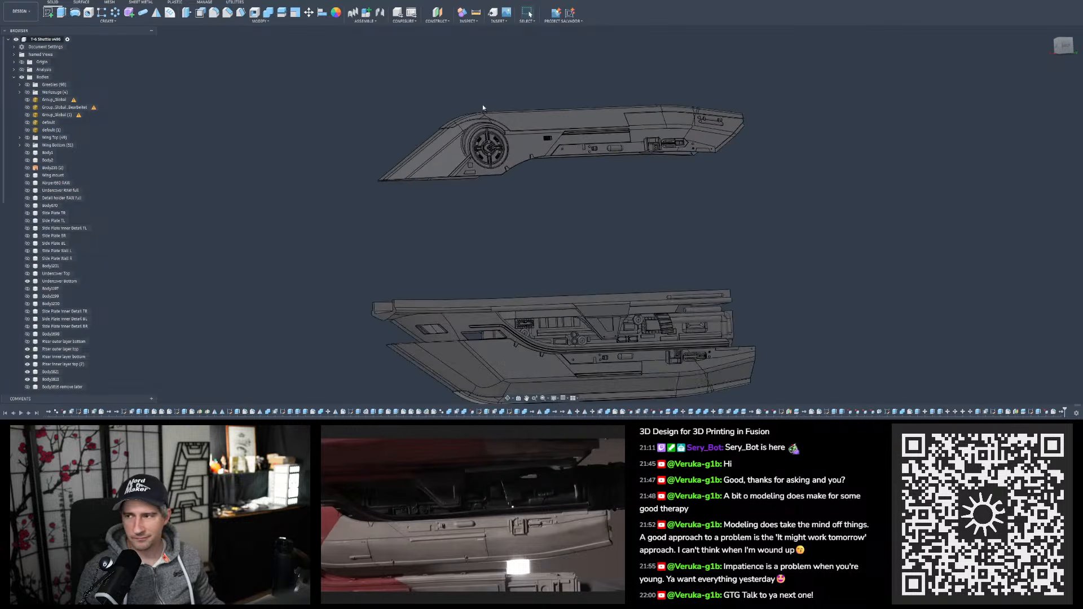
{"action": "scroll", "coordinate": [474, 214], "scroll_direction": "up", "scroll_amount": 3}
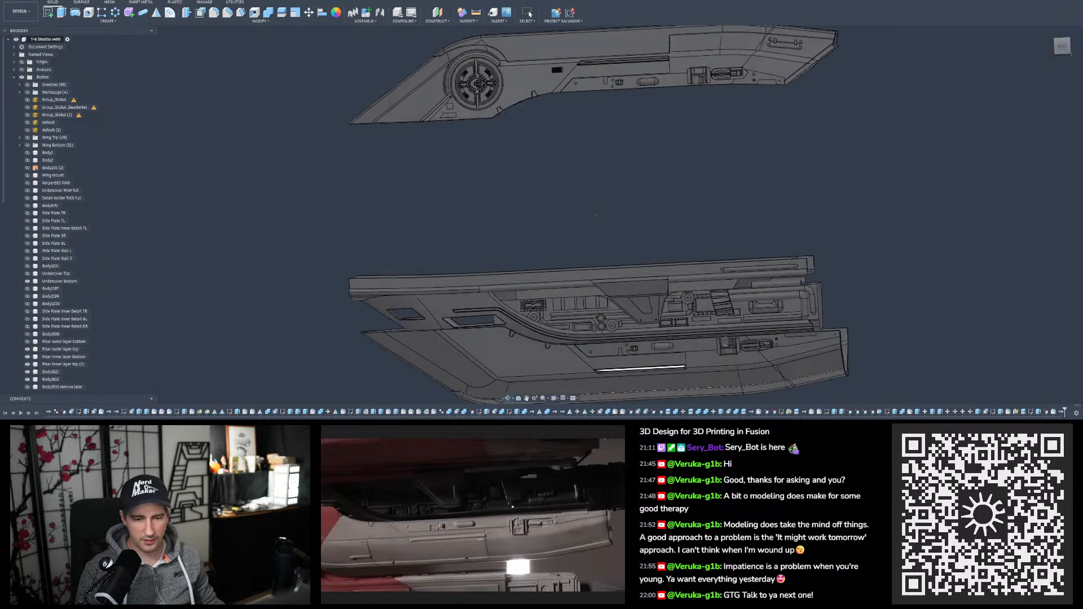
{"action": "middle_click_drag", "start_coordinate": [458, 212], "coordinate": [470, 210], "text": "shift"}
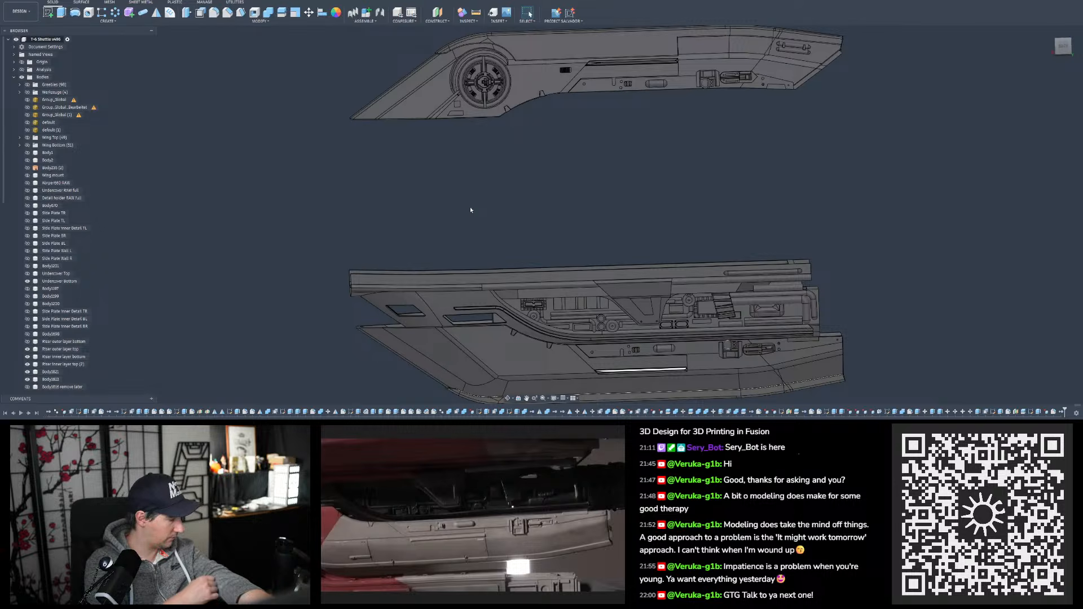